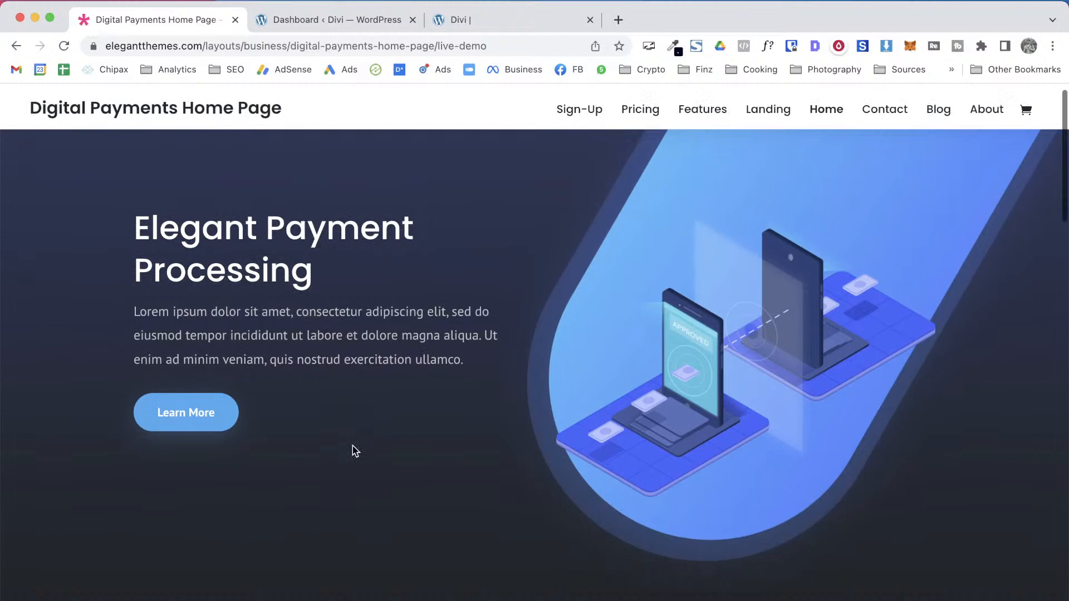
# Look through the Digital Payments demo home page and return to its hero section
pyautogui.scroll(-7, 352, 448)
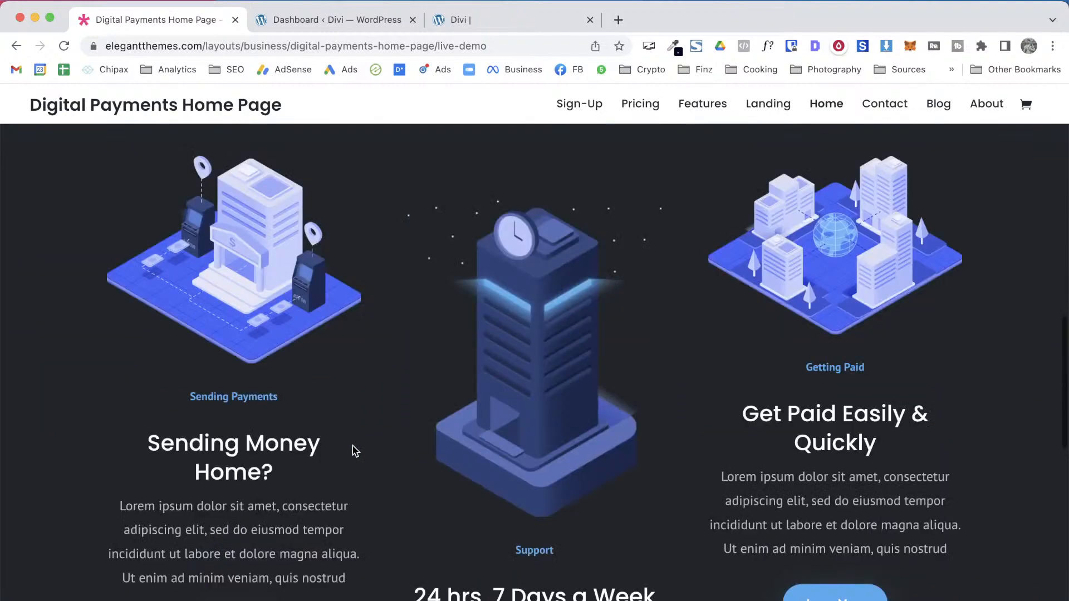
pyautogui.scroll(-10, 352, 446)
pyautogui.scroll(20, 352, 445)
pyautogui.scroll(5, 352, 446)
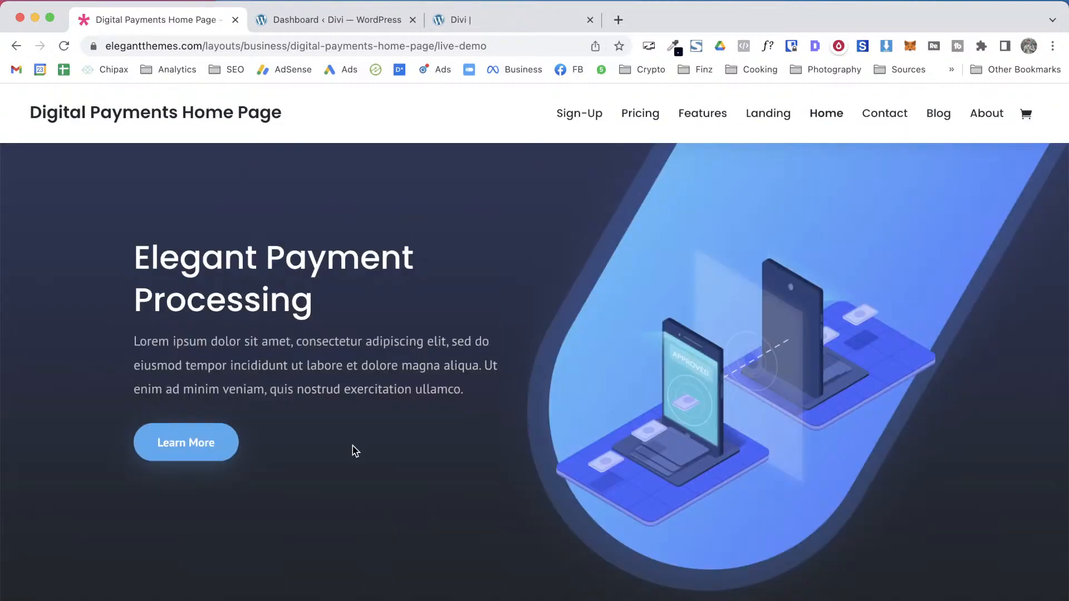
# Visit elegantthemes.com in a new browser tab, look through the Divi showcase sections, and return to the demo page
pyautogui.press('super+t')
pyautogui.write('elegantthemes.com')
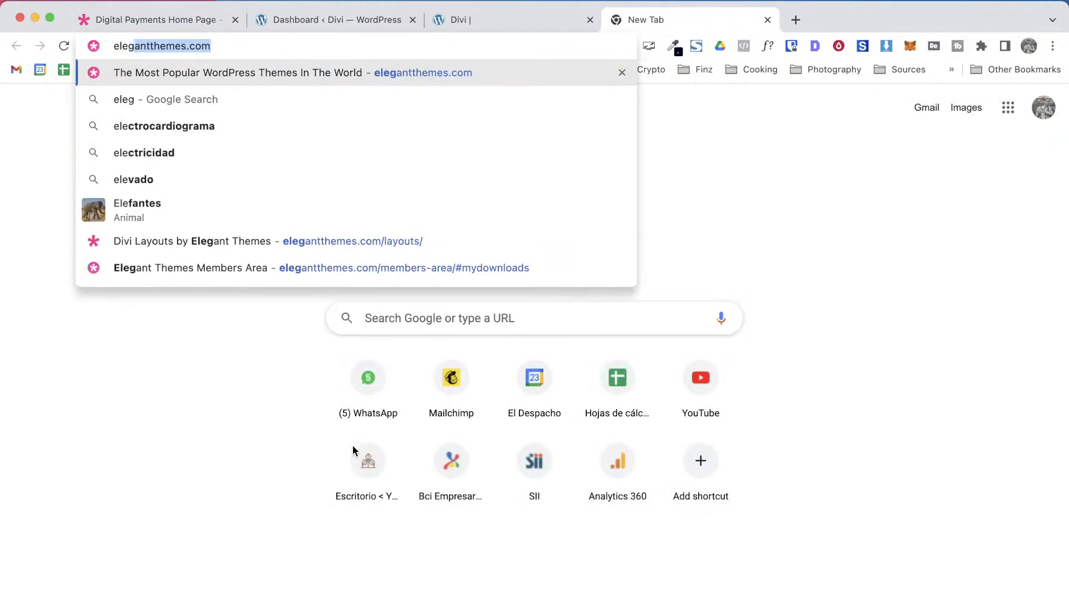
pyautogui.press('Right')
pyautogui.press('Return')
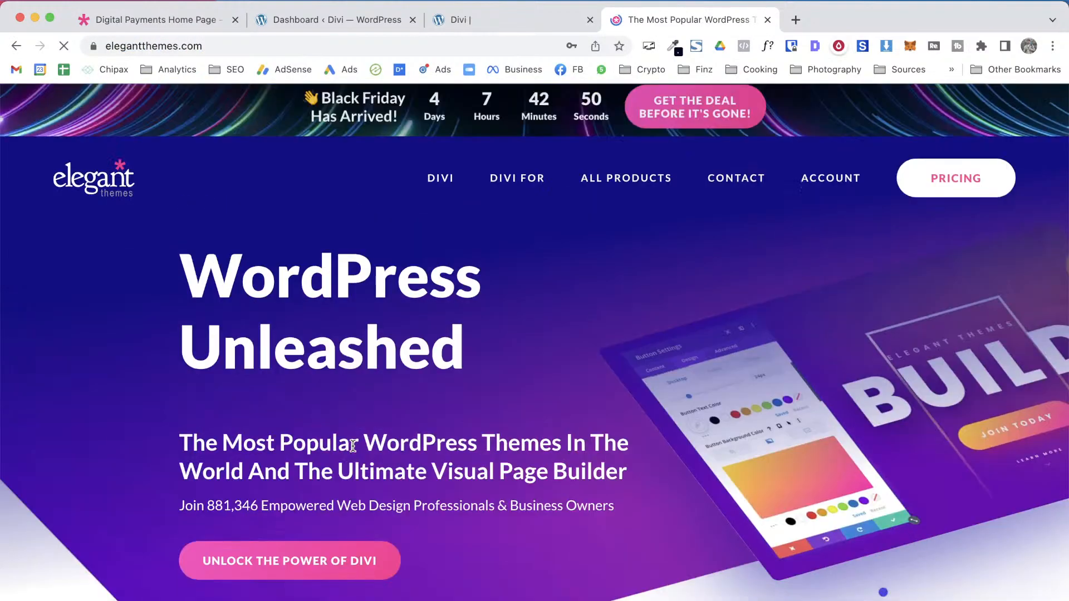
pyautogui.scroll(-5, 533, 518)
pyautogui.scroll(-15, 533, 519)
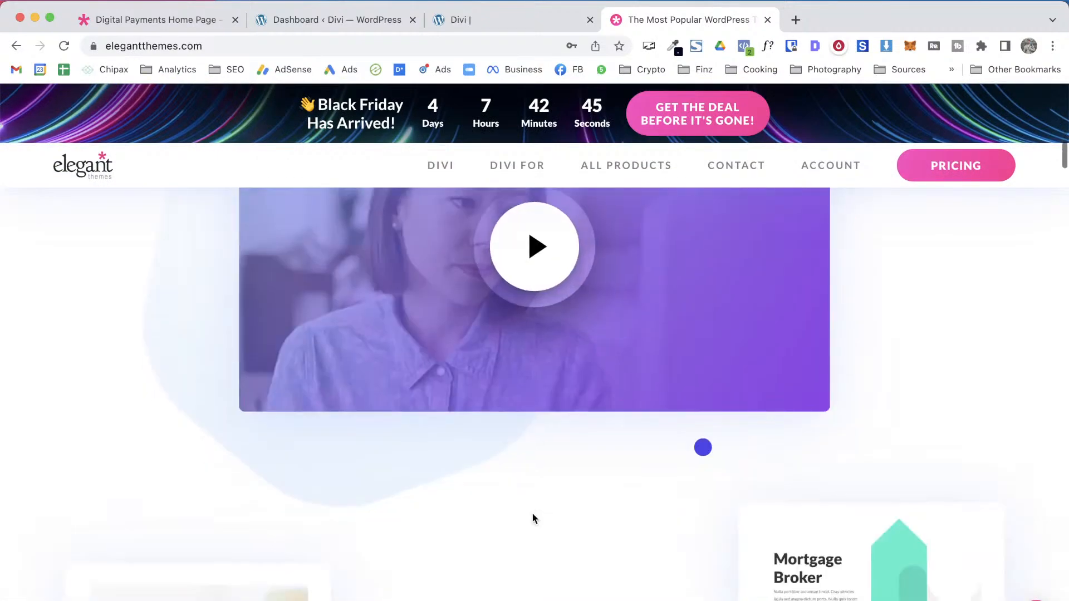
pyautogui.scroll(-7, 533, 517)
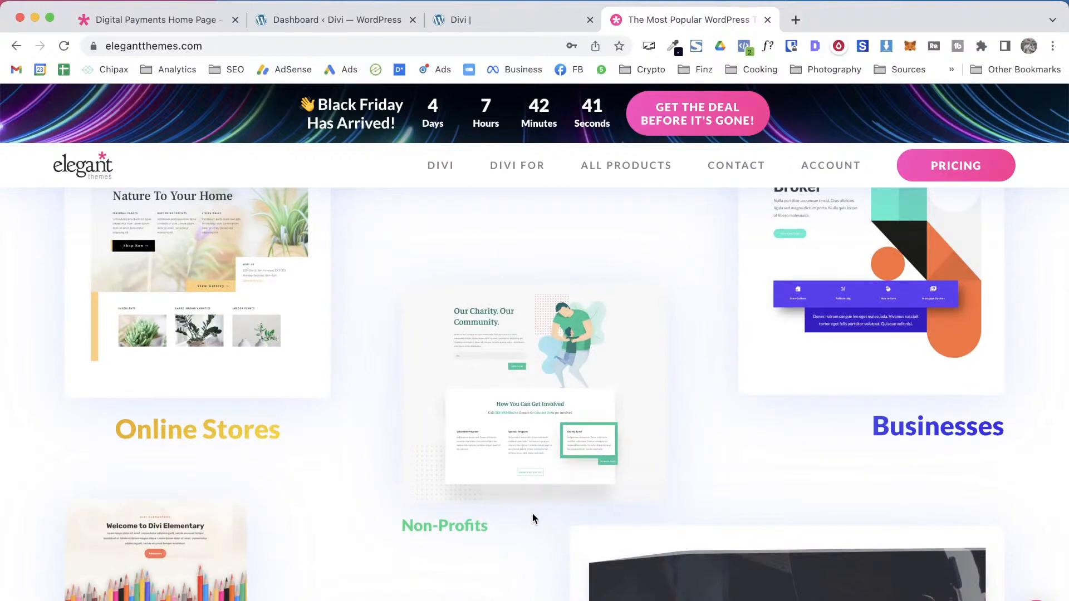
pyautogui.scroll(-14, 533, 519)
pyautogui.scroll(-6, 532, 513)
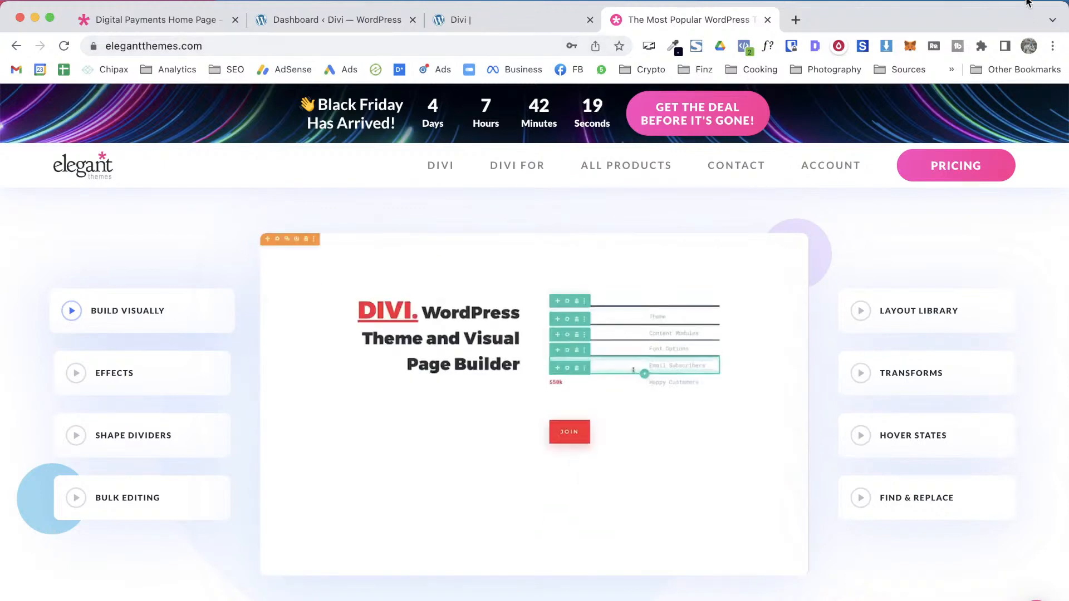
pyautogui.middleClick(696, 24)
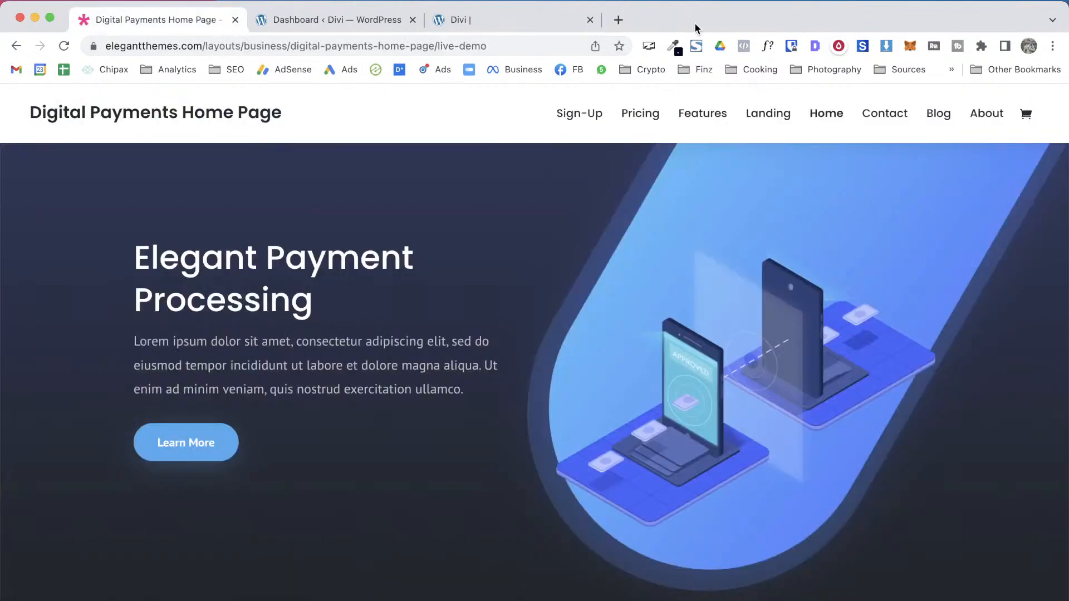
pyautogui.scroll(-1, 616, 362)
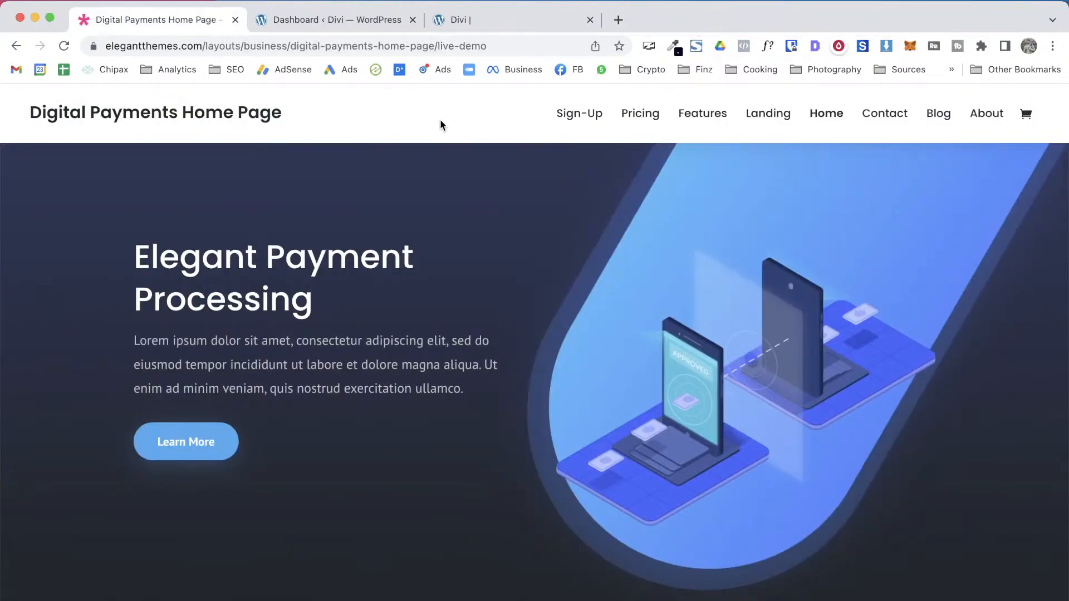
# Switch to the WordPress dashboard and check which theme is active in the installed themes
pyautogui.click(308, 18)
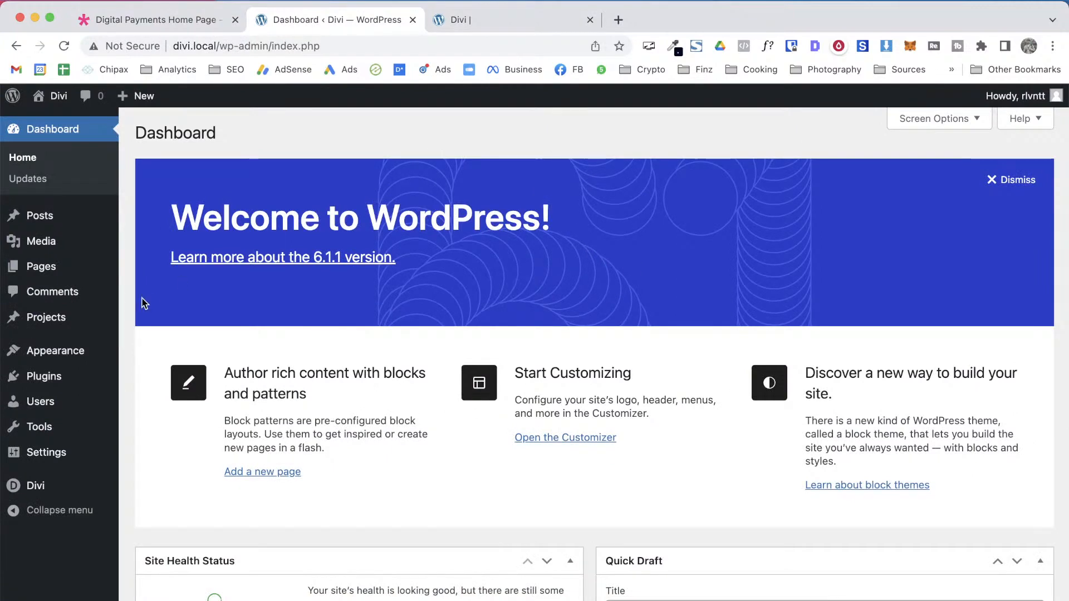
pyautogui.moveTo(56, 352)
pyautogui.click(187, 362)
pyautogui.moveTo(292, 174)
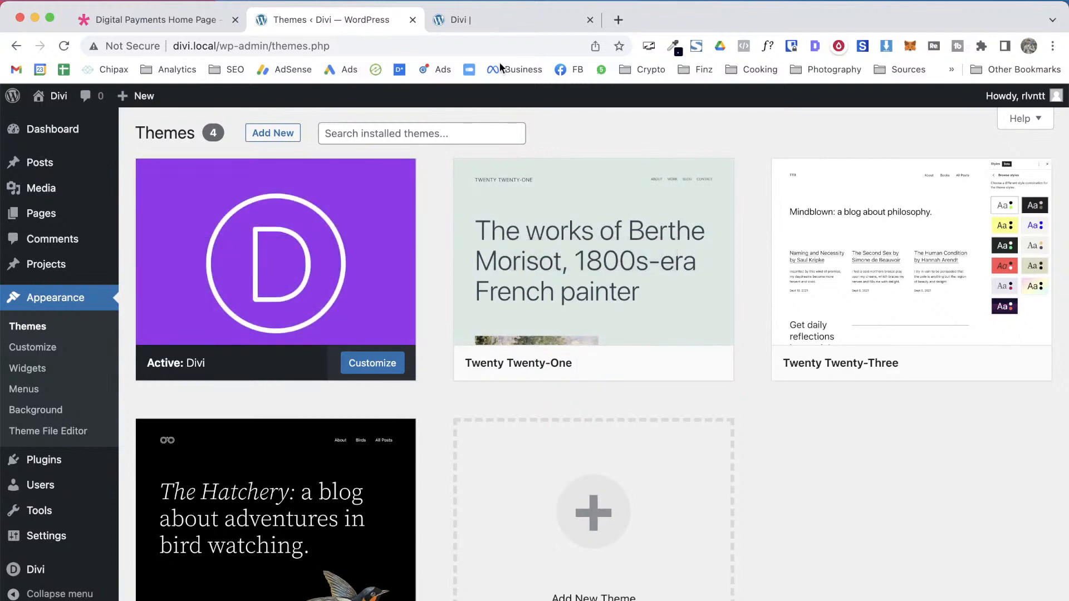
# Add a new WordPress page titled "Home"
pyautogui.moveTo(2, 266)
pyautogui.moveTo(53, 218)
pyautogui.click(150, 239)
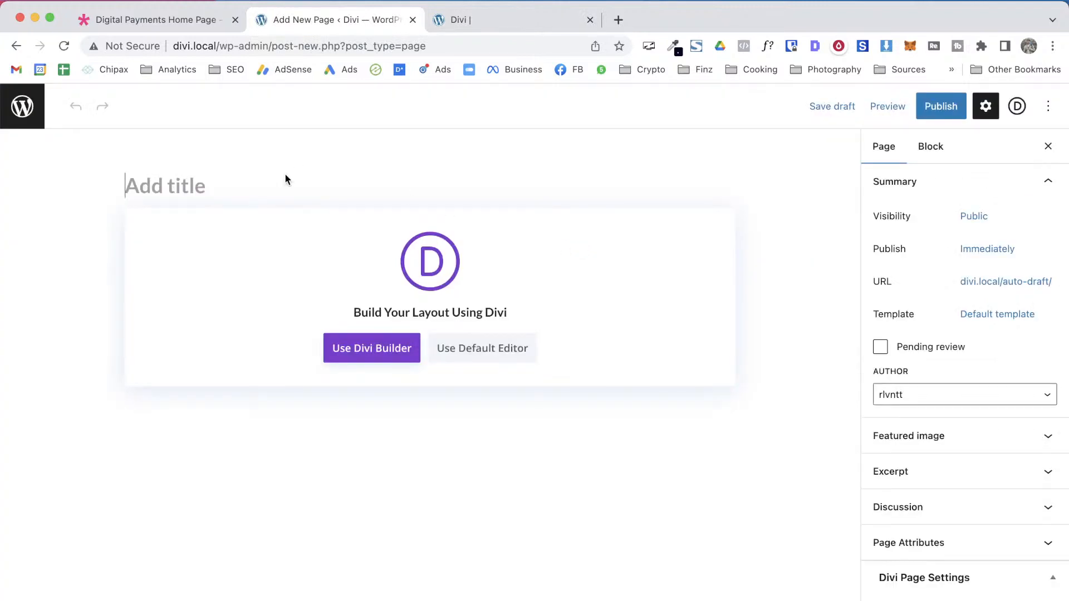
pyautogui.write('Home')
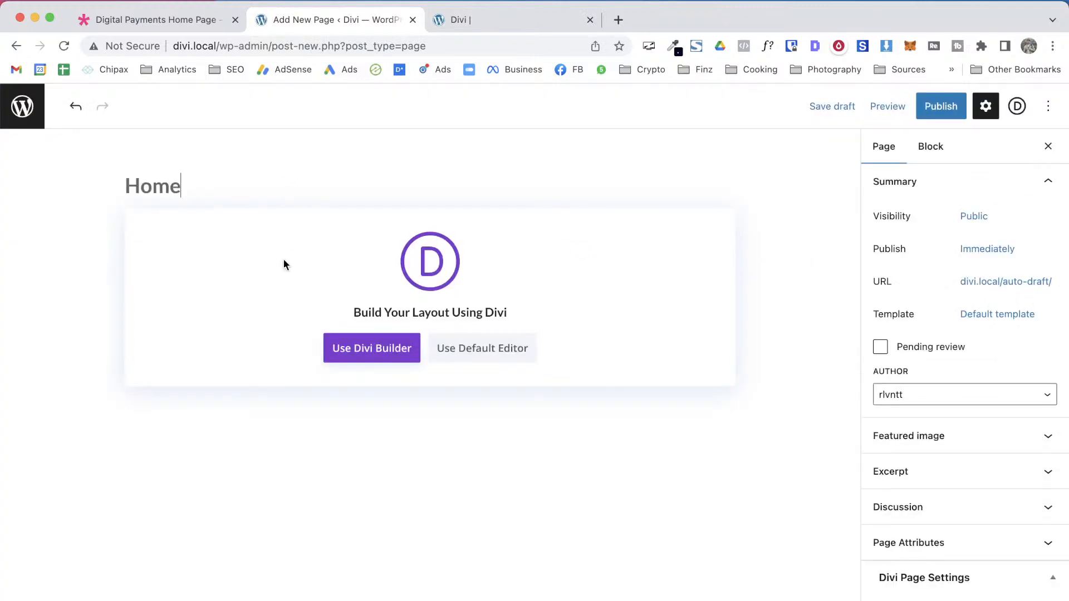
# Launch the Divi Builder for the Home page with the build-from-scratch option and dismiss the row insertion dialog
pyautogui.click(349, 348)
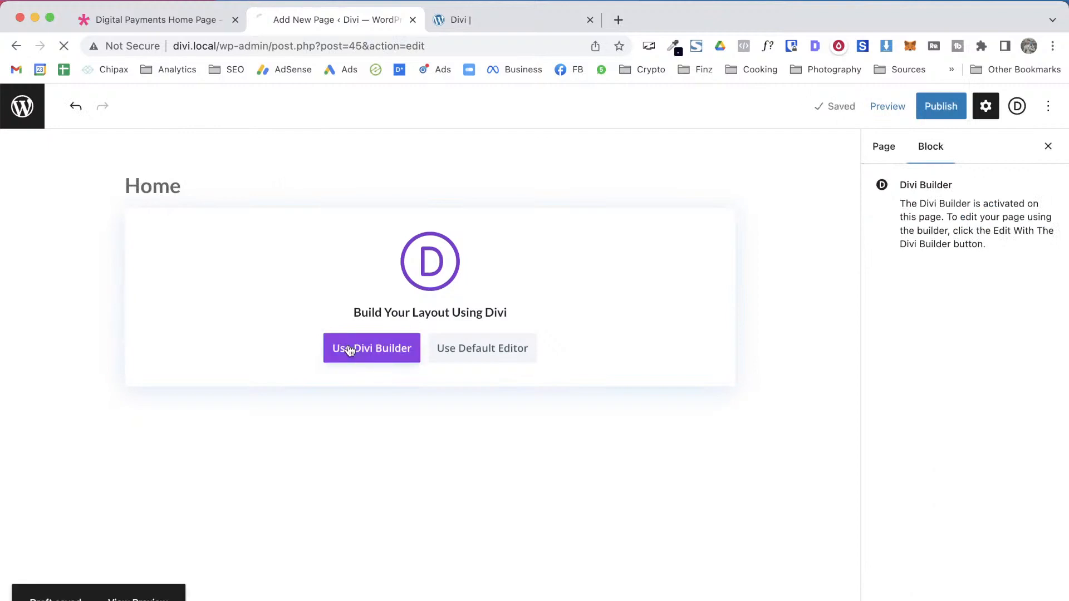
pyautogui.click(589, 20)
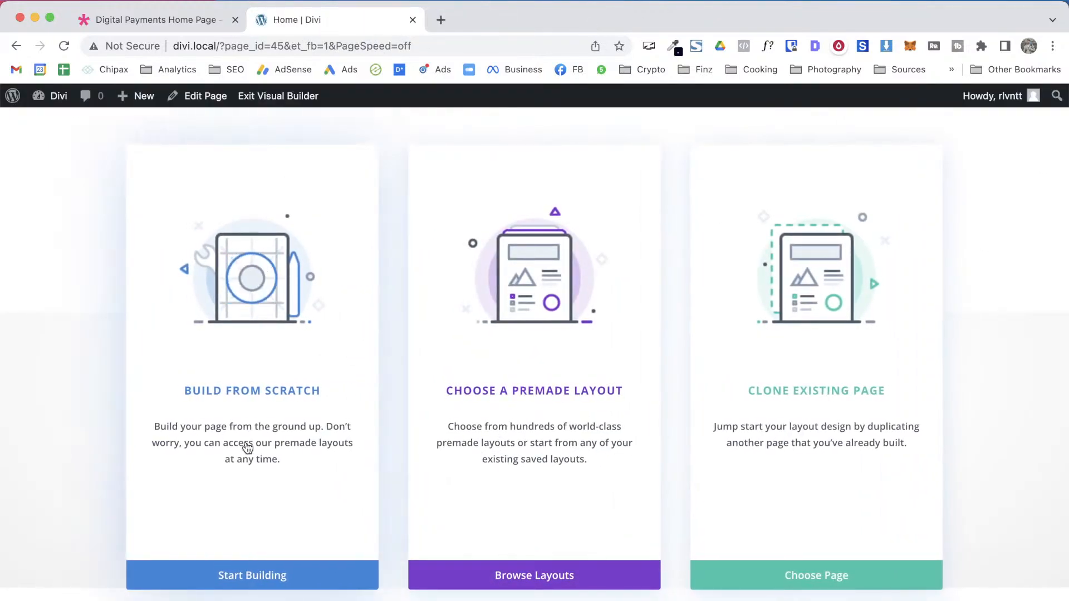
pyautogui.click(247, 449)
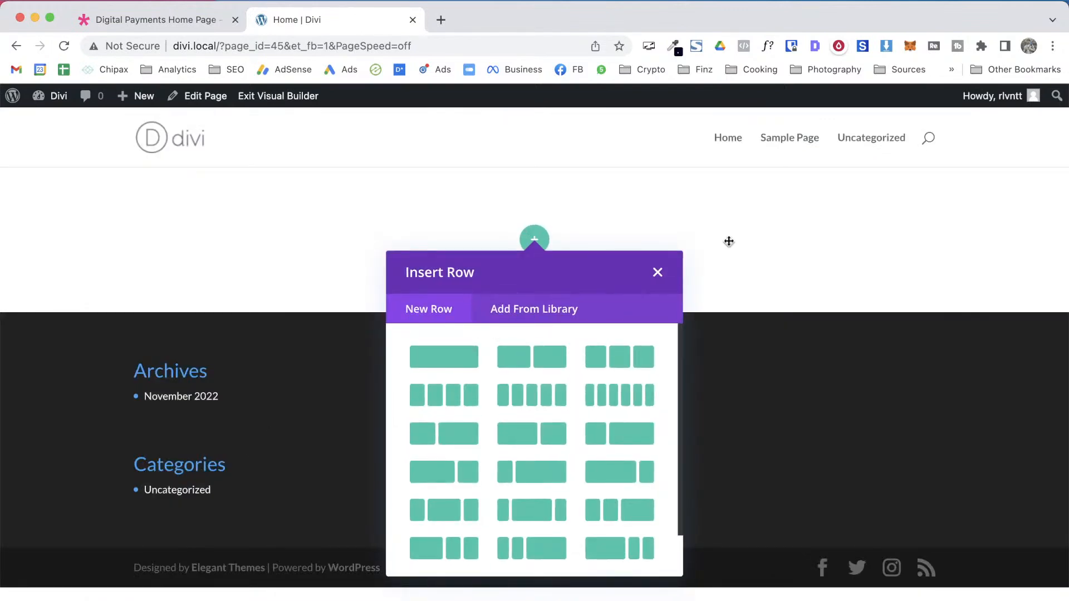
pyautogui.click(657, 272)
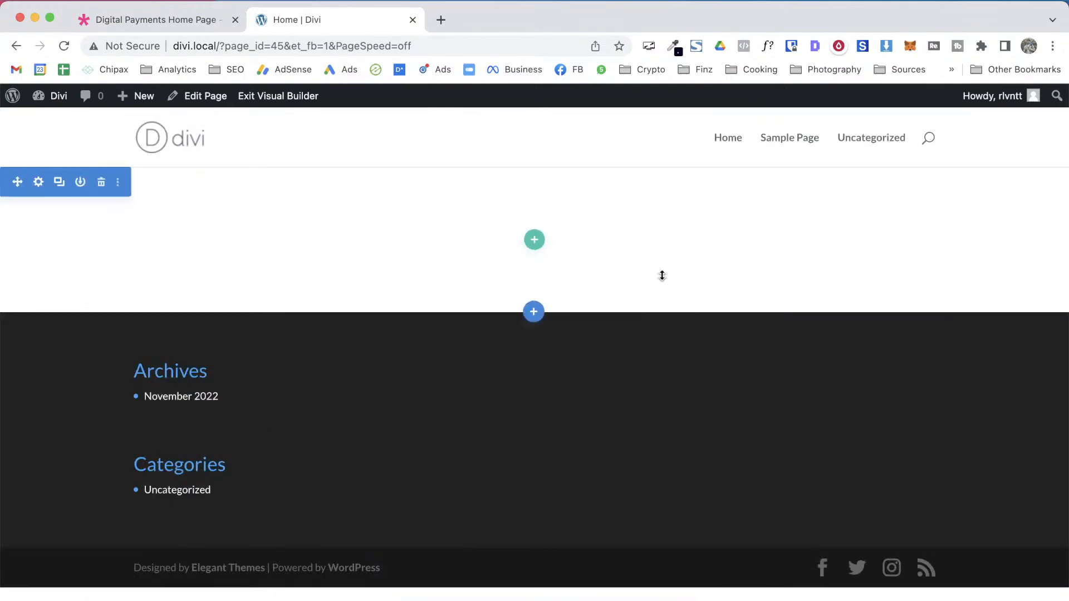
# Examine the demo page's hero, feature cards, illustrated service columns and free-trial signup section as the design reference
pyautogui.click(142, 21)
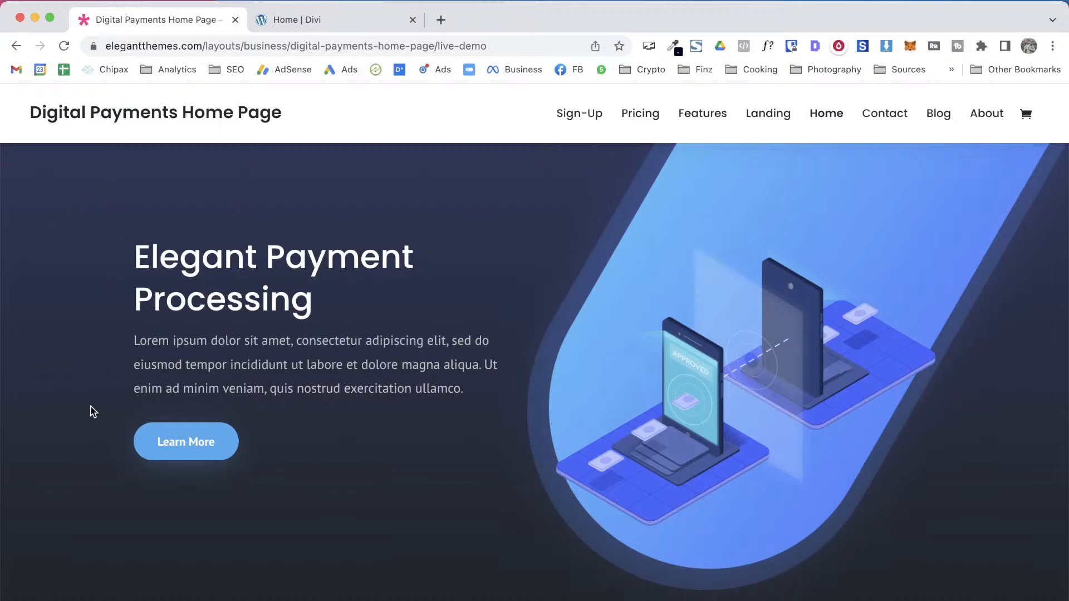
pyautogui.scroll(-2, 92, 412)
pyautogui.scroll(2, 93, 412)
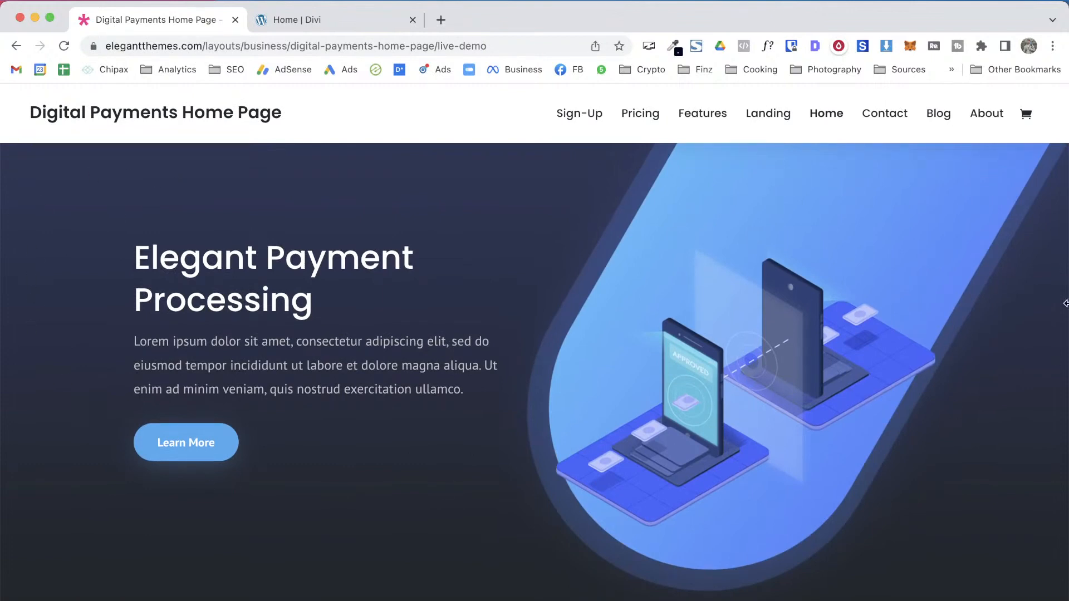
pyautogui.scroll(-5, 284, 542)
pyautogui.scroll(-3, 282, 538)
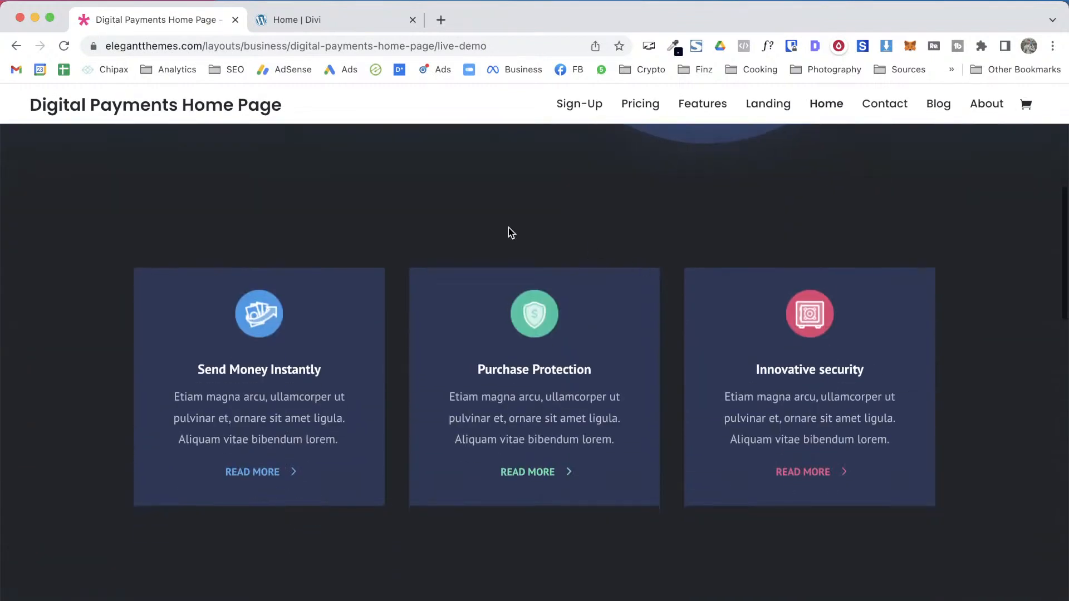
pyautogui.scroll(-3, 981, 429)
pyautogui.scroll(-4, 981, 430)
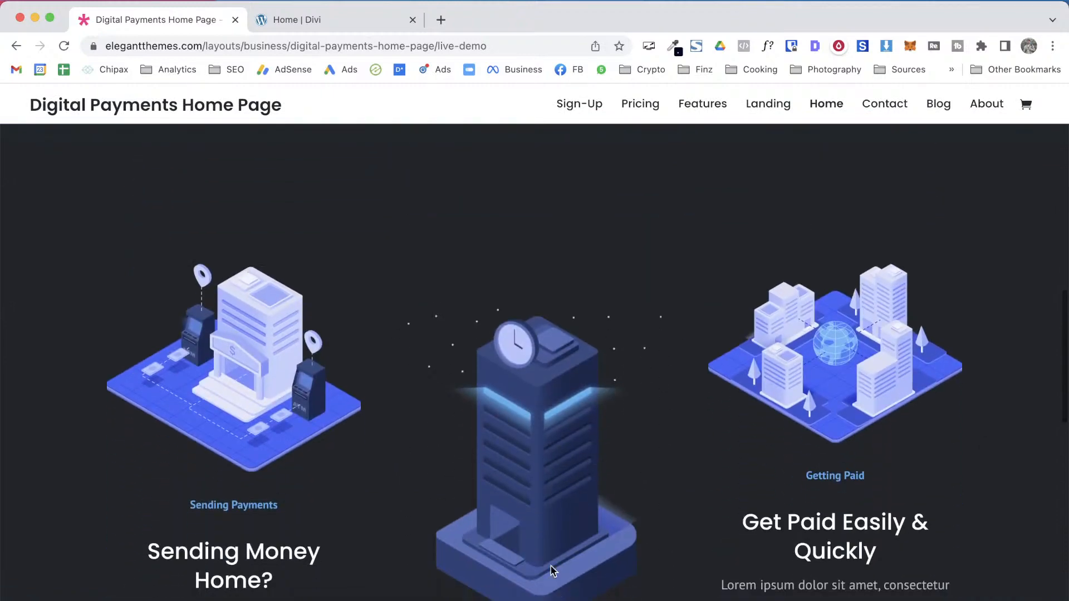
pyautogui.scroll(-12, 553, 572)
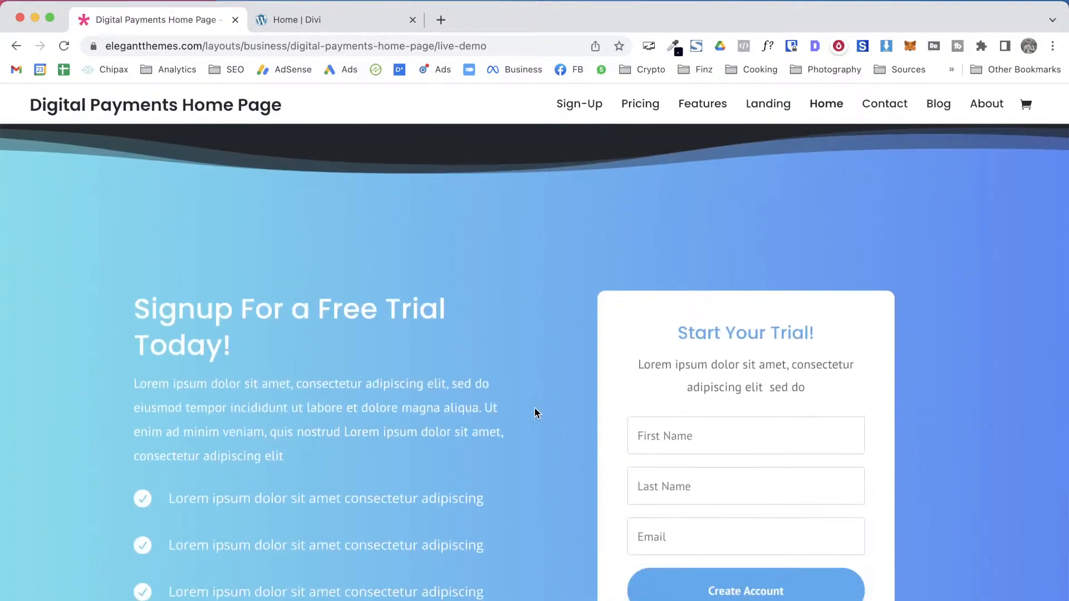
pyautogui.scroll(-2, 599, 408)
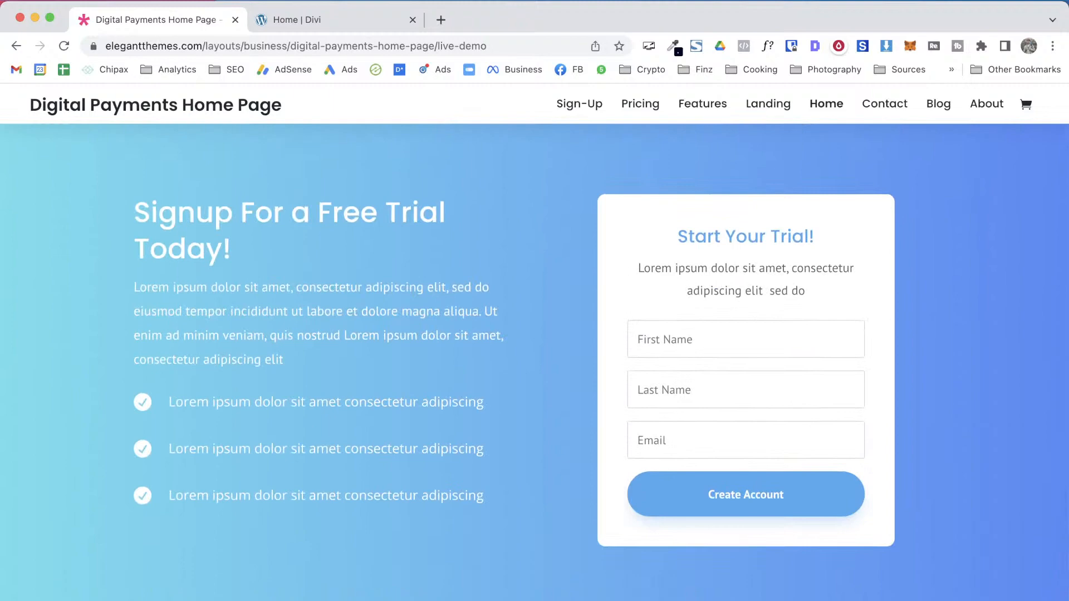
pyautogui.scroll(20, 419, 148)
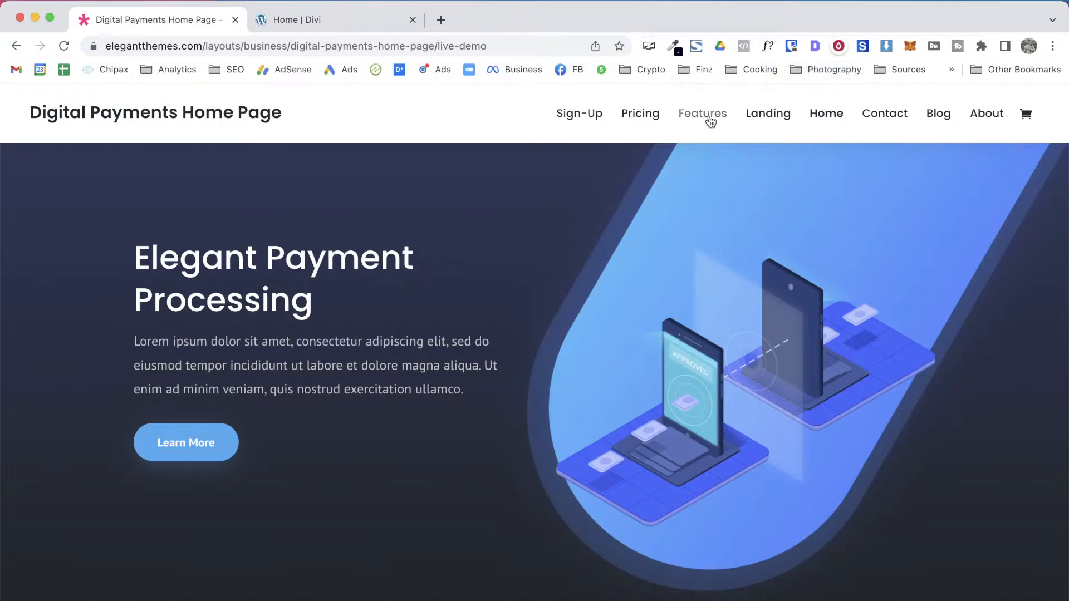
# Inspect the fonts of the demo page's hero heading and paragraph with WhatFont, then dismiss both font details
pyautogui.click(767, 49)
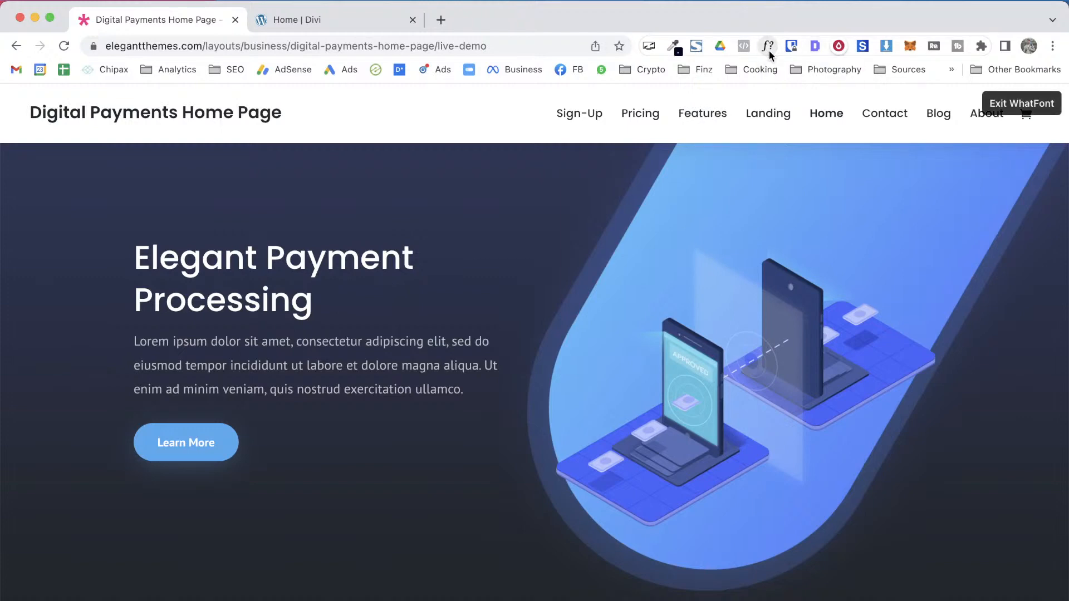
pyautogui.click(252, 268)
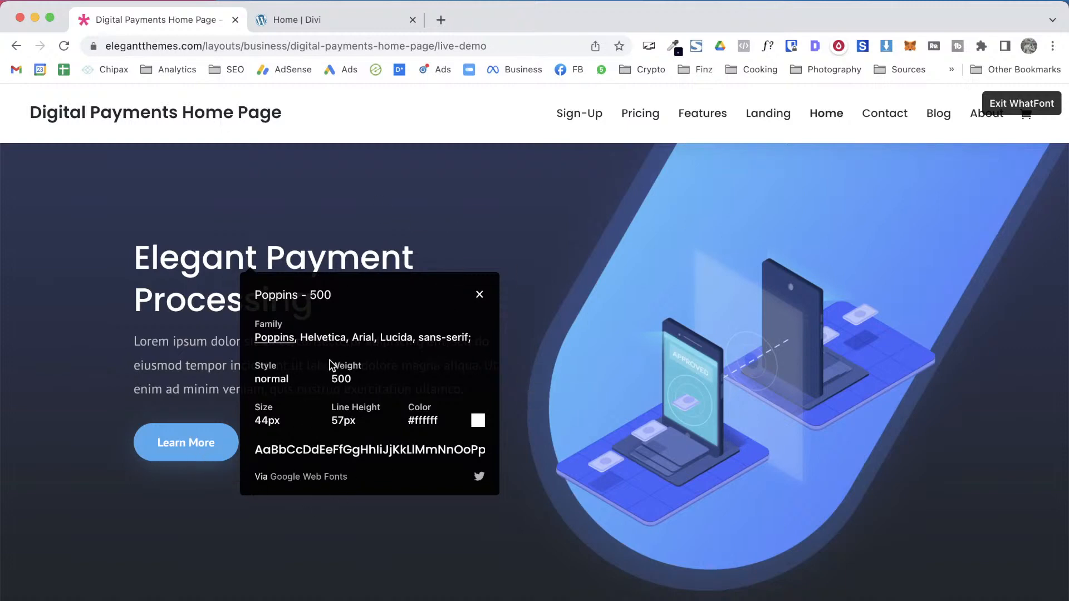
pyautogui.click(171, 348)
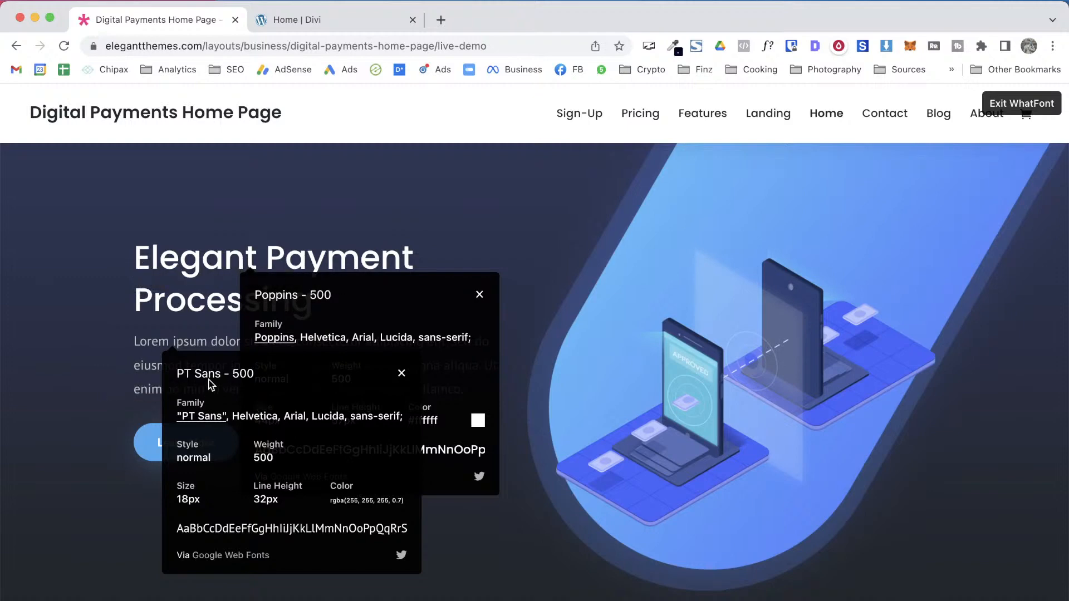
pyautogui.click(401, 373)
pyautogui.click(479, 294)
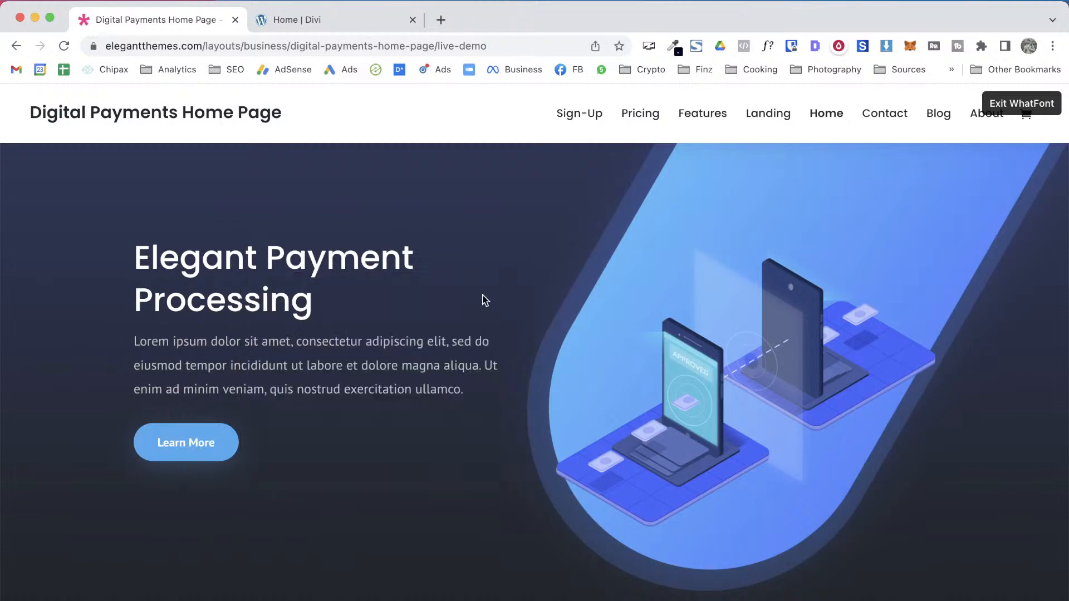
# Check the fonts across the demo page's hero text and feature cards with WhatFont
pyautogui.click(339, 26)
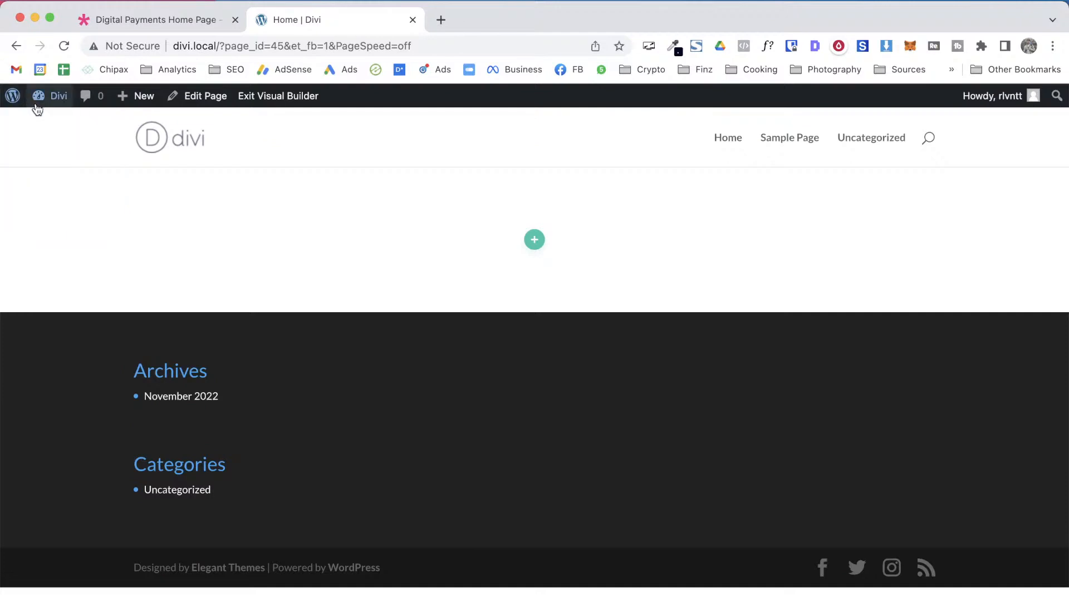
pyautogui.click(155, 17)
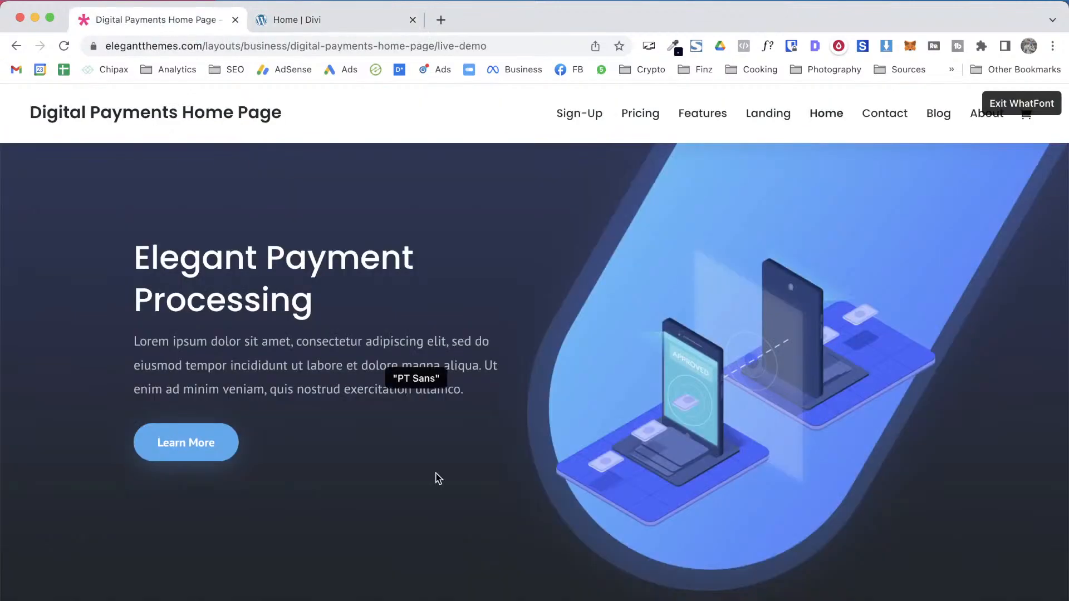
pyautogui.scroll(-6, 435, 477)
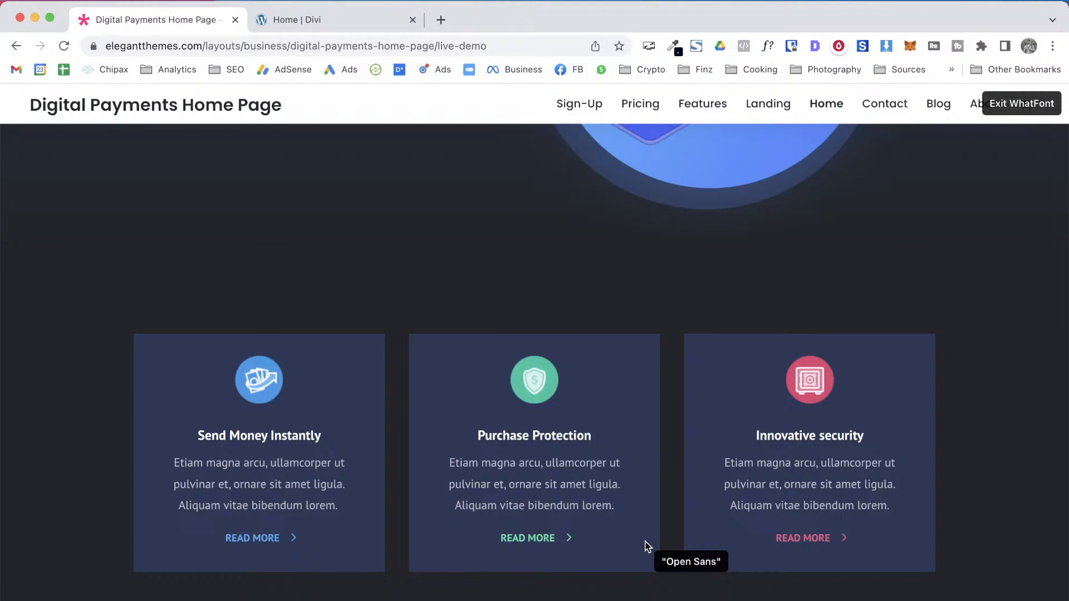
pyautogui.scroll(6, 425, 196)
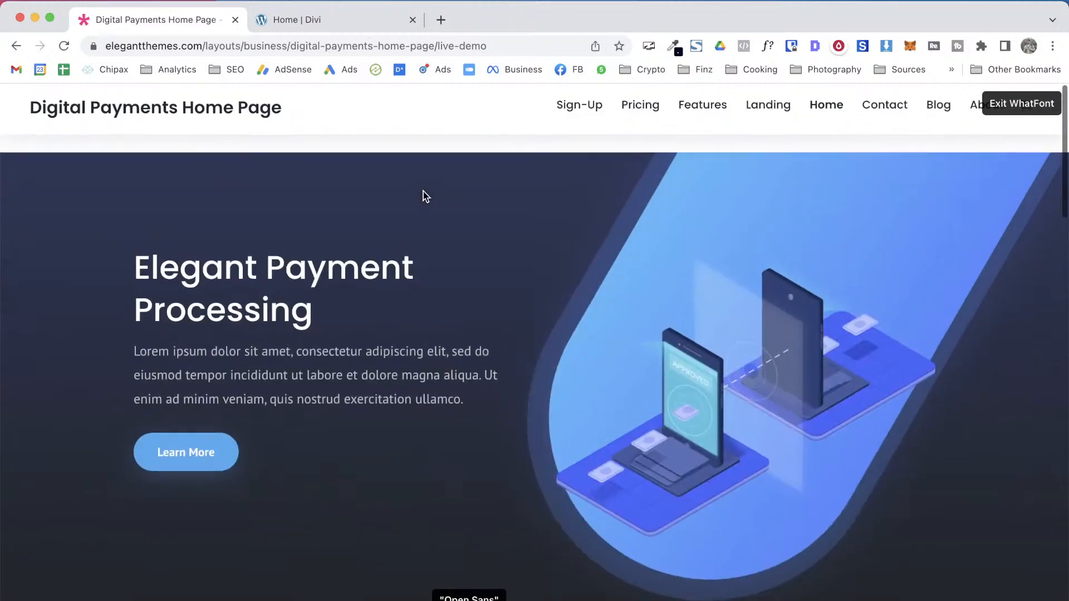
# Return to the Home page, exit the Divi visual builder and open the Theme Customizer
pyautogui.hotkey('ctrl', 'Tab')
pyautogui.moveTo(60, 104)
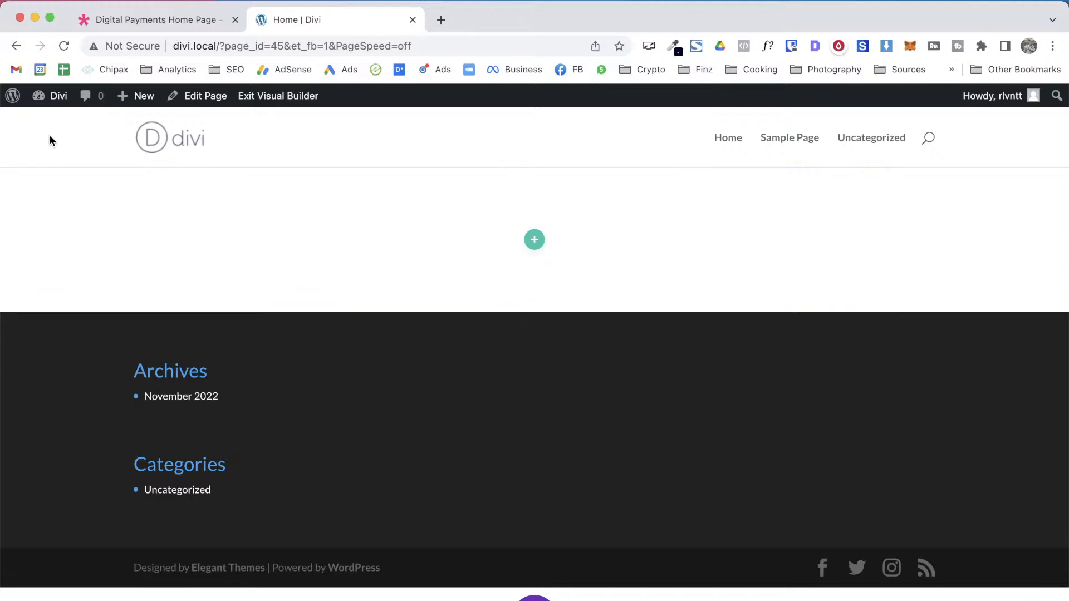
pyautogui.click(283, 97)
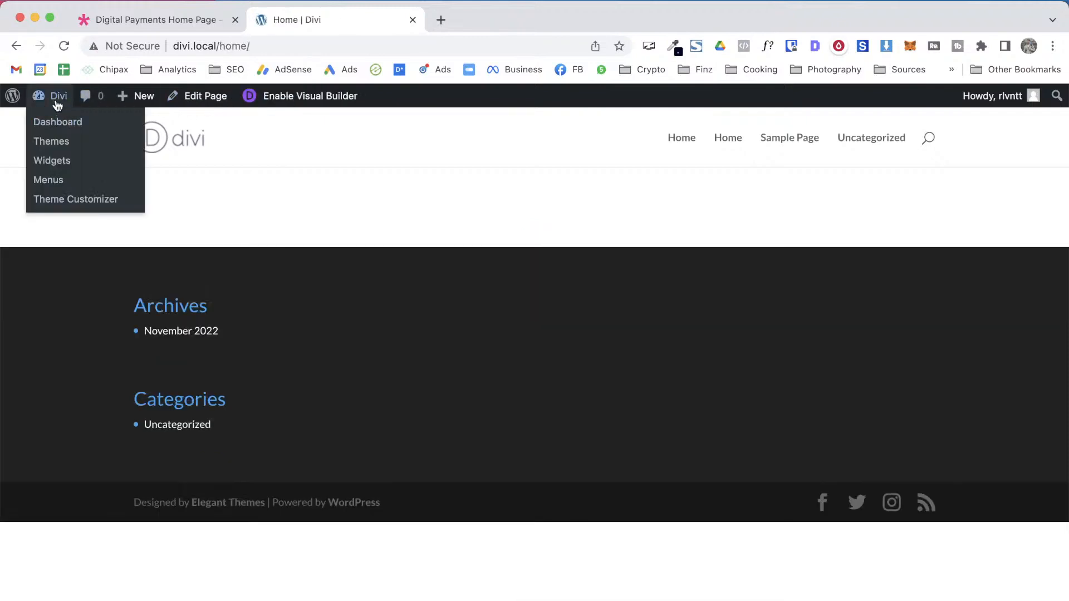
pyautogui.click(67, 200)
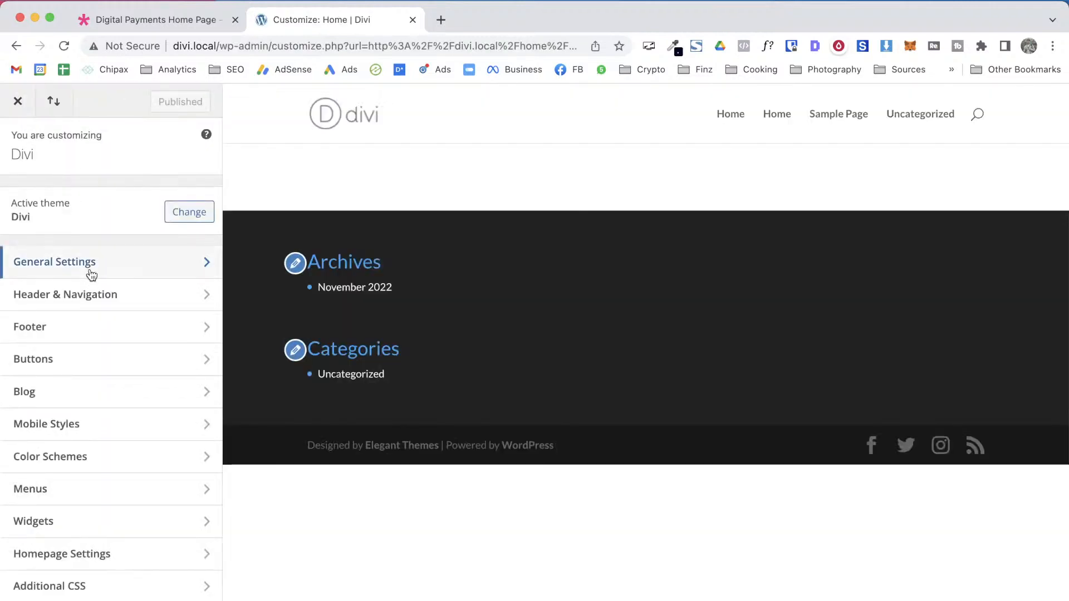
# Set the header font to Poppins in the theme's general typography settings
pyautogui.click(89, 270)
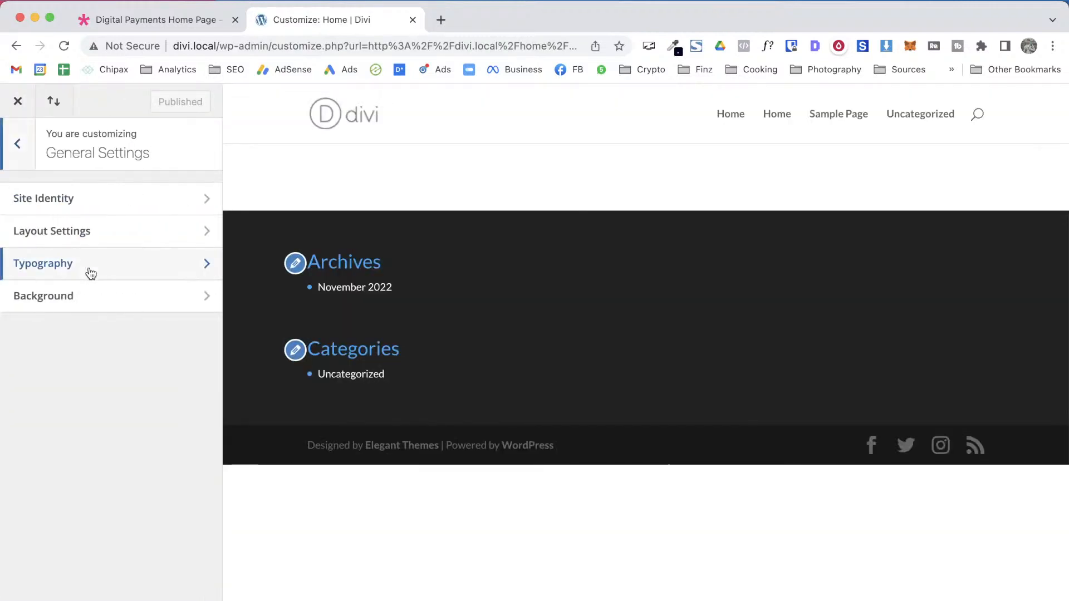
pyautogui.click(157, 267)
pyautogui.scroll(-3, 160, 269)
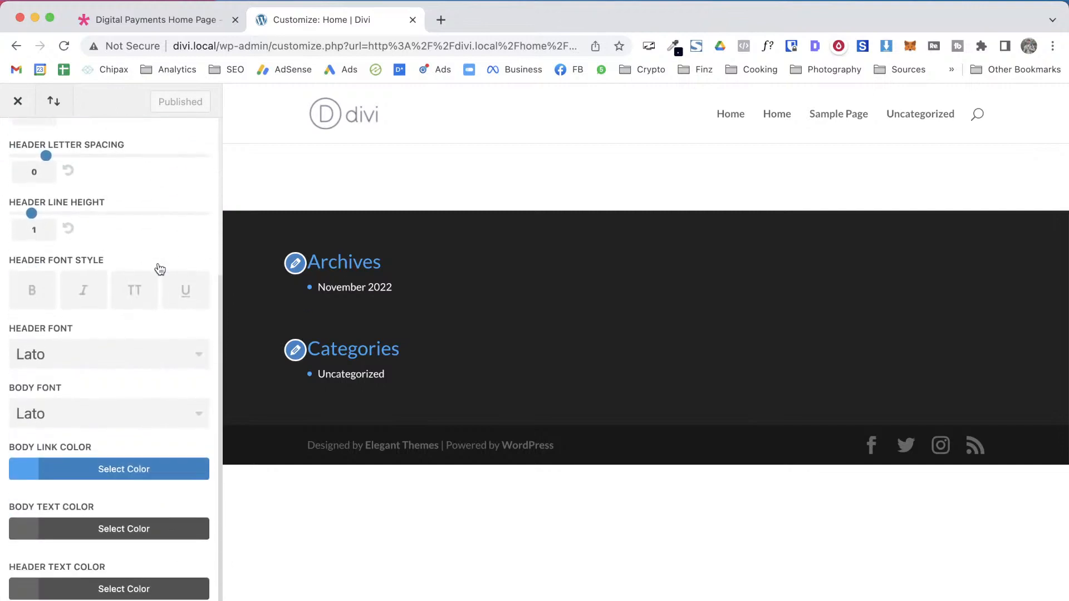
pyautogui.click(110, 364)
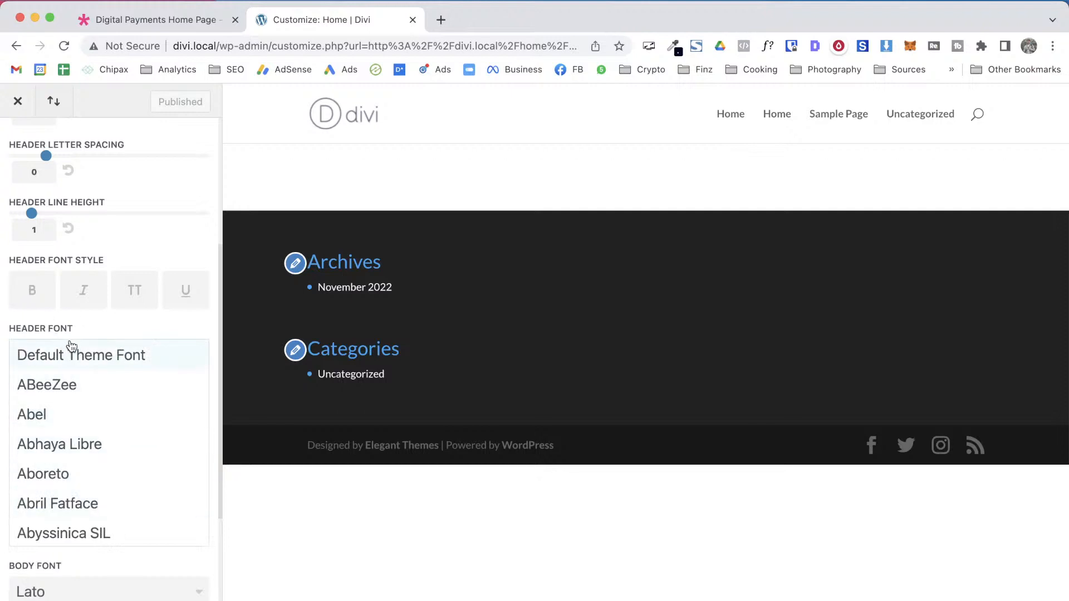
pyautogui.scroll(-20, 113, 481)
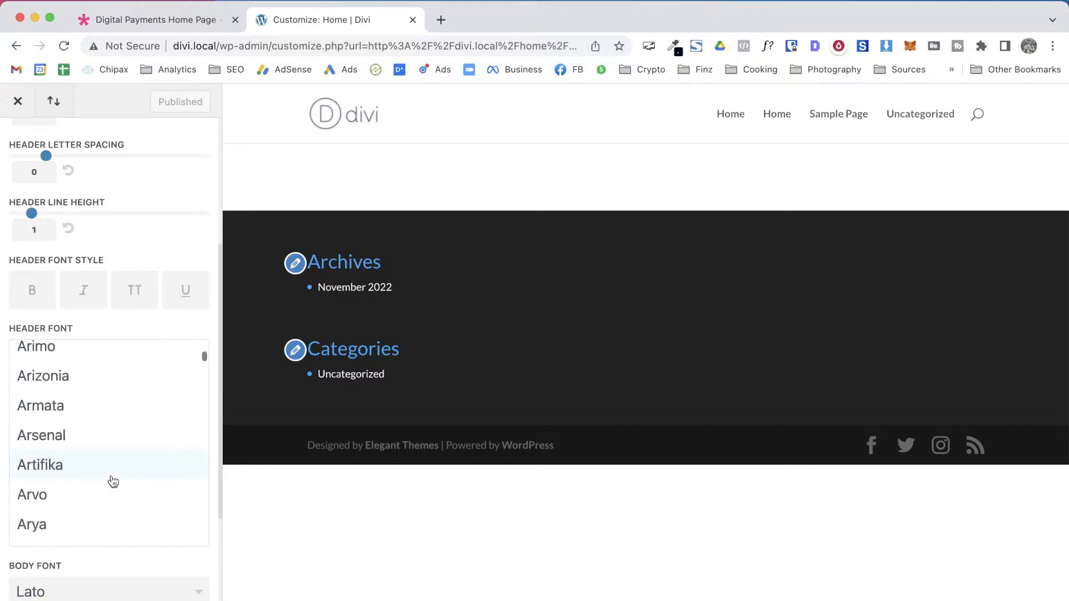
pyautogui.moveTo(202, 372); pyautogui.dragTo(201, 499)
pyautogui.scroll(10, 115, 403)
pyautogui.scroll(-5, 115, 403)
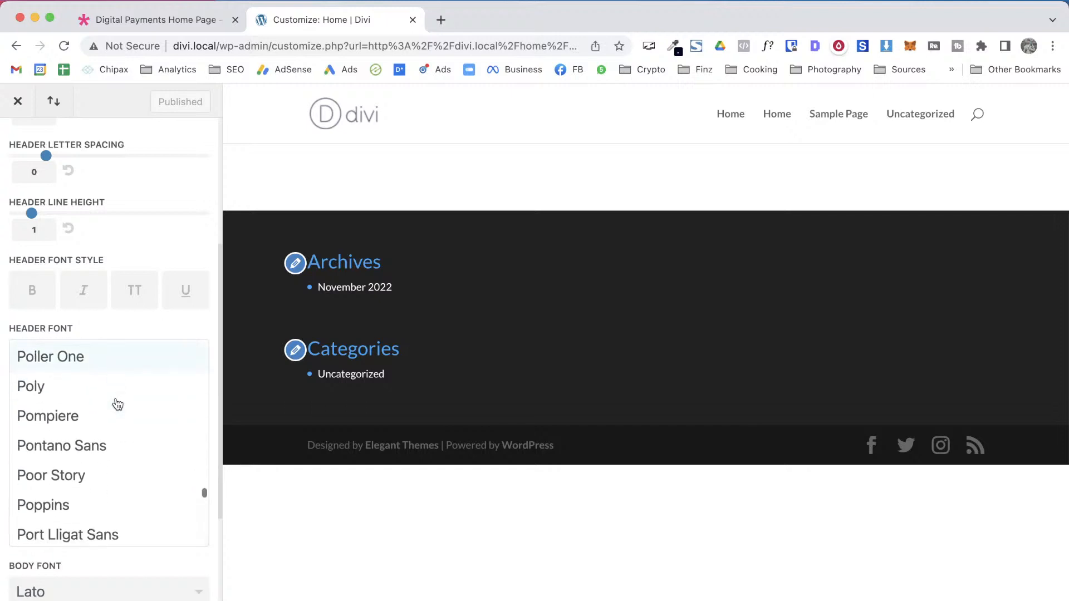
pyautogui.click(65, 447)
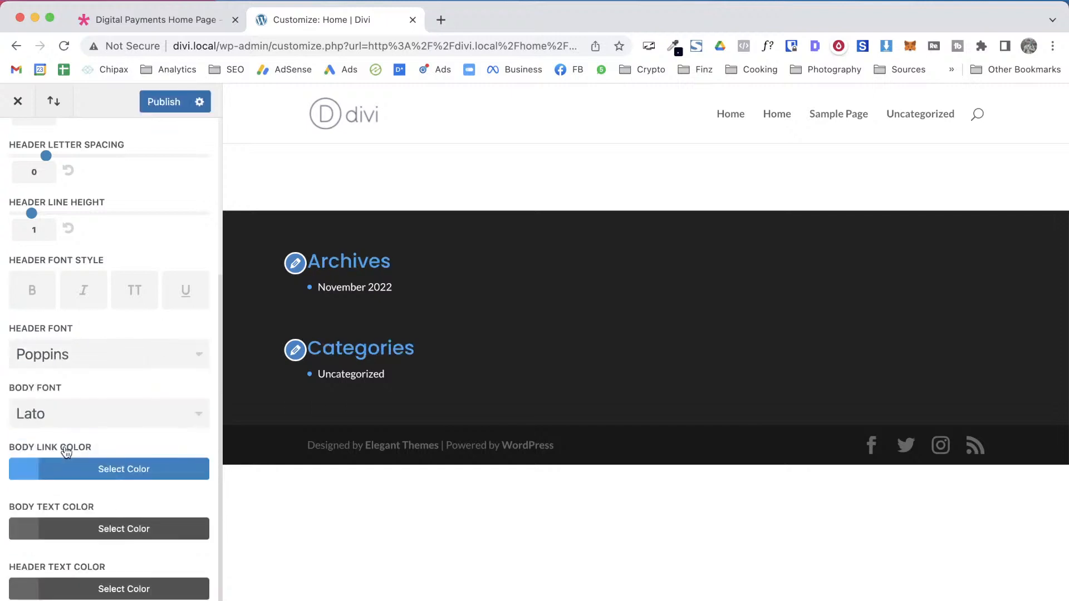
# Set the theme's body font to PT Sans and publish the typography changes
pyautogui.click(131, 420)
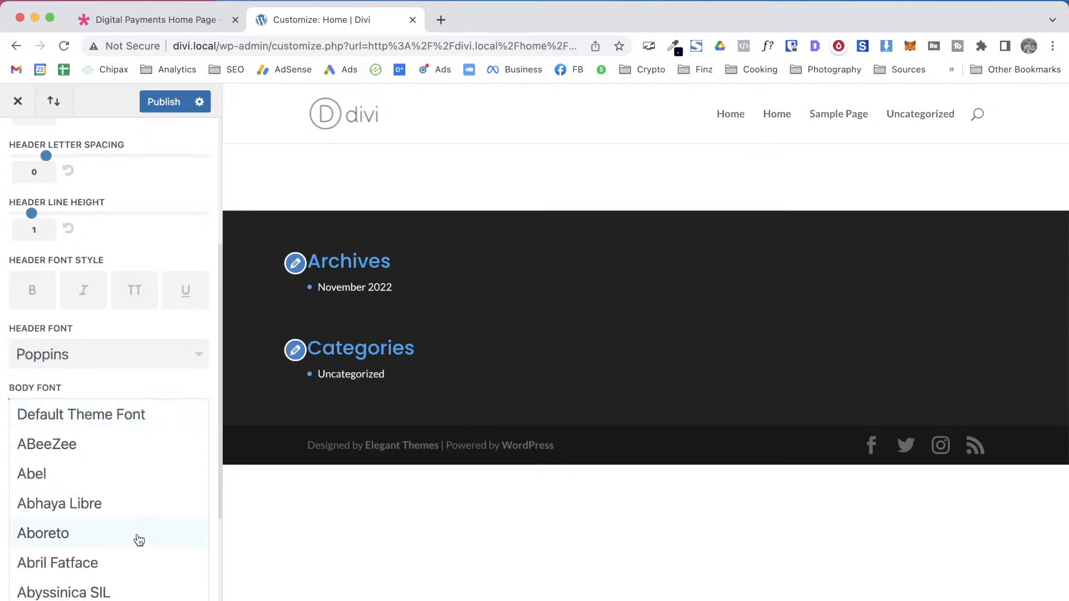
pyautogui.scroll(-20, 170, 516)
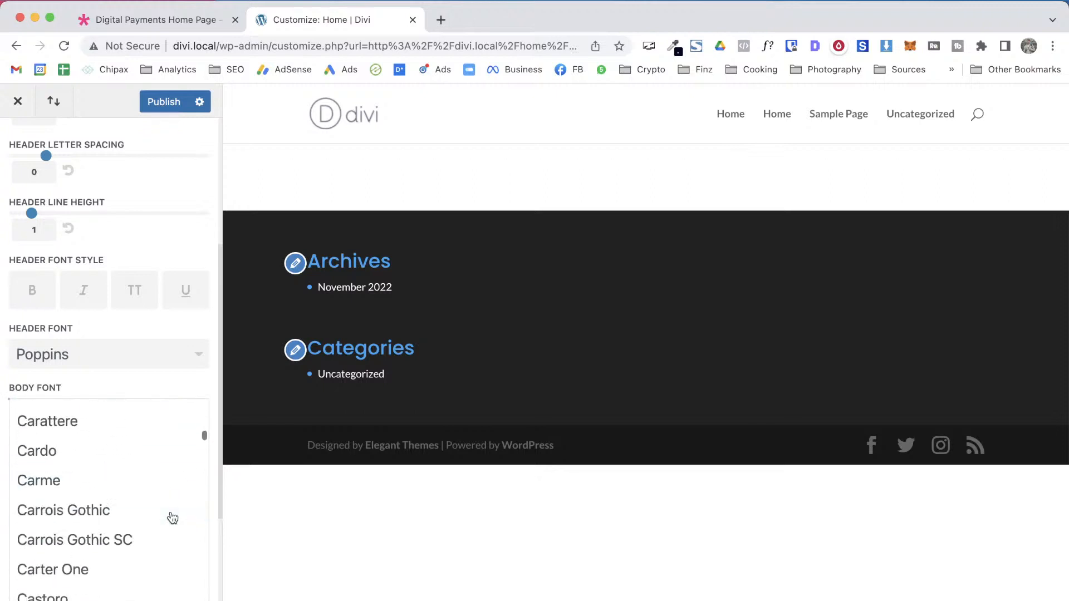
pyautogui.moveTo(204, 442); pyautogui.dragTo(202, 551)
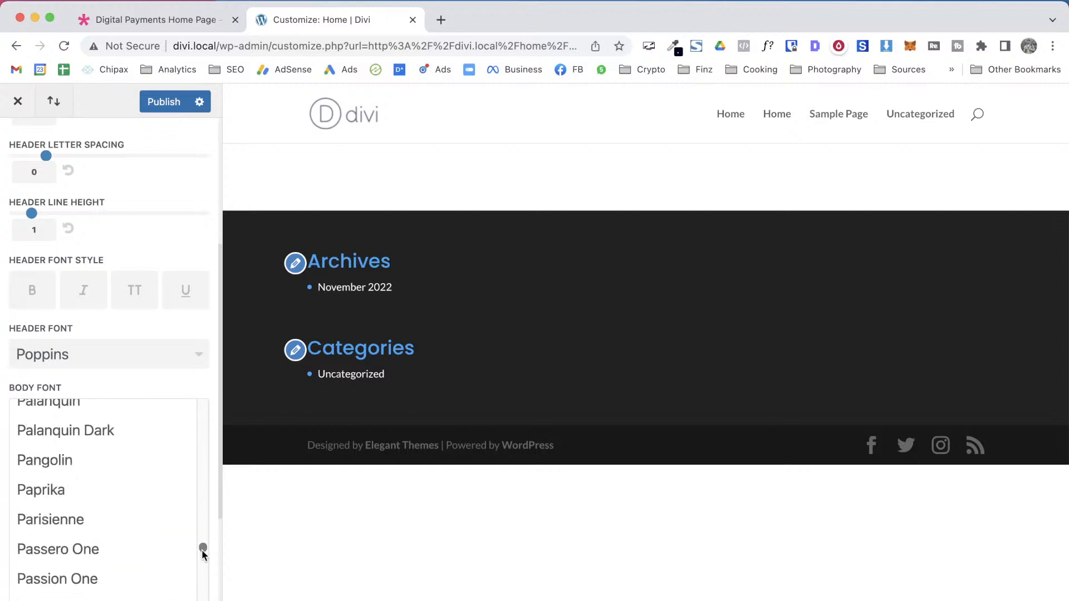
pyautogui.scroll(3, 112, 456)
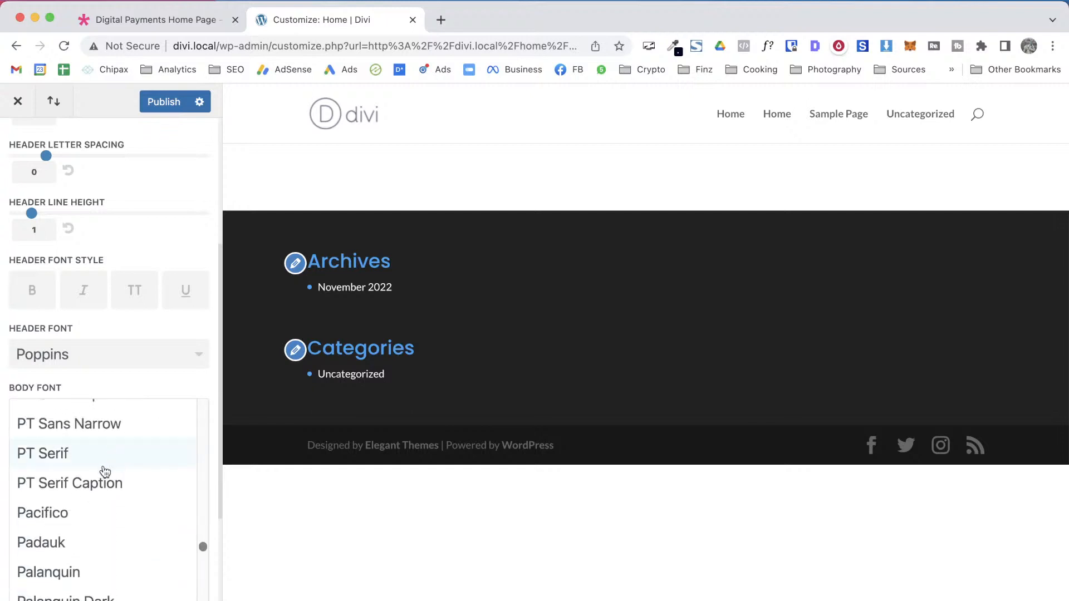
pyautogui.scroll(2, 86, 494)
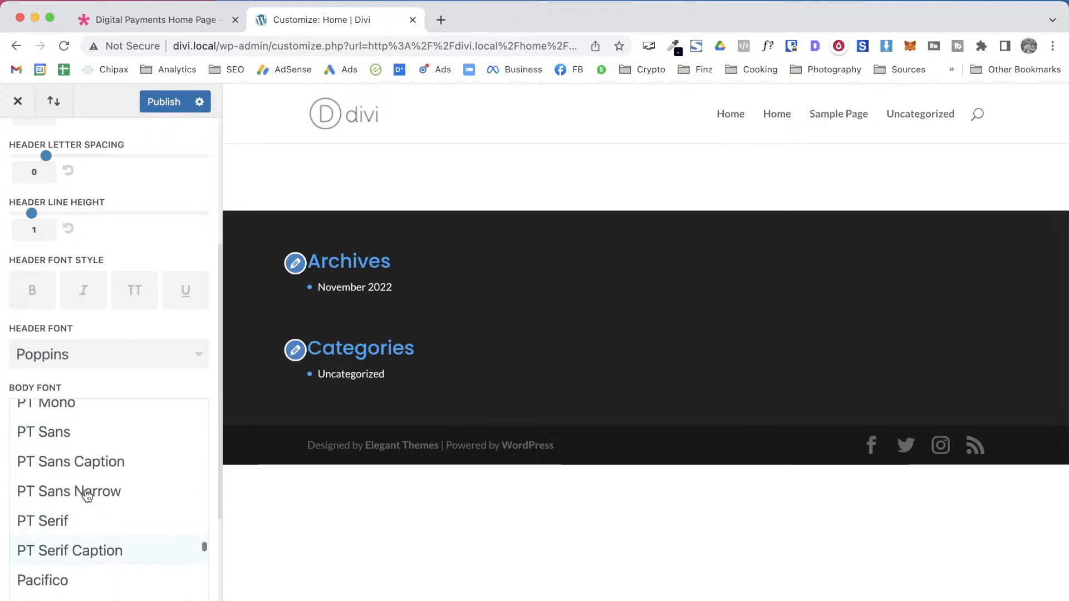
pyautogui.click(49, 432)
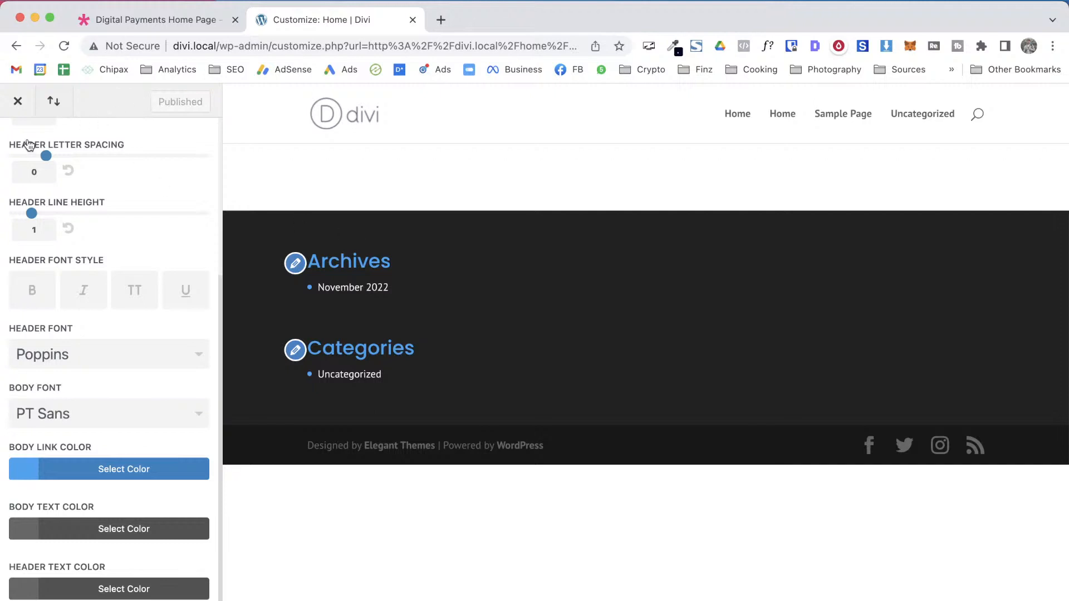
# Leave the customizer and start building the Home page from scratch in the Divi visual builder, dismissing the row insertion
pyautogui.click(7, 99)
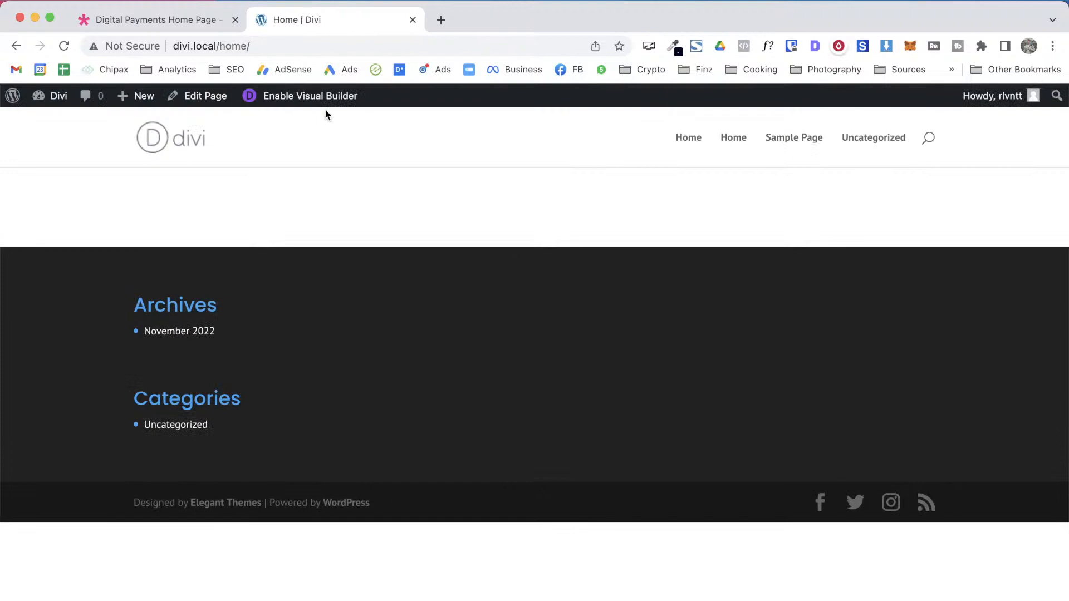
pyautogui.click(308, 105)
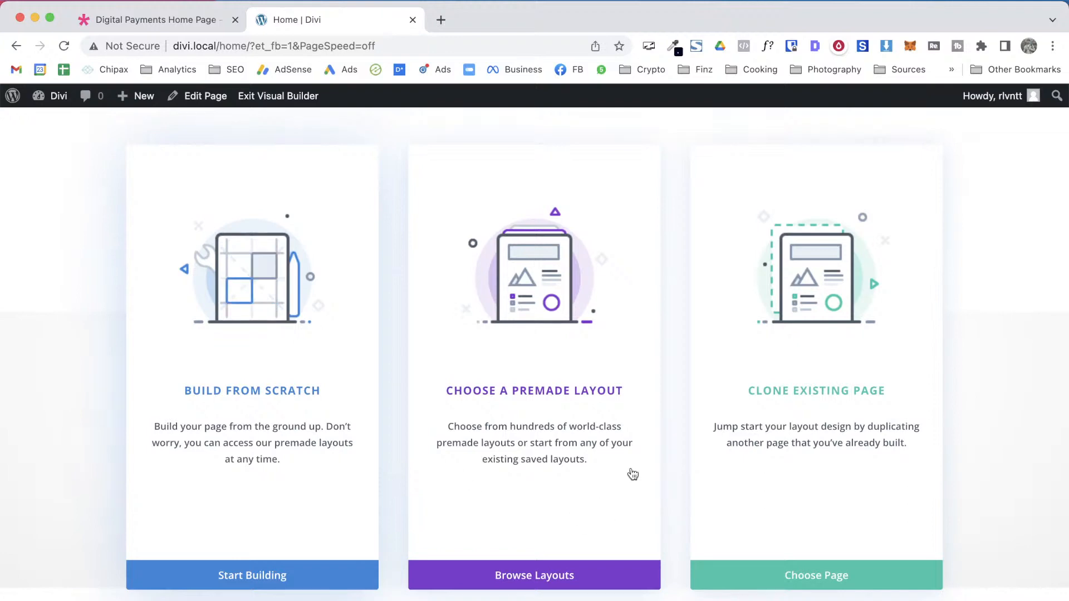
pyautogui.click(263, 431)
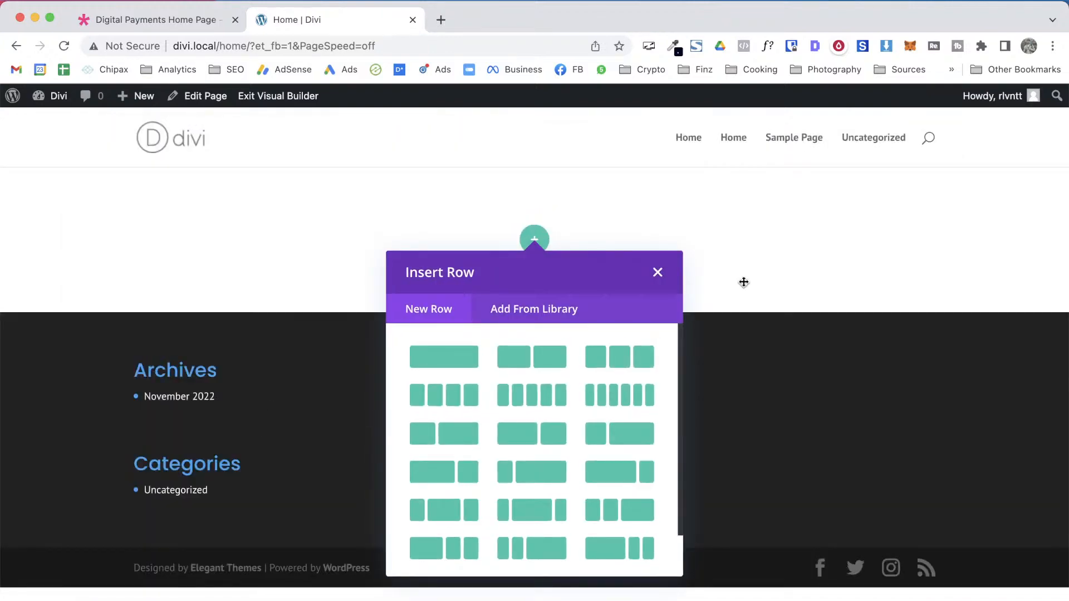
pyautogui.click(658, 272)
# Review the demo page's hero section and turn off WhatFont there
pyautogui.click(139, 26)
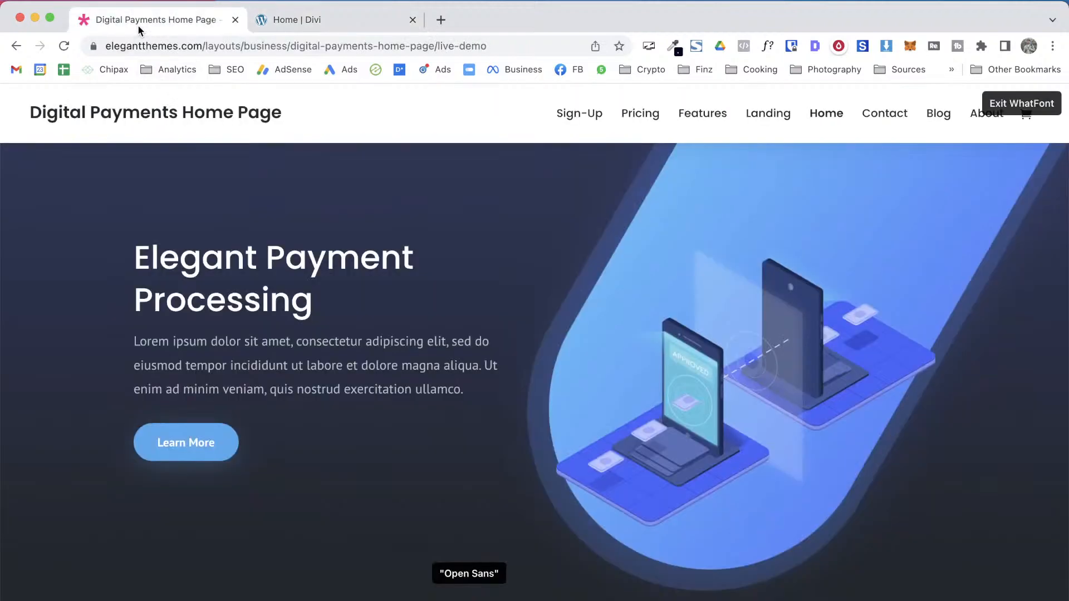
pyautogui.scroll(-2, 493, 470)
pyautogui.scroll(2, 492, 471)
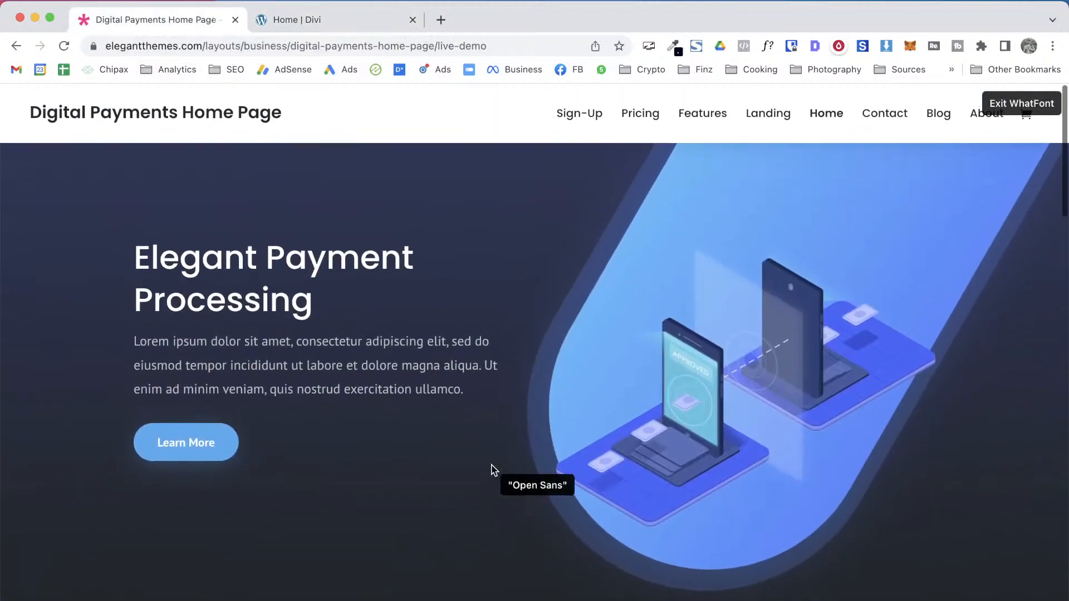
pyautogui.scroll(-1, 891, 428)
pyautogui.scroll(1, 907, 446)
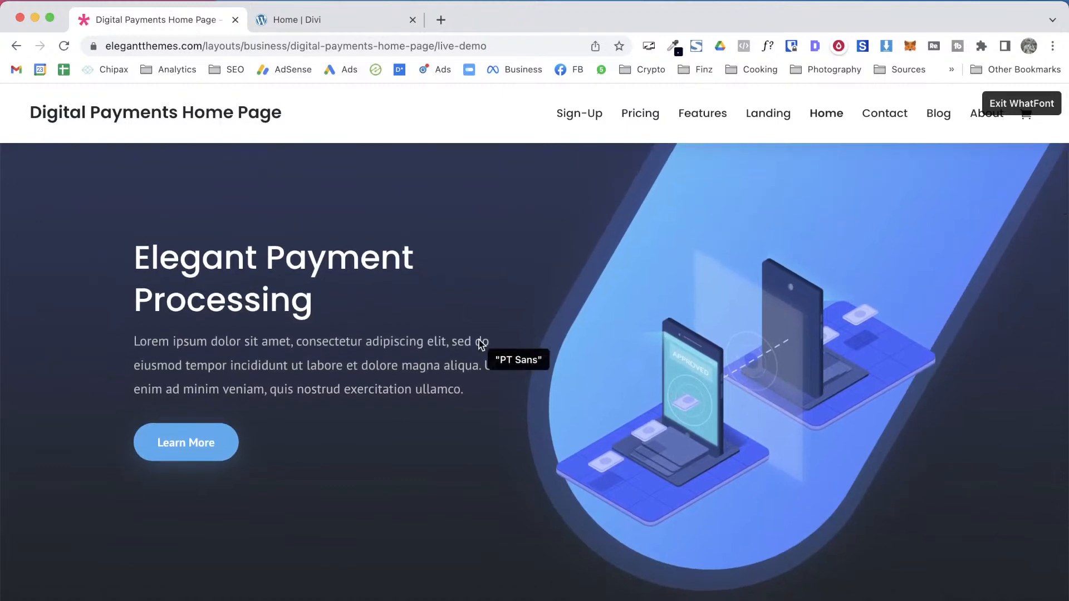
pyautogui.press('Escape')
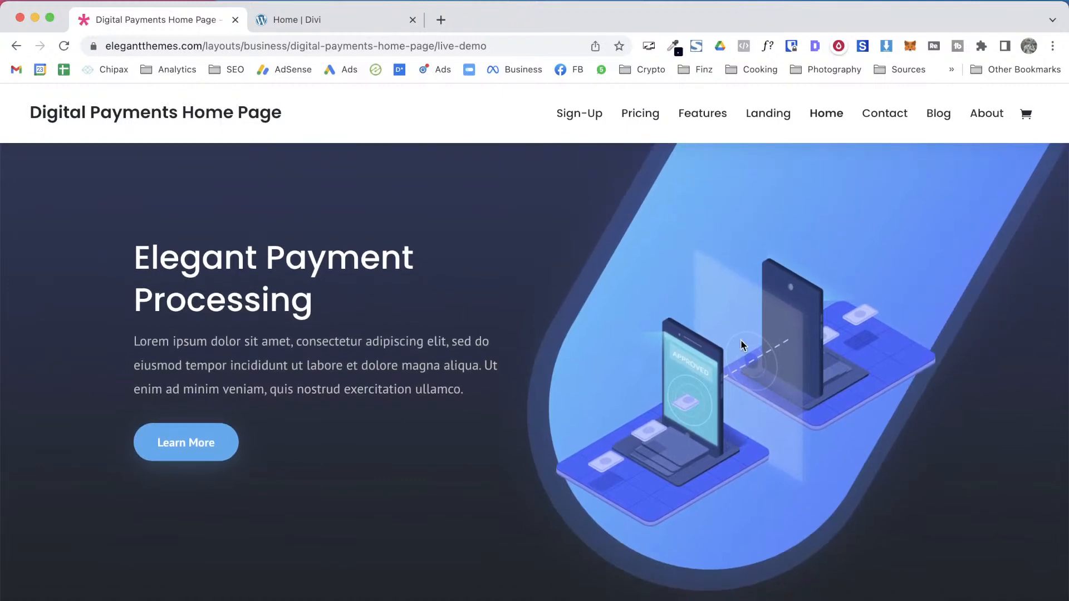
# Download the hero section's background image and phone illustration from the demo page with the image downloader extension
pyautogui.click(887, 47)
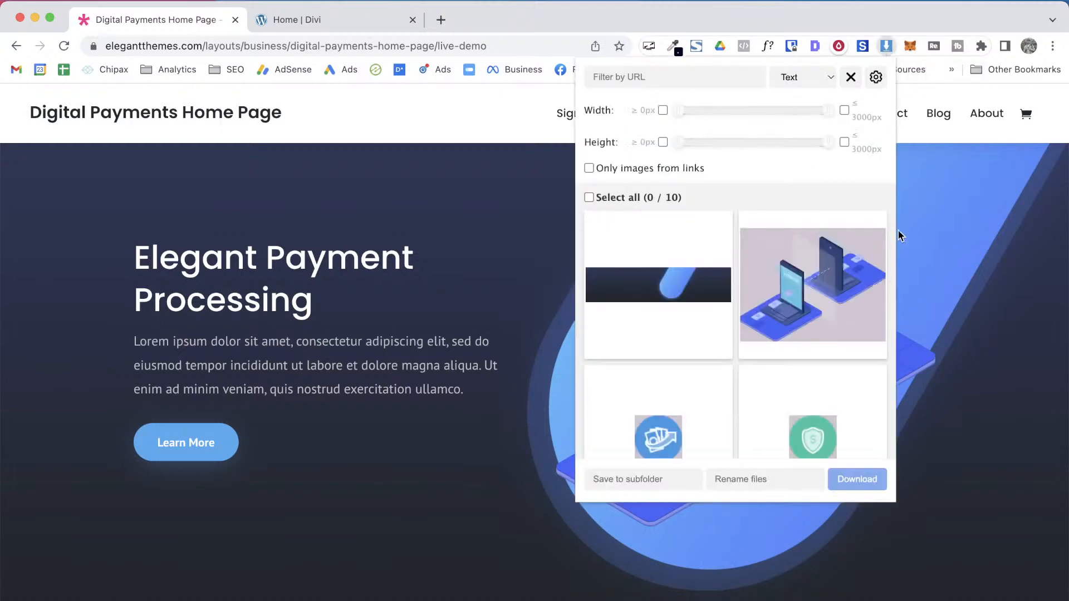
pyautogui.moveTo(708, 231)
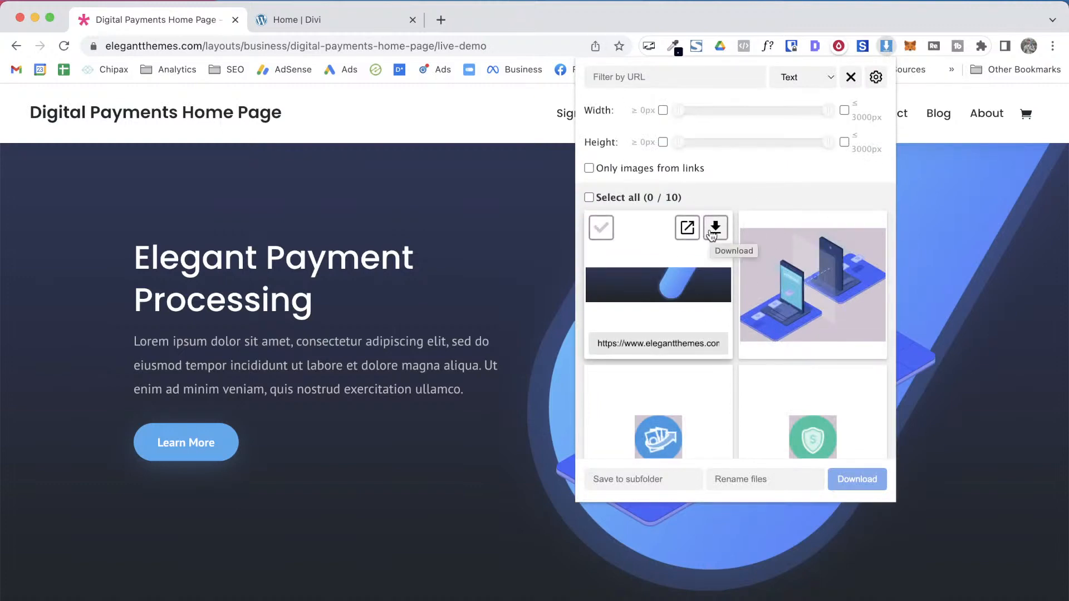
pyautogui.click(715, 229)
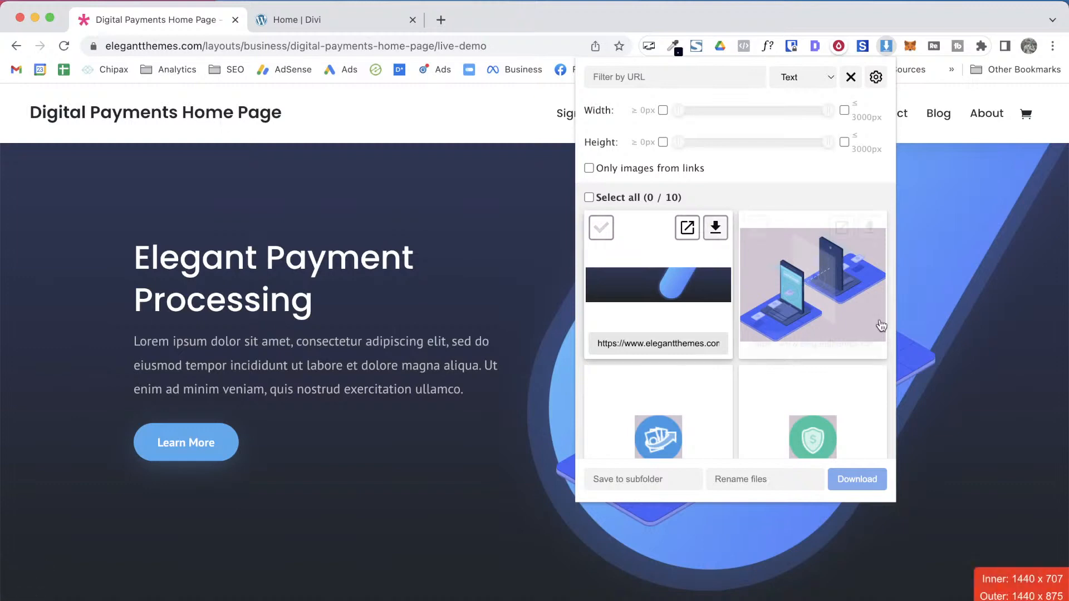
pyautogui.click(971, 337)
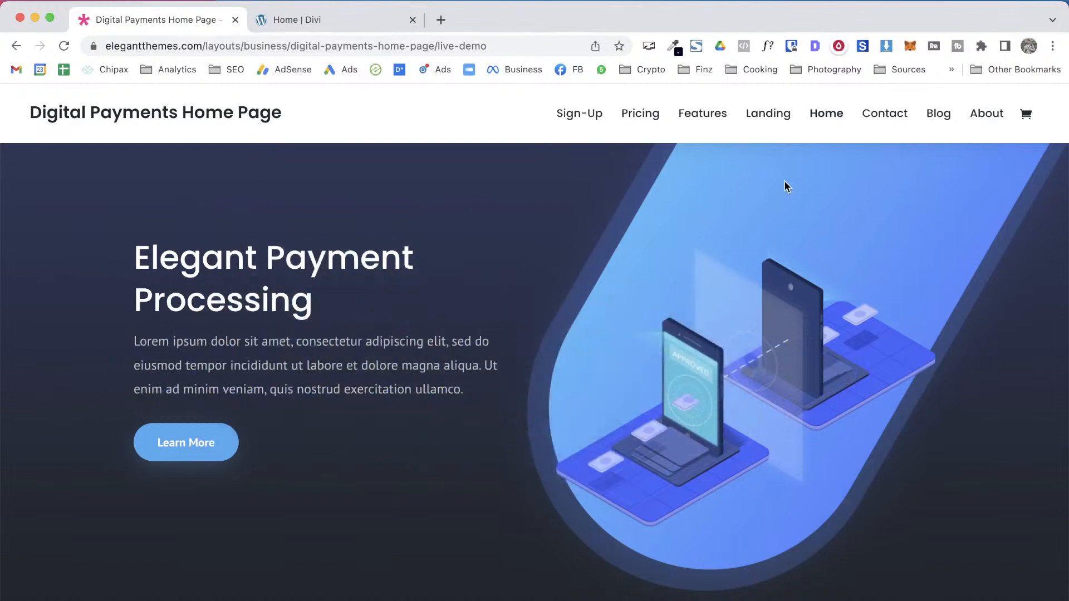
pyautogui.click(885, 46)
pyautogui.click(870, 229)
pyautogui.click(985, 399)
pyautogui.scroll(-2, 436, 240)
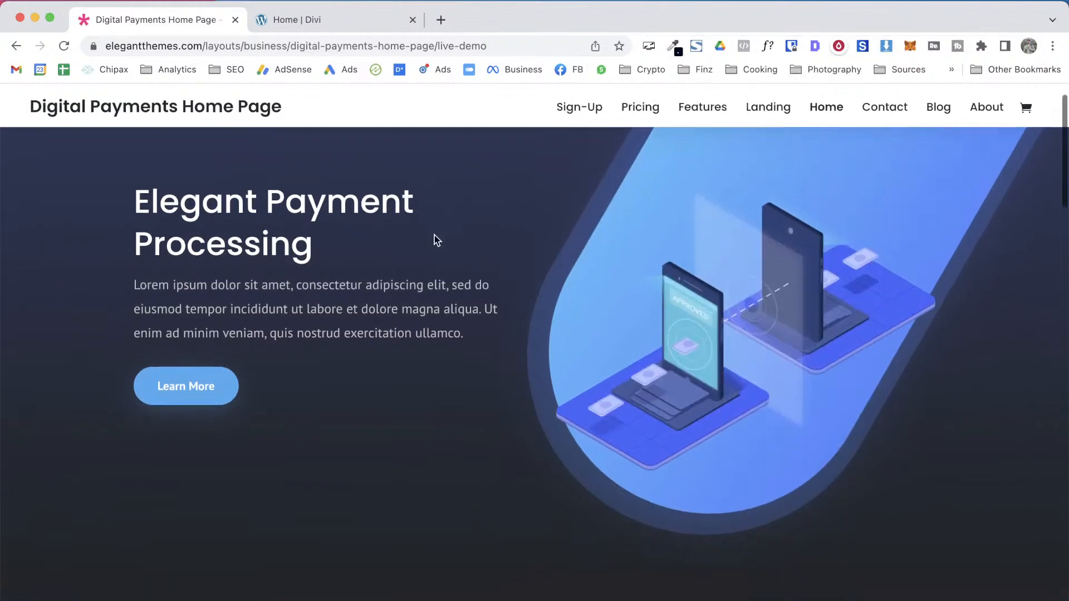
pyautogui.scroll(-3, 850, 471)
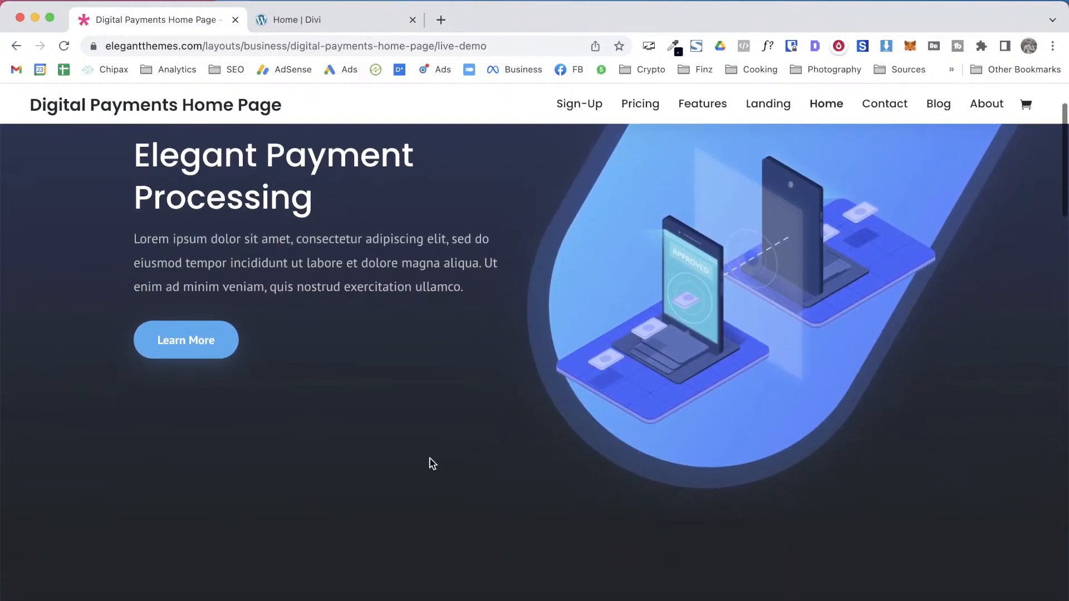
pyautogui.scroll(5, 579, 462)
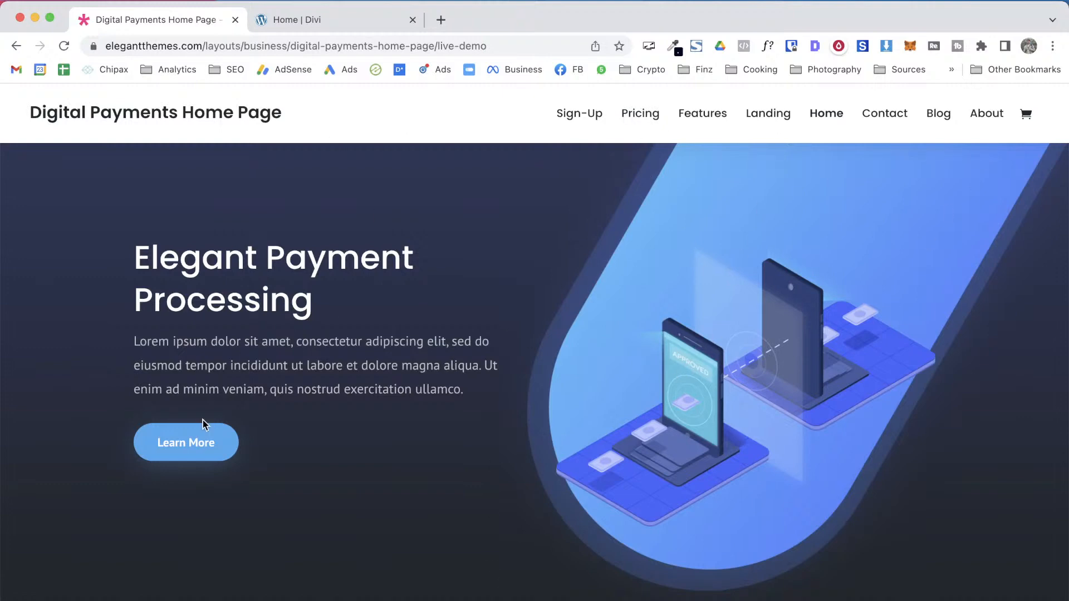
# Upload img02.jpg as the background image of the Home page's empty section, save it and return to the demo page
pyautogui.hotkey('ctrl', 'Tab')
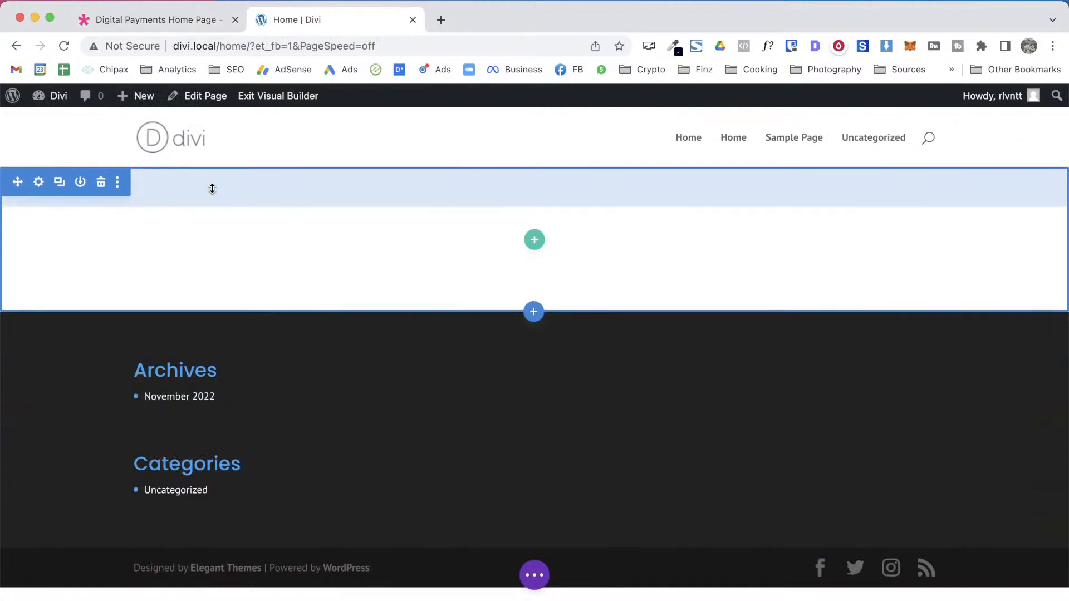
pyautogui.click(39, 182)
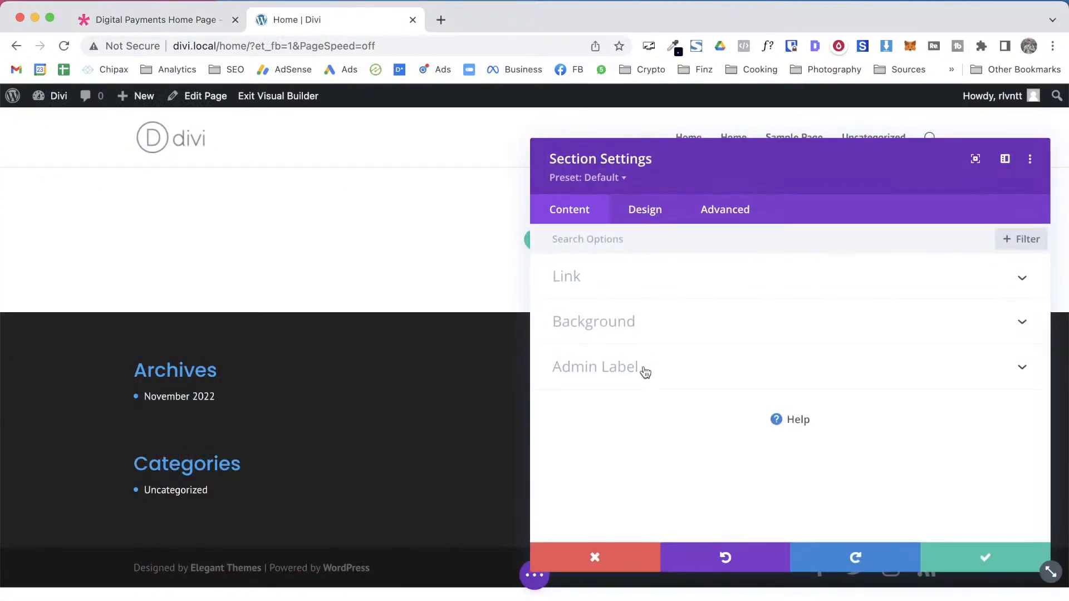
pyautogui.click(641, 321)
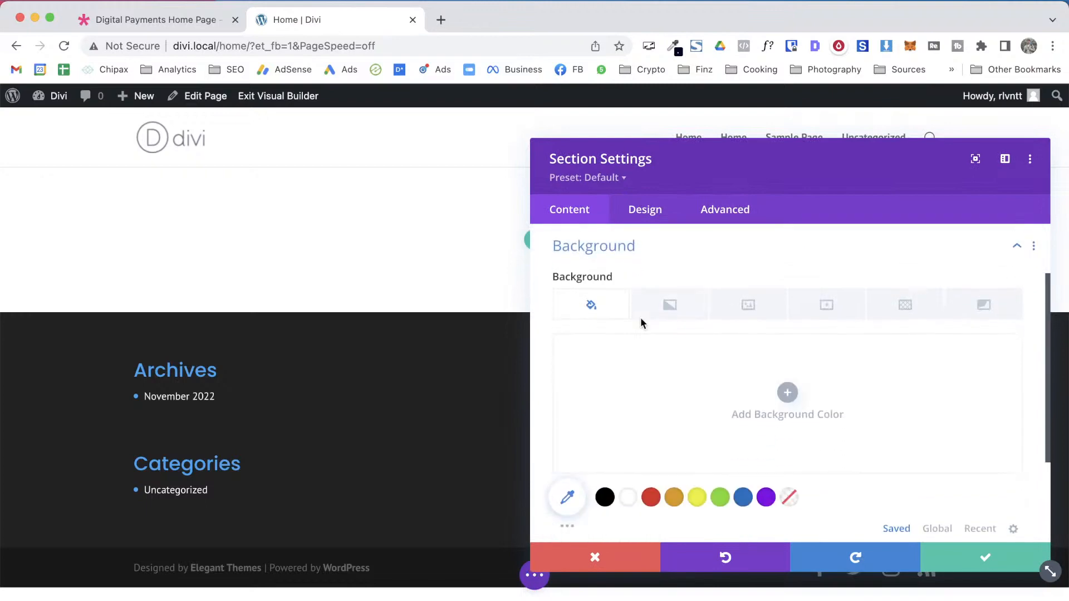
pyautogui.click(736, 311)
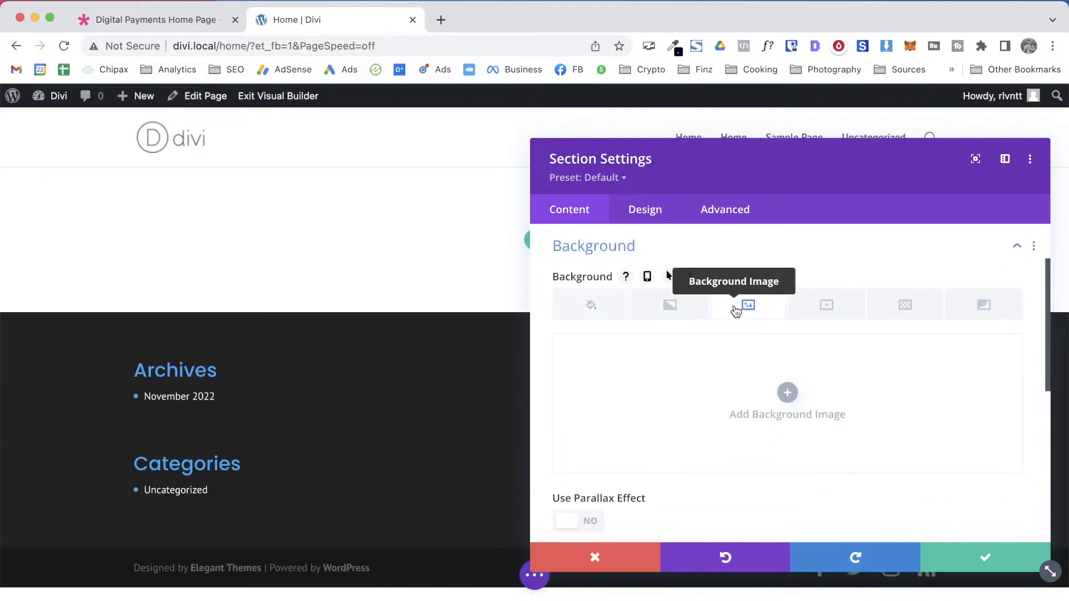
pyautogui.click(787, 393)
pyautogui.click(965, 593)
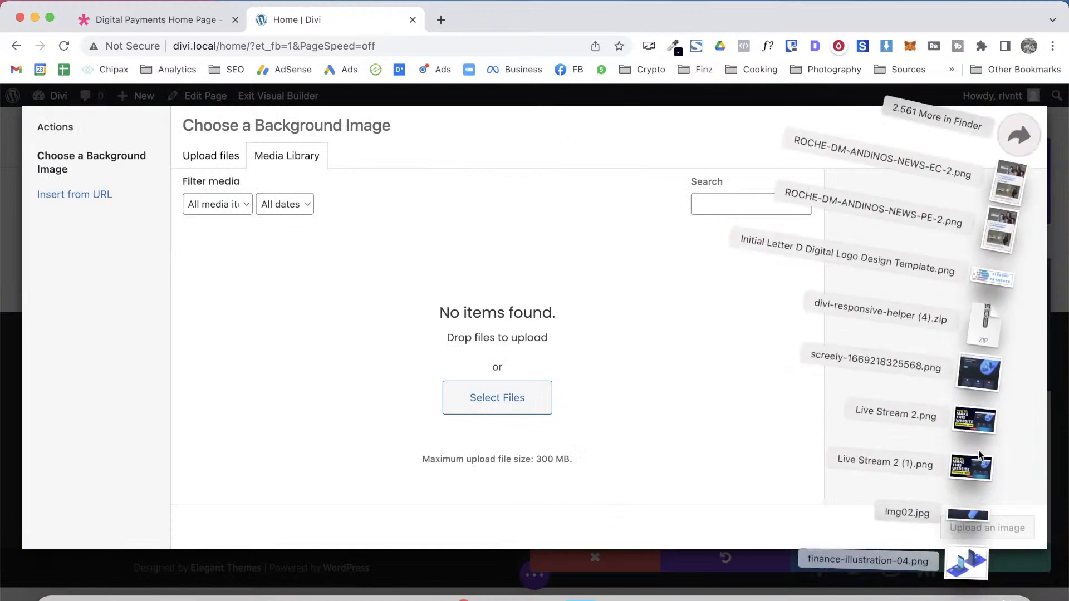
pyautogui.moveTo(965, 520); pyautogui.dragTo(610, 270)
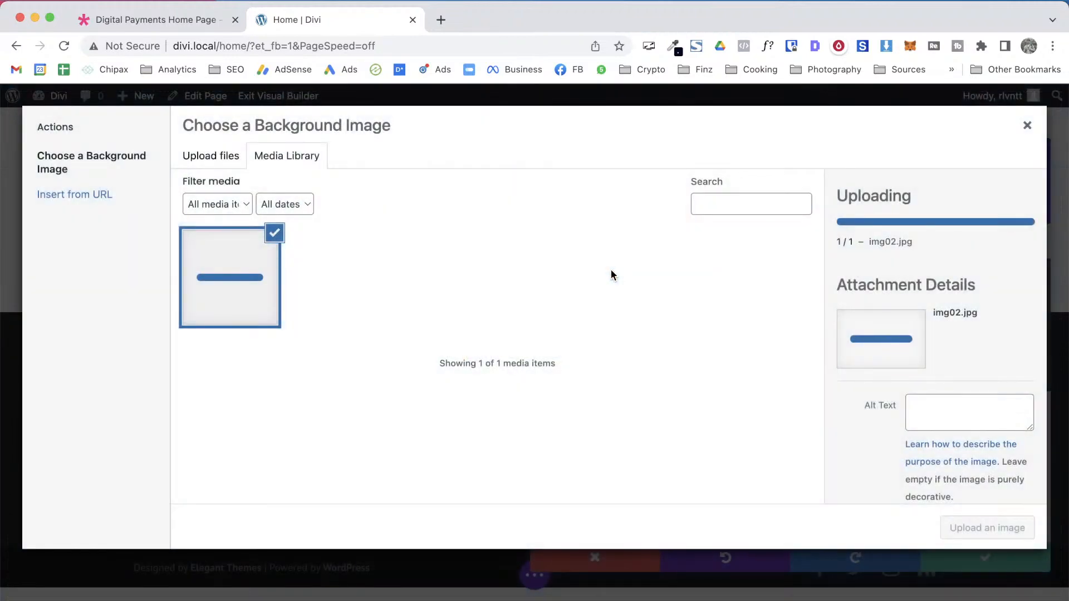
pyautogui.click(987, 528)
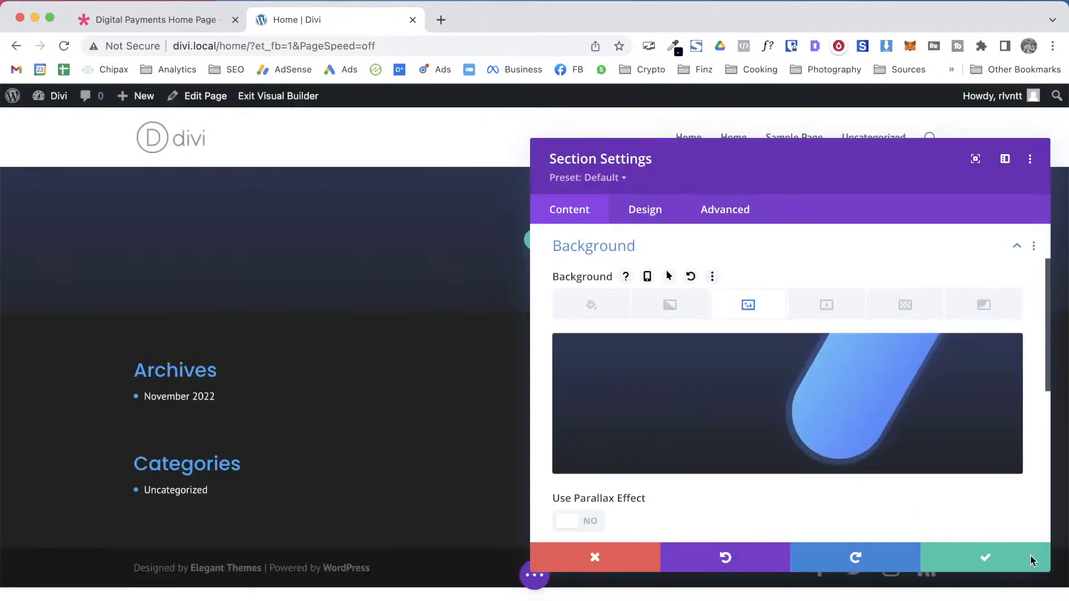
pyautogui.click(1008, 556)
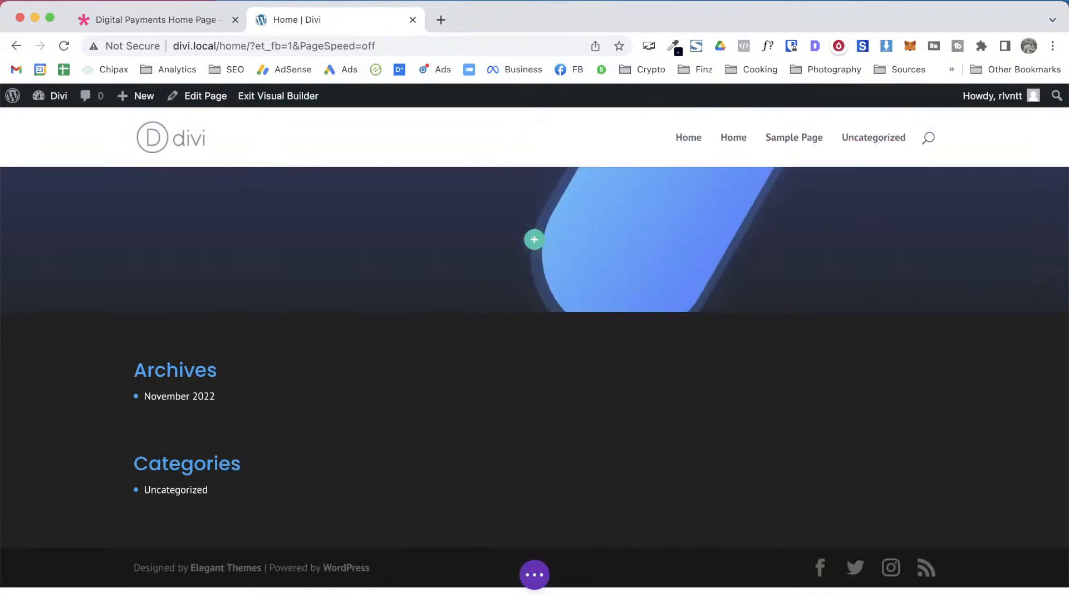
pyautogui.hotkey('ctrl', 'shift', 'Tab')
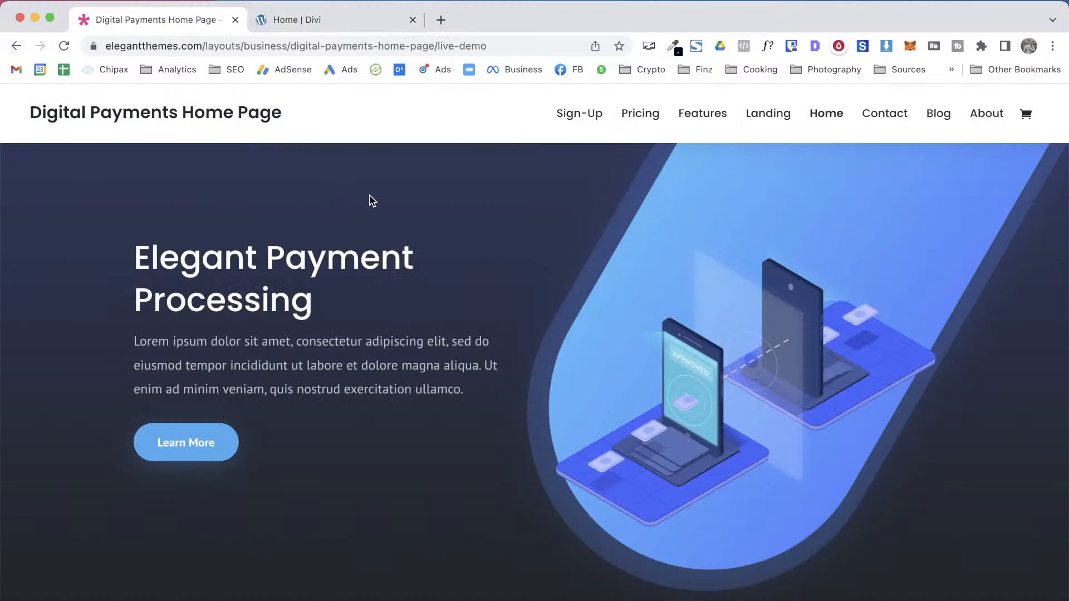
# Open the browser's developer tools on the demo page, dock them below the page and adjust their height
pyautogui.press('super+alt+i')
pyautogui.click(384, 92)
pyautogui.click(1037, 93)
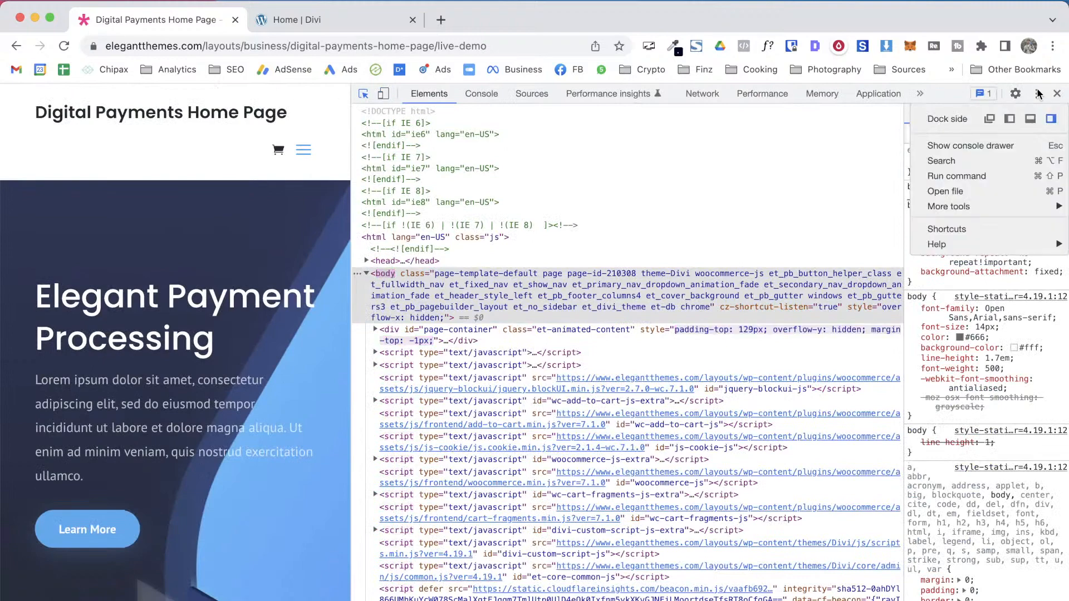
pyautogui.click(1031, 119)
pyautogui.moveTo(828, 456); pyautogui.dragTo(828, 476)
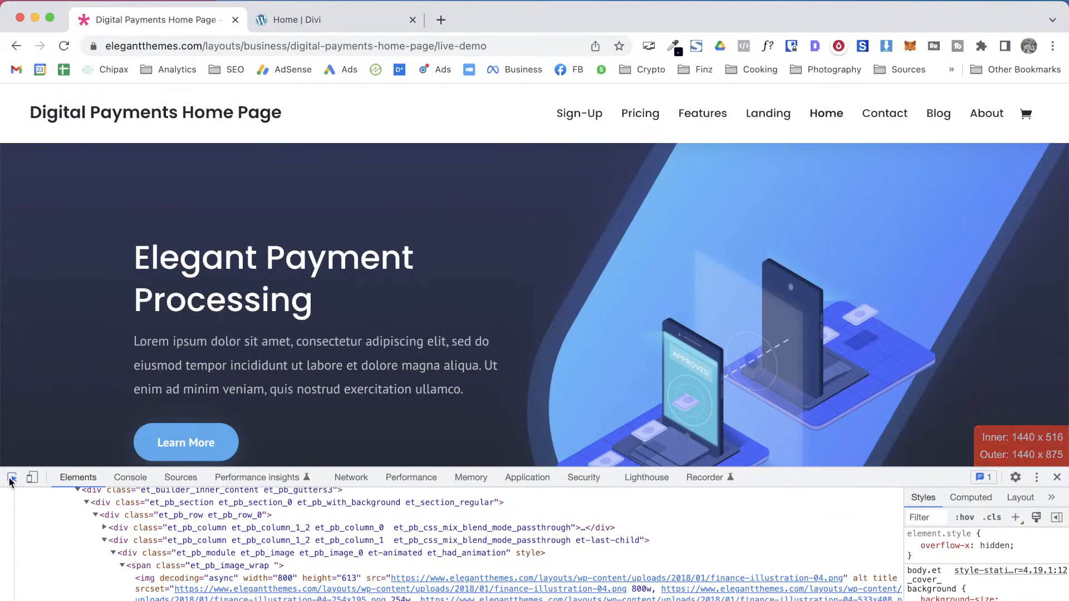
# Inspect the hero section's background styles on the demo page and open the gradient's first colour for its value
pyautogui.click(11, 477)
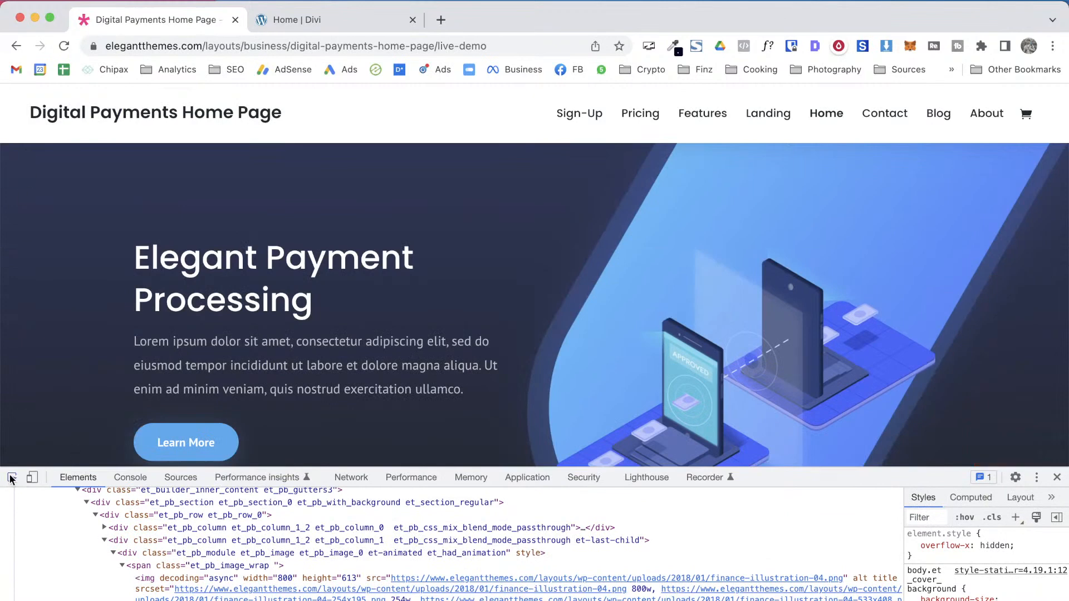
pyautogui.click(16, 175)
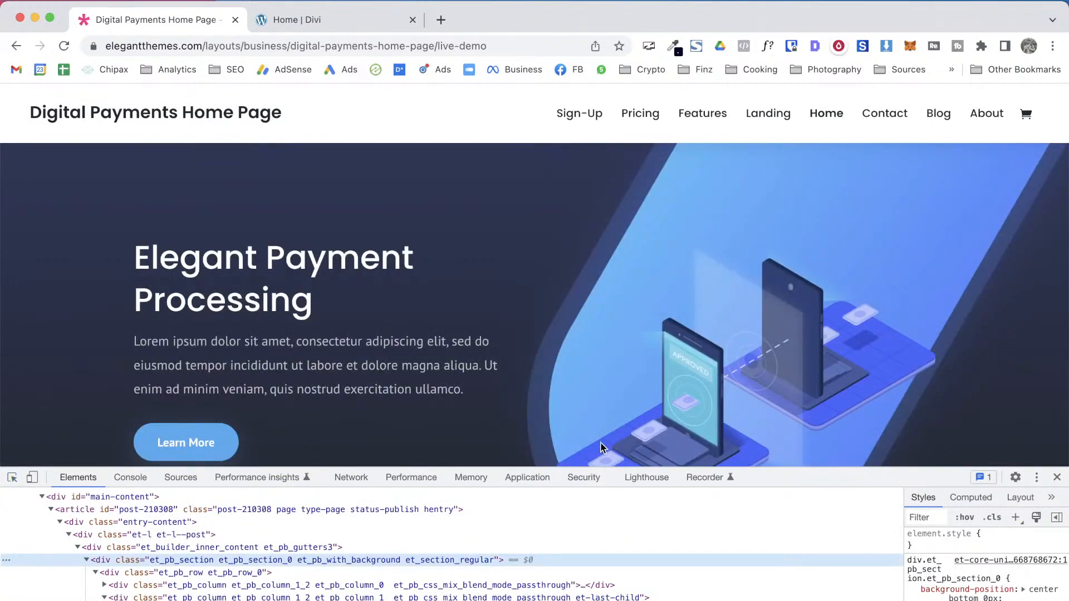
pyautogui.scroll(-2, 973, 554)
pyautogui.scroll(-1, 973, 554)
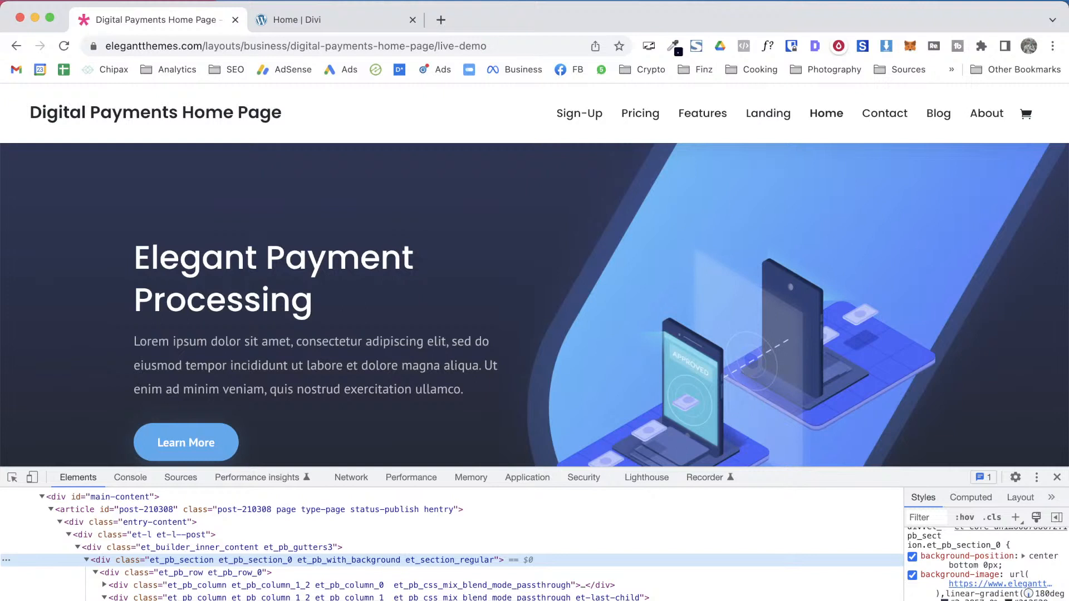
pyautogui.click(945, 600)
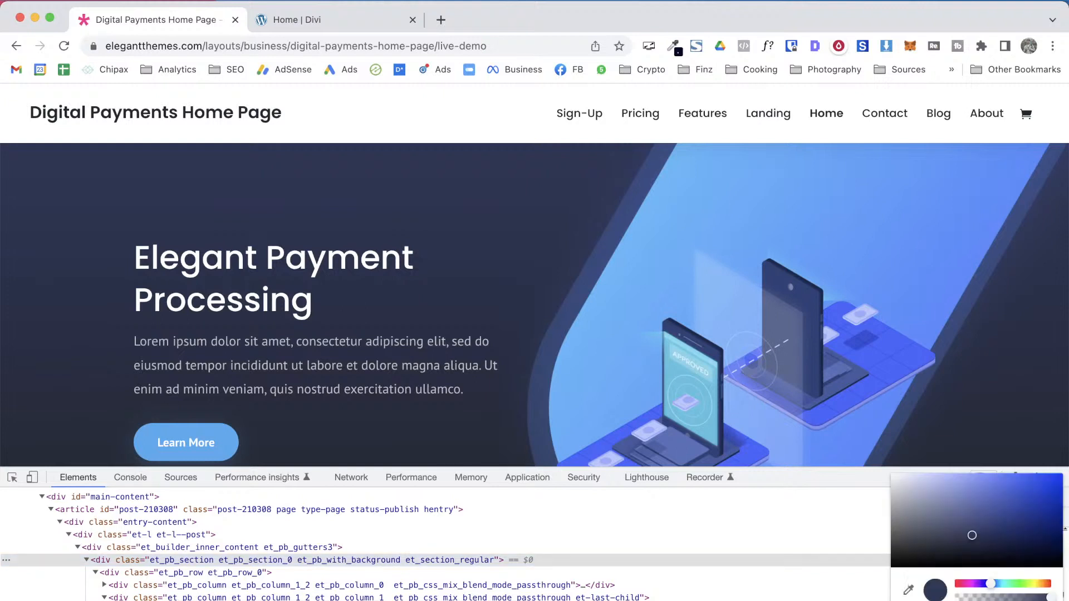
# Add a background gradient to the Home page's section in the Divi builder
pyautogui.click(292, 20)
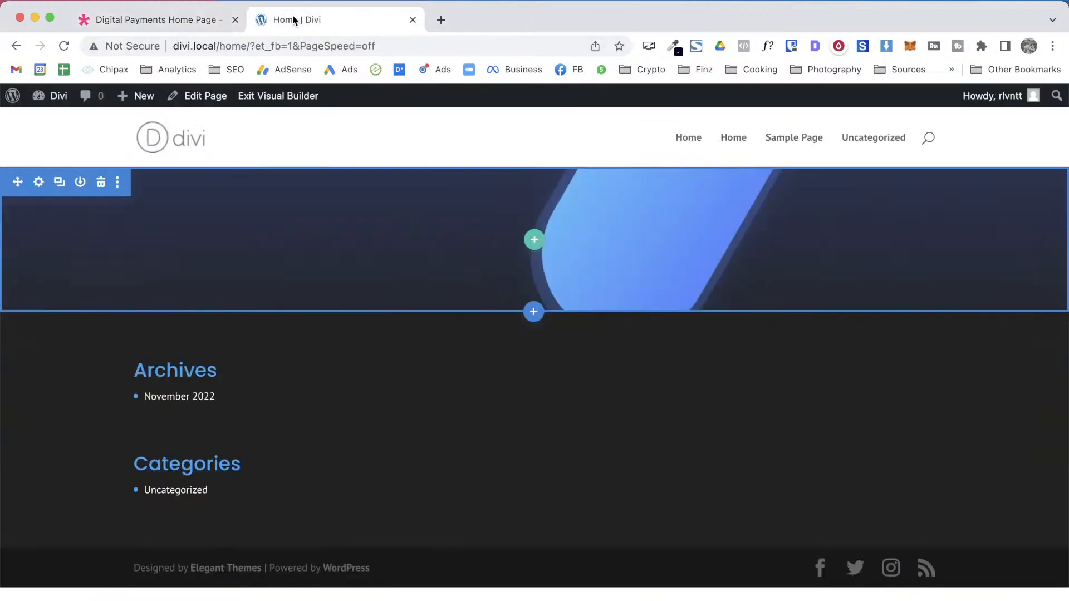
pyautogui.click(39, 182)
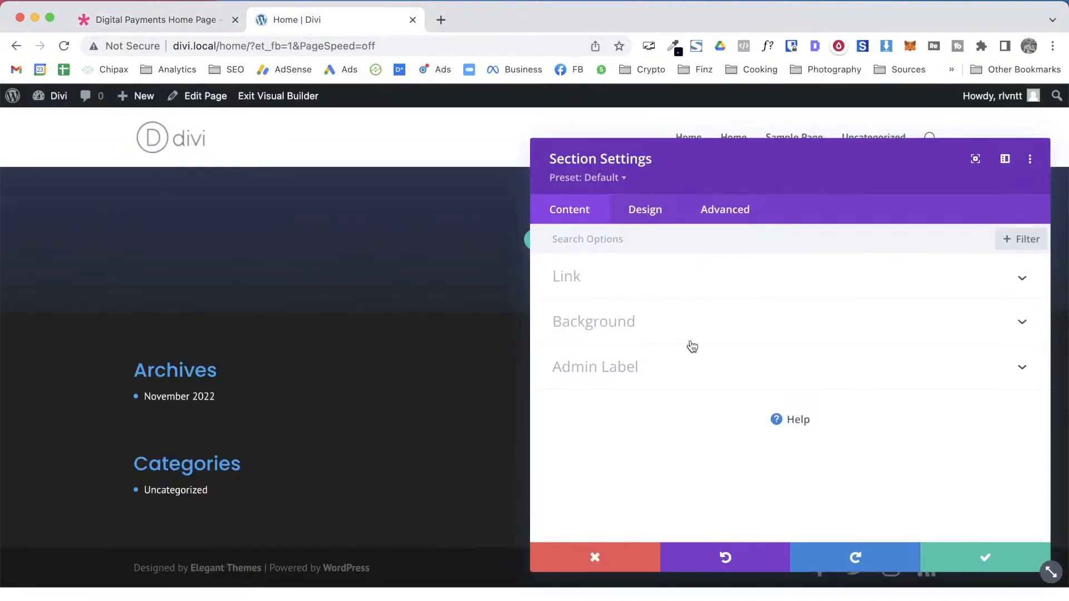
pyautogui.click(661, 321)
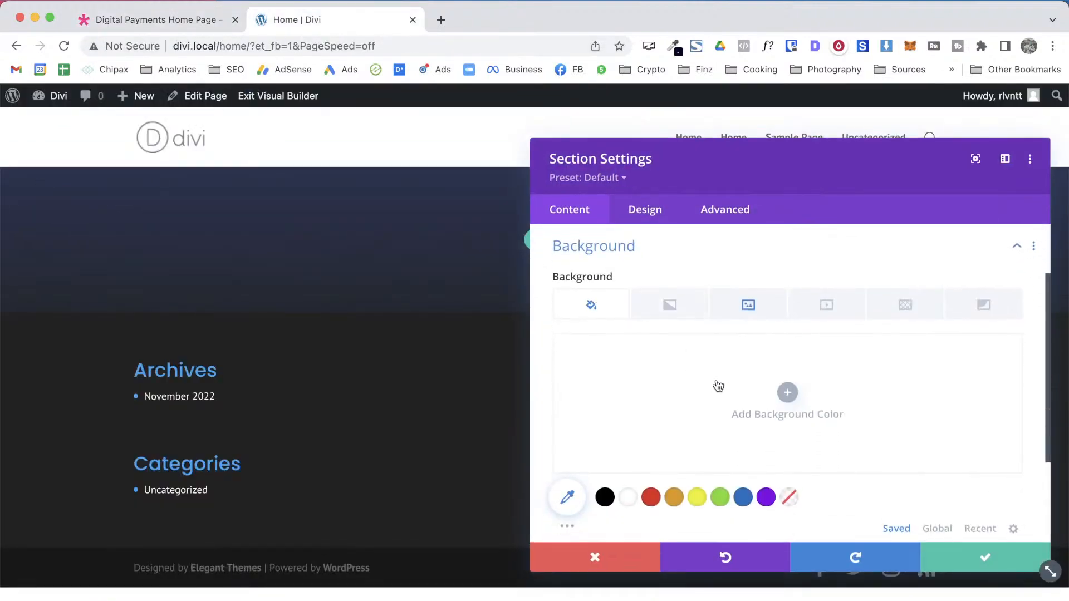
pyautogui.click(659, 316)
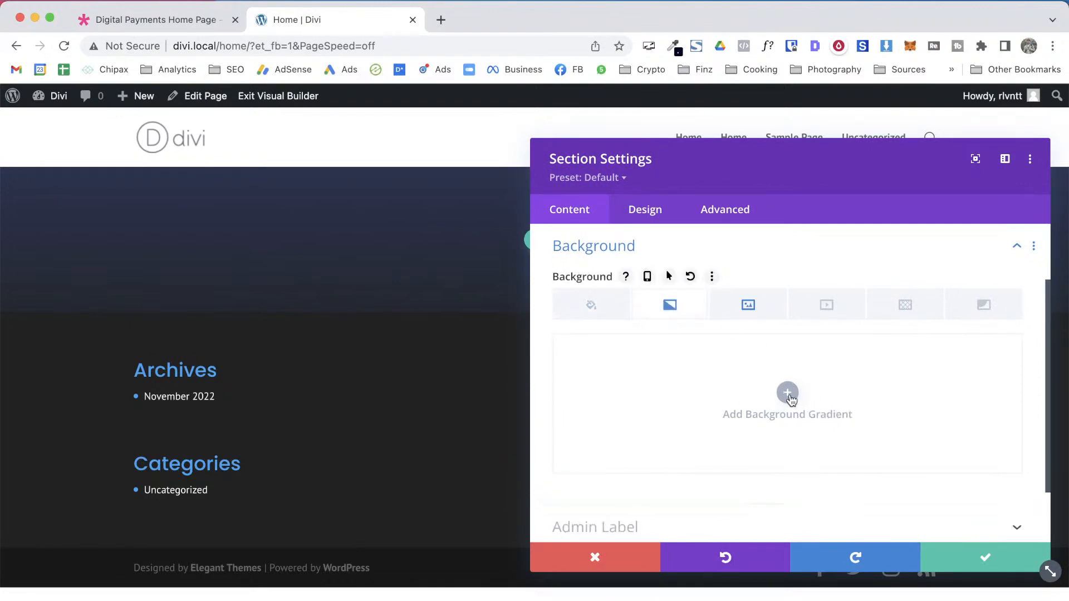
pyautogui.click(787, 393)
pyautogui.scroll(-2, 610, 488)
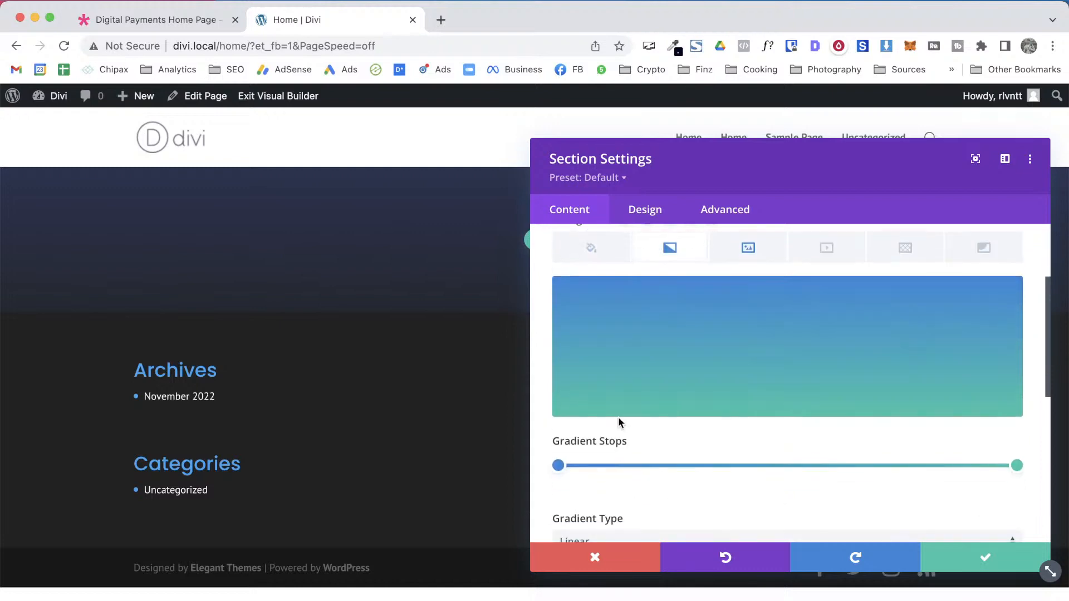
pyautogui.moveTo(649, 162); pyautogui.dragTo(668, 127)
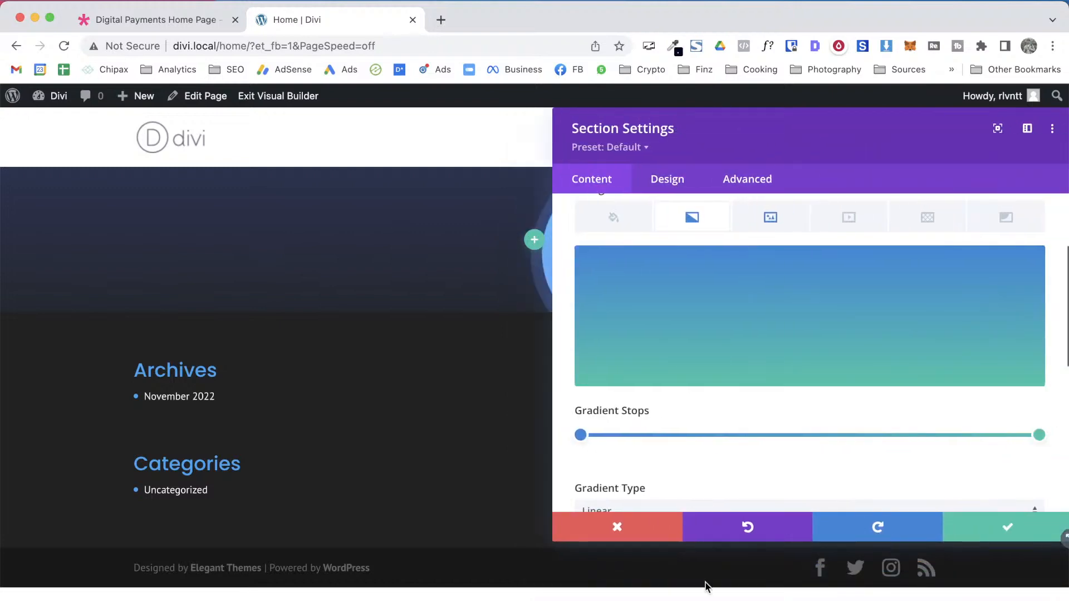
# Set the section gradient's first stop to the colour #2e3850
pyautogui.click(579, 435)
pyautogui.tripleClick(604, 269)
pyautogui.write('#2e3850')
pyautogui.click(652, 270)
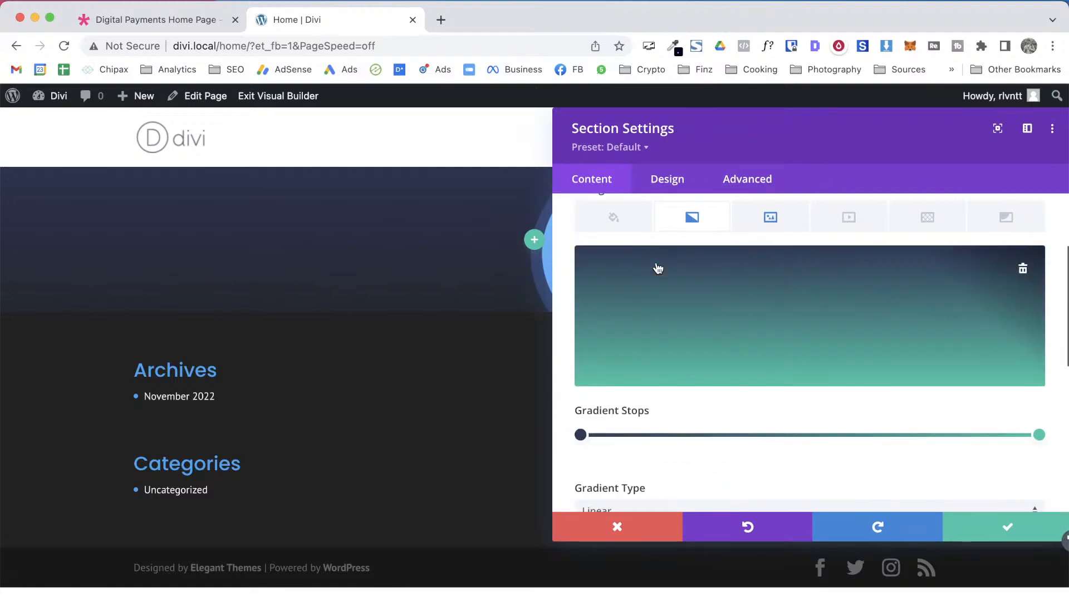
# Return to the demo page, reselect the hero section element and look up its gradient's second colour
pyautogui.click(156, 21)
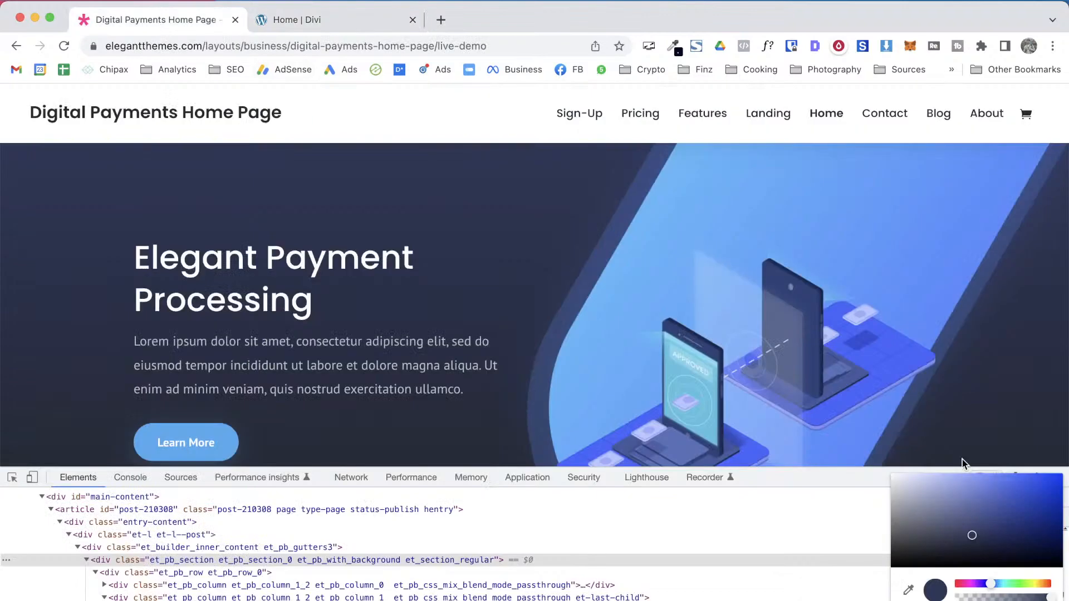
pyautogui.click(818, 542)
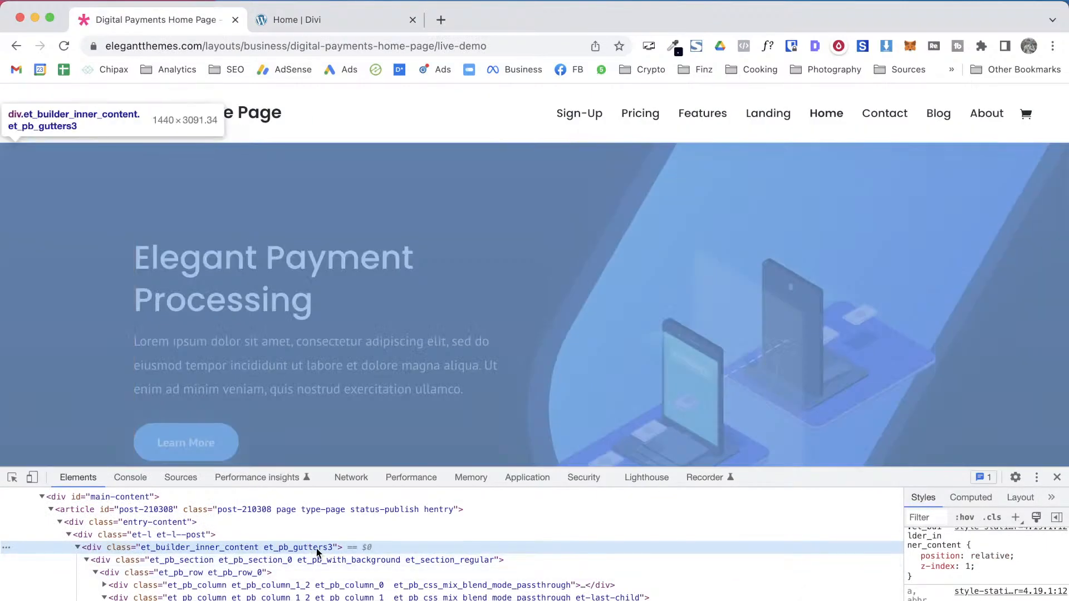
pyautogui.click(321, 556)
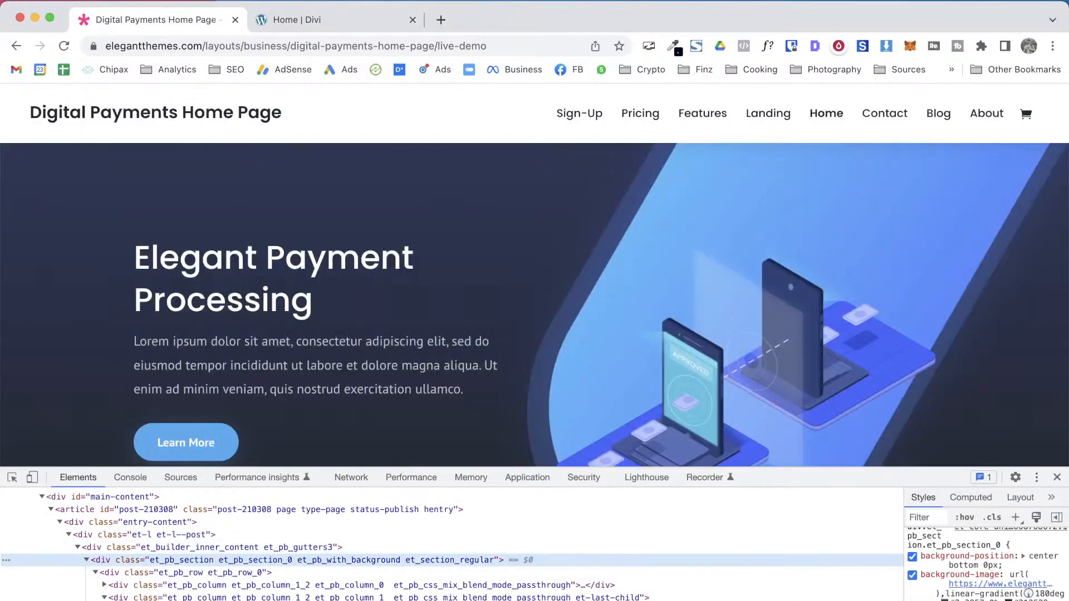
pyautogui.click(1008, 600)
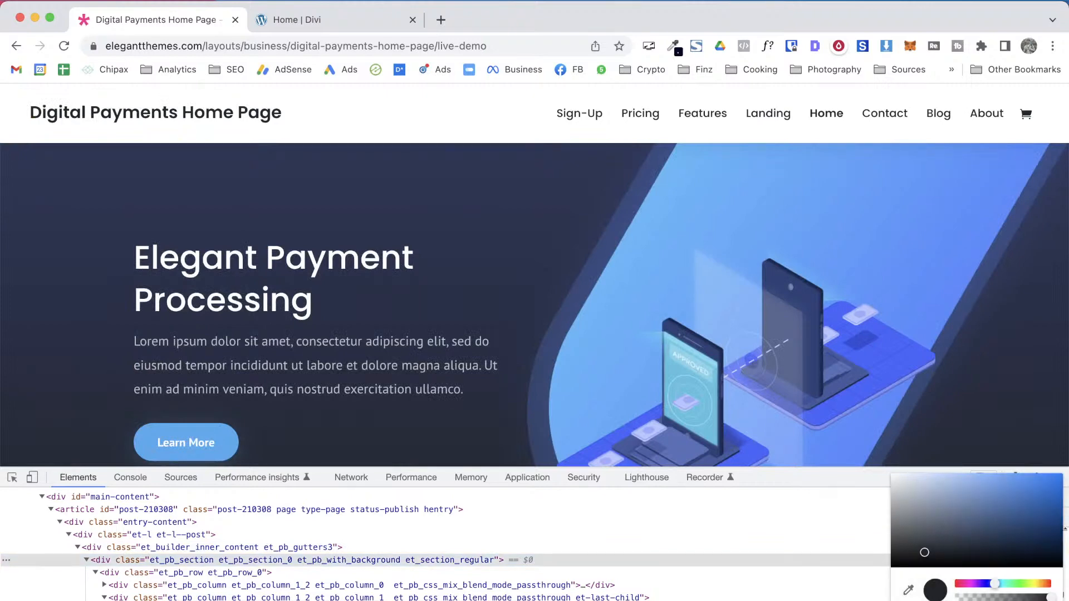
# Set the Home page section gradient's last stop to #212529 and save the section settings
pyautogui.click(360, 28)
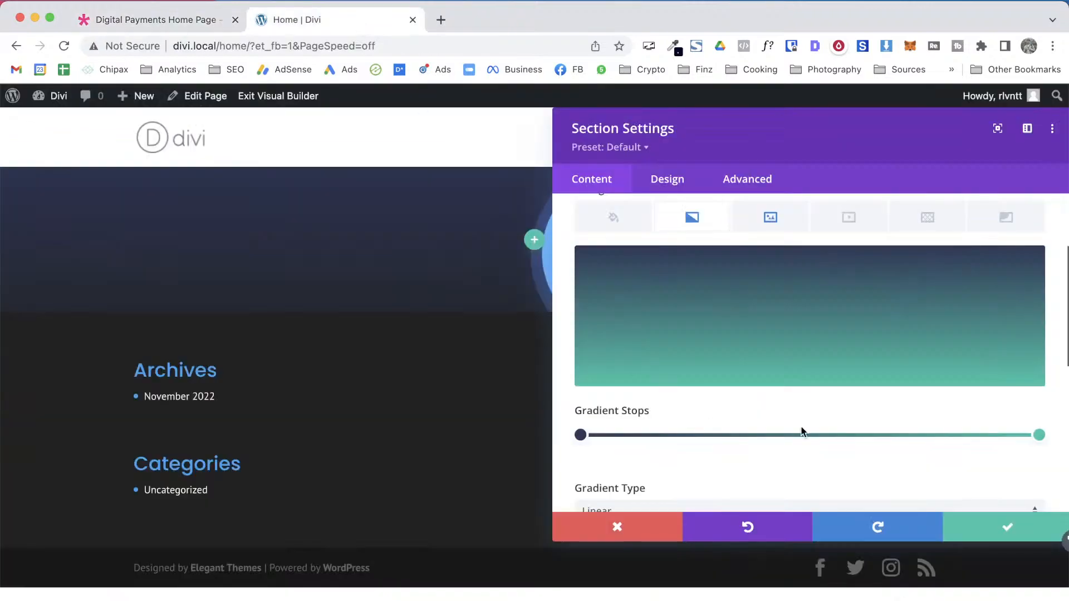
pyautogui.click(1039, 435)
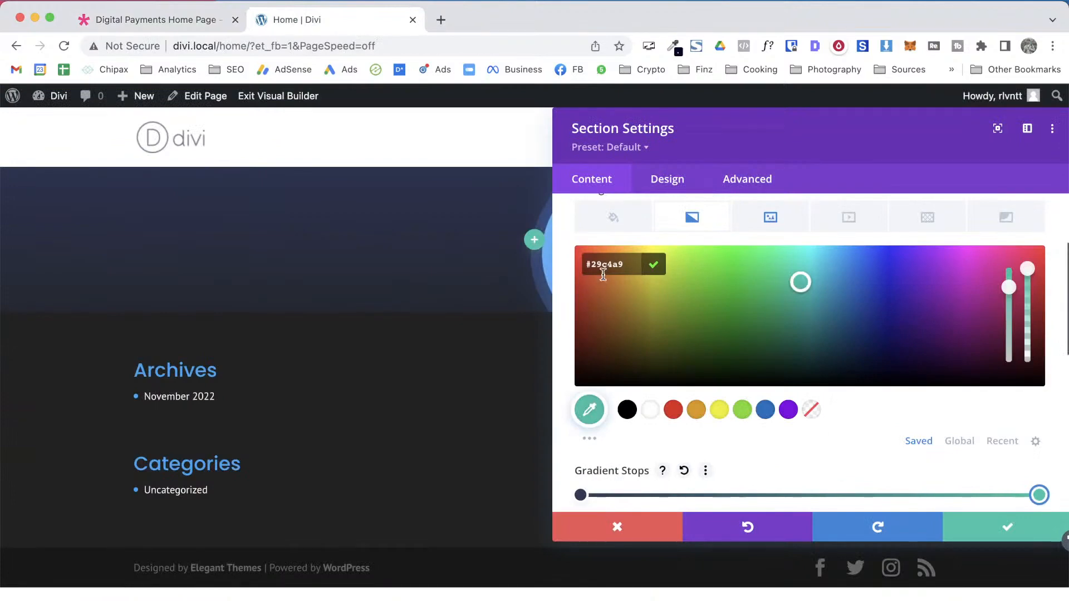
pyautogui.tripleClick(607, 259)
pyautogui.write('#212529')
pyautogui.click(661, 266)
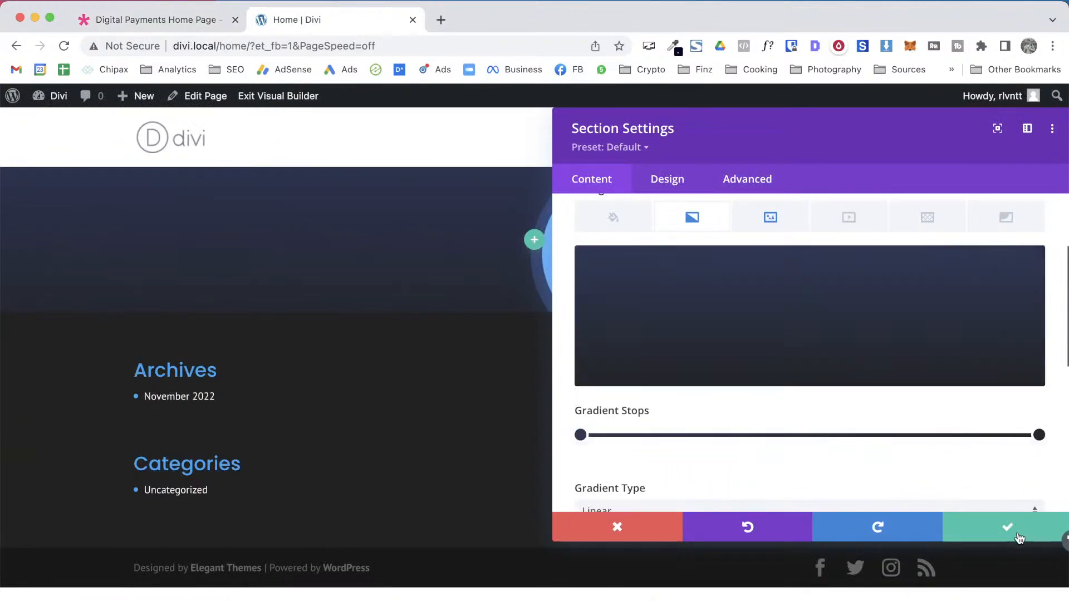
pyautogui.click(1016, 534)
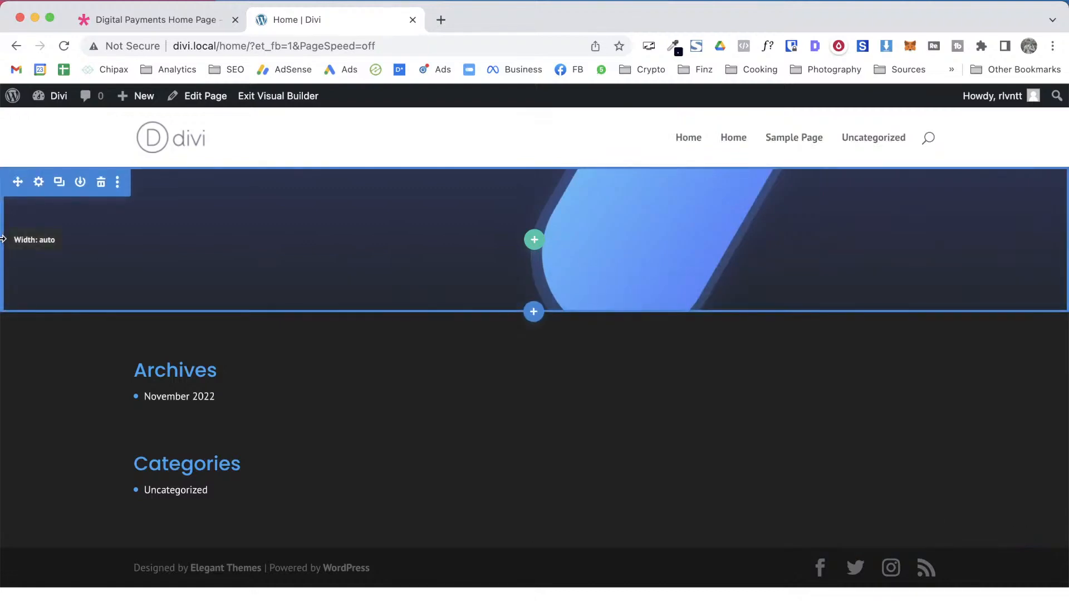
# Review the layout of the demo page's hero section and return to the Home page builder
pyautogui.hotkey('ctrl', 'Tab')
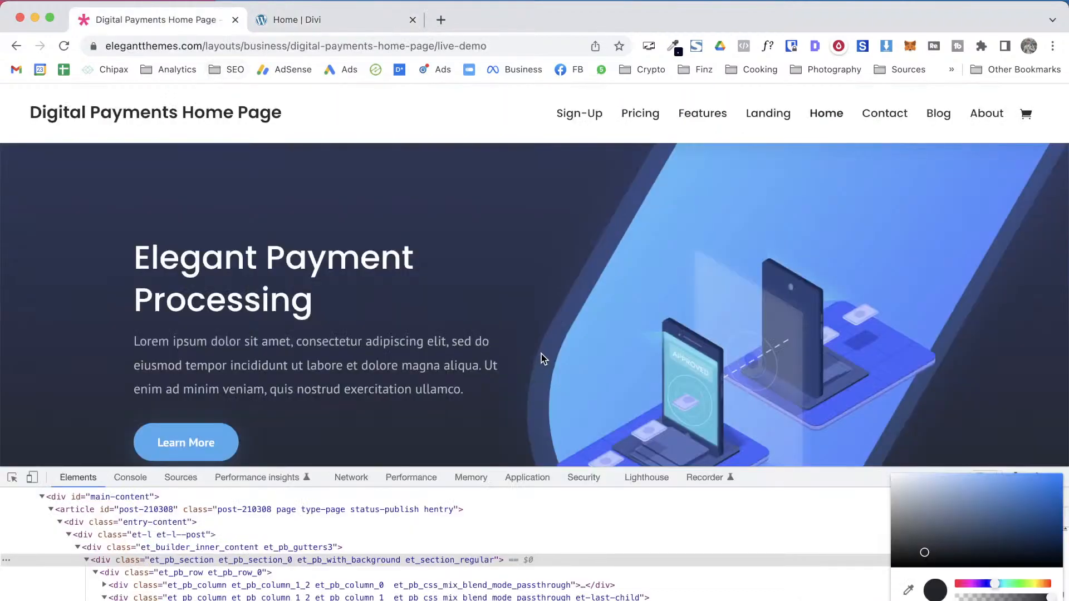
pyautogui.scroll(-2, 541, 361)
pyautogui.scroll(-1, 549, 363)
pyautogui.scroll(3, 501, 348)
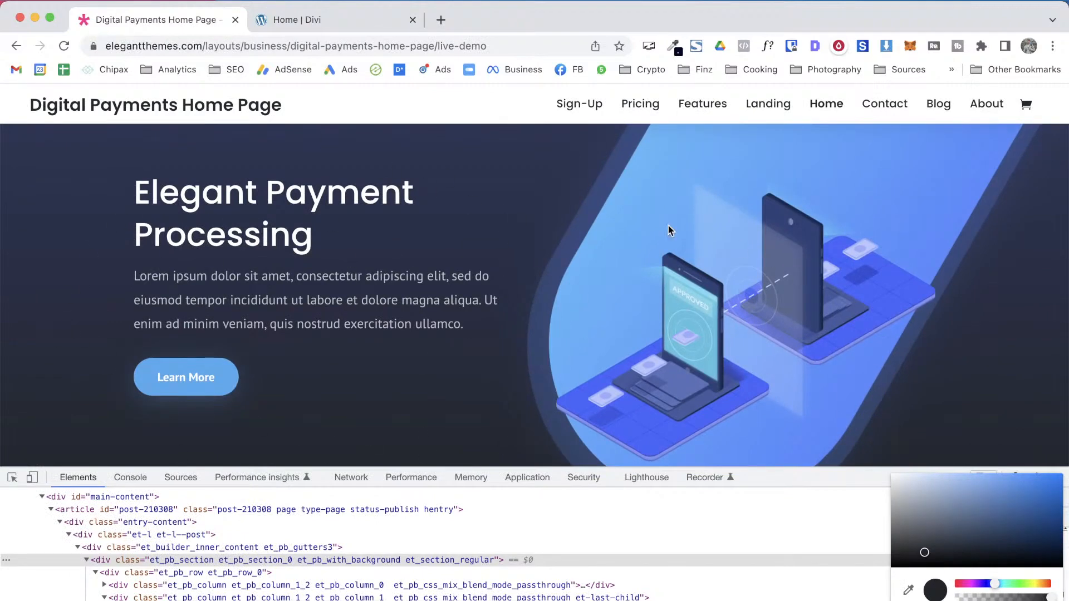
pyautogui.hotkey('ctrl', 'Tab')
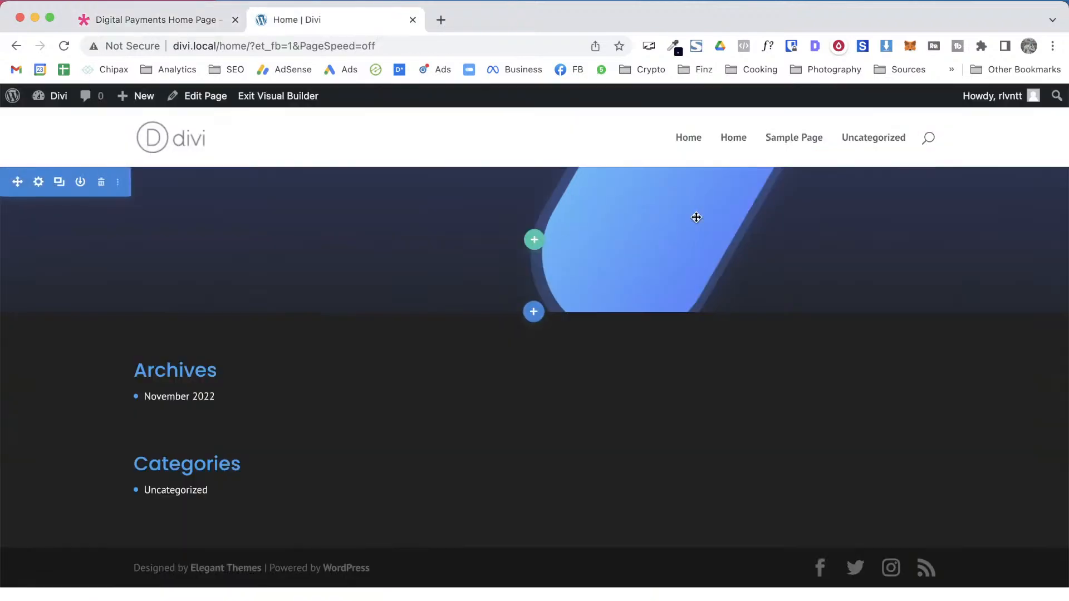
# Insert a row with two equal columns in the section and add an Image module to the second column
pyautogui.click(534, 240)
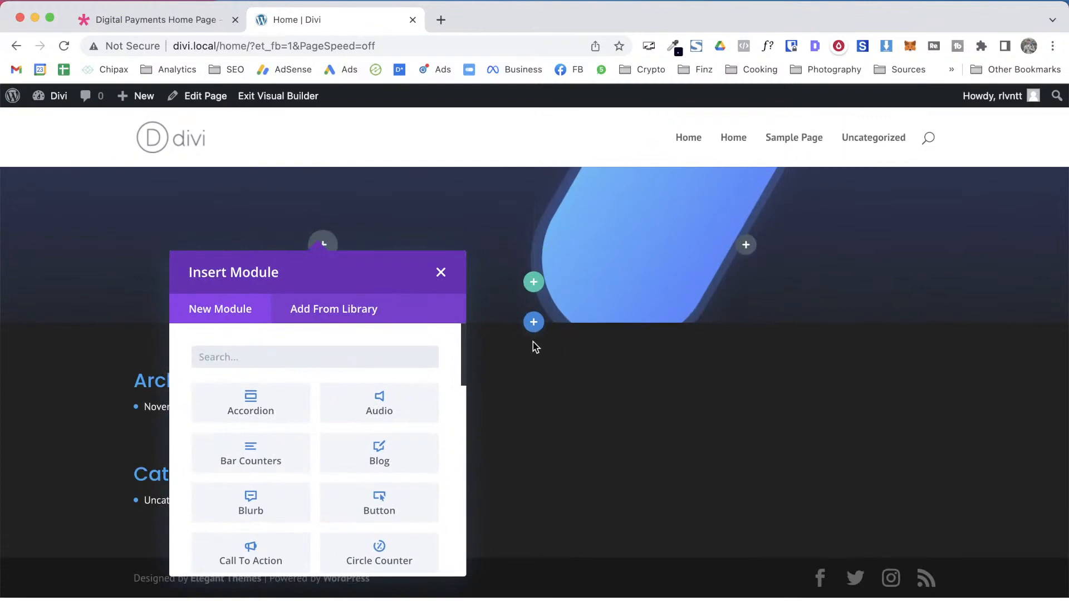
pyautogui.click(441, 273)
pyautogui.click(747, 248)
pyautogui.write('ima')
pyautogui.click(661, 422)
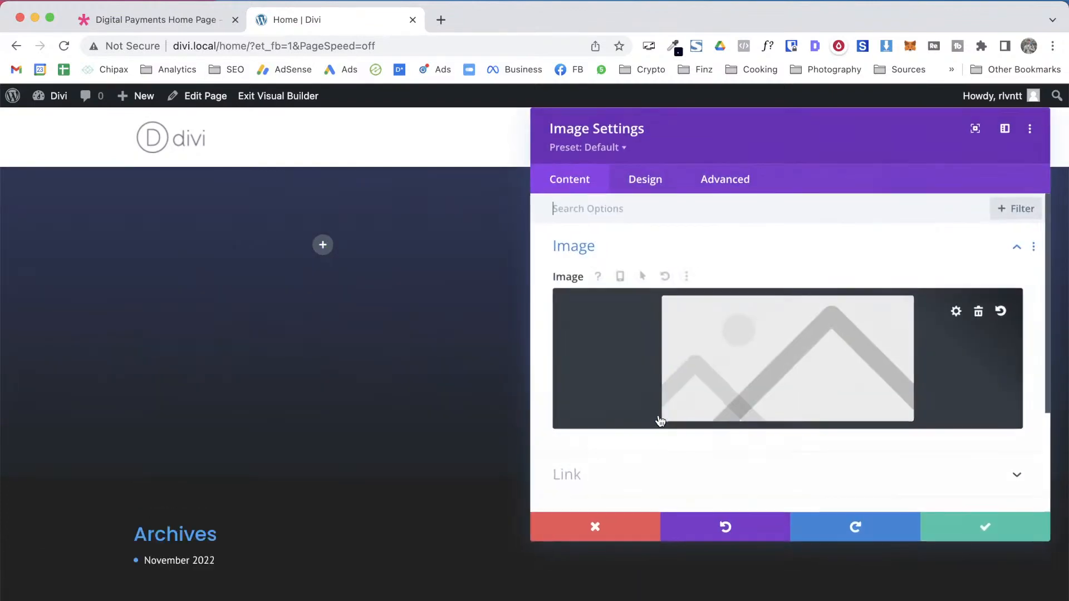
# Upload finance-illustration-04.png as the module's image and save the image settings
pyautogui.click(743, 339)
pyautogui.click(965, 595)
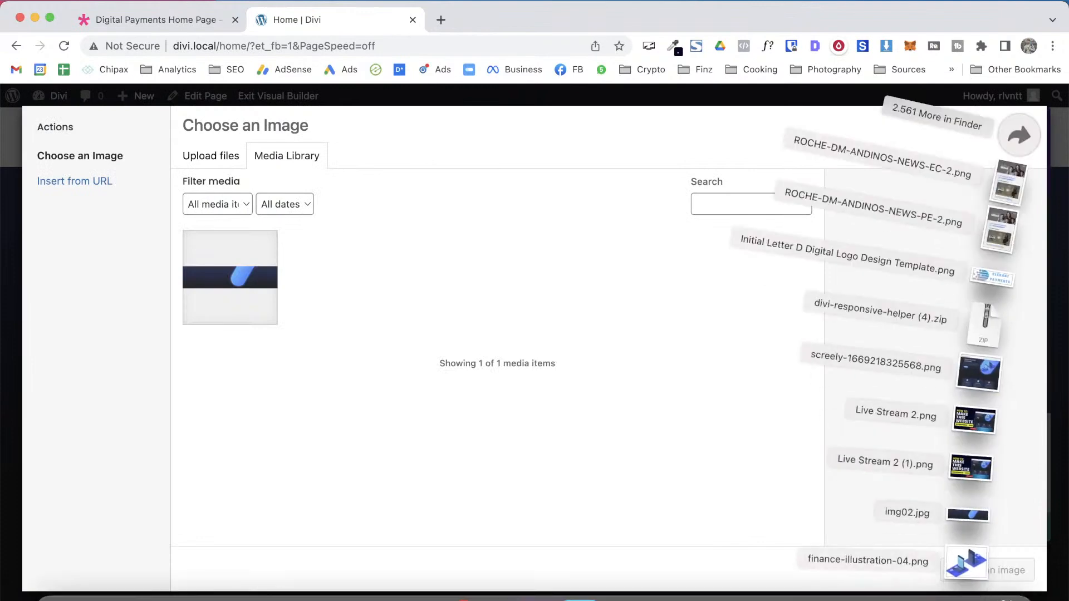
pyautogui.moveTo(966, 563); pyautogui.dragTo(565, 400)
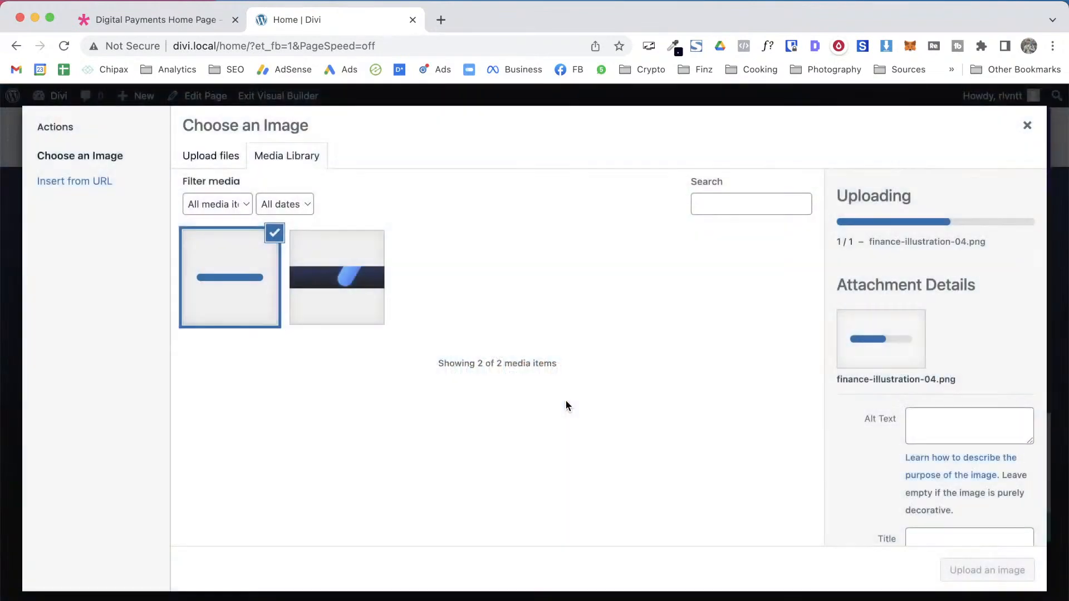
pyautogui.click(977, 573)
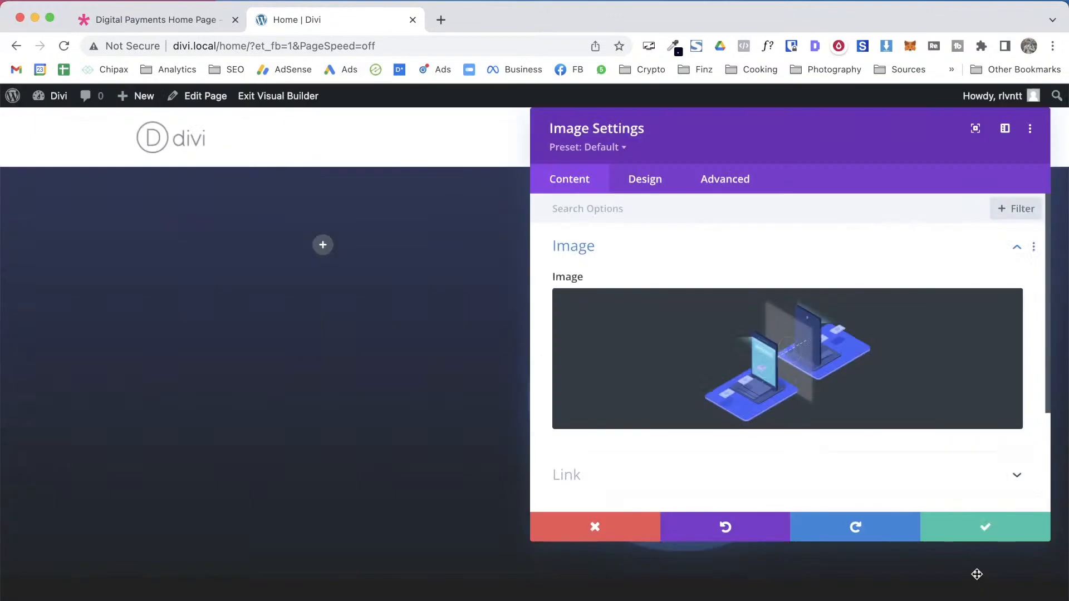
pyautogui.click(947, 519)
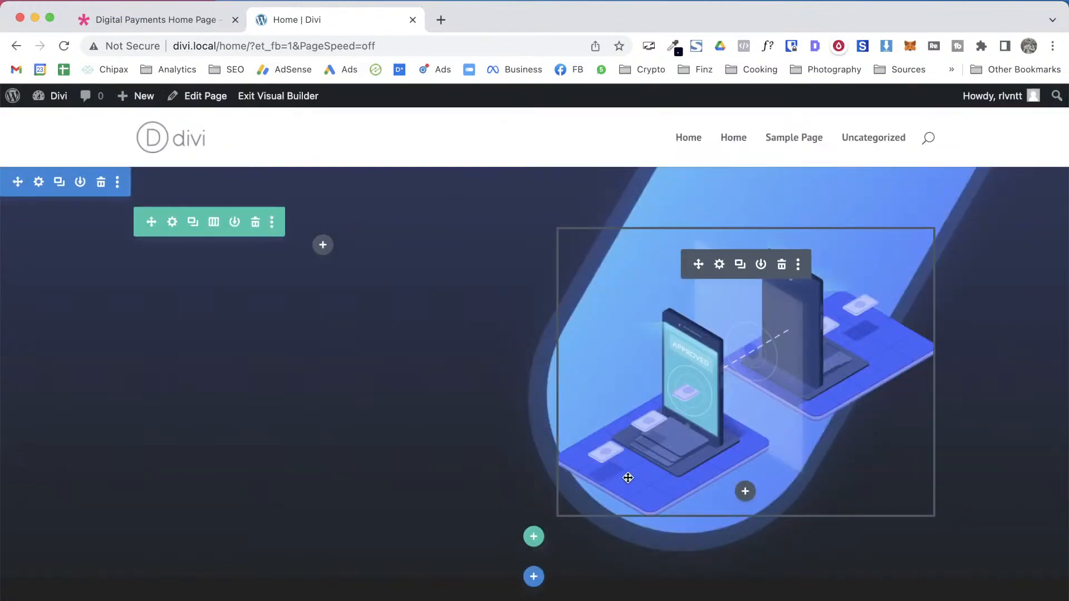
# Compare the Home page's hero section with the demo page and close the developer tools there
pyautogui.click(157, 20)
pyautogui.hotkey('ctrl', 'Tab')
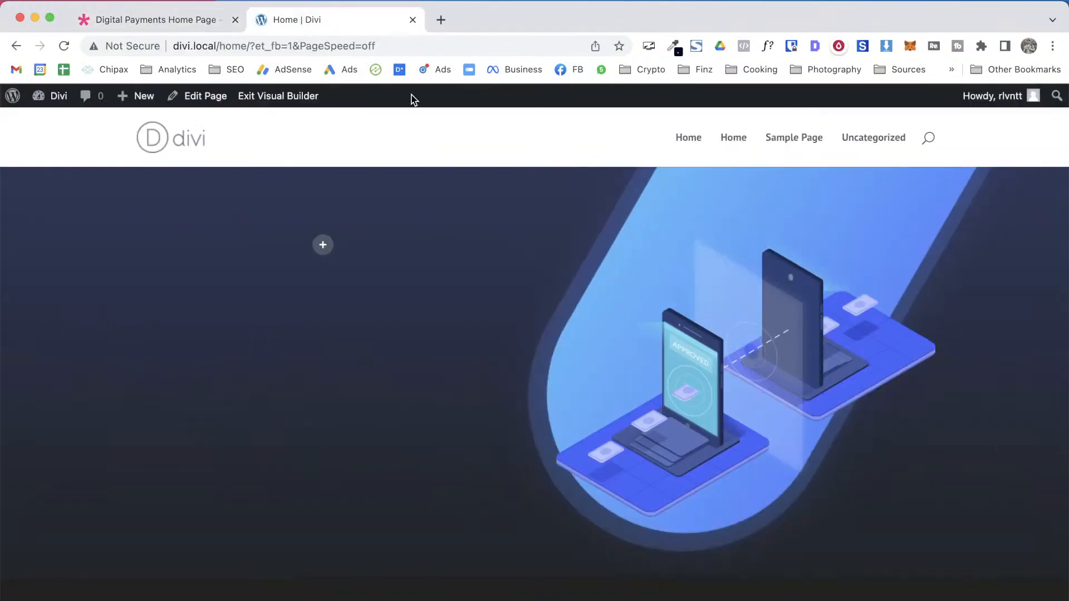
pyautogui.hotkey('ctrl', 'Tab')
pyautogui.click(1059, 478)
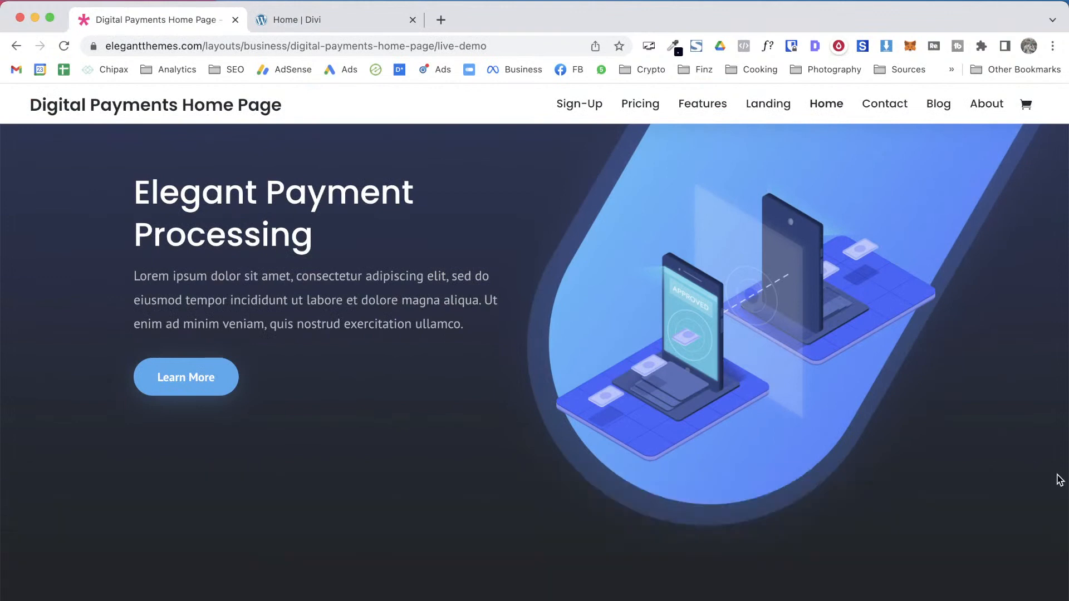
pyautogui.hotkey('ctrl', 'Tab')
pyautogui.hotkey('ctrl', 'Tab')
# Copy the demo hero's heading and paragraph, and add a Text module to the first column of the Home page's row
pyautogui.moveTo(486, 399); pyautogui.dragTo(139, 254)
pyautogui.hotkey('ctrl', 'c')
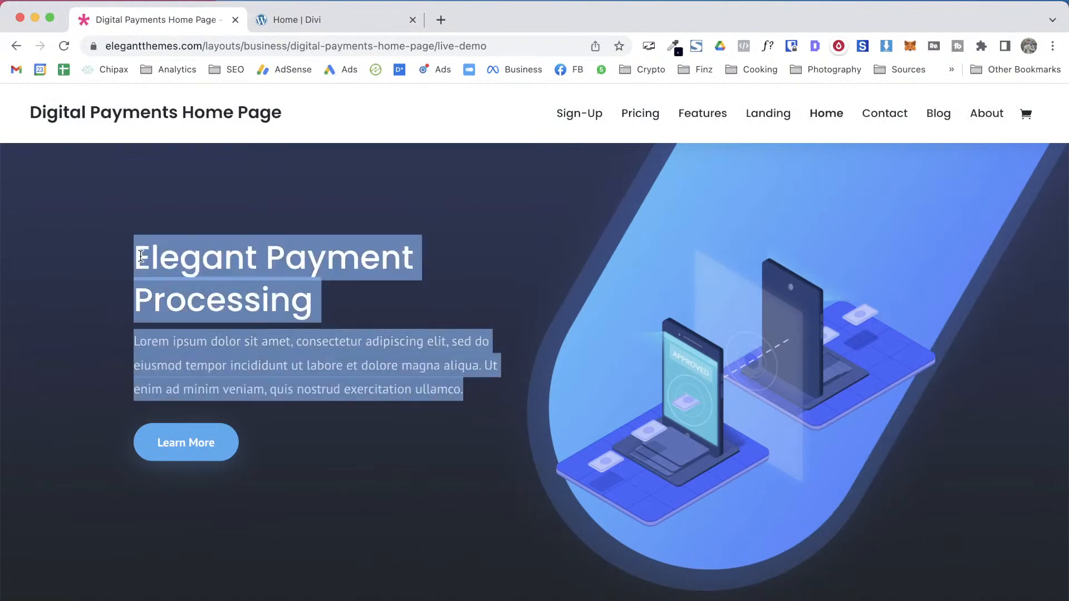
pyautogui.click(321, 23)
pyautogui.click(323, 243)
pyautogui.write('tex')
pyautogui.click(241, 404)
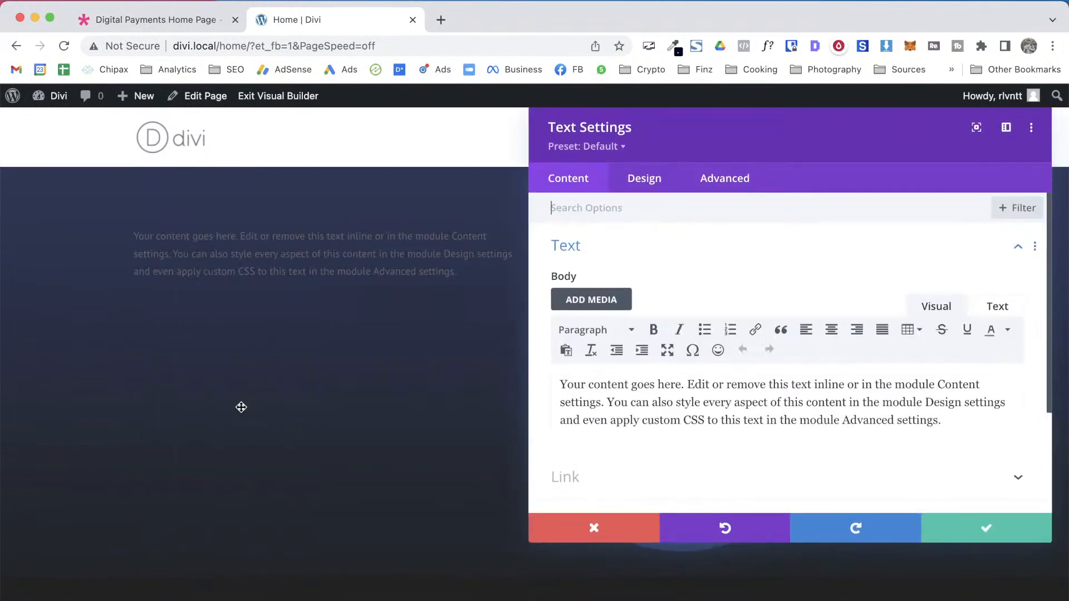
# Replace the Text module's placeholder content with the copied "Elegant Payment Processing" heading and lorem ipsum paragraph
pyautogui.click(690, 399)
pyautogui.hotkey('ctrl', 'a')
pyautogui.hotkey('ctrl', 'v')
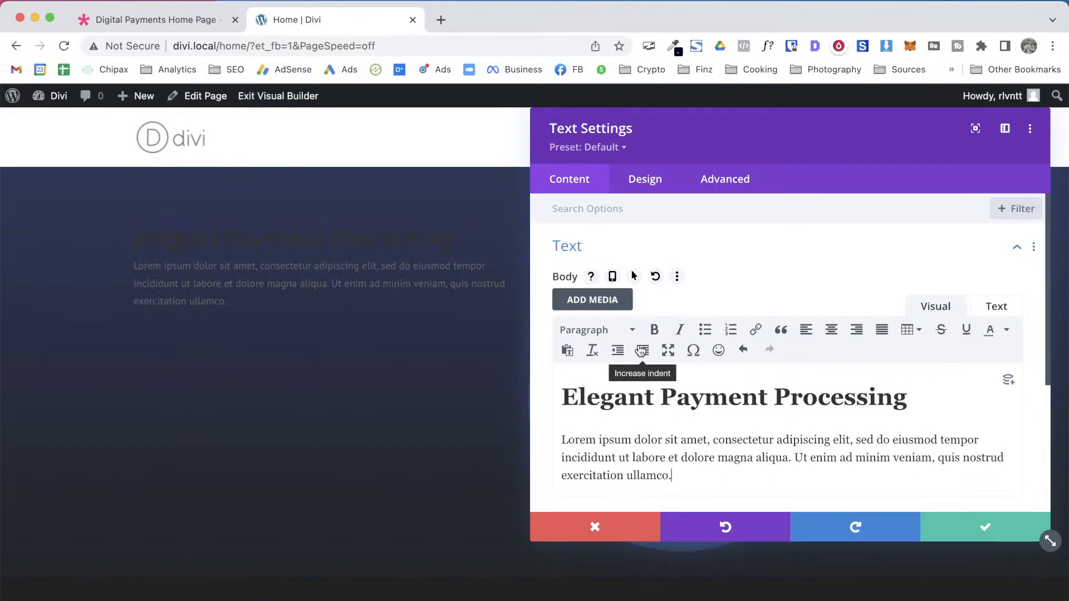
# Check the text formats assigned to the heading and the paragraph in the Text module's body
pyautogui.click(613, 396)
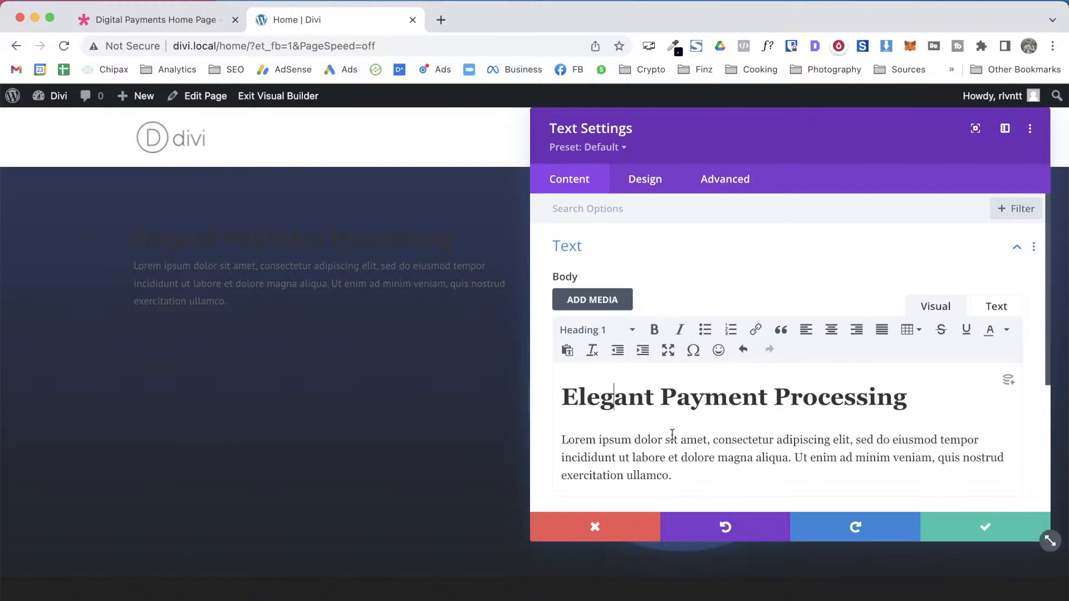
pyautogui.tripleClick(914, 416)
pyautogui.click(907, 397)
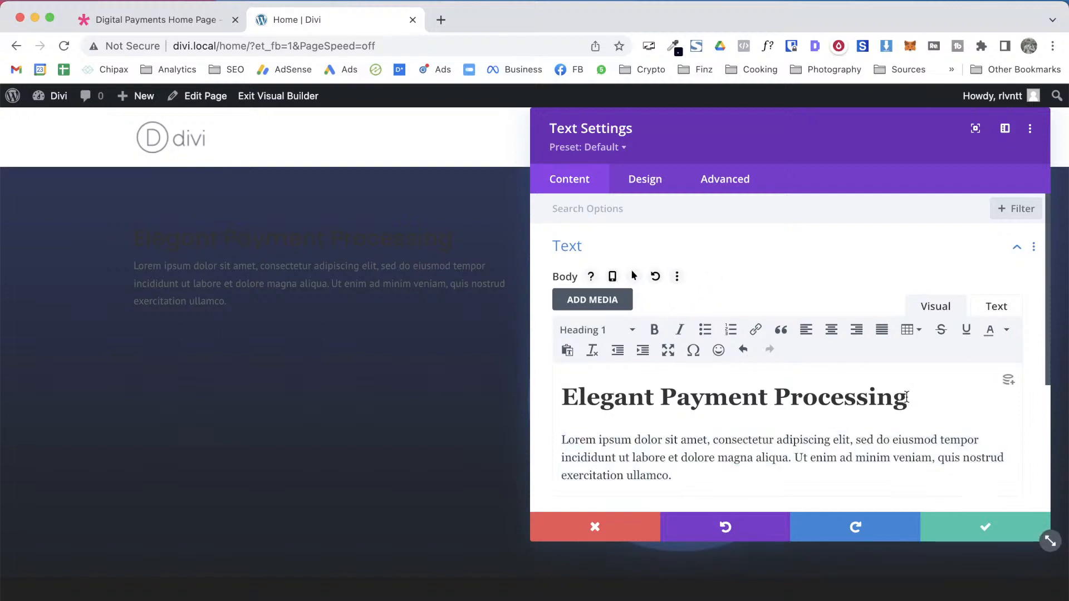
pyautogui.click(781, 453)
# Inspect the font properties of the demo page's hero paragraph with WhatFont
pyautogui.hotkey('ctrl', 'Tab')
pyautogui.click(263, 317)
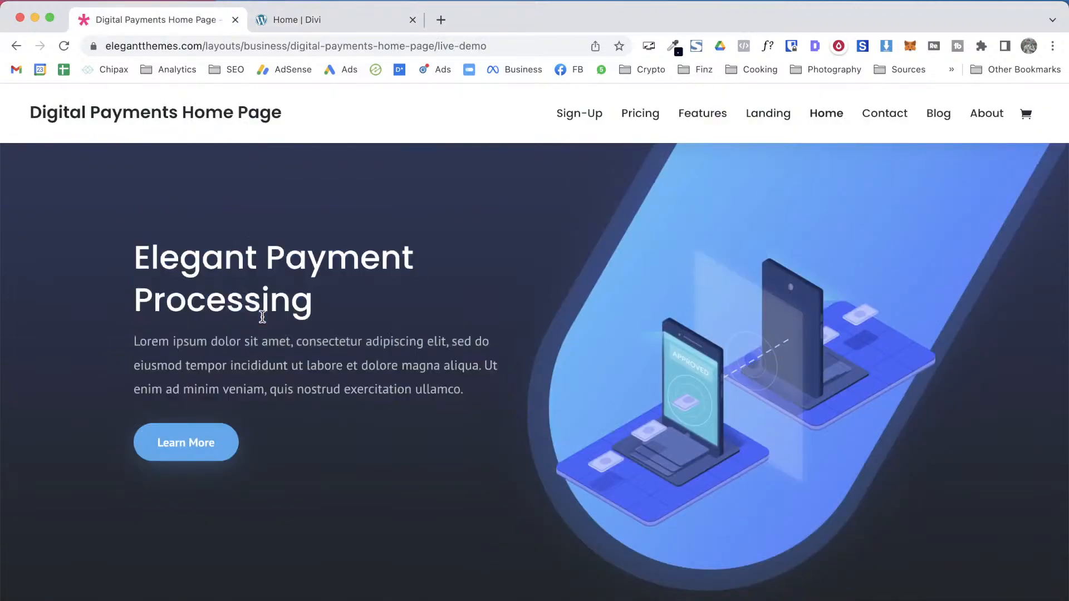
pyautogui.click(671, 45)
pyautogui.click(379, 347)
pyautogui.click(672, 46)
pyautogui.click(672, 46)
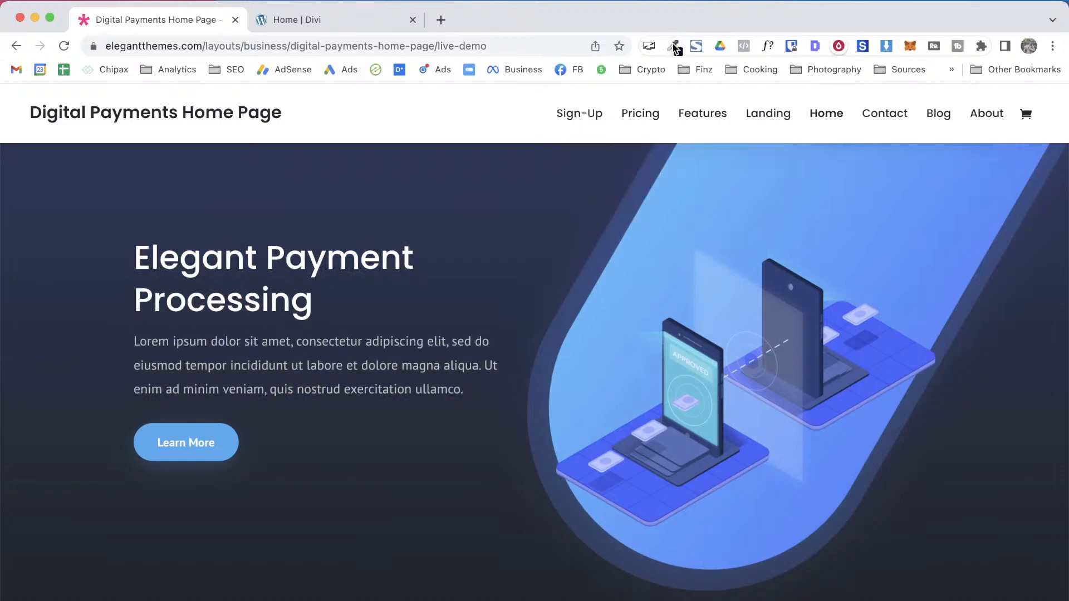
pyautogui.click(774, 47)
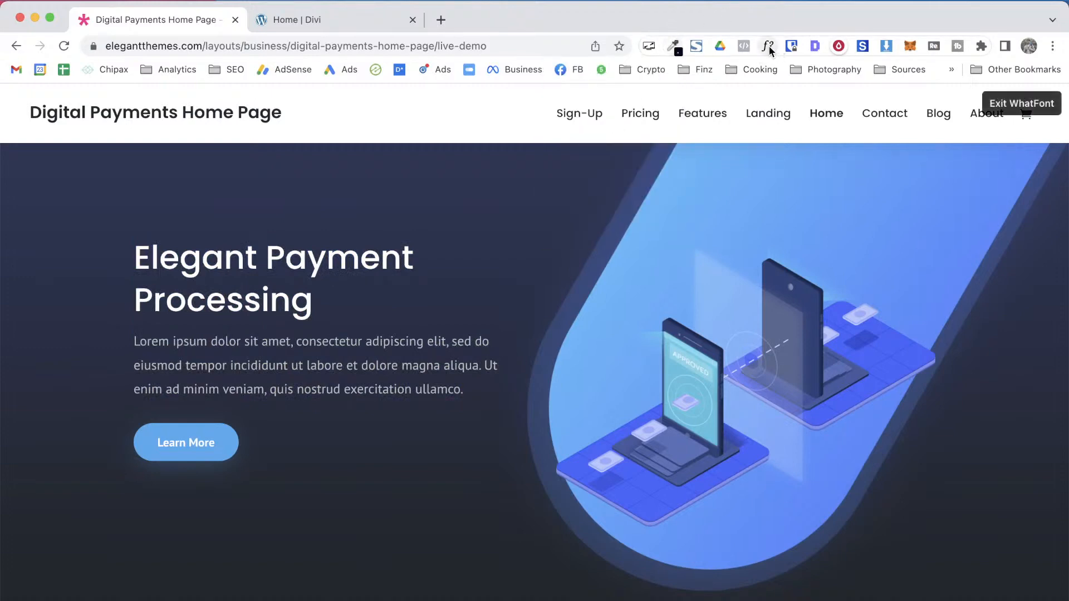
pyautogui.click(337, 372)
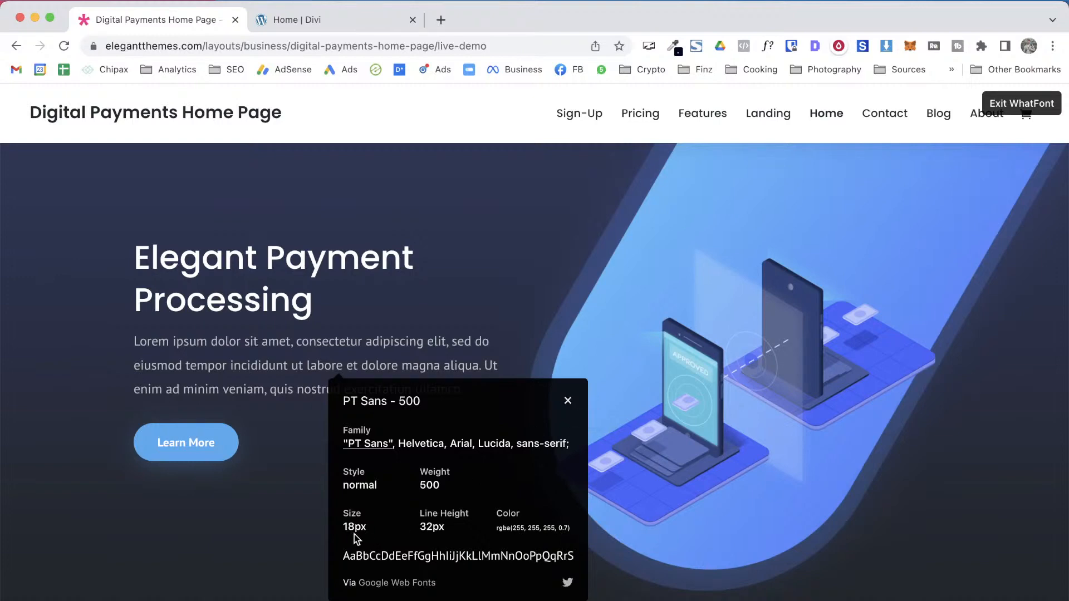
pyautogui.press('Escape')
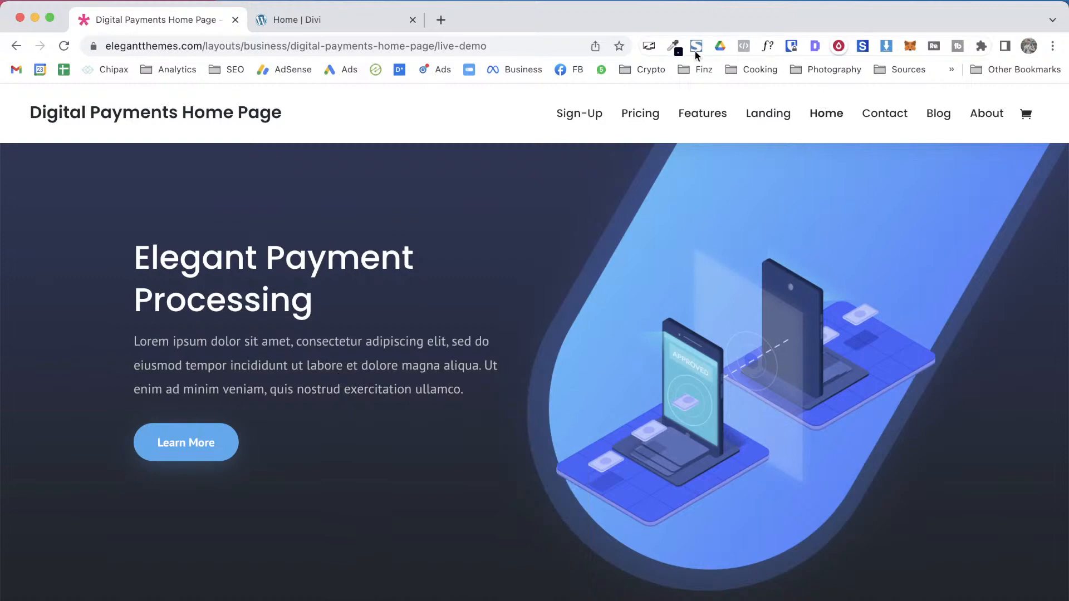
# Inspect the font properties of the demo page's "Elegant Payment Processing" heading with WhatFont
pyautogui.click(674, 45)
pyautogui.click(767, 46)
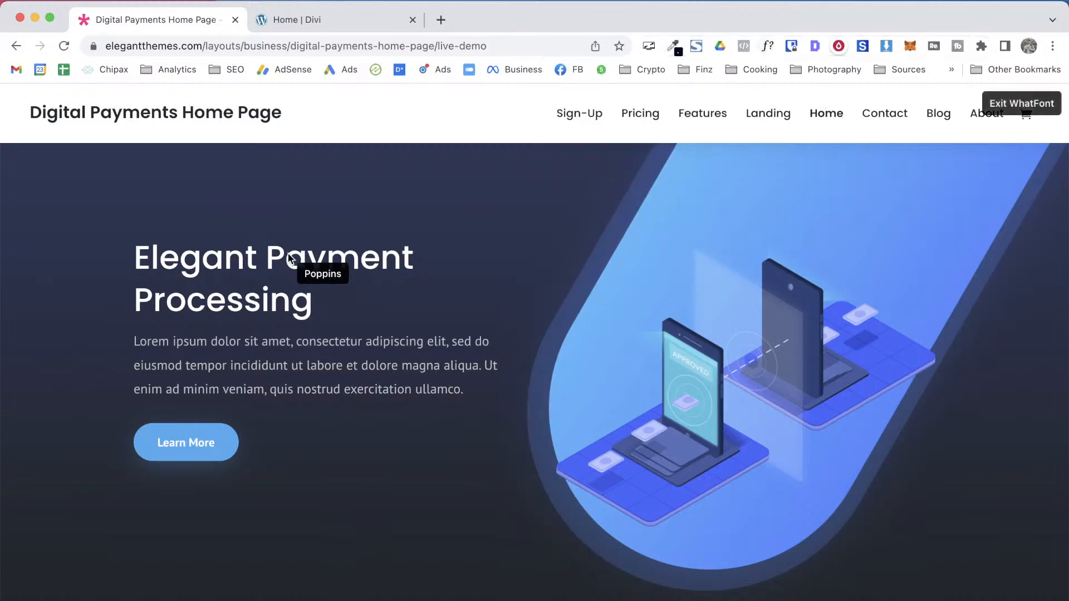
pyautogui.click(289, 260)
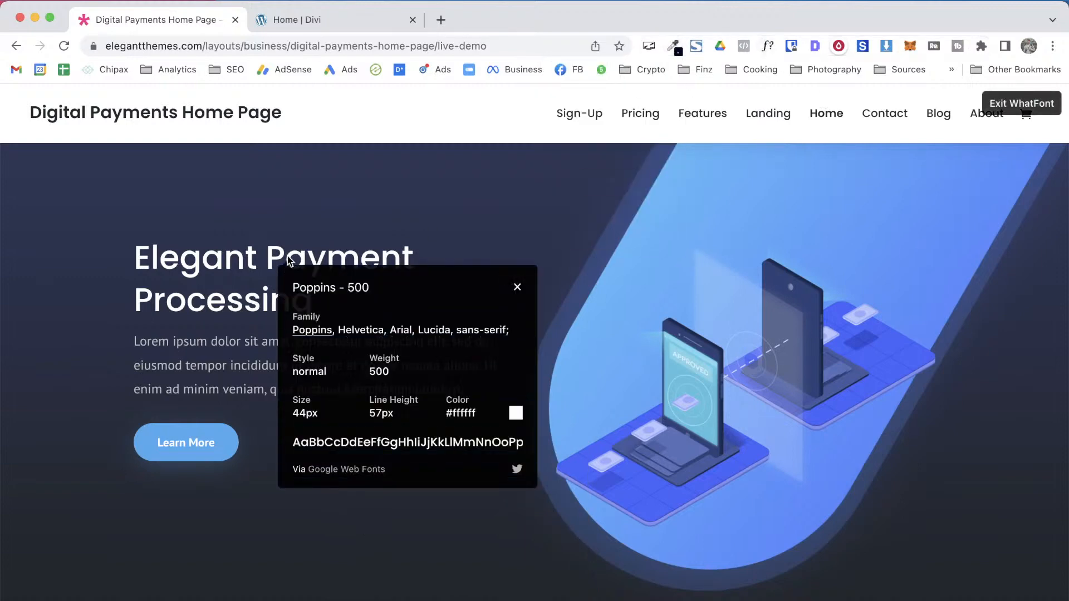
# Set the Home page Text module's H1 heading color to white (#ffffff) and its text size to 44px
pyautogui.hotkey('ctrl', 'Tab')
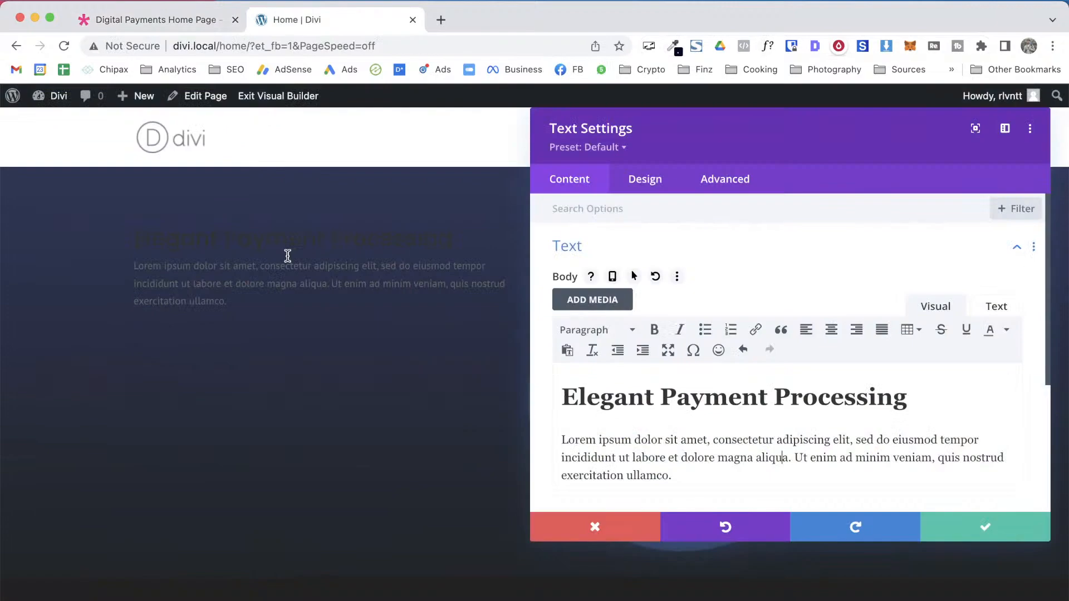
pyautogui.click(644, 178)
pyautogui.click(594, 292)
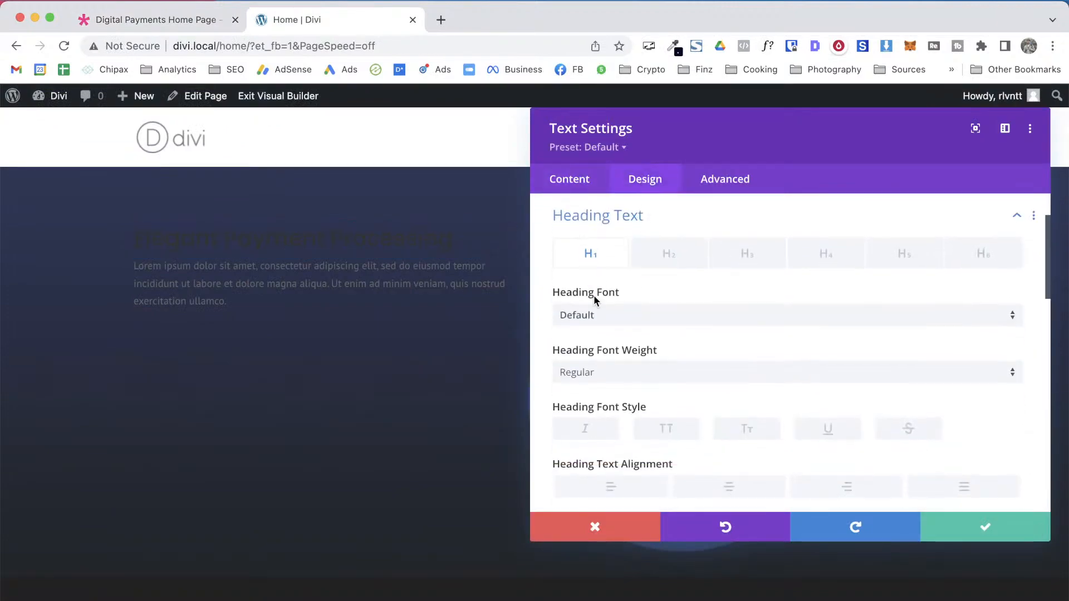
pyautogui.scroll(-3, 816, 294)
pyautogui.scroll(5, 818, 295)
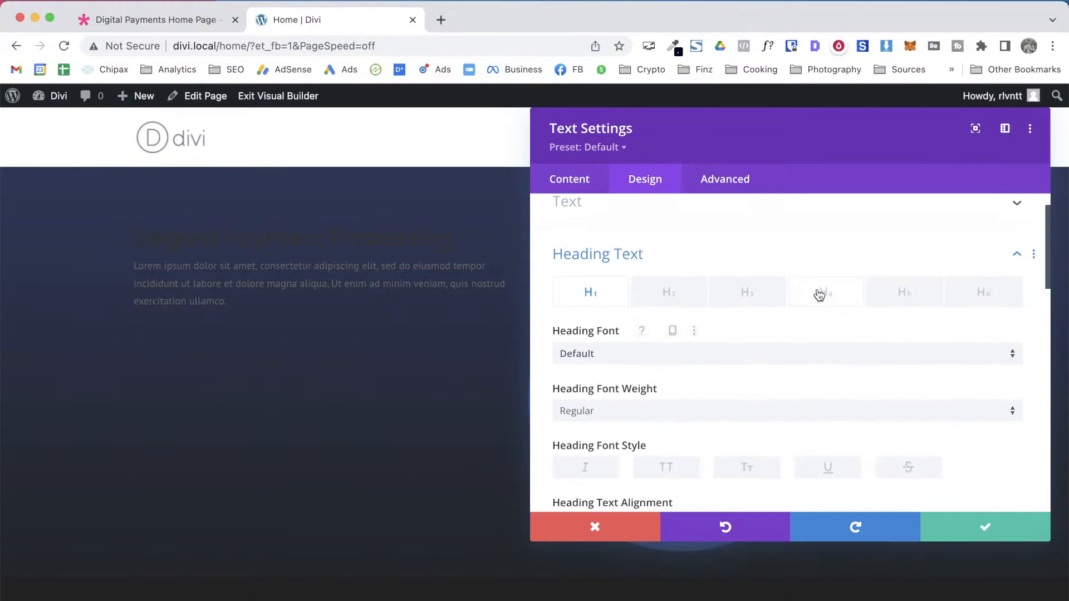
pyautogui.scroll(-4, 818, 295)
pyautogui.click(627, 474)
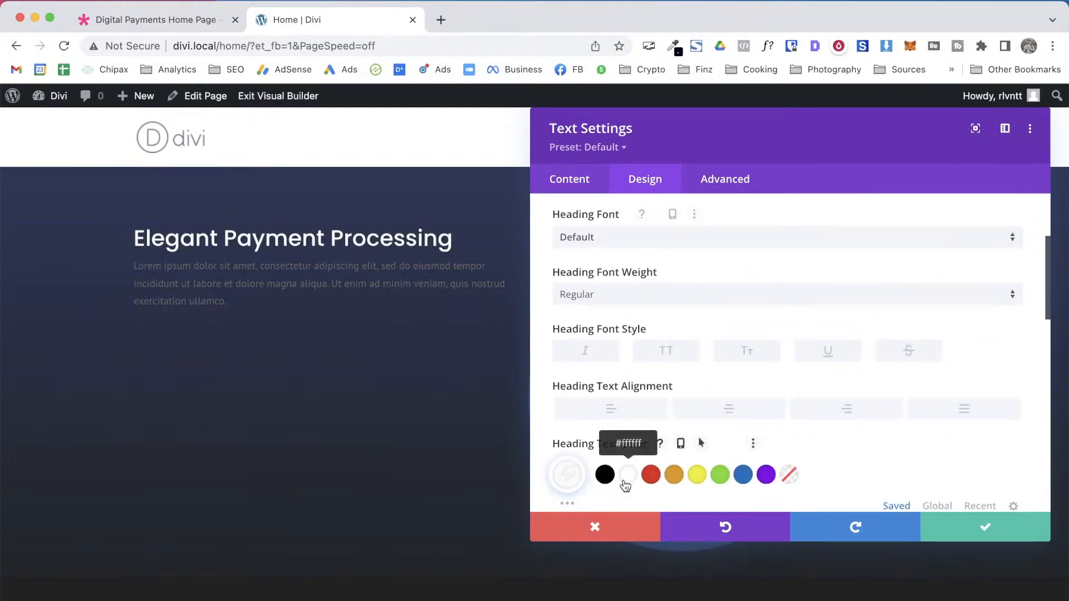
pyautogui.scroll(-2, 679, 301)
pyautogui.click(915, 477)
pyautogui.write('44')
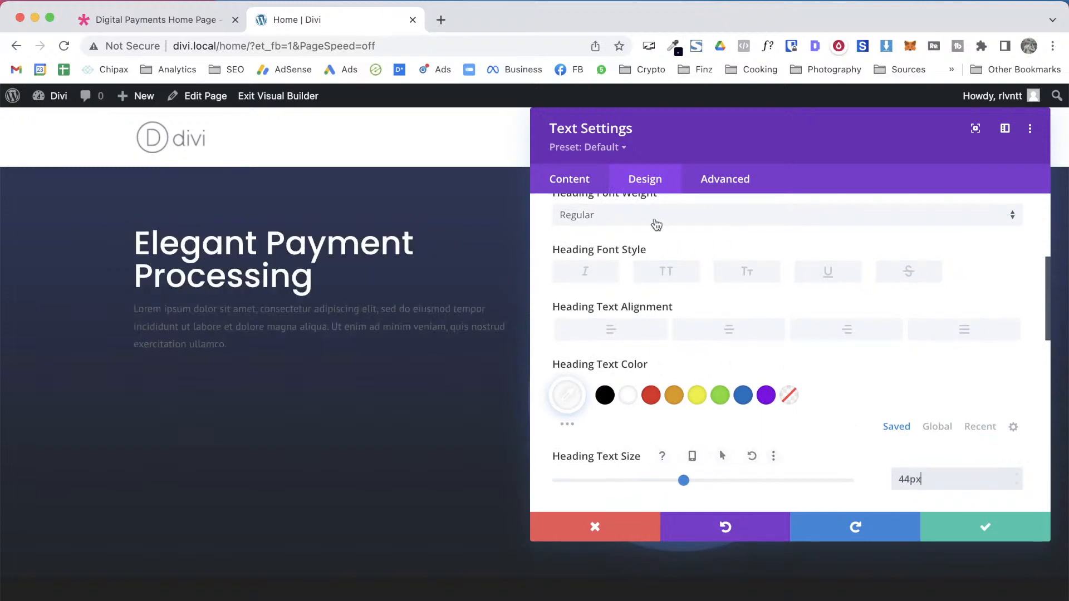
# Compare the Home page's heading with the demo heading and its WhatFont details
pyautogui.hotkey('ctrl', 'Tab')
pyautogui.hotkey('ctrl', 'Tab')
pyautogui.hotkey('ctrl', 'Tab')
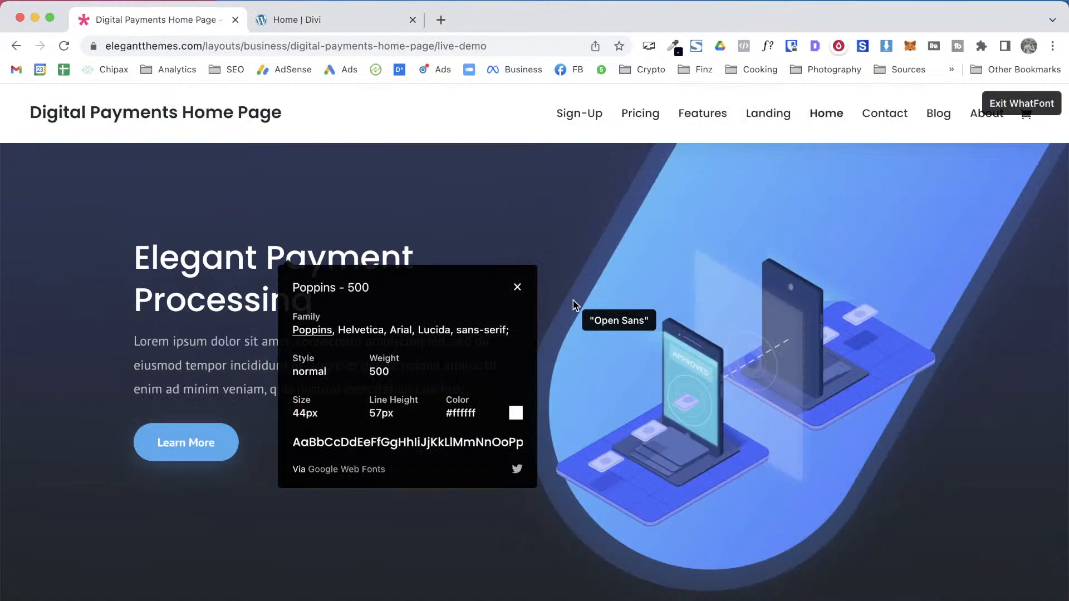
pyautogui.hotkey('ctrl', 'Tab')
# Try the Bold weight on the heading and return it to Regular
pyautogui.scroll(2, 573, 305)
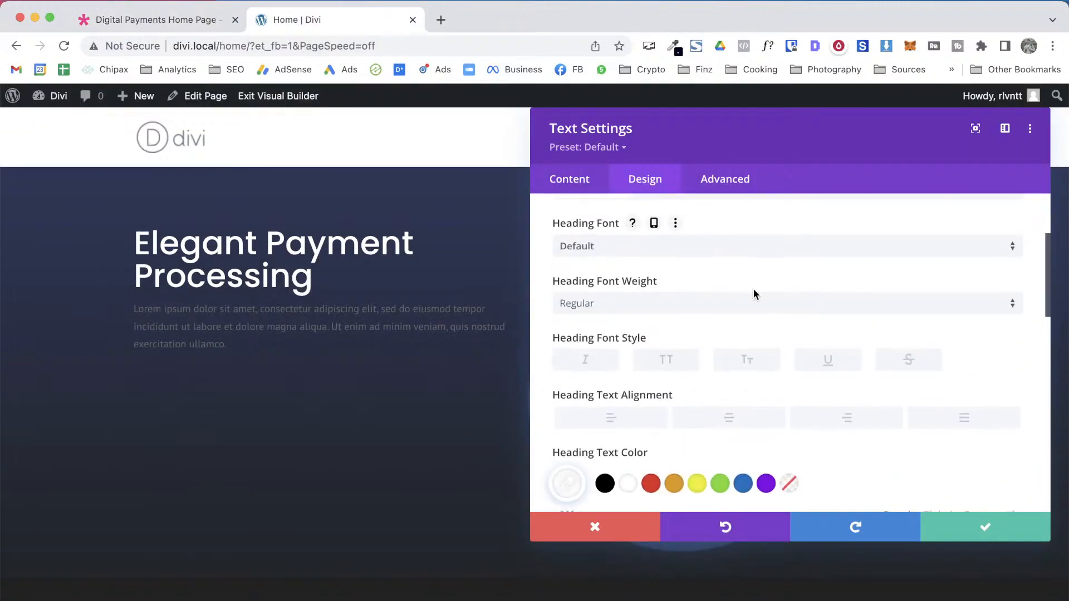
pyautogui.click(602, 308)
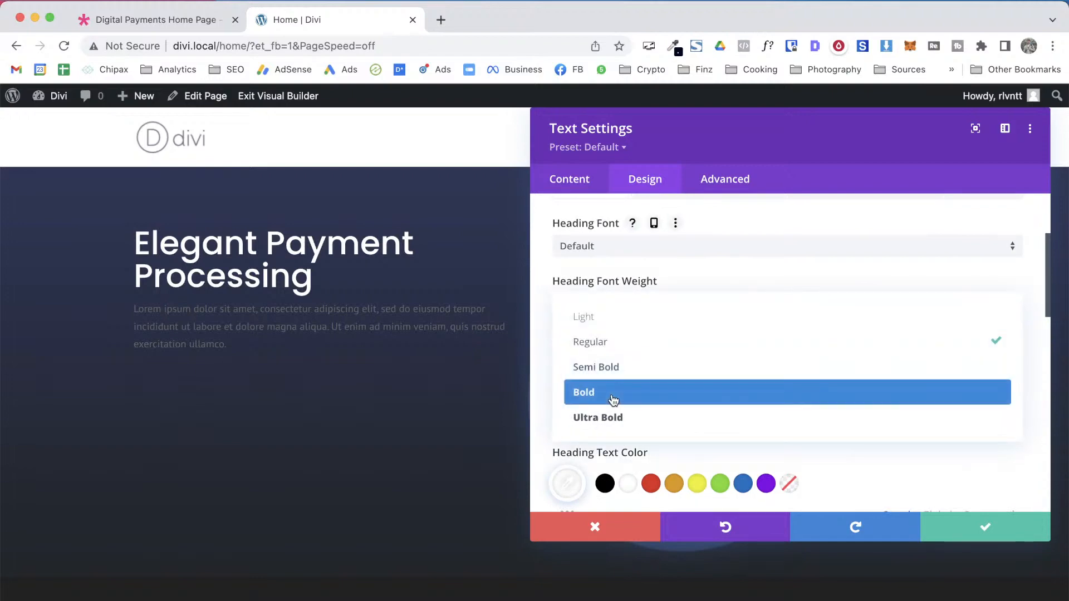
pyautogui.click(611, 391)
pyautogui.click(580, 305)
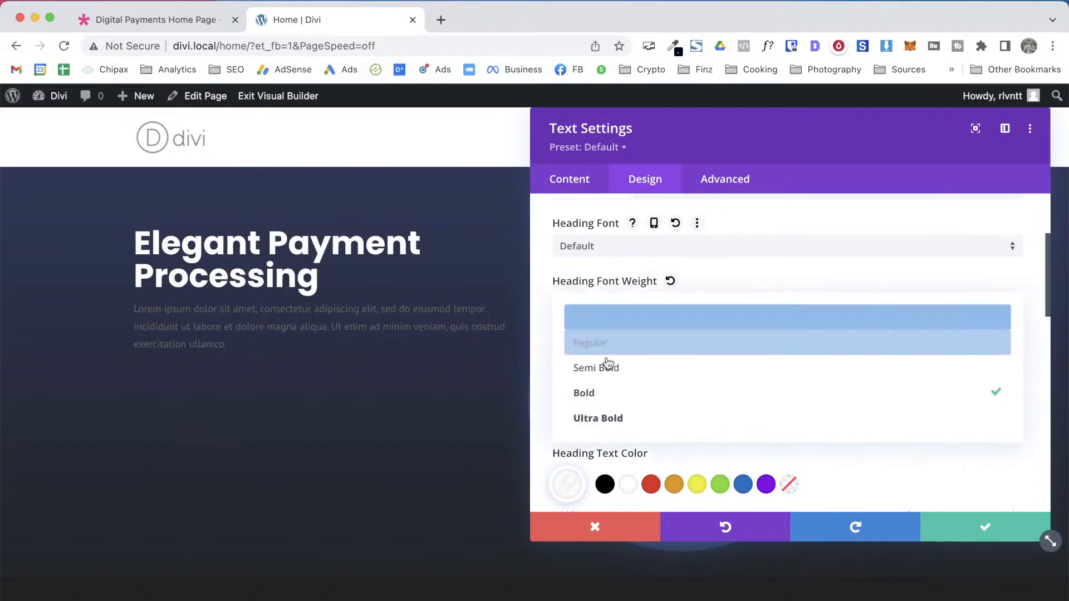
pyautogui.click(593, 341)
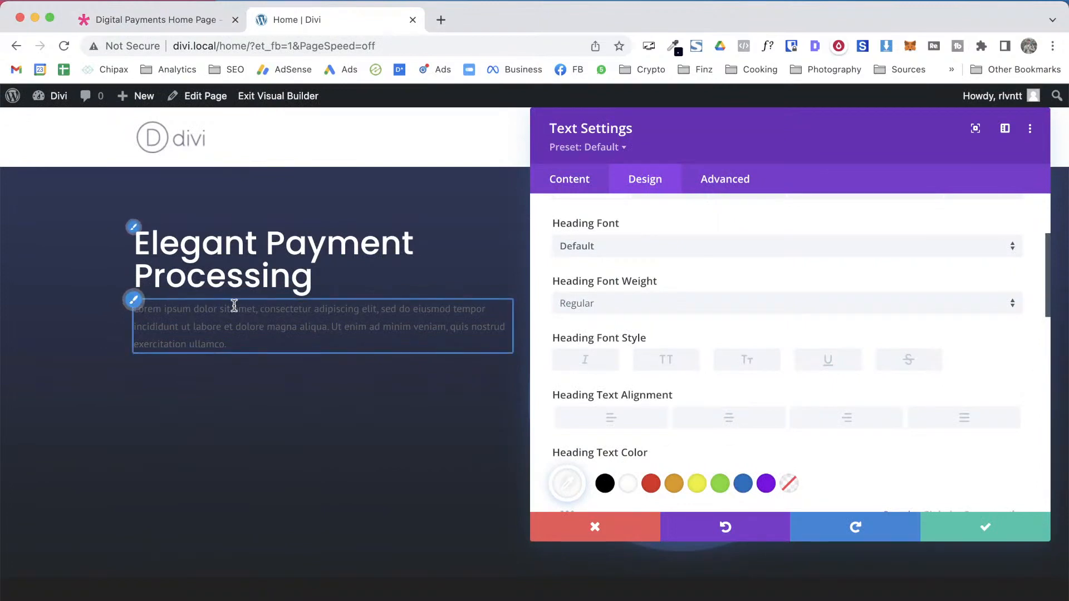
# Open the paragraph's design options and set its text size to 18px
pyautogui.click(134, 301)
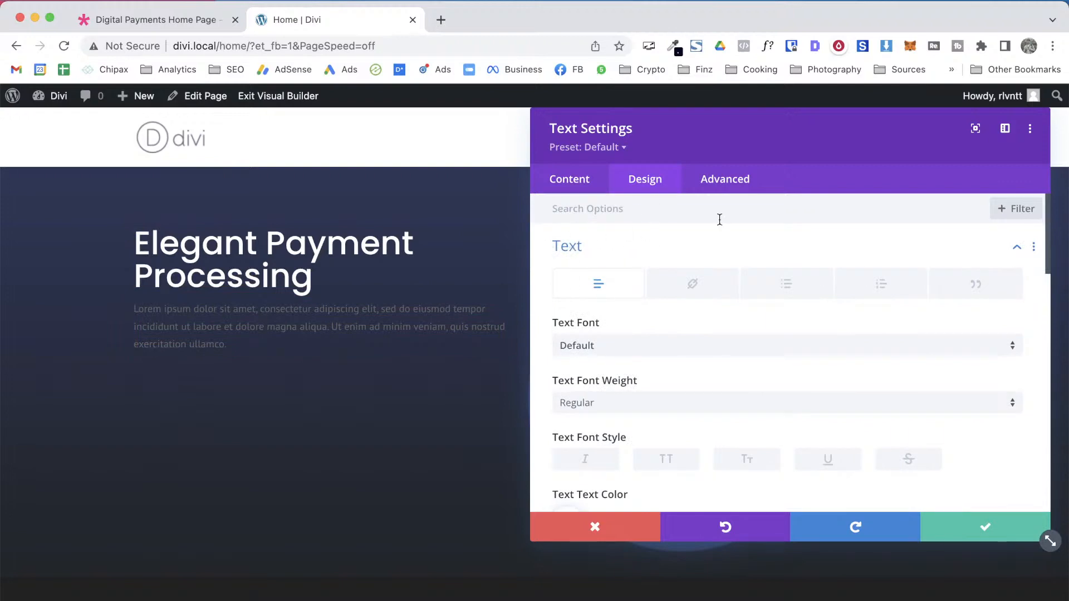
pyautogui.scroll(-3, 726, 387)
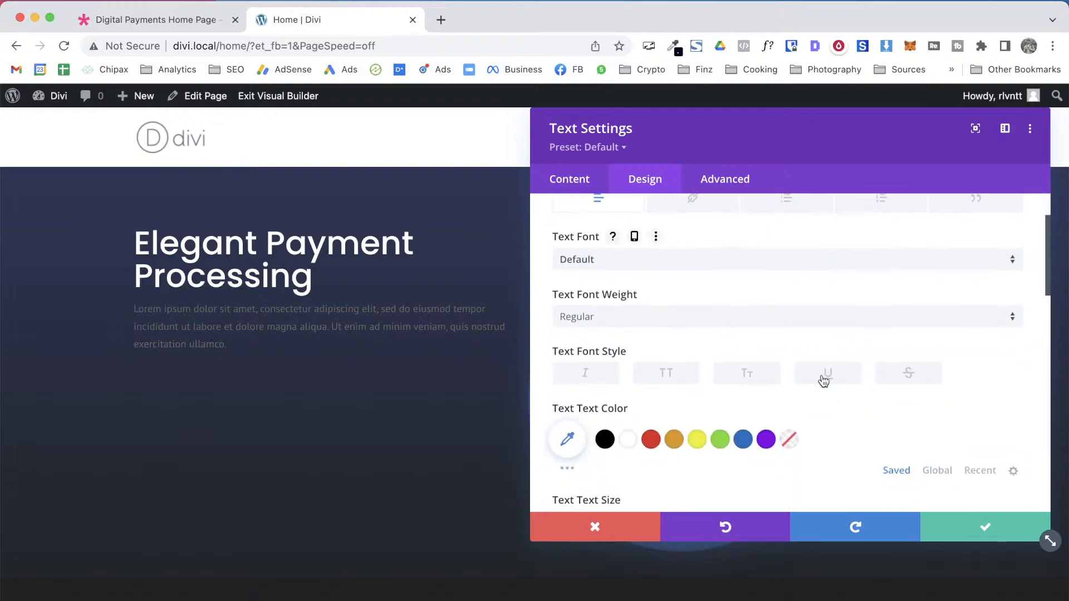
pyautogui.scroll(-5, 822, 379)
pyautogui.click(920, 369)
pyautogui.write('18')
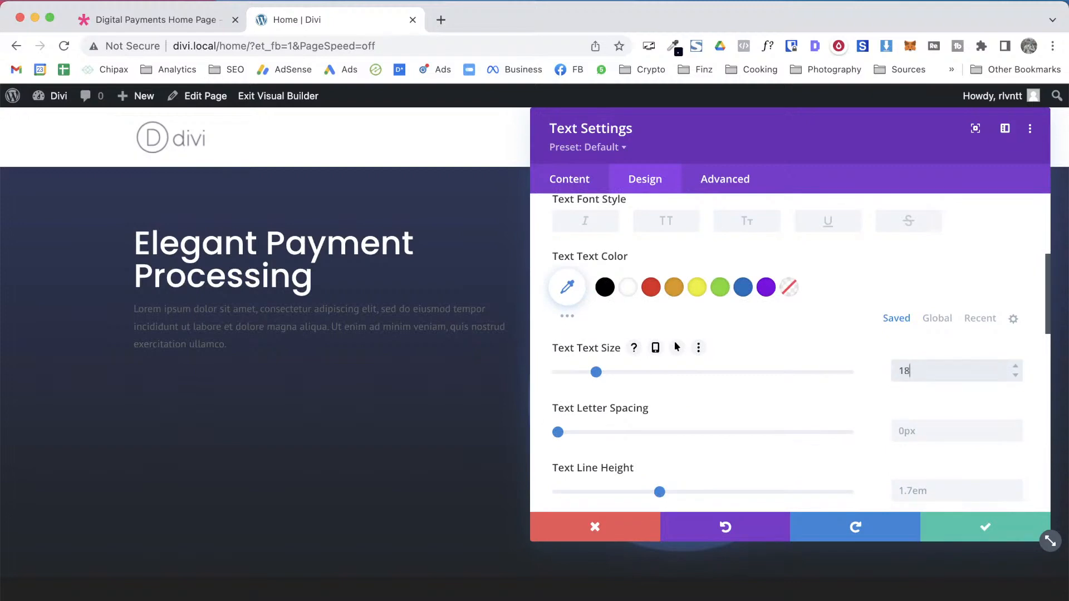
pyautogui.write('px')
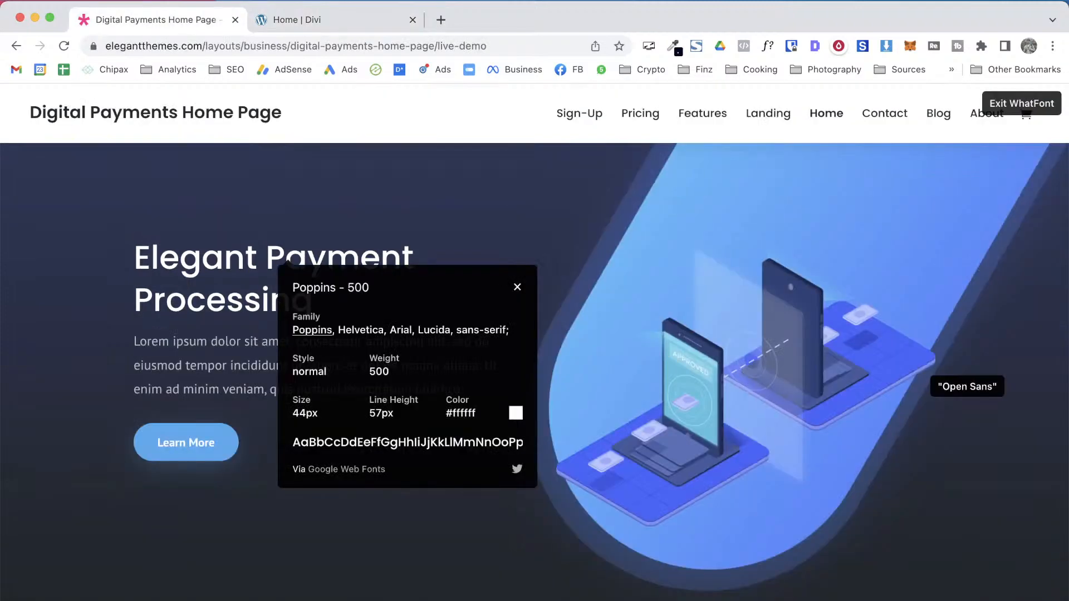
# Inspect the demo paragraph with WhatFont and set the Home page paragraph's line height to 32px
pyautogui.click(161, 344)
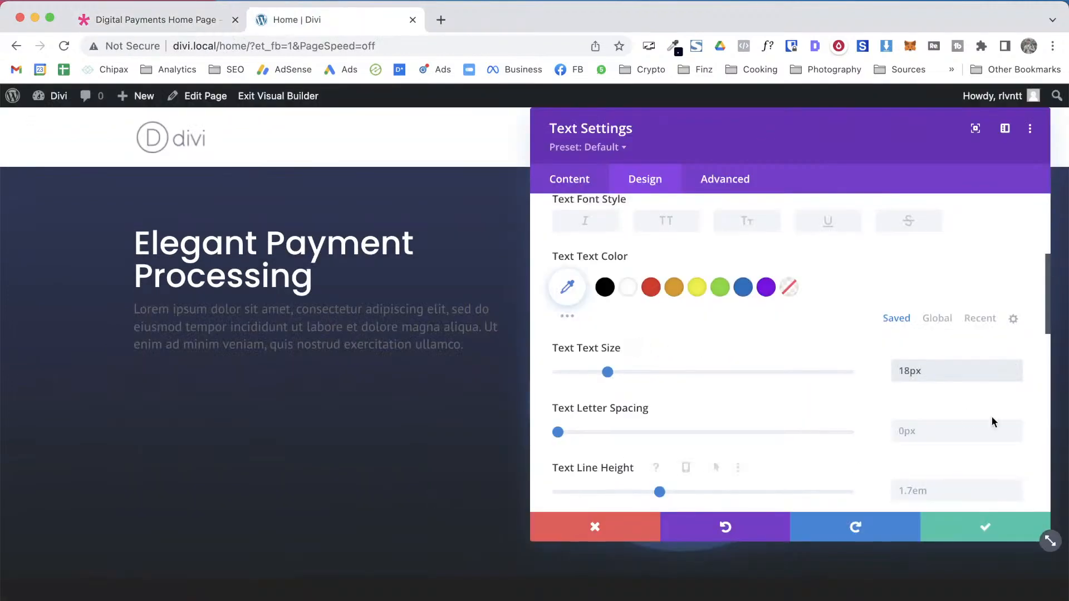
pyautogui.scroll(-1, 985, 429)
pyautogui.tripleClick(946, 463)
pyautogui.write('32')
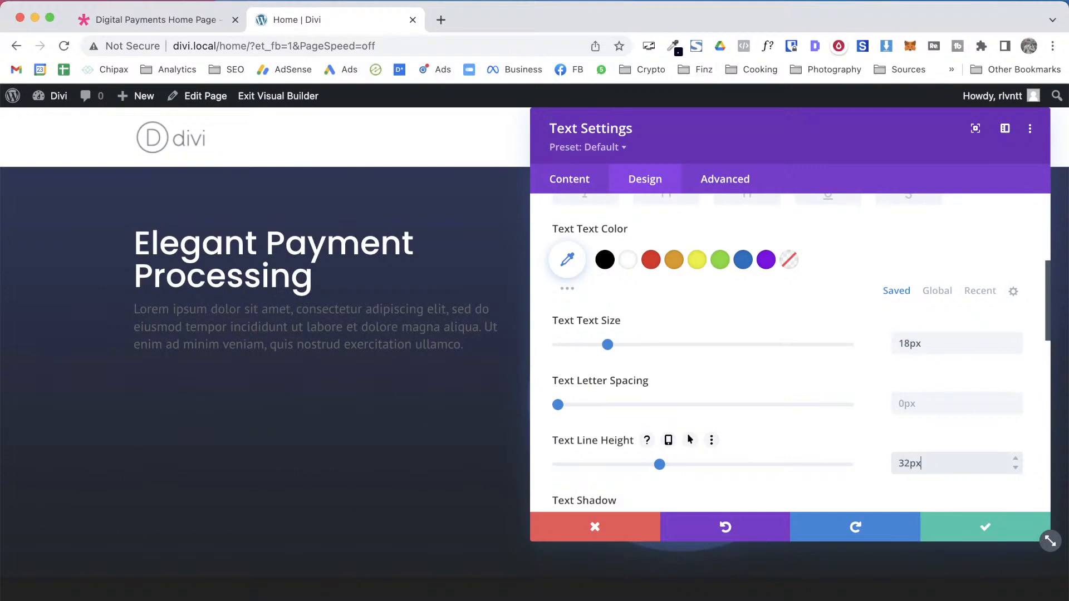
# Set the paragraph's text color to semi-transparent white, adjusting its opacity to match the demo paragraph
pyautogui.click(601, 260)
pyautogui.click(567, 260)
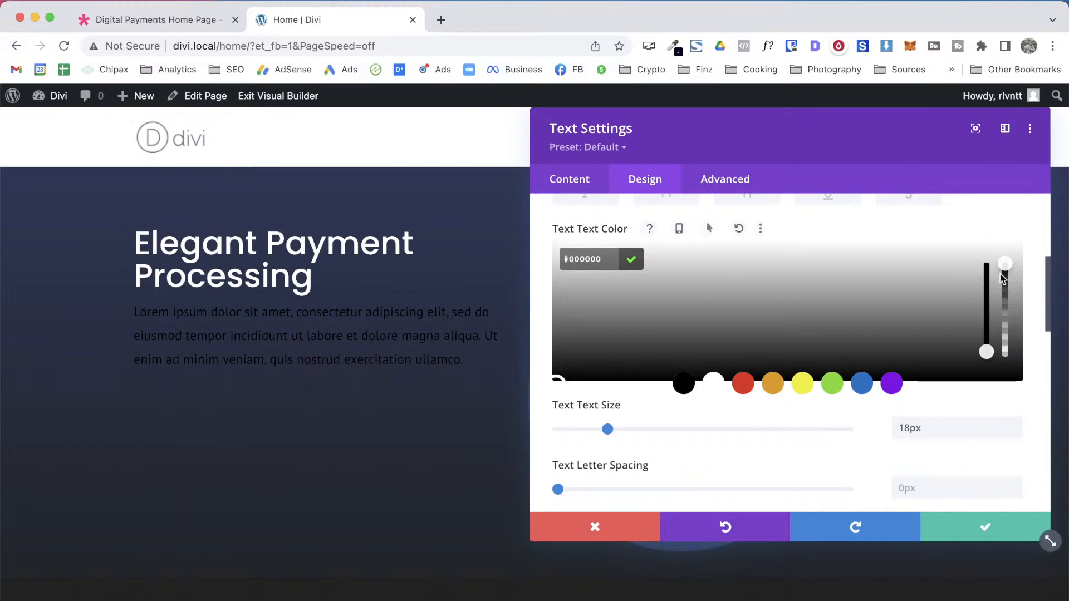
pyautogui.moveTo(1005, 264); pyautogui.dragTo(1008, 283)
pyautogui.click(1006, 326)
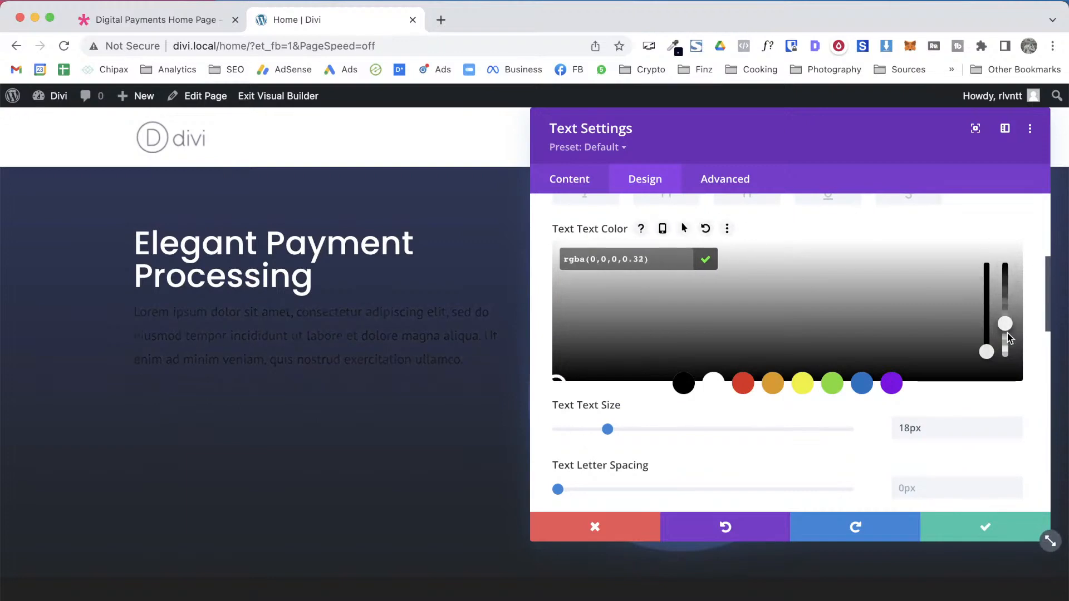
pyautogui.click(713, 383)
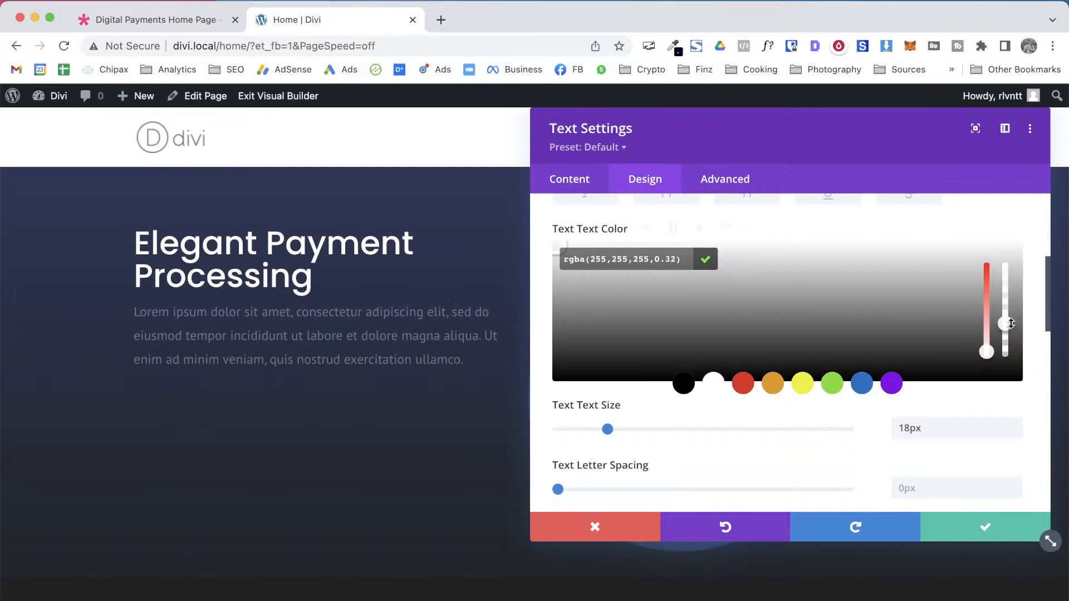
pyautogui.moveTo(1005, 328); pyautogui.dragTo(1005, 315)
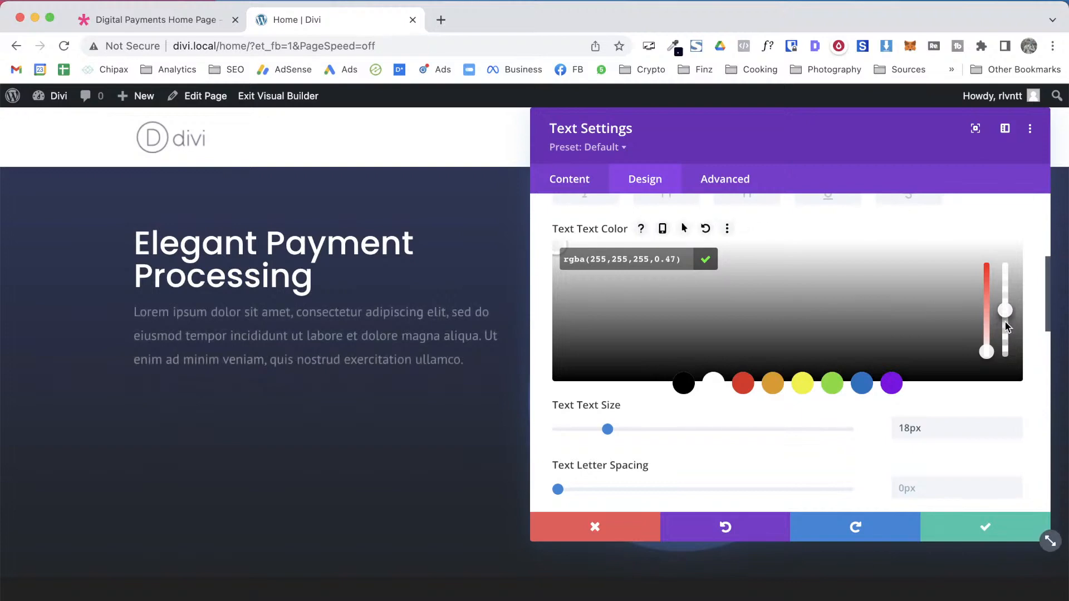
pyautogui.hotkey('ctrl', 'Tab')
pyautogui.hotkey('ctrl', 'Tab')
pyautogui.click(716, 265)
pyautogui.click(706, 263)
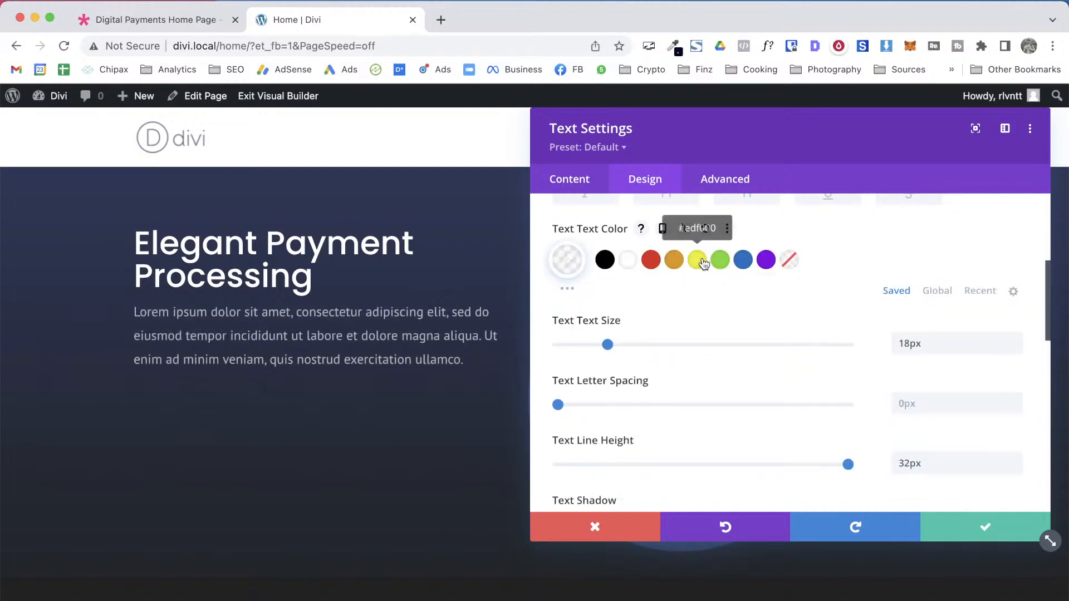
# Close the heading's WhatFont details on the demo page and save the Home page's text settings
pyautogui.hotkey('ctrl', 'Tab')
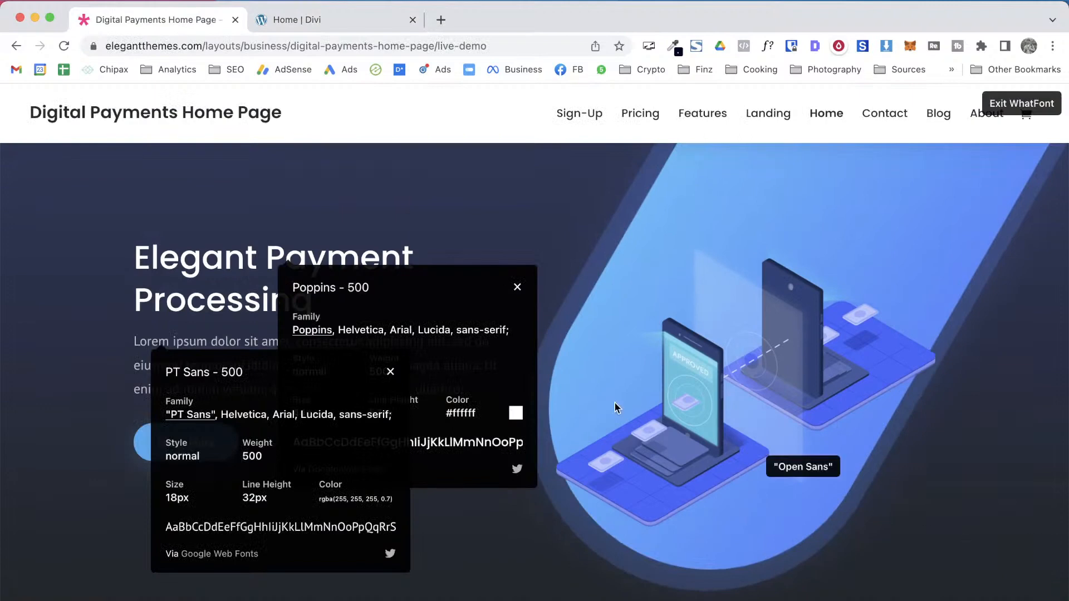
pyautogui.click(516, 286)
pyautogui.hotkey('ctrl', 'Tab')
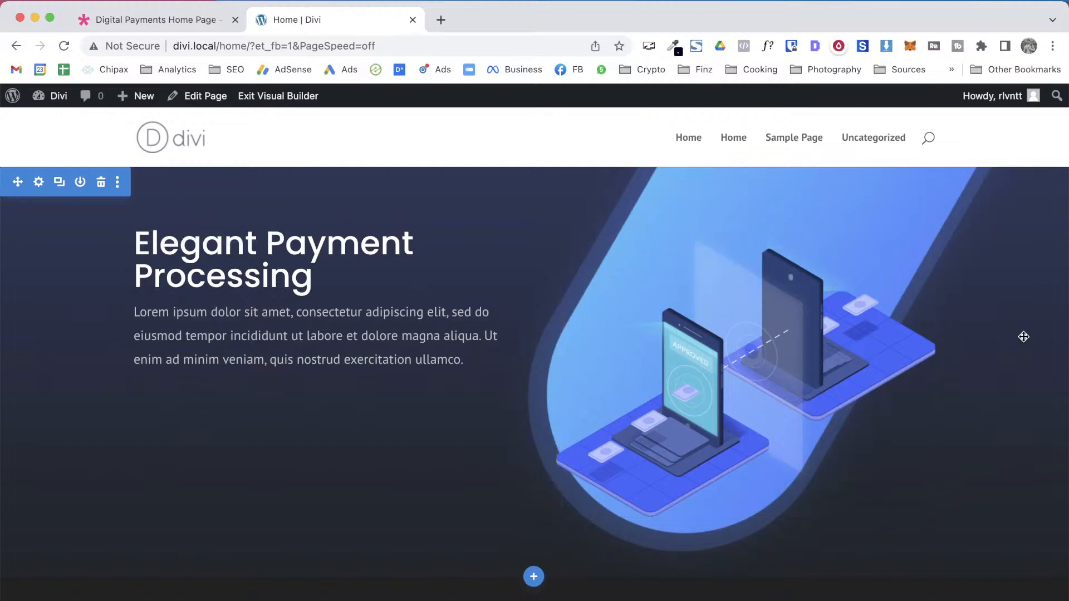
# Close the remaining font details, exit WhatFont on the demo page and return to the Home page
pyautogui.hotkey('ctrl', 'Tab')
pyautogui.click(391, 372)
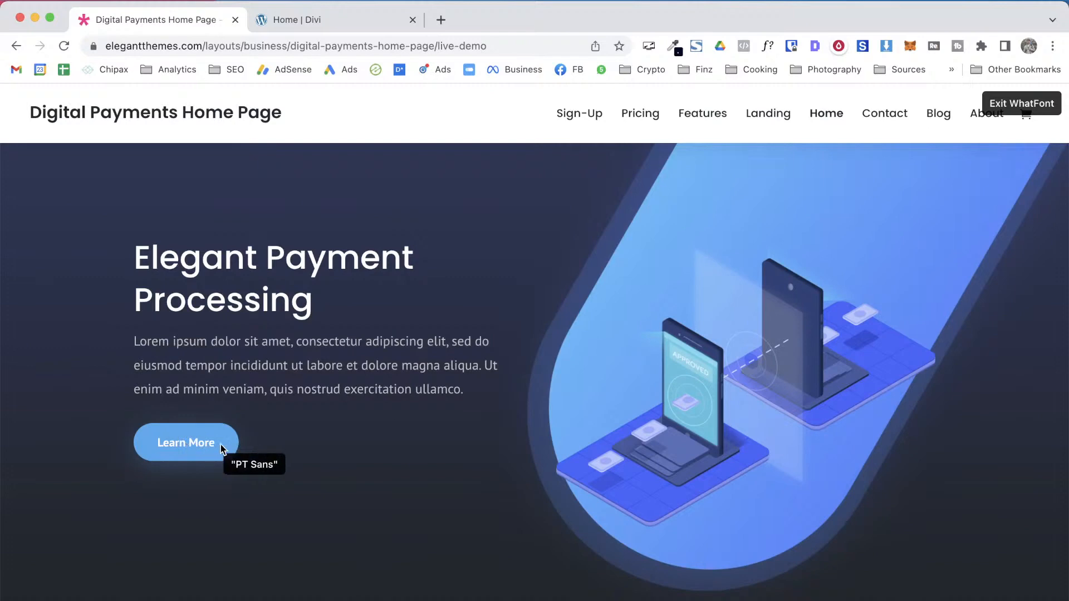
pyautogui.press('Escape')
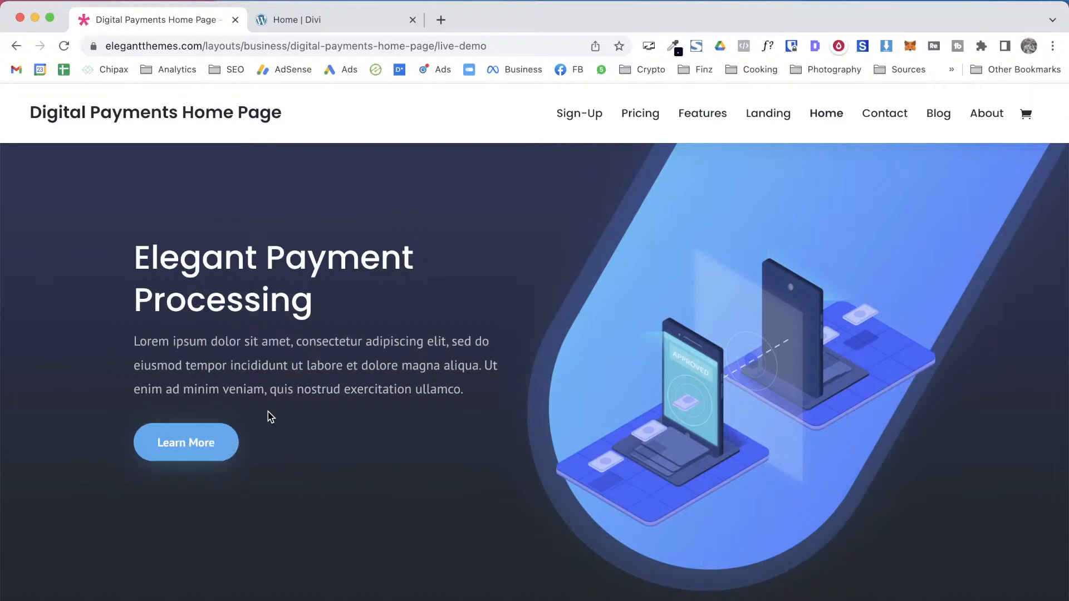
pyautogui.hotkey('ctrl', 'Tab')
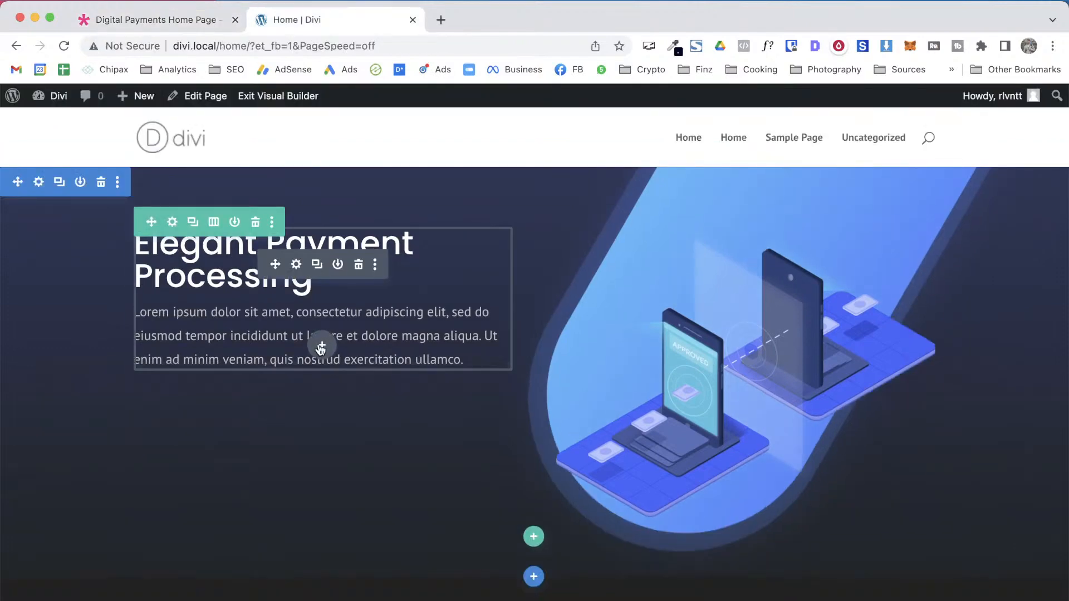
# Insert a Button module below the hero paragraph and open its design settings
pyautogui.click(321, 348)
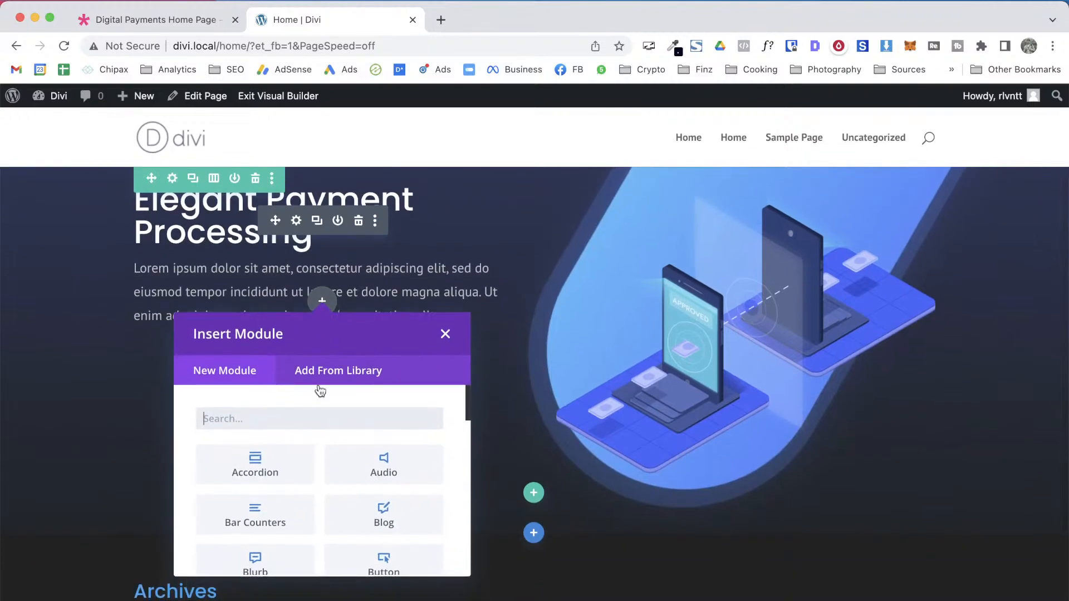
pyautogui.scroll(-2, 385, 557)
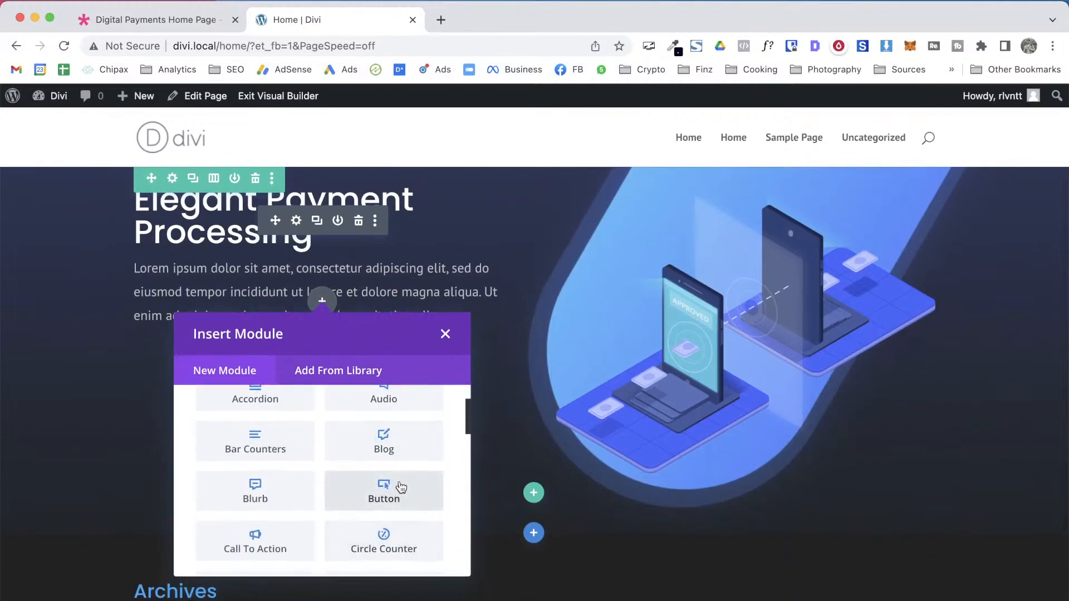
pyautogui.click(401, 488)
pyautogui.click(647, 183)
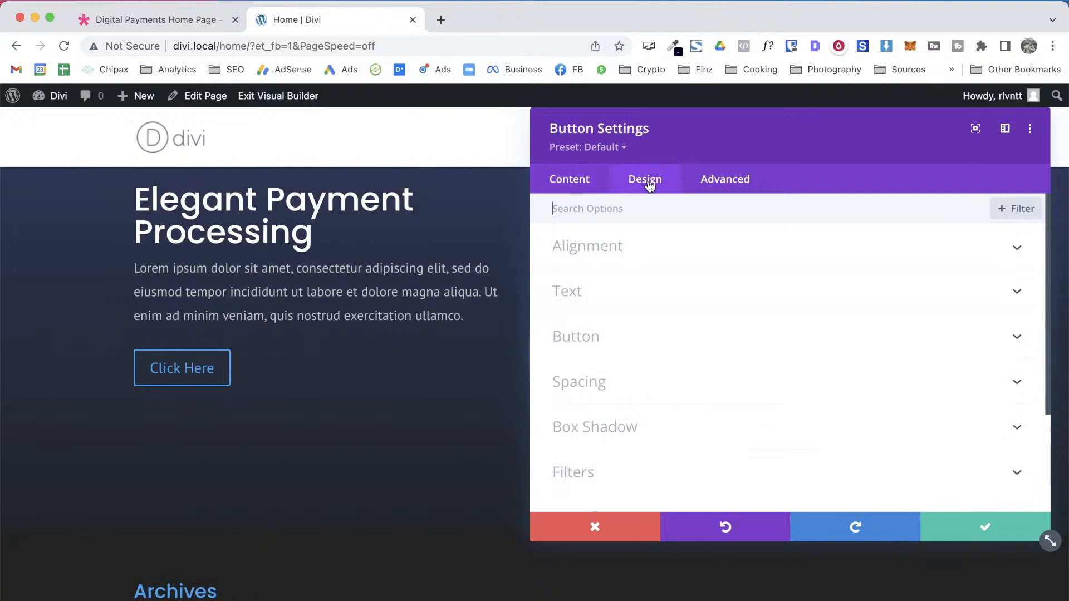
# Sample the background color of the demo page's Learn More button with the color picker
pyautogui.hotkey('ctrl', 'Tab')
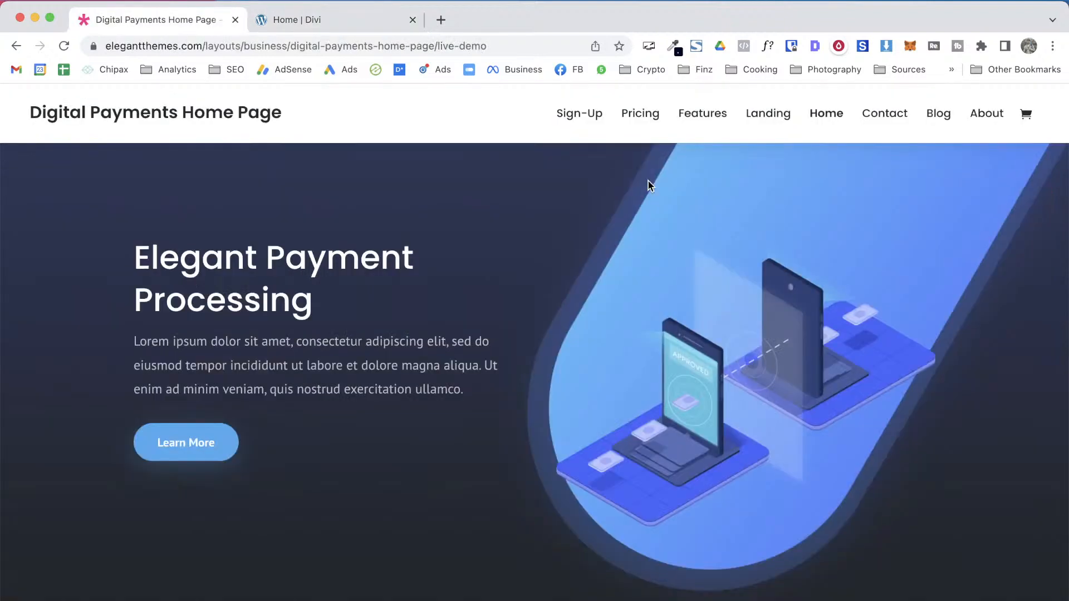
pyautogui.click(674, 47)
pyautogui.click(668, 67)
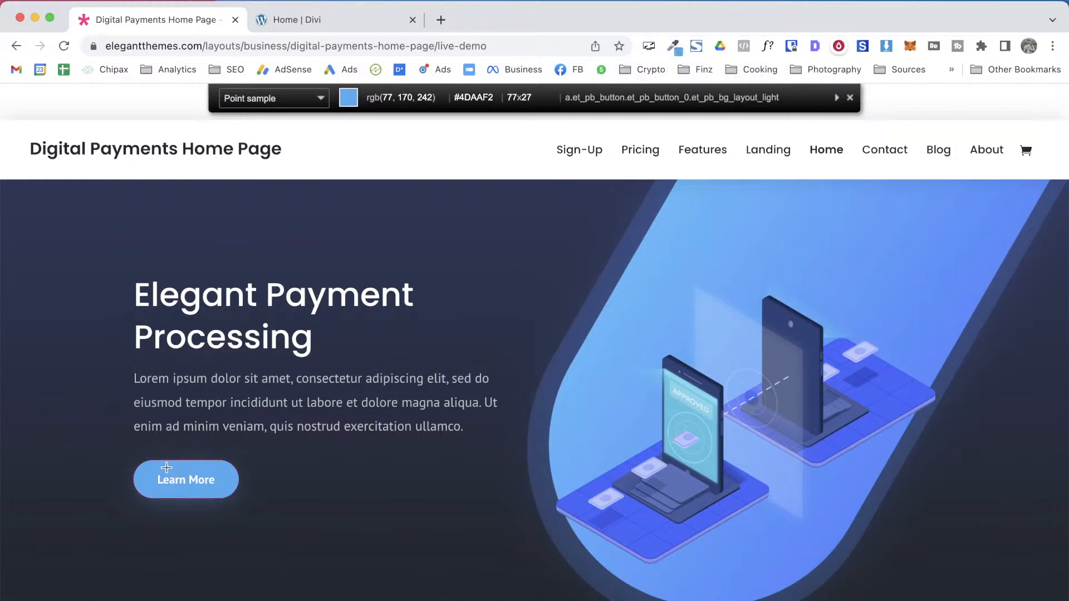
pyautogui.click(187, 468)
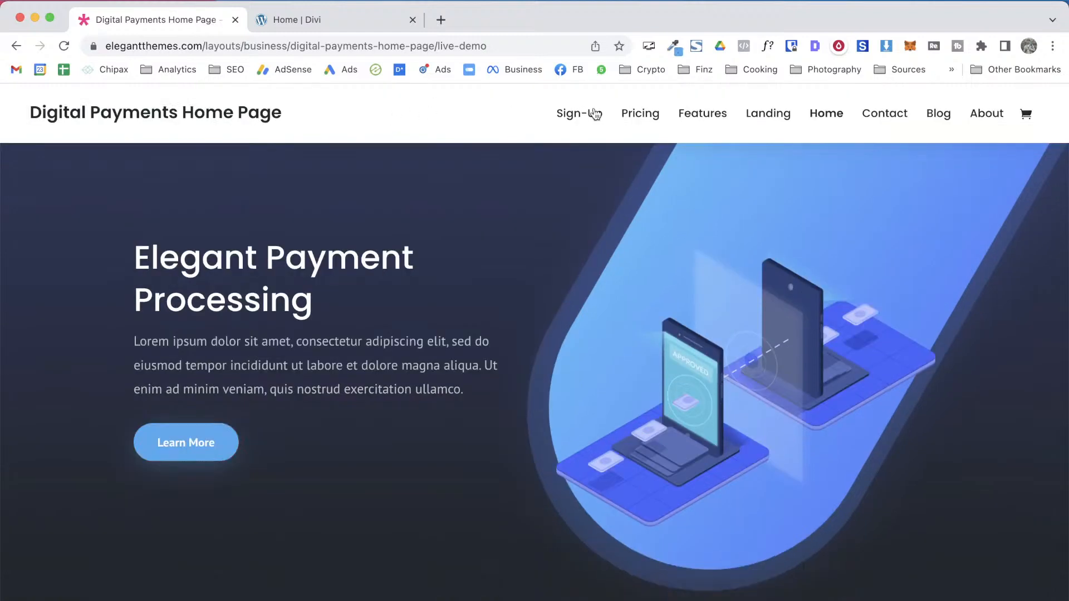
# Return to the Home page, enable custom styles for the new button and set its text color to white
pyautogui.hotkey('ctrl', 'Tab')
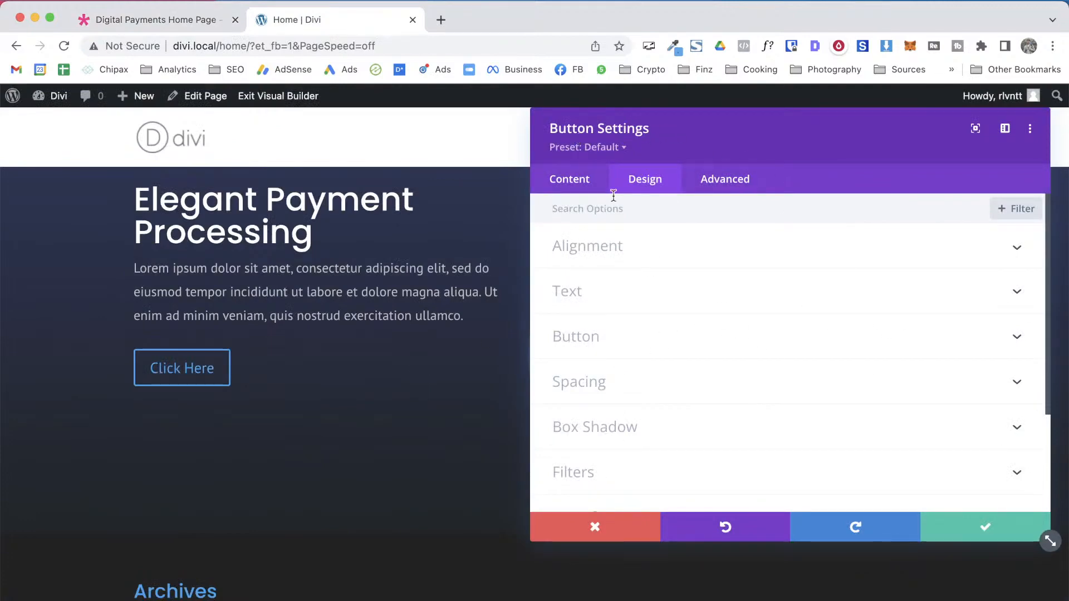
pyautogui.click(605, 340)
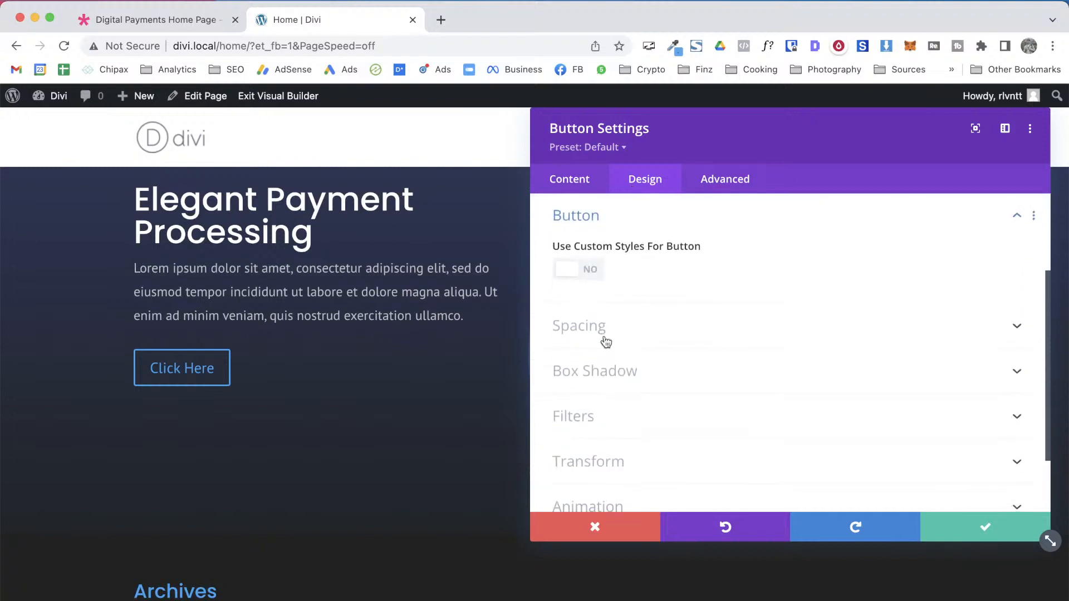
pyautogui.click(590, 270)
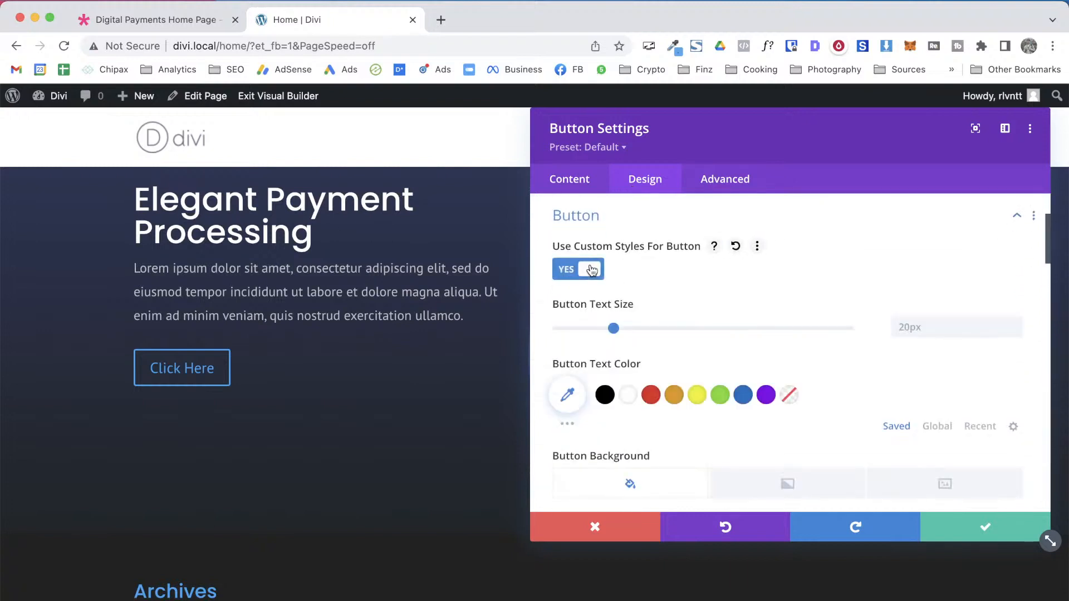
pyautogui.scroll(-3, 923, 381)
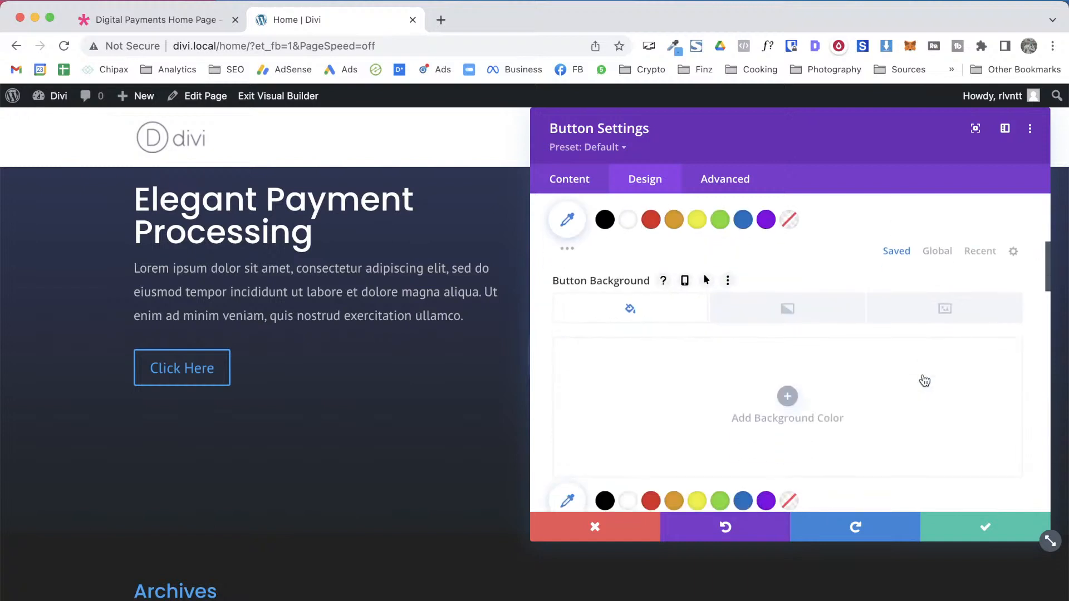
pyautogui.scroll(2, 924, 379)
pyautogui.click(628, 334)
# Add the sampled blue as a global color and apply it as the button's background color
pyautogui.scroll(-5, 827, 393)
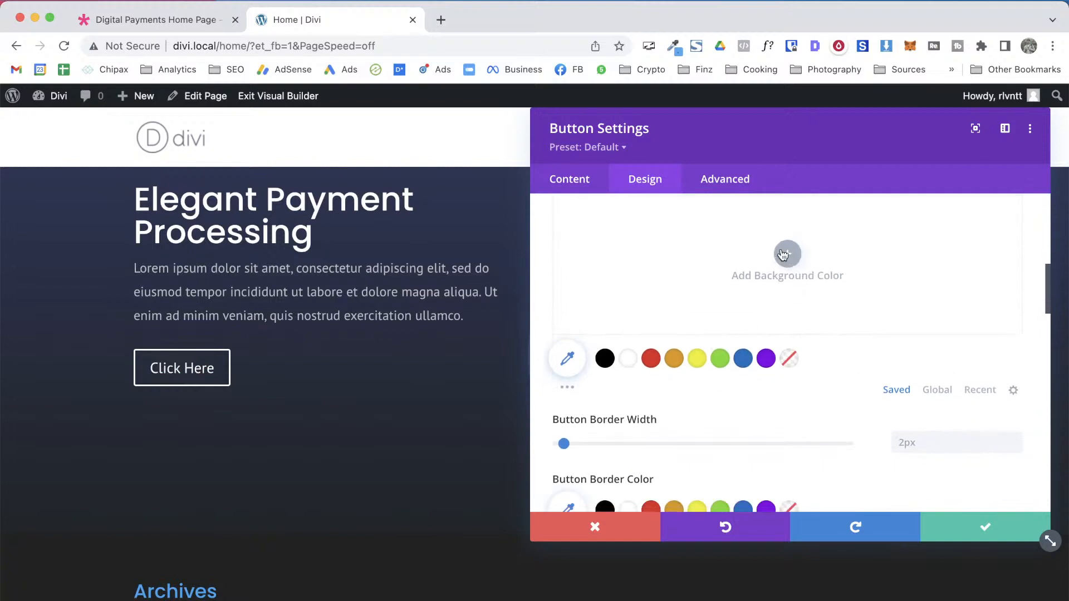
pyautogui.click(936, 393)
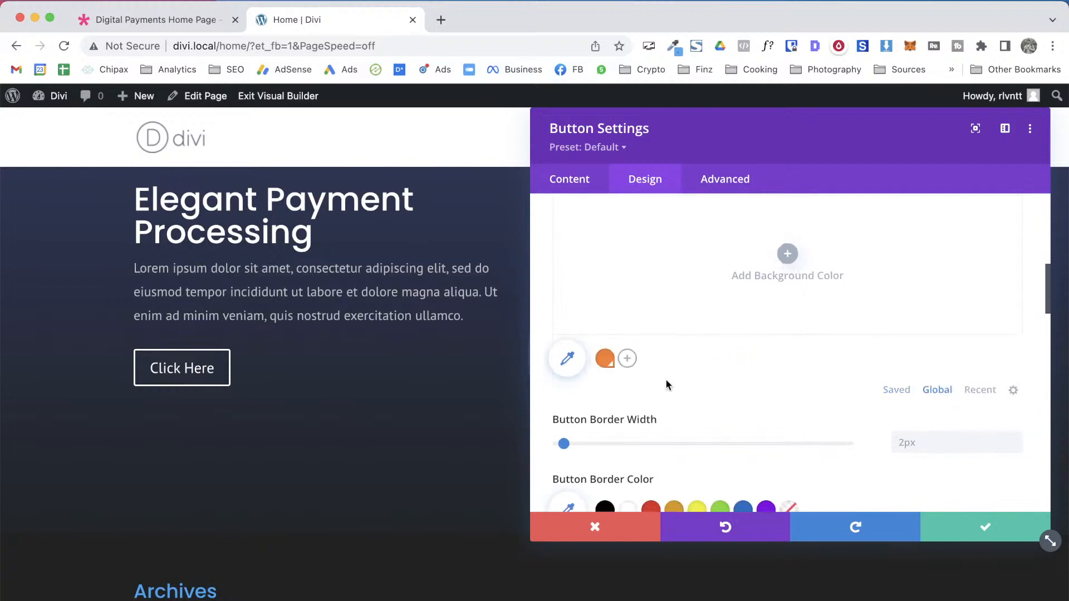
pyautogui.click(626, 361)
pyautogui.click(589, 213)
pyautogui.press('super+v')
pyautogui.click(633, 216)
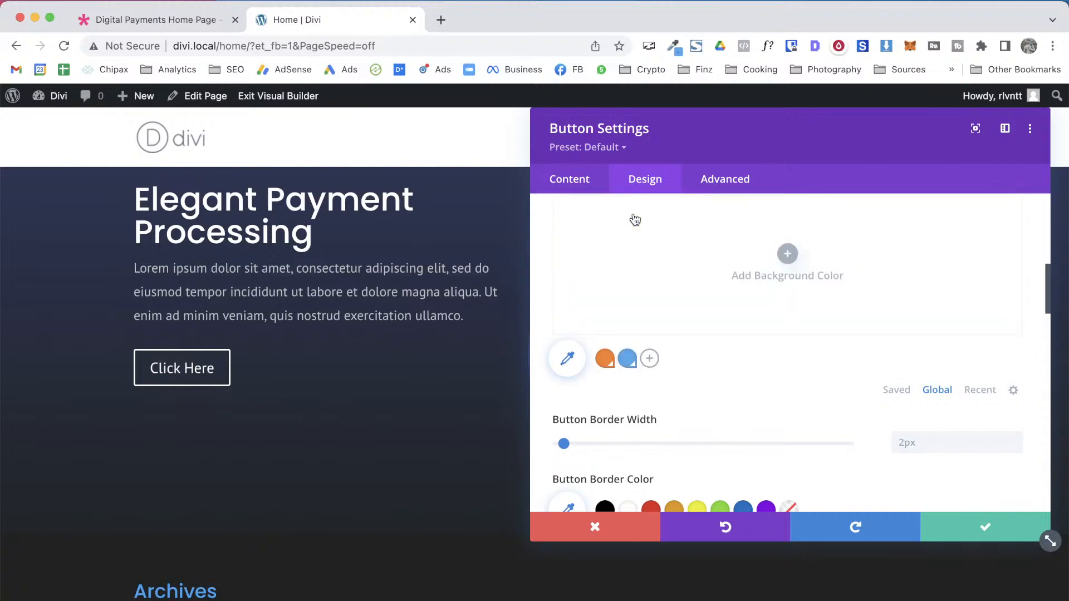
pyautogui.click(627, 361)
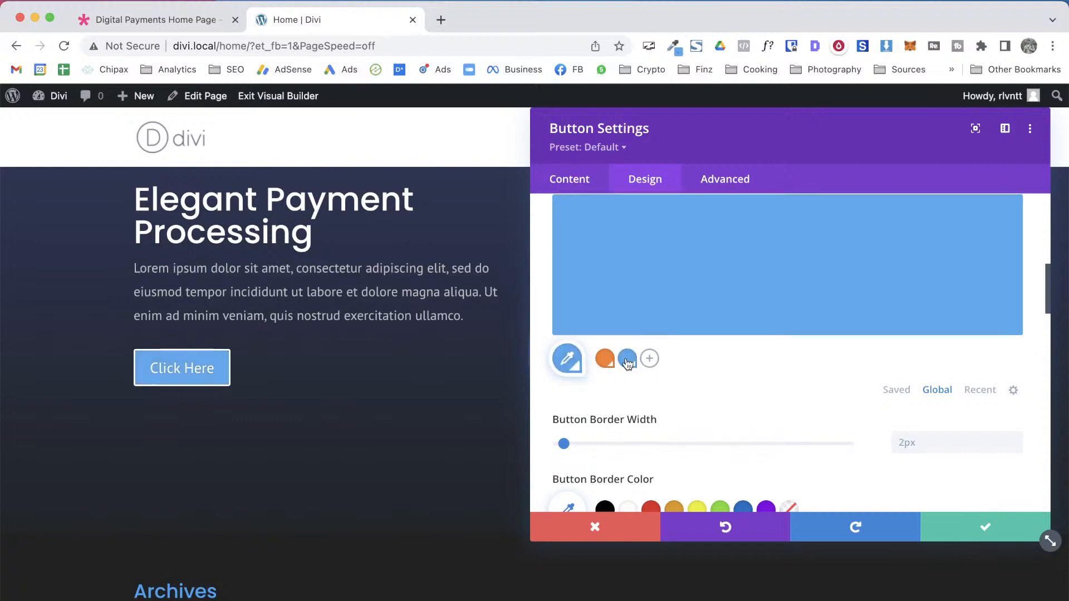
# Set the button's border color to the same global blue as its background
pyautogui.scroll(5, 823, 356)
pyautogui.scroll(-9, 823, 356)
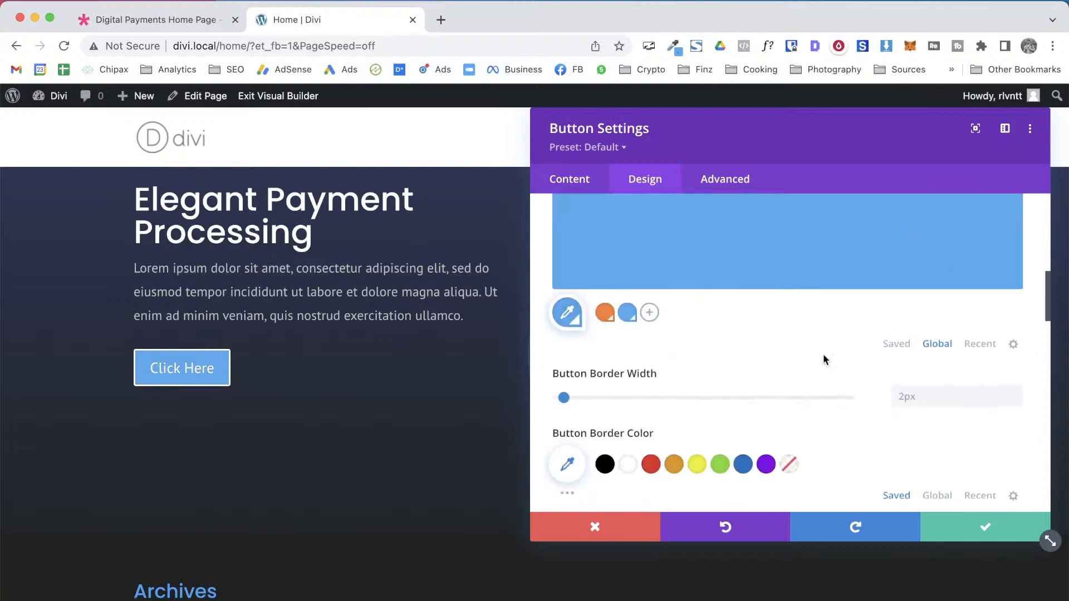
pyautogui.scroll(-3, 822, 356)
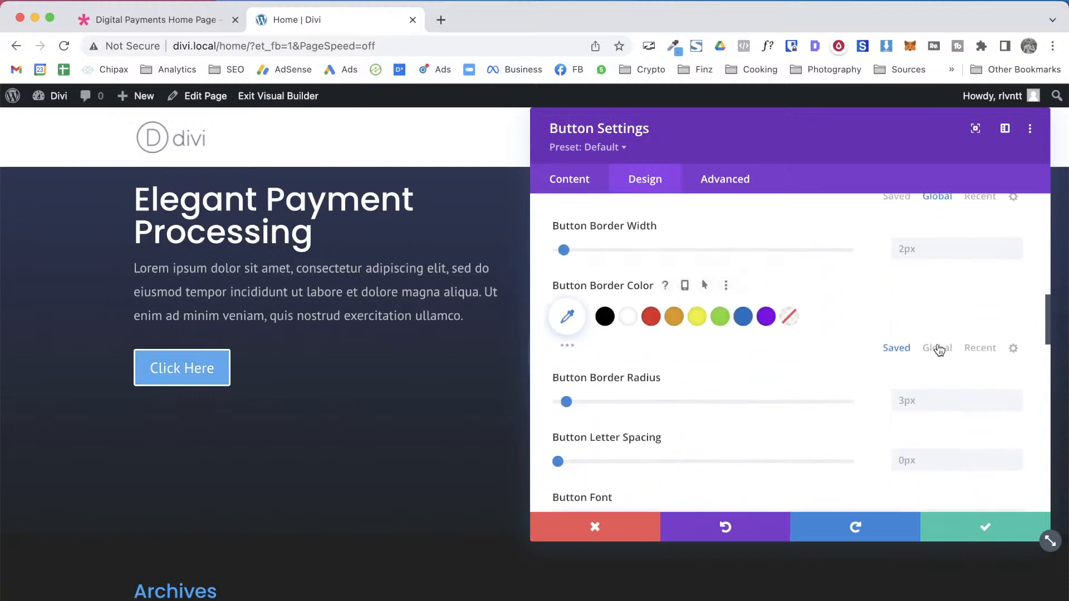
pyautogui.click(939, 350)
pyautogui.click(627, 317)
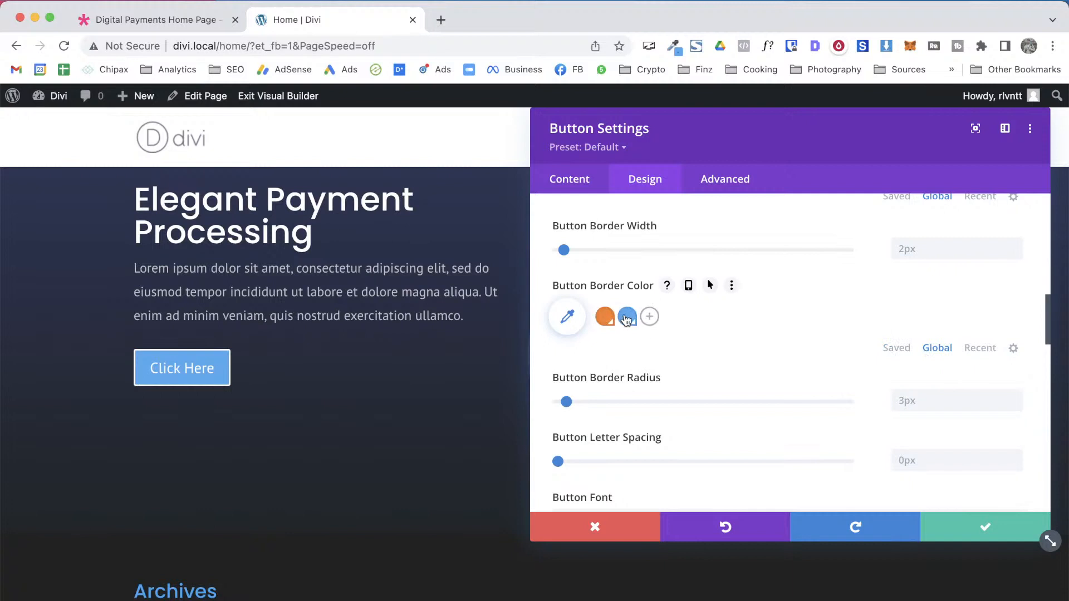
# Inspect the font weight, size and line height of the demo page's Learn More button with WhatFont
pyautogui.click(181, 20)
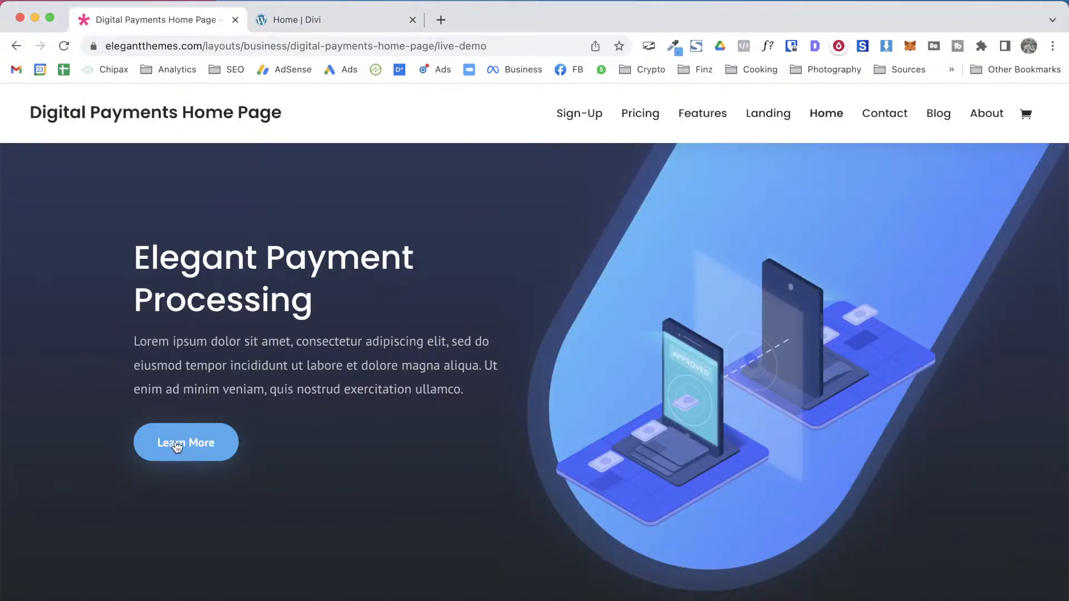
pyautogui.click(768, 50)
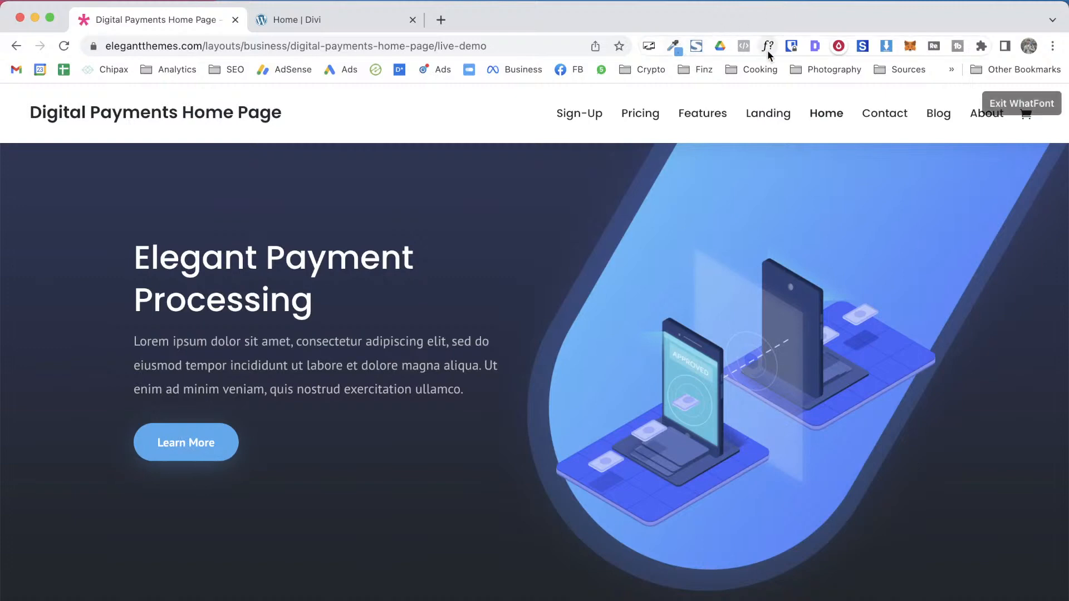
pyautogui.click(181, 452)
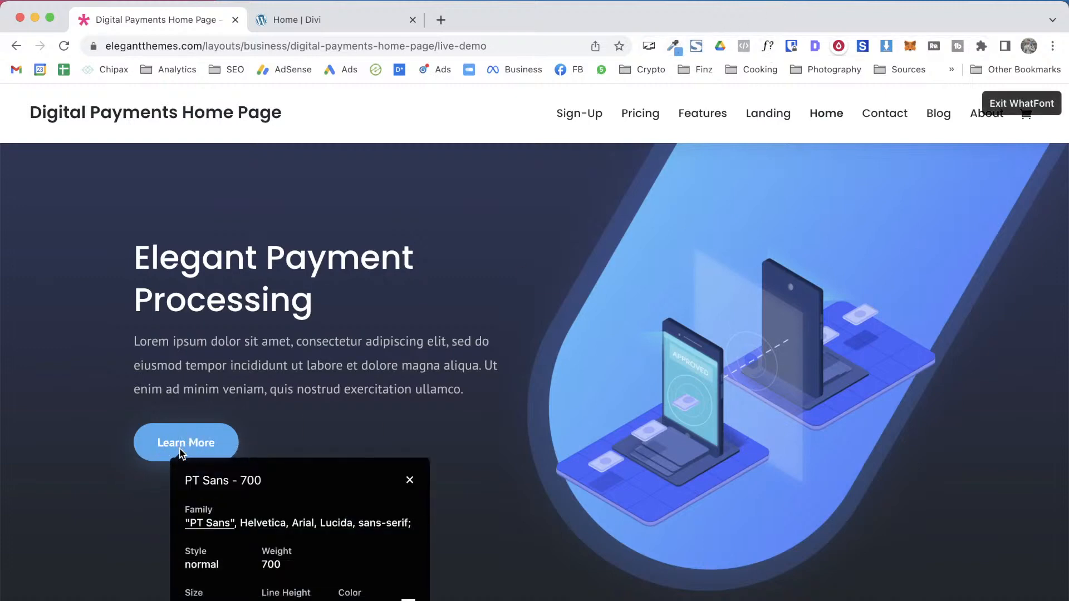
pyautogui.scroll(-3, 442, 453)
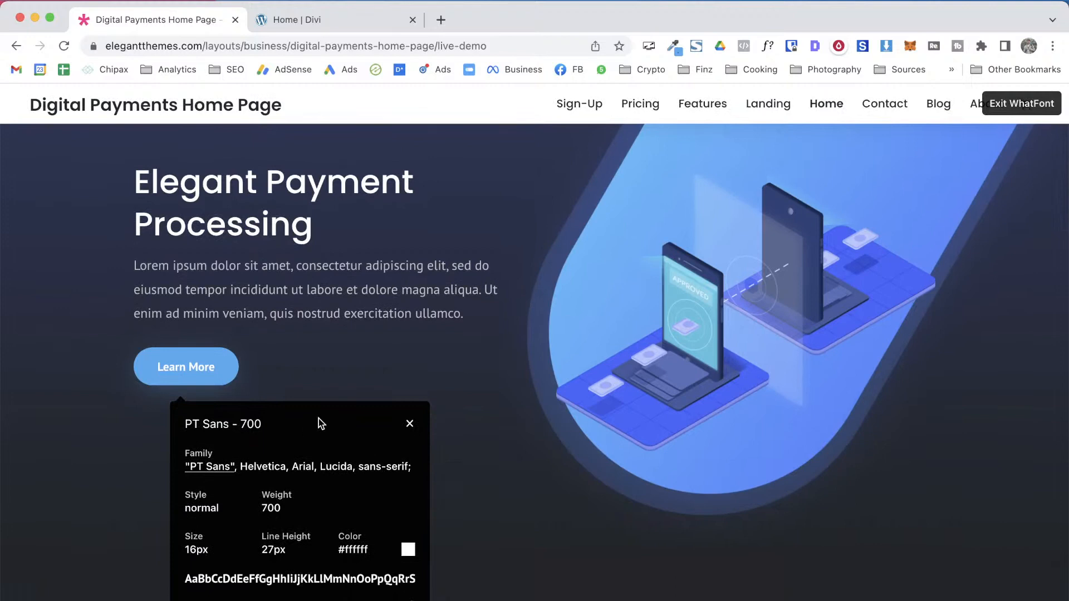
# Set the Home page button's font weight to Semi Bold
pyautogui.hotkey('ctrl', 'Tab')
pyautogui.scroll(3, 808, 325)
pyautogui.scroll(5, 806, 322)
pyautogui.scroll(-10, 806, 319)
pyautogui.scroll(2, 806, 320)
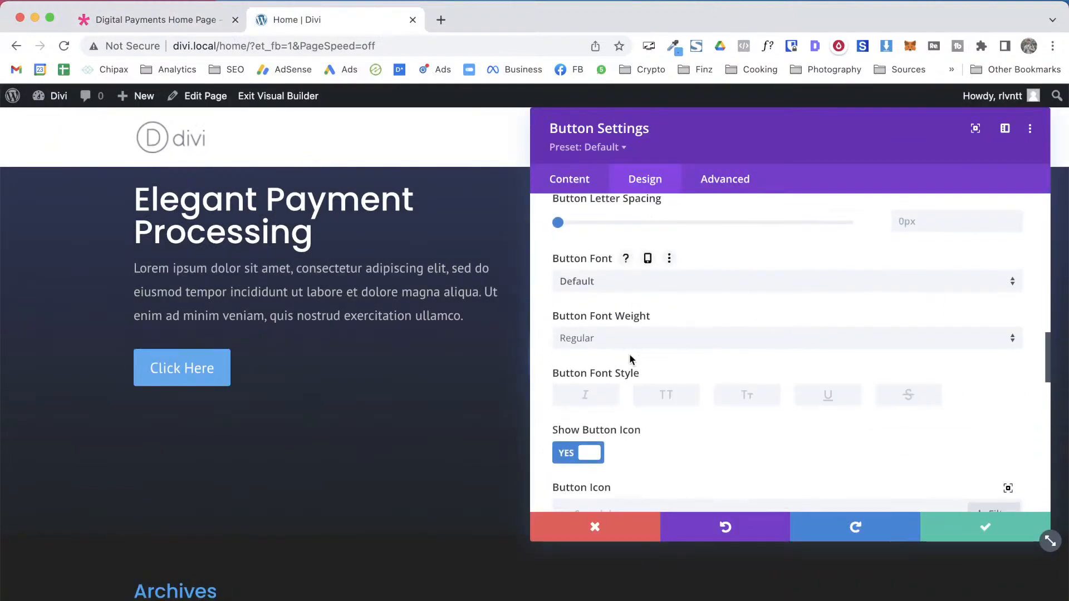
pyautogui.click(662, 339)
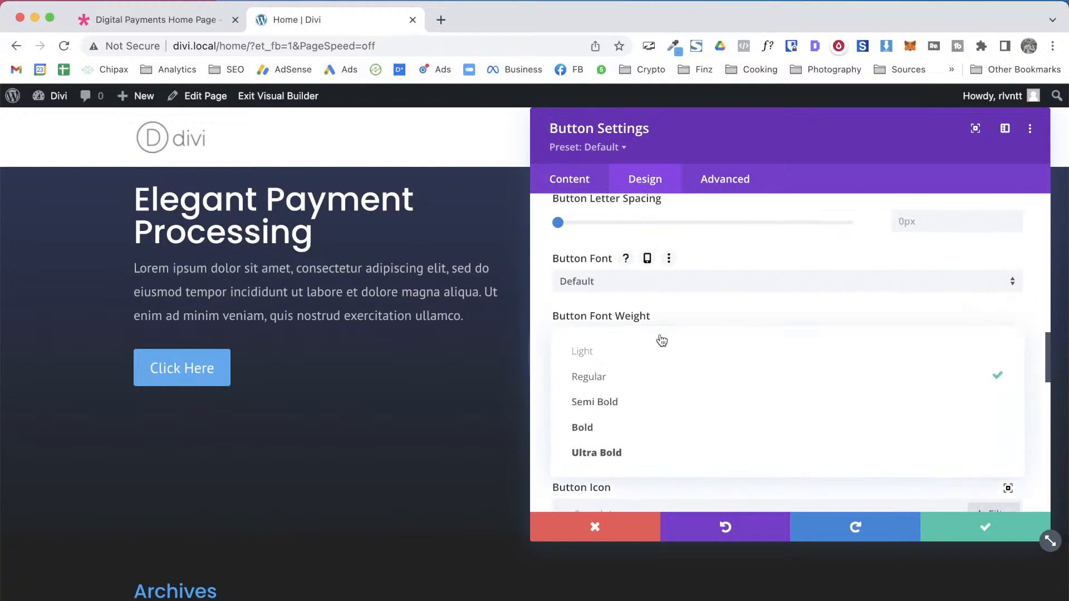
pyautogui.click(639, 403)
pyautogui.scroll(-2, 756, 412)
pyautogui.scroll(-1, 756, 415)
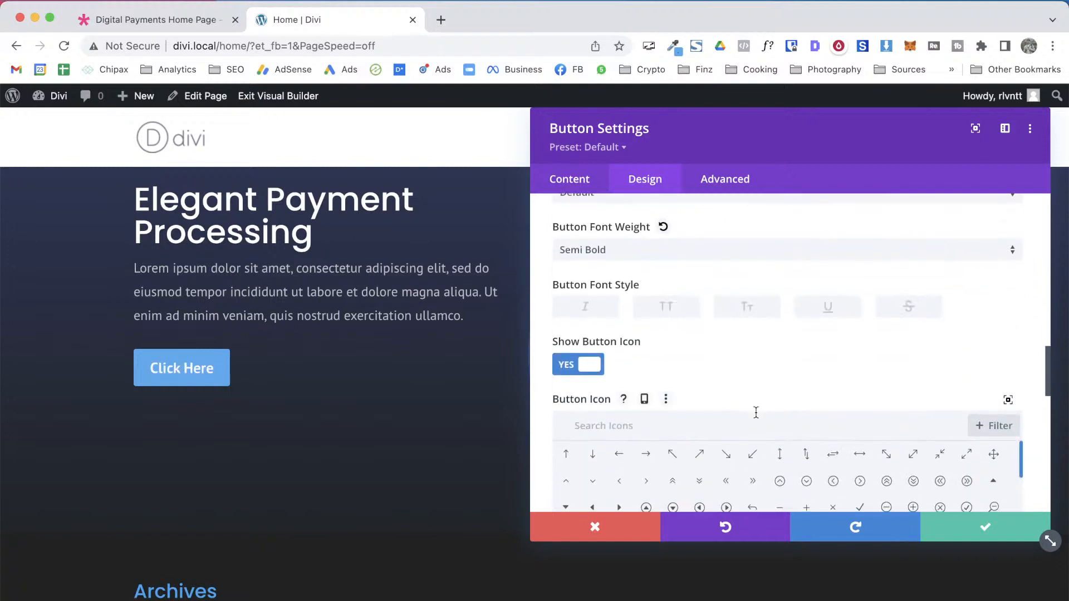
# Set the button's text size to 16px
pyautogui.scroll(10, 756, 412)
pyautogui.scroll(-2, 756, 412)
pyautogui.scroll(8, 756, 418)
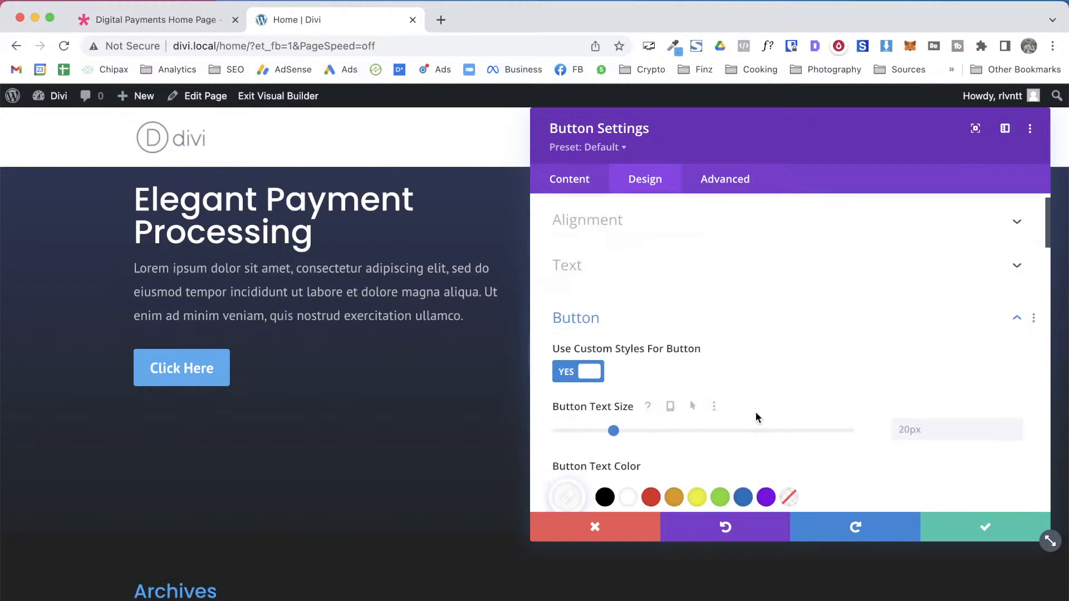
pyautogui.click(947, 429)
pyautogui.write('16')
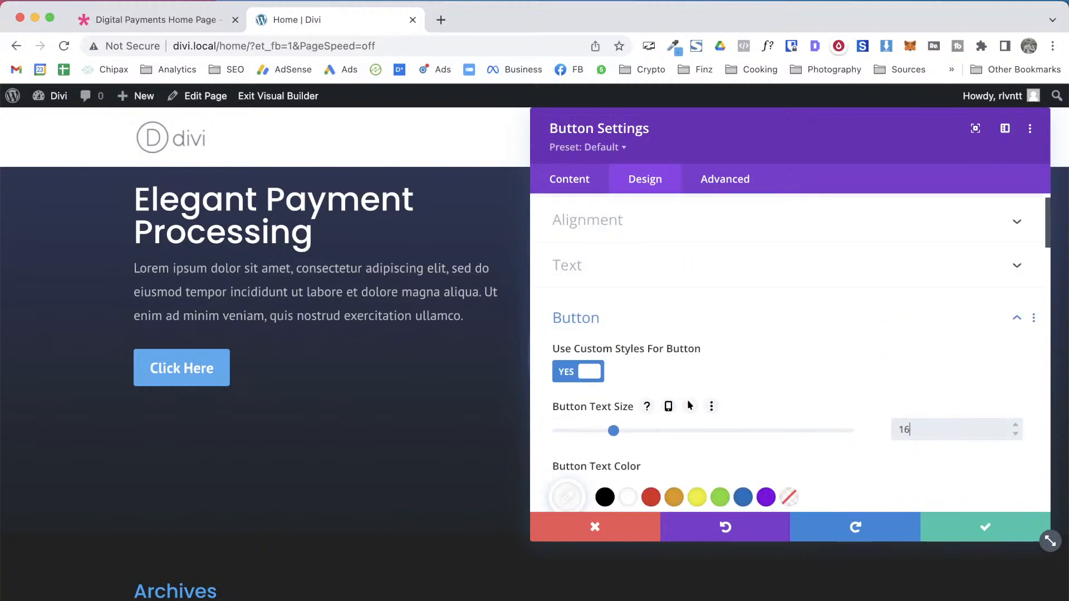
pyautogui.write('px')
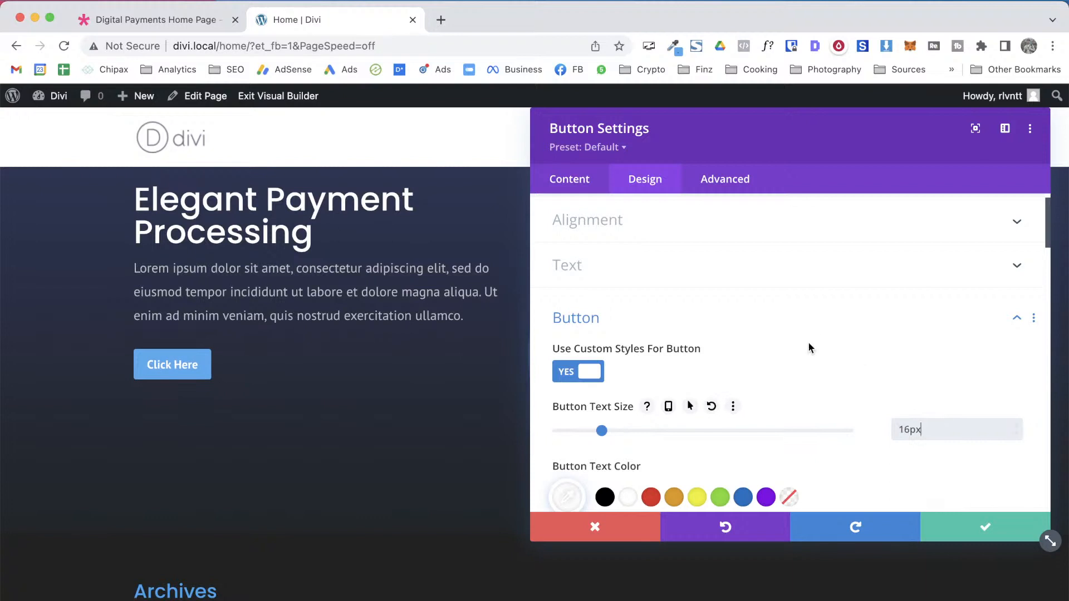
# Compare the button with the demo version, exit WhatFont on the demo page and return to the Home page
pyautogui.hotkey('ctrl', 'shift', 'Tab')
pyautogui.hotkey('ctrl', 'Tab')
pyautogui.hotkey('ctrl', 'shift', 'Tab')
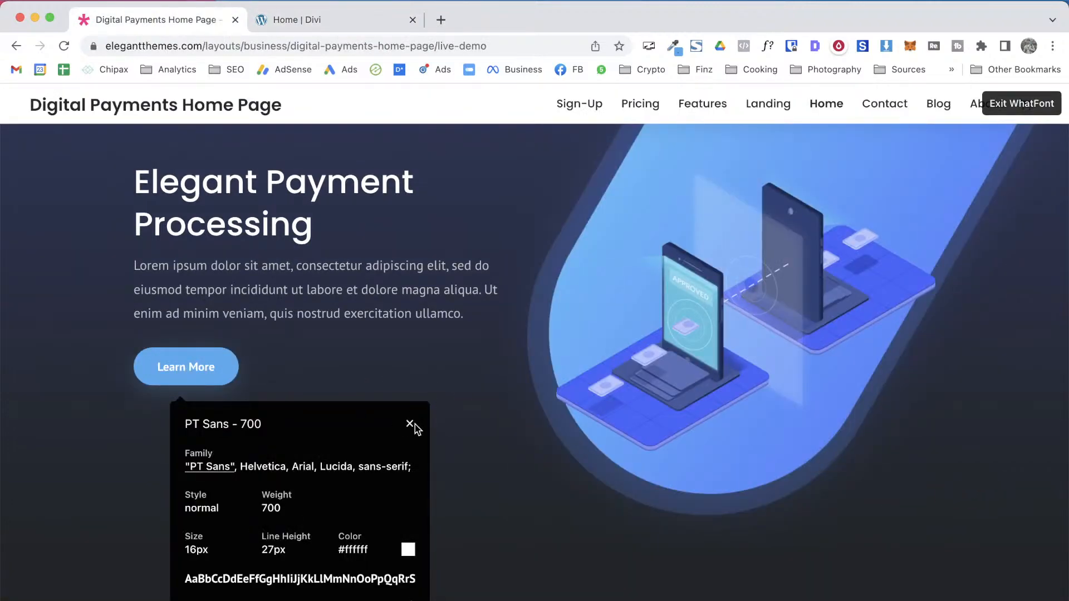
pyautogui.press('Escape')
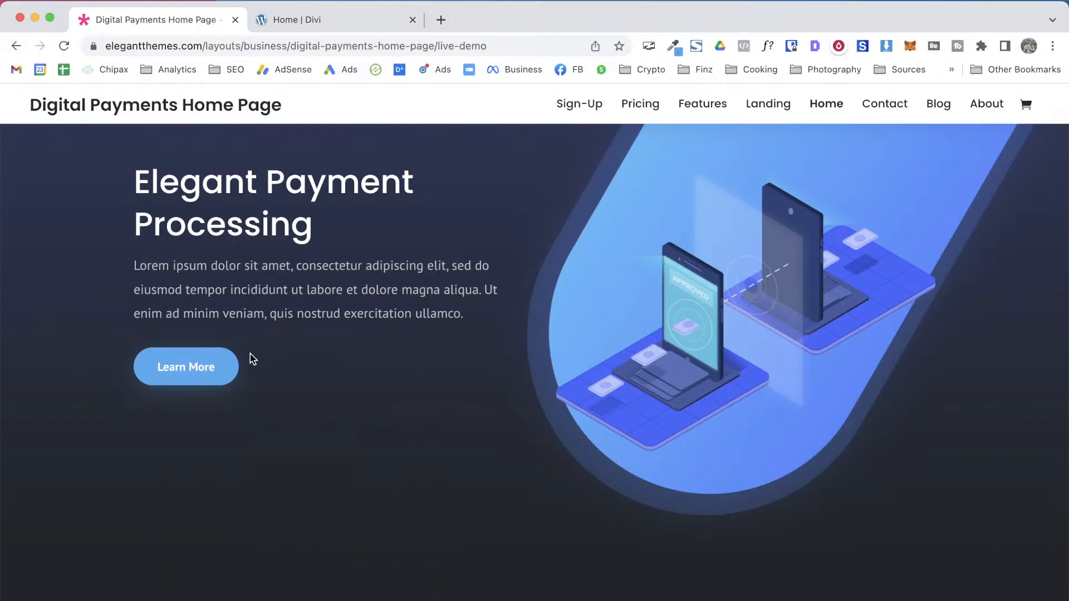
pyautogui.hotkey('ctrl', 'Tab')
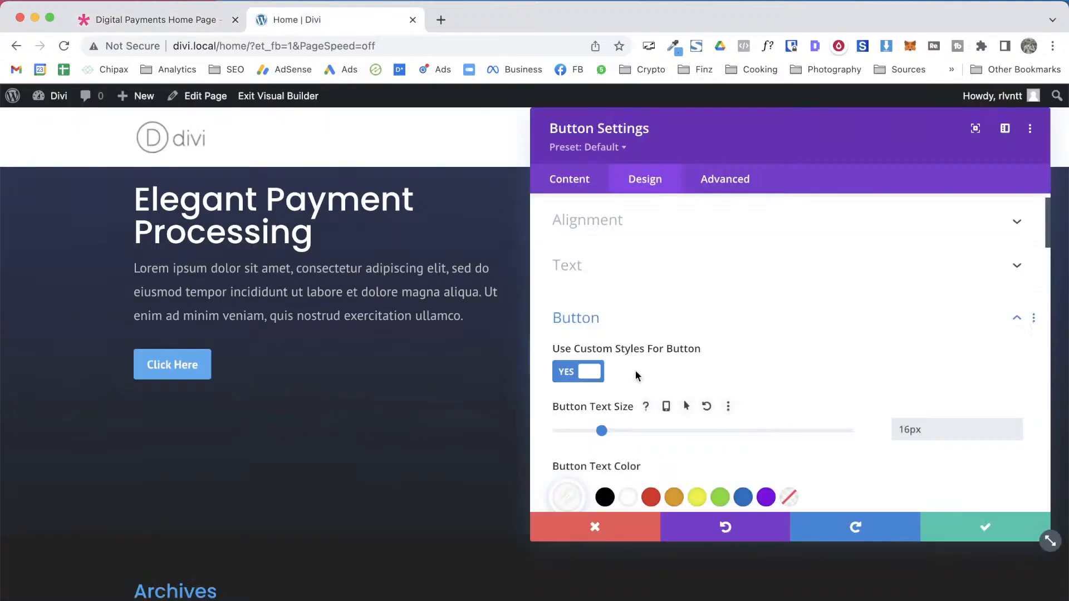
# Round the button's corners by setting its border radius to 25px
pyautogui.click(576, 320)
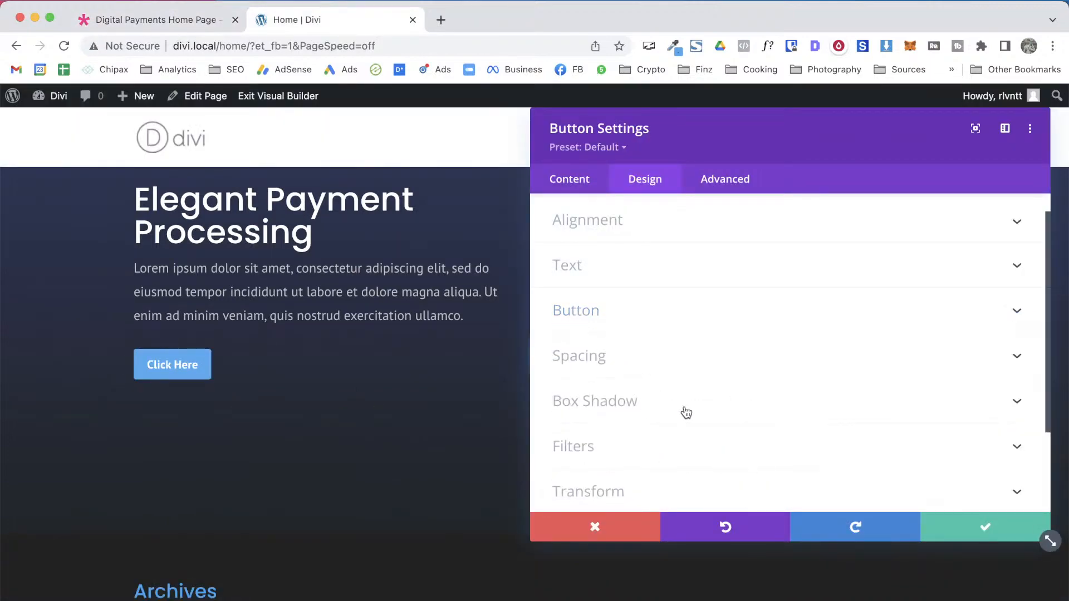
pyautogui.scroll(-2, 596, 390)
pyautogui.scroll(2, 596, 410)
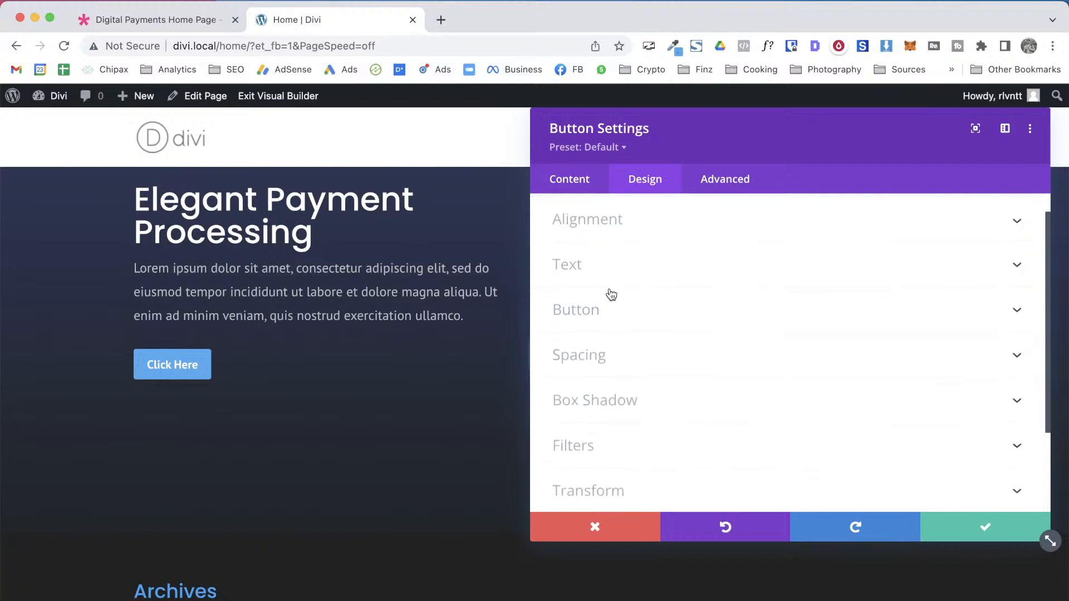
pyautogui.click(613, 310)
pyautogui.scroll(-5, 941, 407)
pyautogui.scroll(-5, 941, 409)
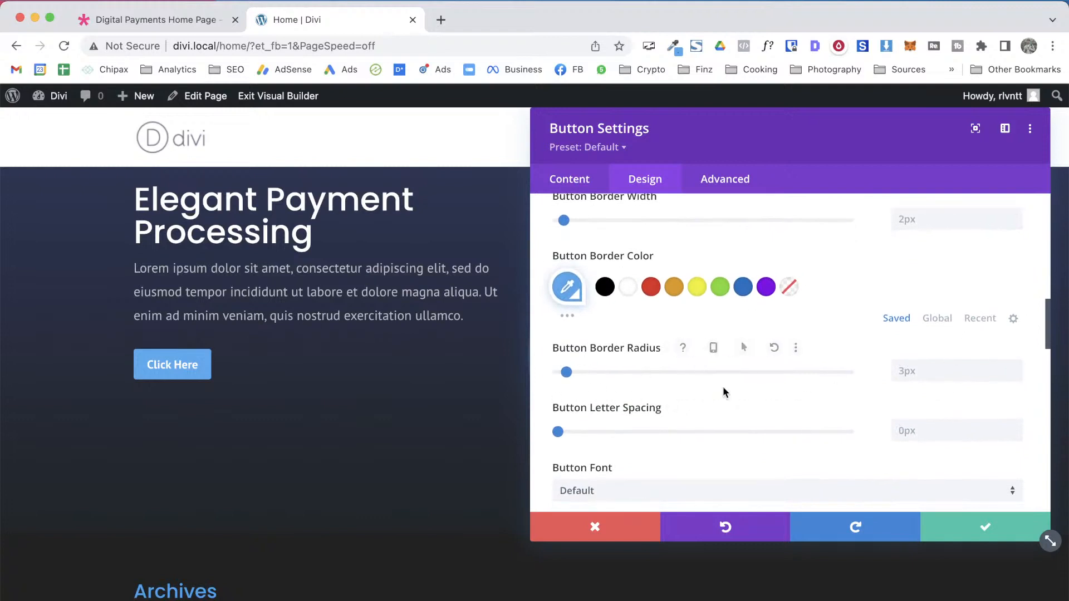
pyautogui.moveTo(568, 375); pyautogui.dragTo(634, 376)
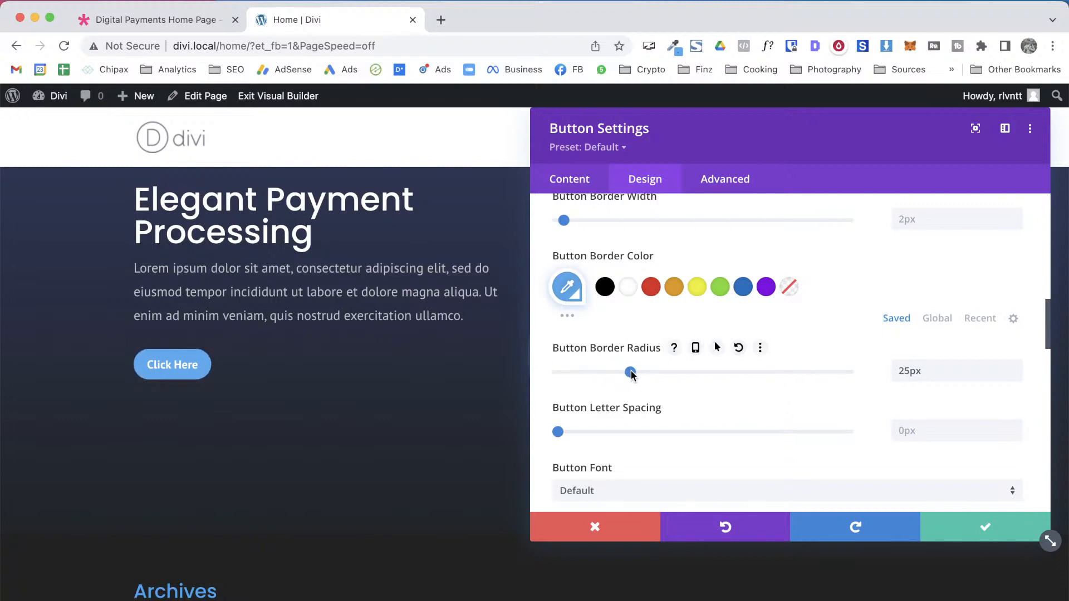
# Compare the rounded button's shape and size with the demo page's Learn More button
pyautogui.hotkey('ctrl', 'Tab')
pyautogui.hotkey('ctrl', 'Tab')
pyautogui.scroll(1, 672, 285)
pyautogui.hotkey('ctrl', 'Tab')
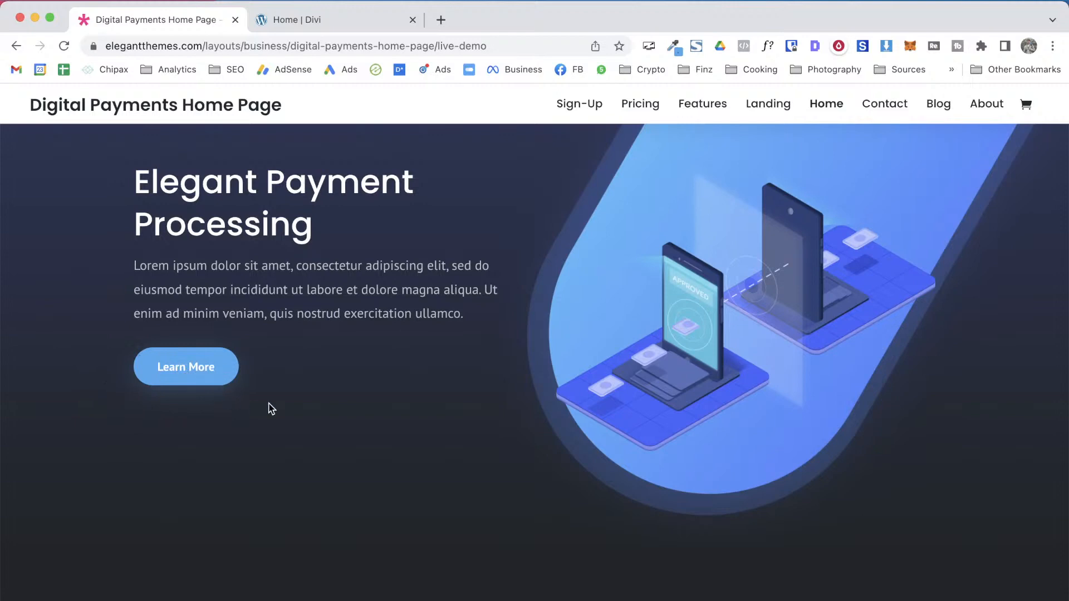
# Return to the Divi Home page and give the hero button linked top and bottom padding of 10px
pyautogui.hotkey('ctrl', 'Tab')
pyautogui.scroll(10, 680, 245)
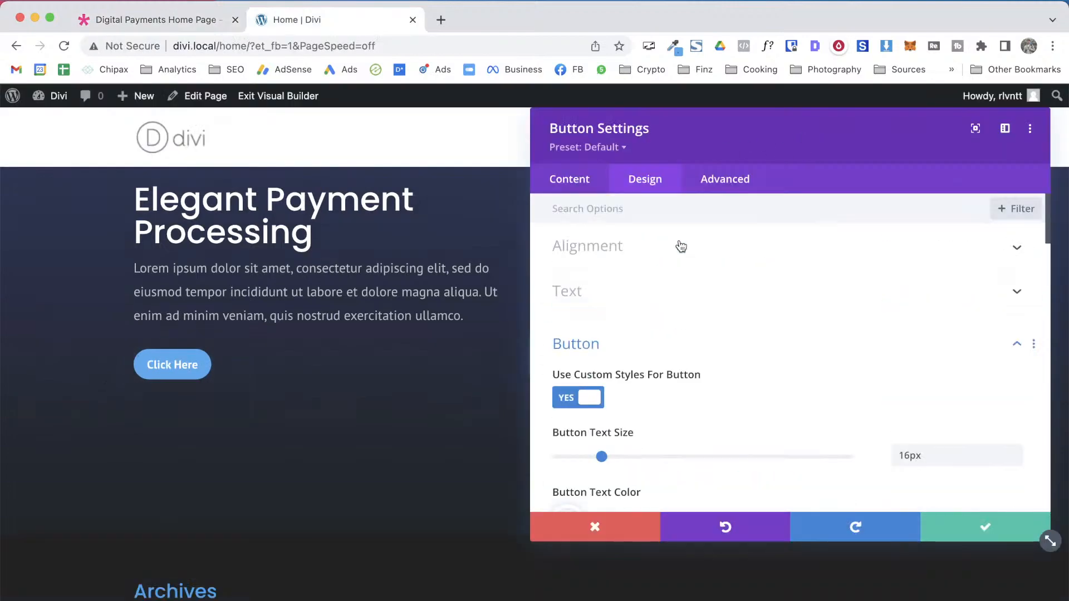
pyautogui.click(580, 346)
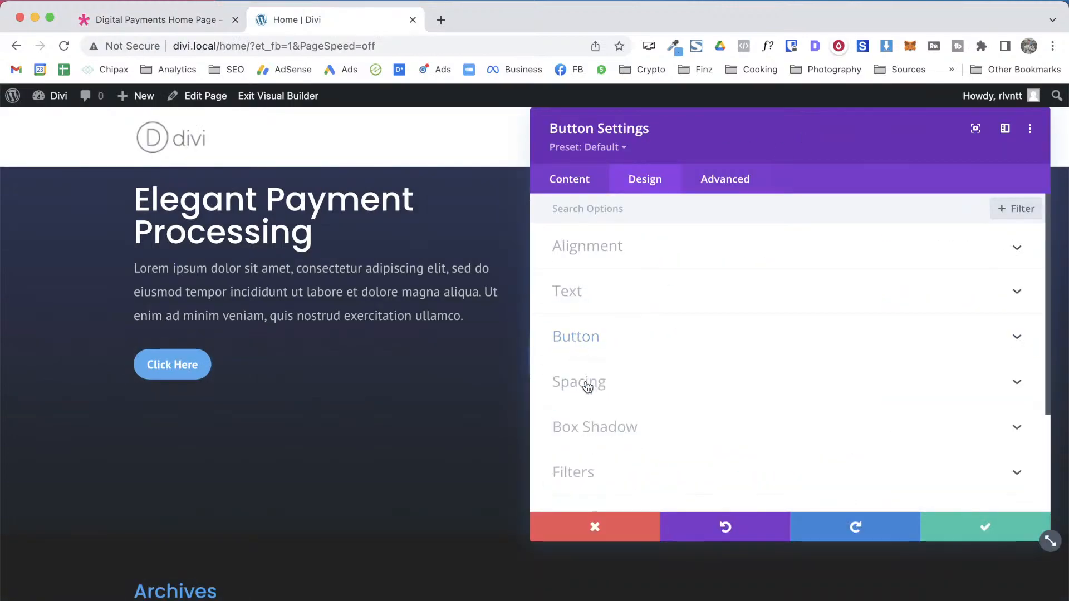
pyautogui.click(587, 384)
pyautogui.click(592, 339)
pyautogui.write('10px')
pyautogui.click(663, 345)
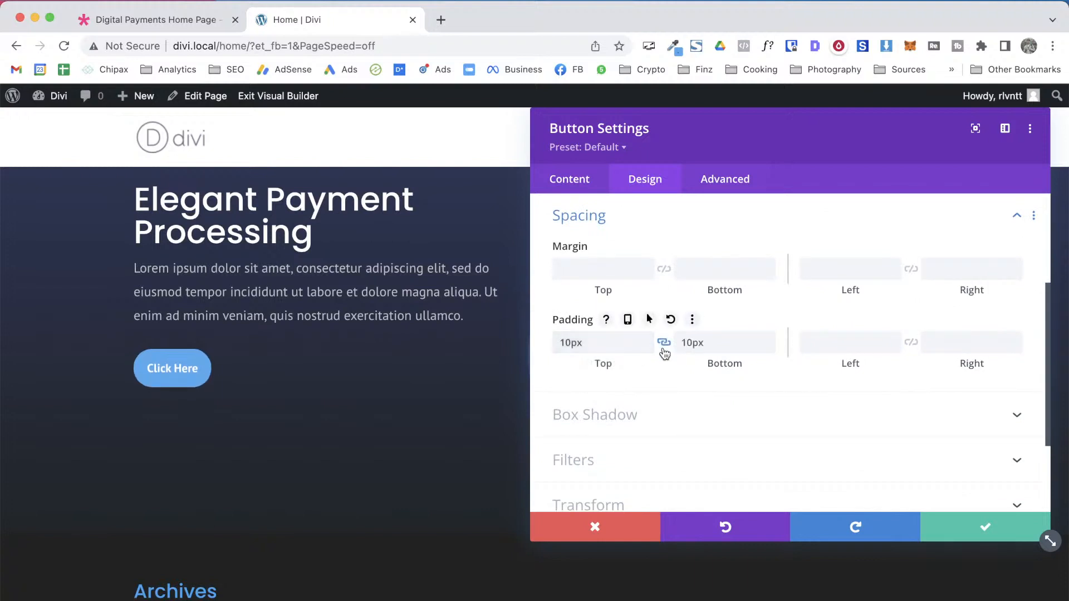
# Link the button's left and right padding and set both to 30px
pyautogui.write('20px')
pyautogui.click(912, 344)
pyautogui.doubleClick(818, 342)
pyautogui.write('30px')
# Inspect the demo page's Learn More button in the developer tools and examine its padding values
pyautogui.hotkey('ctrl', 'Tab')
pyautogui.hotkey('ctrl', 'Tab')
pyautogui.hotkey('ctrl', 'Tab')
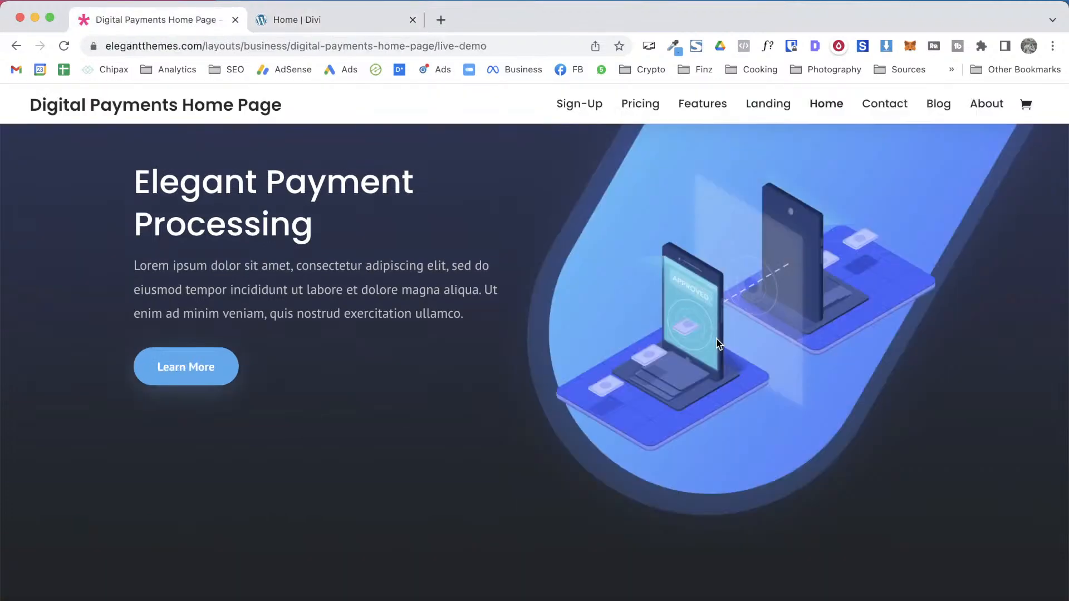
pyautogui.press('super+shift+c')
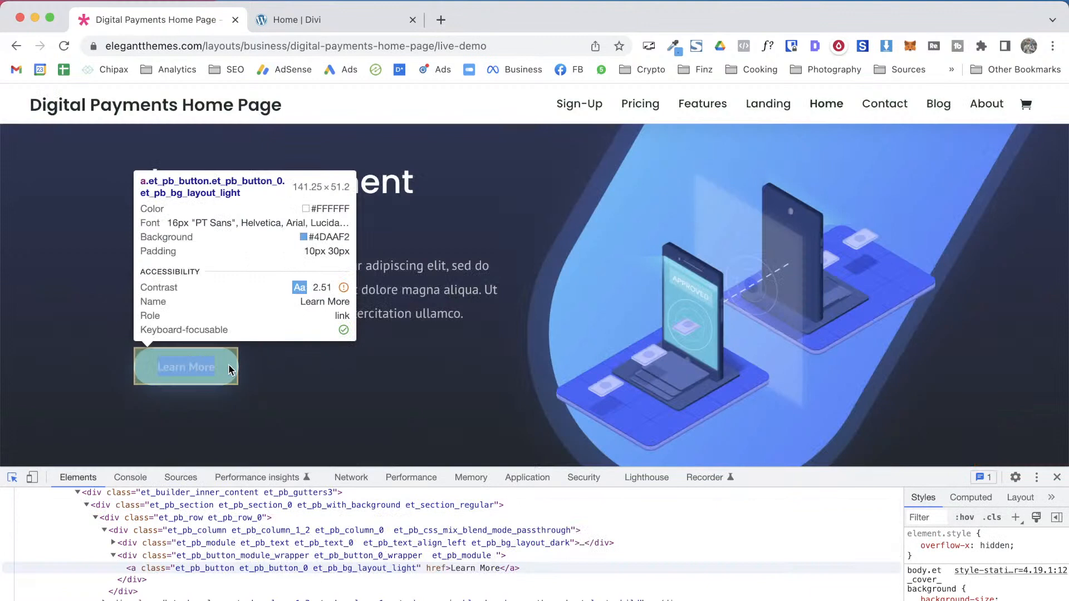
pyautogui.click(228, 365)
pyautogui.moveTo(903, 480); pyautogui.dragTo(903, 364)
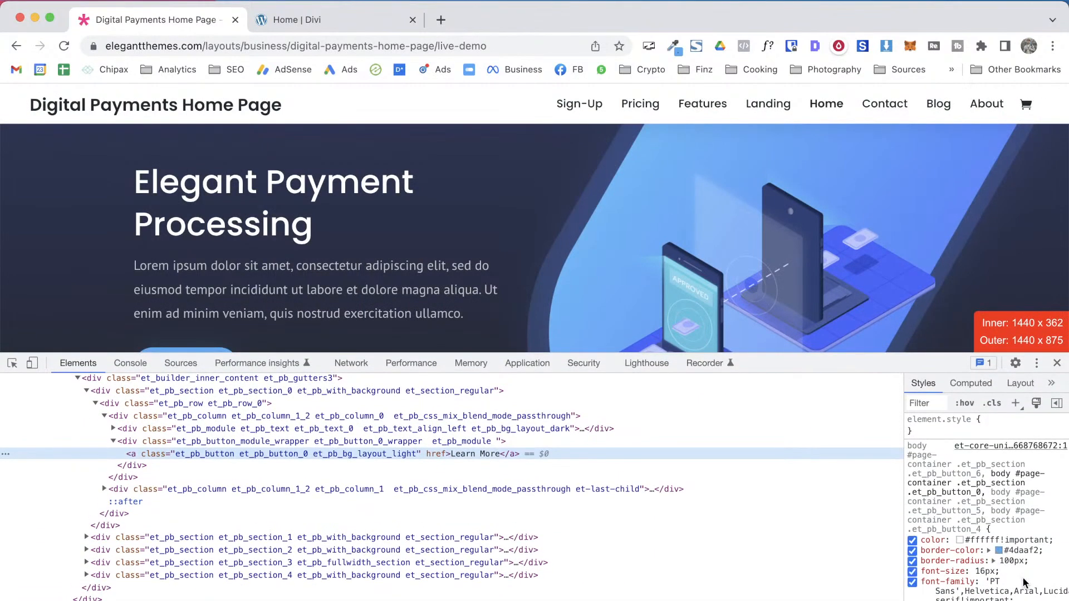
pyautogui.scroll(-5, 985, 506)
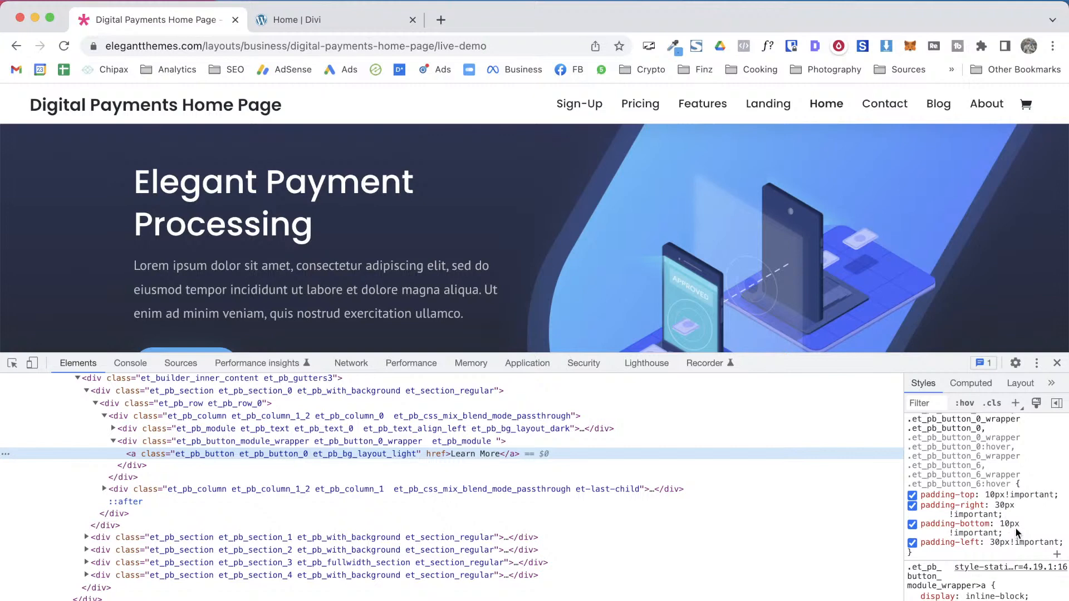
# Save the button settings on the Home page and close the developer tools on the demo page
pyautogui.hotkey('ctrl', 'Tab')
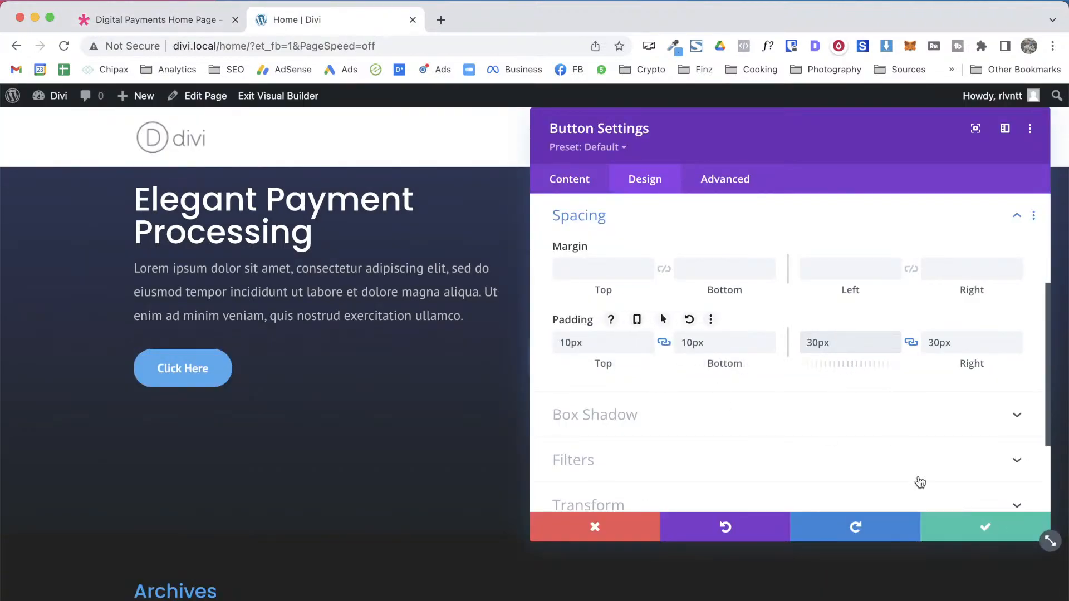
pyautogui.click(947, 526)
pyautogui.hotkey('ctrl', 'Tab')
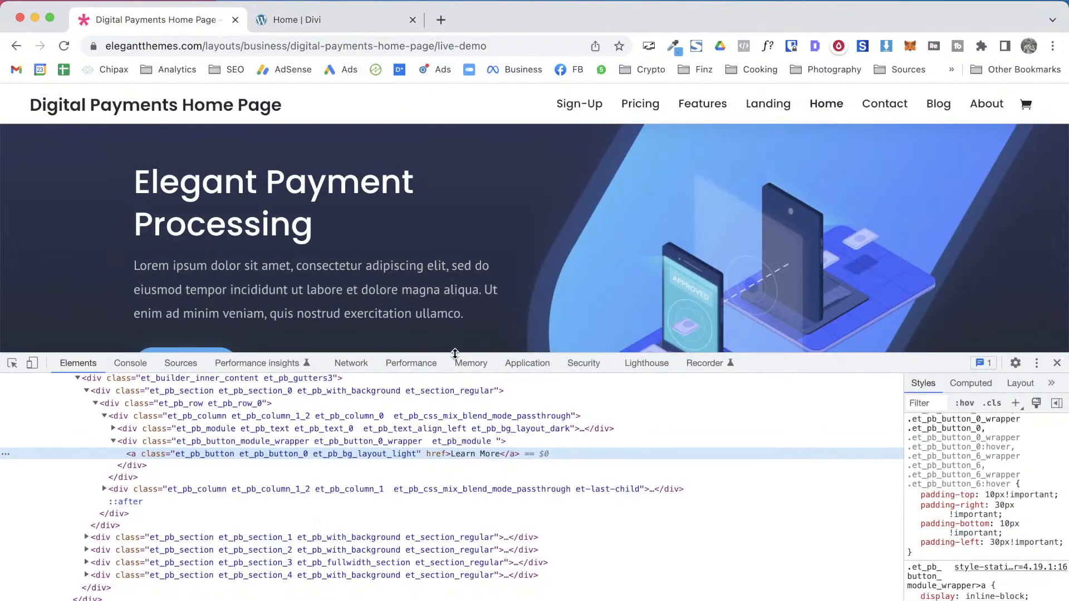
pyautogui.click(1057, 362)
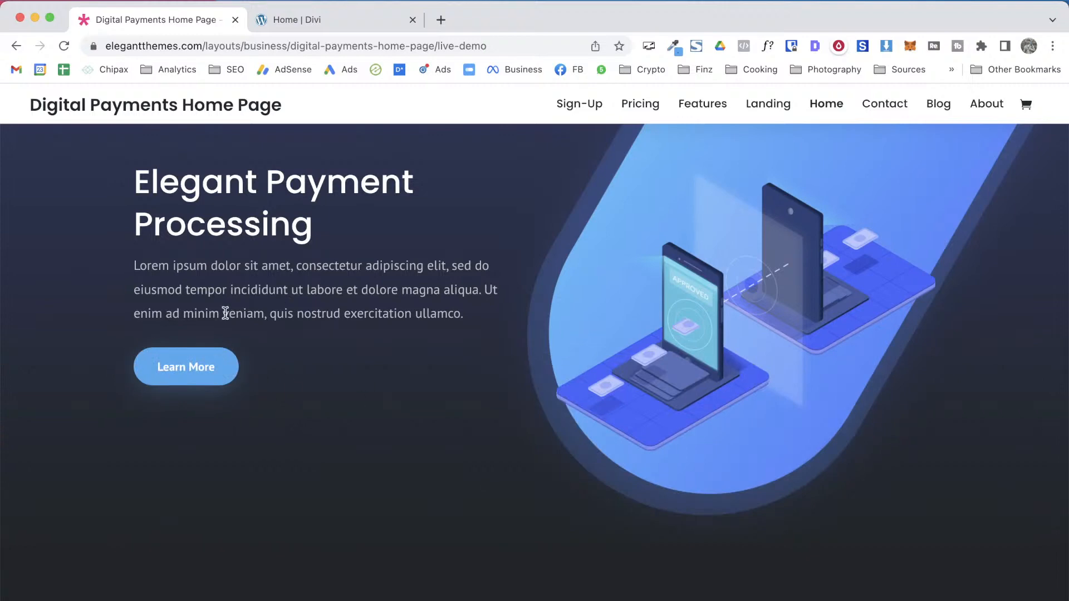
# Examine the shadow around the demo's Learn More button up close, then return to the Home page
pyautogui.scroll(5, 200, 362)
pyautogui.scroll(2, 200, 353)
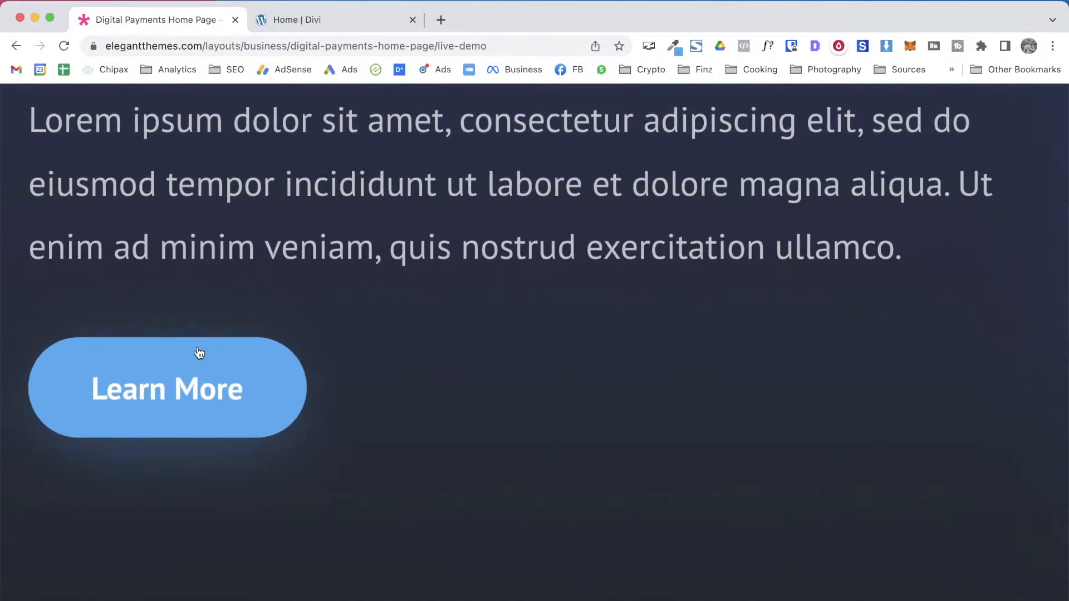
pyautogui.scroll(-7, 200, 354)
pyautogui.hotkey('ctrl', 'Tab')
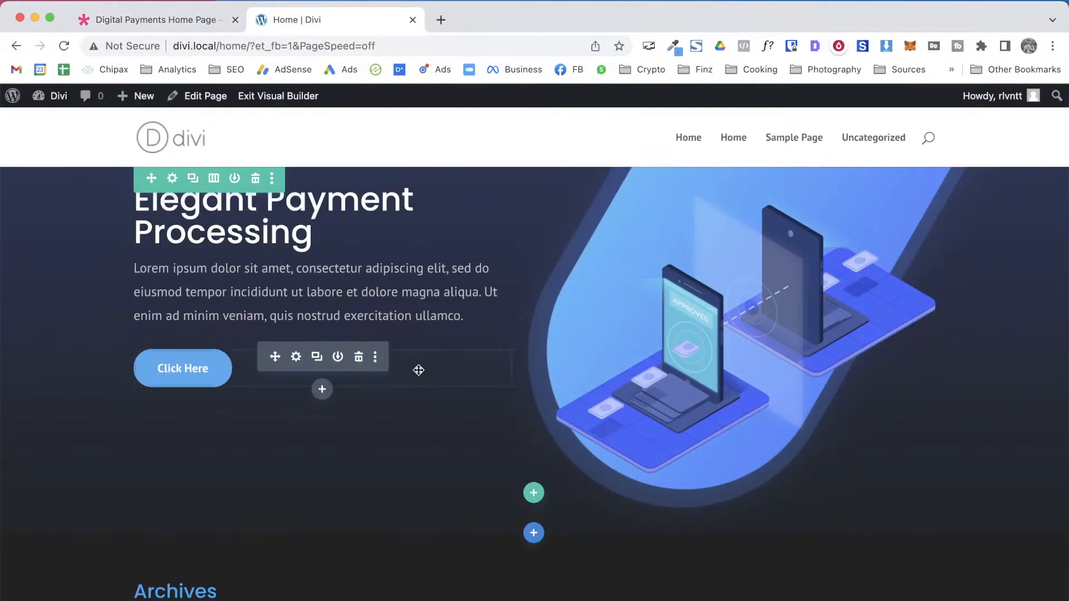
# Apply the soft all-around box shadow preset to the hero section's button
pyautogui.click(295, 357)
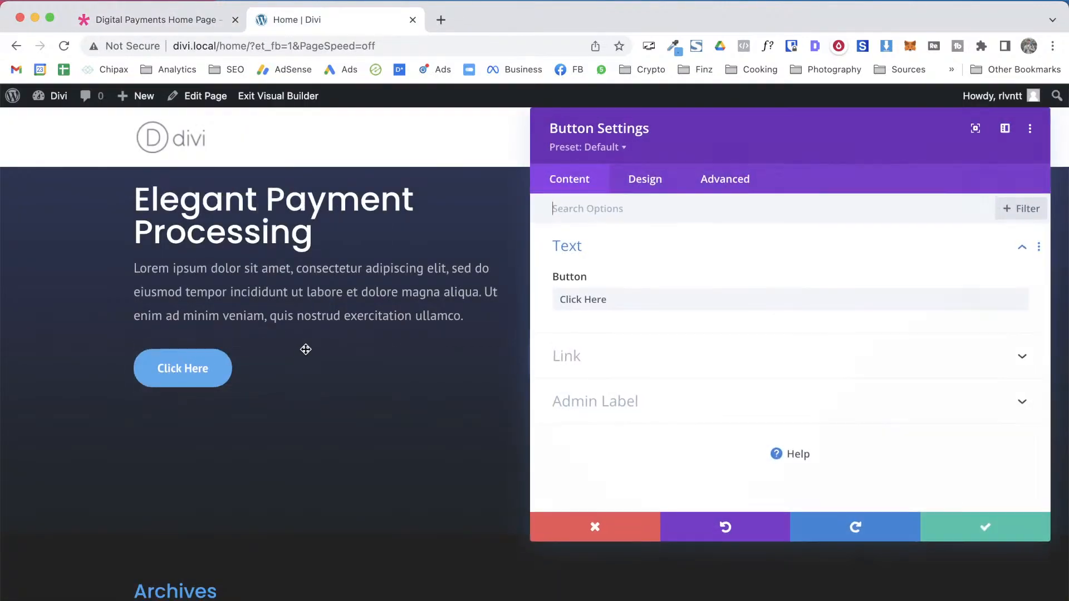
pyautogui.click(649, 179)
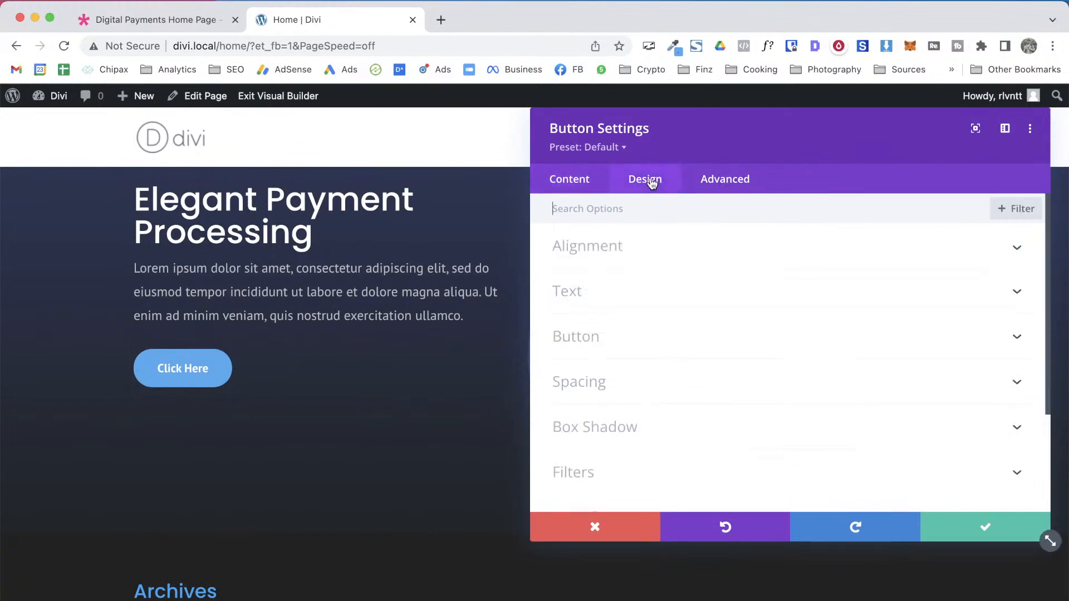
pyautogui.click(675, 381)
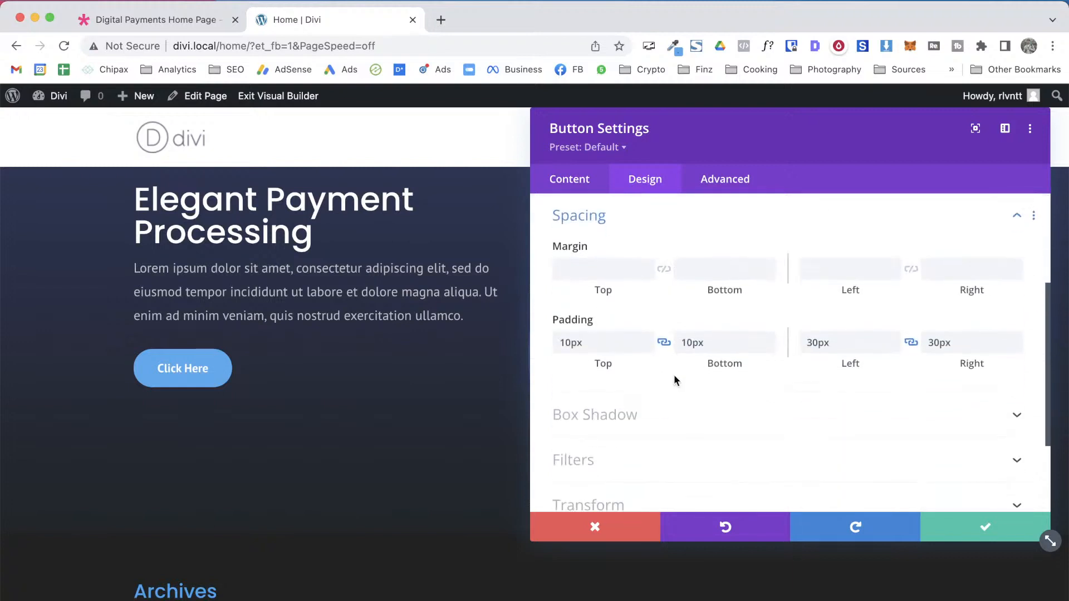
pyautogui.click(640, 426)
pyautogui.click(728, 284)
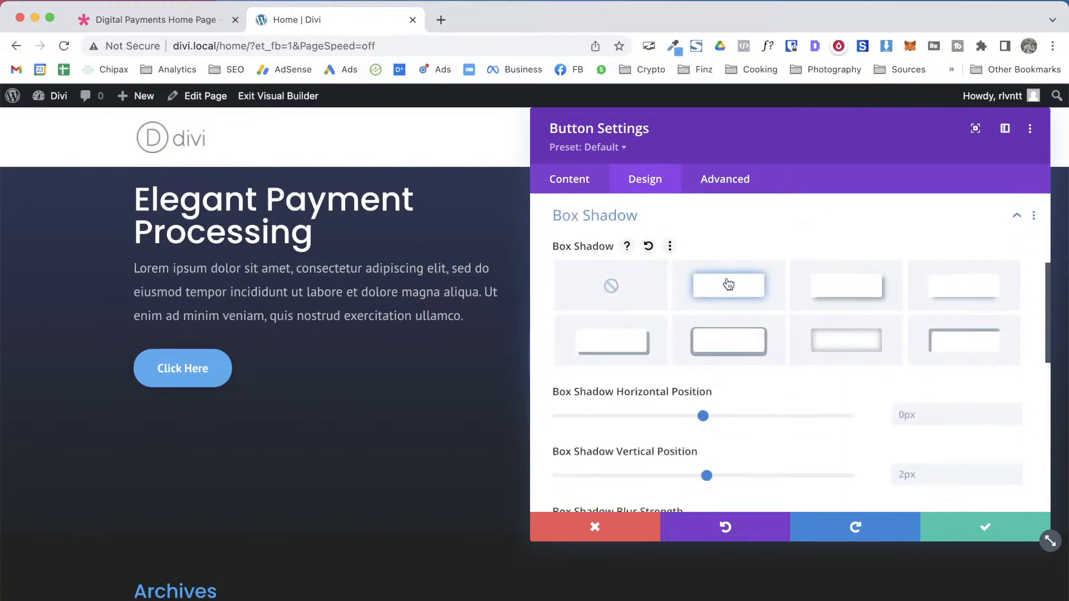
# Set the button's shadow color to white at 0.2 opacity, rgba(255,255,255,0.2), and save the button settings
pyautogui.scroll(-4, 863, 402)
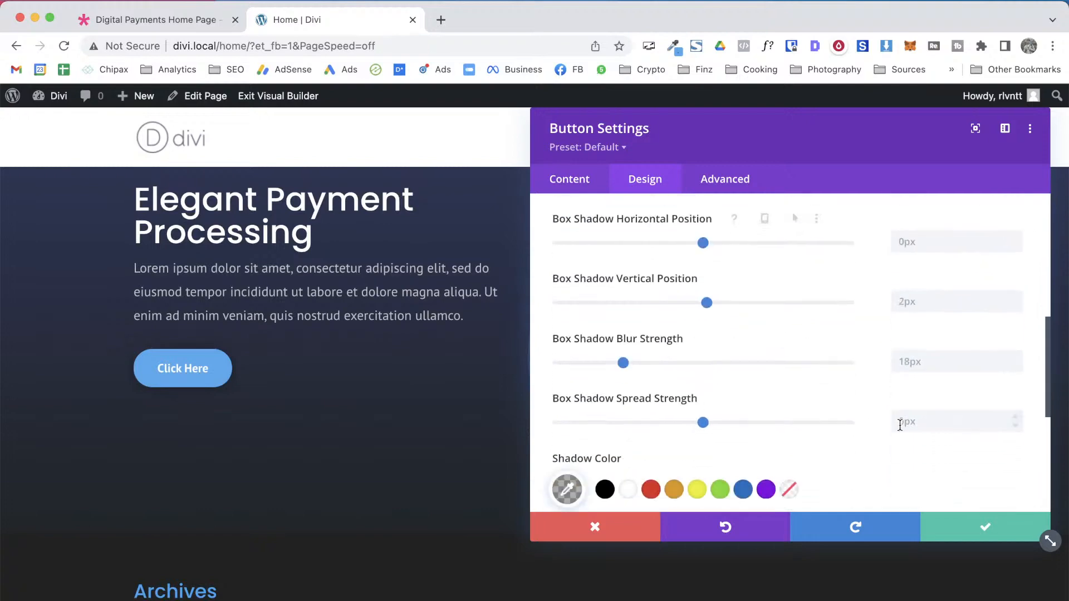
pyautogui.click(628, 493)
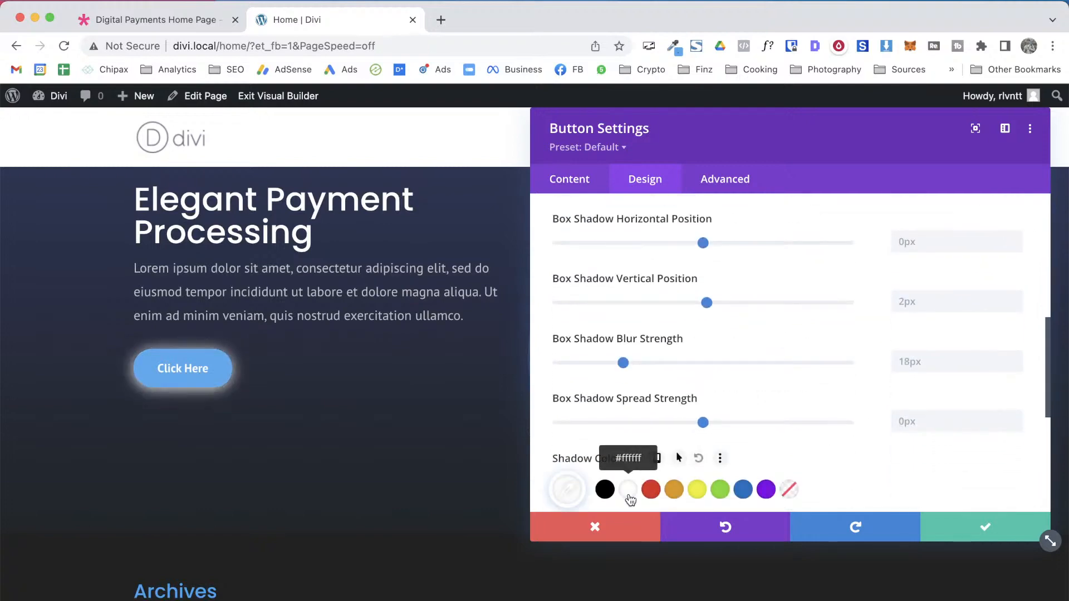
pyautogui.click(566, 489)
pyautogui.scroll(-2, 843, 416)
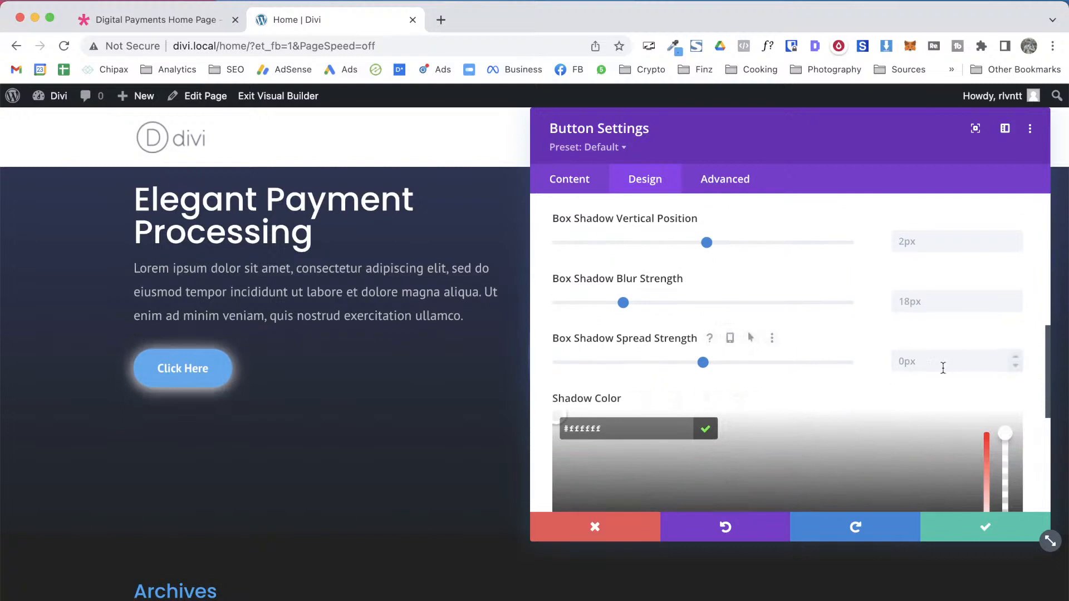
pyautogui.scroll(-2, 1031, 444)
pyautogui.moveTo(1007, 367); pyautogui.dragTo(1005, 447)
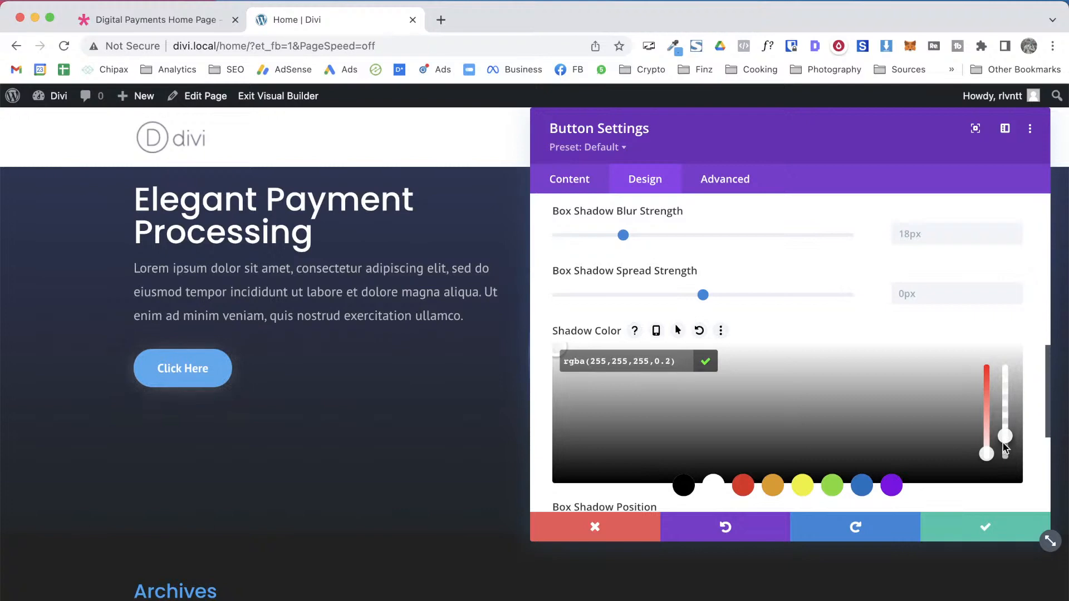
pyautogui.click(1005, 525)
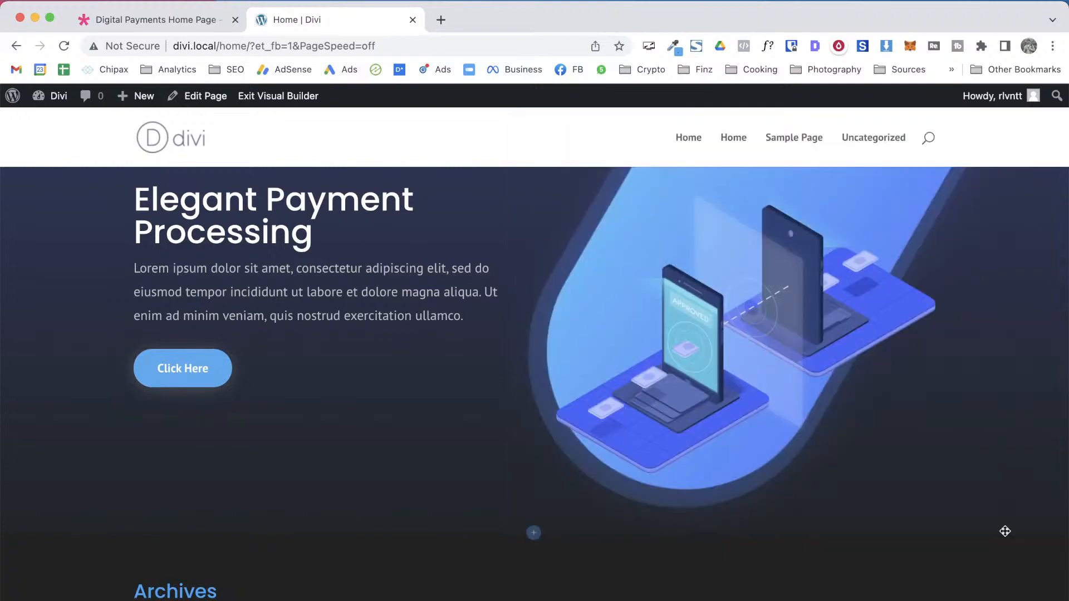
# Compare the button's shadow with the Learn More button on the demo page and return to the Home page
pyautogui.hotkey('ctrl', 'shift', 'Tab')
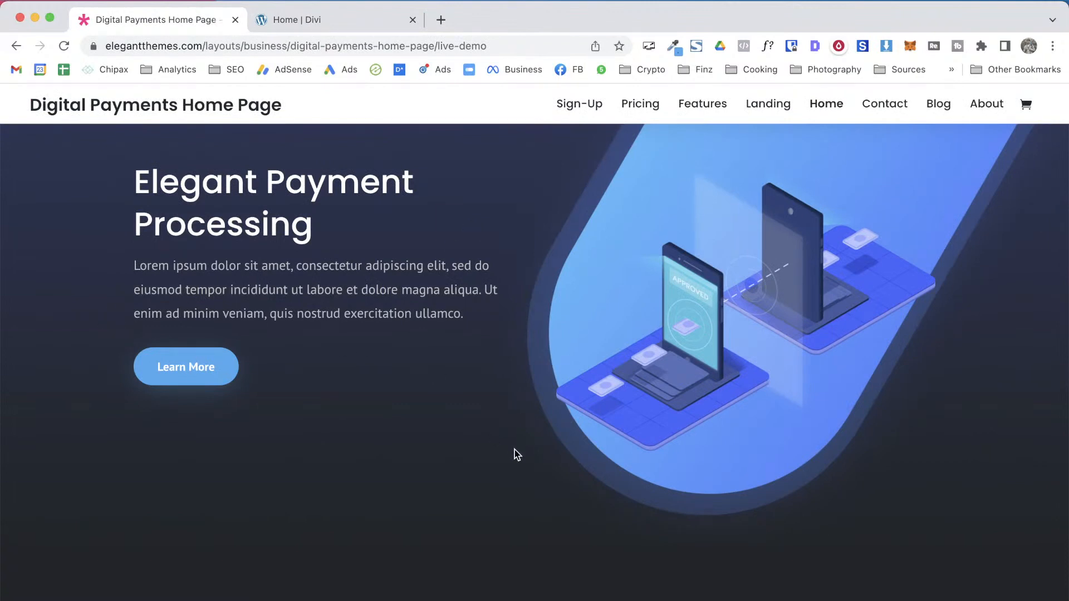
pyautogui.scroll(-3, 523, 469)
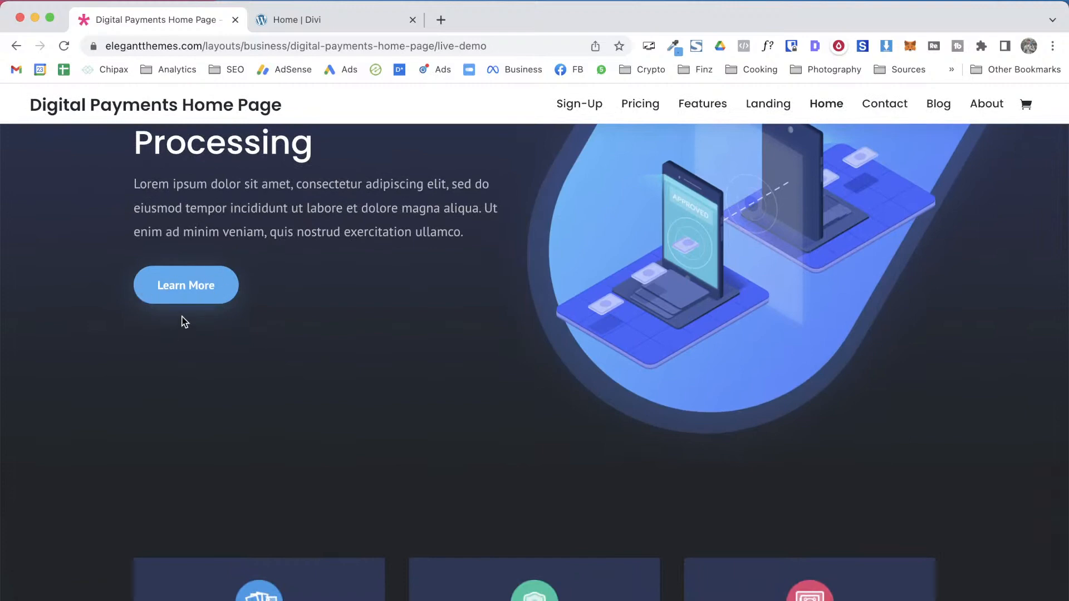
pyautogui.hotkey('ctrl', 'Tab')
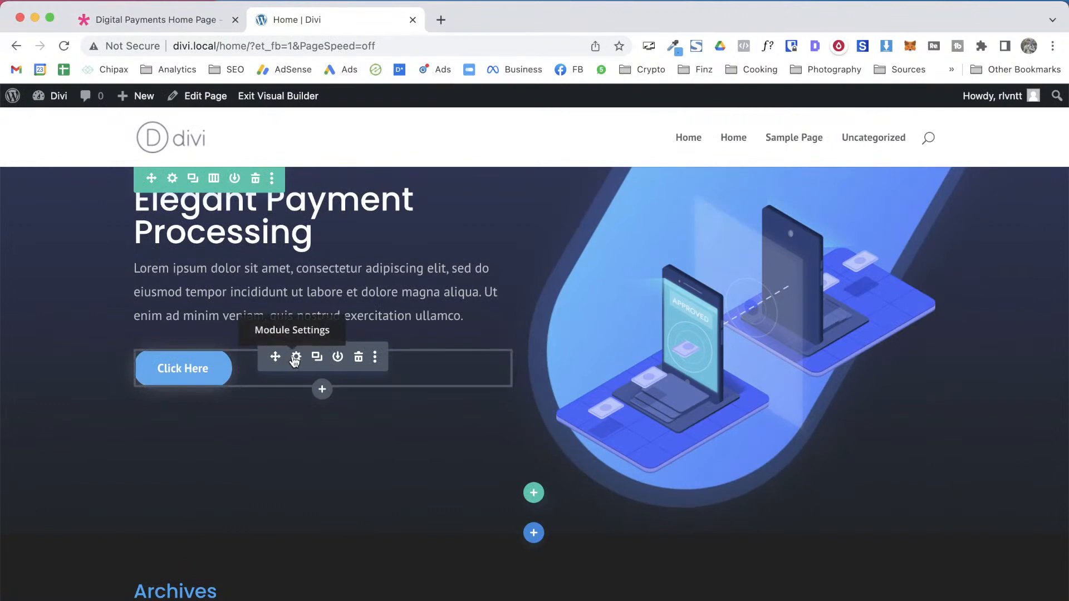
# Open the hero button's design settings and switch its background options to the hover state
pyautogui.click(295, 359)
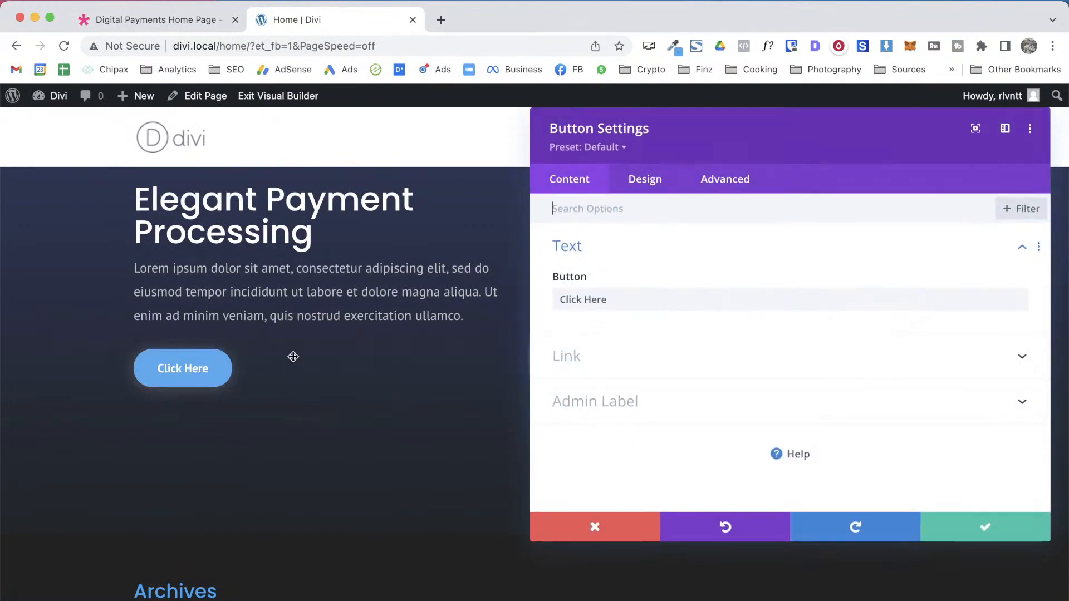
pyautogui.click(648, 187)
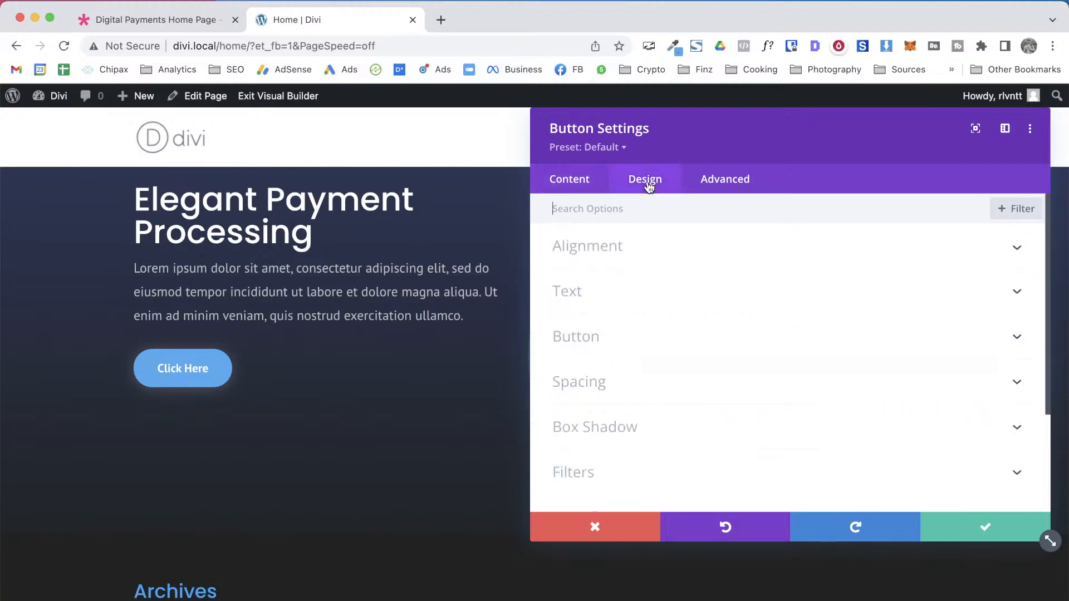
pyautogui.click(619, 339)
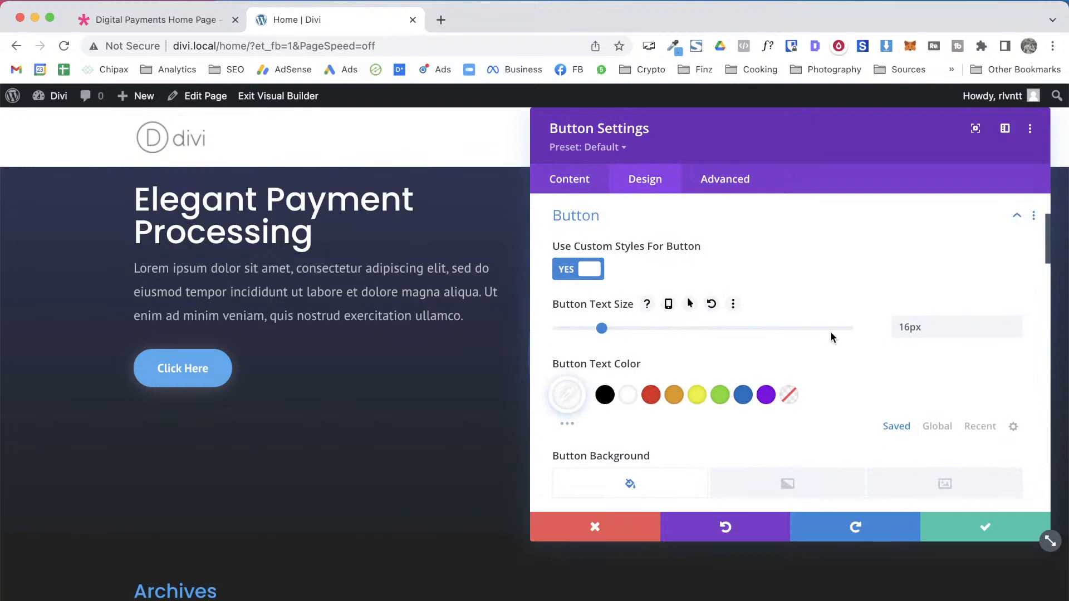
pyautogui.scroll(-3, 830, 336)
pyautogui.scroll(-2, 830, 336)
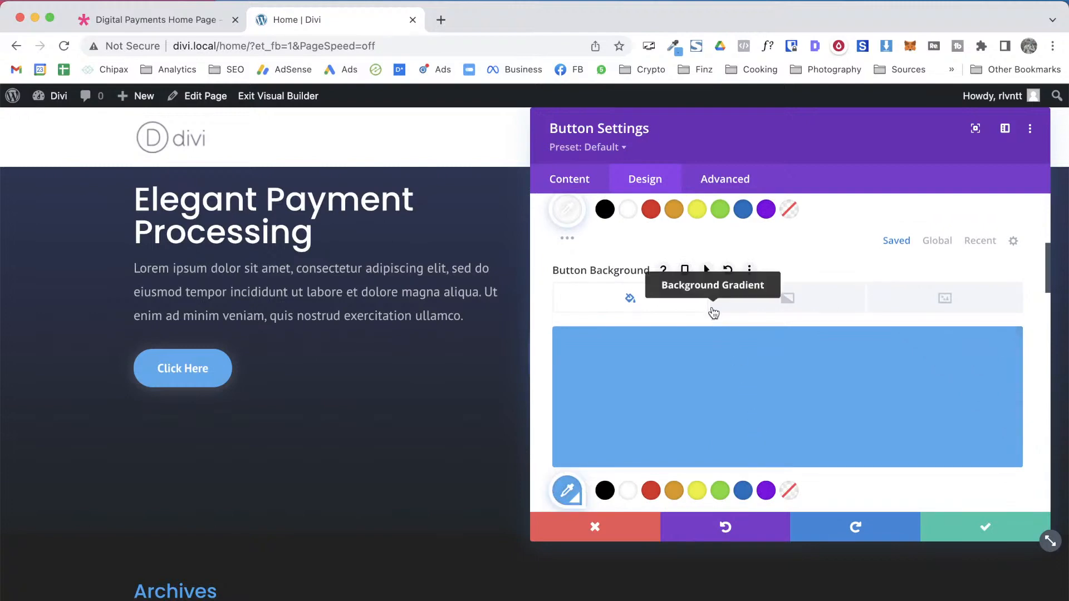
pyautogui.moveTo(792, 357)
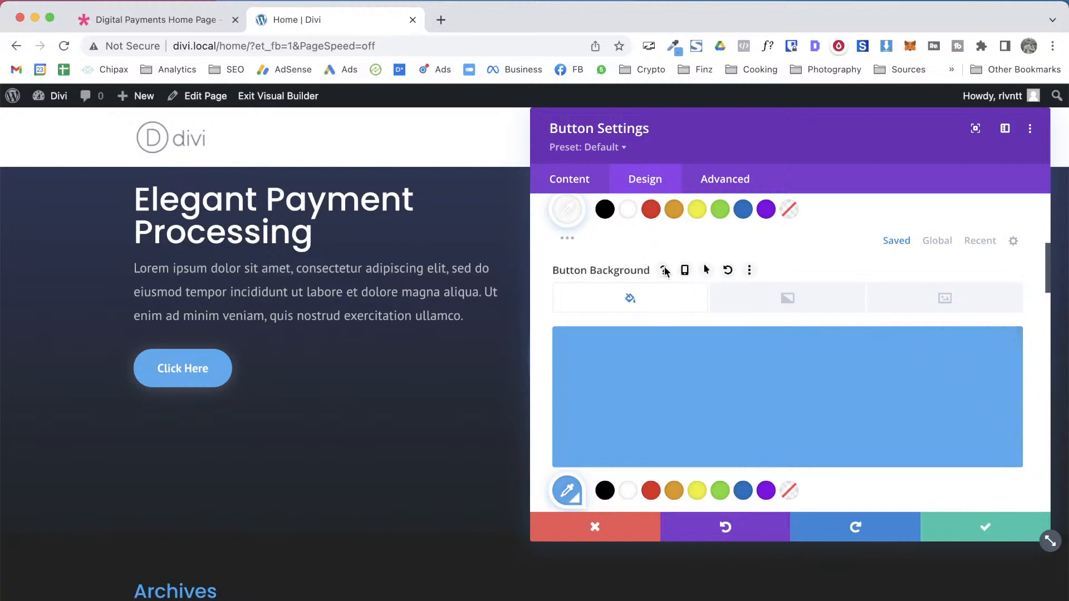
pyautogui.click(706, 272)
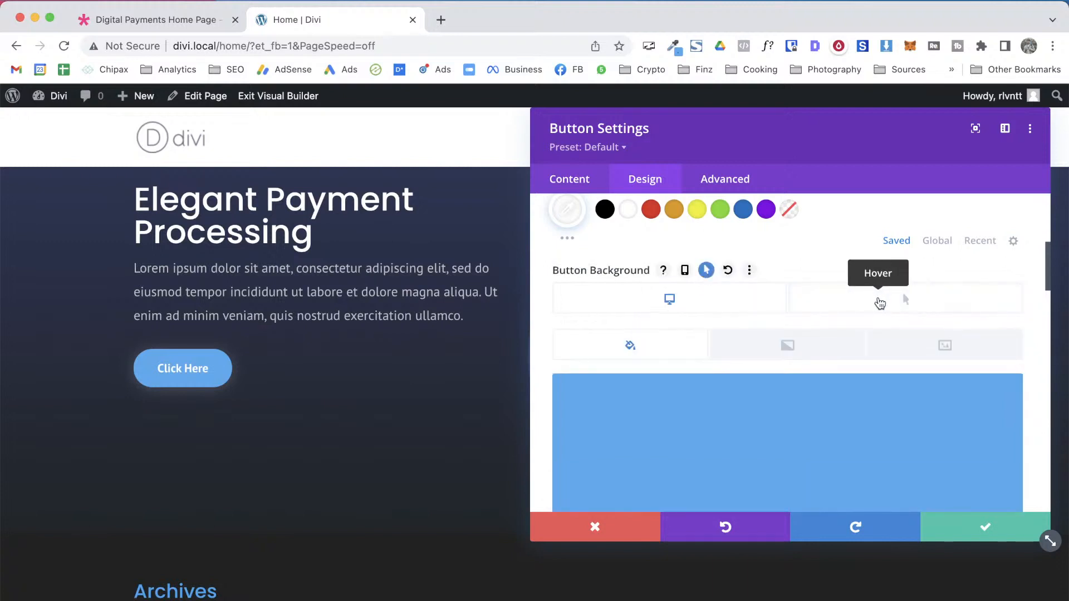
pyautogui.click(880, 303)
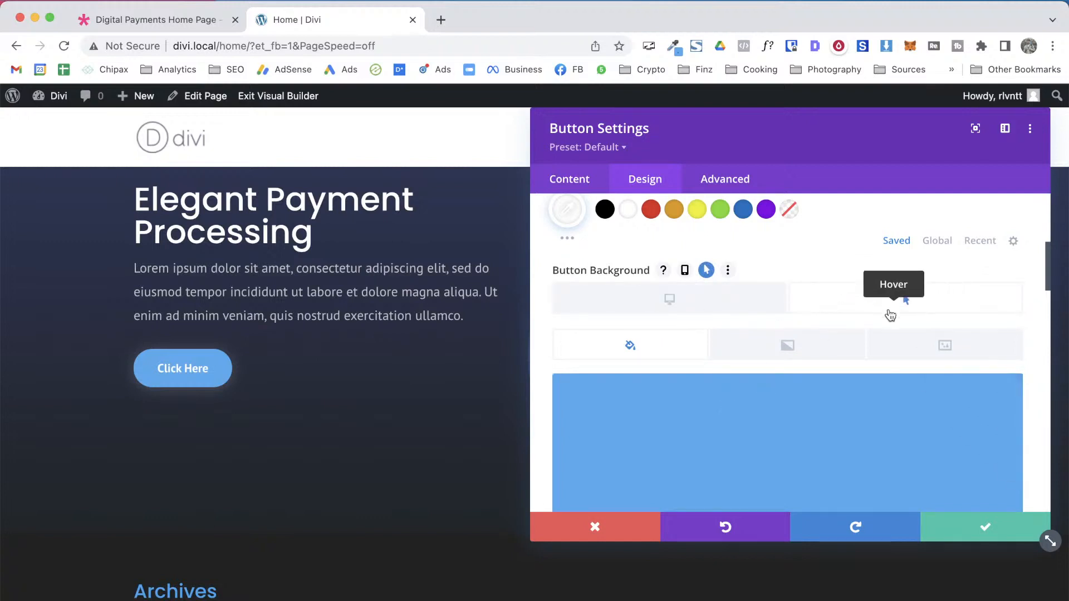
# Set the button's hover background to the darker blue #3a6eb7 and save the button settings
pyautogui.scroll(-3, 883, 315)
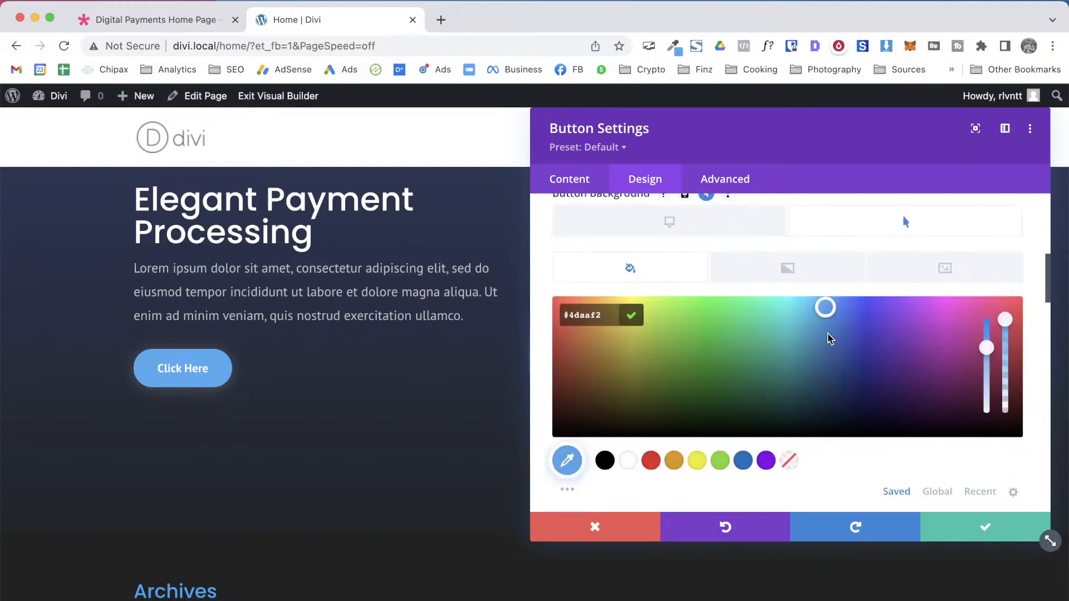
pyautogui.moveTo(826, 319); pyautogui.dragTo(837, 344)
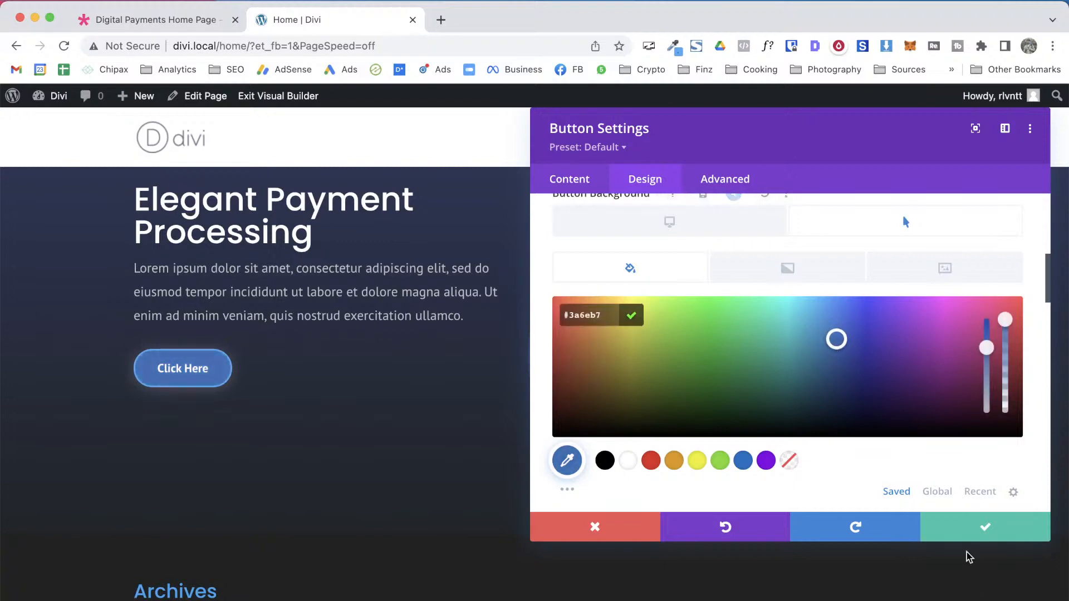
pyautogui.click(983, 526)
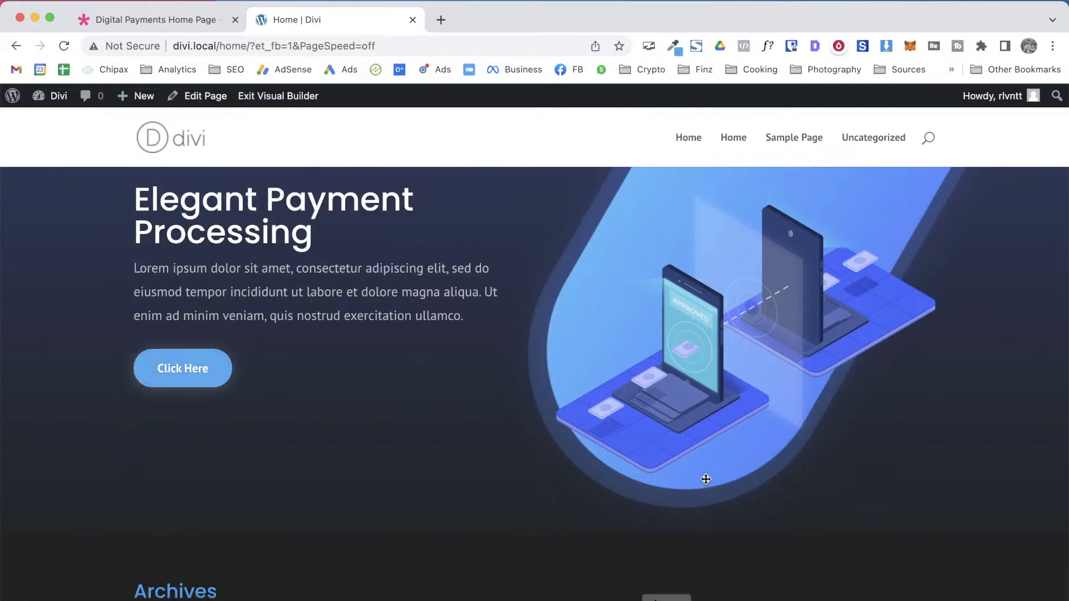
pyautogui.scroll(1, 275, 330)
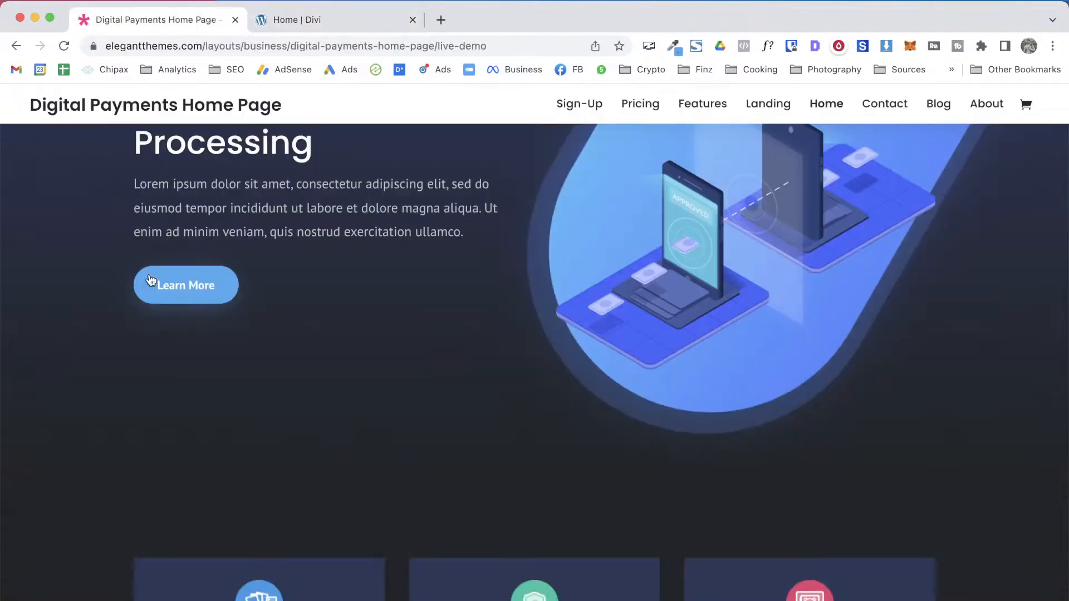
# Compare the hero's vertical spacing on the demo page with the Home page being edited
pyautogui.scroll(3, 792, 372)
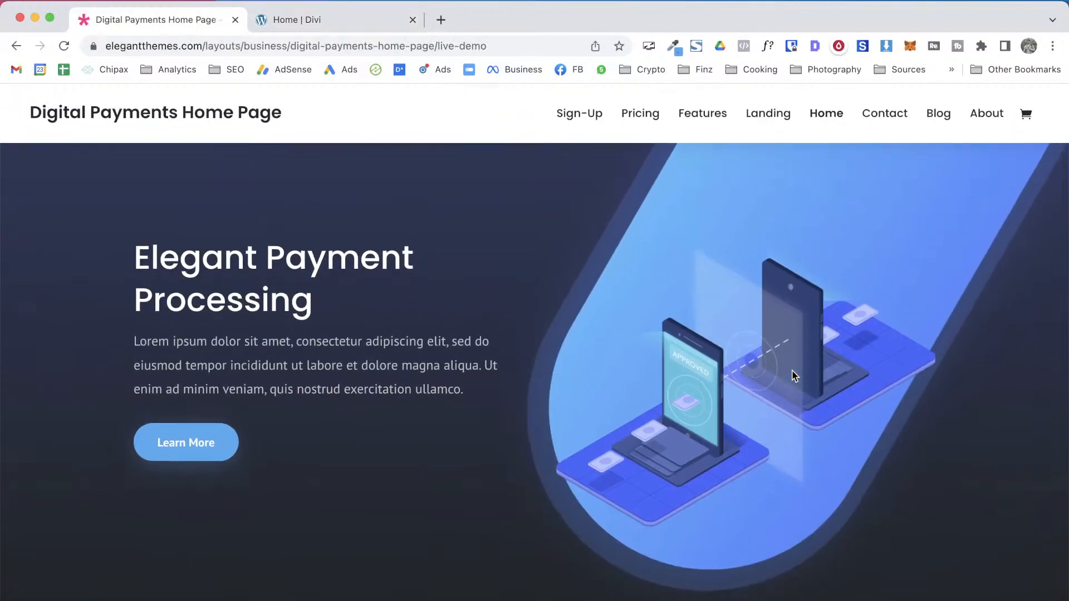
pyautogui.hotkey('ctrl', 'Tab')
pyautogui.hotkey('ctrl', 'Tab')
pyautogui.hotkey('ctrl', 'Tab')
pyautogui.hotkey('ctrl', 'Tab')
pyautogui.hotkey('ctrl', 'Tab')
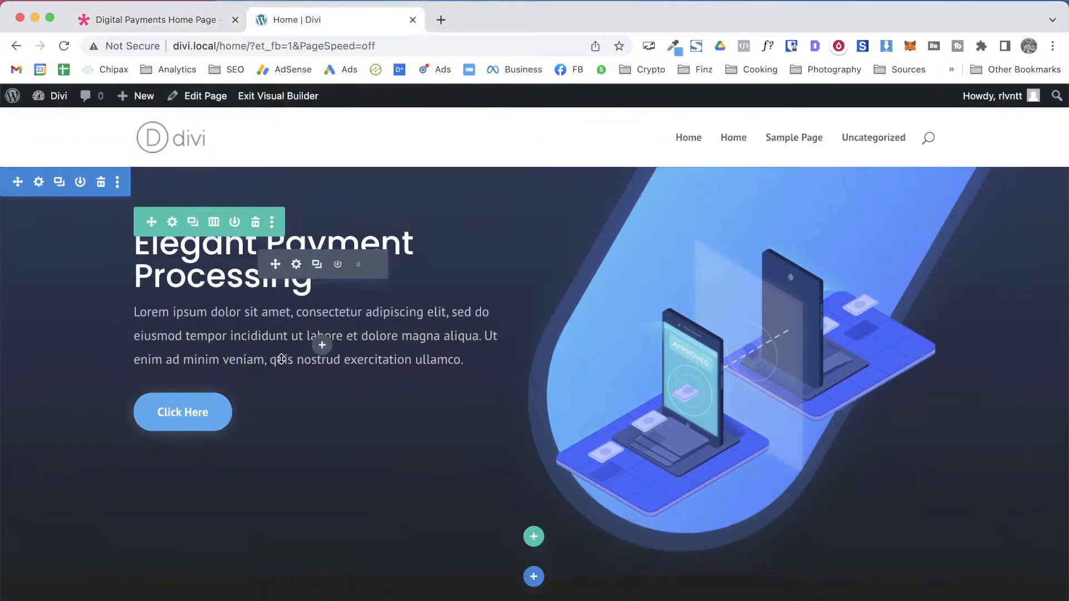
# Set the hero section's top padding to 80px and save the section settings
pyautogui.click(39, 186)
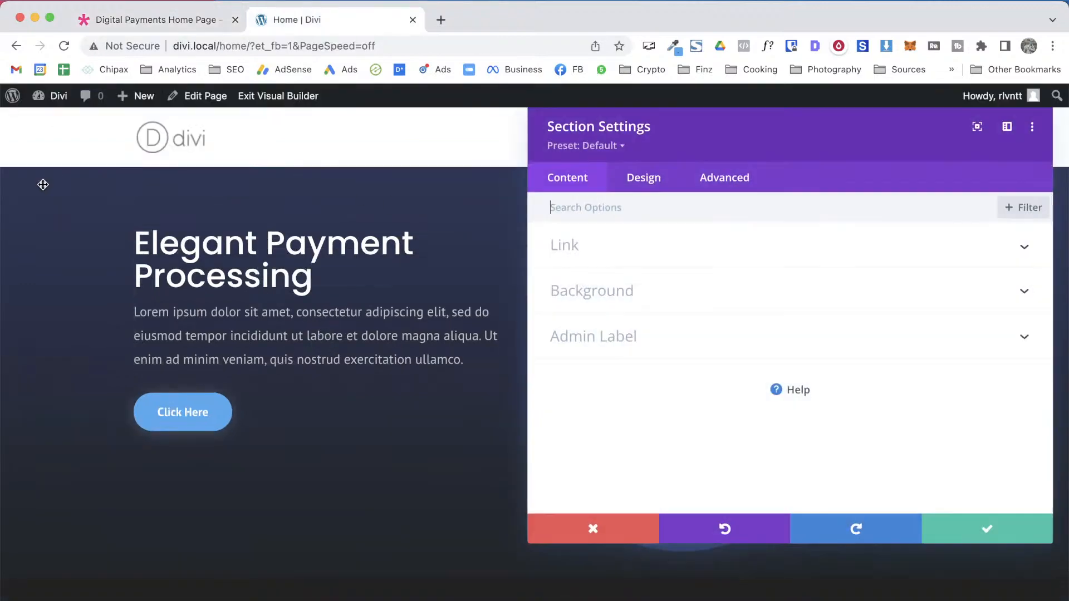
pyautogui.click(641, 177)
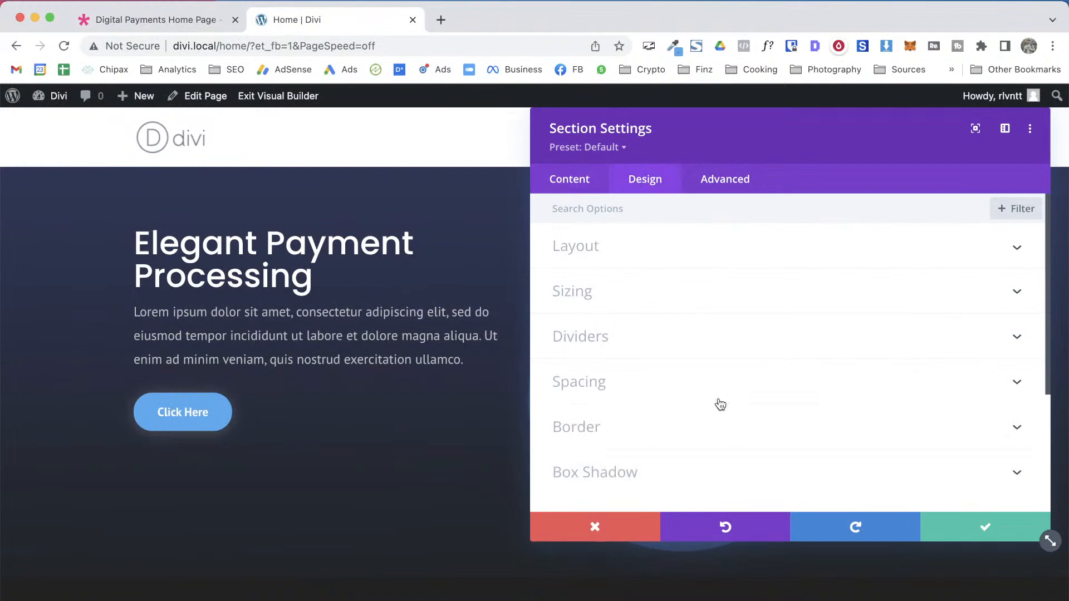
pyautogui.click(652, 398)
pyautogui.click(596, 338)
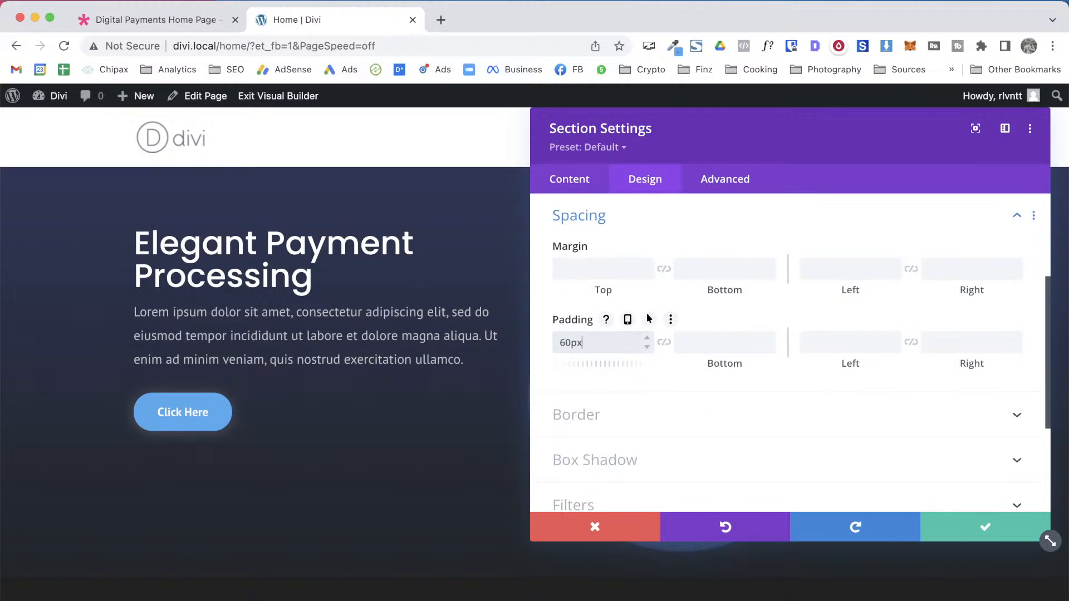
pyautogui.hotkey('shift', 'Up')
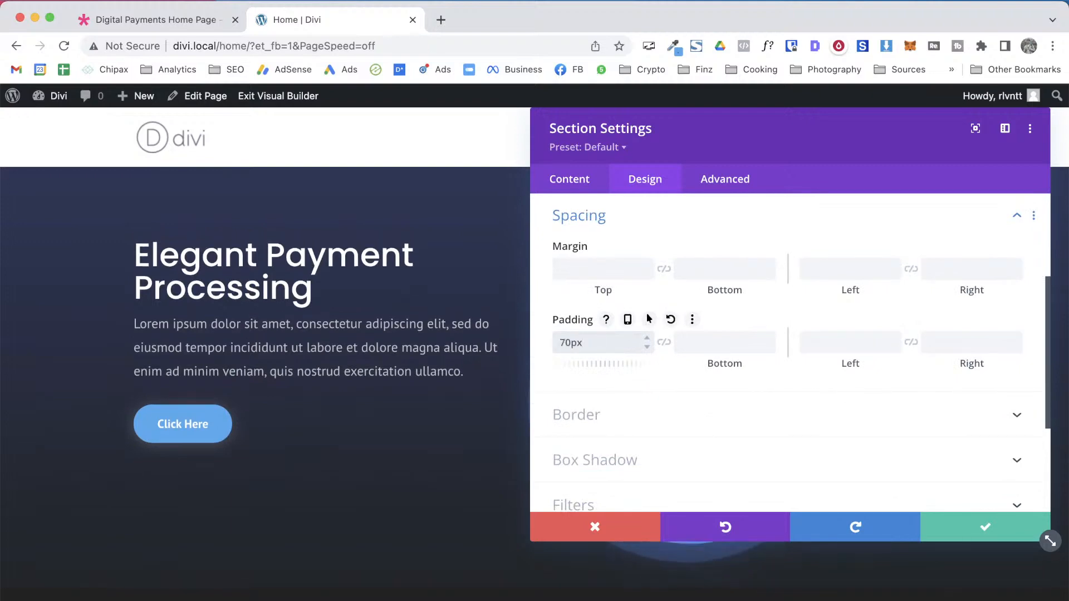
pyautogui.hotkey('shift', 'Up')
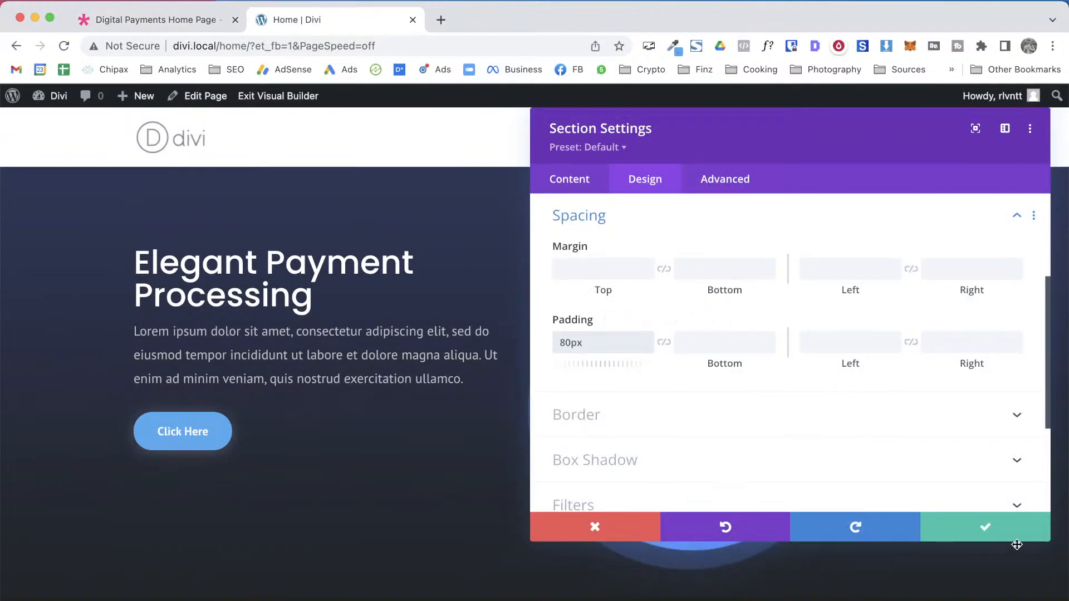
pyautogui.click(994, 505)
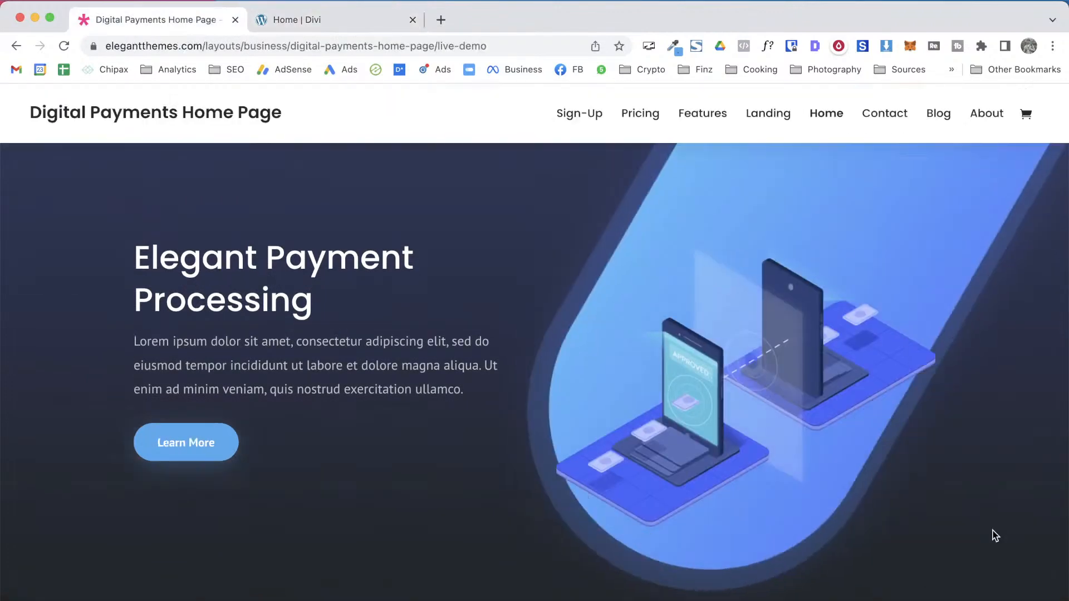
# Inspect the demo heading's font details, set the hero H1 heading's line height to 57px, and save the text settings
pyautogui.click(768, 46)
pyautogui.click(295, 270)
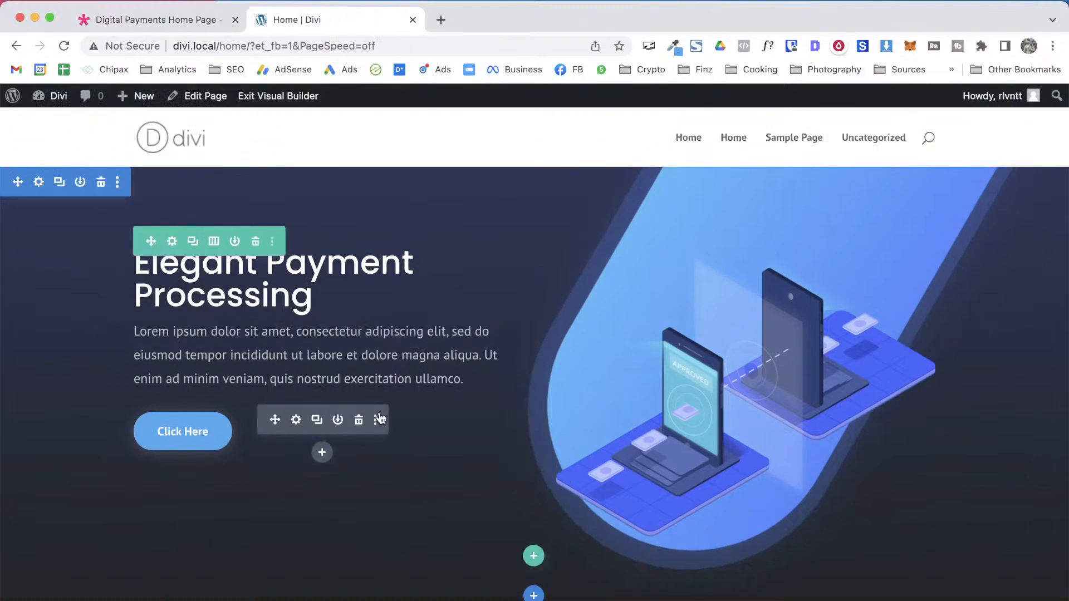
pyautogui.click(296, 281)
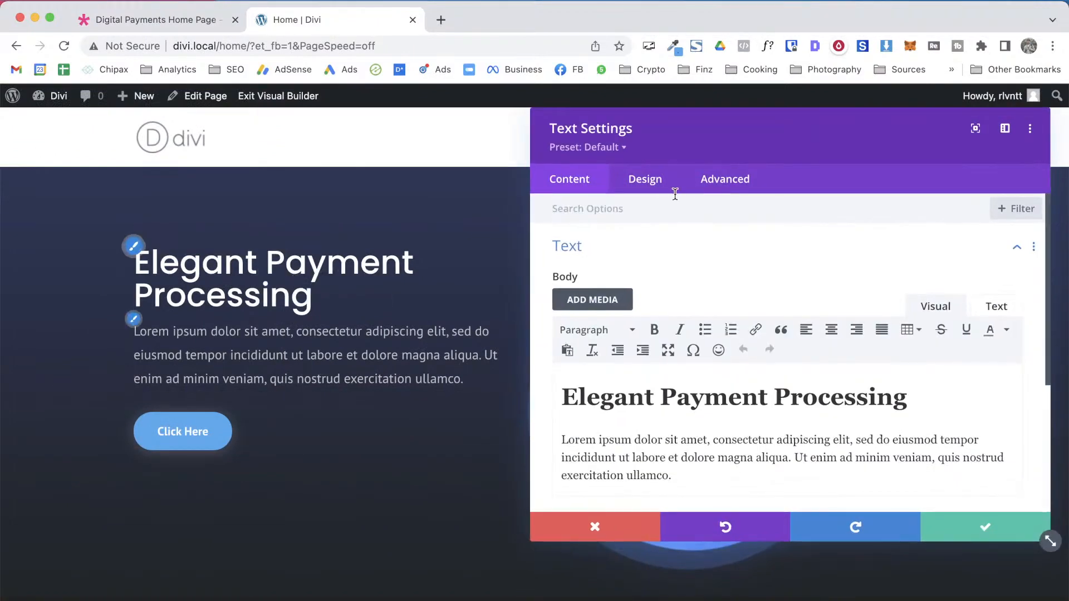
pyautogui.click(646, 179)
pyautogui.click(668, 299)
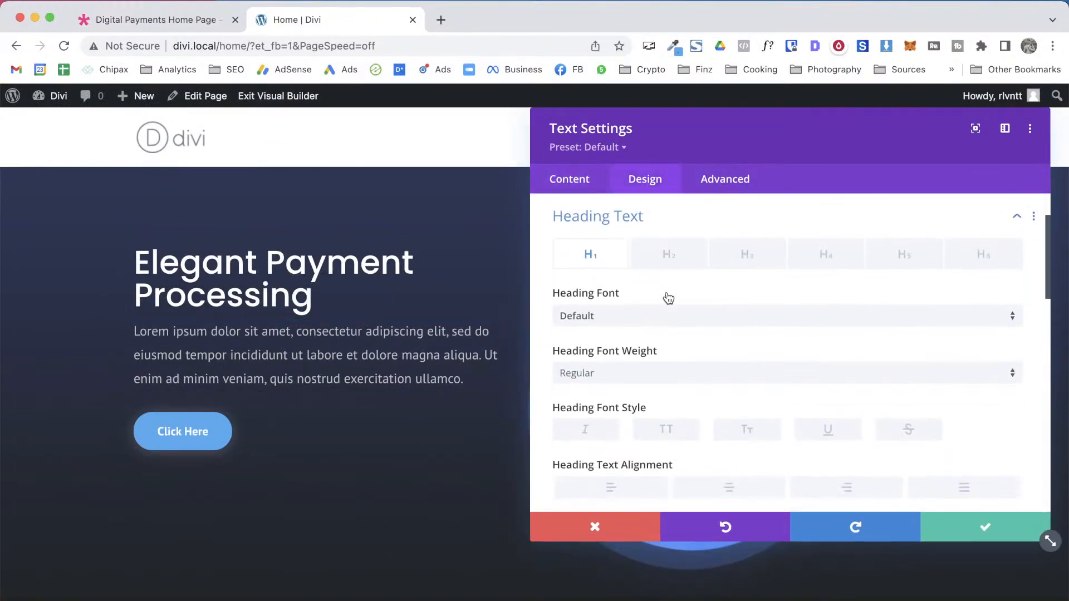
pyautogui.scroll(-3, 937, 483)
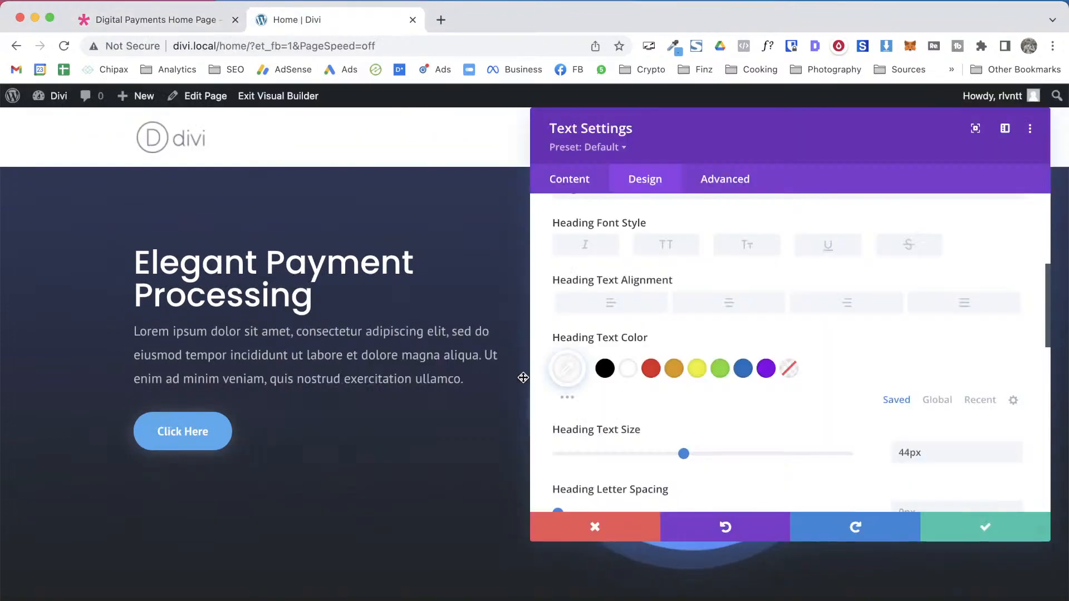
pyautogui.scroll(-3, 950, 400)
pyautogui.click(939, 423)
pyautogui.write('57')
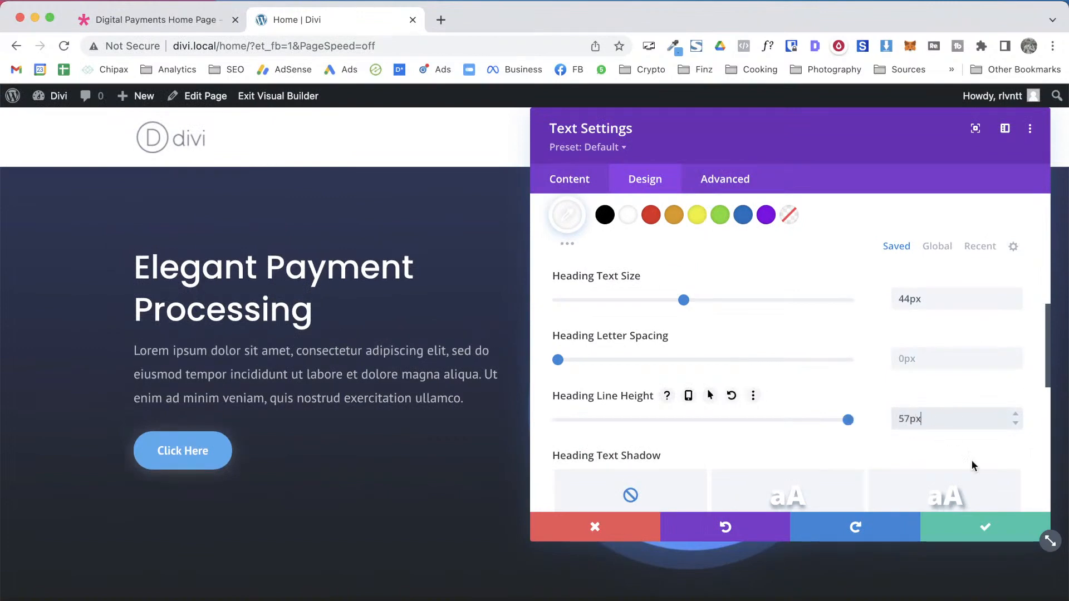
pyautogui.click(1003, 533)
# Compare the hero text on the demo page with the Home page and dismiss the heading's font details
pyautogui.hotkey('ctrl', 'Tab')
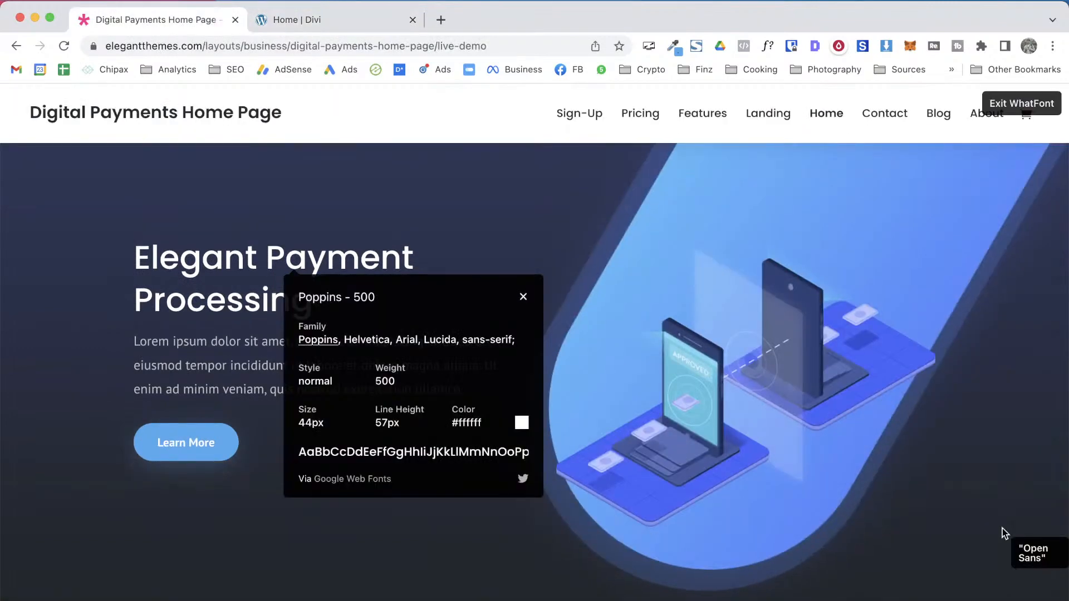
pyautogui.hotkey('ctrl', 'Tab')
pyautogui.hotkey('ctrl', 'Tab')
pyautogui.hotkey('ctrl', 'Tab')
pyautogui.hotkey('ctrl', 'Tab')
pyautogui.hotkey('ctrl', 'Tab')
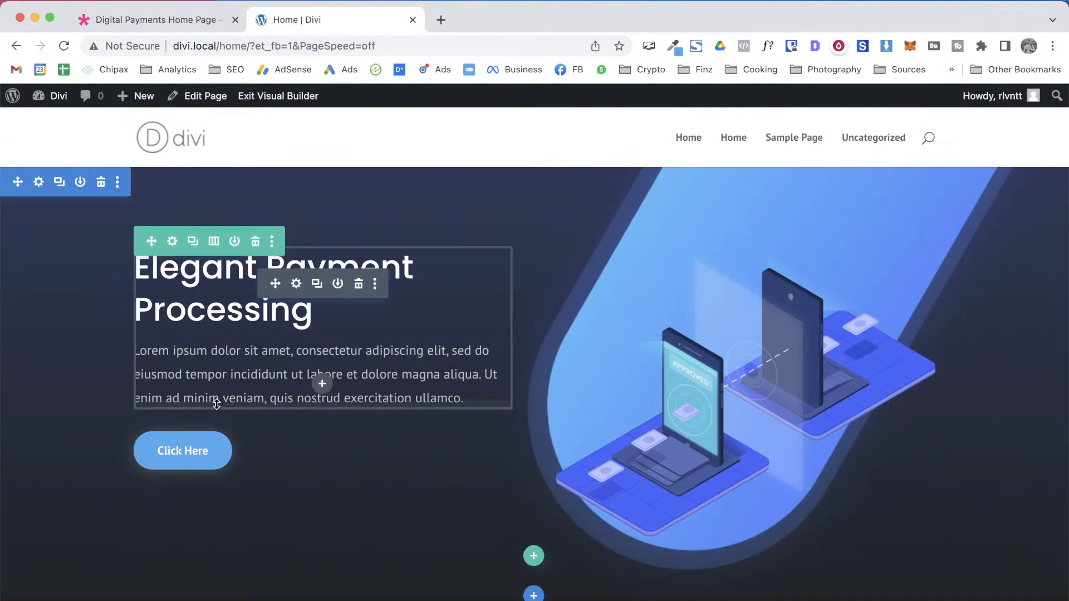
pyautogui.hotkey('ctrl', 'Tab')
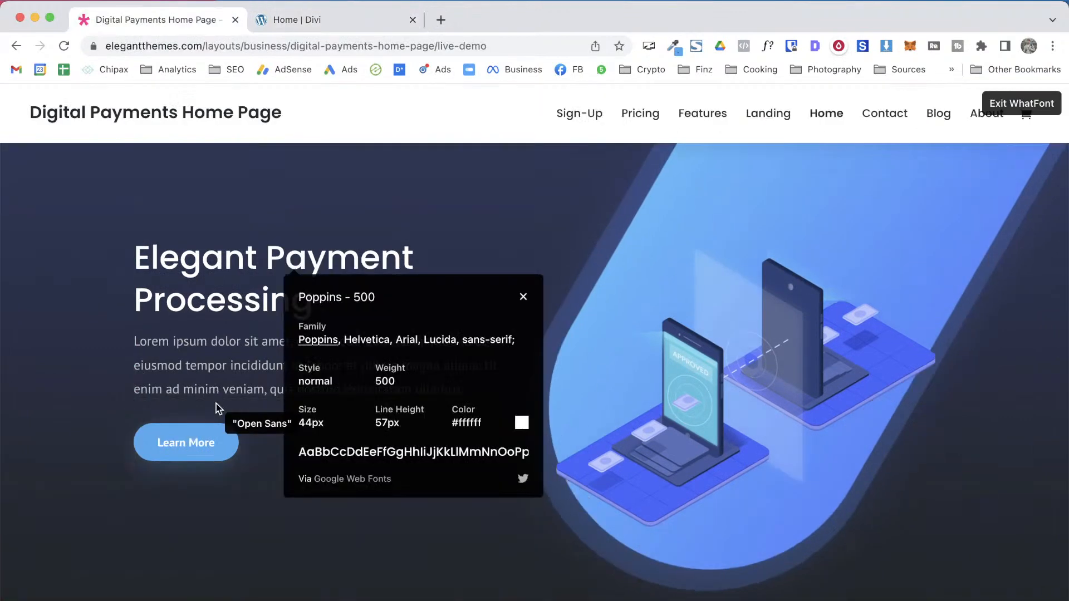
pyautogui.click(526, 299)
pyautogui.hotkey('ctrl', 'Tab')
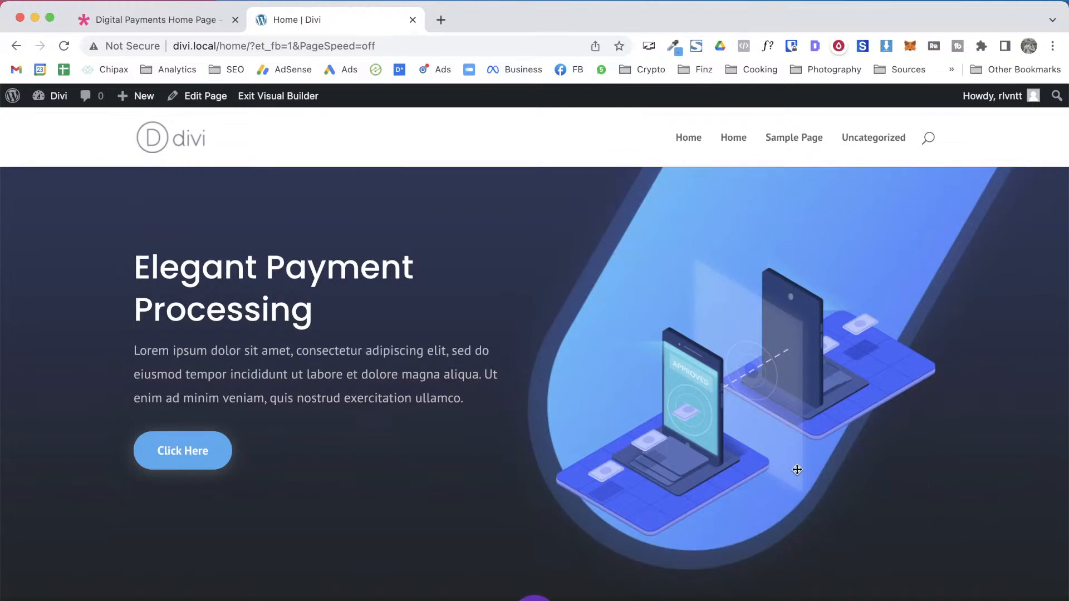
# Exit the font inspector on the demo page and examine the three feature cards below the hero
pyautogui.scroll(-5, 663, 445)
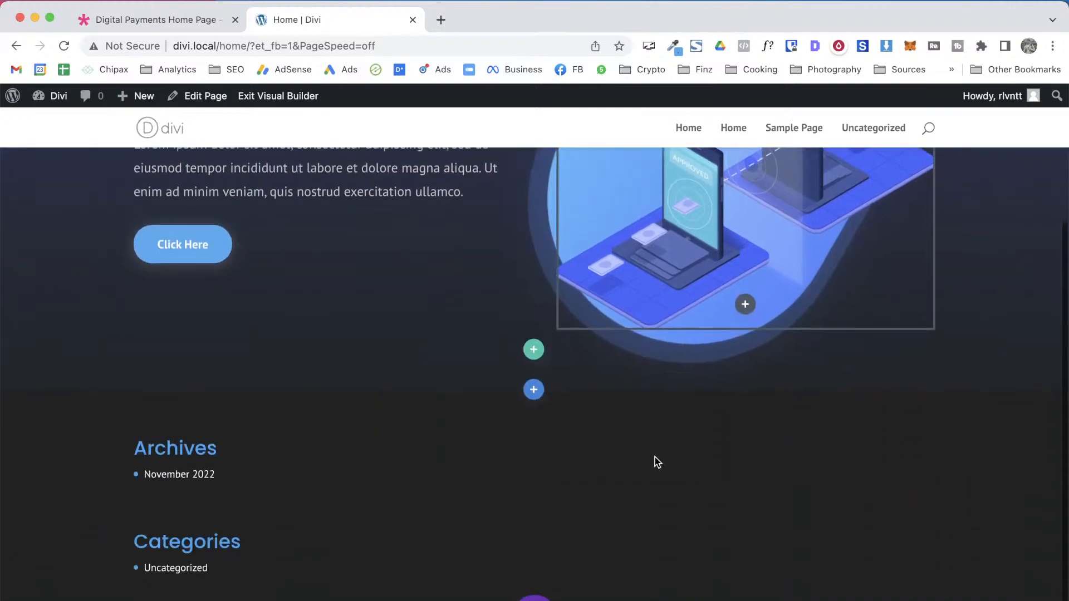
pyautogui.hotkey('ctrl', 'shift', 'Tab')
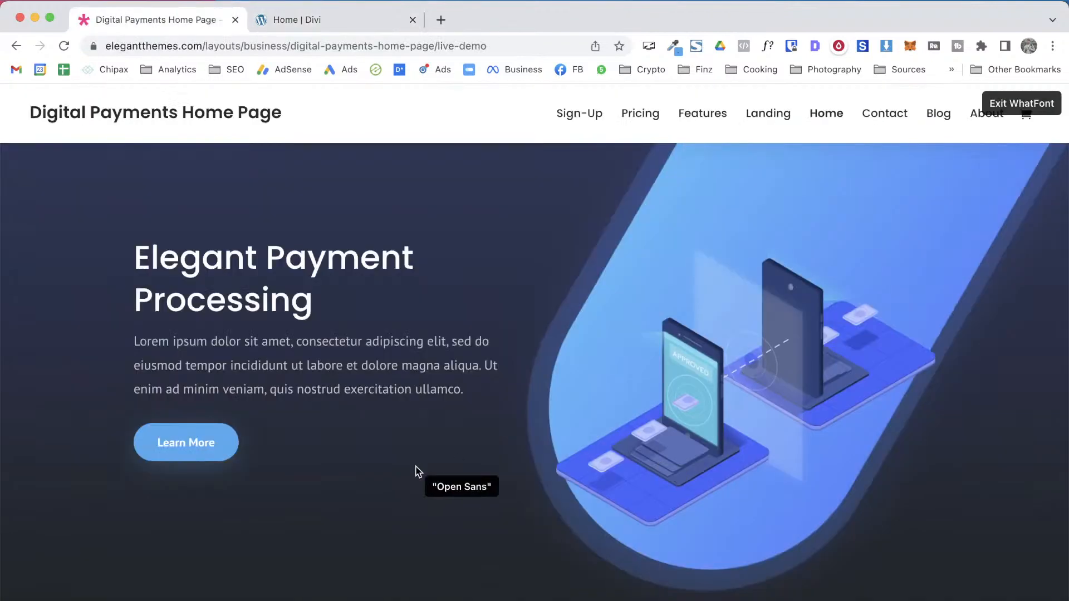
pyautogui.scroll(-5, 418, 471)
pyautogui.scroll(-5, 419, 472)
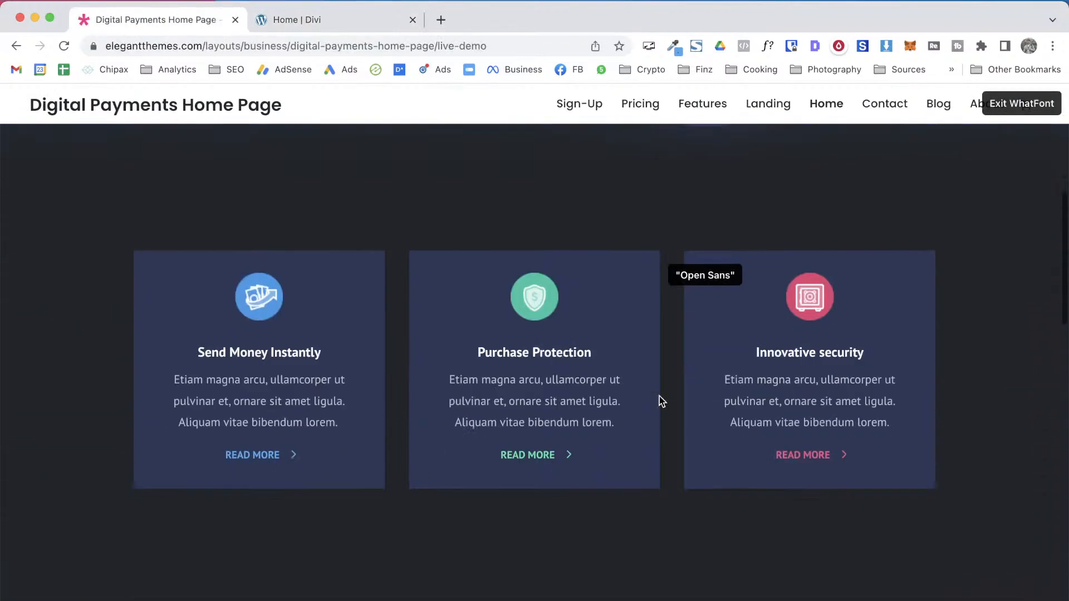
pyautogui.press('Escape')
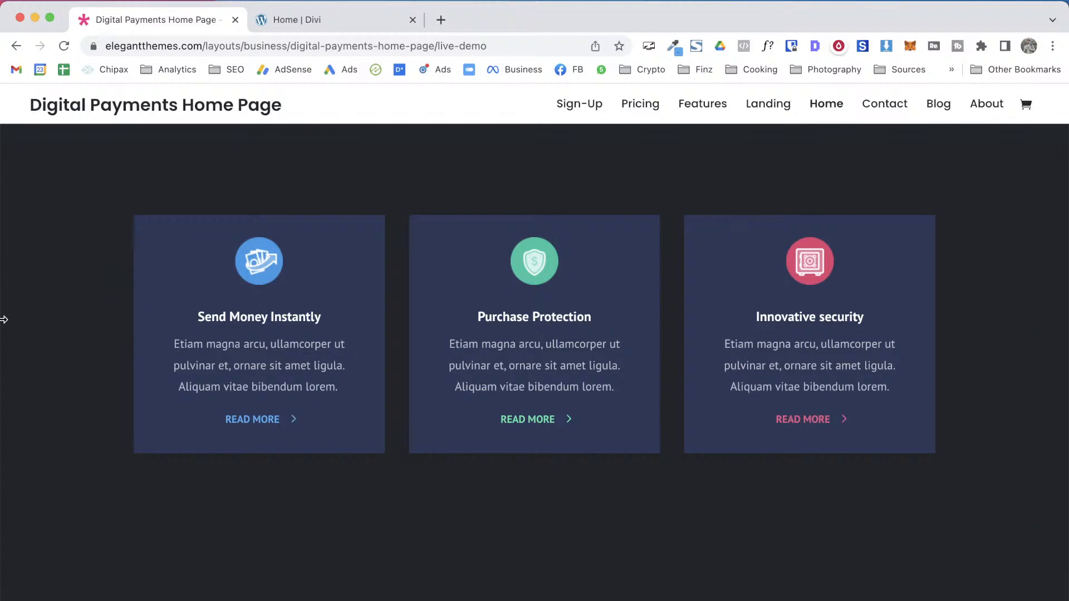
pyautogui.scroll(-5, 802, 282)
pyautogui.scroll(12, 801, 282)
pyautogui.scroll(-3, 801, 282)
pyautogui.scroll(-4, 119, 374)
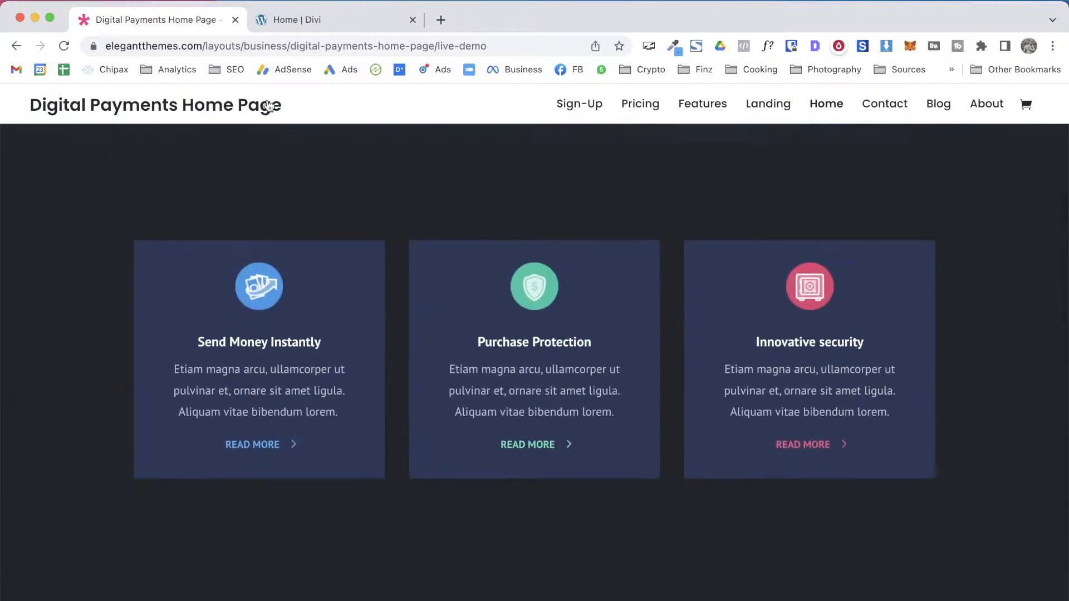
# Insert a regular section with a three-column row below the hero on the Home page, without adding a module
pyautogui.click(293, 20)
pyautogui.moveTo(517, 418)
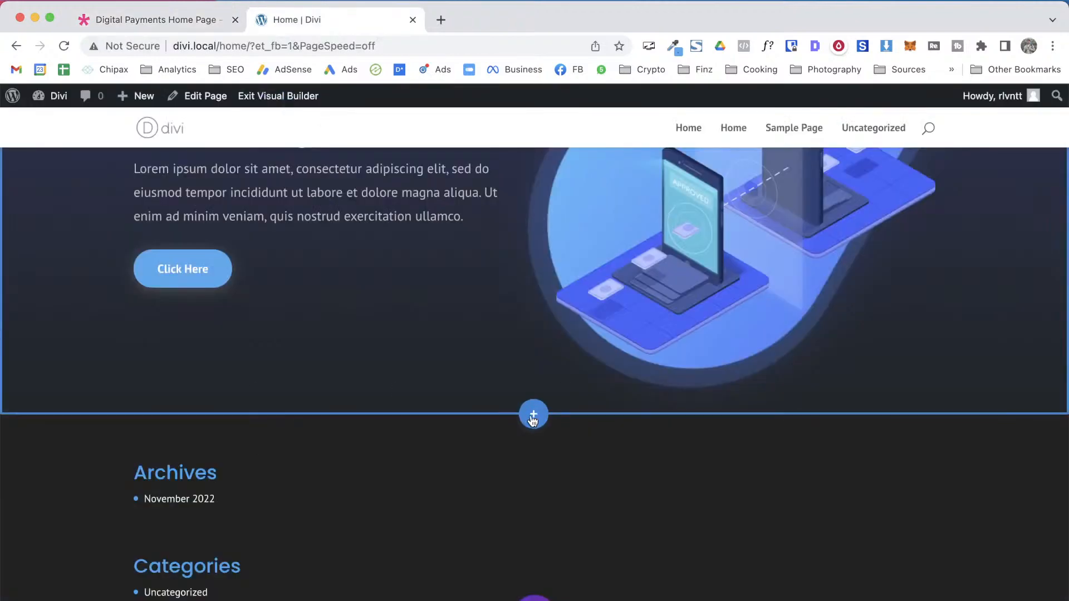
pyautogui.click(524, 422)
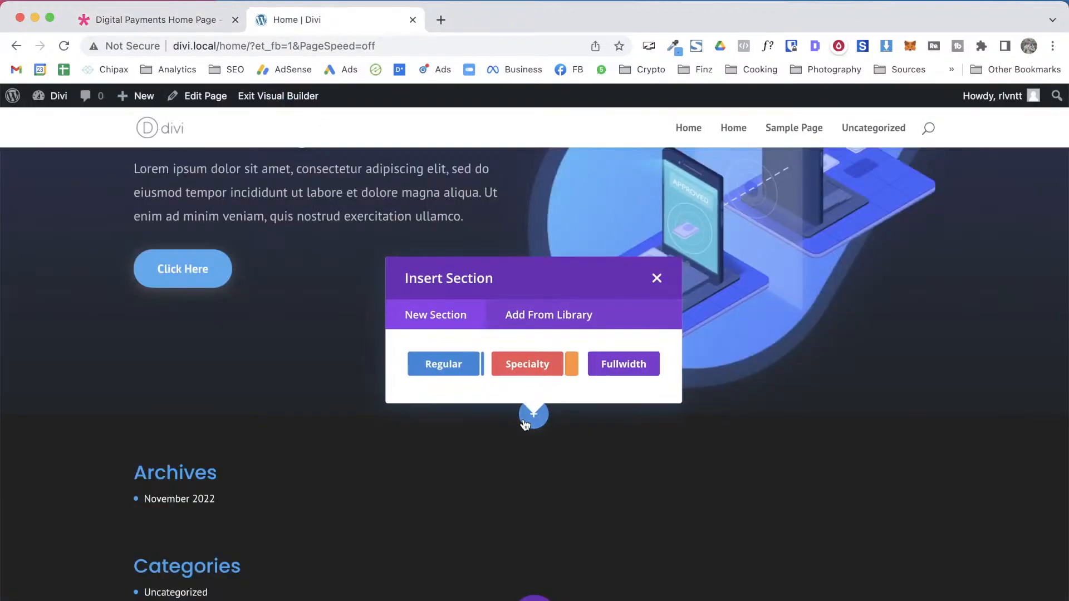
pyautogui.click(439, 364)
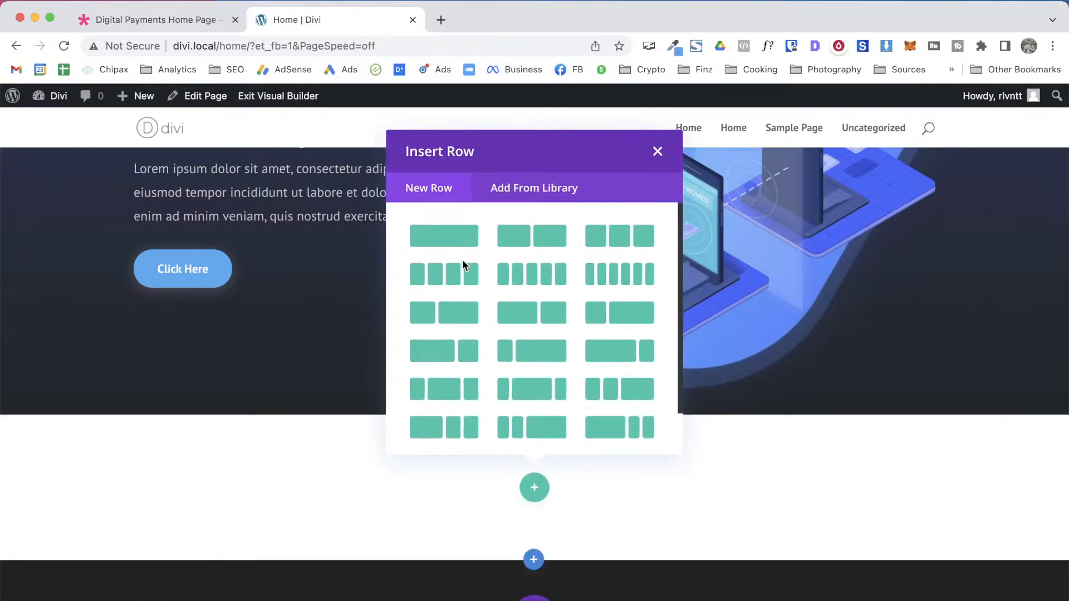
pyautogui.click(619, 236)
pyautogui.click(380, 151)
# Sample and copy the dark background color #212529 beside the demo page's feature cards and review how the hero blends into it
pyautogui.hotkey('ctrl', 'Tab')
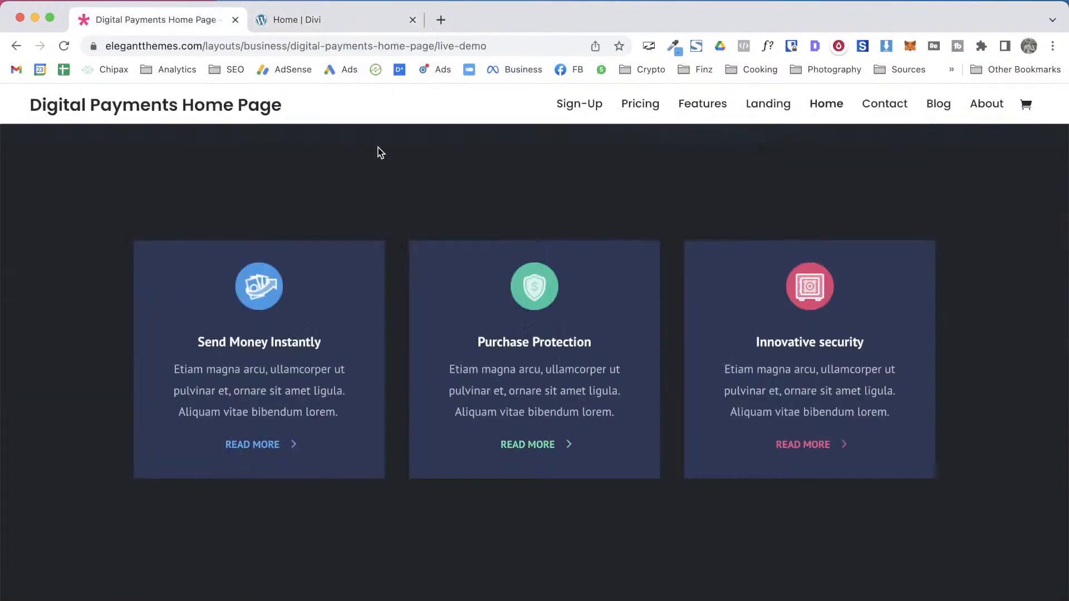
pyautogui.click(677, 48)
pyautogui.click(640, 68)
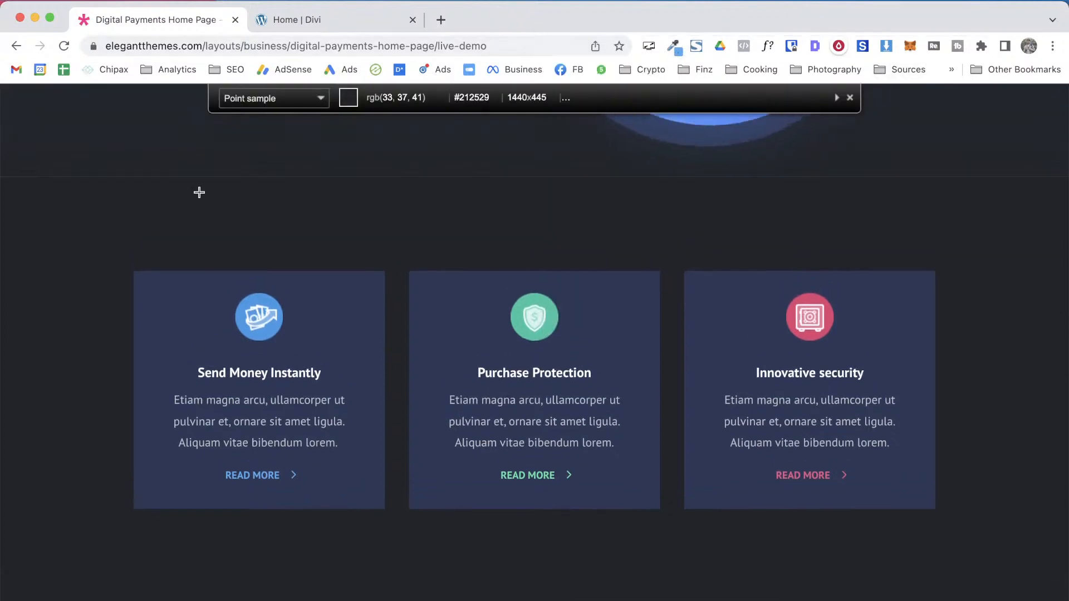
pyautogui.click(61, 251)
pyautogui.scroll(2, 60, 252)
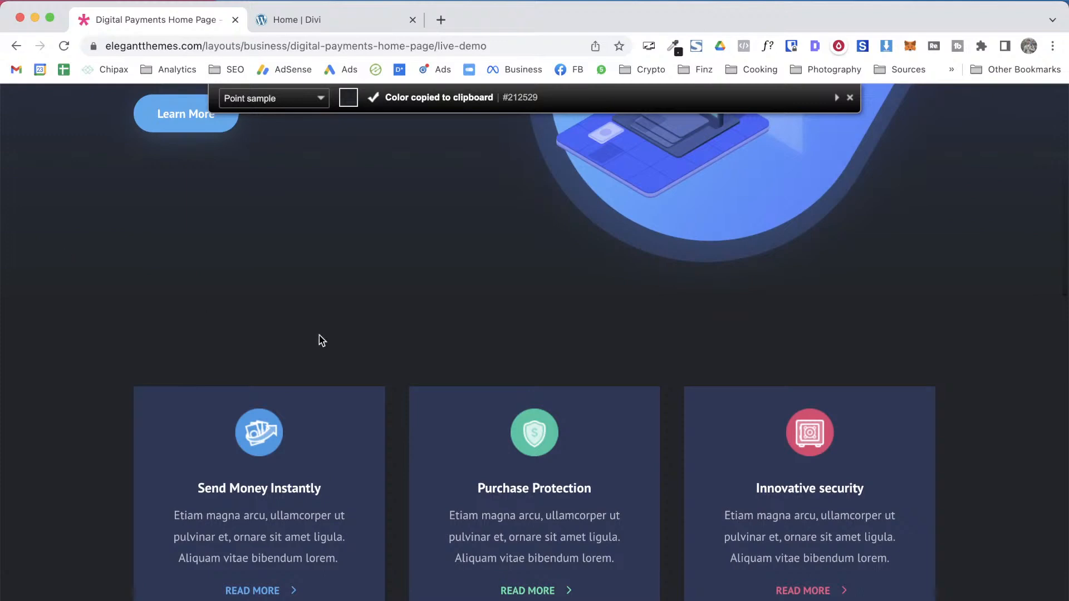
pyautogui.scroll(6, 392, 305)
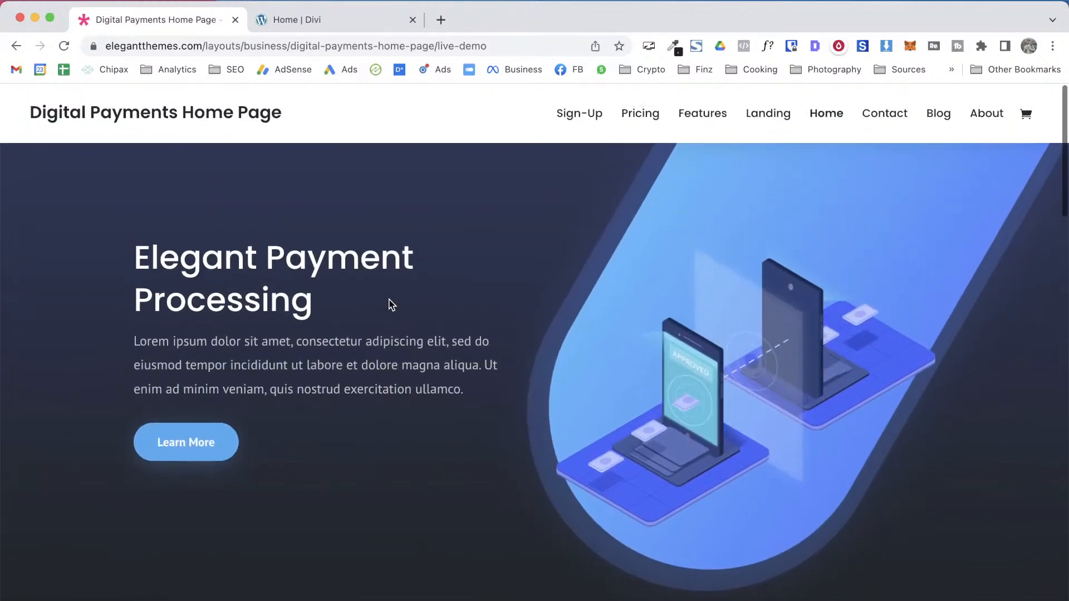
pyautogui.scroll(-2, 392, 305)
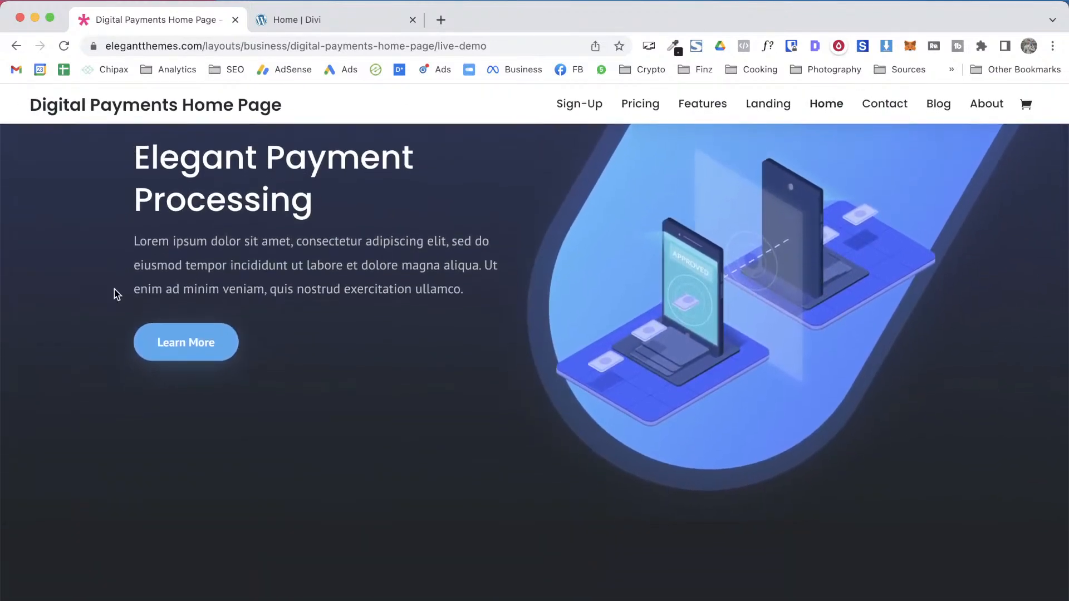
pyautogui.scroll(2, 111, 406)
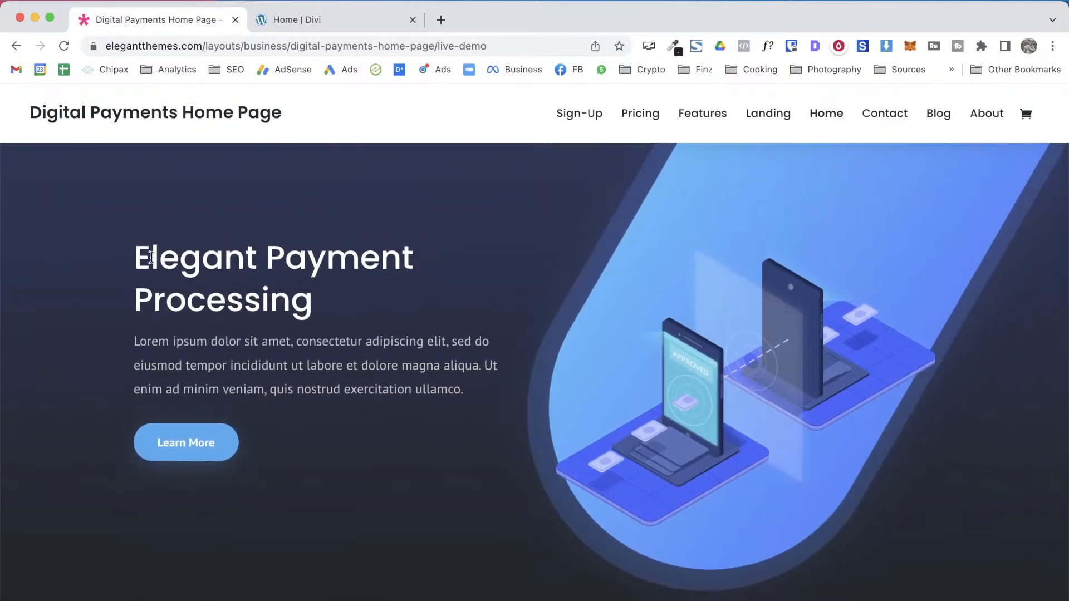
# Set the new three-column section's background color to #212529 on the Home page
pyautogui.hotkey('ctrl', 'Tab')
pyautogui.scroll(-1, 197, 389)
pyautogui.scroll(-1, 196, 389)
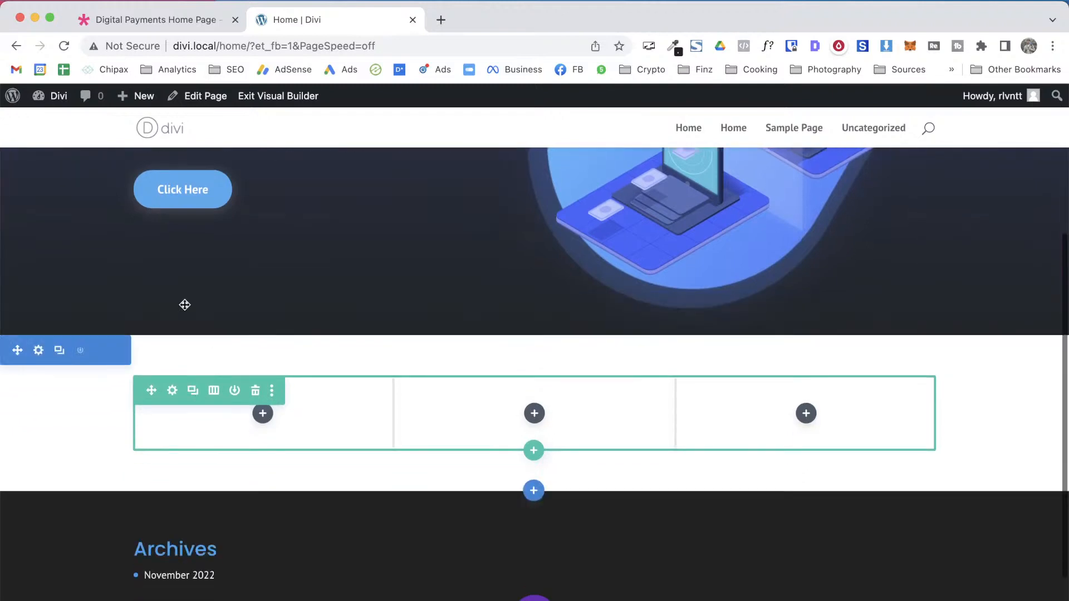
pyautogui.click(39, 351)
pyautogui.click(612, 291)
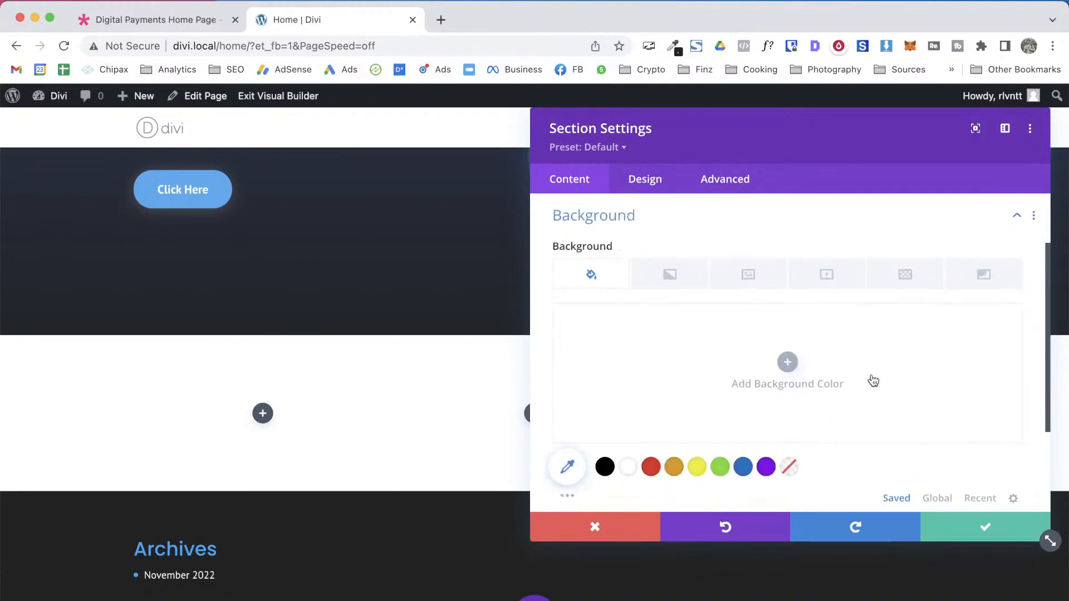
pyautogui.click(777, 365)
pyautogui.press('super+v')
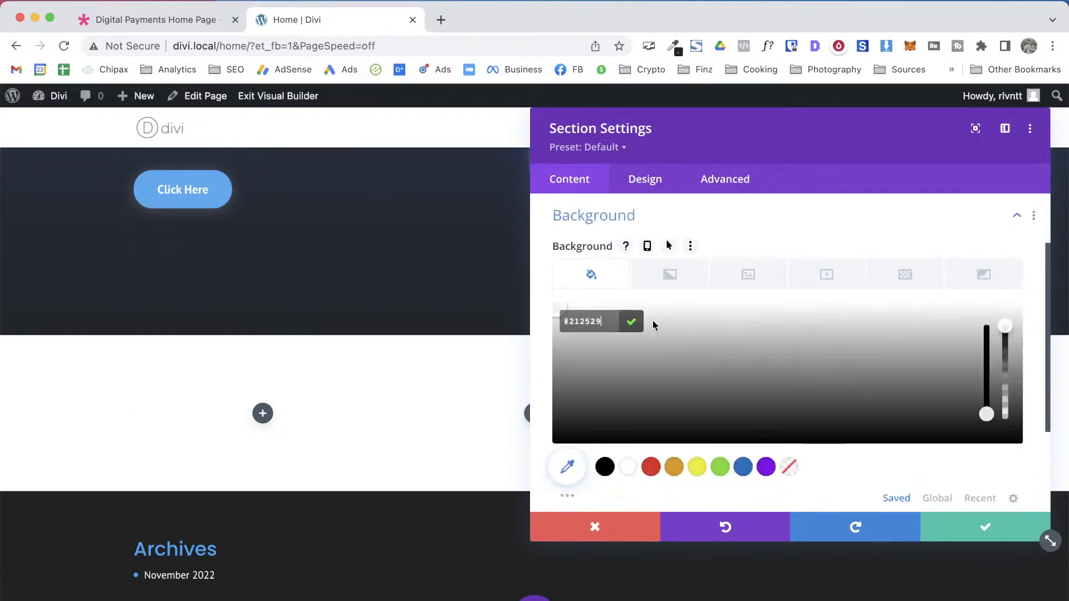
pyautogui.click(632, 323)
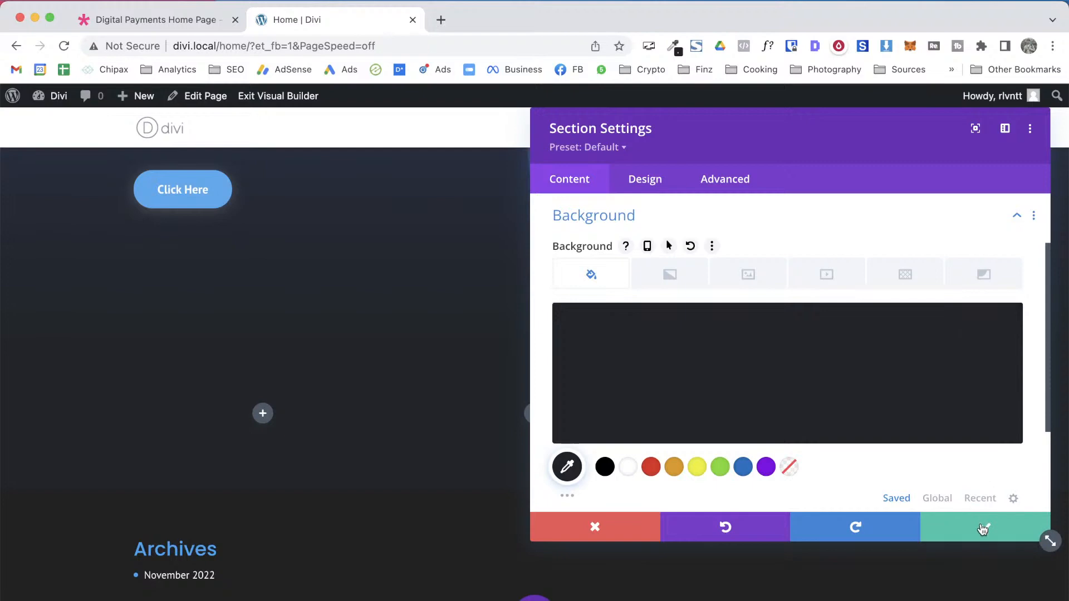
# Save the new section's settings and check how its background blends with the hero above
pyautogui.click(982, 528)
pyautogui.scroll(3, 449, 391)
pyautogui.scroll(-4, 449, 391)
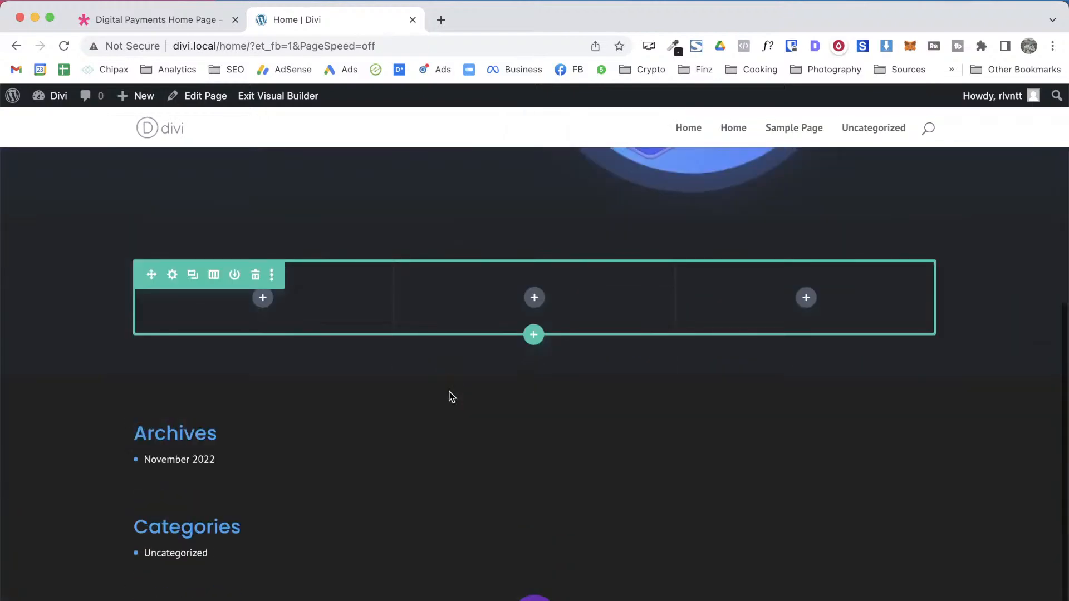
# Download the blue money, green shield and red safe icons of the three feature cards from the Digital Payments demo page
pyautogui.hotkey('ctrl', 'Tab')
pyautogui.scroll(-10, 702, 410)
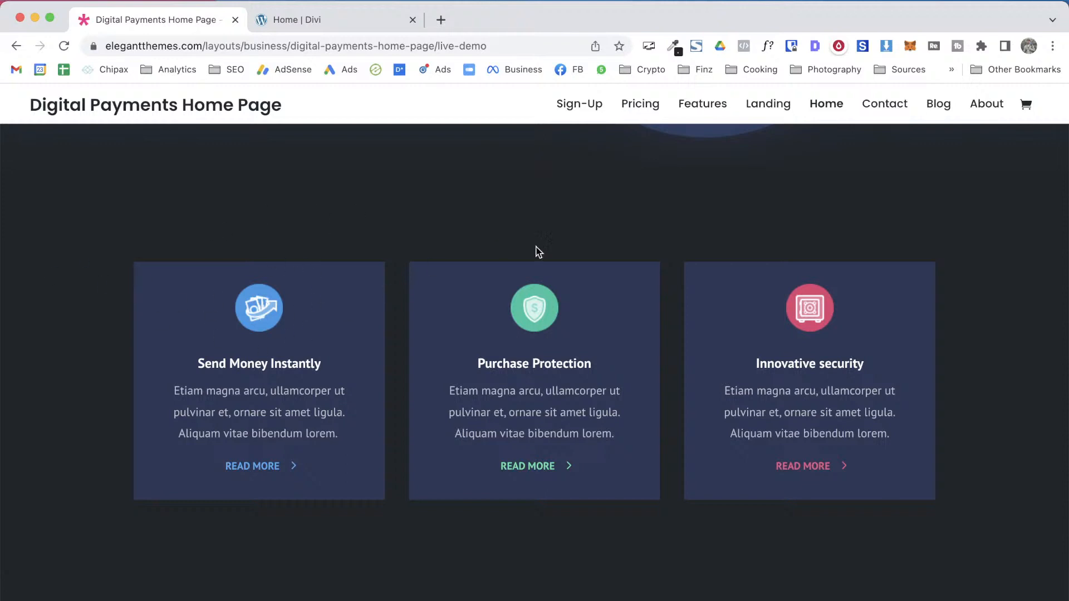
pyautogui.click(887, 46)
pyautogui.scroll(-3, 807, 314)
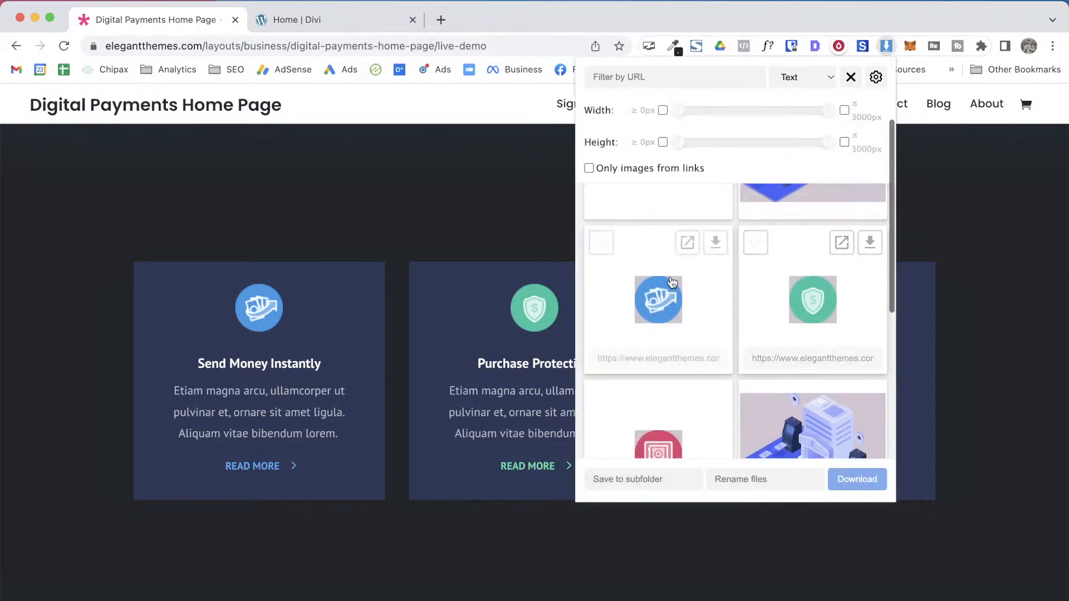
pyautogui.click(718, 249)
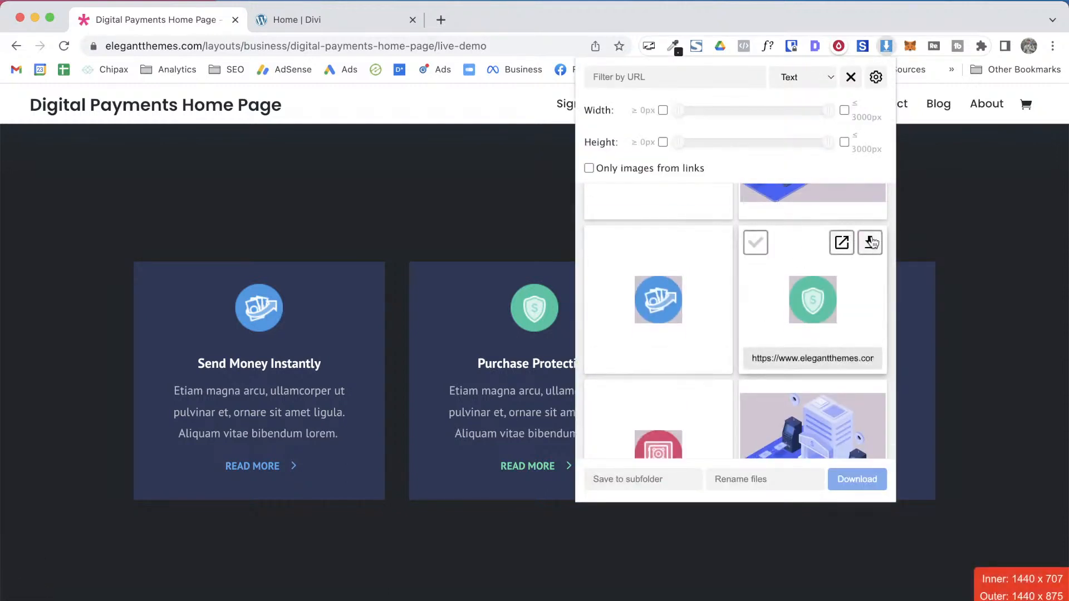
pyautogui.click(715, 398)
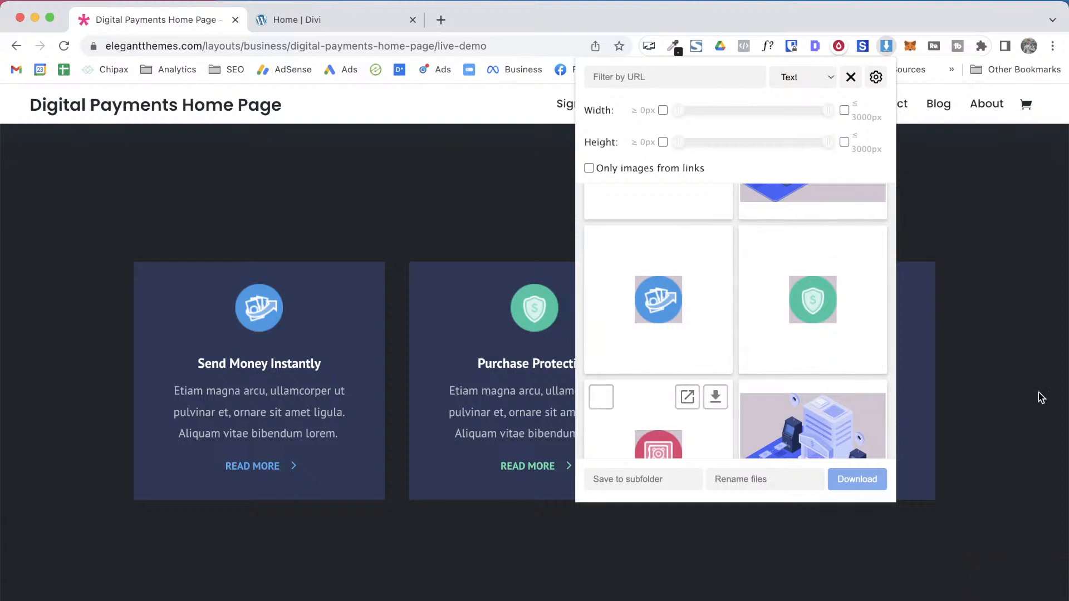
pyautogui.click(971, 393)
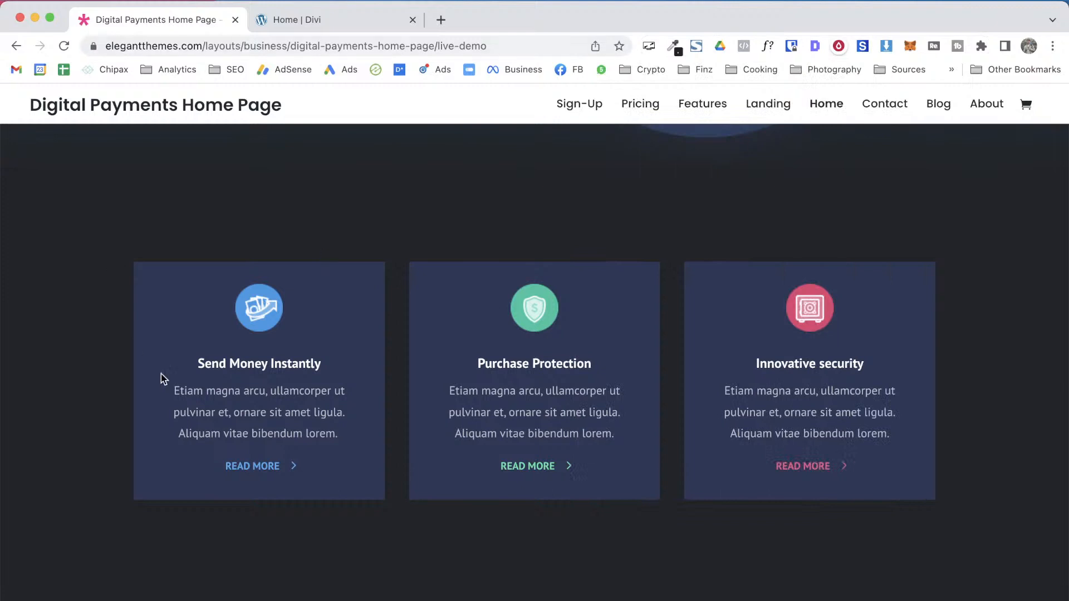
# Sample and copy the background color #2E3858 of the demo page's first feature card
pyautogui.click(673, 46)
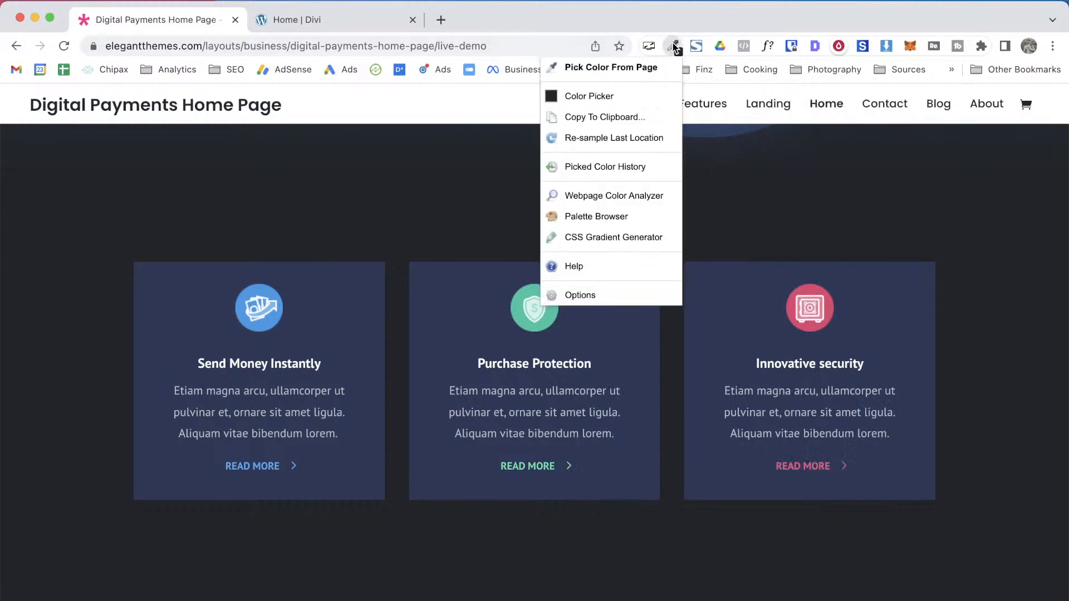
pyautogui.click(640, 69)
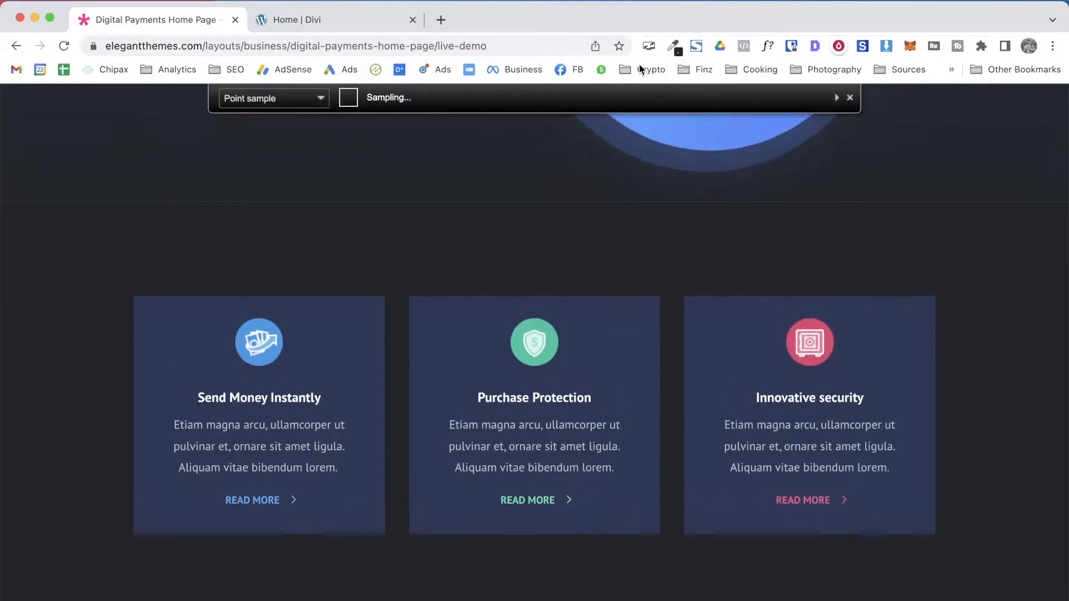
pyautogui.click(369, 335)
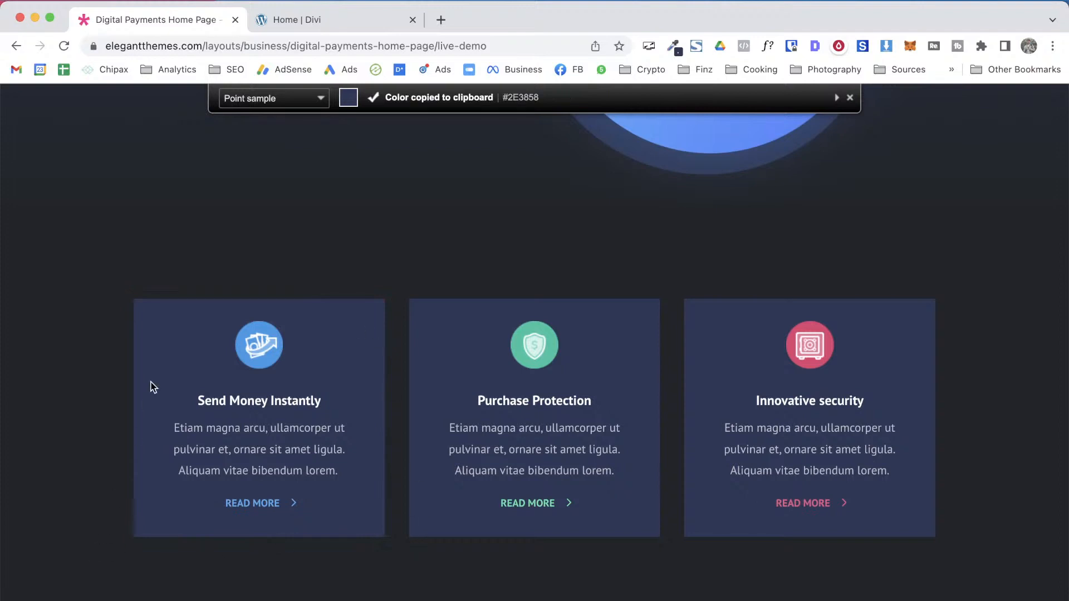
pyautogui.scroll(-1, 420, 357)
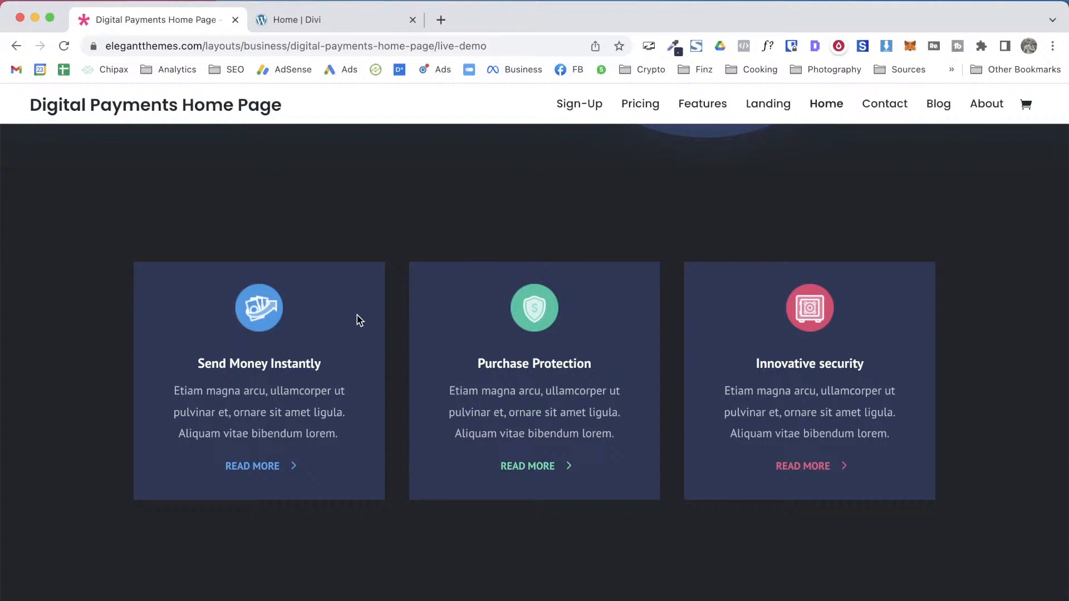
# Set the first column's background color to #2E3858 in the Home page's three-column row and save the row settings
pyautogui.hotkey('ctrl', 'Tab')
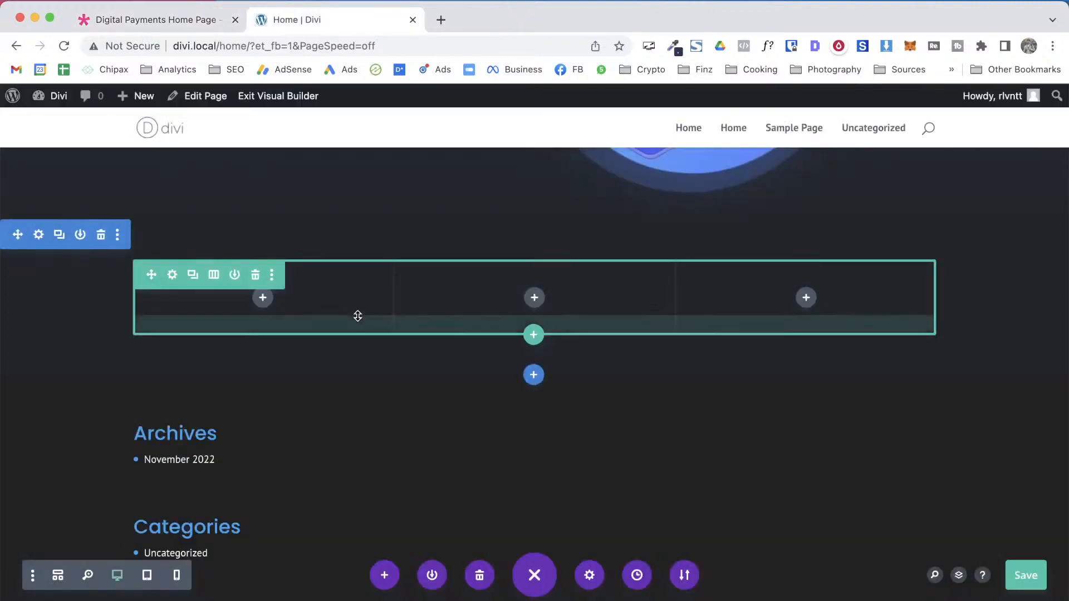
pyautogui.click(172, 275)
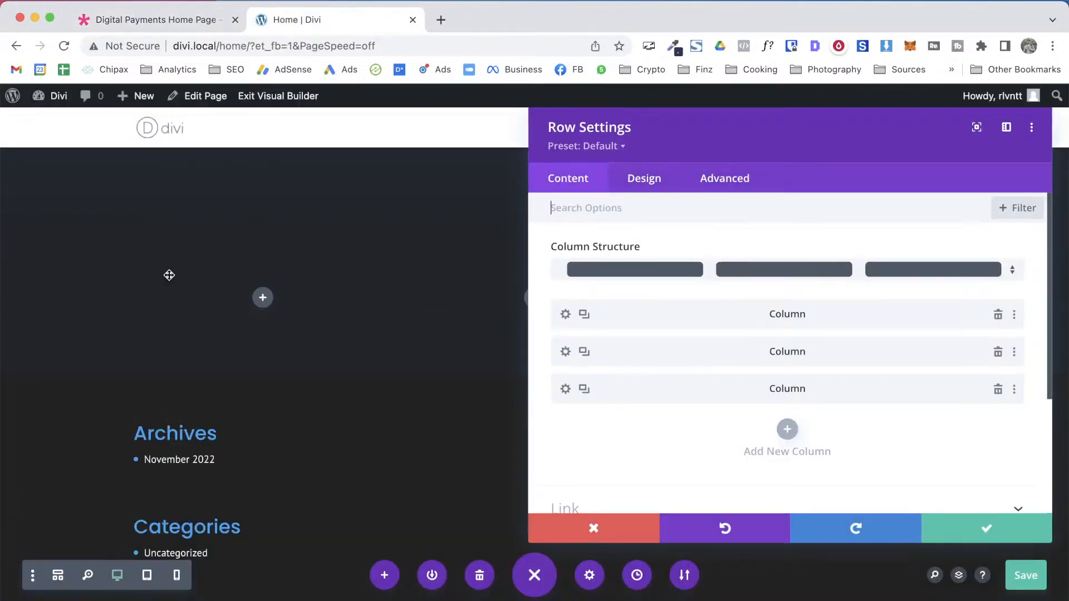
pyautogui.click(564, 315)
pyautogui.click(648, 425)
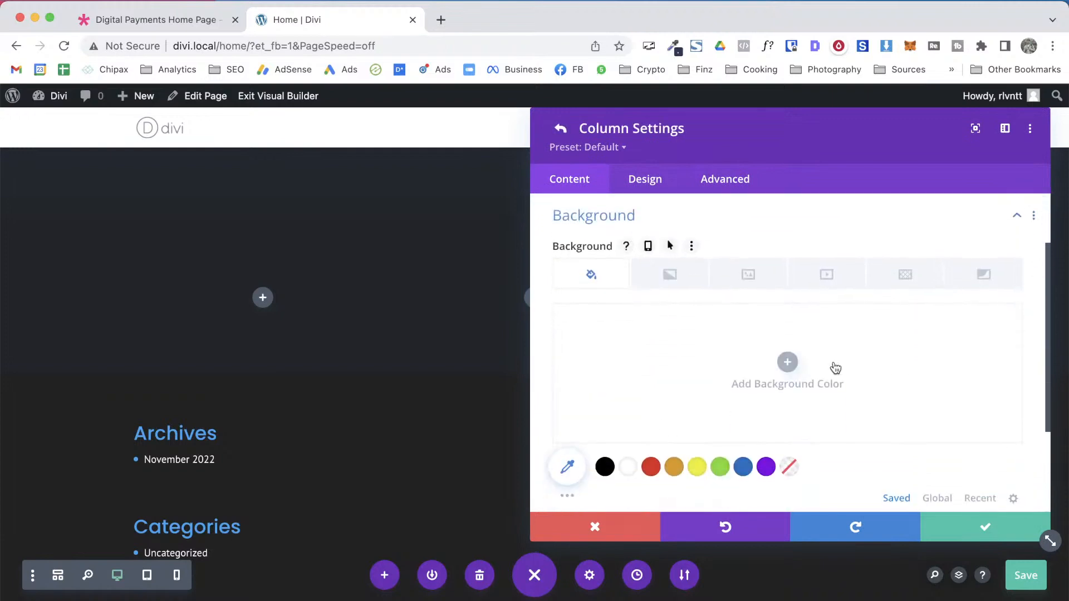
pyautogui.click(787, 362)
pyautogui.press('super+v')
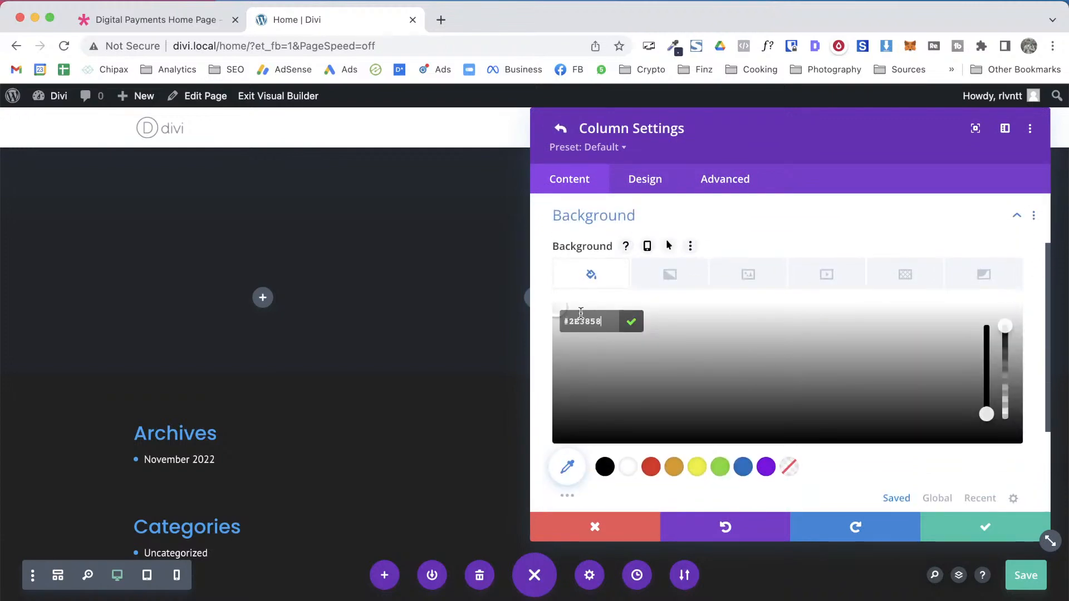
pyautogui.click(631, 323)
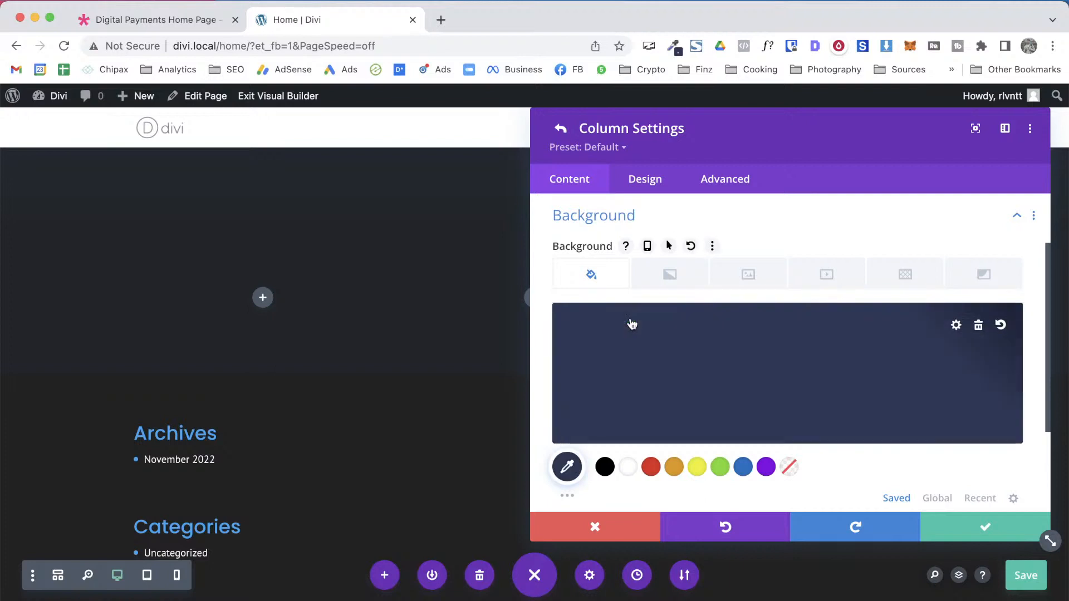
pyautogui.click(997, 526)
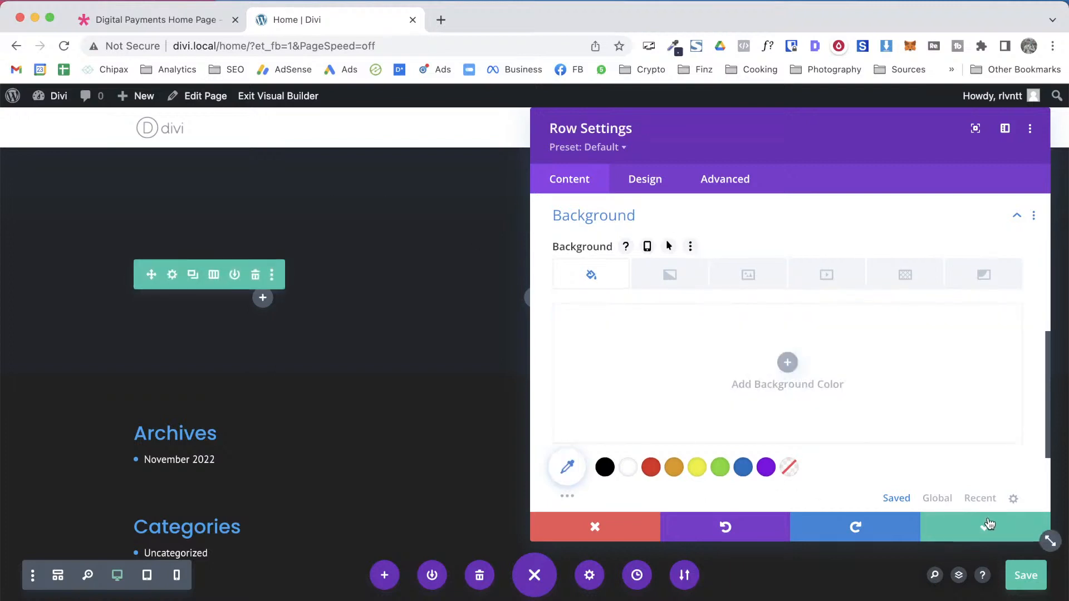
pyautogui.click(994, 523)
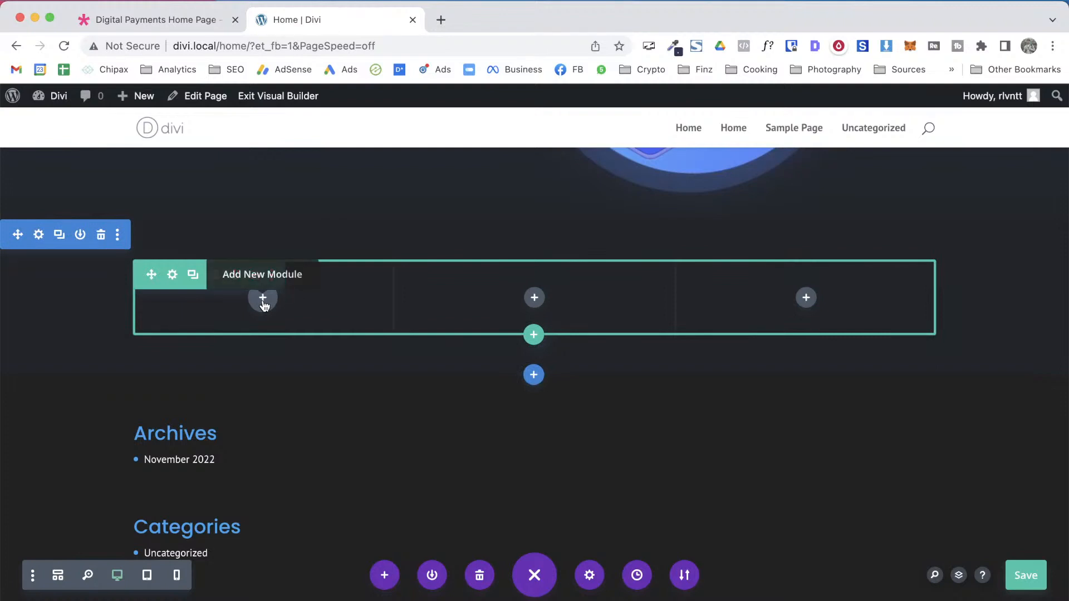
# Copy the "Send Money Instantly" title and paragraph from the demo page's first card and return to the Home page
pyautogui.click(149, 22)
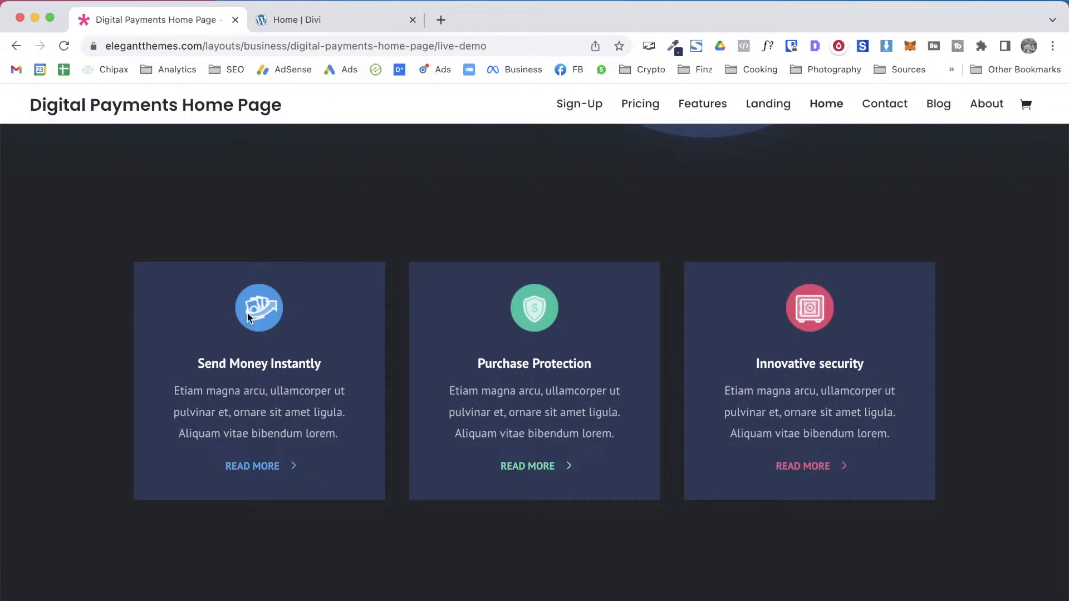
pyautogui.moveTo(200, 360); pyautogui.dragTo(329, 430)
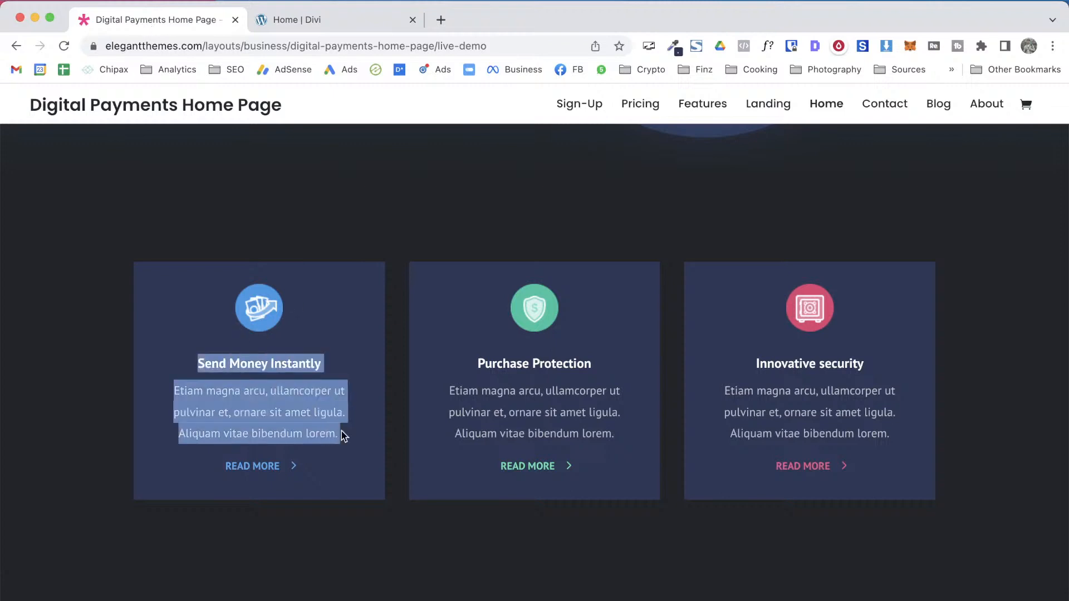
pyautogui.click(297, 19)
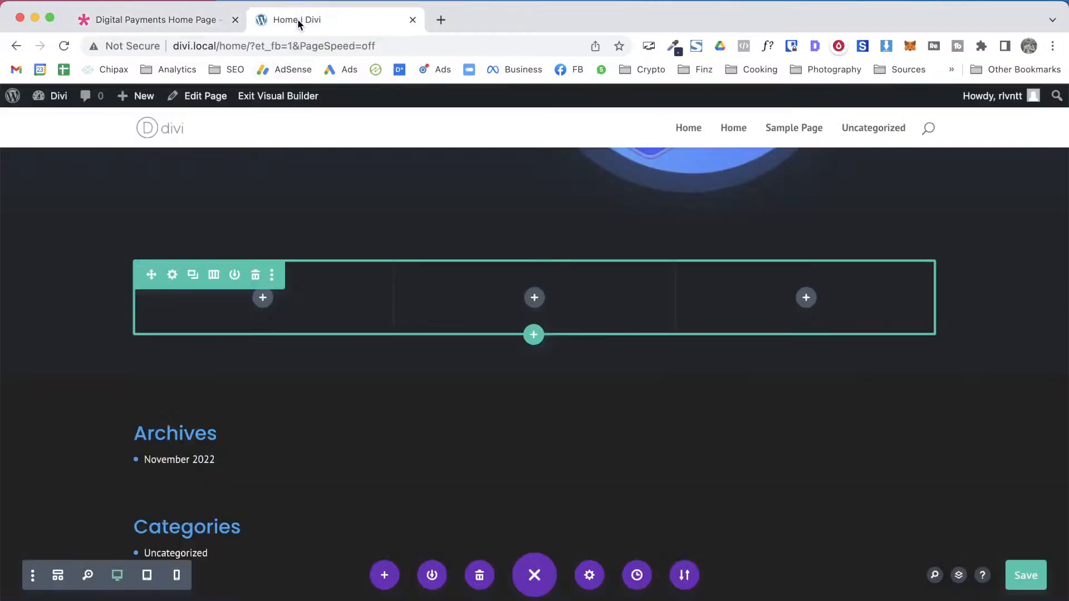
# Insert an Image module in the first column and upload finiance-icon-03.png as its image
pyautogui.click(262, 297)
pyautogui.write('i')
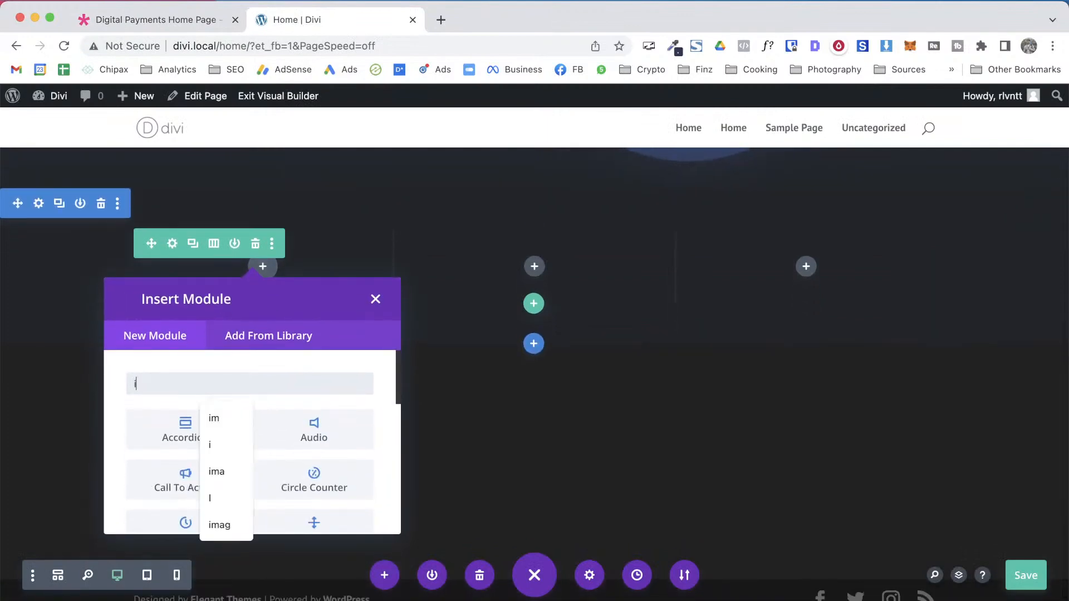
pyautogui.write('m')
pyautogui.click(329, 430)
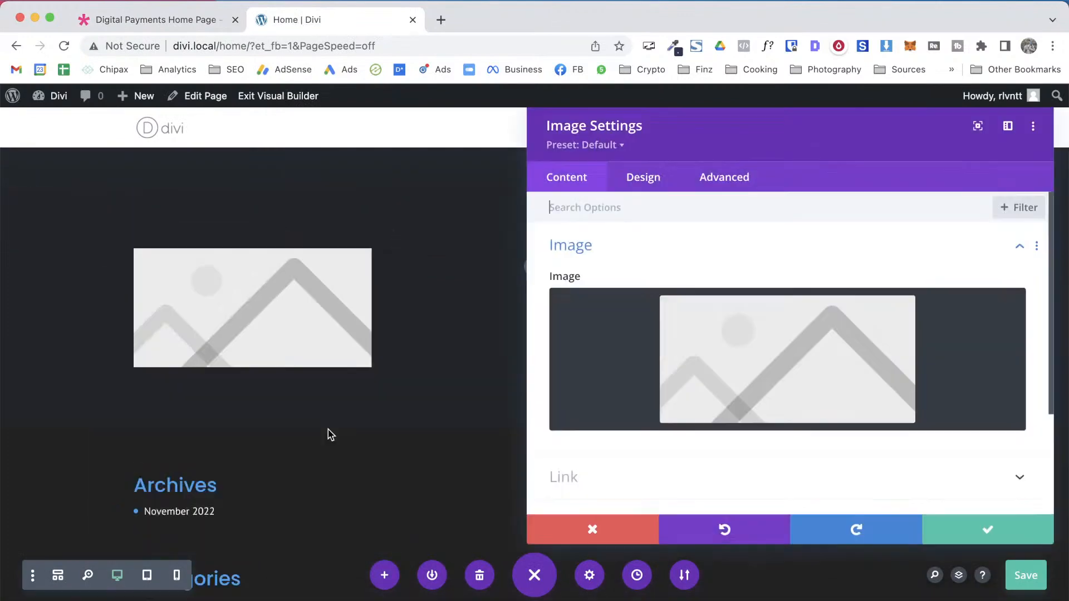
pyautogui.click(756, 369)
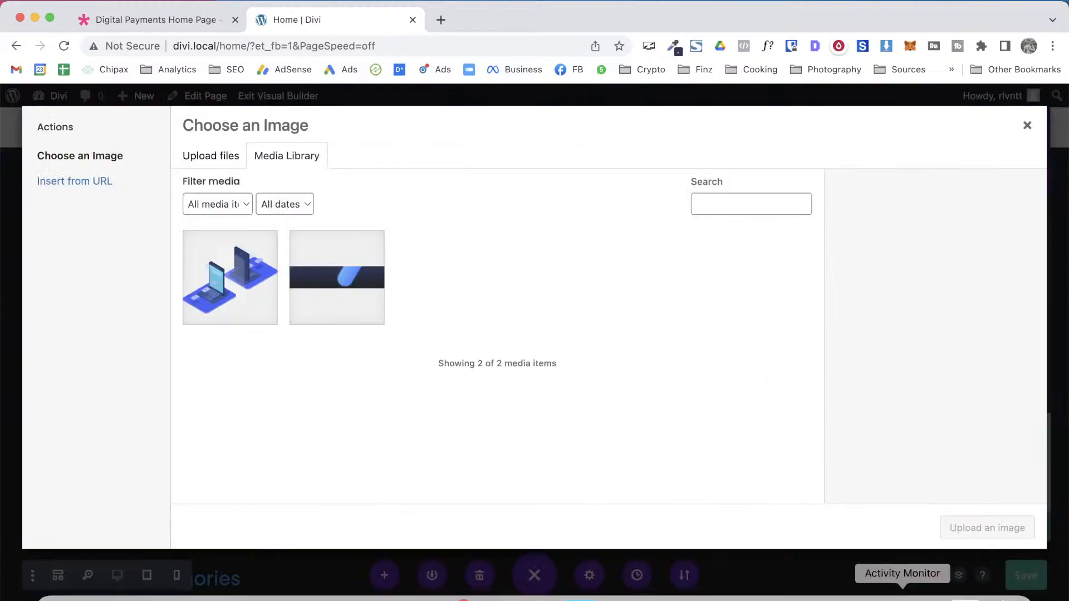
pyautogui.click(965, 588)
pyautogui.moveTo(965, 475); pyautogui.dragTo(466, 289)
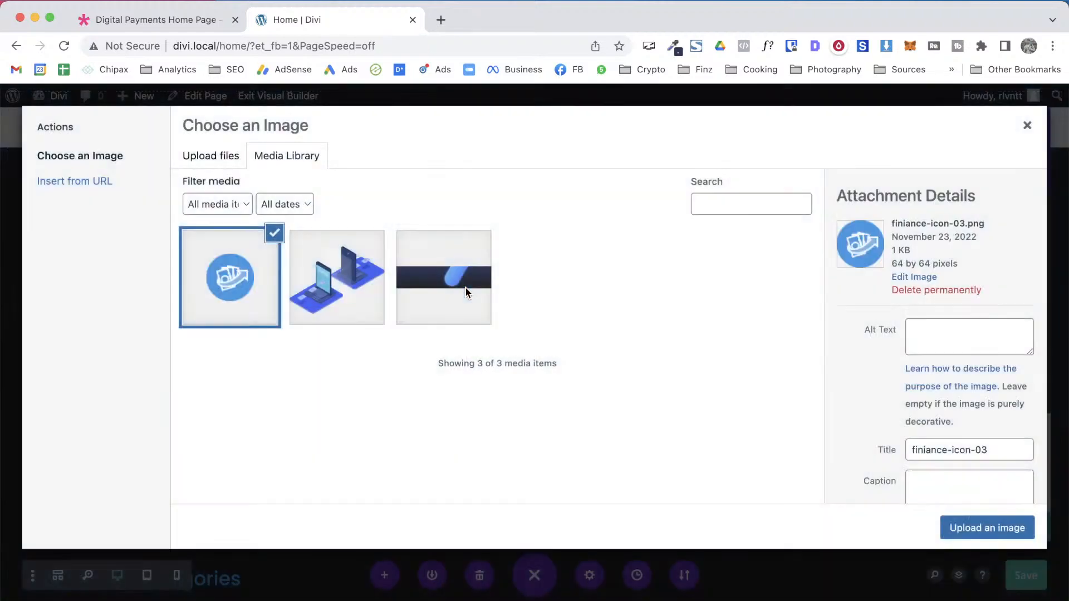
pyautogui.click(964, 527)
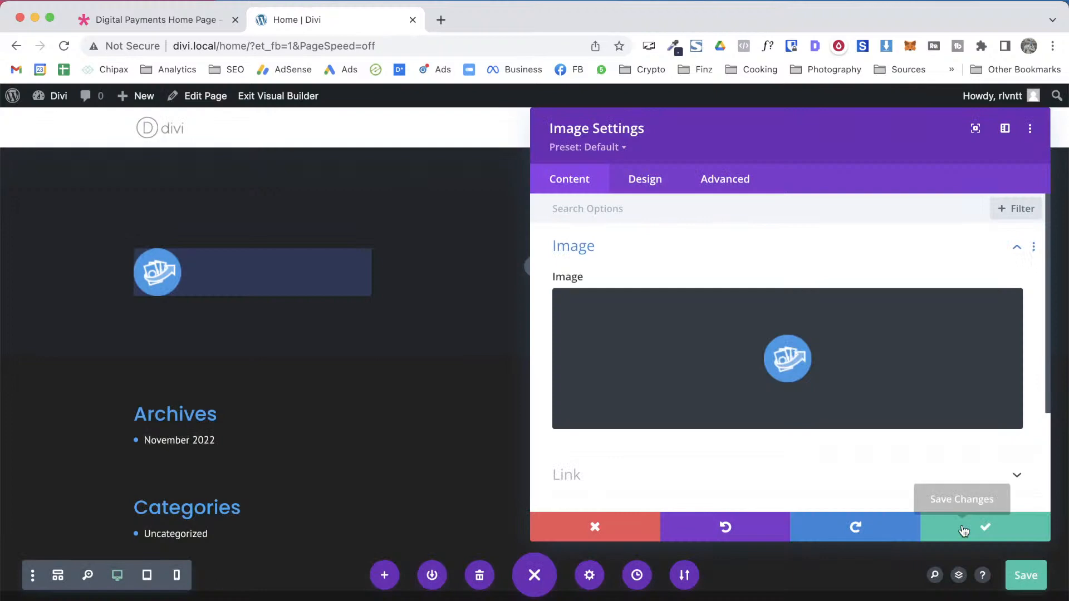
# Center the icon image in the first column, then save the module and the page
pyautogui.click(662, 178)
pyautogui.click(582, 258)
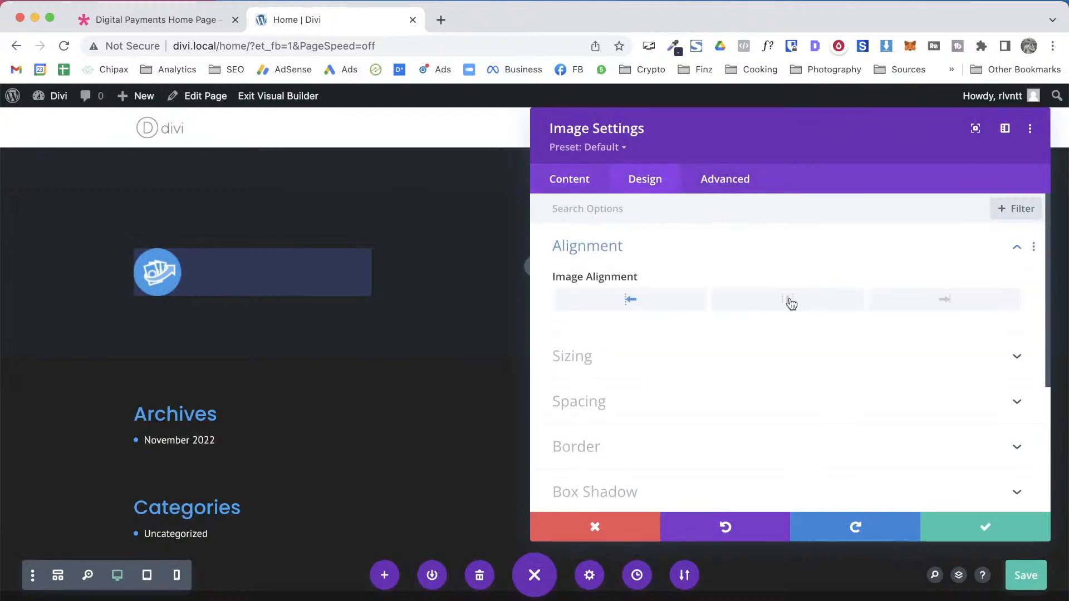
pyautogui.click(771, 305)
pyautogui.click(1027, 532)
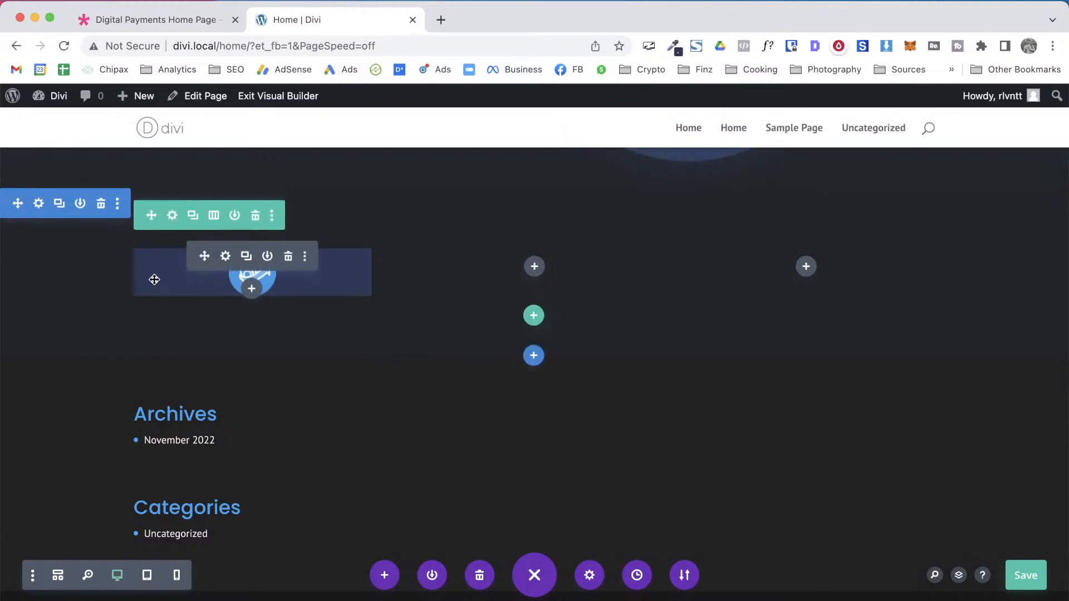
pyautogui.press('super+s')
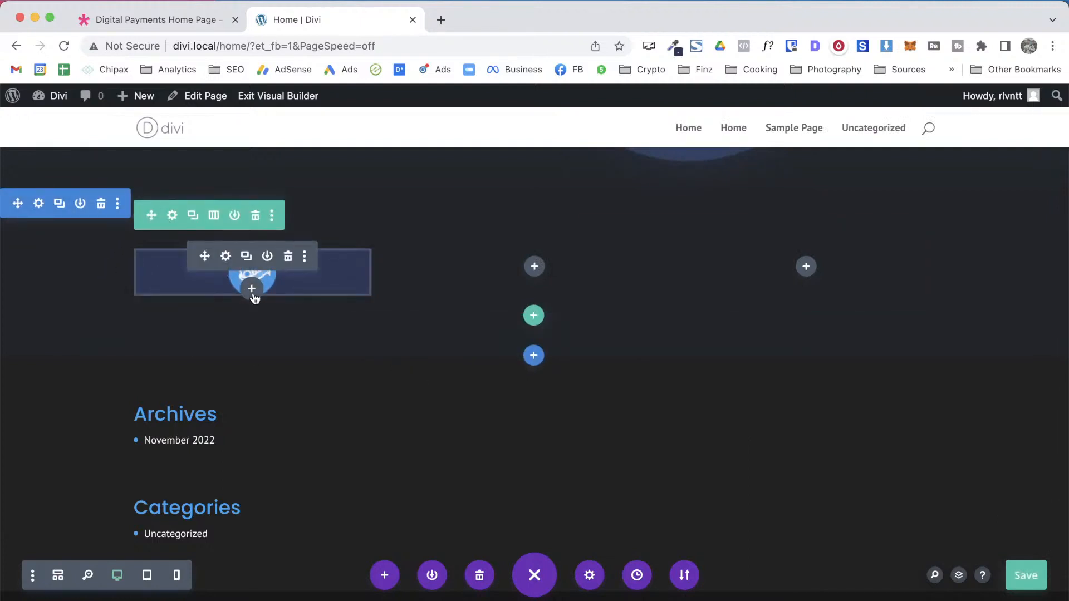
# Add a Text module below the icon and replace its body with the copied "Send Money Instantly" title and paragraph
pyautogui.click(254, 288)
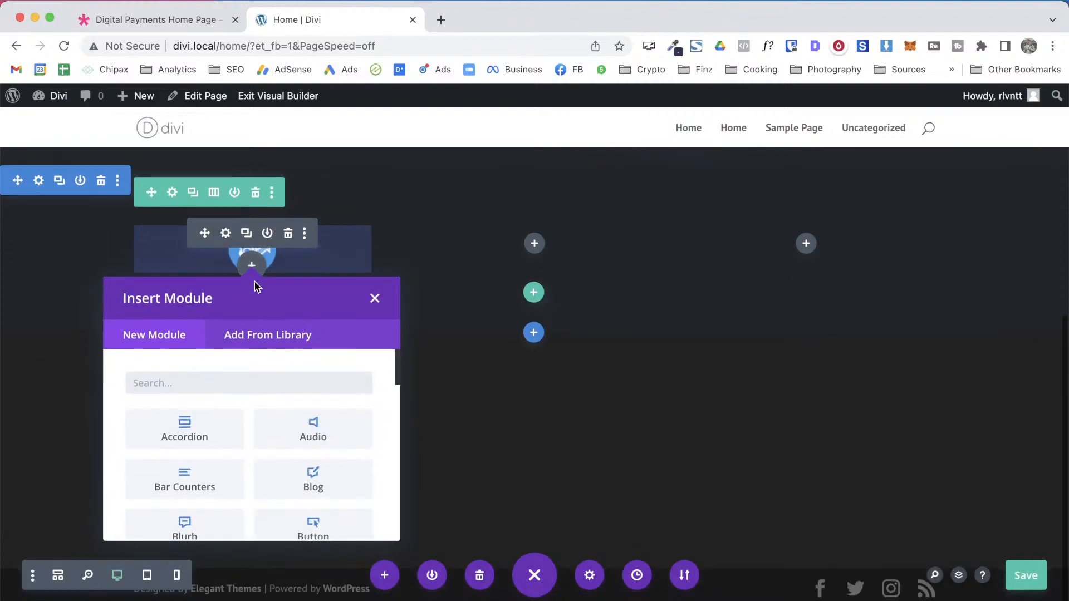
pyautogui.write('tex')
pyautogui.click(174, 428)
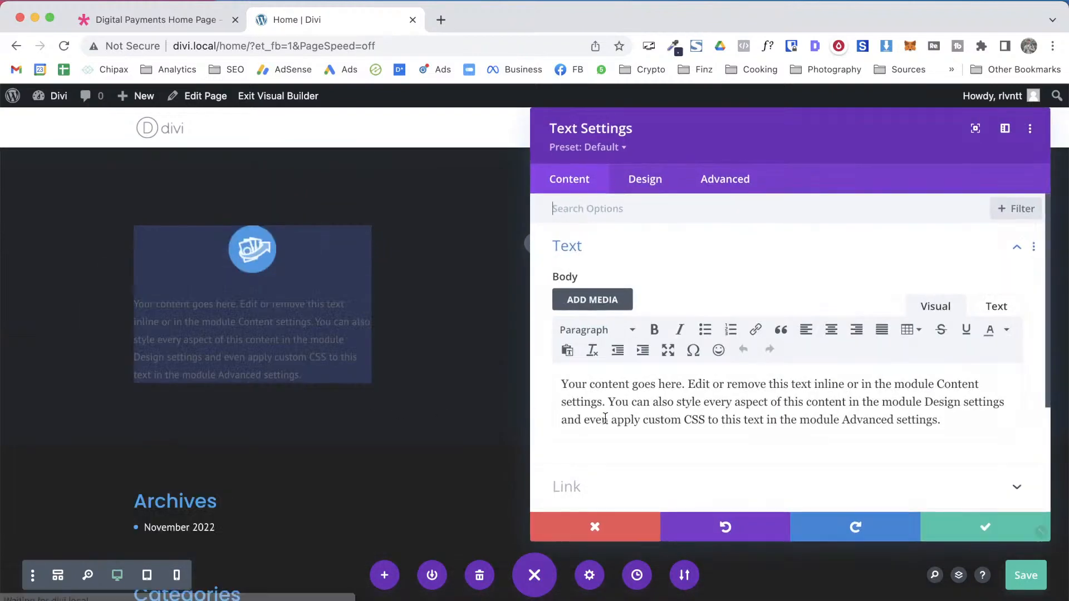
pyautogui.tripleClick(650, 407)
pyautogui.write('Send Money Instantly Etiam magna arcu, ullamcorper ut pulvinar et, ornare sit amet ligula. Aliquam vitae bibendum lorem.')
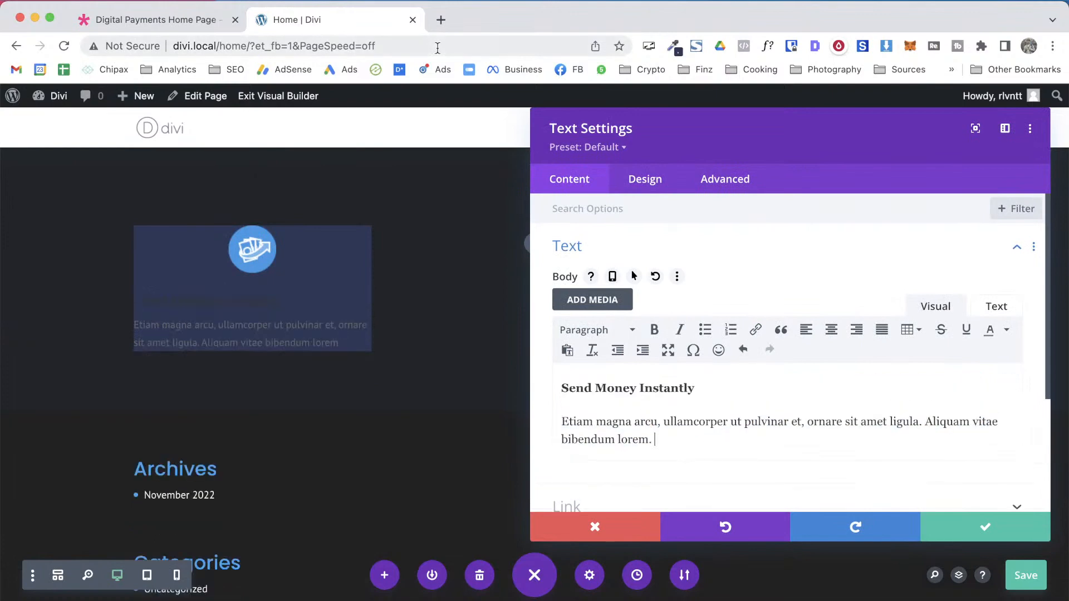
# Check the text against the demo page's feature cards and save the Text module on the Home page
pyautogui.click(195, 23)
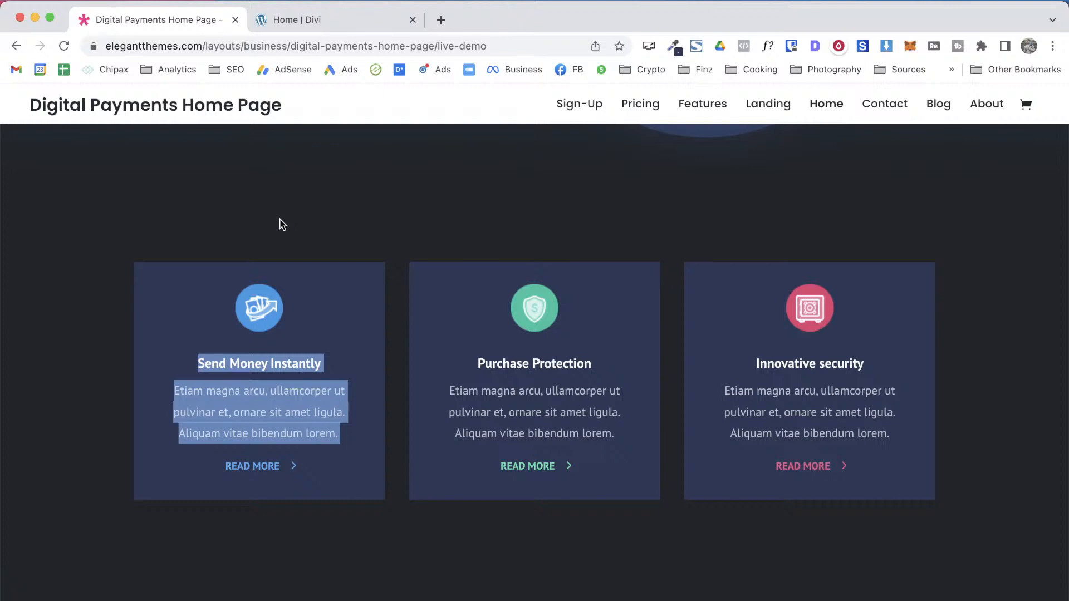
pyautogui.click(456, 390)
pyautogui.hotkey('ctrl', 'Tab')
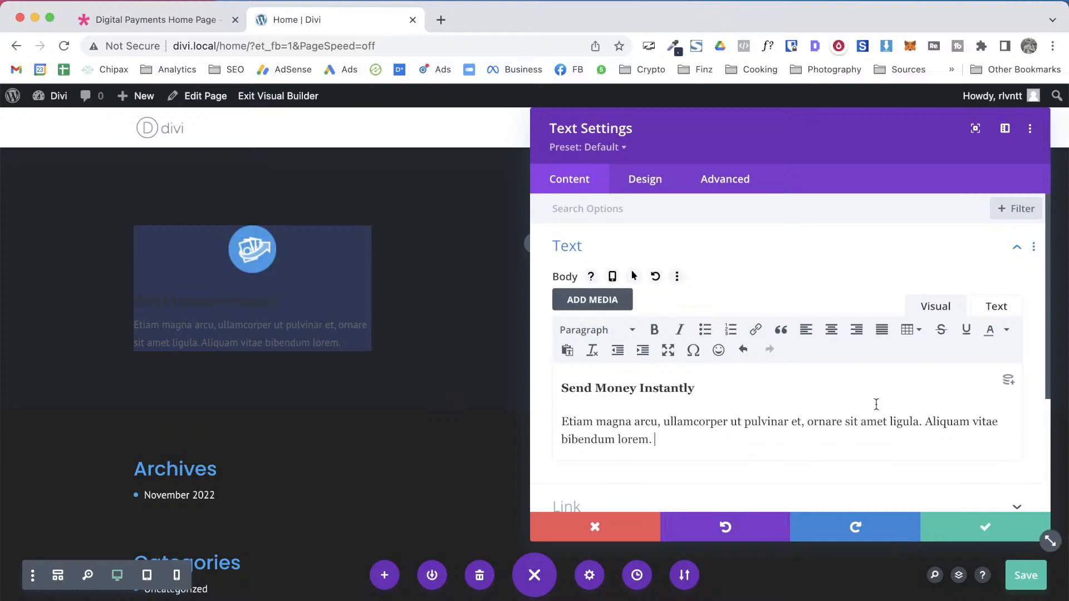
pyautogui.click(969, 526)
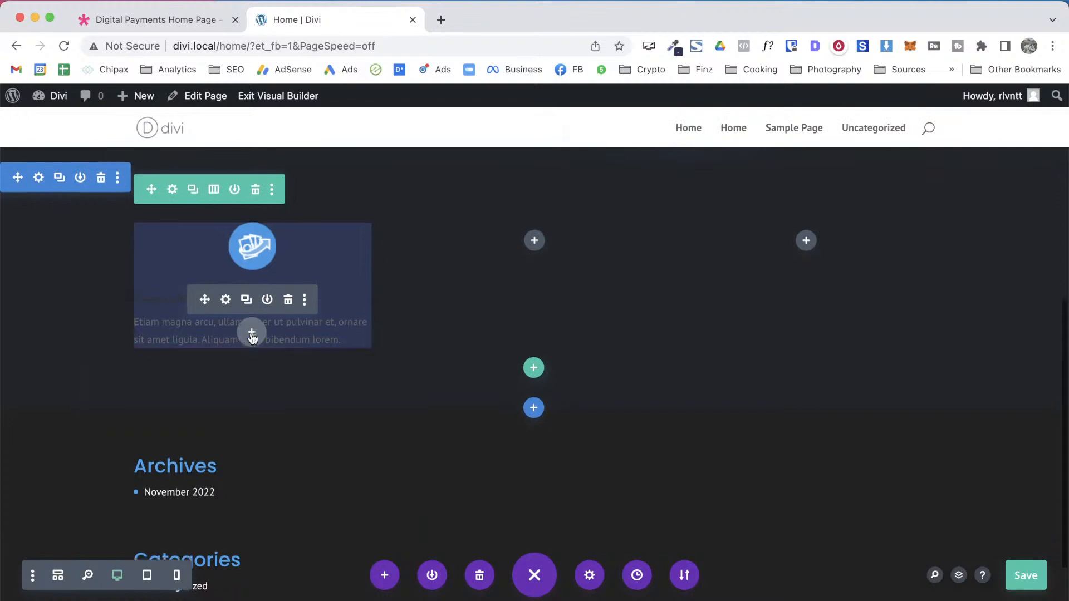
# Add a Button module below the text in the first column and save it with its default settings
pyautogui.click(251, 333)
pyautogui.write('bu')
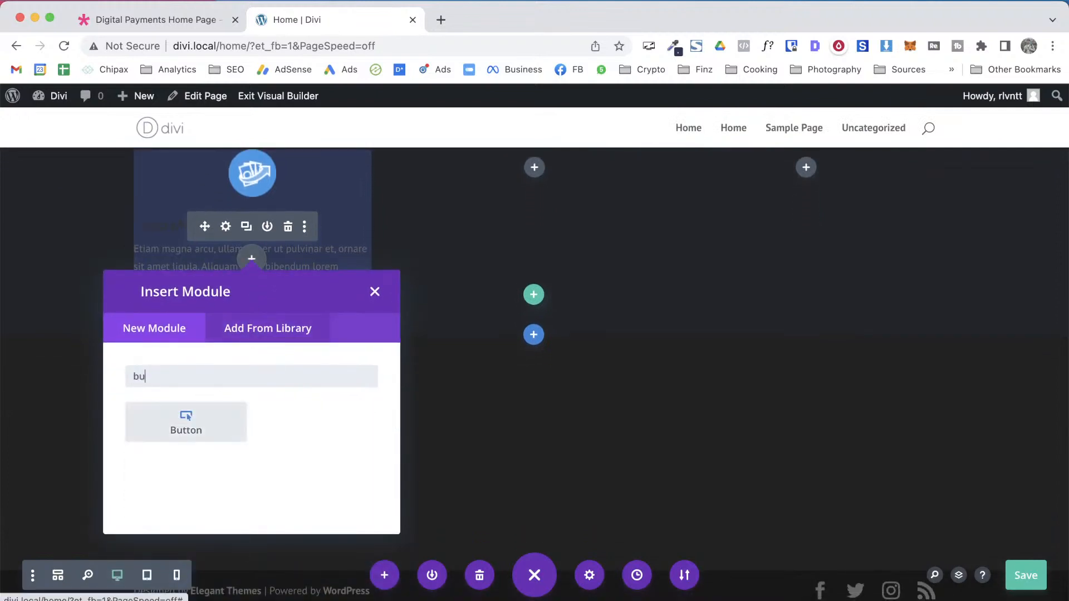
pyautogui.click(210, 420)
pyautogui.click(1018, 526)
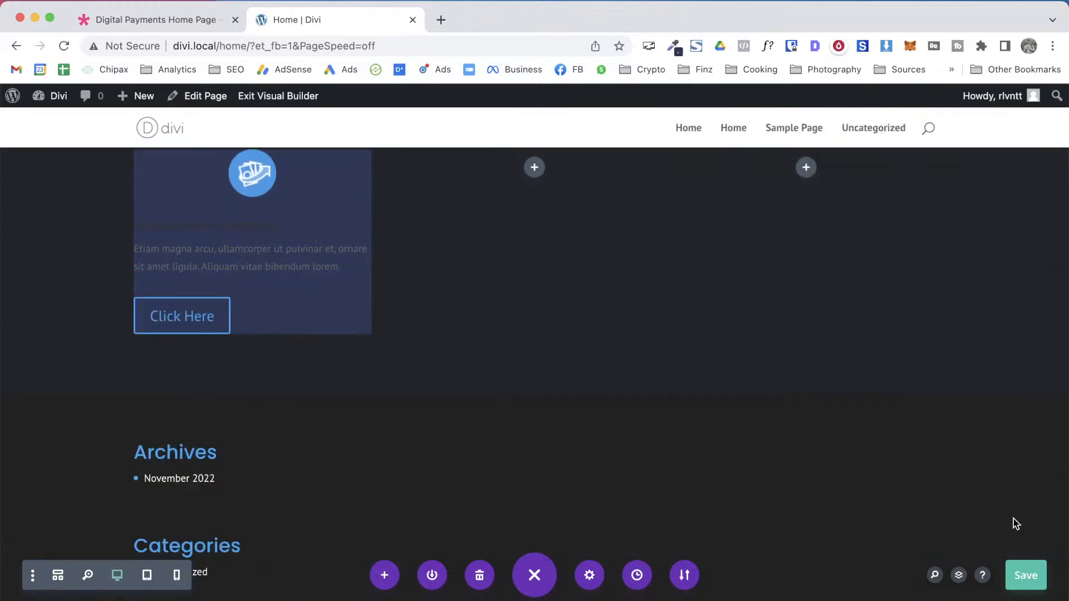
# Inspect the font of the "Send Money Instantly" title on the demo page with WhatFont, and return to the Home page
pyautogui.hotkey('ctrl', 'shift', 'Tab')
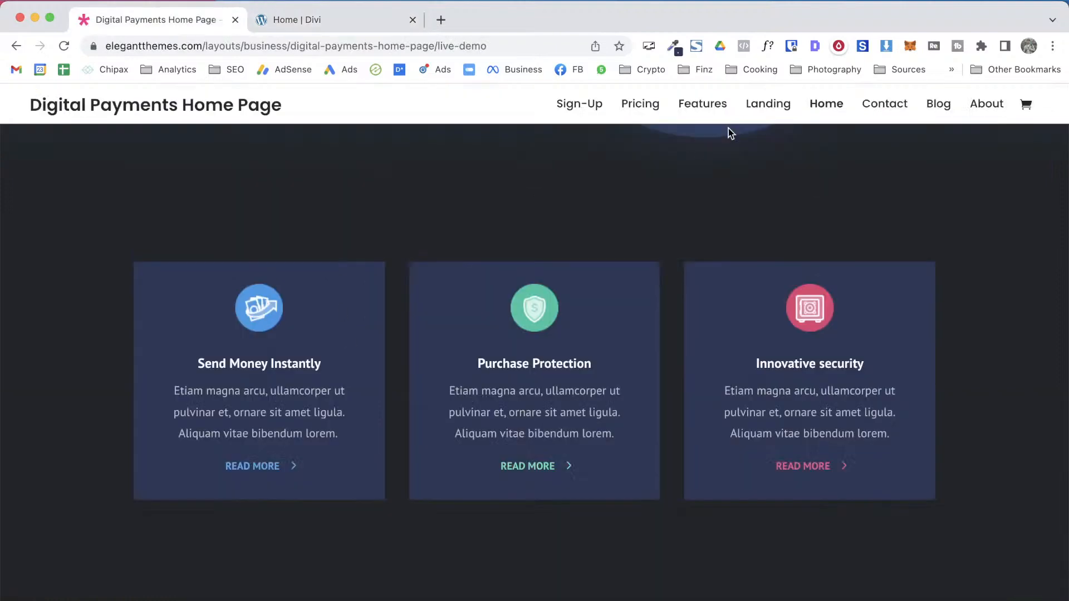
pyautogui.click(767, 46)
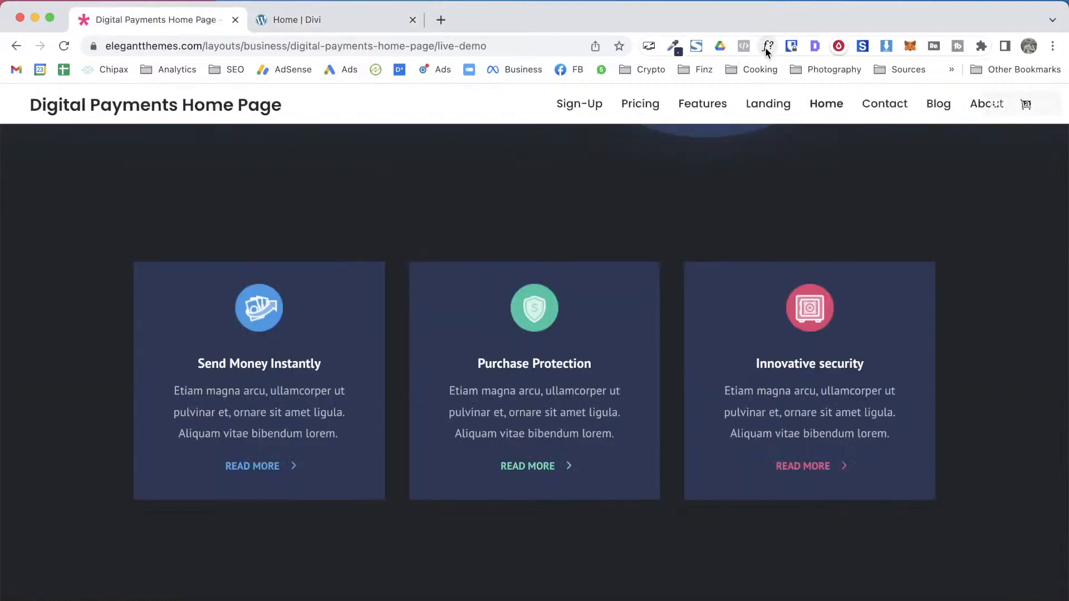
pyautogui.click(248, 365)
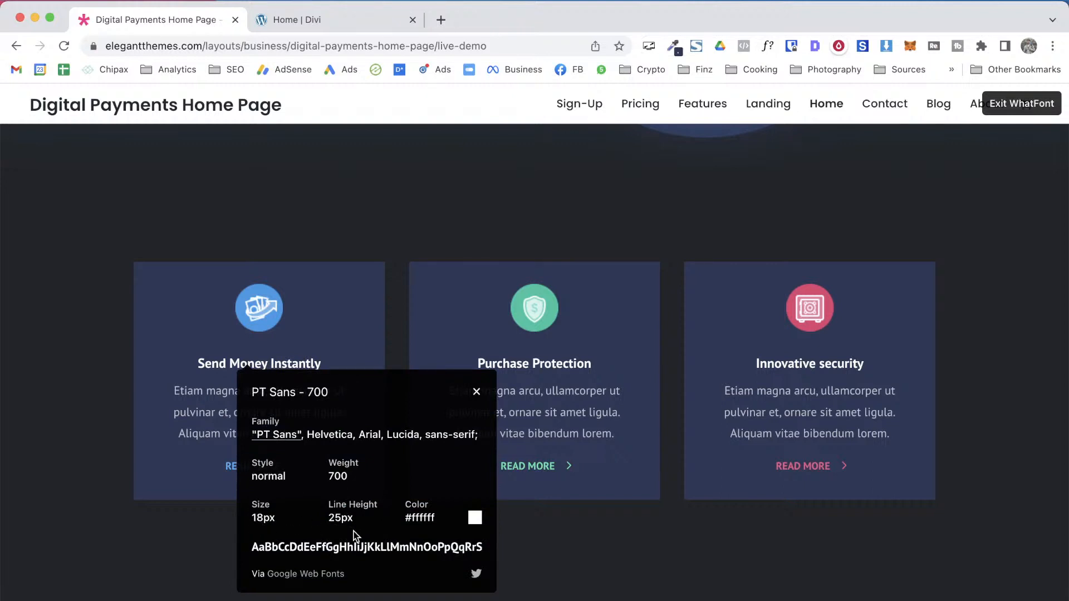
pyautogui.hotkey('ctrl', 'Tab')
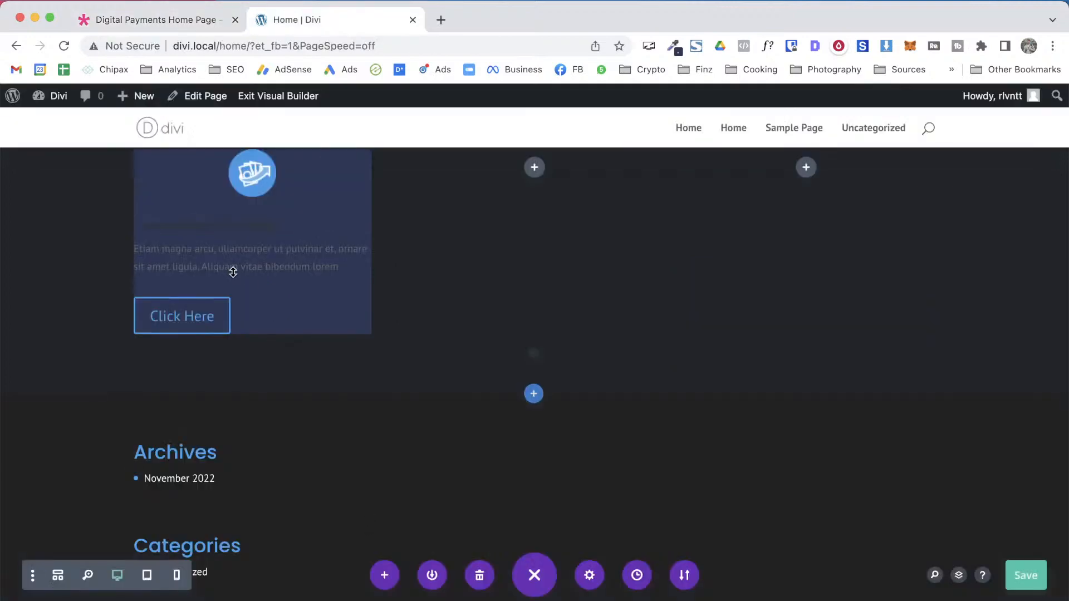
# Open the body text design options of the Text module in the first column
pyautogui.click(225, 228)
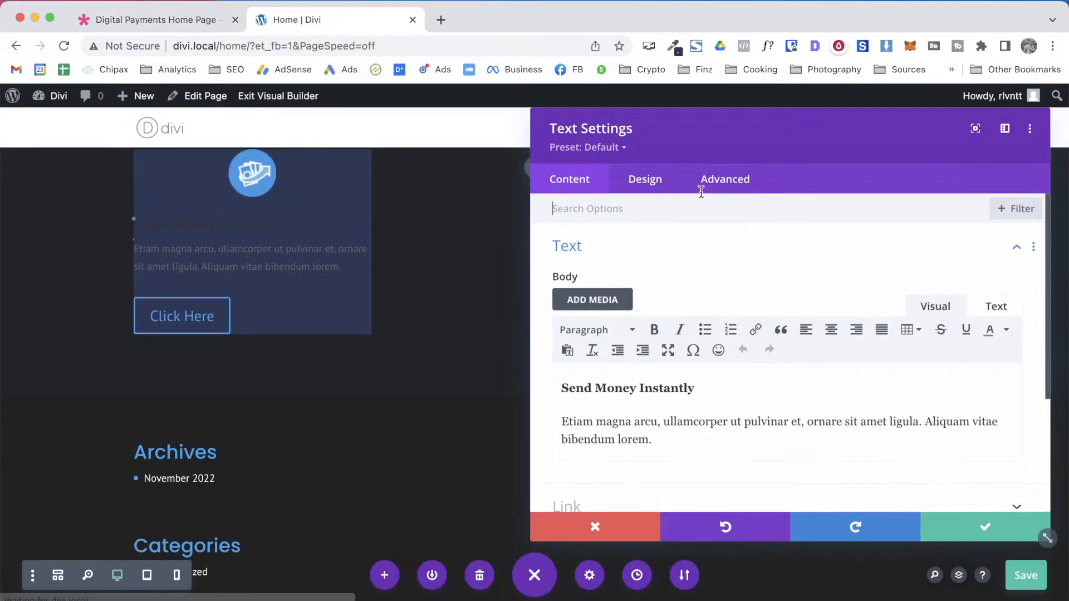
pyautogui.click(667, 186)
pyautogui.click(571, 246)
pyautogui.scroll(-5, 676, 413)
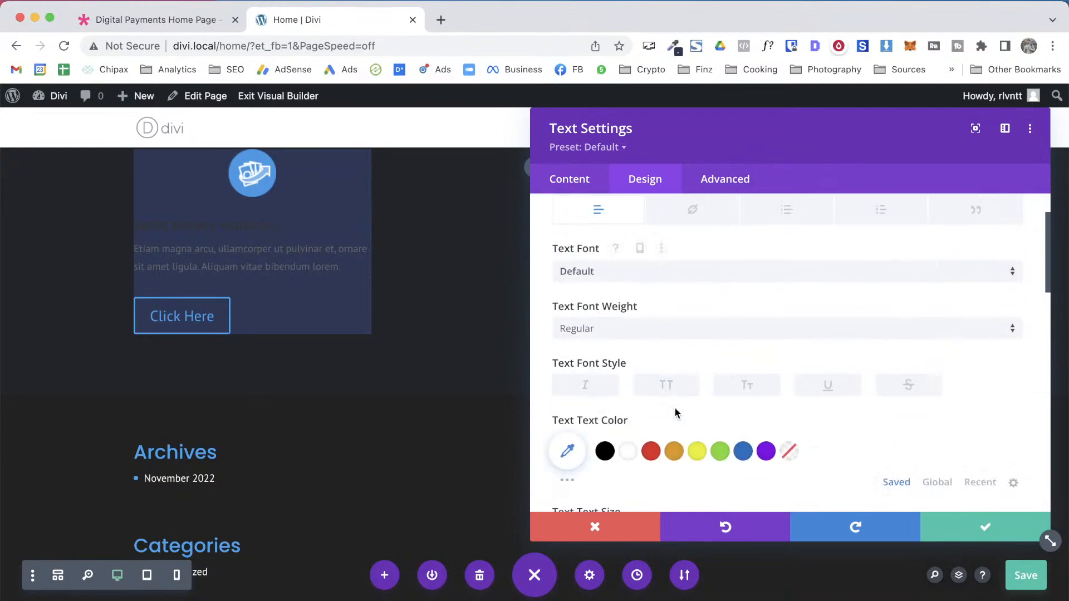
# Set the body text size to 18px and its line height to 25px, checking the values against the demo page
pyautogui.click(971, 441)
pyautogui.write('18')
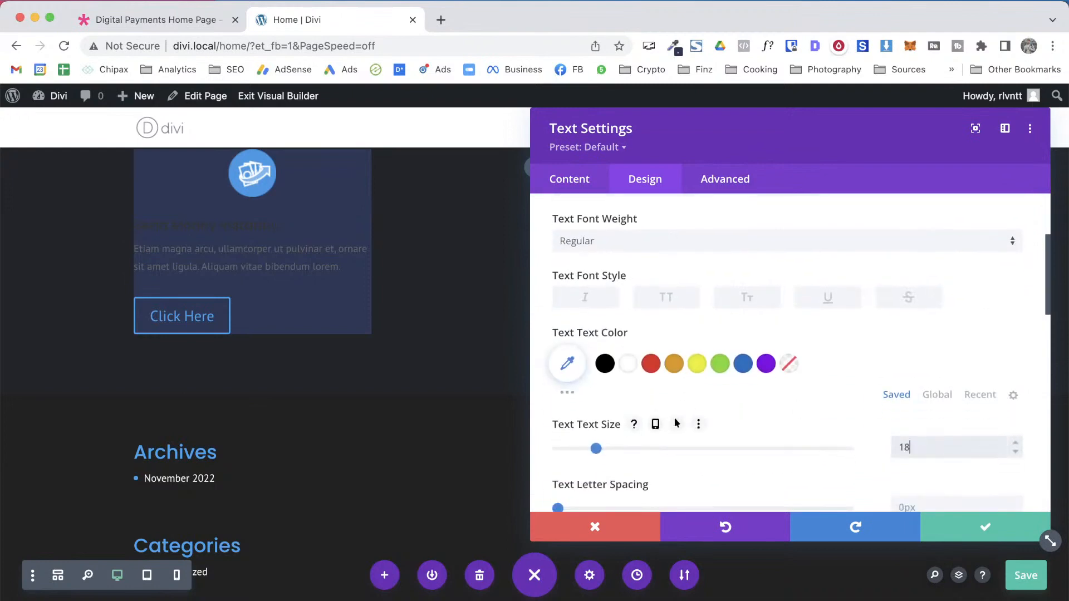
pyautogui.write('px')
pyautogui.hotkey('ctrl', 'Tab')
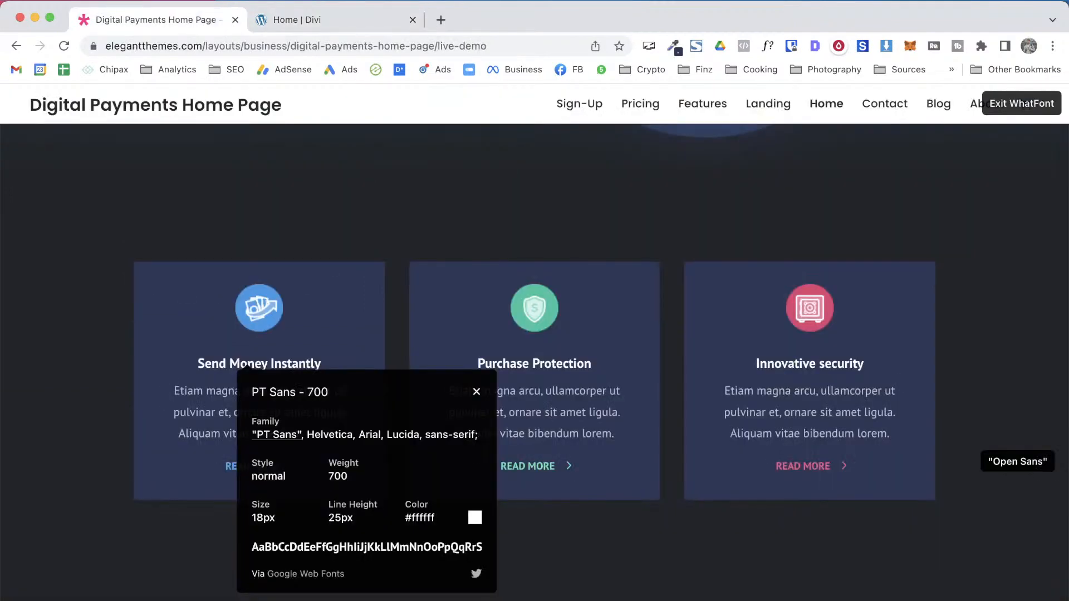
pyautogui.hotkey('ctrl', 'Tab')
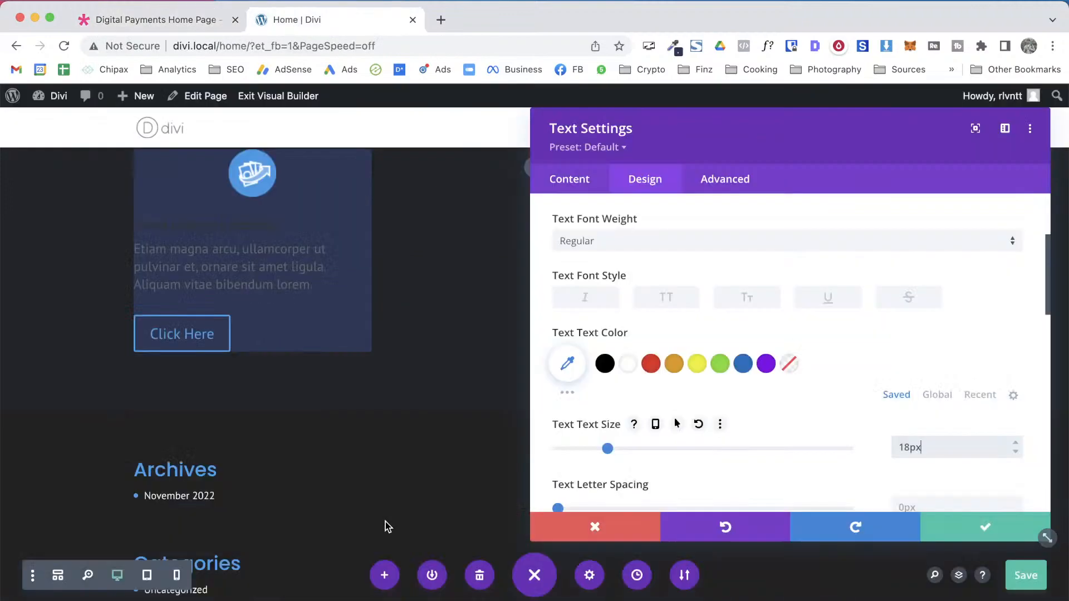
pyautogui.scroll(-5, 994, 482)
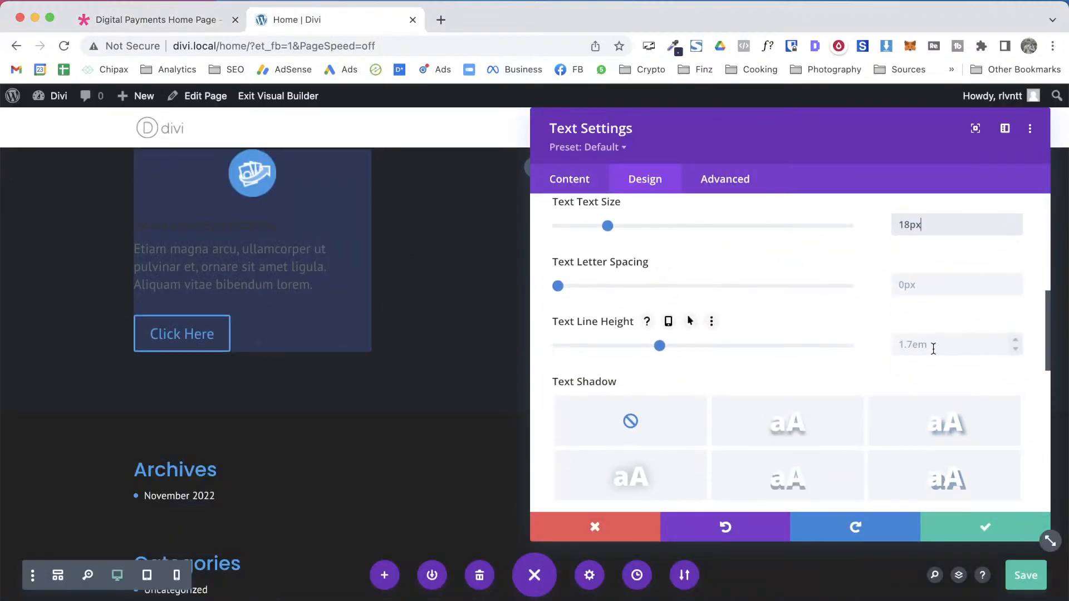
pyautogui.write('25')
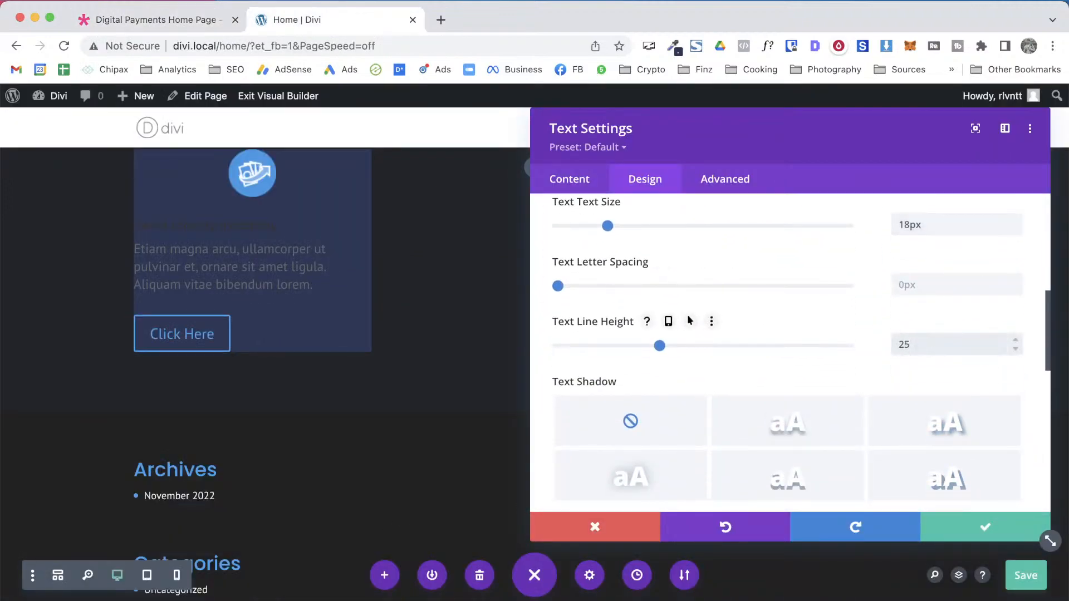
pyautogui.write('emp')
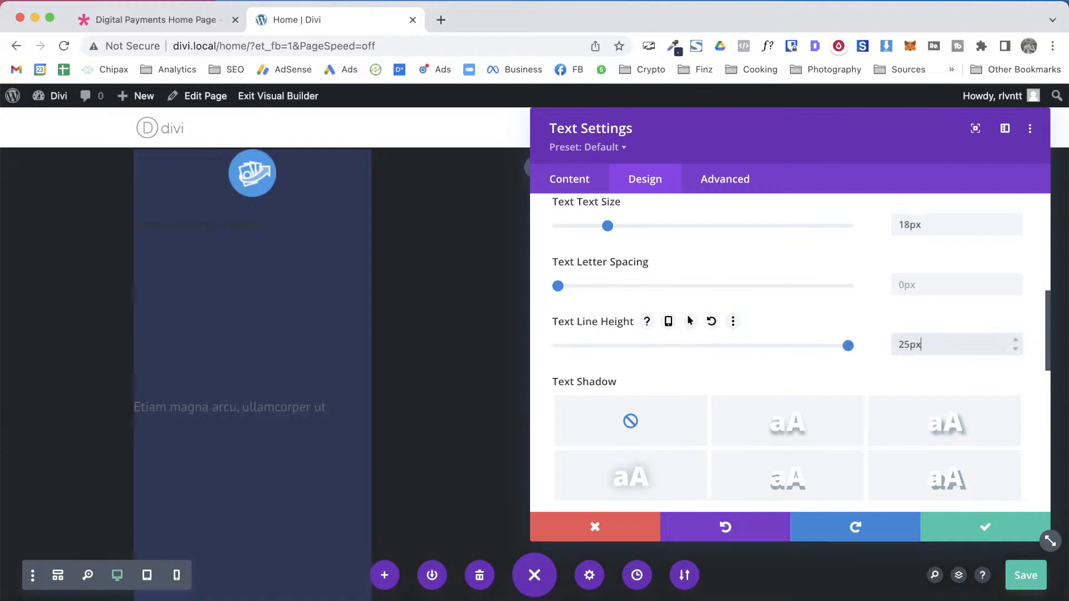
# Colour the body text white and inspect the fonts of the demo card's title and paragraph with WhatFont
pyautogui.scroll(5, 657, 322)
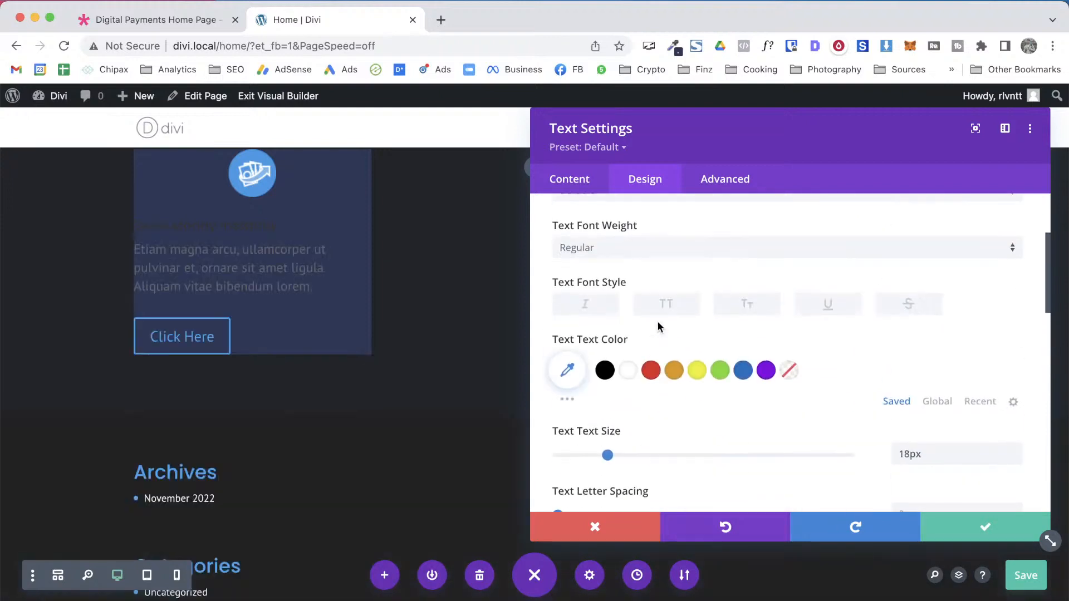
pyautogui.click(629, 372)
pyautogui.hotkey('ctrl', 'Tab')
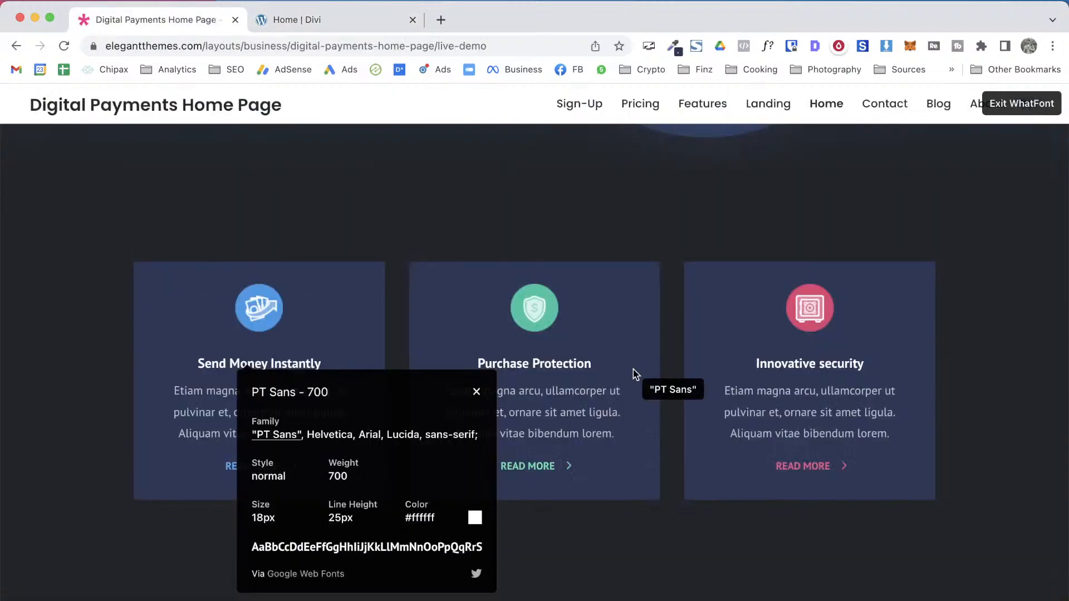
pyautogui.click(294, 363)
pyautogui.click(186, 393)
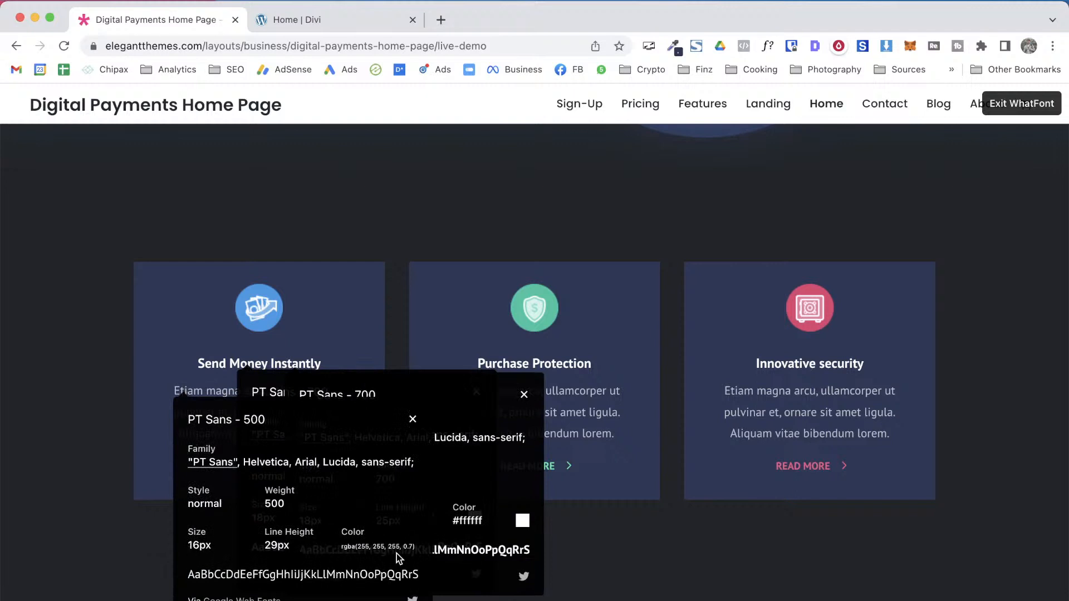
pyautogui.hotkey('ctrl', 'Tab')
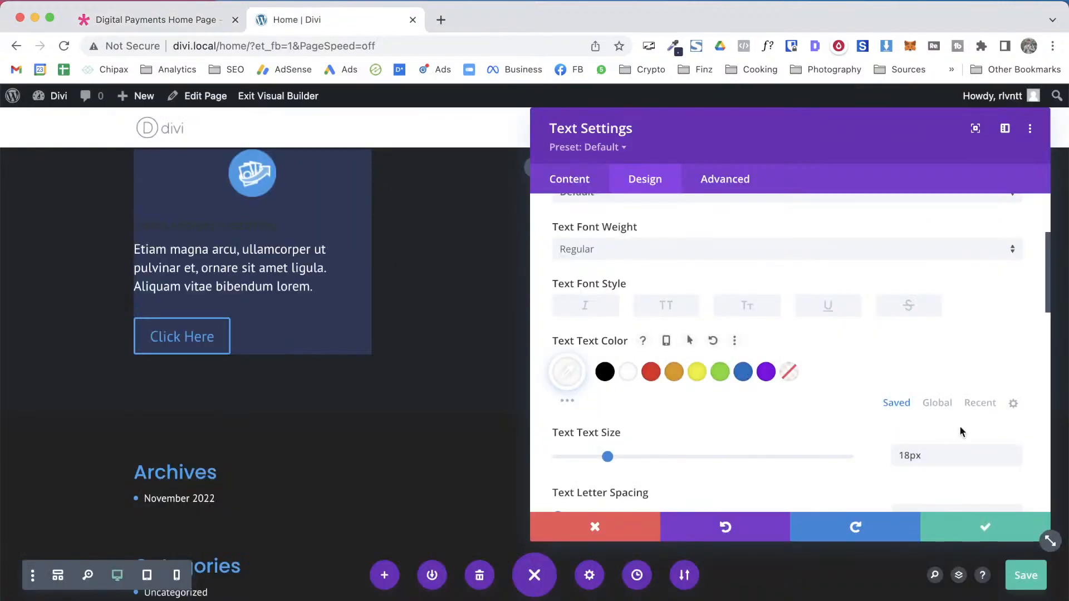
# Set the body text size to 16px and its line height to 29px
pyautogui.doubleClick(931, 458)
pyautogui.write('16px')
pyautogui.scroll(-3, 940, 376)
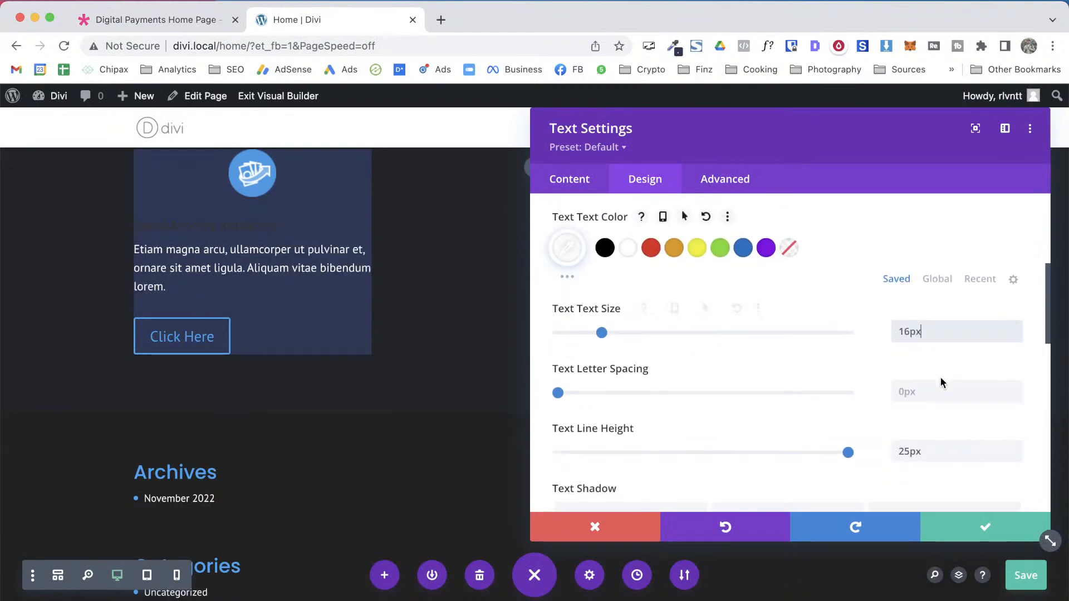
pyautogui.click(909, 452)
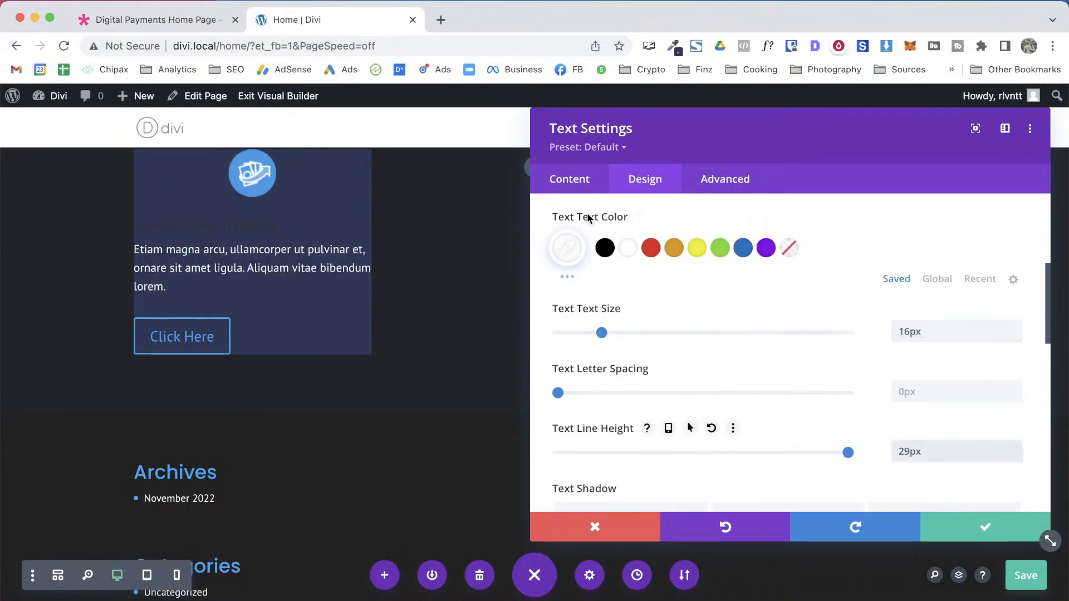
# Set the body text colour to rgba(255,255,255,0.7)
pyautogui.click(567, 248)
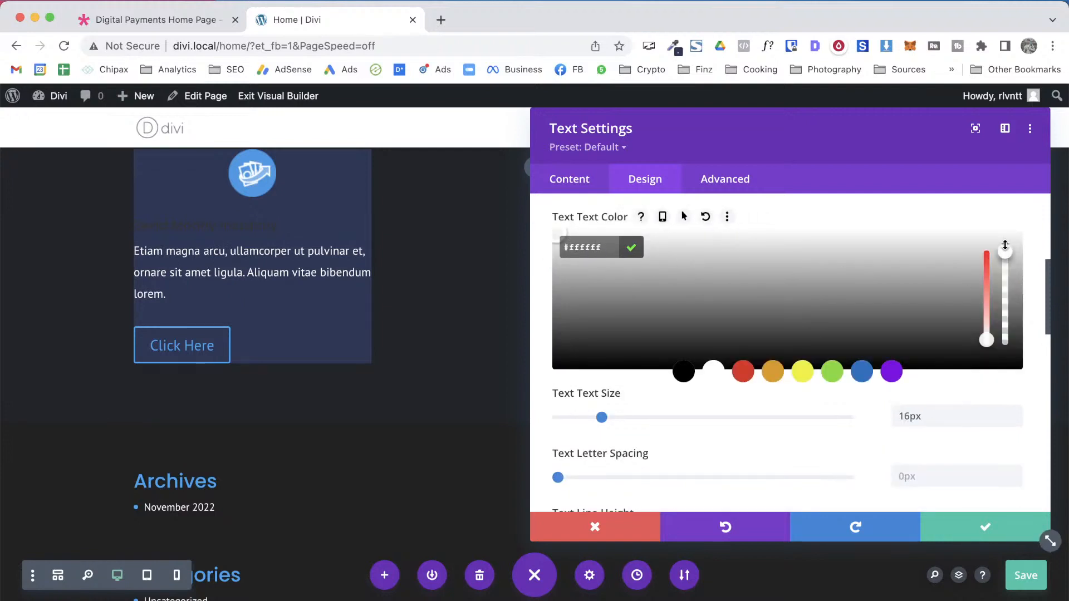
pyautogui.moveTo(1004, 250); pyautogui.dragTo(1005, 258)
pyautogui.click(672, 248)
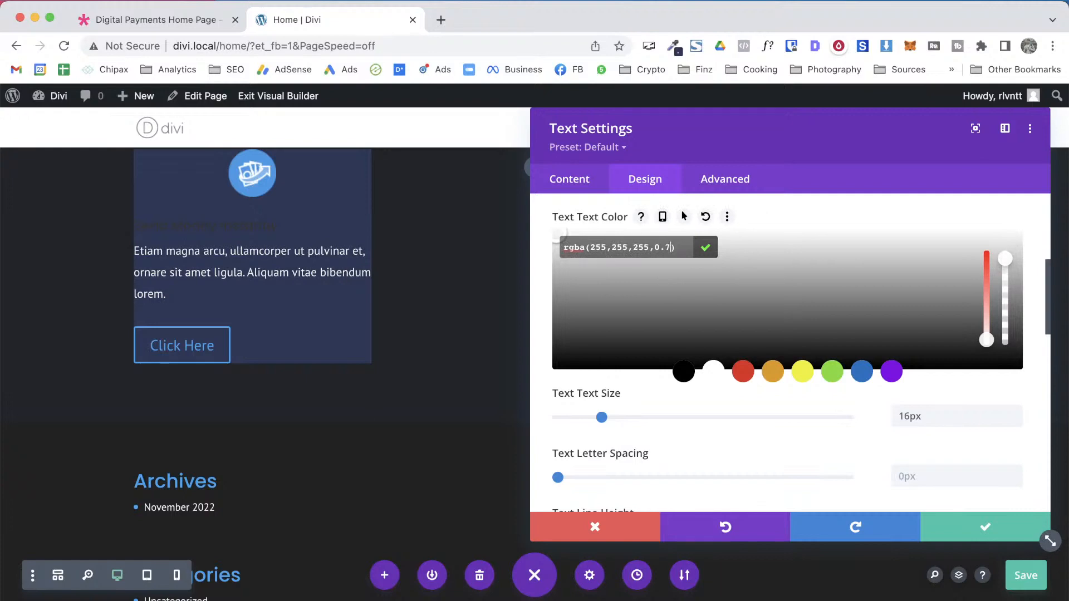
pyautogui.click(705, 249)
# Set the Heading 4 text colour of the Text module to white and its line height to 27px
pyautogui.scroll(5, 846, 406)
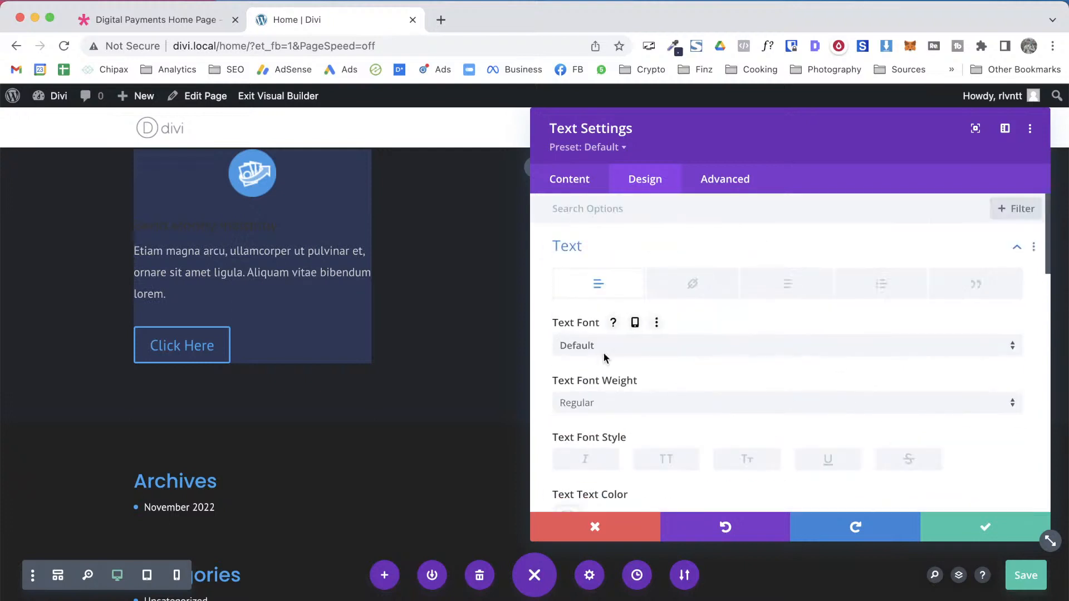
pyautogui.click(606, 255)
pyautogui.click(596, 286)
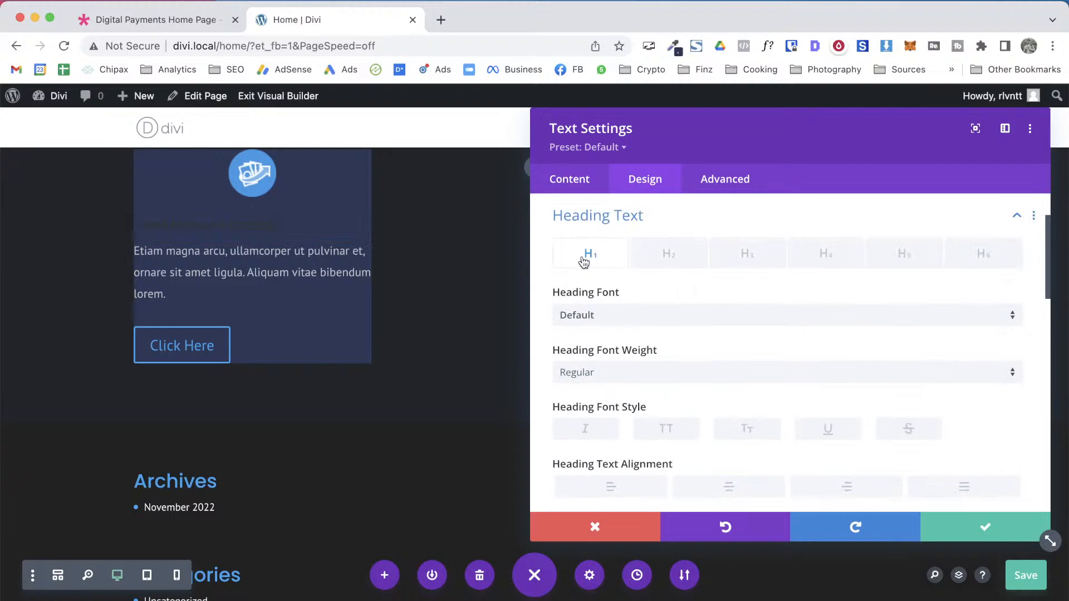
pyautogui.scroll(-5, 796, 459)
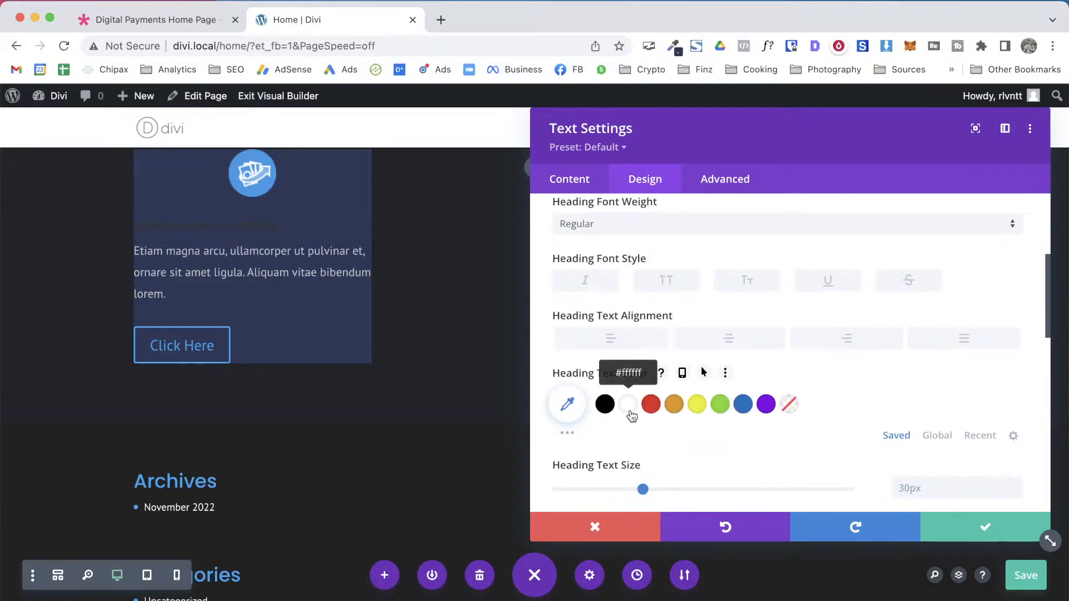
pyautogui.scroll(4, 640, 384)
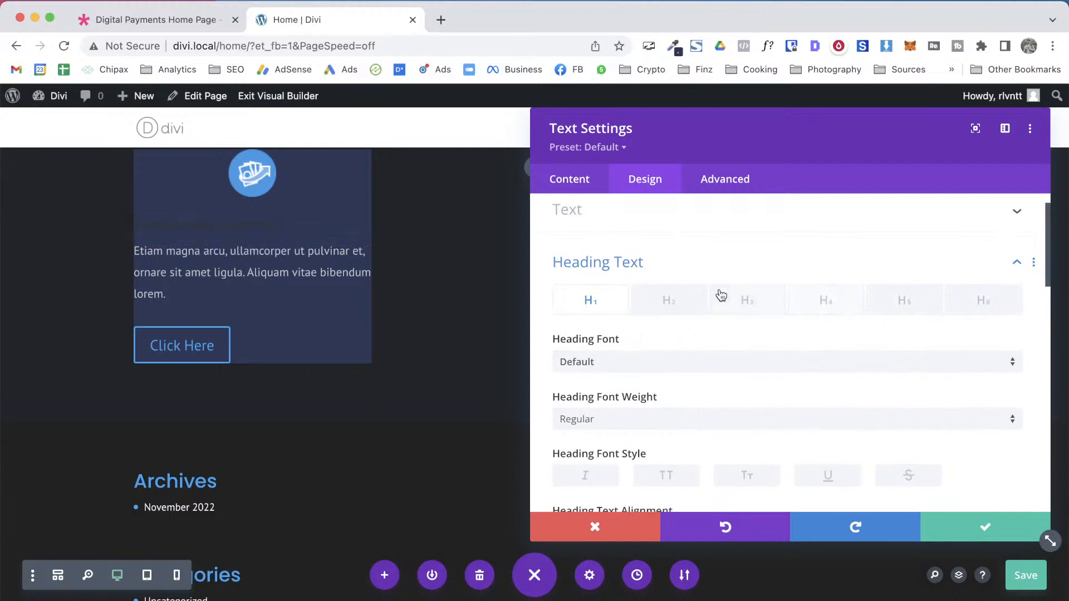
pyautogui.click(837, 306)
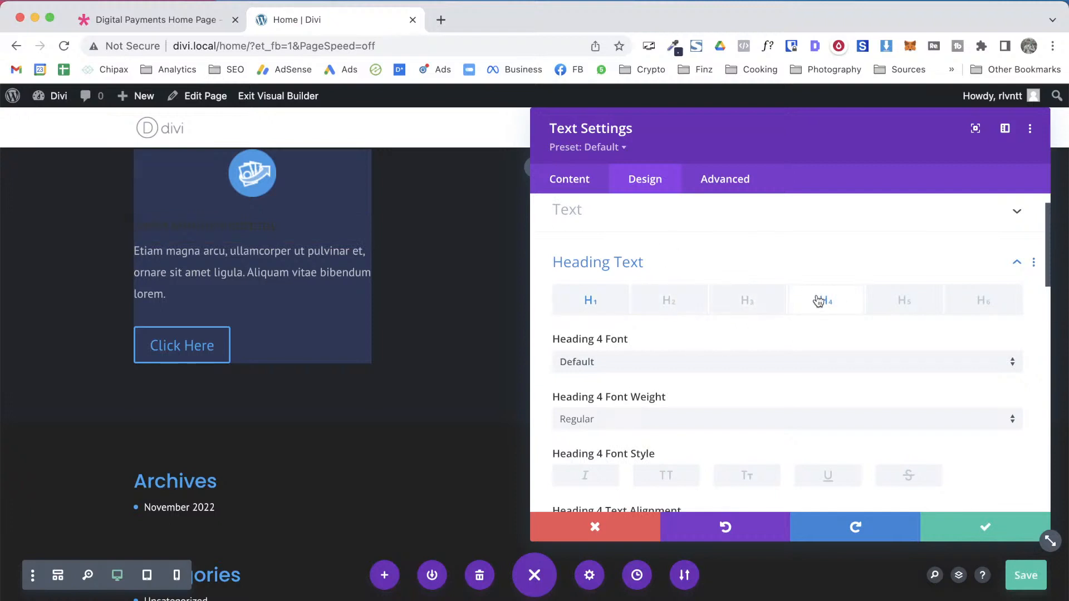
pyautogui.click(904, 300)
pyautogui.click(773, 307)
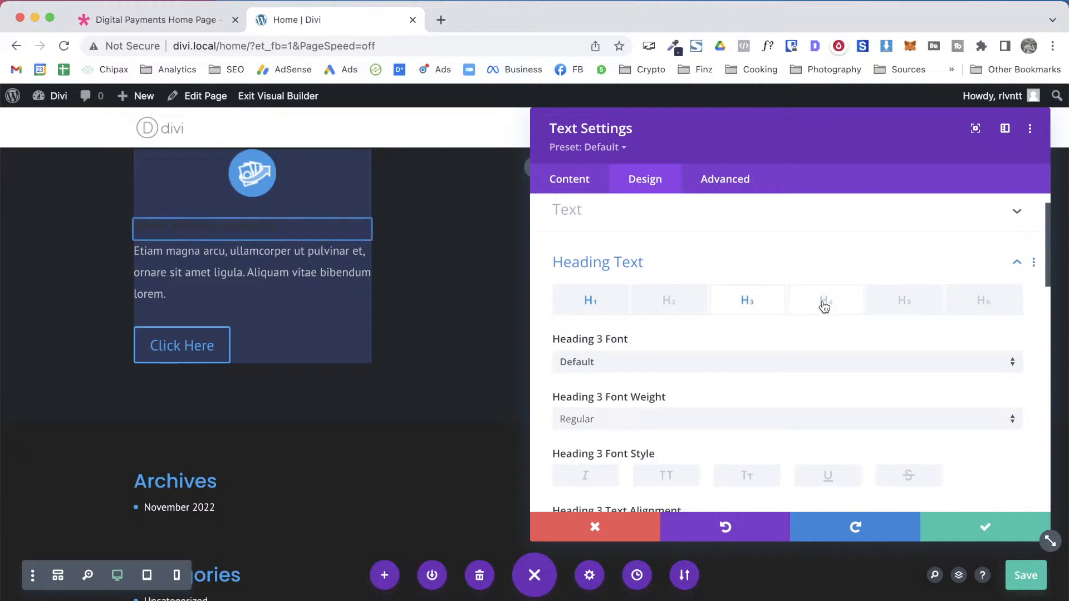
pyautogui.click(824, 305)
pyautogui.scroll(-3, 825, 305)
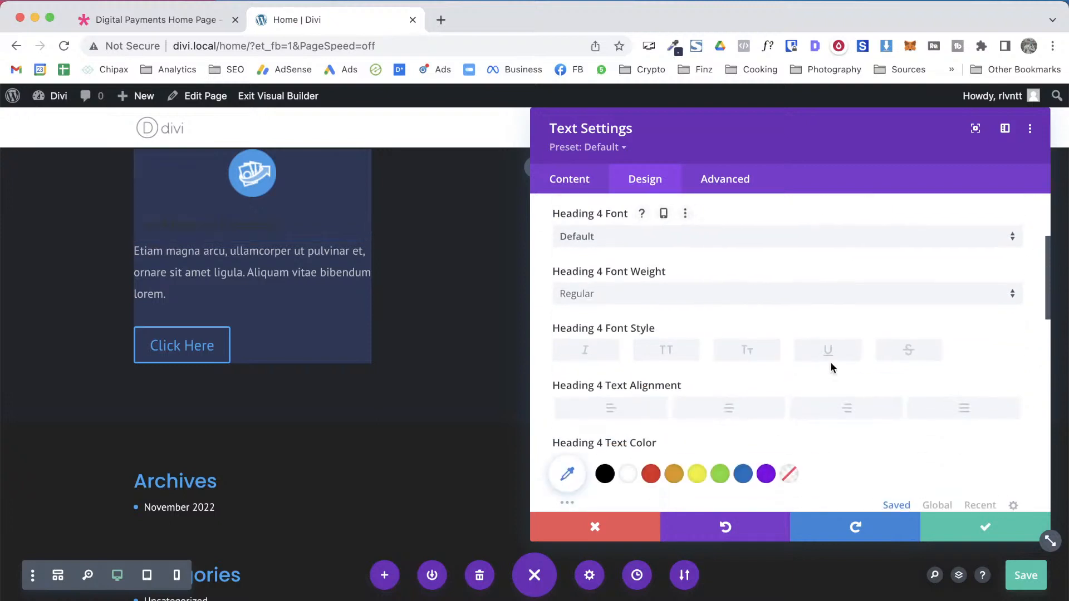
pyautogui.scroll(-3, 961, 393)
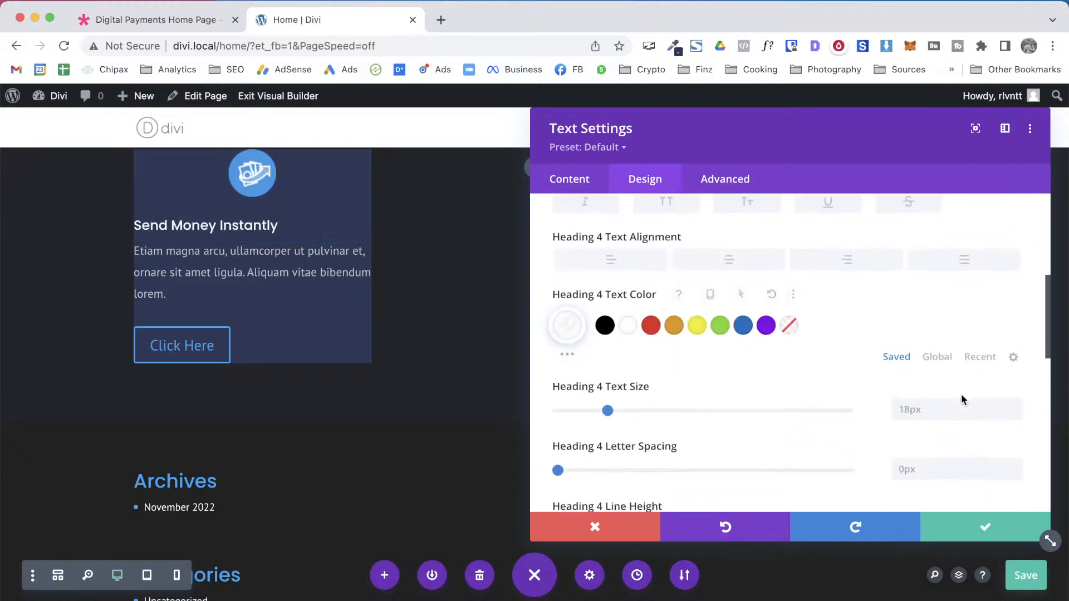
pyautogui.scroll(-4, 914, 408)
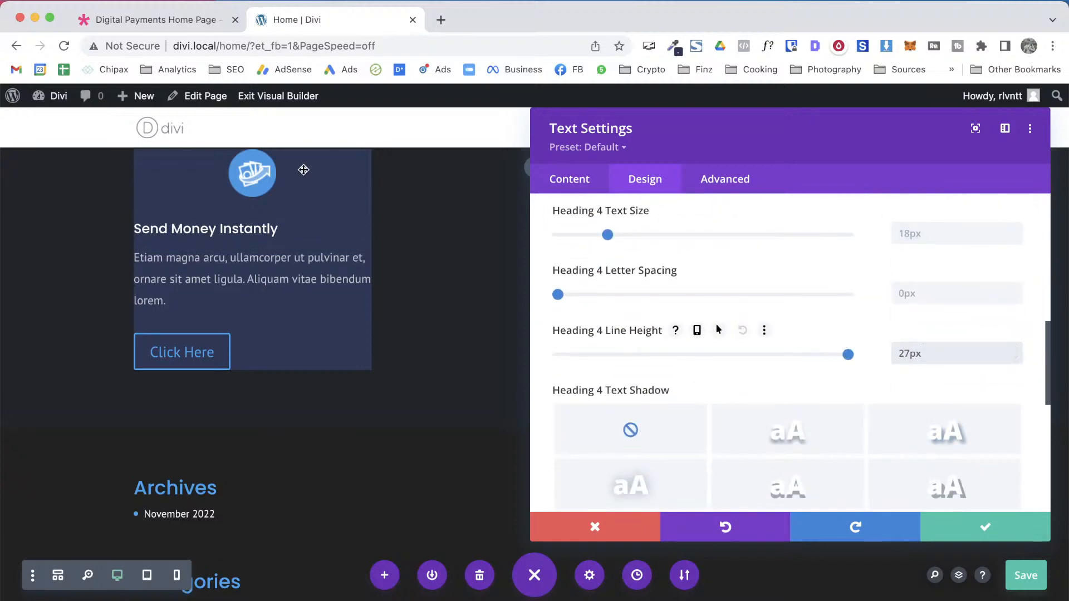
# Check the title's font weight on the demo page, close the WhatFont details, and return to the Home page
pyautogui.hotkey('ctrl', 'Tab')
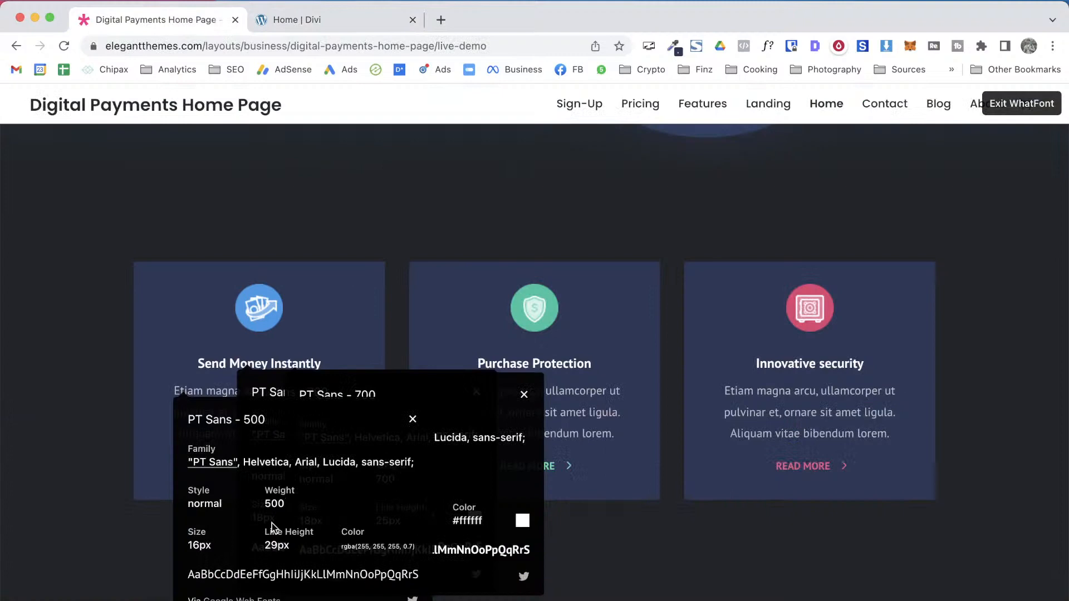
pyautogui.click(413, 421)
pyautogui.click(523, 395)
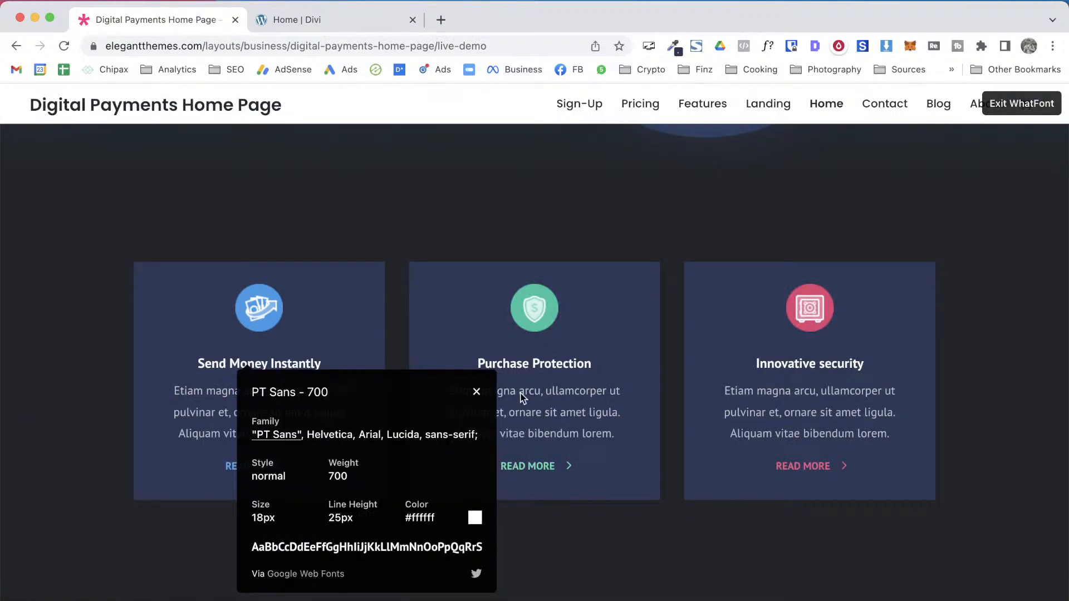
pyautogui.click(476, 392)
pyautogui.hotkey('ctrl', 'Tab')
# Set the Heading 4 font weight to Bold
pyautogui.scroll(3, 1000, 309)
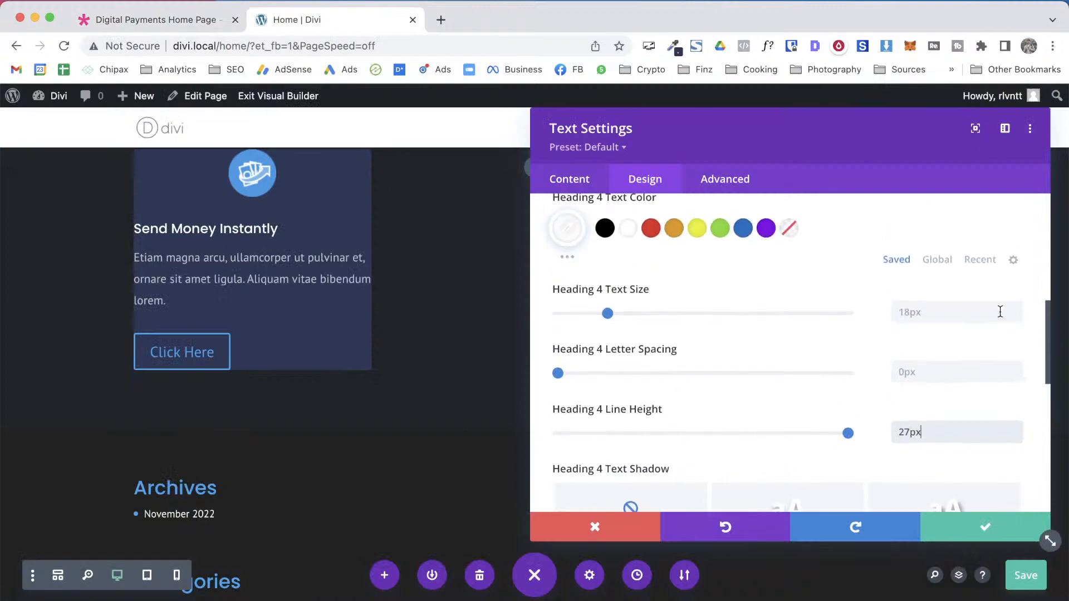
pyautogui.scroll(3, 790, 325)
pyautogui.scroll(2, 703, 269)
pyautogui.click(701, 279)
pyautogui.click(643, 369)
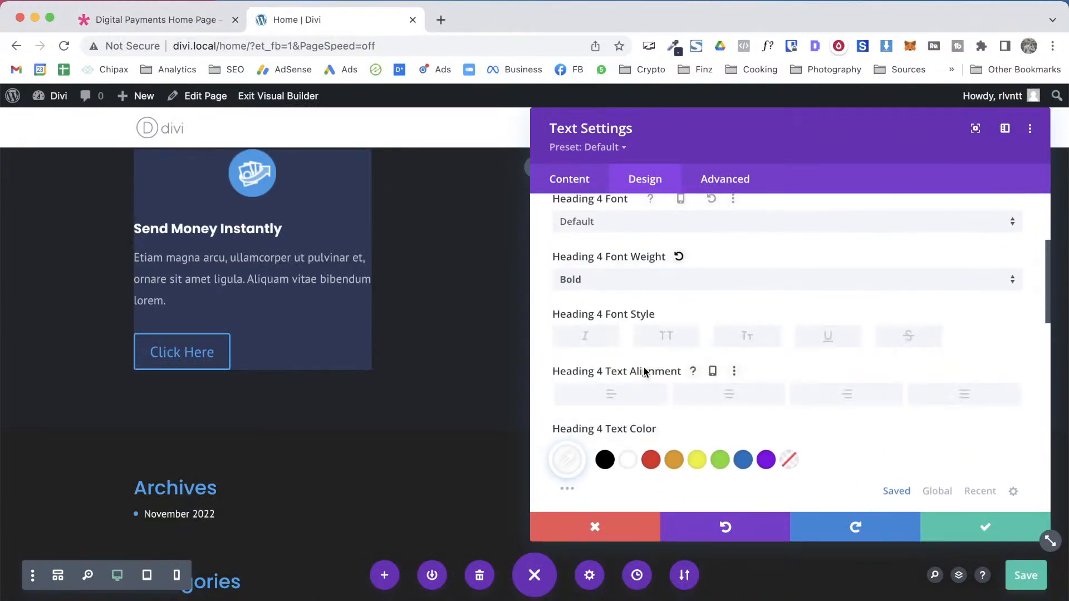
# Set the Heading 4 font weight of the Text module to Semi Bold
pyautogui.click(607, 279)
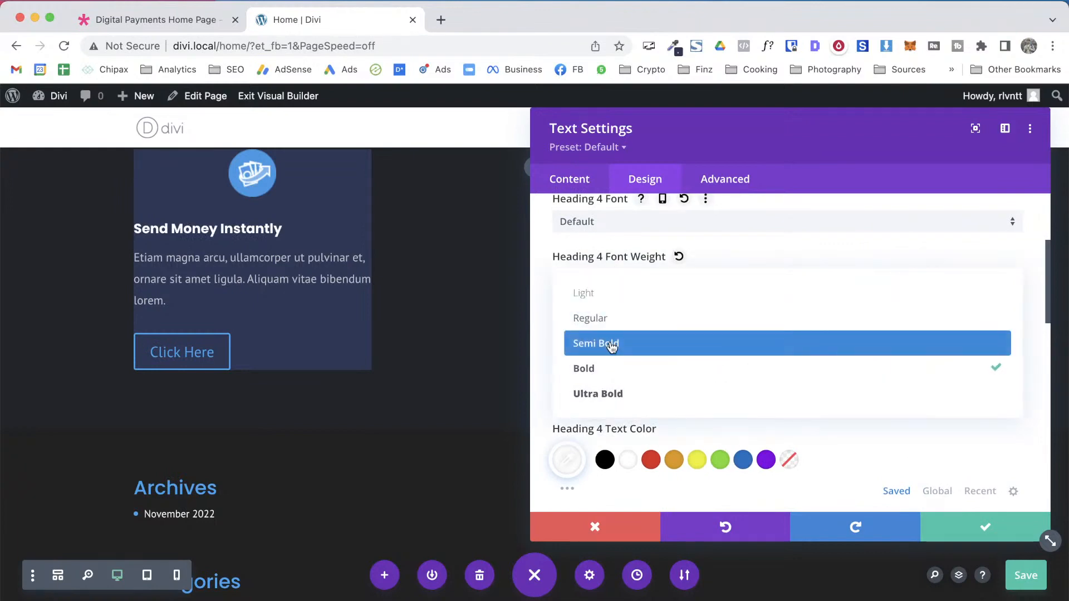
pyautogui.click(612, 344)
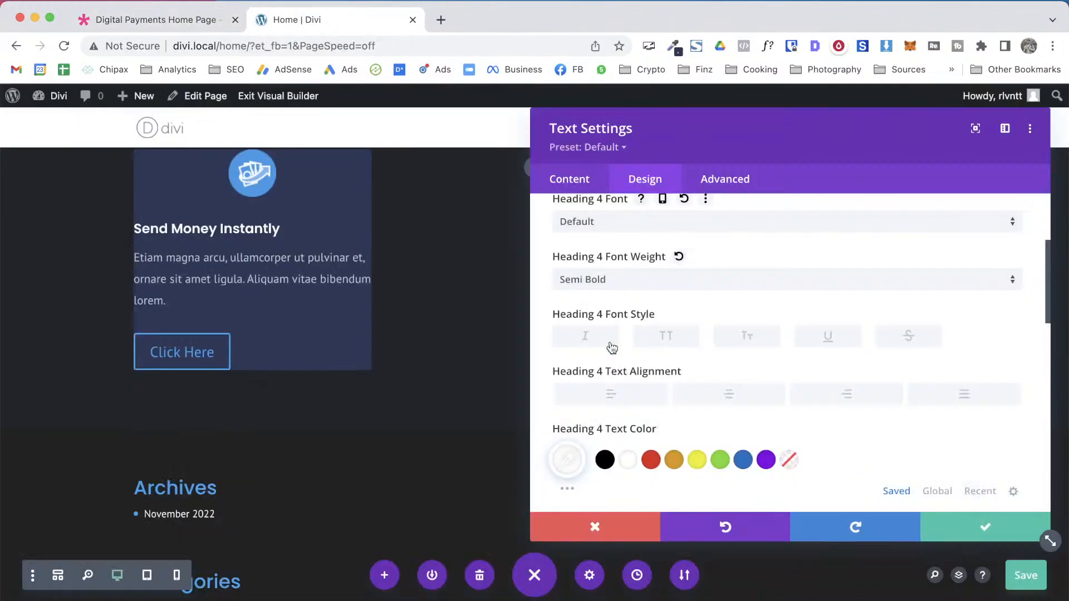
pyautogui.scroll(2, 828, 403)
pyautogui.scroll(-2, 816, 399)
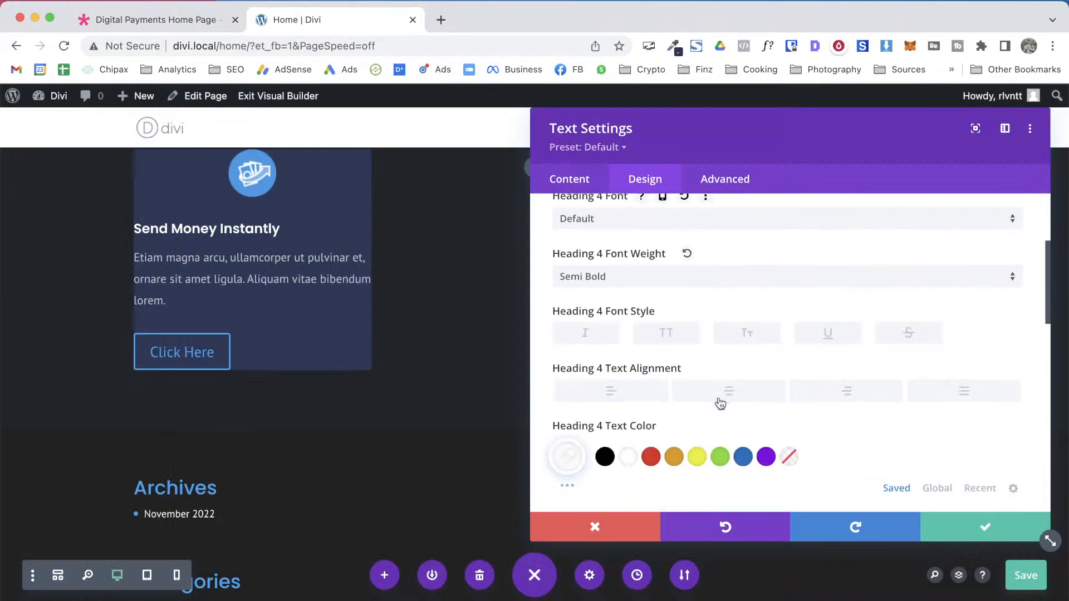
# Center the text alignment of the Text module and save its settings
pyautogui.scroll(3, 815, 400)
pyautogui.click(589, 263)
pyautogui.scroll(-10, 766, 372)
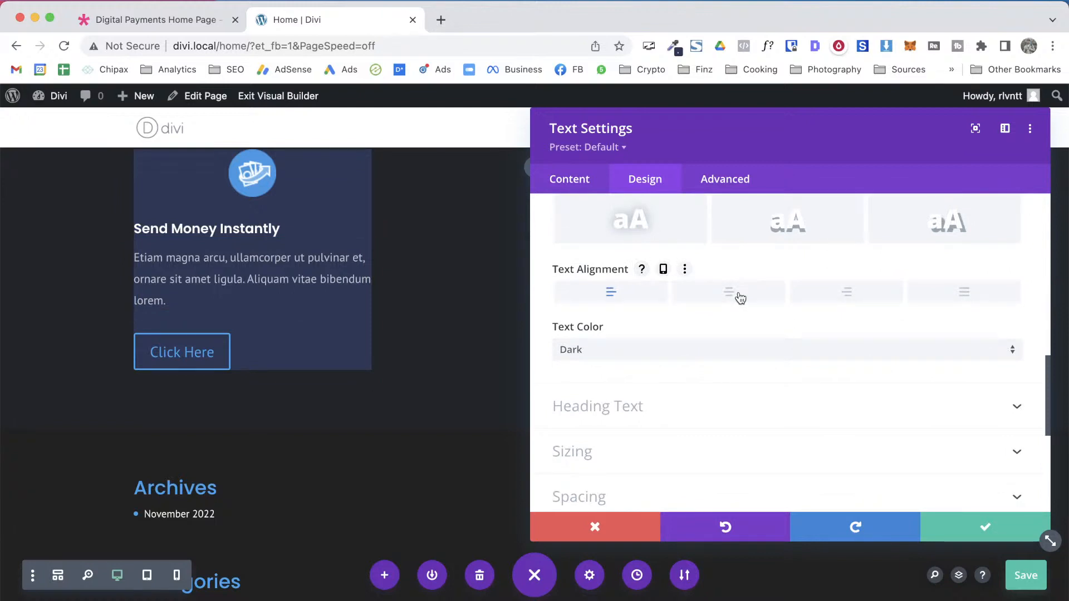
pyautogui.click(740, 298)
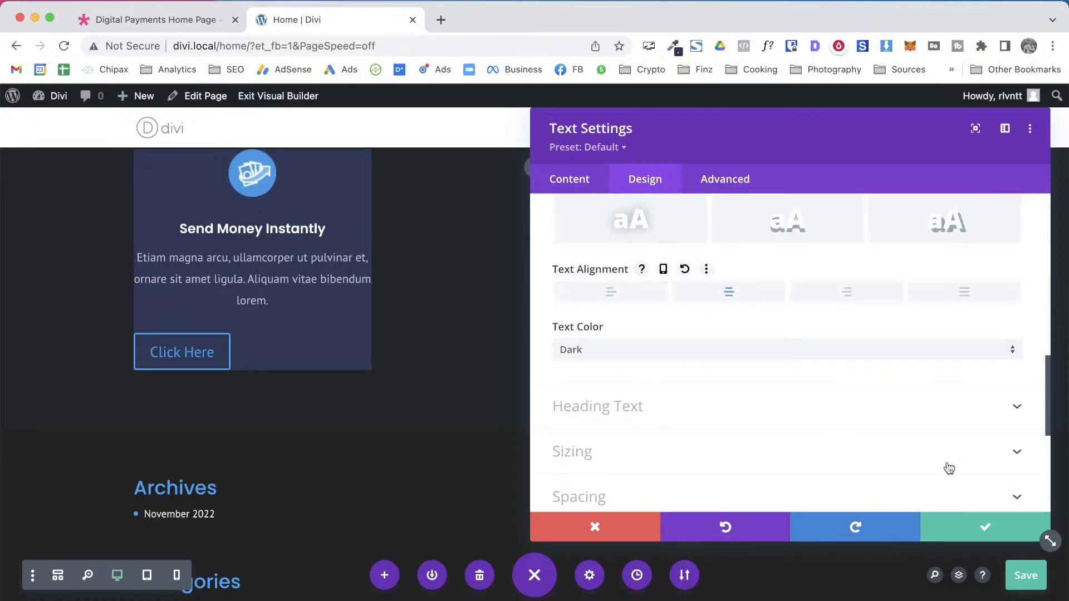
pyautogui.click(965, 528)
# Inspect the font details of the first READ MORE button on the demo page, copy its colour #4daaf2, and return to the Home page
pyautogui.hotkey('ctrl', 'Tab')
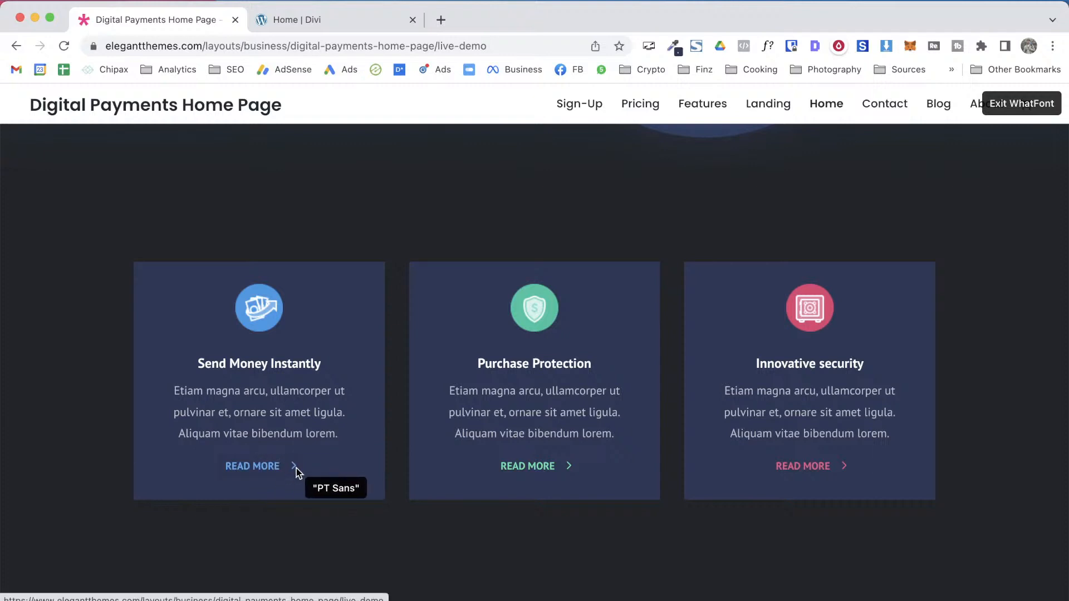
pyautogui.click(673, 45)
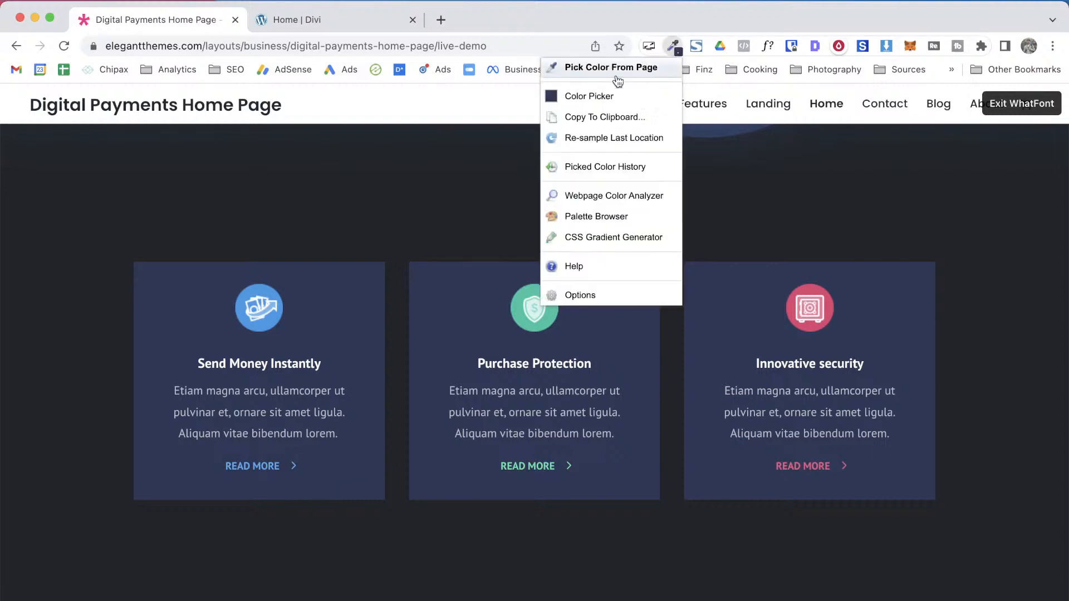
pyautogui.click(760, 49)
pyautogui.click(767, 46)
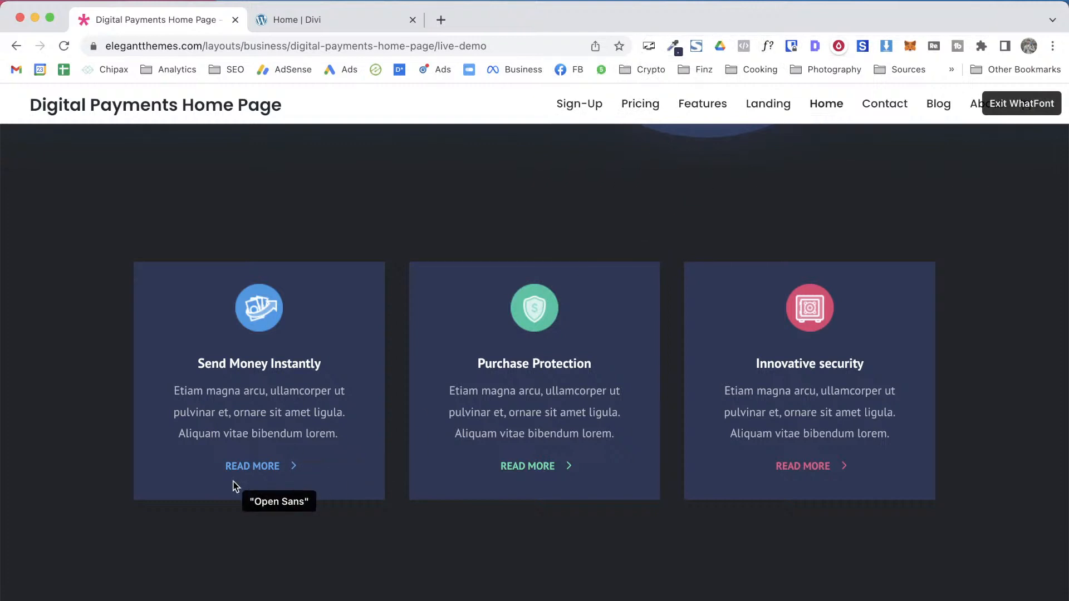
pyautogui.click(271, 469)
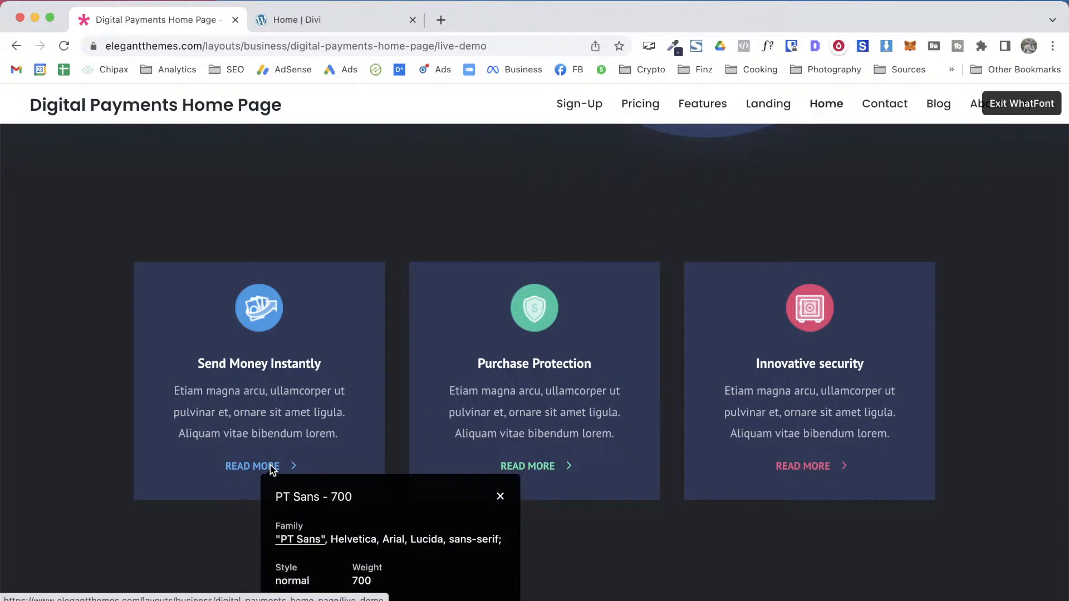
pyautogui.scroll(-3, 406, 368)
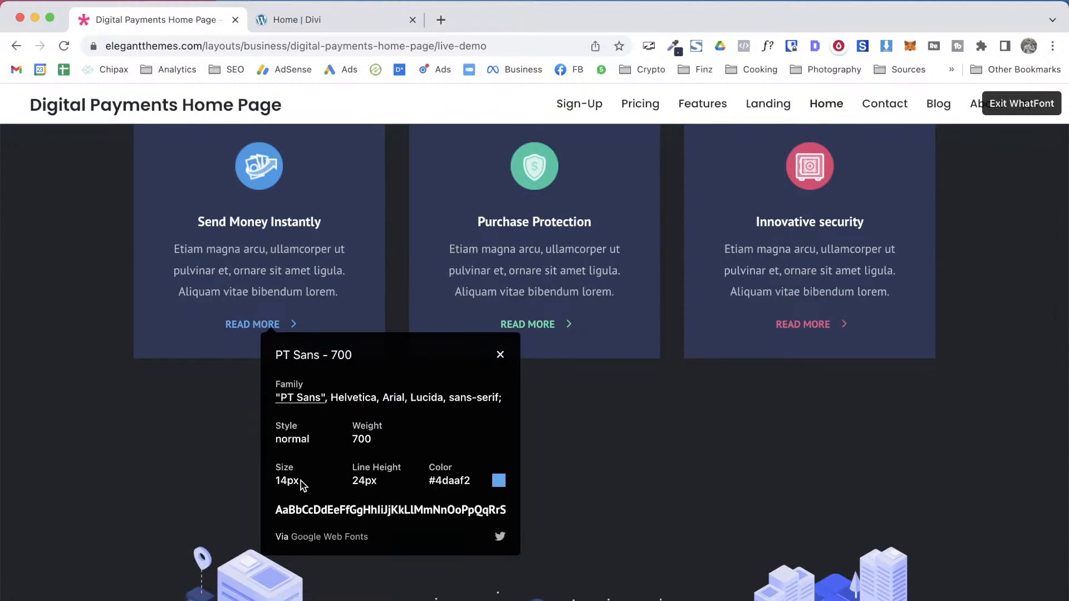
pyautogui.doubleClick(450, 480)
pyautogui.hotkey('ctrl', 'Tab')
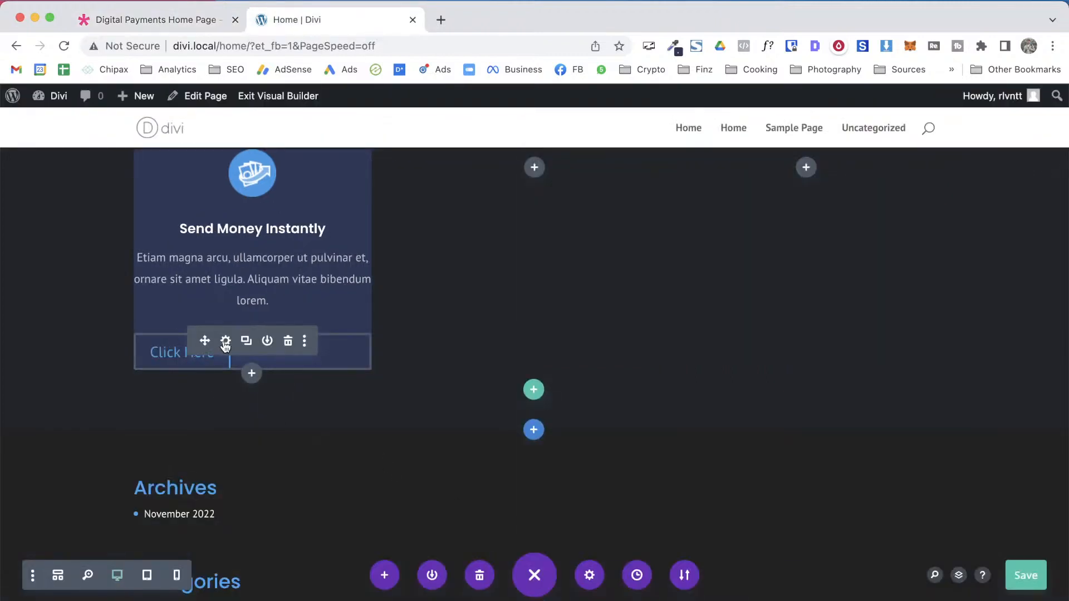
# Open the design settings of the Click Here button and enable custom button styles
pyautogui.click(225, 345)
pyautogui.click(645, 178)
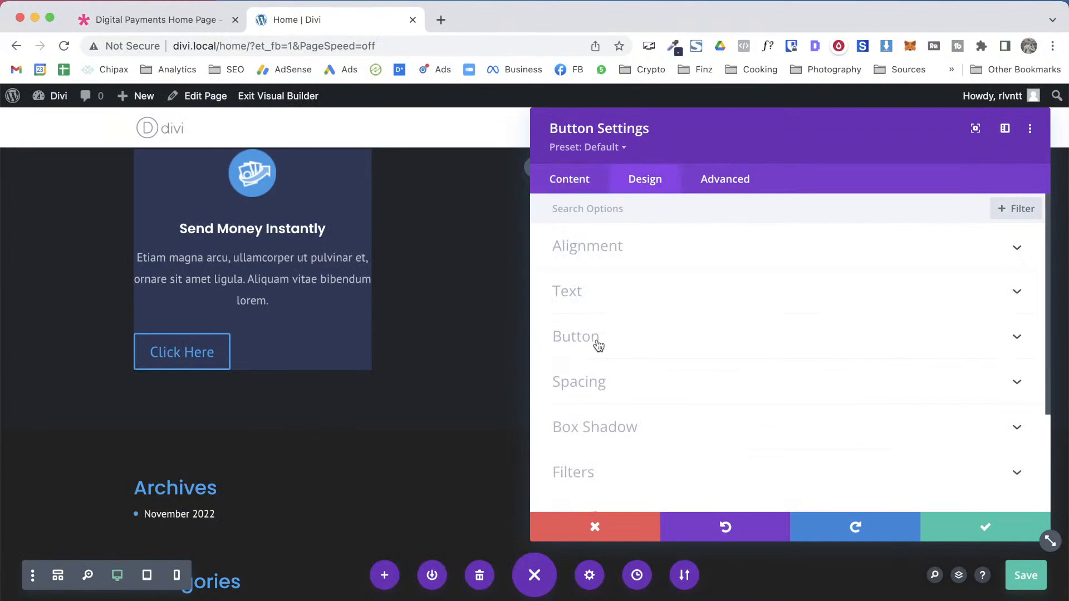
pyautogui.click(599, 346)
pyautogui.click(590, 271)
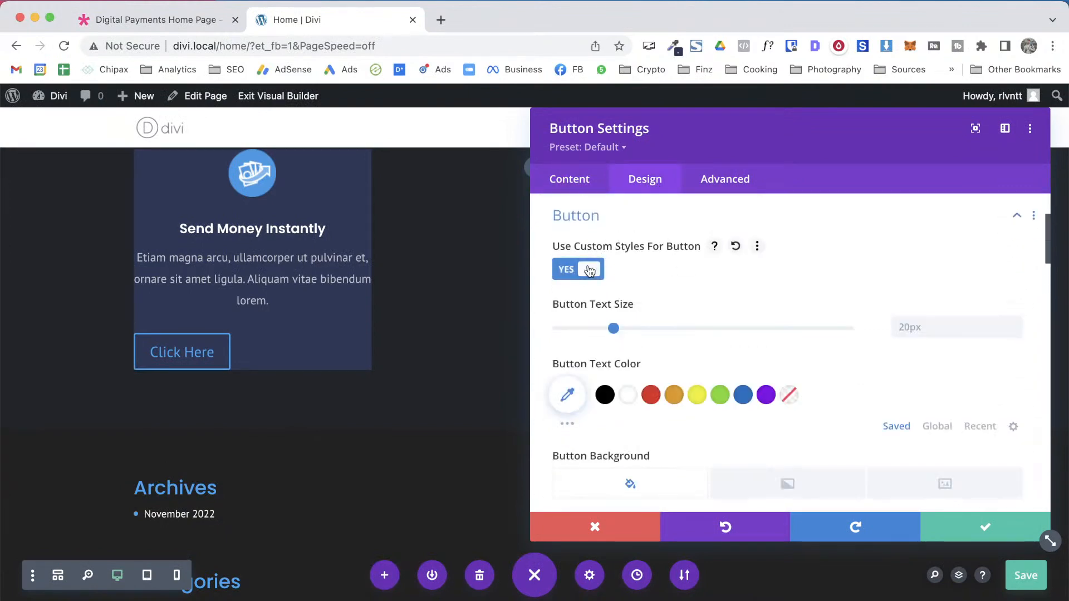
# Set the button text size to 14px and the button text colour to #4daaf2
pyautogui.click(935, 327)
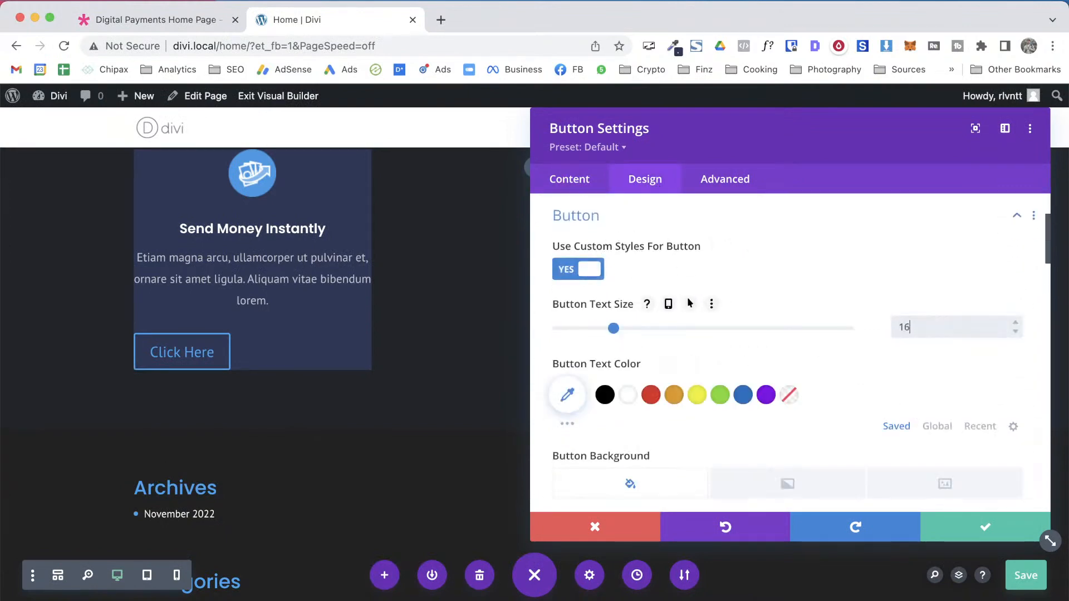
pyautogui.hotkey('ctrl', 'Tab')
pyautogui.hotkey('ctrl', 'Tab')
pyautogui.write('14px')
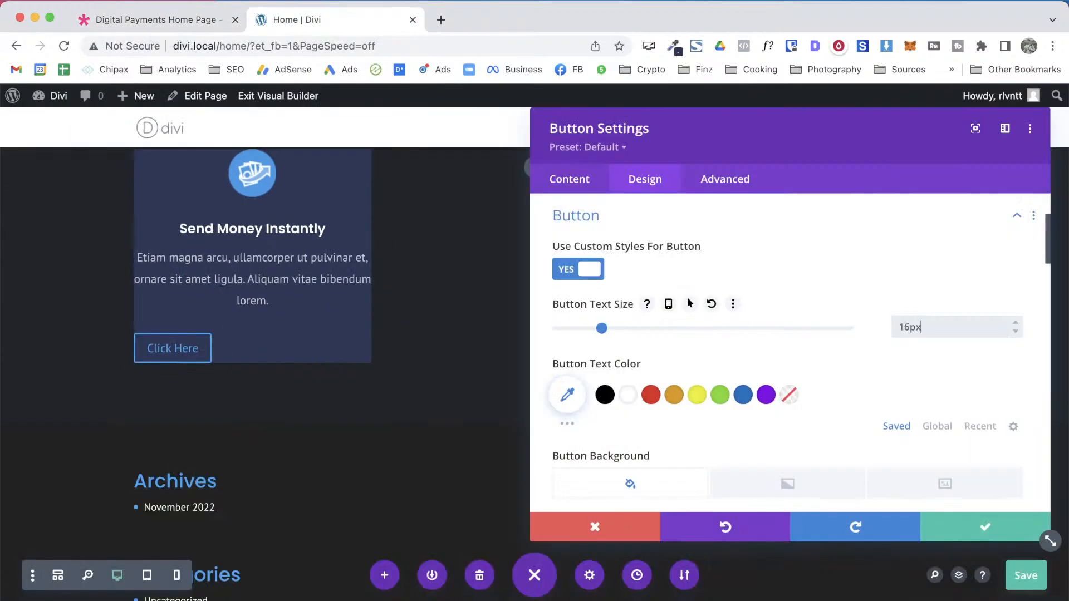
pyautogui.click(564, 396)
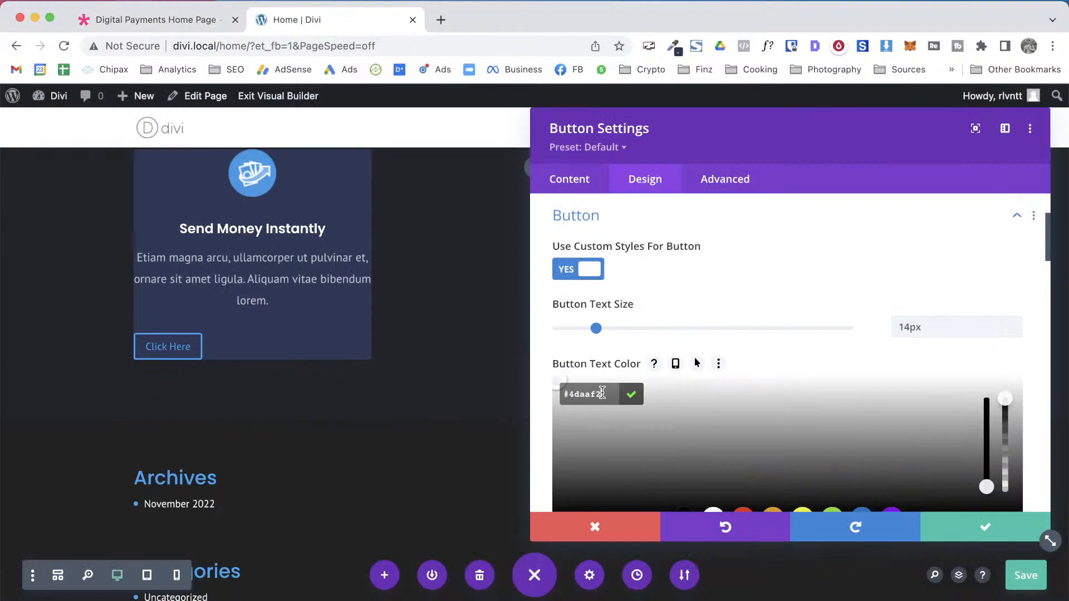
pyautogui.click(893, 365)
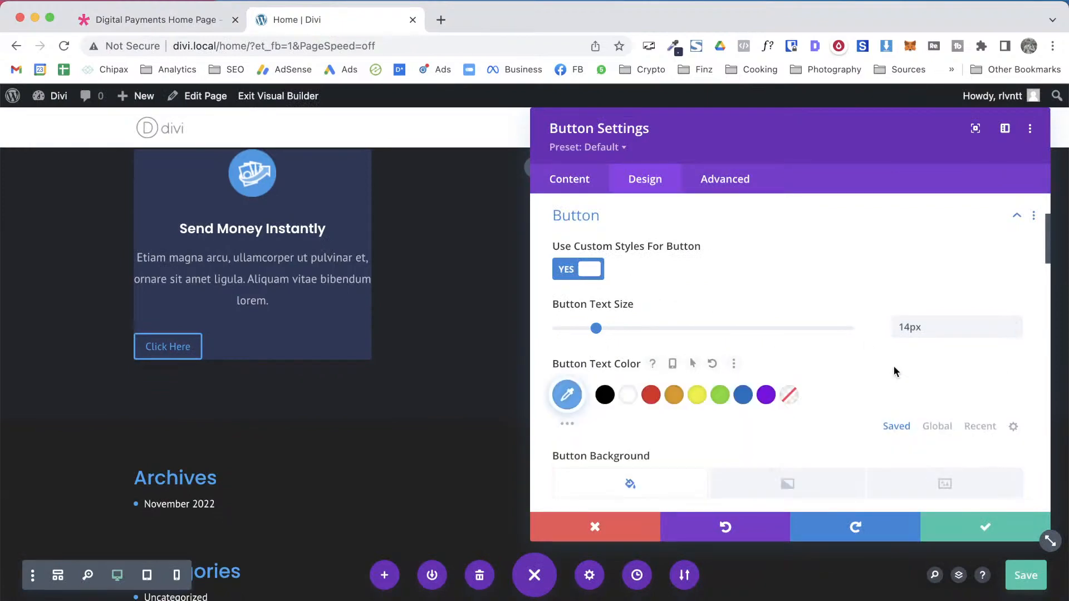
# Compare the button options with the demo page's READ MORE buttons, closing the WhatFont details there and returning to the Home page
pyautogui.scroll(-3, 893, 367)
pyautogui.scroll(-3, 895, 371)
pyautogui.scroll(-10, 894, 367)
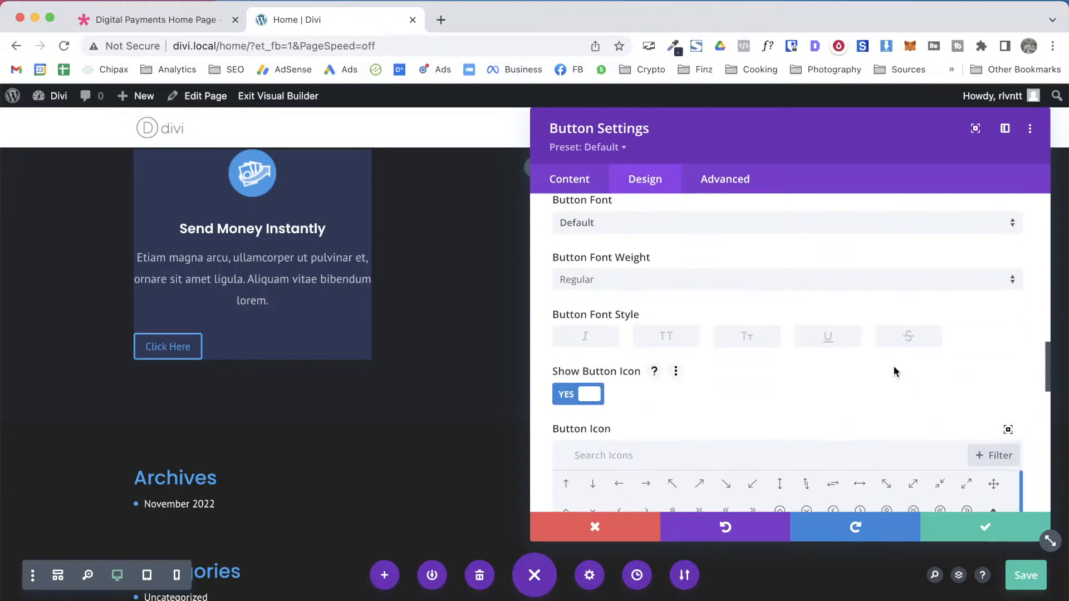
pyautogui.hotkey('ctrl', 'Tab')
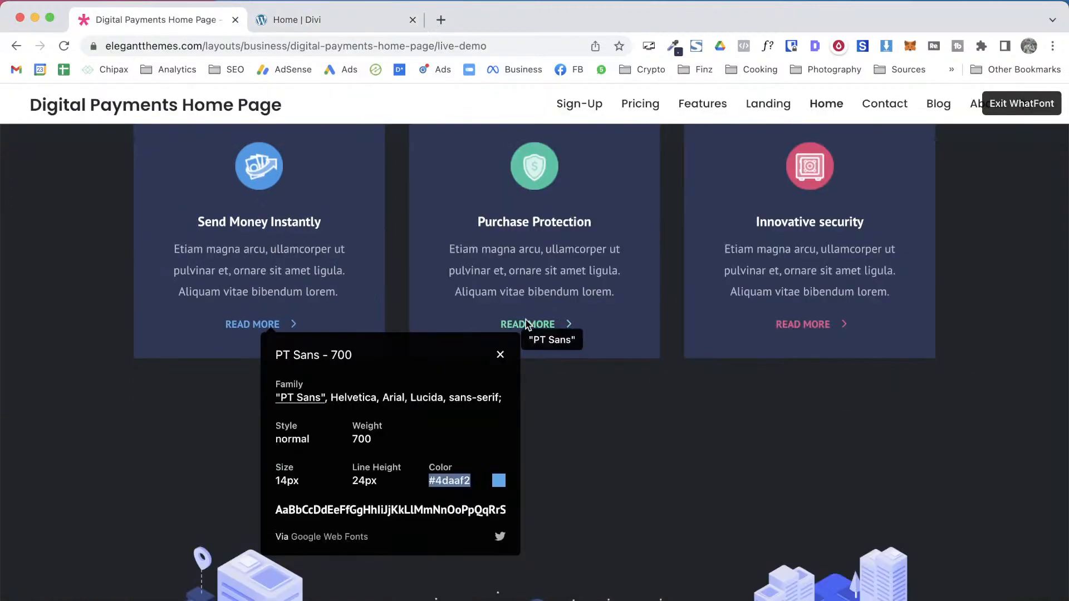
pyautogui.click(504, 354)
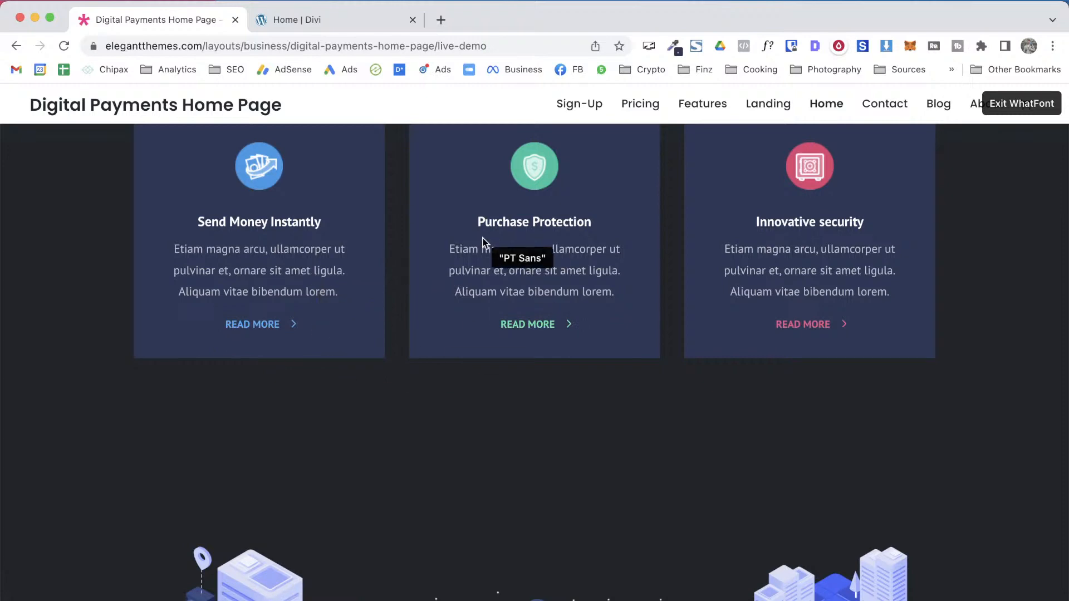
pyautogui.hotkey('ctrl', 'Tab')
pyautogui.scroll(-8, 933, 403)
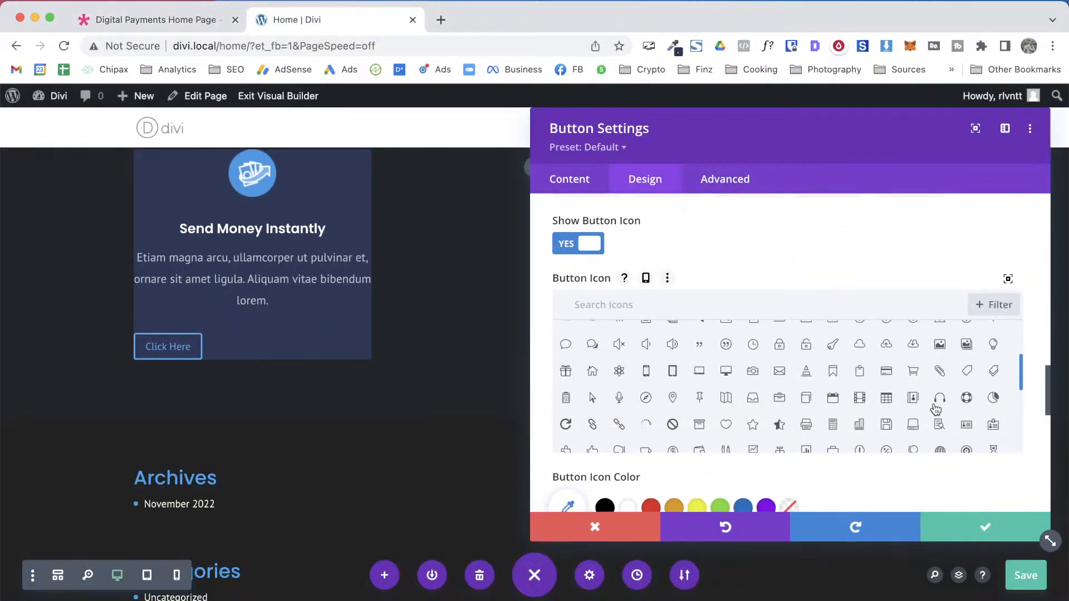
pyautogui.scroll(8, 891, 251)
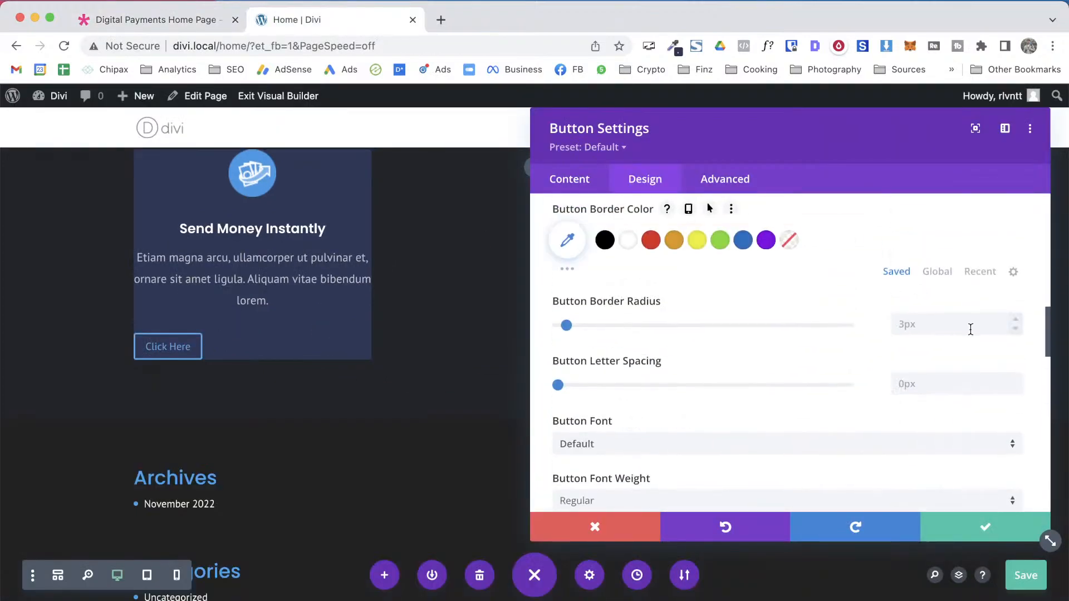
pyautogui.moveTo(567, 324); pyautogui.dragTo(527, 329)
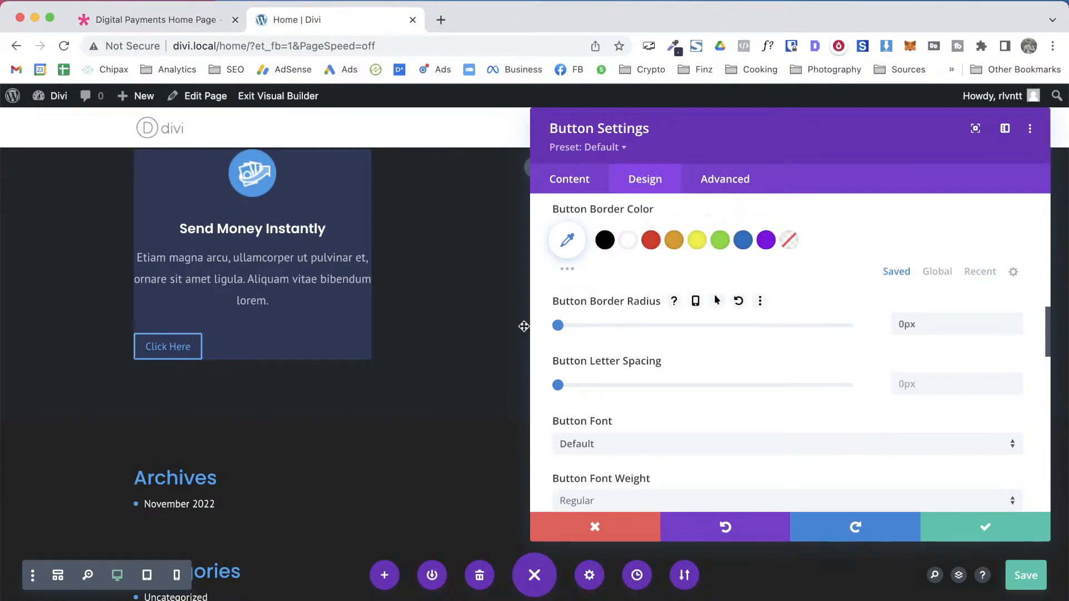
pyautogui.scroll(1, 992, 337)
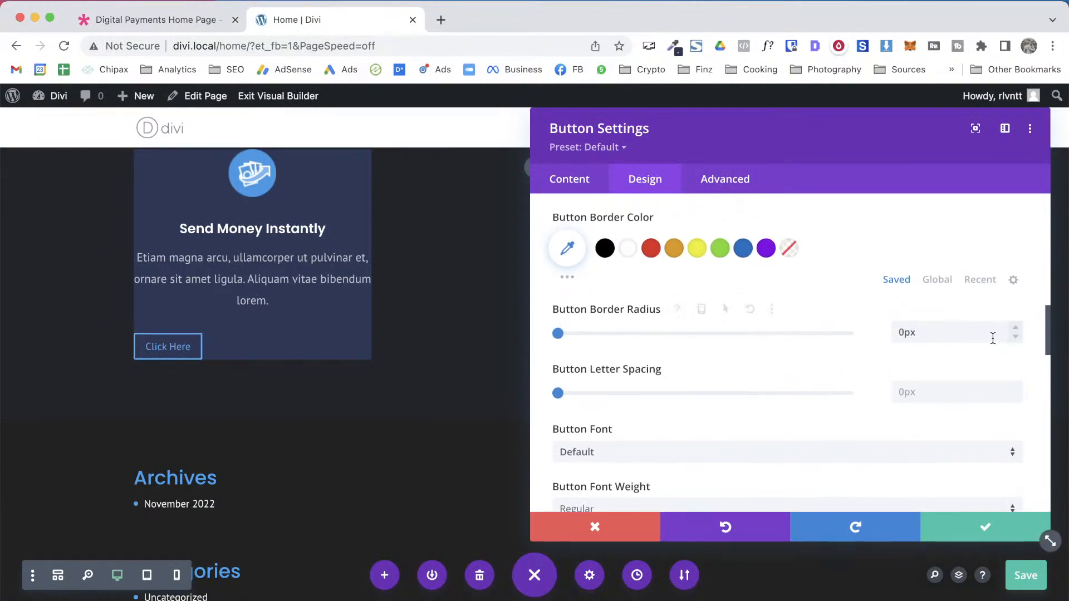
pyautogui.scroll(5, 880, 352)
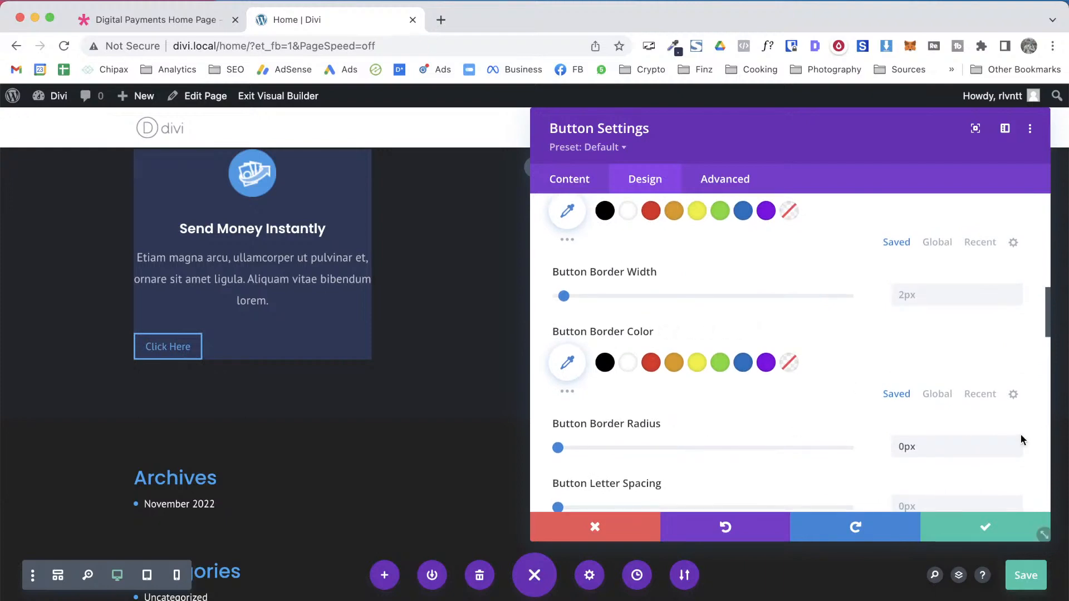
pyautogui.click(1015, 442)
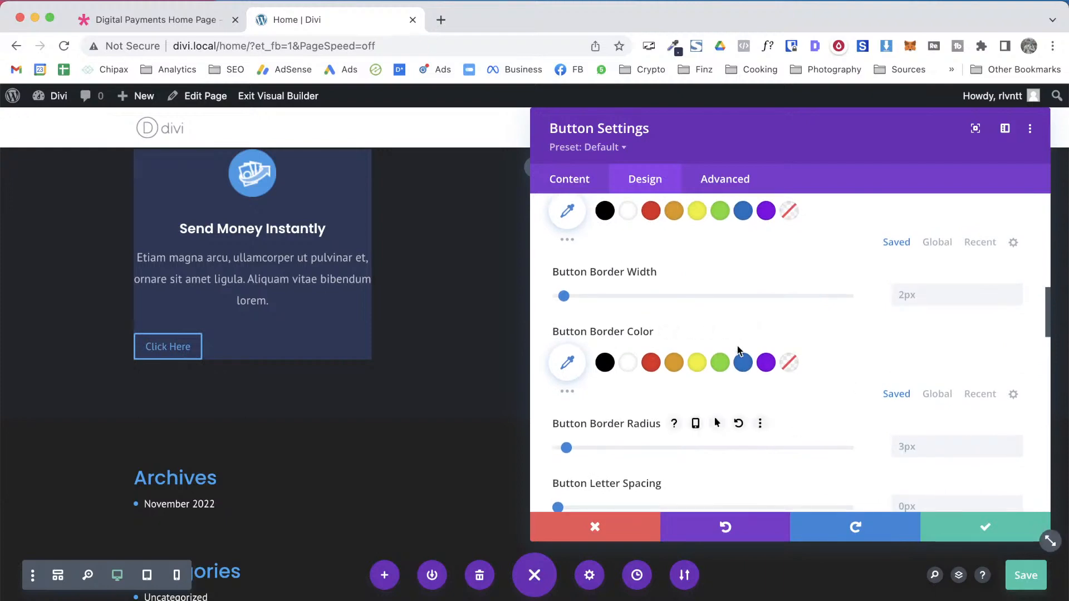
# Check the demo page's READ MORE button, and set the button border radius and border width on the Home page to 0px
pyautogui.click(157, 21)
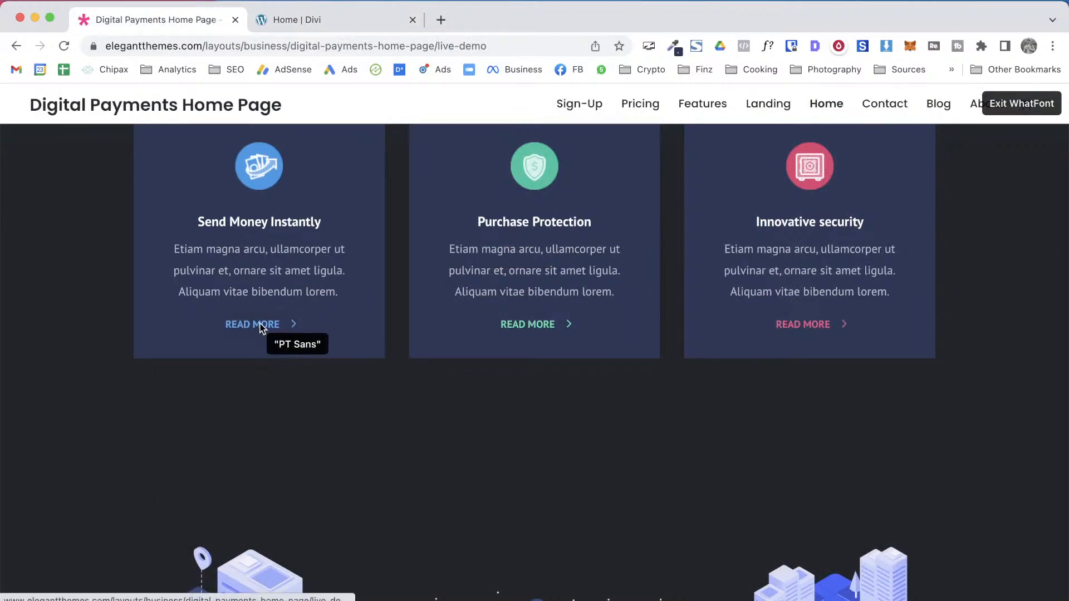
pyautogui.scroll(5, 262, 309)
pyautogui.scroll(3, 222, 343)
pyautogui.scroll(-8, 222, 346)
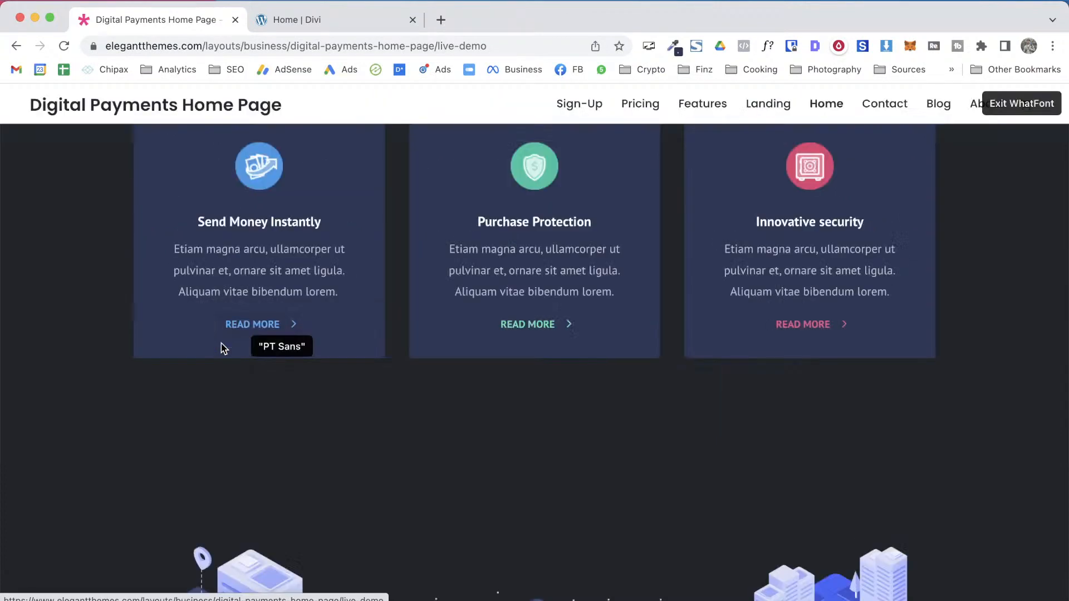
pyautogui.hotkey('ctrl', 'Tab')
pyautogui.click(893, 450)
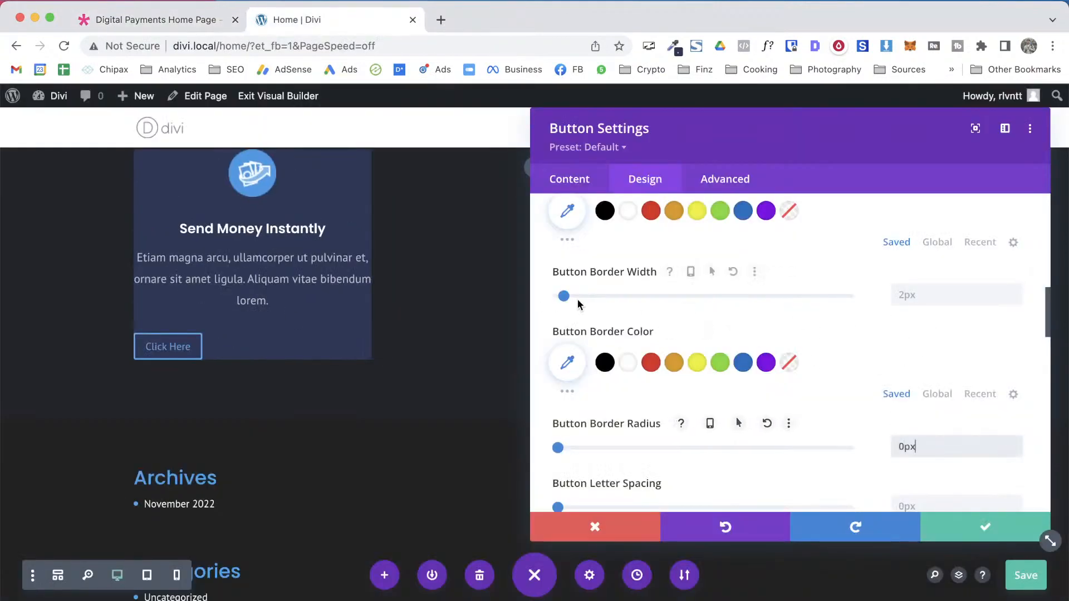
pyautogui.moveTo(564, 299); pyautogui.dragTo(536, 296)
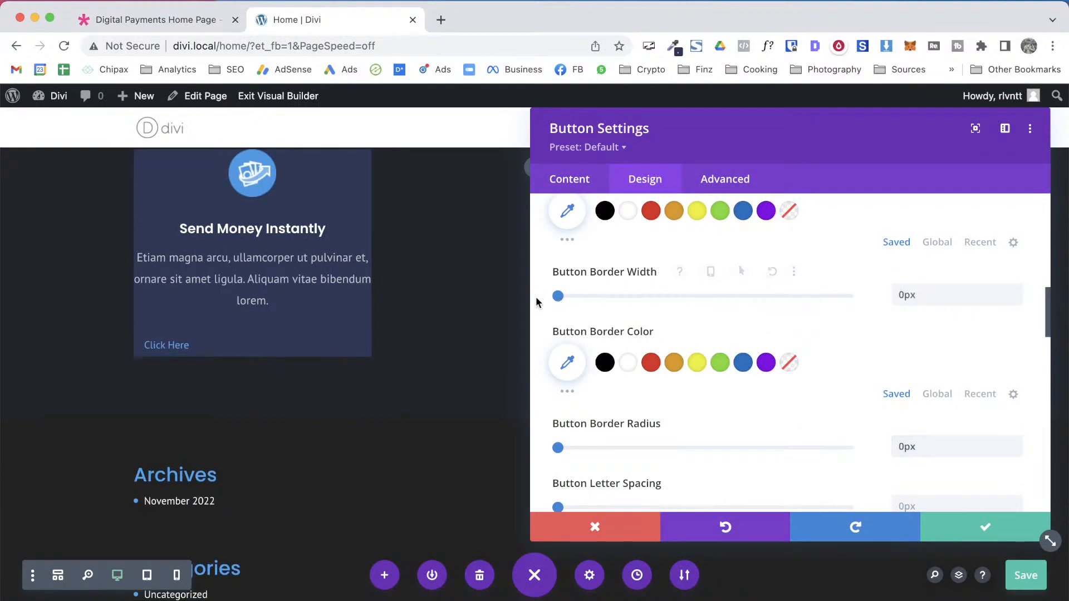
# Set the button font weight to Semi Bold
pyautogui.scroll(5, 851, 352)
pyautogui.scroll(-10, 852, 353)
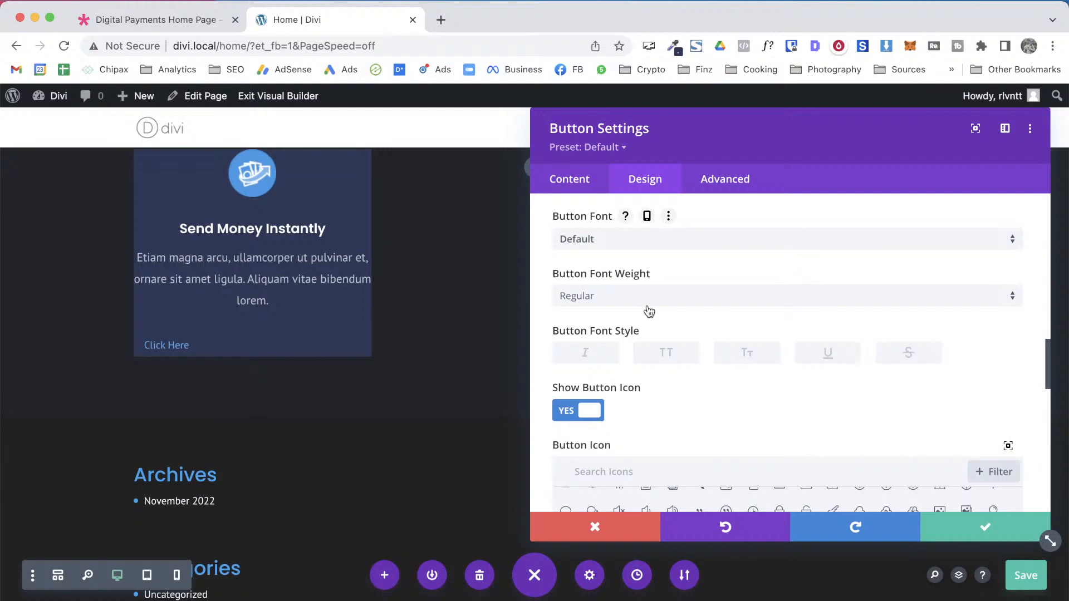
pyautogui.click(649, 308)
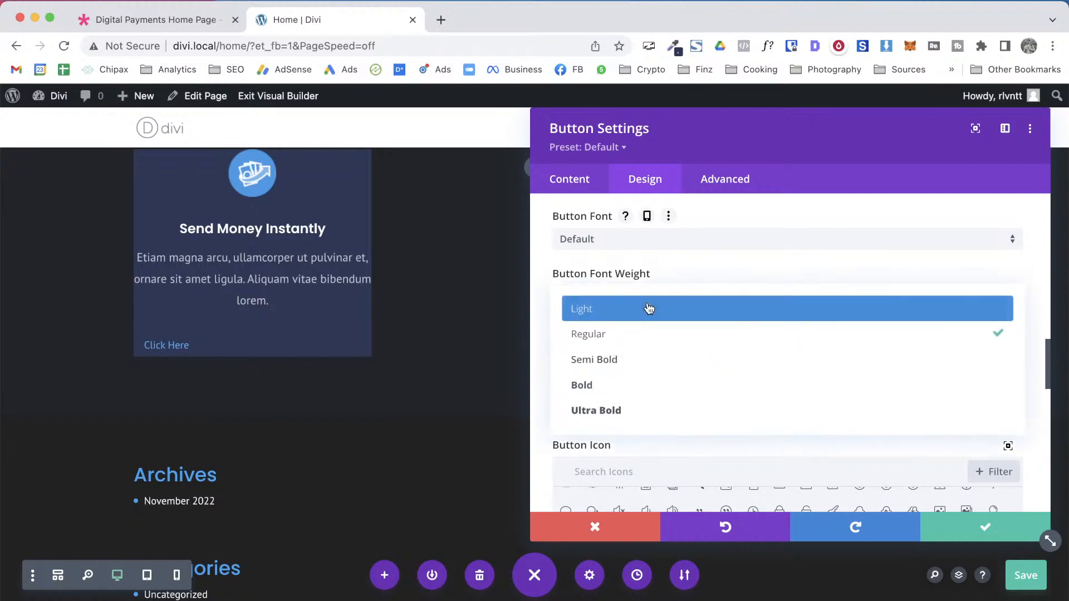
pyautogui.click(632, 363)
# Check the arrow beside the demo page's READ MORE text and choose the matching thin right chevron as the button icon
pyautogui.hotkey('ctrl', 'shift', 'Tab')
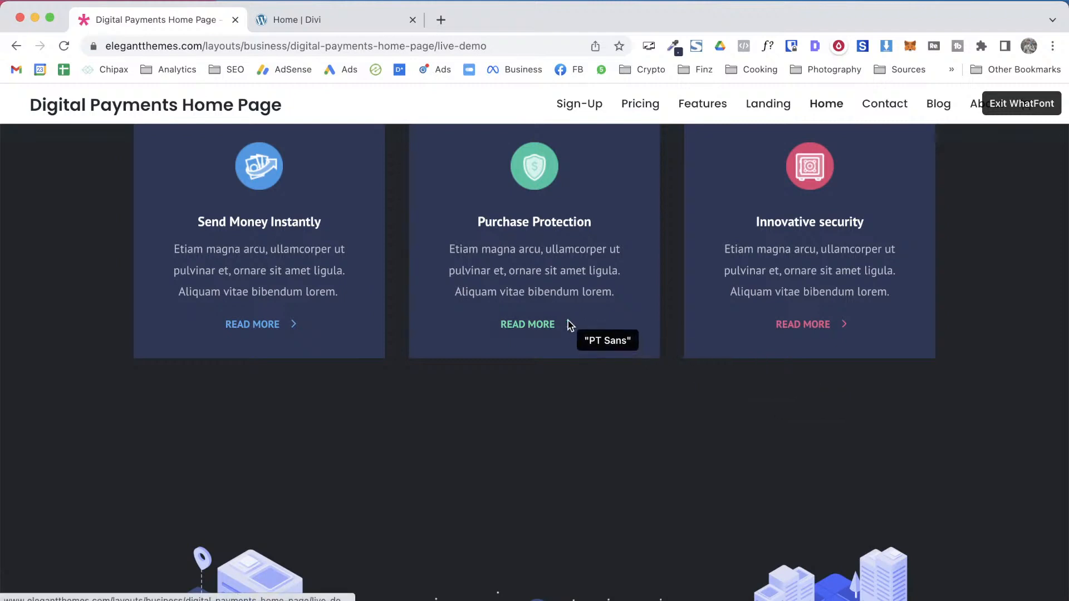
pyautogui.hotkey('ctrl', 'Tab')
pyautogui.scroll(-1, 743, 402)
pyautogui.scroll(-1, 742, 403)
pyautogui.scroll(2, 786, 427)
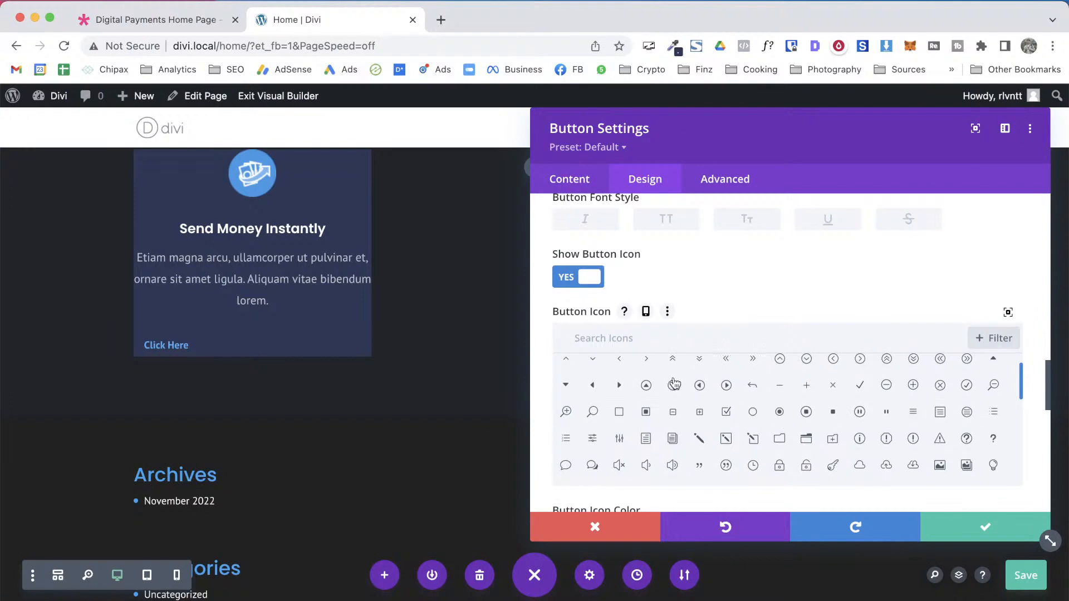
pyautogui.scroll(1, 672, 390)
pyautogui.click(647, 395)
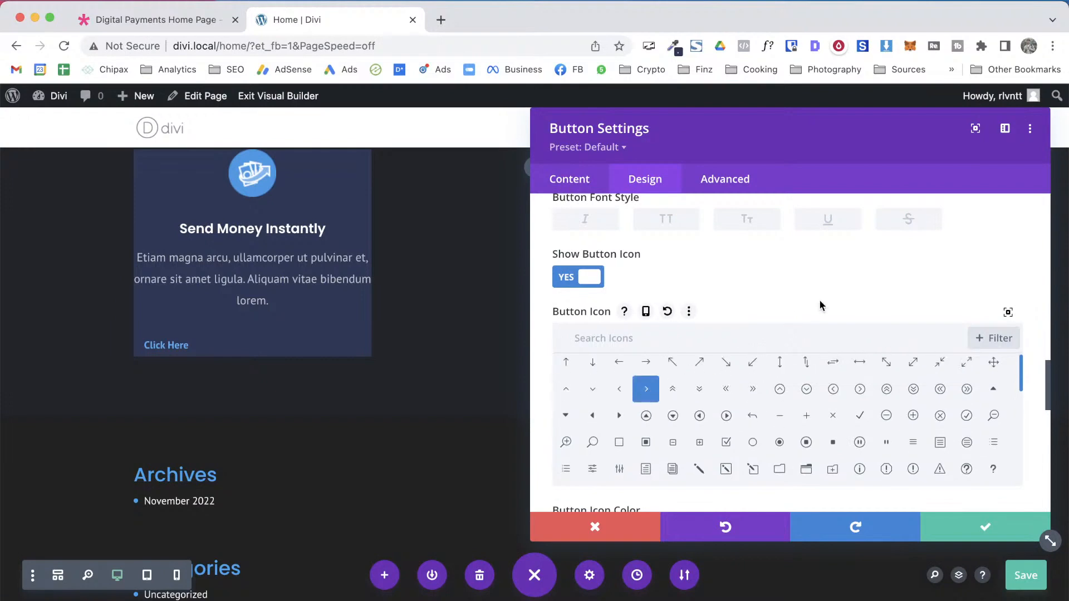
# Check the demo page's READ MORE arrows and turn off showing the button icon only on hover
pyautogui.scroll(-10, 815, 309)
pyautogui.scroll(-1, 856, 383)
pyautogui.scroll(2, 857, 382)
pyautogui.hotkey('ctrl', 'Tab')
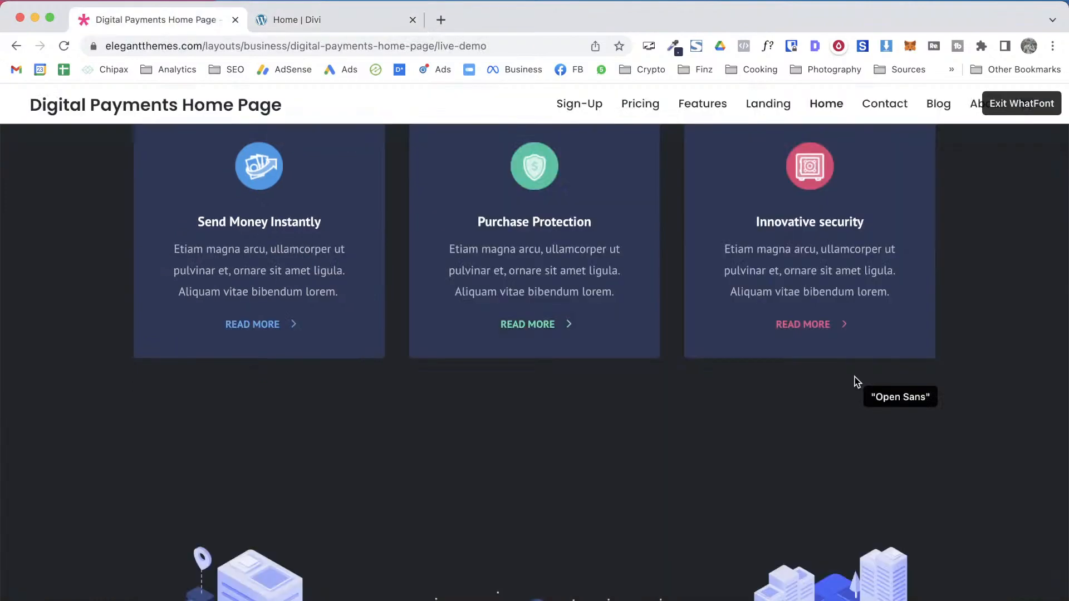
pyautogui.hotkey('ctrl', 'Tab')
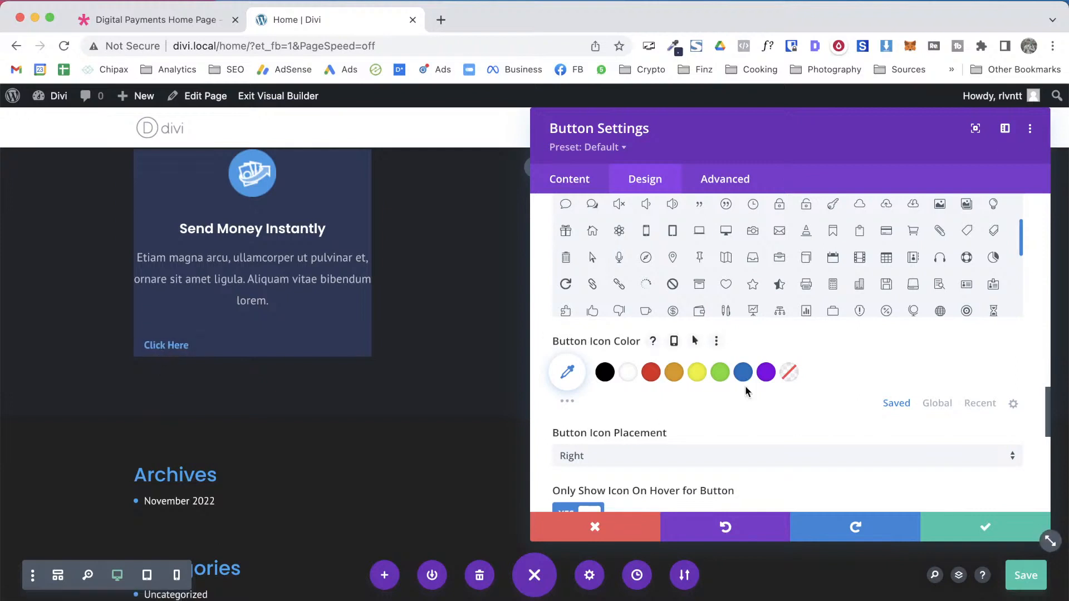
pyautogui.scroll(-3, 826, 416)
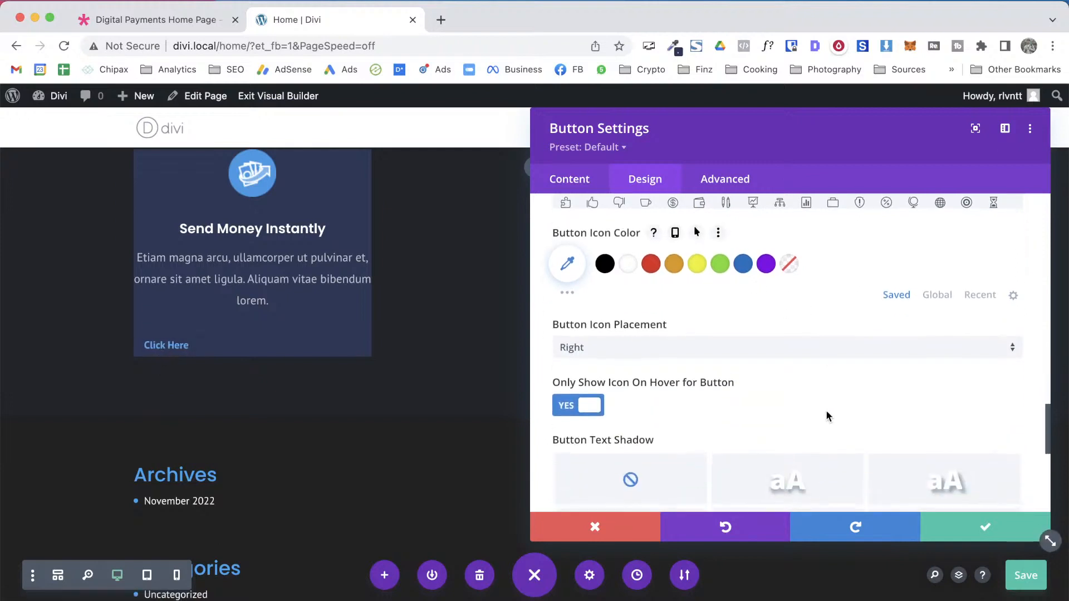
pyautogui.click(569, 411)
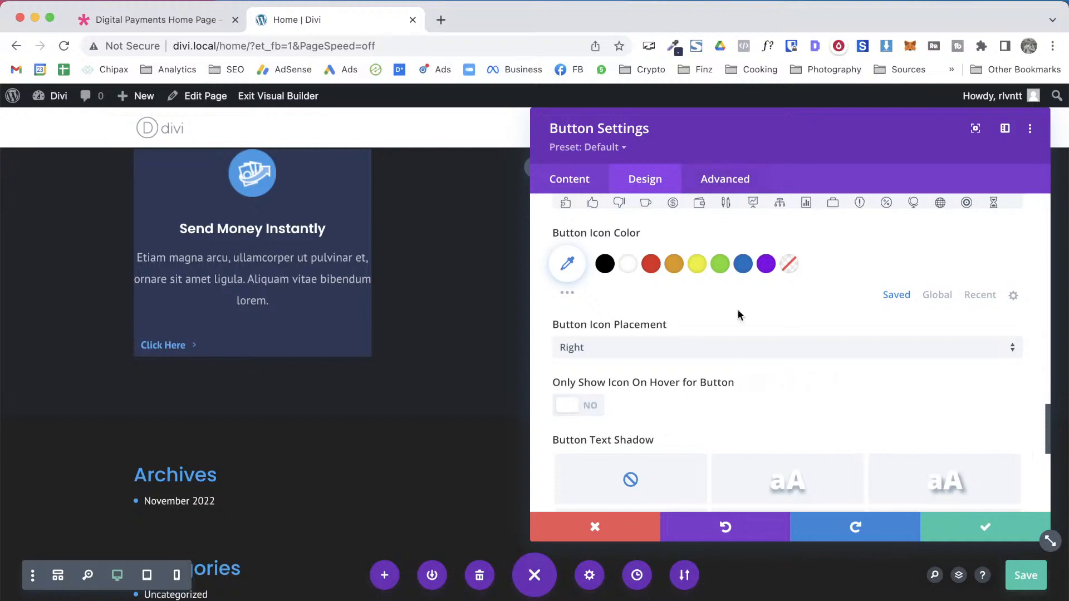
# Center the button within the first feature card
pyautogui.scroll(8, 733, 348)
pyautogui.scroll(8, 733, 347)
pyautogui.click(607, 247)
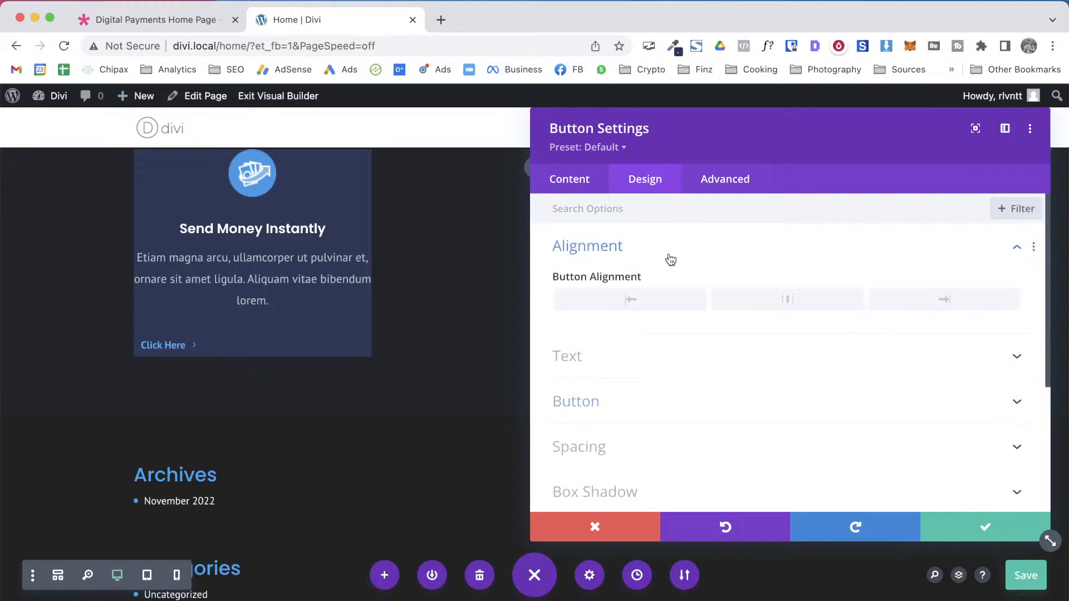
pyautogui.click(767, 305)
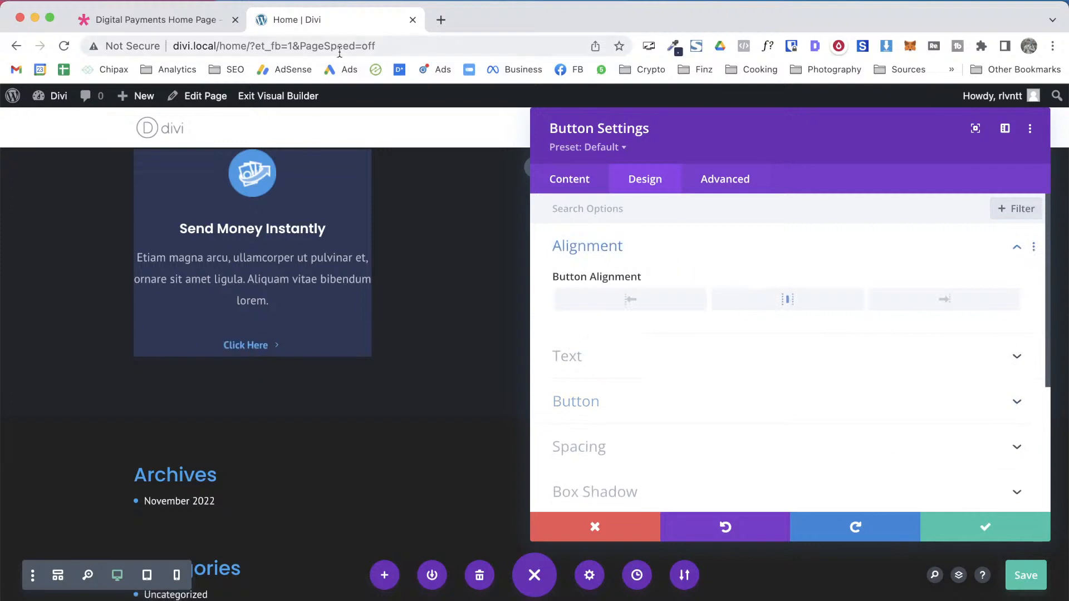
# Compare the demo page's READ MORE buttons with the custom button style options on the Home page
pyautogui.hotkey('ctrl', 'shift', 'Tab')
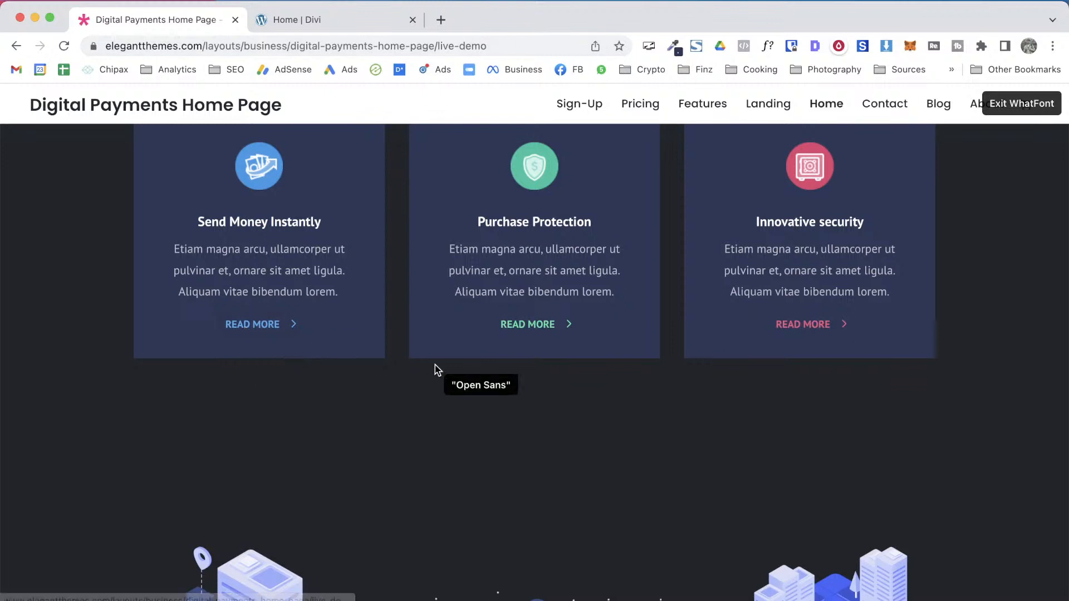
pyautogui.hotkey('ctrl', 'Tab')
pyautogui.click(639, 411)
pyautogui.scroll(-6, 958, 366)
pyautogui.scroll(8, 957, 362)
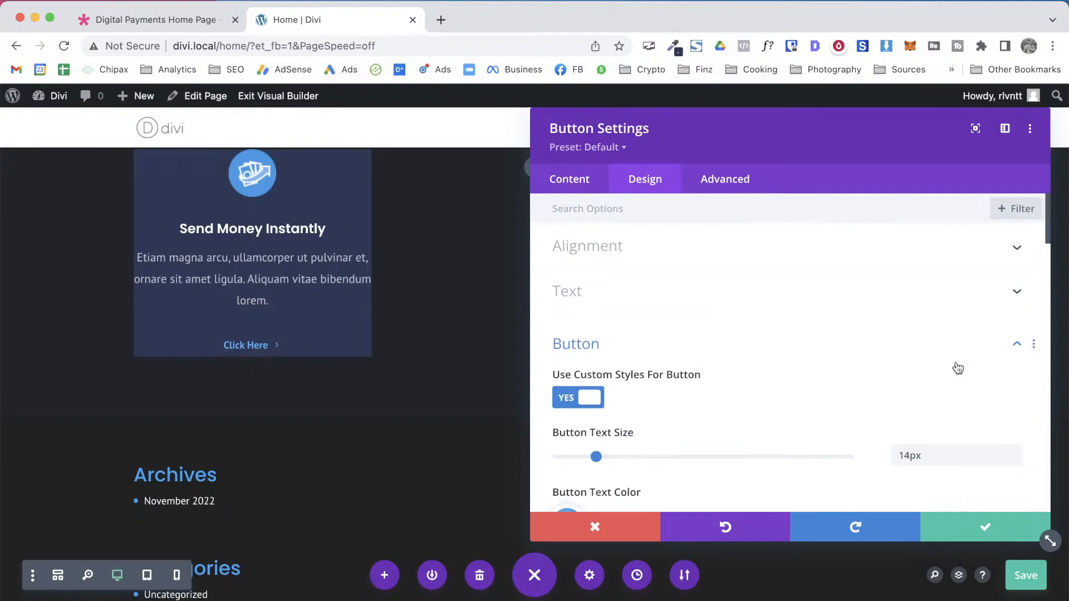
pyautogui.scroll(-5, 718, 310)
pyautogui.scroll(-10, 721, 311)
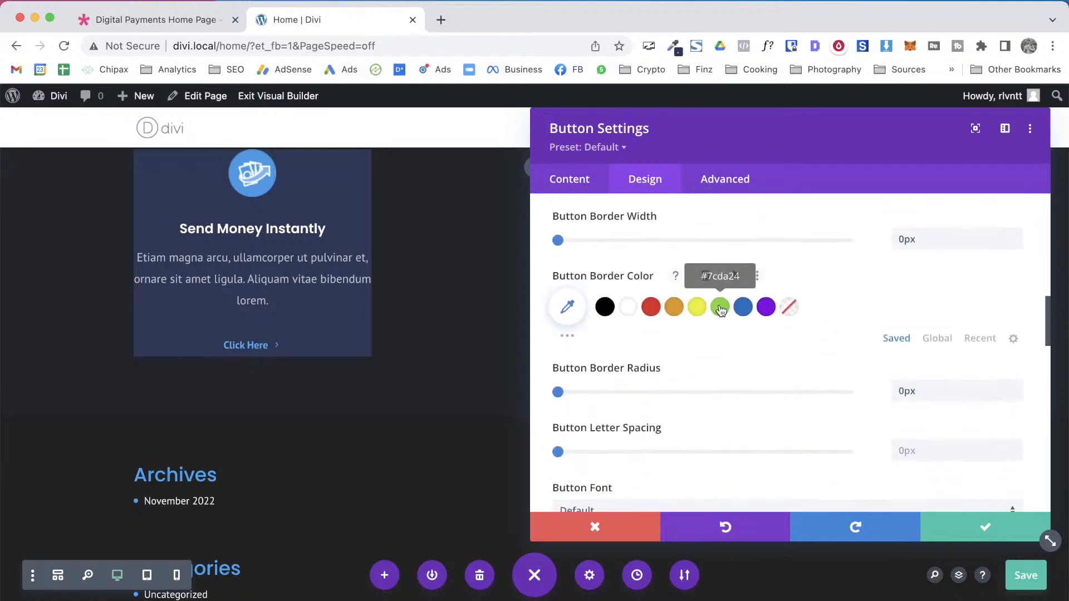
pyautogui.click(666, 310)
pyautogui.scroll(10, 813, 262)
pyautogui.hotkey('ctrl', 'shift', 'Tab')
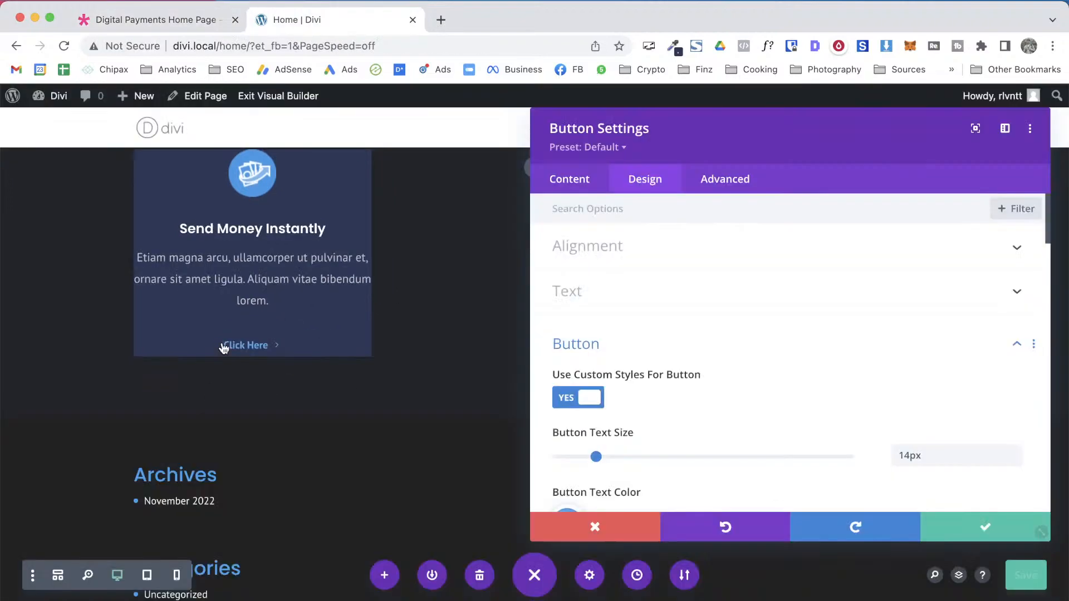
# Change the first feature card's button text to "Read More"
pyautogui.hotkey('ctrl', 'Tab')
pyautogui.click(557, 190)
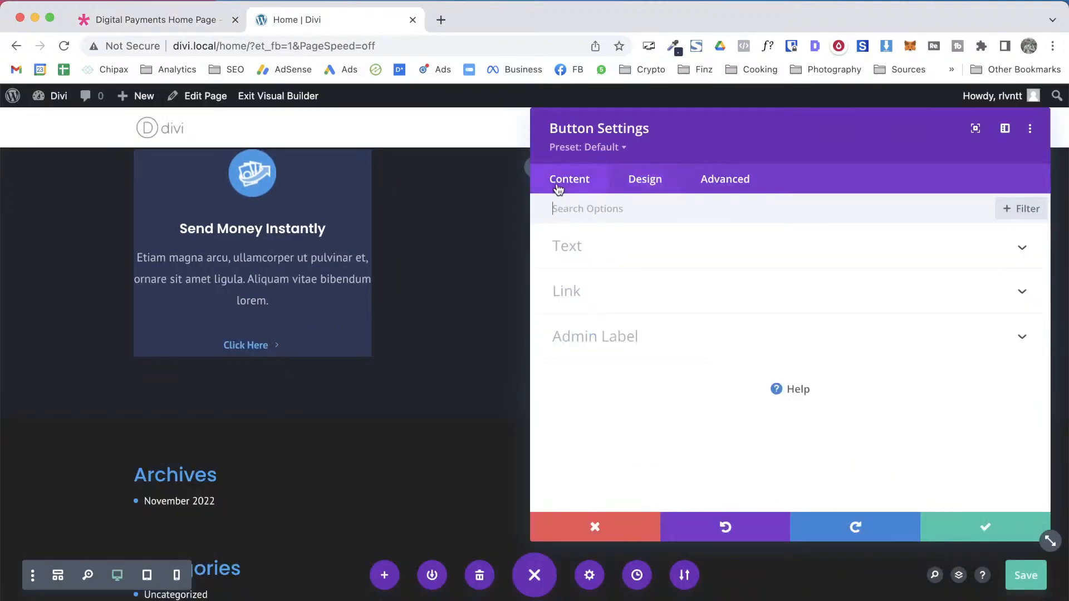
pyautogui.click(602, 257)
pyautogui.tripleClick(619, 297)
pyautogui.write('Read More')
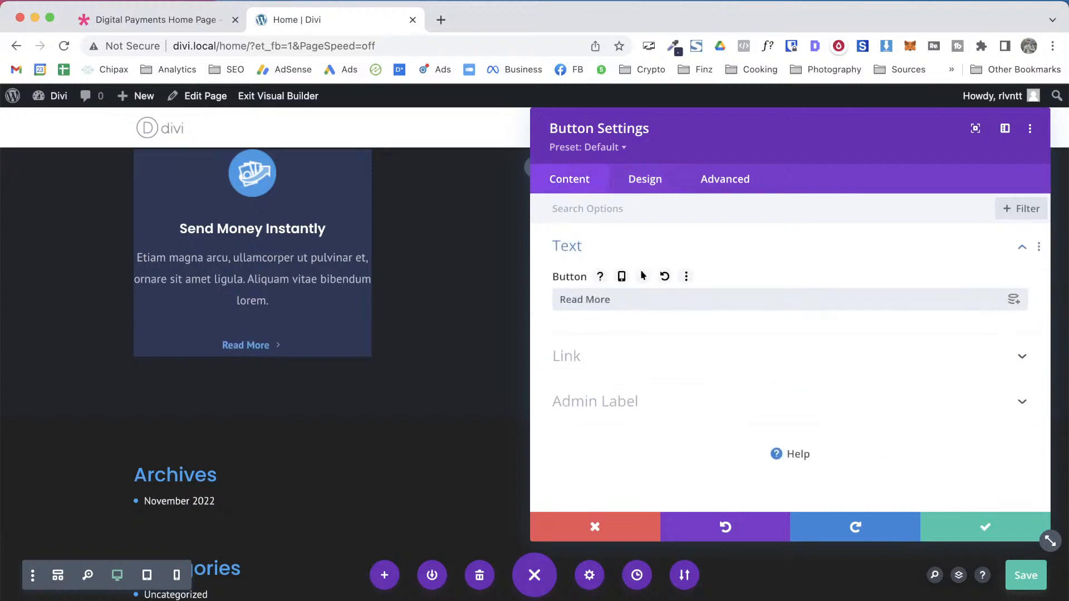
pyautogui.click(692, 372)
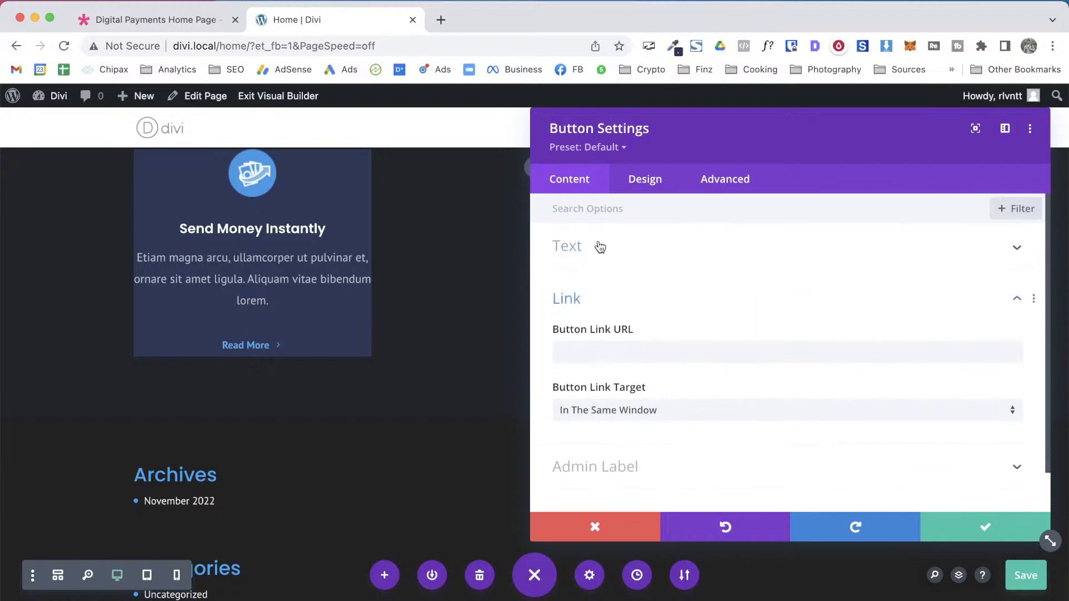
# Set the button font style to uppercase and save the button settings
pyautogui.click(646, 180)
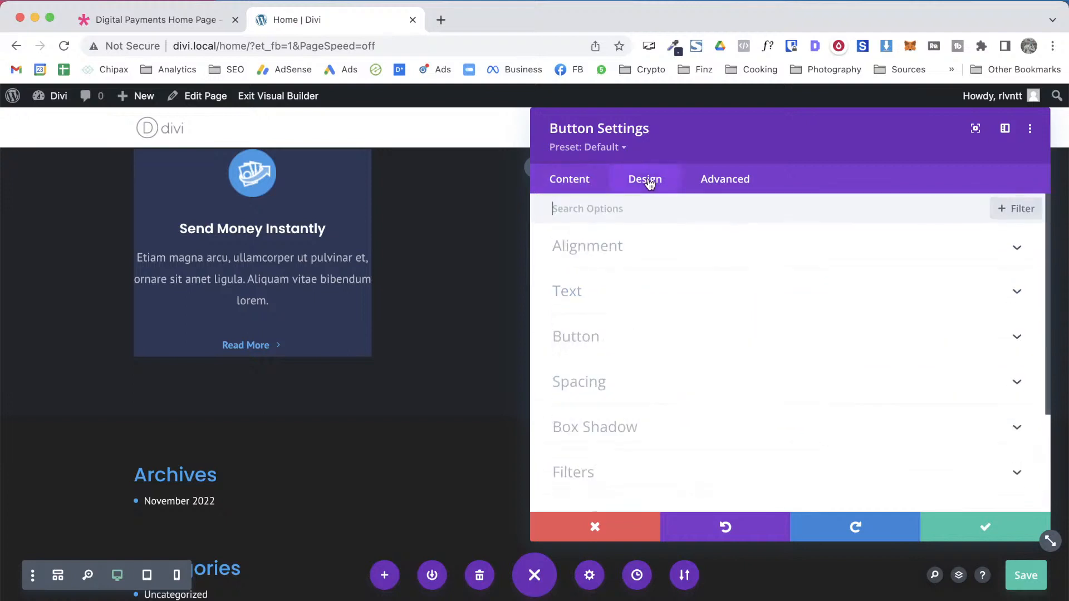
pyautogui.click(616, 339)
pyautogui.scroll(-10, 743, 423)
pyautogui.scroll(-5, 743, 427)
pyautogui.scroll(2, 683, 359)
pyautogui.click(663, 329)
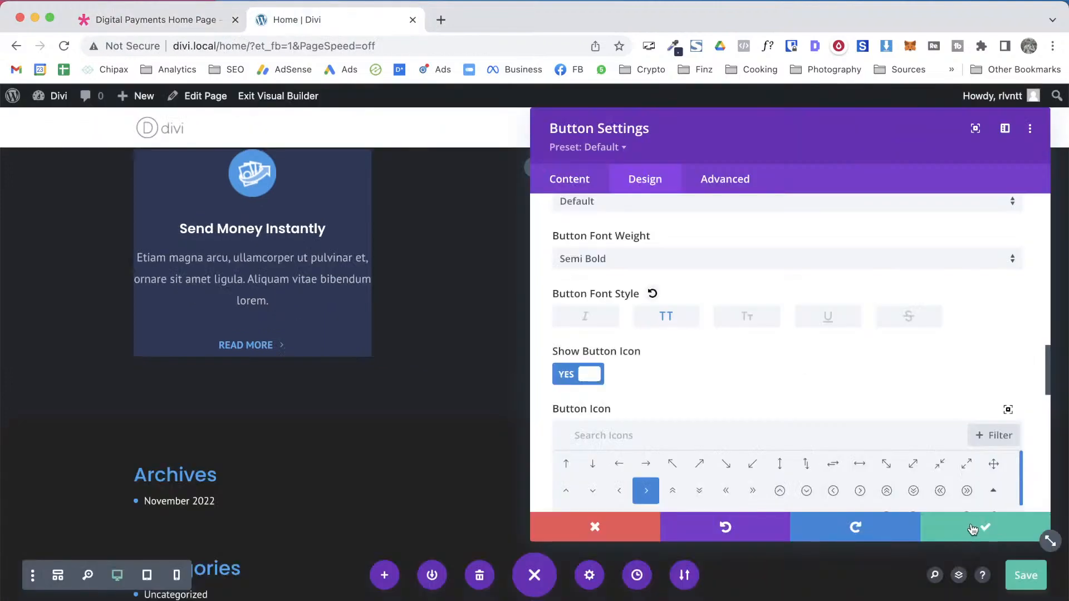
pyautogui.click(971, 528)
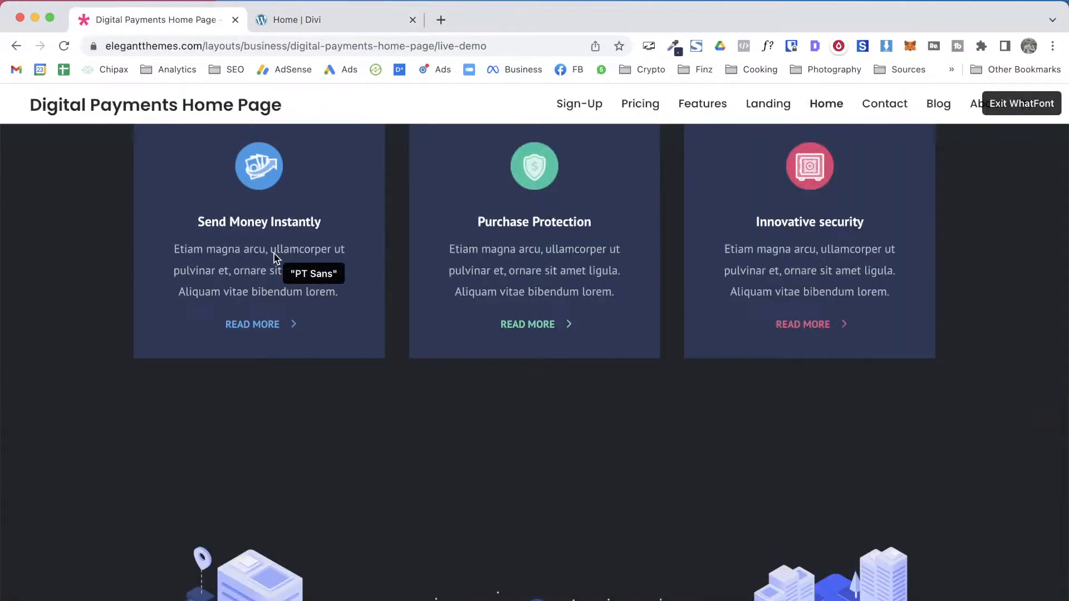
# Check the demo page's feature cards and set the Home page feature row's first column padding to 30px on all four sides
pyautogui.scroll(3, 382, 317)
pyautogui.scroll(-2, 382, 318)
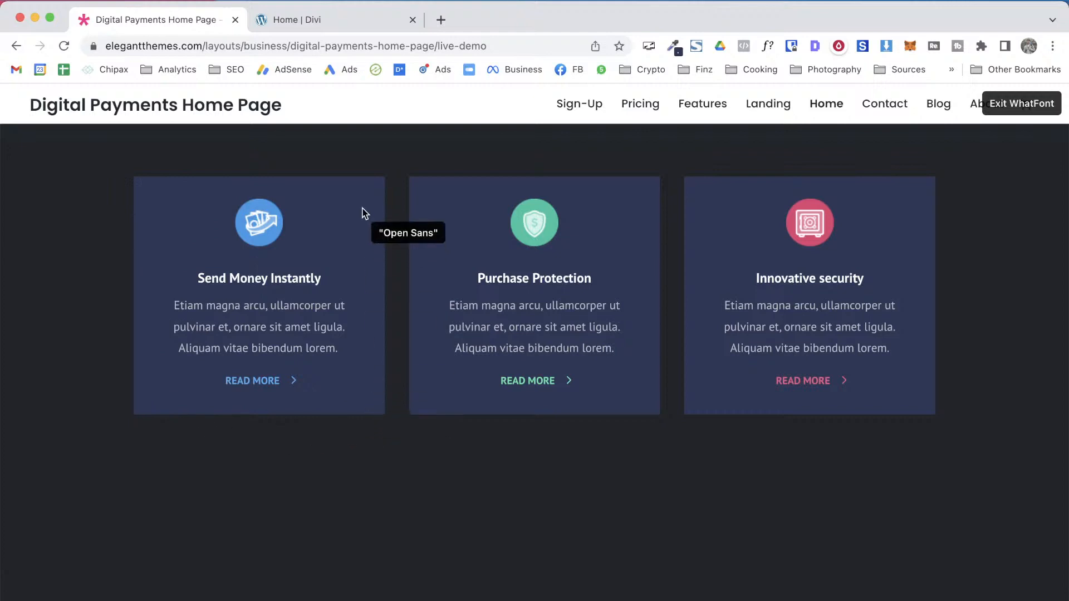
pyautogui.hotkey('ctrl', 'Tab')
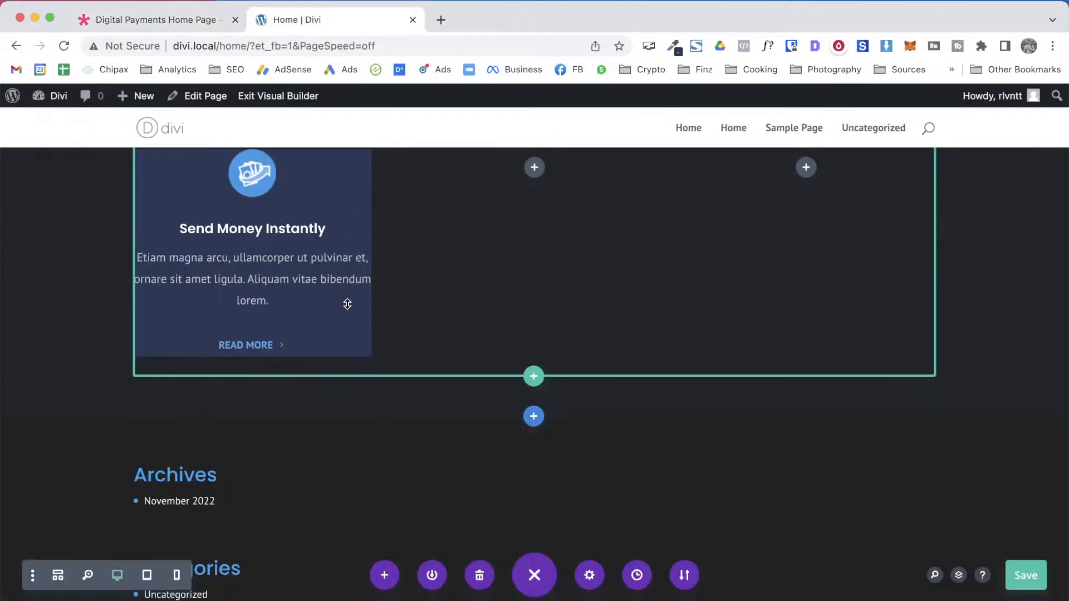
pyautogui.scroll(3, 388, 292)
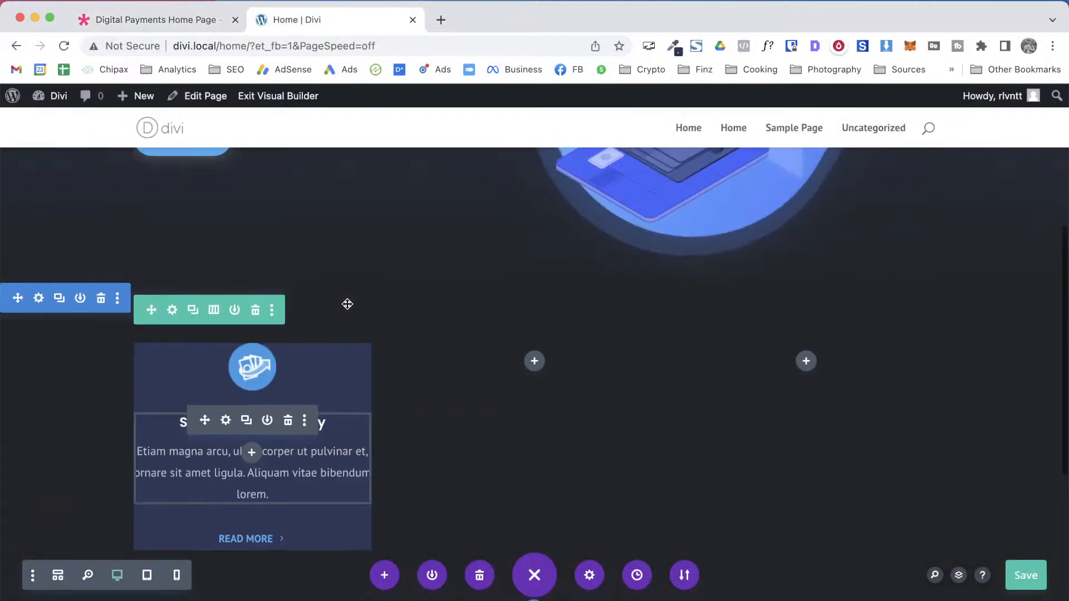
pyautogui.click(174, 312)
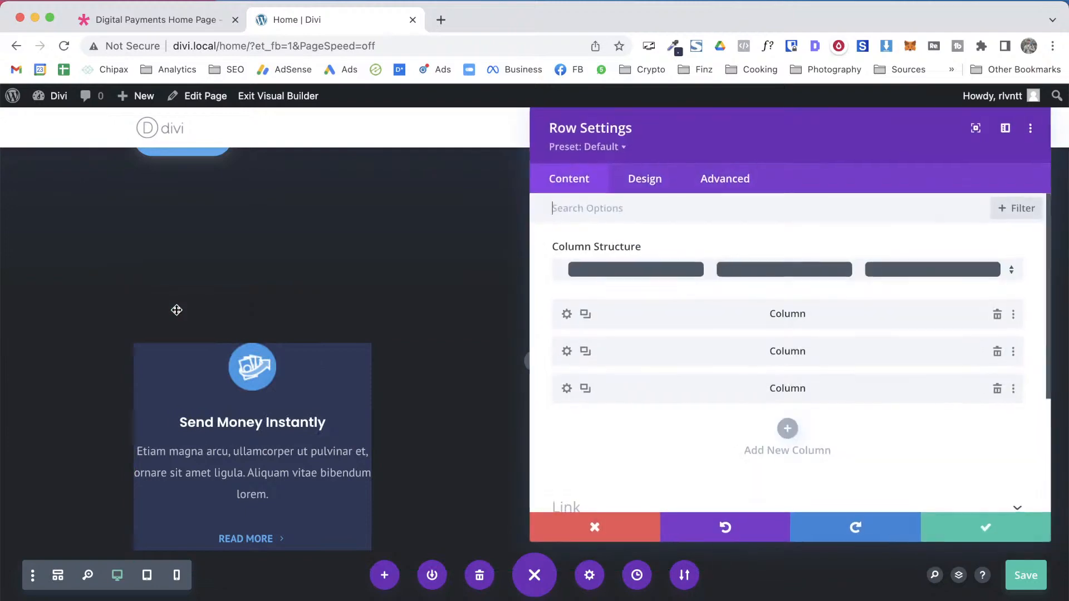
pyautogui.click(568, 315)
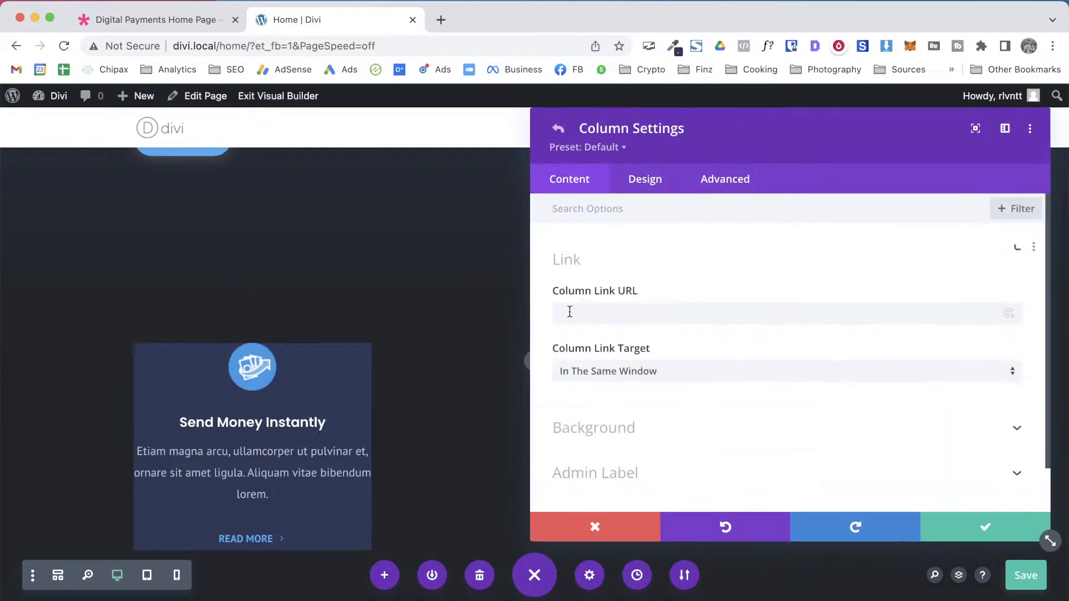
pyautogui.click(648, 177)
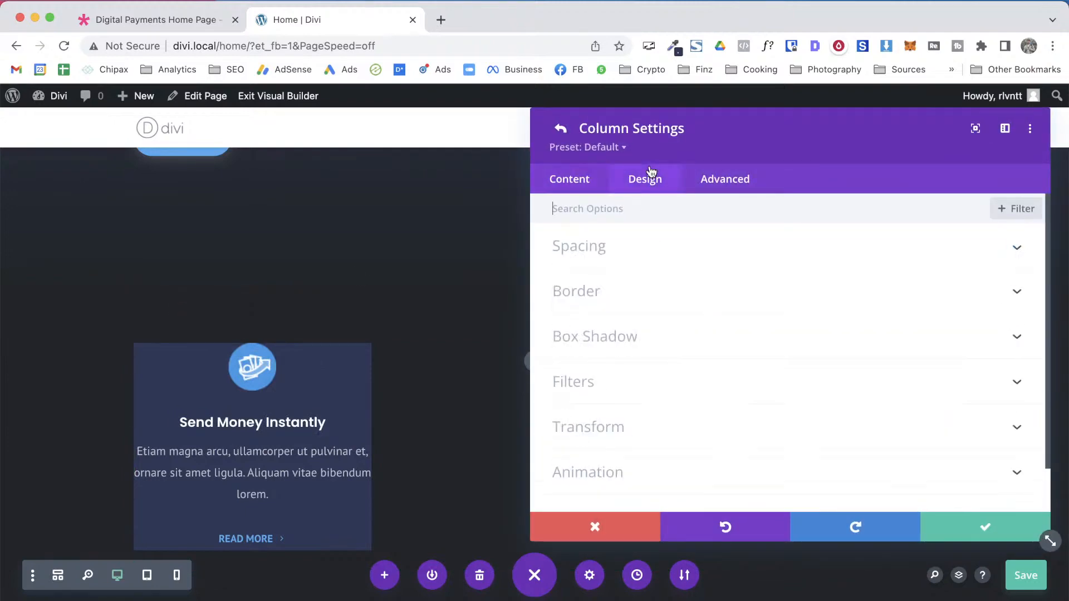
pyautogui.click(630, 247)
pyautogui.click(584, 302)
pyautogui.write('3px0')
pyautogui.press('BackSpace')
pyautogui.press('BackSpace')
pyautogui.press('BackSpace')
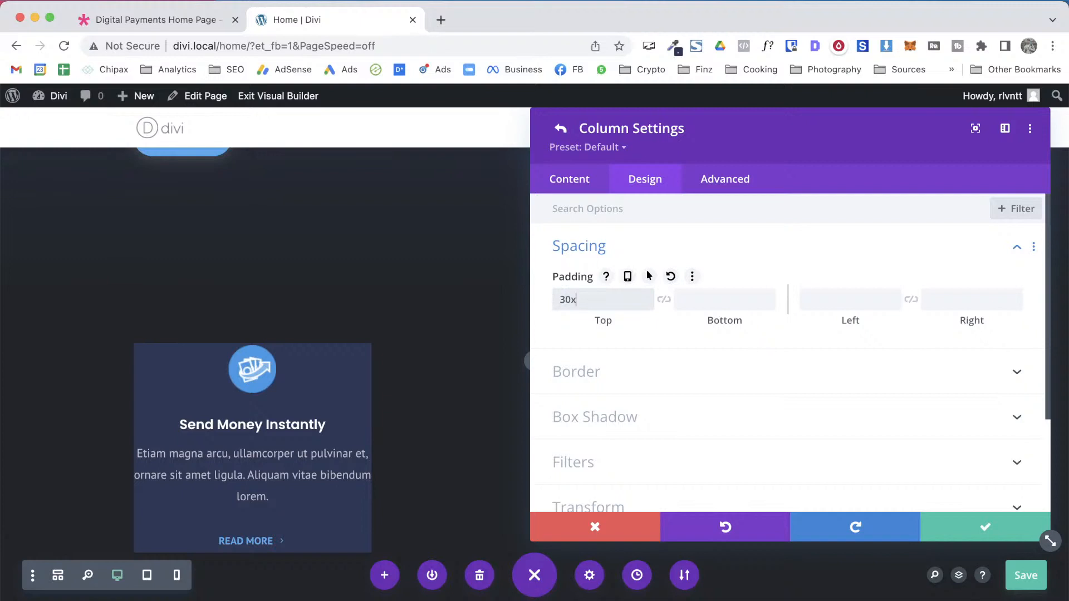
pyautogui.click(663, 302)
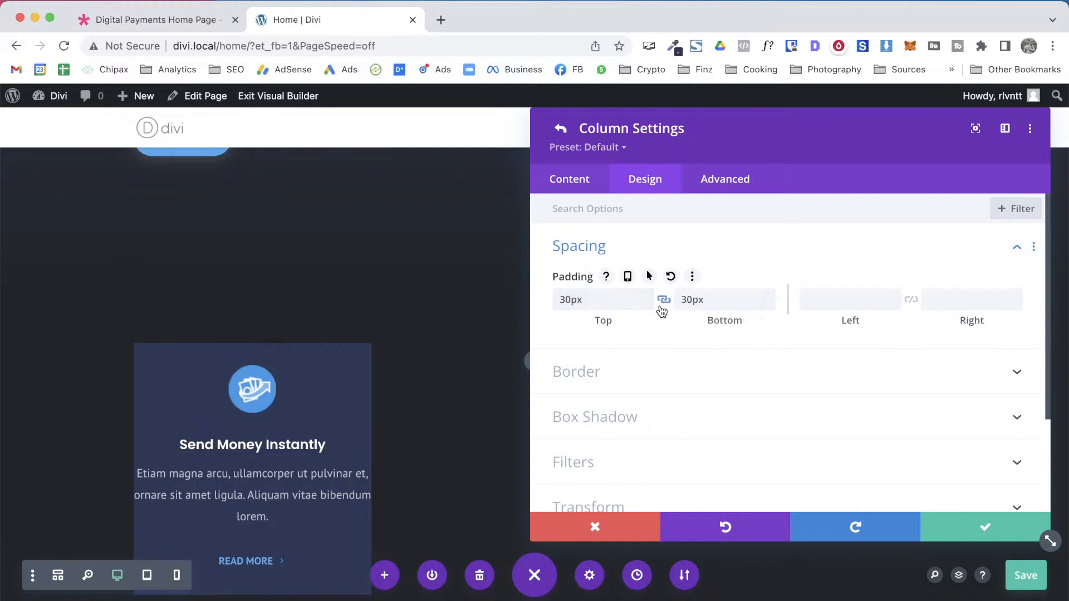
pyautogui.click(821, 306)
pyautogui.click(911, 302)
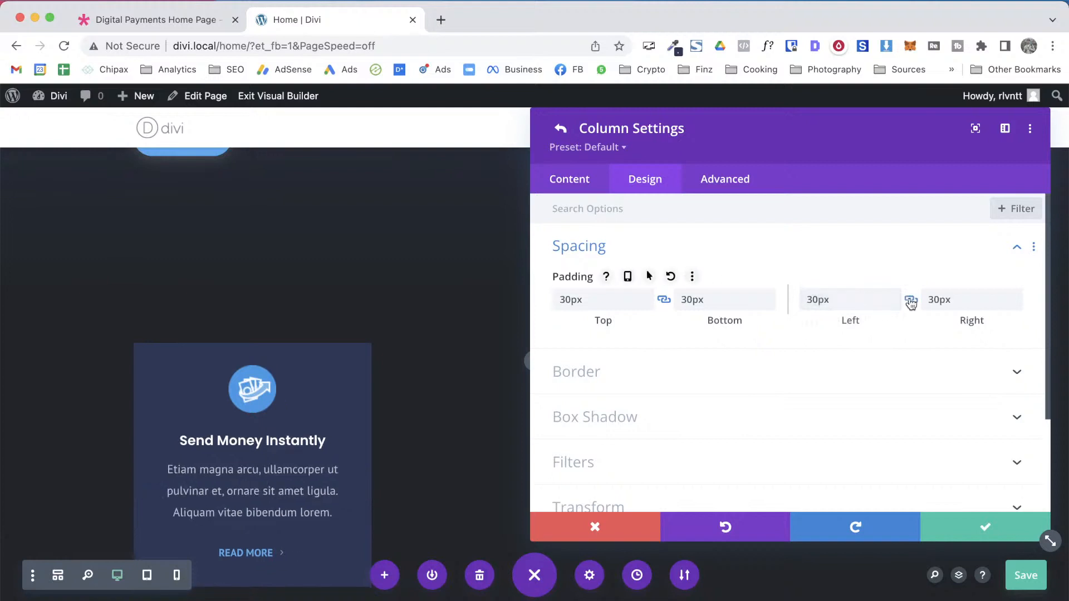
# Compare the card's side spacing with the demo page, set the column's left and right padding to 40px, and save the column settings
pyautogui.click(180, 22)
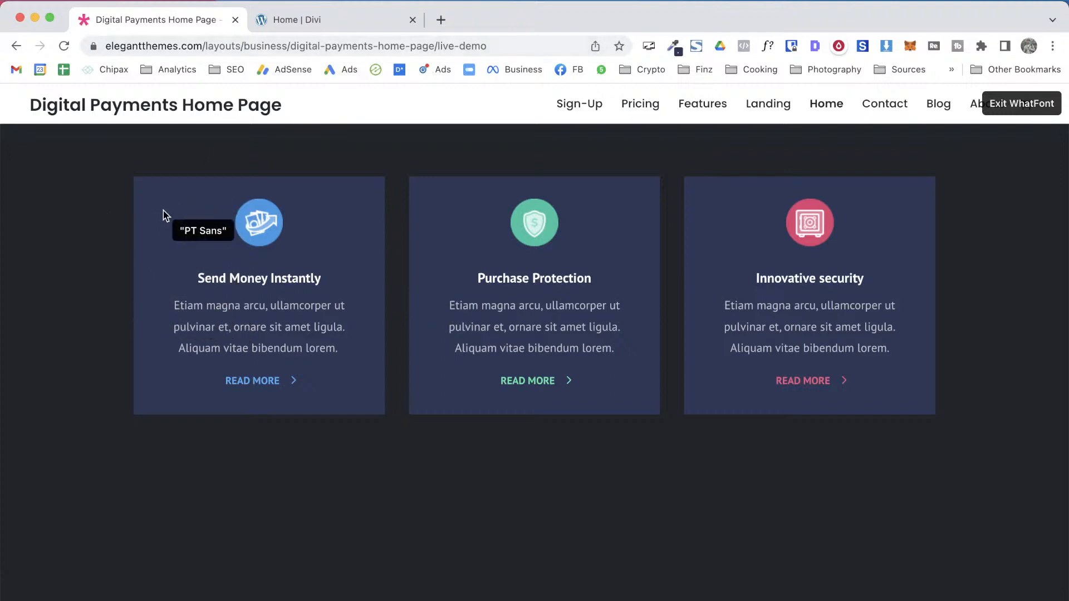
pyautogui.click(294, 27)
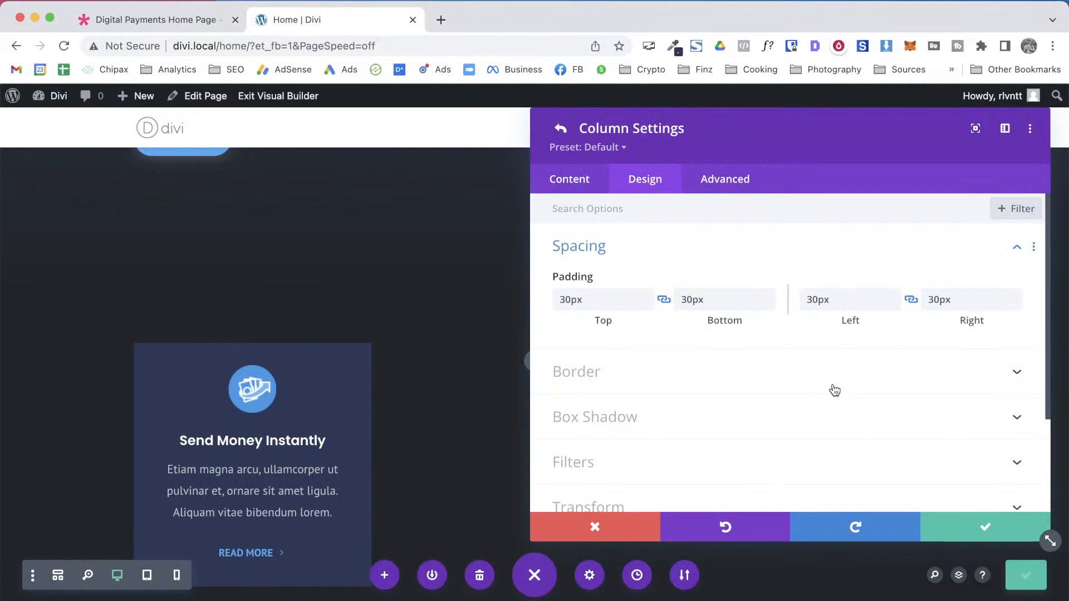
pyautogui.click(835, 296)
pyautogui.hotkey('shift', 'Up')
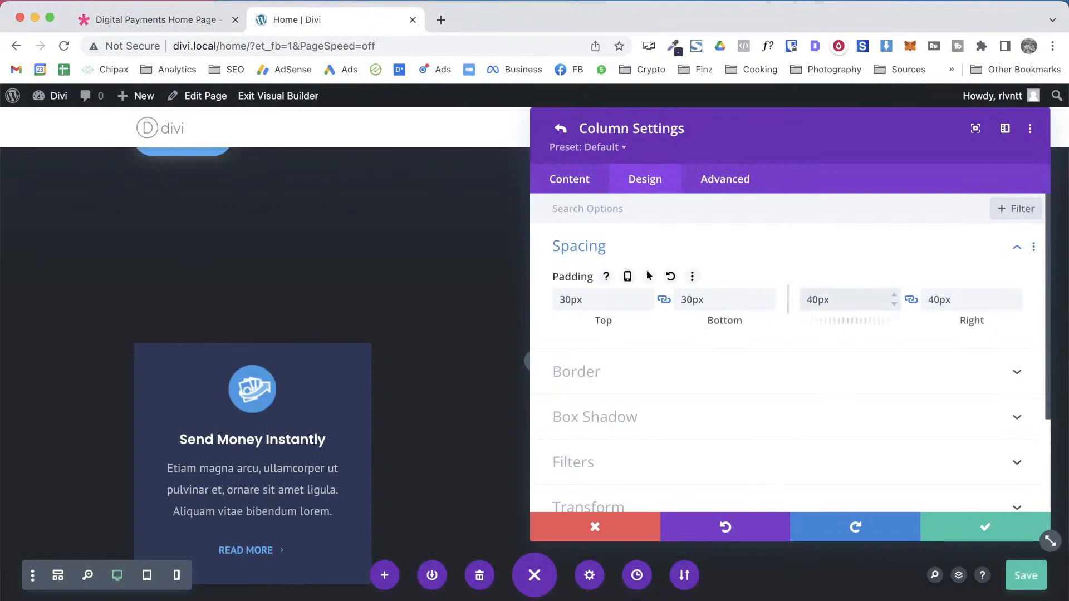
pyautogui.click(1020, 533)
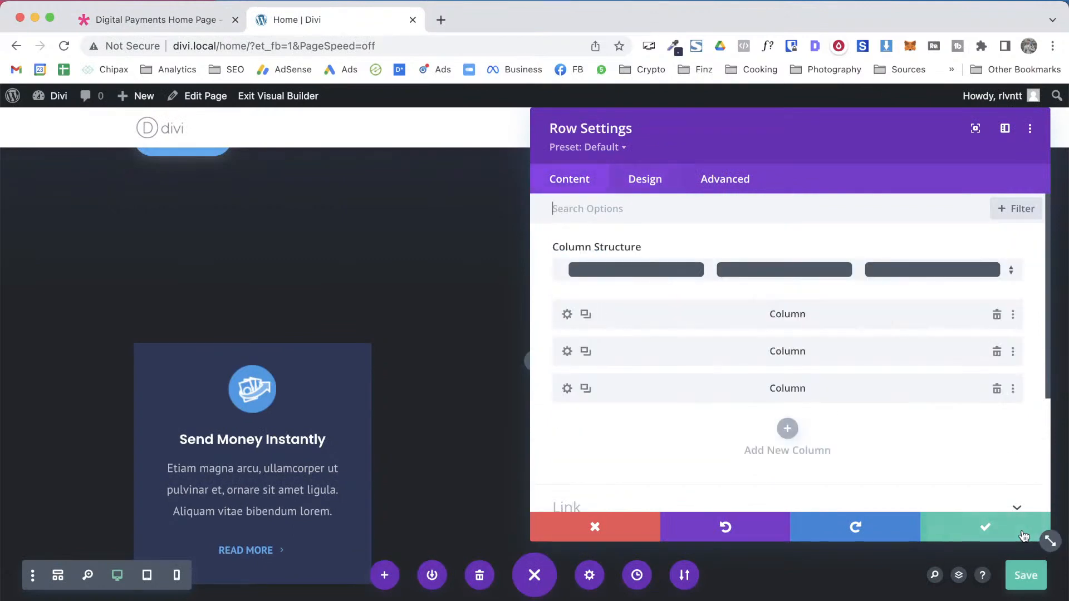
# Check the spacing around the demo page's feature cards and save the row settings on the Home page
pyautogui.click(128, 20)
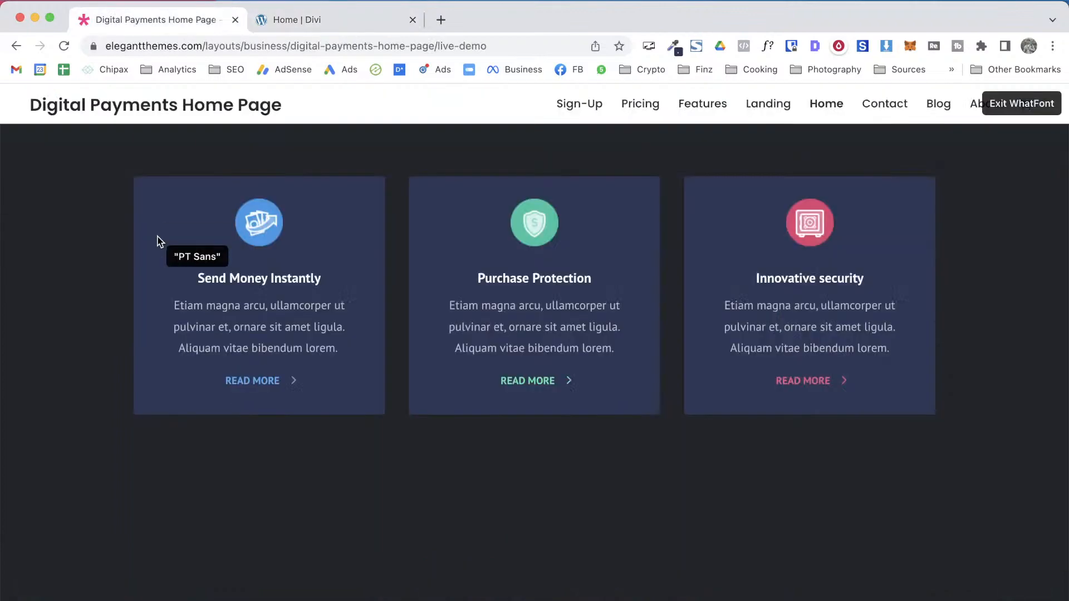
pyautogui.scroll(4, 160, 241)
pyautogui.scroll(-1, 160, 242)
pyautogui.scroll(1, 160, 241)
pyautogui.scroll(-4, 160, 242)
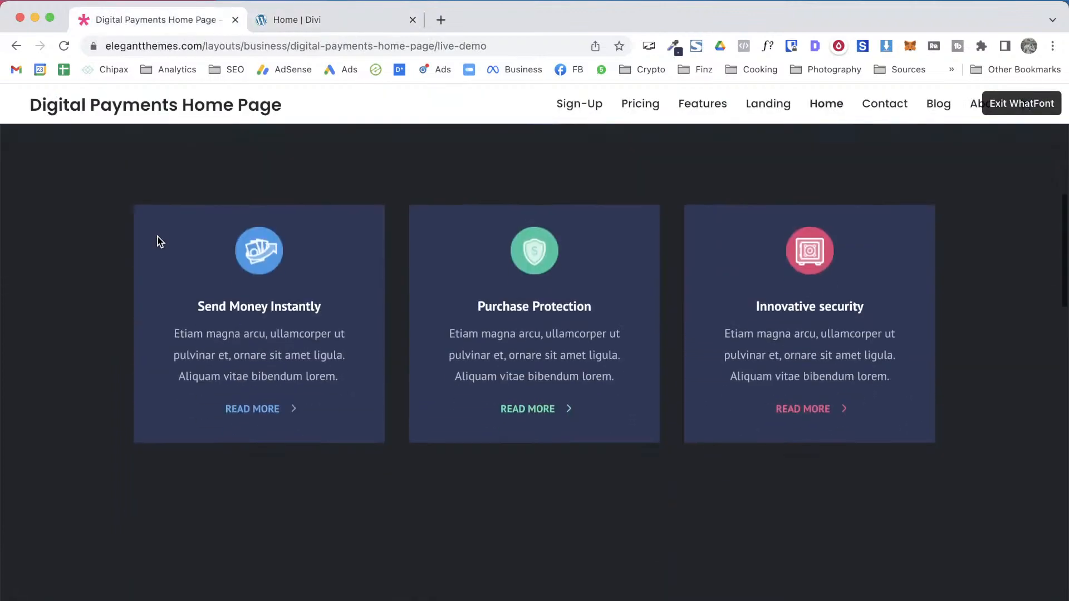
pyautogui.click(306, 17)
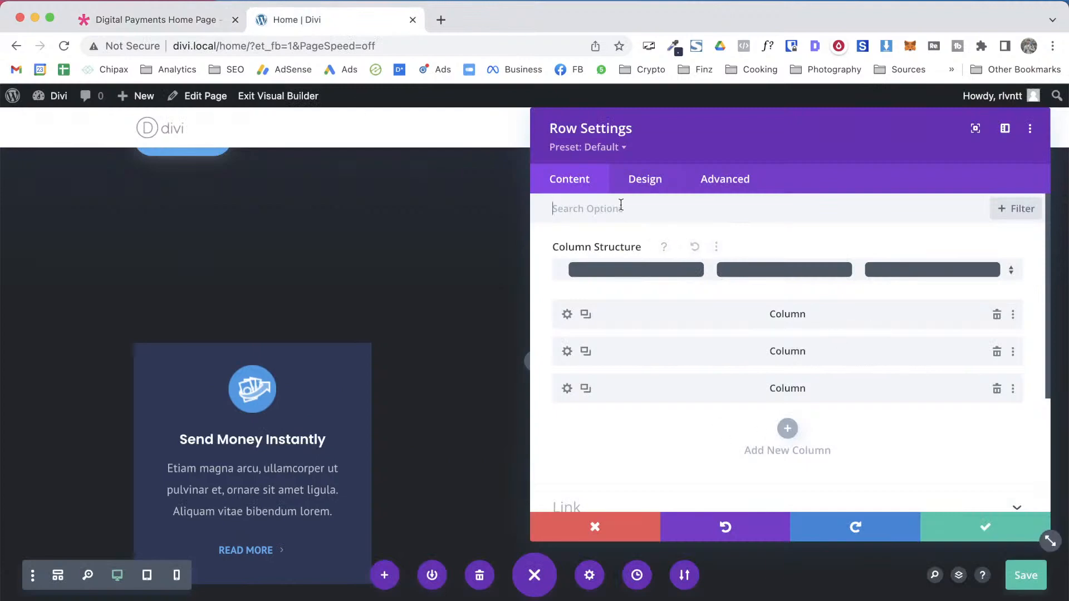
pyautogui.click(975, 533)
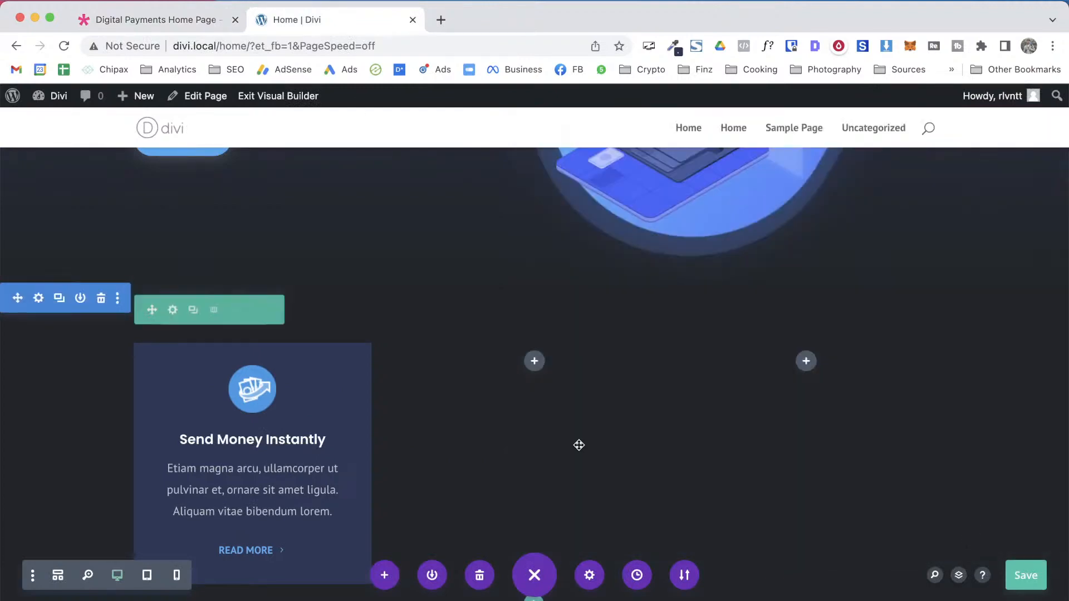
# Compare the finished first card on the Home page with the demo page's three feature cards and the area below them
pyautogui.scroll(-5, 577, 444)
pyautogui.hotkey('ctrl', 'shift', 'Tab')
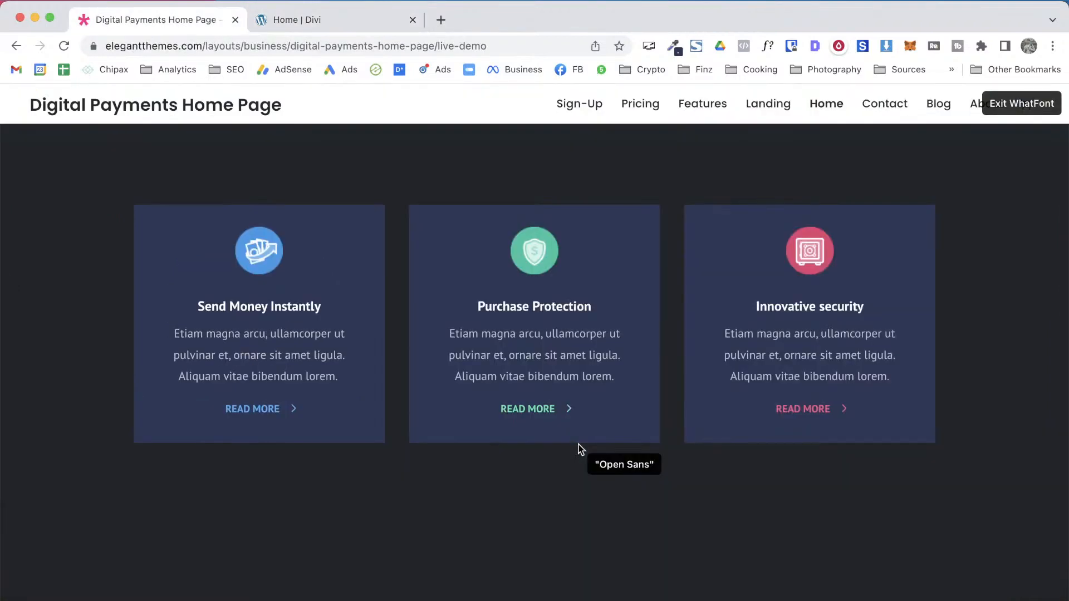
pyautogui.scroll(2, 579, 449)
pyautogui.scroll(-4, 578, 446)
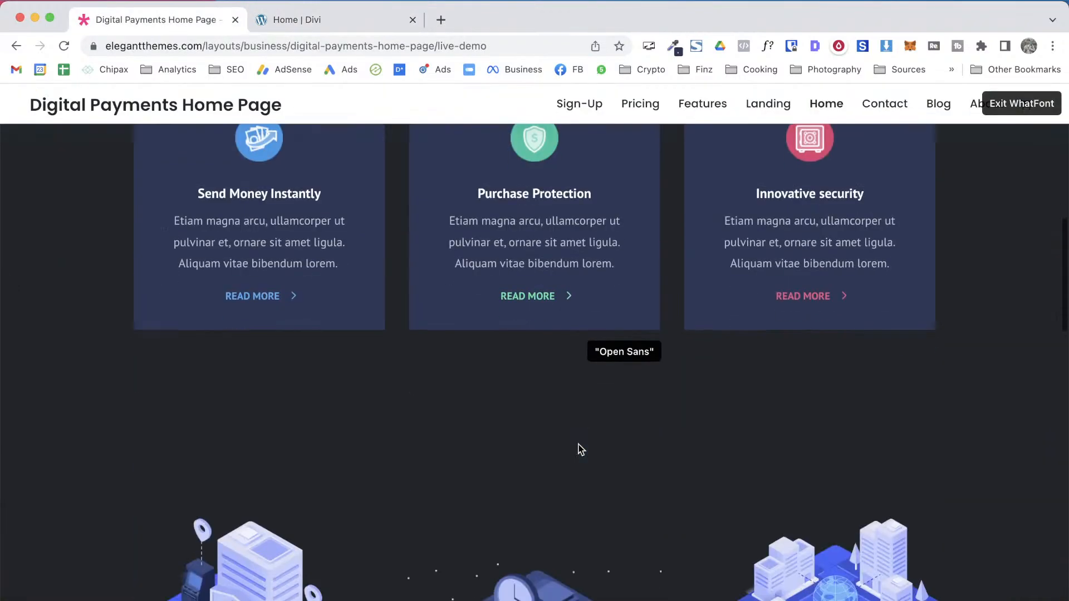
# Set the top and bottom padding of the Home page feature row's first column to 20px
pyautogui.scroll(2, 577, 446)
pyautogui.hotkey('ctrl', 'Tab')
pyautogui.scroll(2, 251, 312)
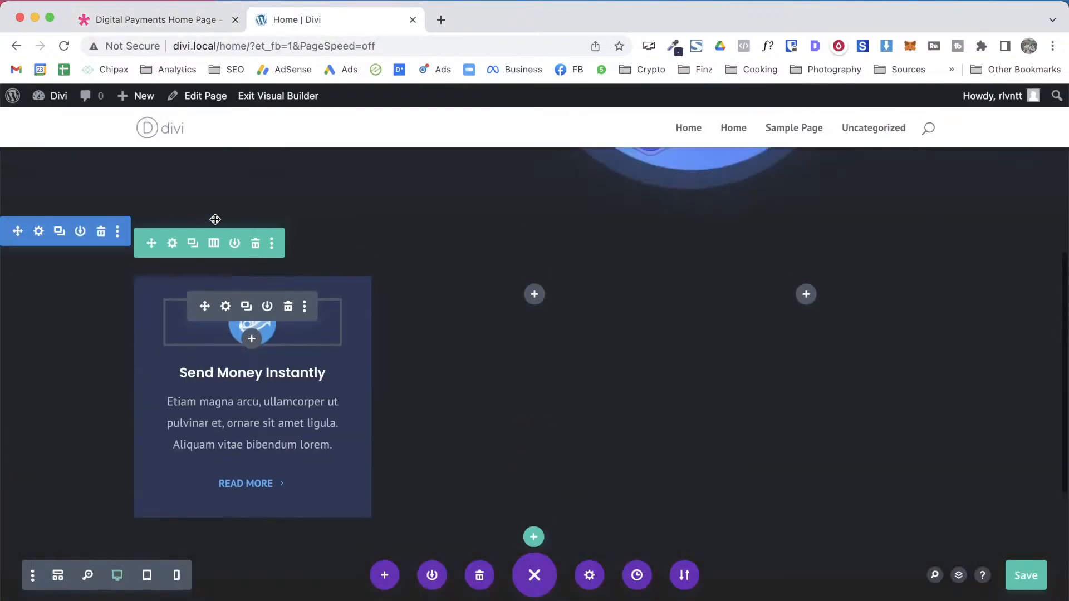
pyautogui.click(172, 256)
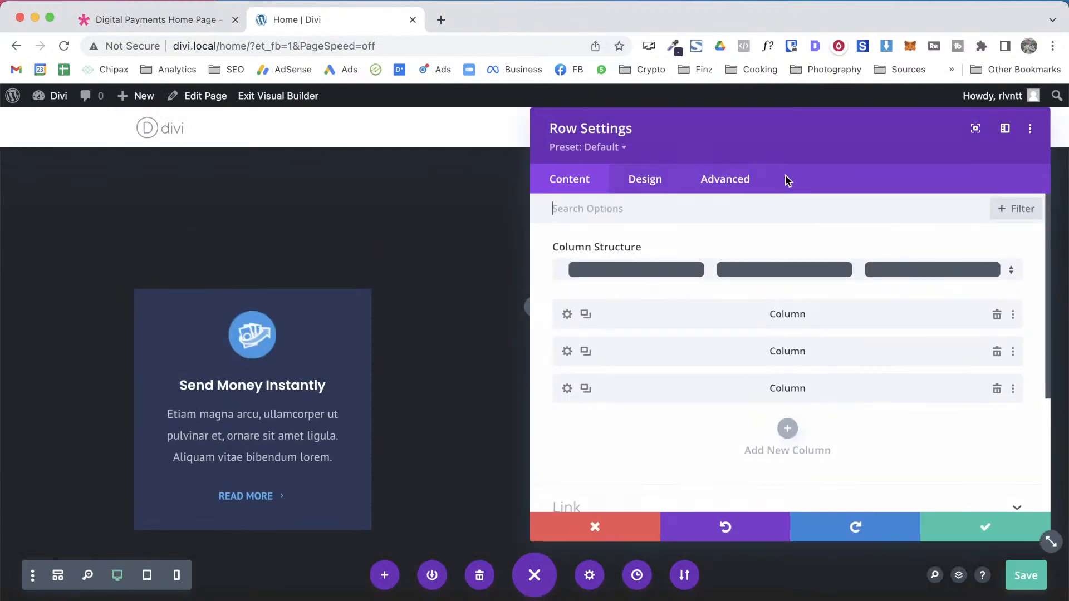
pyautogui.click(567, 315)
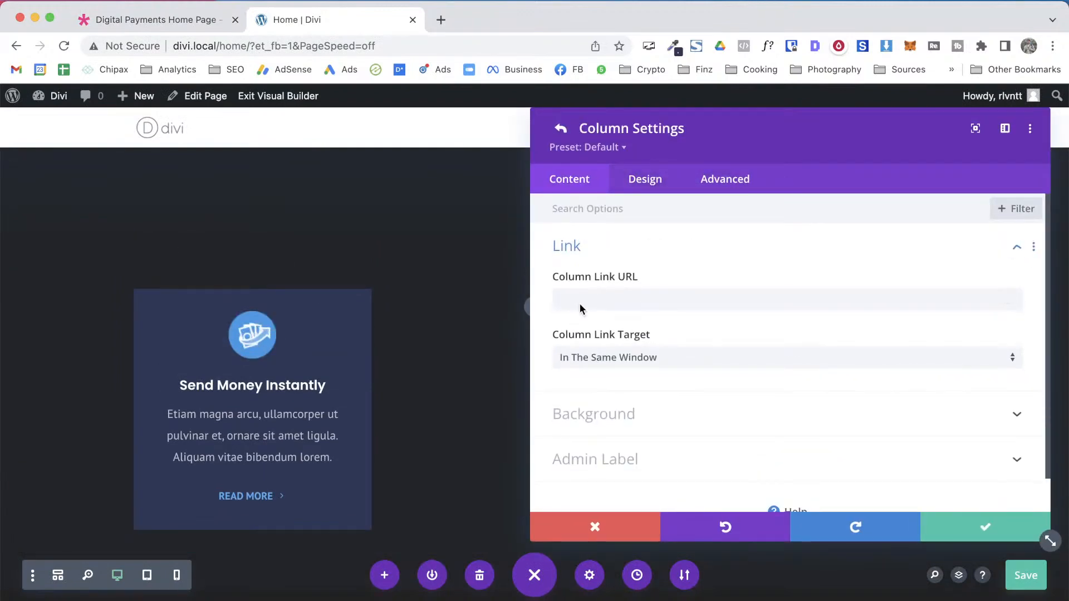
pyautogui.click(645, 178)
pyautogui.click(605, 240)
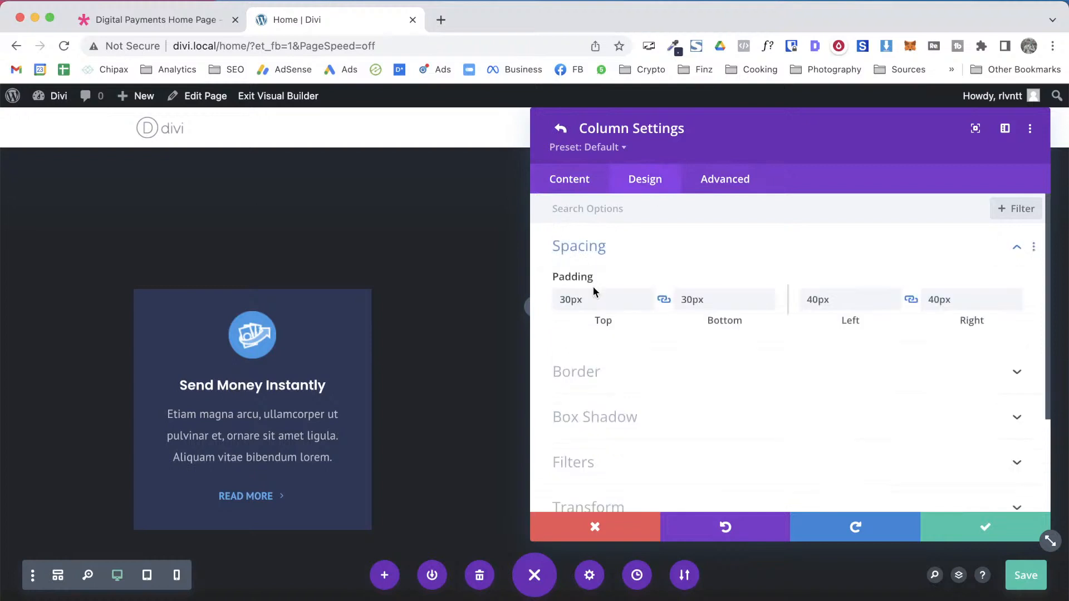
pyautogui.doubleClick(586, 301)
pyautogui.write('20px')
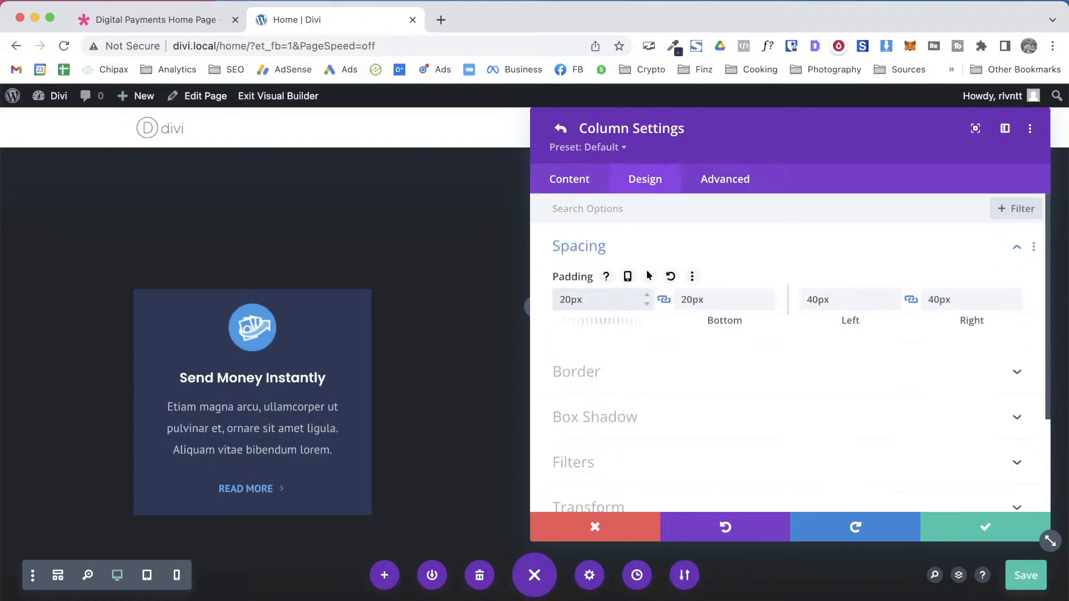
# Inspect the column element of the demo page's Send Money Instantly card in the developer tools to examine its CSS styles
pyautogui.hotkey('ctrl', 'Tab')
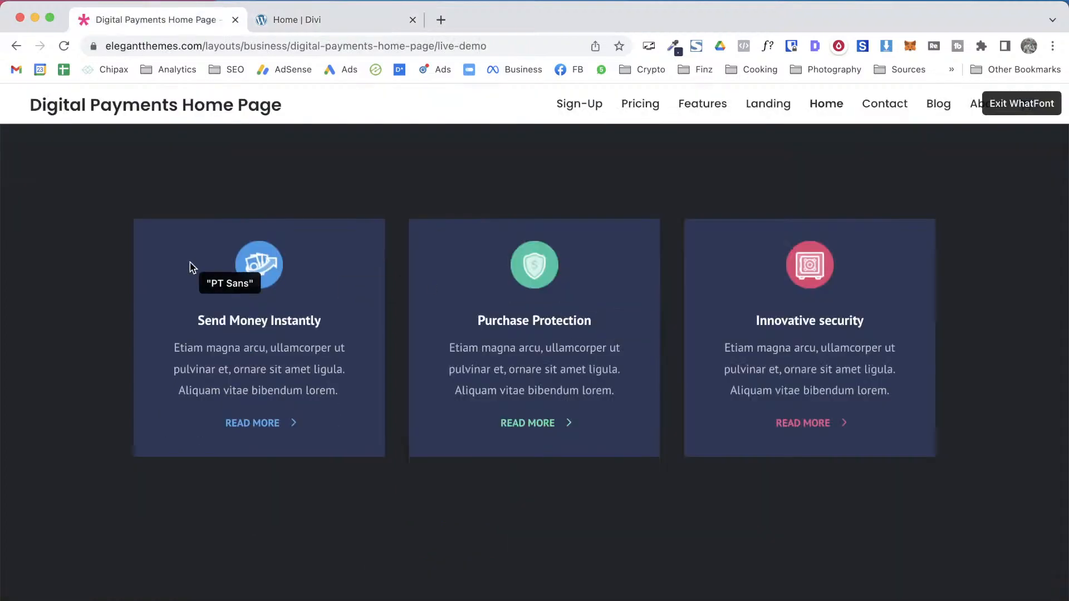
pyautogui.press('super+alt+i')
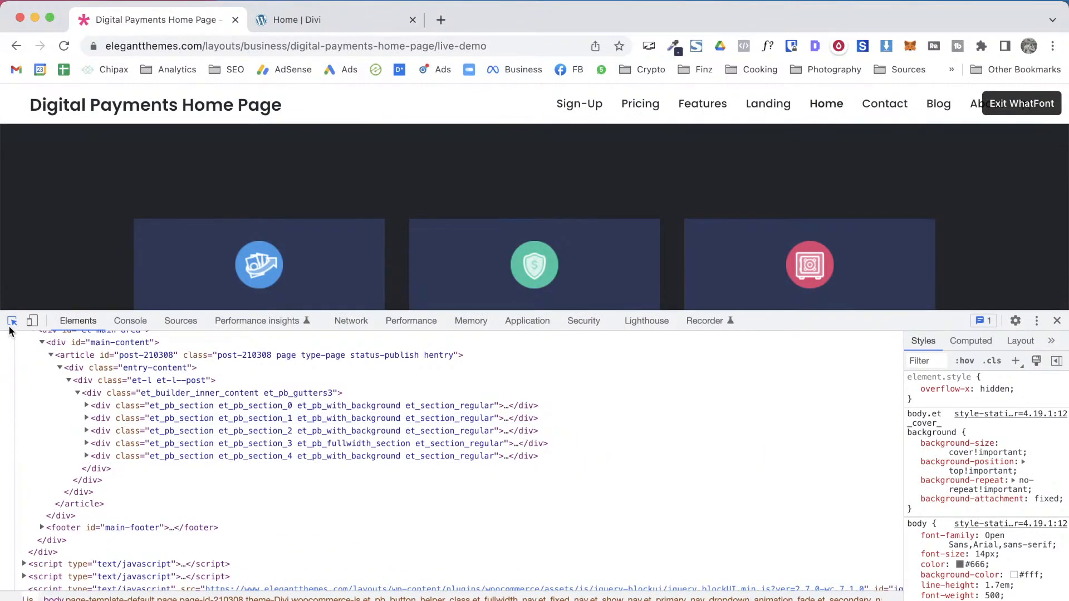
pyautogui.click(190, 243)
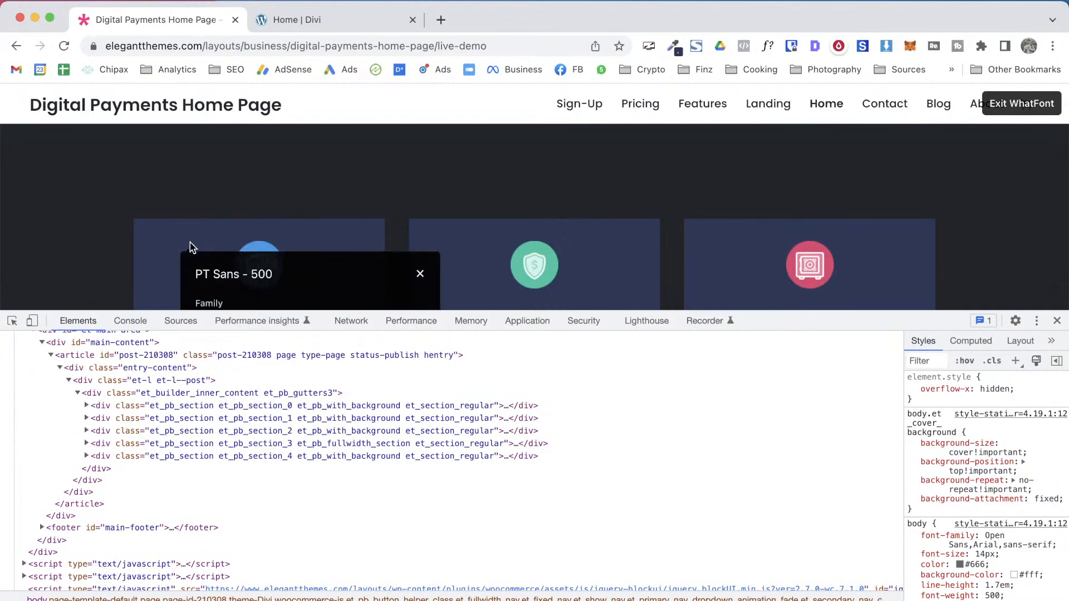
pyautogui.press('Escape')
pyautogui.click(11, 320)
pyautogui.click(225, 229)
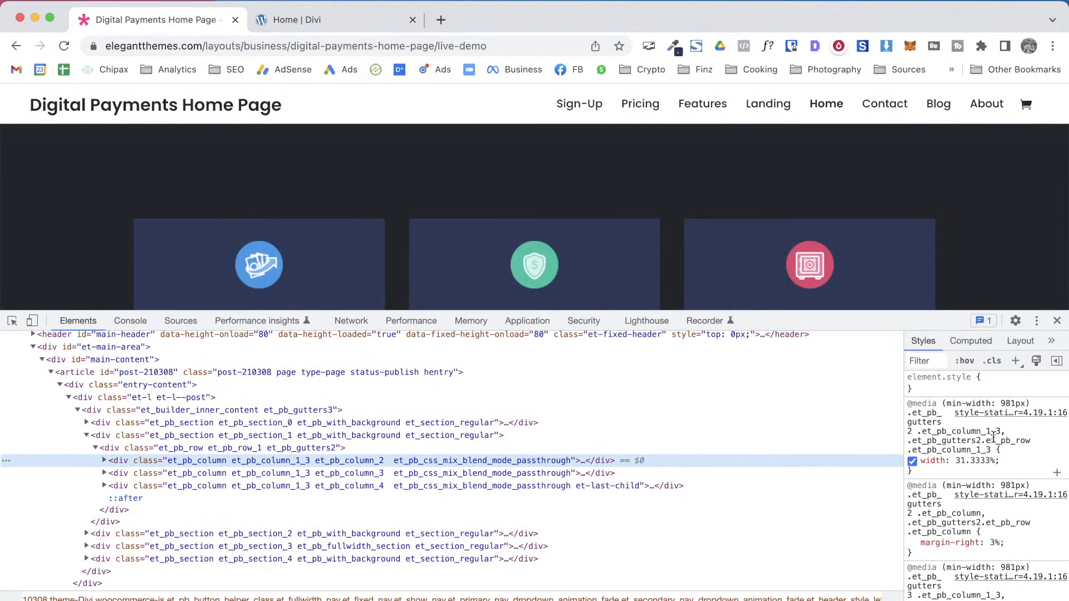
# Check the demo card column's CSS padding, set the Send Money Instantly column's padding to 30px on all sides, and save the row settings
pyautogui.moveTo(824, 311); pyautogui.dragTo(824, 353)
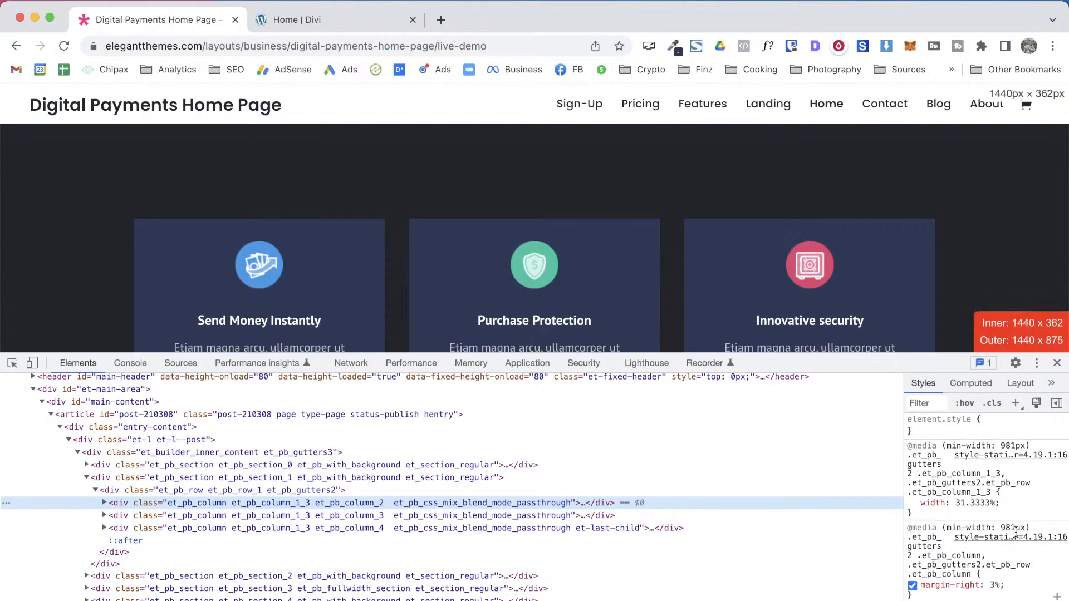
pyautogui.scroll(-5, 979, 534)
pyautogui.scroll(-2, 962, 543)
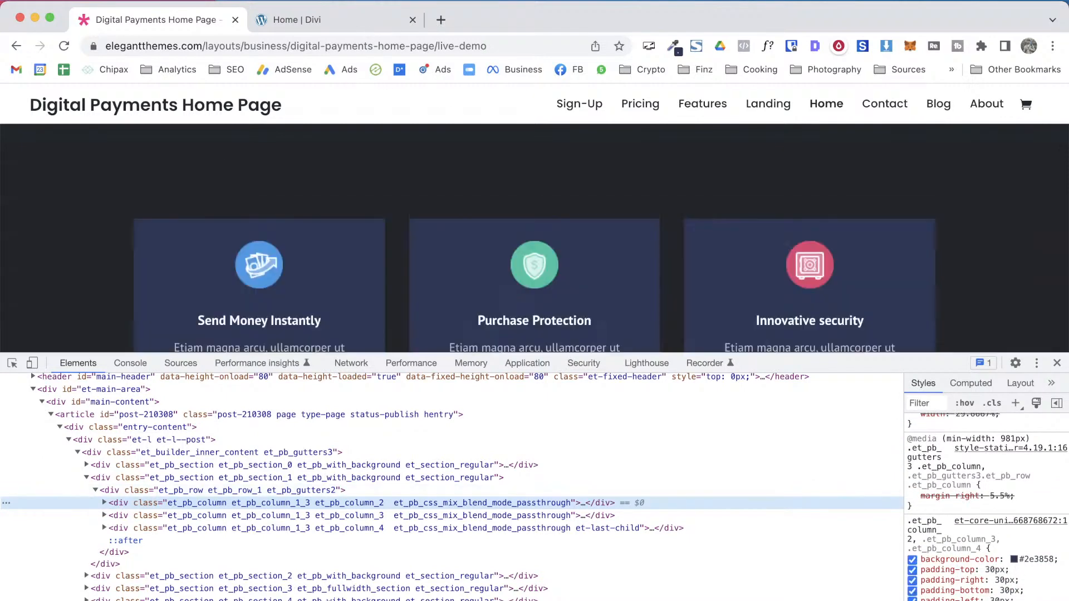
pyautogui.hotkey('ctrl', 'Tab')
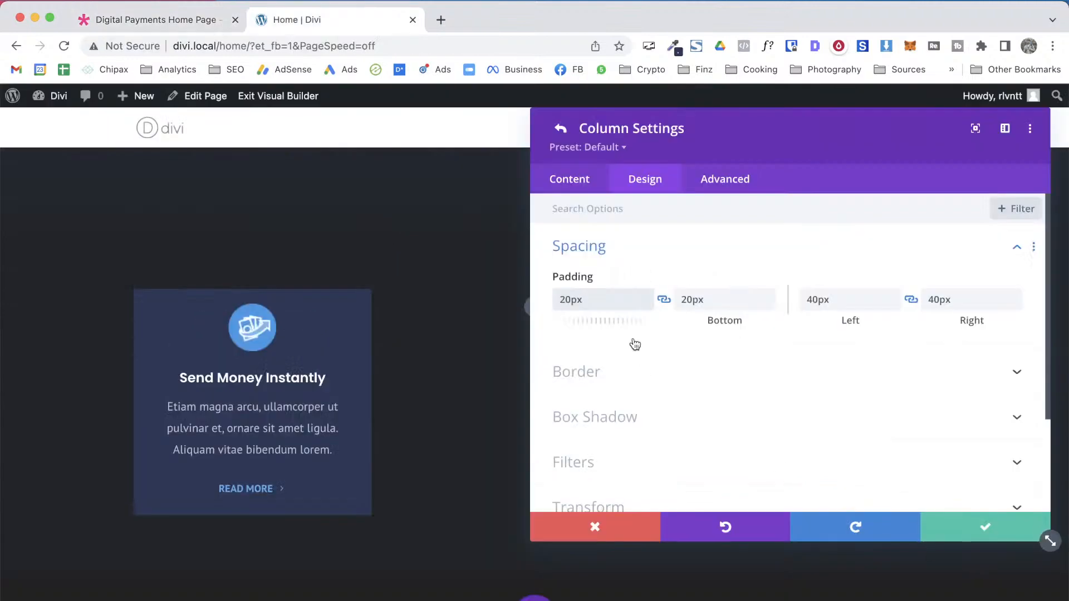
pyautogui.doubleClick(600, 302)
pyautogui.write('30')
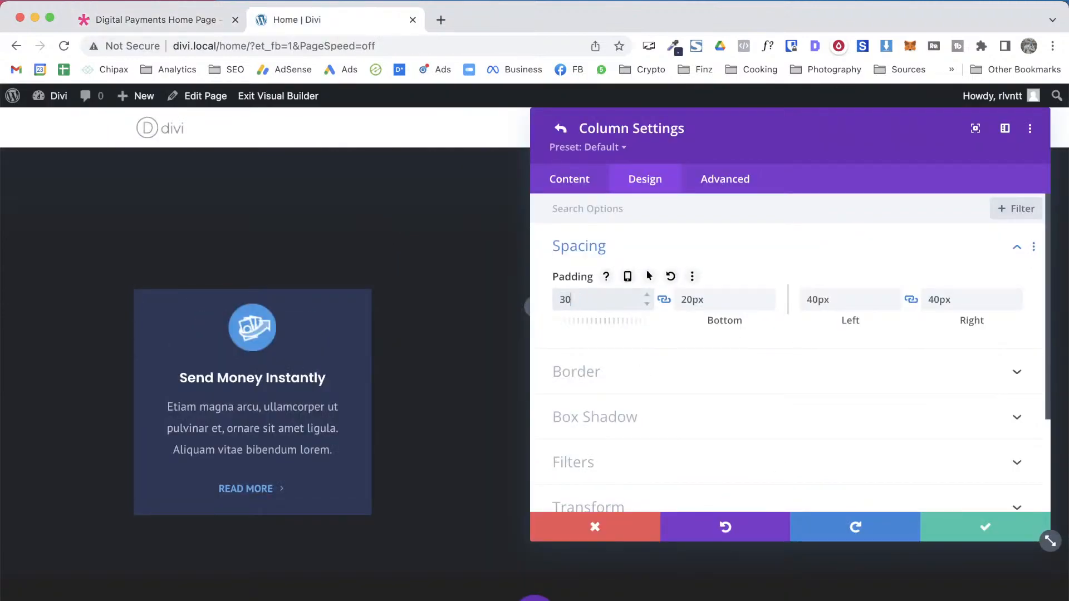
pyautogui.doubleClick(804, 301)
pyautogui.write('3')
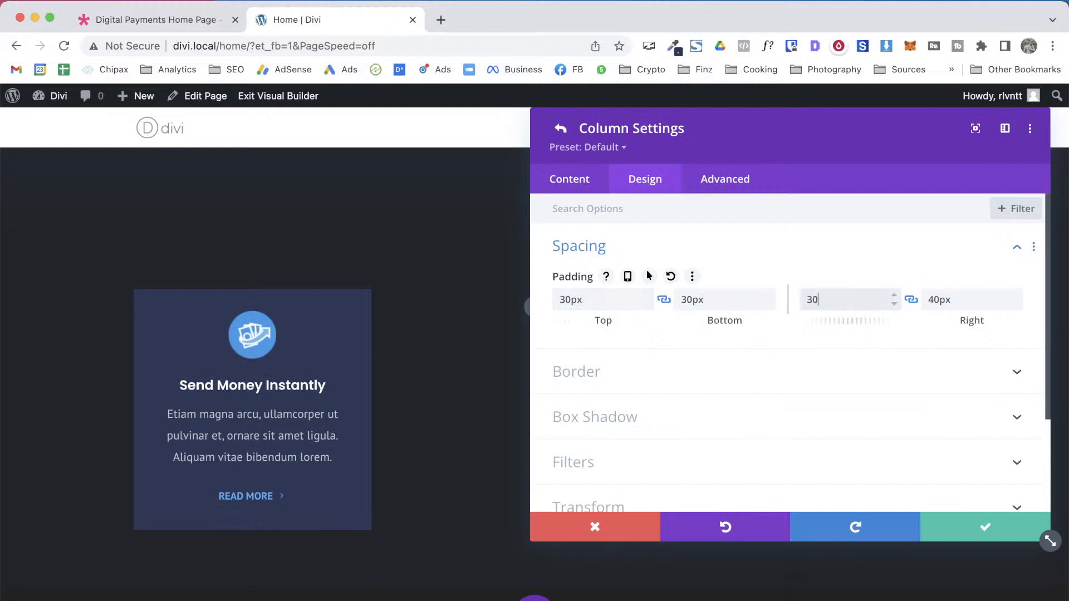
pyautogui.click(938, 521)
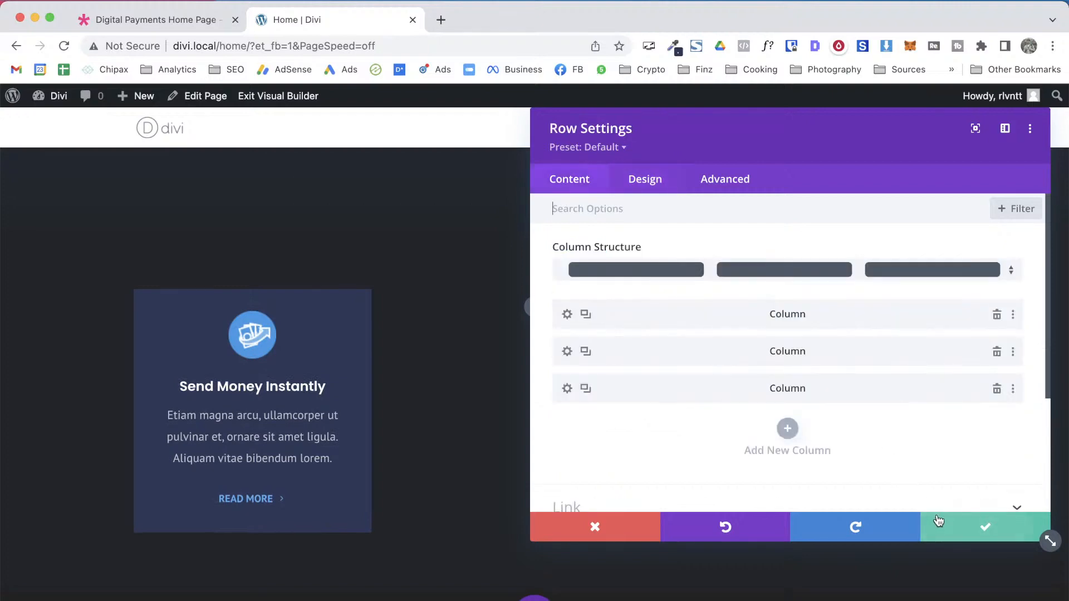
pyautogui.click(942, 522)
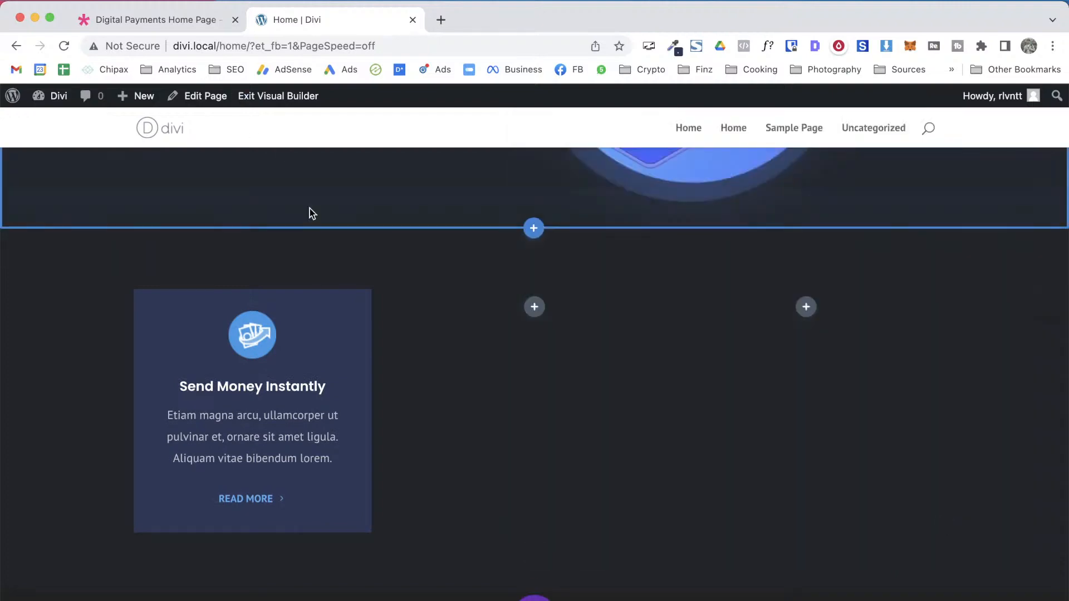
# Close the developer tools on the demo page and compare its card section with the one in the builder
pyautogui.hotkey('ctrl', 'Tab')
pyautogui.hotkey('ctrl', 'Tab')
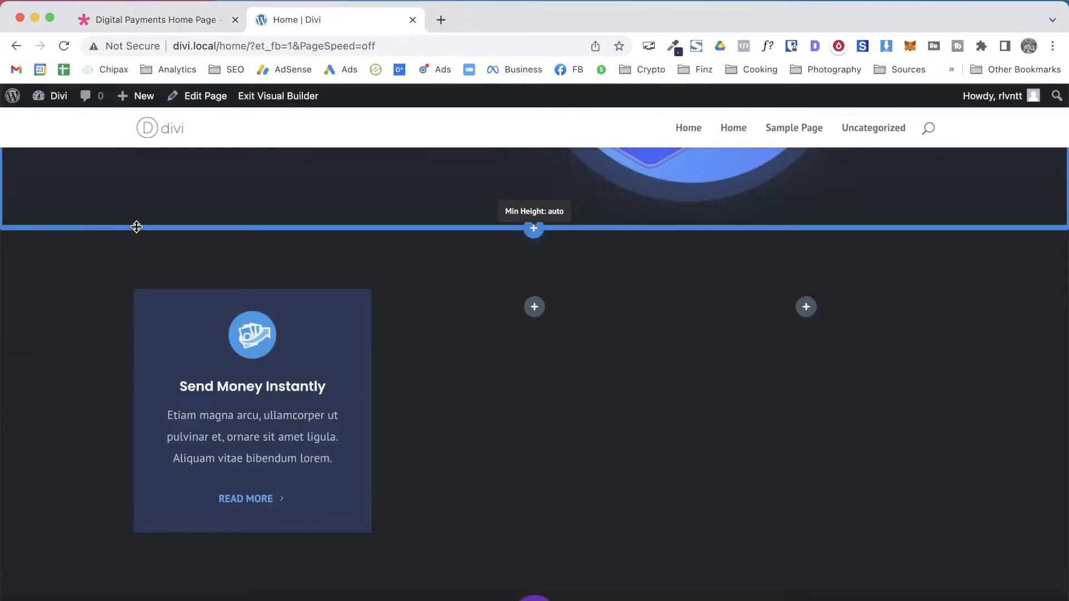
pyautogui.hotkey('ctrl', 'shift', 'Tab')
pyautogui.click(1056, 363)
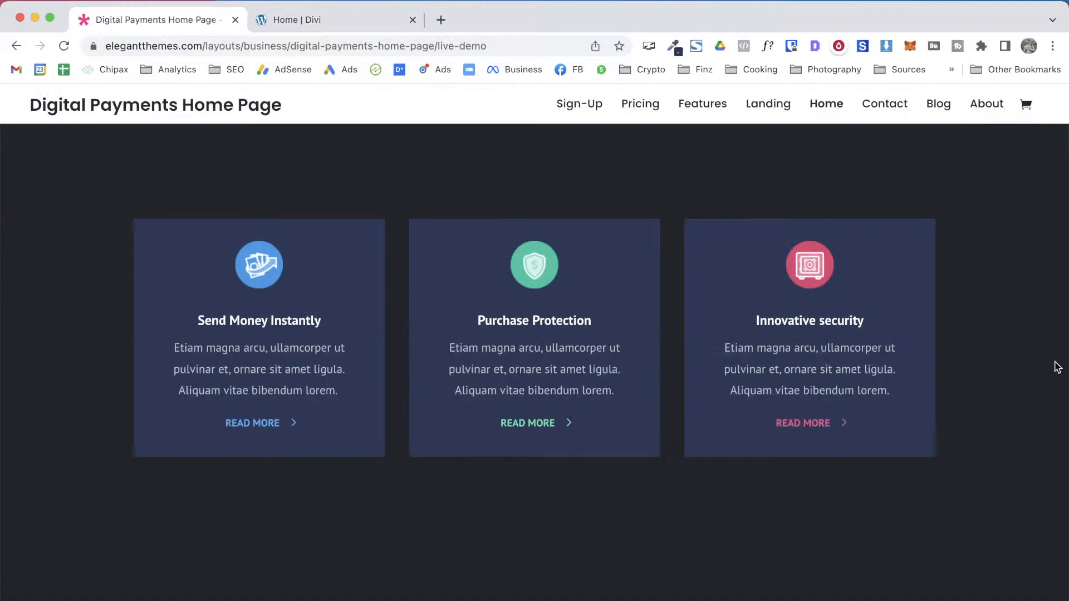
pyautogui.hotkey('ctrl', 'Tab')
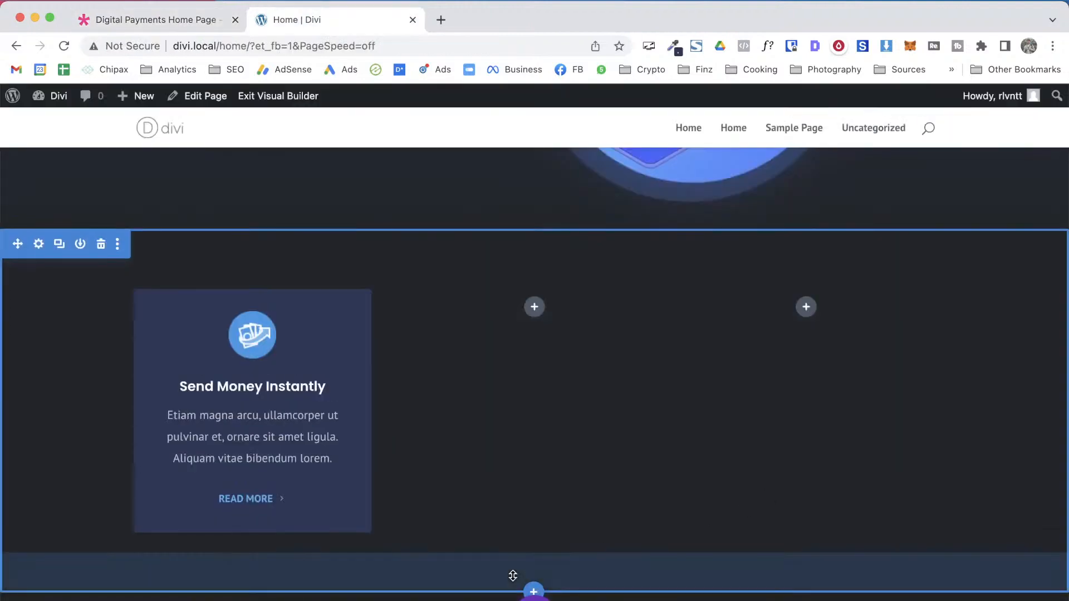
pyautogui.rightClick(512, 576)
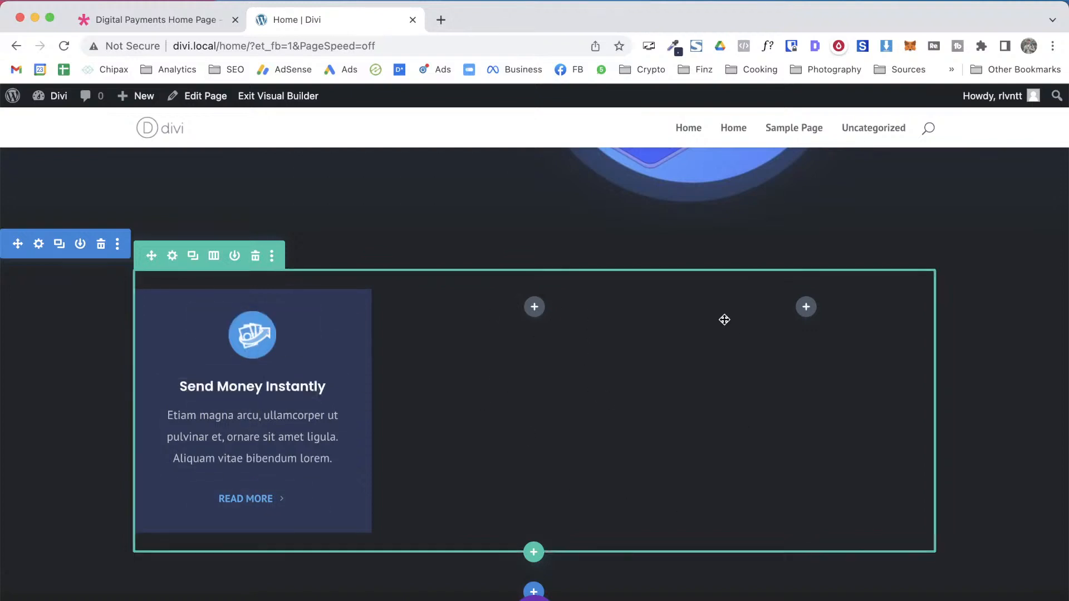
# Replace the card row's two empty columns with two duplicates of the Send Money Instantly column and save the row
pyautogui.click(173, 258)
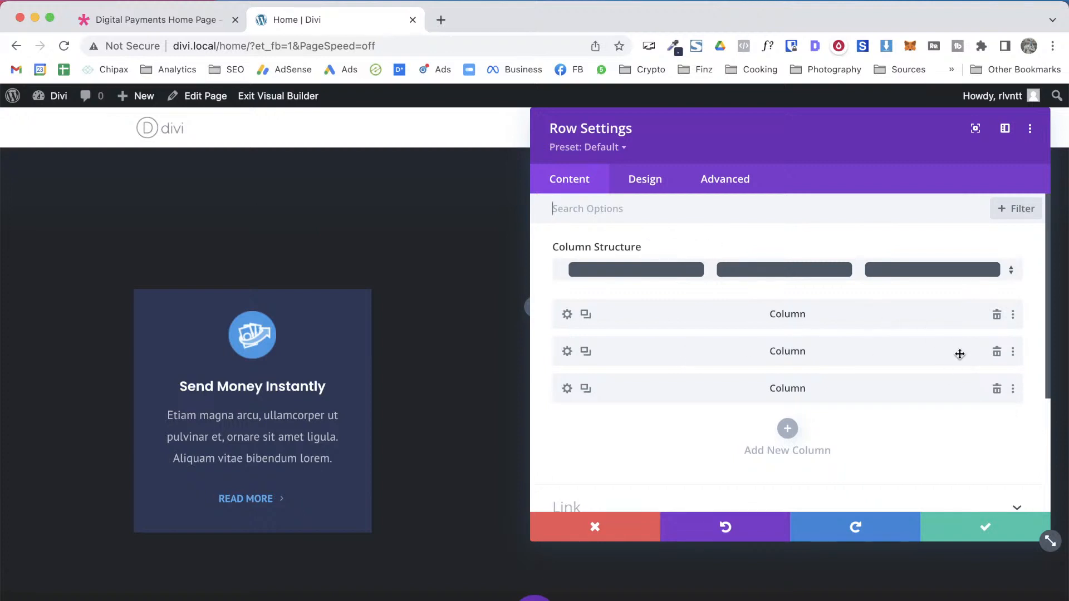
pyautogui.click(996, 390)
pyautogui.click(997, 352)
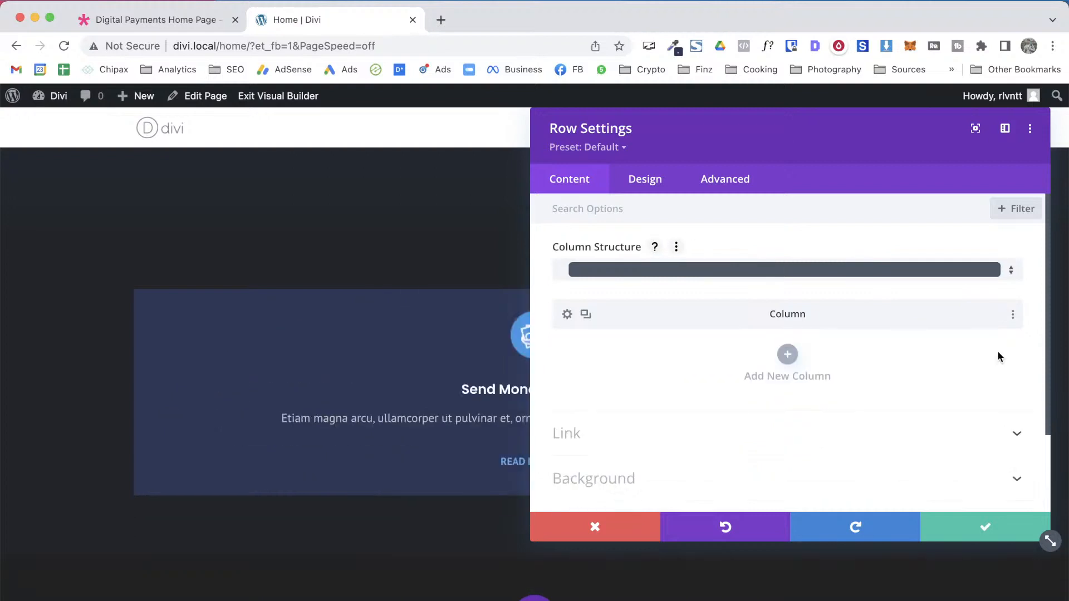
pyautogui.click(585, 315)
pyautogui.click(586, 315)
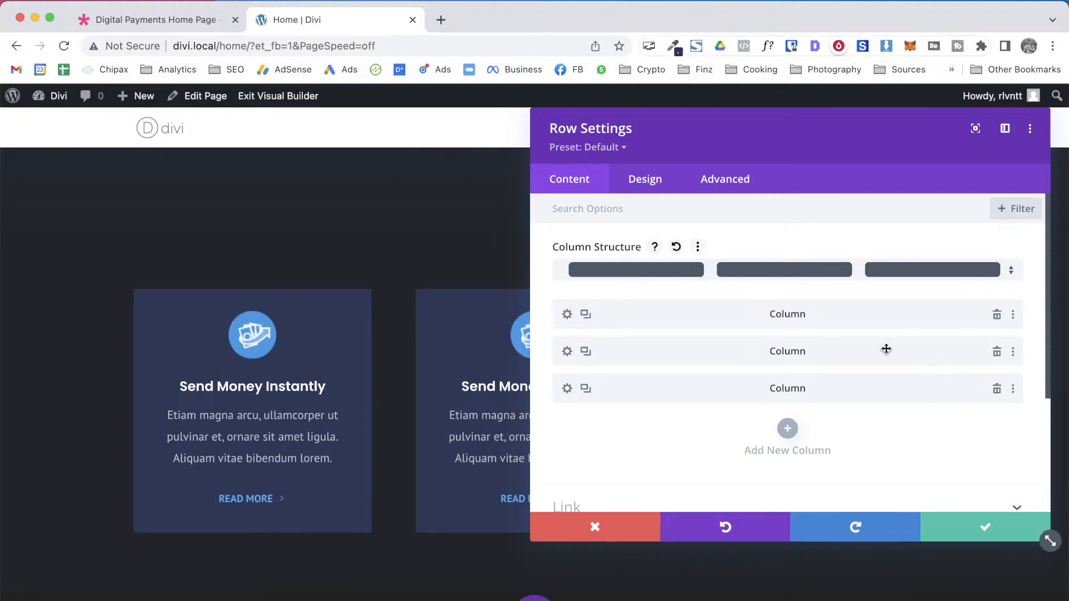
pyautogui.click(963, 536)
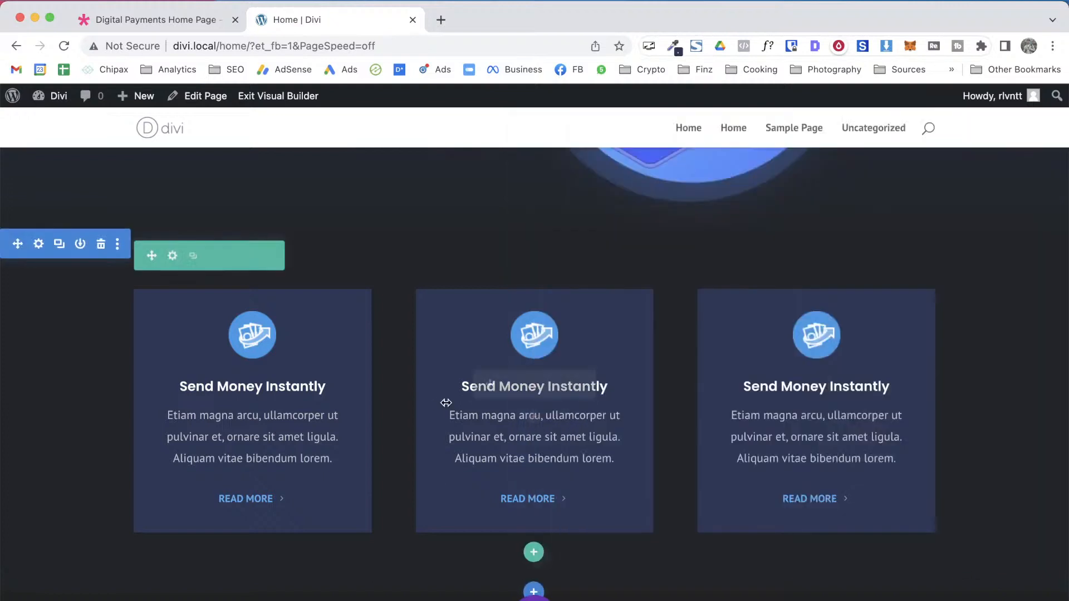
# Compare the card spacing with the demo, enable a custom gutter width of 2 for the card row, and save it
pyautogui.hotkey('ctrl', 'shift', 'Tab')
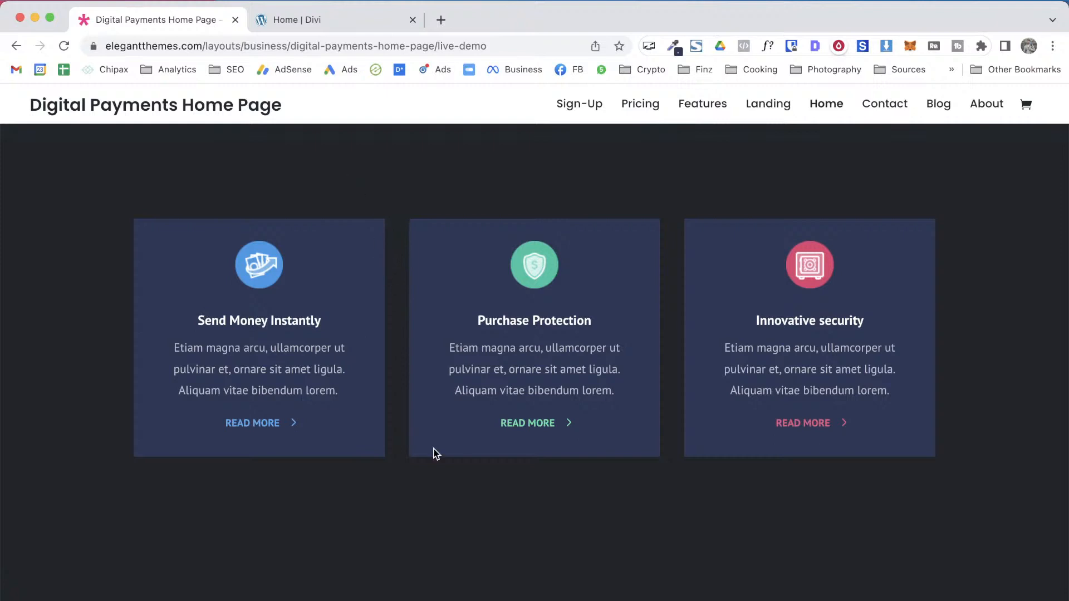
pyautogui.hotkey('ctrl', 'Tab')
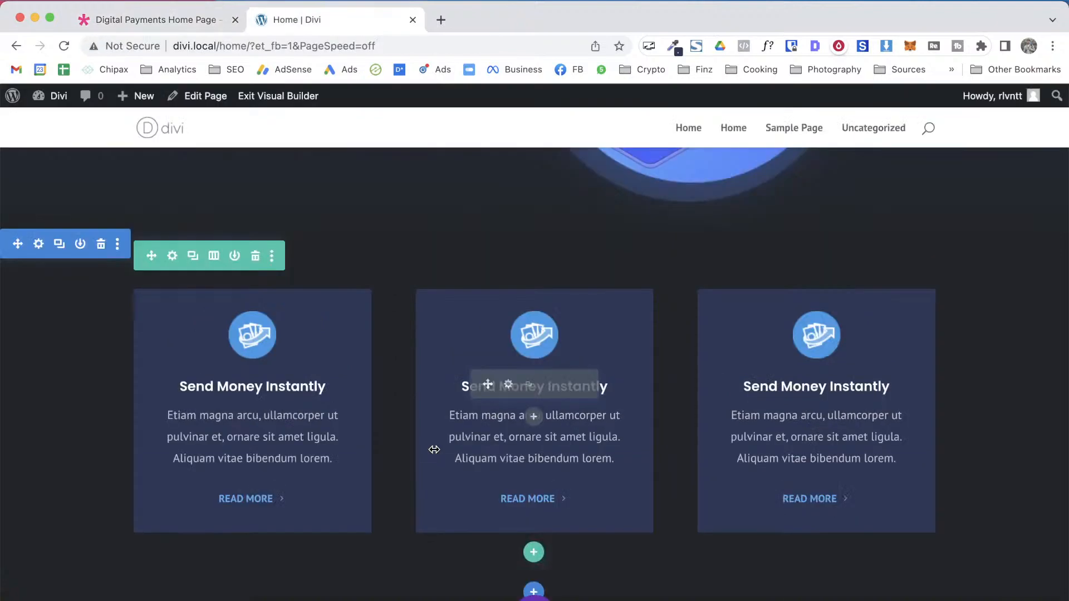
pyautogui.click(172, 256)
pyautogui.moveTo(628, 127); pyautogui.dragTo(628, 183)
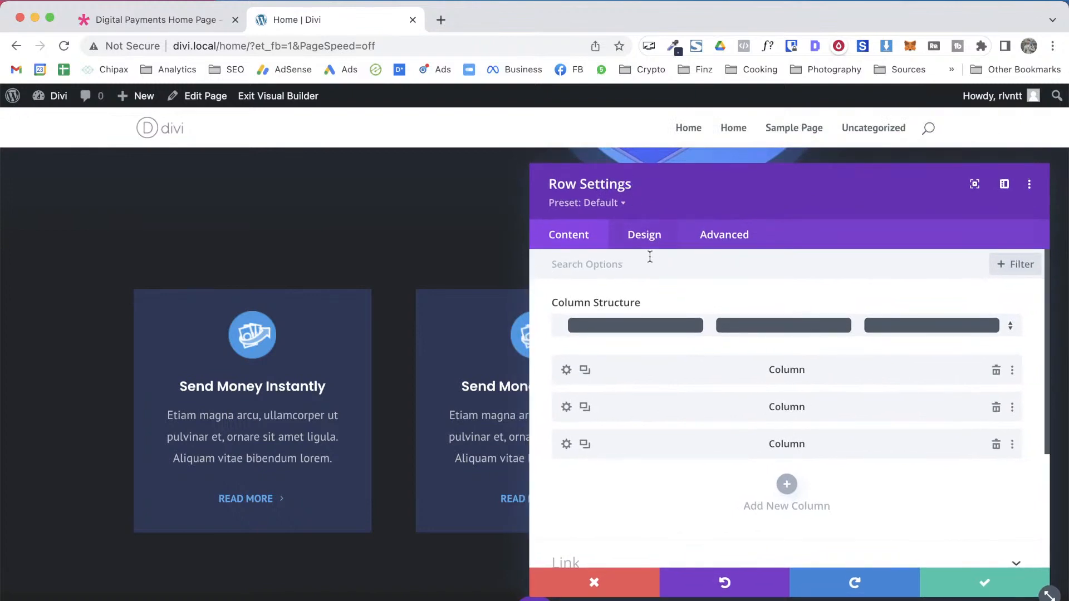
pyautogui.click(644, 235)
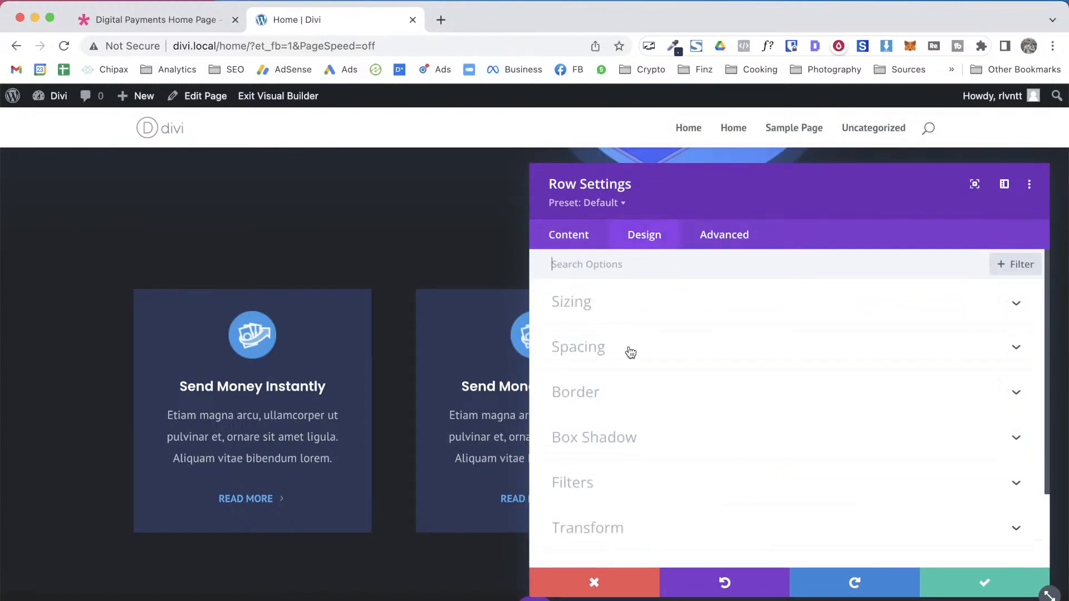
pyautogui.click(630, 352)
pyautogui.scroll(-2, 607, 312)
pyautogui.click(588, 270)
pyautogui.click(577, 302)
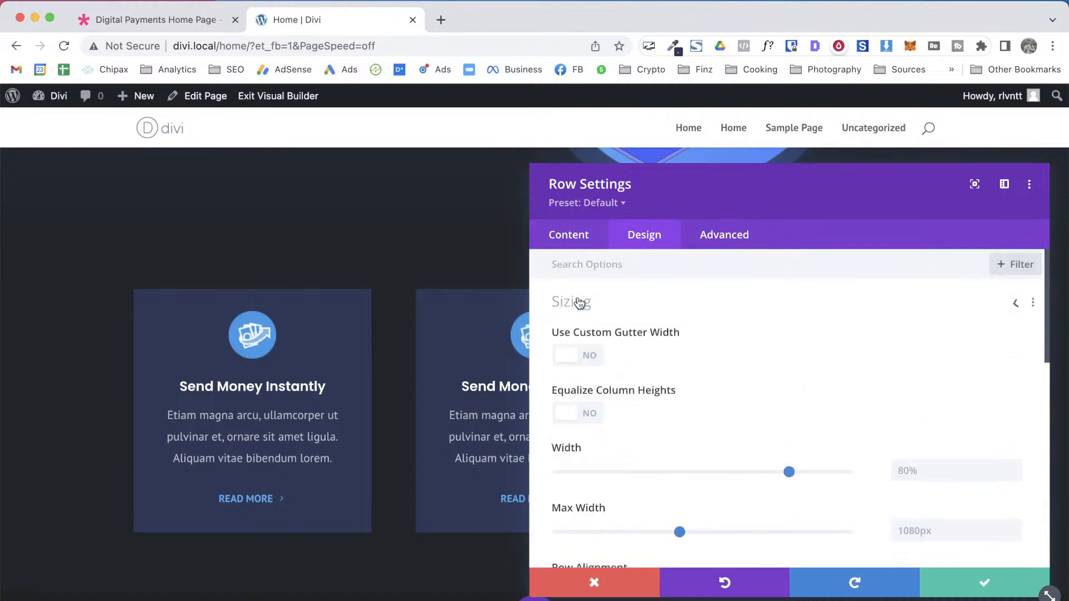
pyautogui.click(585, 361)
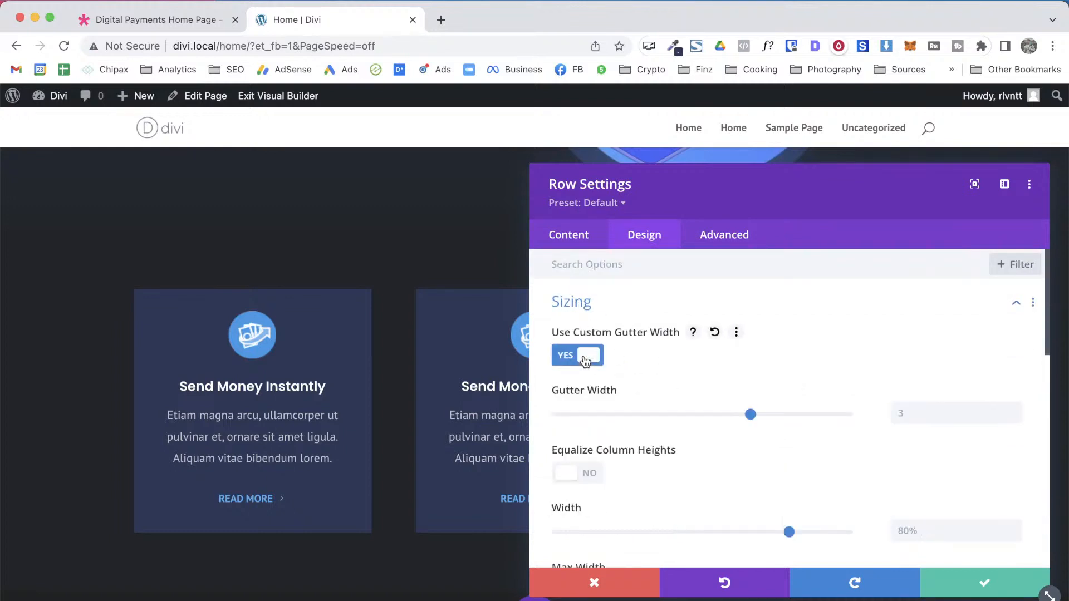
pyautogui.scroll(-3, 824, 380)
pyautogui.scroll(2, 824, 380)
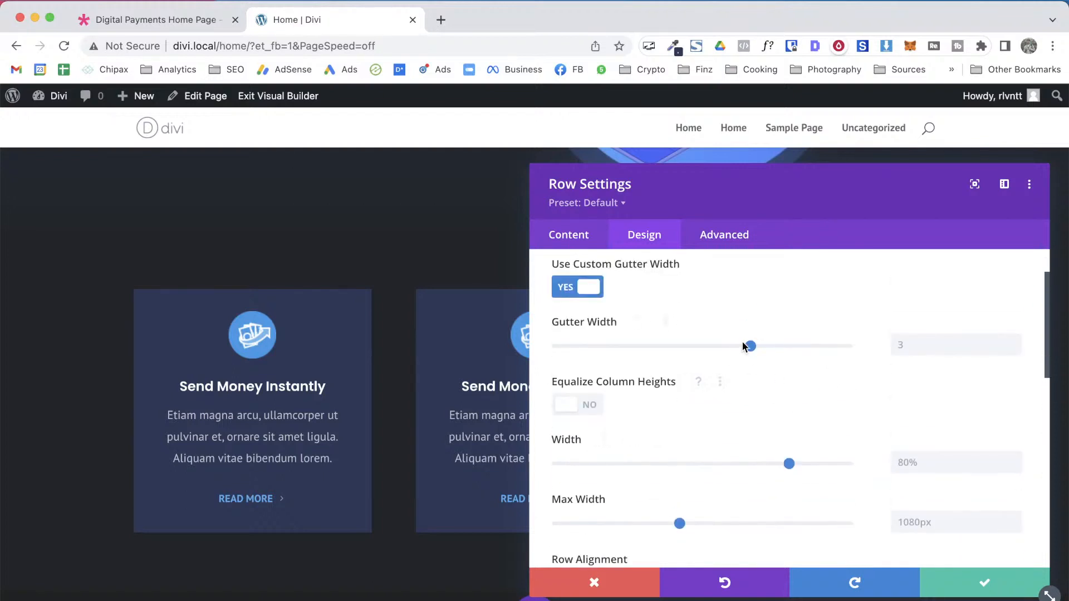
pyautogui.click(647, 346)
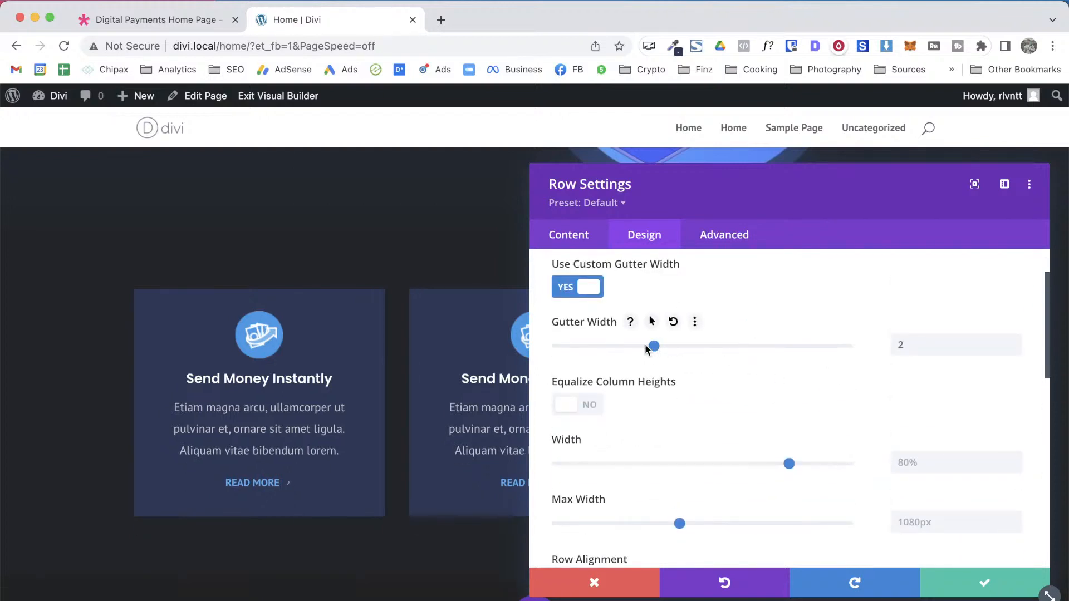
pyautogui.click(958, 589)
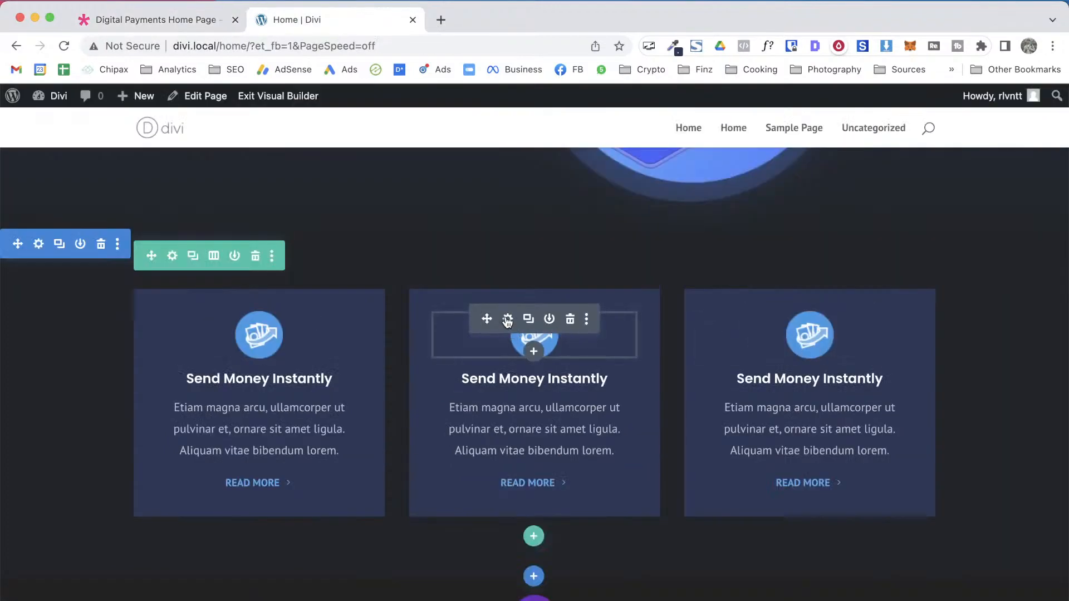
# Replace the middle card's icon with the downloaded image finiance-icon-02.png and save the image settings
pyautogui.click(507, 321)
pyautogui.click(770, 417)
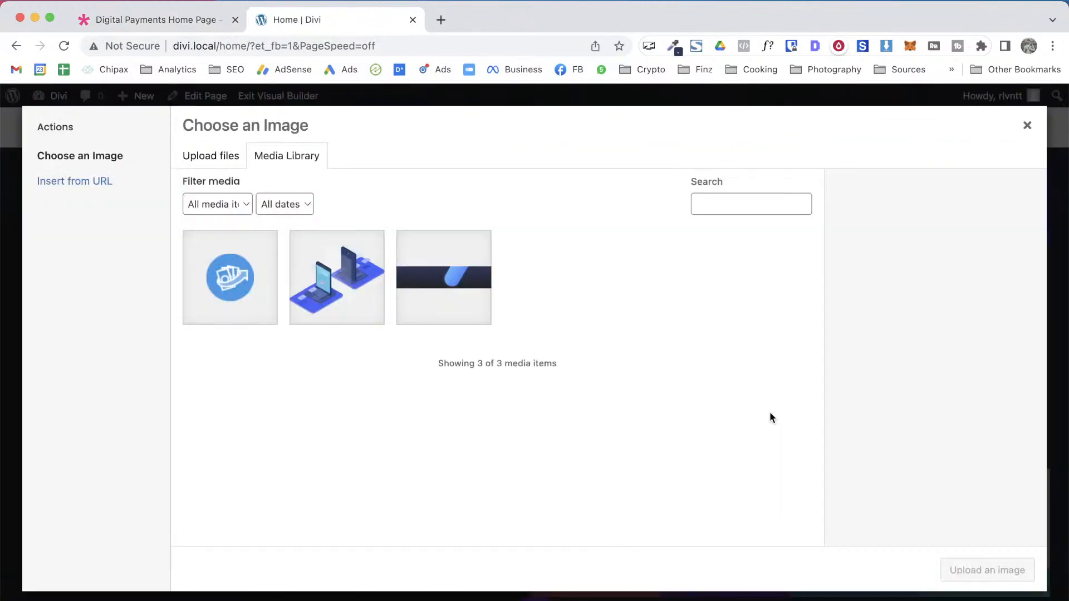
pyautogui.moveTo(963, 597)
pyautogui.click(965, 578)
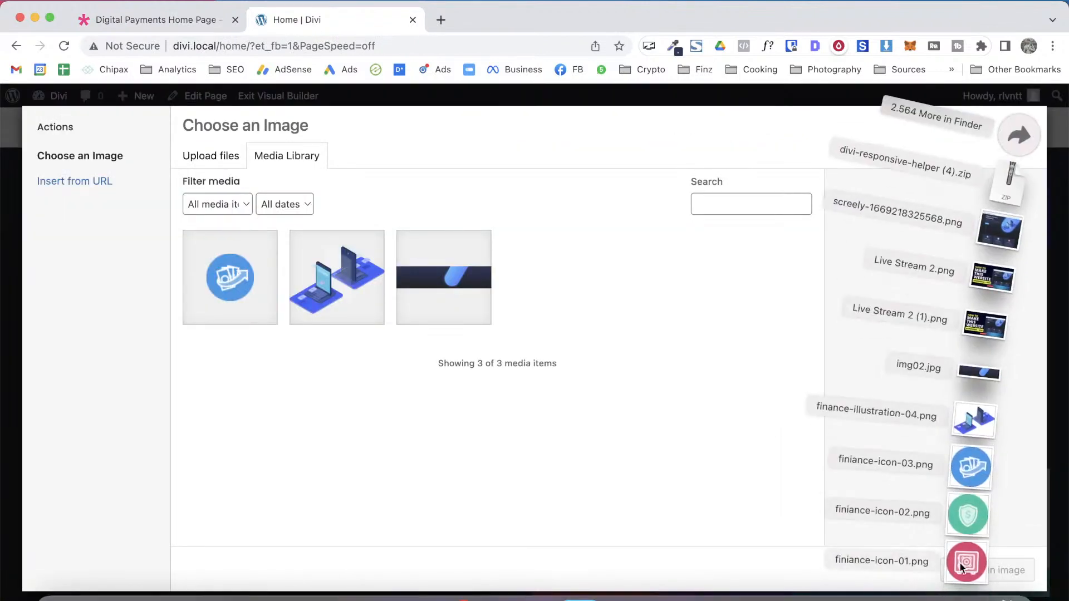
pyautogui.moveTo(964, 526); pyautogui.dragTo(523, 316)
pyautogui.click(987, 570)
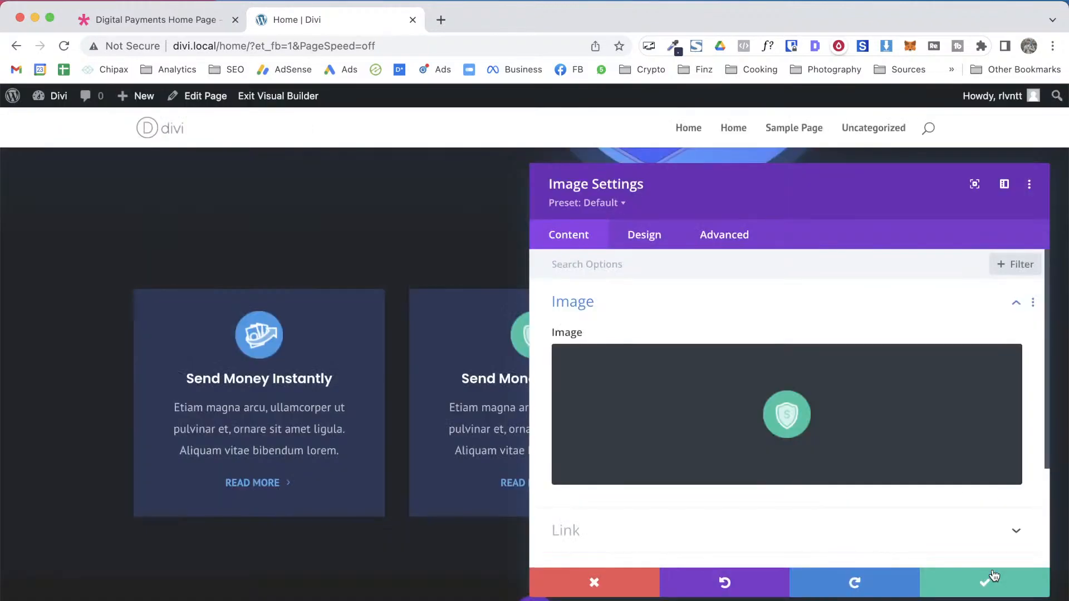
pyautogui.click(977, 580)
# Replace the third card's icon with the downloaded image finiance-icon-01.png and save the image settings
pyautogui.click(785, 319)
pyautogui.click(788, 413)
pyautogui.click(965, 597)
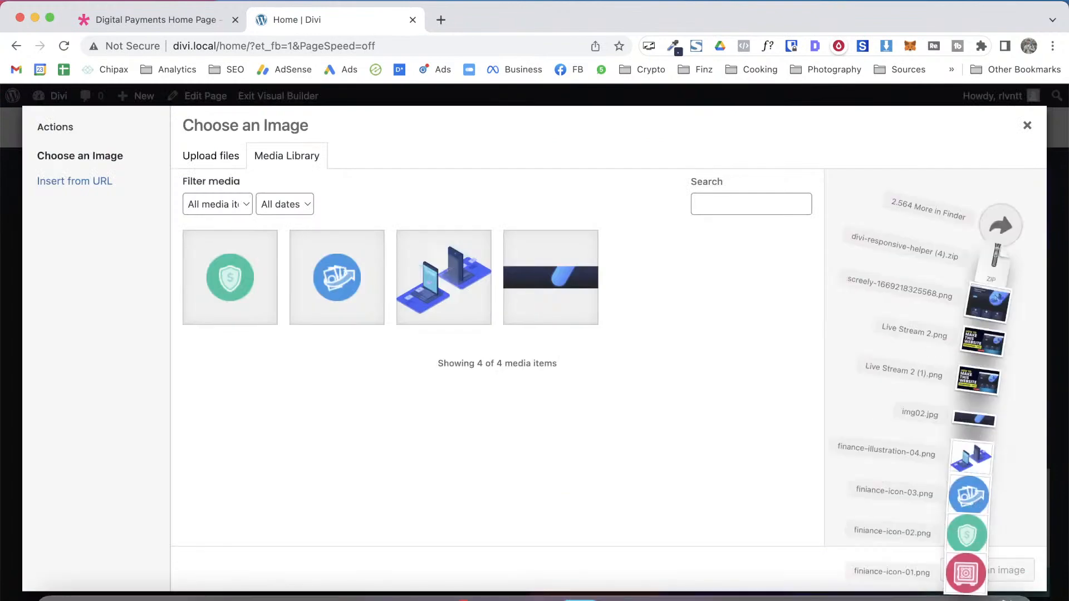
pyautogui.moveTo(966, 585); pyautogui.dragTo(522, 405)
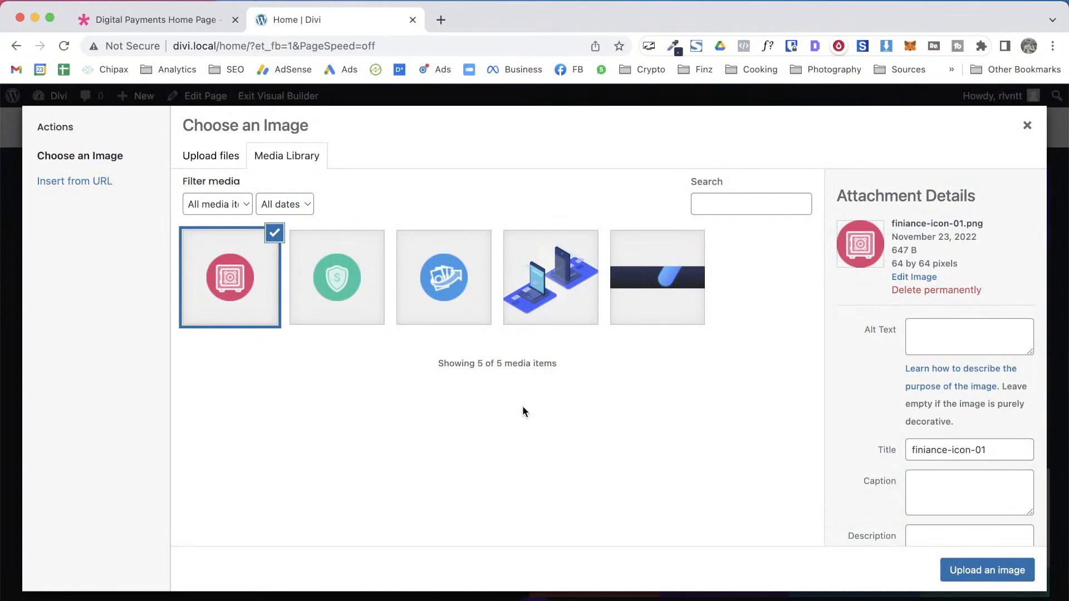
pyautogui.click(978, 569)
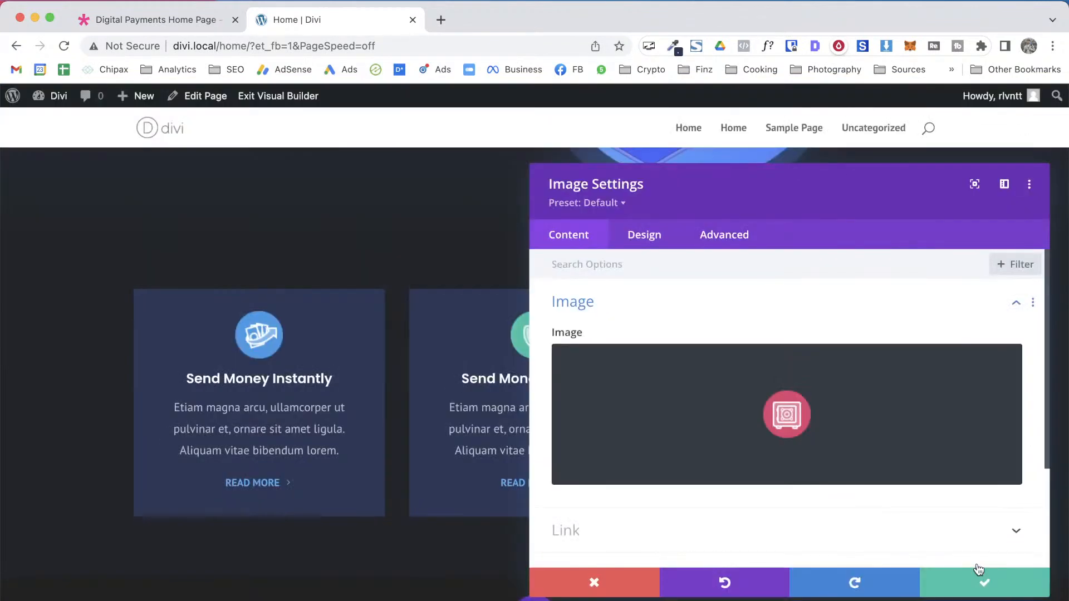
pyautogui.click(970, 575)
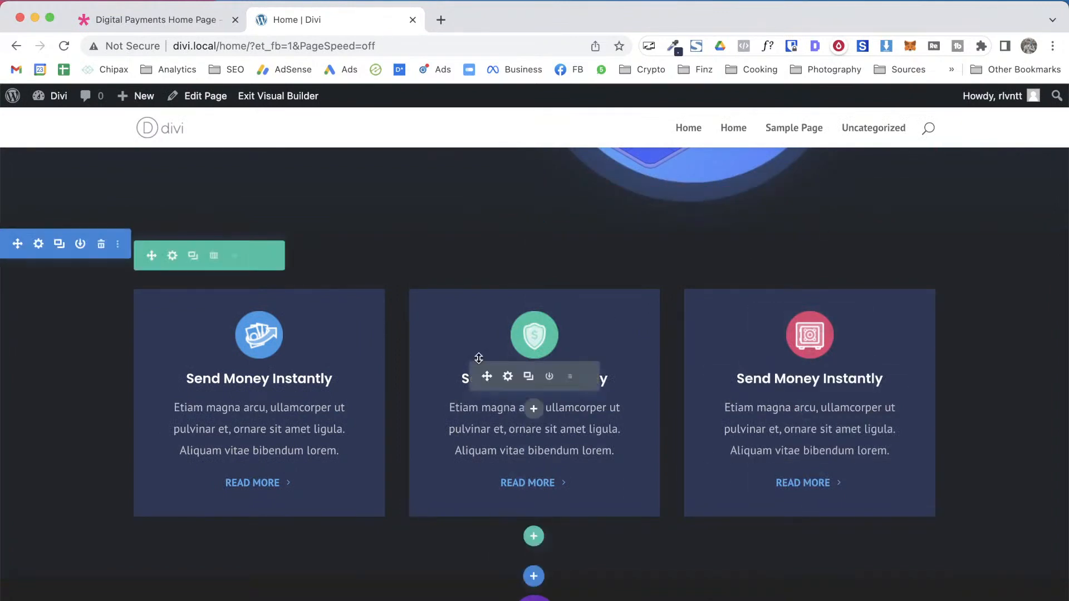
# Compare the cards' link colours with the demo and sample the green #23C4A2 from the middle card's icon
pyautogui.hotkey('ctrl', 'Tab')
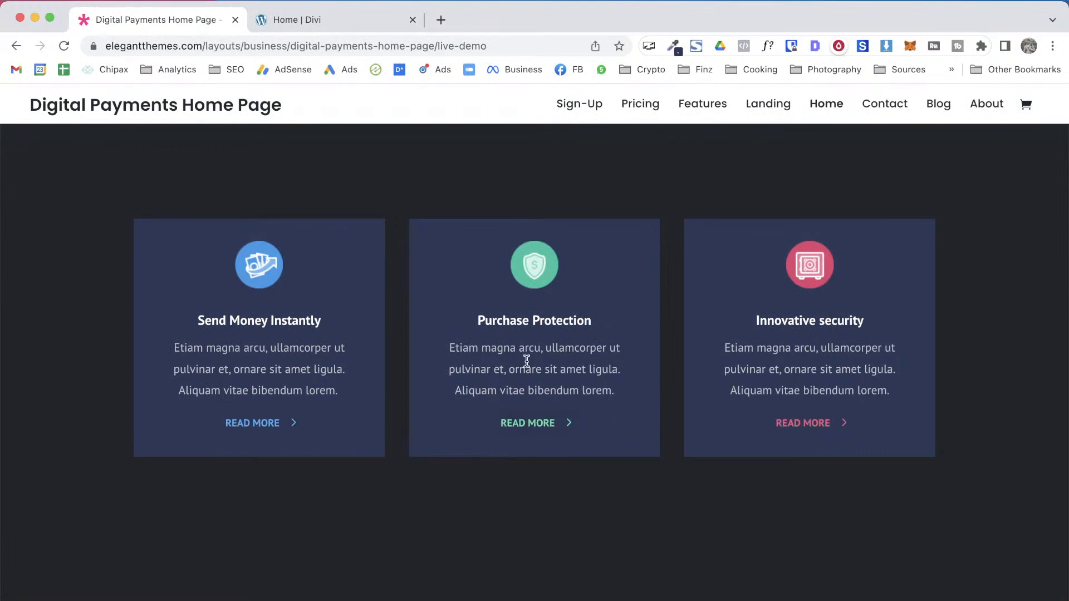
pyautogui.hotkey('ctrl', 'Tab')
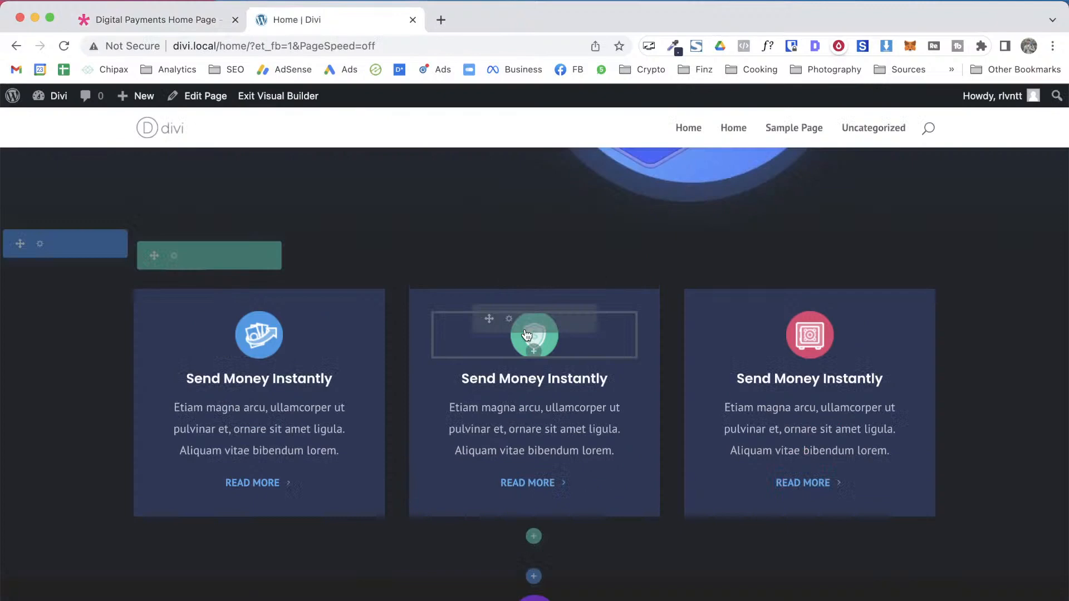
pyautogui.click(674, 46)
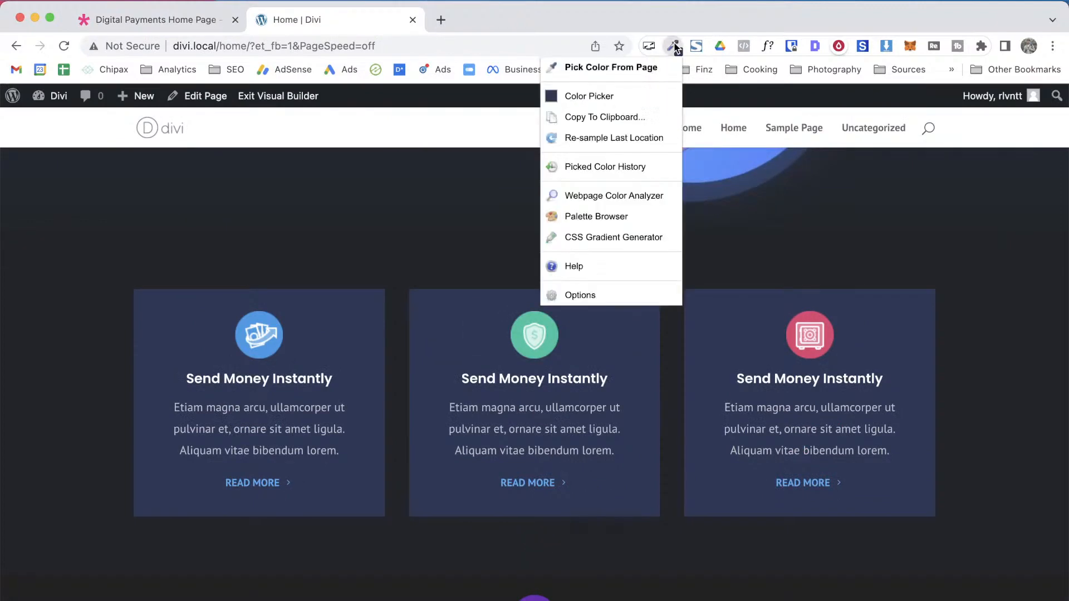
pyautogui.click(624, 68)
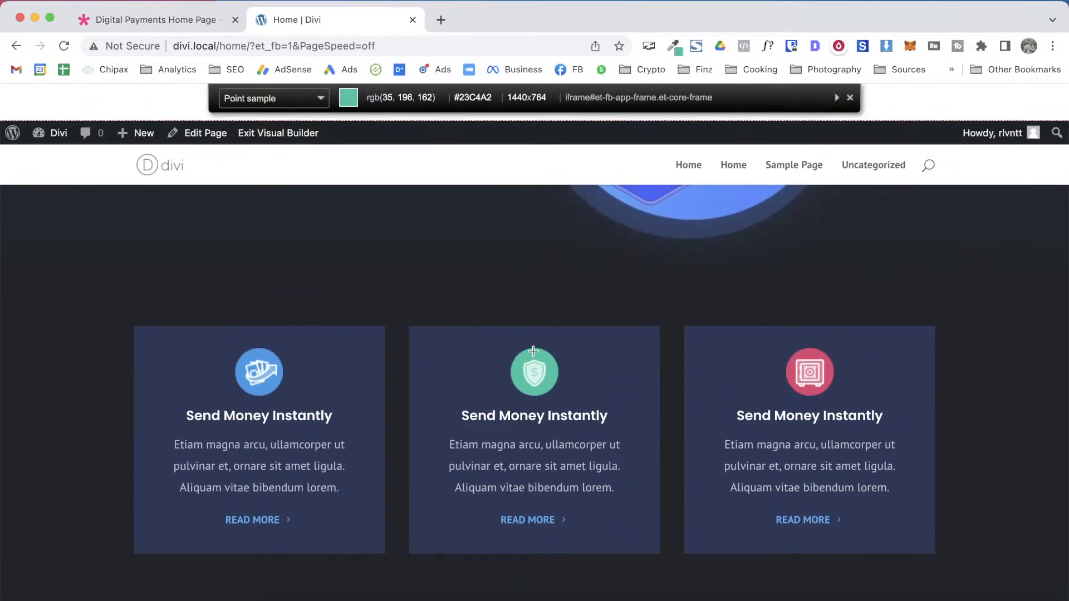
pyautogui.click(532, 354)
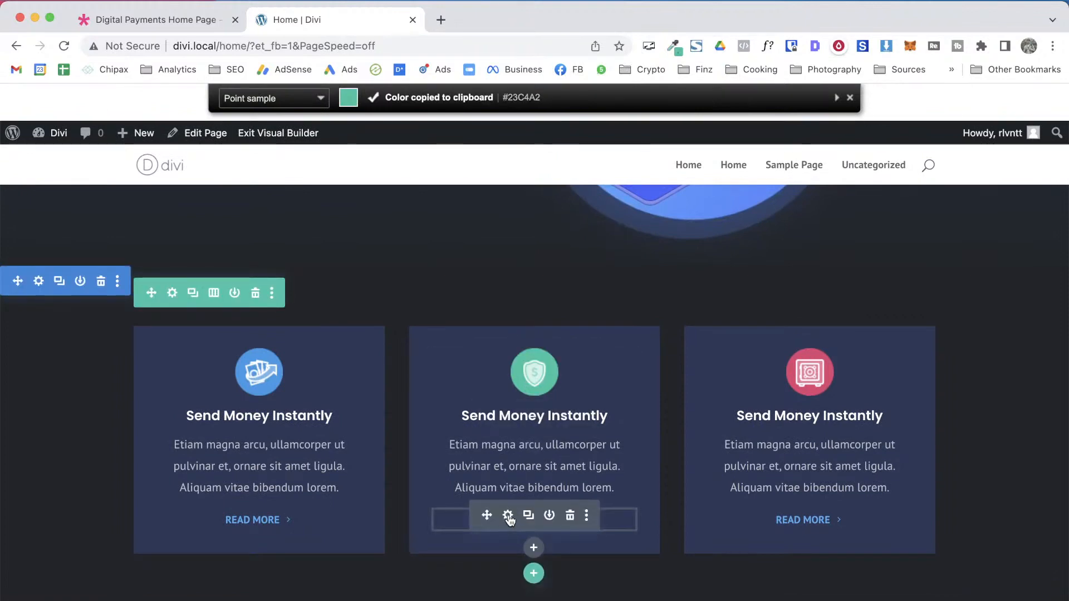
# Set the middle card's Read More button text colour to #23C4A2 and save the button settings
pyautogui.click(508, 517)
pyautogui.click(644, 237)
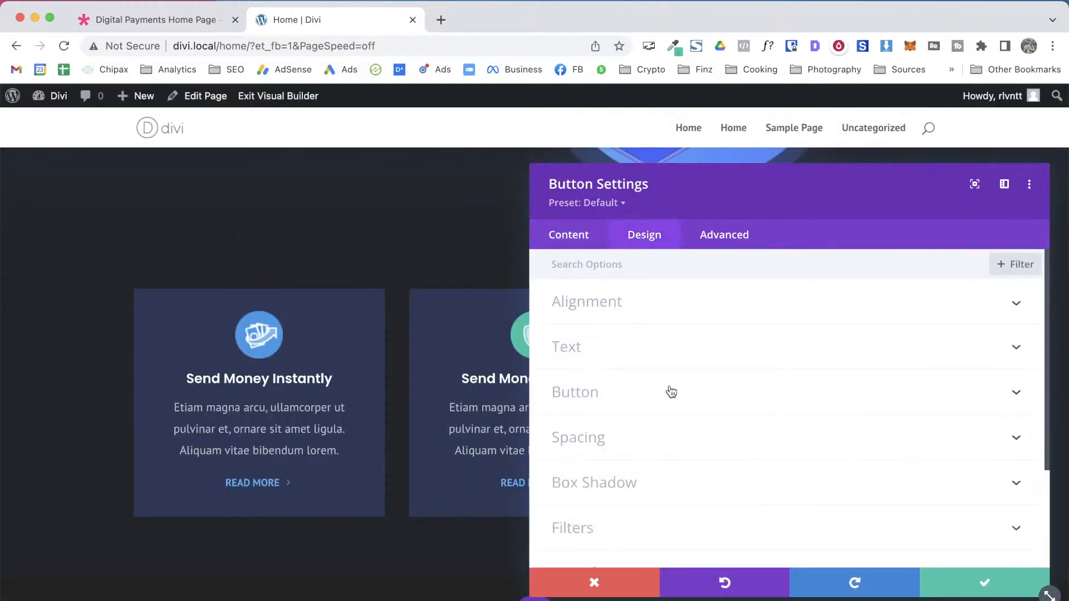
pyautogui.click(622, 391)
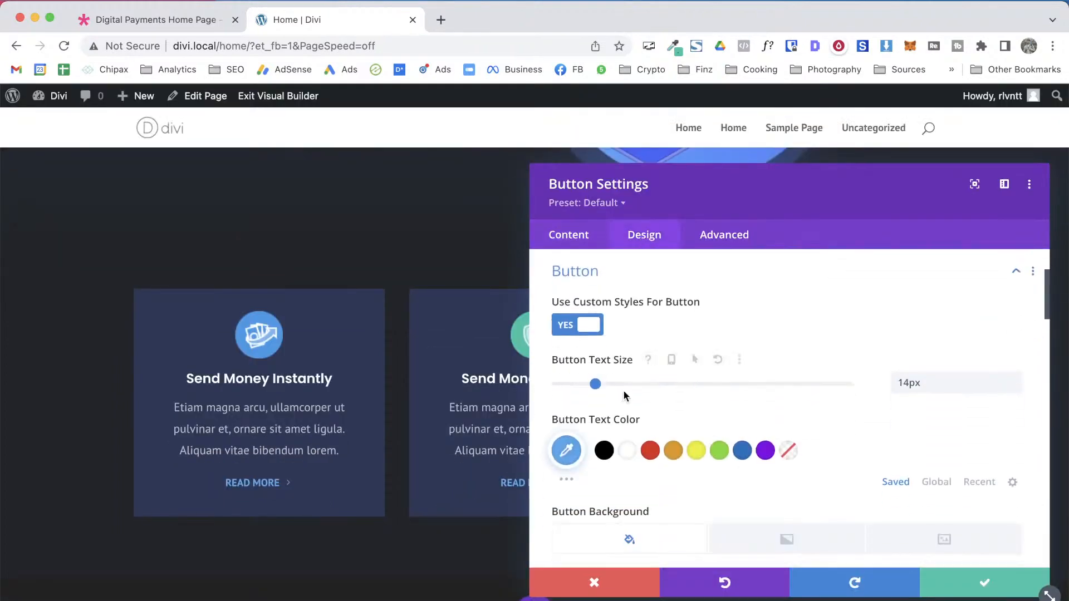
pyautogui.click(567, 450)
pyautogui.tripleClick(593, 450)
pyautogui.press('super+v')
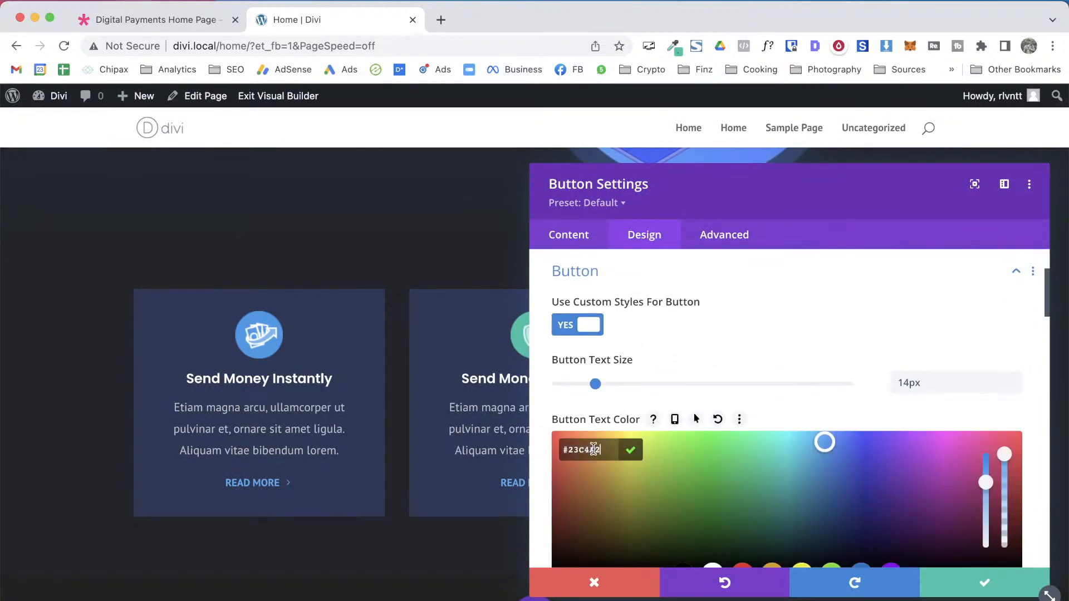
pyautogui.click(630, 455)
pyautogui.click(975, 589)
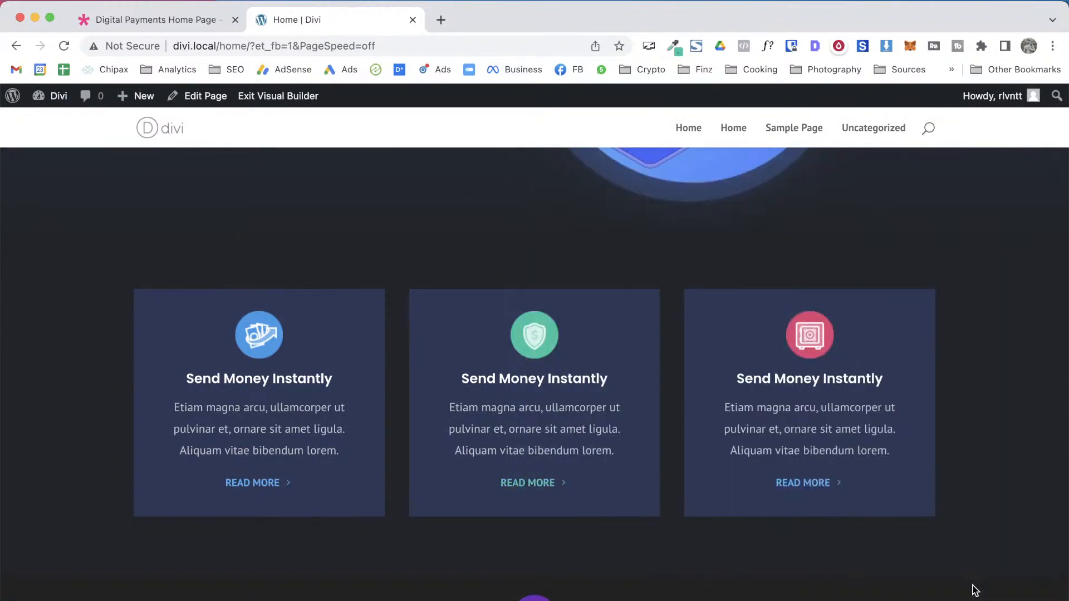
# Sample the red background colour of the third card's icon from the page
pyautogui.click(673, 45)
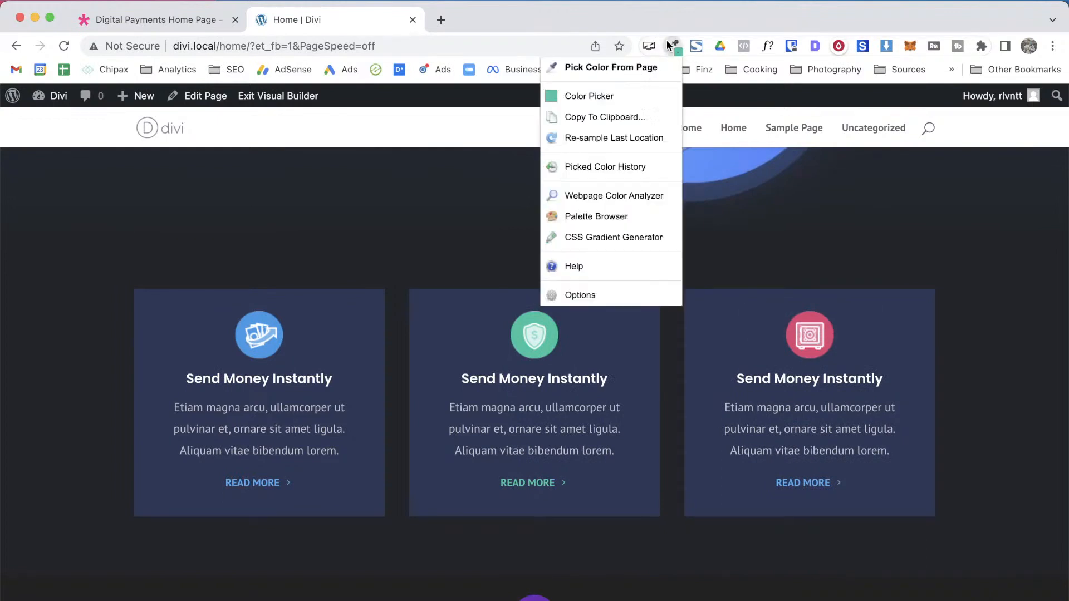
pyautogui.click(631, 70)
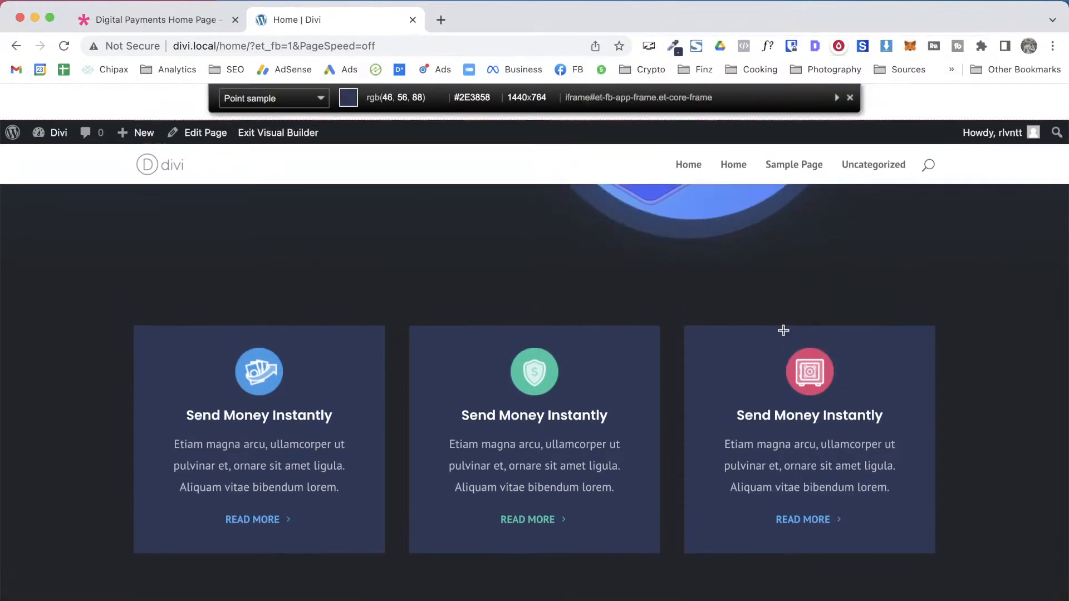
pyautogui.click(805, 355)
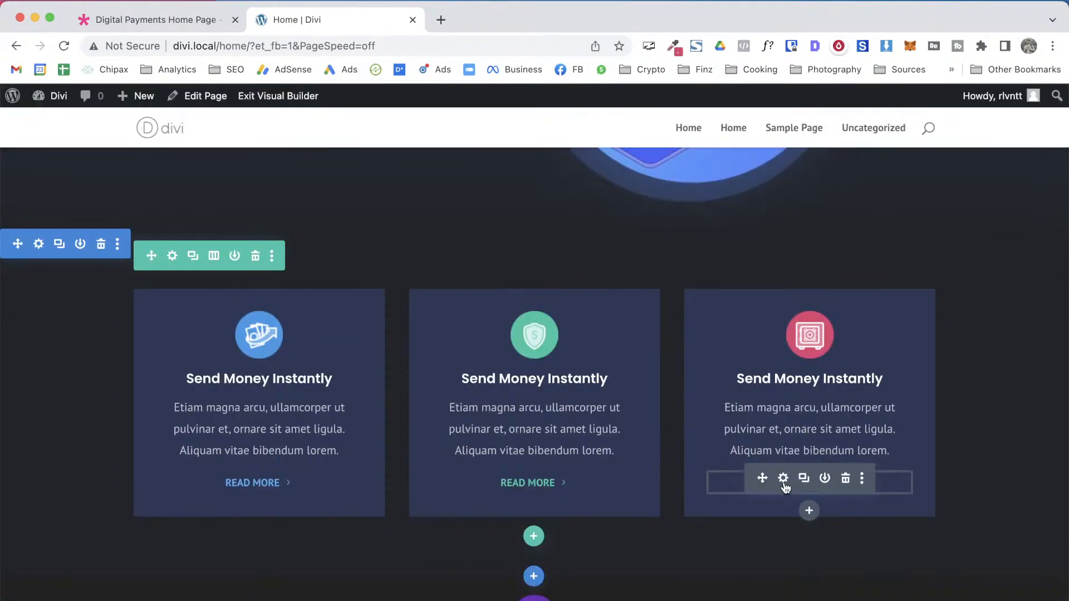
# Apply the sampled red as the text colour of the third card's Read More button and save the button settings
pyautogui.click(783, 478)
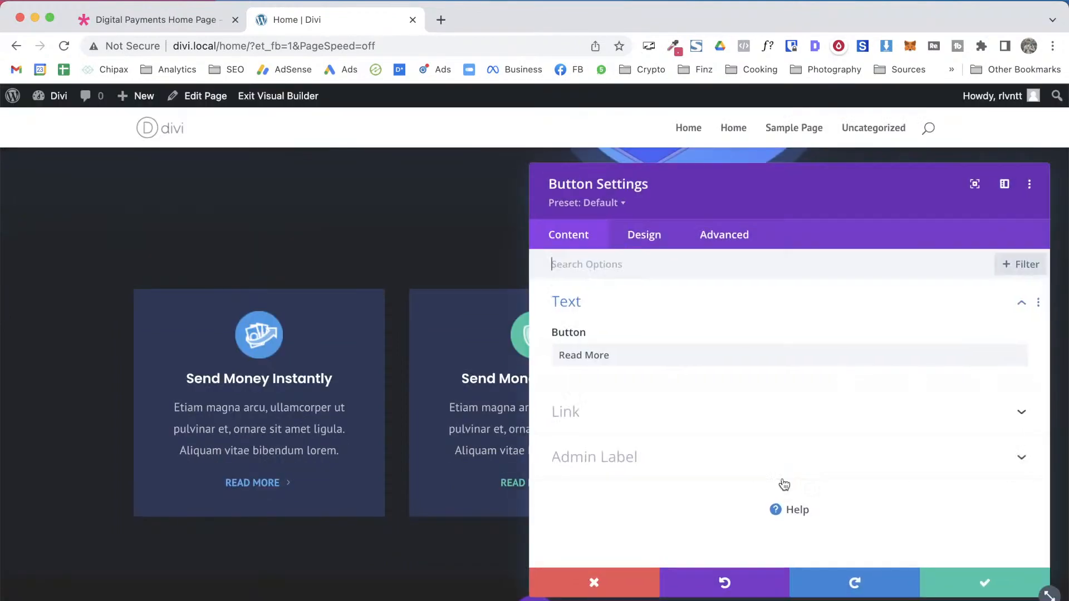
pyautogui.moveTo(611, 179); pyautogui.dragTo(203, 131)
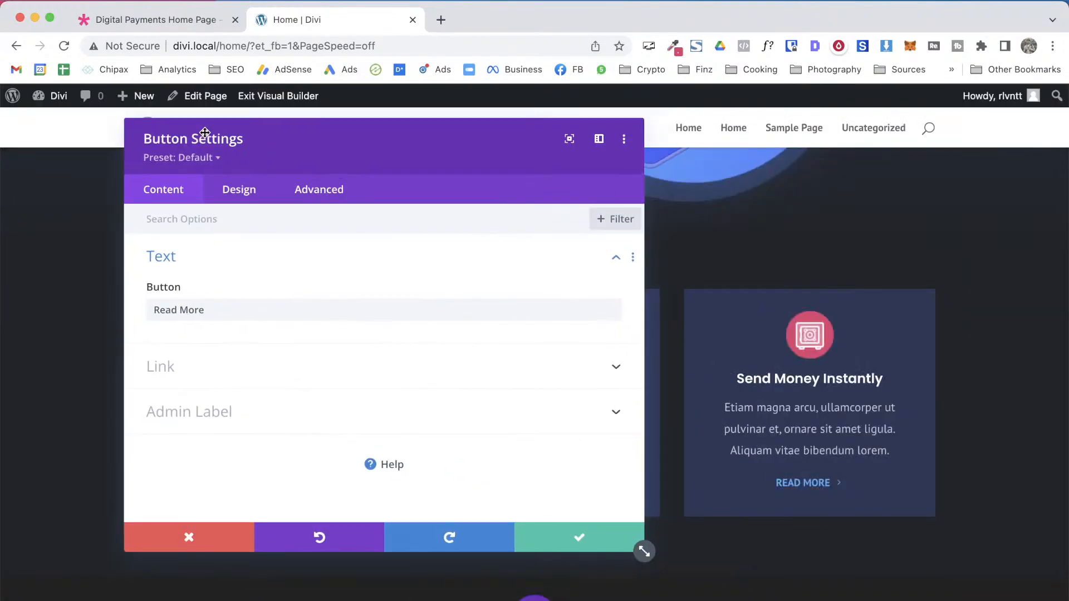
pyautogui.click(232, 194)
pyautogui.click(179, 363)
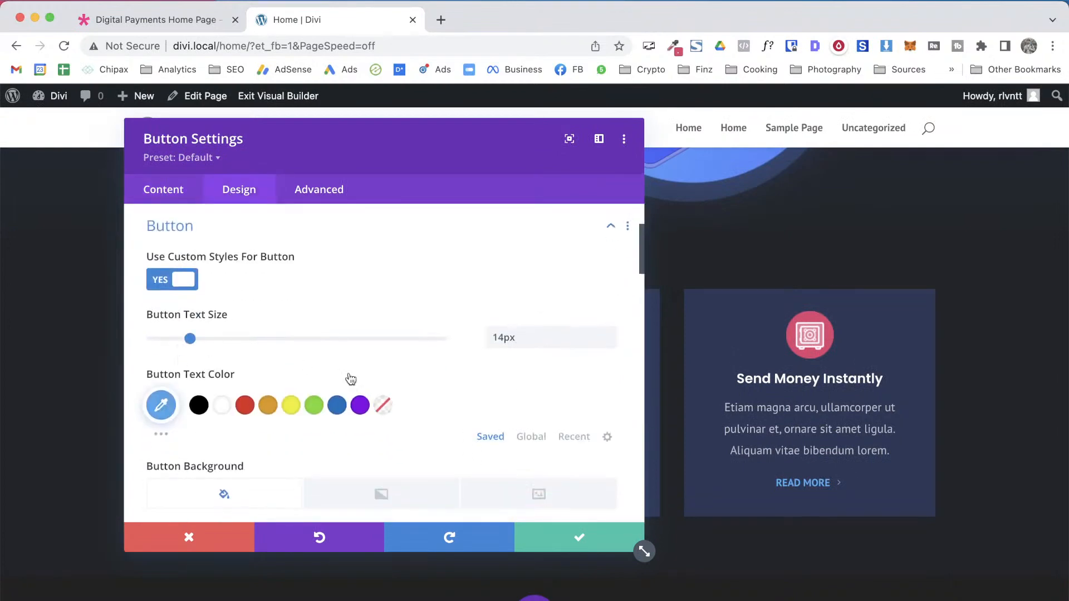
pyautogui.click(151, 407)
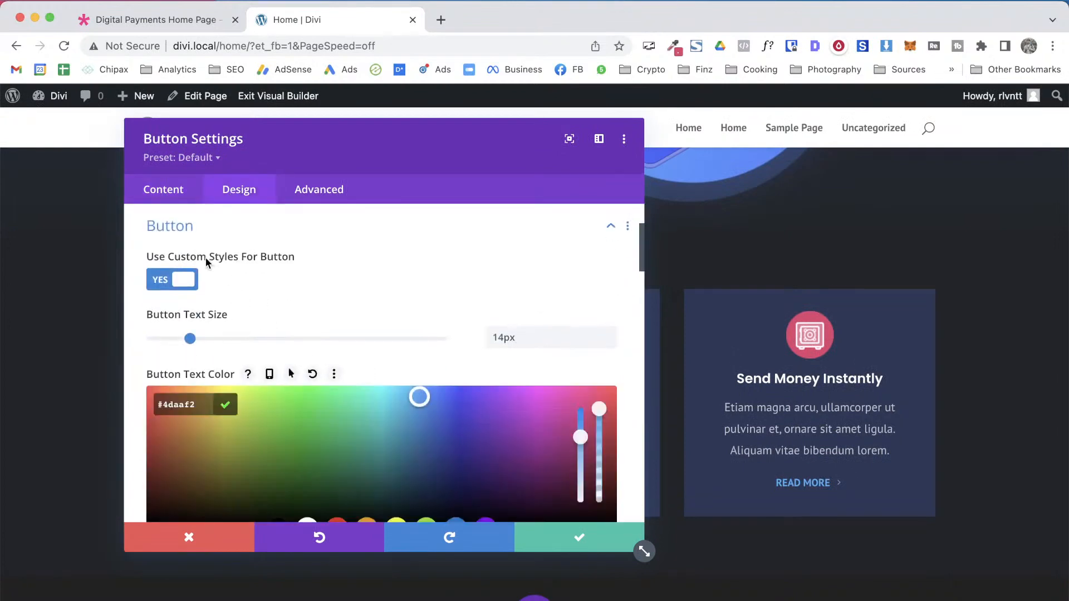
pyautogui.press('super+a')
pyautogui.press('super+v')
pyautogui.click(228, 406)
pyautogui.click(579, 537)
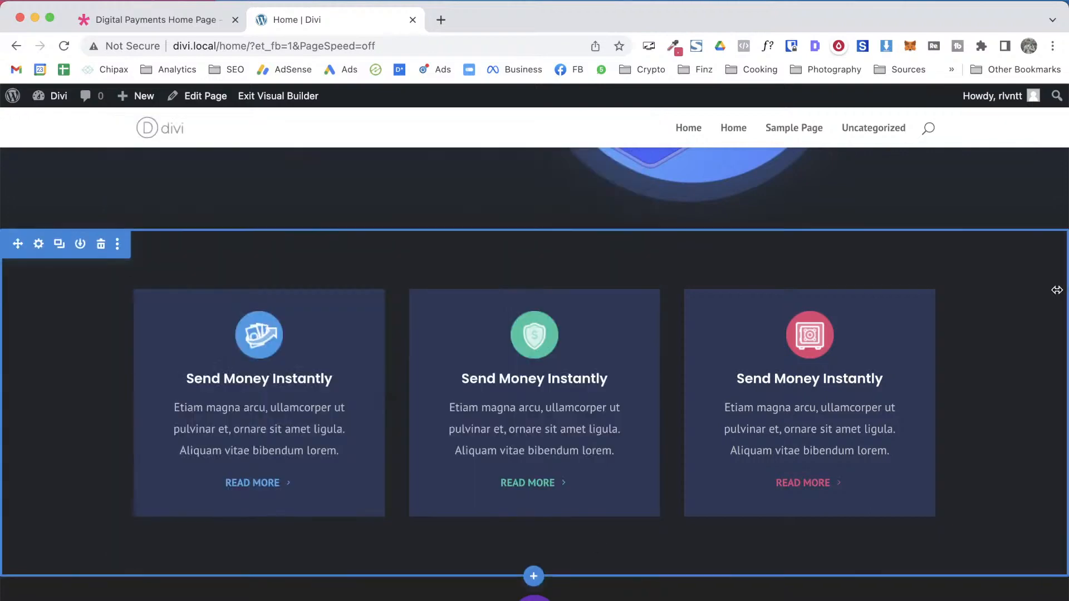
# Compare the finished cards with the demo and examine its three-column Sending Payments, Support and Getting Paid section below them
pyautogui.scroll(3, 1057, 290)
pyautogui.hotkey('ctrl', 'Tab')
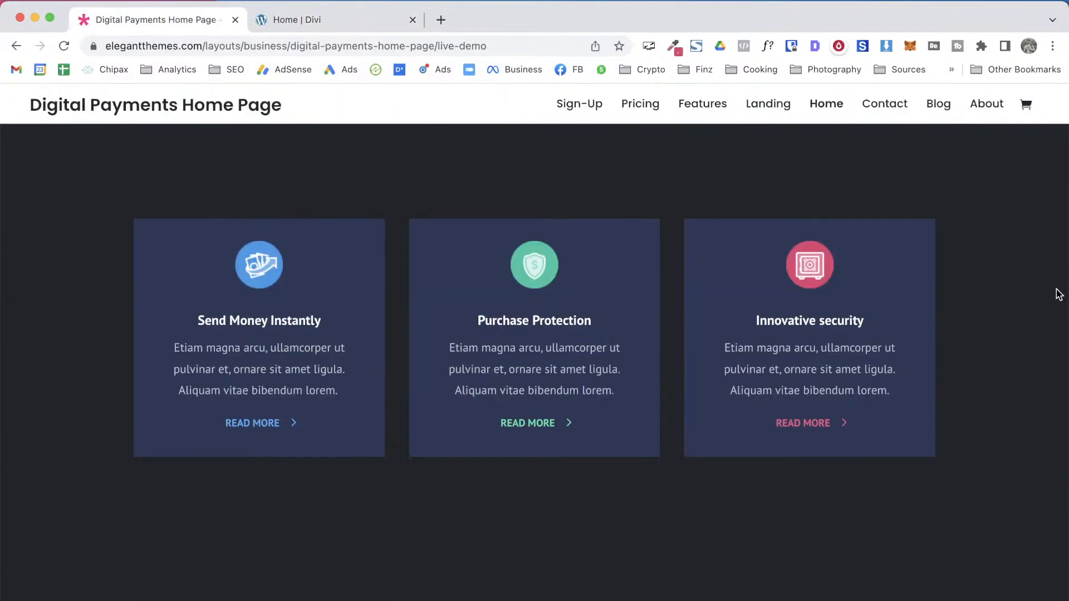
pyautogui.hotkey('ctrl', 'Tab')
pyautogui.scroll(-5, 1057, 290)
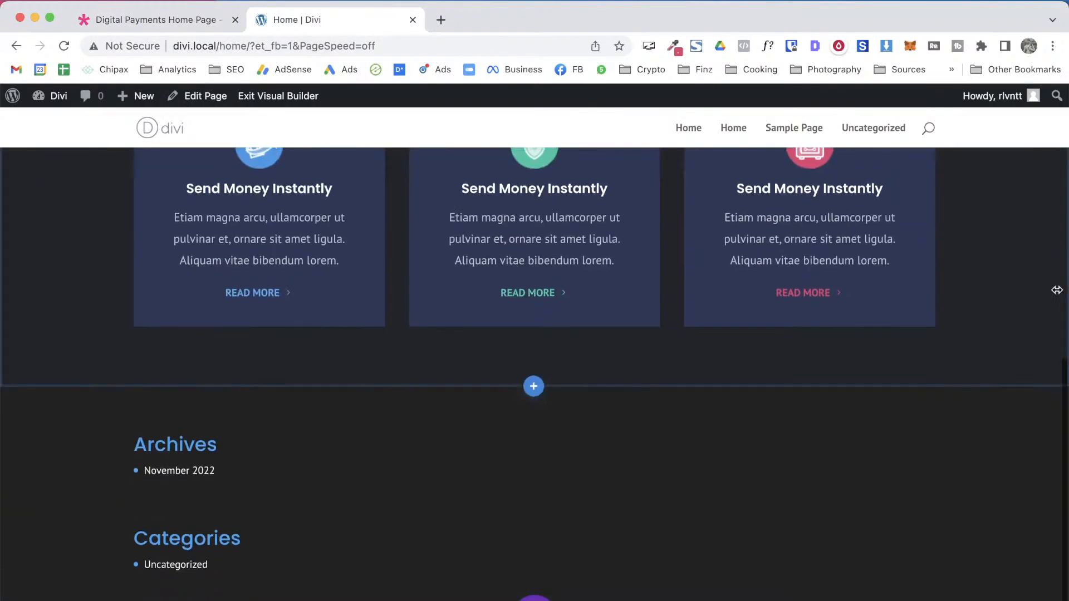
pyautogui.hotkey('ctrl', 'Tab')
pyautogui.scroll(-4, 999, 412)
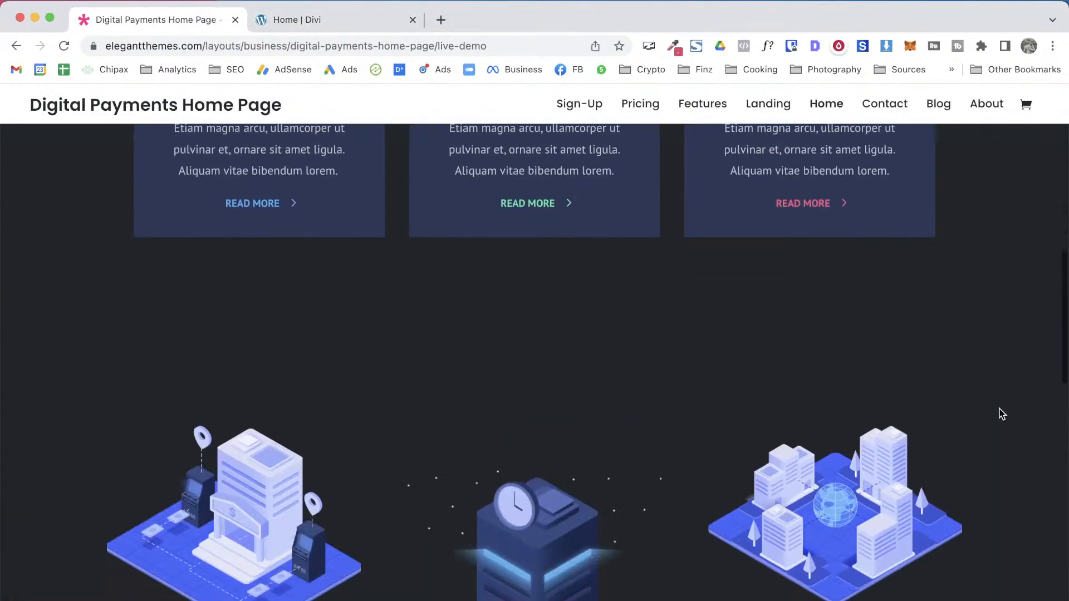
pyautogui.scroll(-2, 1002, 414)
pyautogui.scroll(-4, 1002, 415)
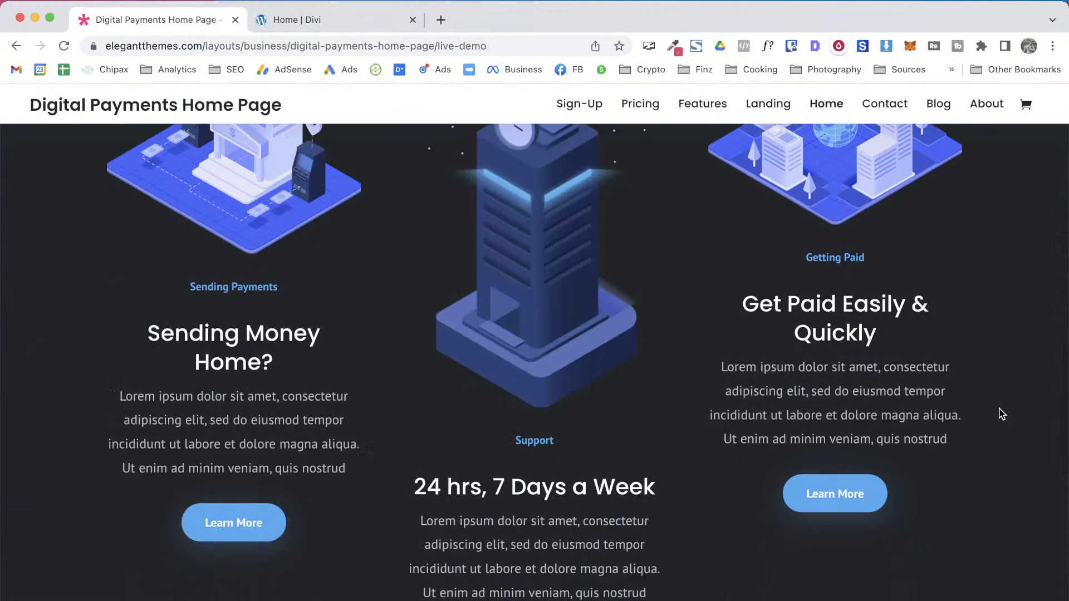
pyautogui.scroll(7, 1003, 414)
pyautogui.scroll(-5, 1002, 415)
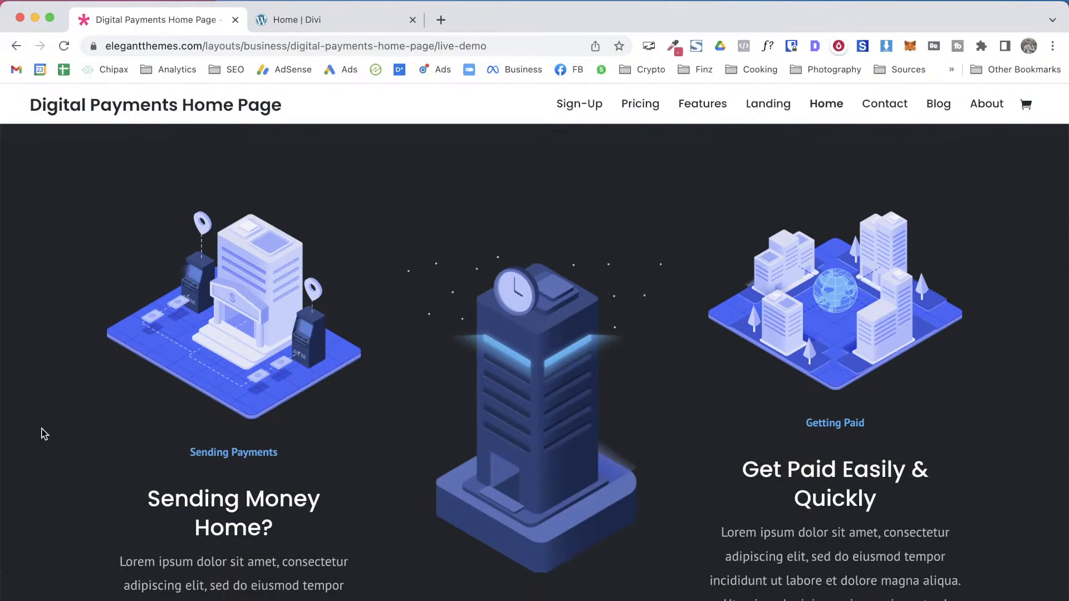
pyautogui.scroll(-8, 272, 331)
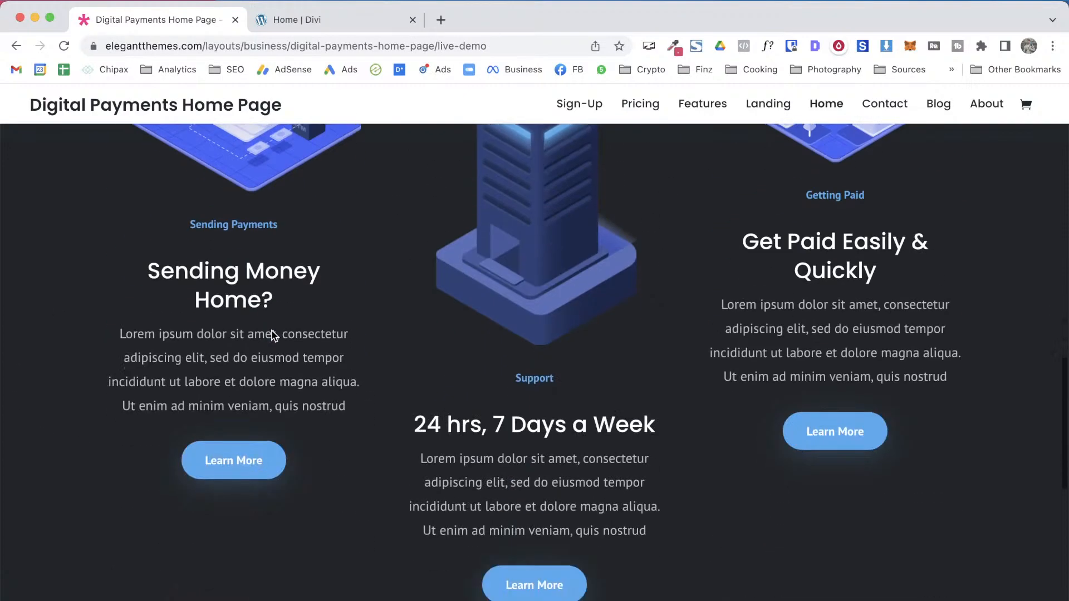
pyautogui.scroll(10, 272, 330)
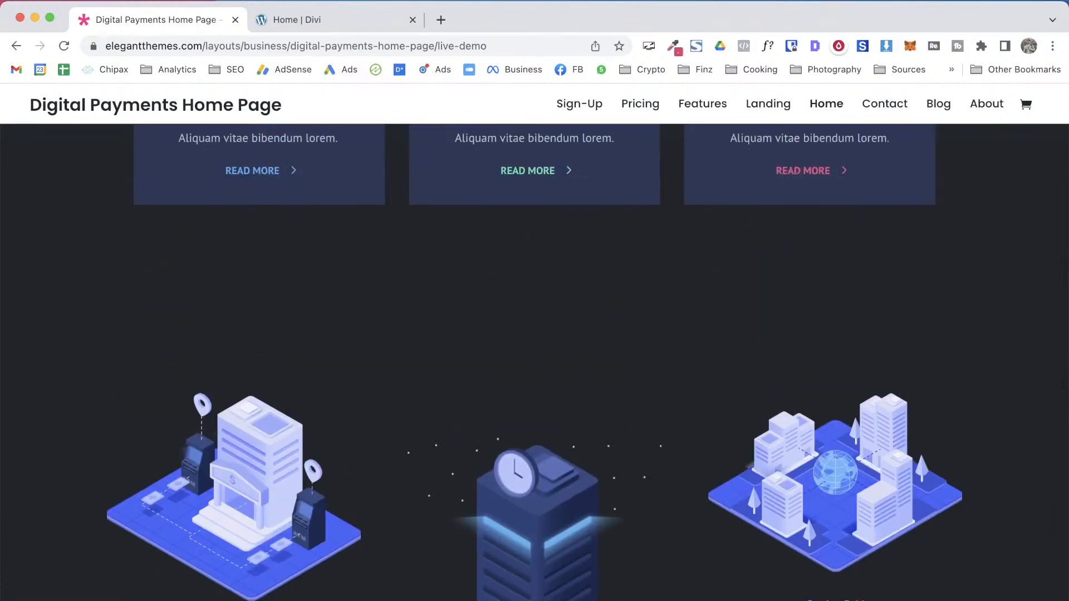
pyautogui.scroll(-7, 543, 300)
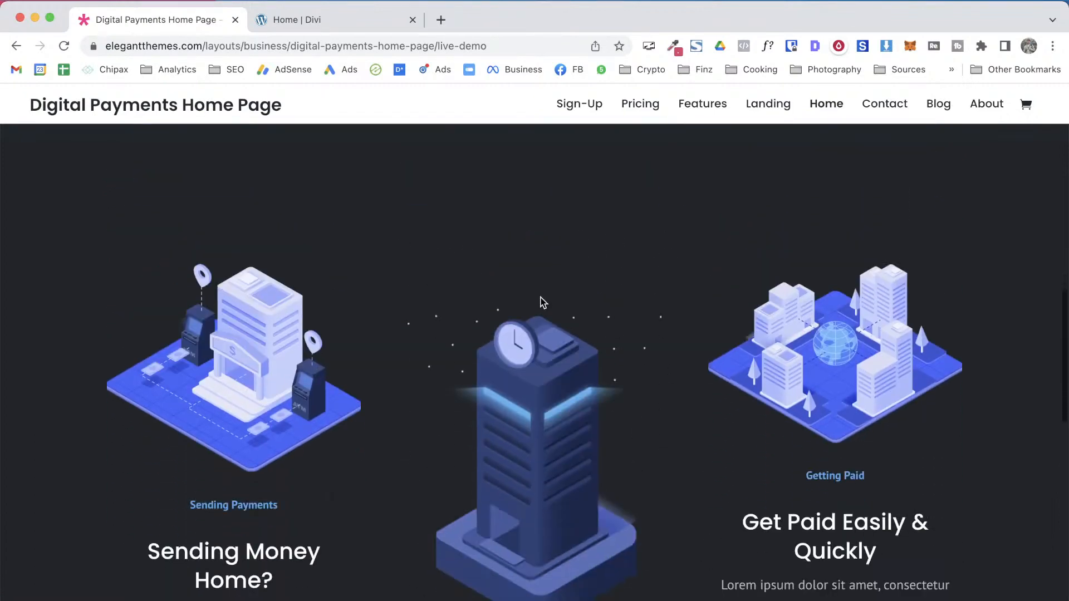
pyautogui.scroll(-1, 519, 212)
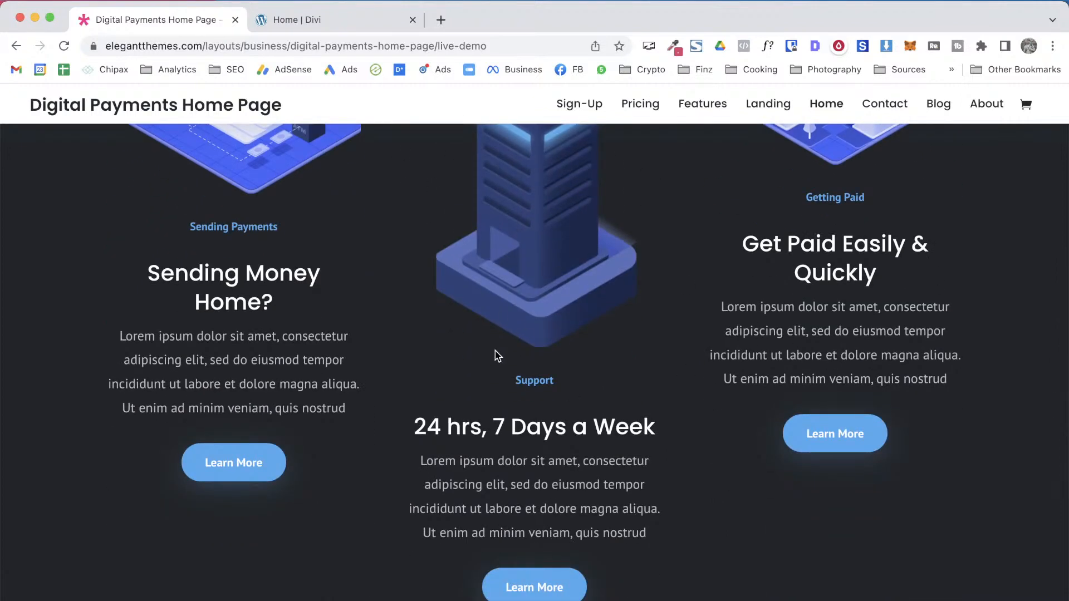
pyautogui.scroll(4, 734, 432)
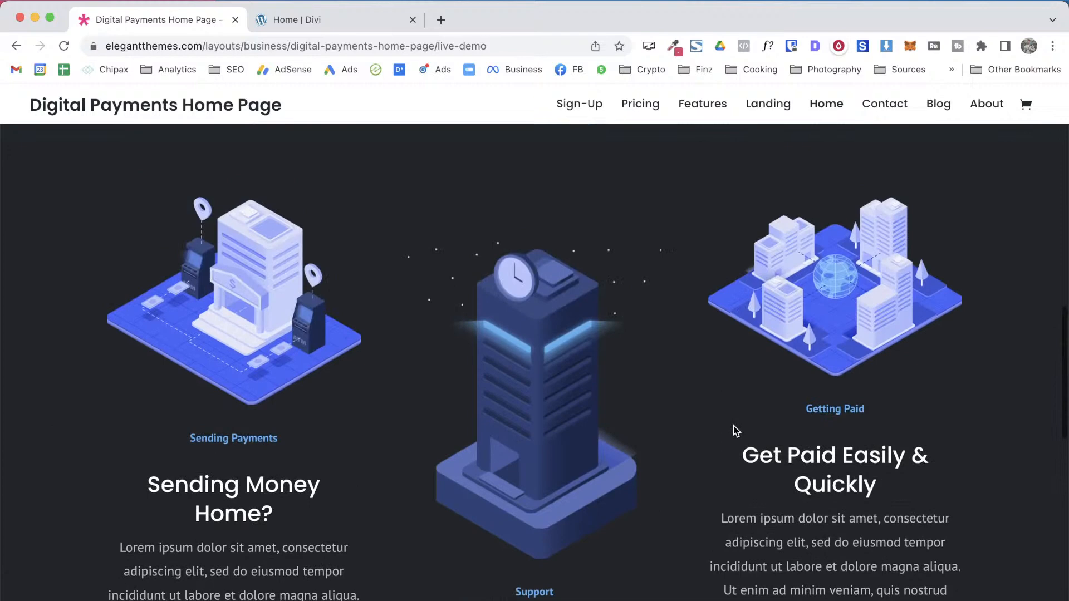
pyautogui.scroll(-1, 256, 486)
pyautogui.scroll(4, 668, 473)
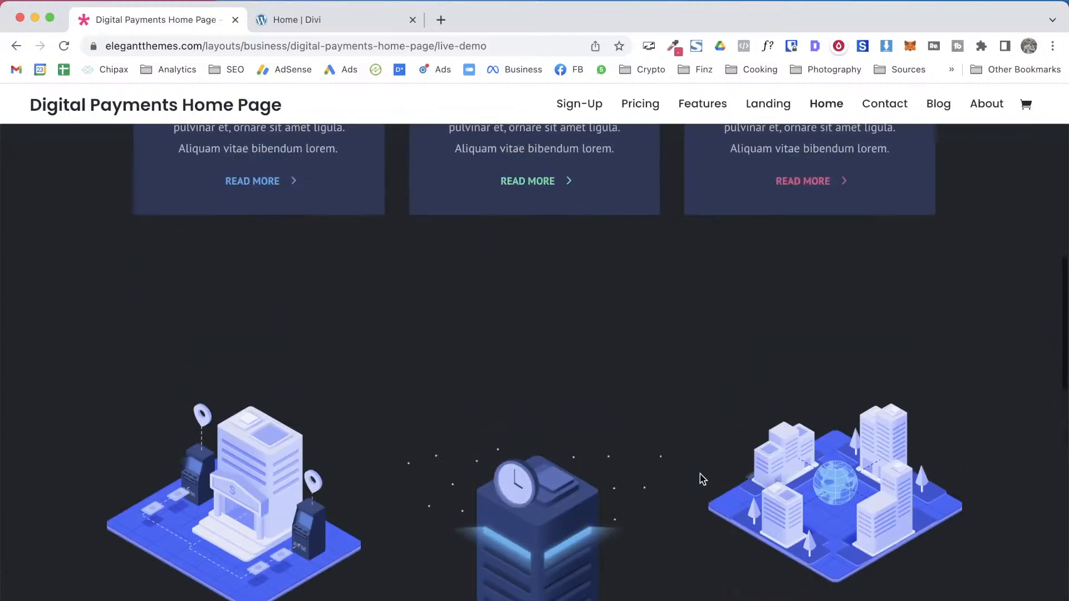
pyautogui.scroll(-4, 702, 479)
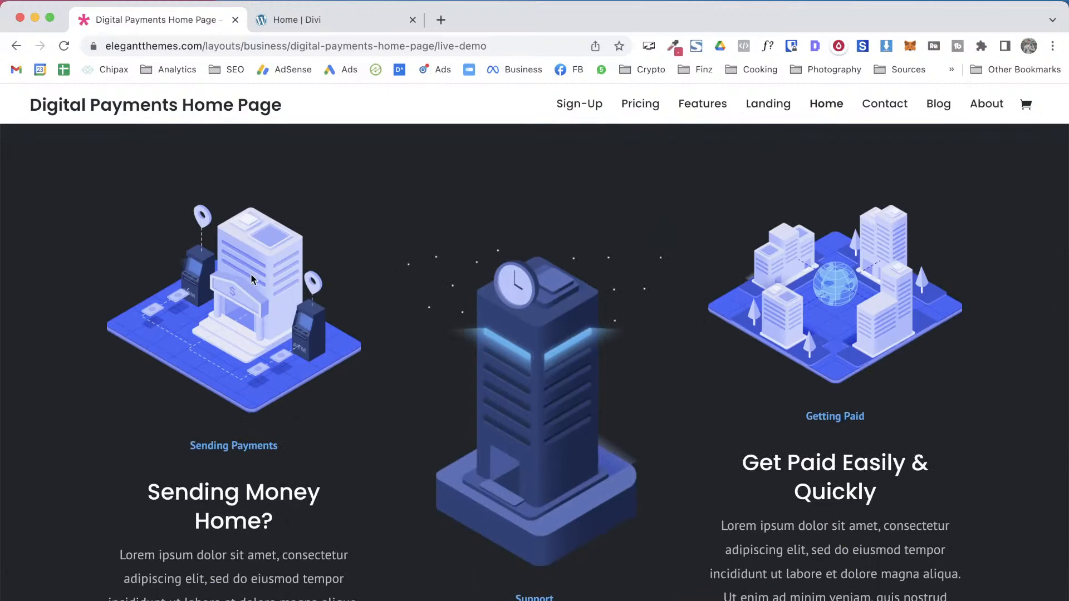
# Download the demo's bank building, clock tower and city globe illustrations with the image downloader, and return to the Divi page
pyautogui.click(886, 47)
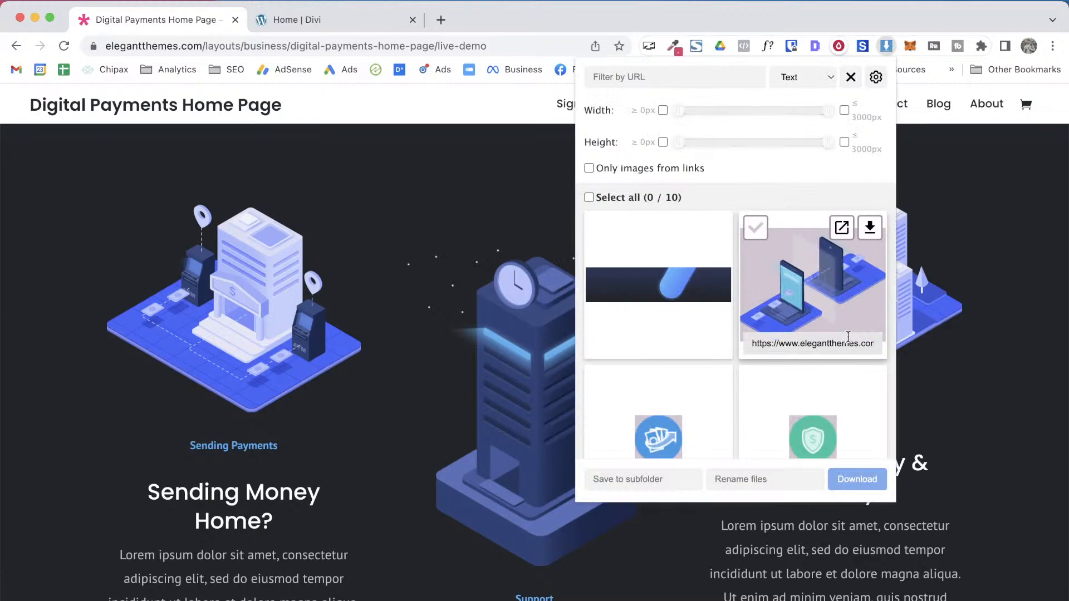
pyautogui.scroll(-1, 760, 381)
pyautogui.scroll(-5, 760, 380)
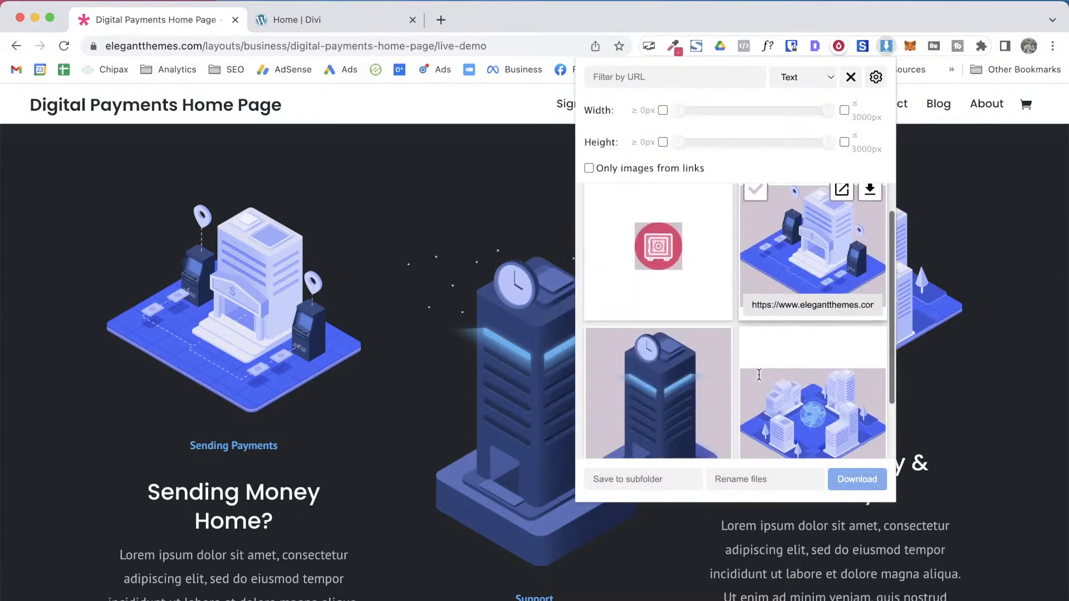
pyautogui.scroll(1, 758, 374)
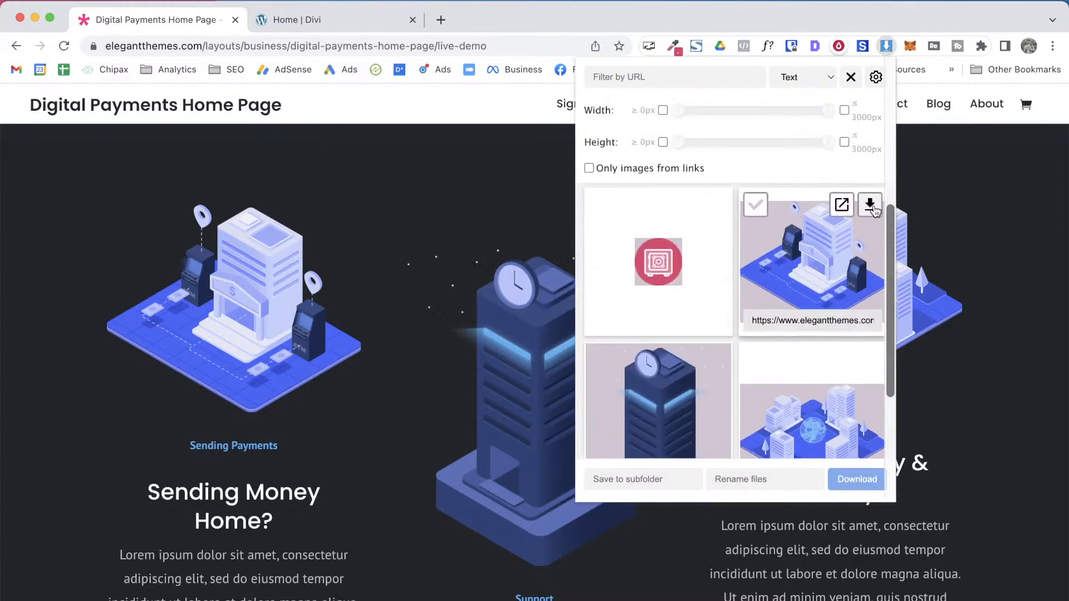
pyautogui.click(870, 206)
pyautogui.click(711, 359)
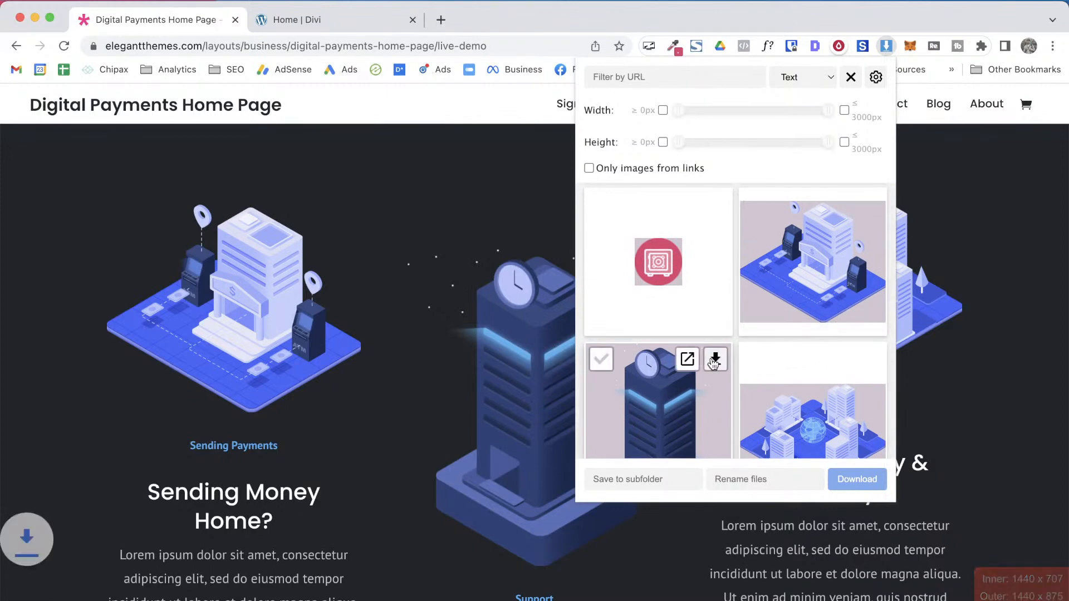
pyautogui.click(869, 359)
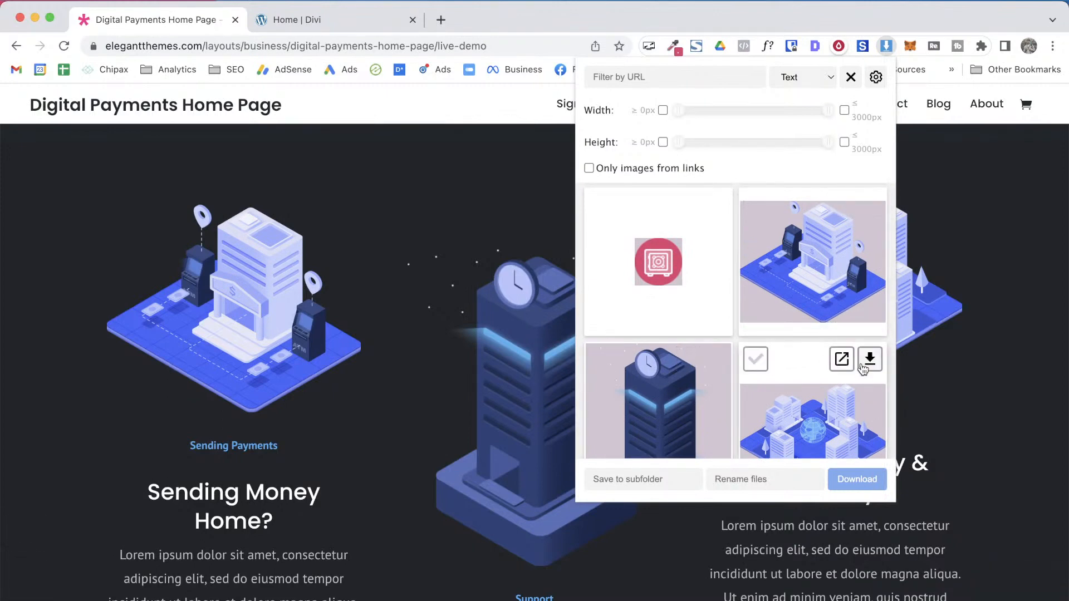
pyautogui.click(394, 390)
pyautogui.scroll(-3, 394, 389)
pyautogui.hotkey('ctrl', 'Tab')
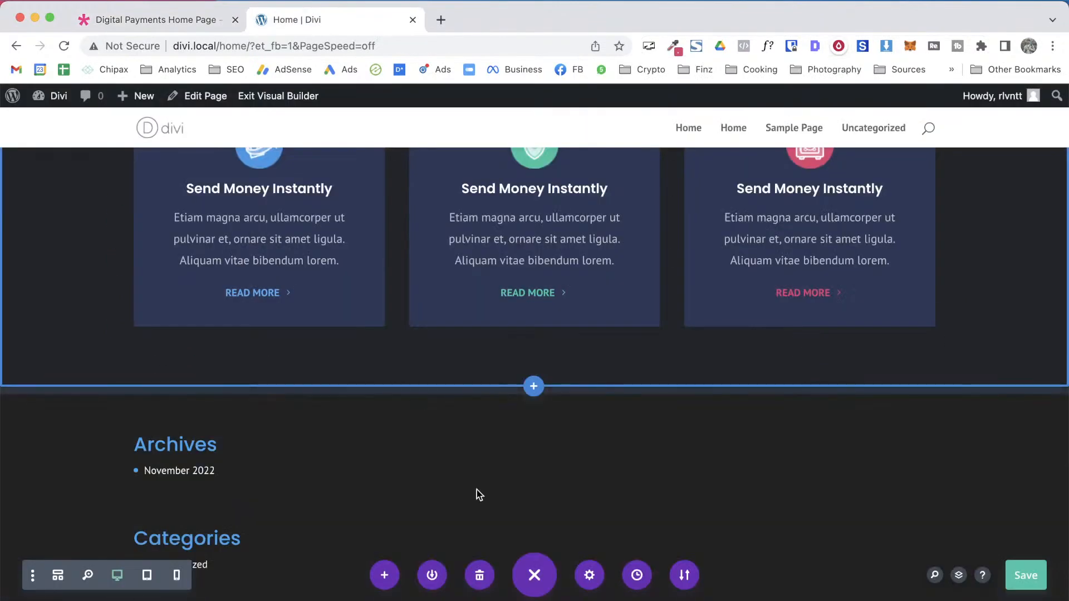
# Insert a new regular section below the three feature cards, leaving it without a row
pyautogui.moveTo(532, 315)
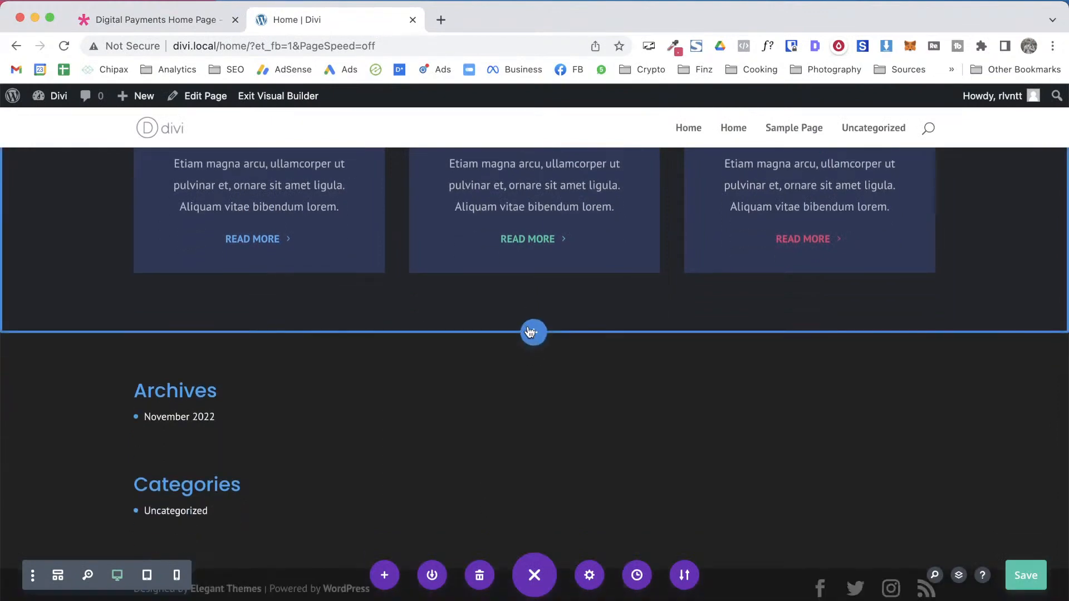
pyautogui.click(534, 334)
pyautogui.click(443, 453)
pyautogui.click(658, 151)
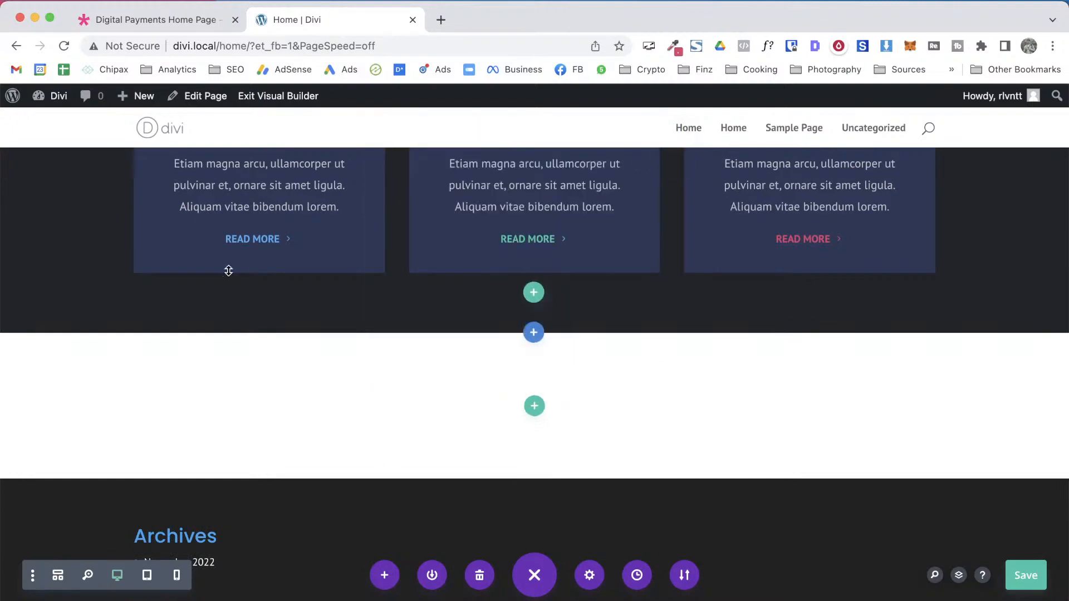
# Sample the dark background colour #212529 around the demo's illustrated section and return to the Divi page
pyautogui.scroll(2, 124, 305)
pyautogui.hotkey('ctrl', 'Tab')
pyautogui.scroll(3, 229, 437)
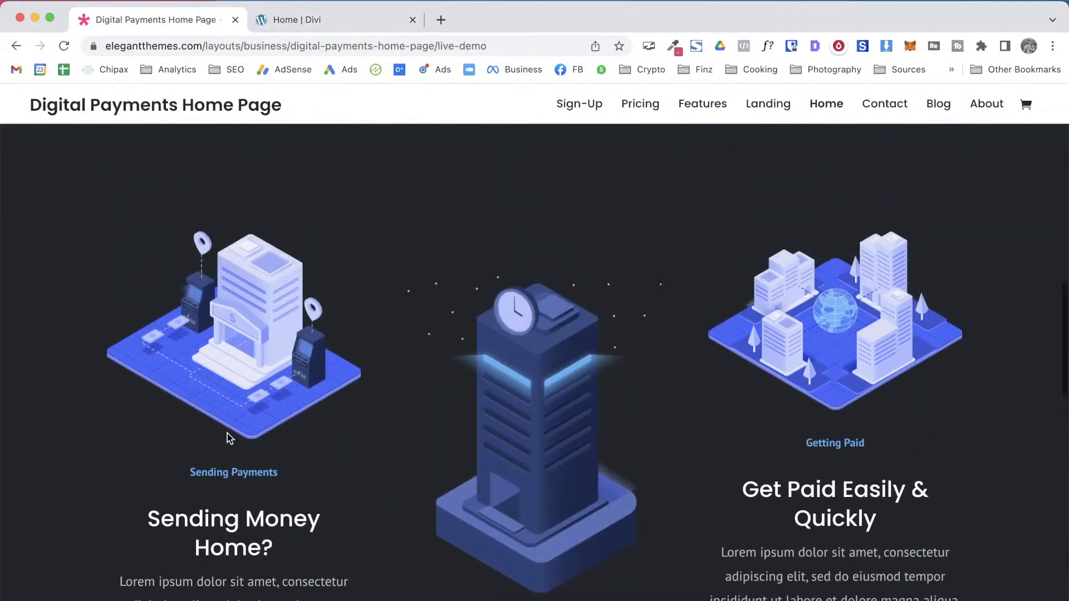
pyautogui.click(673, 45)
pyautogui.click(644, 67)
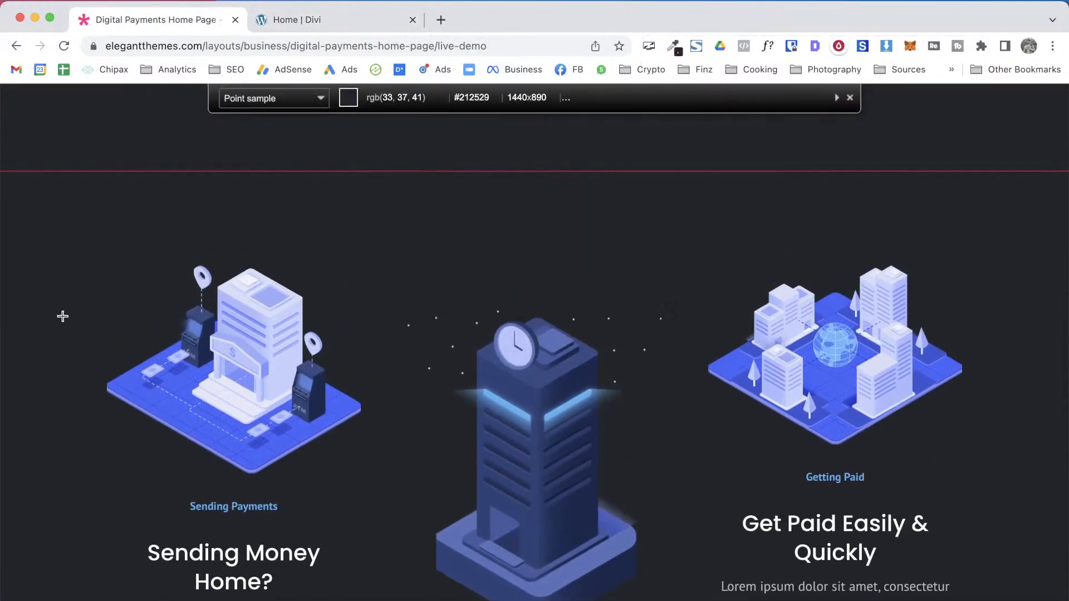
pyautogui.click(39, 313)
pyautogui.hotkey('ctrl', 'Tab')
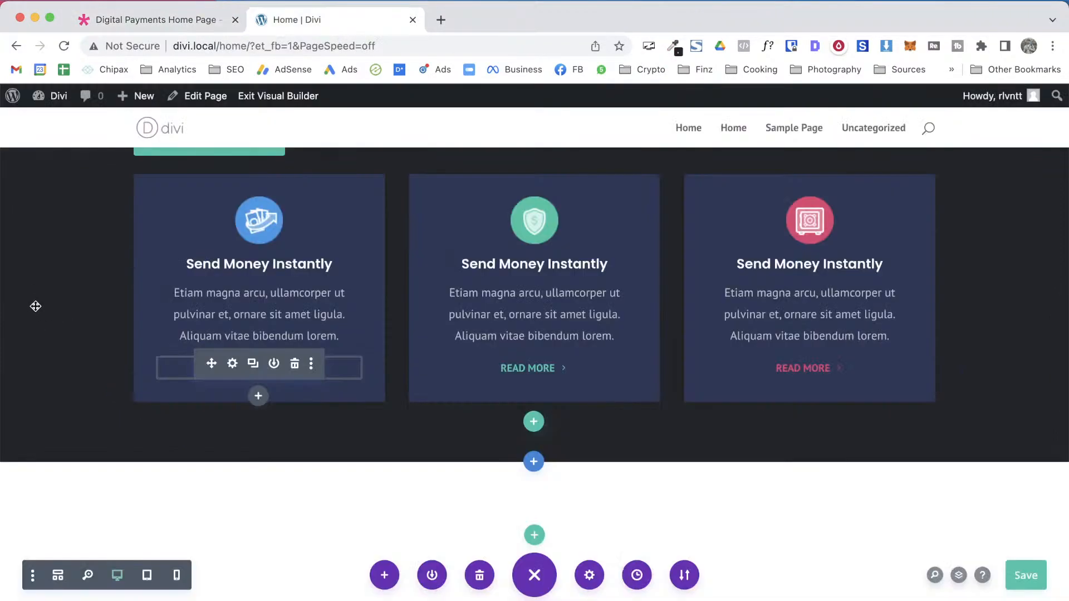
# Add #212529 to the global colours, apply it as the new section's background and save the section settings
pyautogui.click(39, 478)
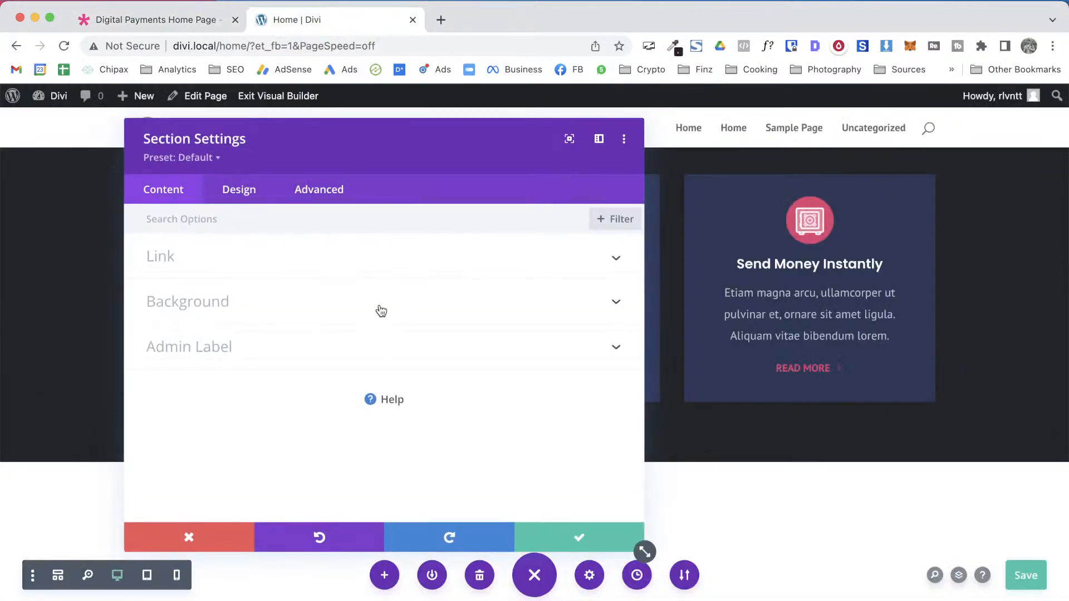
pyautogui.click(273, 303)
pyautogui.scroll(-3, 556, 396)
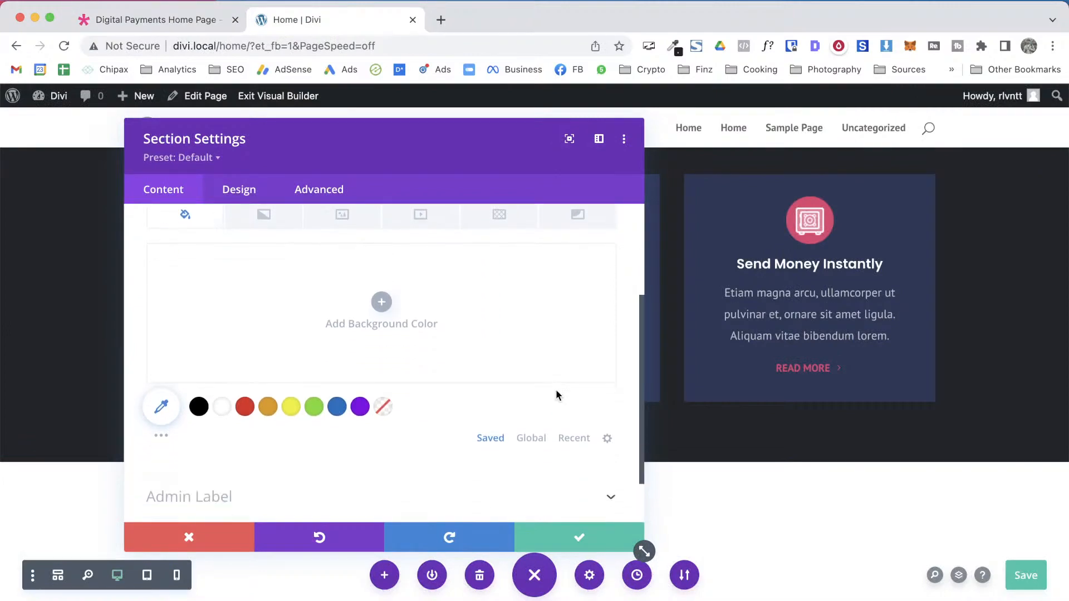
pyautogui.scroll(1, 556, 391)
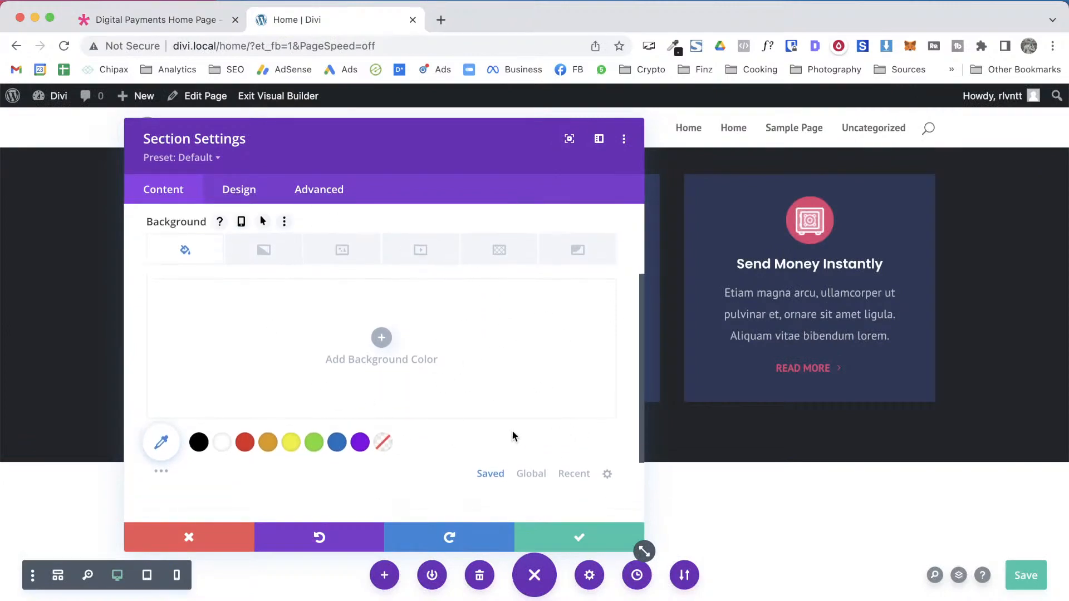
pyautogui.click(530, 474)
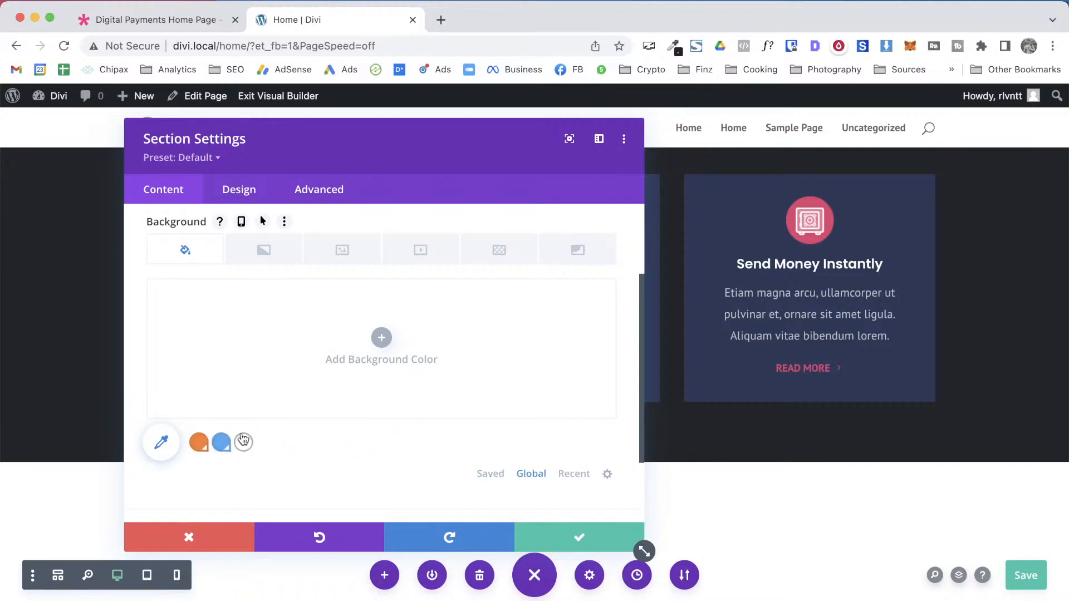
pyautogui.click(243, 441)
pyautogui.write('#212529')
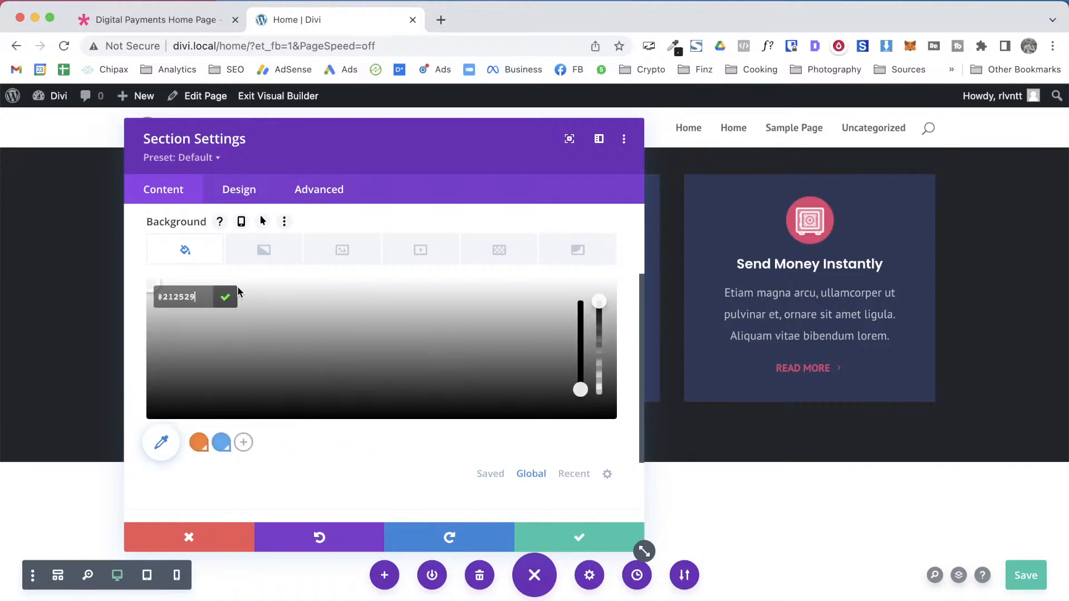
pyautogui.click(226, 298)
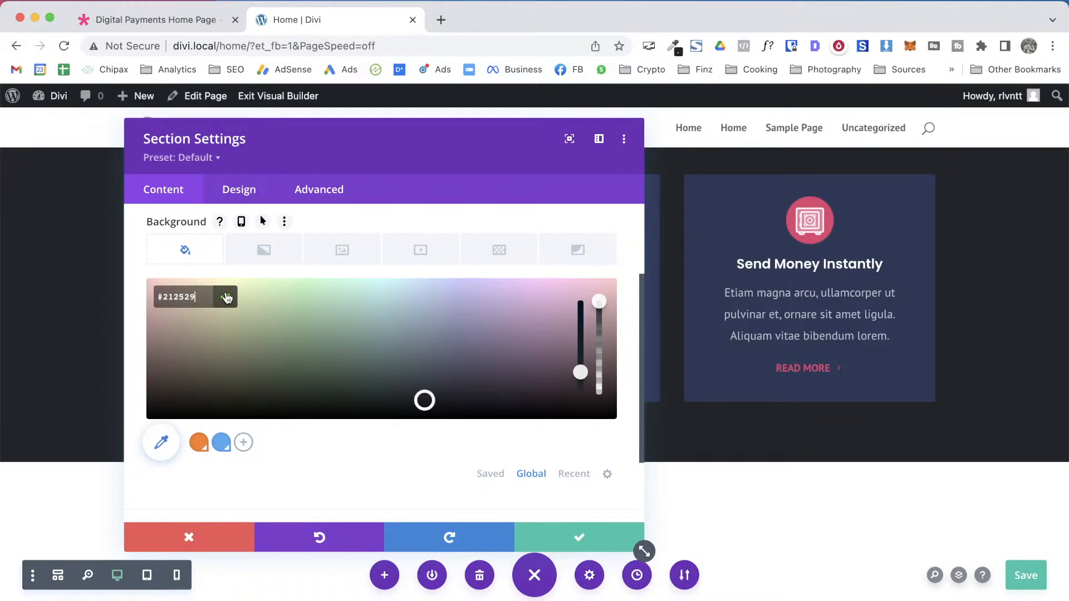
pyautogui.click(227, 298)
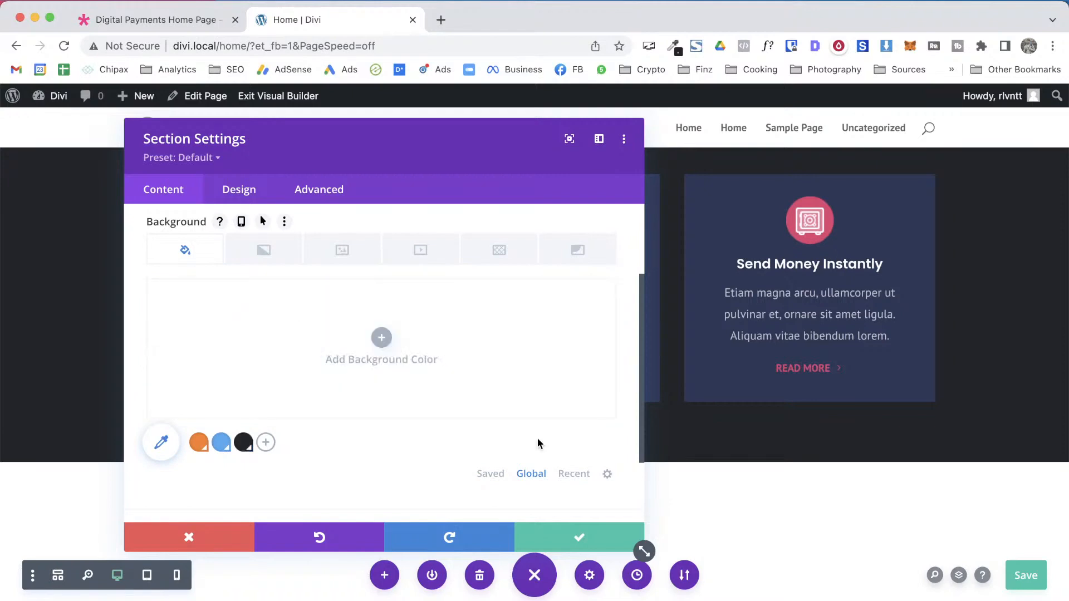
pyautogui.click(248, 443)
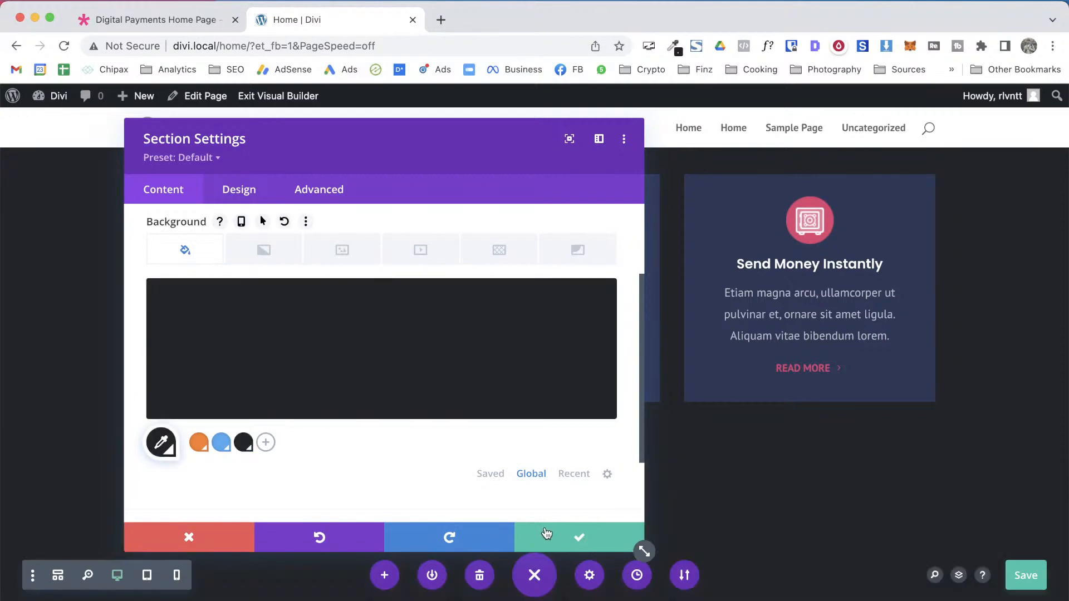
pyautogui.click(547, 534)
# Check the demo's column layout and insert a row with three equal columns in the new section, without picking a module
pyautogui.scroll(-3, 215, 477)
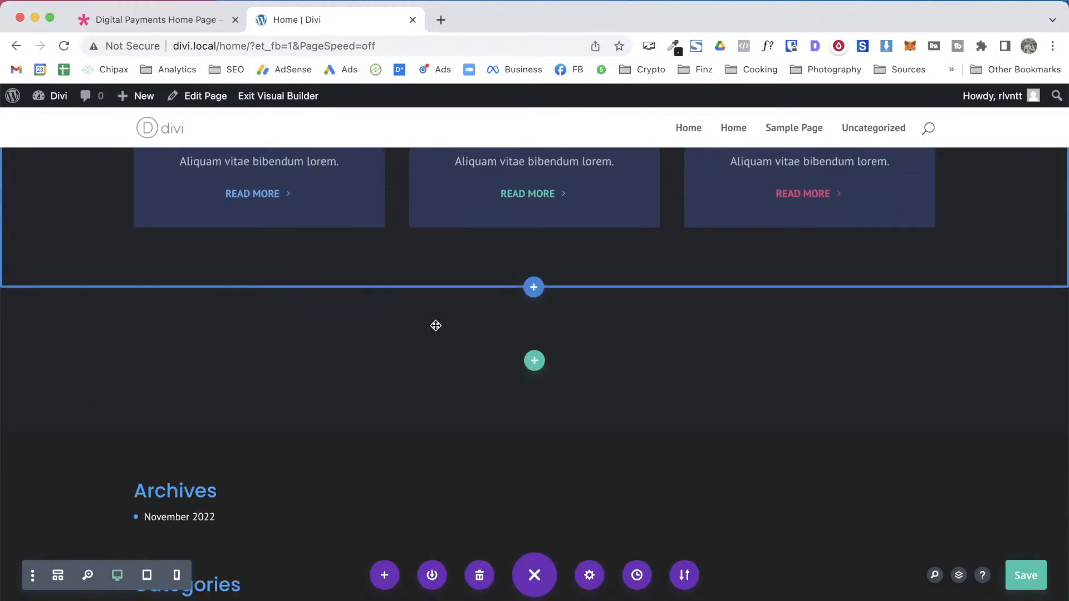
pyautogui.hotkey('ctrl', 'shift', 'Tab')
pyautogui.scroll(-3, 437, 330)
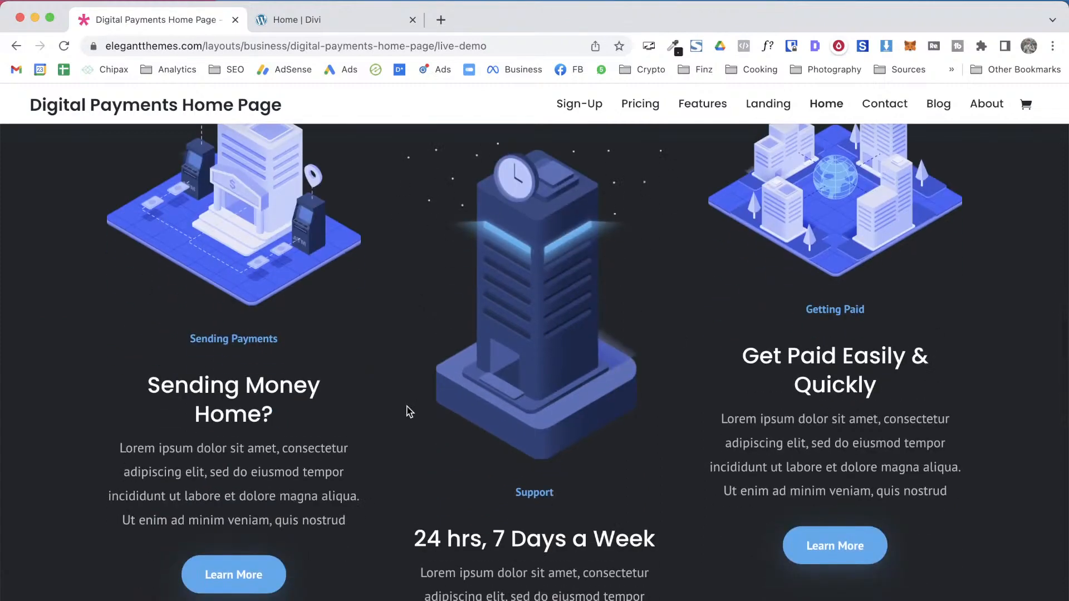
pyautogui.scroll(3, 409, 411)
pyautogui.hotkey('ctrl', 'Tab')
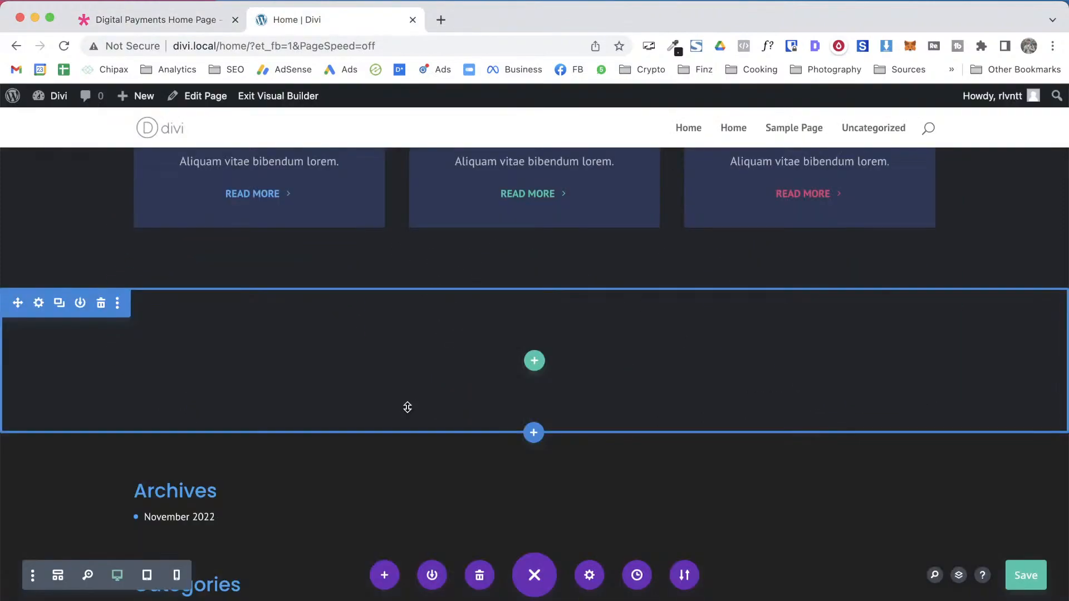
pyautogui.click(535, 361)
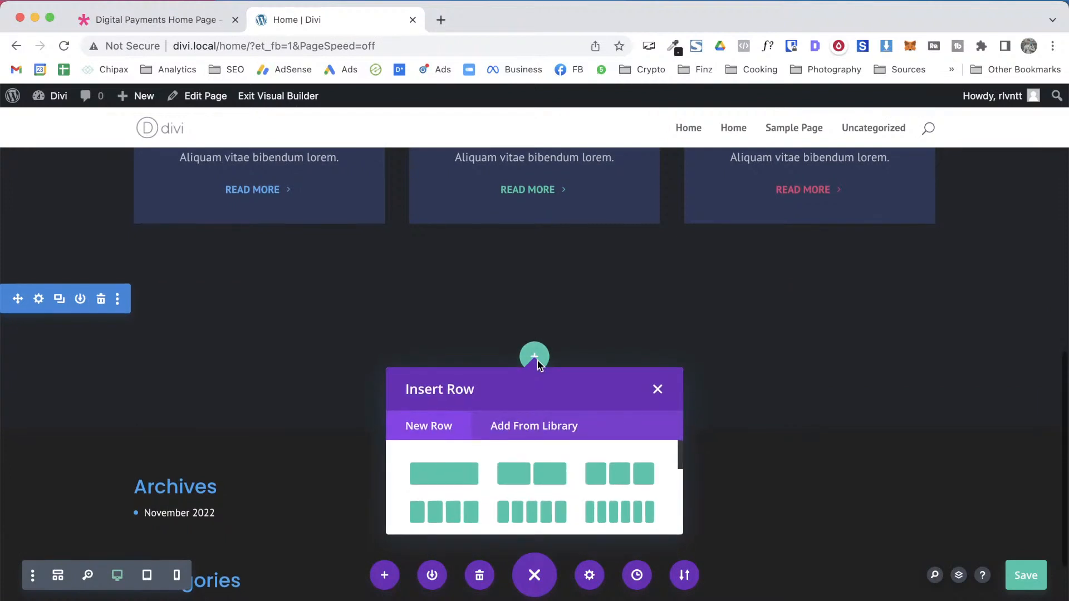
pyautogui.click(613, 486)
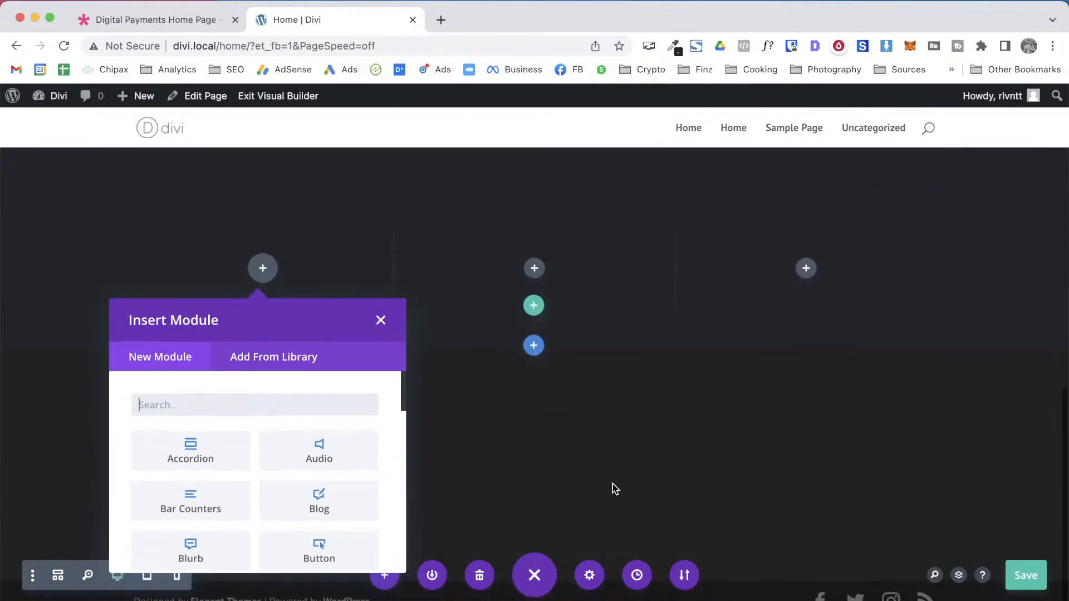
pyautogui.click(380, 158)
# Add an Image module with the placeholder picture to the row's first column and save it
pyautogui.click(262, 421)
pyautogui.write('i')
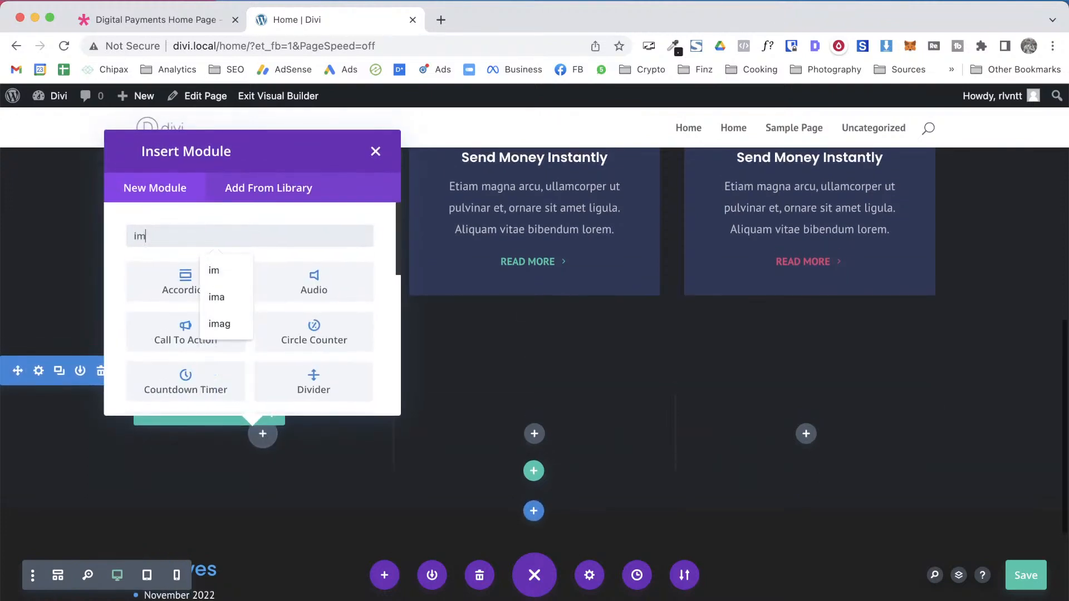
pyautogui.write('m')
pyautogui.click(310, 281)
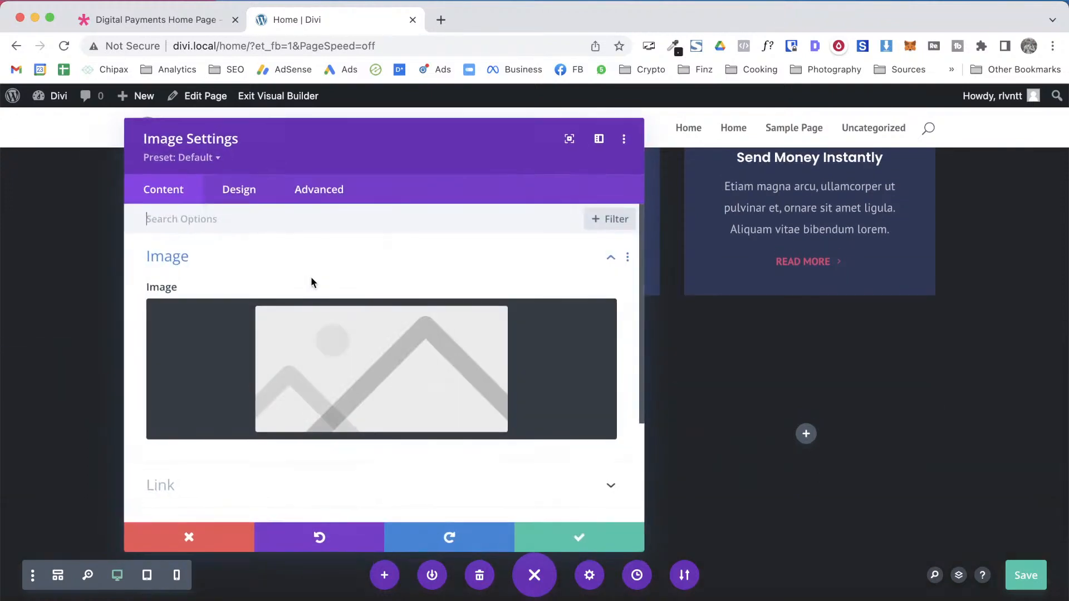
pyautogui.click(580, 534)
# Examine the demo's three illustrated columns, their labels, headings, text and buttons, and compare them with the new Divi row
pyautogui.hotkey('ctrl', 'Tab')
pyautogui.scroll(-10, 400, 368)
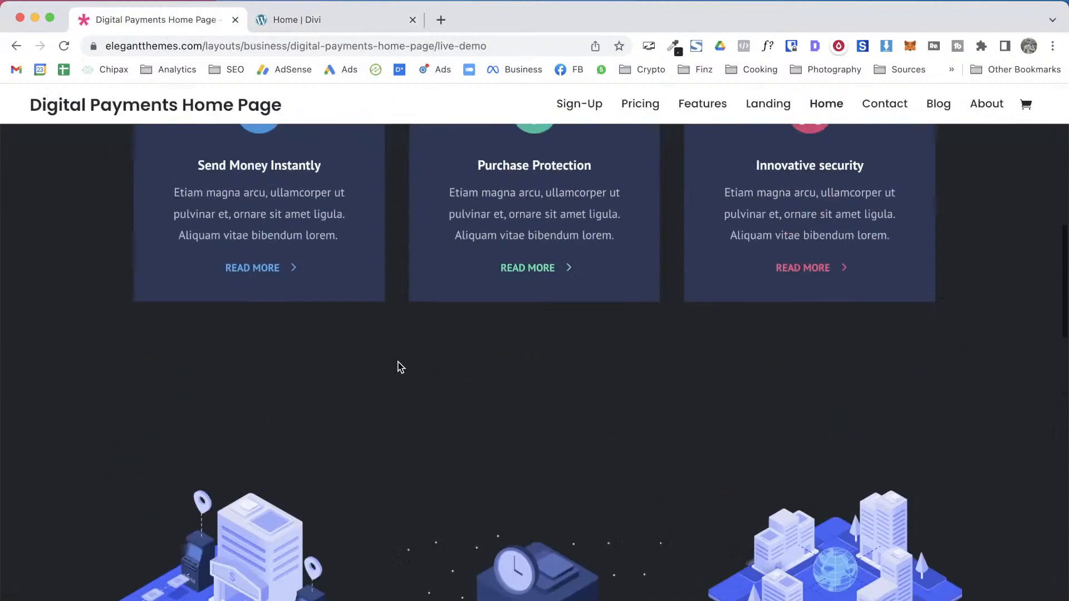
pyautogui.scroll(-10, 575, 543)
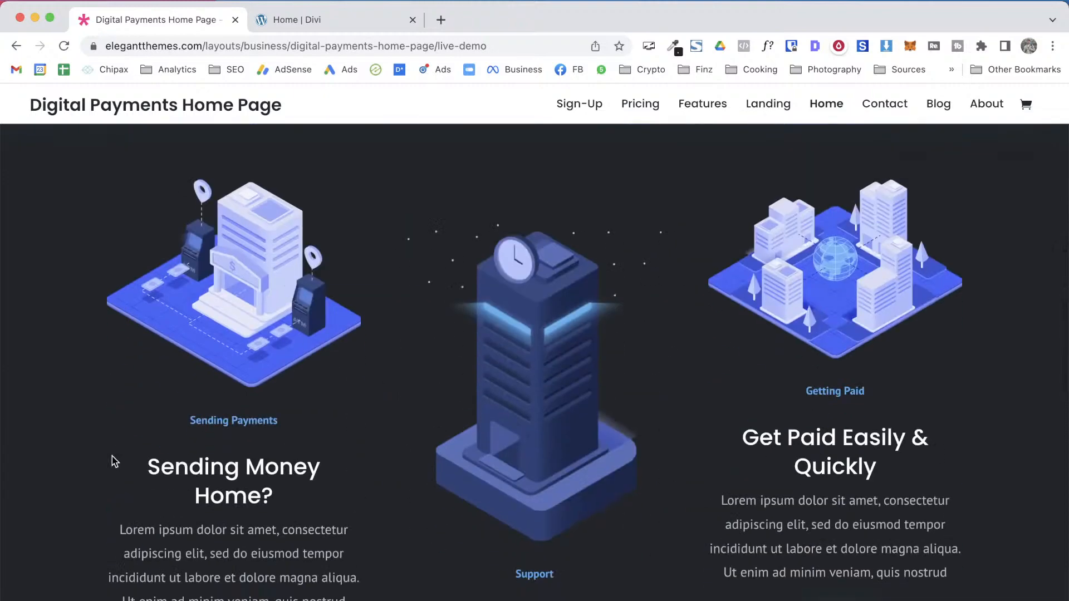
pyautogui.scroll(-3, 179, 402)
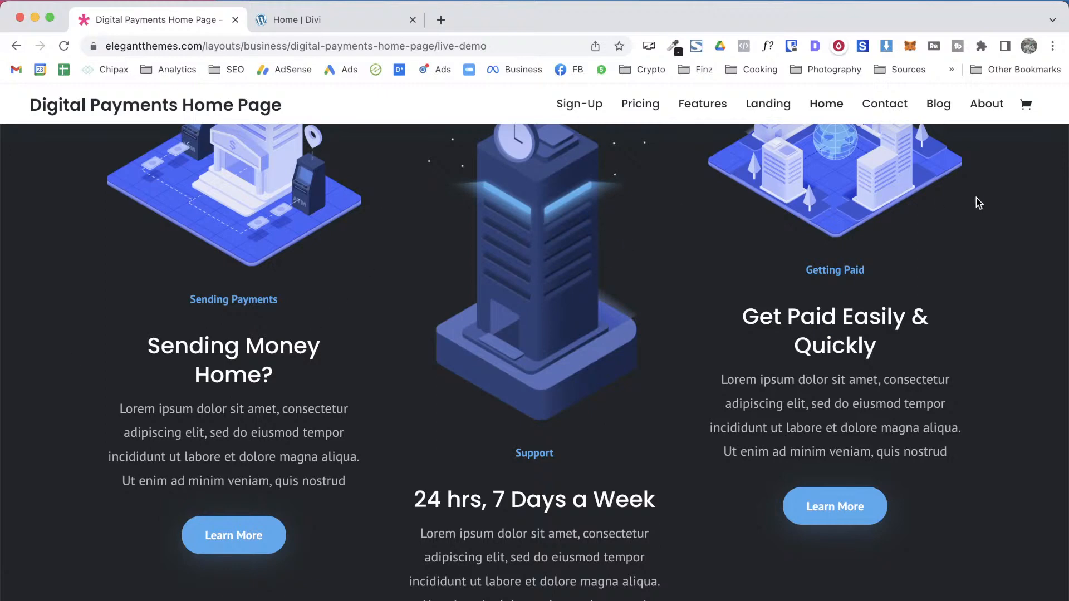
pyautogui.scroll(8, 529, 348)
pyautogui.scroll(-5, 529, 348)
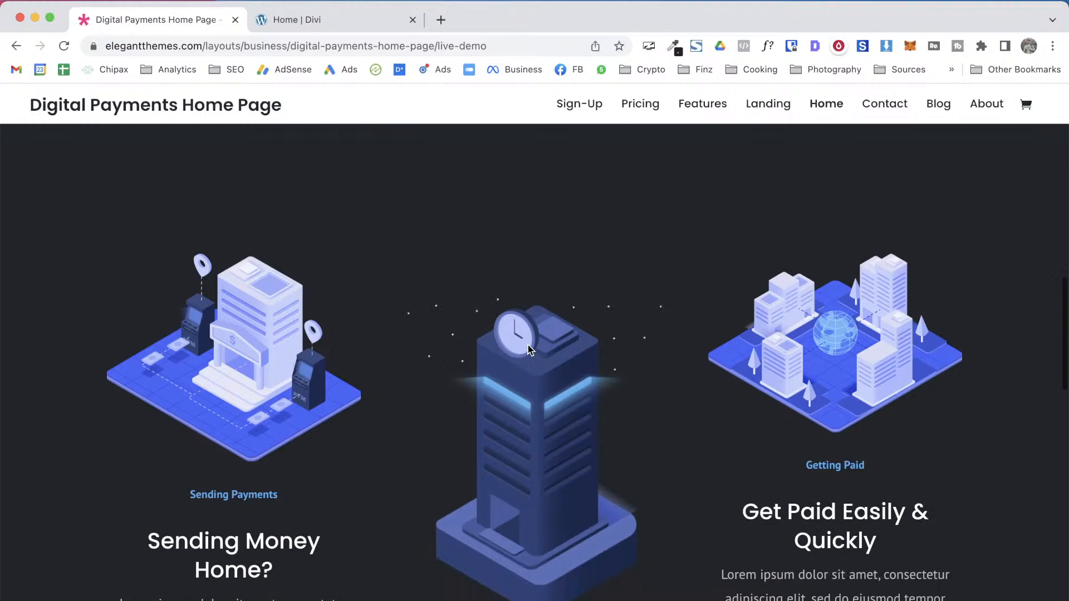
pyautogui.hotkey('ctrl', 'Tab')
pyautogui.scroll(1, 205, 178)
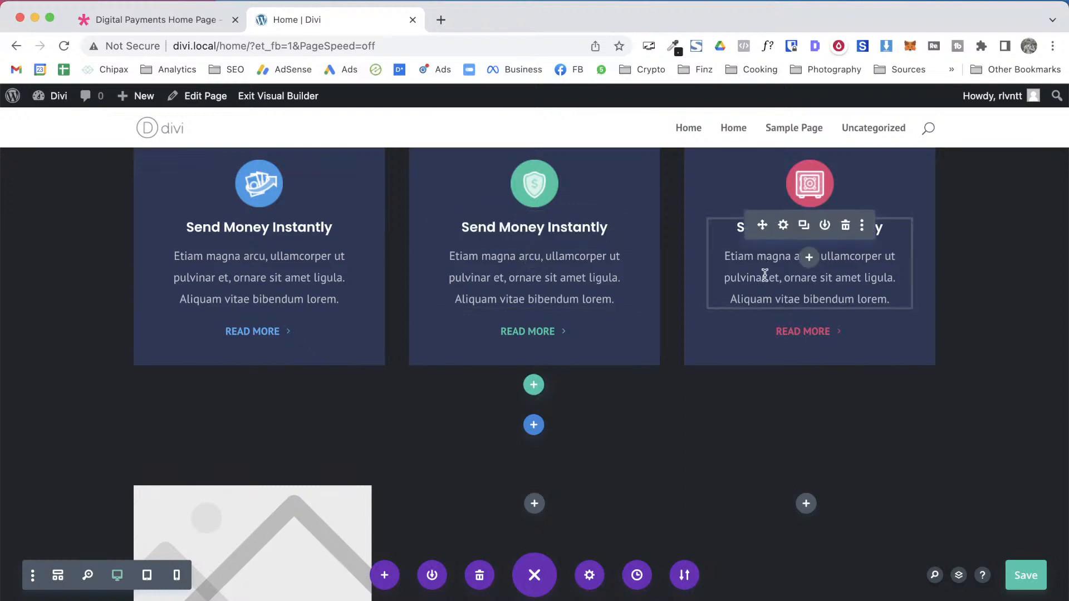
pyautogui.scroll(-2, 754, 449)
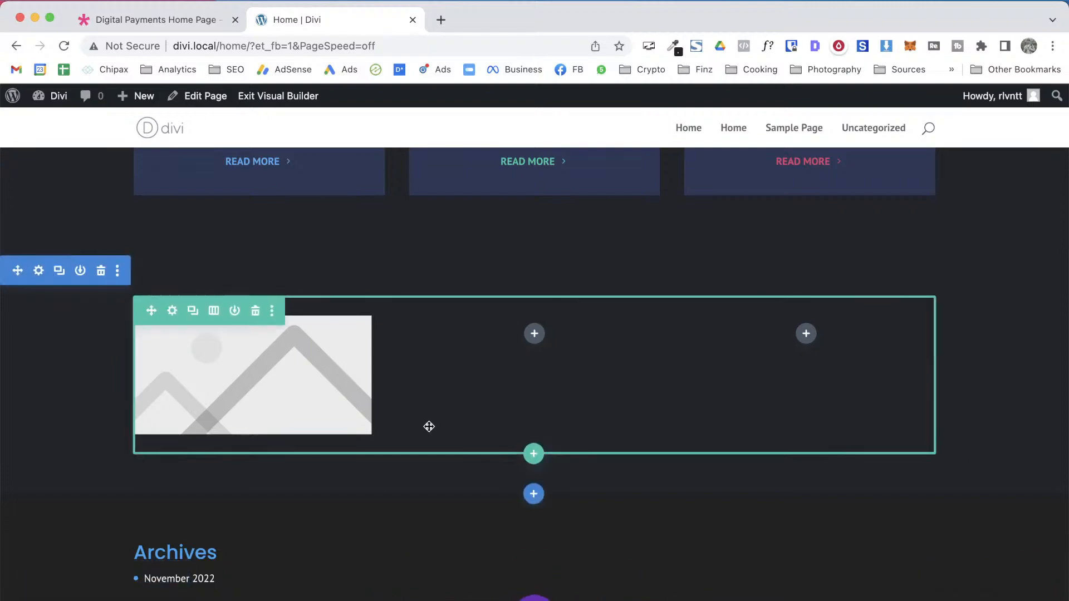
# Copy the "Sending Payments" label from the demo's first column and return to the Divi page
pyautogui.scroll(-4, 429, 426)
pyautogui.hotkey('ctrl', 'shift', 'Tab')
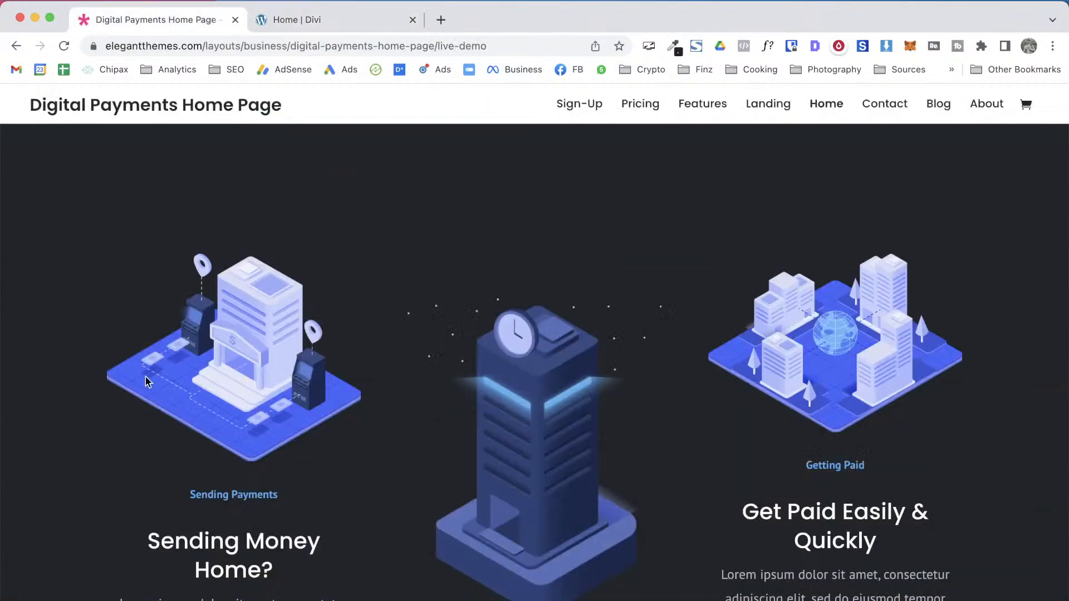
pyautogui.scroll(-4, 175, 294)
pyautogui.moveTo(191, 288); pyautogui.dragTo(278, 288)
pyautogui.press('super+c')
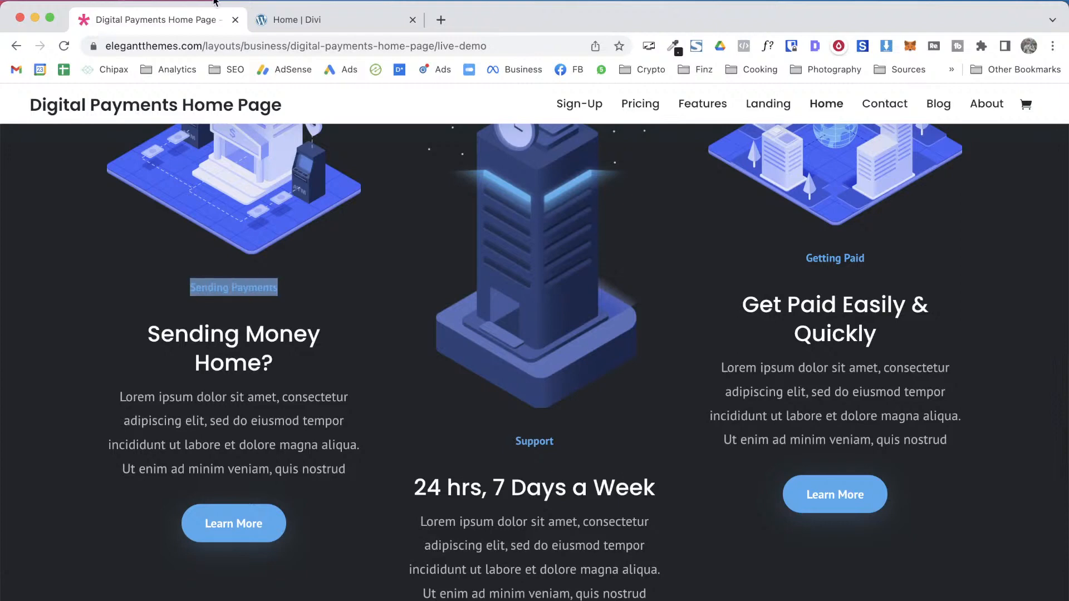
pyautogui.click(296, 19)
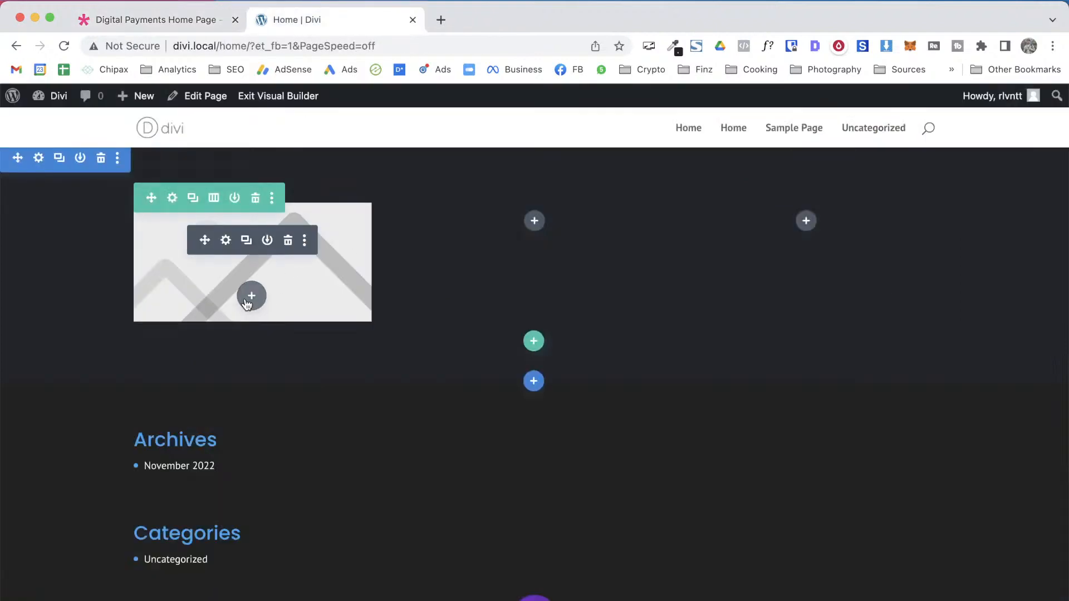
# Add a Text module below the placeholder image, replace its default text with "Sending Payments" and save it
pyautogui.click(251, 295)
pyautogui.write('tex')
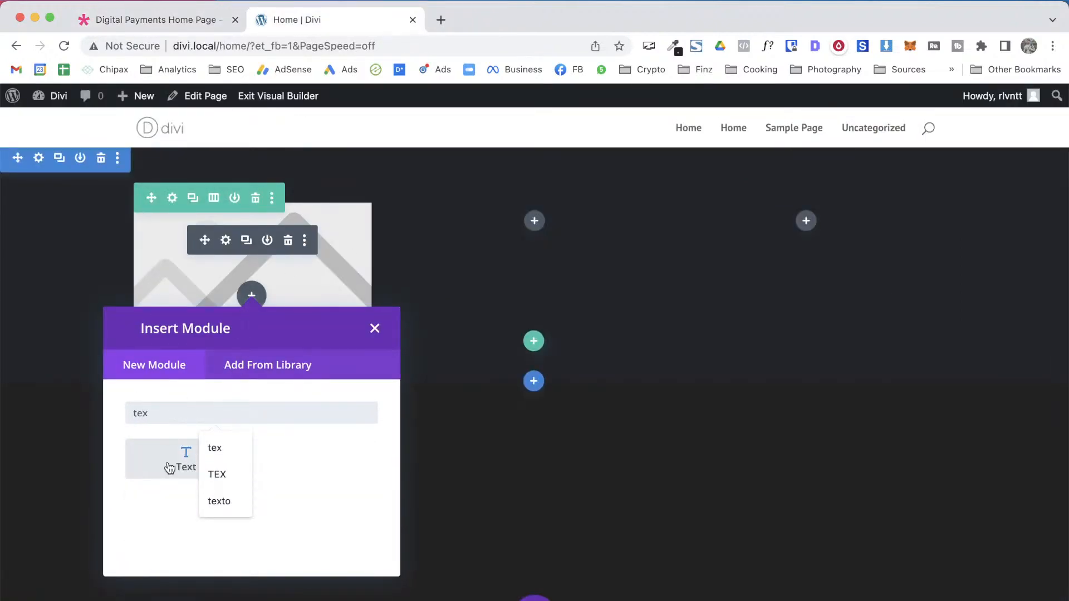
pyautogui.click(168, 460)
pyautogui.tripleClick(265, 407)
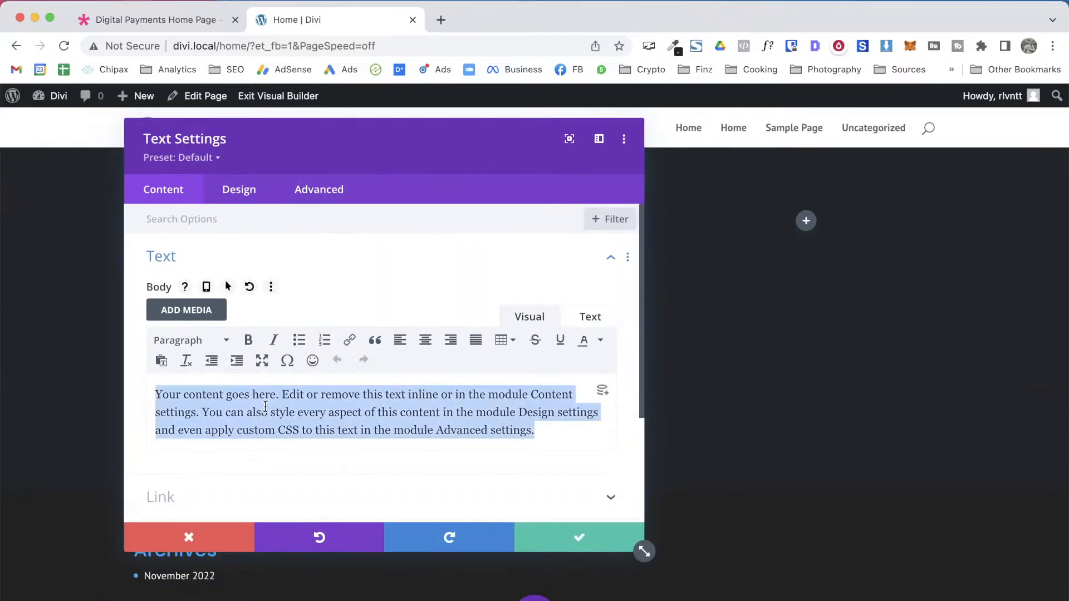
pyautogui.press('super+v')
pyautogui.click(582, 537)
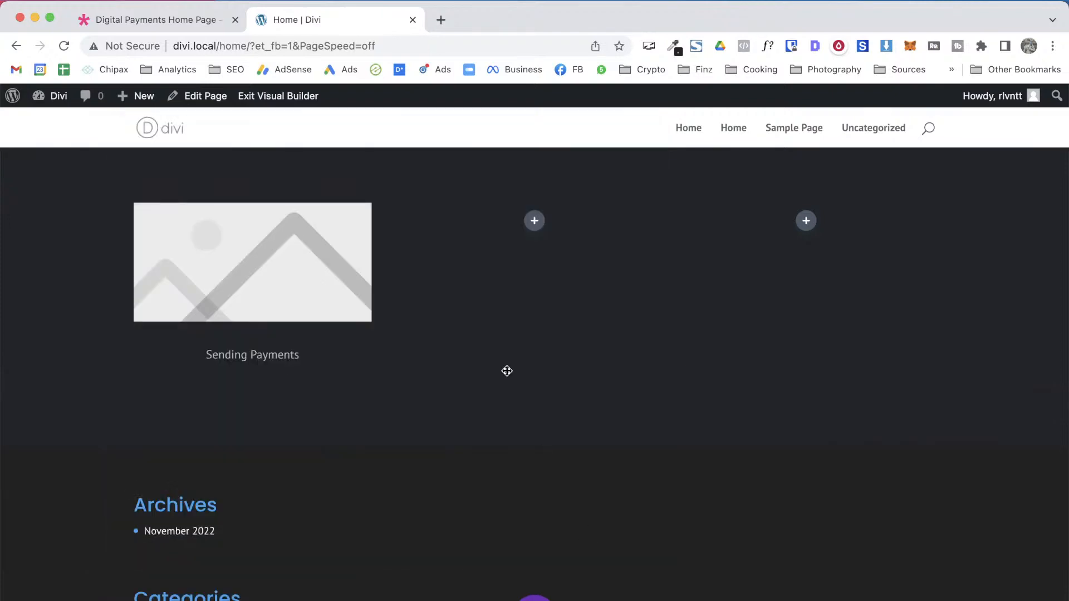
# On the demo page, select the first column's heading and paragraph, and inspect the hero heading's font with WhatFont
pyautogui.hotkey('ctrl', 'shift', 'Tab')
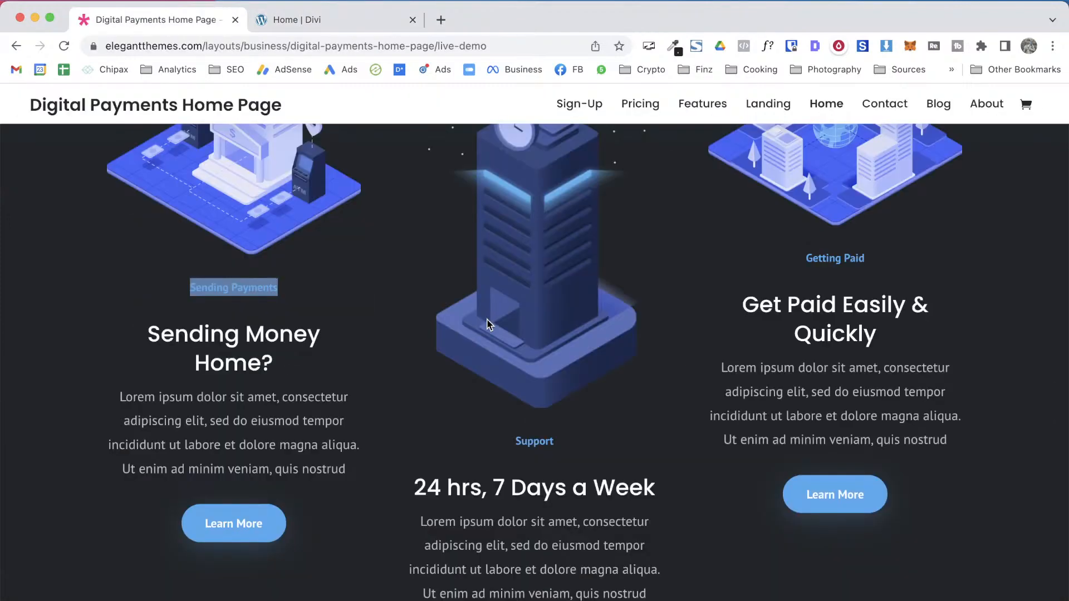
pyautogui.click(155, 333)
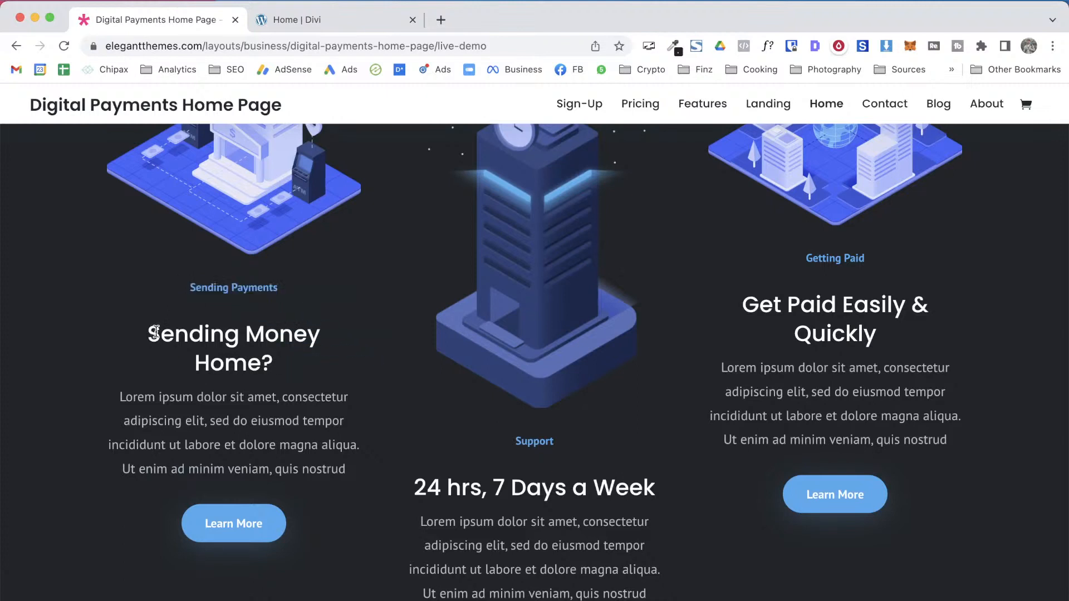
pyautogui.moveTo(149, 333); pyautogui.dragTo(356, 466)
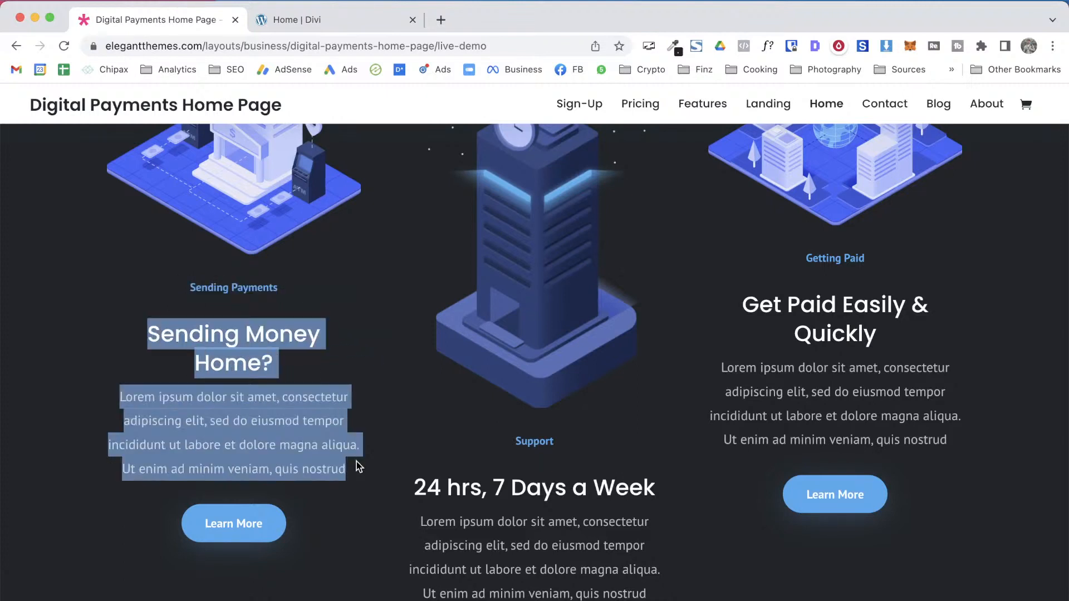
pyautogui.scroll(10, 358, 479)
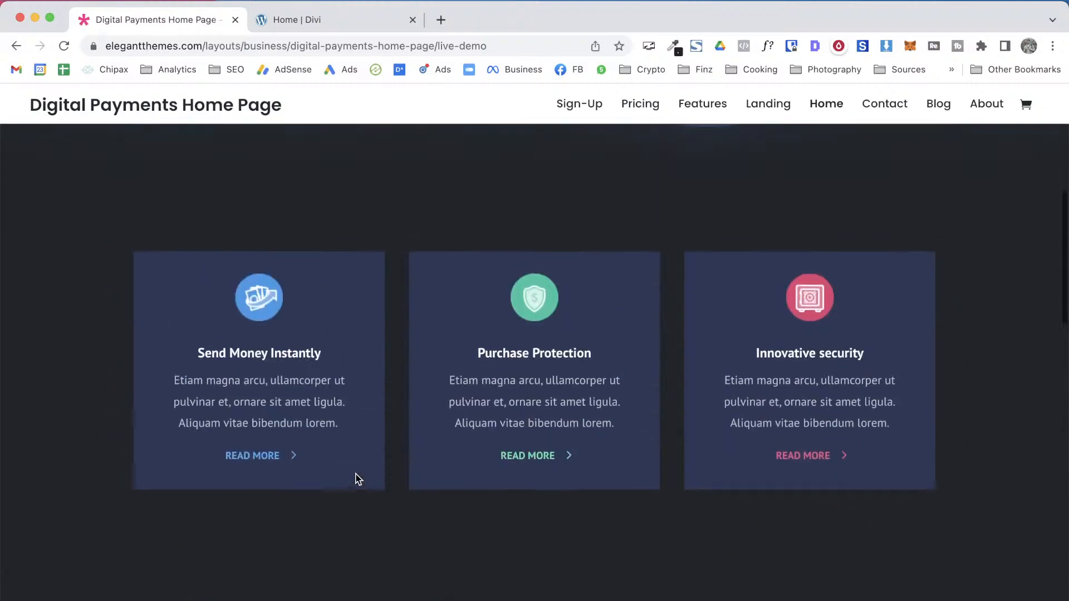
pyautogui.scroll(-10, 241, 456)
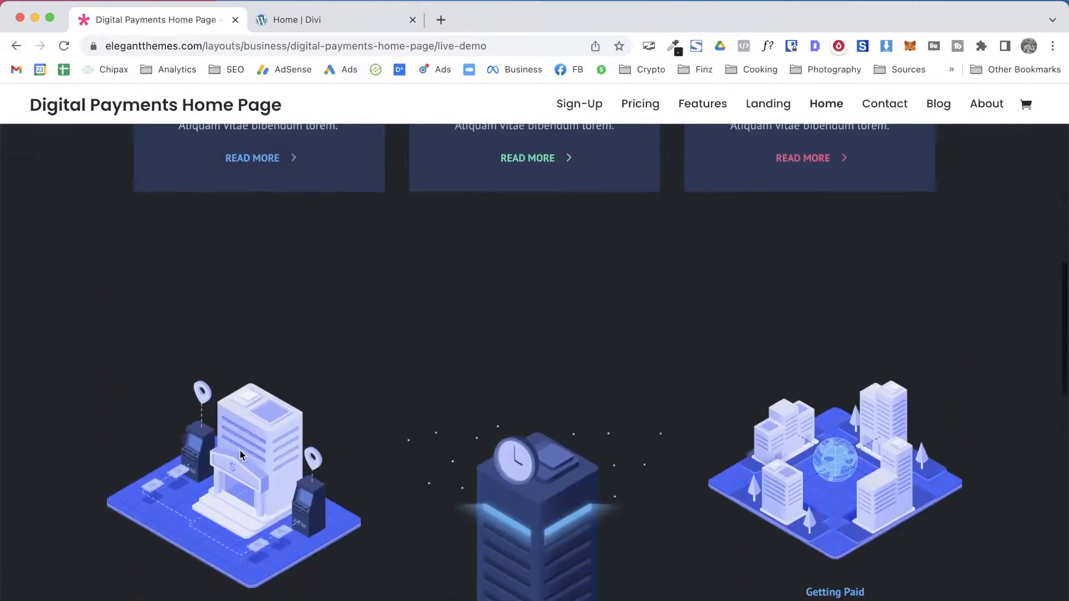
pyautogui.scroll(20, 228, 536)
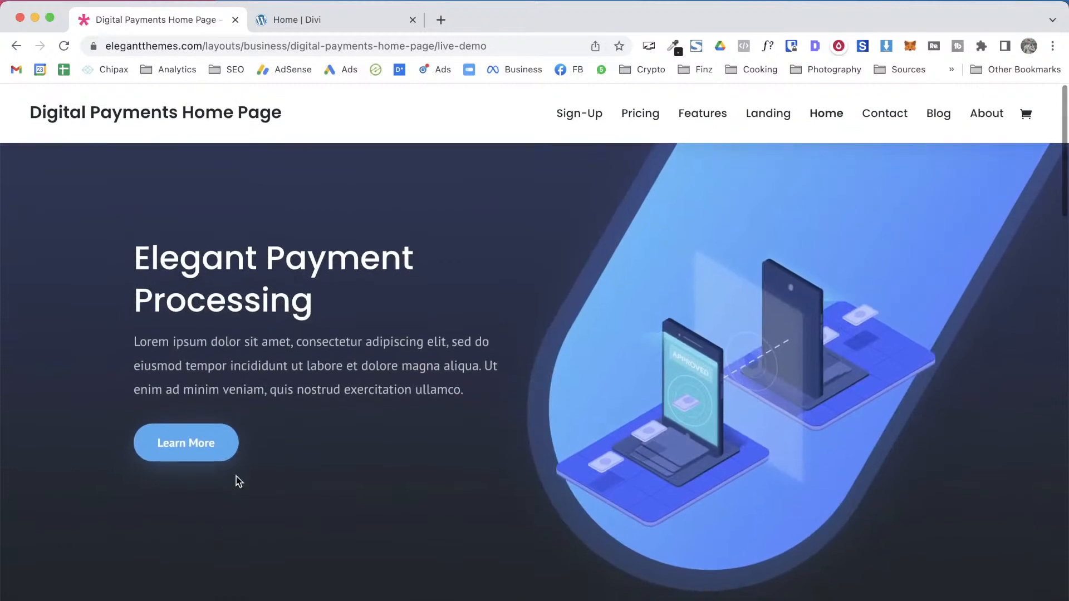
pyautogui.click(768, 47)
pyautogui.click(309, 273)
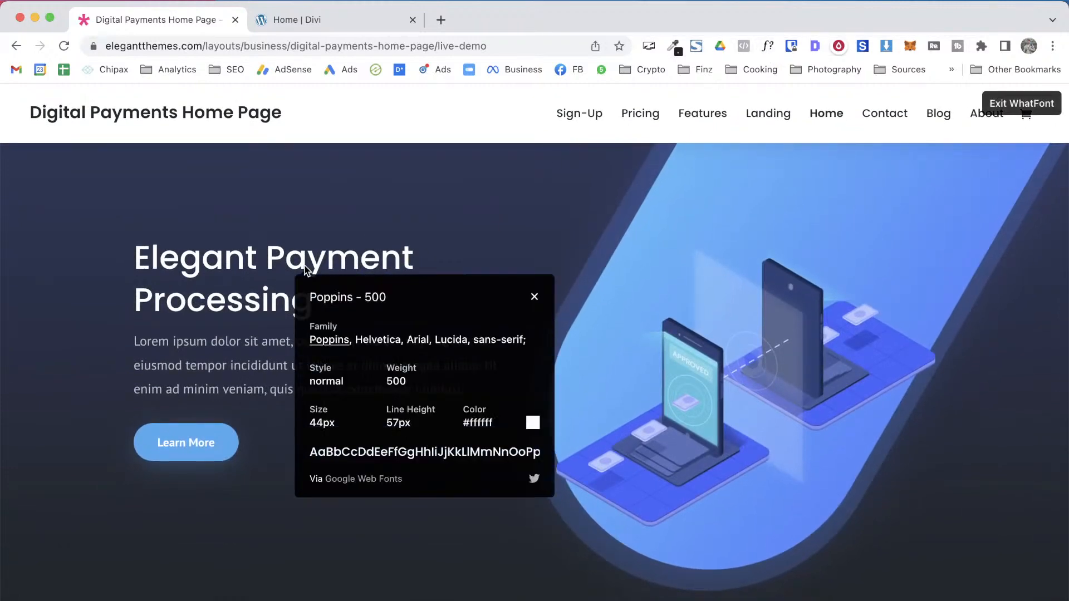
pyautogui.press('Escape')
# Inspect the font details of the demo's "Sending Money Home?" heading for comparison with the hero heading
pyautogui.scroll(-10, 314, 431)
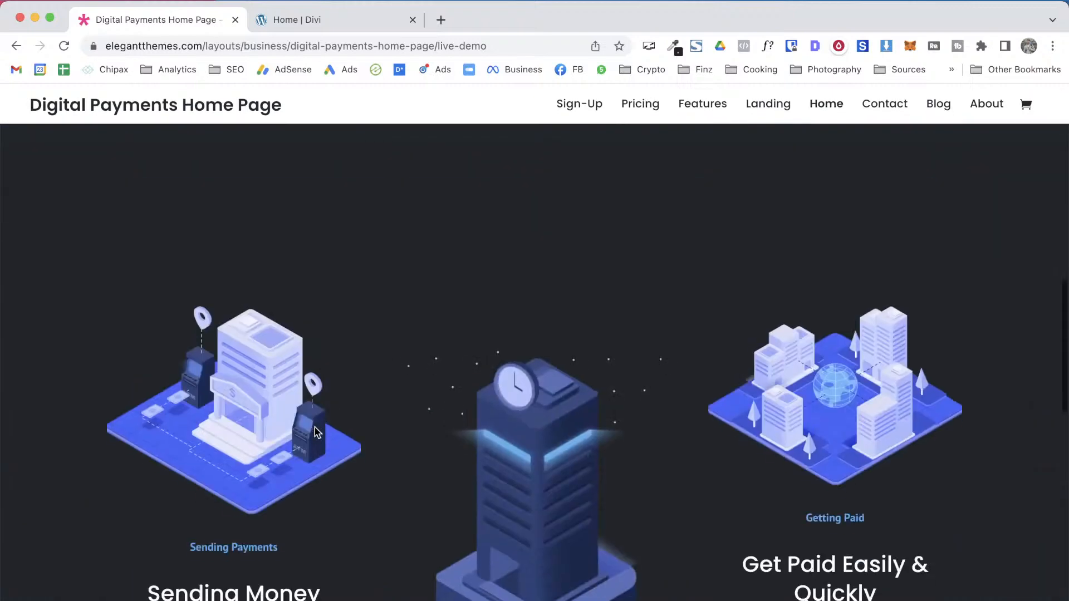
pyautogui.click(767, 46)
pyautogui.click(232, 263)
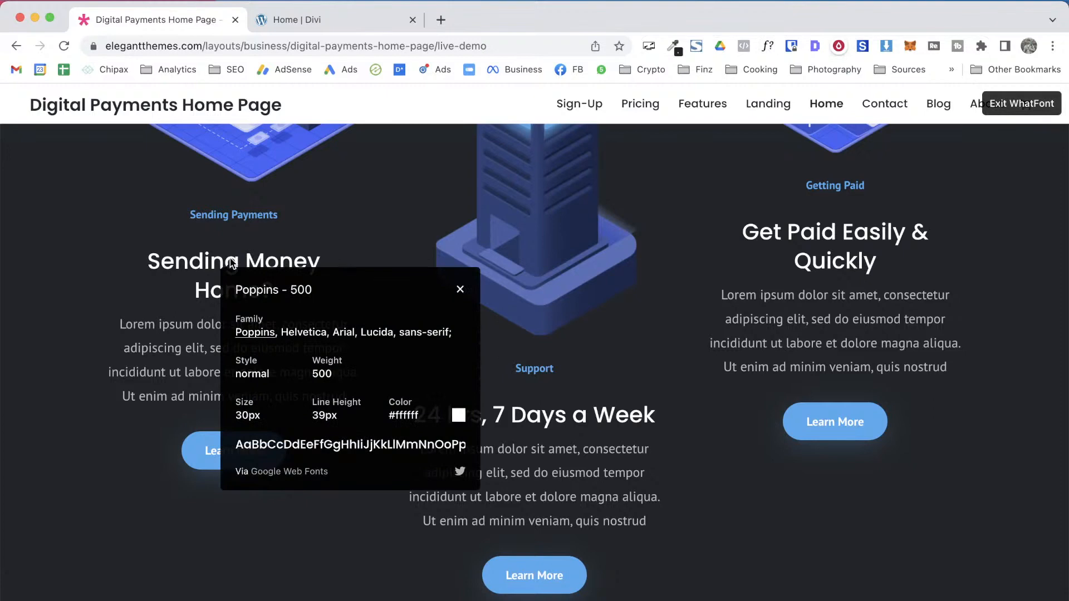
pyautogui.press('Escape')
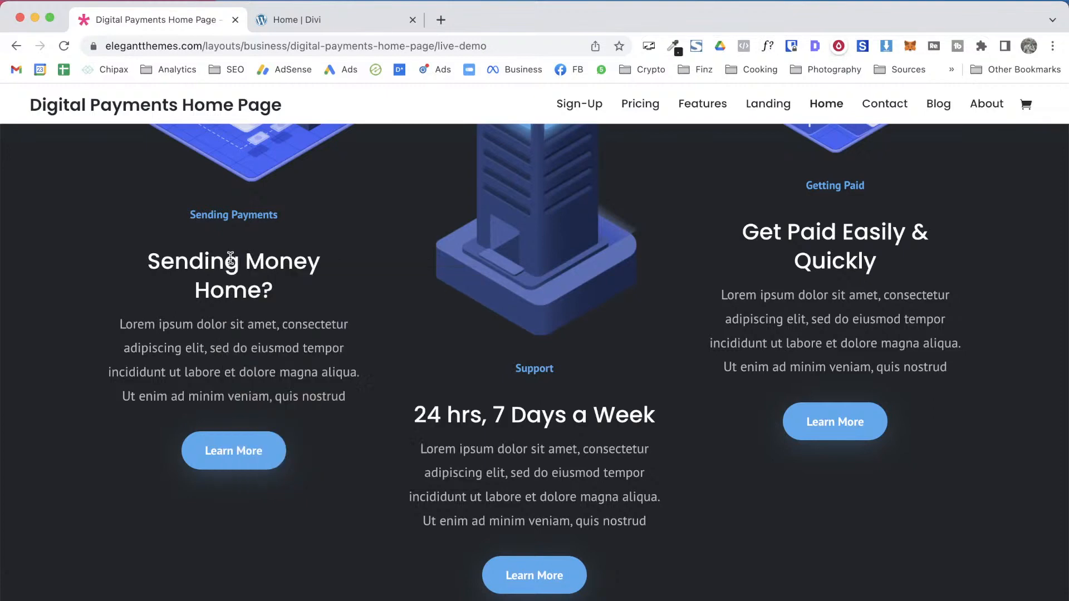
# On the Divi page, copy the hero's "Elegant Payment Processing" text module and paste it below the "Sending Payments" label in the first column
pyautogui.hotkey('ctrl', 'Tab')
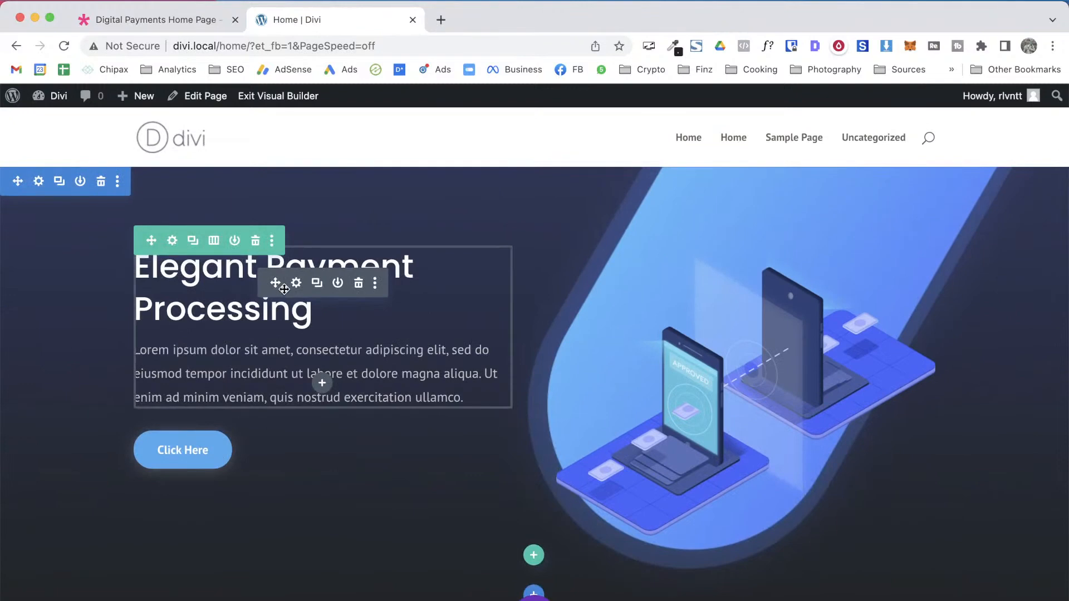
pyautogui.rightClick(284, 289)
pyautogui.click(272, 467)
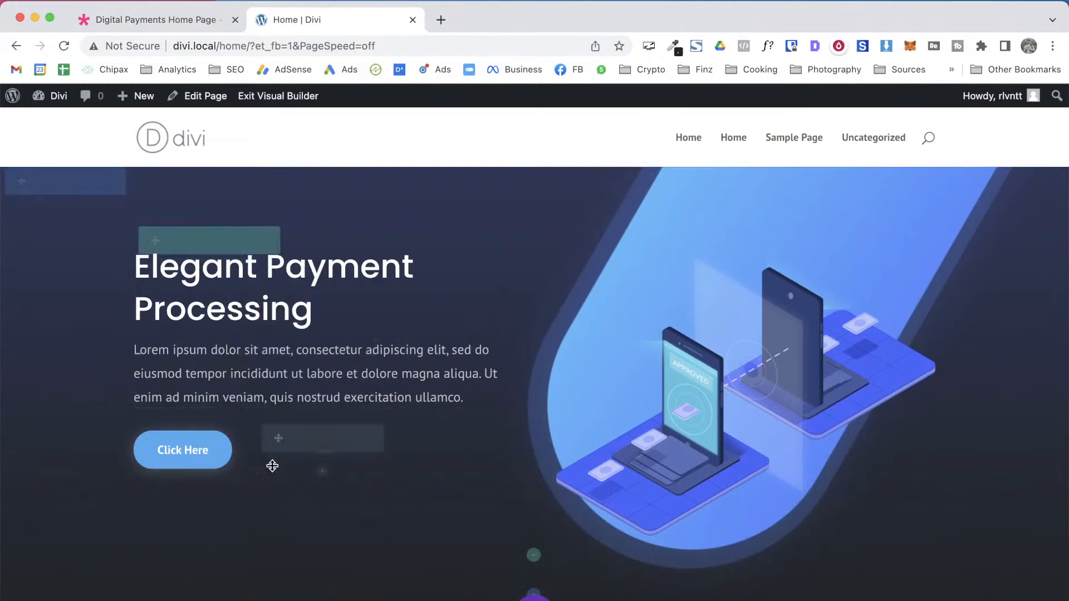
pyautogui.scroll(-15, 272, 467)
pyautogui.scroll(4, 272, 467)
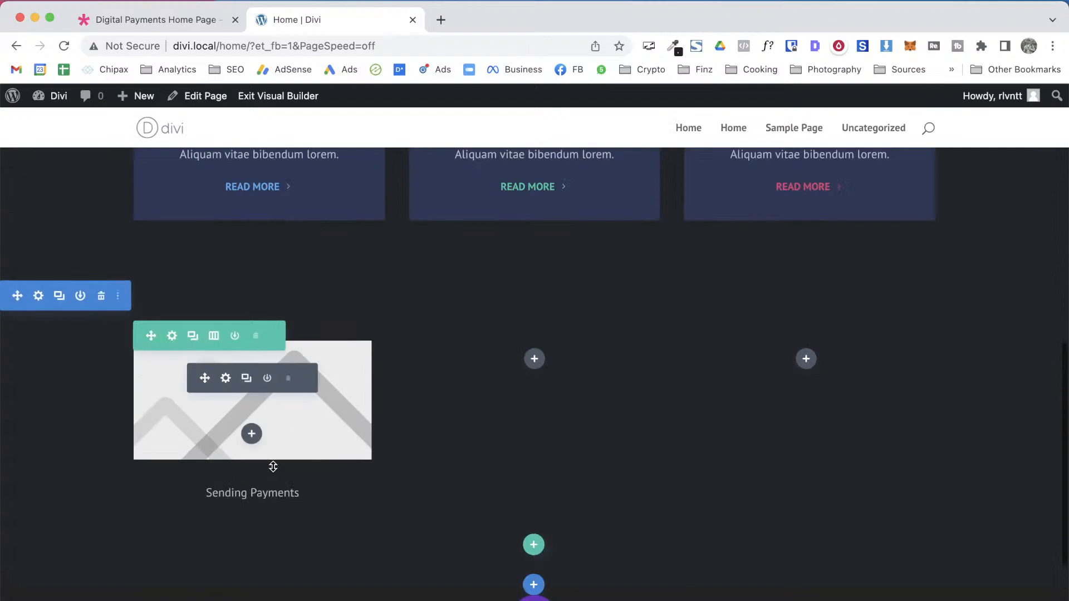
pyautogui.scroll(-3, 273, 467)
pyautogui.rightClick(263, 400)
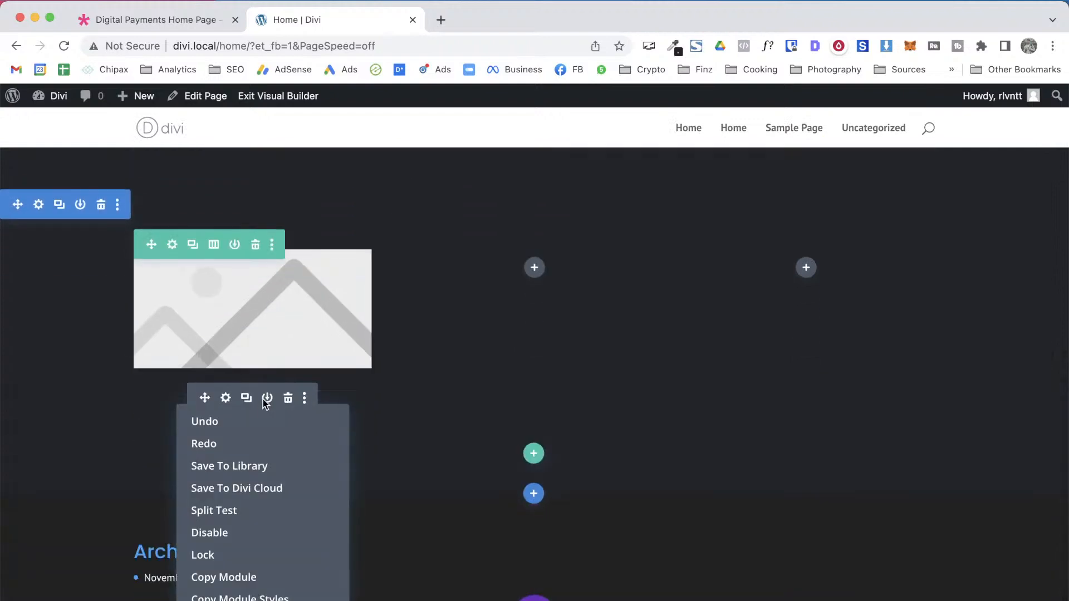
pyautogui.click(243, 600)
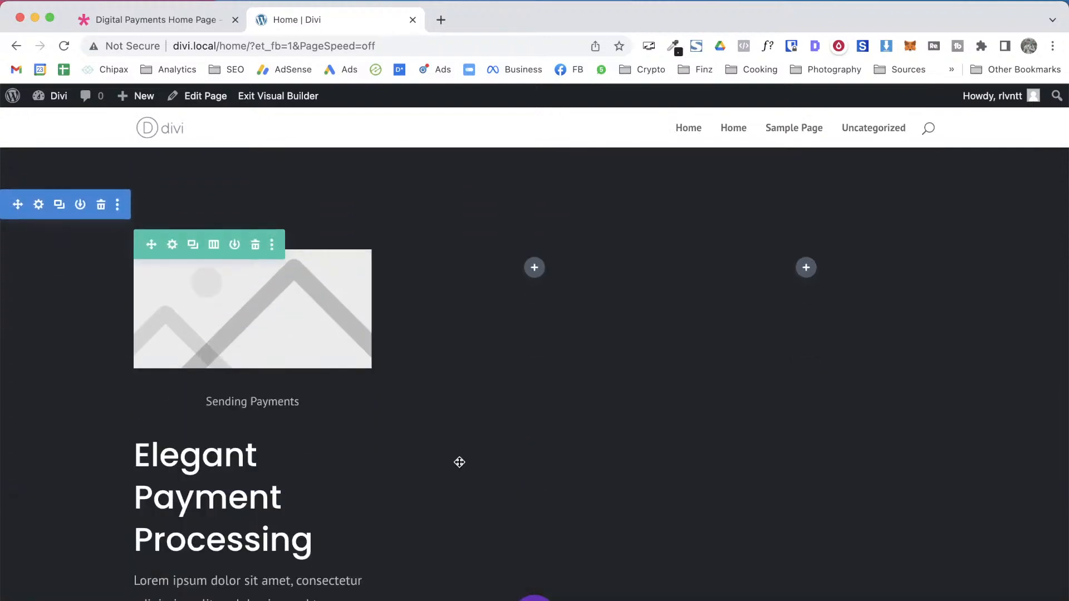
pyautogui.scroll(-5, 458, 461)
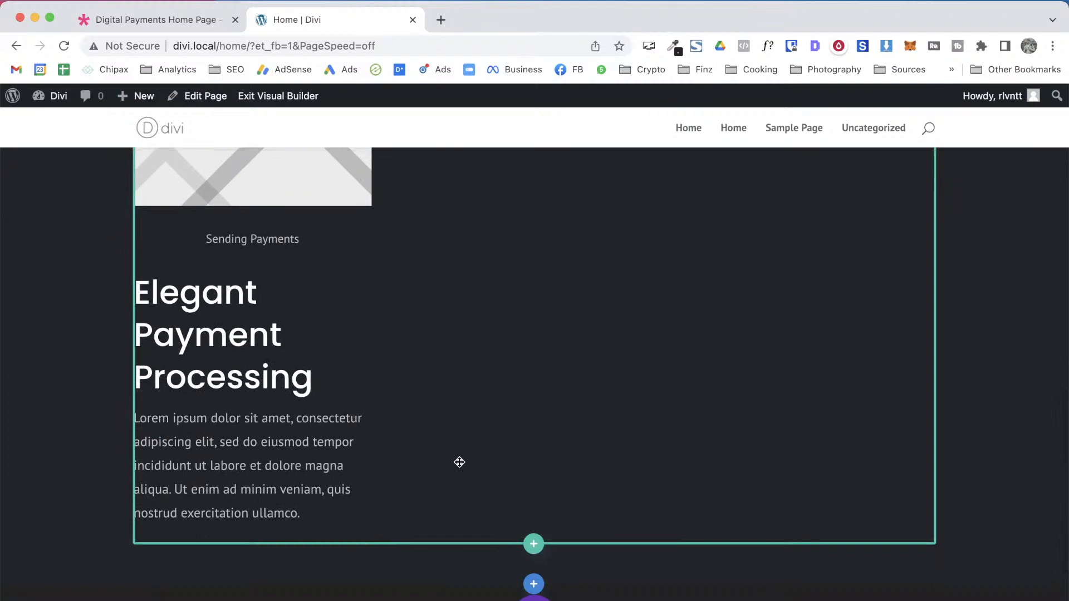
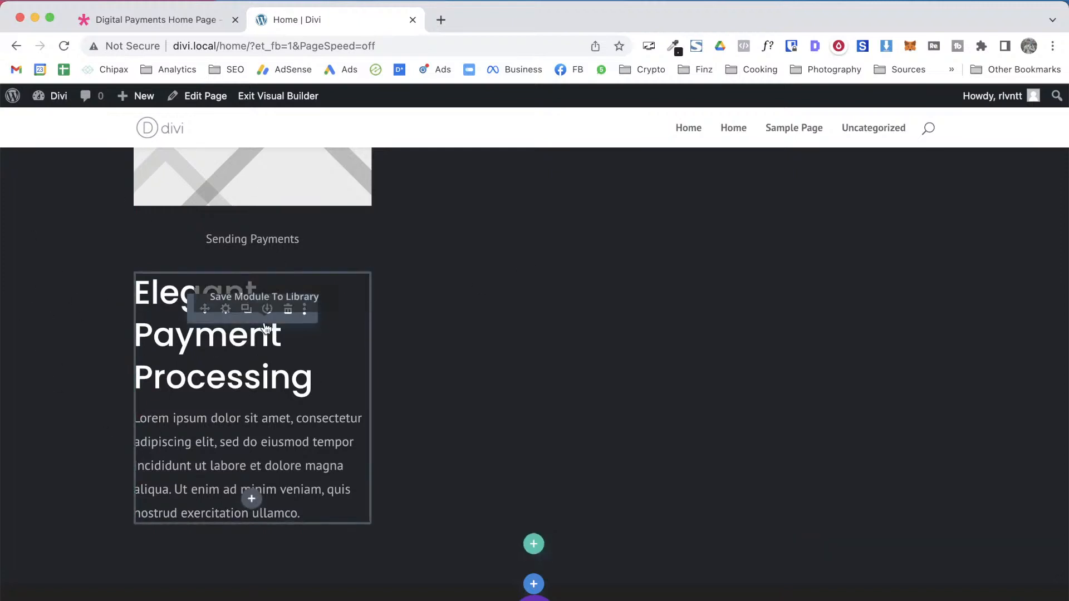
# Look up the size and line height of the demo's "Sending Money Home?" heading again and return to the Divi page
pyautogui.hotkey('ctrl', 'shift', 'Tab')
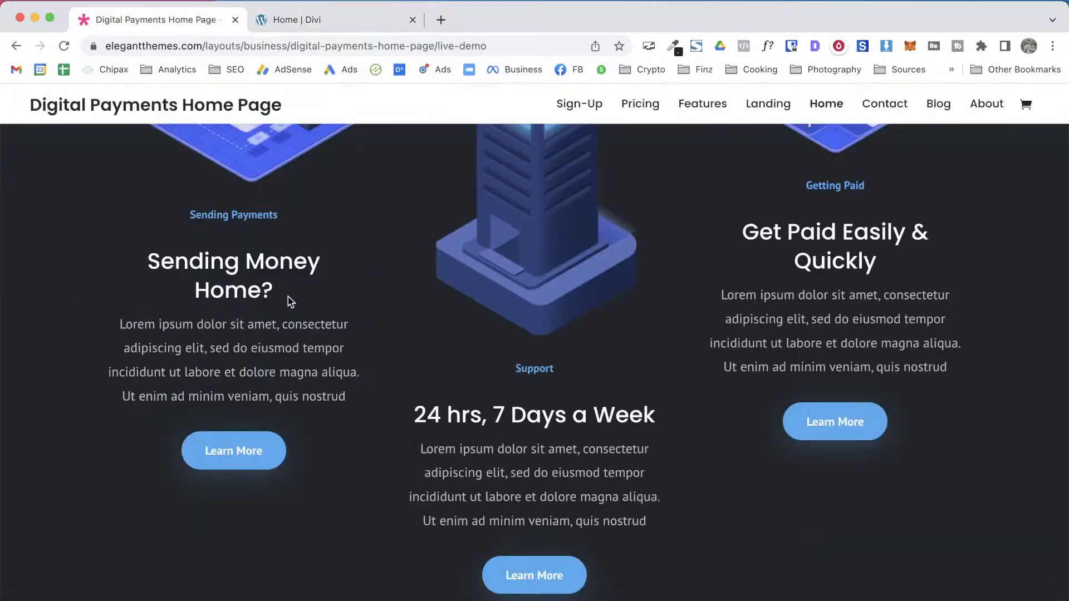
pyautogui.click(768, 45)
pyautogui.click(225, 293)
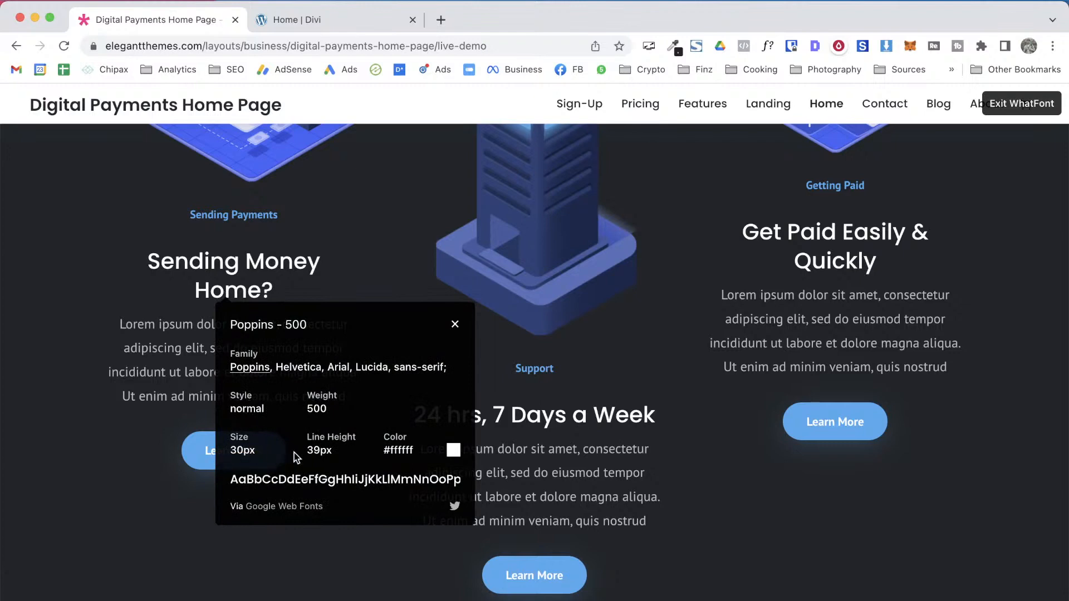
pyautogui.hotkey('ctrl', 'Tab')
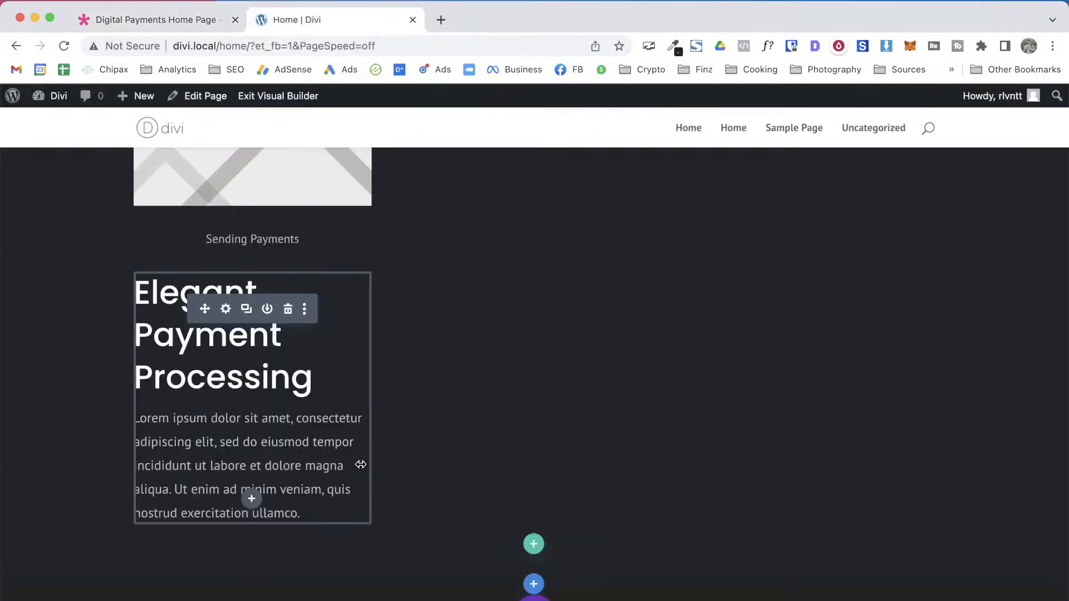
# Set the heading text size of the pasted "Elegant Payment Processing" module to 30px
pyautogui.click(226, 309)
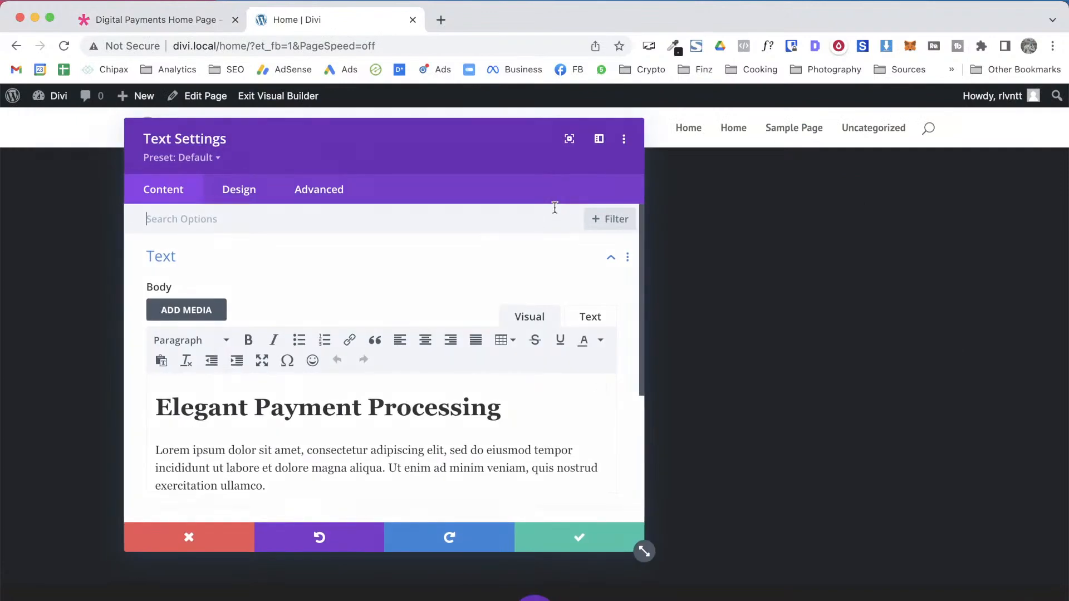
pyautogui.click(223, 190)
pyautogui.click(178, 309)
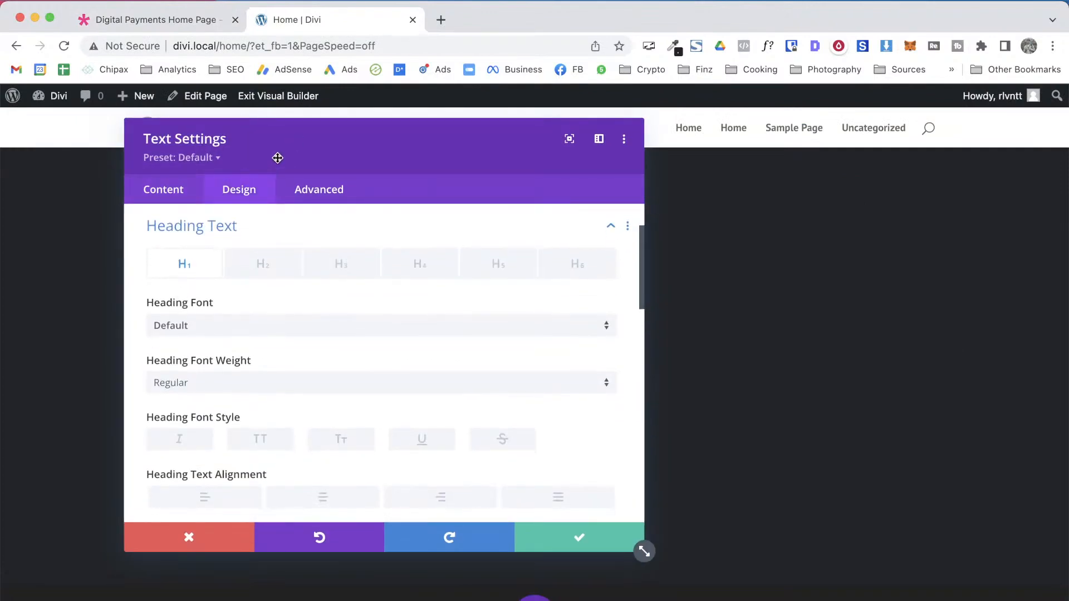
pyautogui.moveTo(277, 159); pyautogui.dragTo(552, 149)
pyautogui.click(539, 254)
pyautogui.click(461, 257)
pyautogui.scroll(-5, 612, 362)
pyautogui.click(810, 397)
pyautogui.write('2')
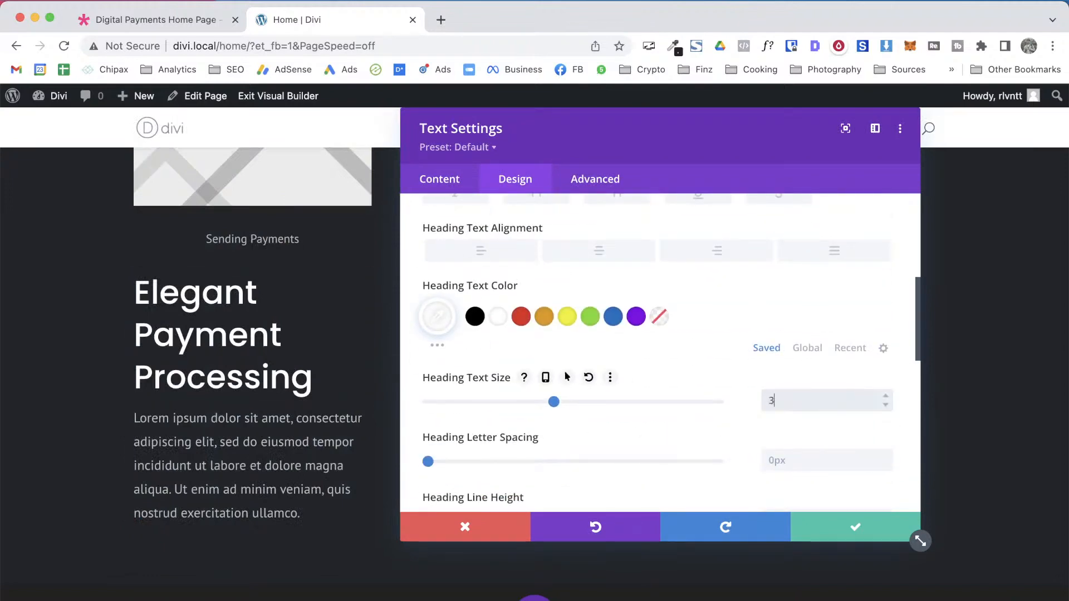
pyautogui.write('0')
pyautogui.press('Return')
# Set the pasted module's heading line height to 39px and save the module
pyautogui.scroll(-2, 788, 433)
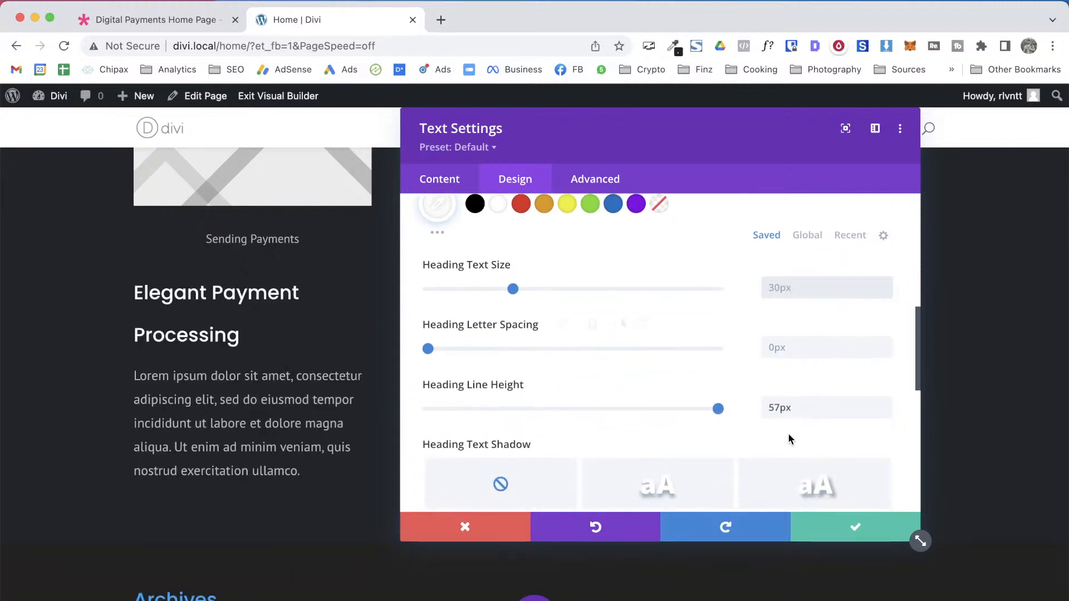
pyautogui.click(800, 416)
pyautogui.write('39')
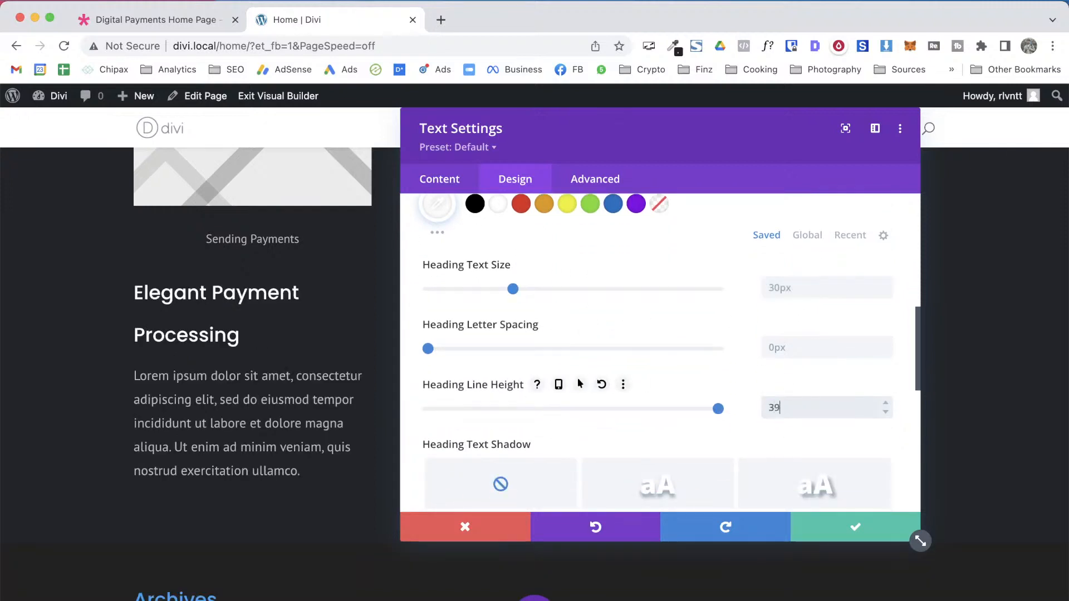
pyautogui.click(839, 528)
# Dismiss the font details on the demo page, then centre-align the pasted module's text on the Divi page and save it
pyautogui.hotkey('ctrl', 'shift', 'Tab')
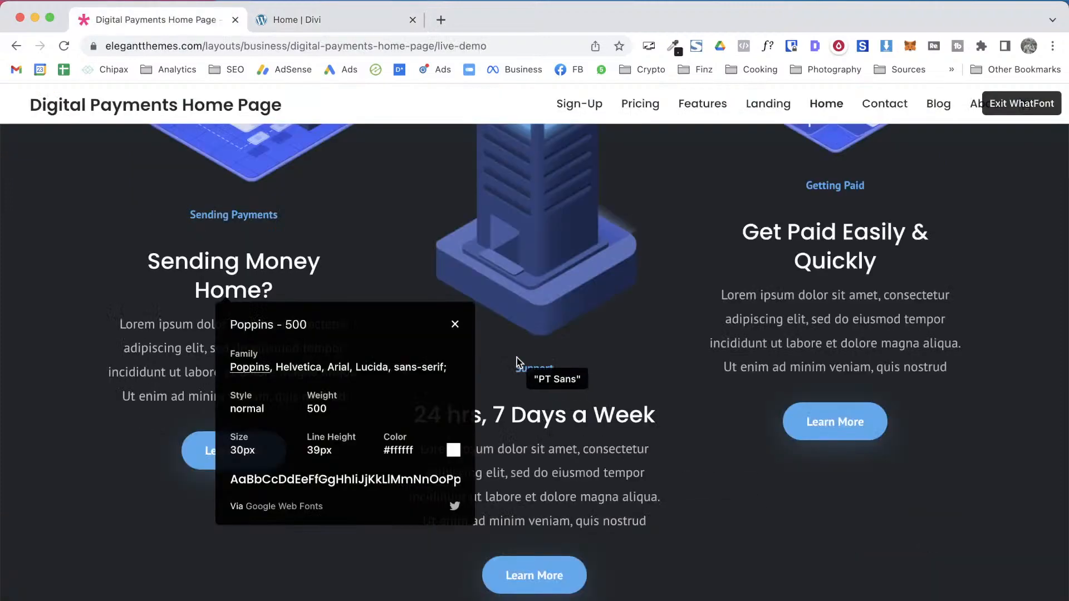
pyautogui.click(454, 324)
pyautogui.hotkey('ctrl', 'Tab')
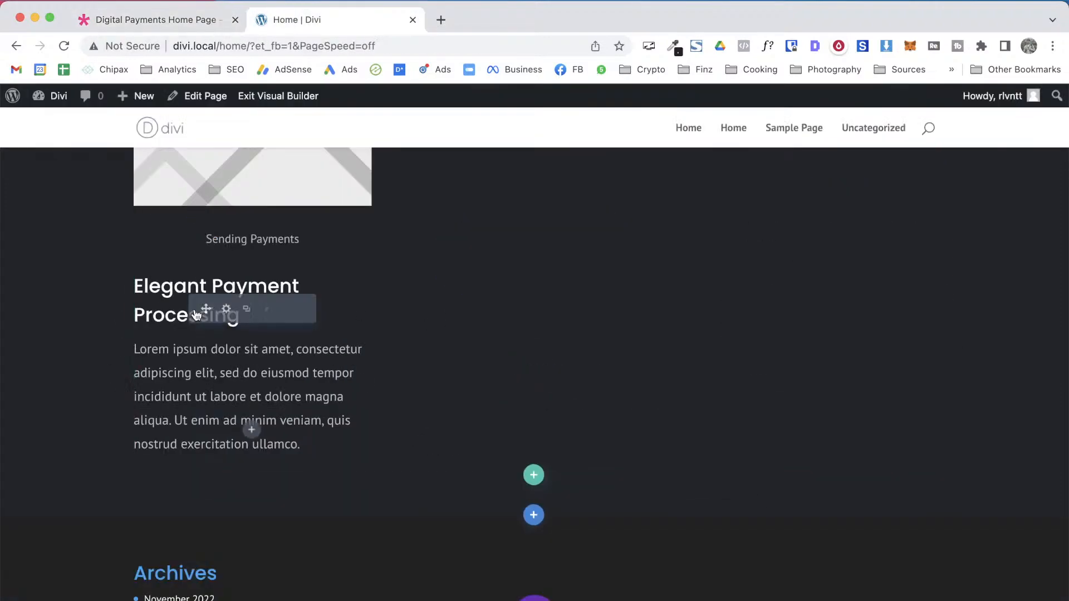
pyautogui.click(228, 309)
pyautogui.click(513, 178)
pyautogui.click(477, 245)
pyautogui.scroll(-8, 590, 417)
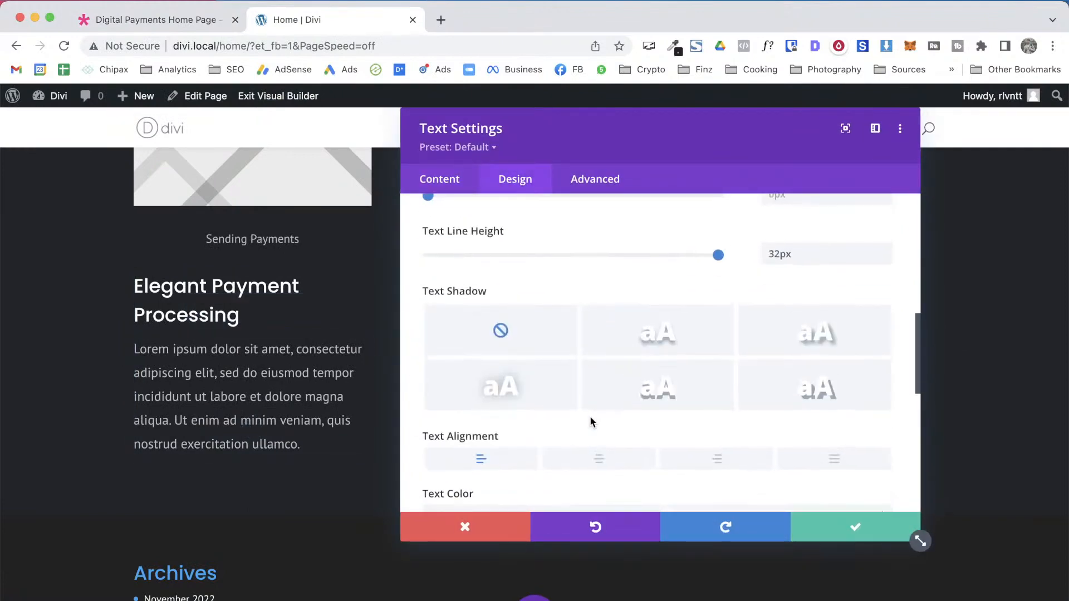
pyautogui.click(599, 459)
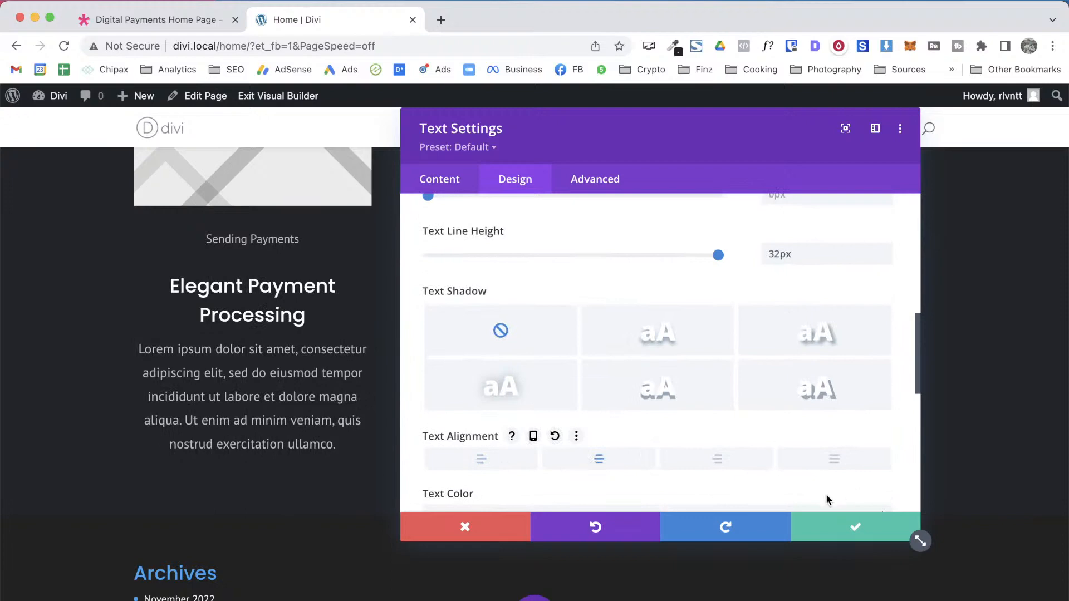
pyautogui.click(831, 530)
# Inspect the font of the demo's "Sending Payments" label, copy its colour code and return to the Divi page
pyautogui.click(206, 20)
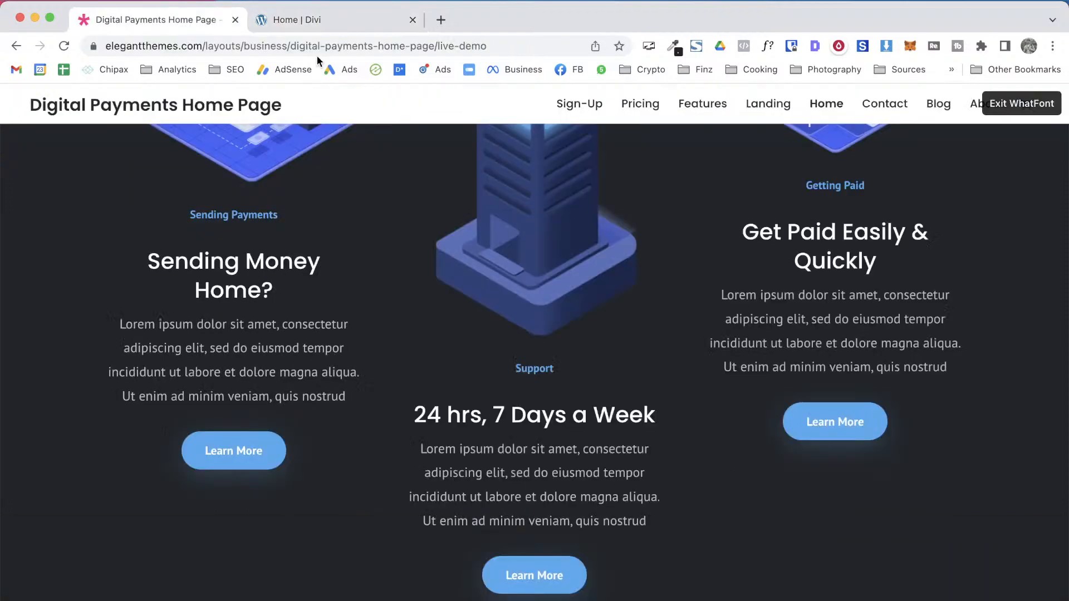
pyautogui.click(222, 219)
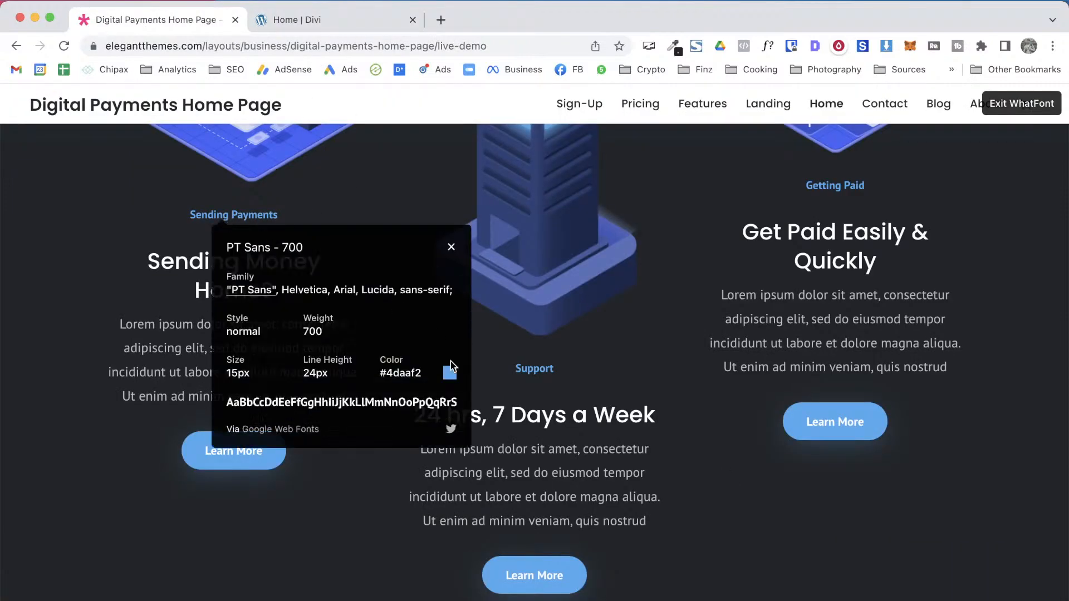
pyautogui.tripleClick(413, 377)
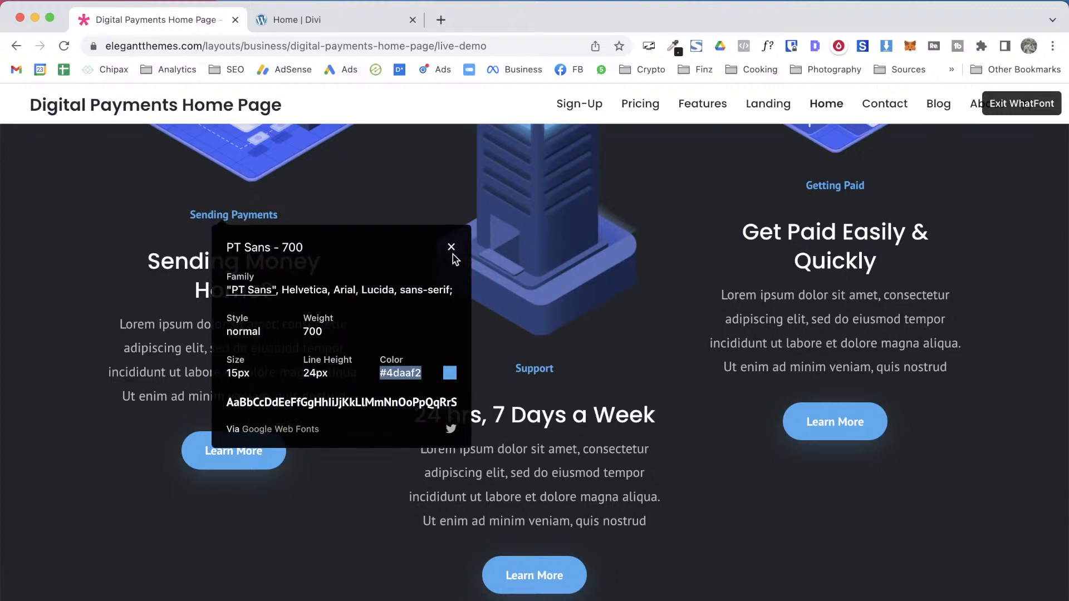
pyautogui.hotkey('ctrl', 'Tab')
# Try to recolour the "Sending Payments" label module's text with the global blue
pyautogui.moveTo(256, 243)
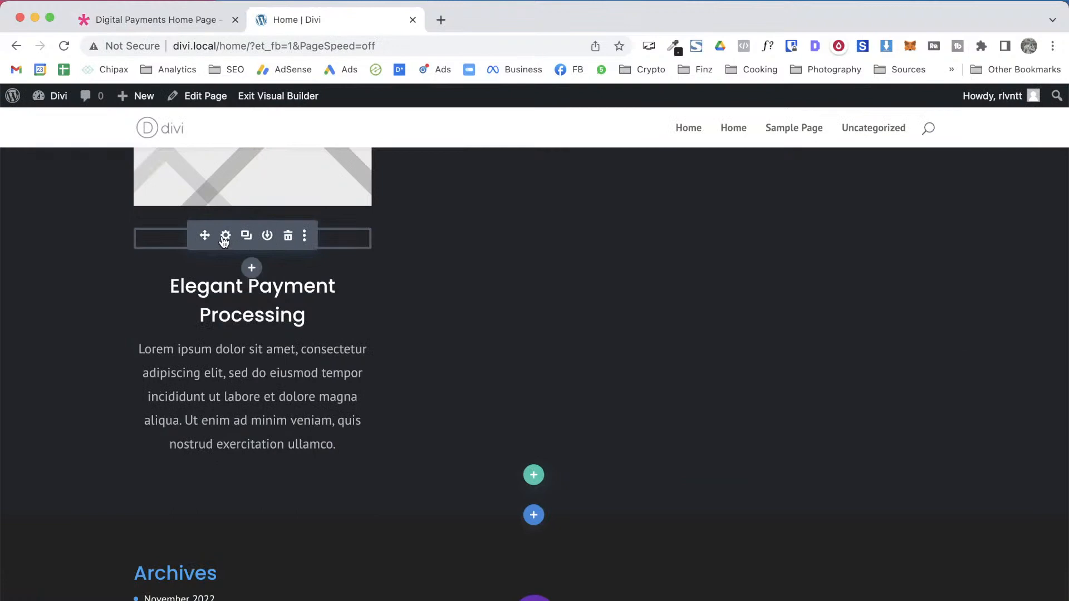
pyautogui.click(224, 238)
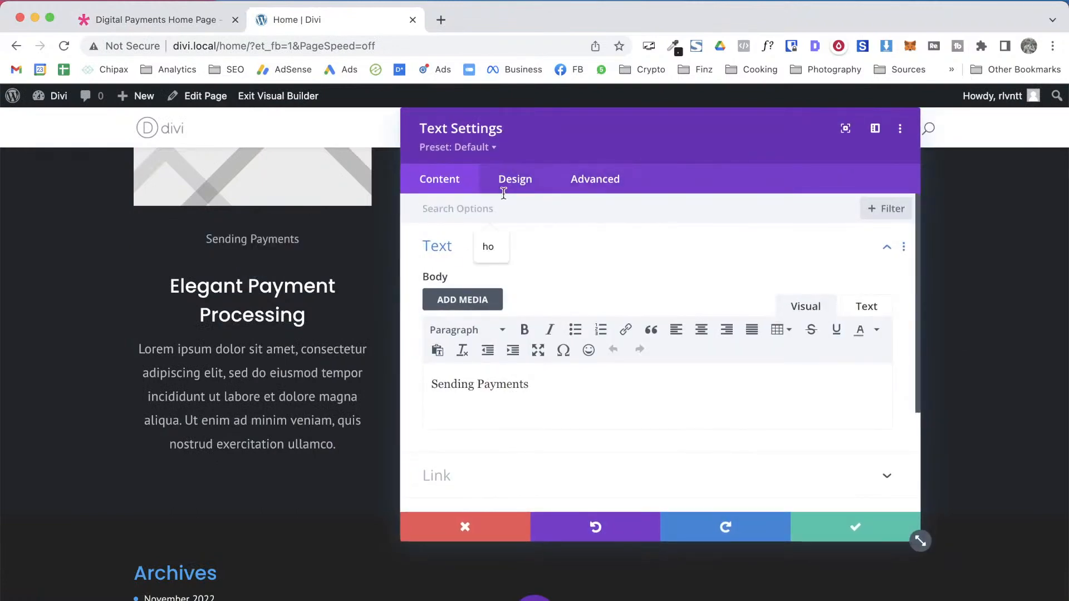
pyautogui.click(507, 182)
pyautogui.click(460, 246)
pyautogui.scroll(-3, 612, 412)
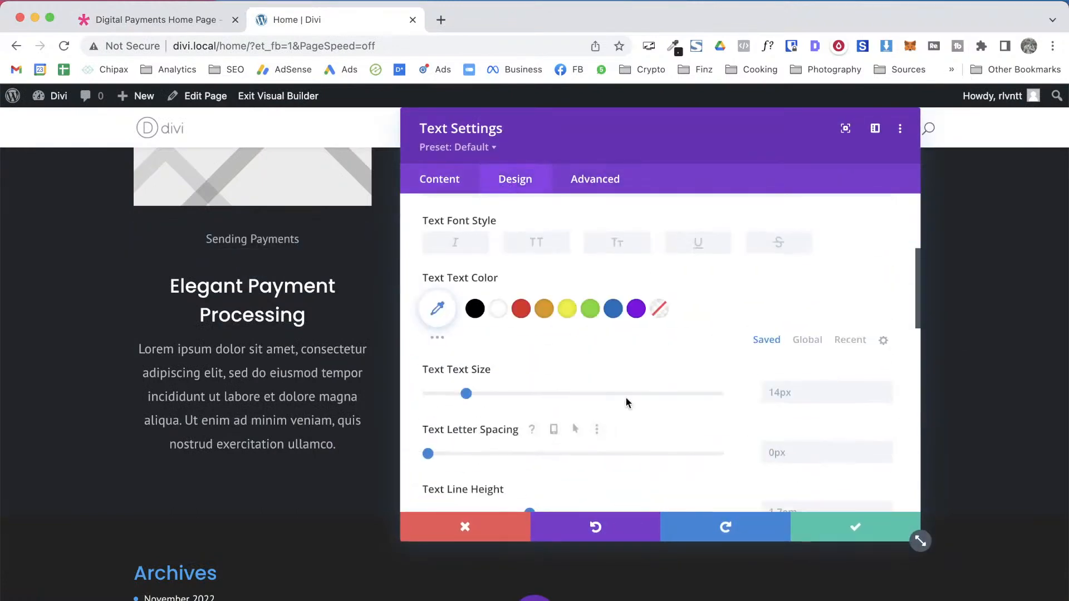
pyautogui.click(806, 342)
pyautogui.click(497, 309)
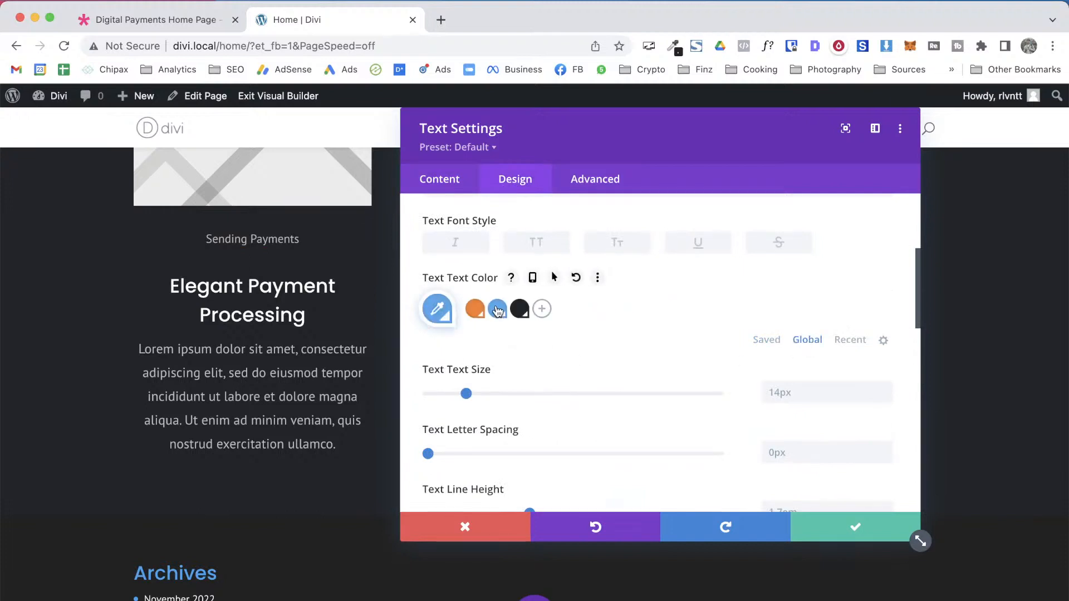
pyautogui.scroll(4, 634, 353)
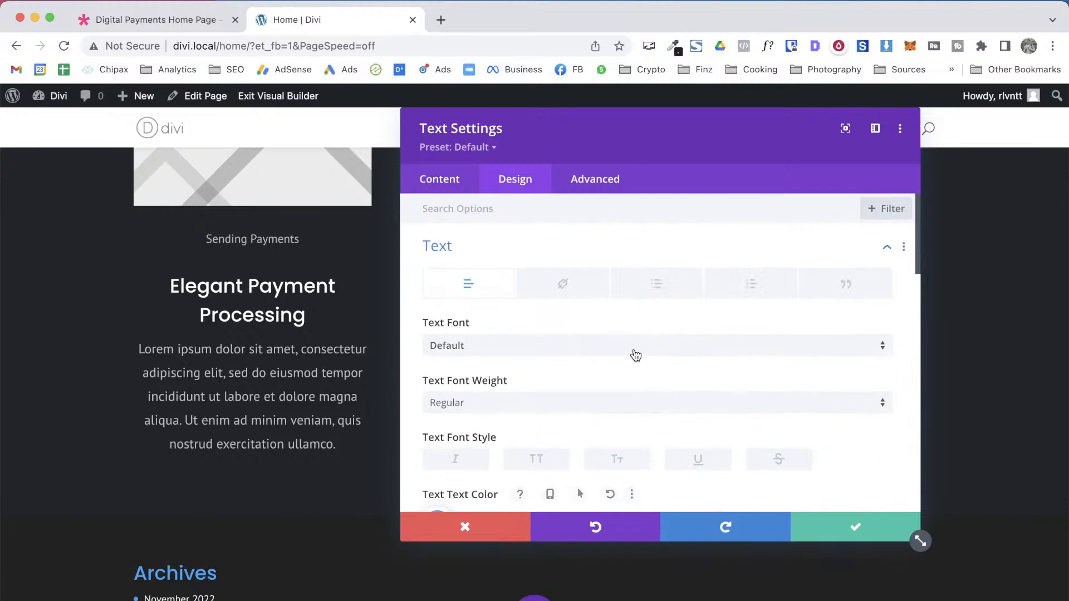
# Copy the "Sending Payments" body text from the label module's content
pyautogui.click(437, 184)
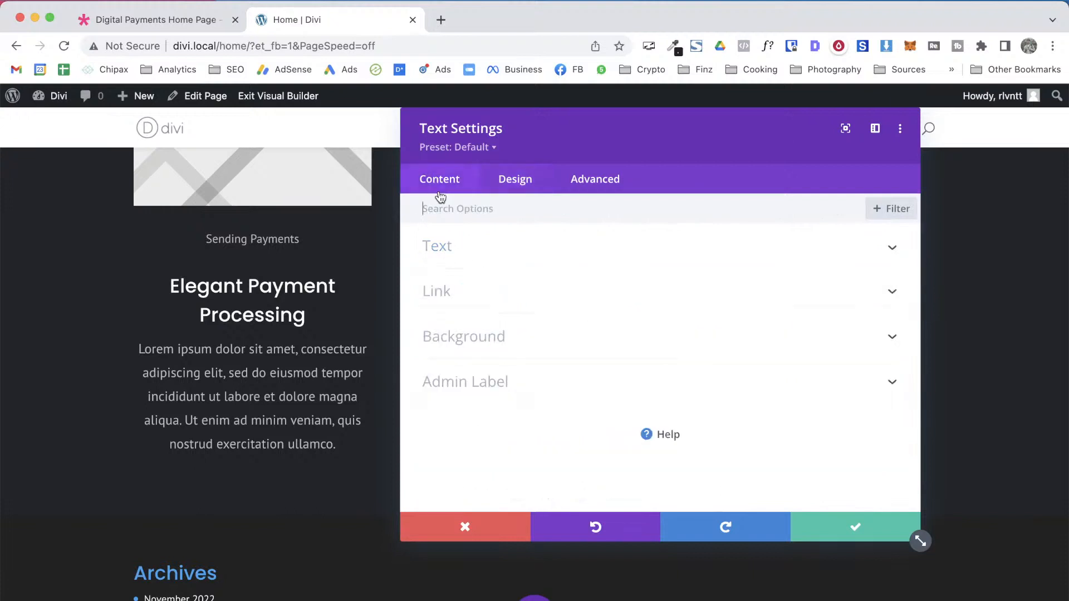
pyautogui.click(436, 245)
pyautogui.tripleClick(476, 388)
pyautogui.press('super+c')
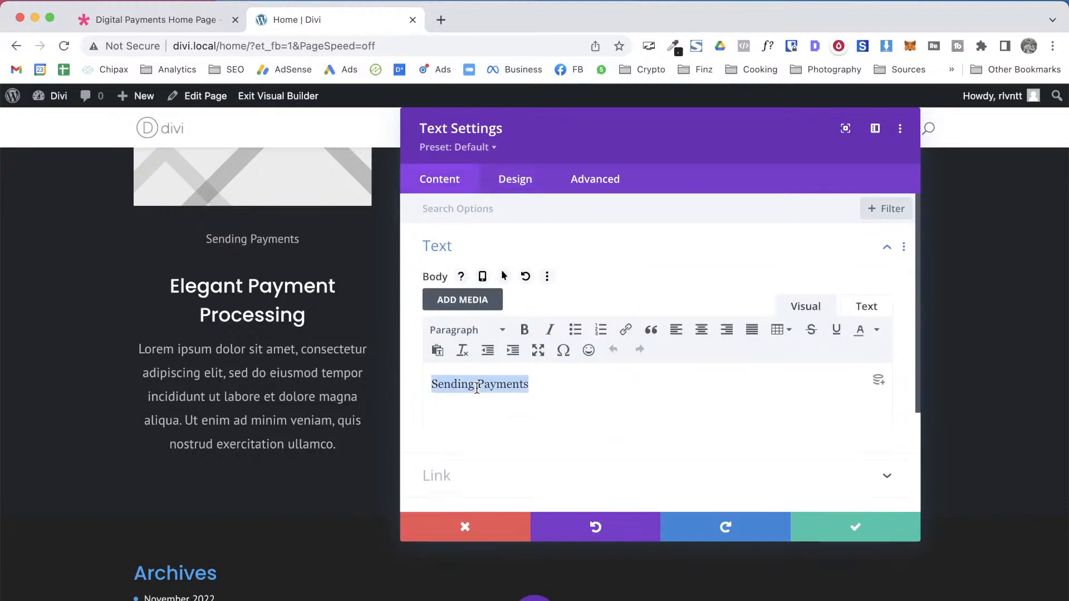
# Try the saved black, white and yellow text colours on the label module and discard its changes
pyautogui.click(507, 186)
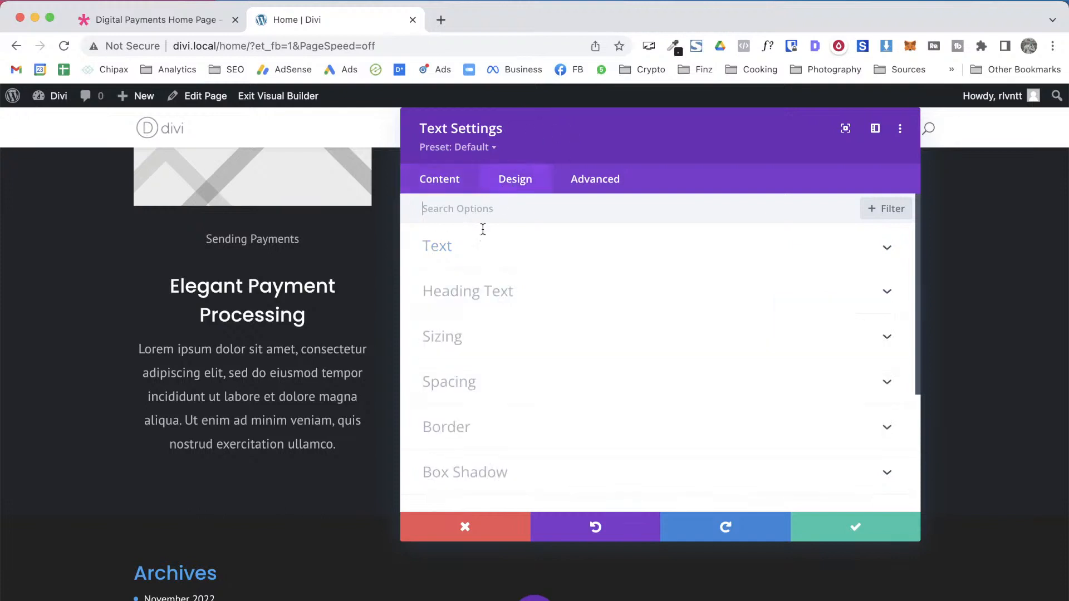
pyautogui.click(441, 257)
pyautogui.scroll(-3, 680, 463)
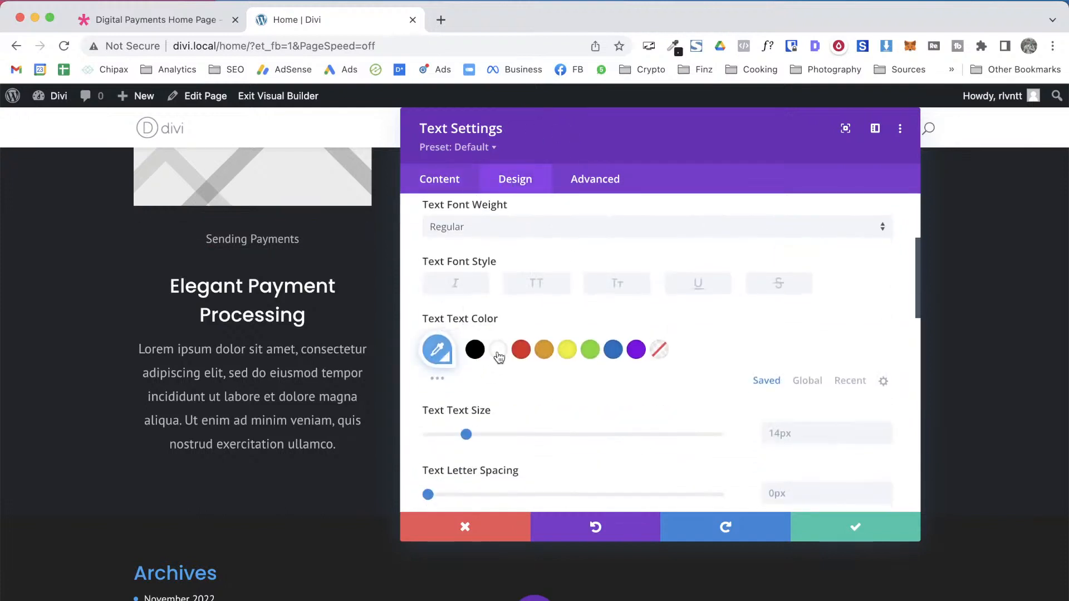
pyautogui.click(474, 350)
pyautogui.click(497, 350)
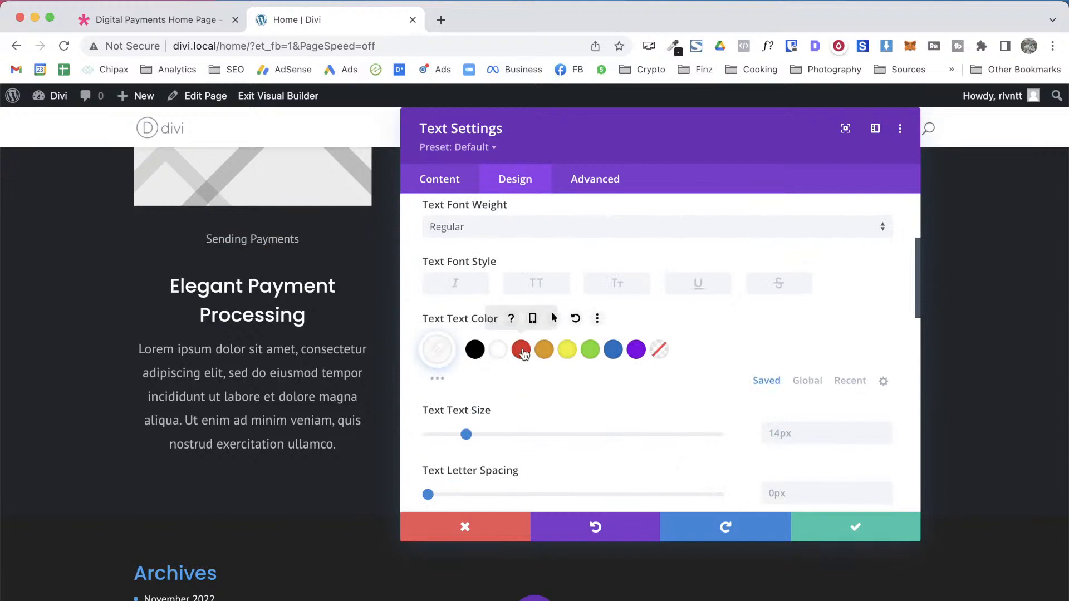
pyautogui.click(567, 349)
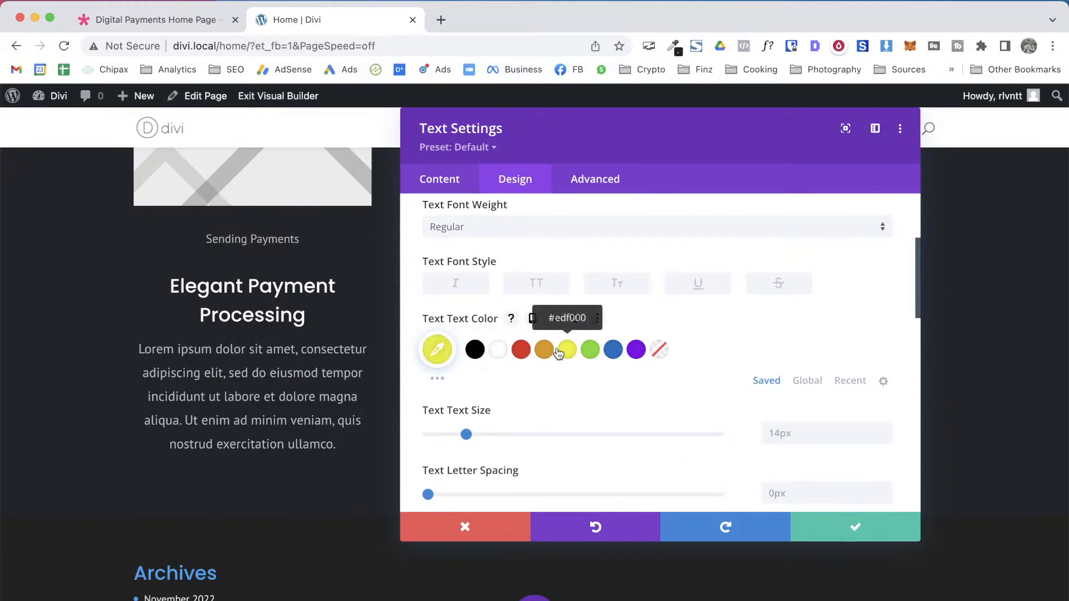
pyautogui.click(465, 527)
# Delete the "Sending Payments" label module and insert a new Text module between the image and the heading
pyautogui.moveTo(247, 264)
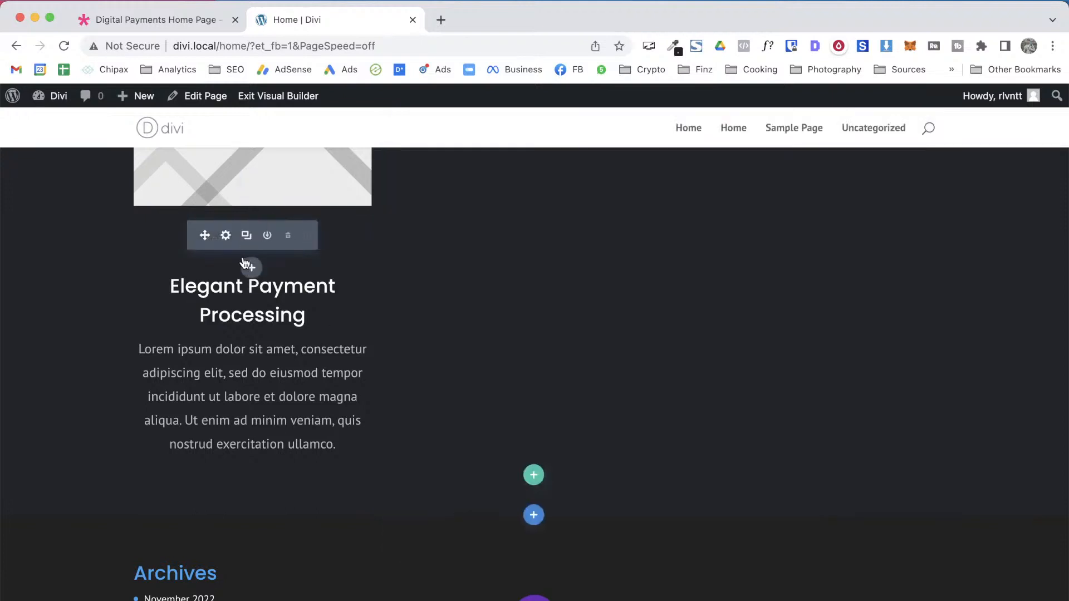
pyautogui.click(286, 236)
pyautogui.click(251, 180)
pyautogui.write('tex')
pyautogui.click(189, 359)
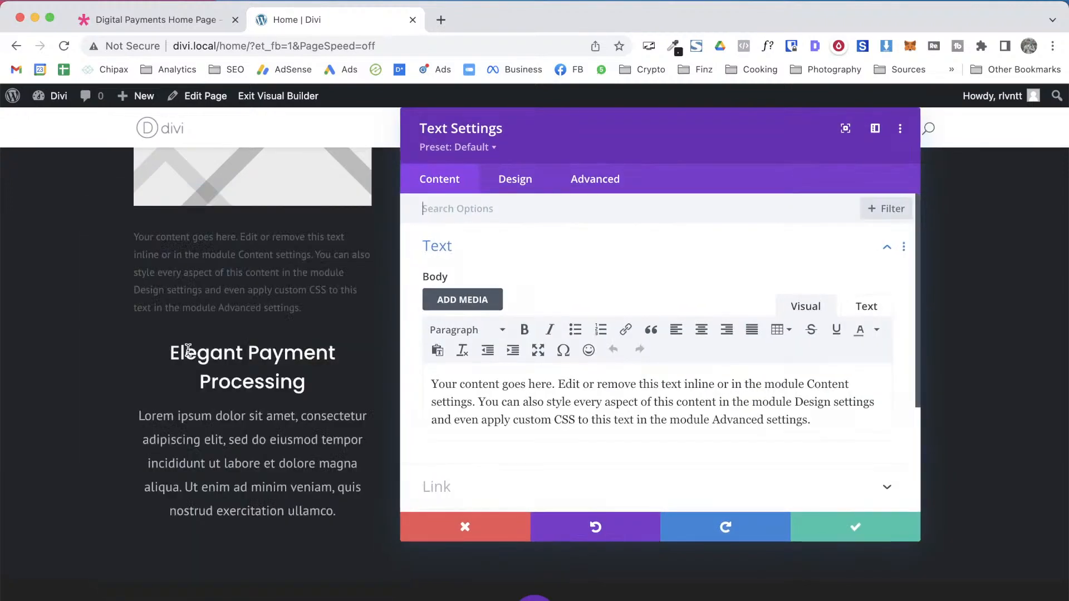
# Copy the "Sending Payments" label from the demo page and replace the new Text module's placeholder body with it
pyautogui.click(133, 23)
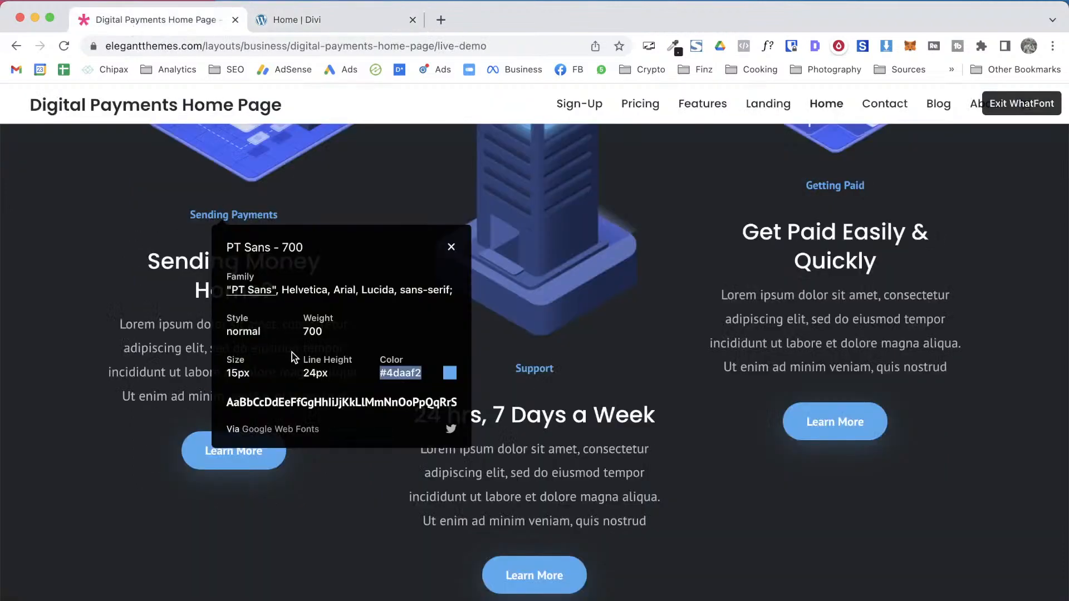
pyautogui.press('Escape')
pyautogui.moveTo(291, 216); pyautogui.dragTo(197, 217)
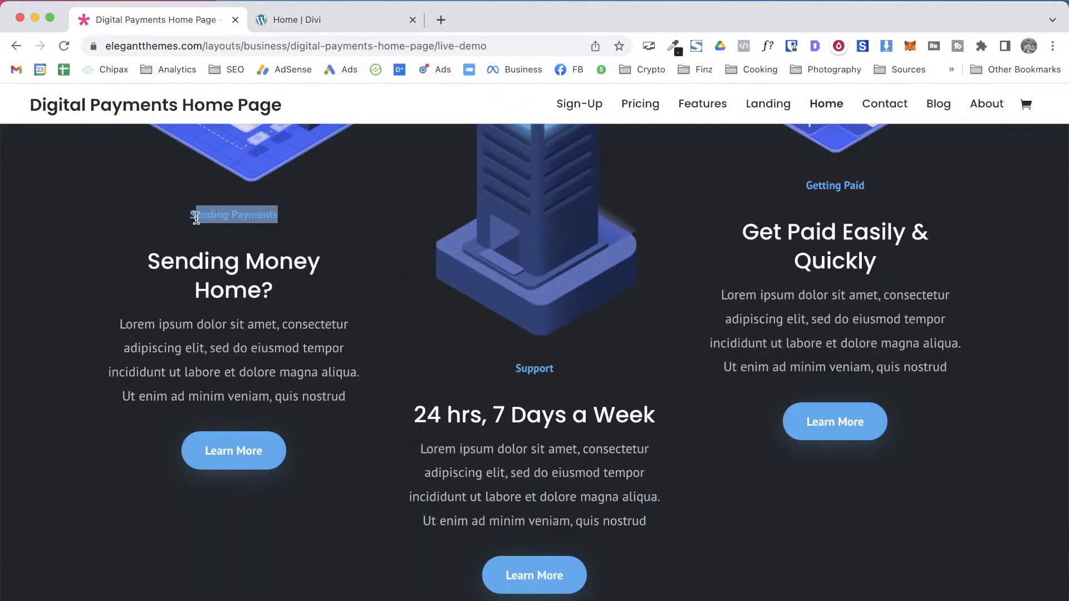
pyautogui.click(334, 19)
pyautogui.tripleClick(562, 382)
pyautogui.press('super+v')
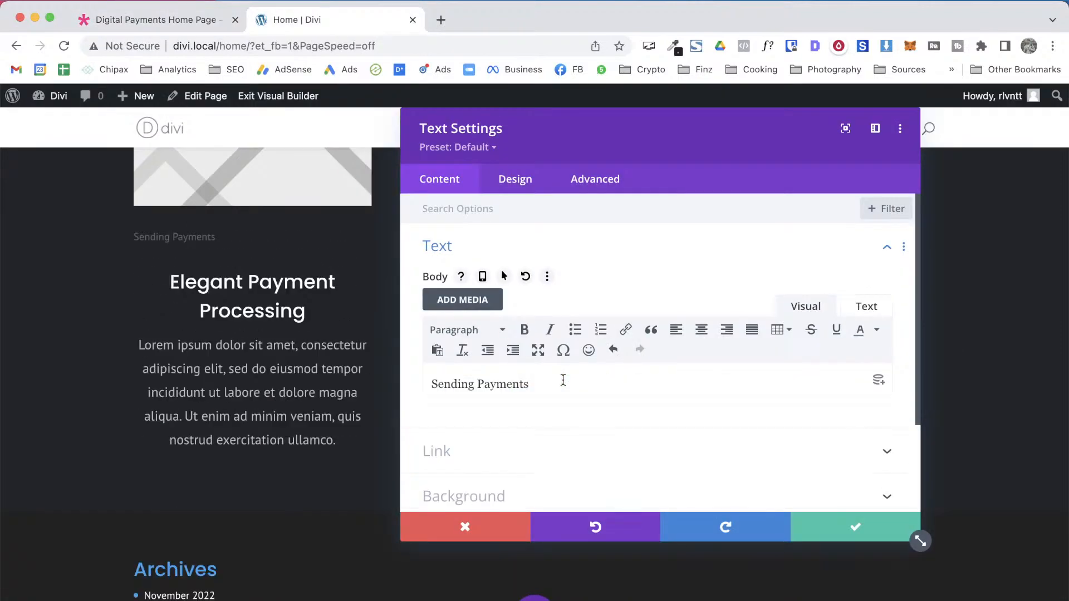
# Set the new label module's text colour to the global blue
pyautogui.click(510, 177)
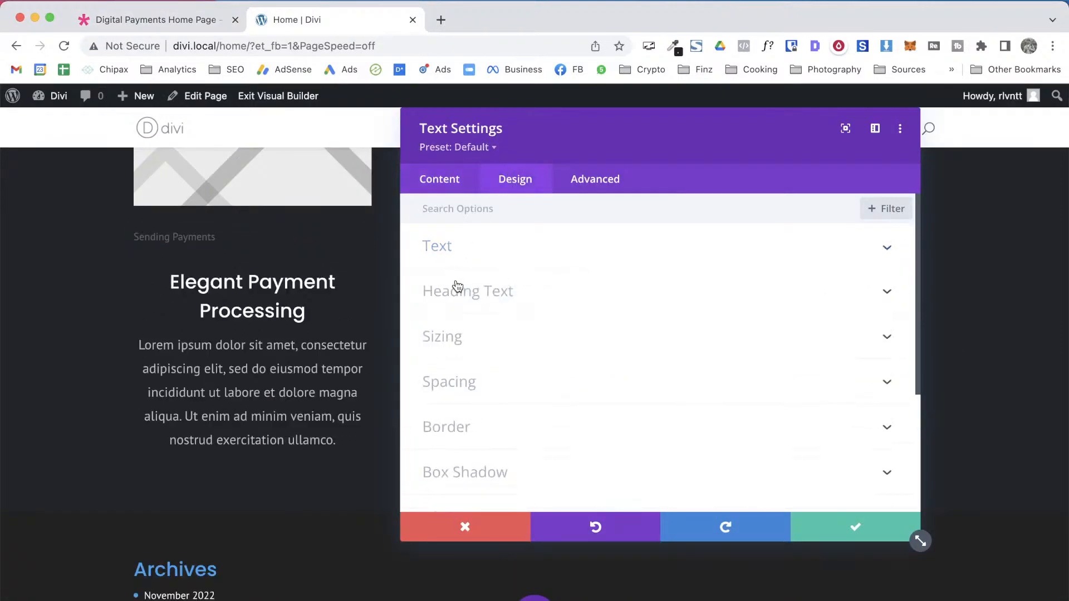
pyautogui.click(445, 247)
pyautogui.scroll(-3, 450, 248)
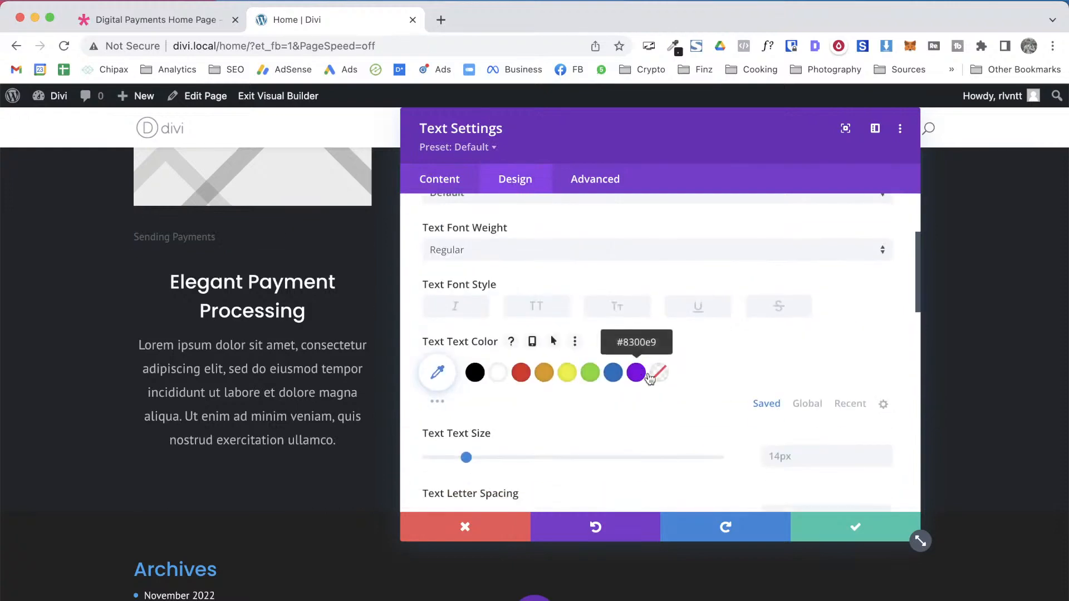
pyautogui.click(820, 407)
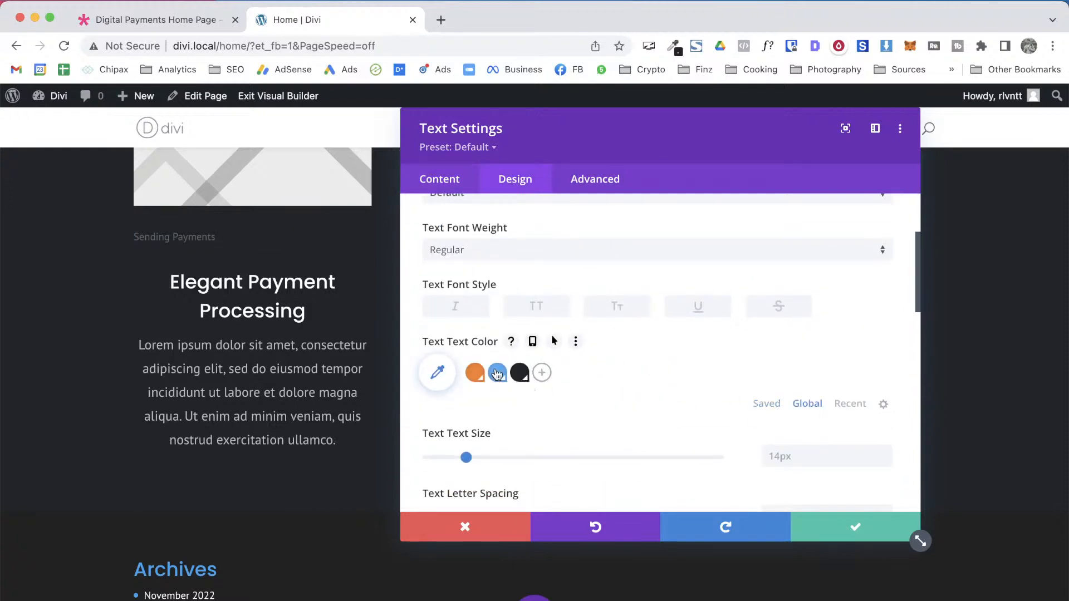
pyautogui.click(497, 373)
# Inspect the font weight, size and line height of the demo page's "Sending Payments" label with WhatFont
pyautogui.hotkey('ctrl', 'shift', 'Tab')
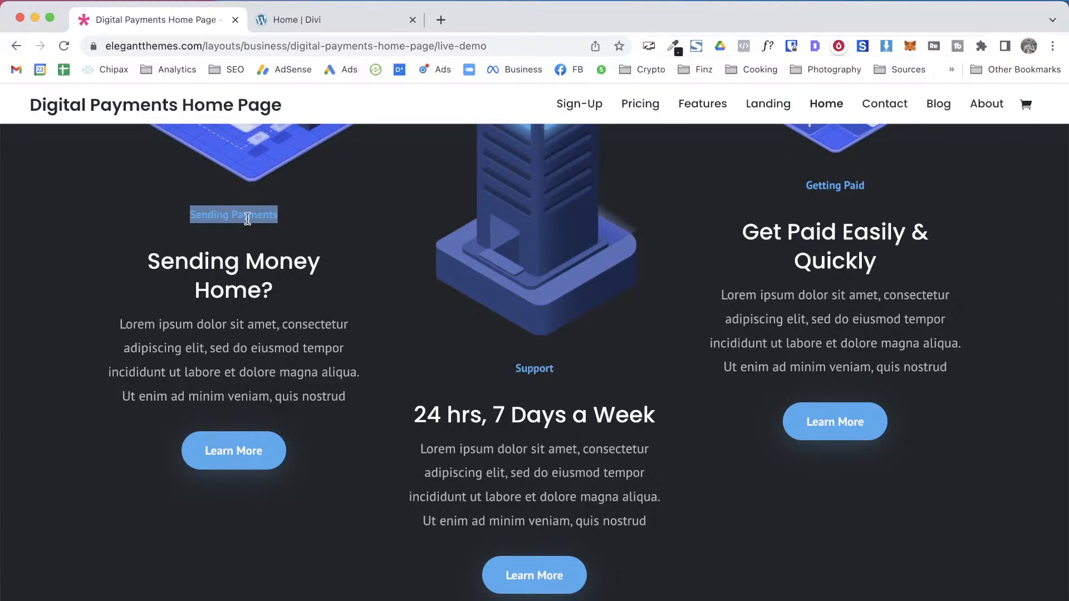
pyautogui.click(264, 213)
pyautogui.click(767, 45)
pyautogui.click(246, 219)
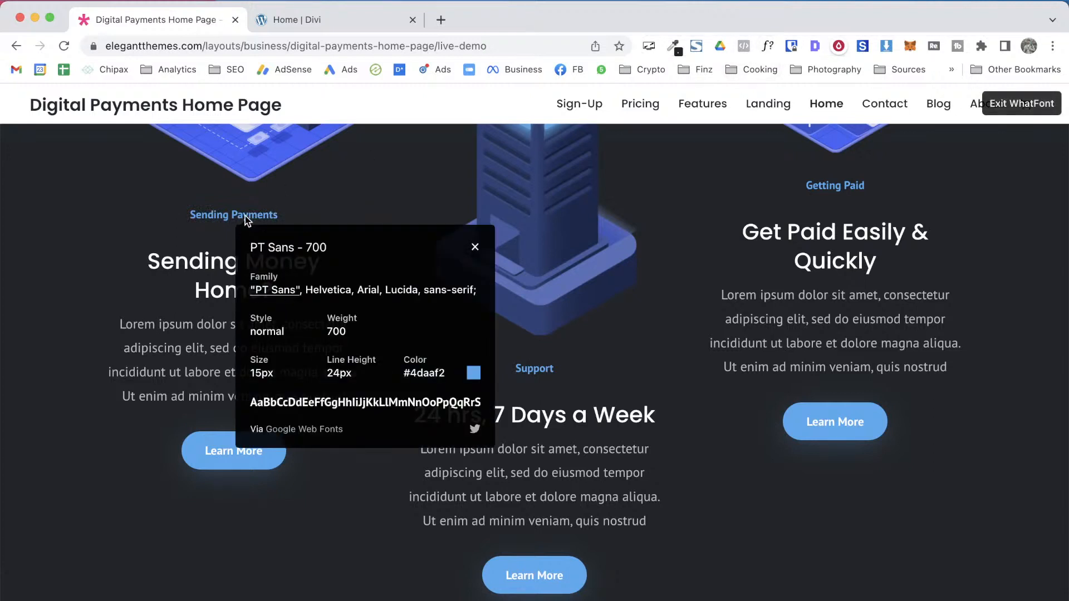
pyautogui.press('Escape')
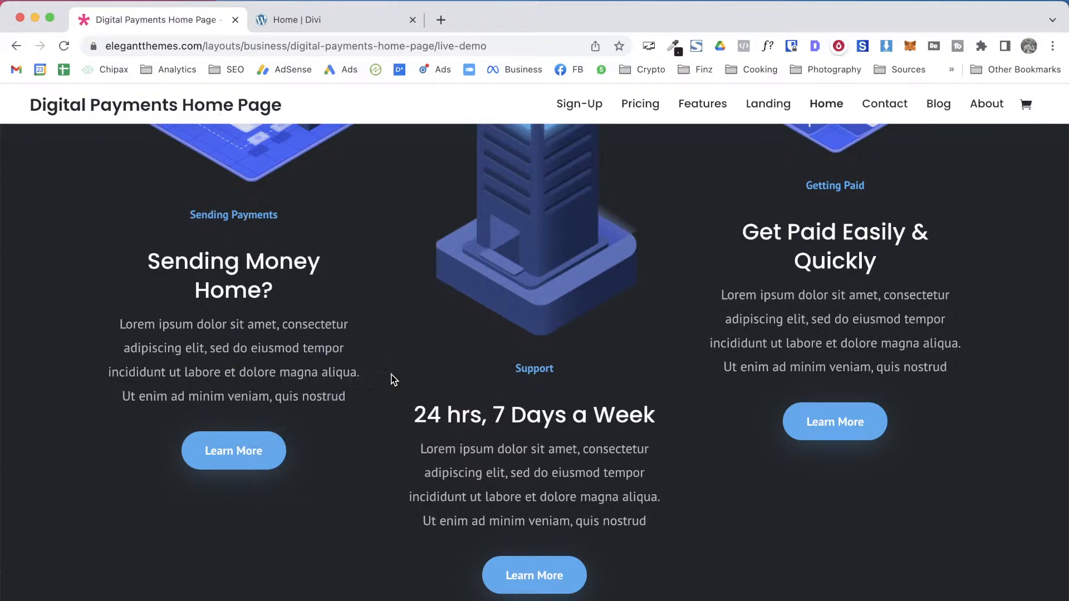
pyautogui.hotkey('ctrl', 'Tab')
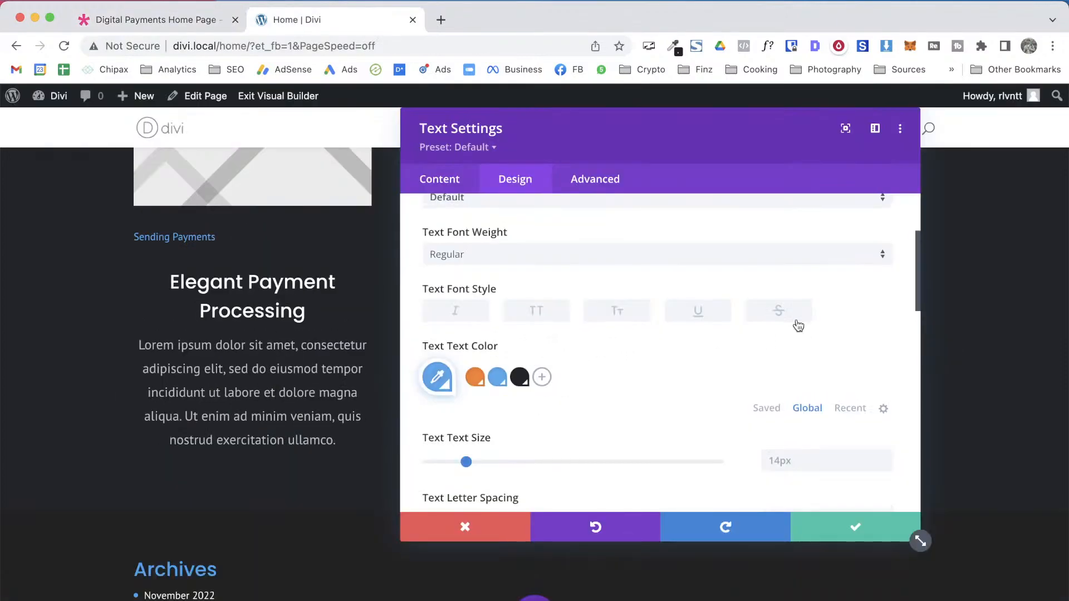
pyautogui.hotkey('ctrl', 'Tab')
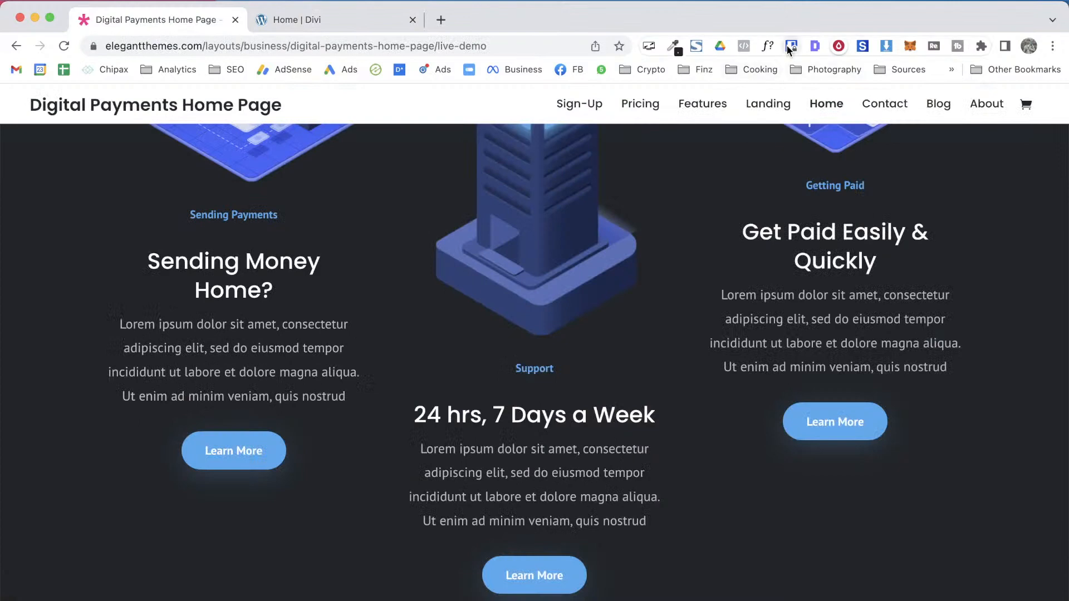
pyautogui.click(770, 48)
pyautogui.click(199, 218)
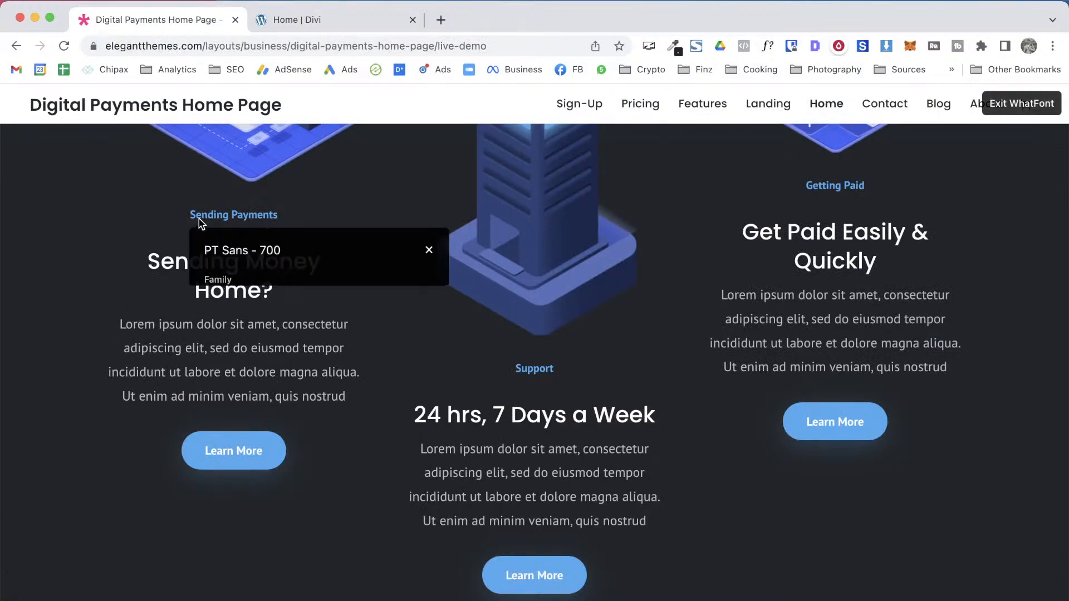
# Back on the Divi page, set the label's text size to 15px and its line height to 24px
pyautogui.hotkey('ctrl', 'Tab')
pyautogui.click(828, 461)
pyautogui.write('15')
pyautogui.scroll(-4, 746, 403)
pyautogui.click(795, 371)
pyautogui.write('24')
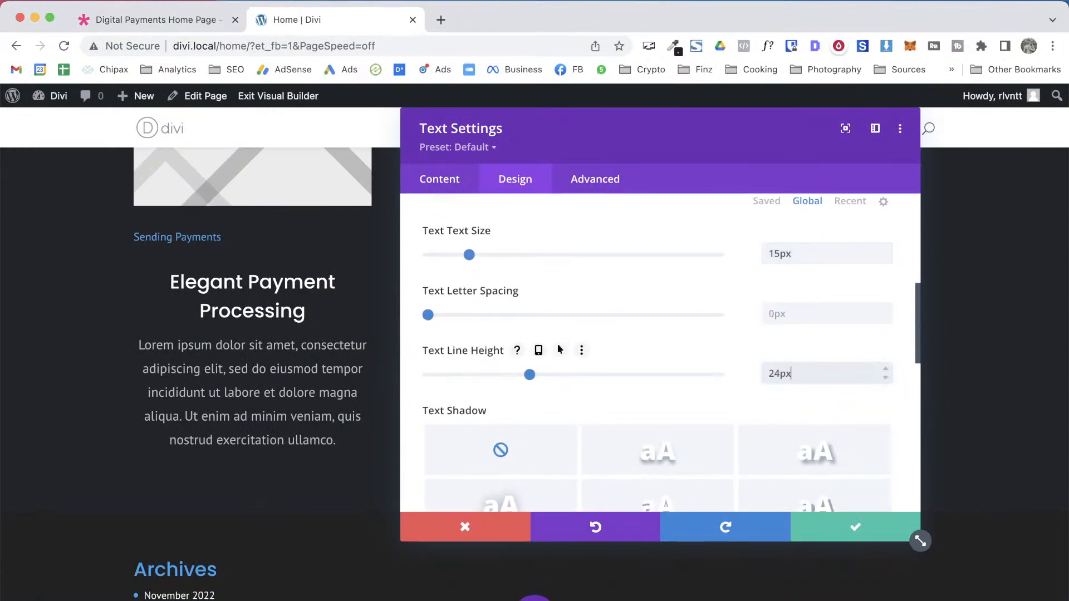
# Set the label's text font weight to Bold after trying Semi Bold
pyautogui.scroll(3, 586, 299)
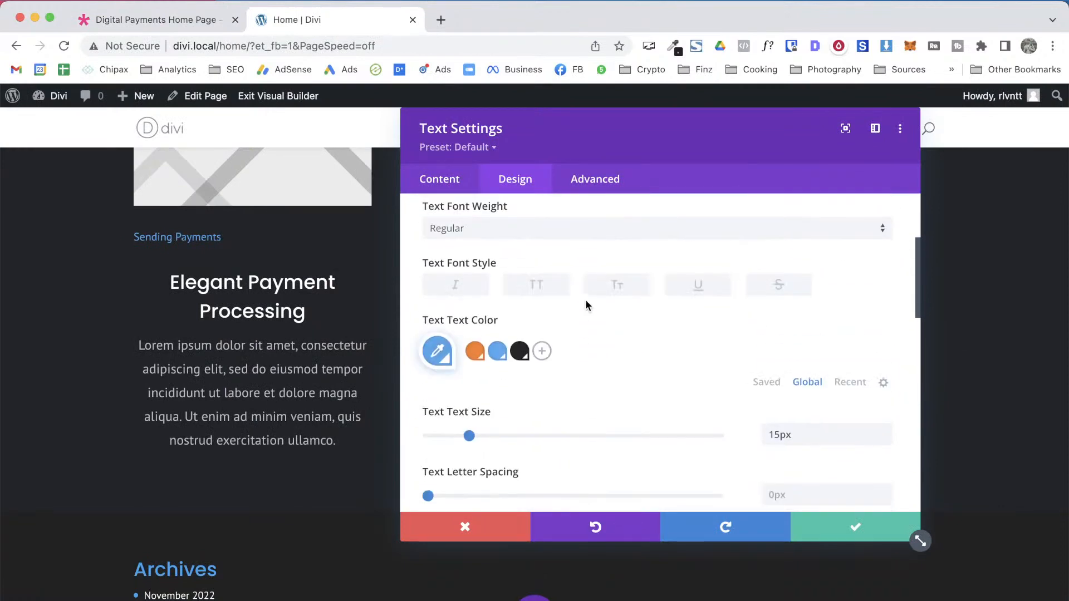
pyautogui.click(520, 234)
pyautogui.click(476, 301)
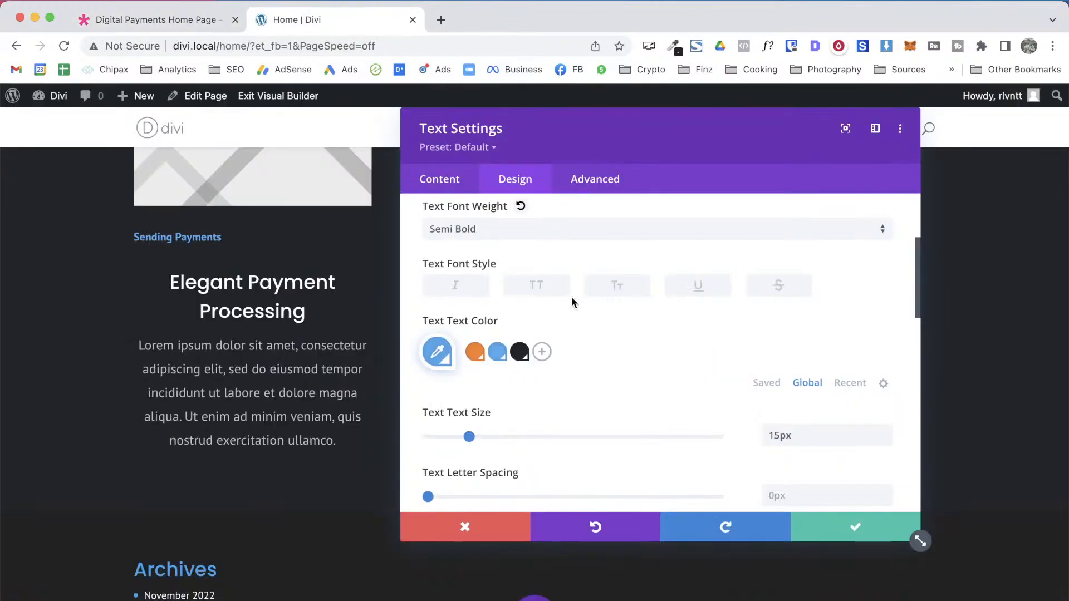
pyautogui.click(524, 235)
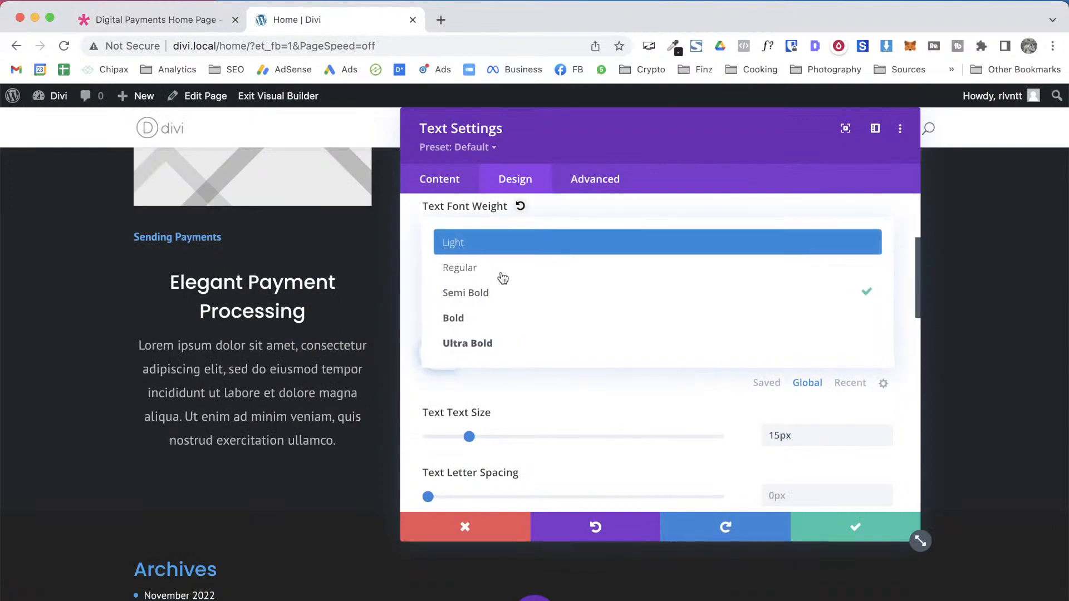
pyautogui.click(476, 320)
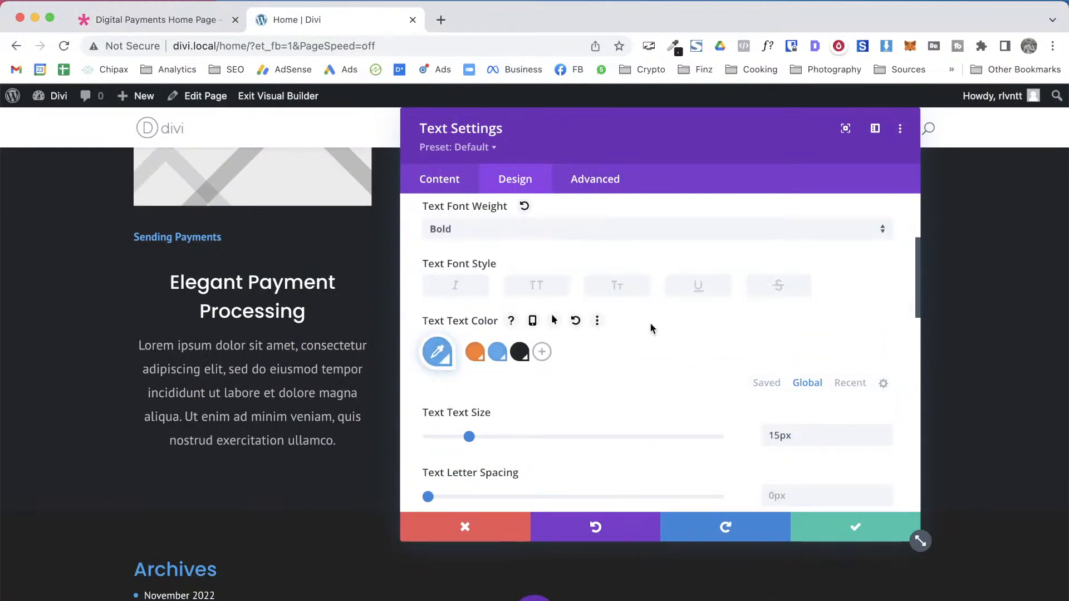
# Centre-align the label's text and save the module
pyautogui.scroll(3, 646, 365)
pyautogui.scroll(-6, 646, 365)
pyautogui.scroll(-5, 647, 365)
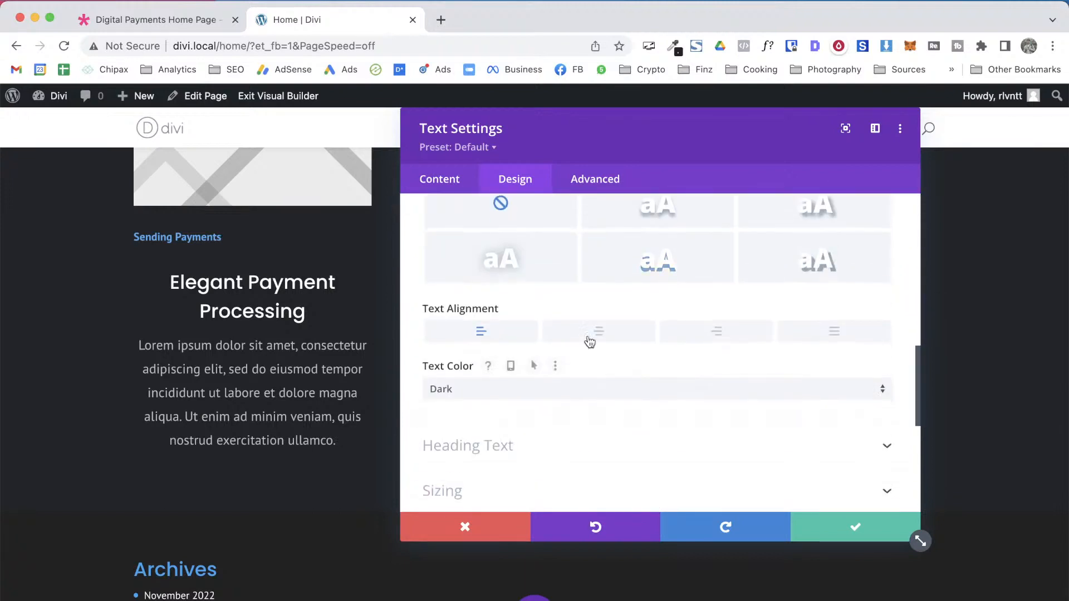
pyautogui.click(588, 340)
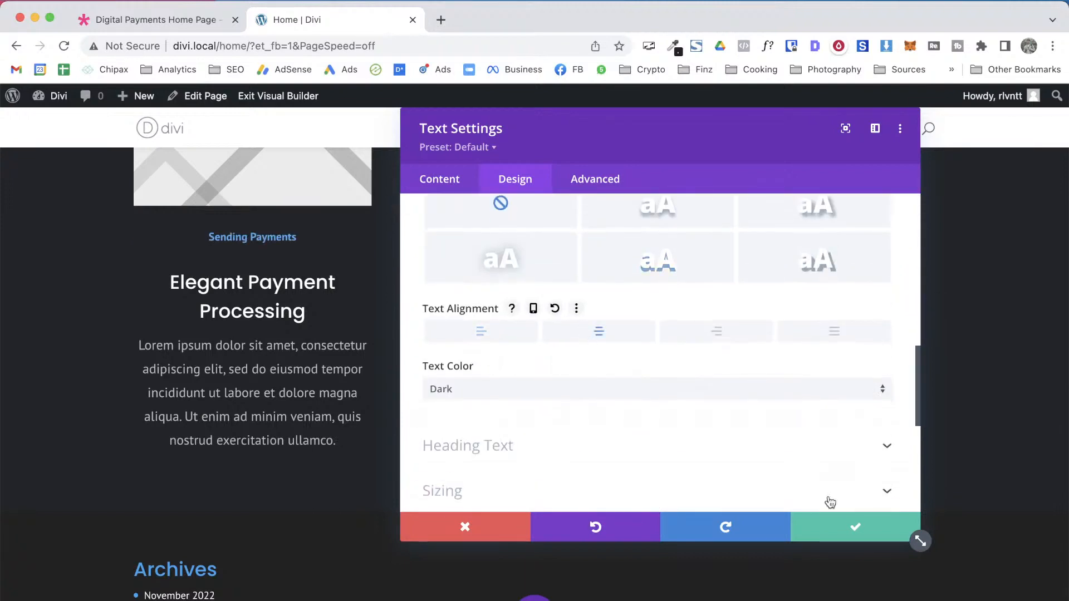
pyautogui.click(863, 532)
# On the demo page, close the WhatFont details and examine the buttons beneath the illustrated columns and in the hero section
pyautogui.hotkey('ctrl', 'shift', 'Tab')
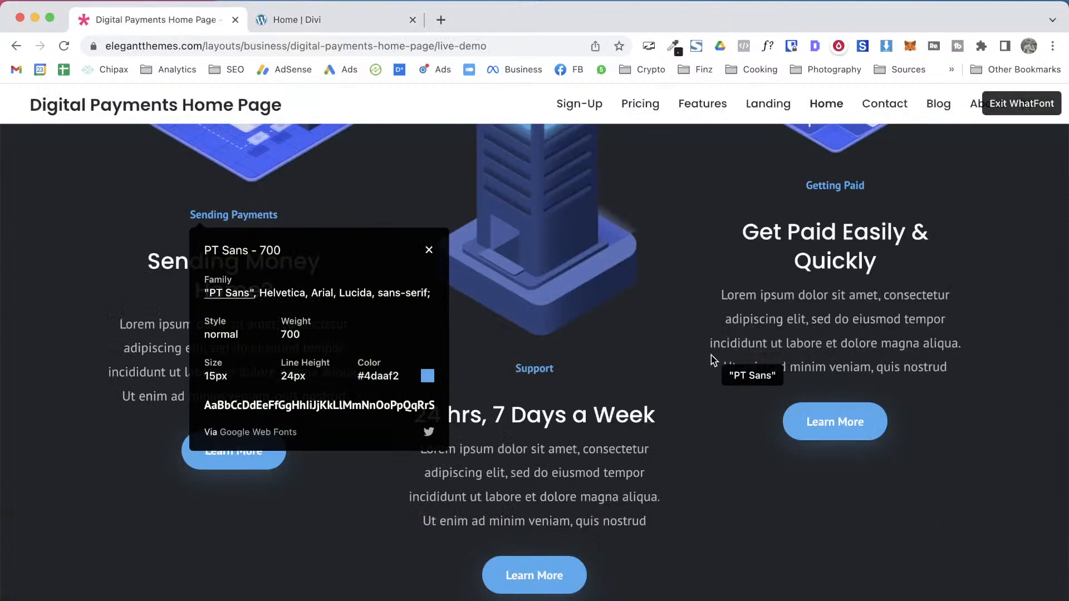
pyautogui.press('Escape')
pyautogui.scroll(3, 455, 310)
pyautogui.scroll(-4, 456, 310)
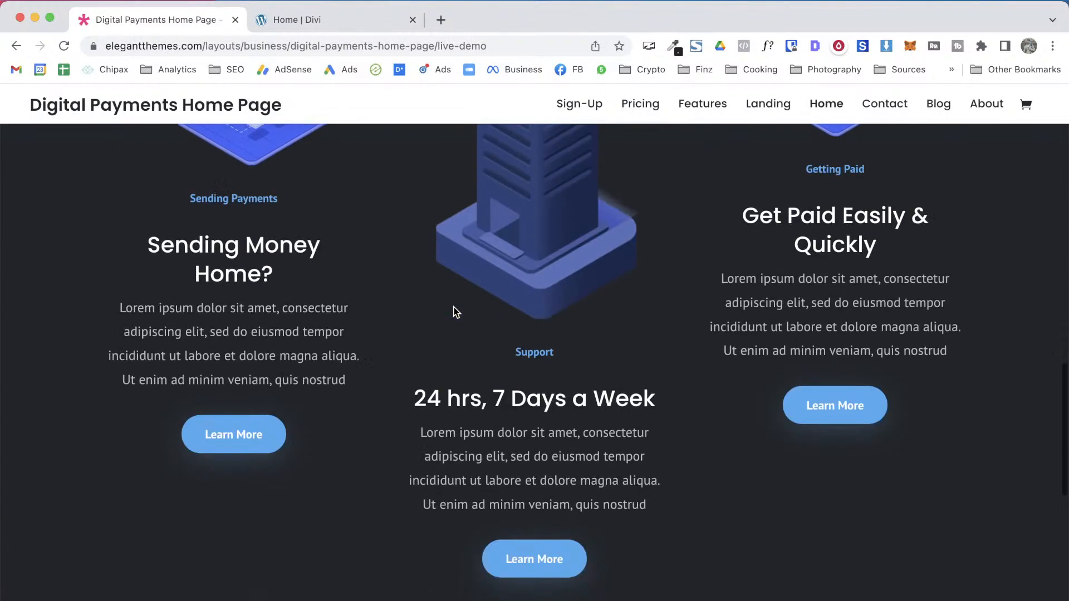
pyautogui.scroll(15, 371, 397)
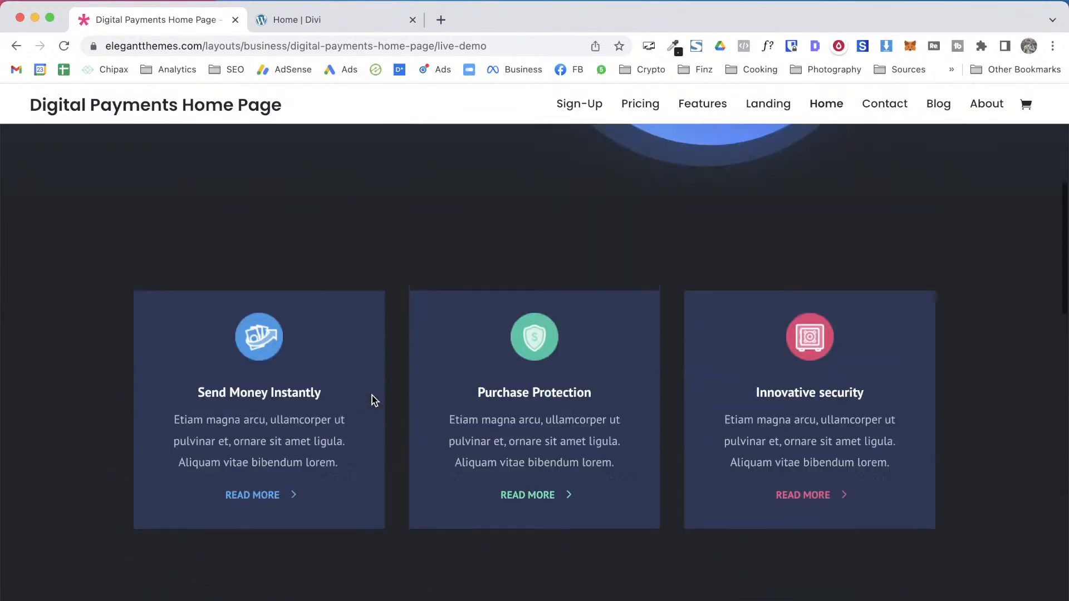
pyautogui.scroll(2, 372, 395)
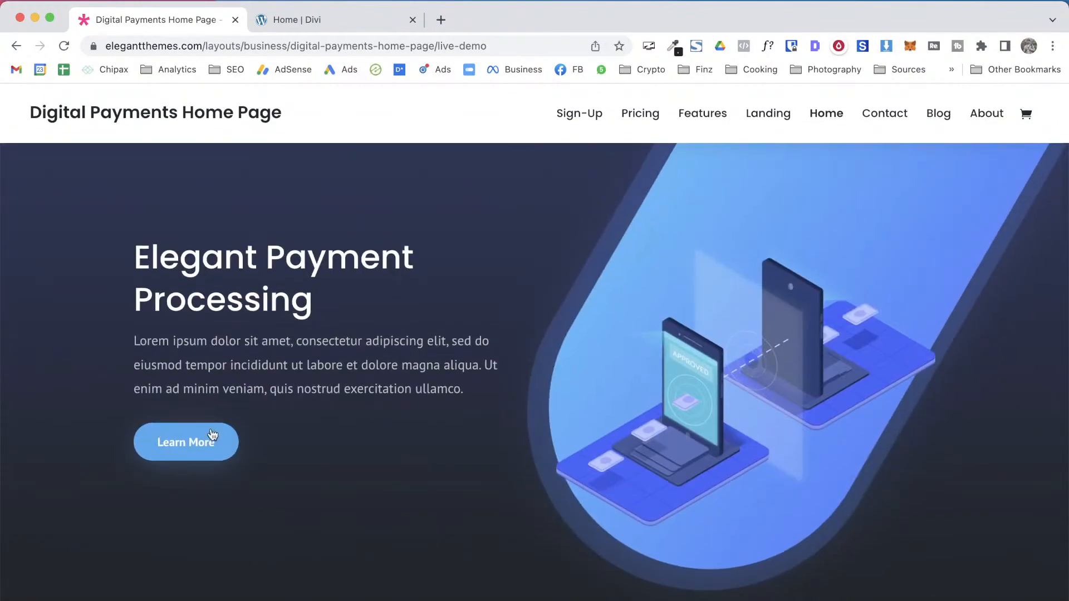
pyautogui.scroll(-15, 310, 498)
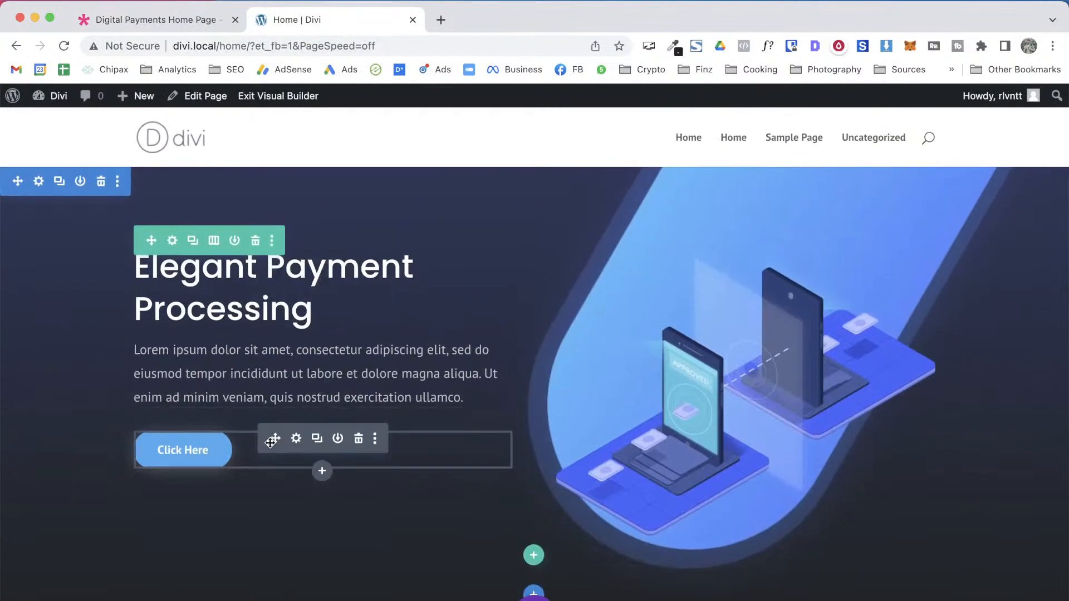
# On the Divi page, copy the hero section's button module and paste it below the text in the illustrated section's first column
pyautogui.rightClick(295, 440)
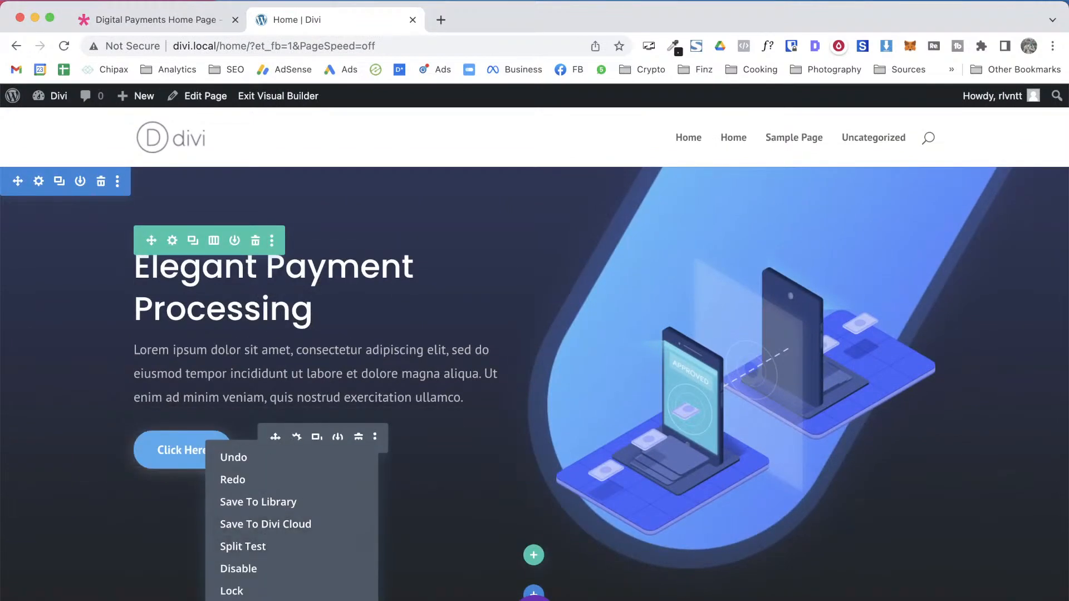
pyautogui.scroll(-20, 274, 518)
pyautogui.scroll(5, 274, 518)
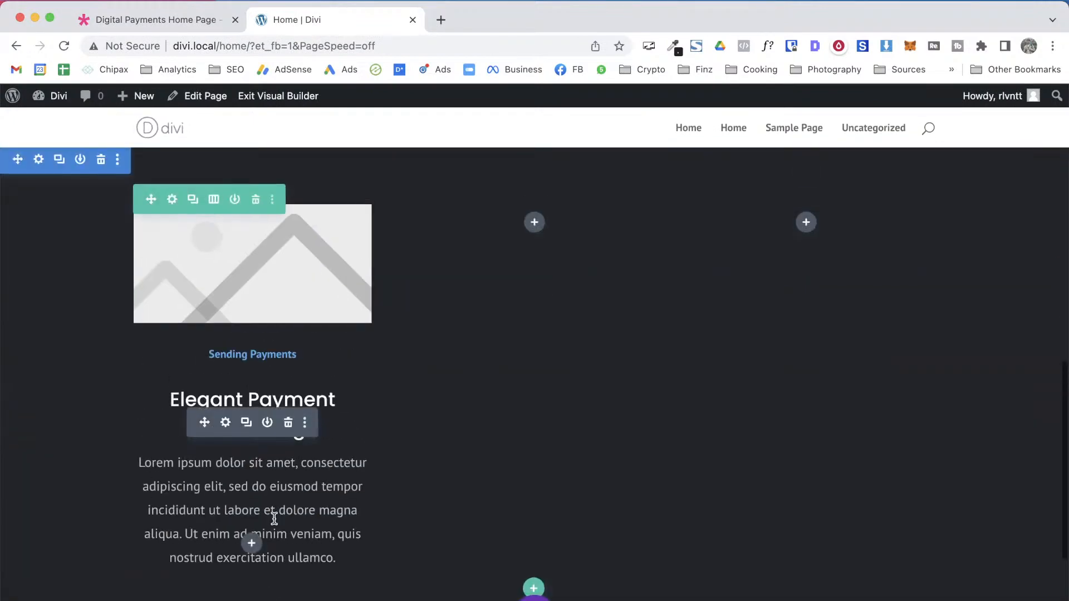
pyautogui.scroll(-4, 275, 446)
pyautogui.rightClick(256, 310)
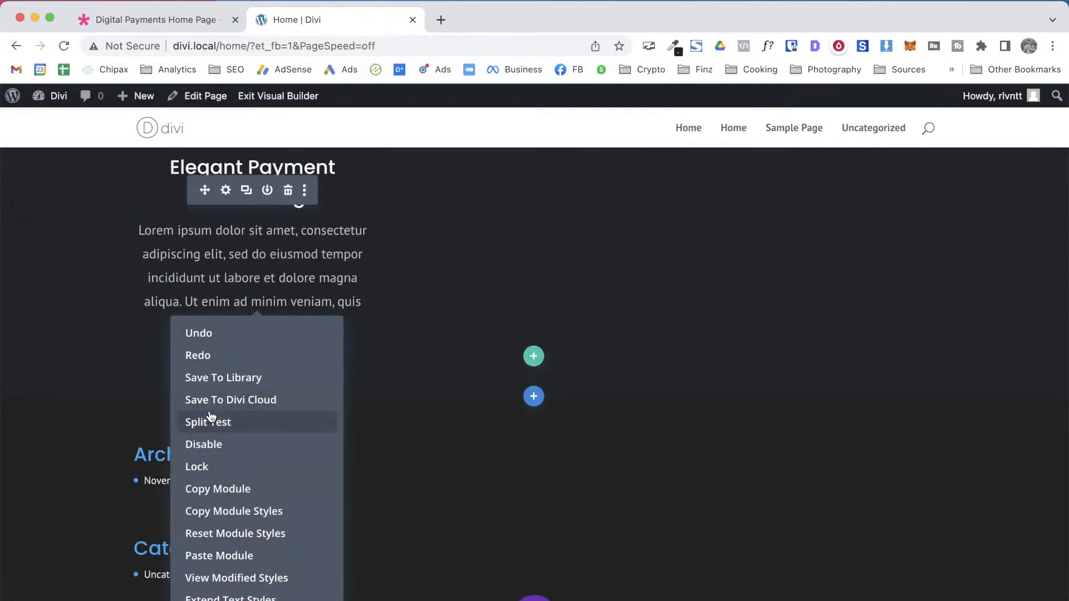
pyautogui.click(230, 559)
# Open the pasted button's settings and centre-align the button in its column
pyautogui.click(229, 373)
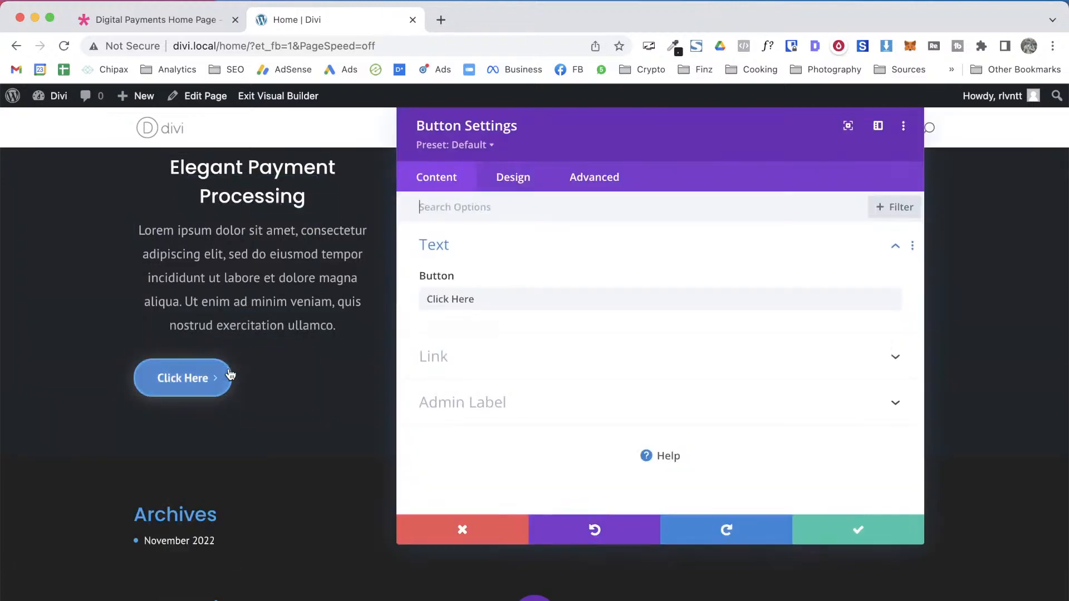
pyautogui.click(523, 177)
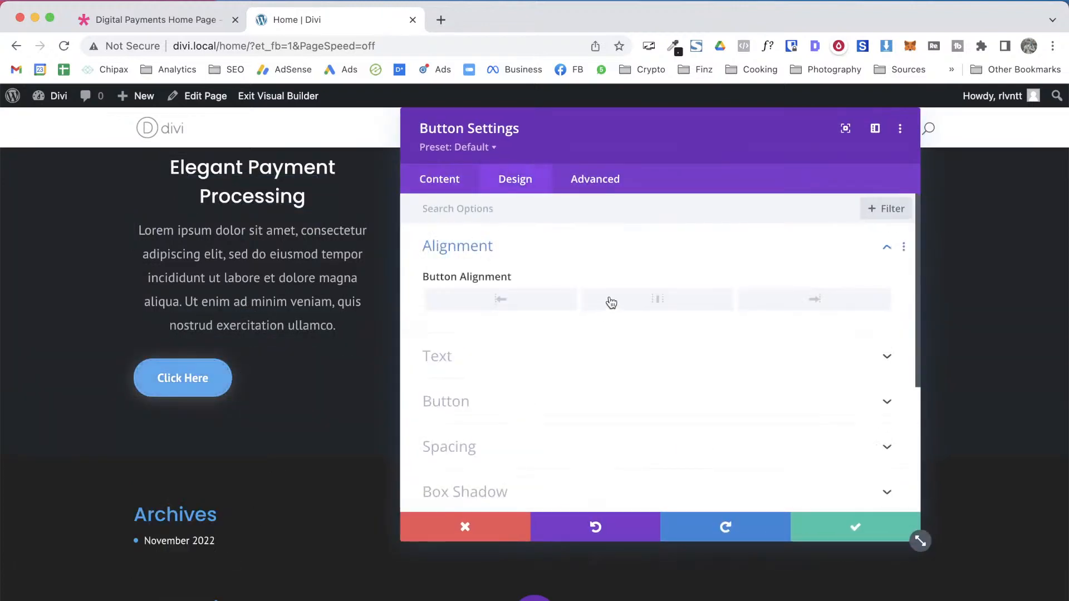
pyautogui.click(640, 304)
pyautogui.hotkey('ctrl', 'Tab')
pyautogui.hotkey('ctrl', 'shift', 'Tab')
# Change the pasted button's text to "Learn More" and save the module
pyautogui.click(439, 180)
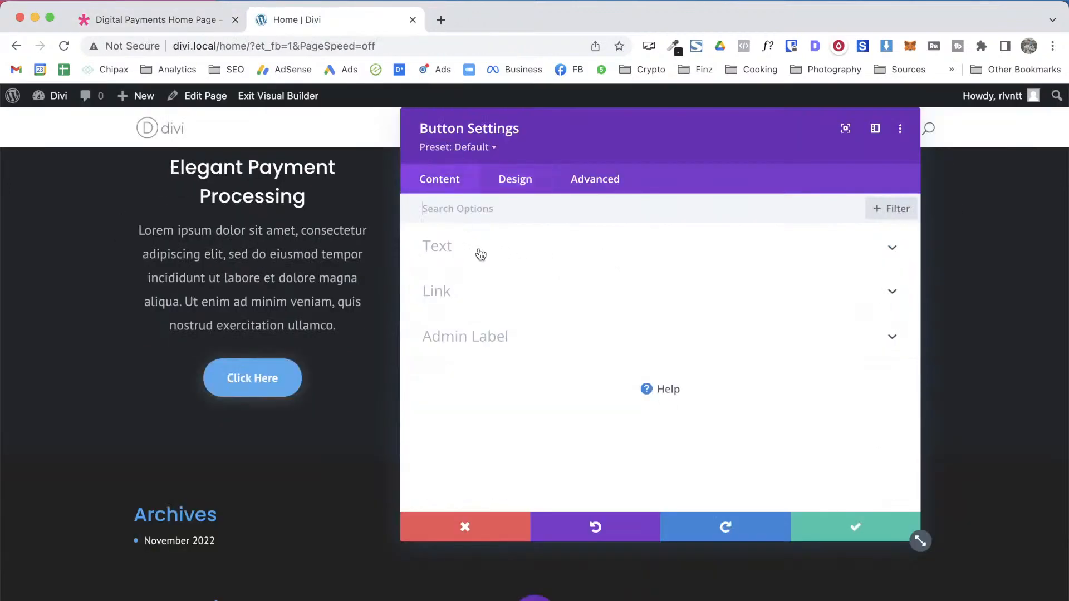
pyautogui.click(480, 254)
pyautogui.tripleClick(470, 299)
pyautogui.write('Learn More')
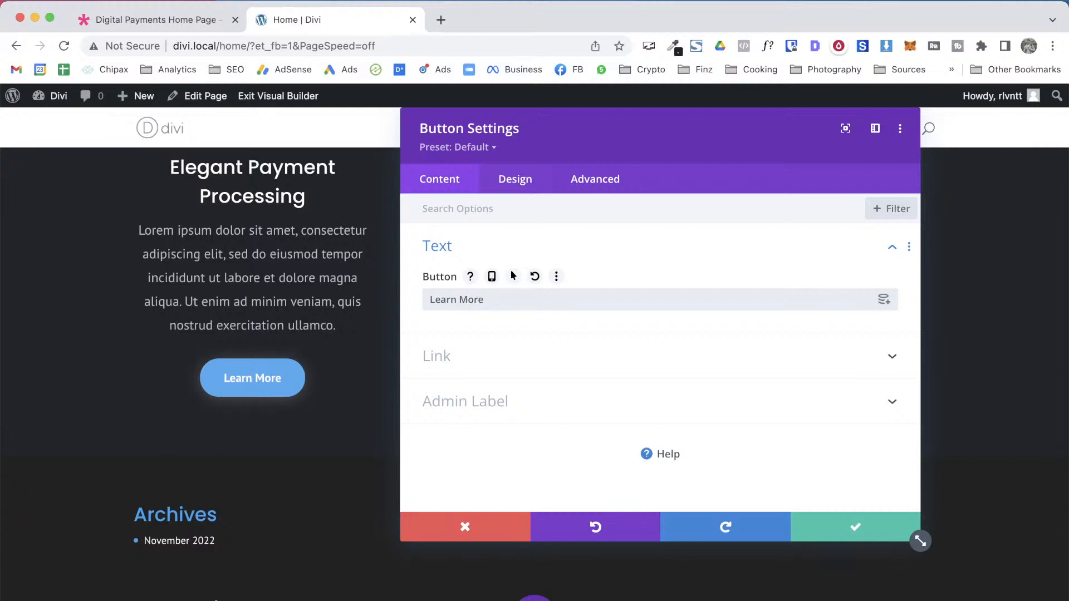
pyautogui.click(479, 149)
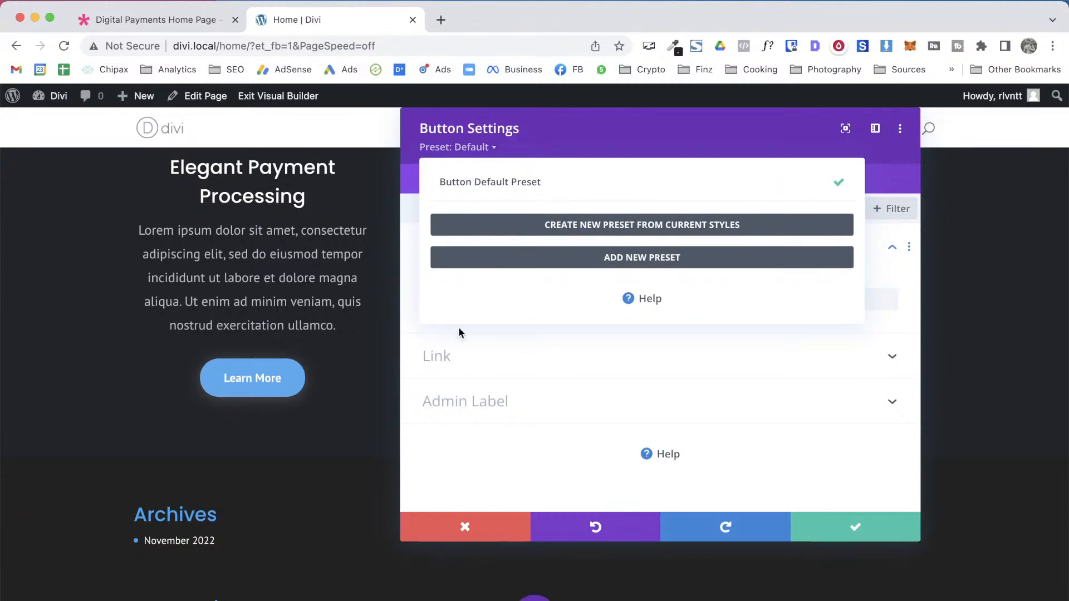
pyautogui.click(849, 489)
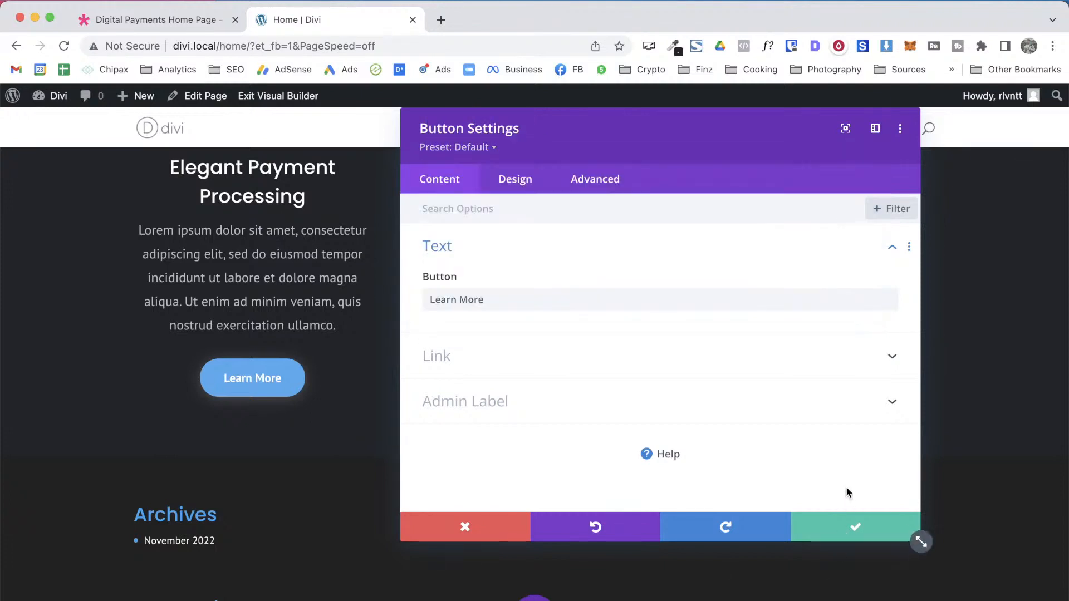
pyautogui.click(845, 525)
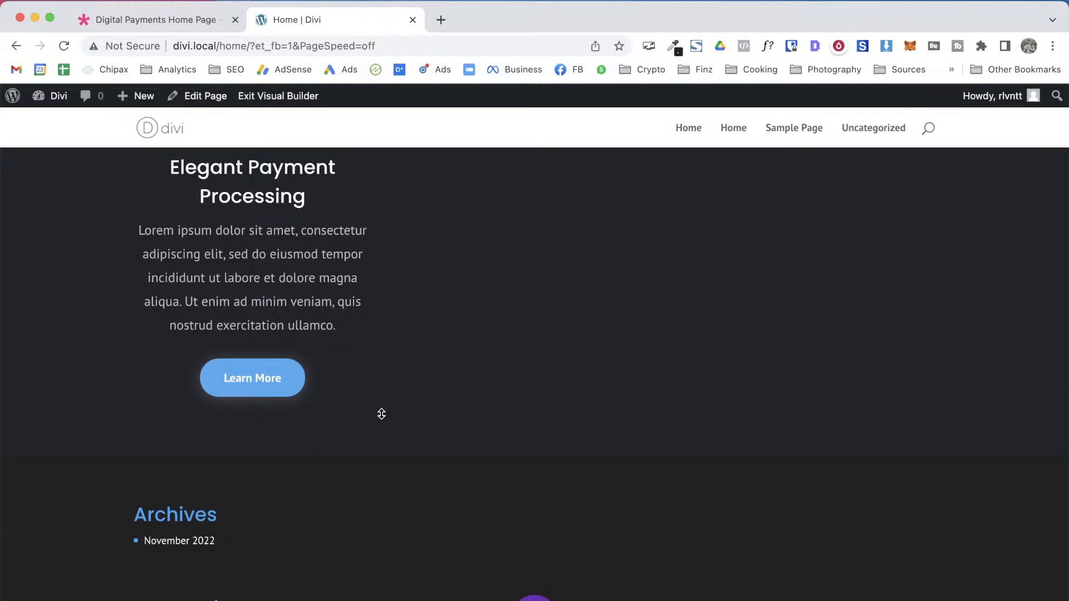
# Replace the first column's placeholder image with finance-illustration-02.png from the media library and save the module
pyautogui.scroll(3, 372, 415)
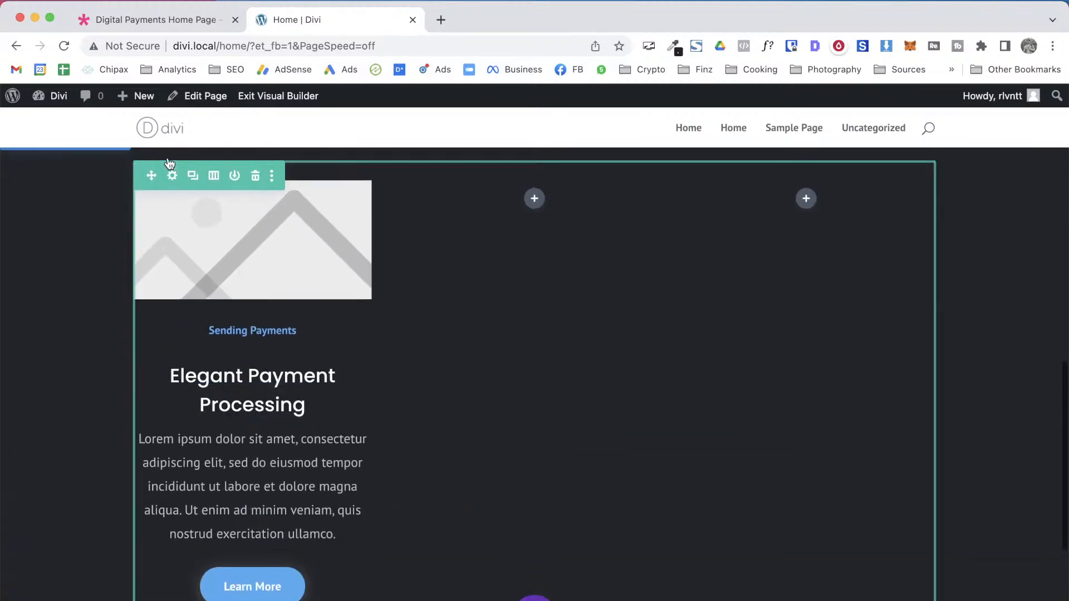
pyautogui.click(229, 219)
pyautogui.click(642, 334)
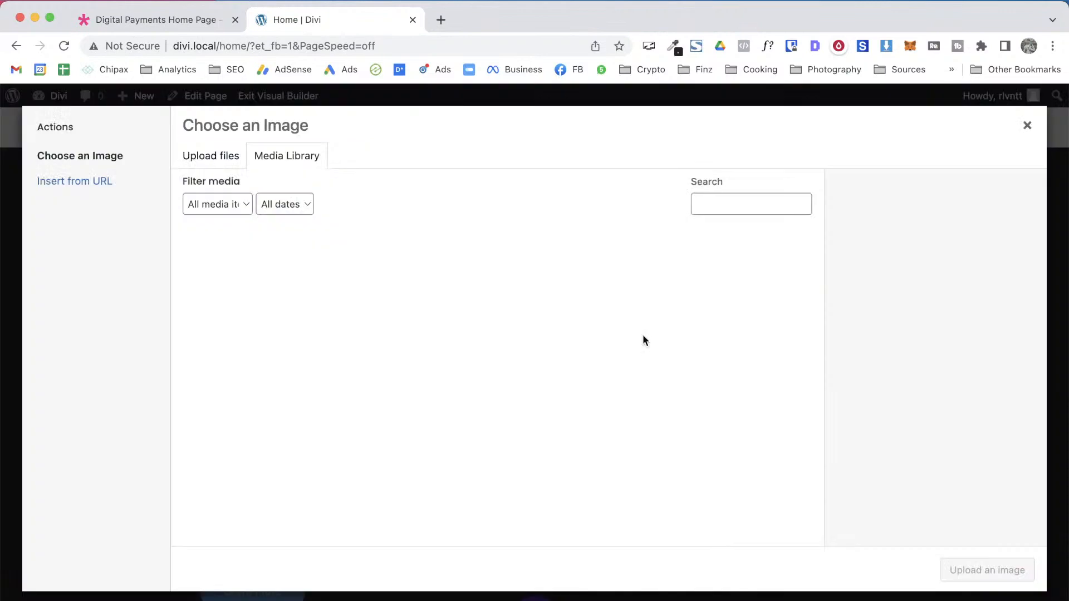
pyautogui.click(961, 593)
pyautogui.moveTo(961, 485); pyautogui.dragTo(489, 409)
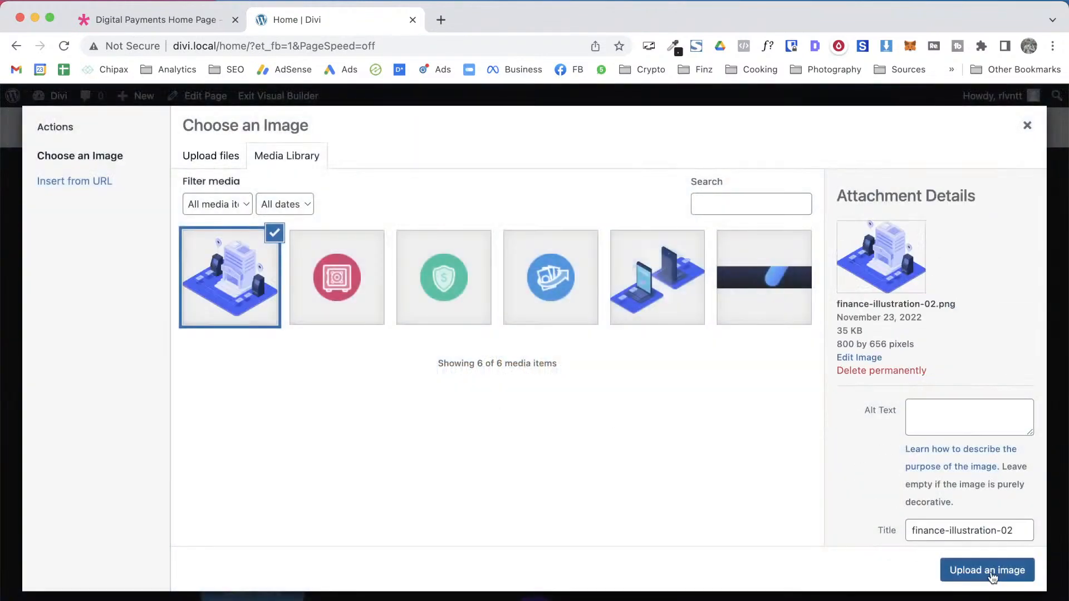
pyautogui.click(980, 570)
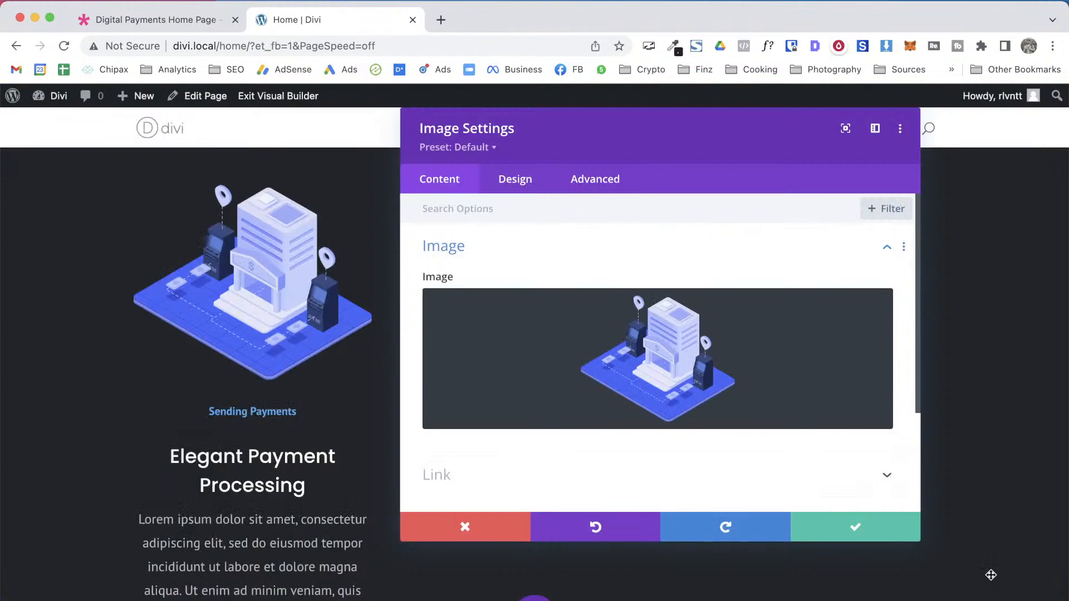
pyautogui.click(867, 529)
# Check the column width against the demo page, set the illustrated row's max width to 90%, and save the row
pyautogui.scroll(-3, 888, 403)
pyautogui.hotkey('ctrl', 'shift', 'Tab')
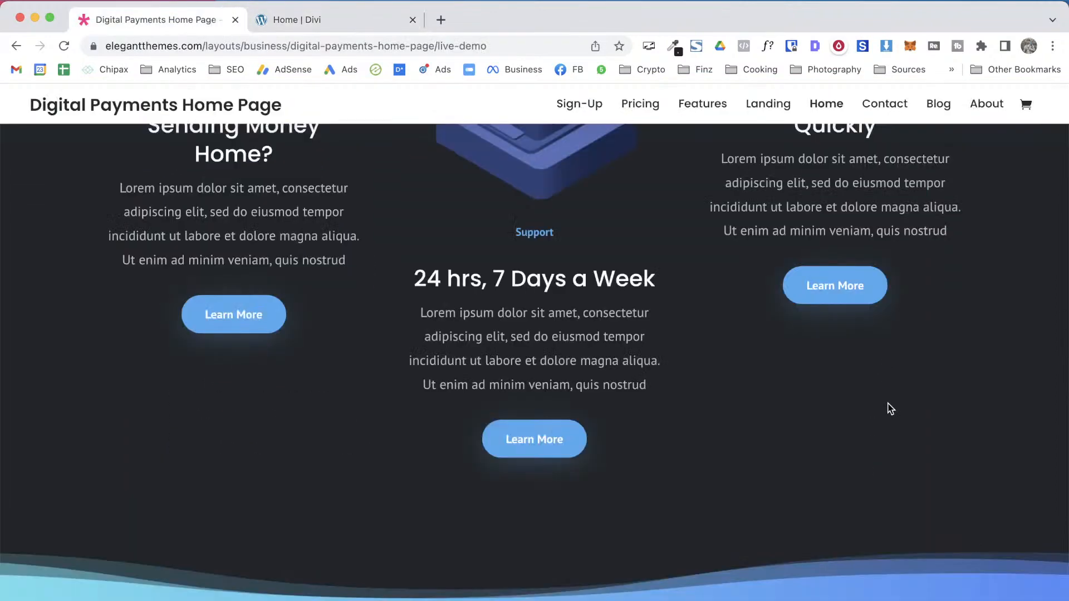
pyautogui.scroll(5, 891, 409)
pyautogui.hotkey('ctrl', 'Tab')
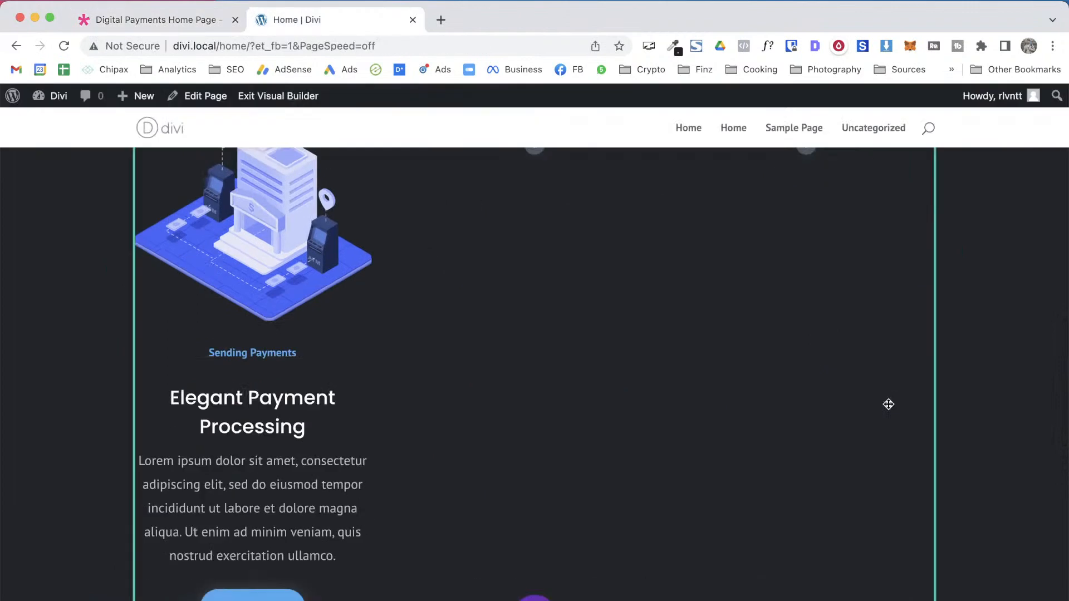
pyautogui.hotkey('ctrl', 'shift', 'Tab')
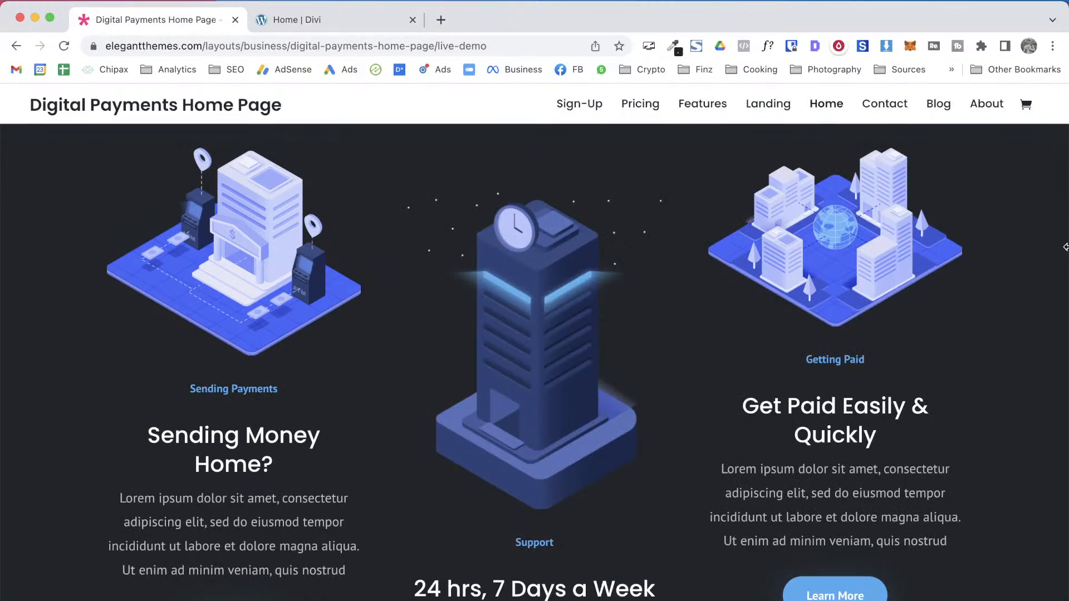
pyautogui.hotkey('ctrl', 'Tab')
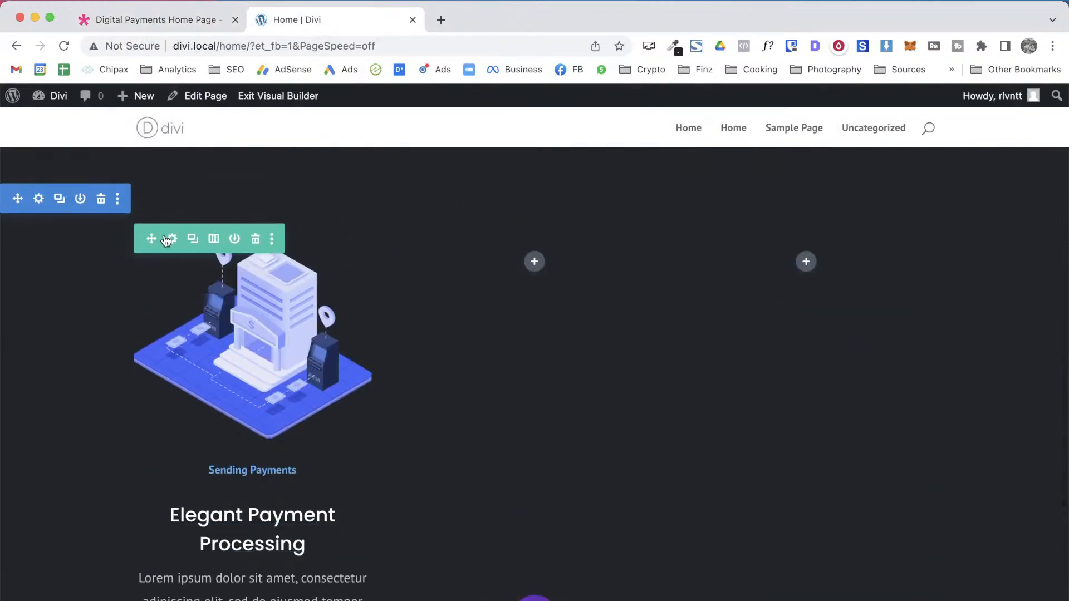
pyautogui.click(172, 239)
pyautogui.click(516, 180)
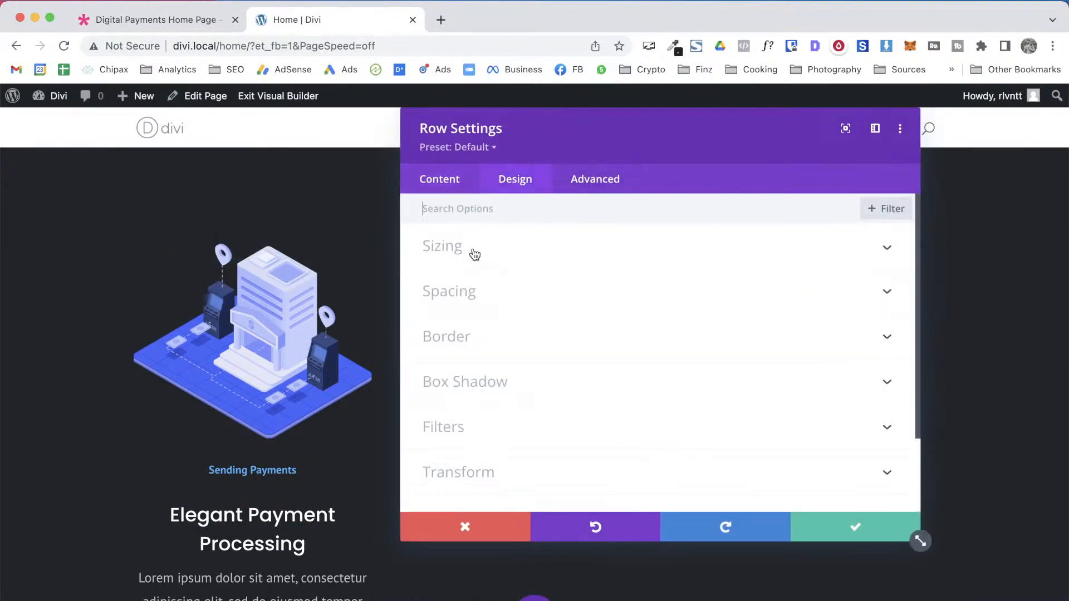
pyautogui.click(475, 254)
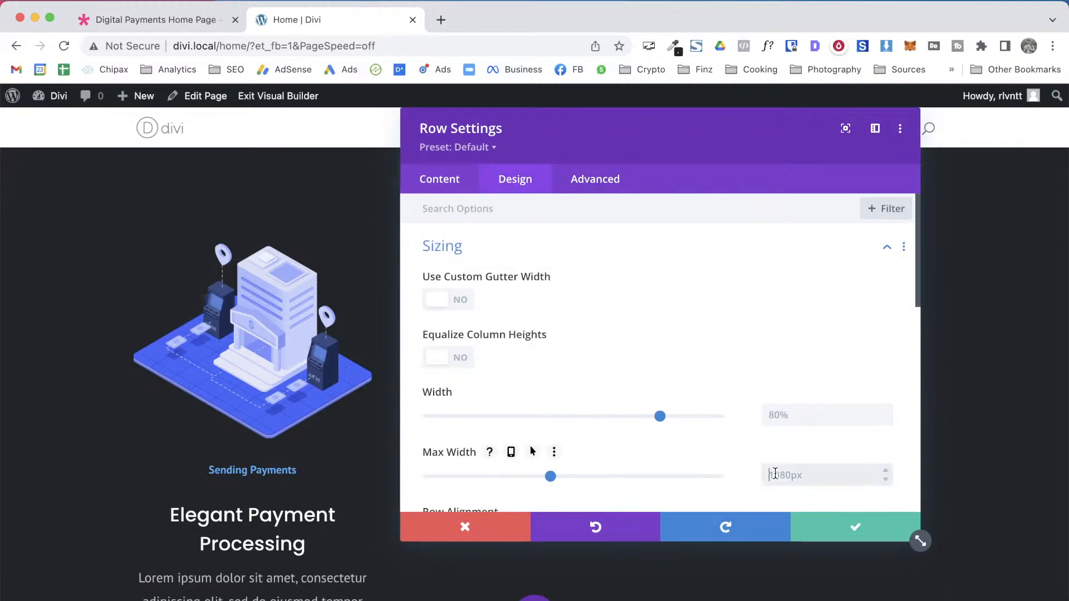
pyautogui.write('90')
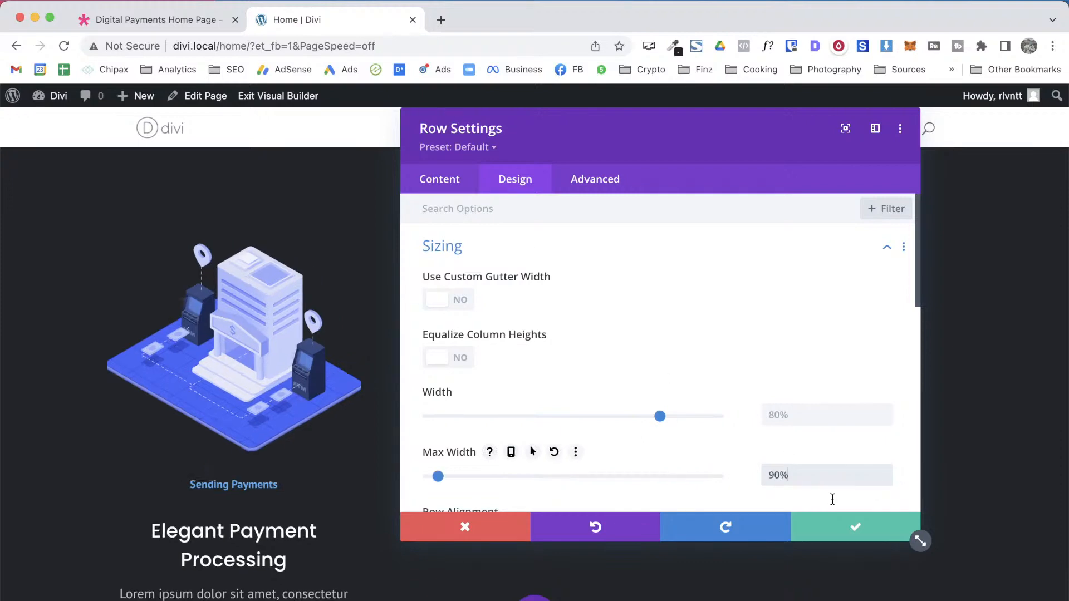
pyautogui.click(850, 523)
# Compare the position and spacing of the illustrated row on the demo page with the Divi page
pyautogui.hotkey('ctrl', 'Tab')
pyautogui.hotkey('ctrl', 'Tab')
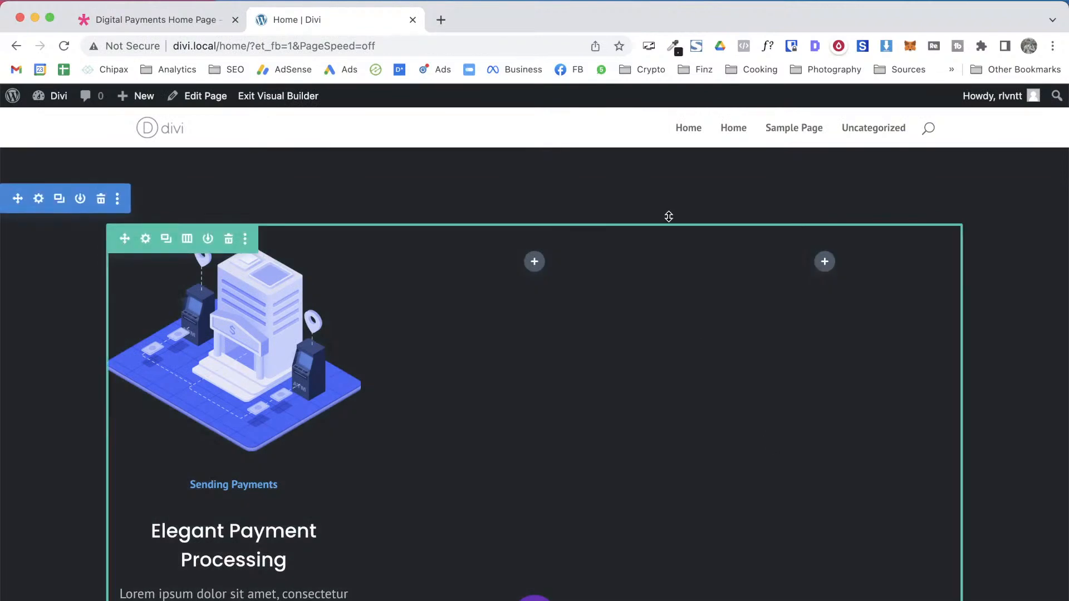
pyautogui.hotkey('ctrl', 'Tab')
pyautogui.scroll(-1, 571, 428)
pyautogui.scroll(-2, 570, 428)
pyautogui.scroll(4, 570, 428)
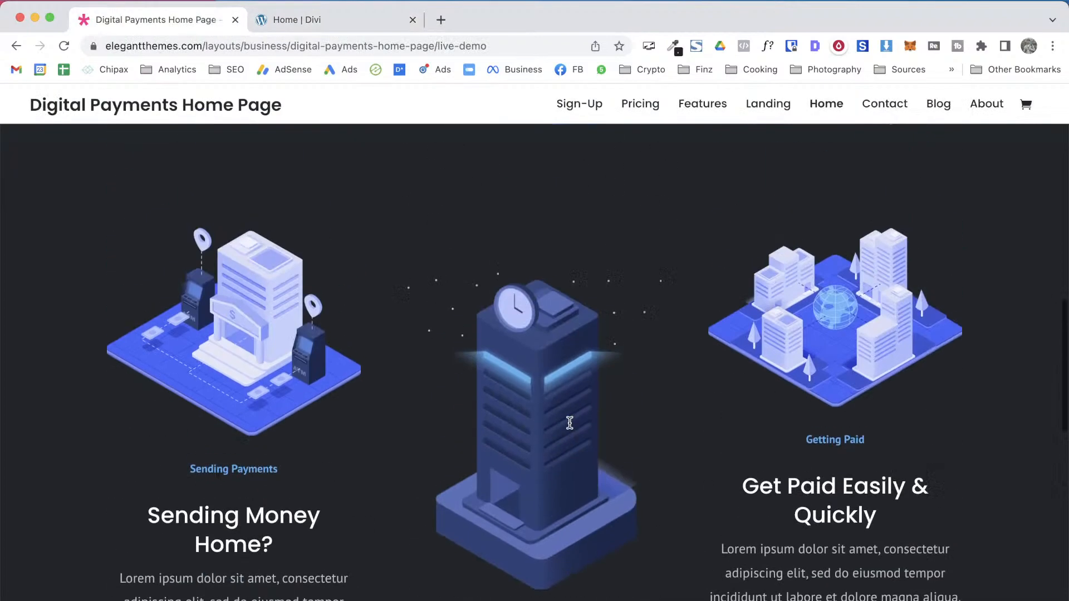
pyautogui.hotkey('ctrl', 'Tab')
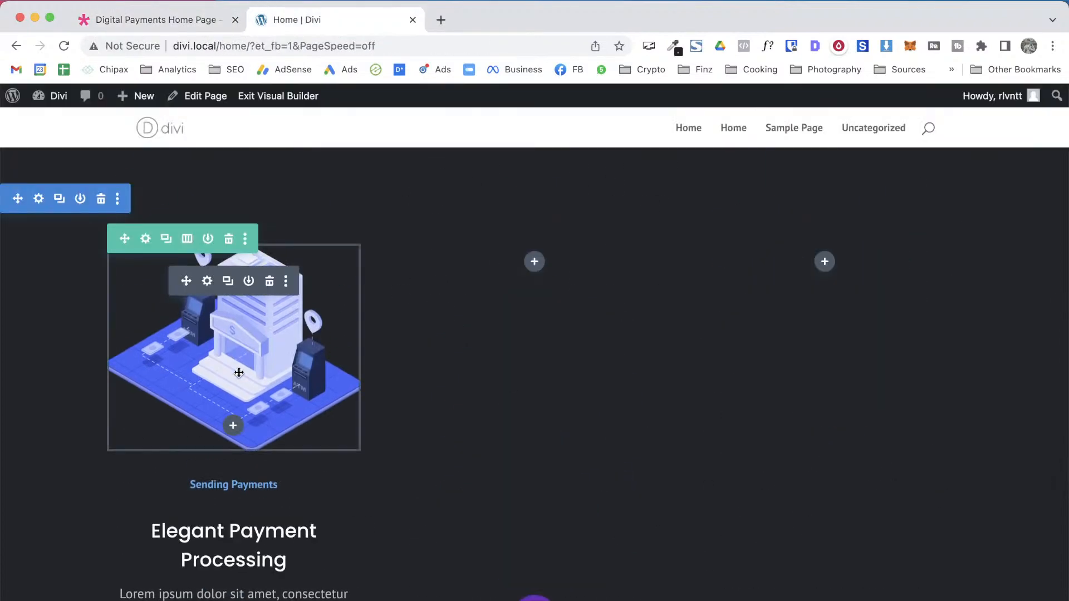
pyautogui.scroll(3, 239, 372)
pyautogui.scroll(-3, 239, 372)
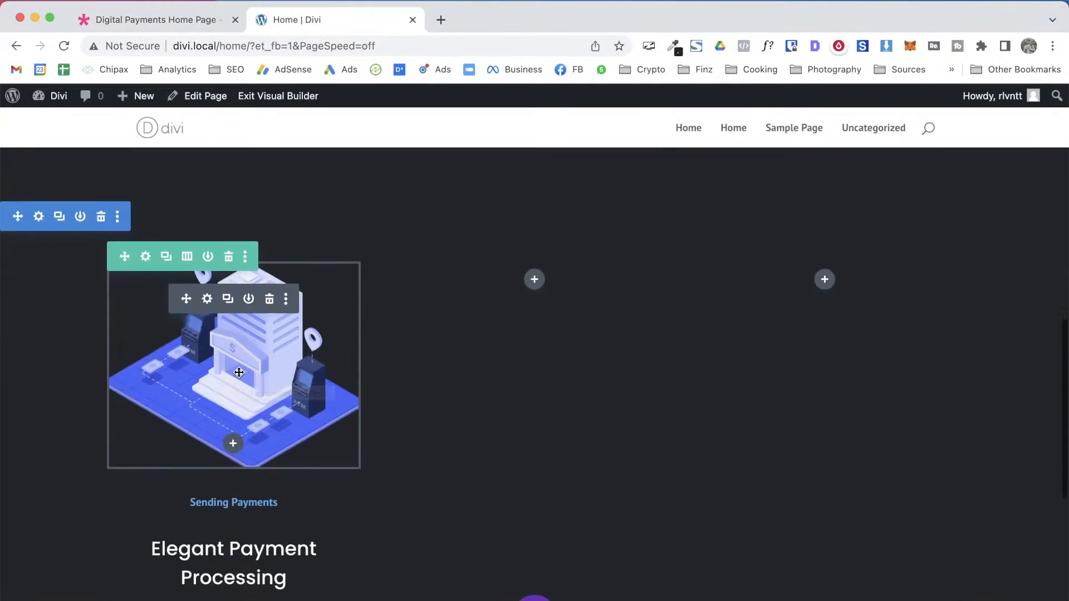
pyautogui.scroll(8, 239, 372)
pyautogui.scroll(-10, 673, 453)
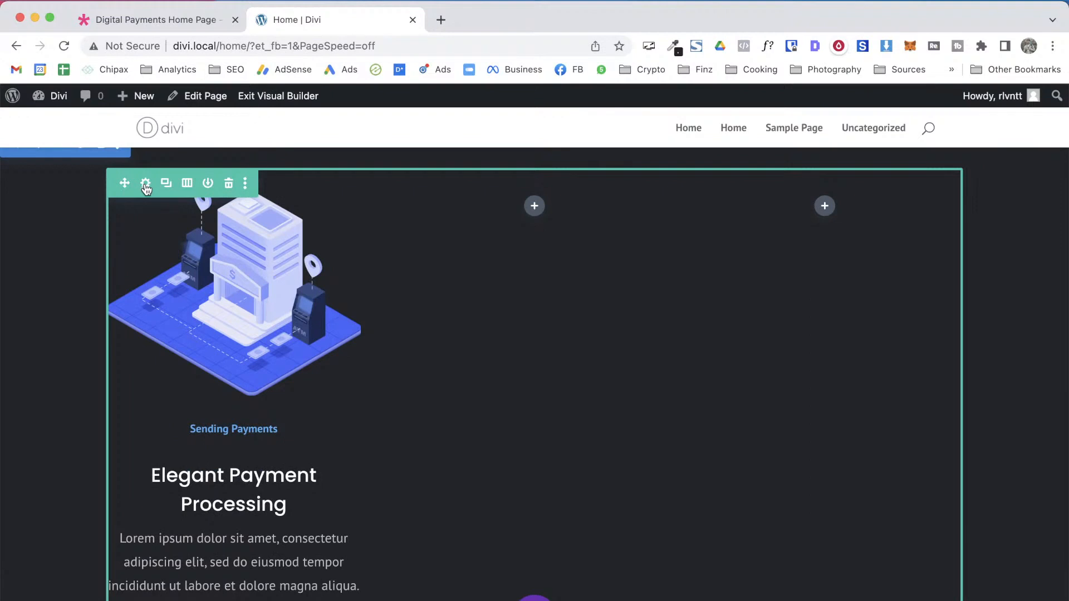
# Delete the illustrated row's two empty columns, duplicate the finished first column twice, and save the row
pyautogui.click(146, 187)
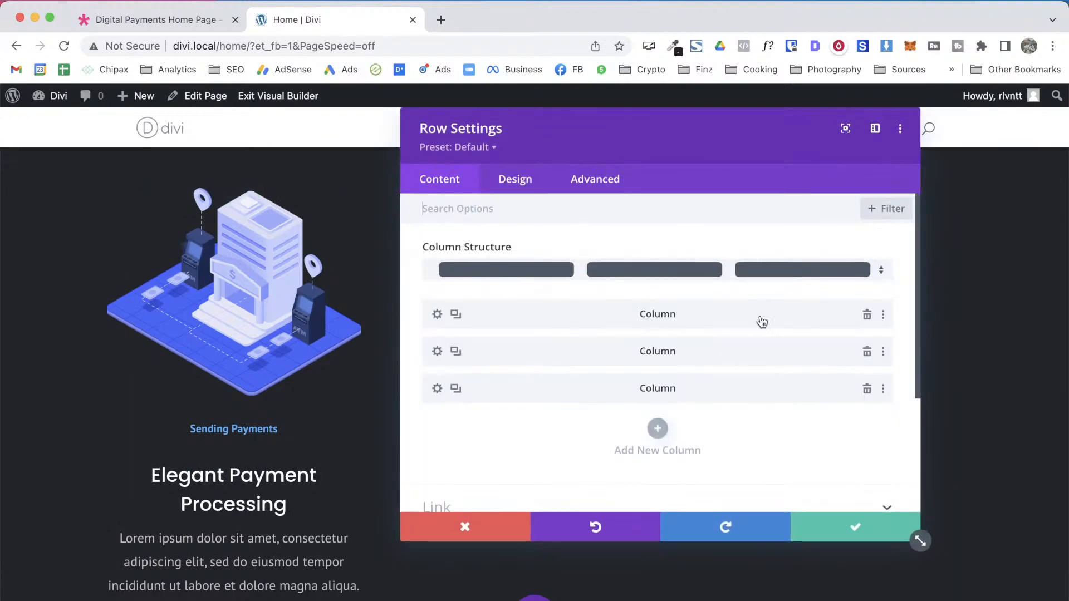
pyautogui.click(866, 351)
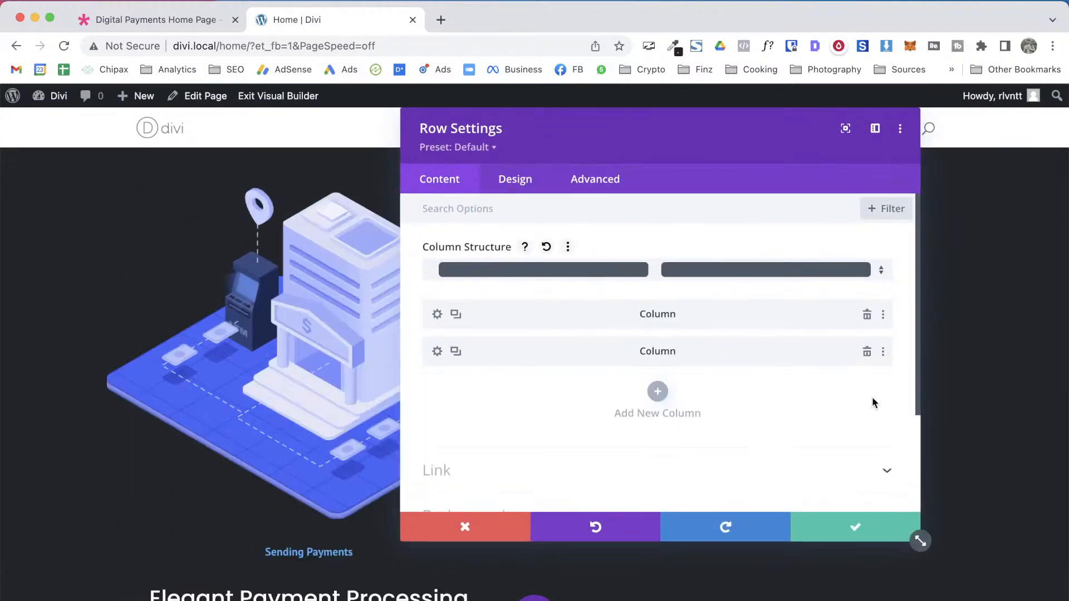
pyautogui.click(867, 353)
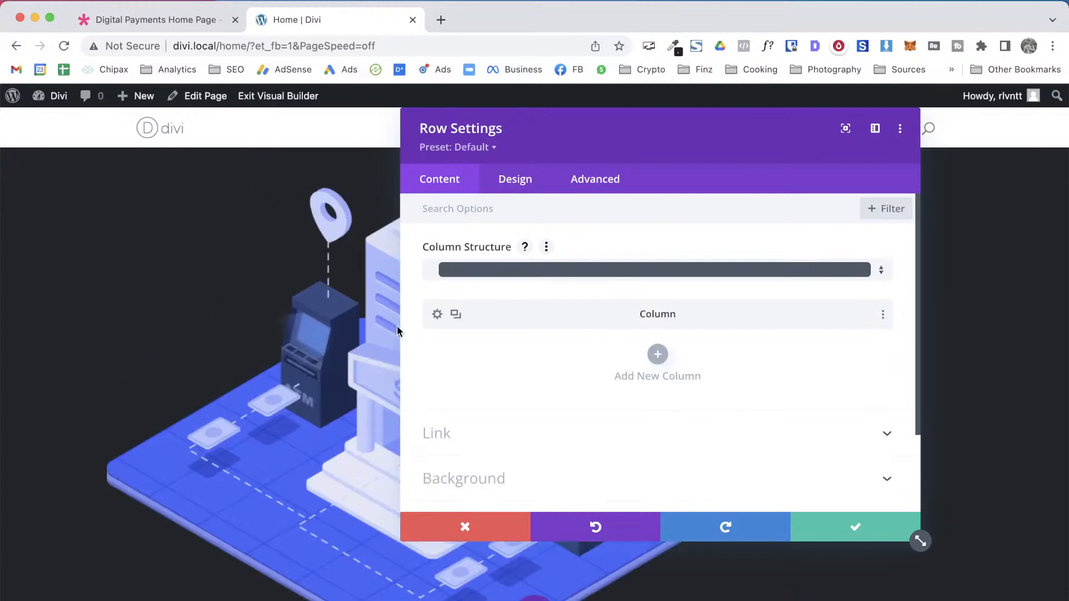
pyautogui.click(456, 315)
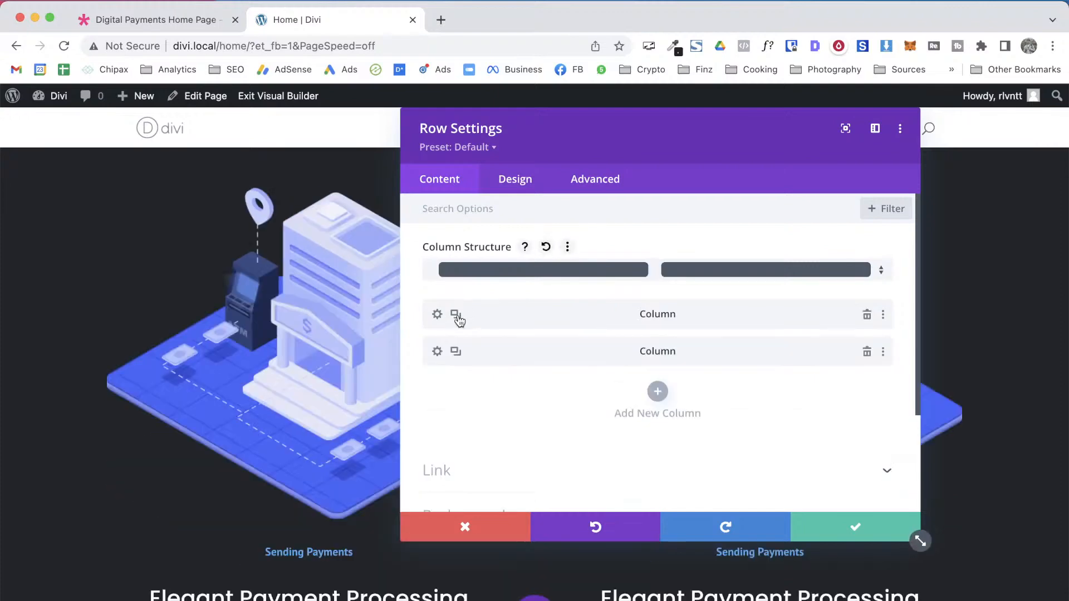
pyautogui.click(456, 315)
pyautogui.click(858, 529)
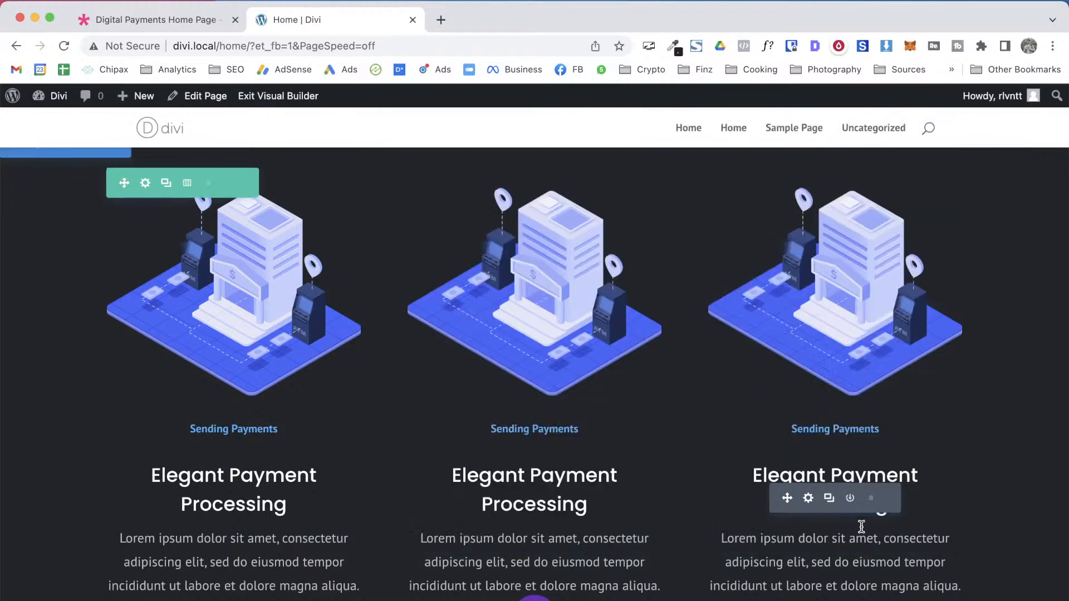
# Replace the middle column's illustration by uploading finance-illustration-03.png to the media library, and save the image module
pyautogui.click(504, 226)
pyautogui.click(651, 423)
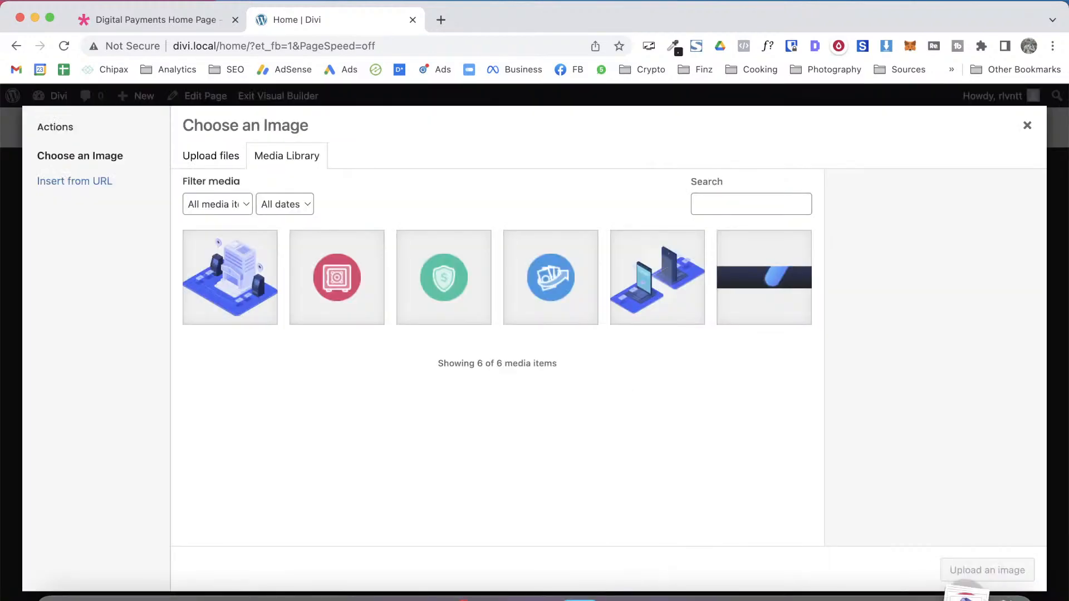
pyautogui.click(962, 594)
pyautogui.moveTo(968, 512); pyautogui.dragTo(671, 403)
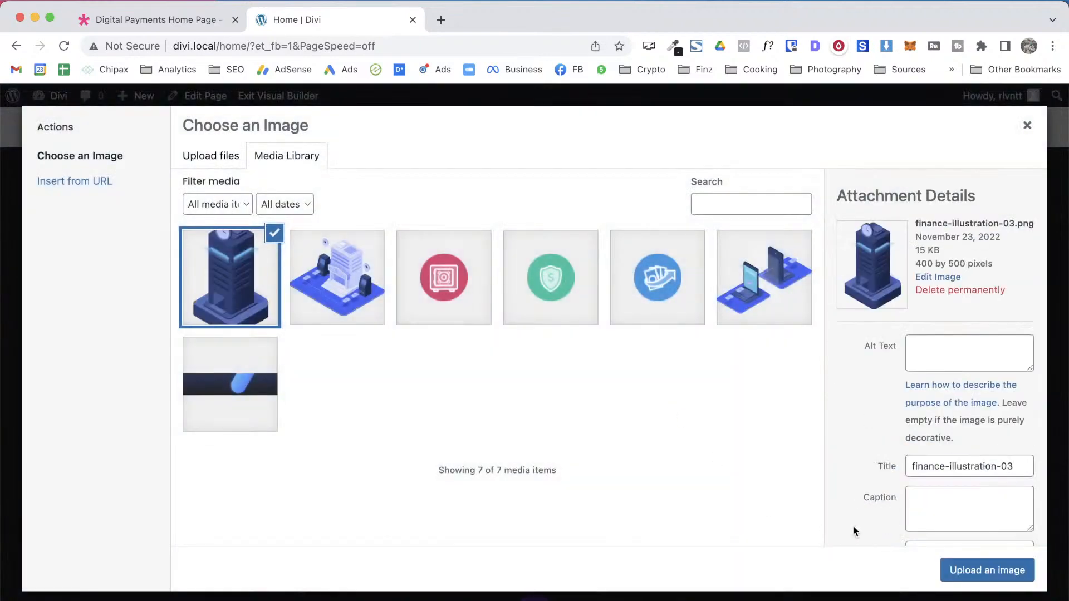
pyautogui.click(986, 571)
pyautogui.click(873, 525)
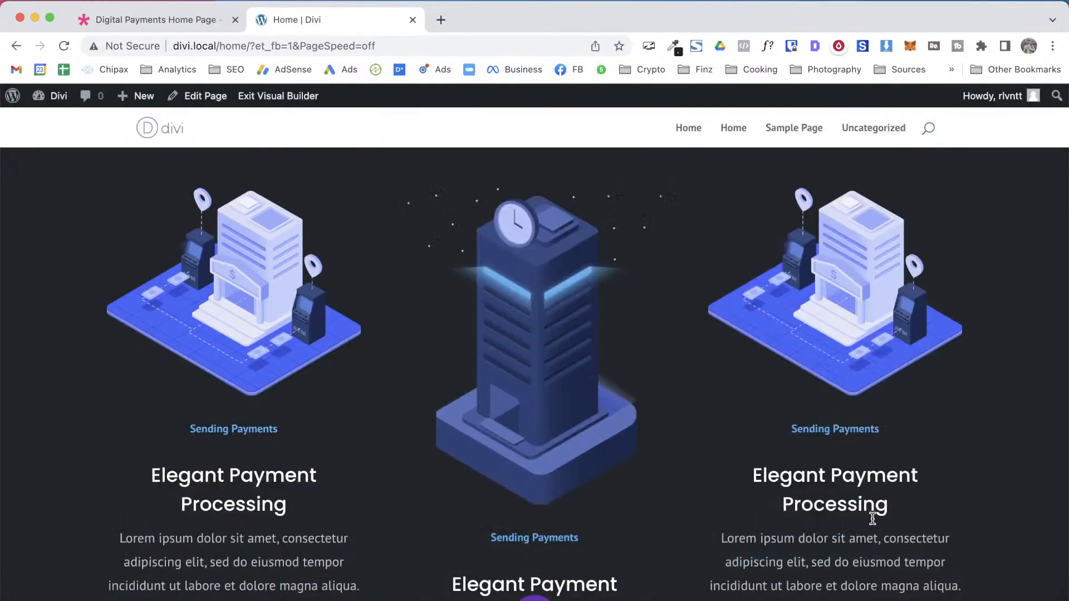
# Replace the third column's illustration by uploading finance-illustration-01.png to the media library, and save the image module
pyautogui.click(809, 226)
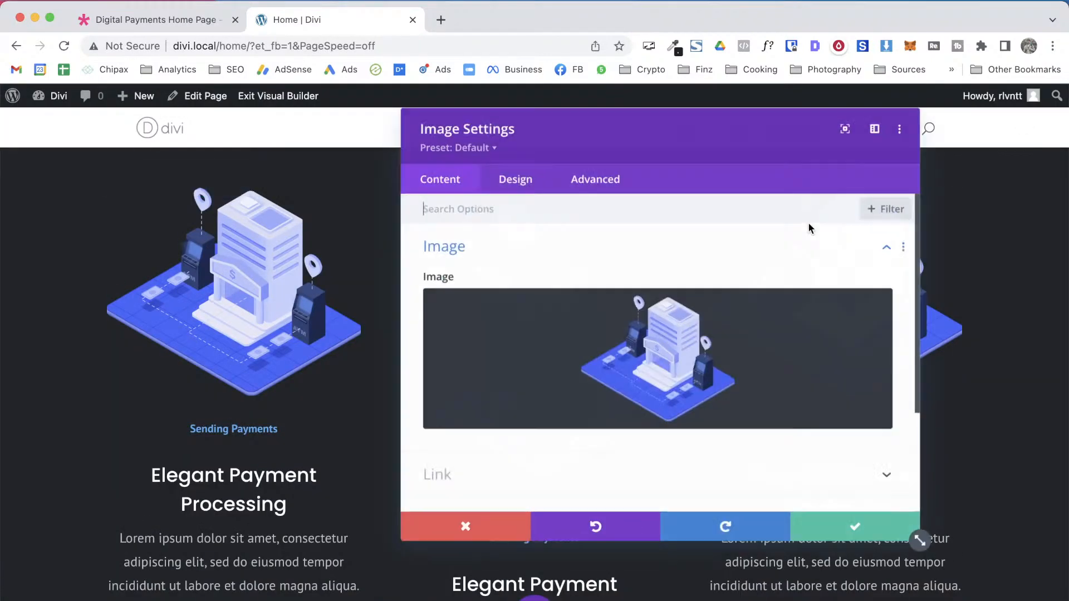
pyautogui.click(704, 336)
pyautogui.click(964, 600)
pyautogui.moveTo(967, 567); pyautogui.dragTo(656, 391)
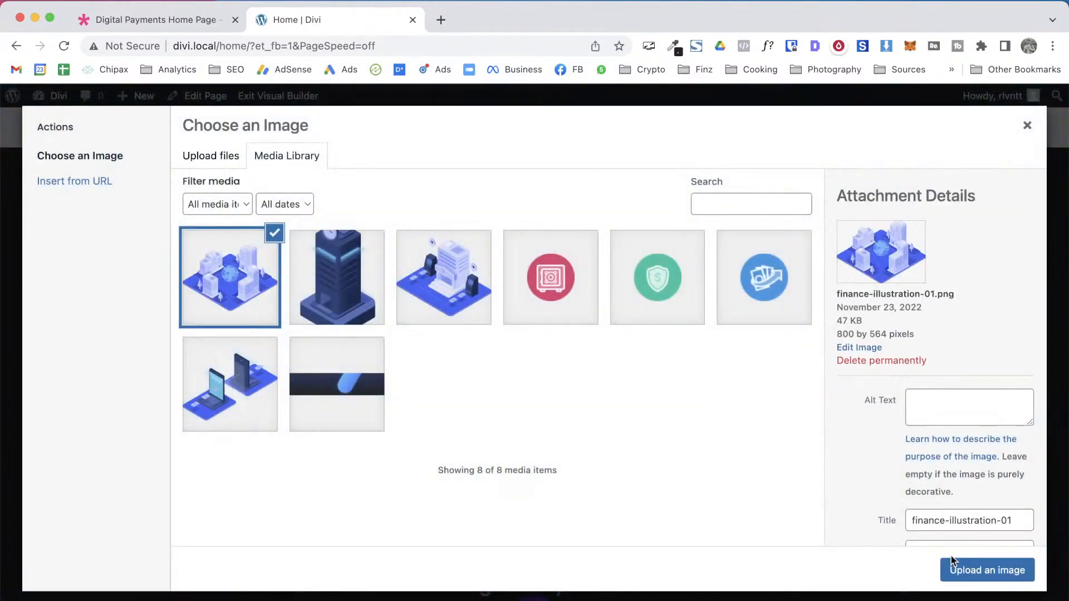
pyautogui.click(990, 568)
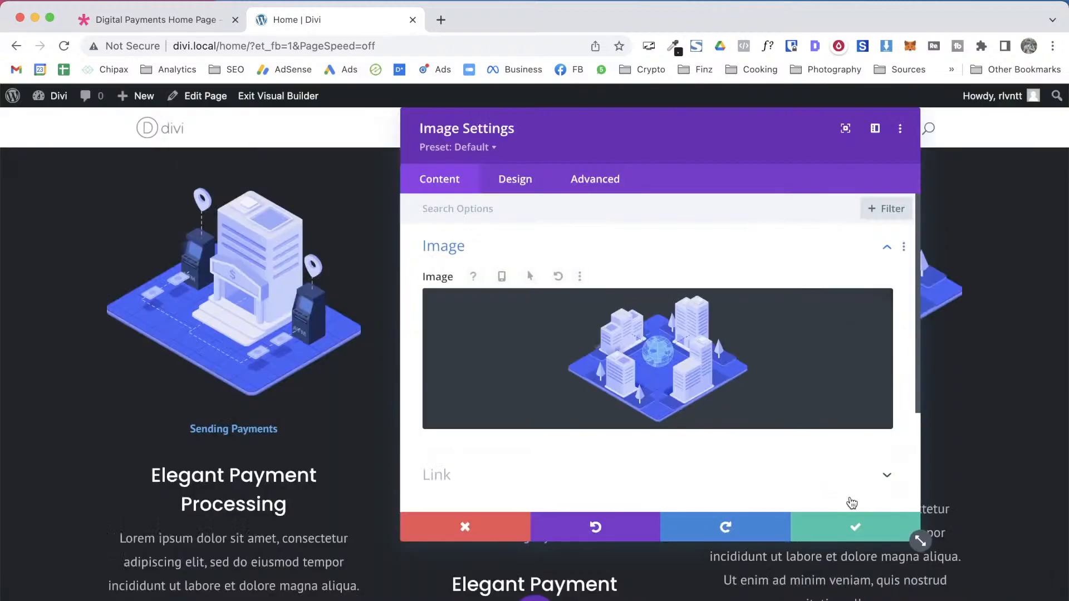
pyautogui.click(852, 527)
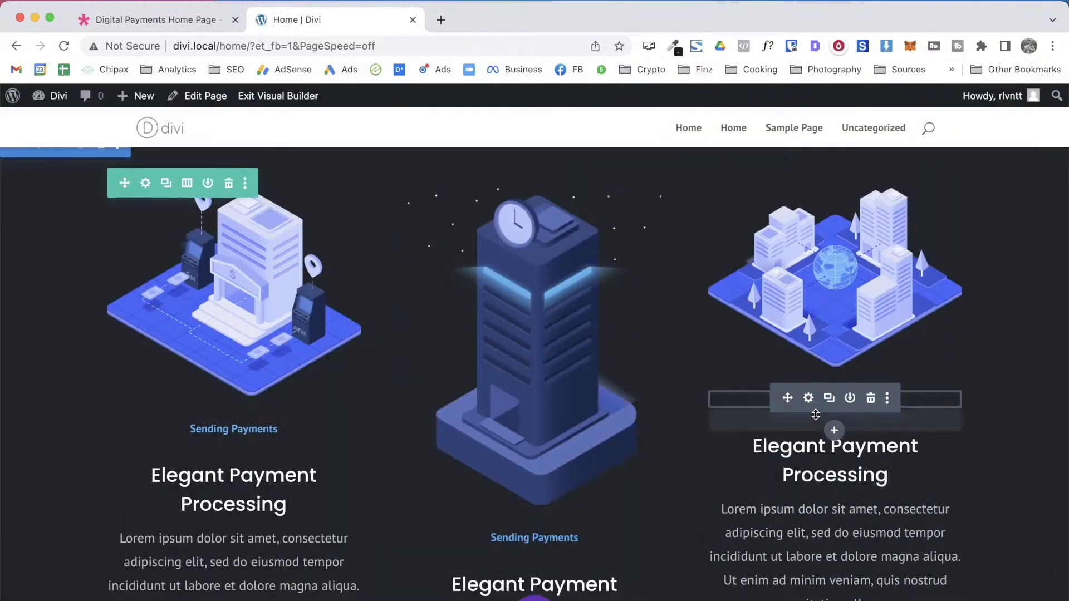
# Compare the three illustrated columns with the demo page, especially the vertical offset of the middle column
pyautogui.scroll(-3, 520, 446)
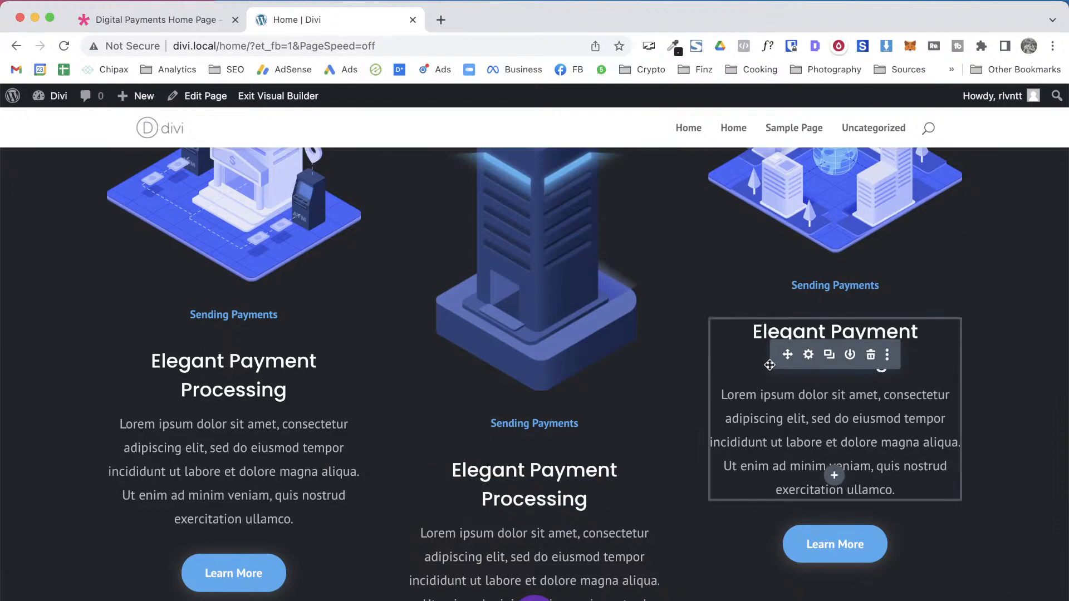
pyautogui.hotkey('ctrl', 'shift', 'Tab')
pyautogui.scroll(-5, 356, 411)
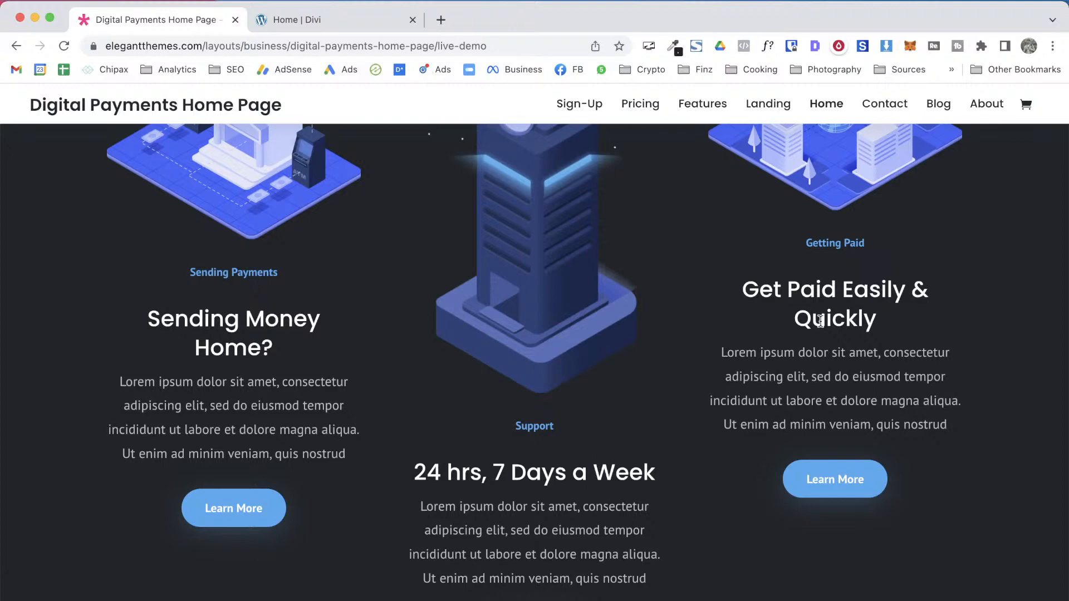
pyautogui.scroll(3, 599, 351)
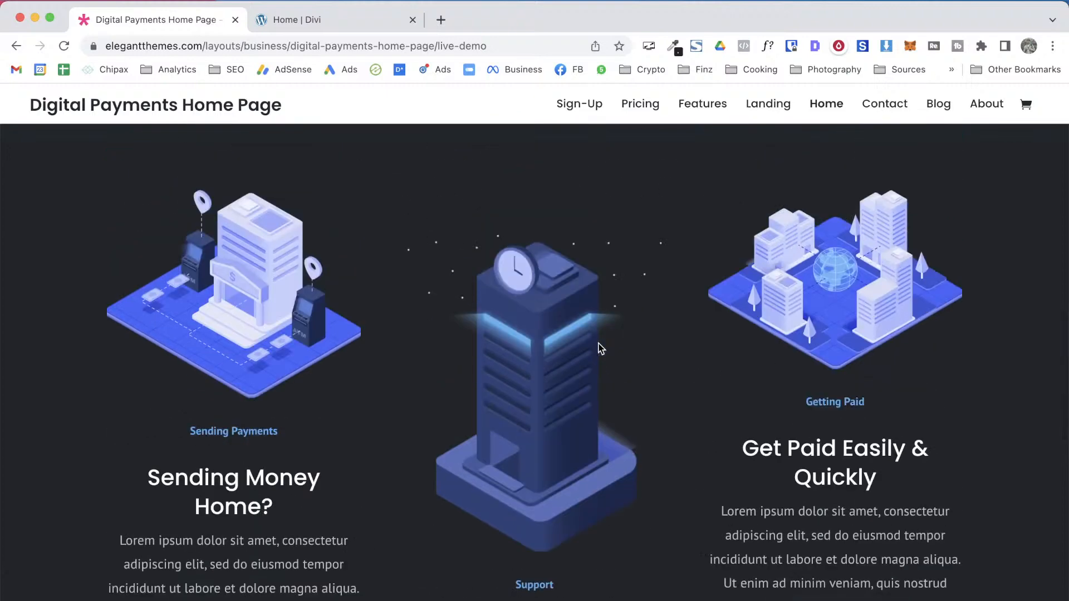
pyautogui.hotkey('ctrl', 'Tab')
pyautogui.scroll(4, 599, 344)
pyautogui.scroll(-1, 599, 344)
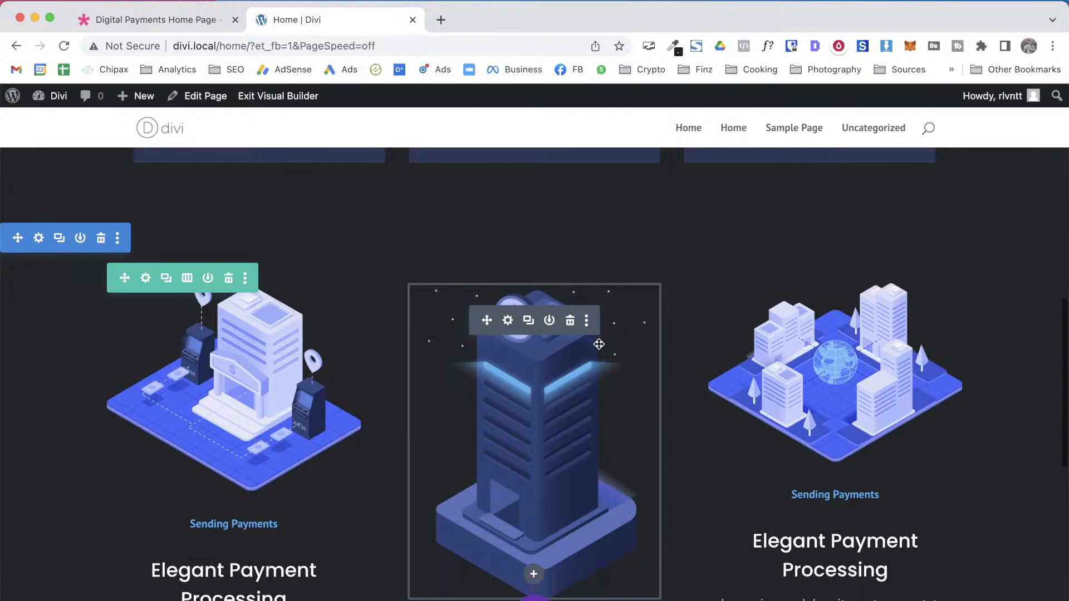
pyautogui.hotkey('ctrl', 'shift', 'Tab')
pyautogui.scroll(1, 599, 349)
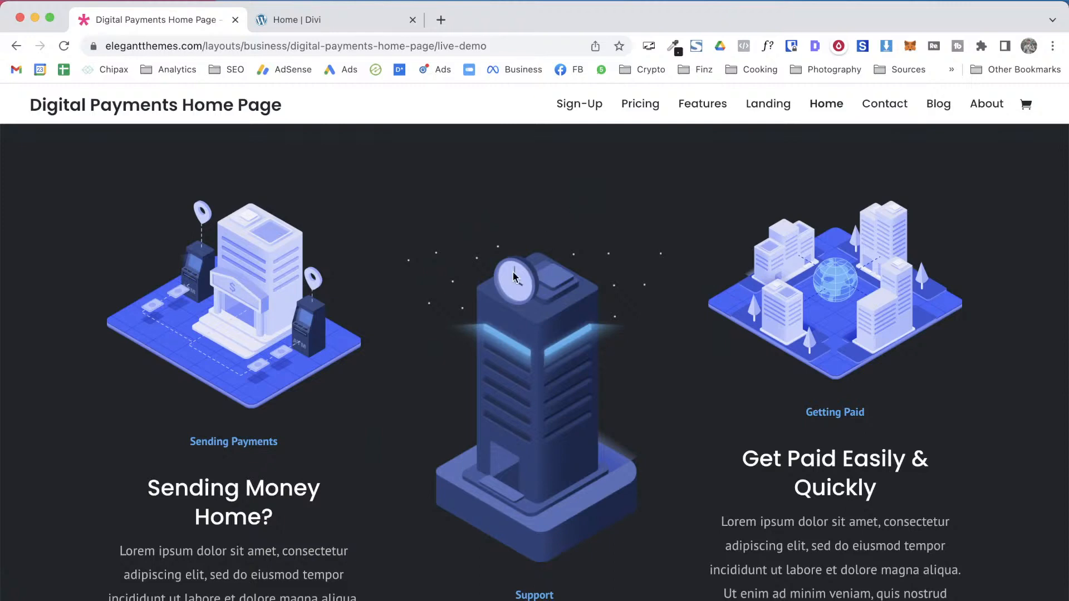
pyautogui.hotkey('ctrl', 'Tab')
pyautogui.scroll(-3, 452, 284)
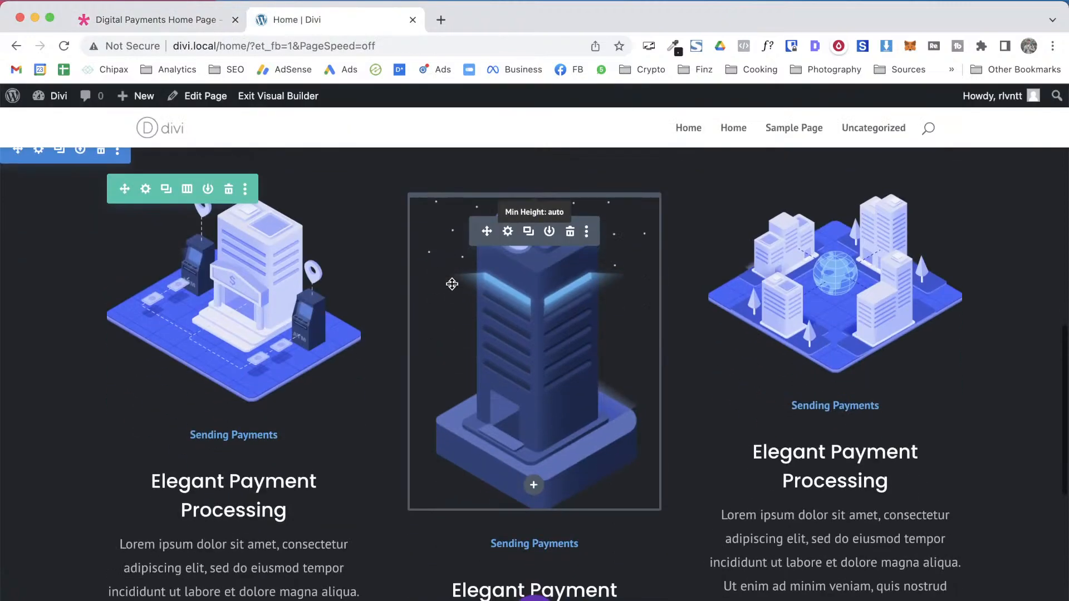
# Set the middle column's top padding to 60px in the illustrated row and save the column and row
pyautogui.click(140, 188)
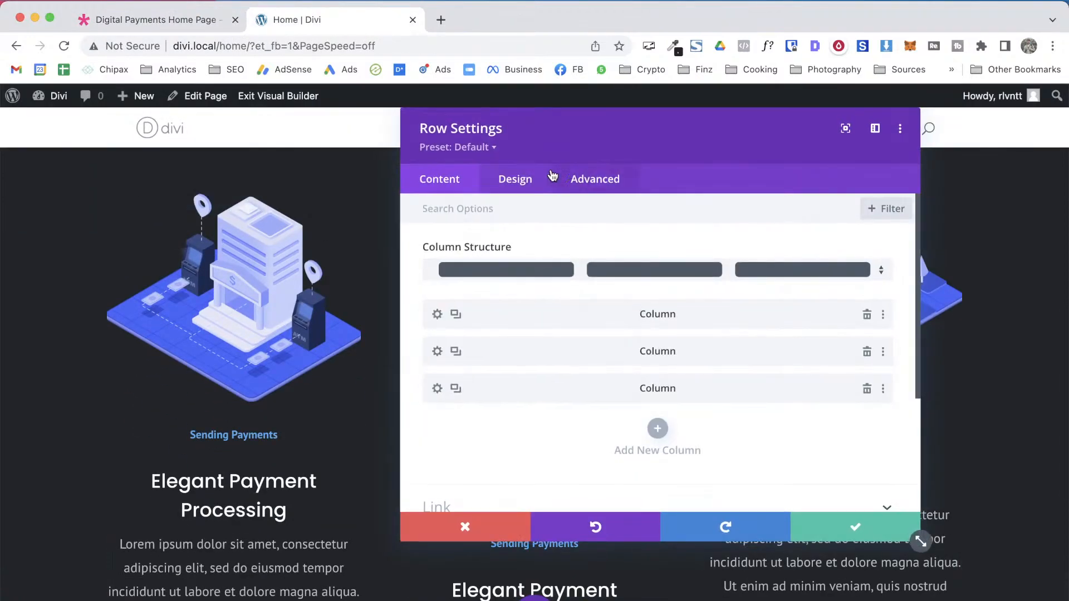
pyautogui.moveTo(530, 136); pyautogui.dragTo(766, 136)
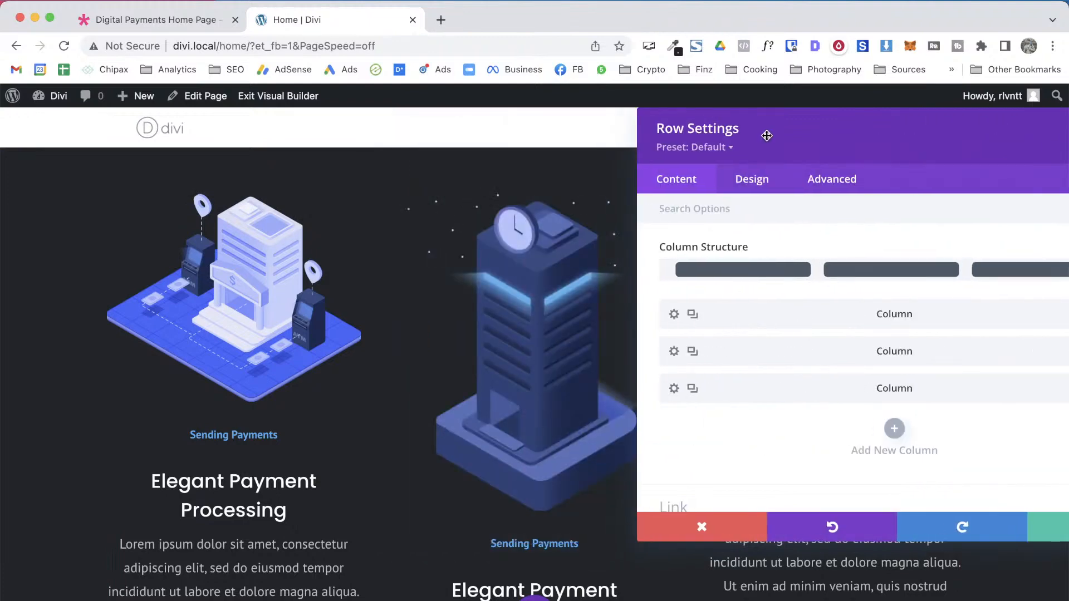
pyautogui.click(674, 351)
pyautogui.click(640, 178)
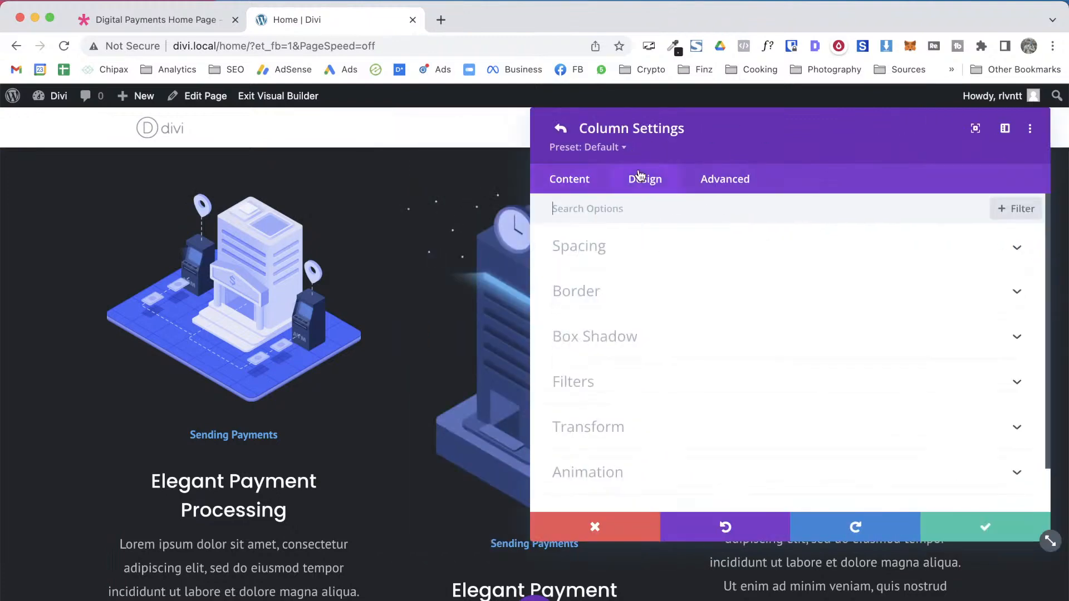
pyautogui.click(584, 243)
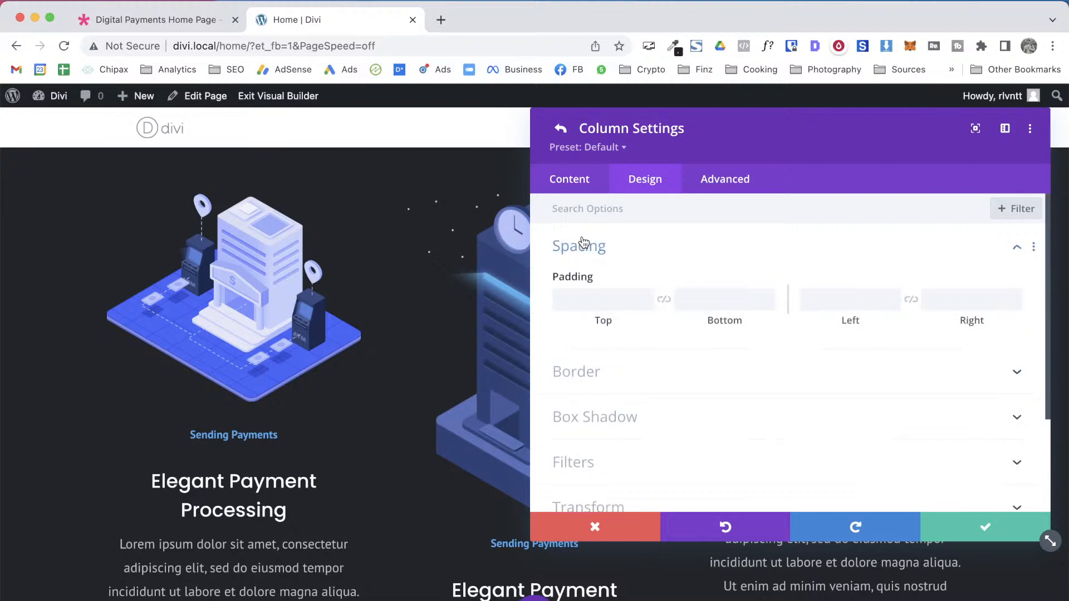
pyautogui.click(630, 298)
pyautogui.write('60')
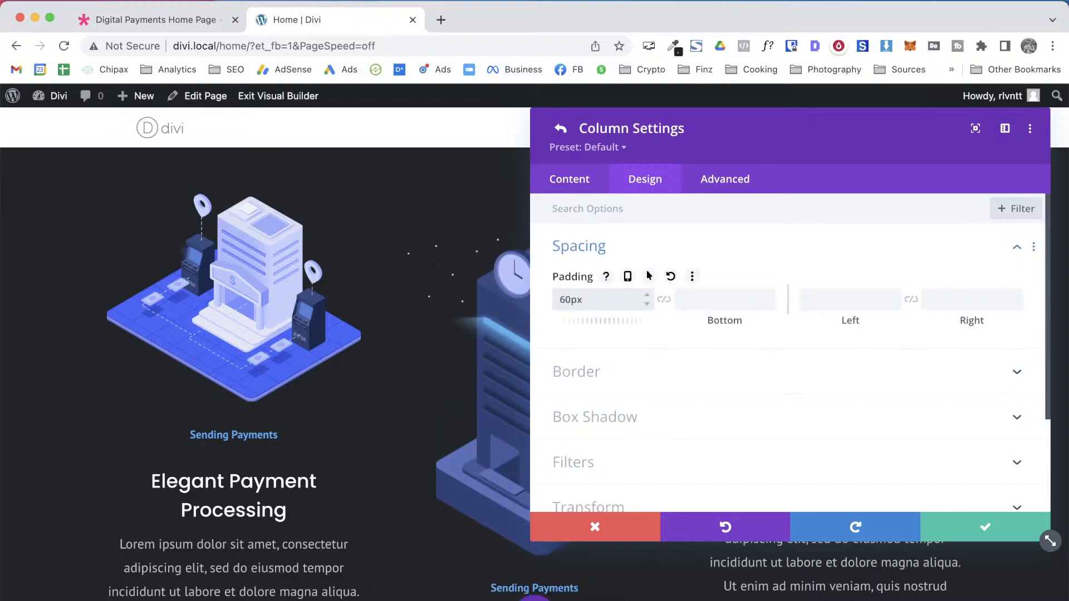
pyautogui.click(968, 525)
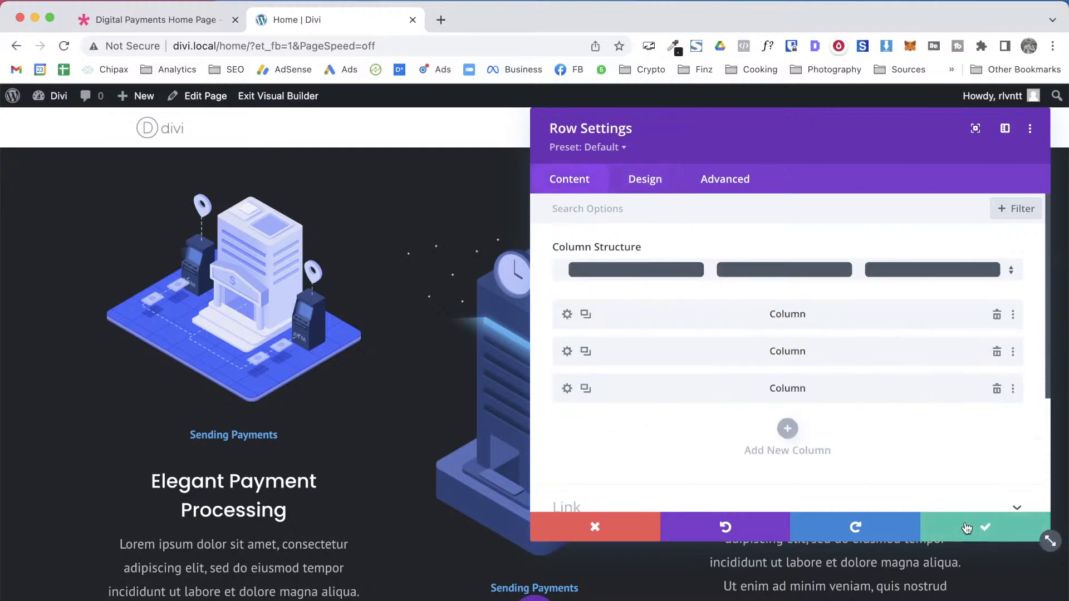
pyautogui.click(968, 525)
# Check the adjusted middle column against the demo page and review the Divi page from the blurb cards to the footer
pyautogui.scroll(-4, 968, 439)
pyautogui.scroll(4, 969, 439)
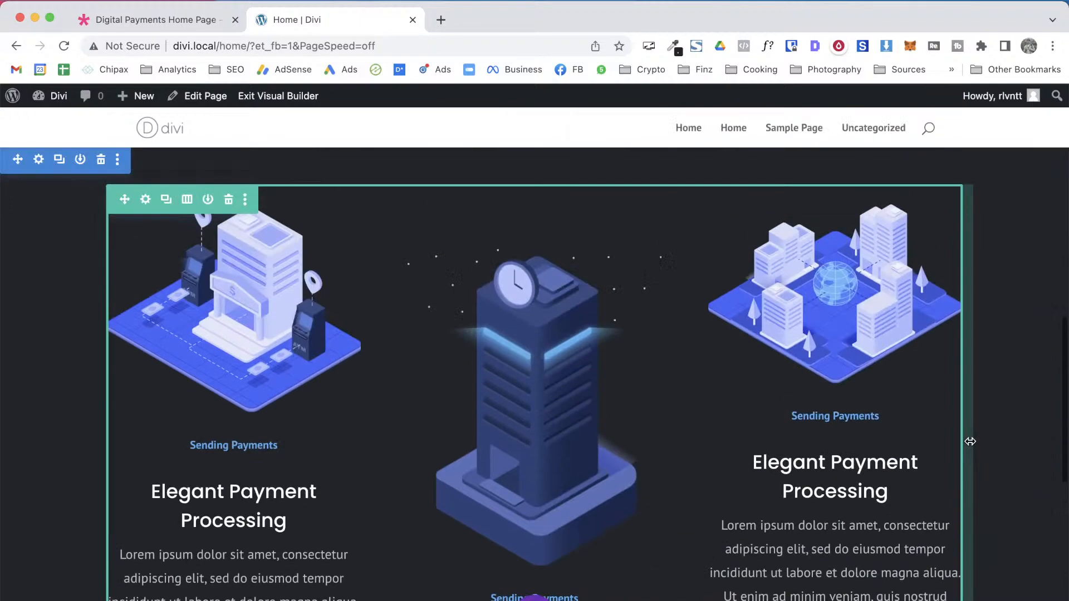
pyautogui.press('super+1')
pyautogui.press('super+2')
pyautogui.press('super+1')
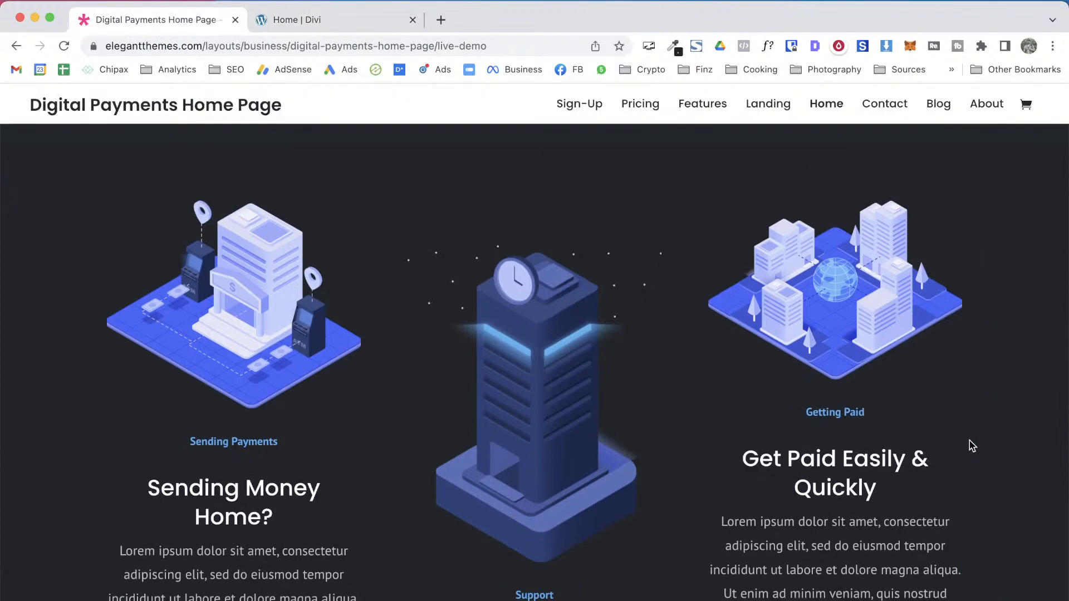
pyautogui.press('super+2')
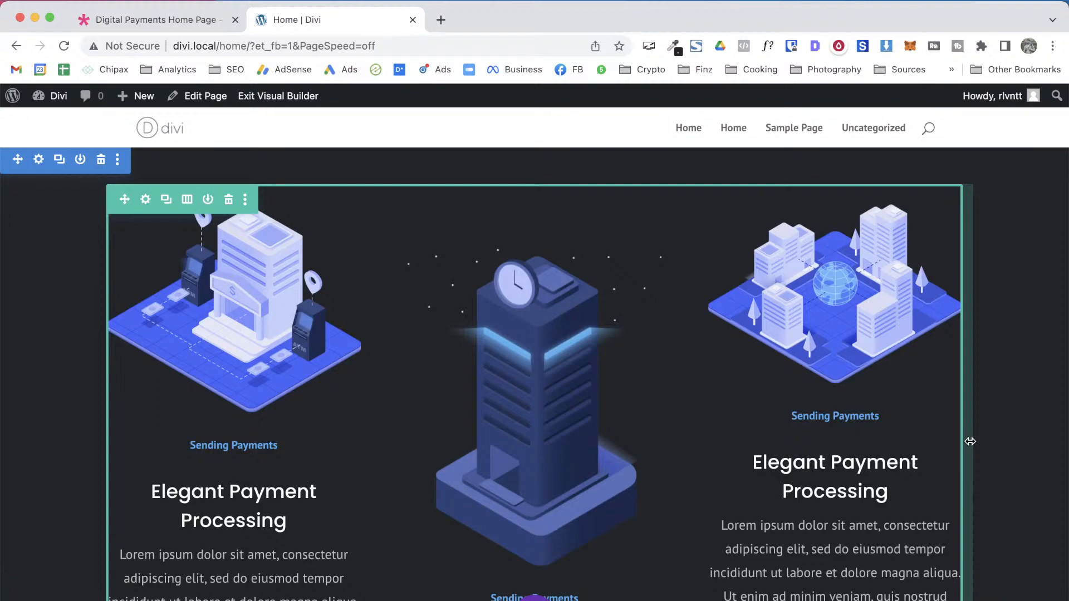
pyautogui.scroll(15, 970, 441)
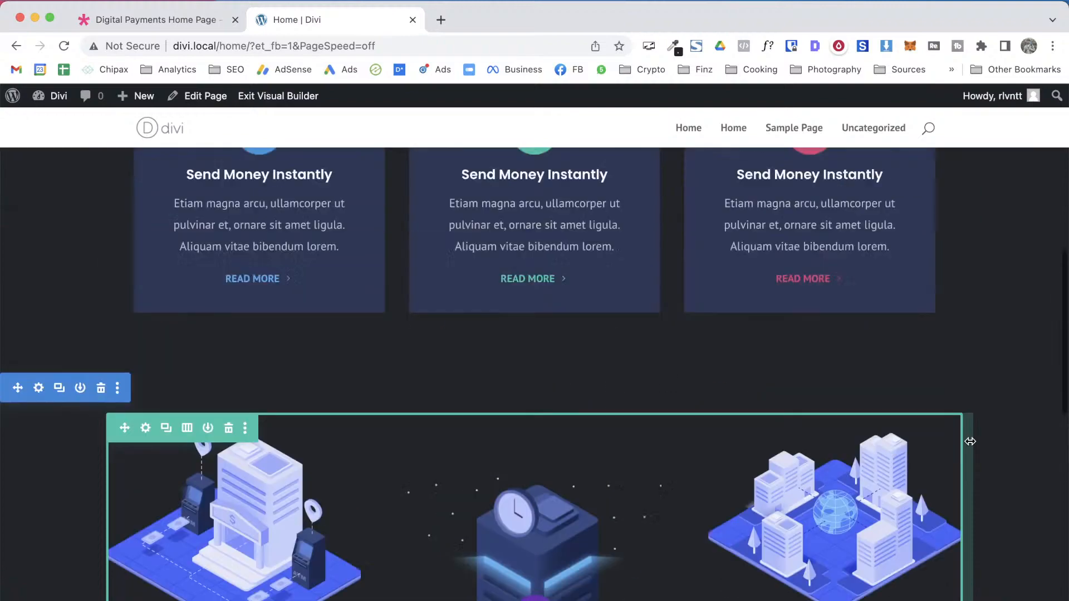
pyautogui.scroll(-5, 969, 441)
pyautogui.scroll(-5, 970, 442)
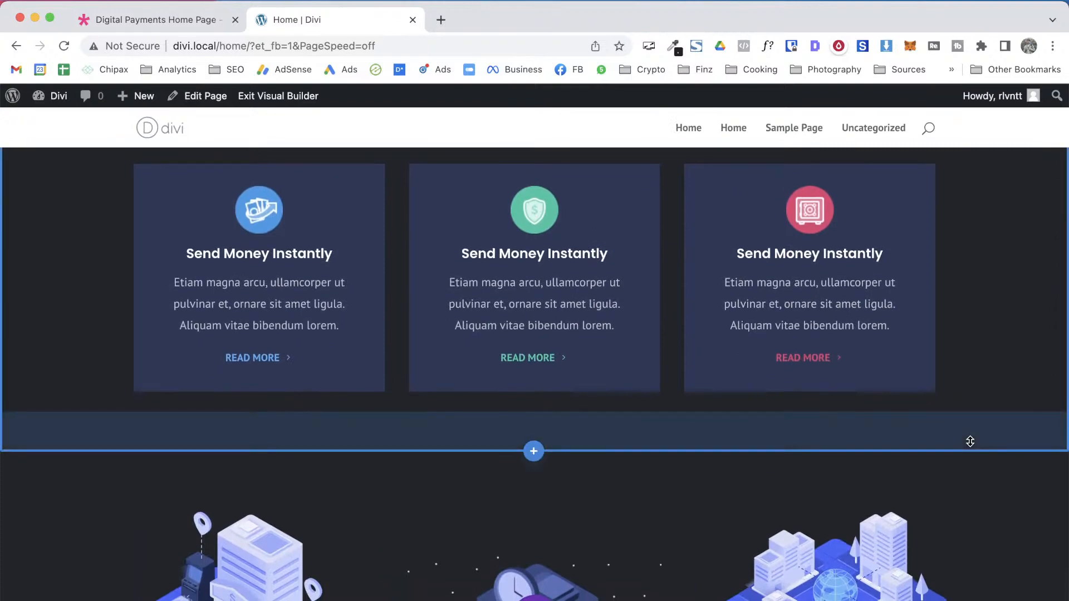
pyautogui.scroll(-6, 970, 441)
pyautogui.scroll(-1, 970, 442)
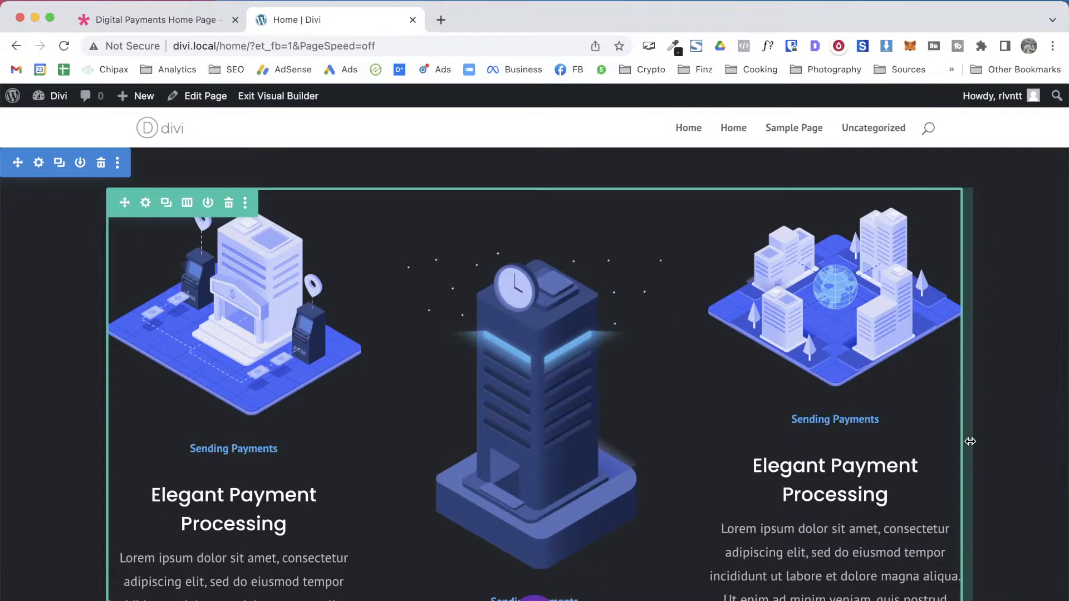
pyautogui.scroll(-9, 970, 442)
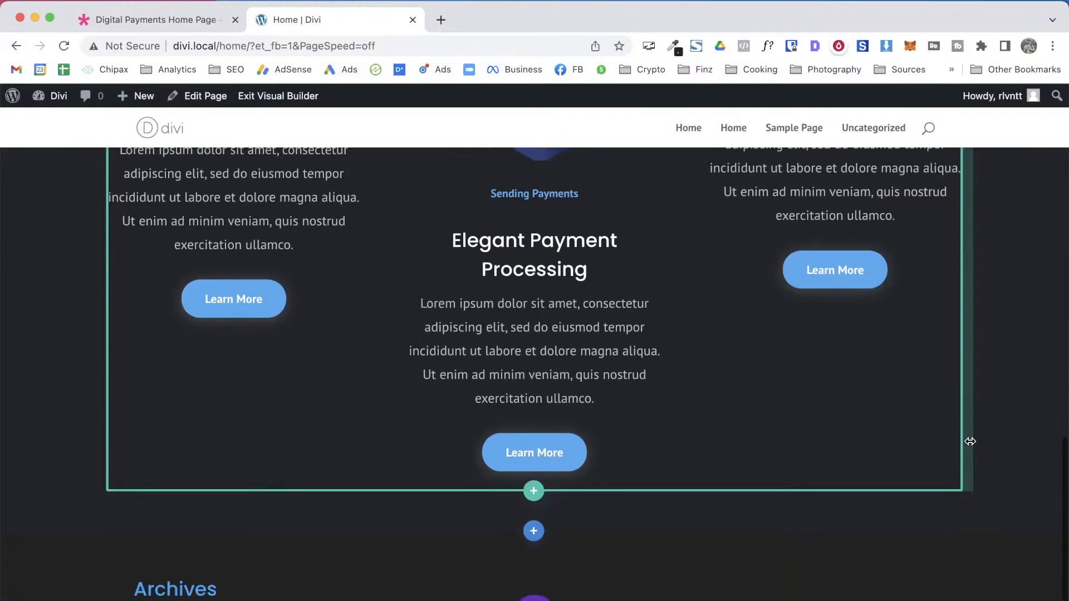
pyautogui.scroll(-3, 673, 423)
# Examine the demo page's free trial signup section, including its wavy divider, gradient background, checklist, and form
pyautogui.hotkey('ctrl', 'shift', 'Tab')
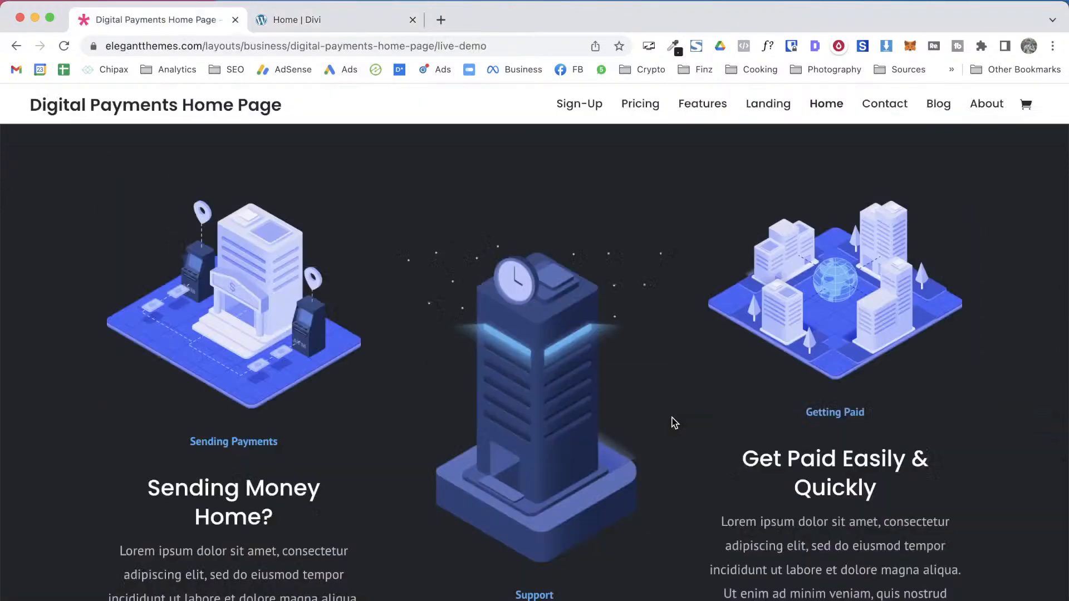
pyautogui.scroll(-10, 425, 508)
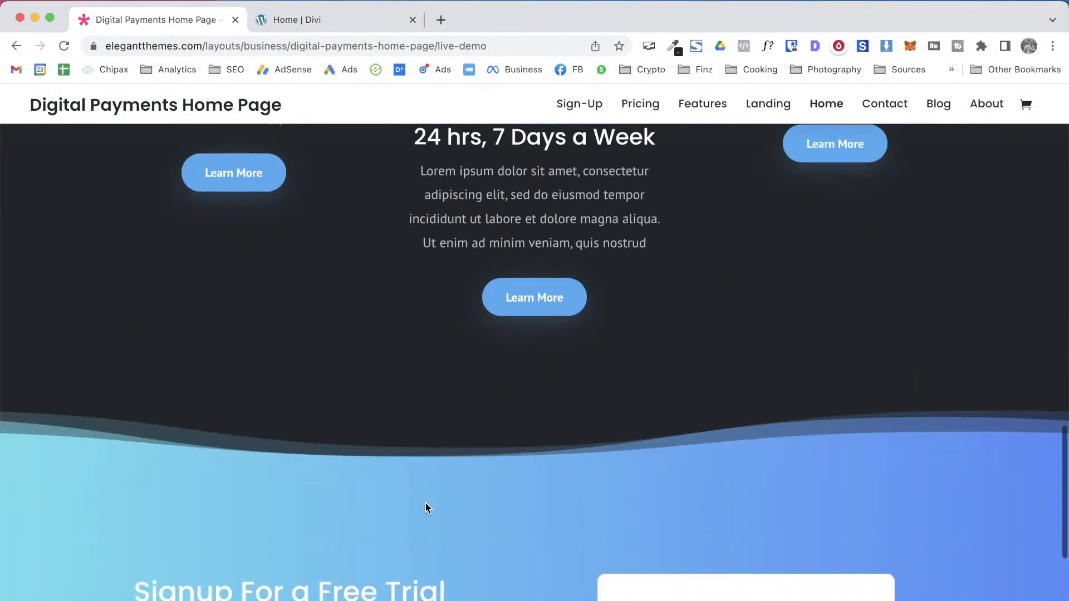
pyautogui.scroll(-5, 426, 506)
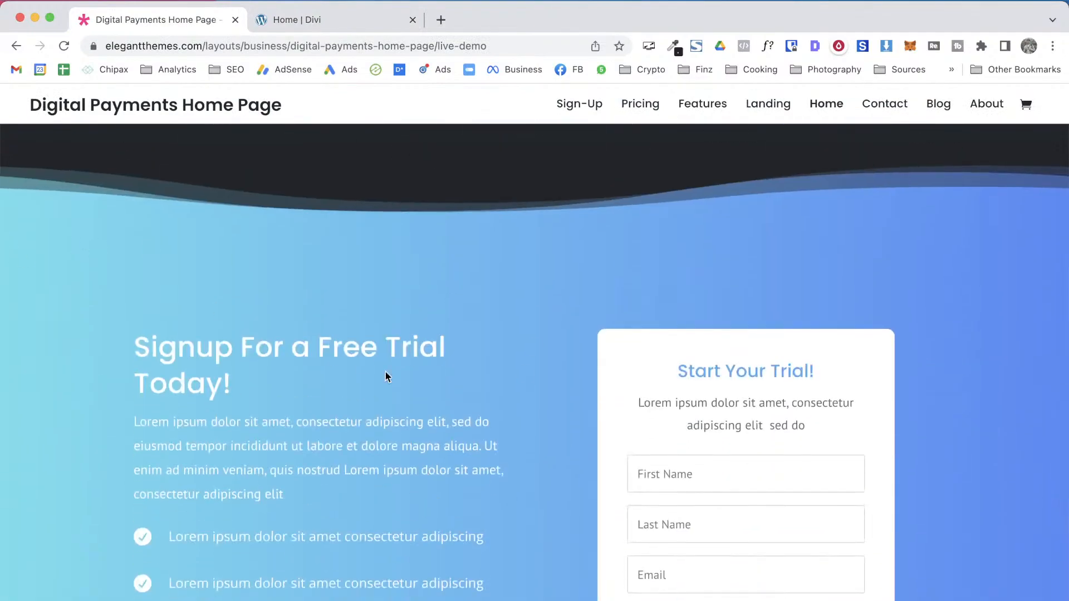
pyautogui.scroll(-3, 388, 377)
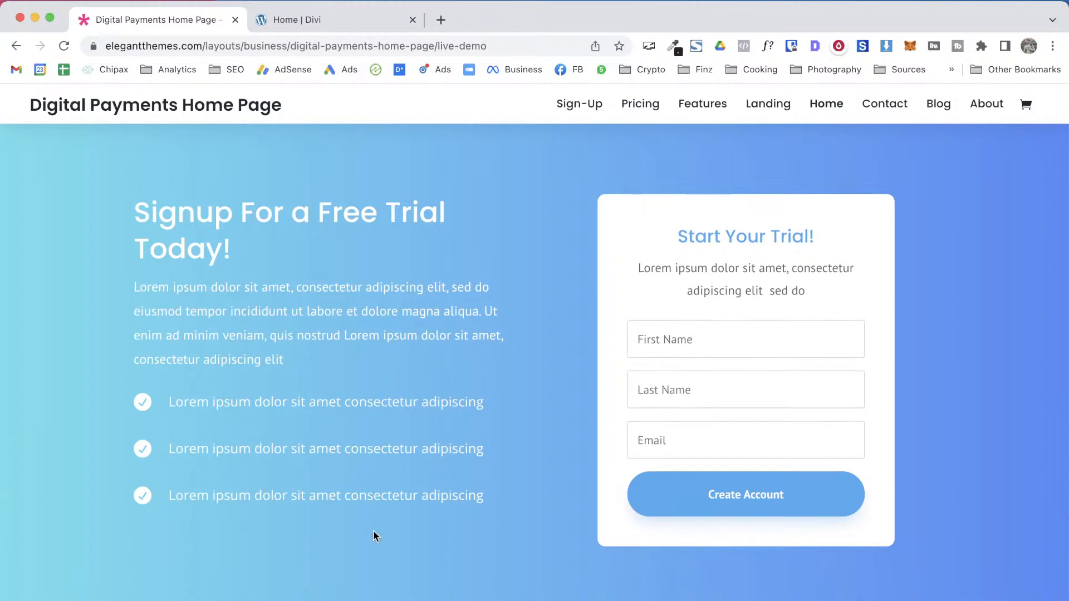
# Sample the light cyan #6CDEED at the left edge of the gradient in the demo page's free trial signup section
pyautogui.scroll(2, 373, 536)
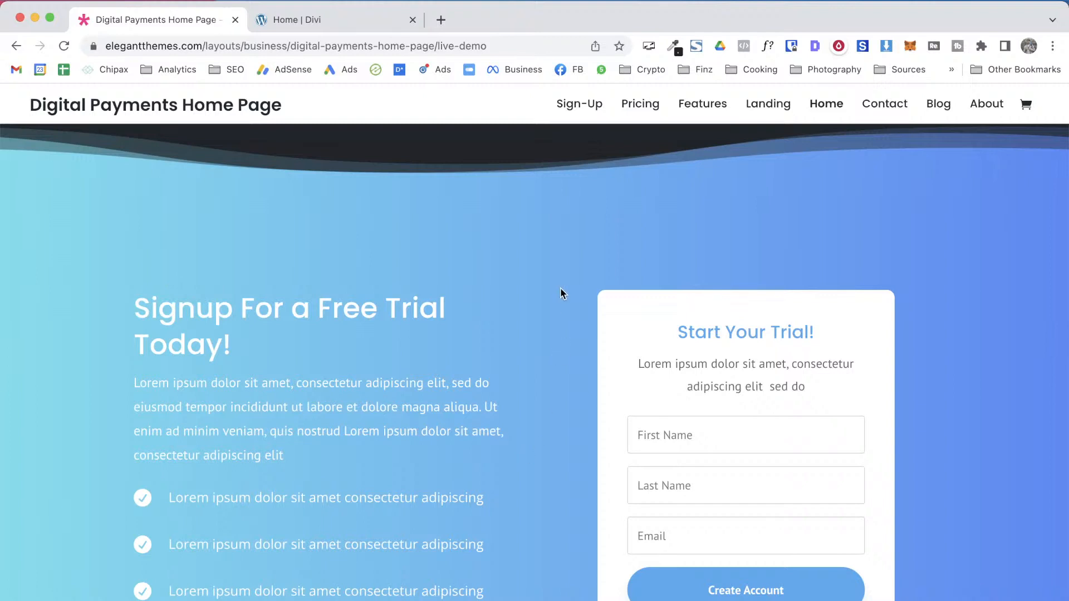
pyautogui.scroll(-2, 428, 286)
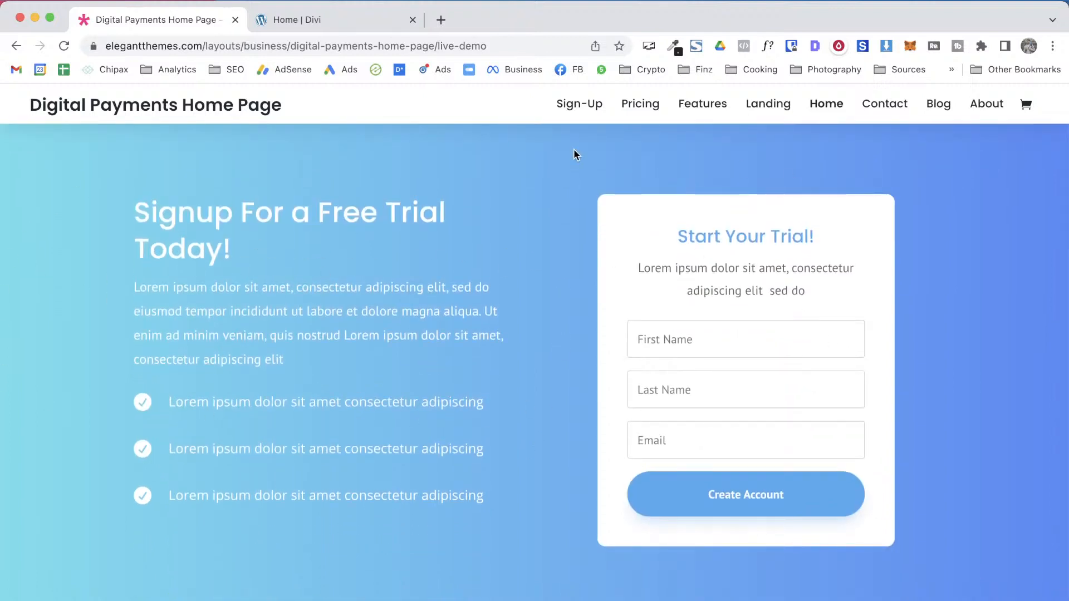
pyautogui.scroll(5, 639, 434)
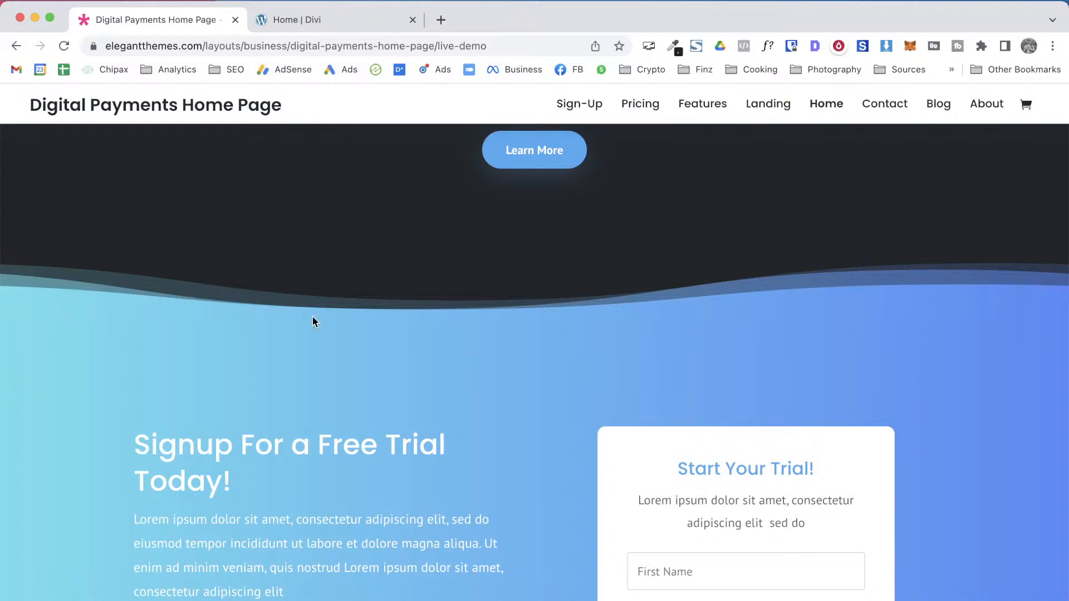
pyautogui.scroll(-3, 895, 365)
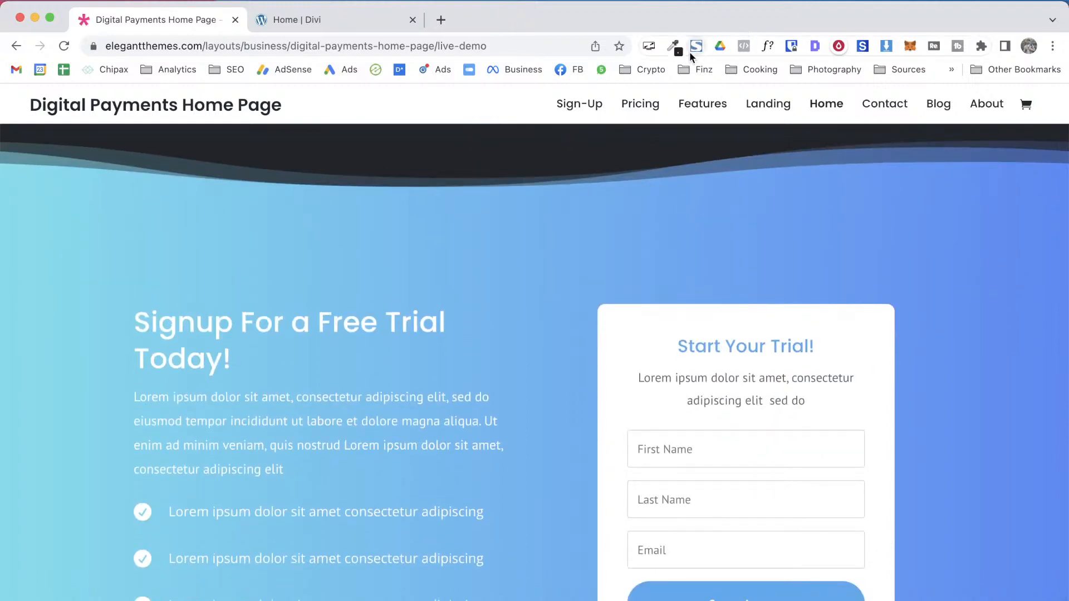
pyautogui.click(673, 46)
pyautogui.click(634, 67)
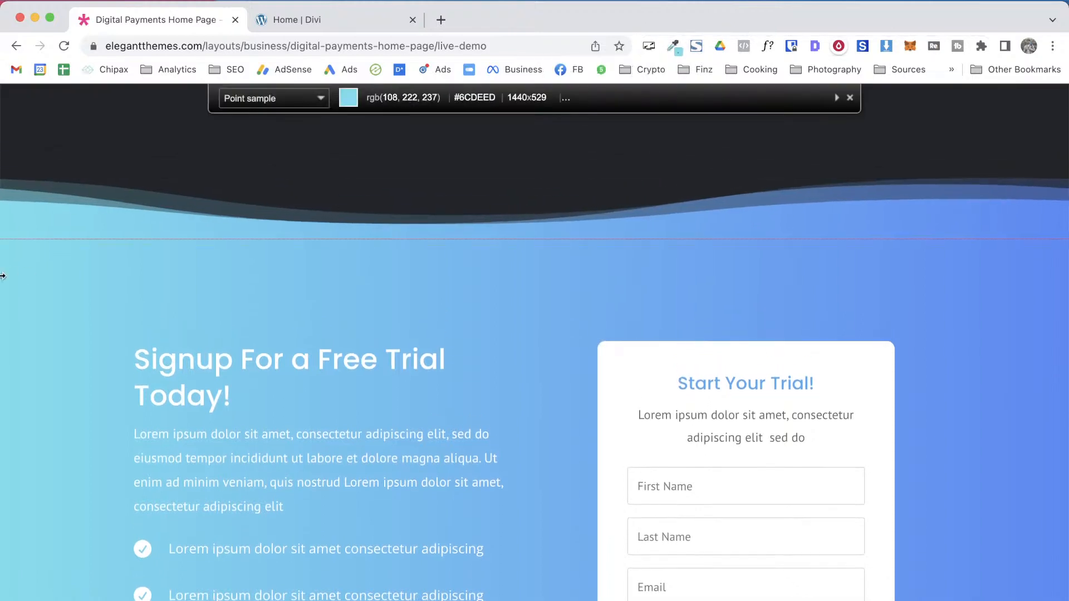
pyautogui.click(4, 218)
# On the Divi page, insert a regular section below the illustrated columns without adding a row to it
pyautogui.hotkey('ctrl', 'Tab')
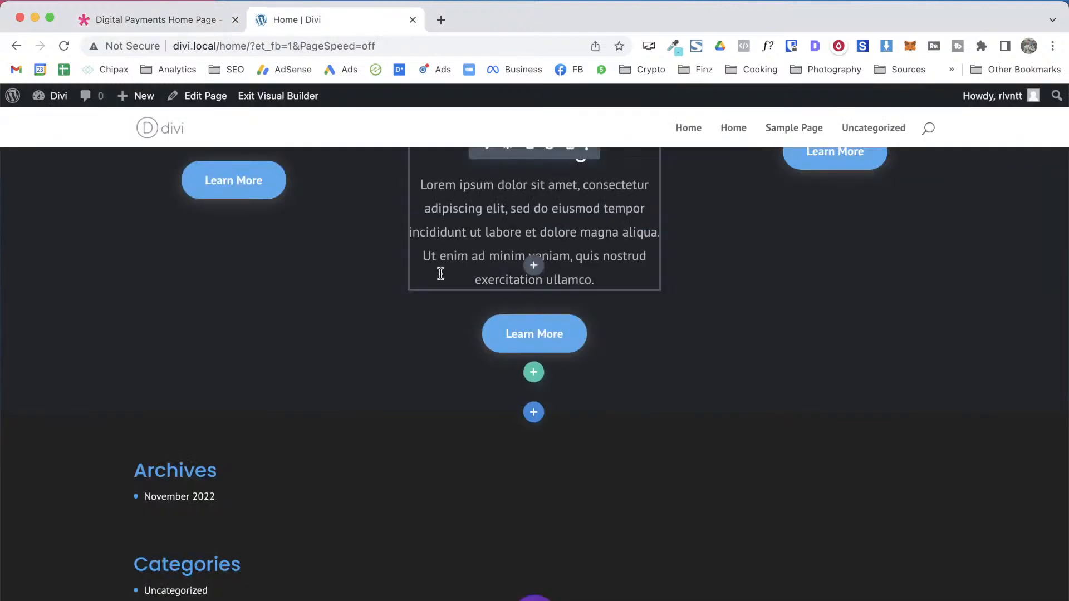
pyautogui.click(532, 413)
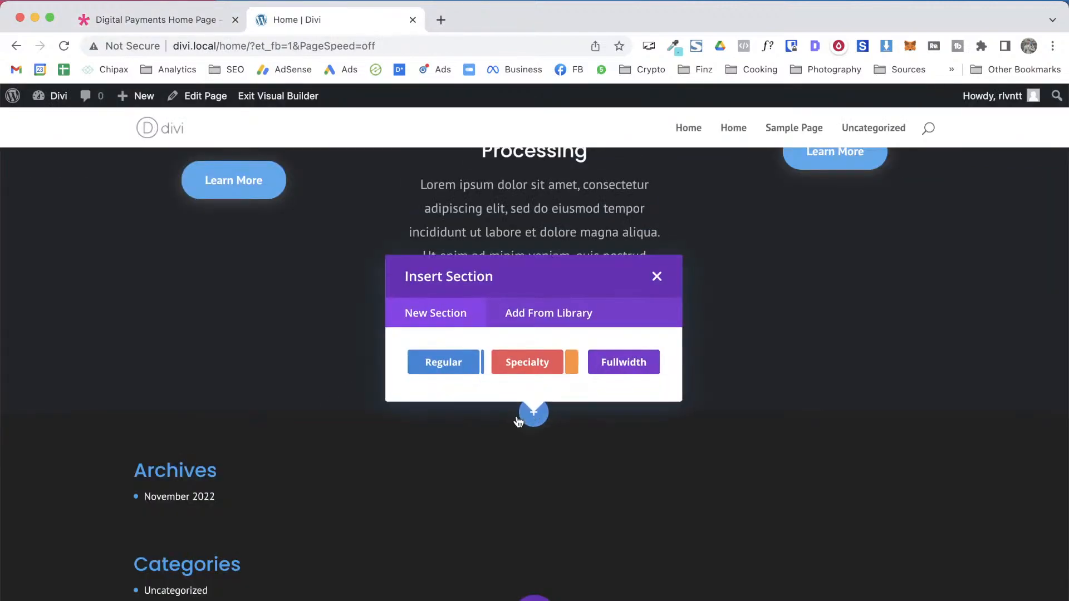
pyautogui.click(435, 370)
pyautogui.click(654, 153)
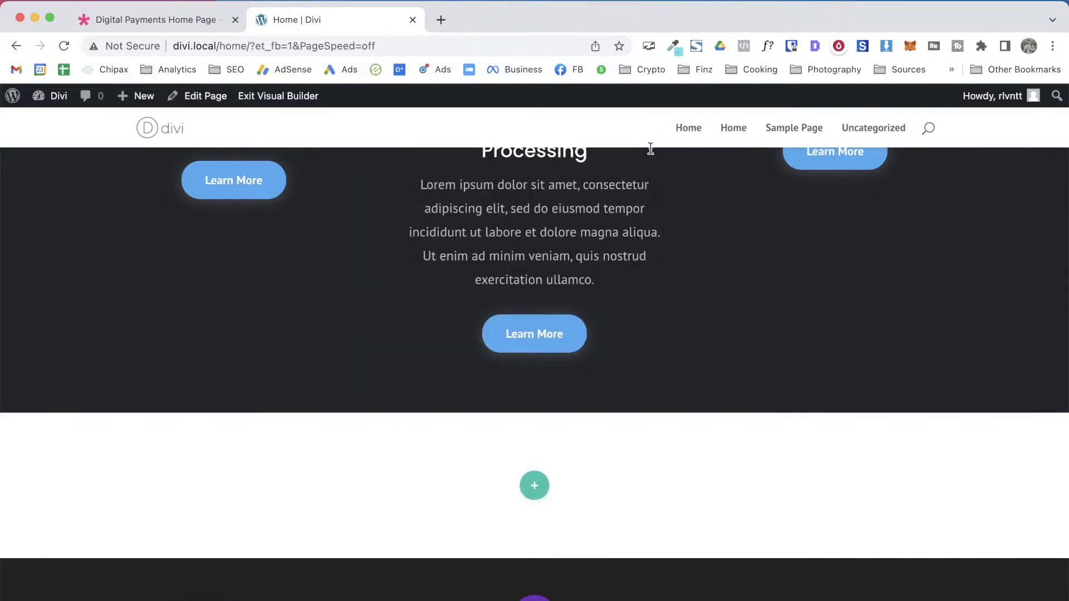
# Add a background gradient to the new empty section in its settings
pyautogui.click(35, 424)
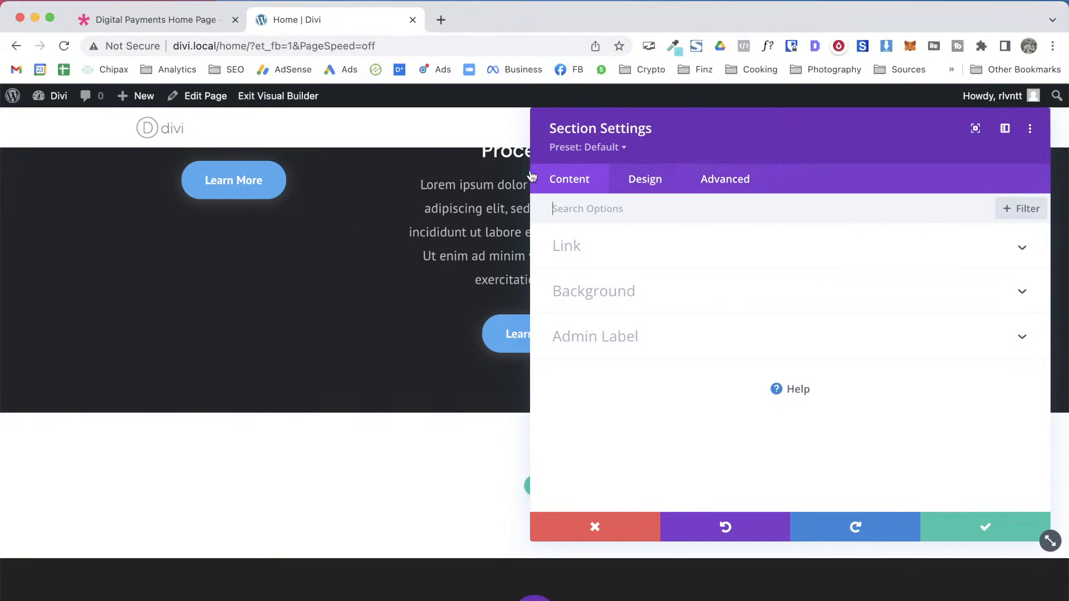
pyautogui.click(620, 292)
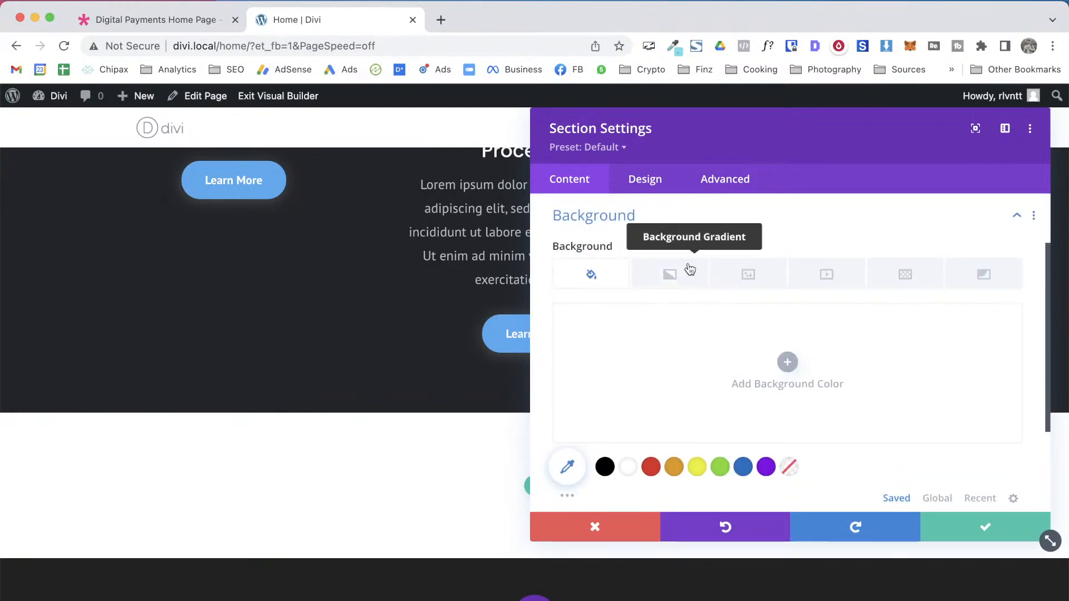
pyautogui.click(670, 274)
pyautogui.click(787, 362)
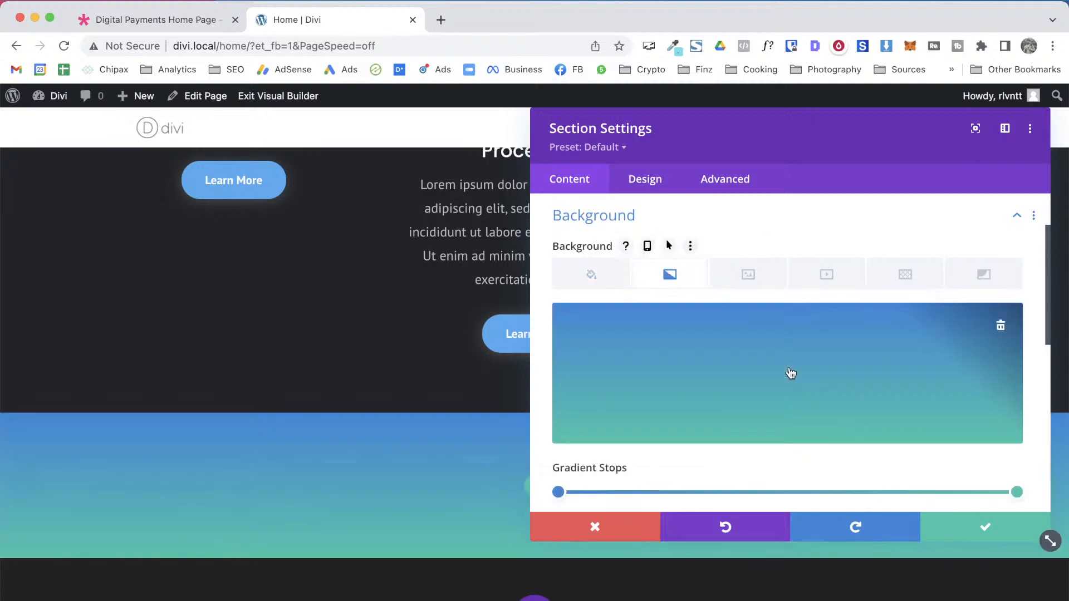
# Try a slightly tilted direction for the section's linear background gradient
pyautogui.scroll(-5, 822, 318)
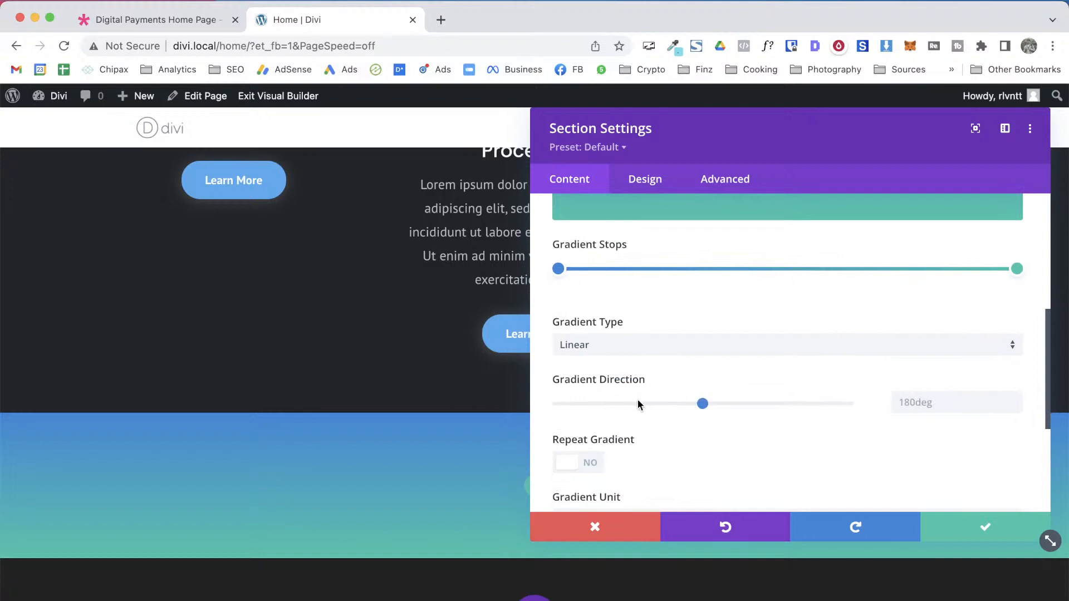
pyautogui.moveTo(703, 402)
pyautogui.mouseDown()
pyautogui.moveTo(549, 407)
pyautogui.moveTo(721, 404)
pyautogui.mouseUp()
pyautogui.moveTo(788, 399); pyautogui.dragTo(710, 394)
# Set the first stop of the section's background gradient to the sampled color #6CDEED
pyautogui.scroll(4, 710, 394)
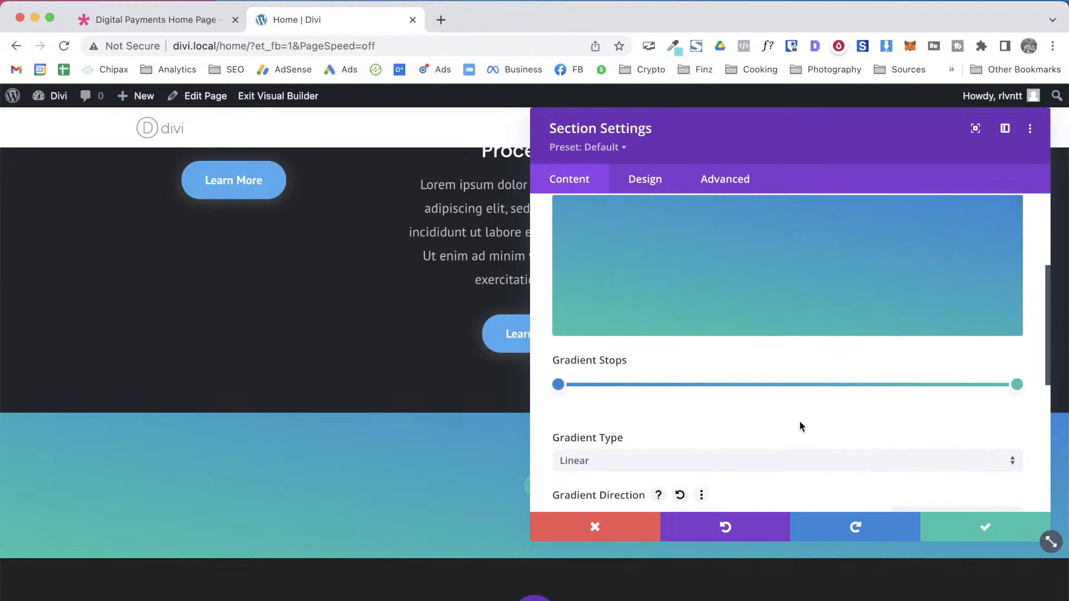
pyautogui.click(559, 385)
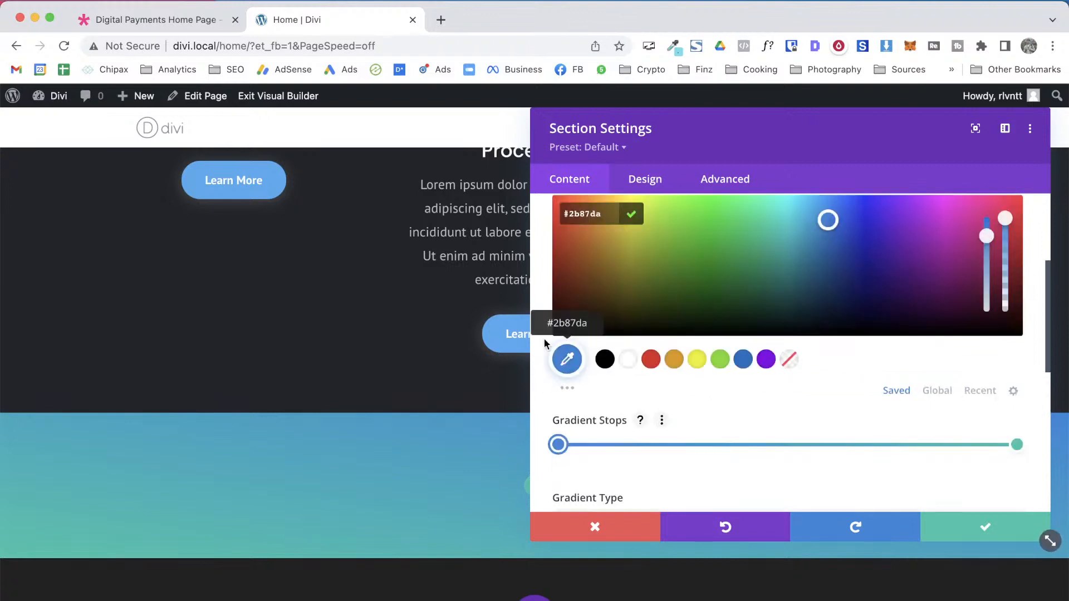
pyautogui.tripleClick(585, 211)
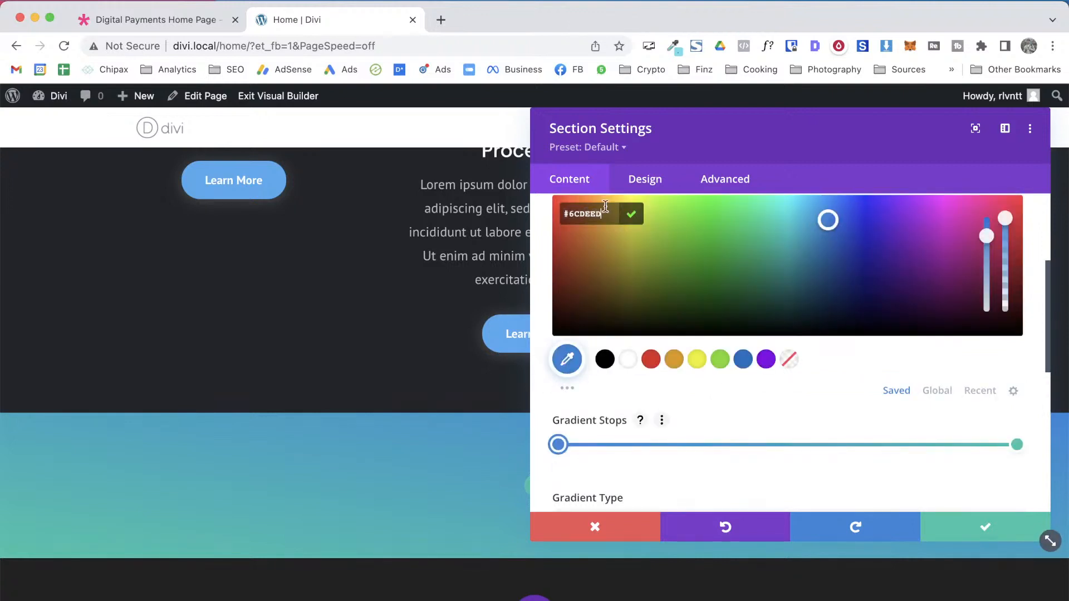
pyautogui.press('super+v')
pyautogui.click(633, 217)
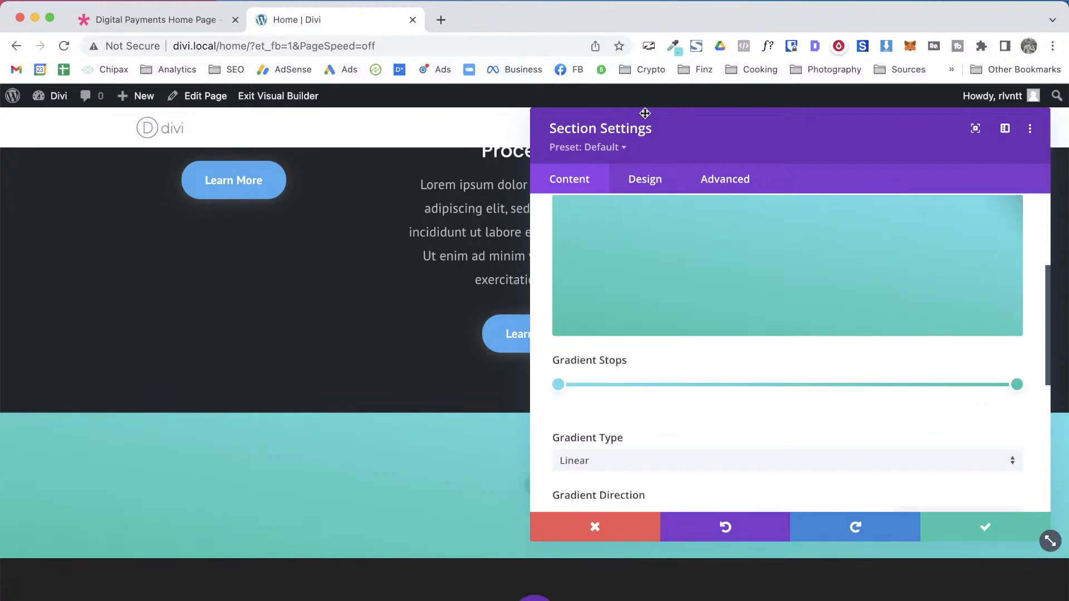
# Sample the blue #538AF7 at the right edge of the demo page's signup section gradient
pyautogui.hotkey('ctrl', 'shift', 'Tab')
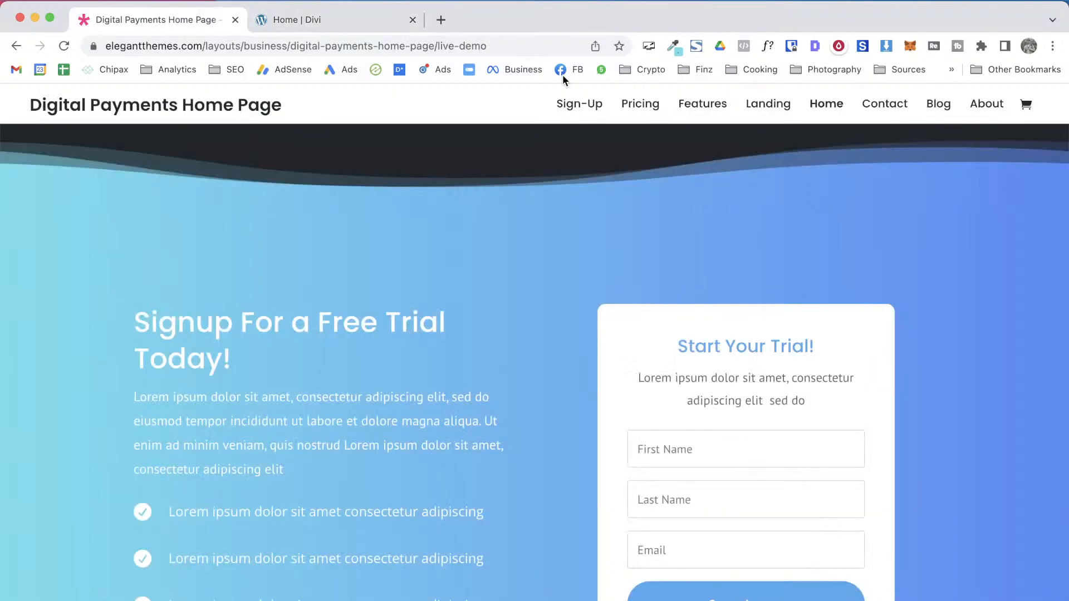
pyautogui.scroll(-2, 846, 378)
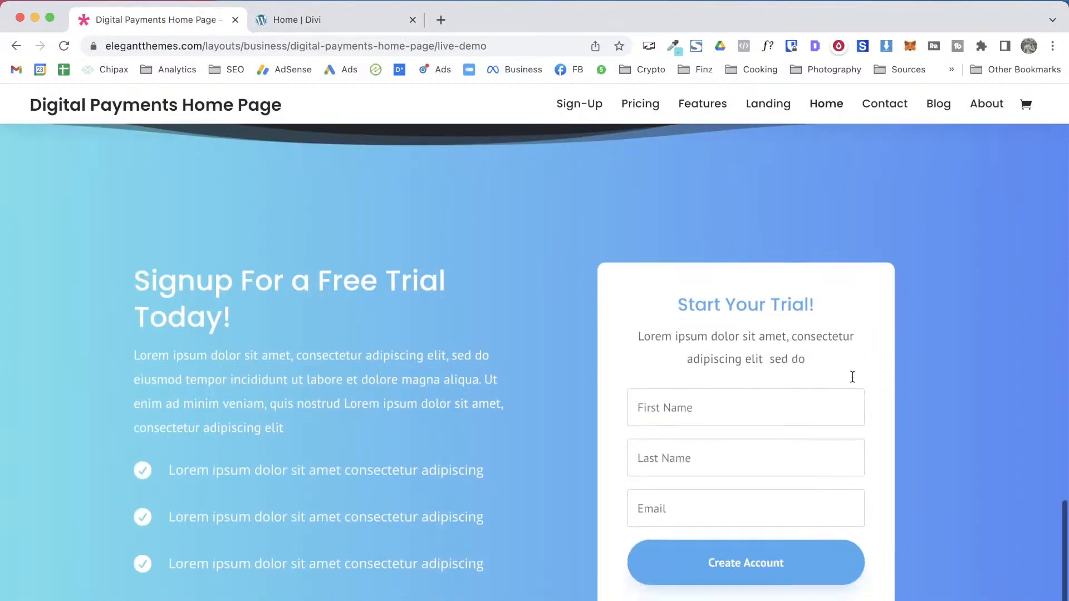
pyautogui.click(676, 44)
pyautogui.click(623, 66)
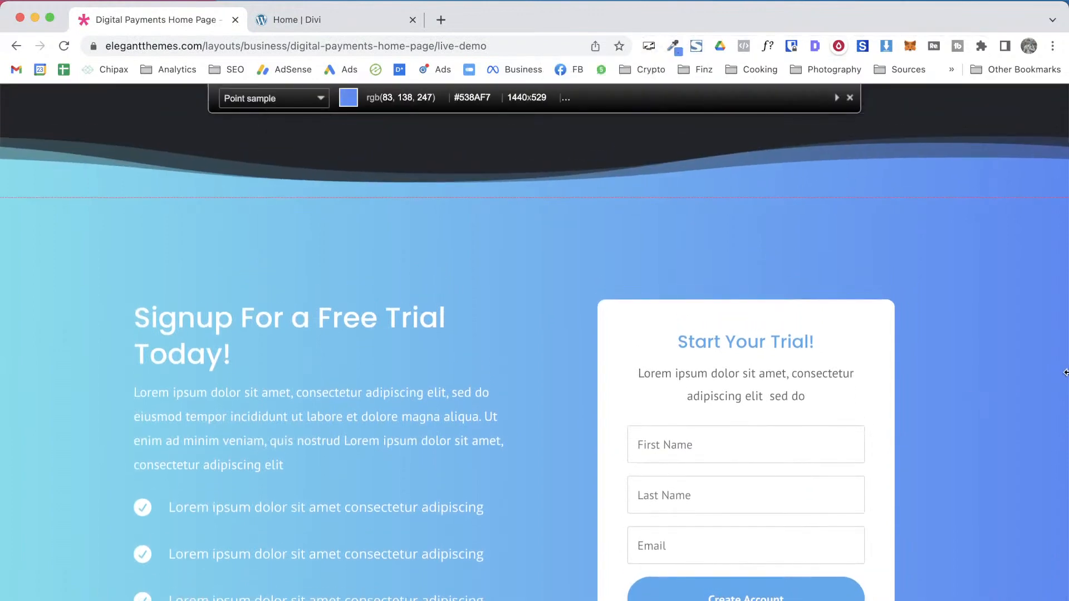
pyautogui.click(1063, 372)
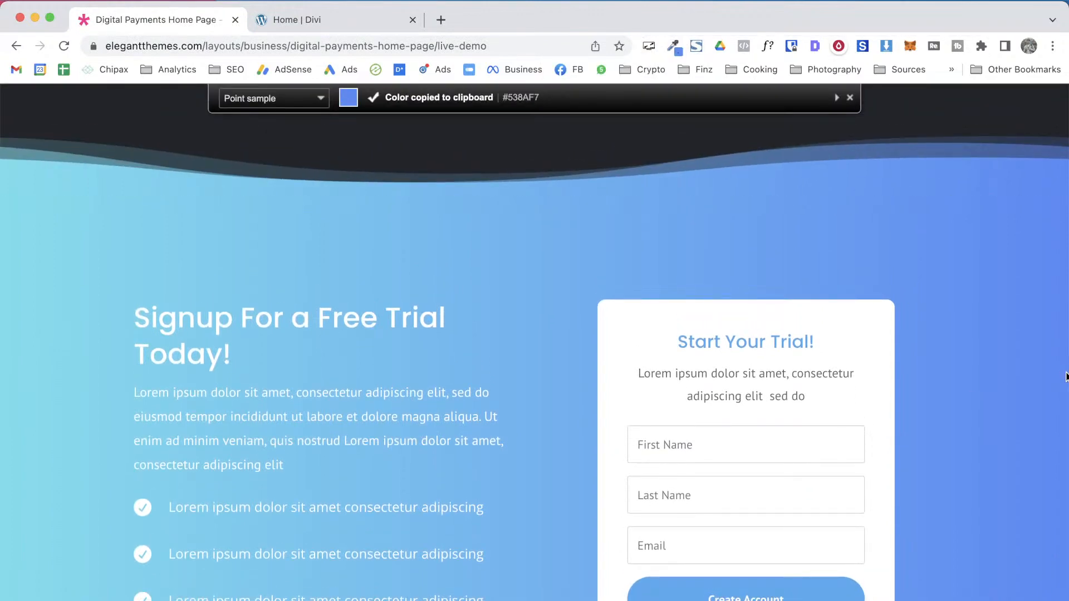
# Set the last stop of the Divi section's background gradient to the sampled color #538AF7
pyautogui.hotkey('ctrl', 'Tab')
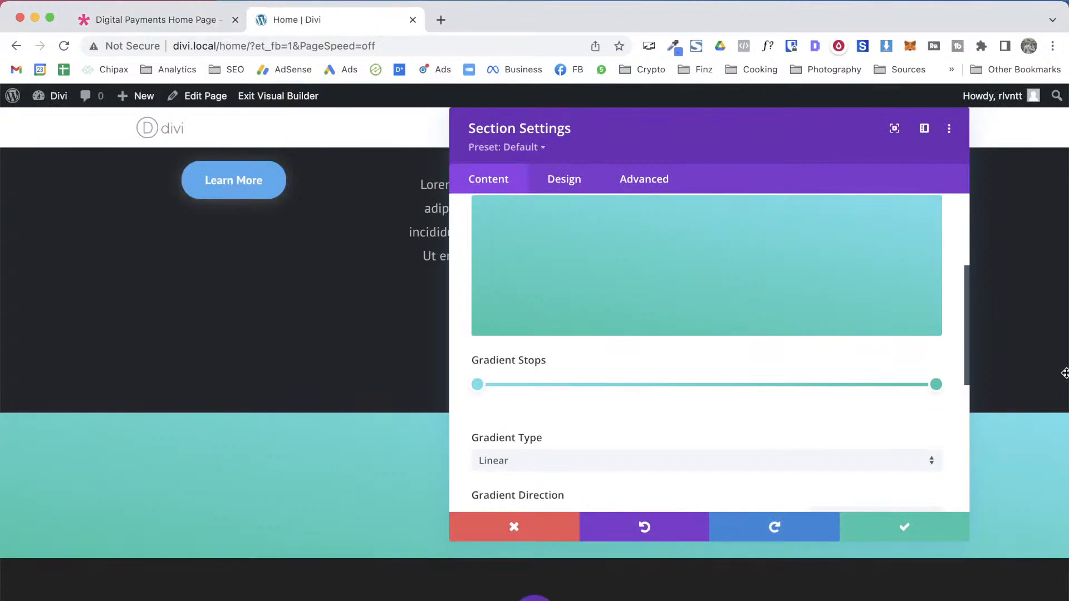
pyautogui.click(935, 383)
pyautogui.moveTo(936, 444)
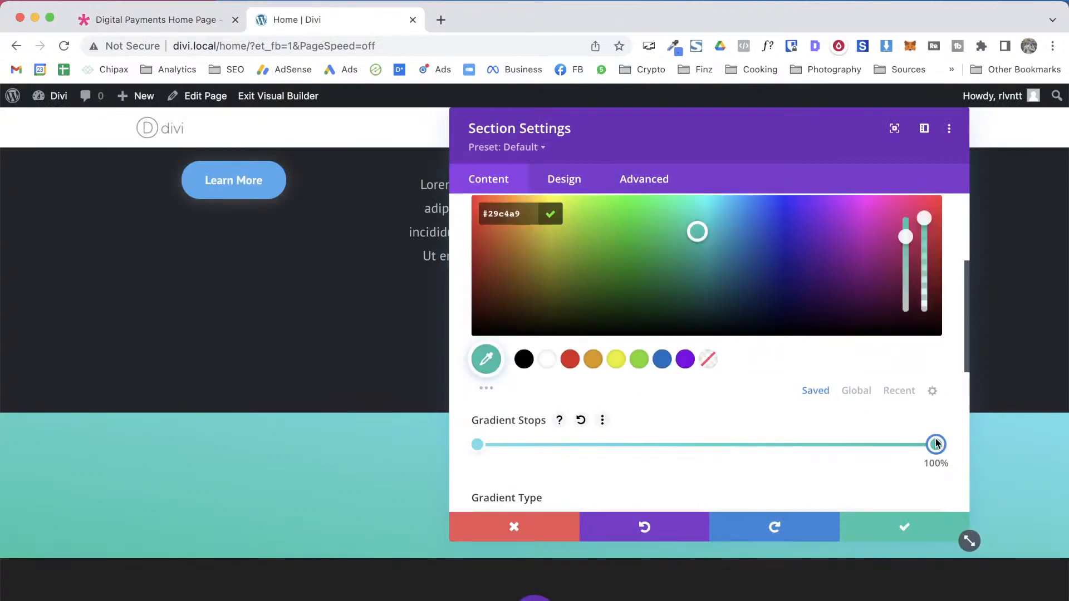
pyautogui.click(521, 217)
pyautogui.press('super+v')
pyautogui.click(552, 215)
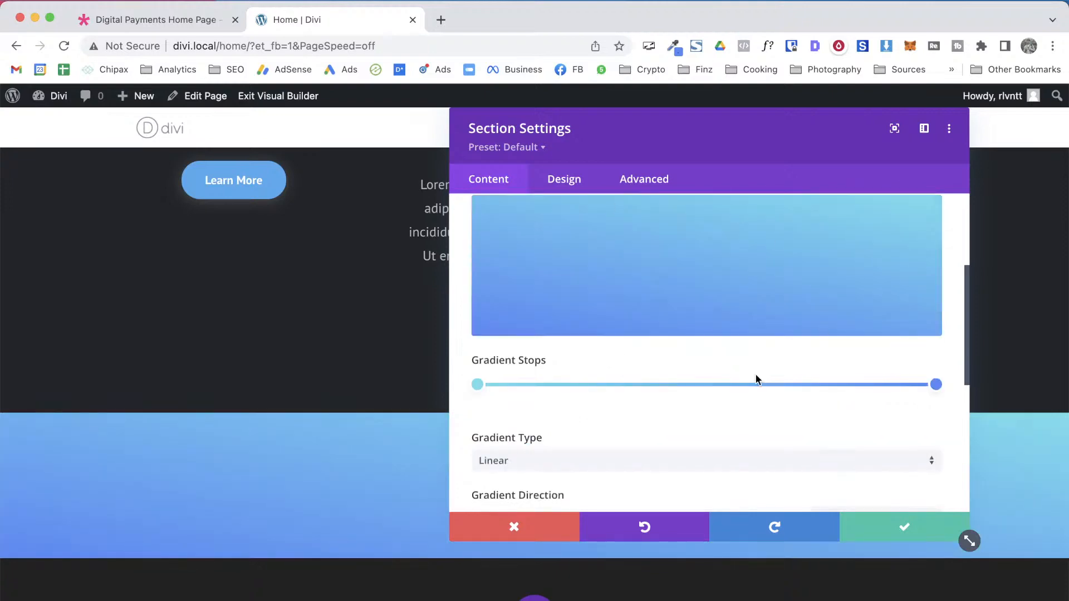
# Turn the gradient direction to about 91deg so it runs horizontally, and save the section settings
pyautogui.scroll(-5, 584, 442)
pyautogui.moveTo(628, 377); pyautogui.dragTo(550, 376)
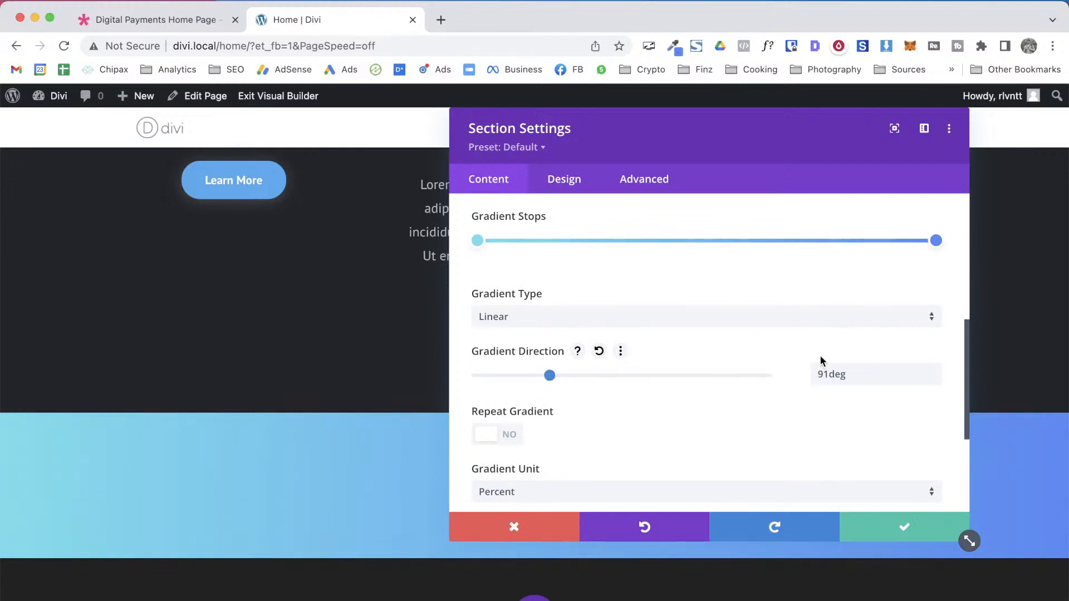
pyautogui.click(934, 378)
pyautogui.click(900, 525)
pyautogui.scroll(-5, 661, 422)
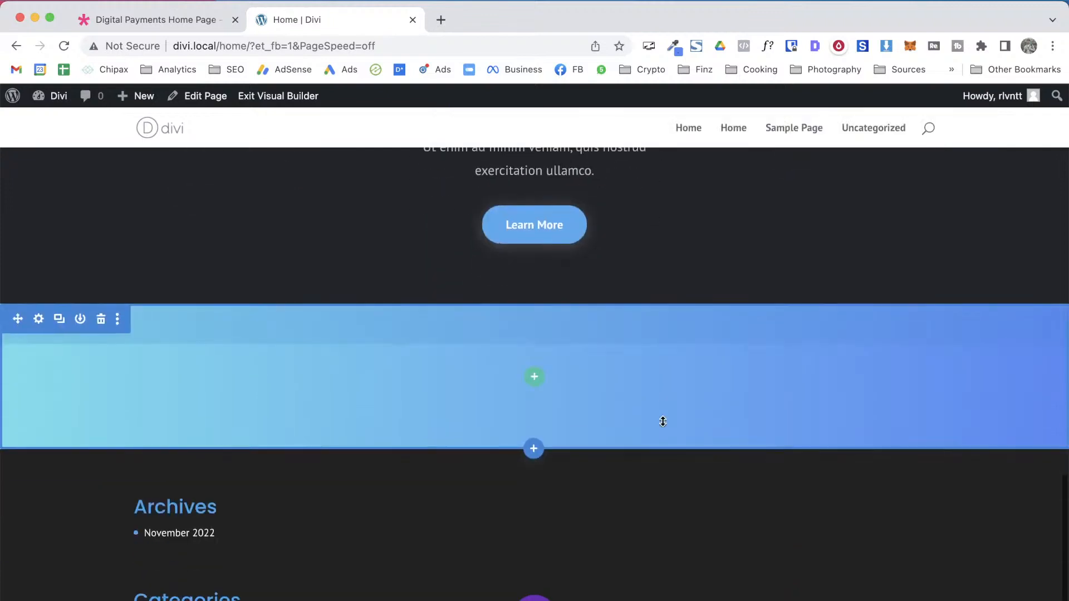
# Give the gradient section a top divider in the layered wave style, matching the wave on the demo page
pyautogui.hotkey('ctrl', 'shift', 'Tab')
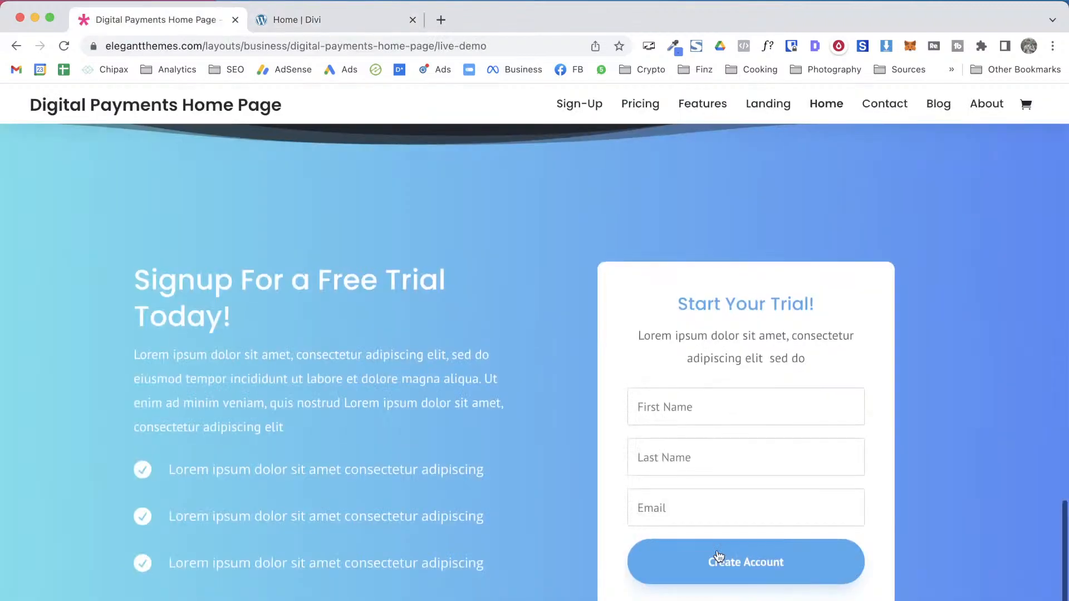
pyautogui.scroll(2, 718, 557)
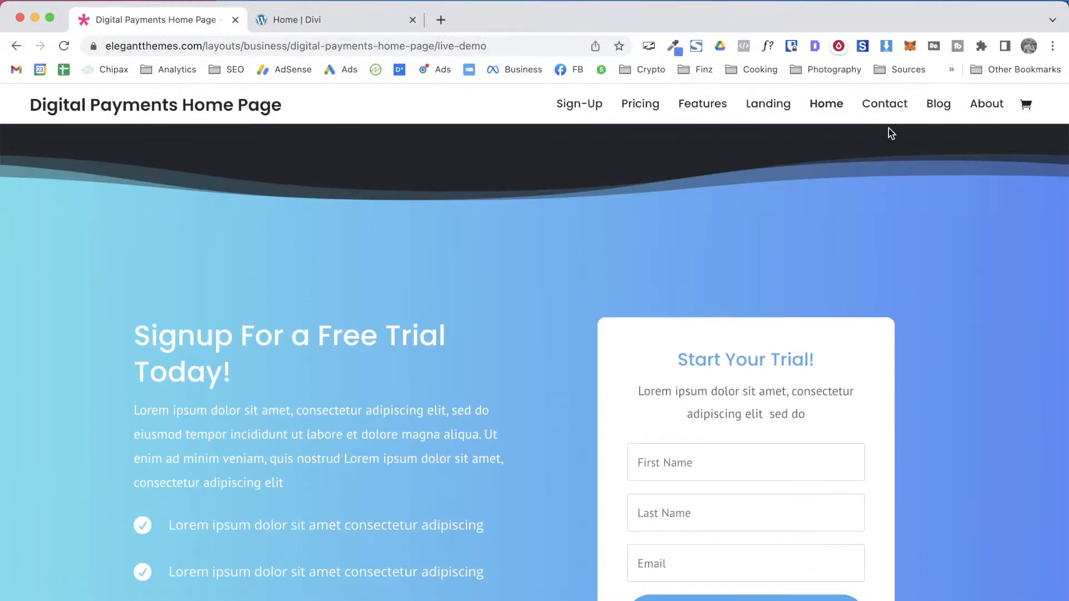
pyautogui.hotkey('ctrl', 'Tab')
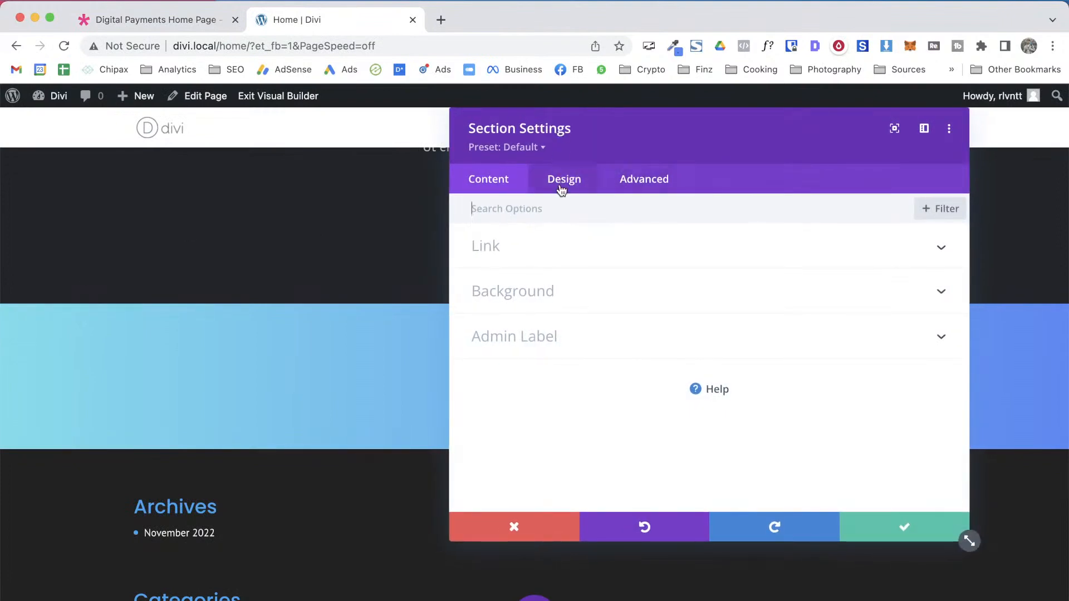
pyautogui.click(563, 181)
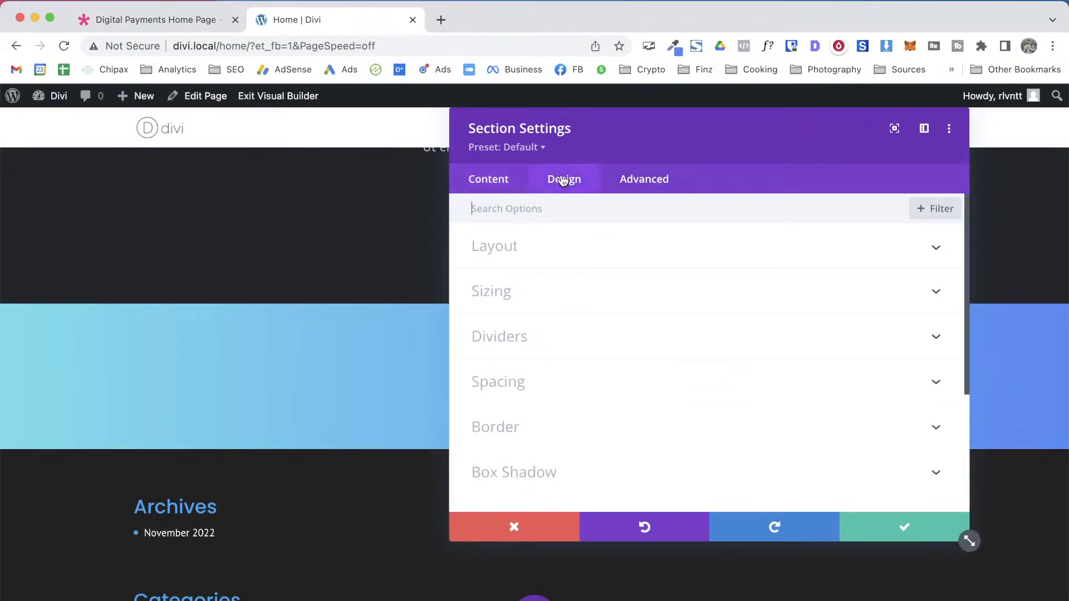
pyautogui.click(638, 340)
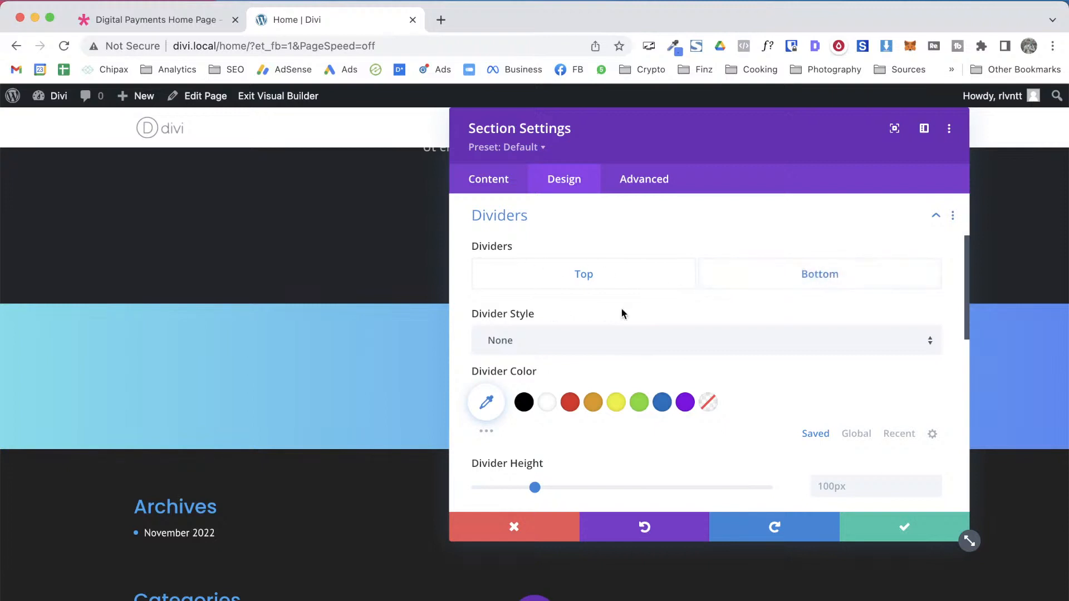
pyautogui.click(531, 352)
pyautogui.scroll(-5, 532, 354)
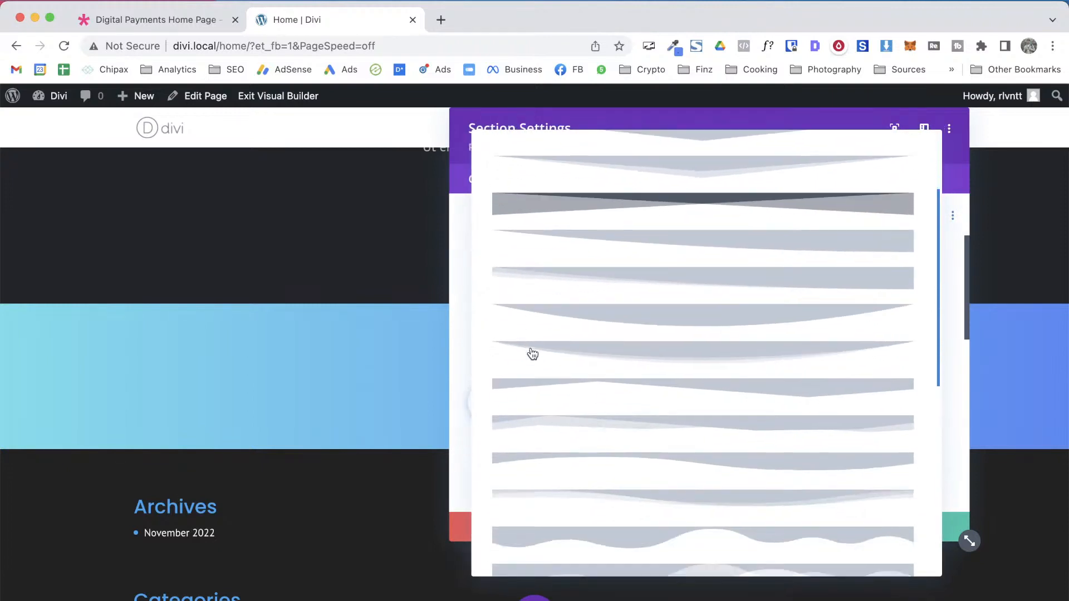
pyautogui.scroll(-2, 532, 353)
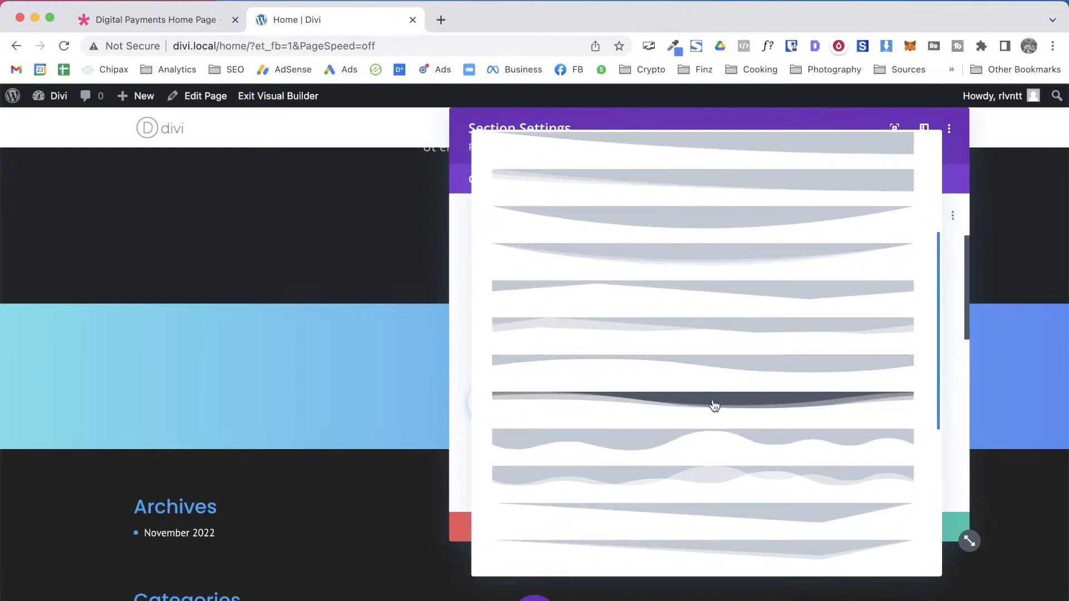
pyautogui.click(811, 405)
# Compare the new top divider with the demo page's wave, moving the section settings window clear of the divider
pyautogui.hotkey('ctrl', 'shift', 'Tab')
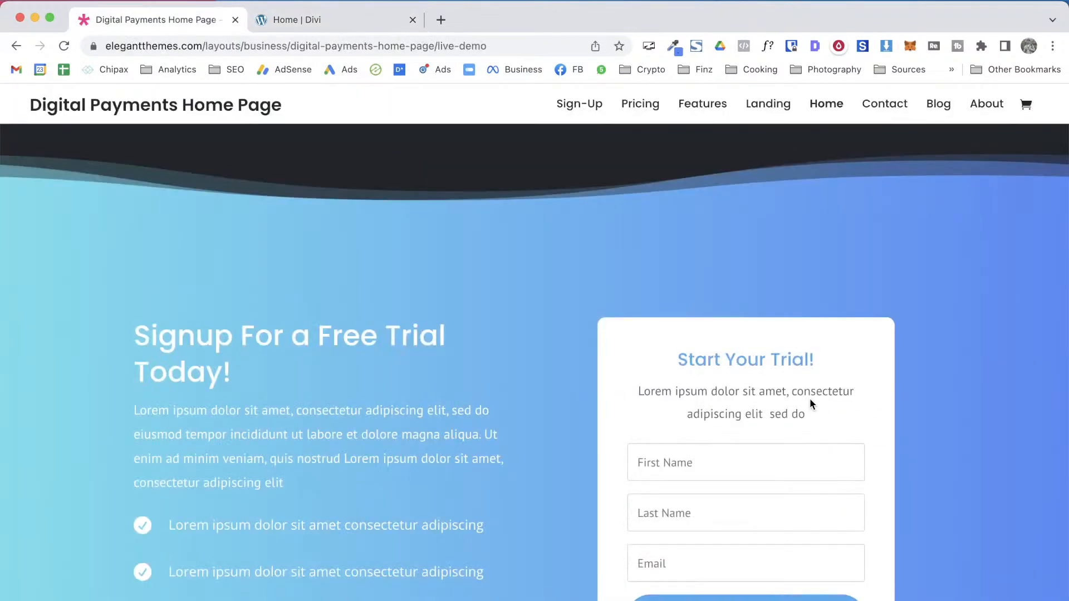
pyautogui.scroll(3, 529, 446)
pyautogui.hotkey('ctrl', 'Tab')
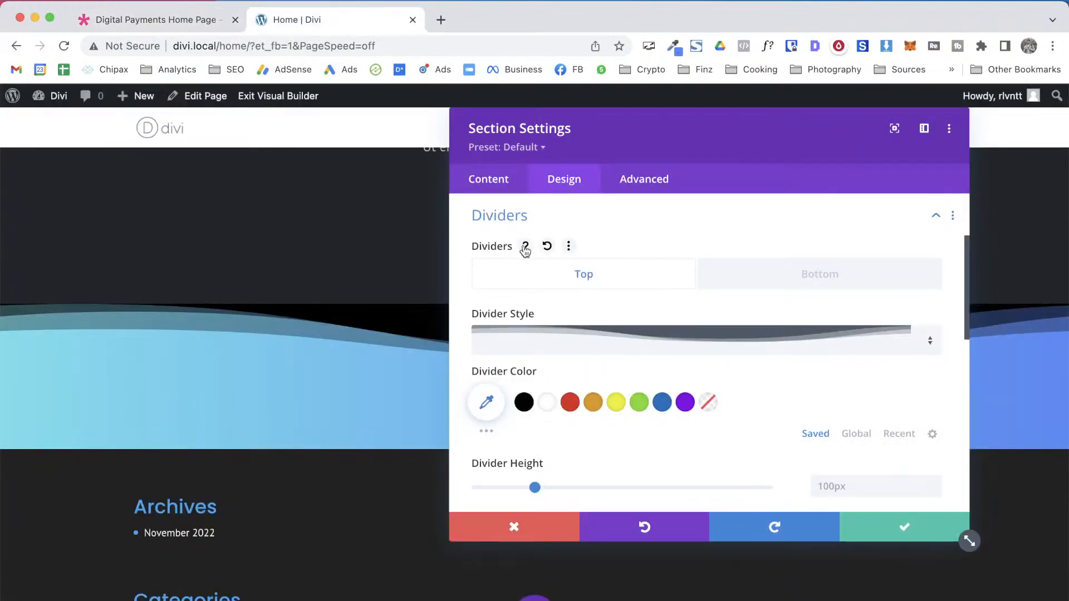
pyautogui.moveTo(670, 137); pyautogui.dragTo(727, 387)
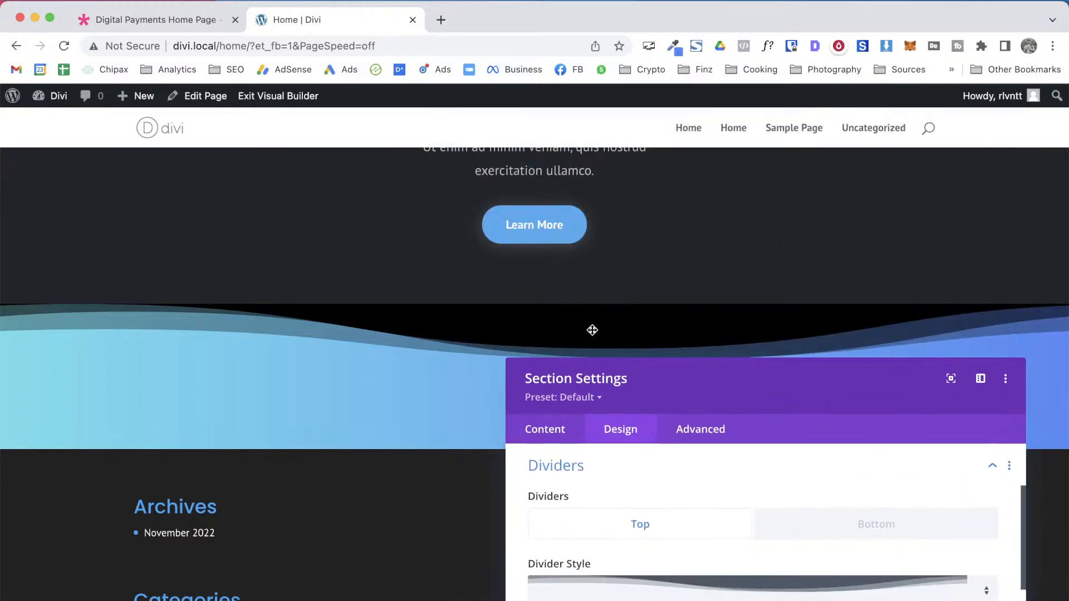
# Set the gradient section's top divider color to the dark global color matching the section above, and save the section settings
pyautogui.hotkey('ctrl', 'shift', 'Tab')
pyautogui.scroll(3, 408, 301)
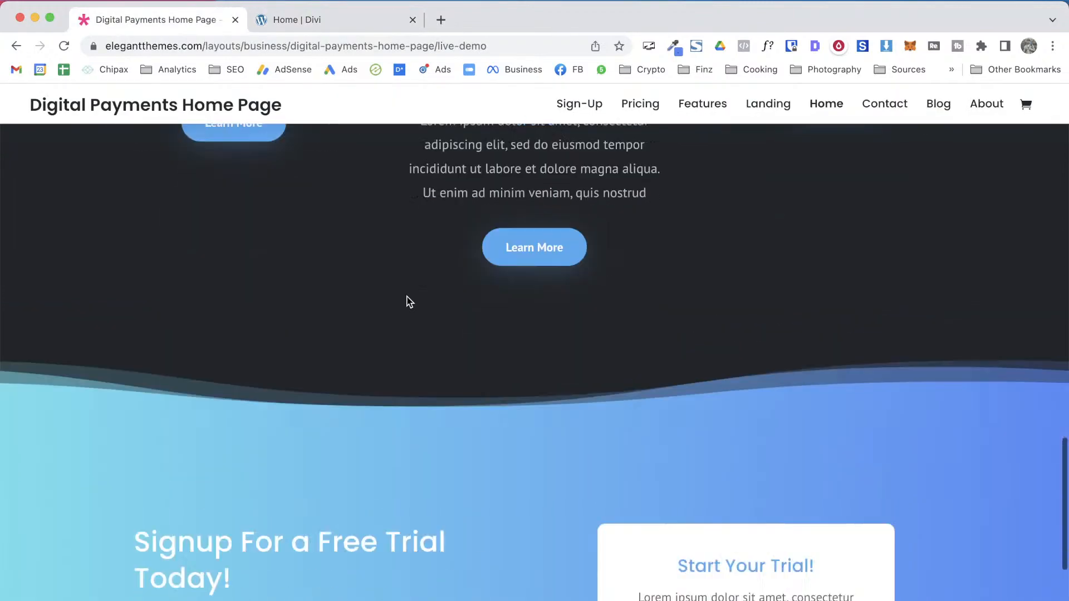
pyautogui.hotkey('ctrl', 'Tab')
pyautogui.moveTo(824, 398); pyautogui.dragTo(858, 177)
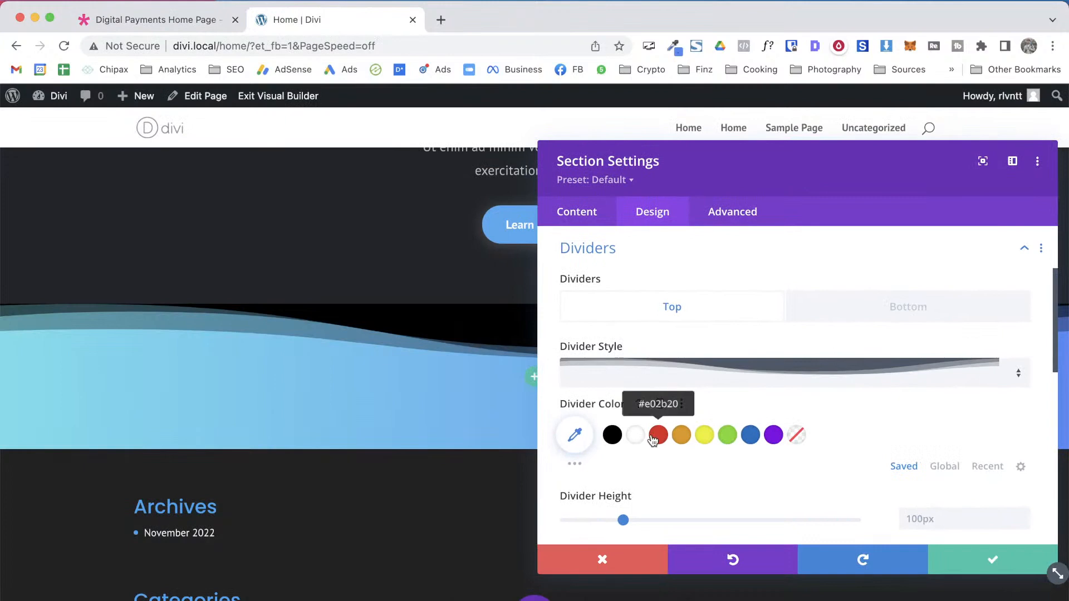
pyautogui.click(616, 438)
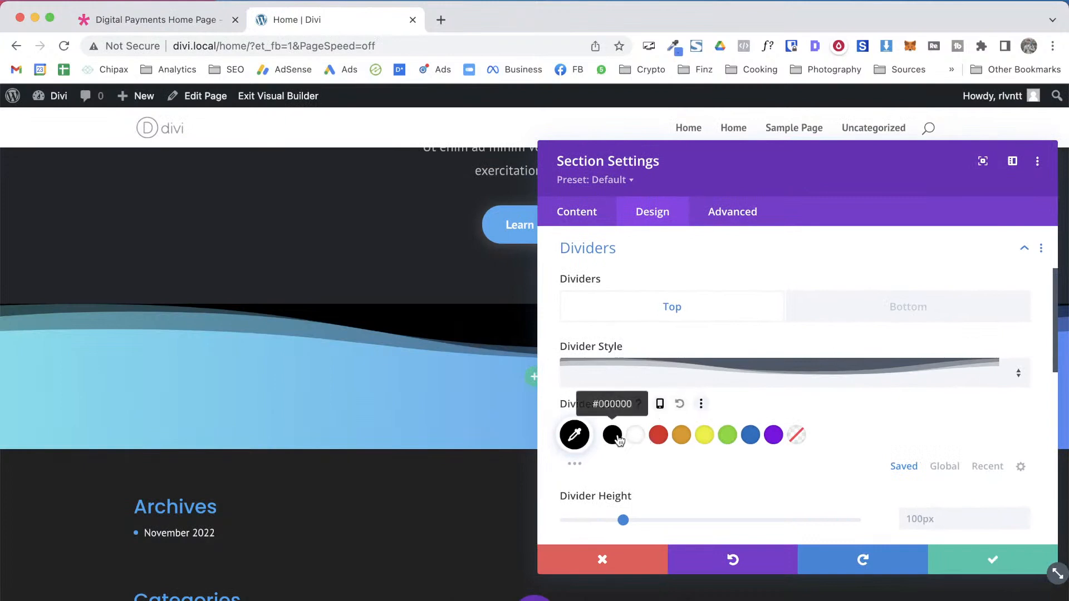
pyautogui.click(661, 436)
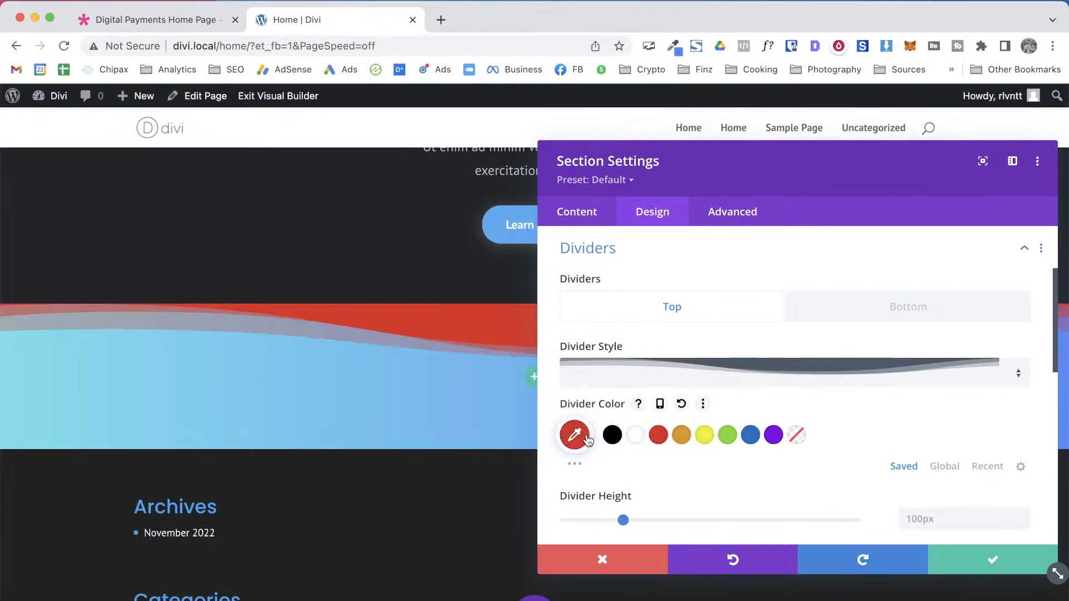
pyautogui.click(945, 467)
pyautogui.click(661, 436)
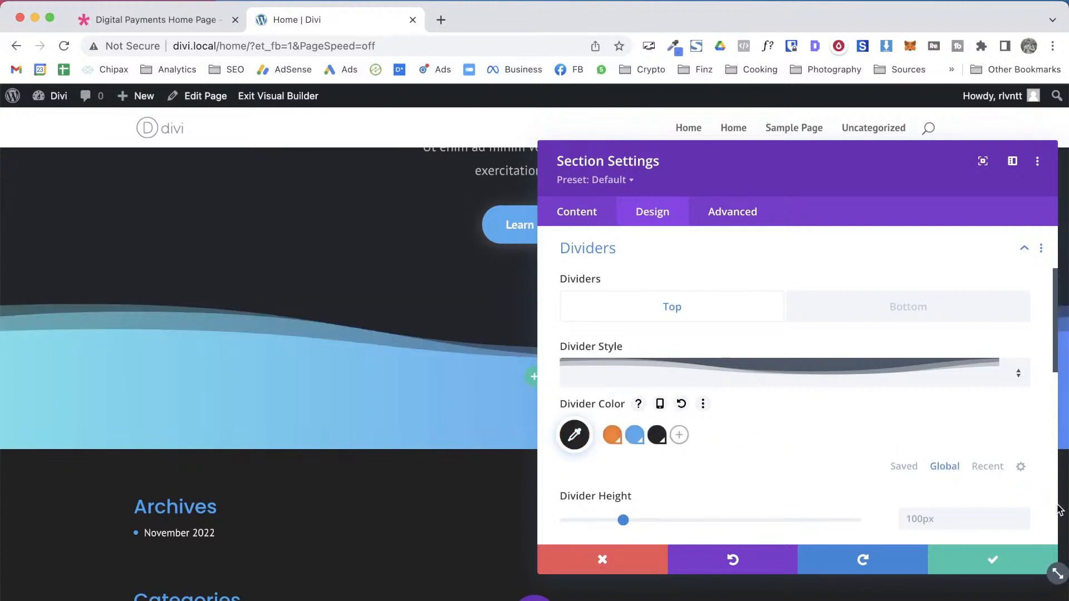
pyautogui.click(998, 559)
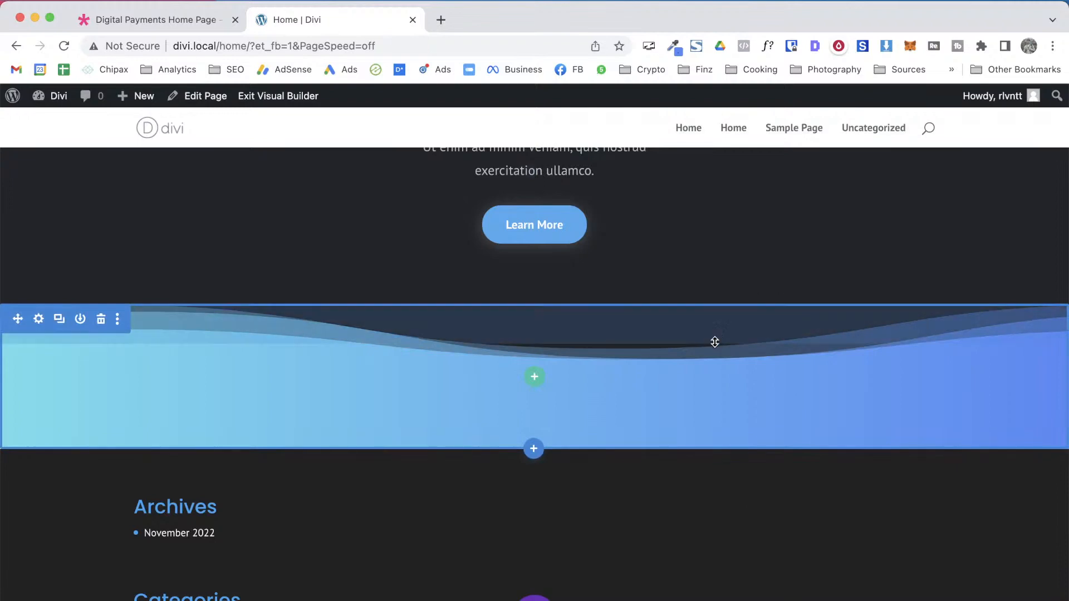
pyautogui.scroll(4, 340, 328)
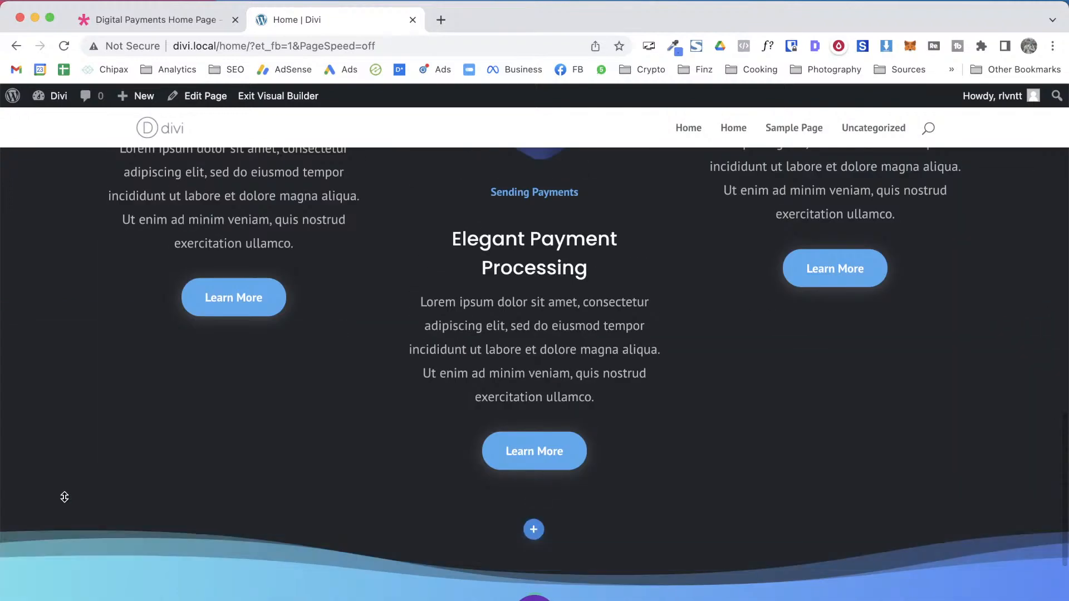
pyautogui.scroll(-3, 309, 391)
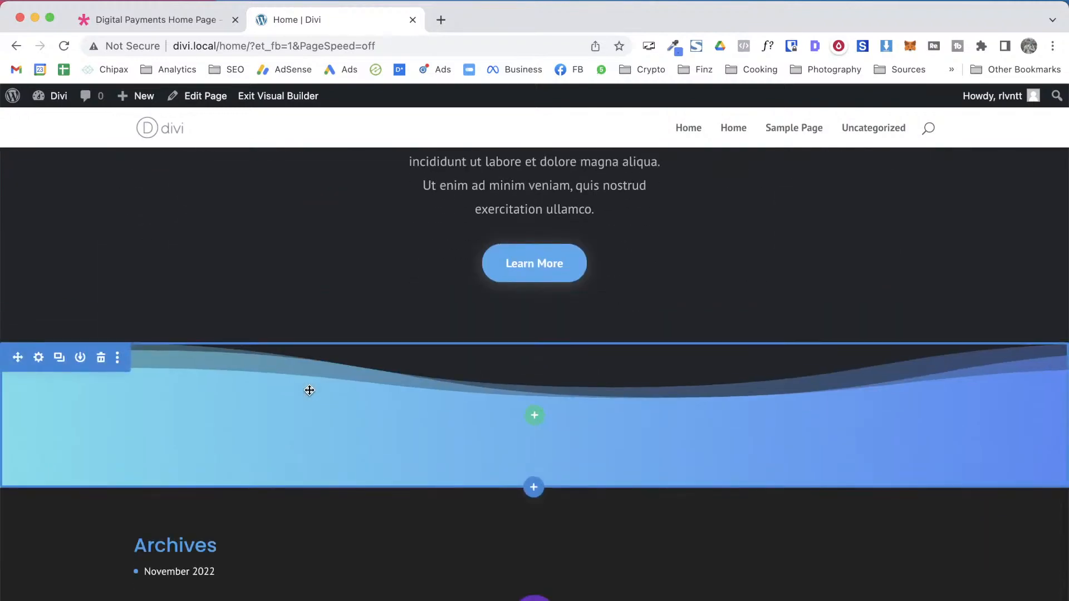
# Try a height of 83px for the gradient section's top divider, and reset it to the default height
pyautogui.hotkey('ctrl', 'shift', 'Tab')
pyautogui.hotkey('ctrl', 'Tab')
pyautogui.click(37, 358)
pyautogui.click(647, 218)
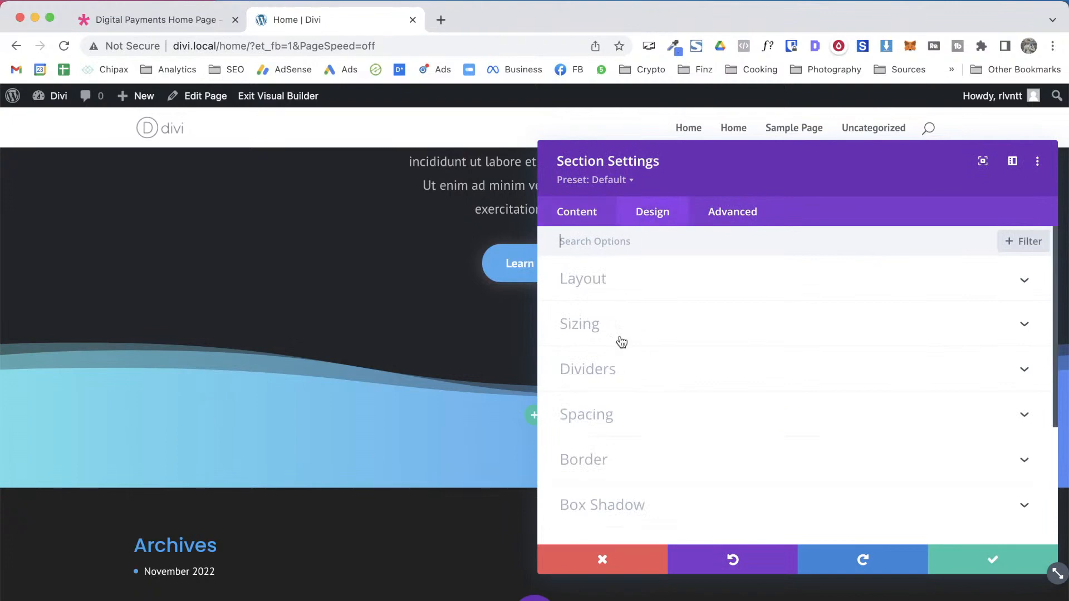
pyautogui.click(610, 370)
pyautogui.scroll(-2, 830, 406)
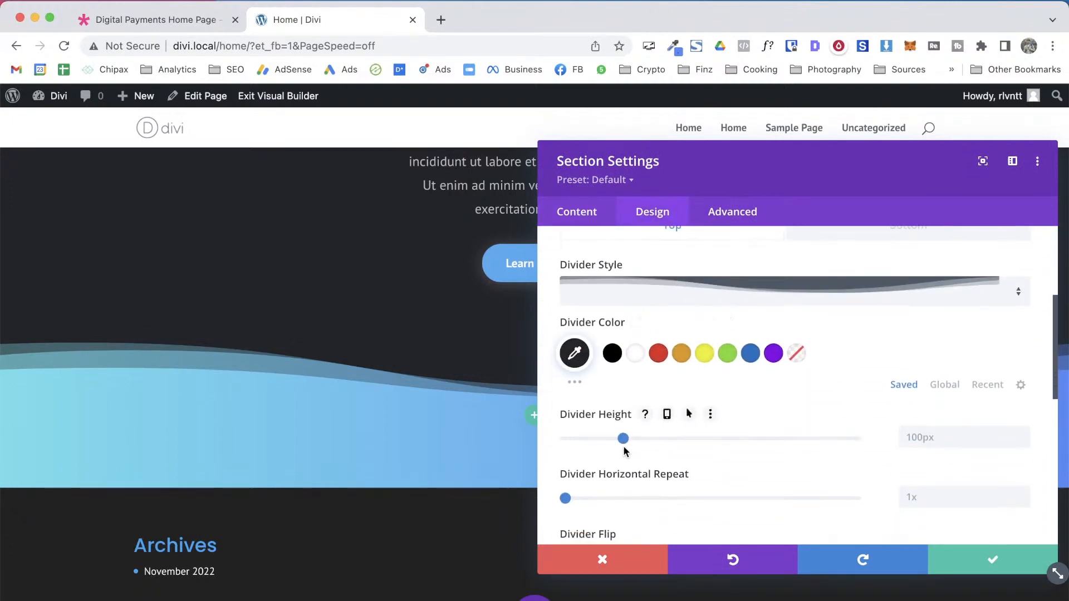
pyautogui.moveTo(623, 440)
pyautogui.mouseDown()
pyautogui.moveTo(643, 445)
pyautogui.moveTo(594, 445)
pyautogui.moveTo(624, 444)
pyautogui.moveTo(614, 448)
pyautogui.mouseUp()
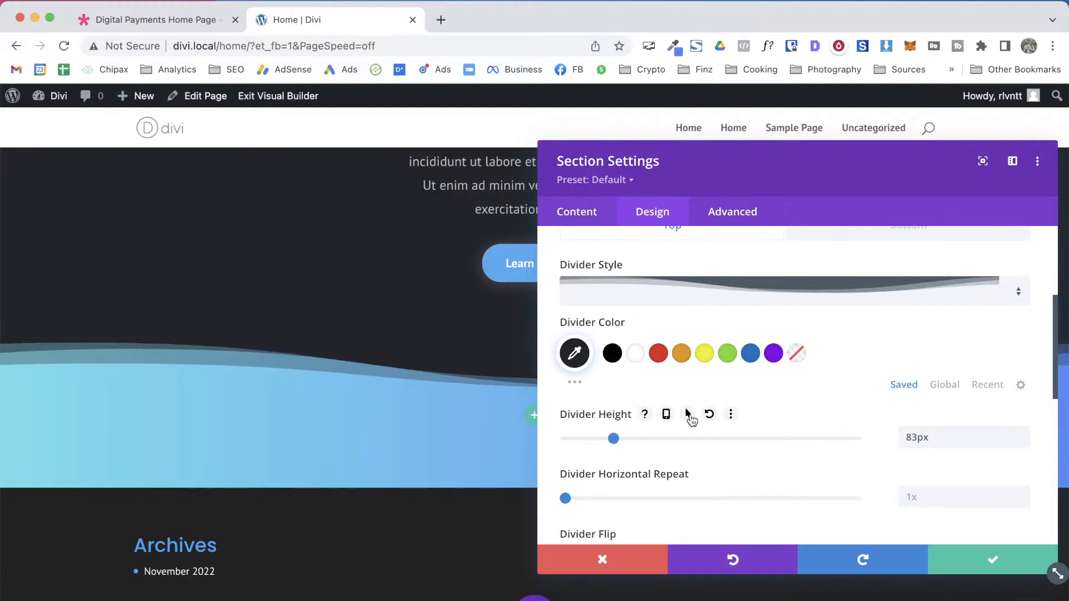
pyautogui.click(710, 415)
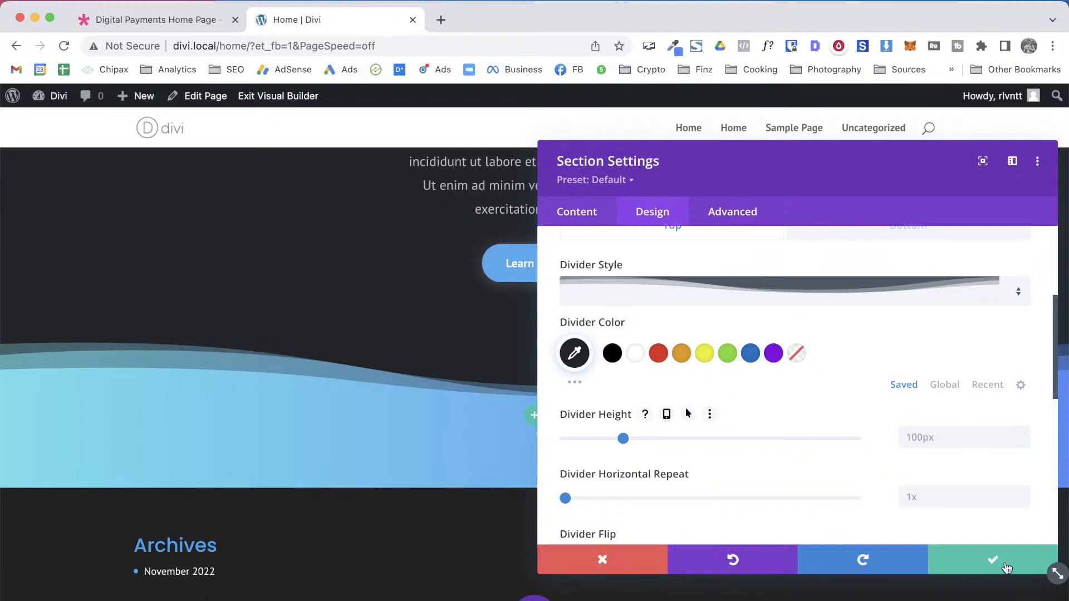
pyautogui.click(1003, 559)
# Insert a two-column row split three-fifths and two-fifths into the gradient section, without adding a module yet
pyautogui.scroll(-2, 682, 410)
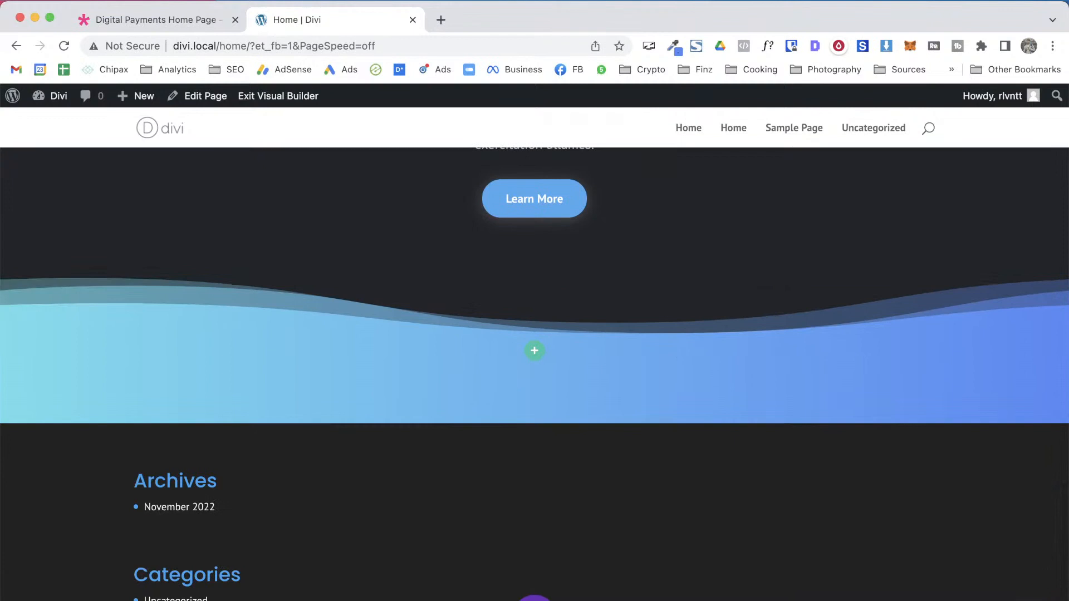
pyautogui.moveTo(385, 337)
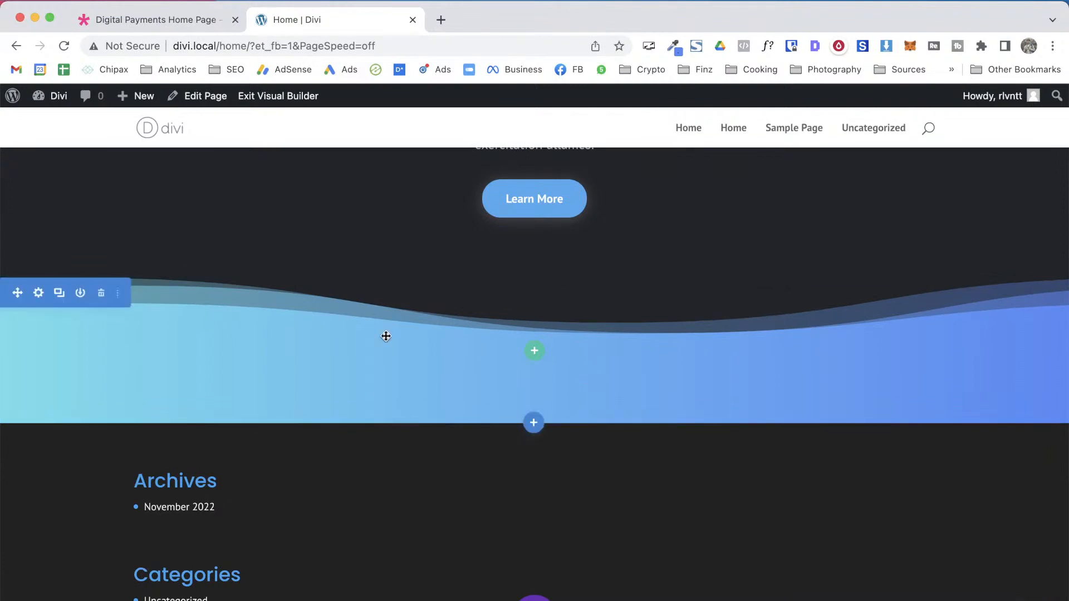
pyautogui.scroll(-2, 386, 337)
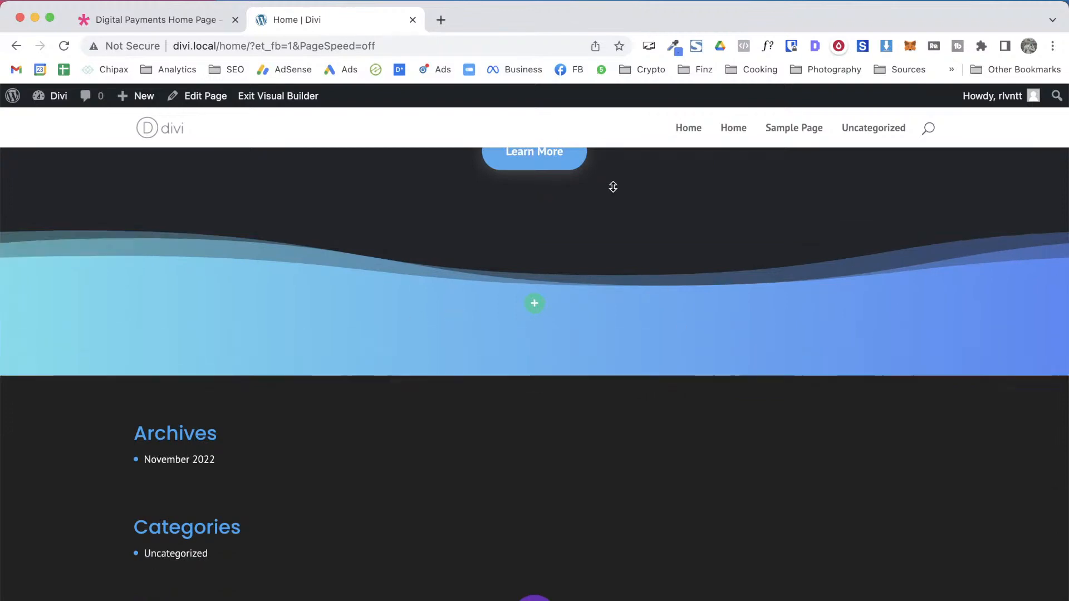
pyautogui.hotkey('ctrl', 'shift', 'Tab')
pyautogui.scroll(-5, 146, 304)
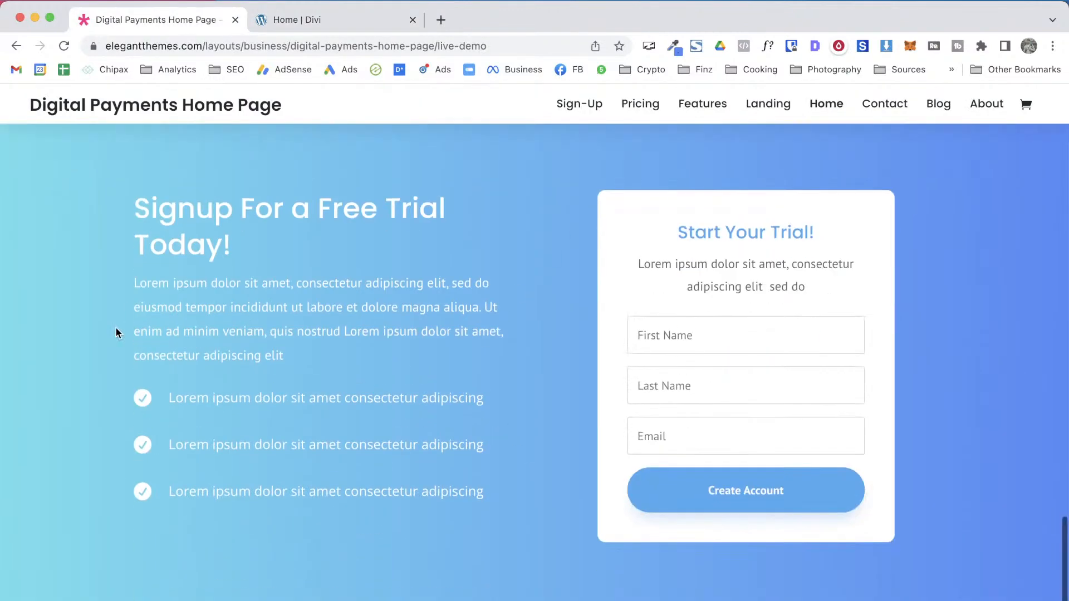
pyautogui.hotkey('ctrl', 'Tab')
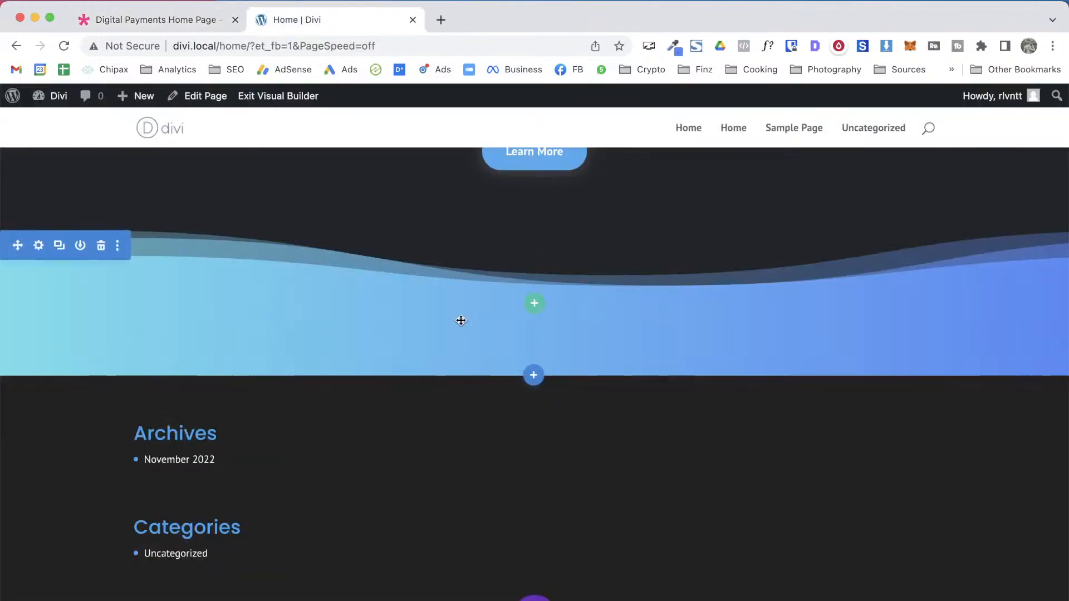
pyautogui.click(534, 304)
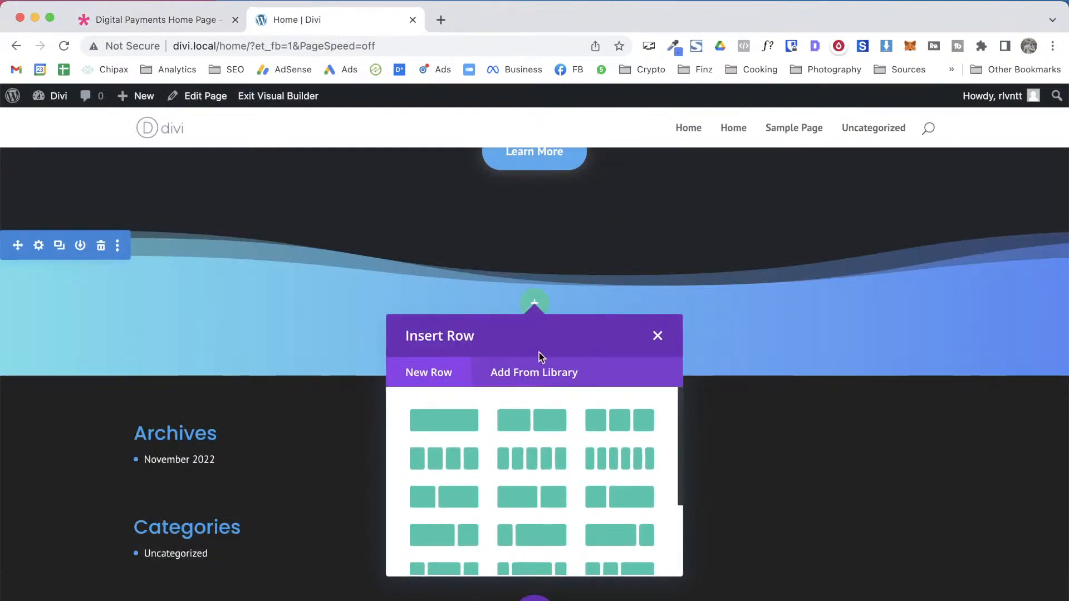
pyautogui.click(518, 507)
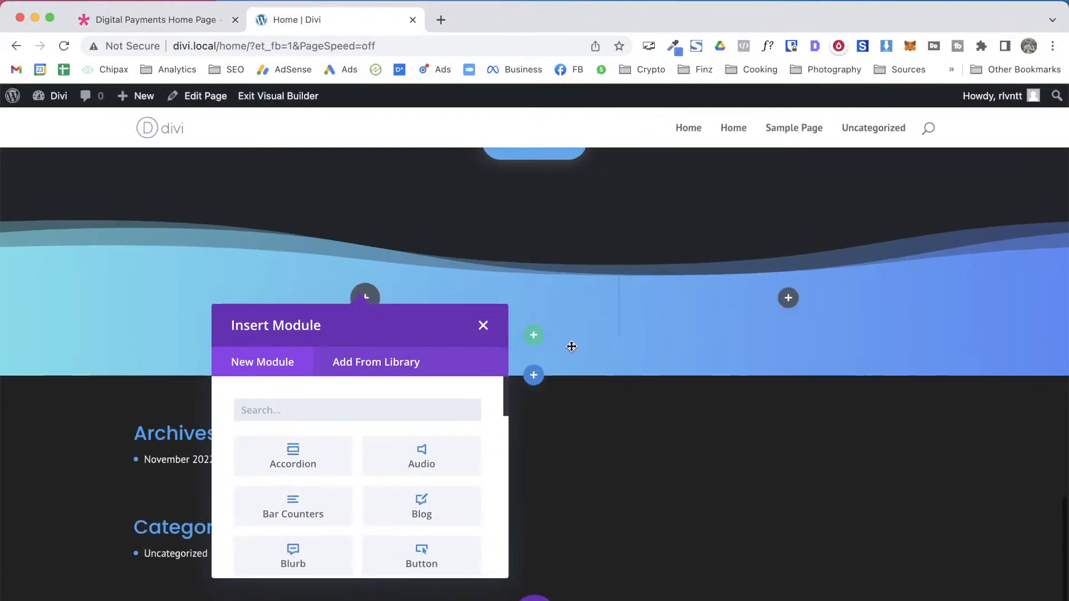
pyautogui.click(484, 326)
# Copy the "Signup For a Free Trial Today!" heading and paragraph from the demo page, and inspect the heading's font properties
pyautogui.hotkey('ctrl', 'shift', 'Tab')
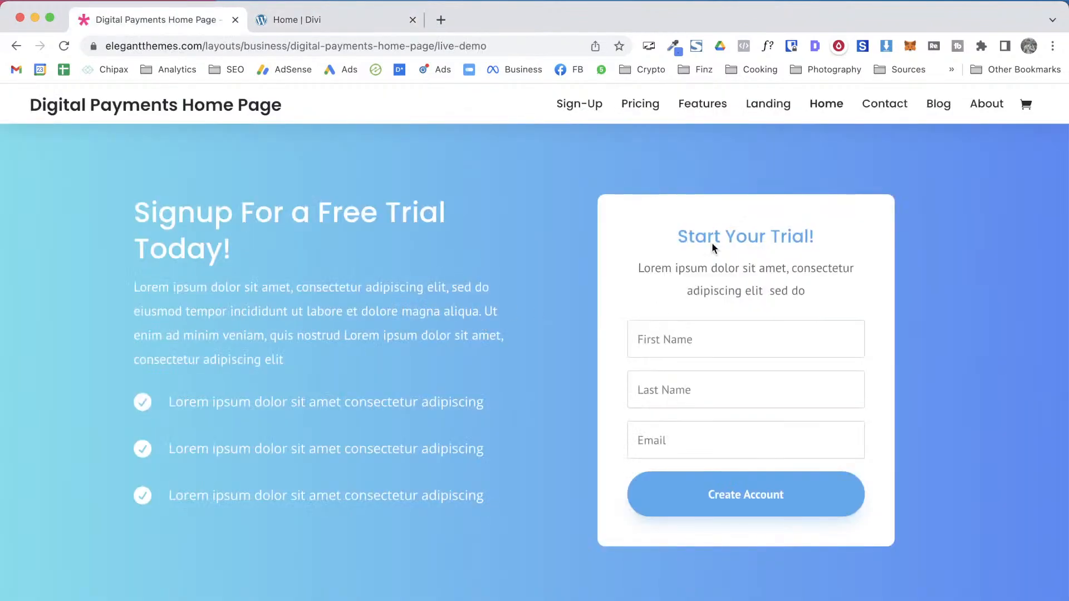
pyautogui.moveTo(134, 207); pyautogui.dragTo(341, 373)
pyautogui.hotkey('ctrl', 'c')
pyautogui.click(767, 46)
pyautogui.click(347, 206)
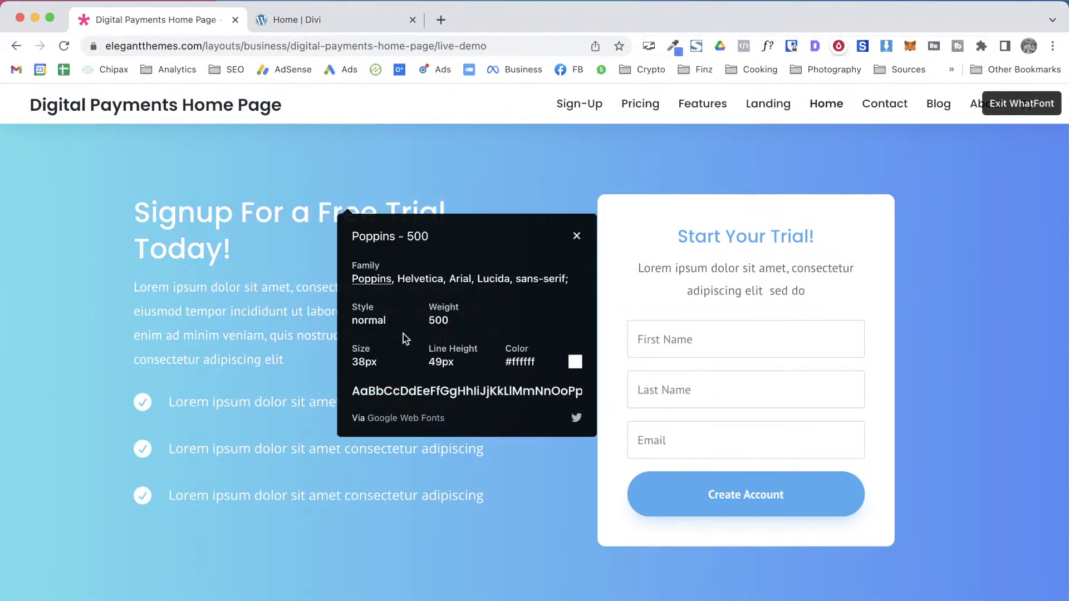
pyautogui.press('Escape')
pyautogui.hotkey('ctrl', 'Tab')
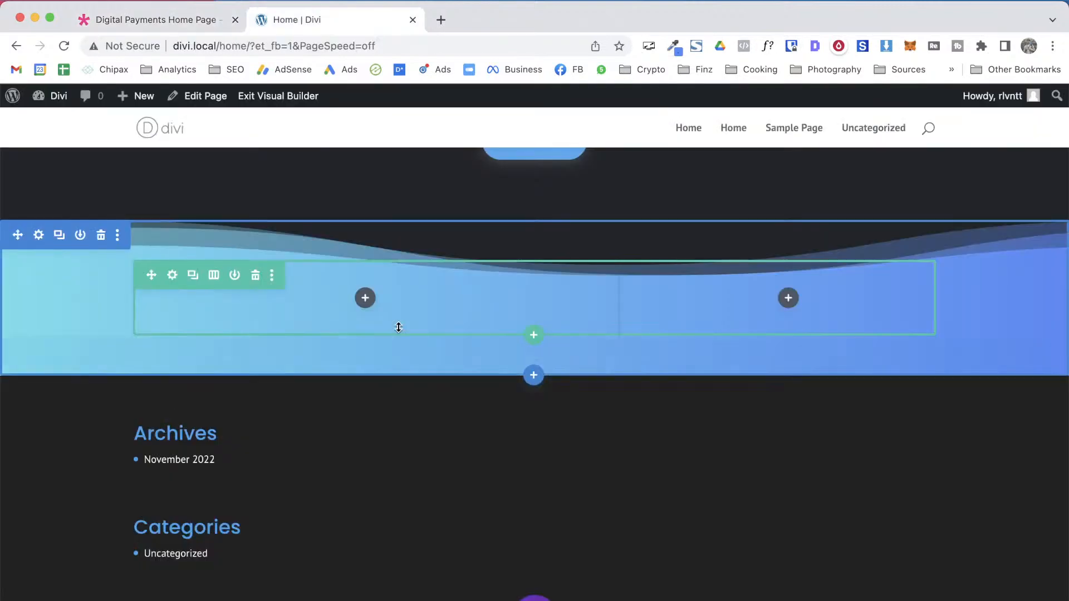
# Add a Text module to the row's wider column and replace its placeholder with the copied heading and paragraph
pyautogui.click(365, 297)
pyautogui.write('tex')
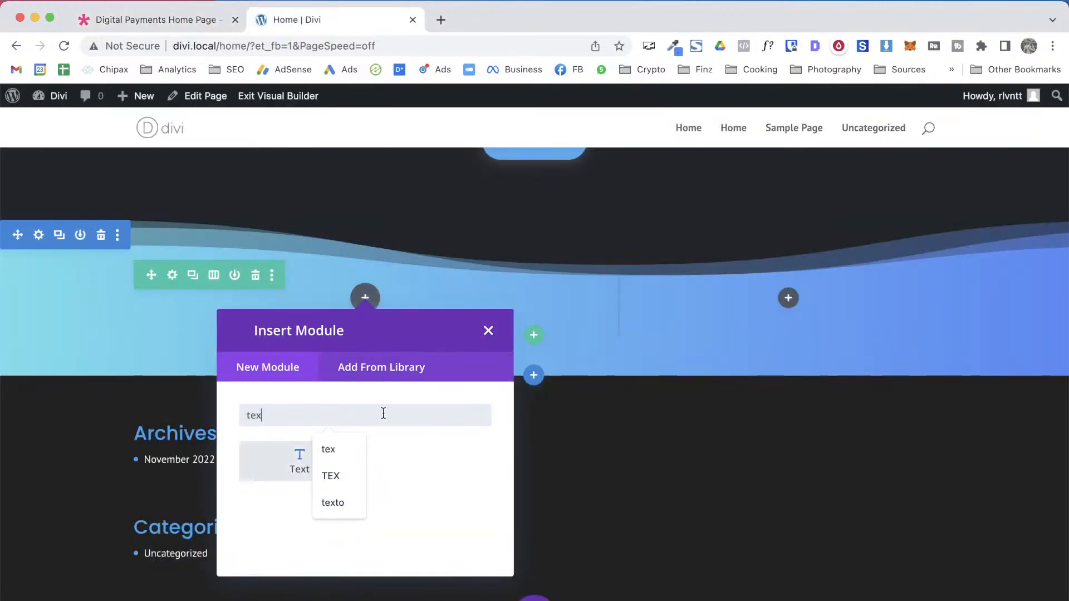
pyautogui.click(281, 466)
pyautogui.click(742, 421)
pyautogui.hotkey('ctrl', 'a')
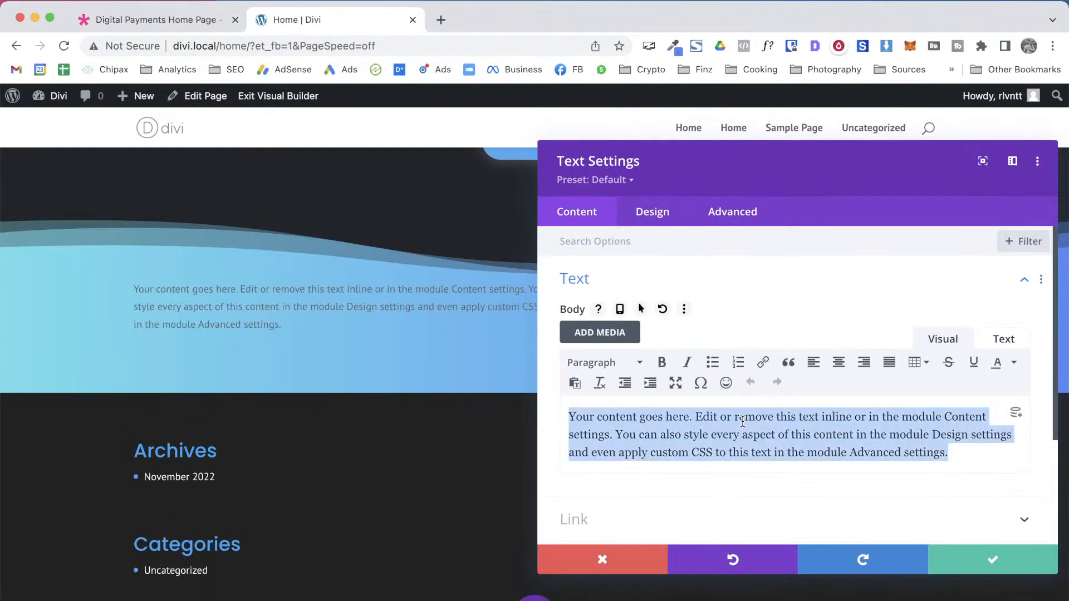
pyautogui.hotkey('ctrl', 'v')
# Set the body text color of the signup Text module to white (#ffffff)
pyautogui.click(660, 214)
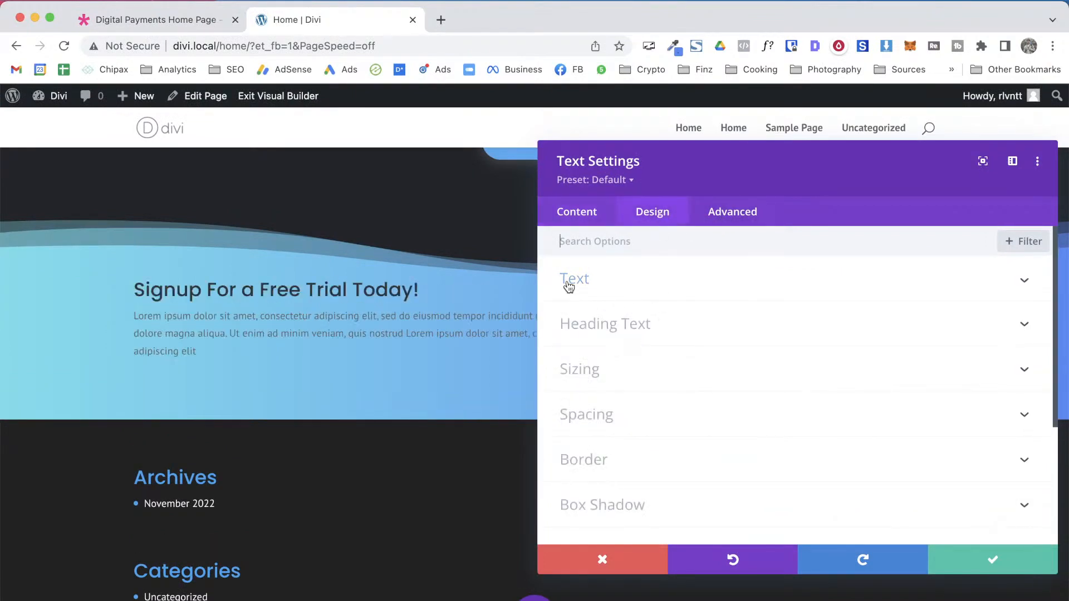
pyautogui.scroll(-5, 568, 287)
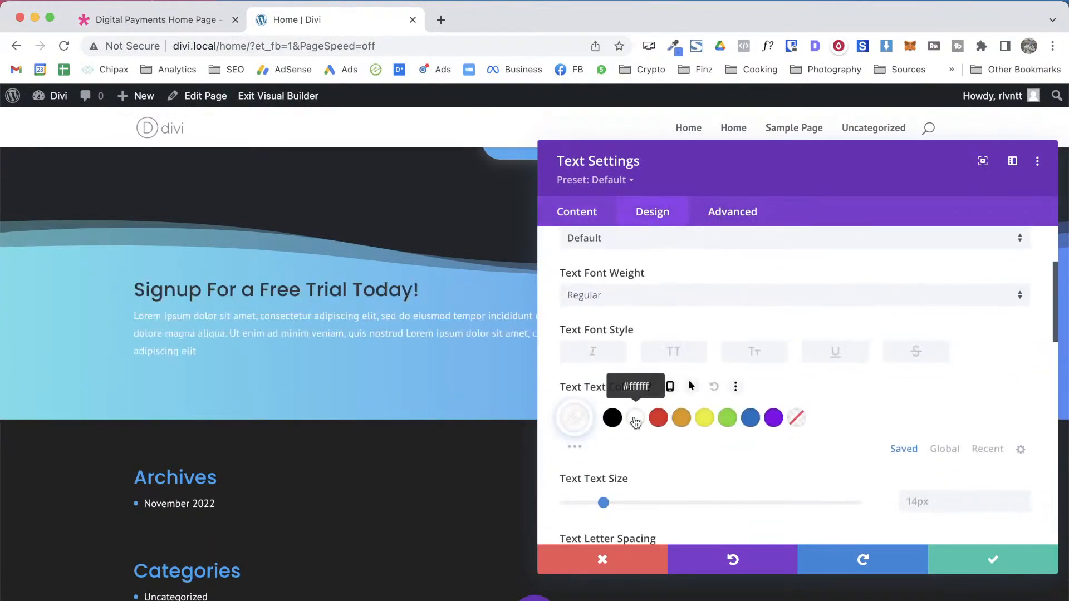
pyautogui.scroll(-8, 688, 384)
pyautogui.scroll(-3, 627, 389)
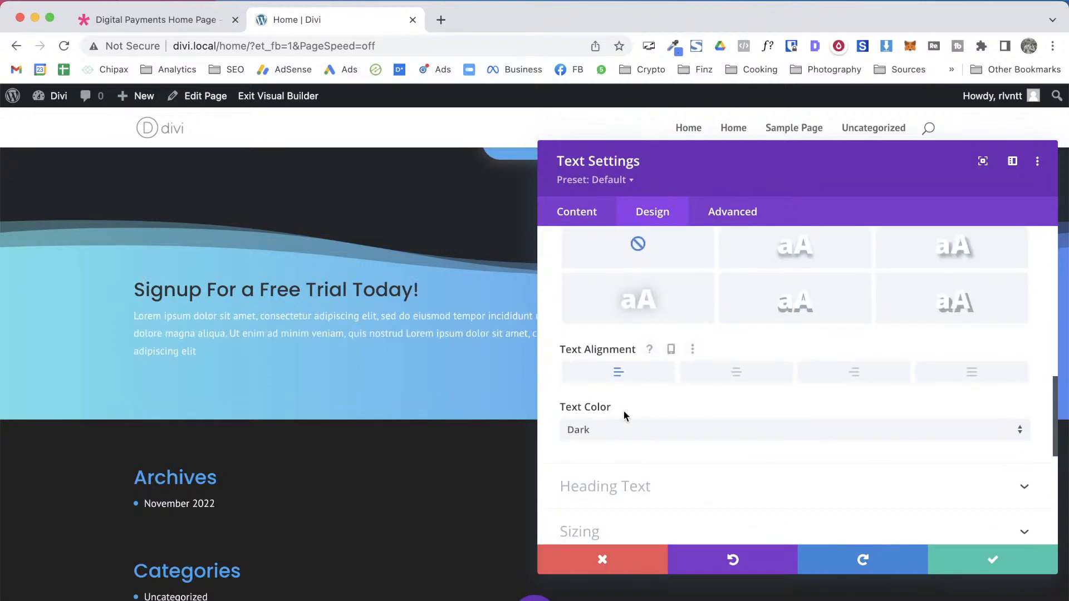
# Set the signup module's Heading 2 text color to white and its text size to 38px
pyautogui.click(645, 478)
pyautogui.scroll(5, 645, 475)
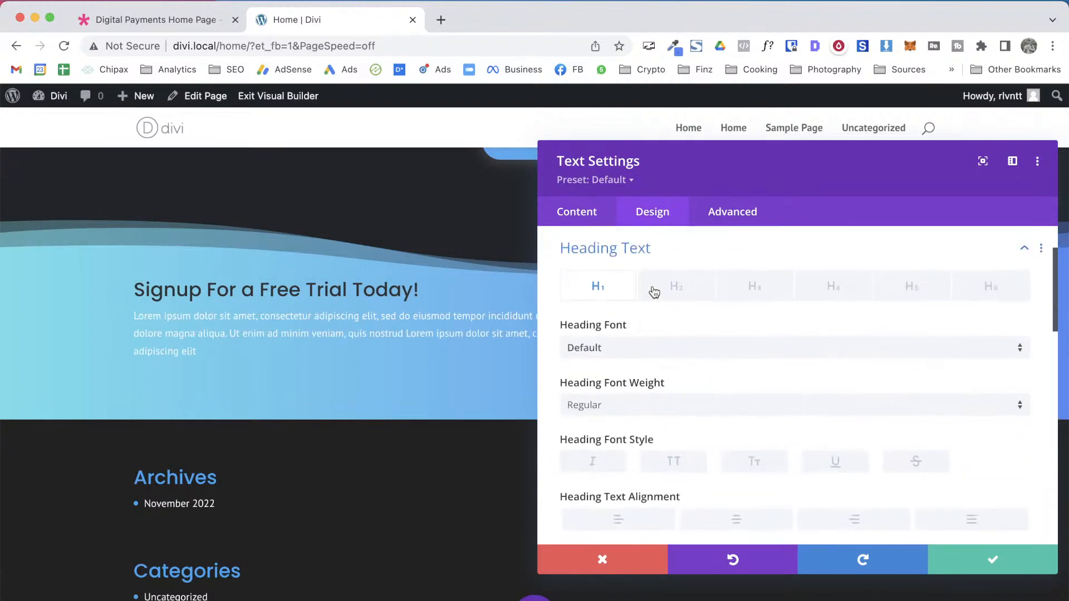
pyautogui.click(675, 288)
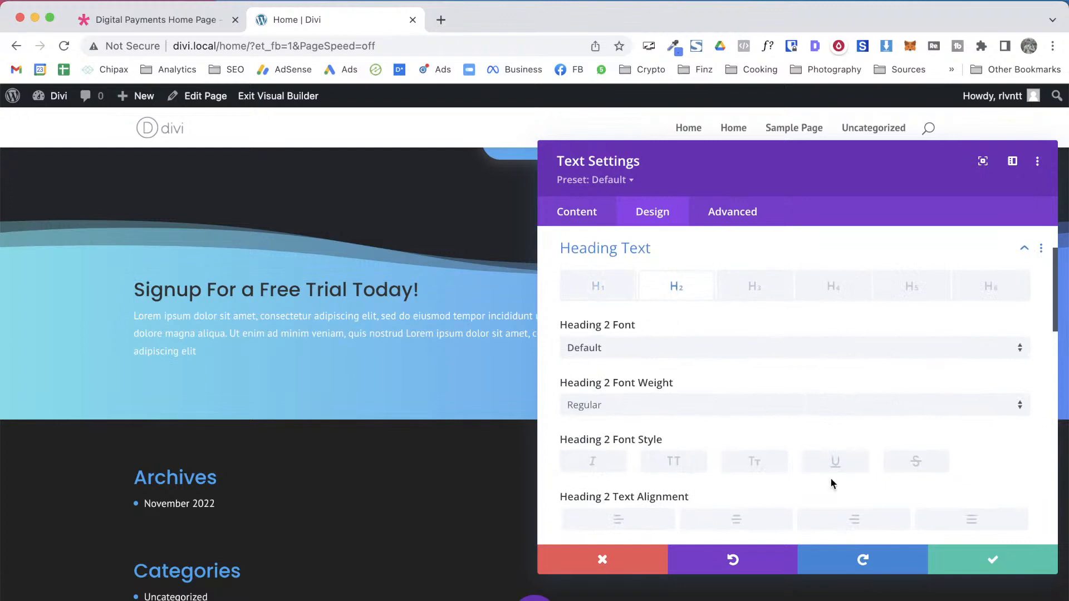
pyautogui.scroll(-5, 833, 483)
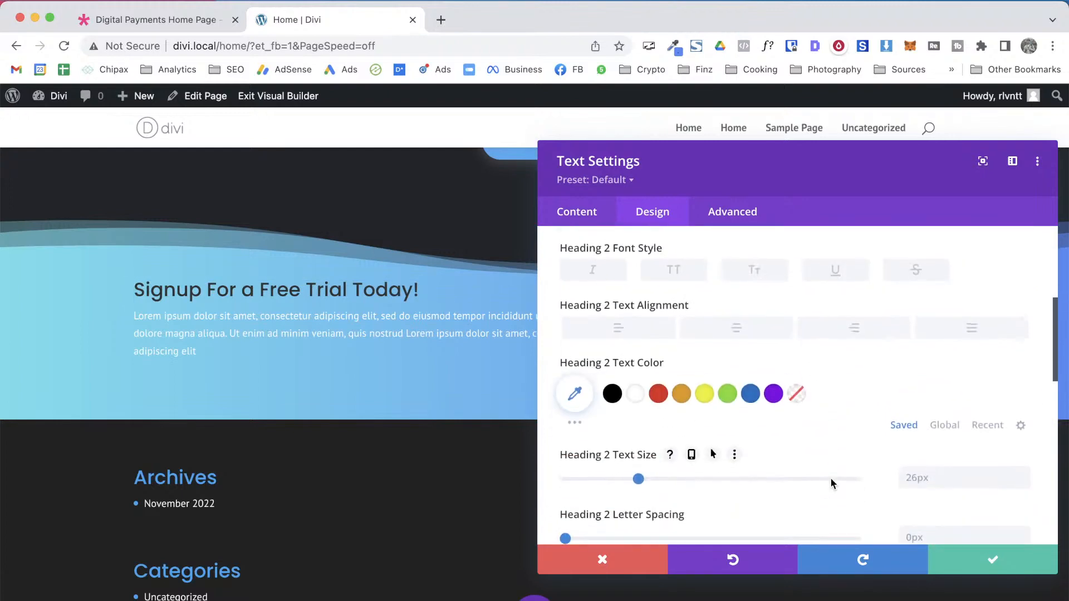
pyautogui.click(635, 381)
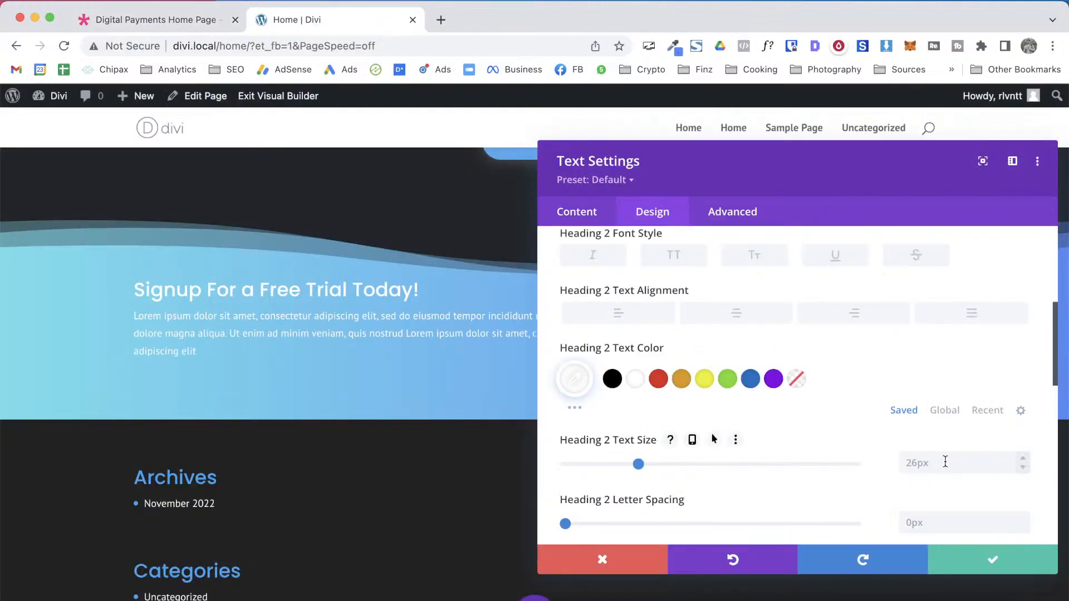
pyautogui.click(945, 462)
pyautogui.write('38')
pyautogui.press('Return')
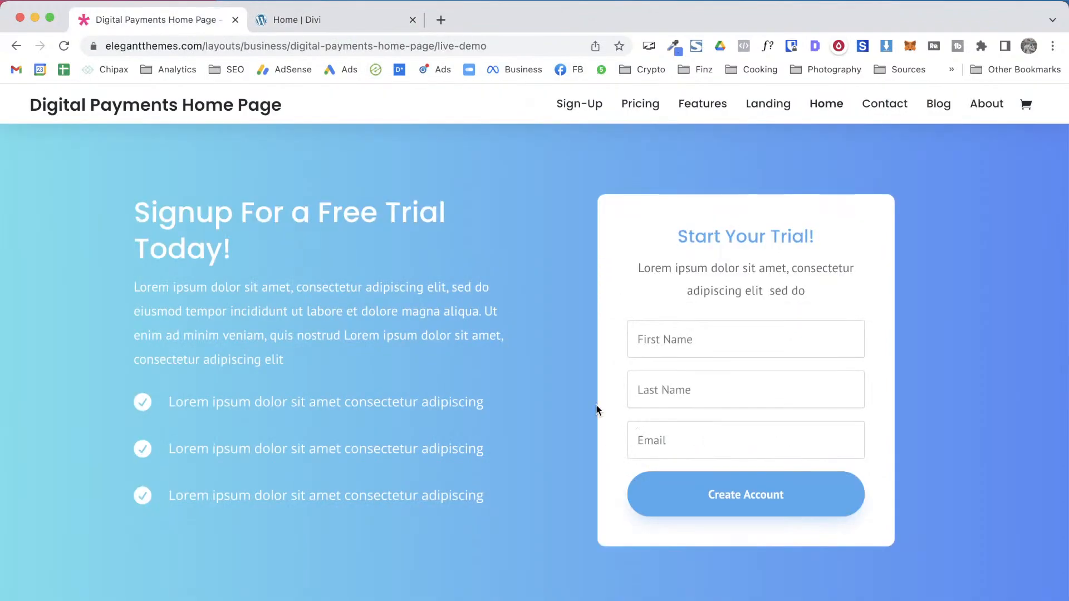
# Inspect the demo signup text's heading and paragraph fonts, and set the module's Heading 2 line height to 49px
pyautogui.click(768, 46)
pyautogui.click(382, 213)
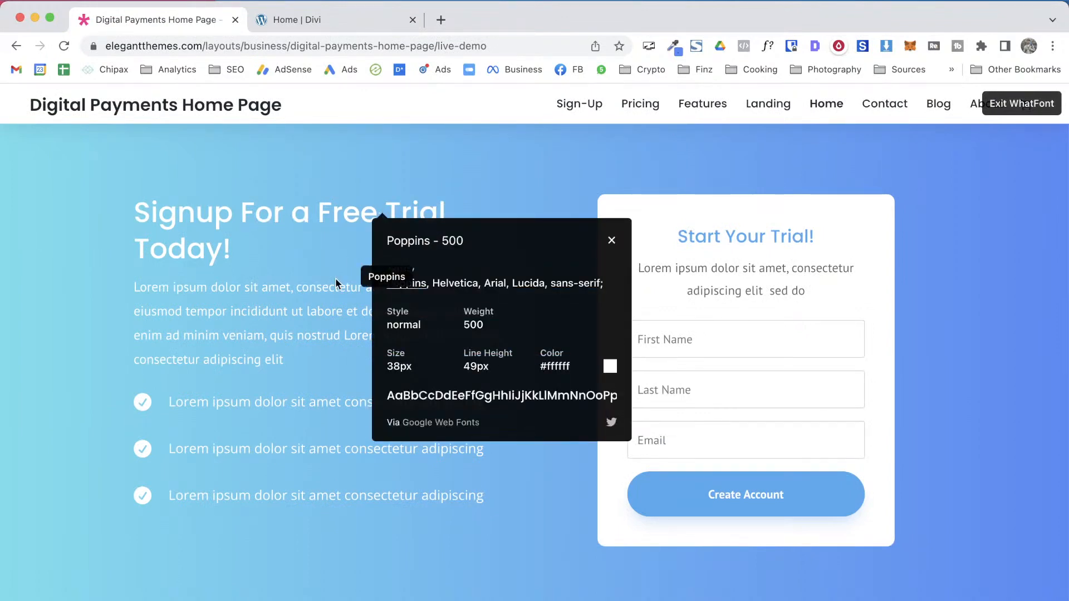
pyautogui.click(283, 342)
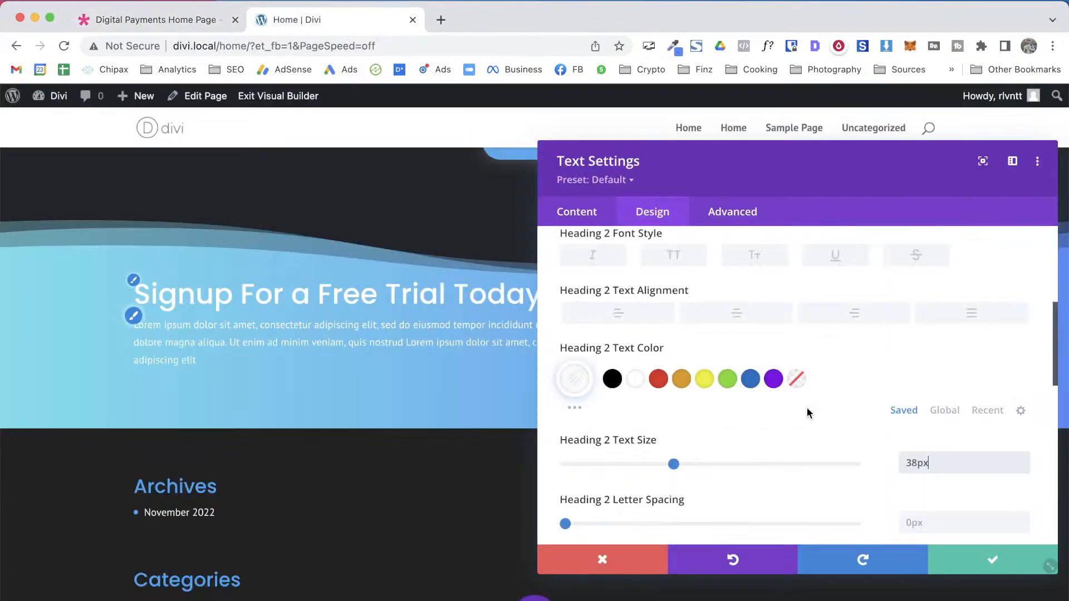
pyautogui.scroll(-3, 939, 419)
pyautogui.click(932, 439)
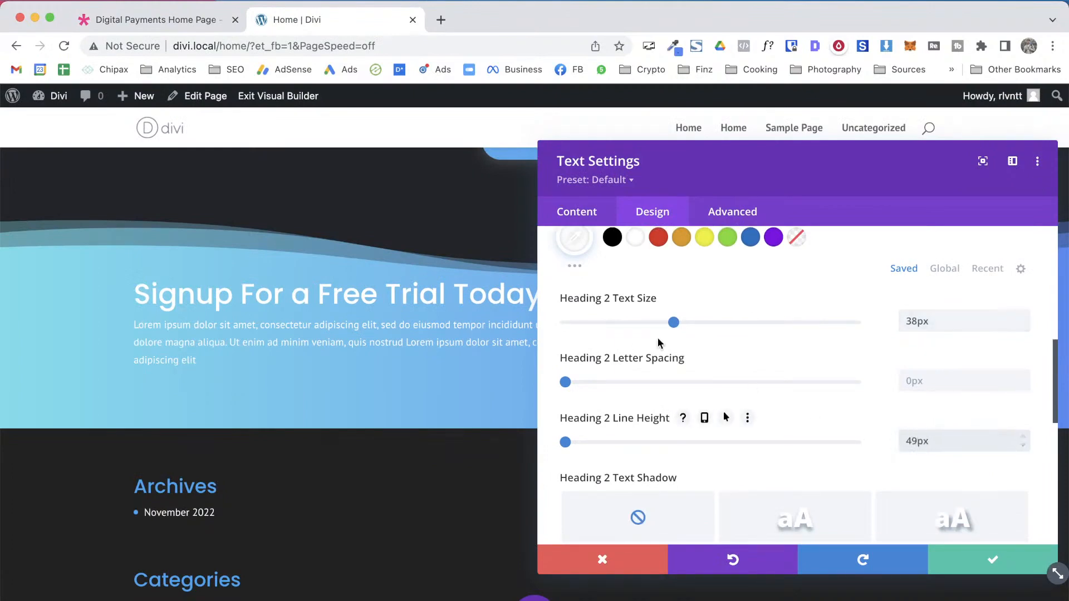
# Set the signup Text module's body text size to 18px and line height to 32px, and save the module
pyautogui.scroll(10, 641, 286)
pyautogui.click(640, 281)
pyautogui.scroll(-3, 956, 467)
pyautogui.click(948, 458)
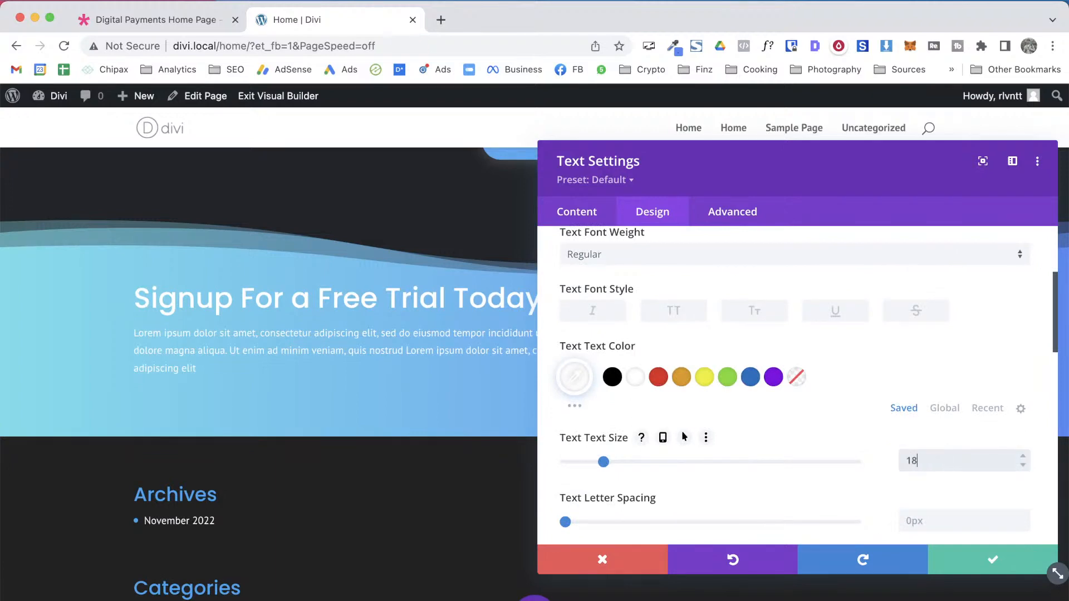
pyautogui.scroll(-3, 926, 388)
pyautogui.click(929, 417)
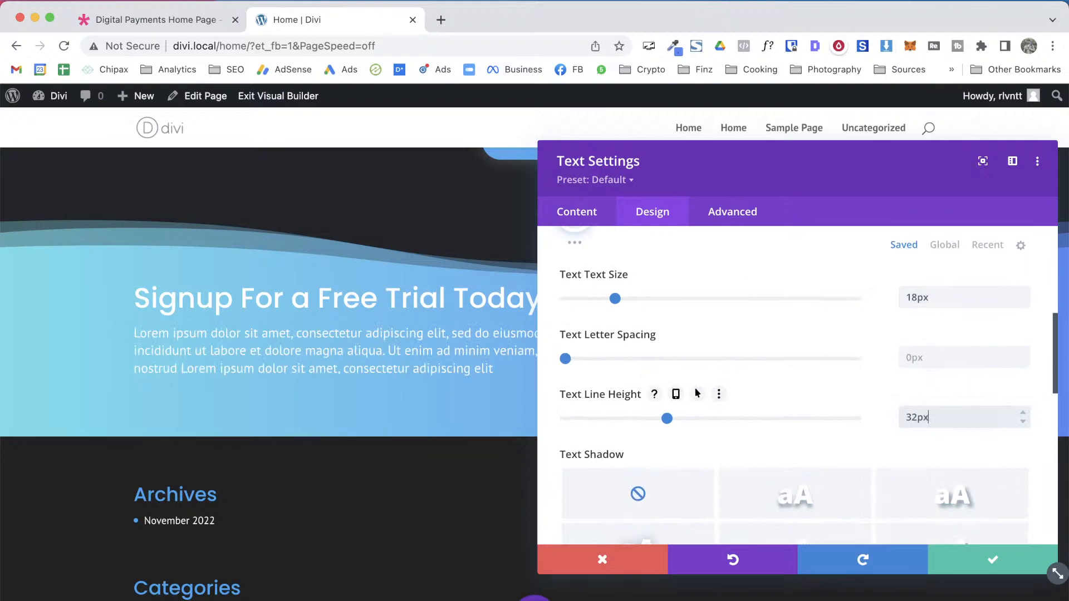
pyautogui.click(985, 562)
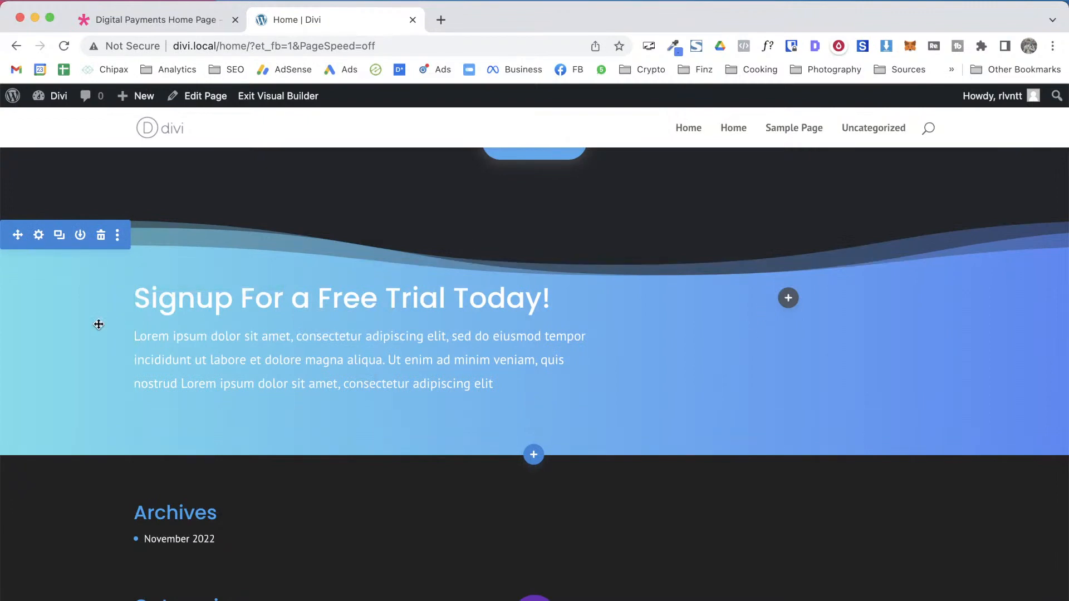
# Change the signup row's layout to two equal columns
pyautogui.click(214, 275)
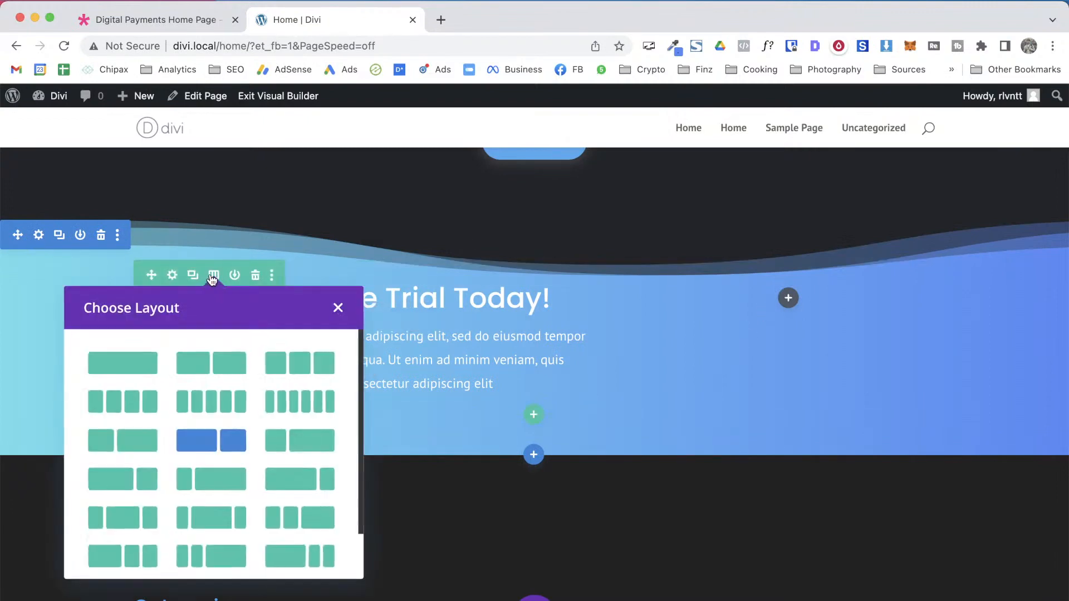
pyautogui.click(215, 361)
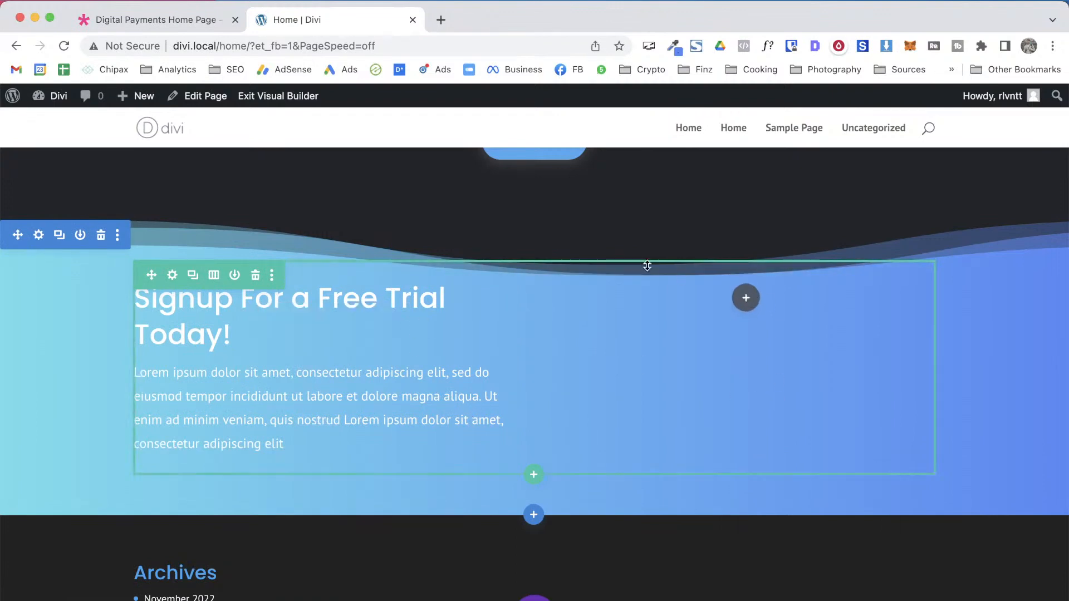
# Compare the demo's spacing above the signup heading and give the gradient section a top padding of 100px
pyautogui.click(41, 239)
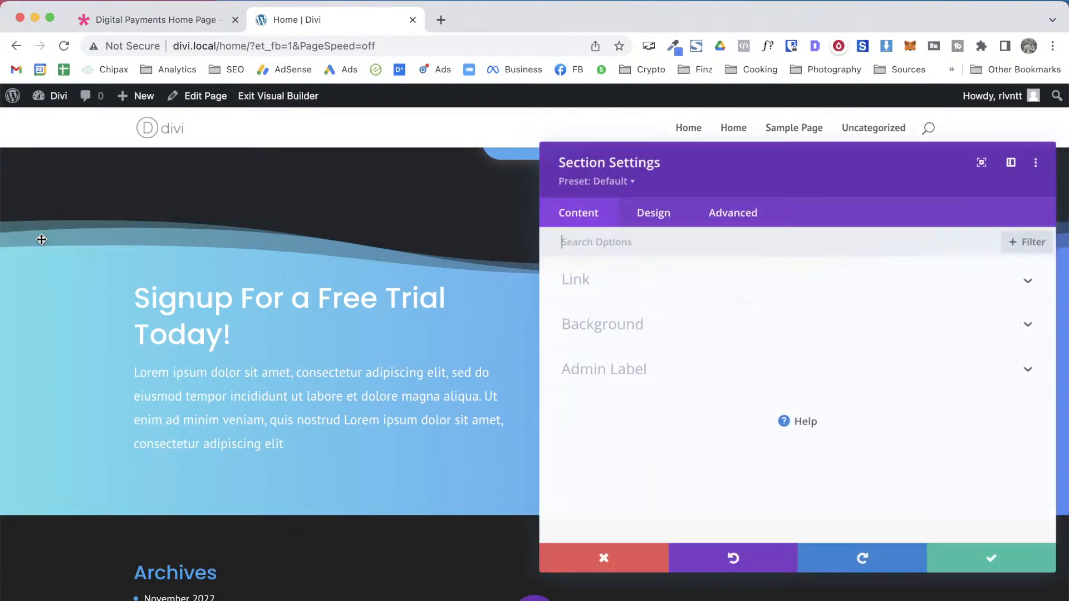
pyautogui.click(655, 221)
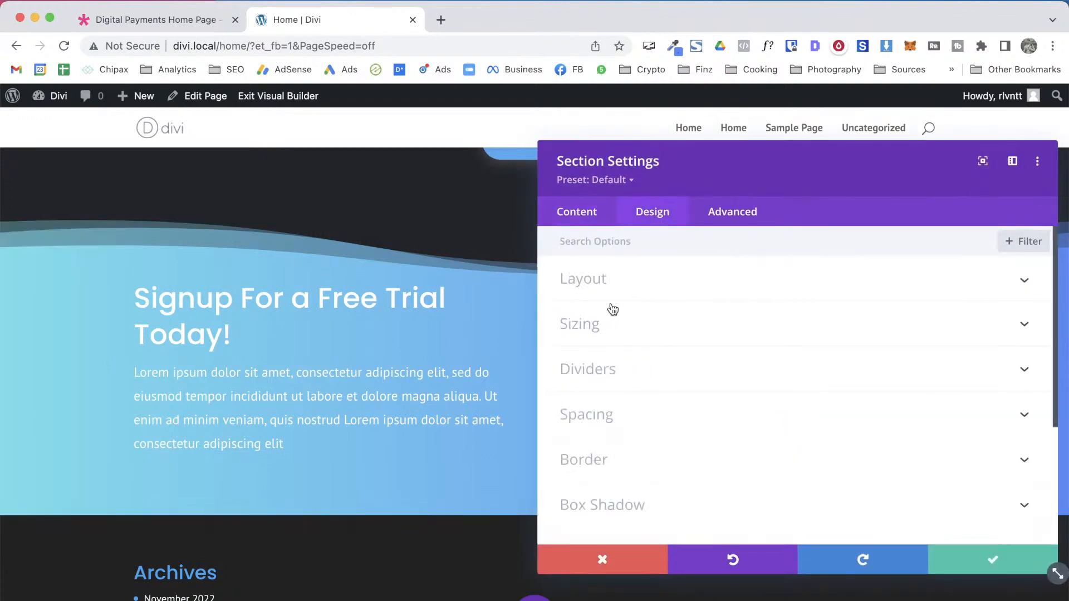
pyautogui.click(623, 326)
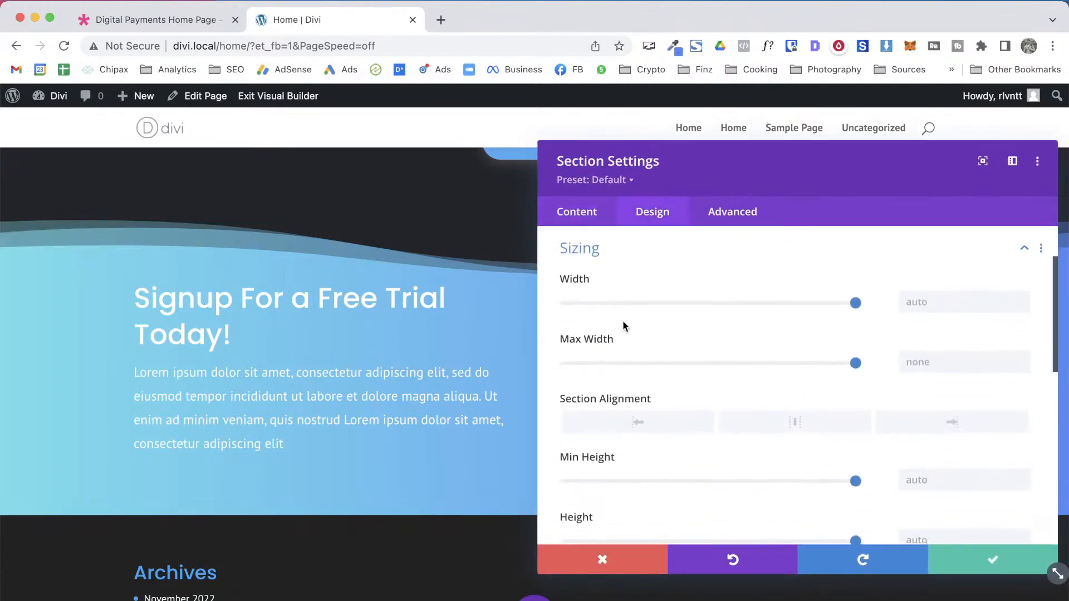
pyautogui.click(595, 253)
pyautogui.click(590, 336)
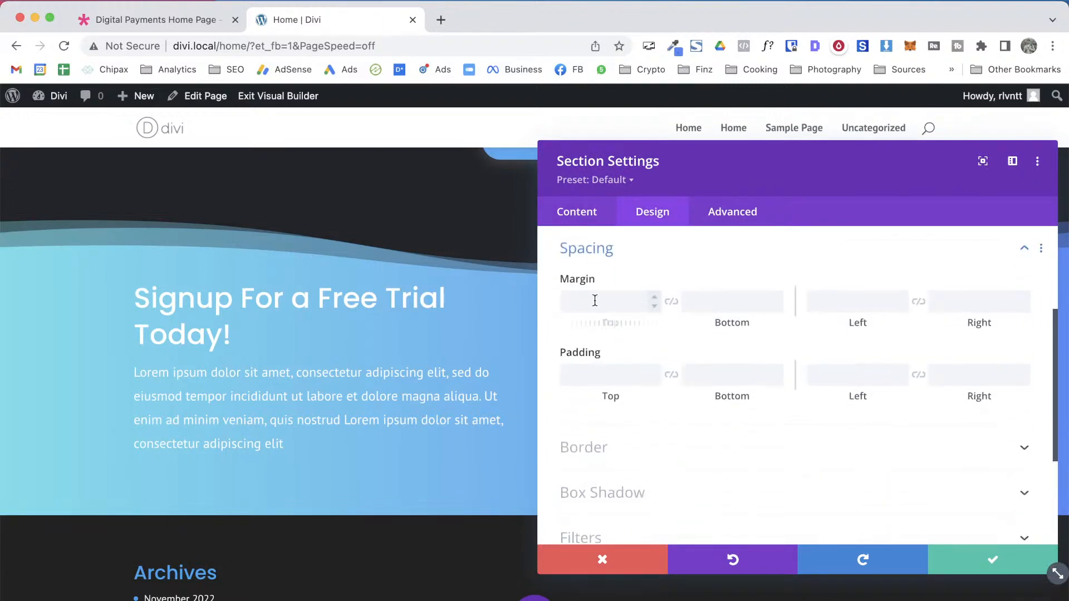
pyautogui.click(184, 19)
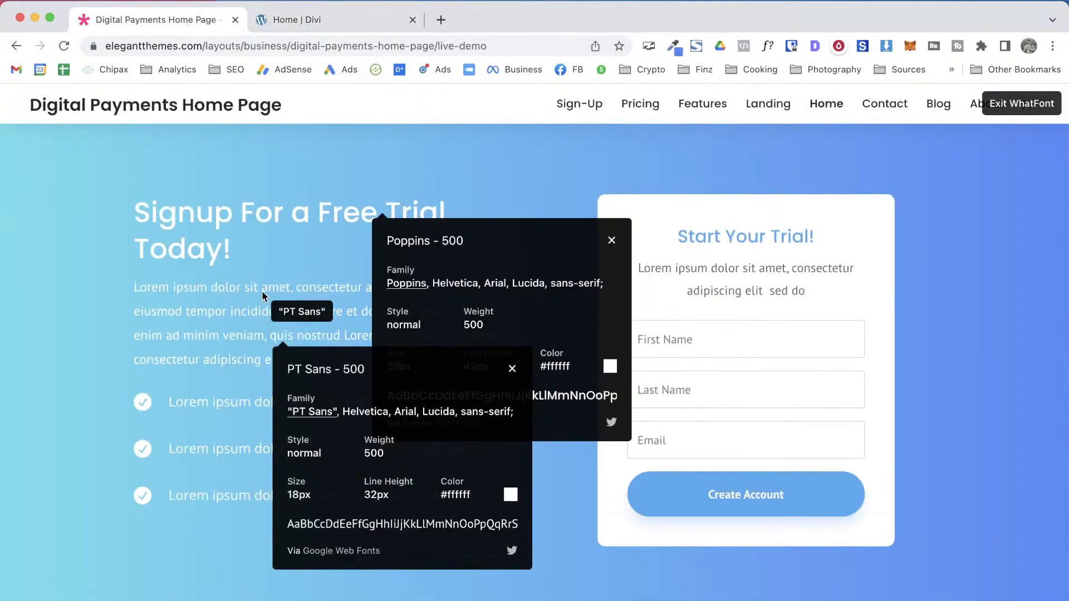
pyautogui.scroll(3, 262, 291)
pyautogui.click(301, 21)
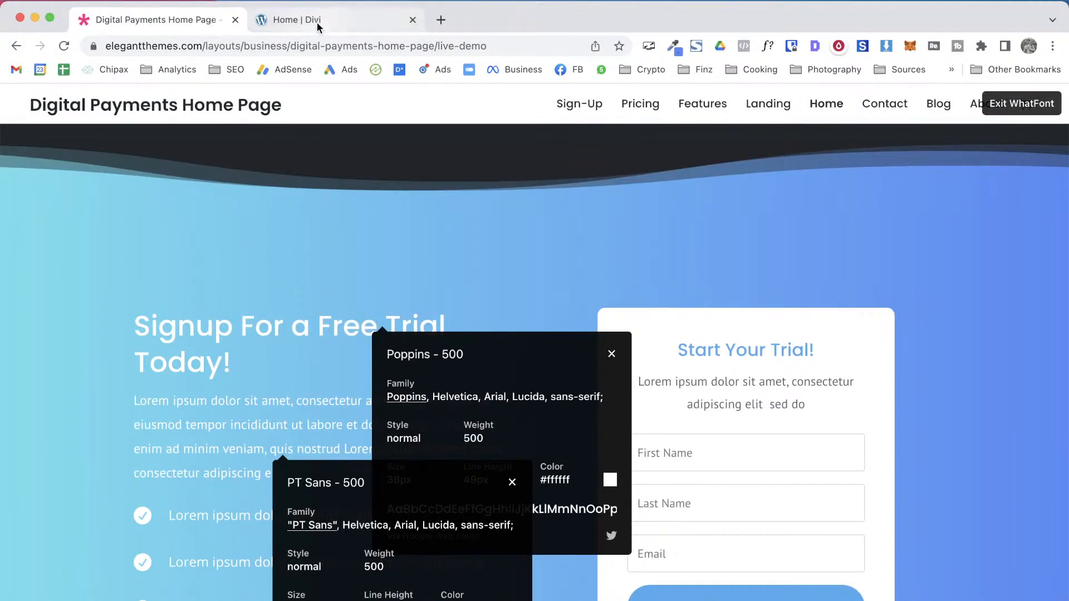
pyautogui.click(637, 373)
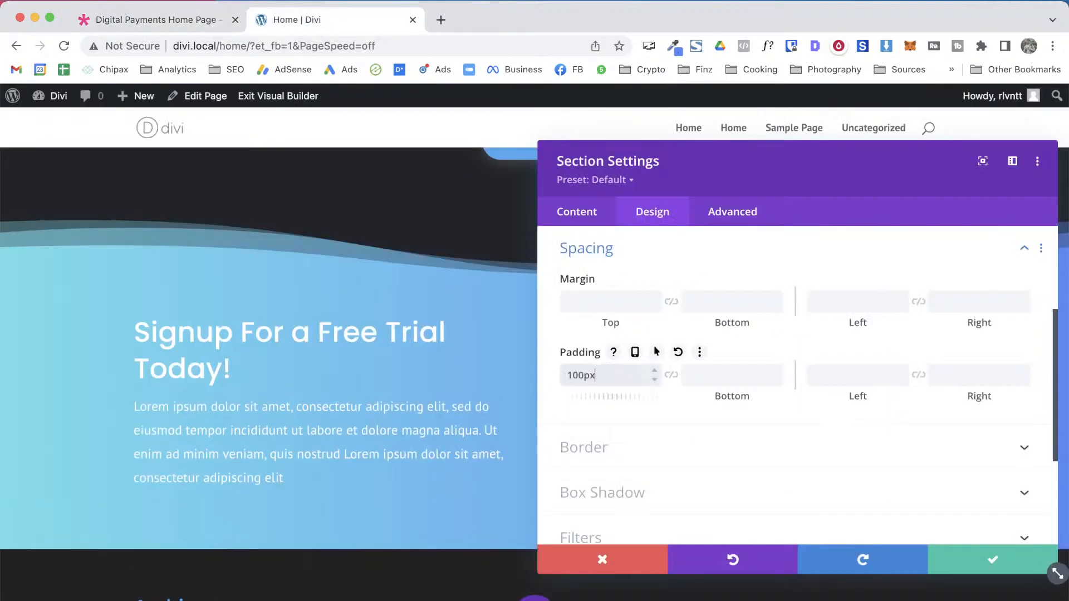
# Increase the gradient section's top padding to 180px and save the section settings
pyautogui.hotkey('shift', 'Up')
pyautogui.hotkey('shift', 'Up')
pyautogui.hotkey('shift', 'Up')
pyautogui.hotkey('shift', 'Up')
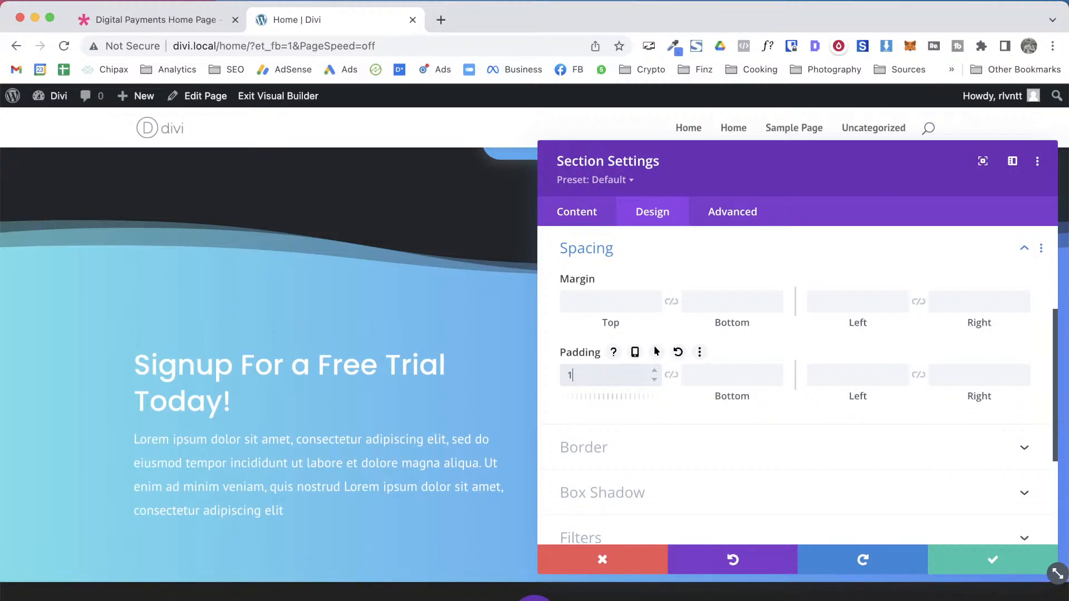
pyautogui.write('px')
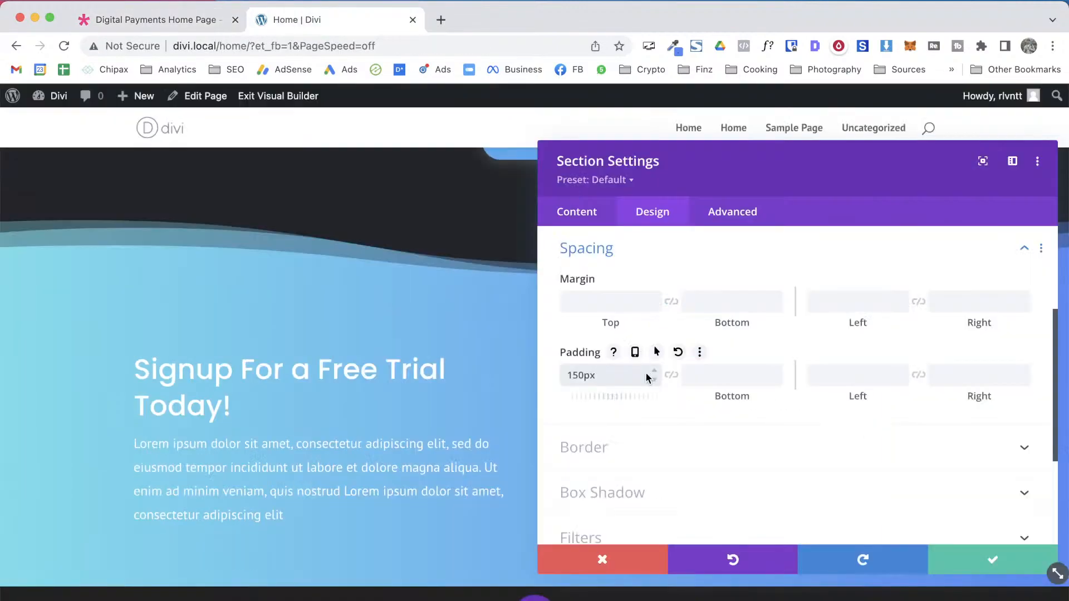
pyautogui.click(633, 376)
pyautogui.hotkey('shift', 'Up')
pyautogui.hotkey('shift', 'Up')
pyautogui.hotkey('shift', 'Up')
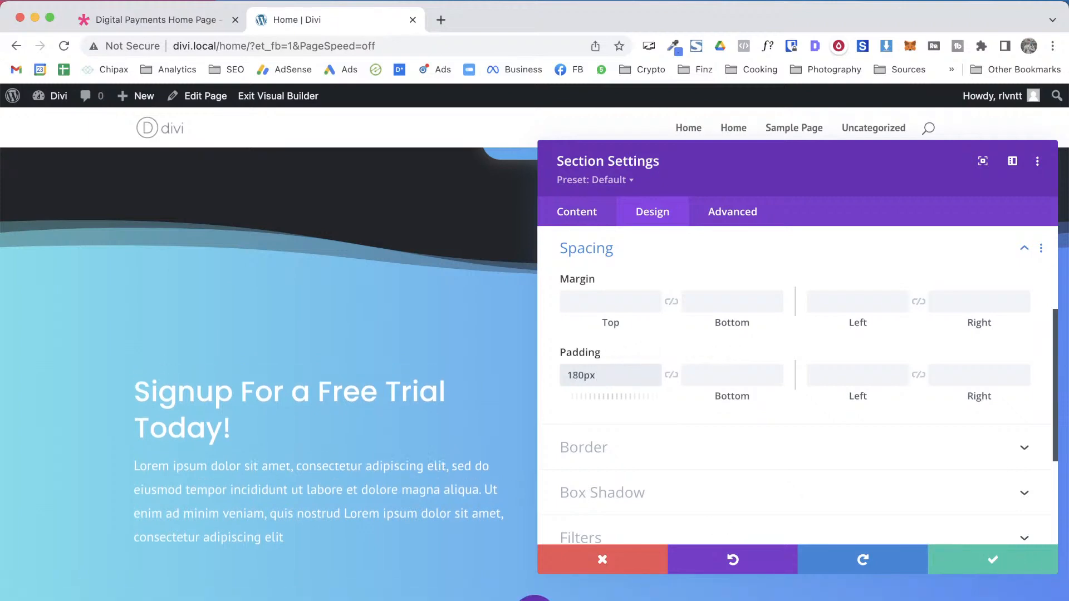
pyautogui.click(966, 561)
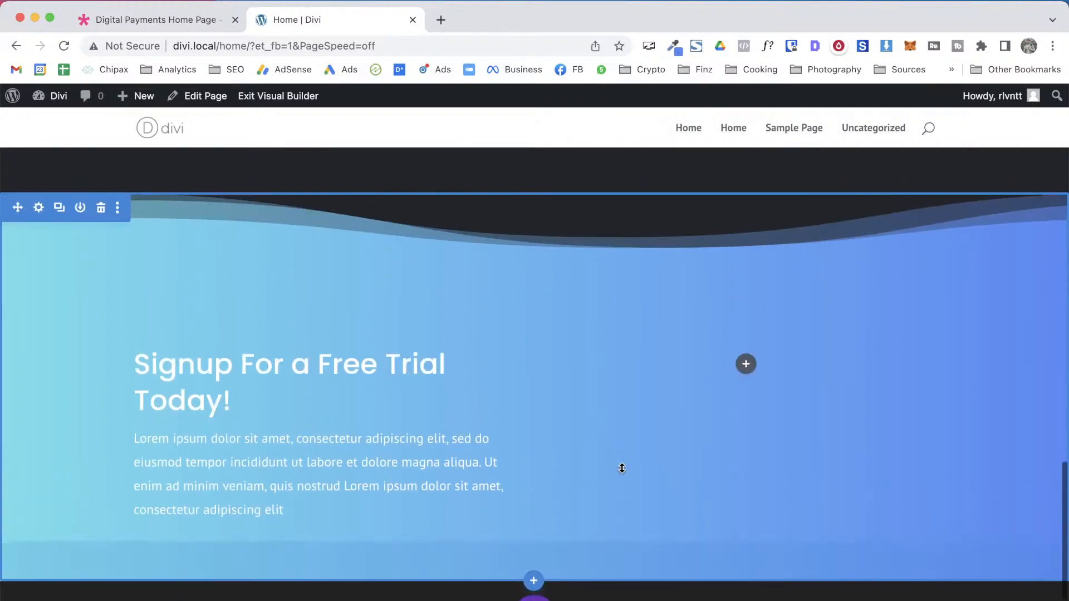
# On the demo page, turn off the font inspector and copy the text of the first checklist line under the signup paragraph
pyautogui.hotkey('ctrl', 'Tab')
pyautogui.scroll(-2, 622, 470)
pyautogui.click(161, 399)
pyautogui.press('Escape')
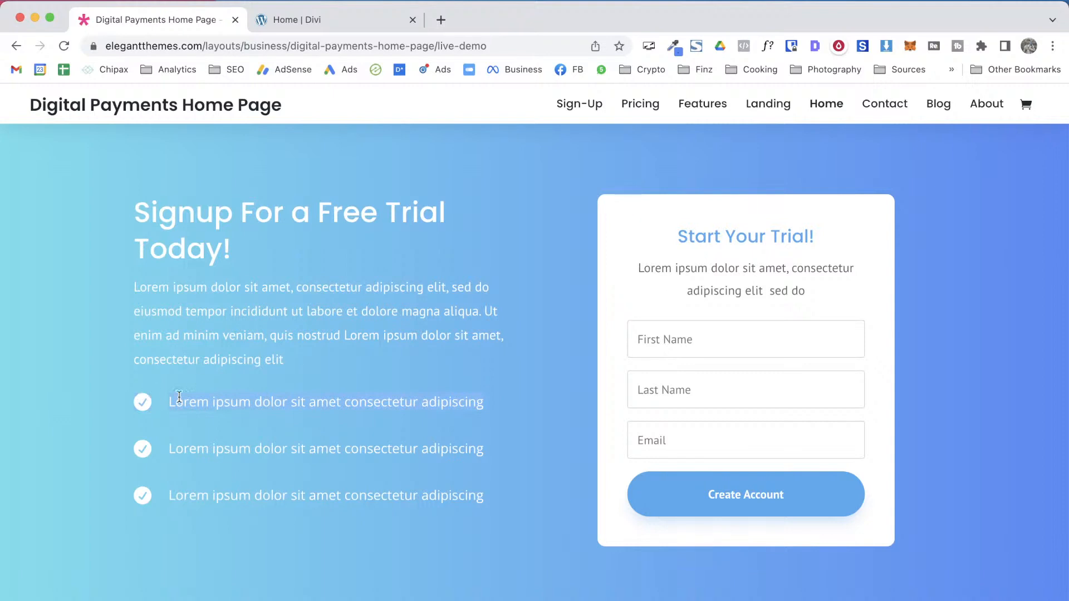
# Back in the Divi page, add a Blurb module below the signup text in the row's first column
pyautogui.hotkey('ctrl', 'Tab')
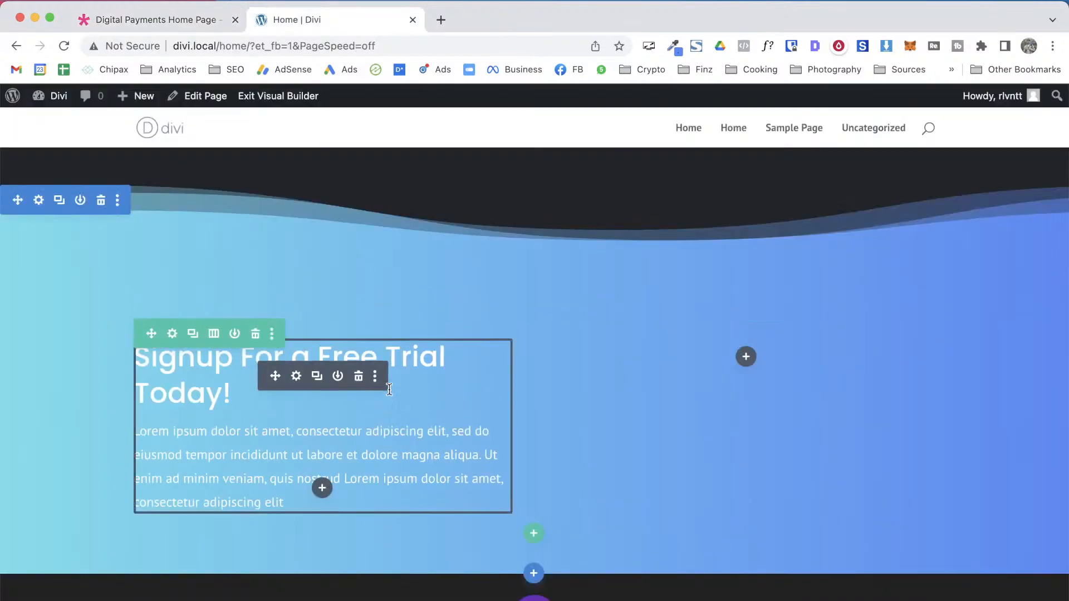
pyautogui.click(321, 488)
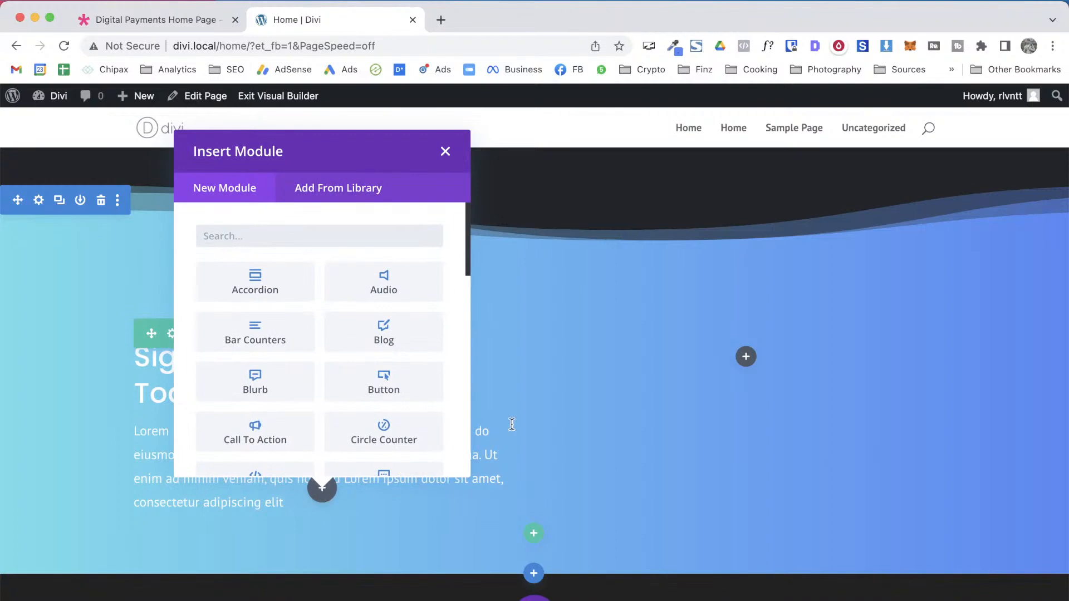
pyautogui.click(277, 384)
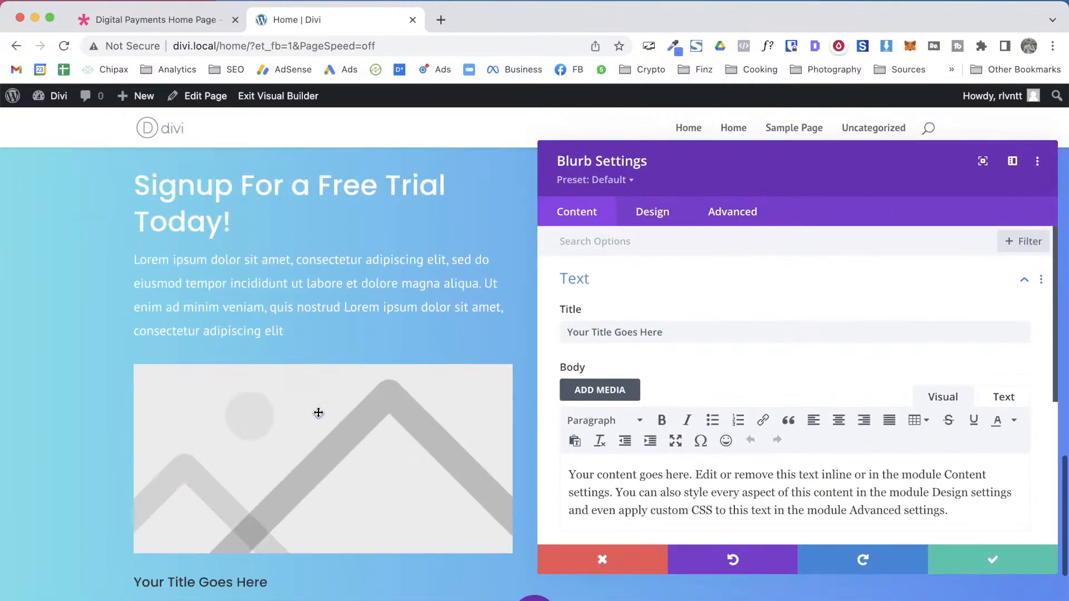
# Set the Blurb's image/icon placement to Left
pyautogui.scroll(-5, 318, 412)
pyautogui.scroll(-2, 318, 412)
pyautogui.scroll(1, 318, 413)
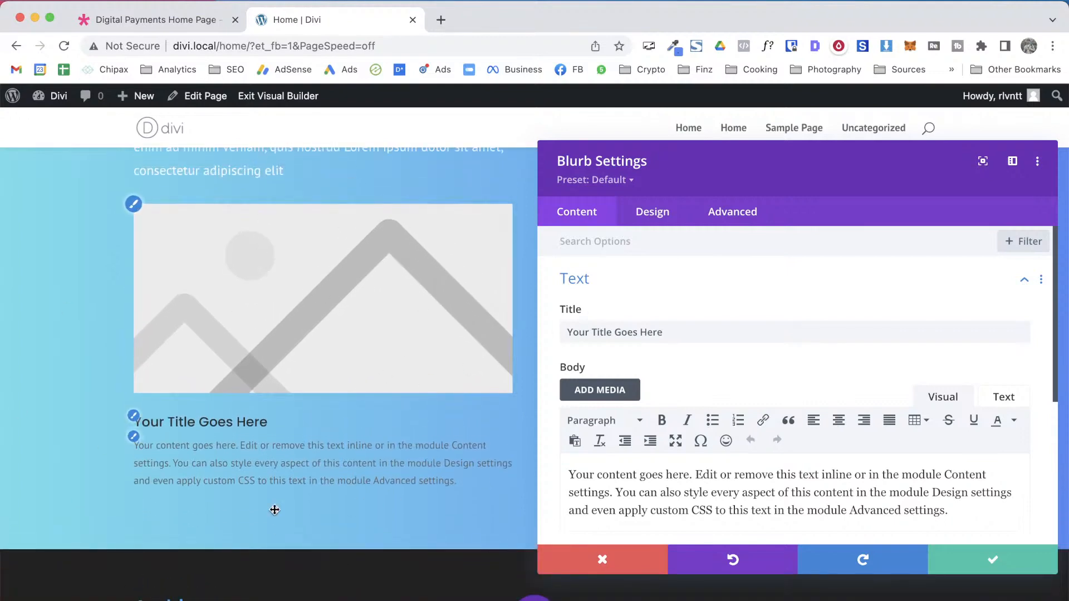
pyautogui.click(597, 294)
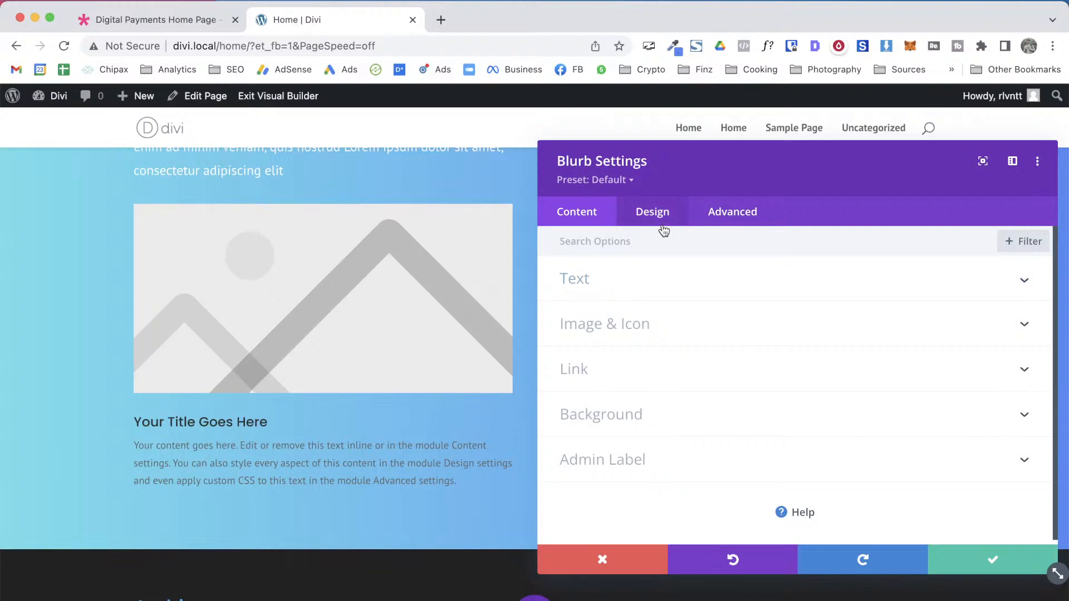
pyautogui.click(651, 211)
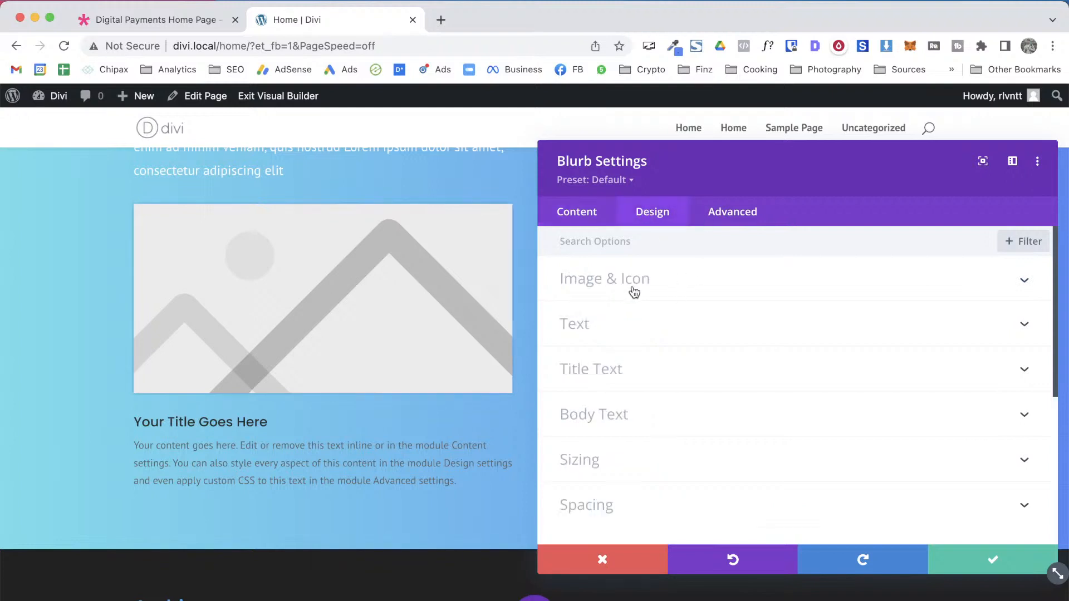
pyautogui.click(654, 291)
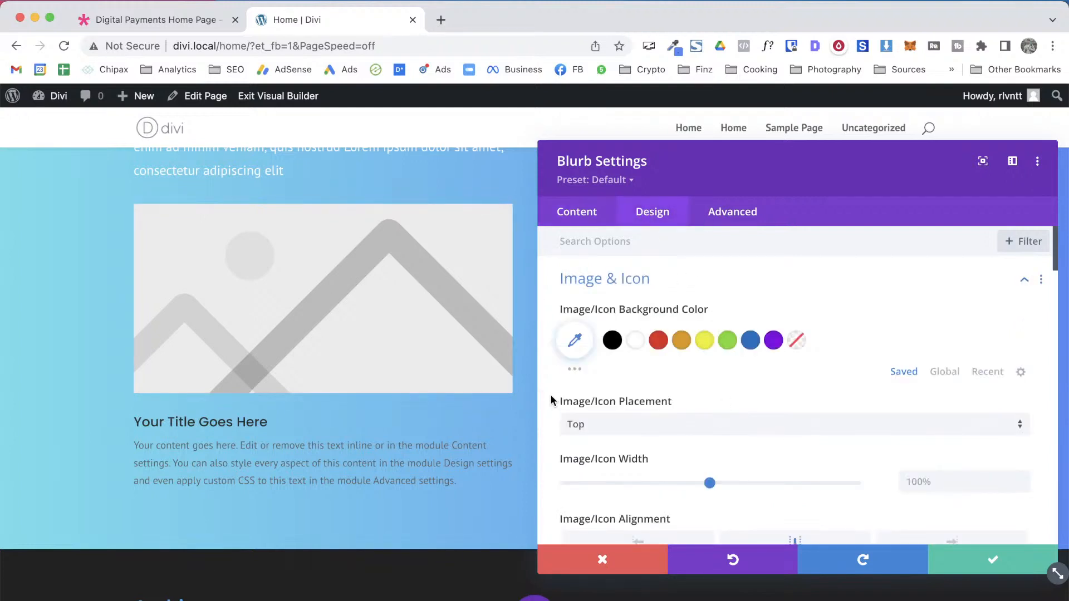
pyautogui.click(807, 429)
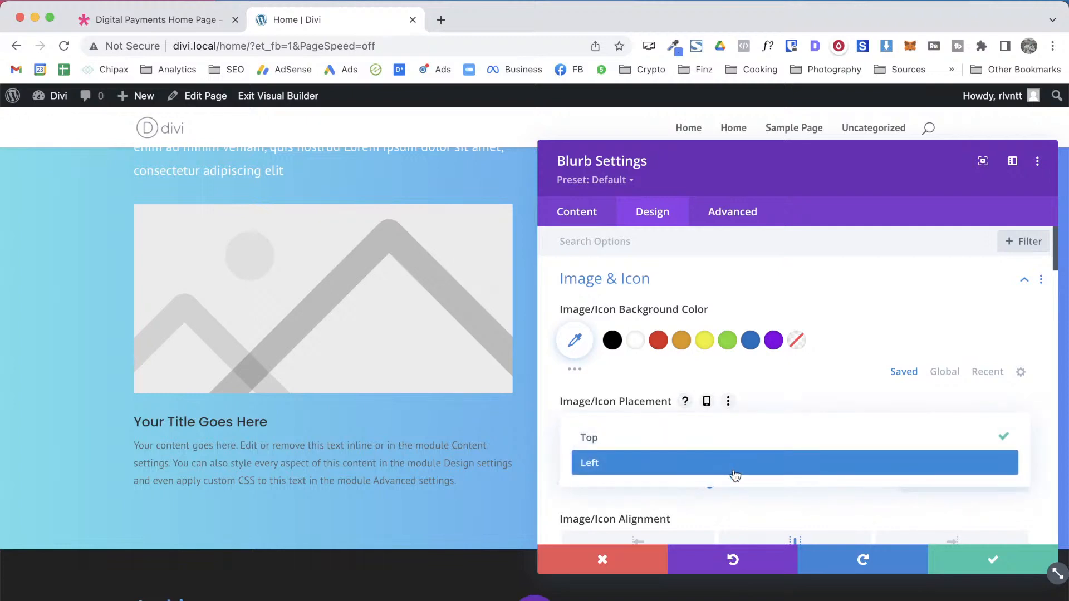
pyautogui.click(734, 471)
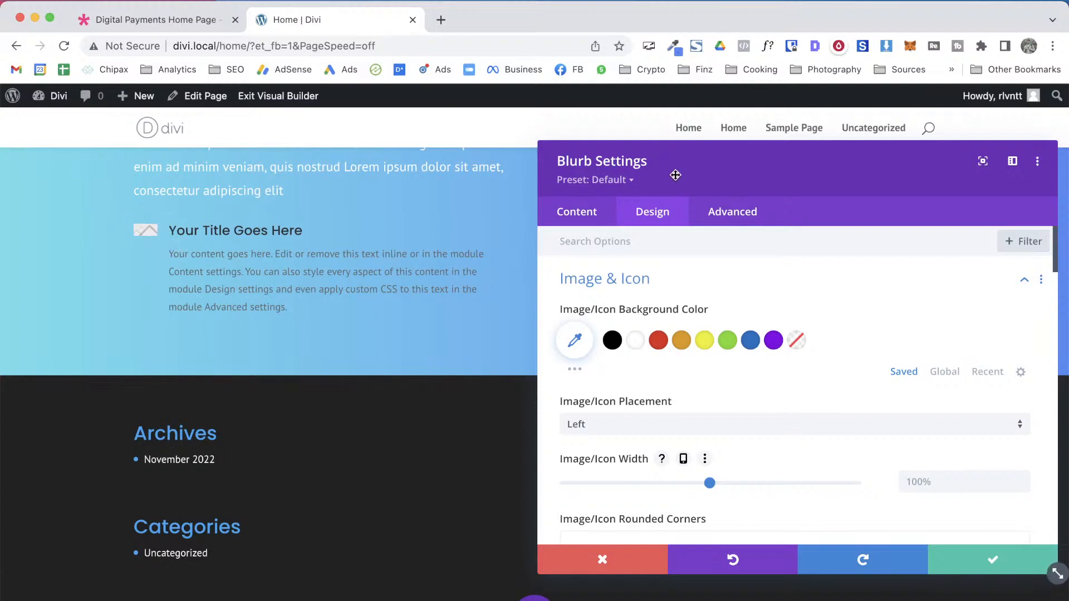
# Make the Blurb use an icon instead of an image and choose the plain checkmark, checking against the demo's list
pyautogui.click(573, 209)
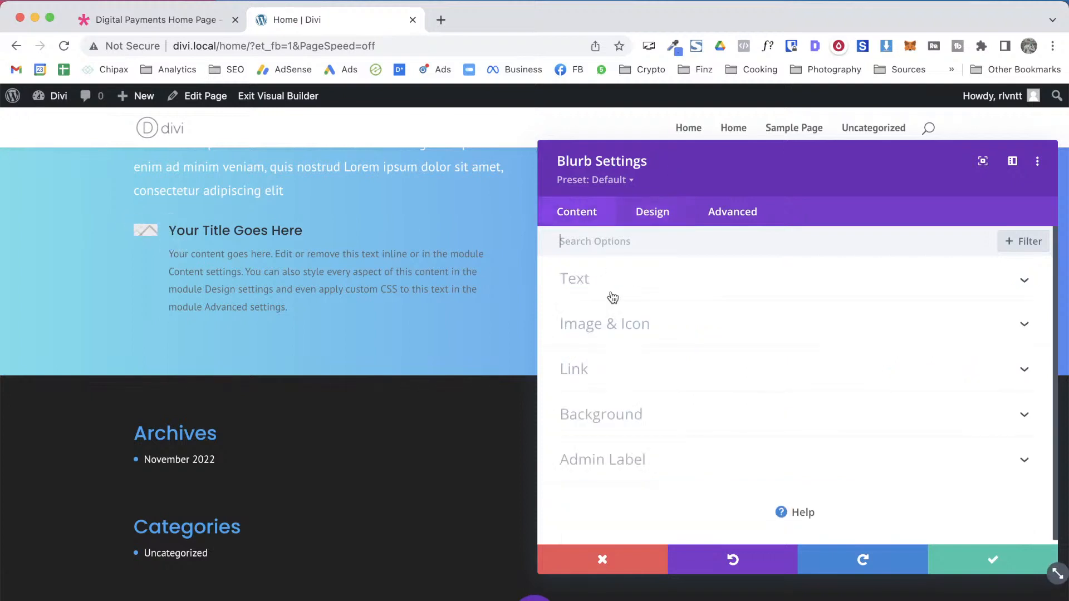
pyautogui.click(629, 327)
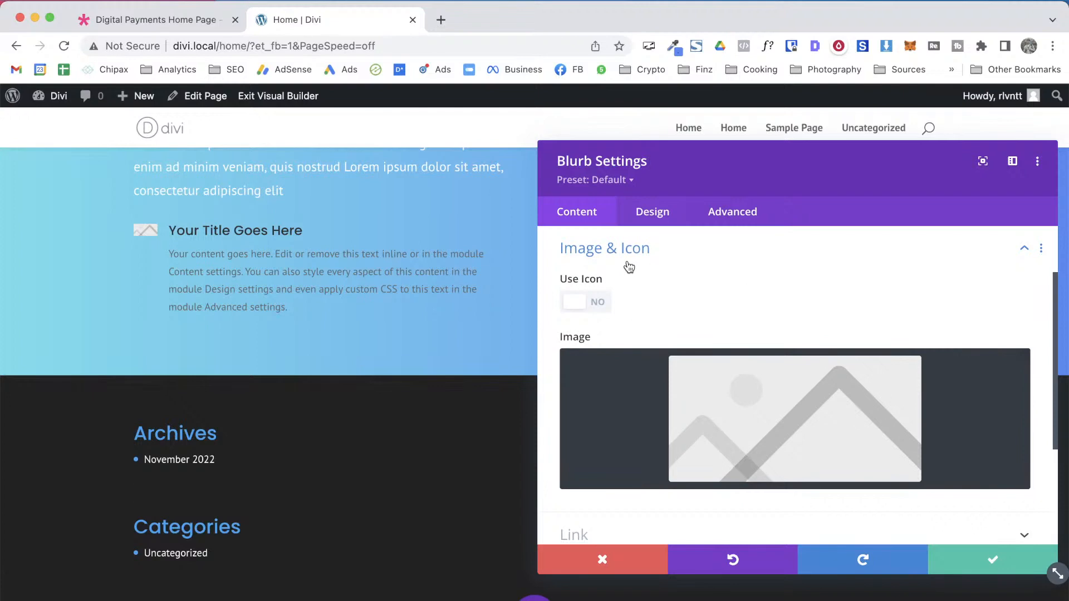
pyautogui.click(595, 304)
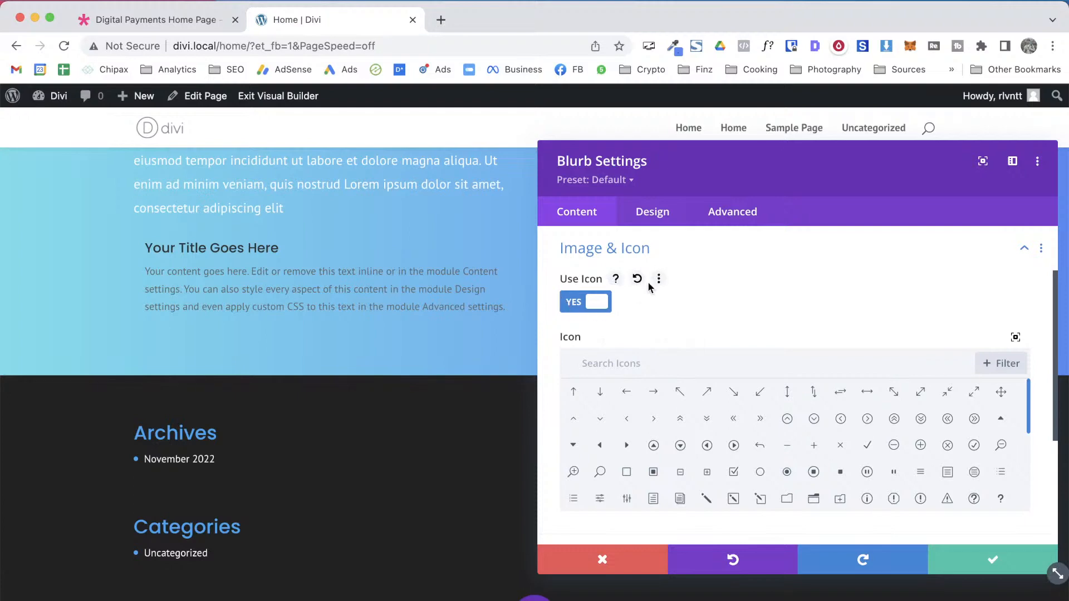
pyautogui.hotkey('ctrl', 'Tab')
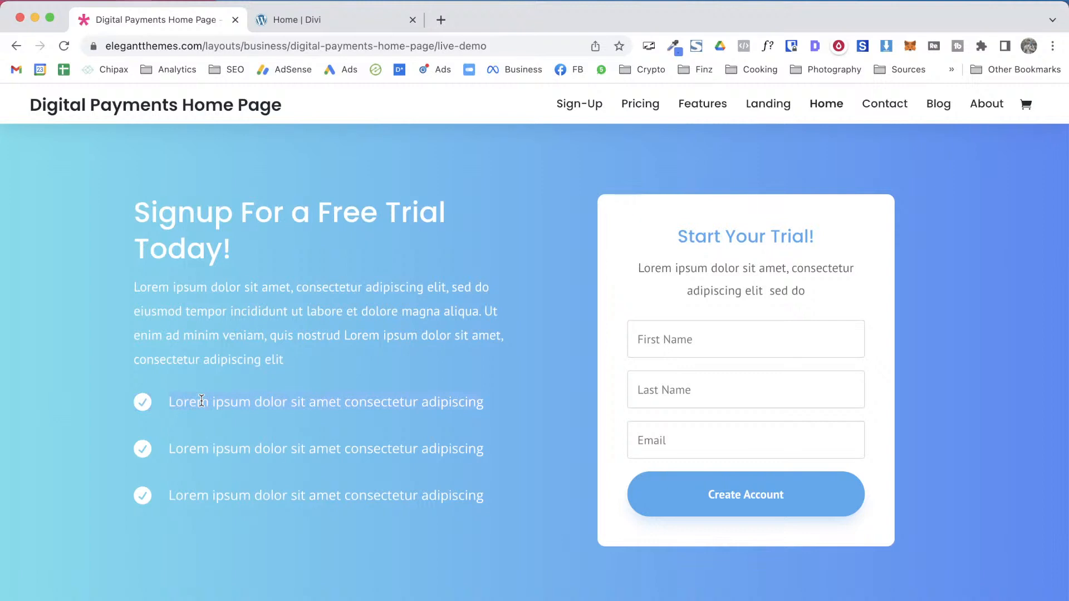
pyautogui.hotkey('ctrl', 'Tab')
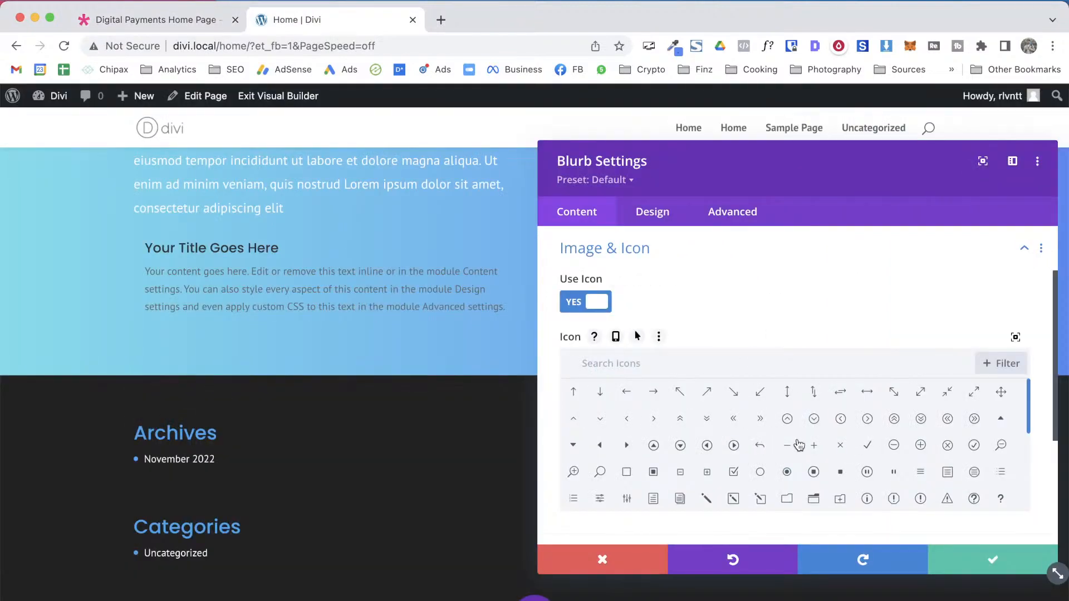
pyautogui.click(867, 445)
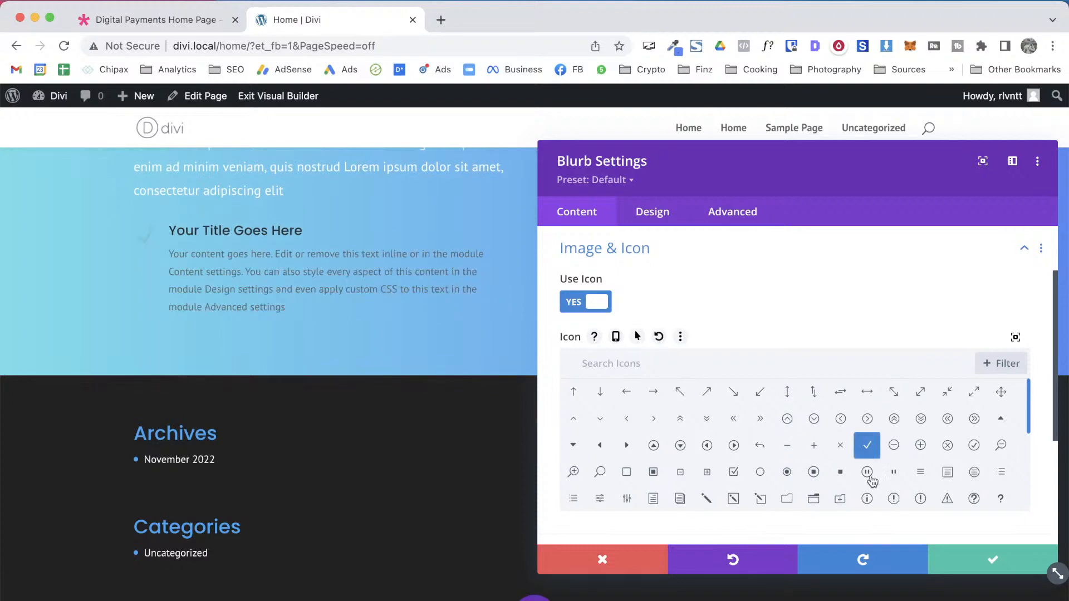
# Replace the Blurb's title and body placeholders with the demo line "Lorem ipsum dolor sit amet consectetur adipiscing"
pyautogui.hotkey('ctrl', 'Tab')
pyautogui.hotkey('ctrl', 'Tab')
pyautogui.click(623, 249)
pyautogui.click(598, 284)
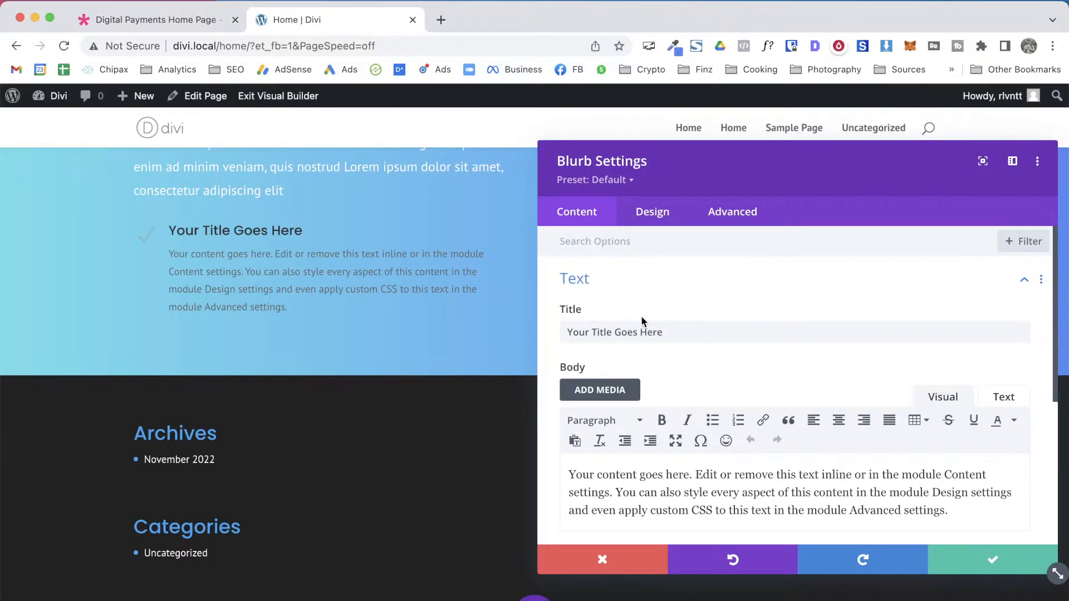
pyautogui.tripleClick(648, 331)
pyautogui.write('Lorem ipsum dolor sit amet consectetur adipiscing')
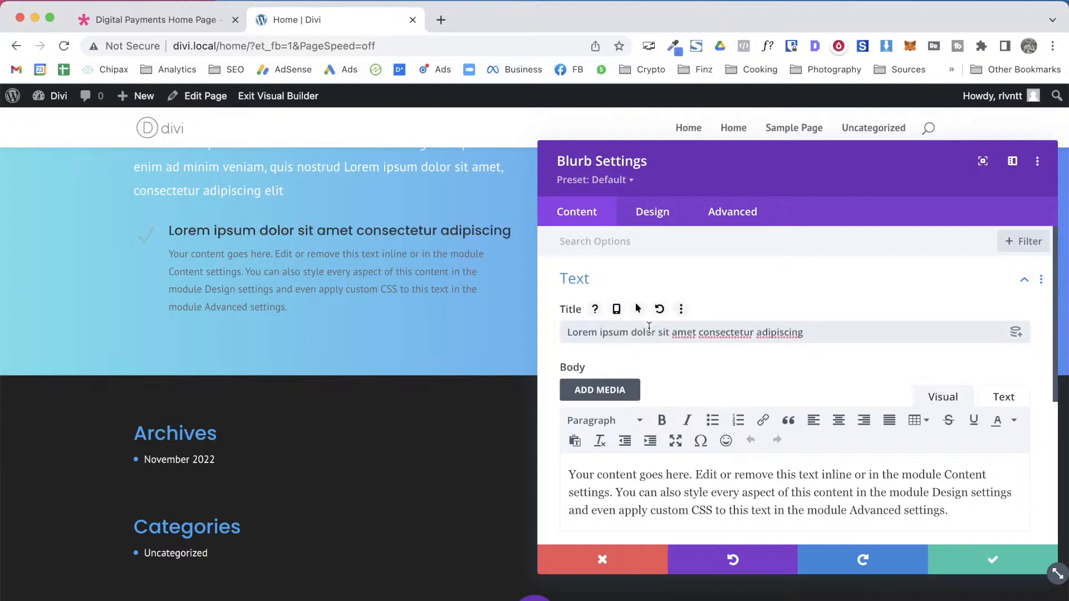
pyautogui.tripleClick(696, 492)
pyautogui.write('Lorem ipsum dolor sit amet consectetur adipiscing')
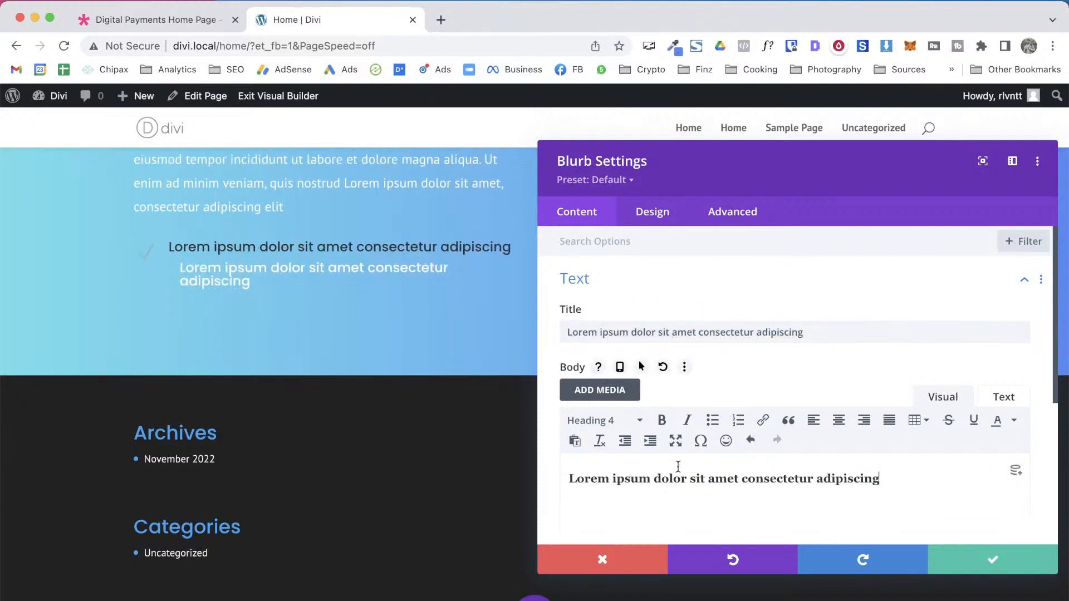
# Re-enter "Lorem ipsum dolor sit amet consectetur adipiscing" as the Blurb's title and clear the body text
pyautogui.tripleClick(646, 331)
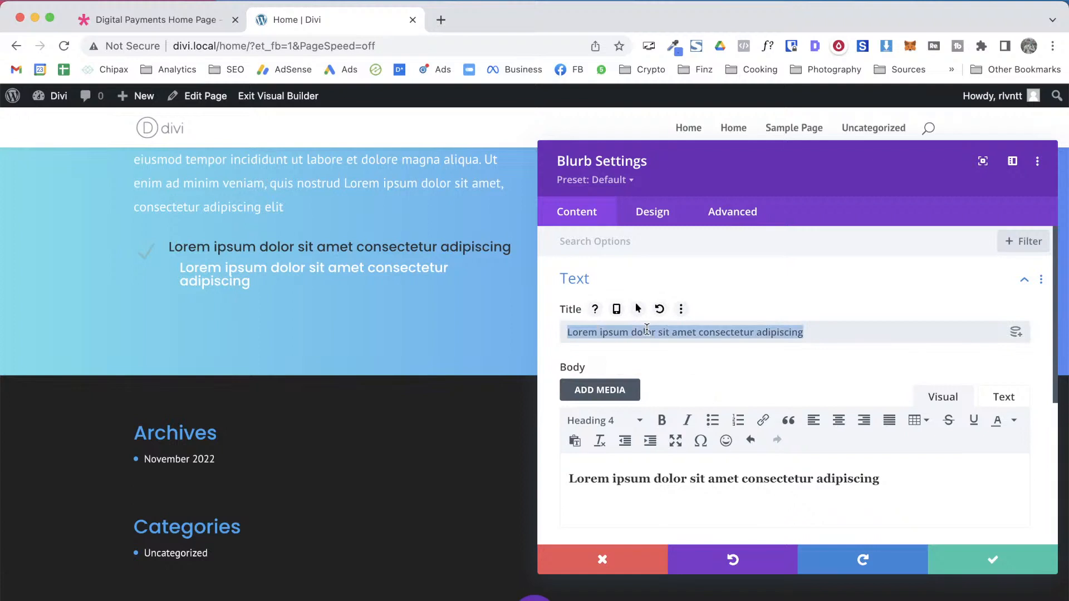
pyautogui.press('BackSpace')
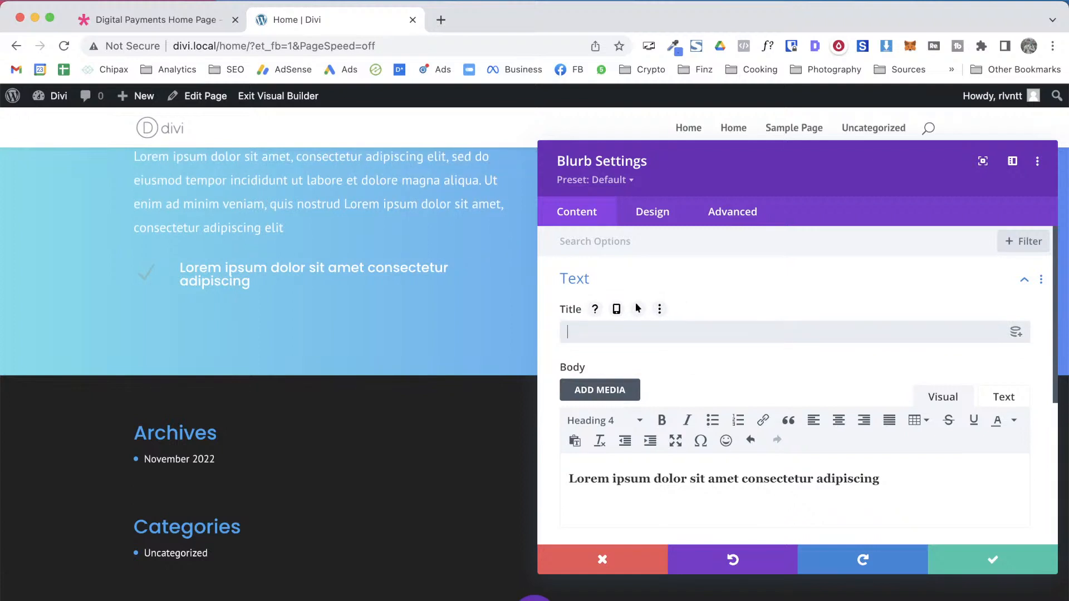
pyautogui.tripleClick(681, 477)
pyautogui.hotkey('ctrl', 'c')
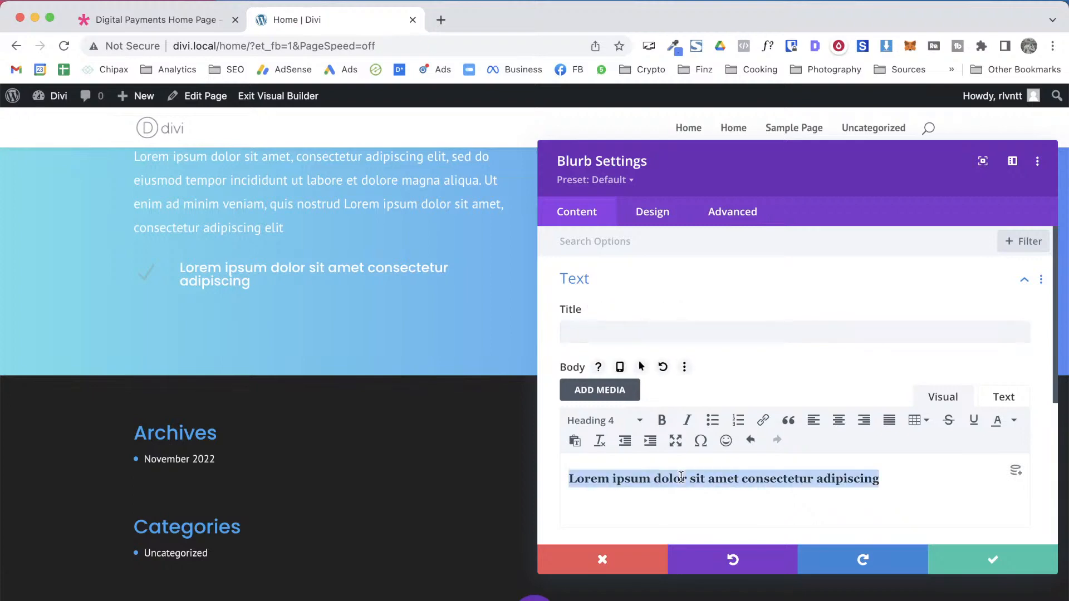
pyautogui.hotkey('ctrl', 'shift', 'Tab')
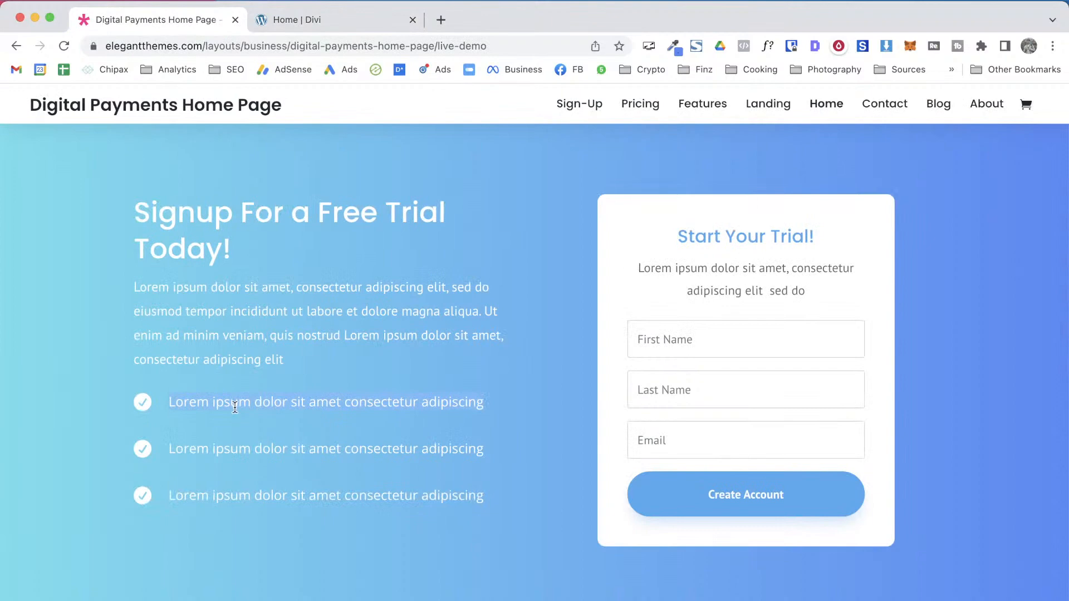
pyautogui.hotkey('ctrl', 'Tab')
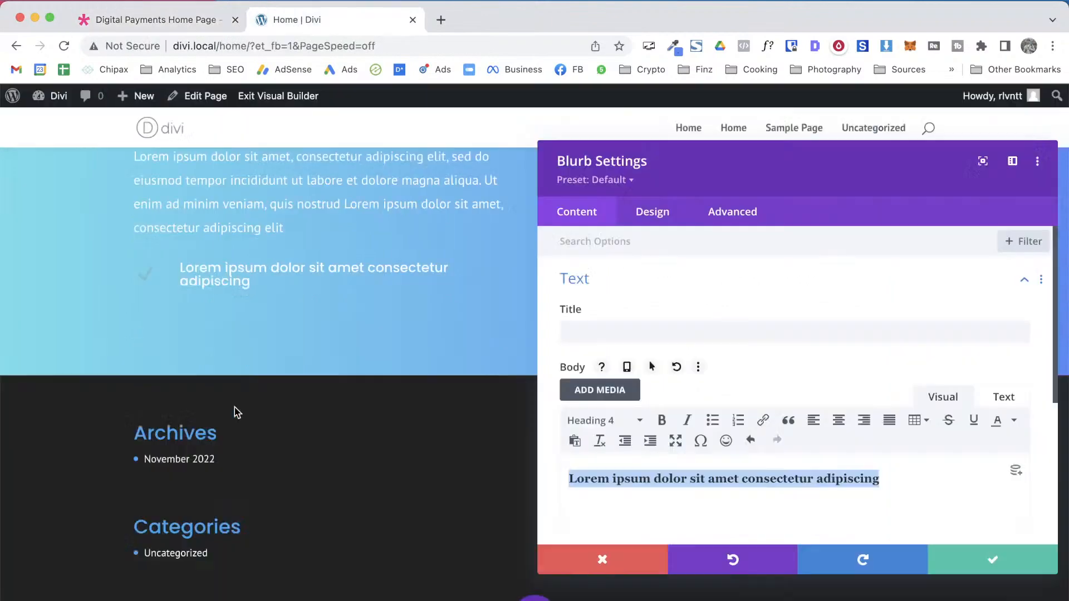
pyautogui.click(563, 331)
pyautogui.hotkey('ctrl', 'v')
pyautogui.tripleClick(627, 477)
pyautogui.press('BackSpace')
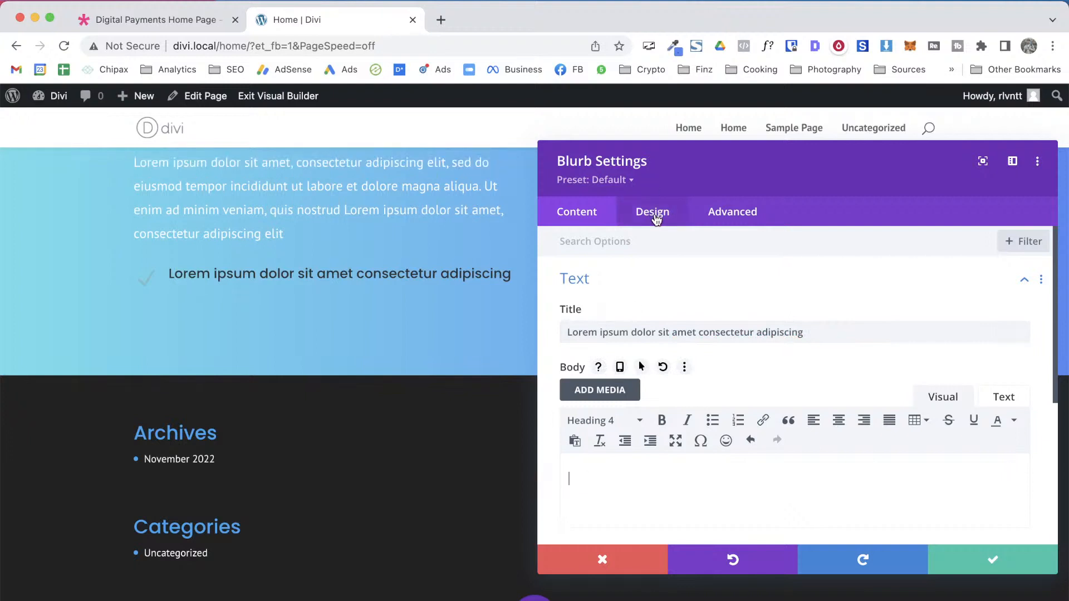
# Set the Blurb's title text color to white (#ffffff)
pyautogui.click(656, 220)
pyautogui.click(603, 375)
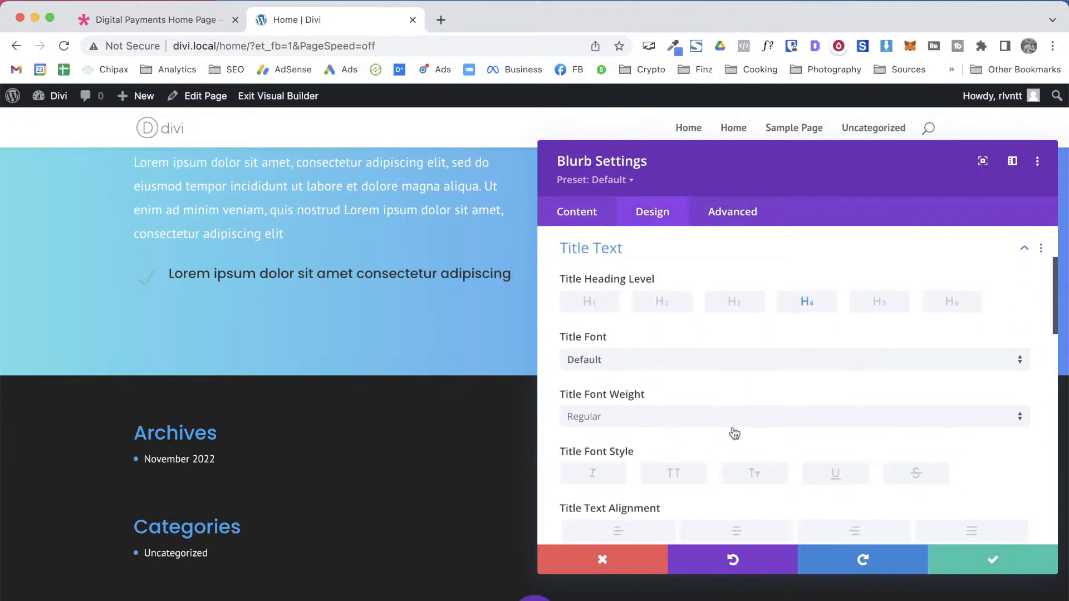
pyautogui.scroll(-5, 734, 433)
pyautogui.click(637, 379)
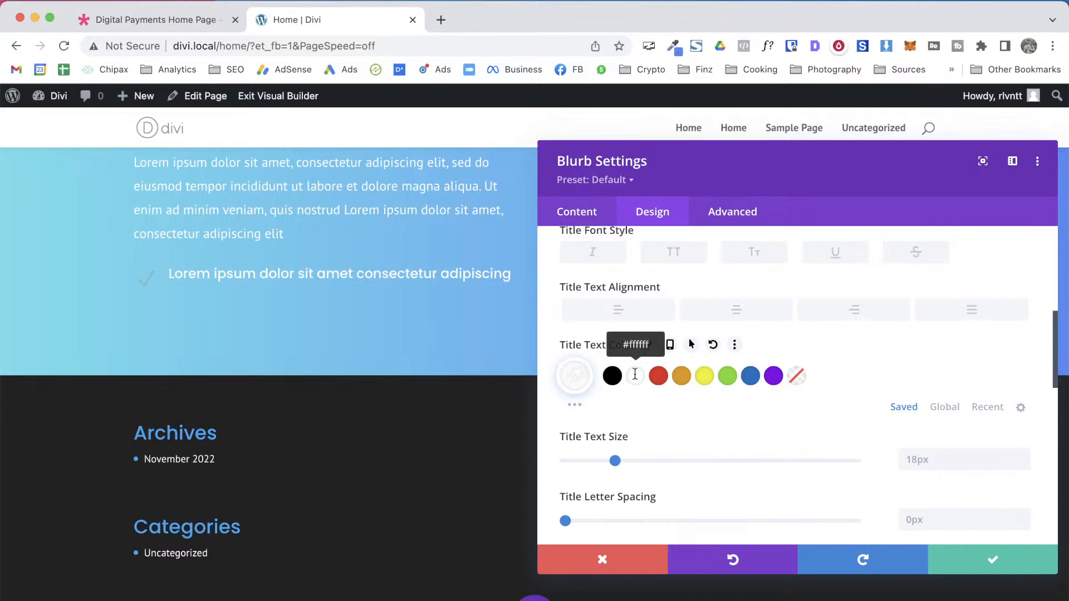
# Inspect the demo list text with WhatFont, then set the Blurb's title line height to 23px to match
pyautogui.hotkey('ctrl', 'Tab')
pyautogui.click(766, 47)
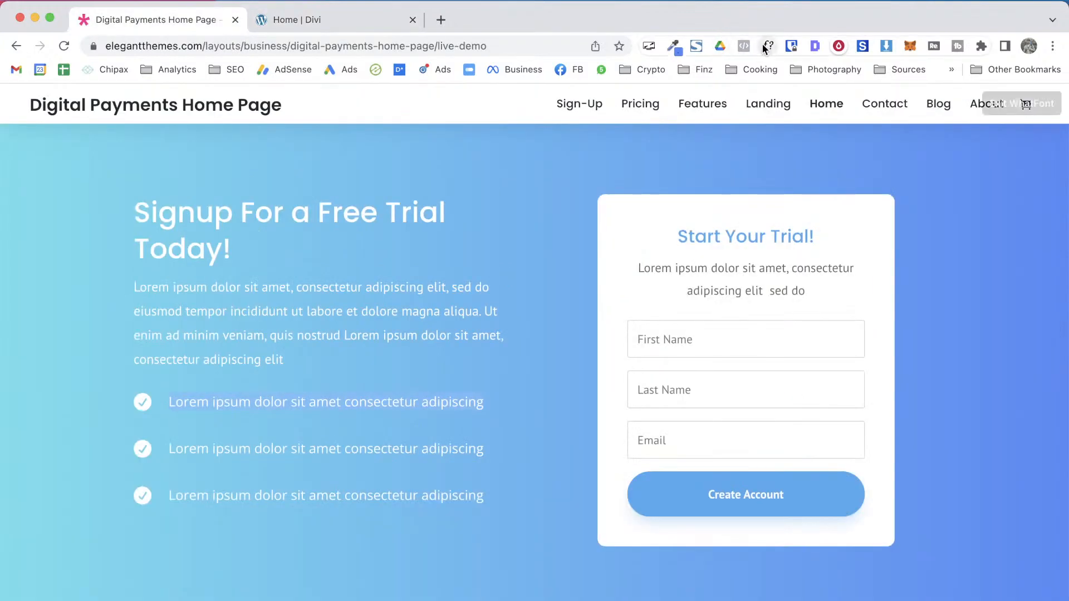
pyautogui.click(349, 399)
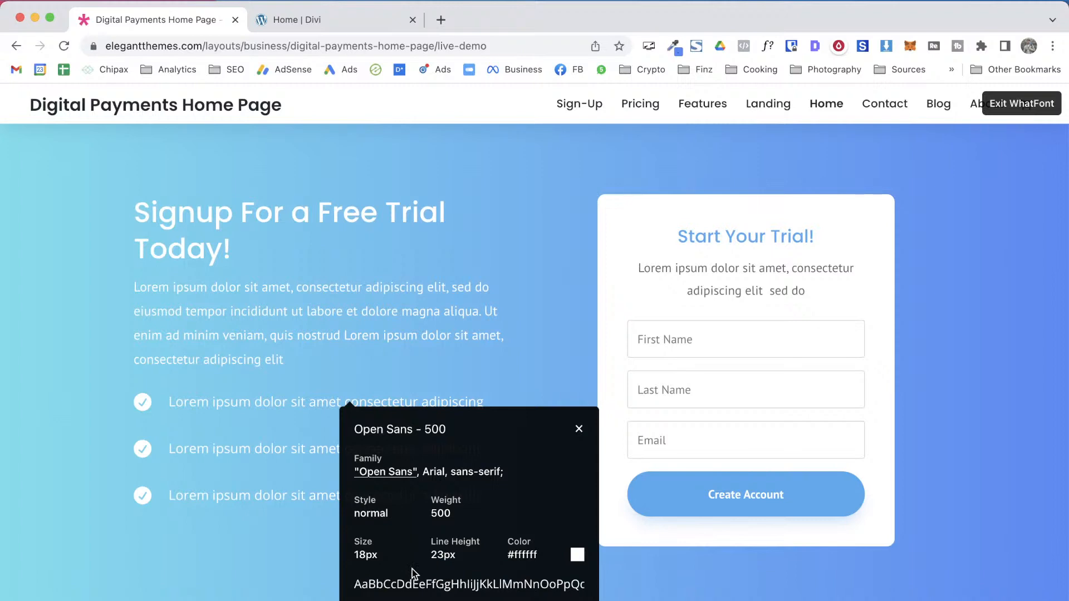
pyautogui.hotkey('ctrl', 'Tab')
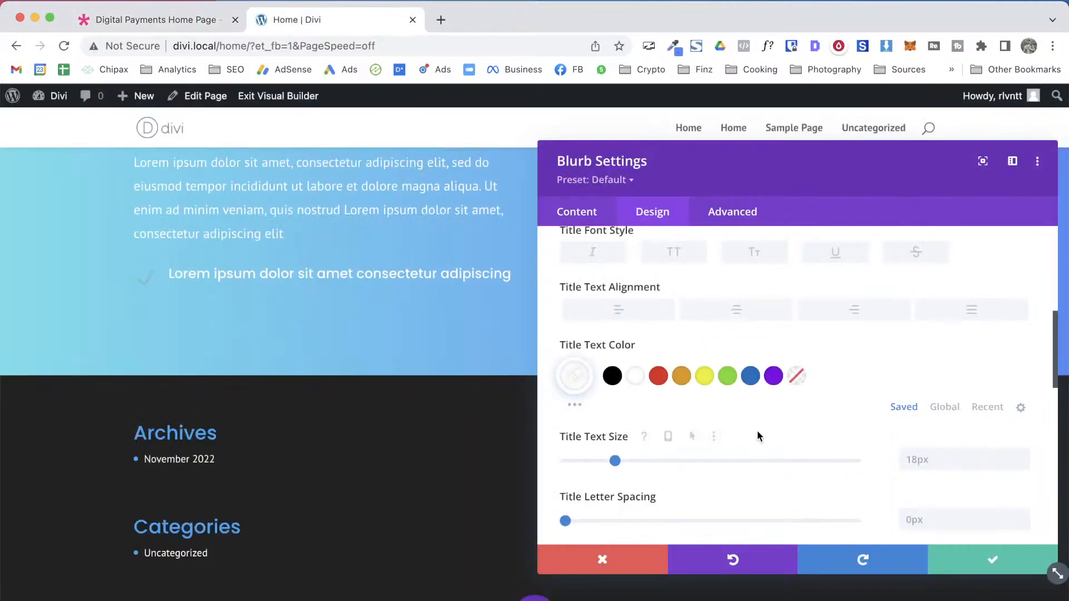
pyautogui.hotkey('ctrl', 'Tab')
pyautogui.hotkey('ctrl', 'Tab')
pyautogui.hotkey('ctrl', 'Tab')
pyautogui.hotkey('ctrl', 'Tab')
pyautogui.scroll(-3, 1014, 459)
pyautogui.click(952, 446)
pyautogui.write('23')
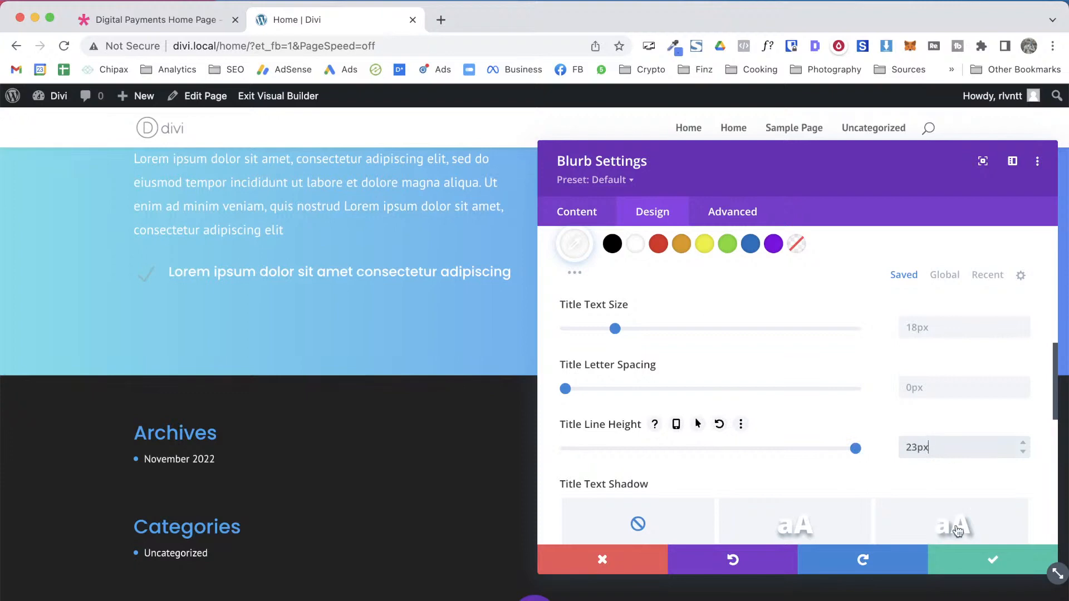
# Set the Blurb's icon color to white
pyautogui.scroll(10, 783, 429)
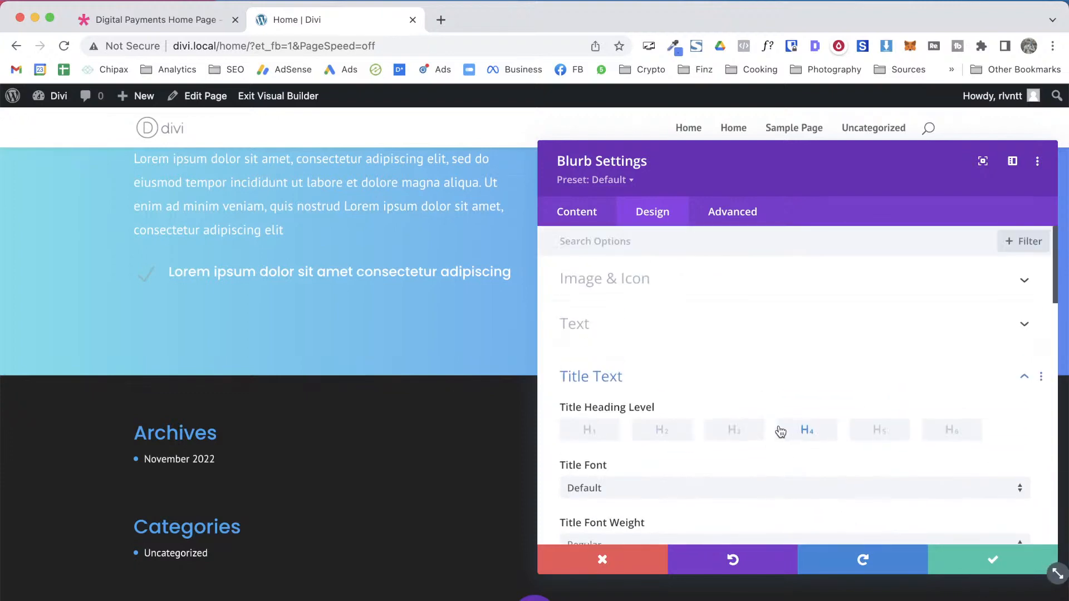
pyautogui.click(583, 374)
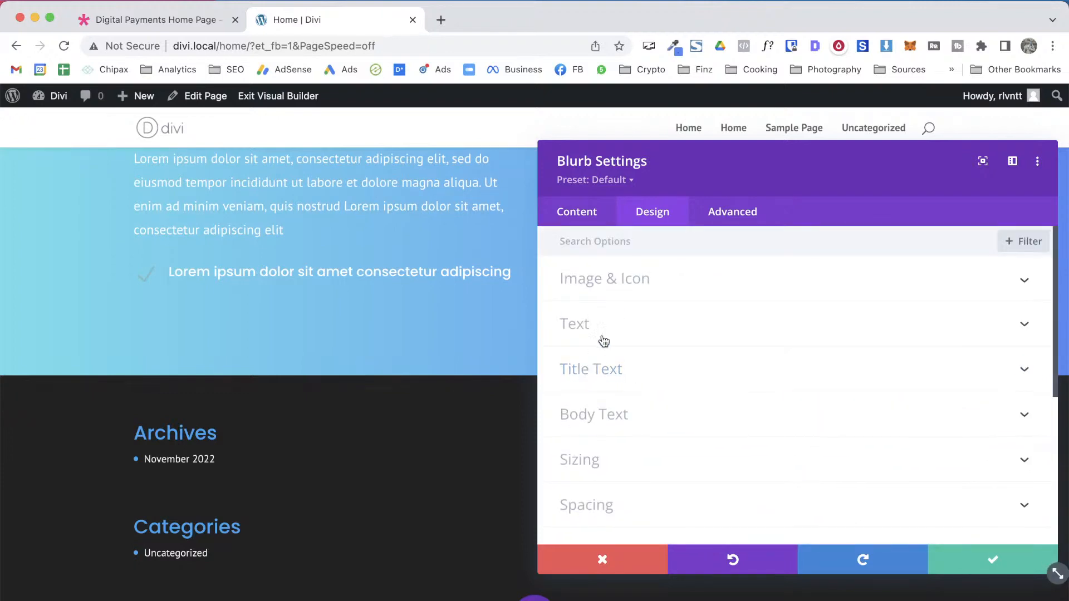
pyautogui.click(595, 287)
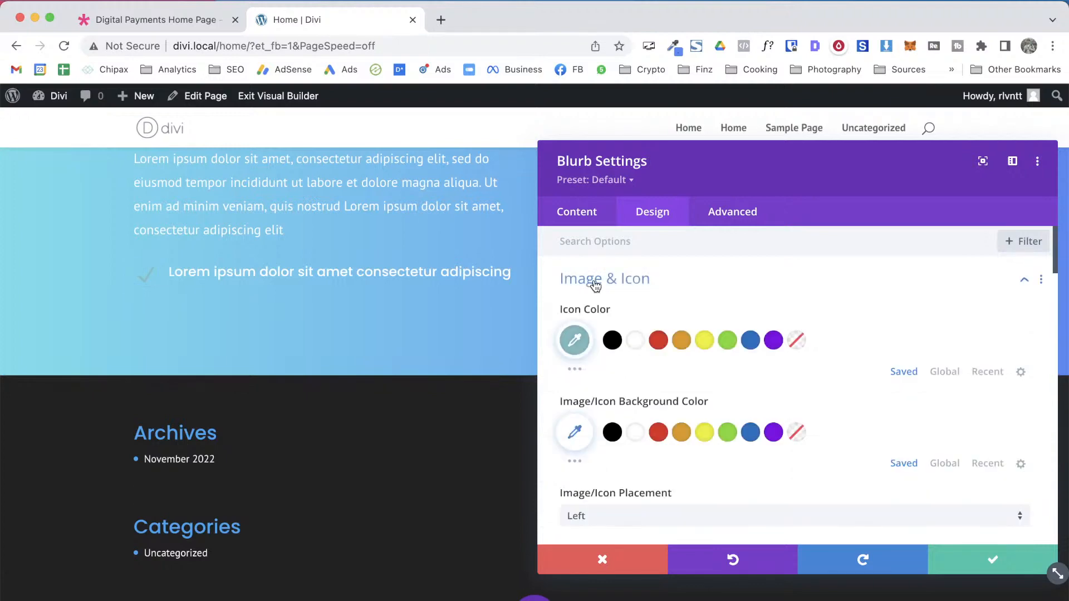
pyautogui.click(636, 342)
# Sample the light blue #67D4EF at the demo's checkmark icon and apply it as the Blurb's icon color
pyautogui.hotkey('ctrl', 'Tab')
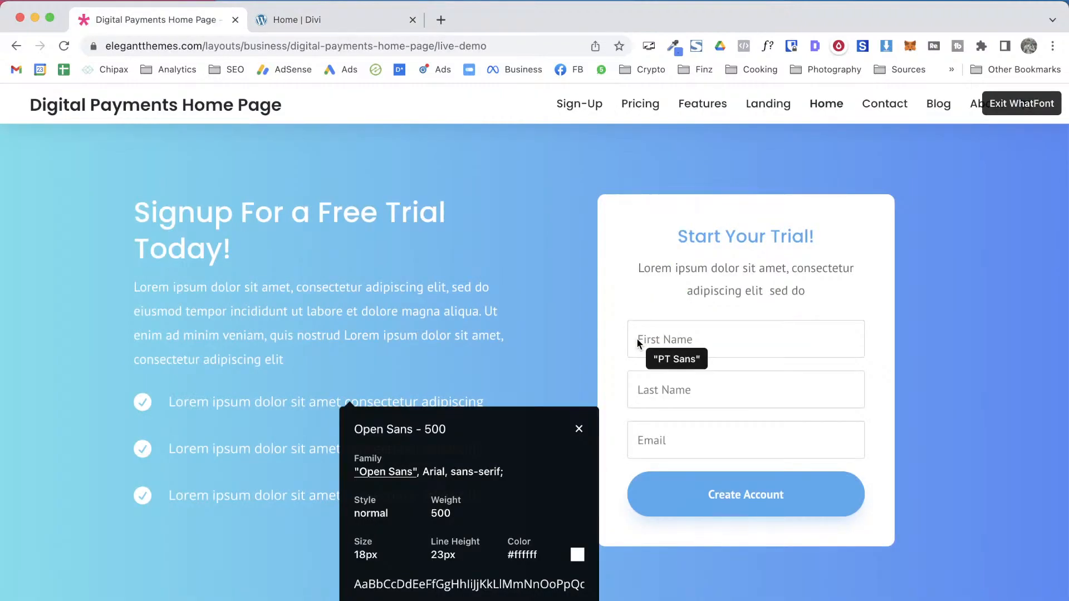
pyautogui.scroll(10, 129, 394)
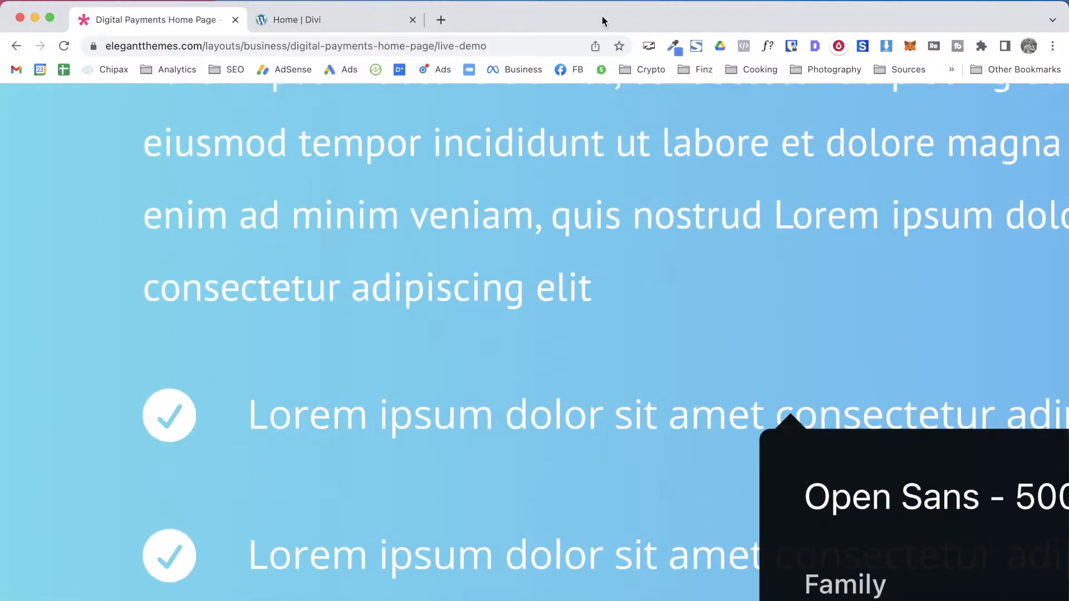
pyautogui.click(673, 46)
pyautogui.click(615, 67)
pyautogui.scroll(2, 167, 445)
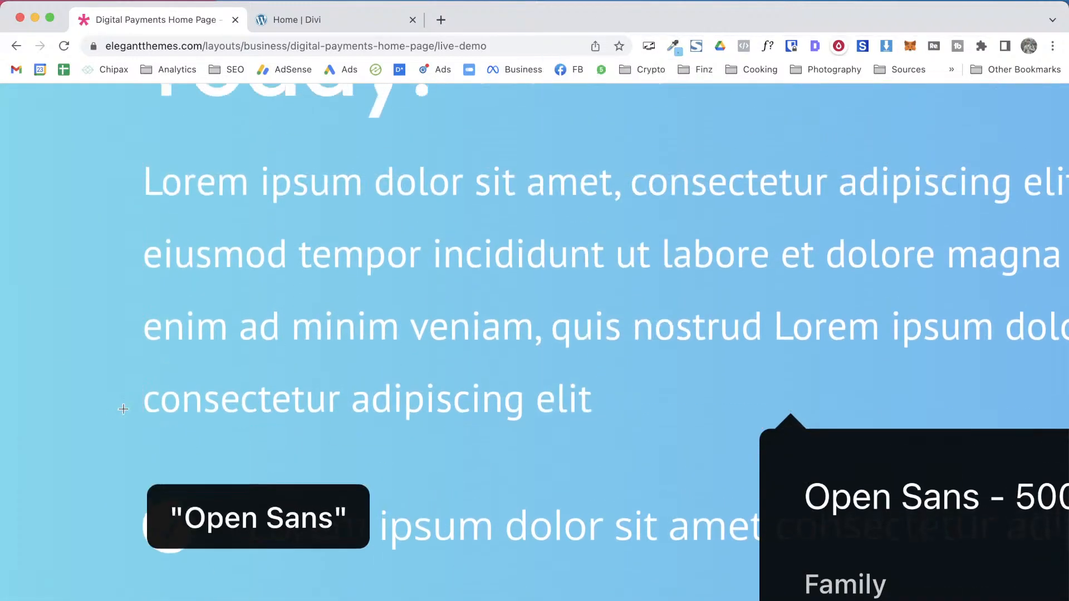
pyautogui.click(165, 468)
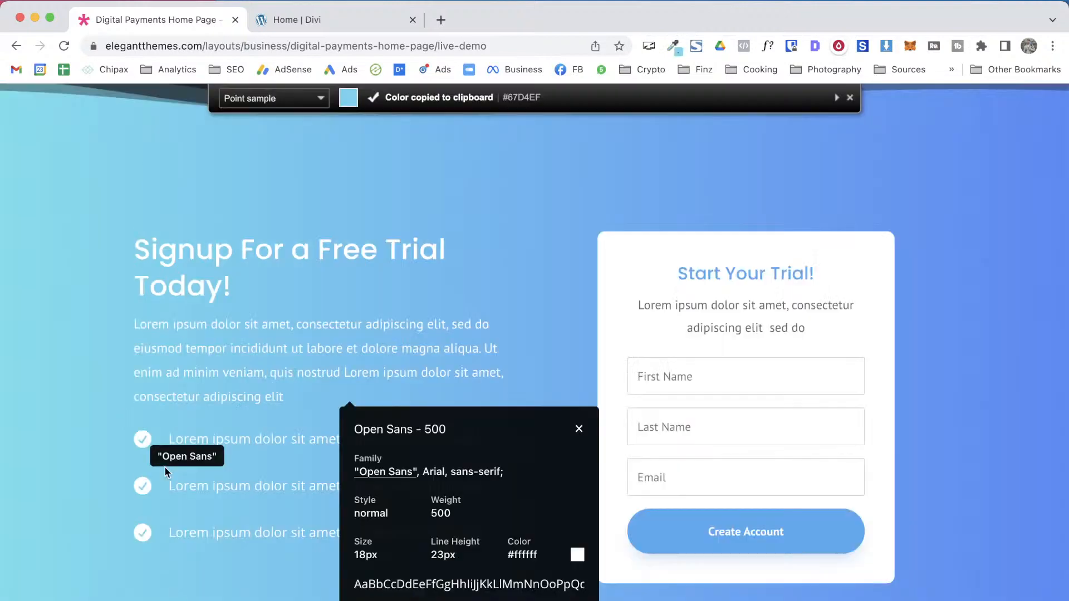
pyautogui.hotkey('ctrl', 'Tab')
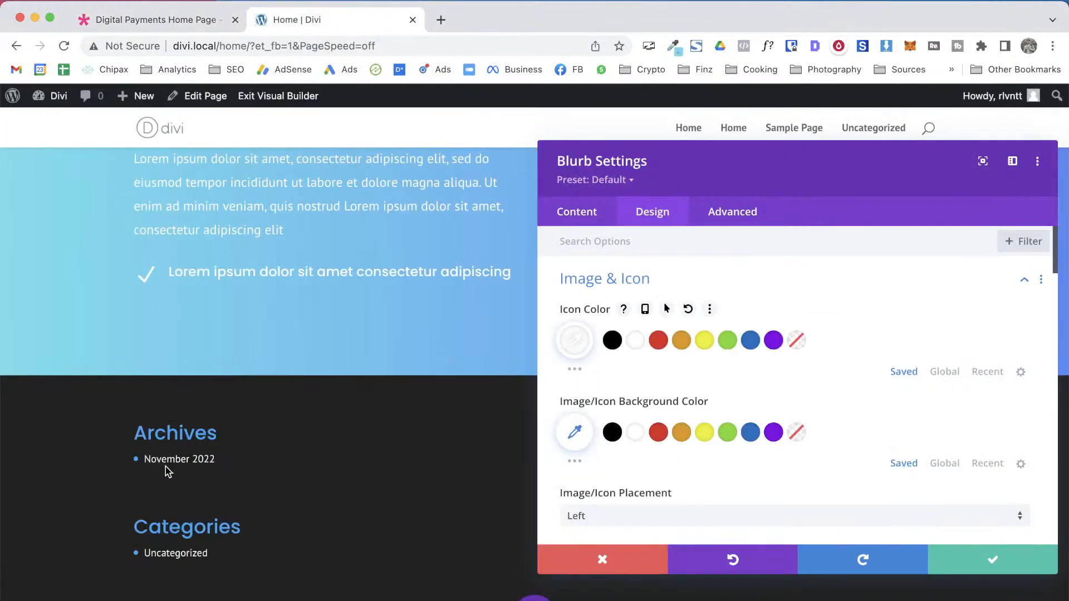
pyautogui.click(575, 342)
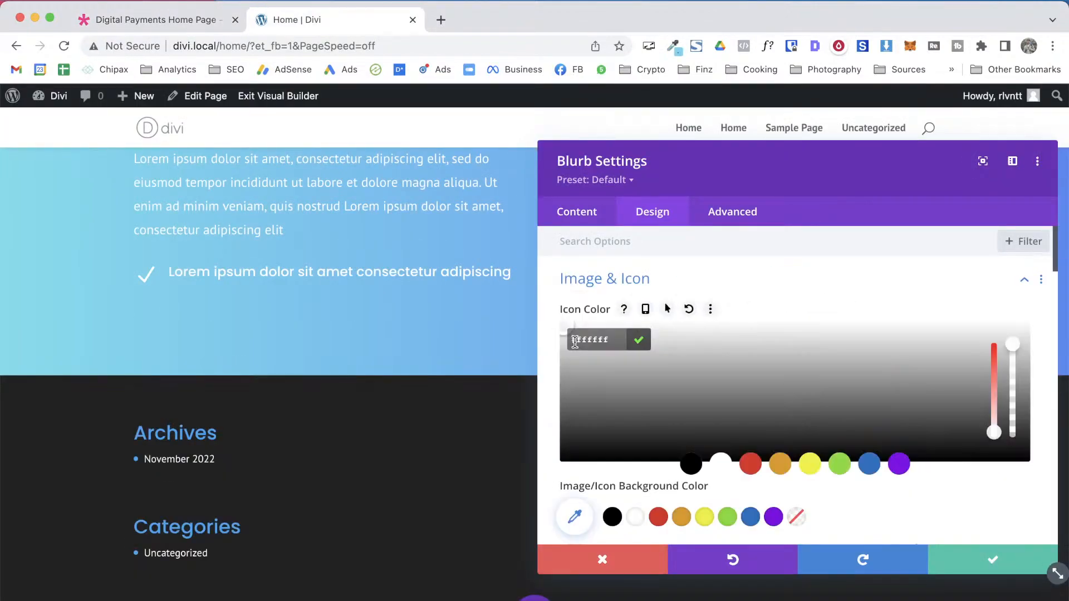
pyautogui.click(641, 341)
pyautogui.click(641, 341)
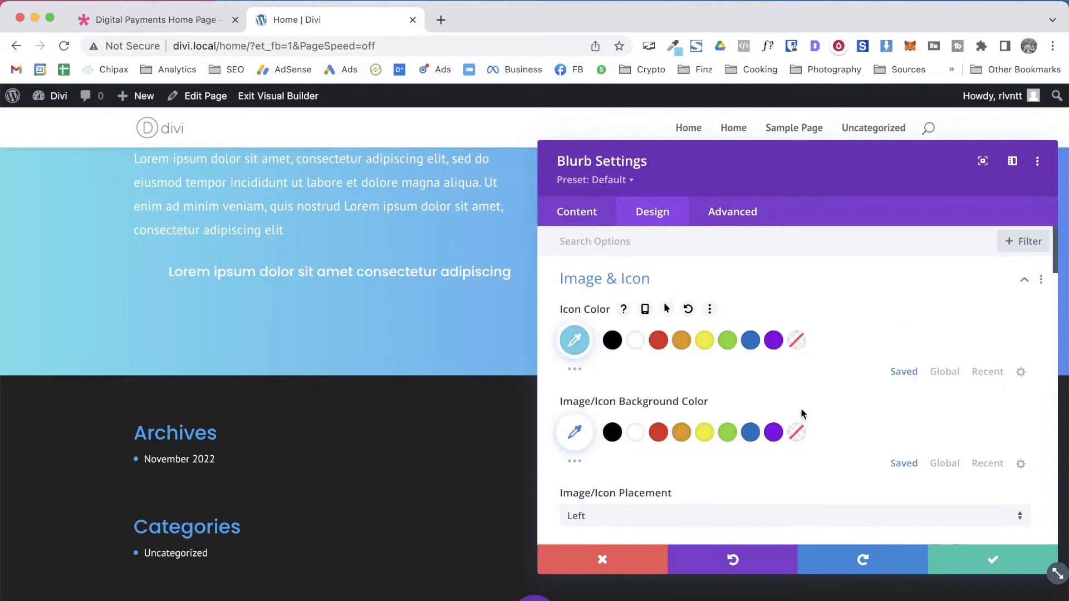
# Give the Blurb's icon a white background and round all its corners by 50px
pyautogui.scroll(-1, 802, 414)
pyautogui.click(637, 403)
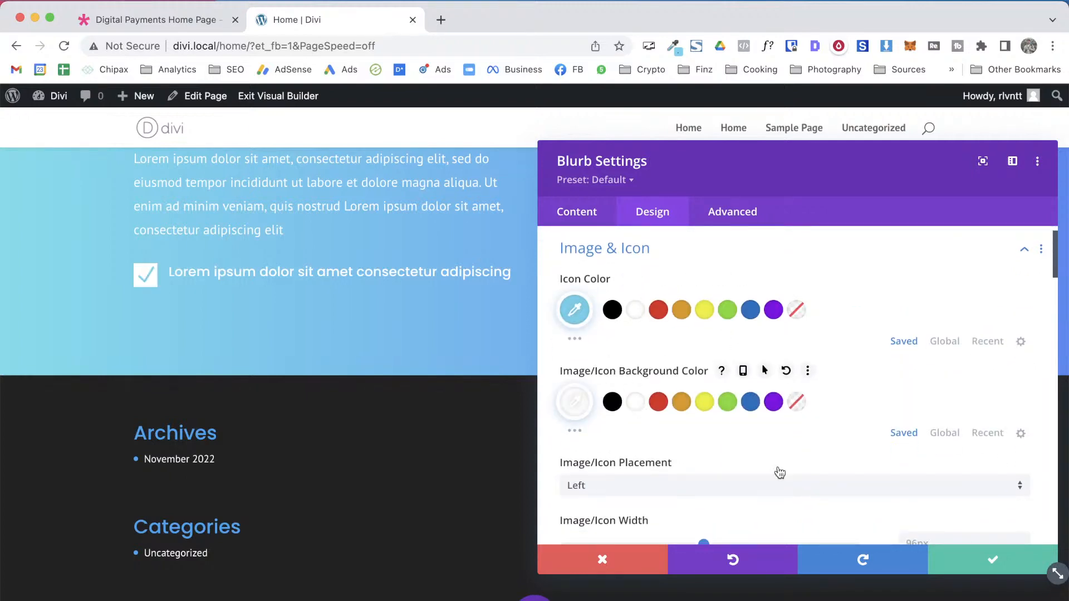
pyautogui.scroll(-7, 749, 457)
pyautogui.click(608, 405)
pyautogui.write('50')
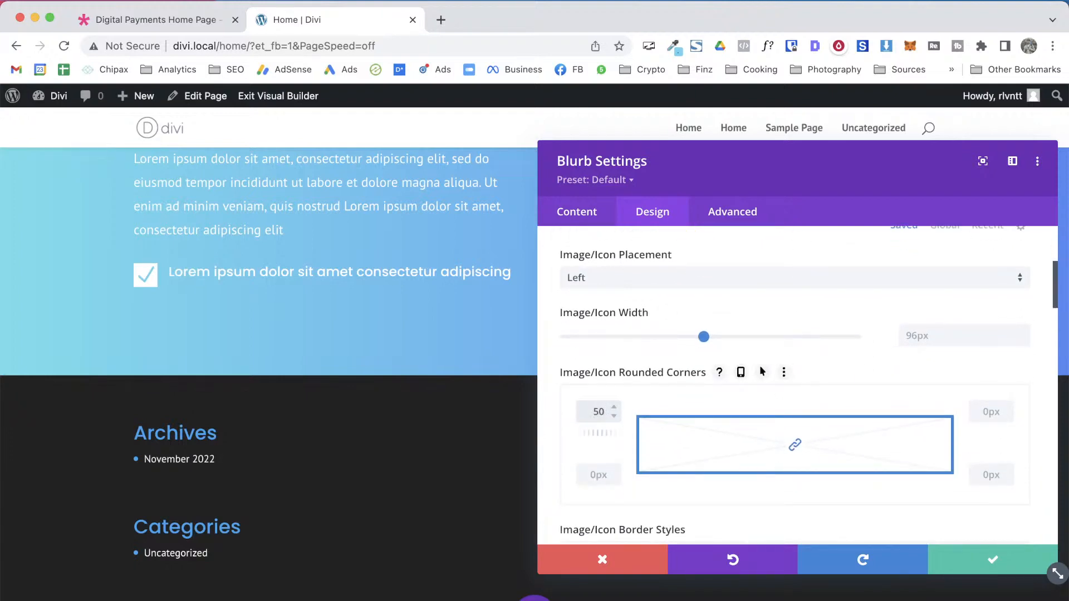
# Reduce the Blurb's image/icon width to 25px
pyautogui.scroll(-5, 776, 439)
pyautogui.scroll(5, 776, 434)
pyautogui.click(705, 342)
pyautogui.moveTo(690, 345); pyautogui.dragTo(600, 347)
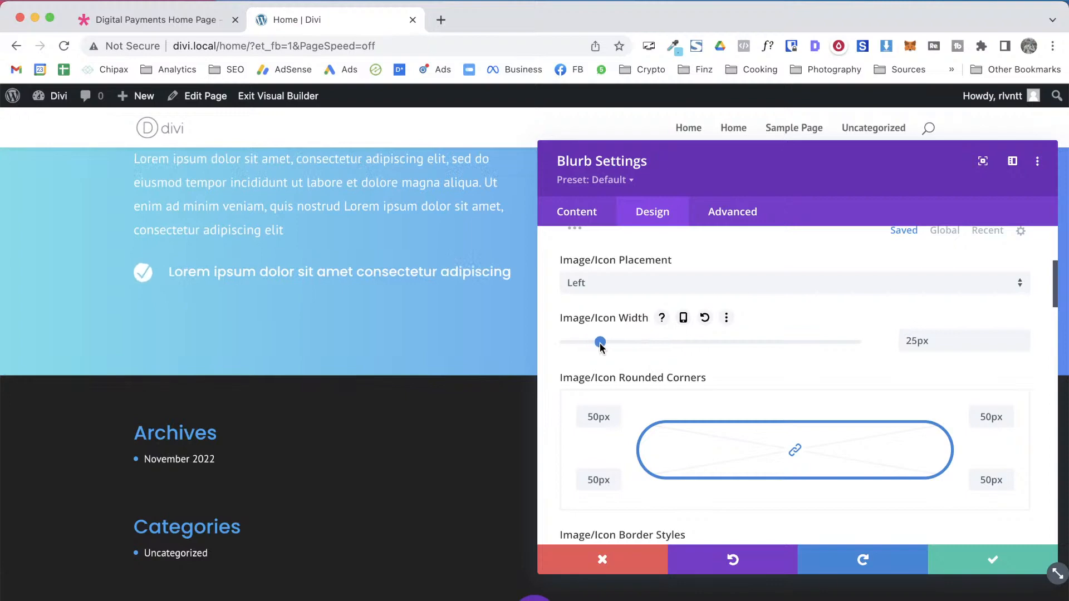
# Set the Blurb's image/icon padding to 5px on all four sides
pyautogui.scroll(-6, 709, 392)
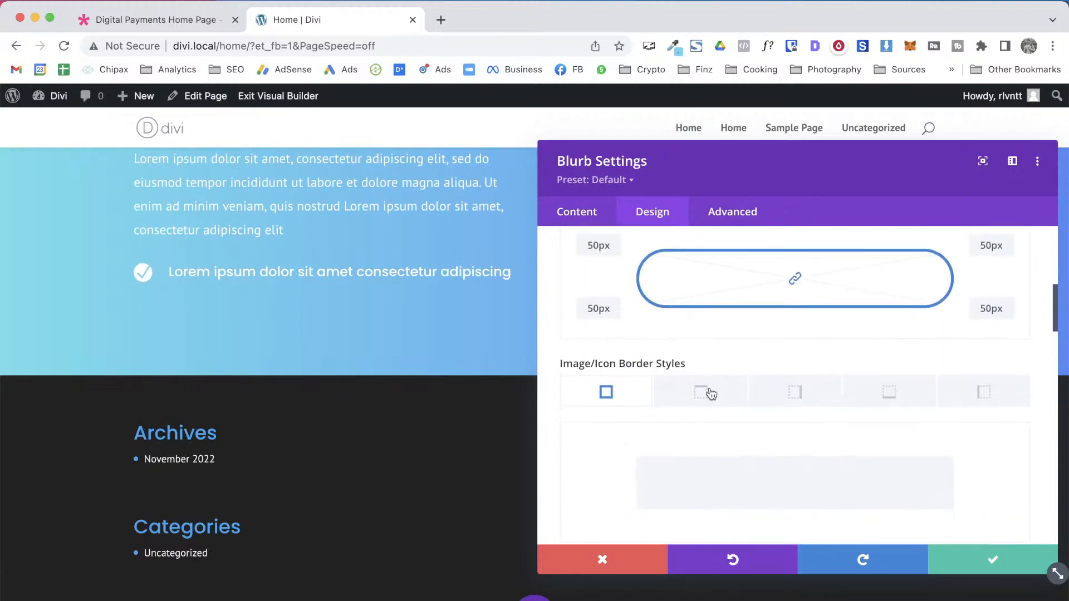
pyautogui.scroll(-5, 709, 392)
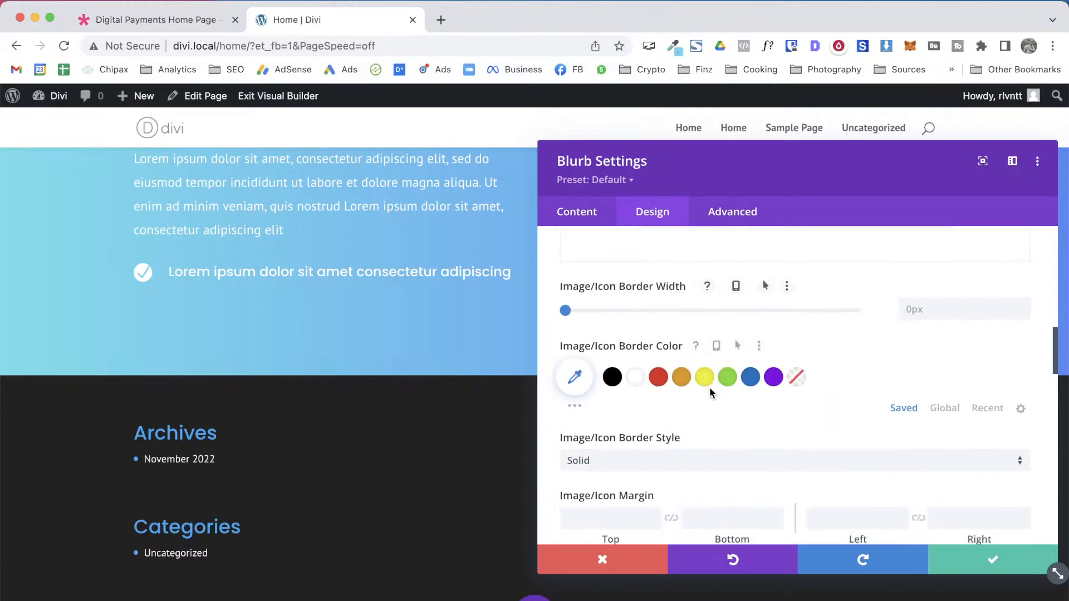
pyautogui.click(614, 450)
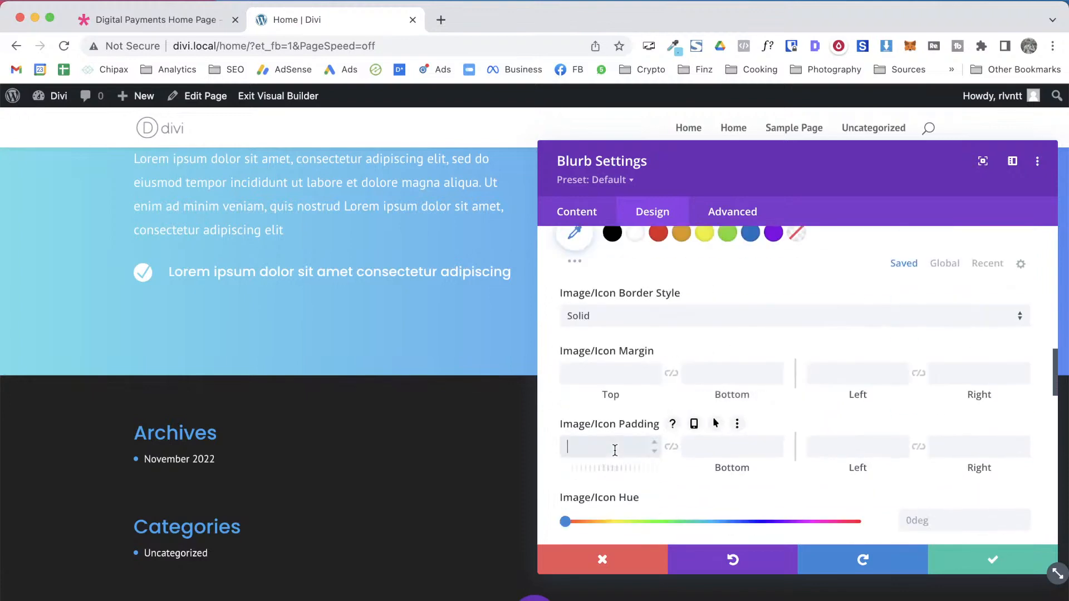
pyautogui.write('5px')
pyautogui.click(671, 447)
pyautogui.click(820, 439)
pyautogui.write('5')
pyautogui.click(918, 447)
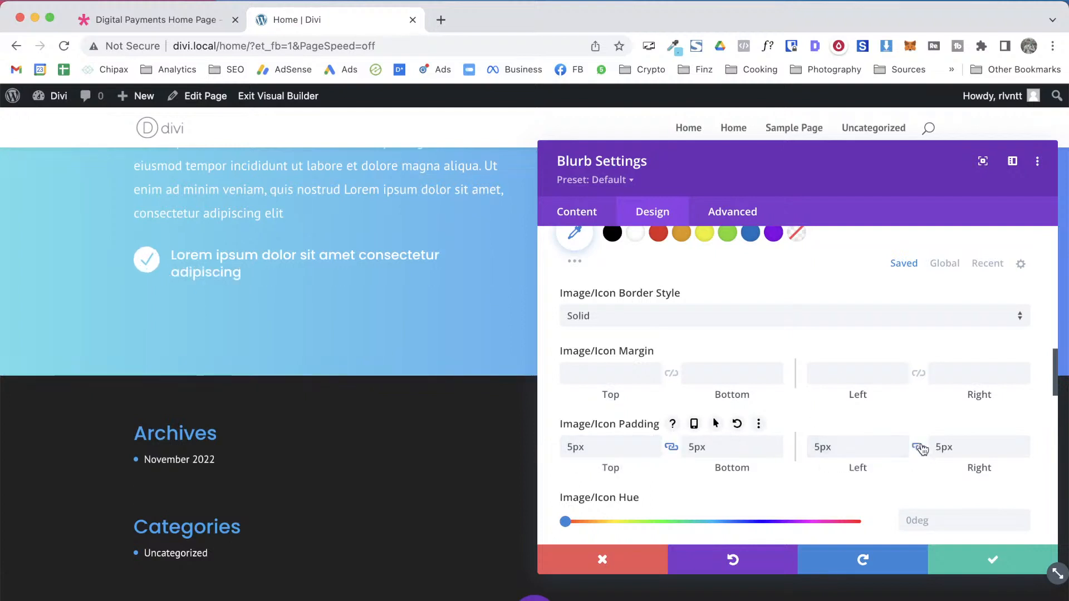
# Set the Blurb's image/icon width to 16px and save the Blurb settings
pyautogui.scroll(5, 828, 362)
pyautogui.scroll(5, 827, 361)
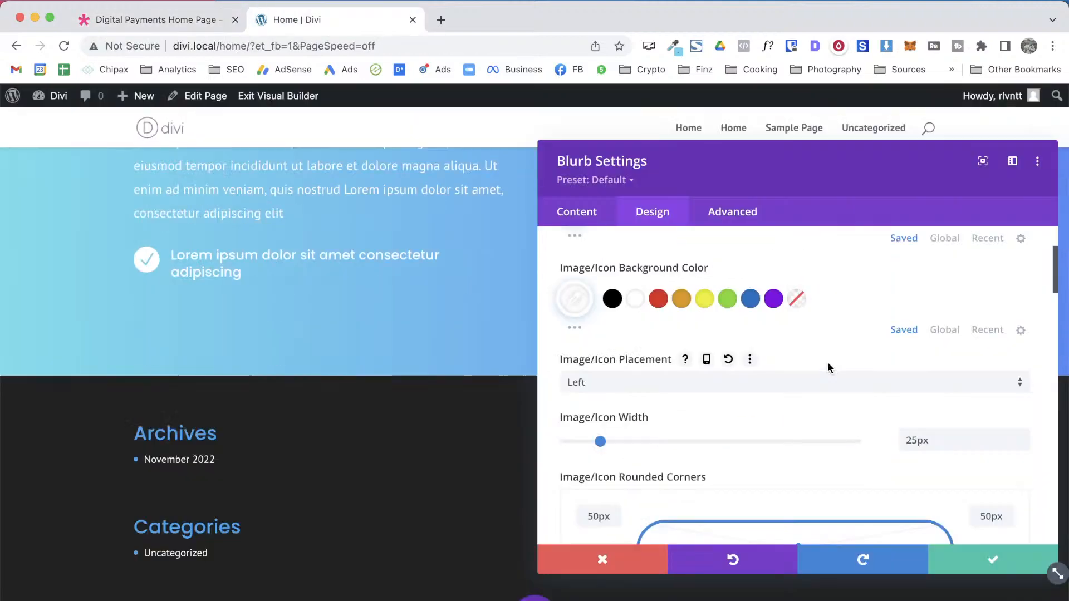
pyautogui.scroll(3, 909, 392)
pyautogui.scroll(-4, 909, 392)
pyautogui.scroll(5, 989, 445)
pyautogui.scroll(-10, 988, 445)
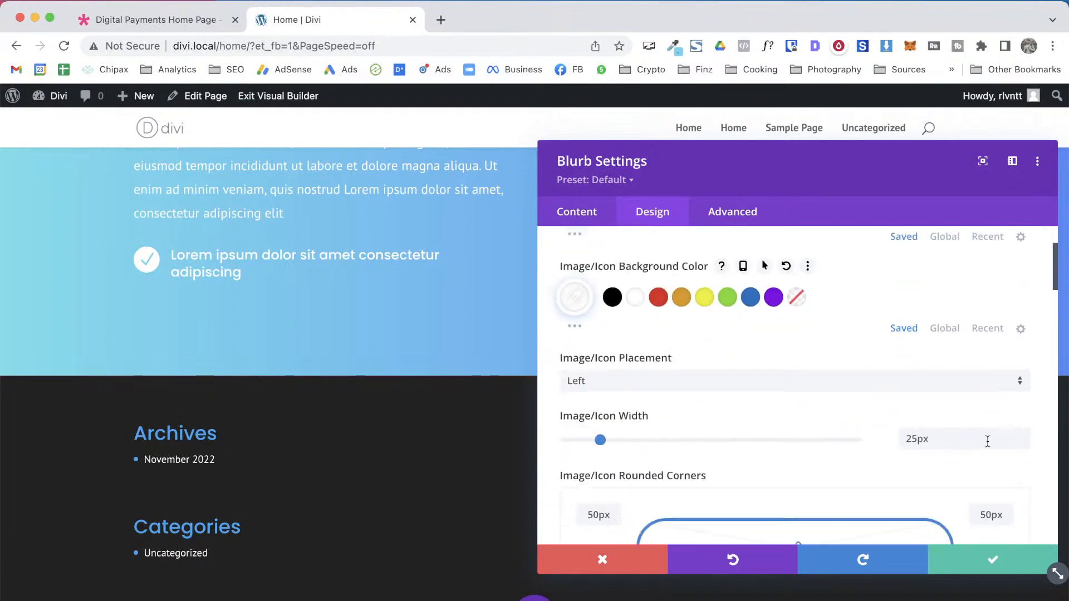
pyautogui.scroll(-6, 997, 365)
pyautogui.scroll(3, 999, 367)
pyautogui.scroll(8, 1002, 371)
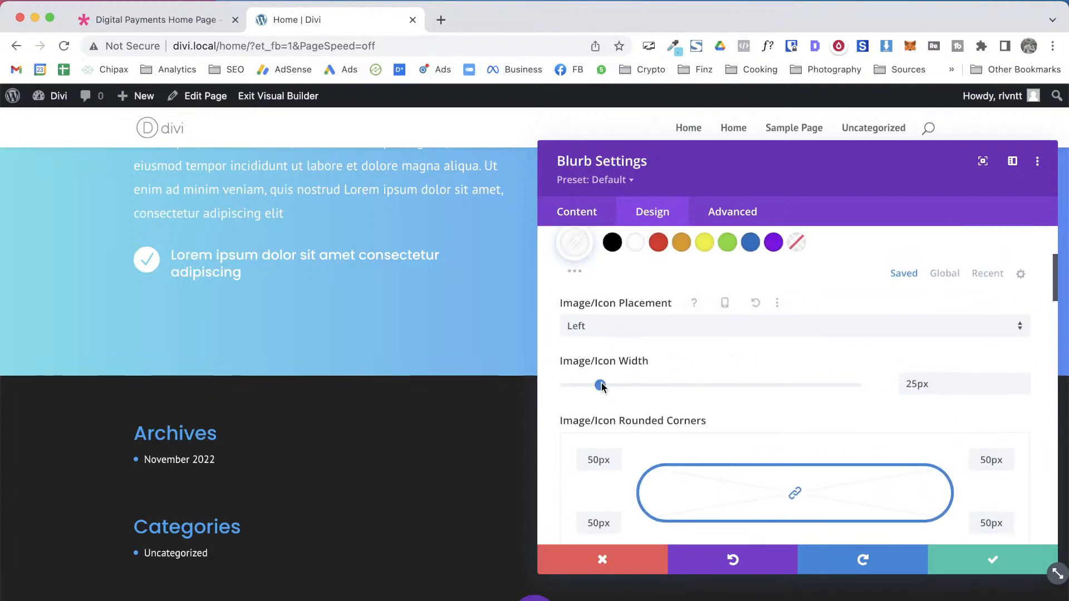
pyautogui.moveTo(599, 385); pyautogui.dragTo(587, 383)
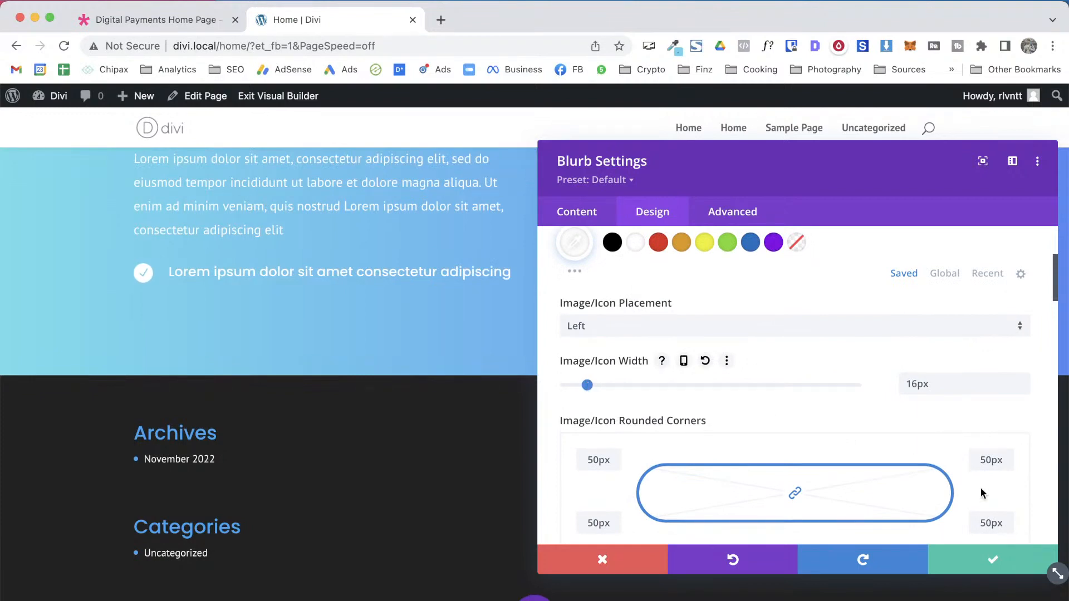
pyautogui.click(991, 560)
# Compare the styled checkmark Blurb with the checkmark list on the demo page
pyautogui.hotkey('ctrl', 'shift', 'Tab')
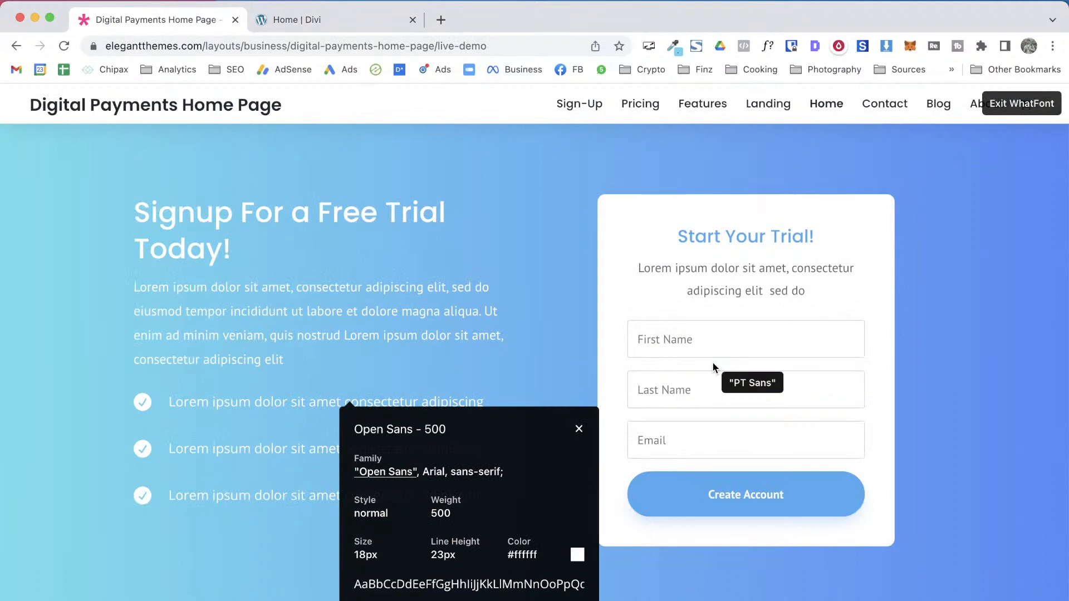
pyautogui.hotkey('ctrl', 'Tab')
pyautogui.hotkey('ctrl', 'shift', 'Tab')
pyautogui.hotkey('ctrl', 'Tab')
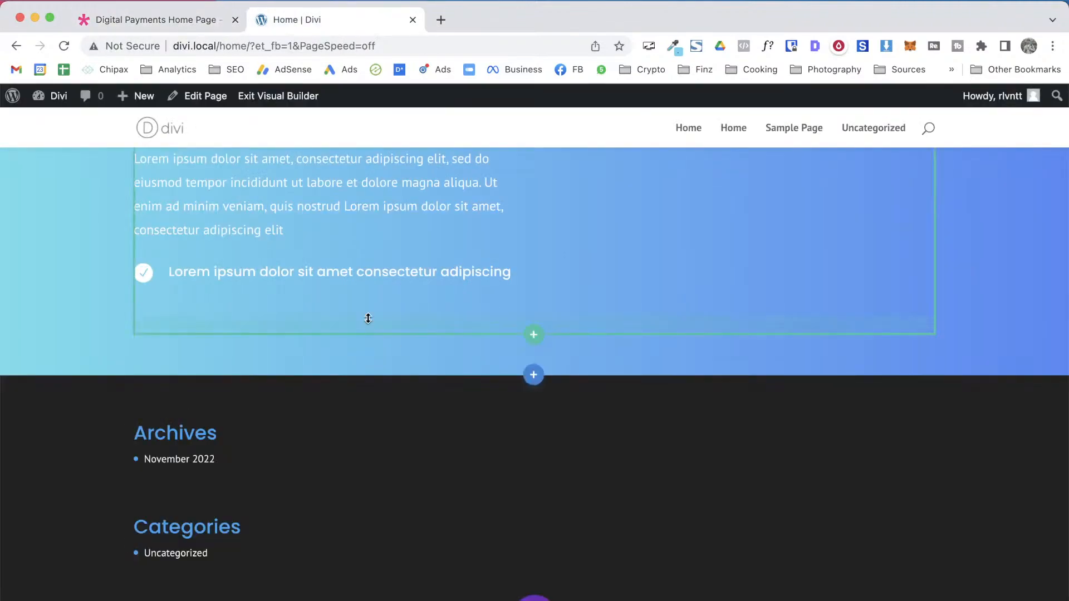
pyautogui.moveTo(406, 257)
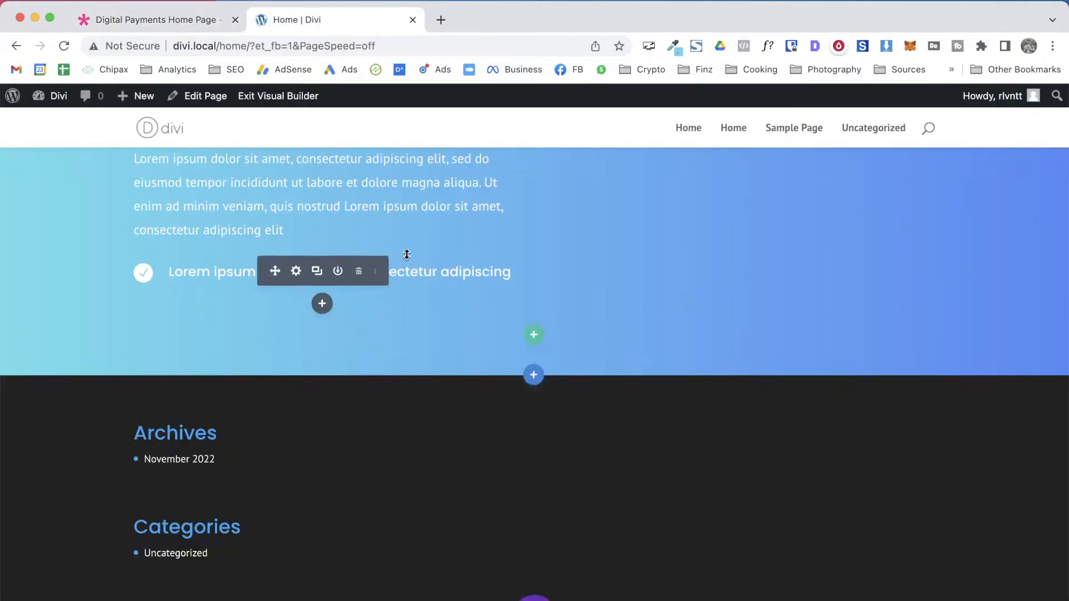
pyautogui.click(321, 273)
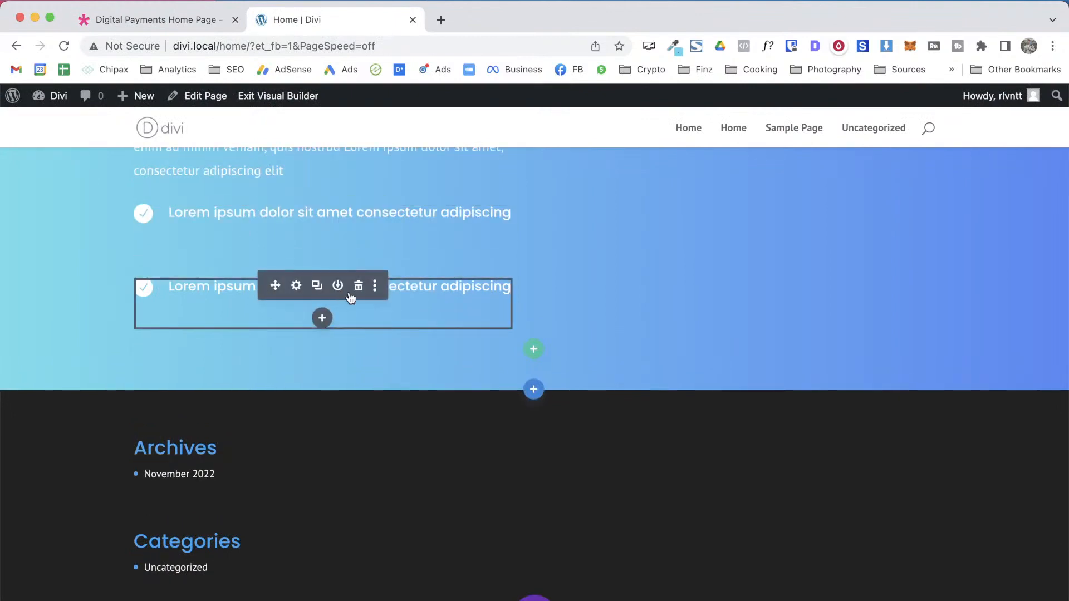
pyautogui.click(358, 286)
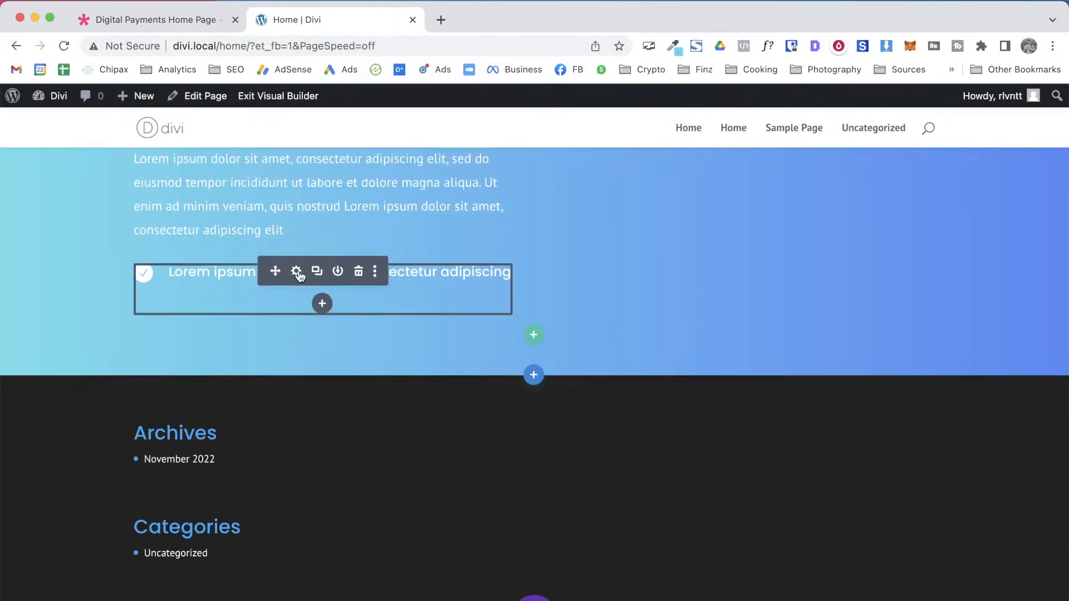
# Set the checkmark Blurb's bottom margin to 15px and save the Blurb settings
pyautogui.click(296, 272)
pyautogui.click(661, 223)
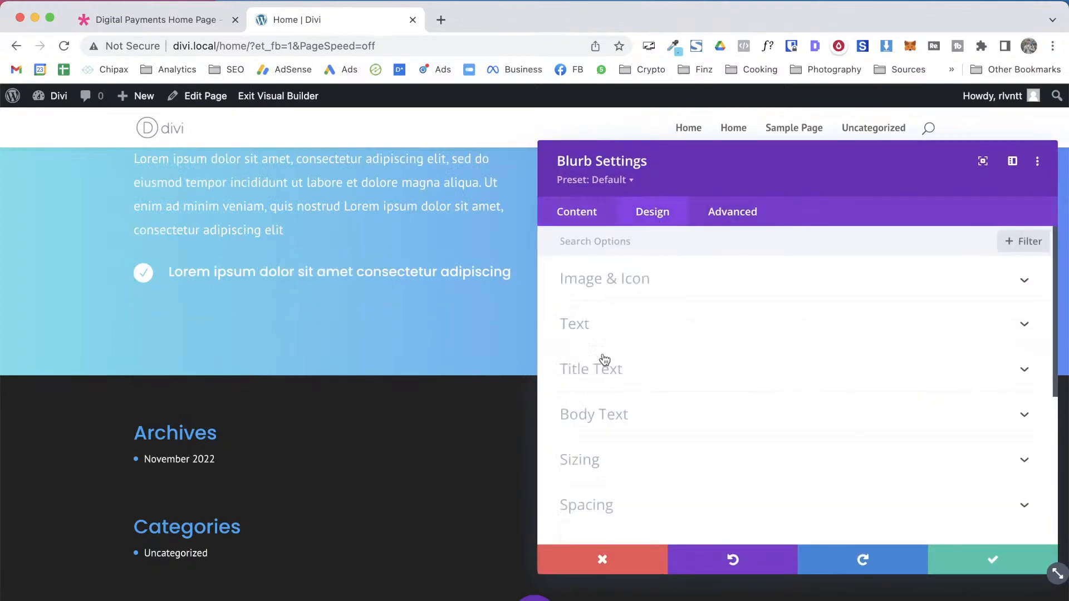
pyautogui.click(630, 463)
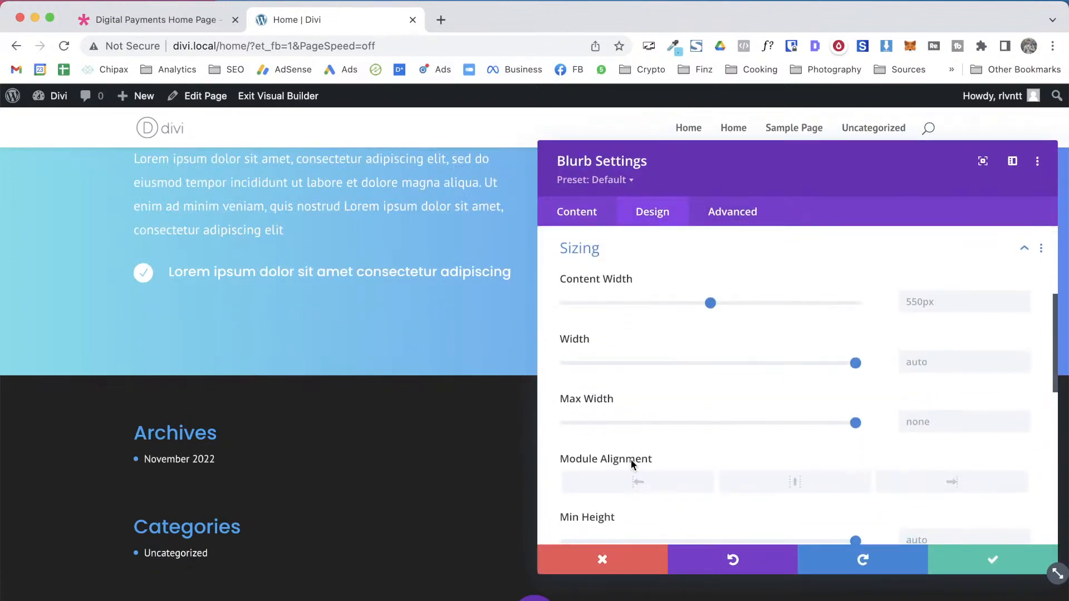
pyautogui.click(573, 257)
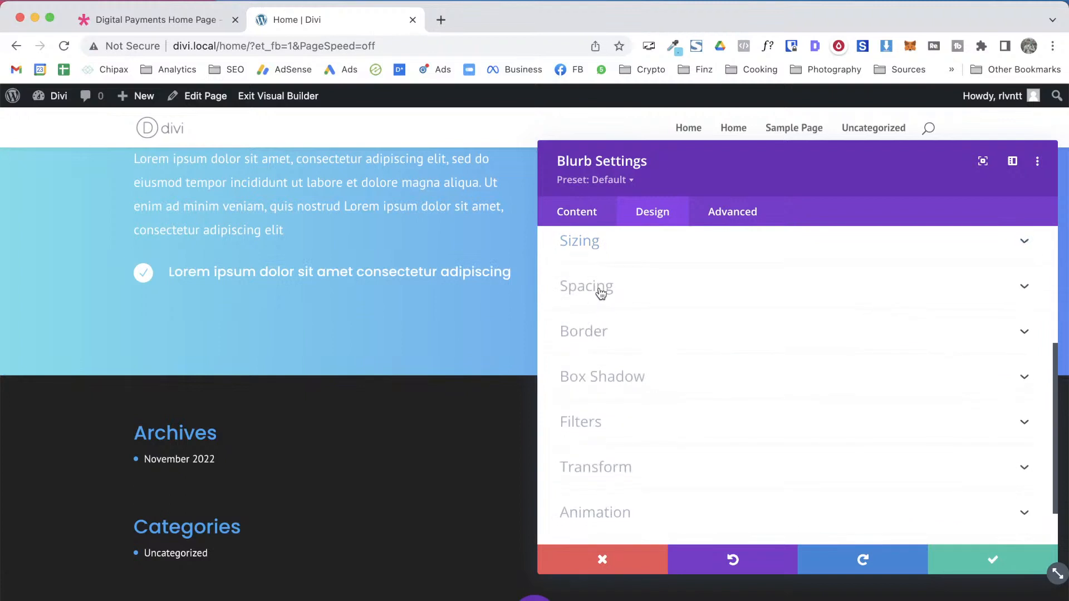
pyautogui.click(600, 290)
pyautogui.click(720, 301)
pyautogui.write('1')
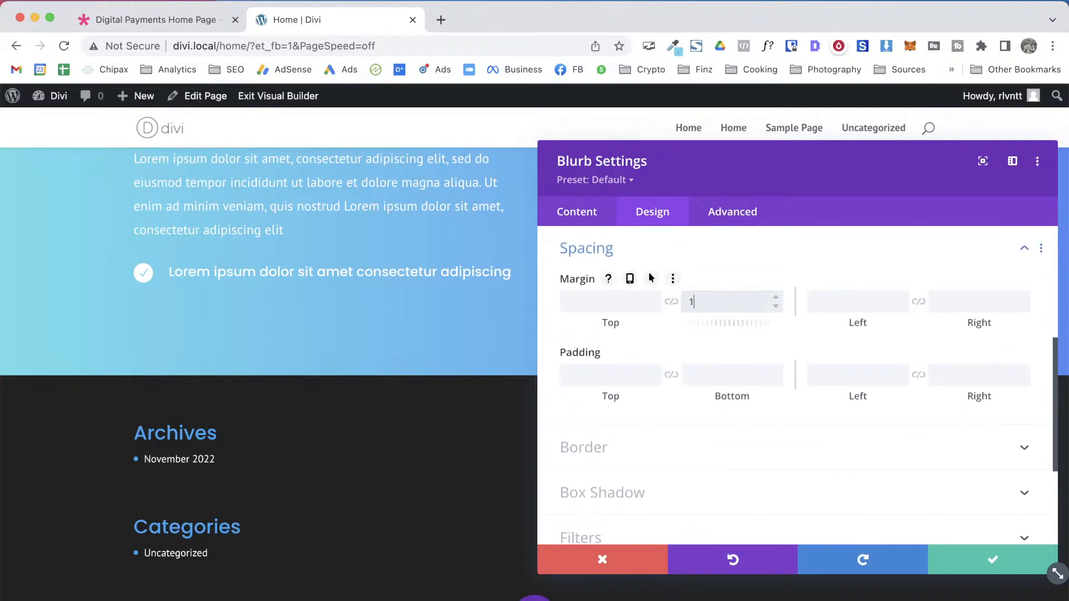
pyautogui.write('5')
pyautogui.click(1007, 554)
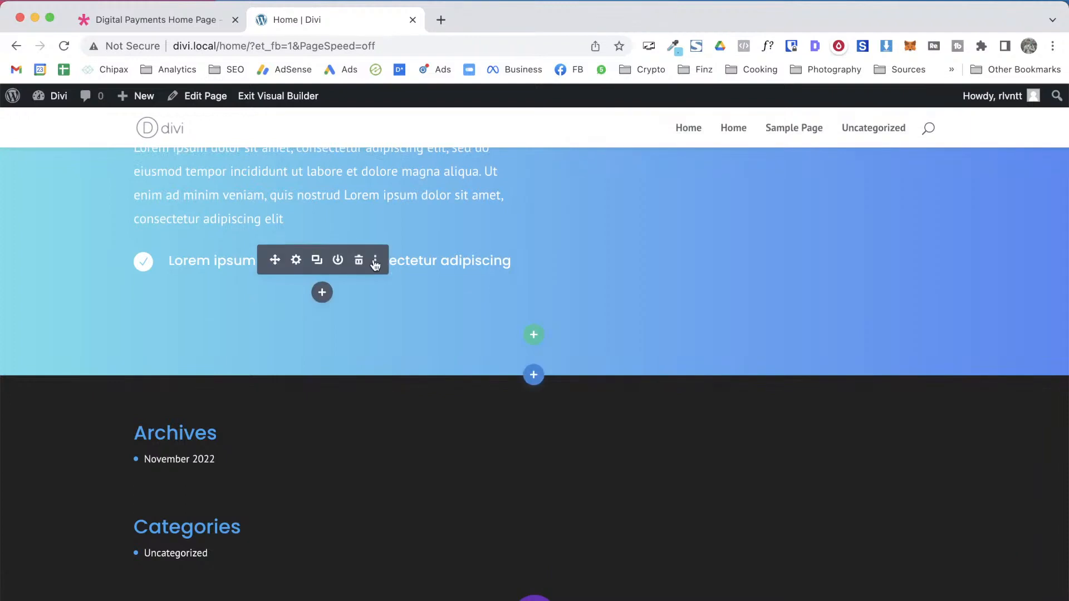
# Duplicate the checkmark Blurb and set the upper Blurb's content width to 100%
pyautogui.click(317, 260)
pyautogui.click(256, 237)
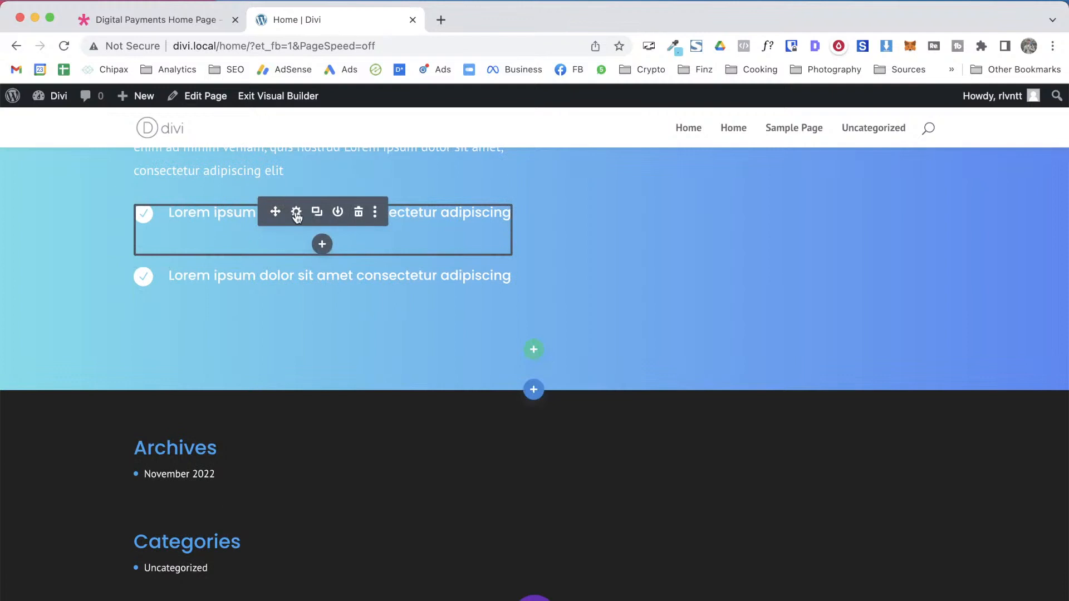
pyautogui.click(297, 214)
pyautogui.click(643, 216)
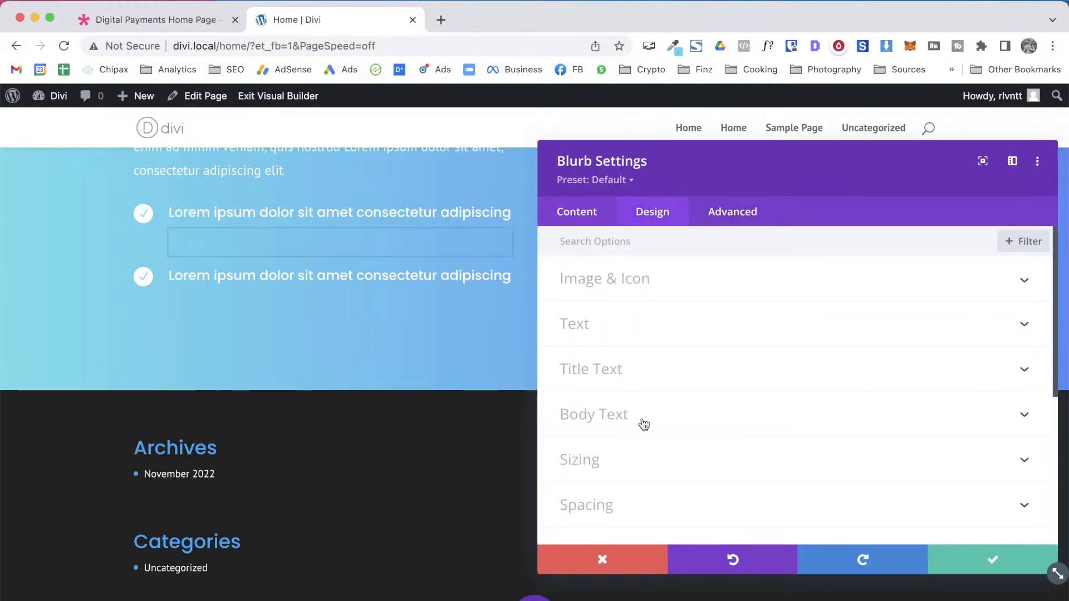
pyautogui.click(646, 466)
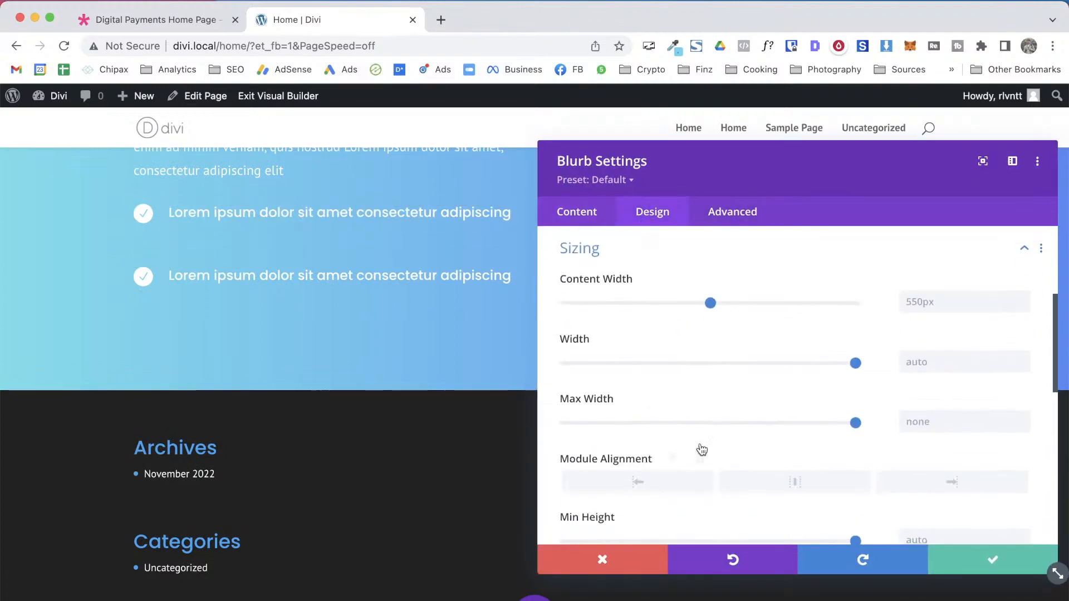
pyautogui.scroll(-2, 963, 345)
pyautogui.scroll(3, 963, 345)
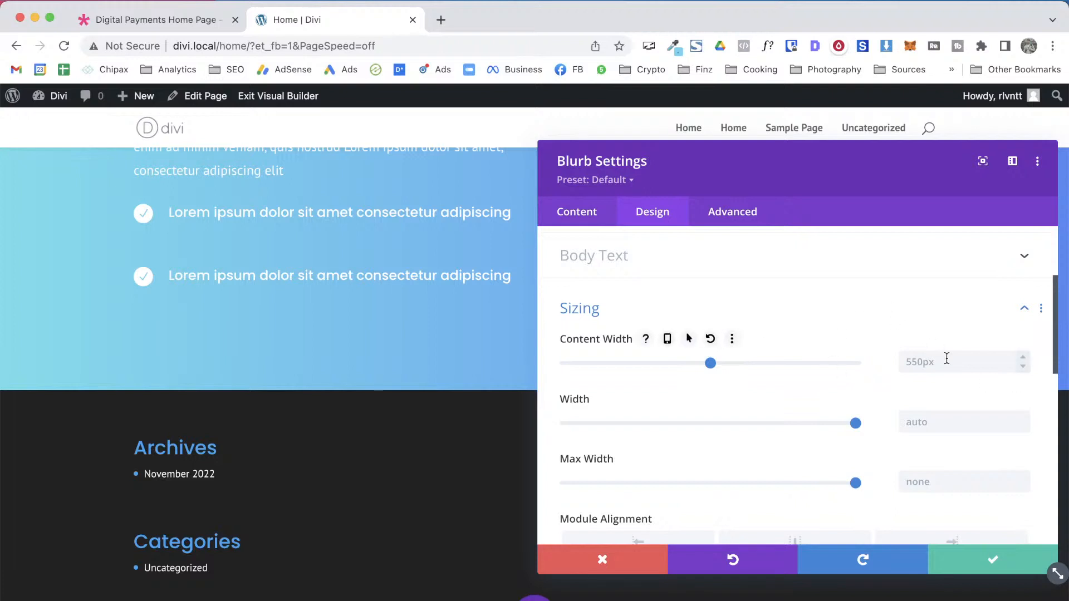
pyautogui.write('100')
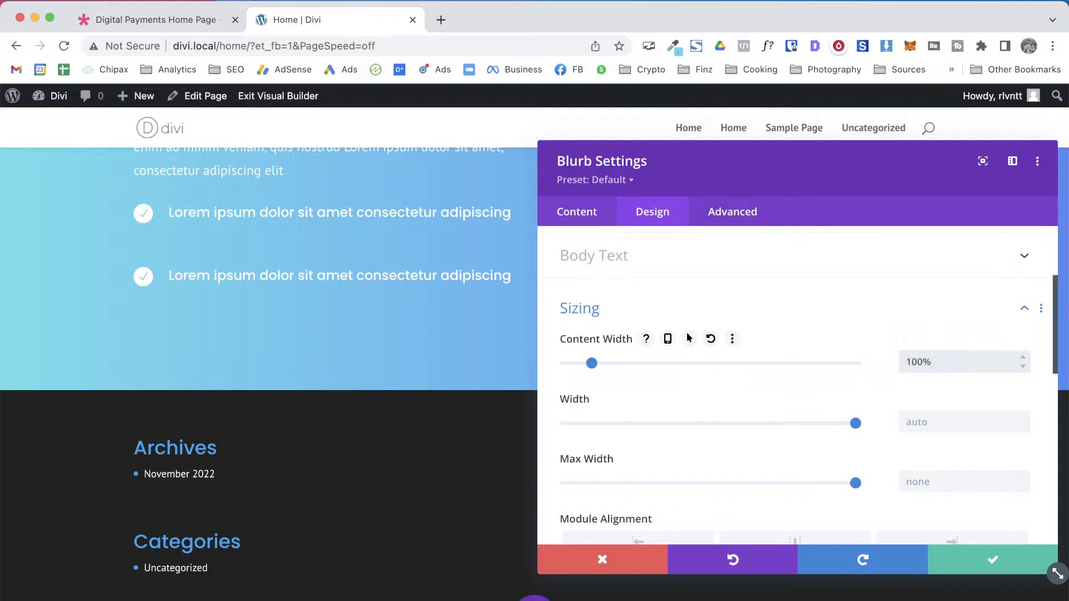
# Set the upper checkmark Blurb's height to 50px and save the Blurb settings
pyautogui.scroll(-5, 864, 467)
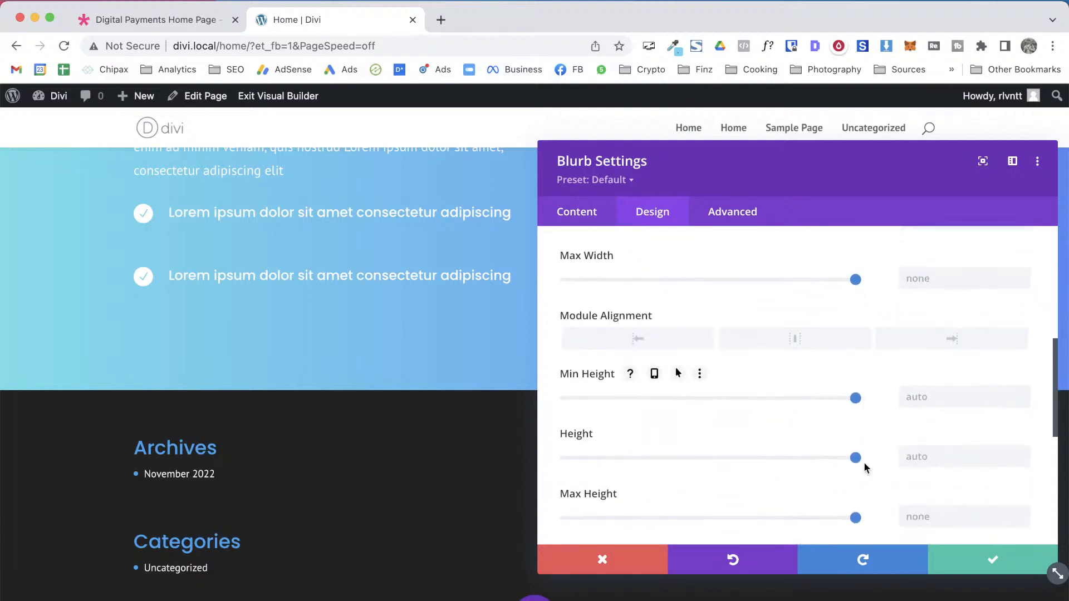
pyautogui.click(929, 393)
pyautogui.write('100')
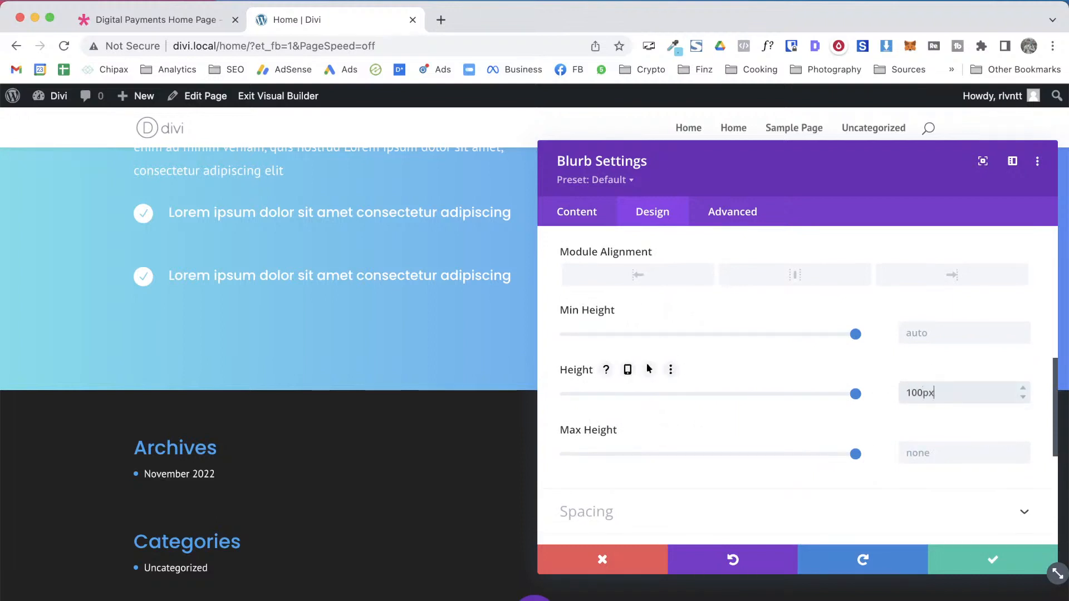
pyautogui.hotkey('shift', 'Down')
pyautogui.hotkey('shift', 'Down')
pyautogui.hotkey('shift', 'Down')
pyautogui.hotkey('shift', 'Down')
pyautogui.hotkey('shift', 'Down')
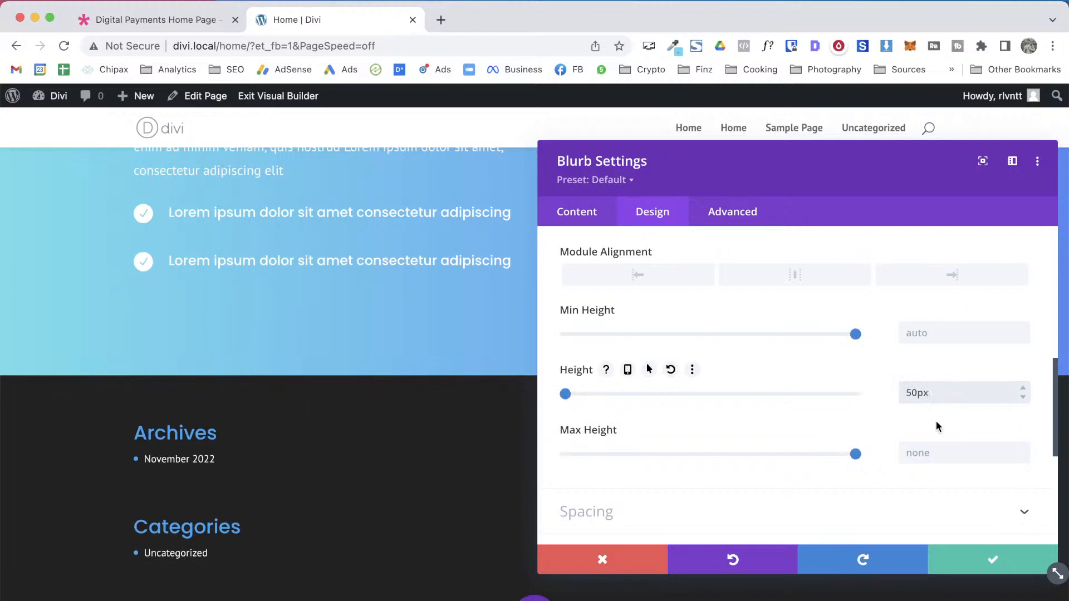
pyautogui.click(966, 563)
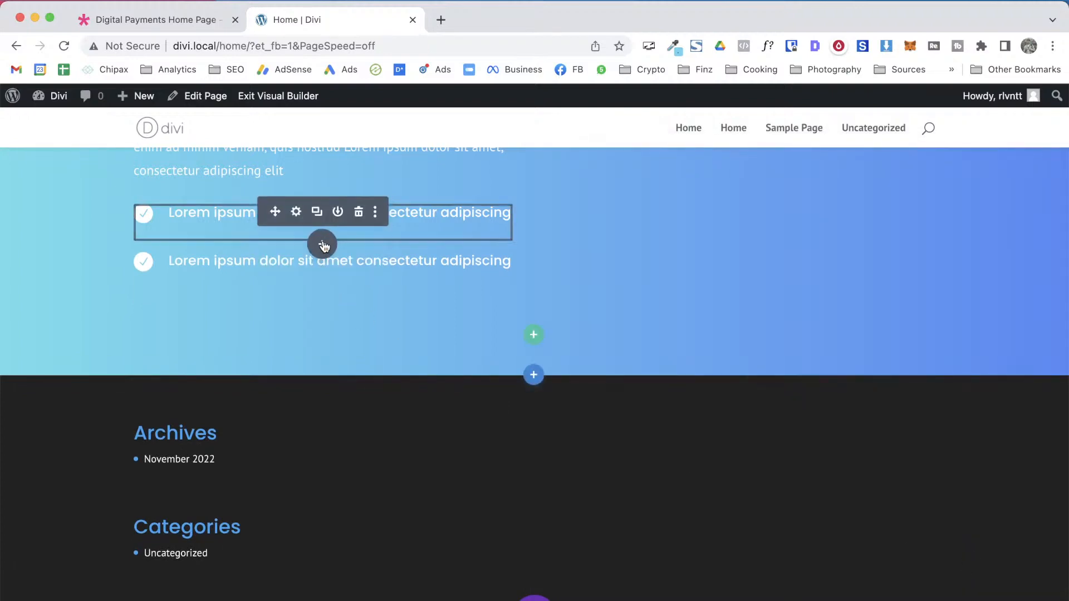
# Delete the lower checkmark Blurb and duplicate the 50px-high one twice to form a three-item list
pyautogui.click(358, 261)
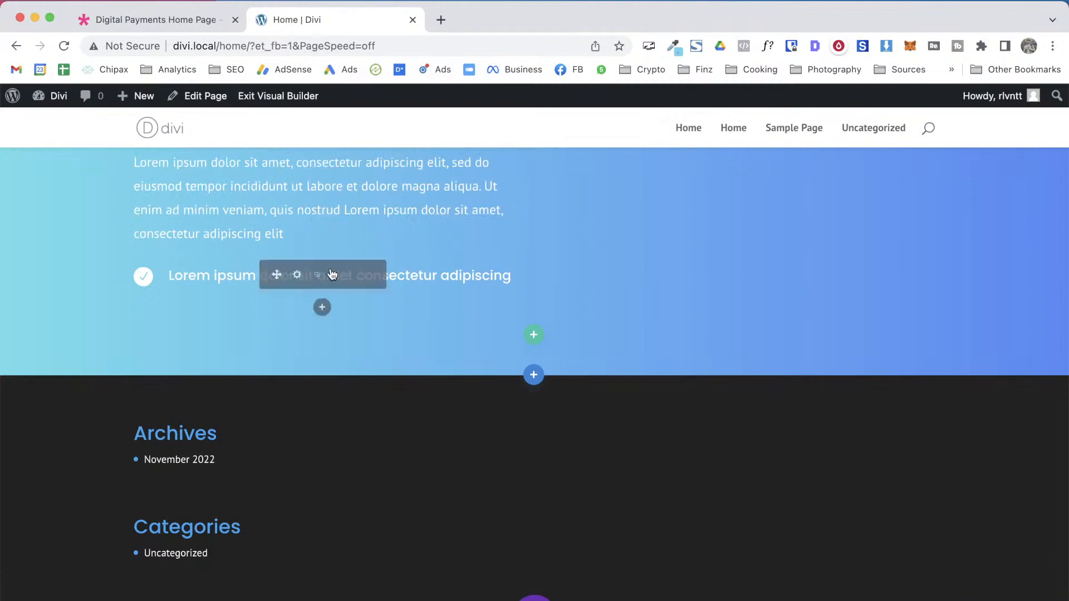
pyautogui.press('super+z')
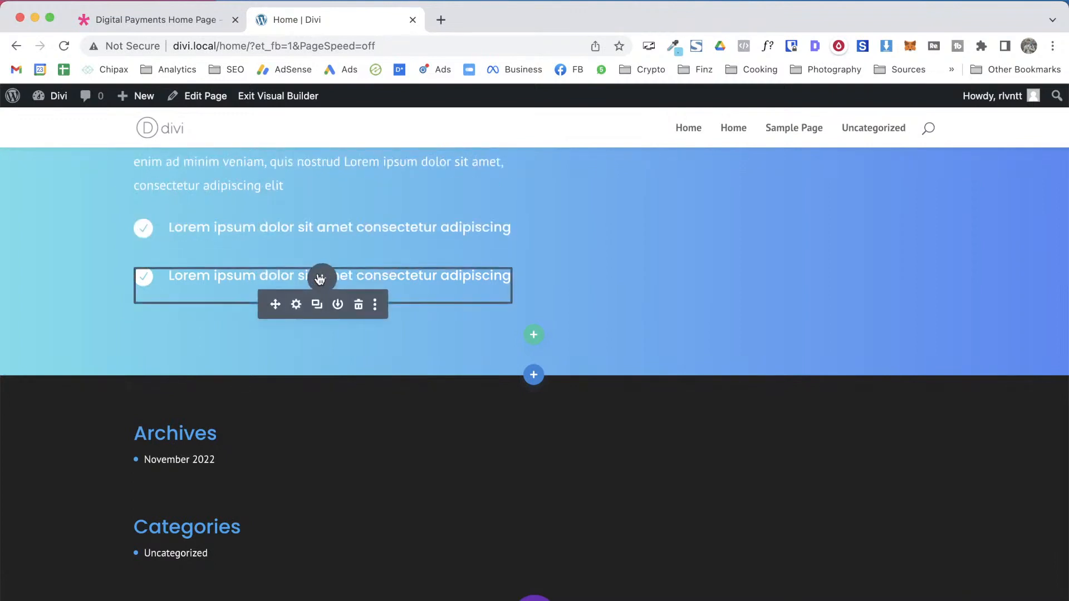
pyautogui.click(315, 277)
pyautogui.scroll(3, 746, 303)
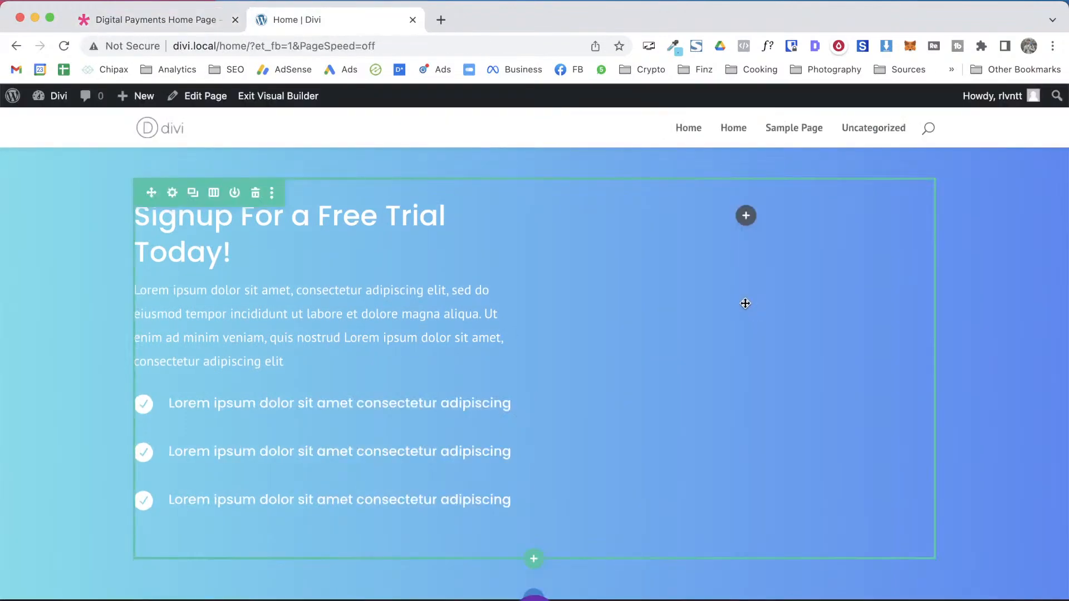
# Try the Light title font weight on the first checkmark Blurb, return it to Regular, and save the settings
pyautogui.click(296, 402)
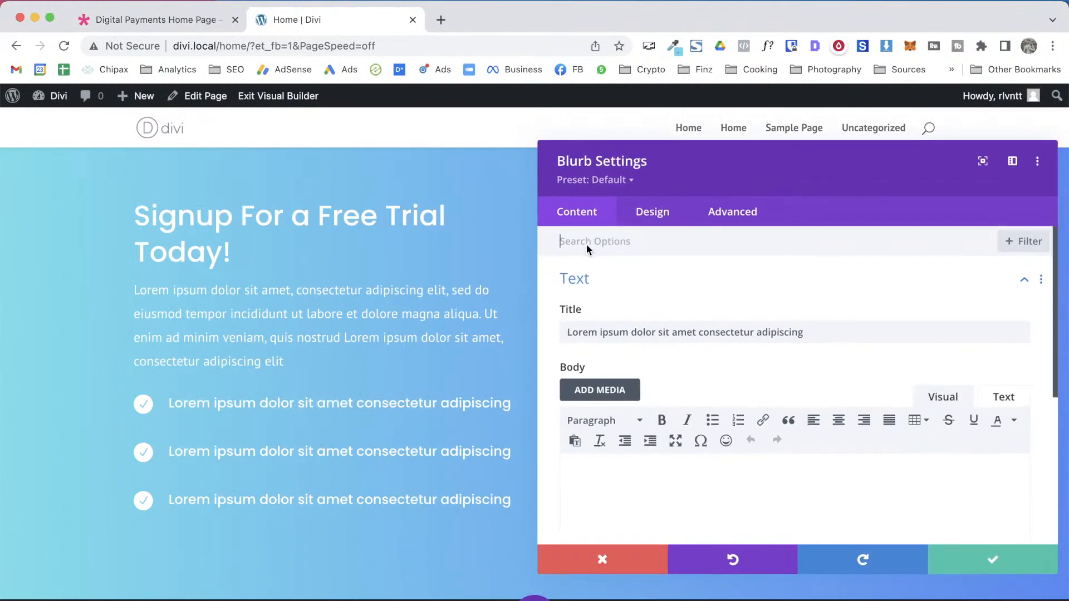
pyautogui.click(640, 214)
pyautogui.click(610, 356)
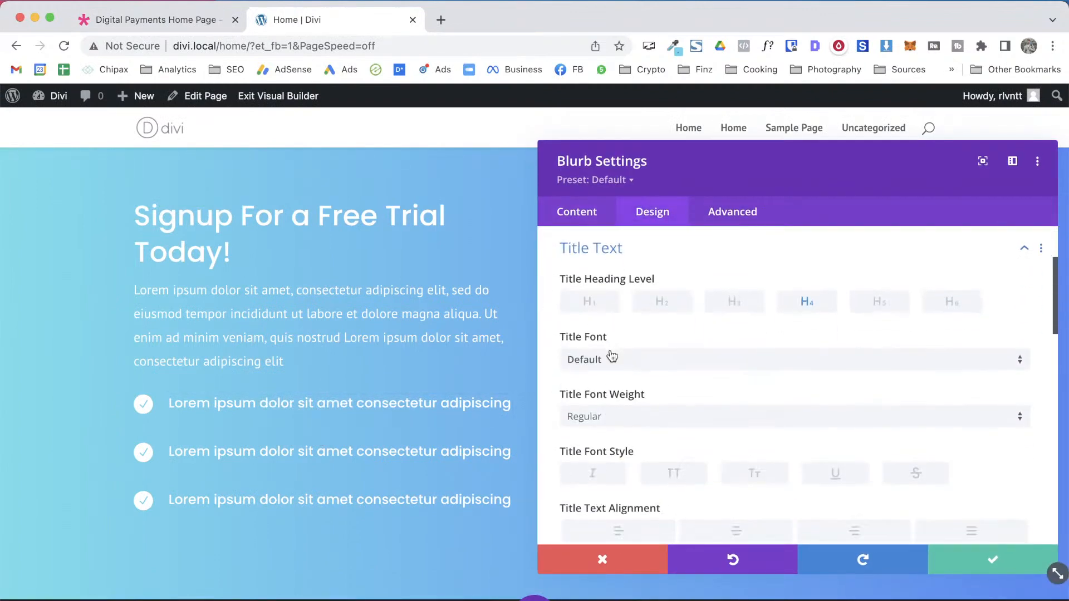
pyautogui.scroll(-2, 754, 401)
pyautogui.click(708, 341)
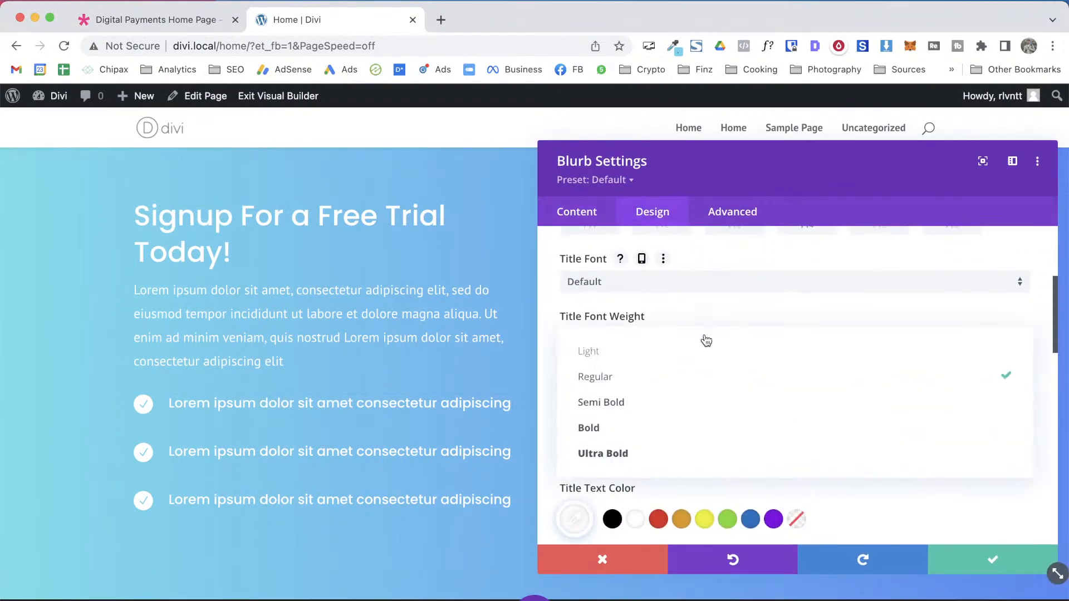
pyautogui.click(633, 351)
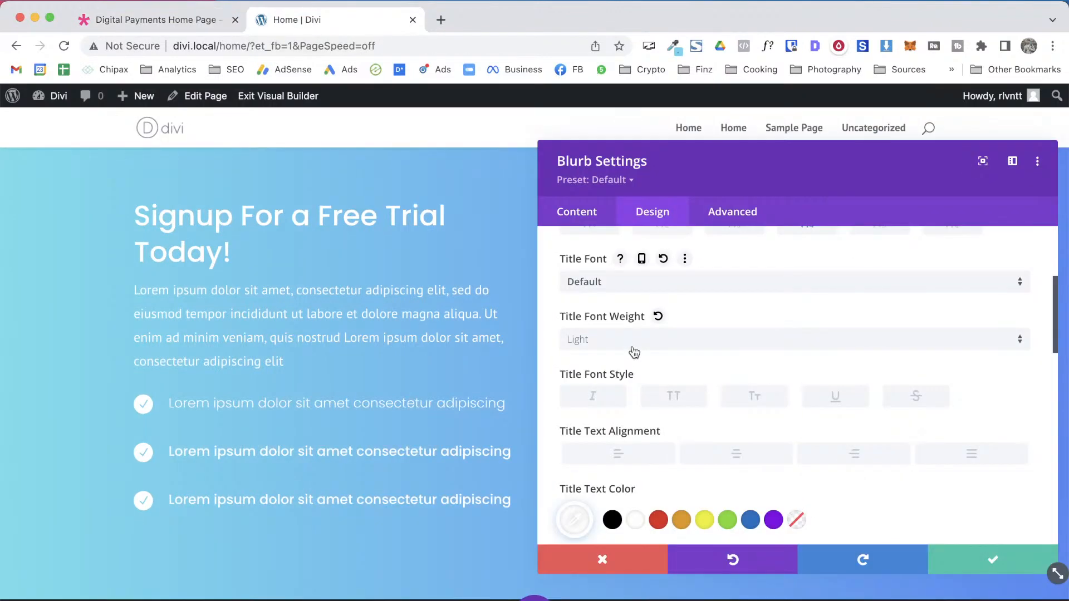
pyautogui.click(633, 350)
pyautogui.click(629, 374)
pyautogui.click(963, 554)
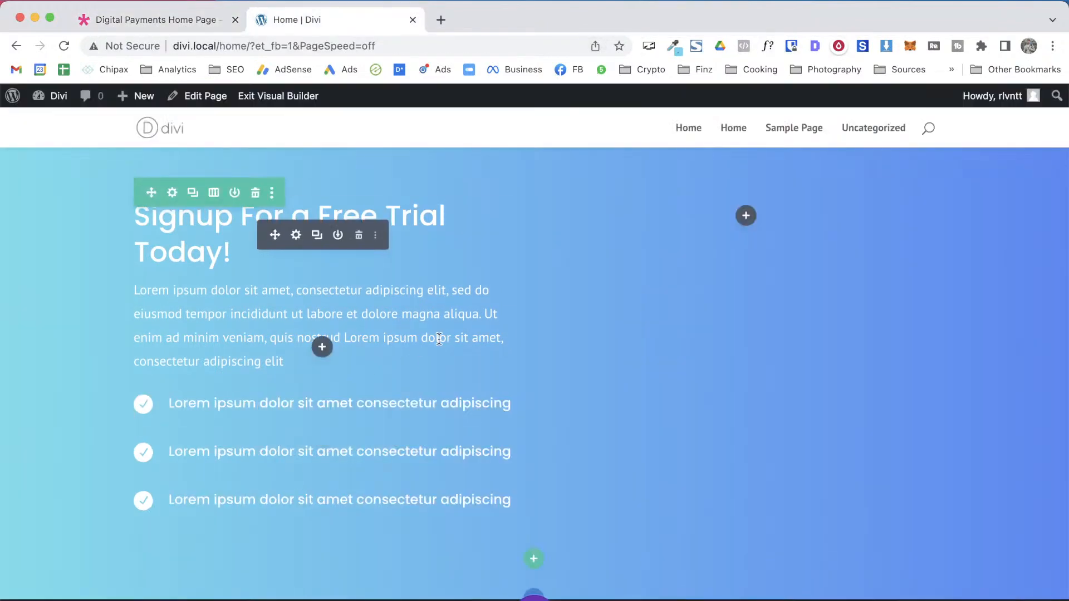
# Open the settings of the first checkmark Blurb
pyautogui.click(293, 410)
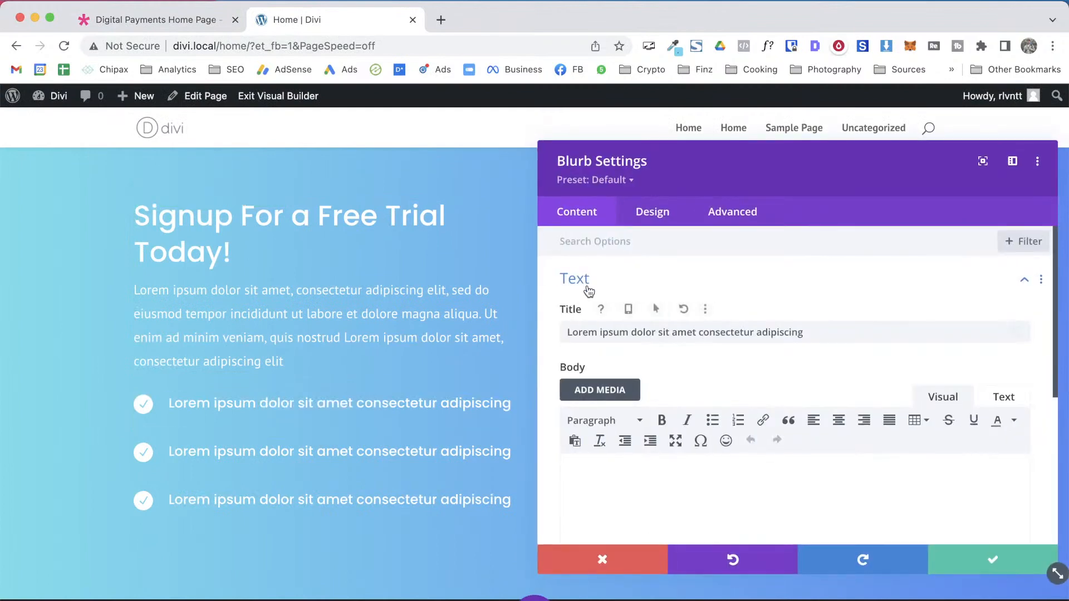
# Set the first blurb's title font to Open Sans and save the module settings
pyautogui.click(646, 215)
pyautogui.click(619, 372)
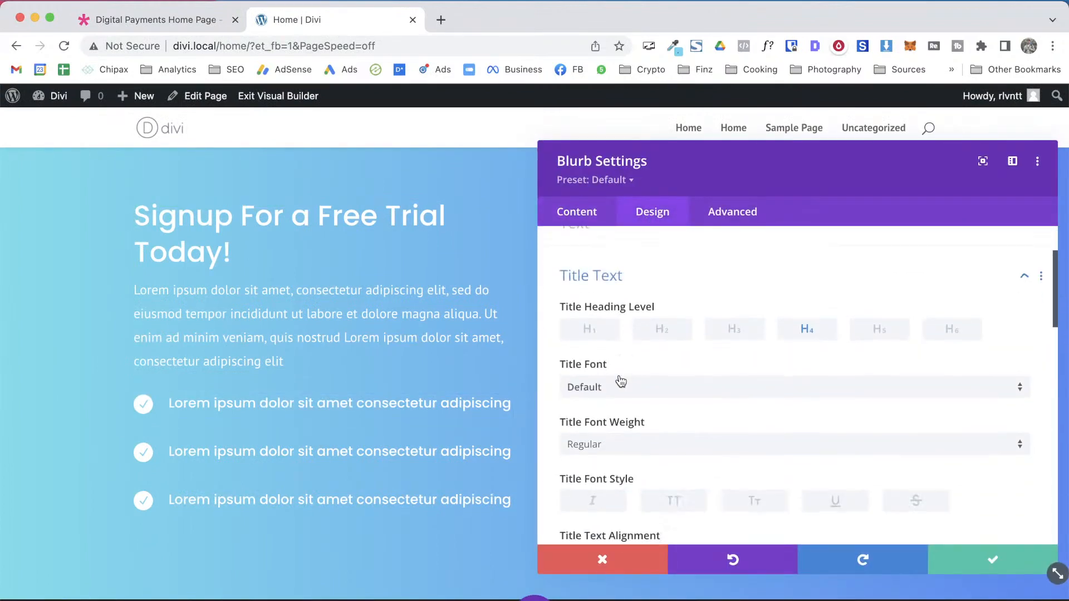
pyautogui.click(612, 356)
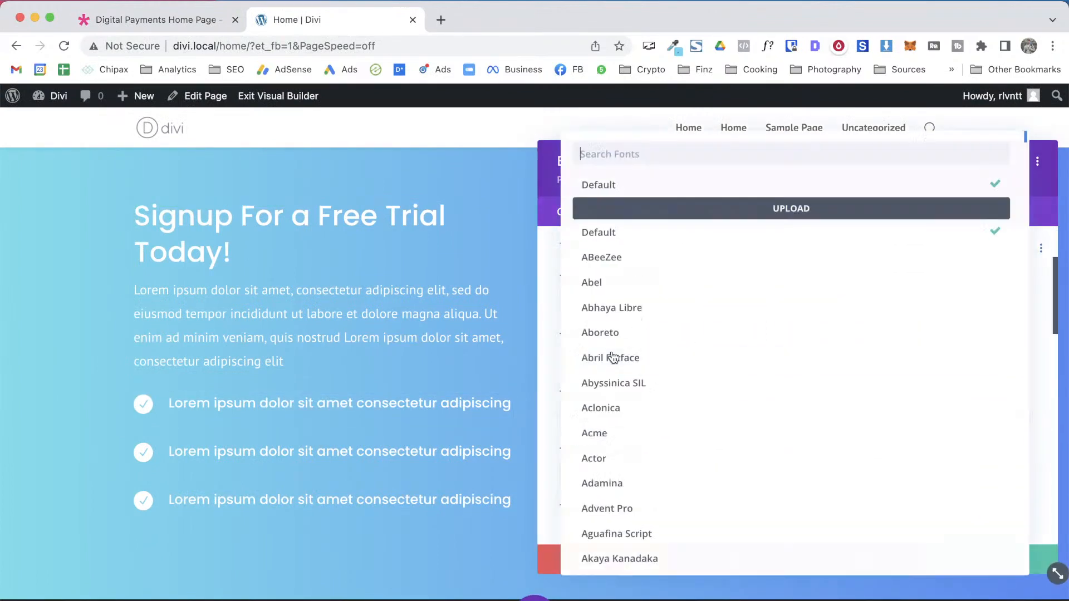
pyautogui.write('open')
pyautogui.click(606, 185)
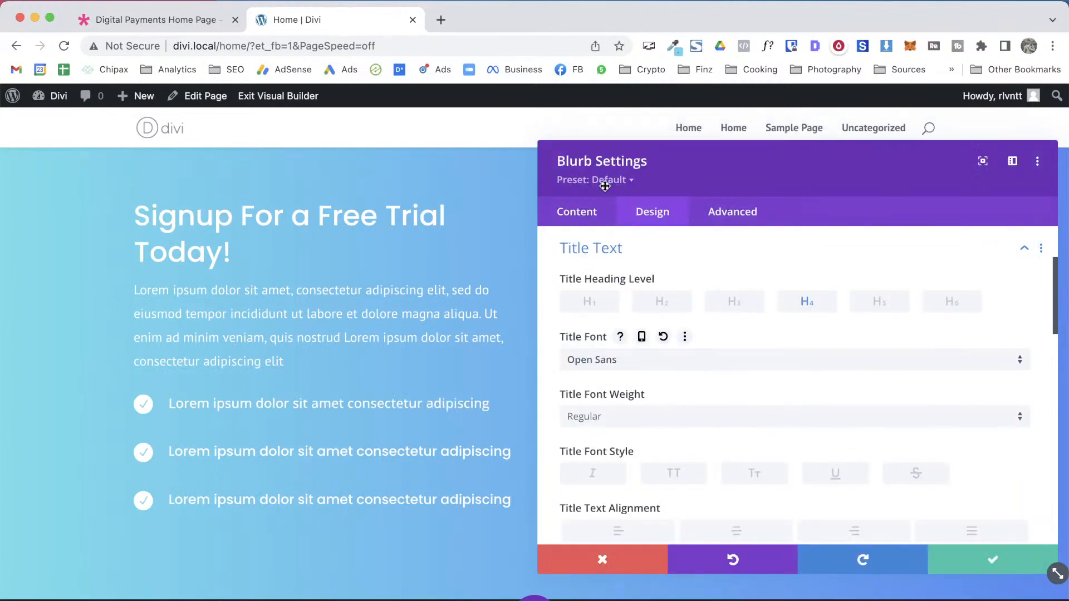
pyautogui.click(993, 560)
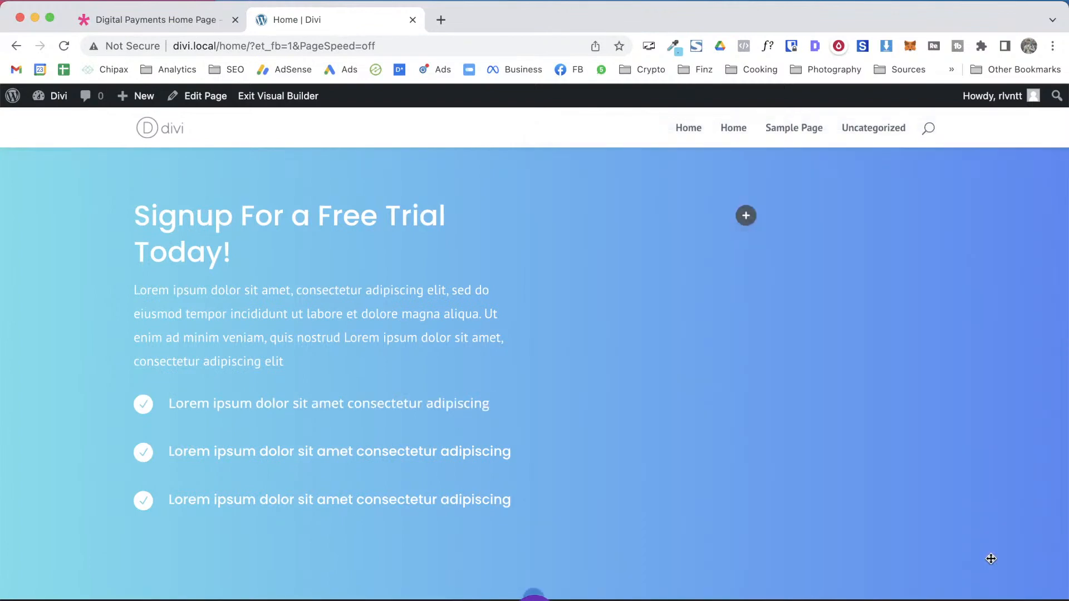
# Copy the first blurb's module styles and paste them onto the second blurb
pyautogui.scroll(-1, 435, 427)
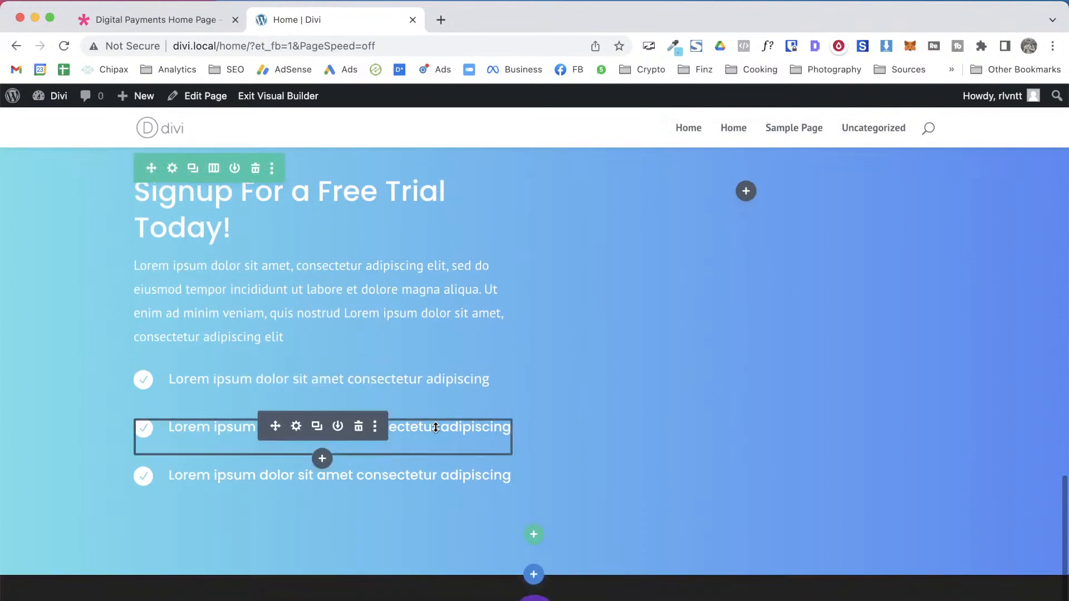
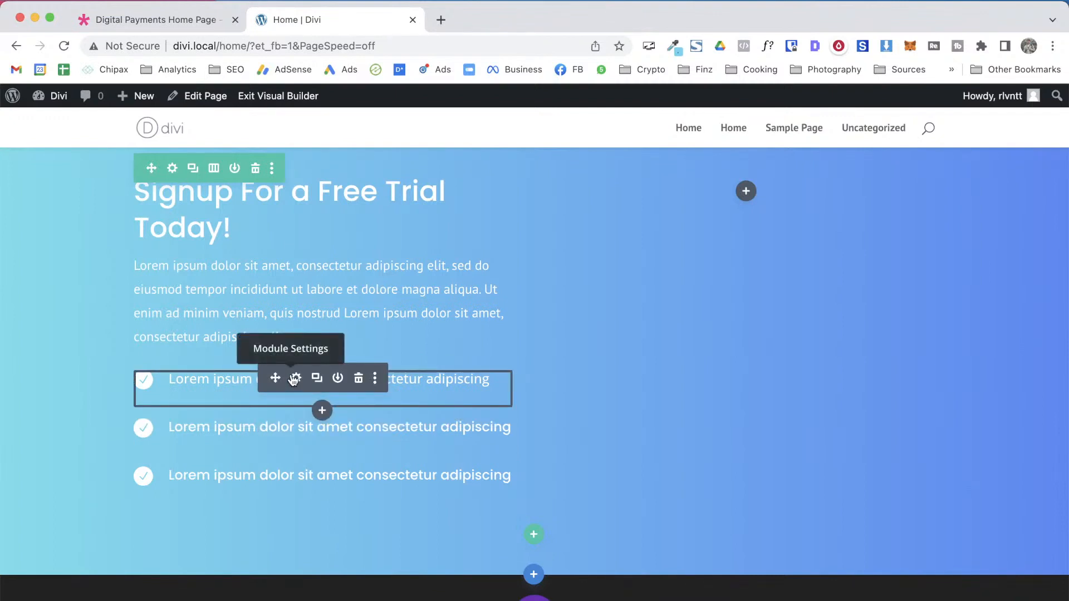
pyautogui.rightClick(294, 380)
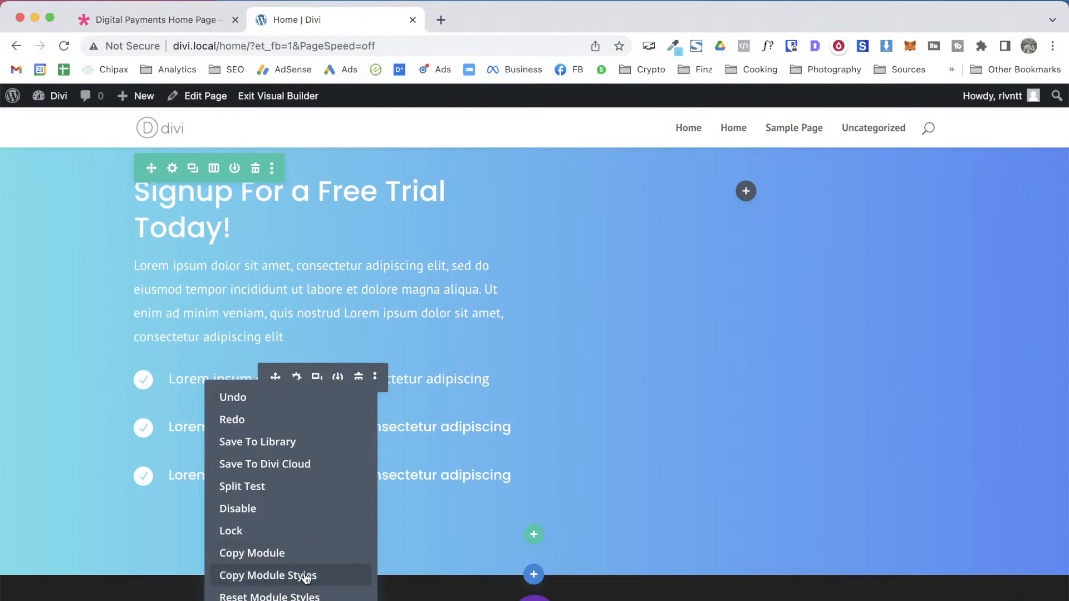
pyautogui.click(333, 577)
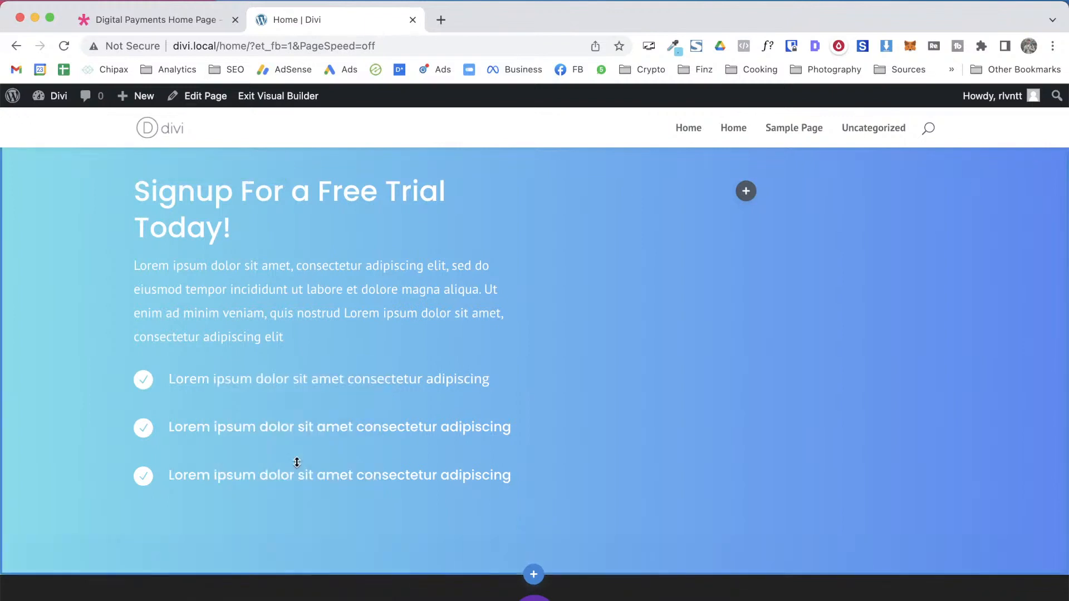
pyautogui.rightClick(294, 442)
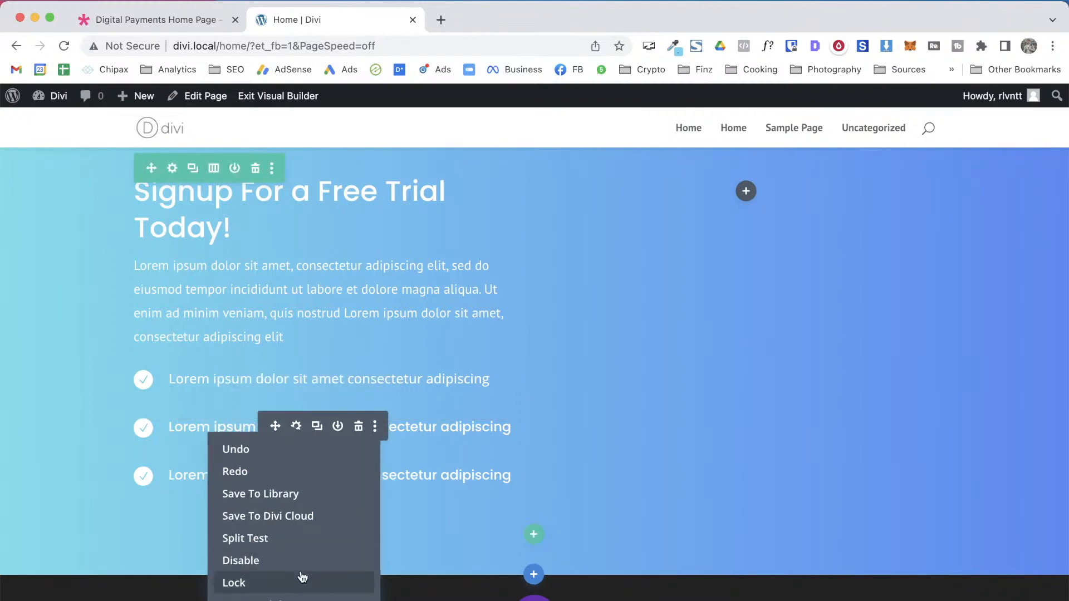
pyautogui.scroll(-4, 459, 484)
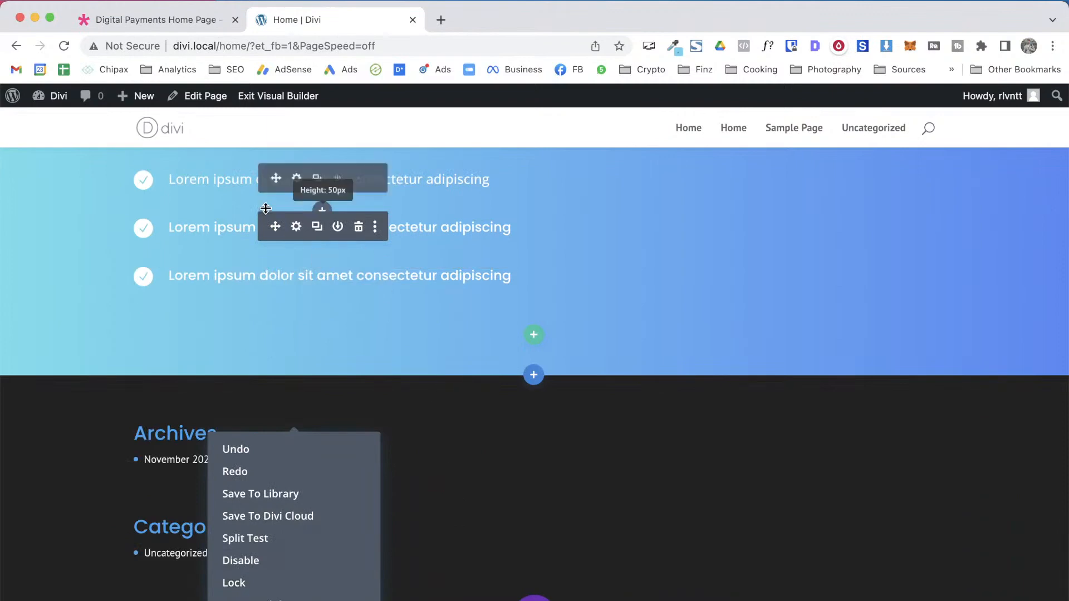
pyautogui.rightClick(295, 227)
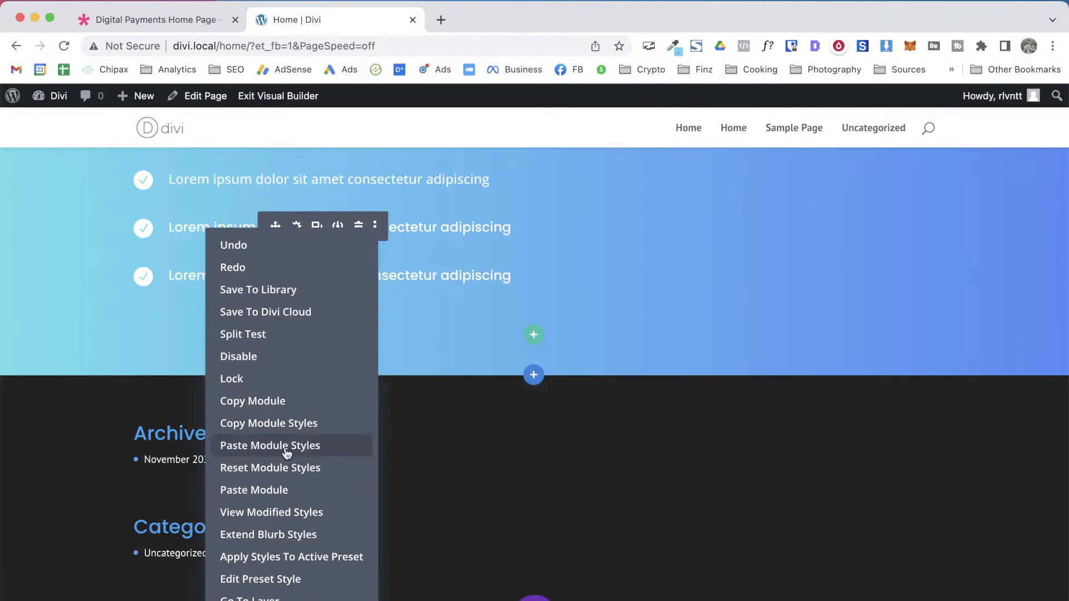
pyautogui.click(287, 449)
# Select the second and third blurbs together, paste the copied module styles onto both, and clear the selection
pyautogui.moveTo(297, 239)
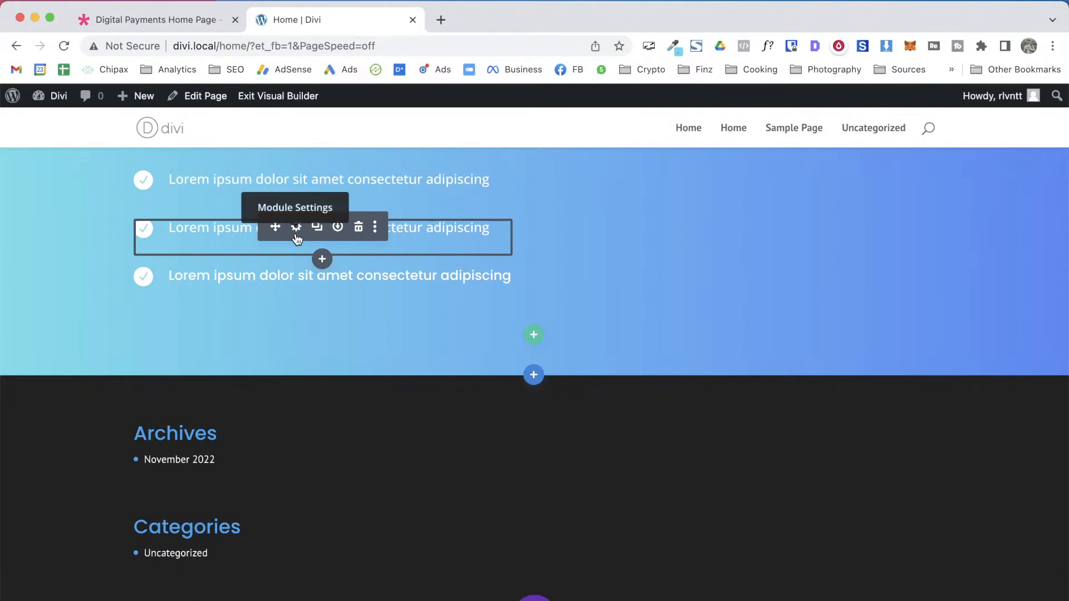
pyautogui.click(297, 239)
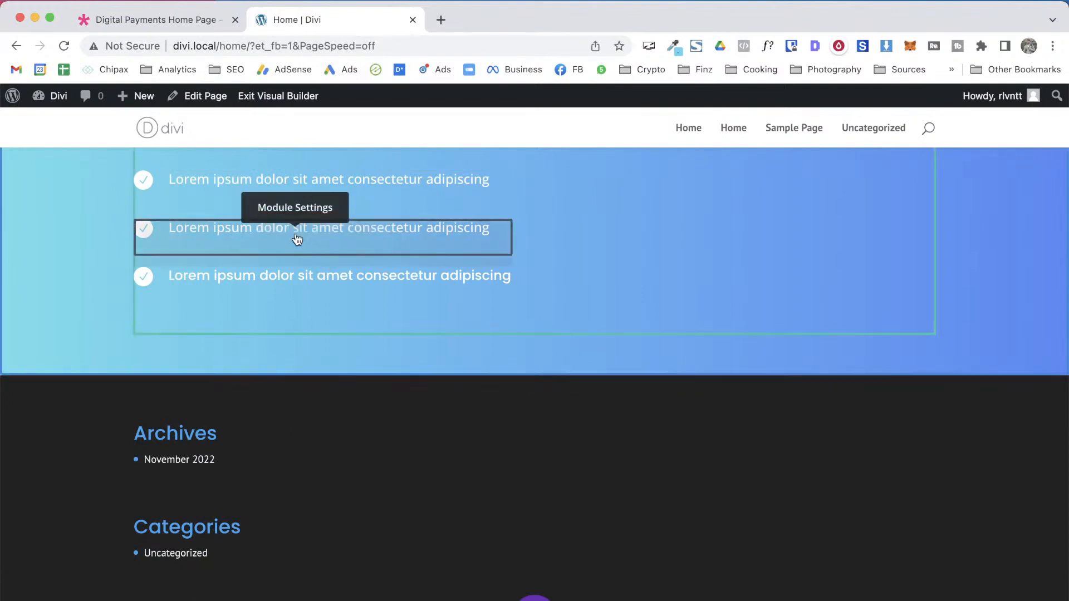
pyautogui.press('super')
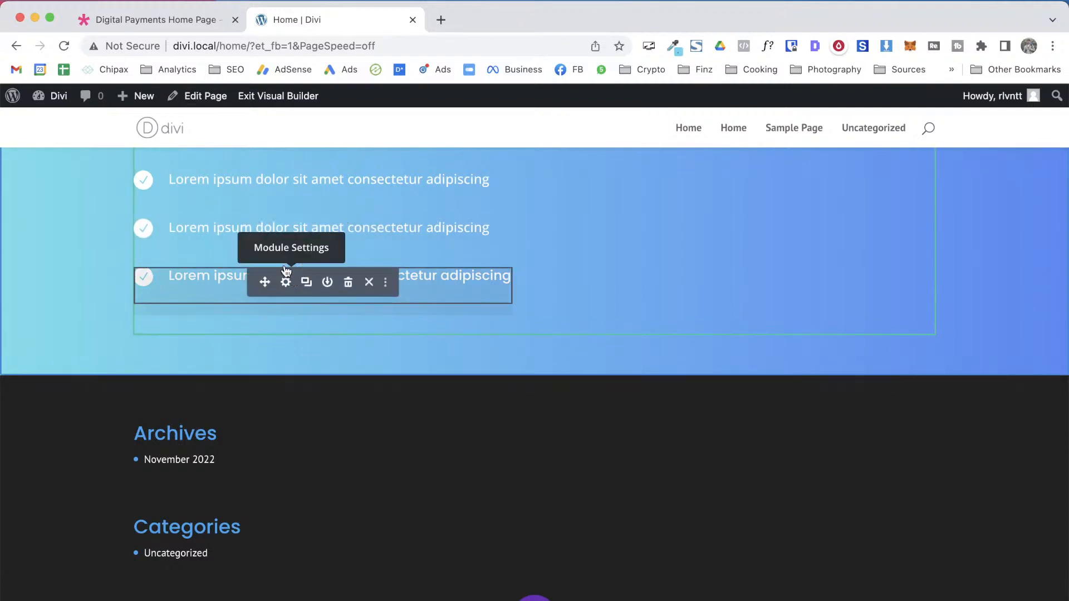
pyautogui.keyDown('super'); pyautogui.click(239, 235); pyautogui.keyUp('super')
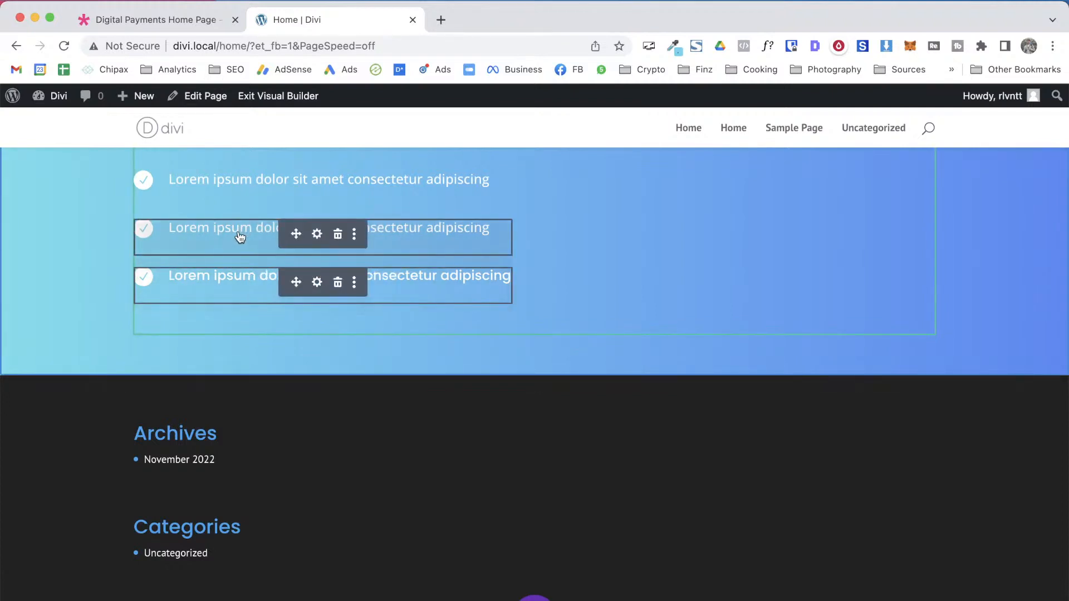
pyautogui.rightClick(322, 234)
pyautogui.click(312, 362)
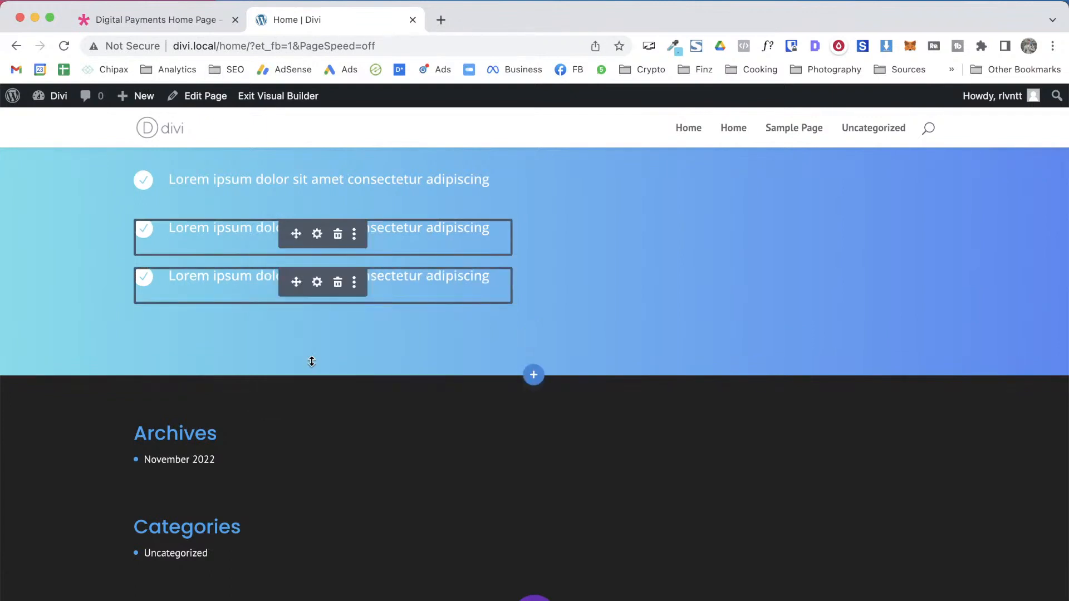
pyautogui.click(597, 304)
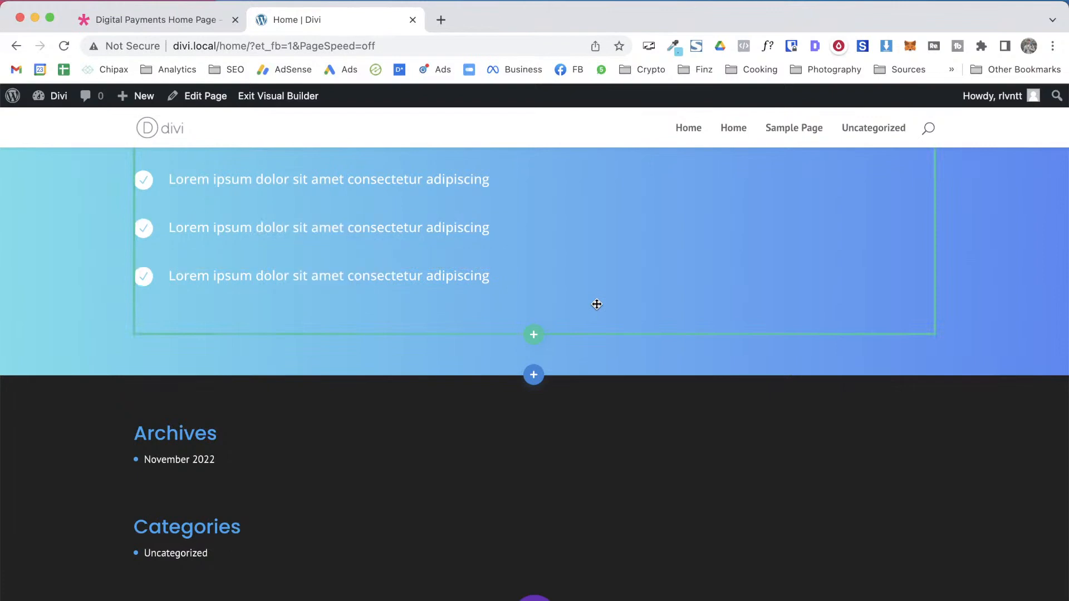
pyautogui.scroll(3, 563, 365)
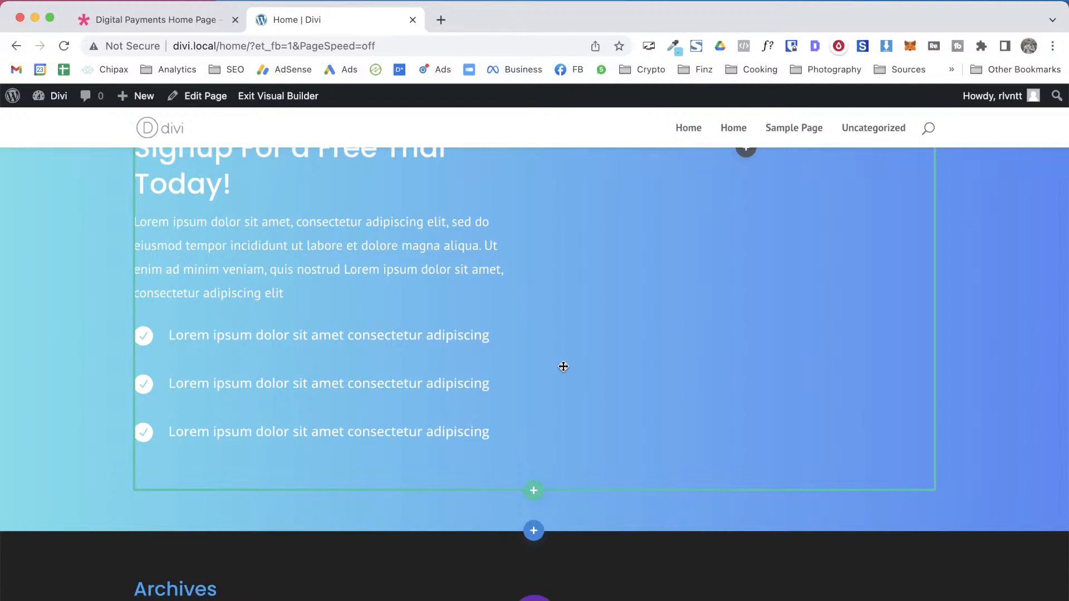
pyautogui.scroll(3, 639, 253)
pyautogui.scroll(-2, 642, 254)
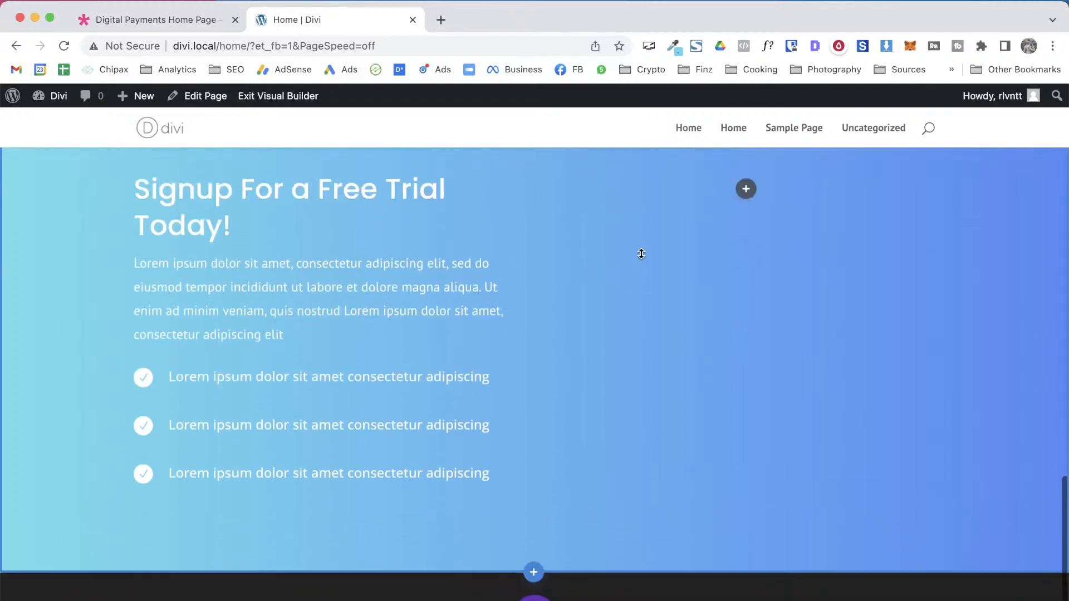
pyautogui.scroll(8, 641, 254)
pyautogui.scroll(-7, 642, 254)
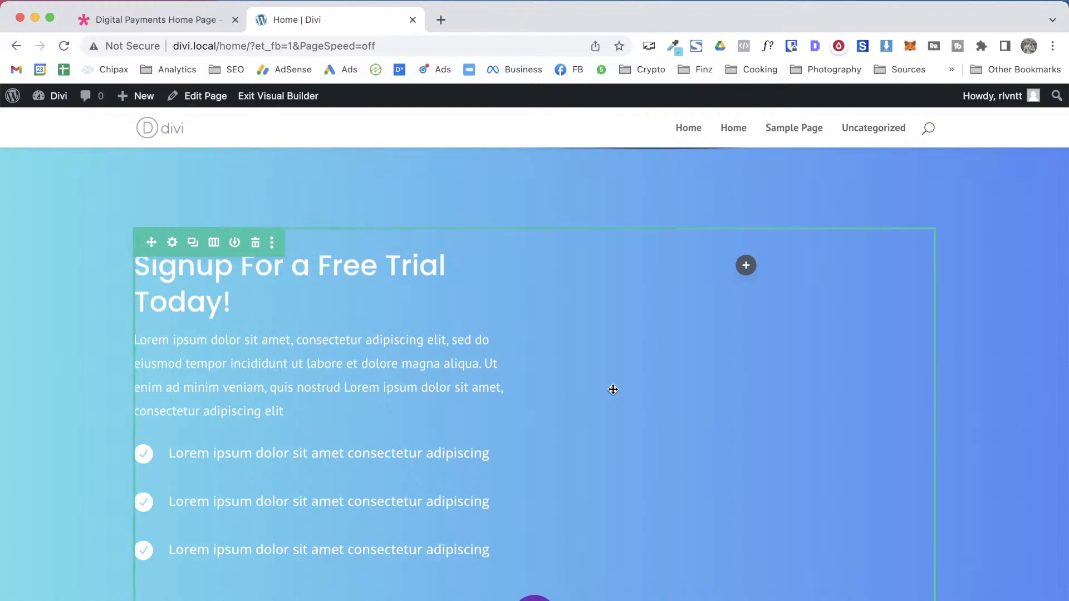
# Switch to the Digital Payments demo page, close the font inspector, and examine the trial form's heading, text and input fields
pyautogui.hotkey('ctrl', 'Tab')
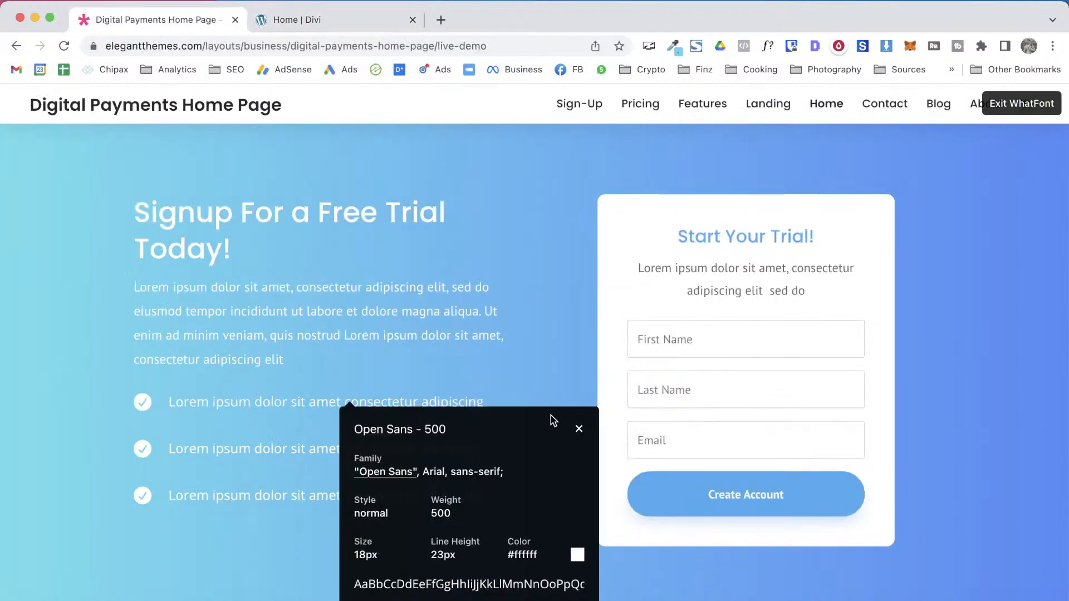
pyautogui.press('Escape')
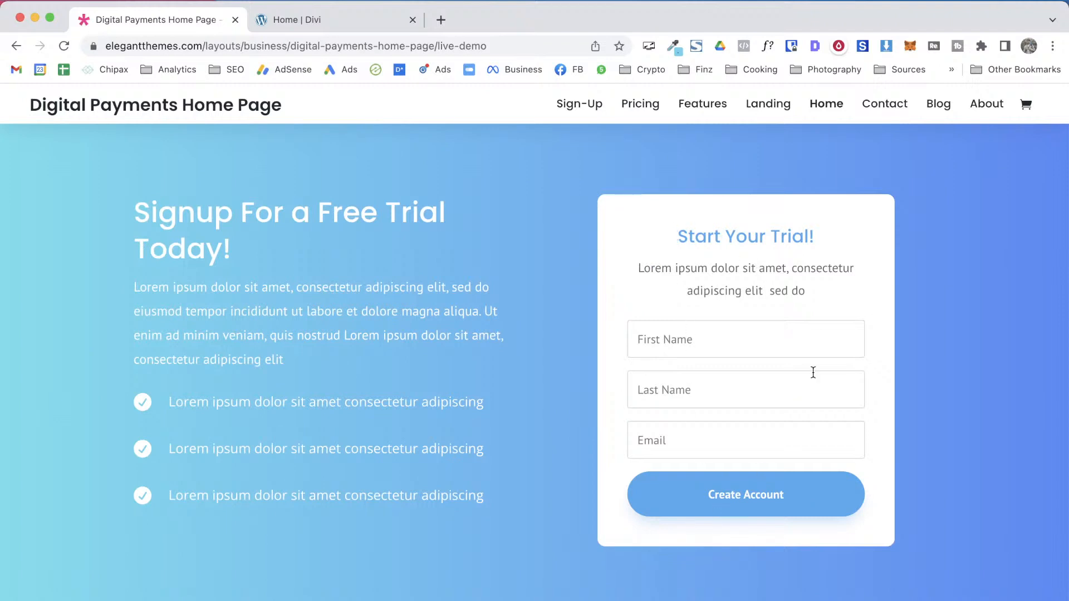
pyautogui.moveTo(663, 234); pyautogui.dragTo(710, 322)
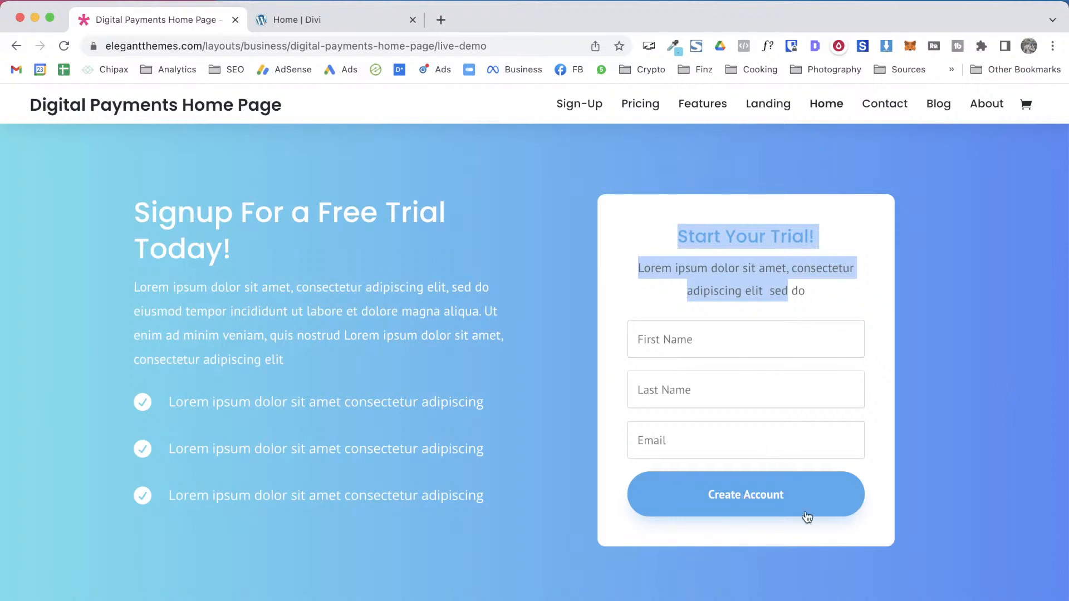
pyautogui.click(722, 428)
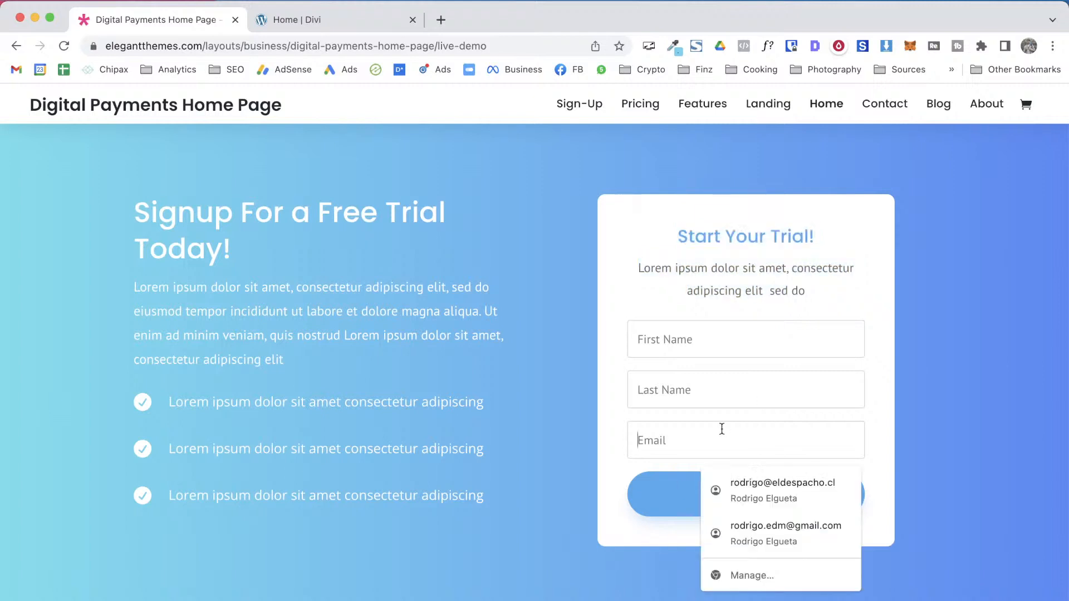
pyautogui.click(649, 387)
pyautogui.click(704, 342)
pyautogui.click(925, 352)
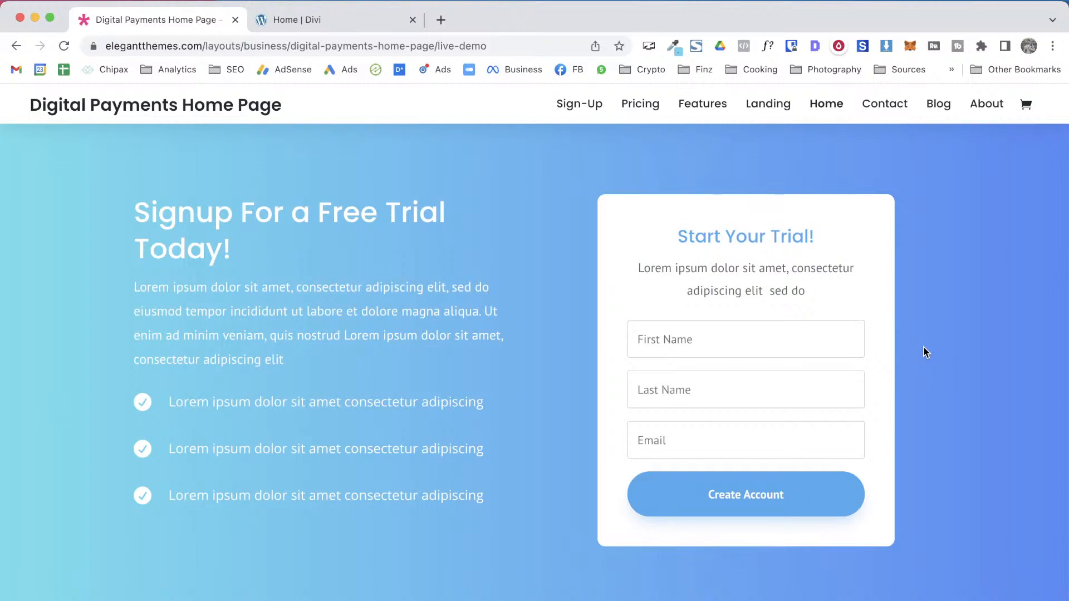
# Return to the Divi page and insert a Text module in the empty column beside the signup text
pyautogui.hotkey('ctrl', 'Tab')
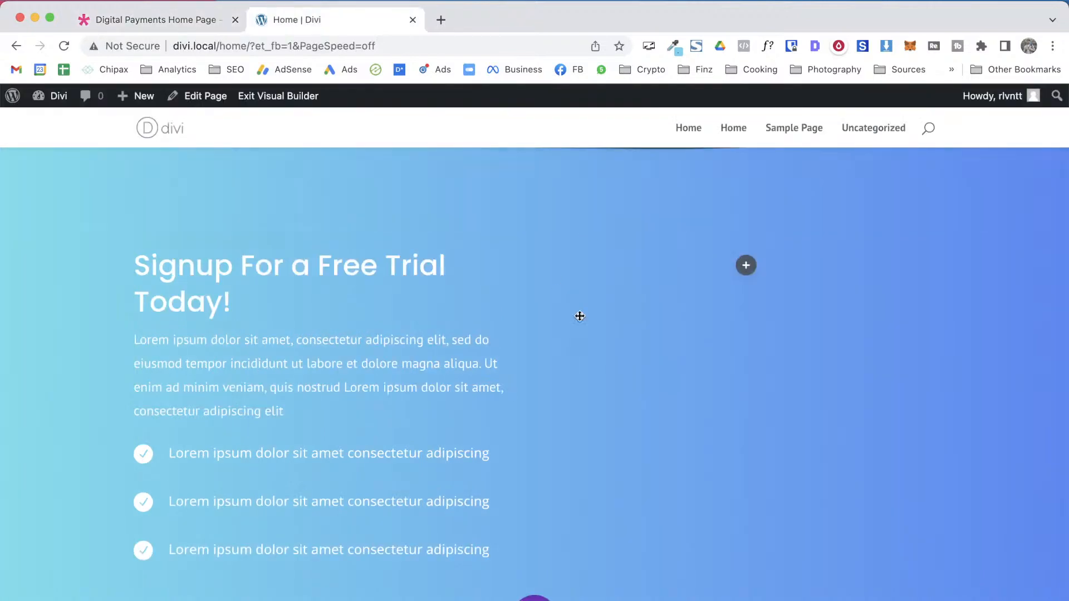
pyautogui.click(746, 267)
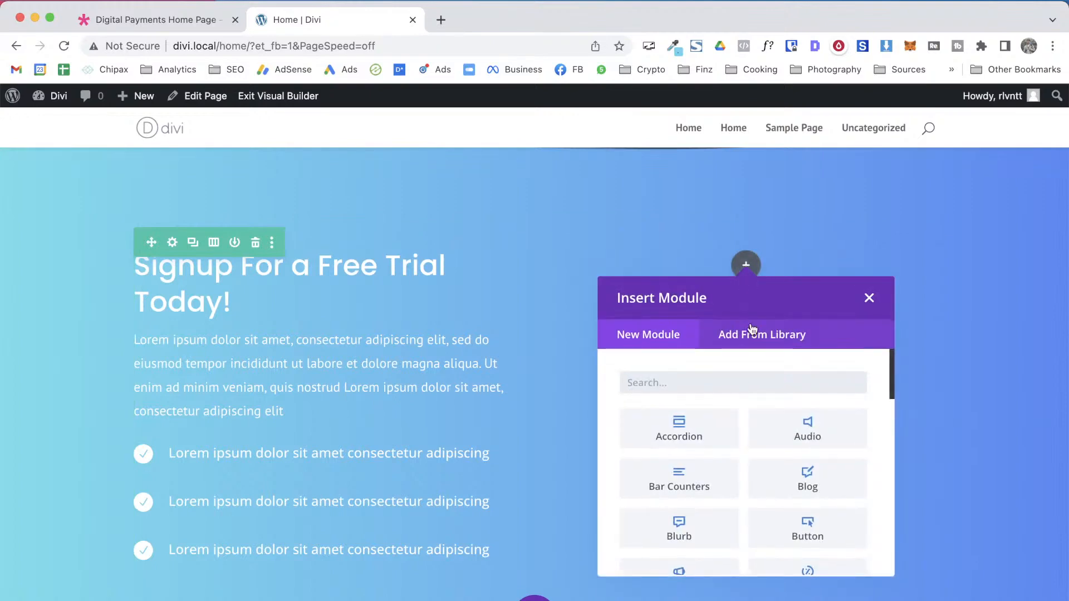
pyautogui.write('tex')
pyautogui.click(648, 421)
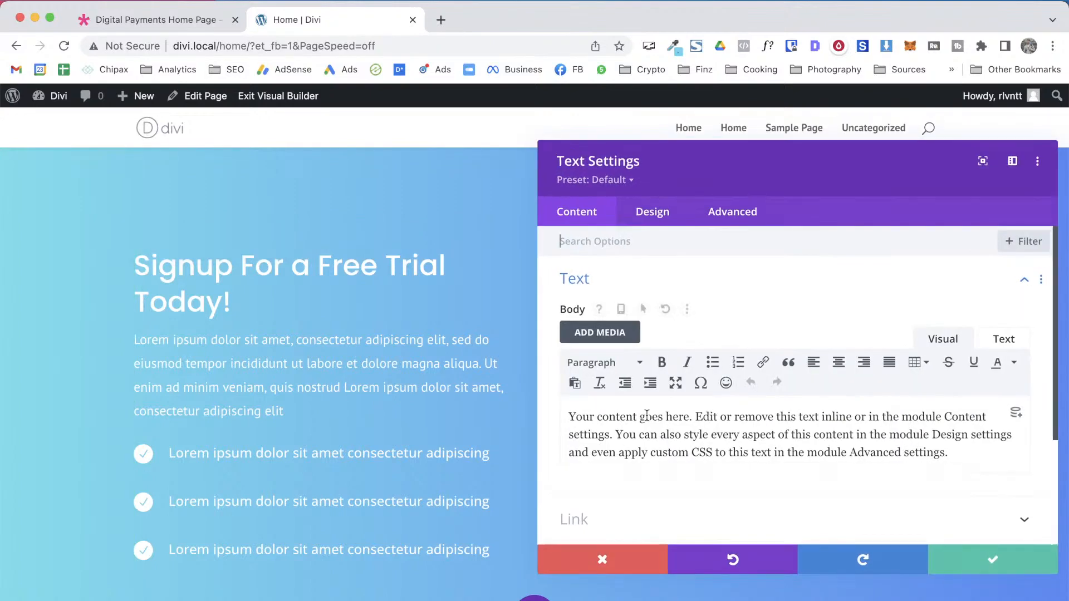
# Replace the Text module's placeholder body with the "Start Your Trial!" heading and paragraph copied from the demo page
pyautogui.hotkey('ctrl', 'shift', 'Tab')
pyautogui.moveTo(821, 298); pyautogui.dragTo(670, 238)
pyautogui.hotkey('ctrl', 'c')
pyautogui.click(330, 22)
pyautogui.click(717, 448)
pyautogui.hotkey('ctrl', 'a')
pyautogui.hotkey('ctrl', 'v')
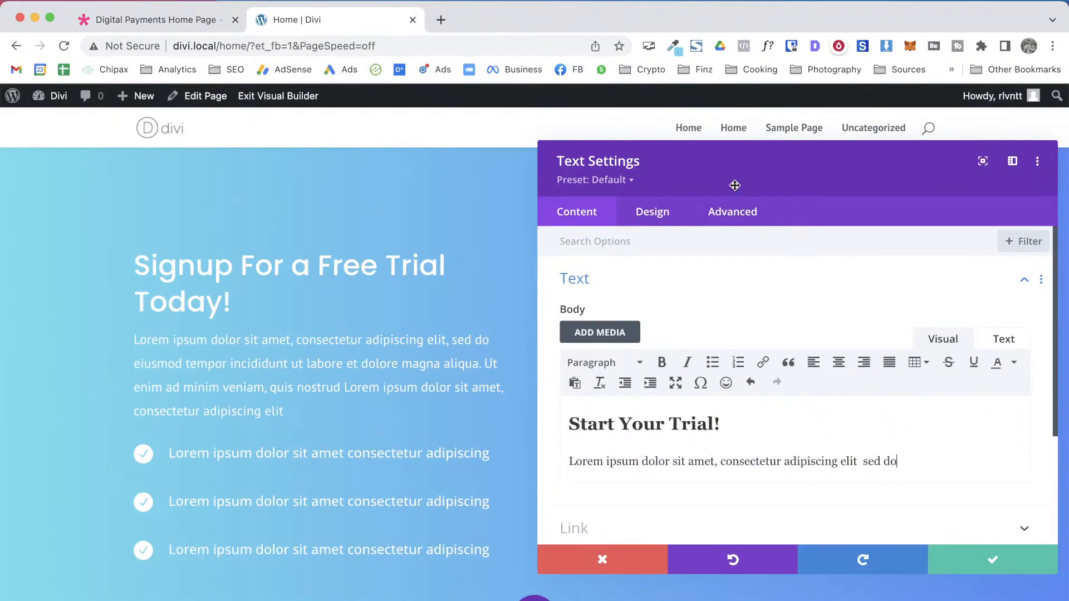
# Move the Text settings window off the new module and set its Heading 2 text color to white (#ffffff)
pyautogui.moveTo(740, 172); pyautogui.dragTo(205, 141)
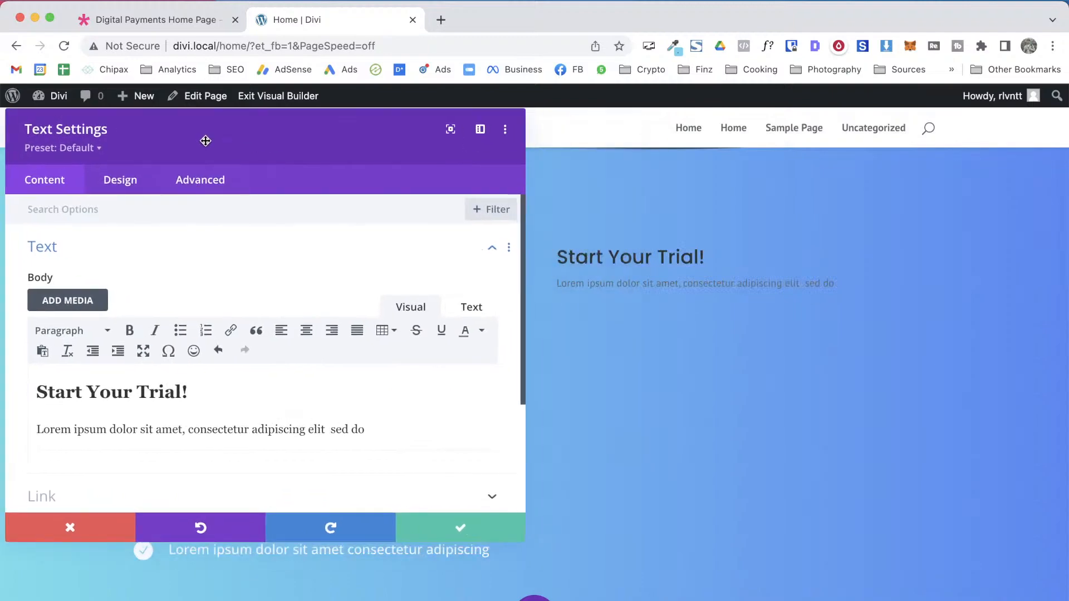
pyautogui.click(114, 182)
pyautogui.click(75, 292)
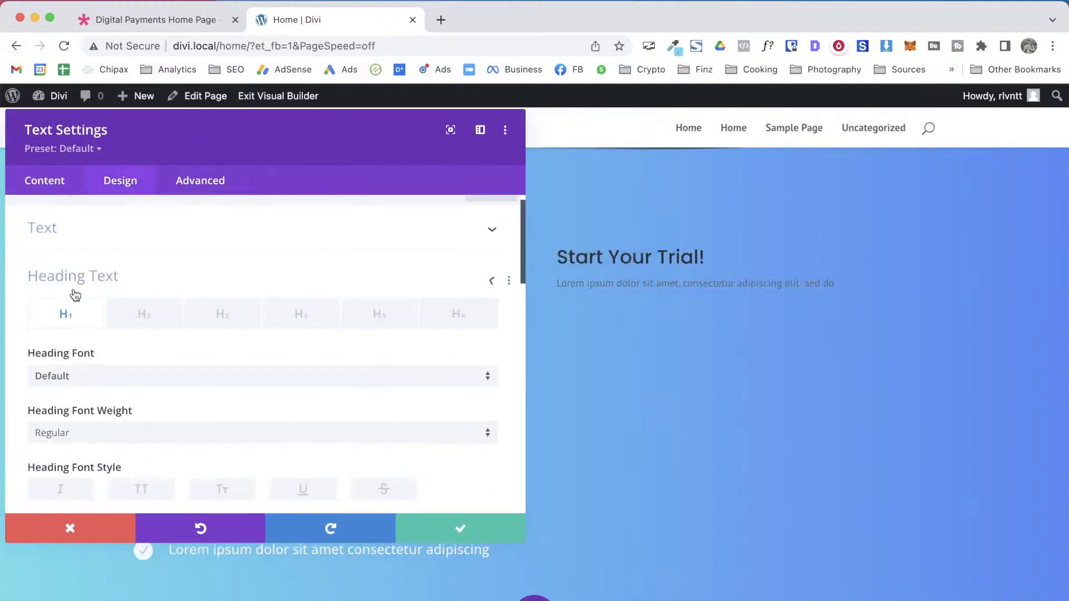
pyautogui.click(142, 256)
pyautogui.scroll(-3, 185, 393)
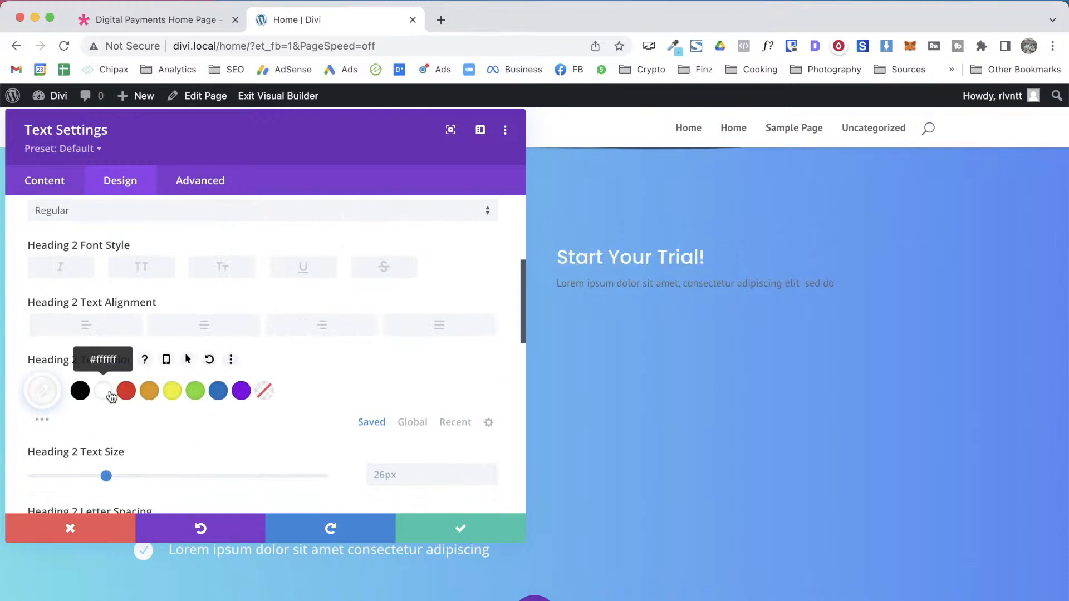
# Inspect the font, size, line height and color of the demo page's "Start Your Trial!" heading with WhatFont
pyautogui.hotkey('ctrl', 'shift', 'Tab')
pyautogui.click(804, 233)
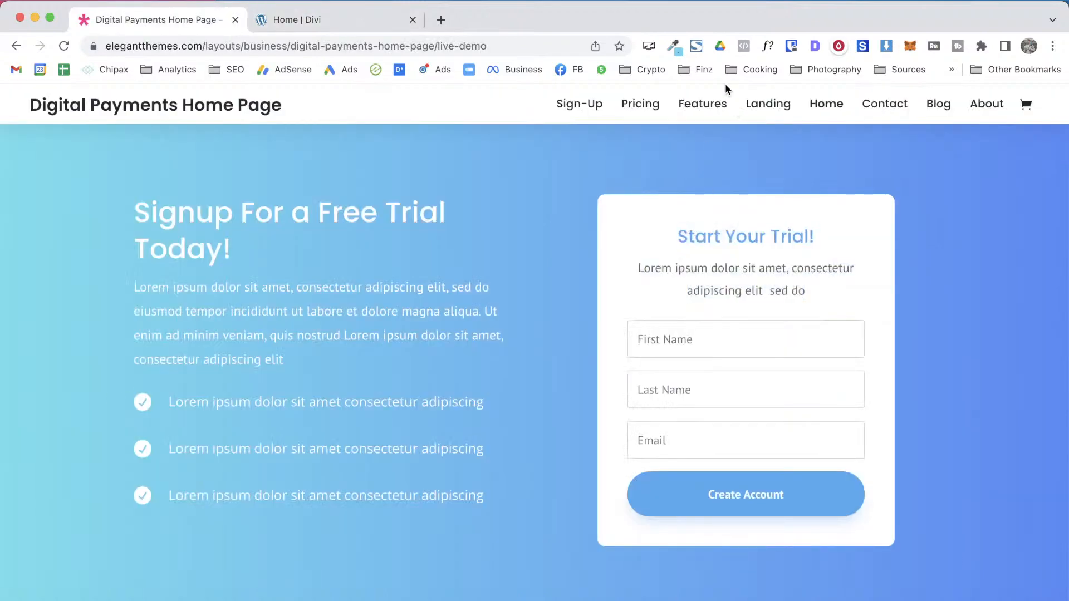
pyautogui.click(673, 45)
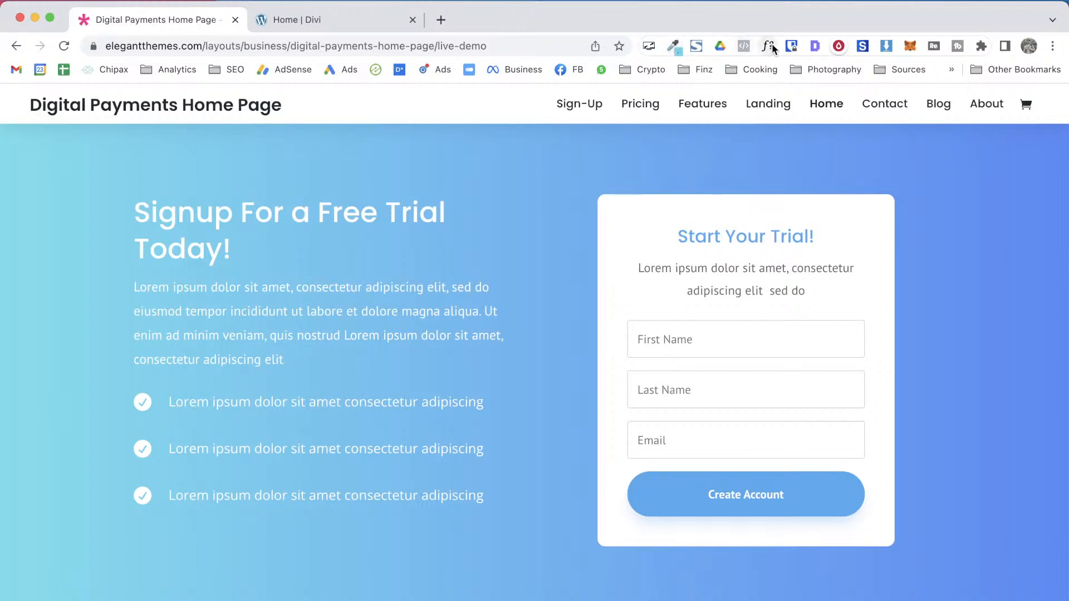
pyautogui.click(738, 243)
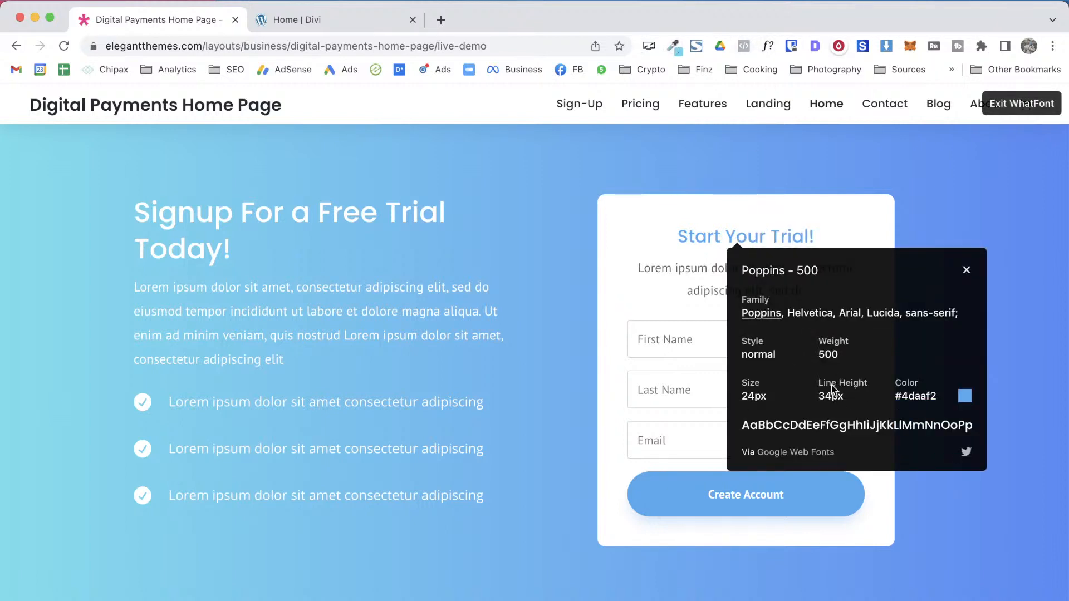
# Return to the Divi page and set the Heading 2 text size to 24px and its color to the global blue
pyautogui.hotkey('ctrl', 'Tab')
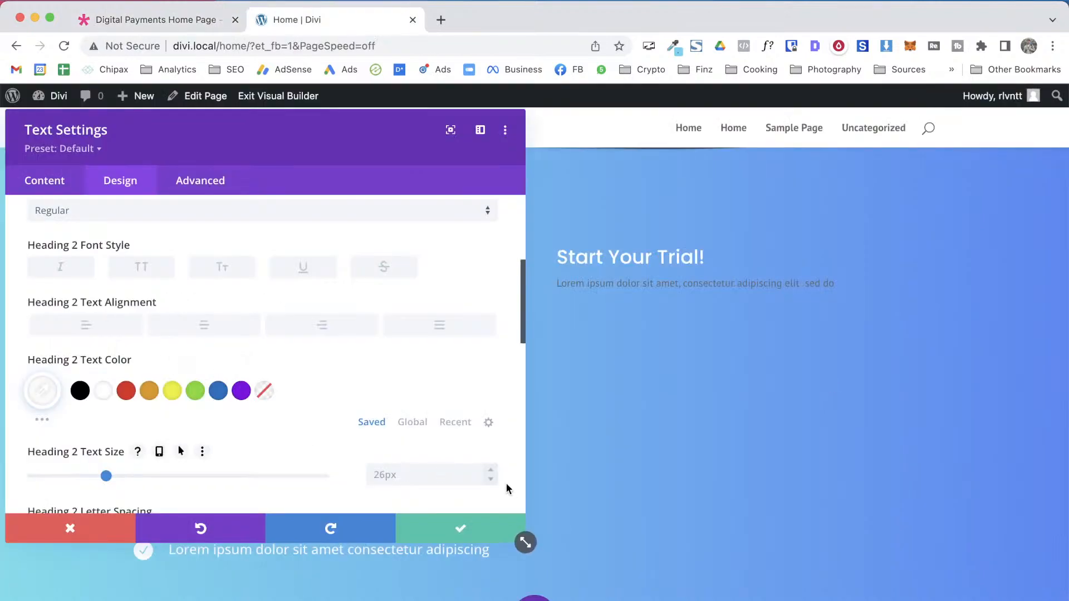
pyautogui.click(490, 480)
pyautogui.click(490, 480)
pyautogui.click(414, 424)
pyautogui.click(106, 391)
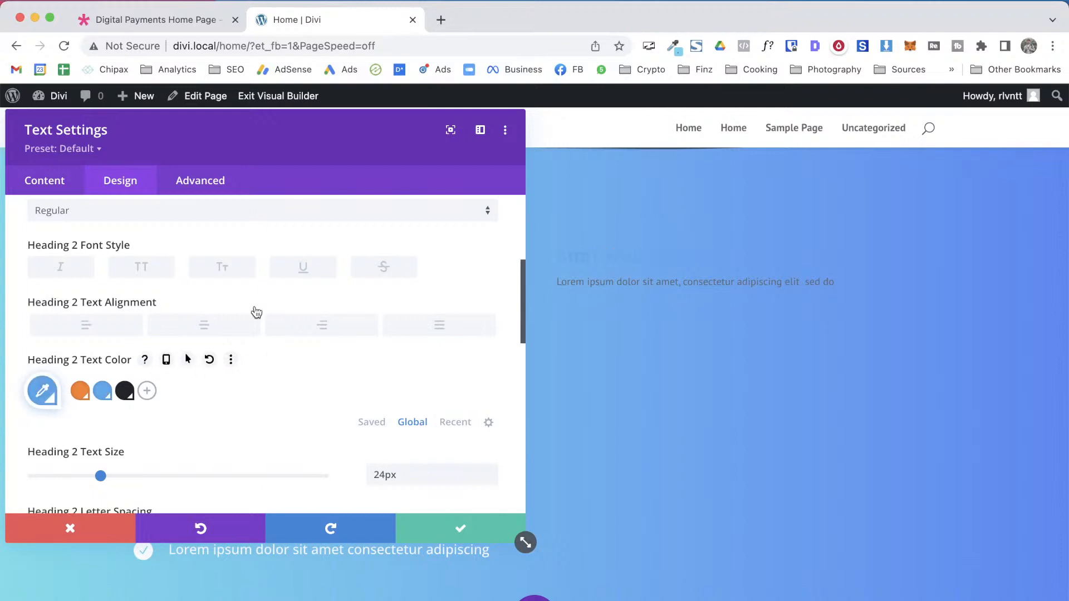
# Open the Text module's body text options, then inspect the demo page's trial paragraph with WhatFont and copy its color value
pyautogui.scroll(10, 251, 270)
pyautogui.click(76, 300)
pyautogui.click(62, 247)
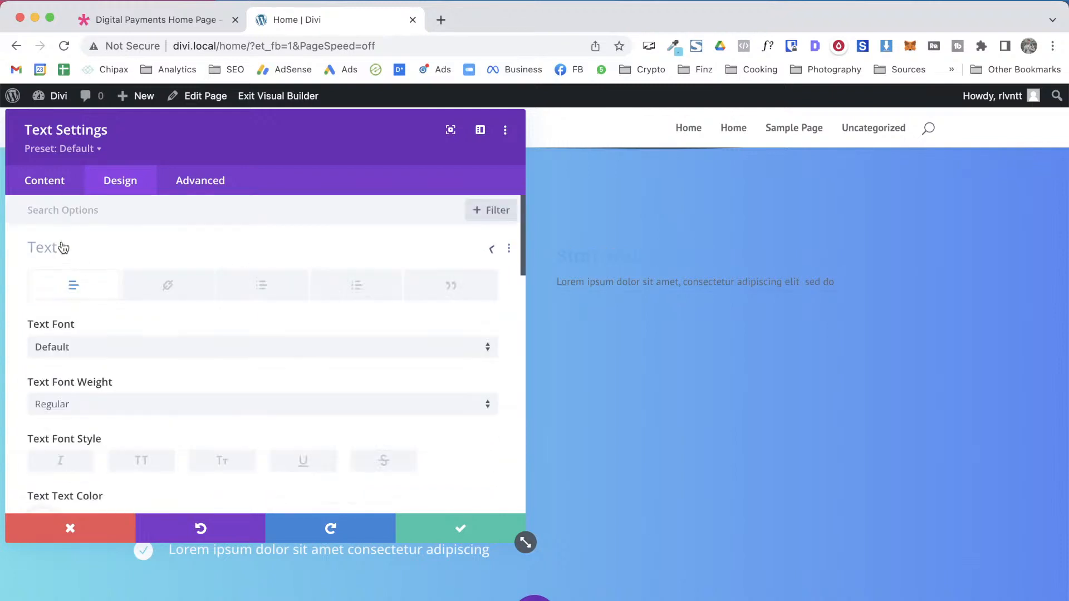
pyautogui.hotkey('ctrl', 'shift', 'Tab')
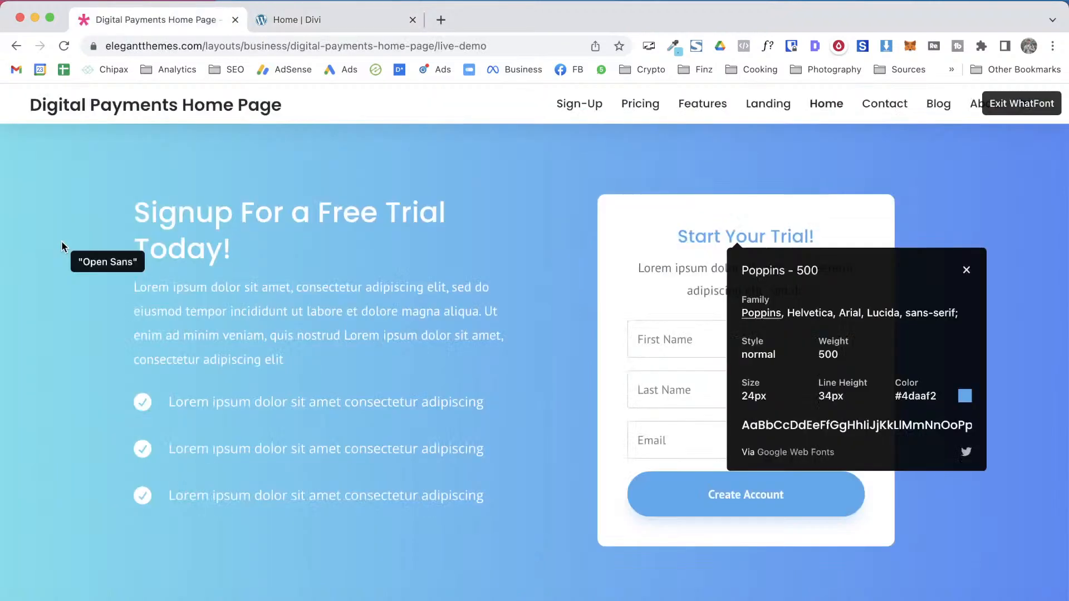
pyautogui.click(711, 277)
pyautogui.doubleClick(889, 445)
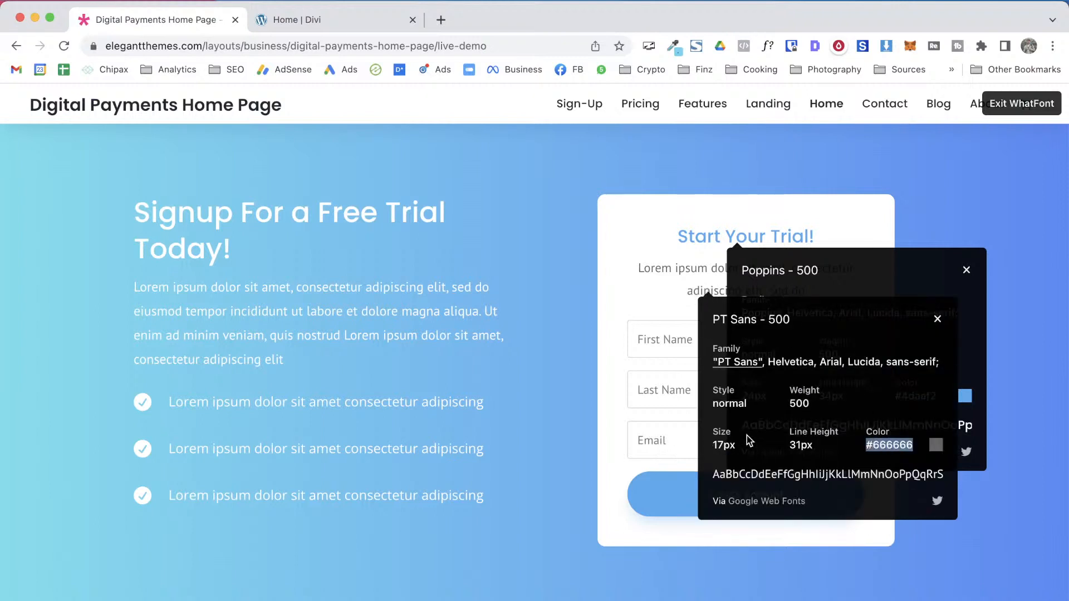
# Set the Text module's body text color to the copied #666666 on the Divi page
pyautogui.hotkey('ctrl', 'Tab')
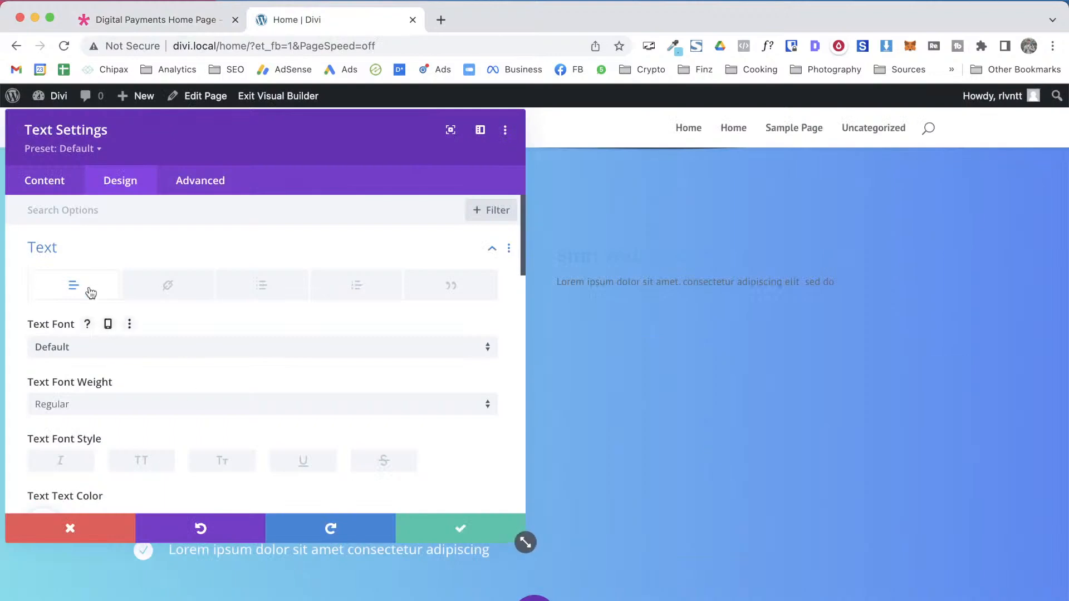
pyautogui.scroll(-1, 227, 417)
pyautogui.click(49, 370)
pyautogui.press('super+v')
pyautogui.click(105, 372)
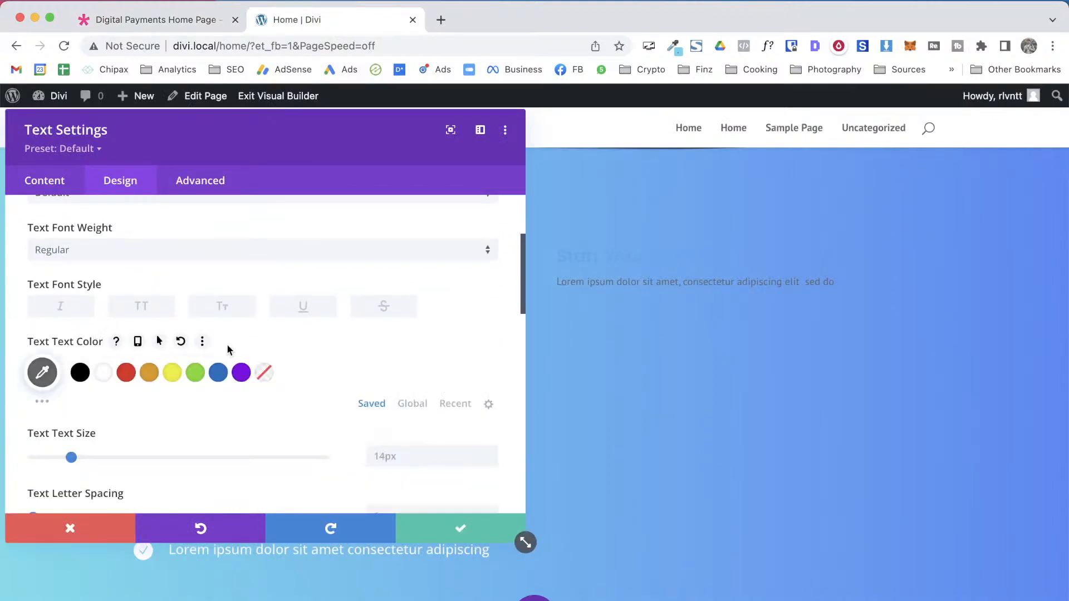
# Set the body text size to 17px and line height to 31px, then save the Text module
pyautogui.scroll(-2, 429, 384)
pyautogui.click(418, 395)
pyautogui.write('17')
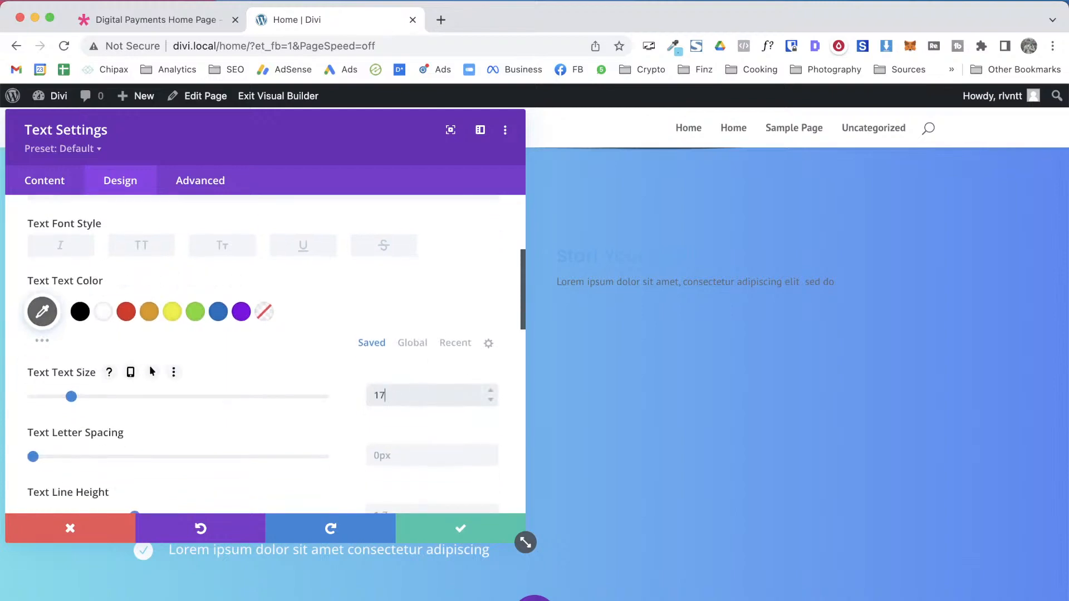
pyautogui.write('px')
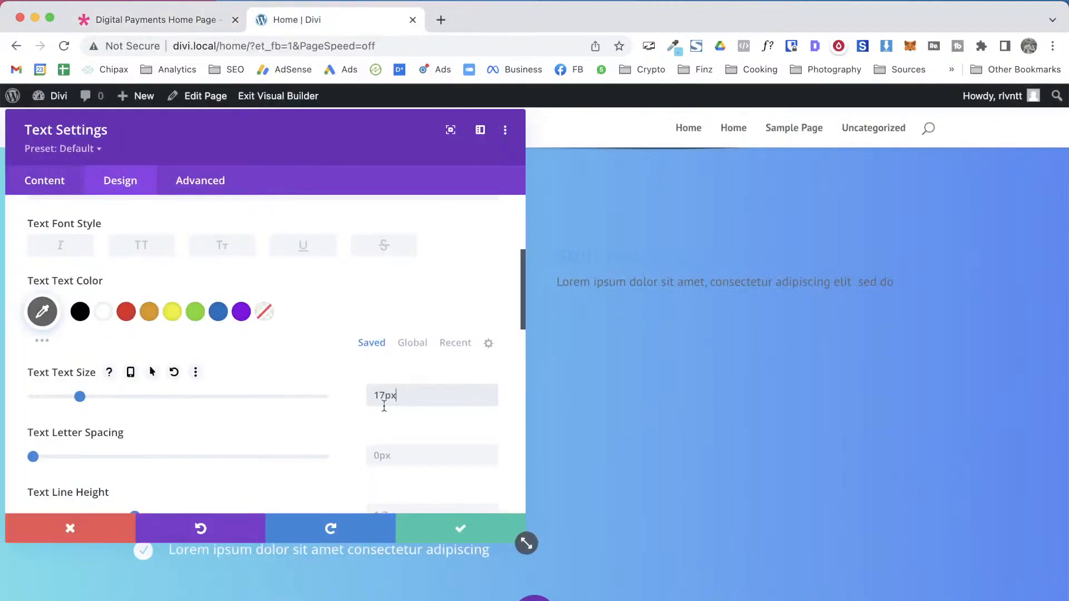
pyautogui.scroll(-3, 341, 438)
pyautogui.click(401, 377)
pyautogui.write('31empx')
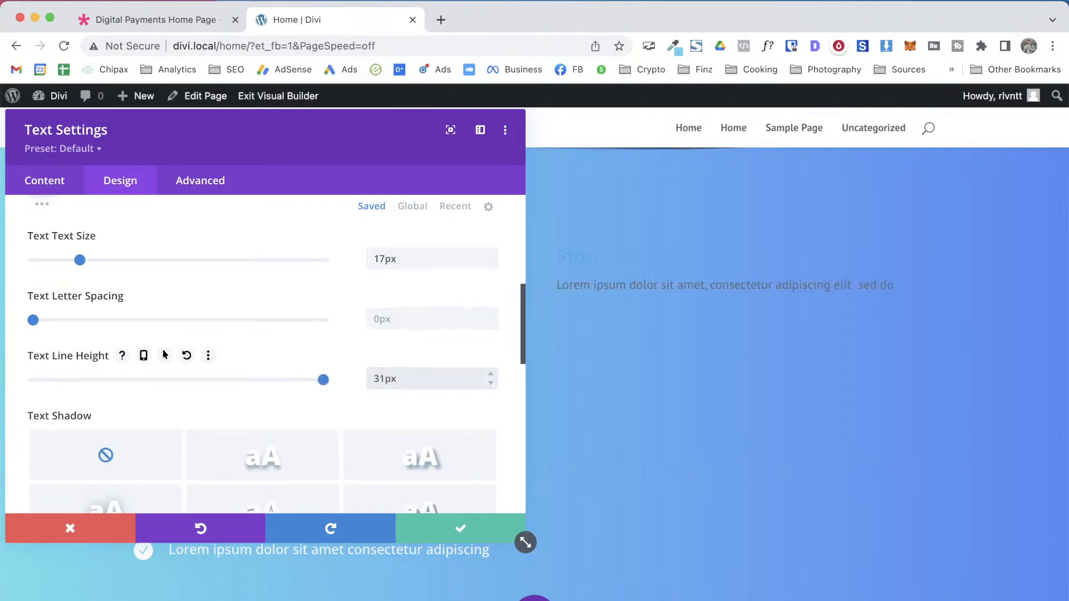
pyautogui.click(461, 528)
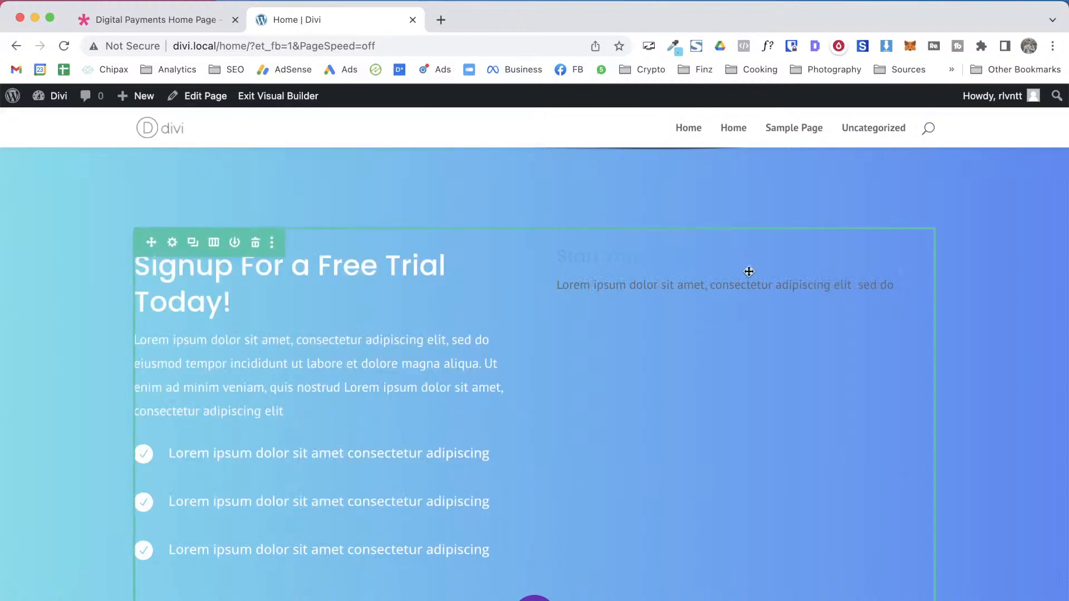
# Reopen the "Start Your Trial!" Text module, center its text alignment and save it
pyautogui.click(719, 255)
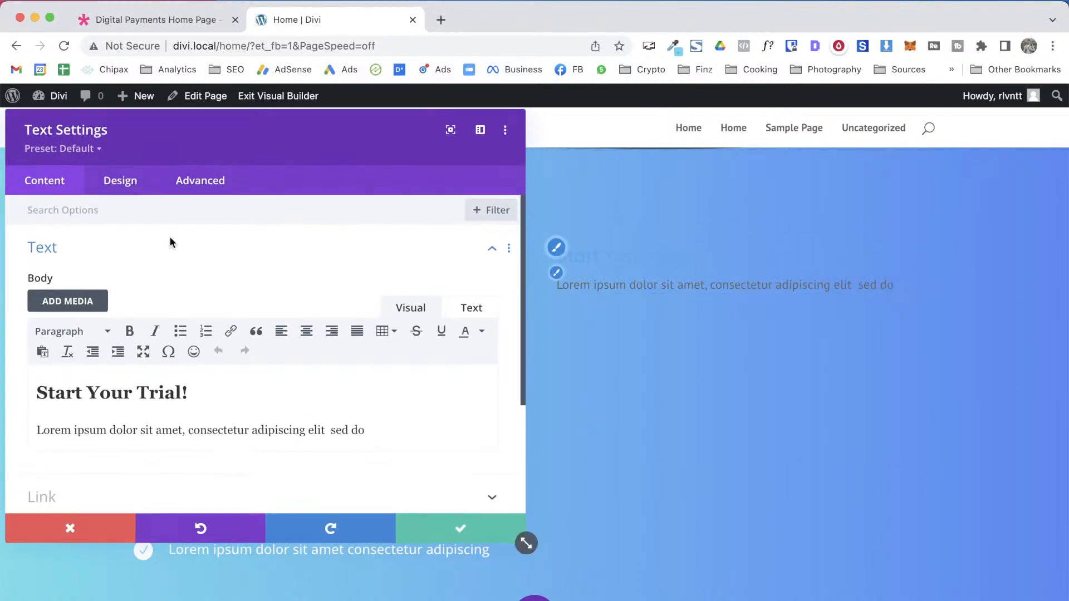
pyautogui.click(114, 181)
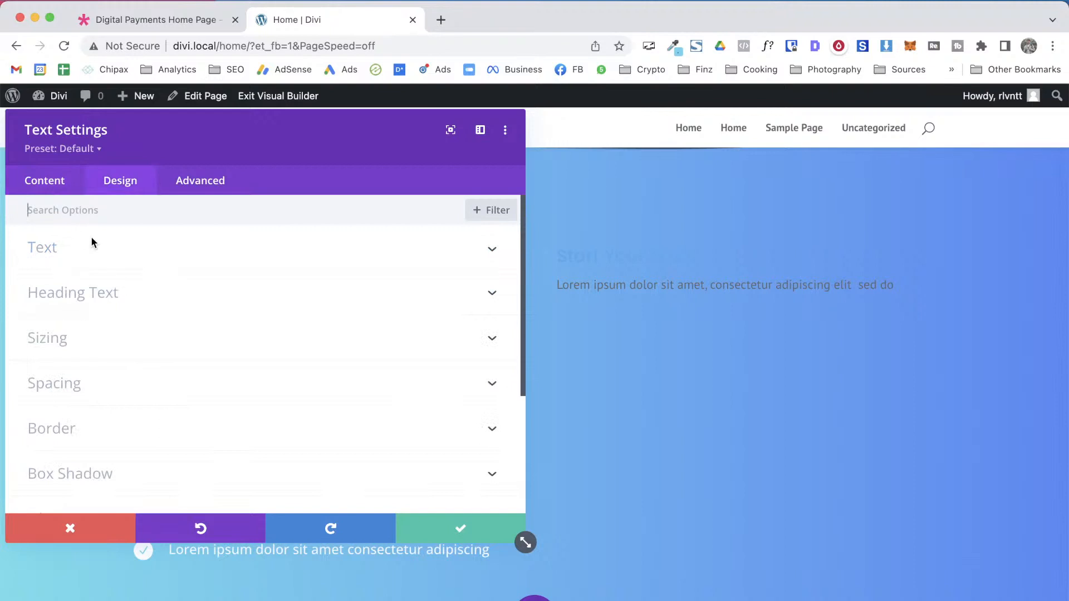
pyautogui.click(67, 264)
pyautogui.scroll(-8, 244, 440)
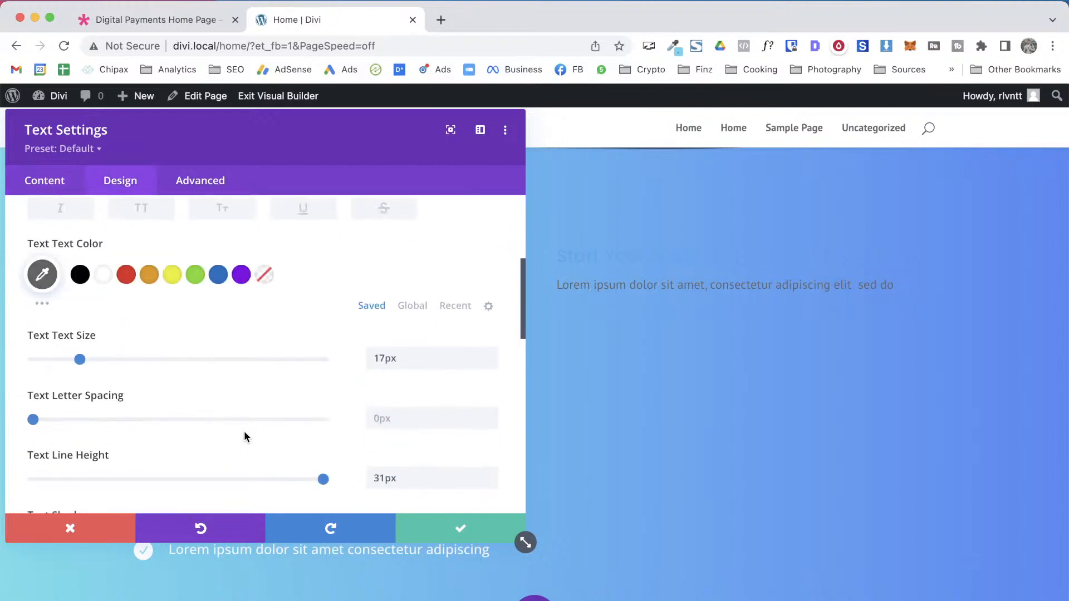
pyautogui.click(212, 428)
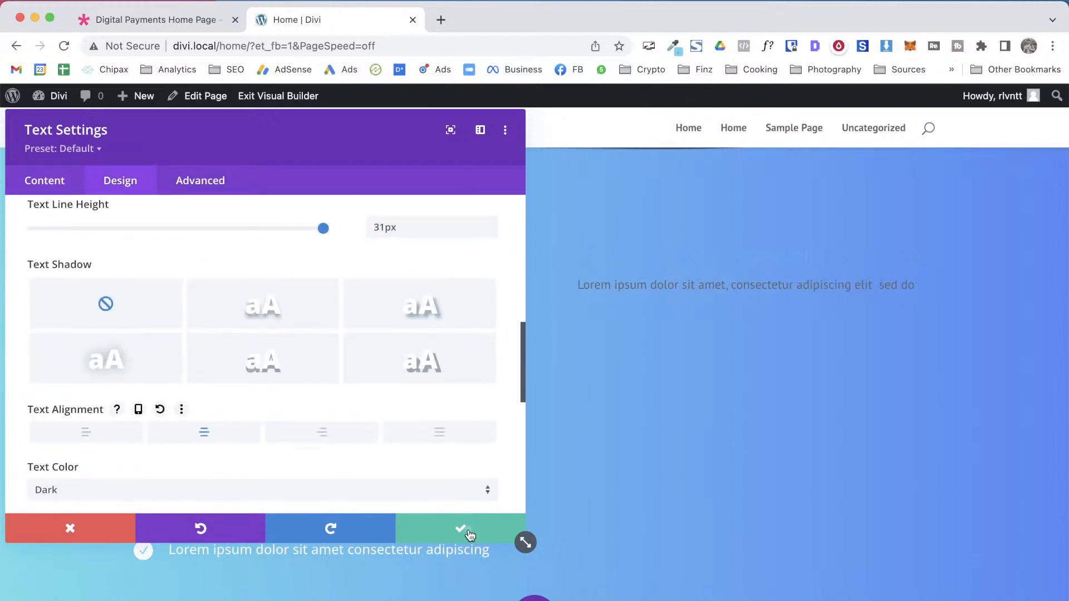
pyautogui.click(467, 533)
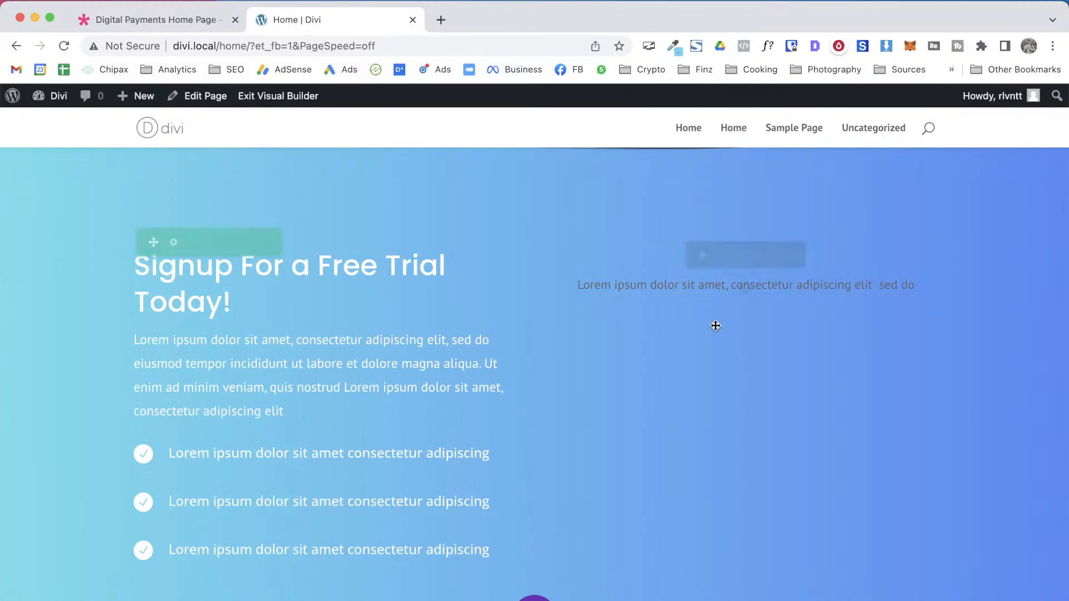
# Exit WhatFont on the demo page and return to the Divi page
pyautogui.hotkey('ctrl', 'shift', 'Tab')
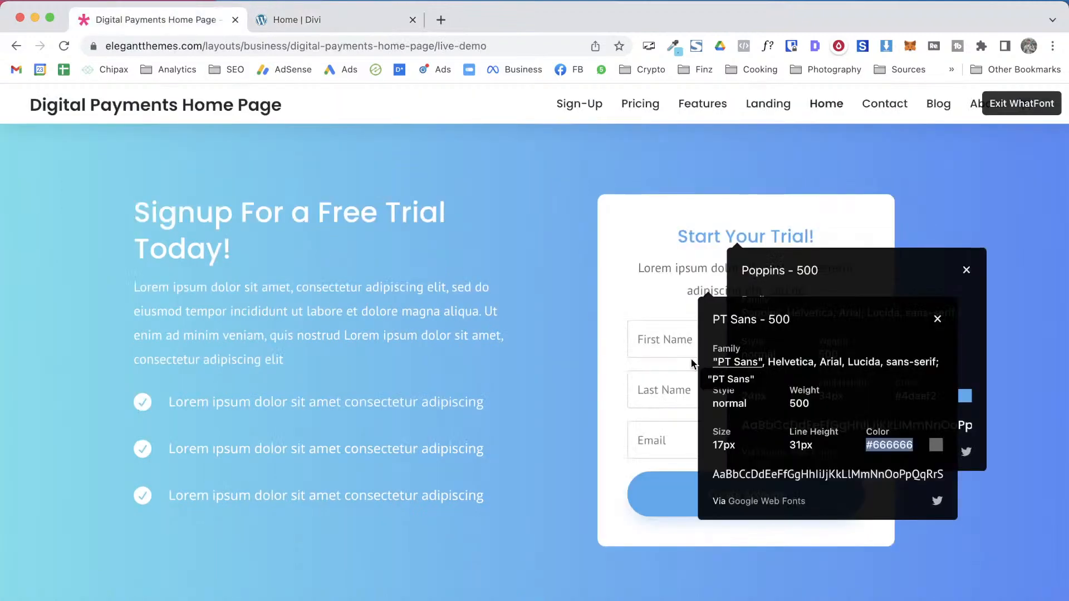
pyautogui.press('Escape')
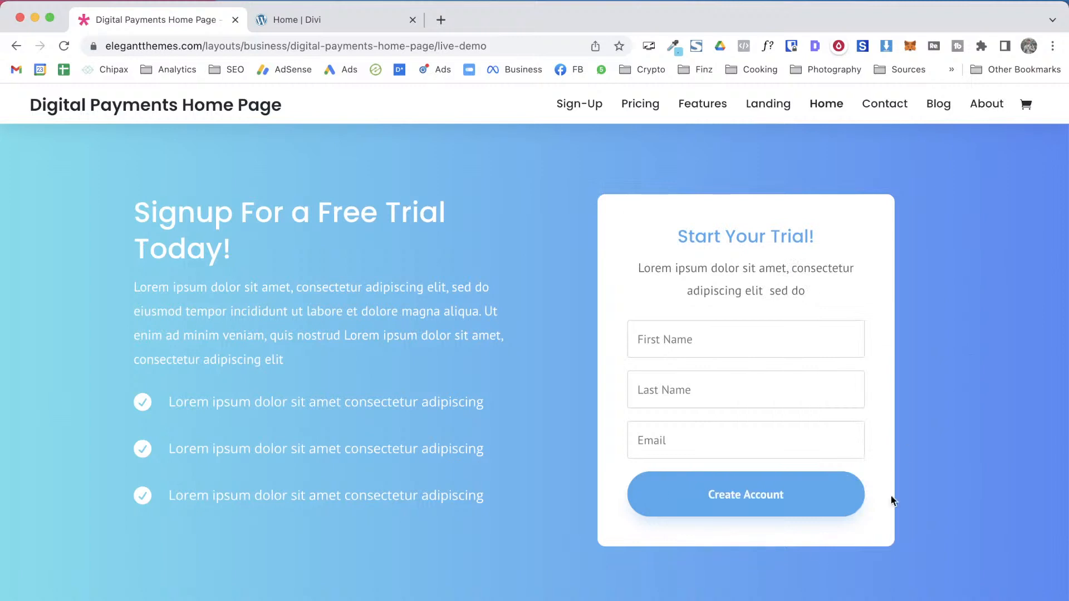
pyautogui.hotkey('ctrl', 'Tab')
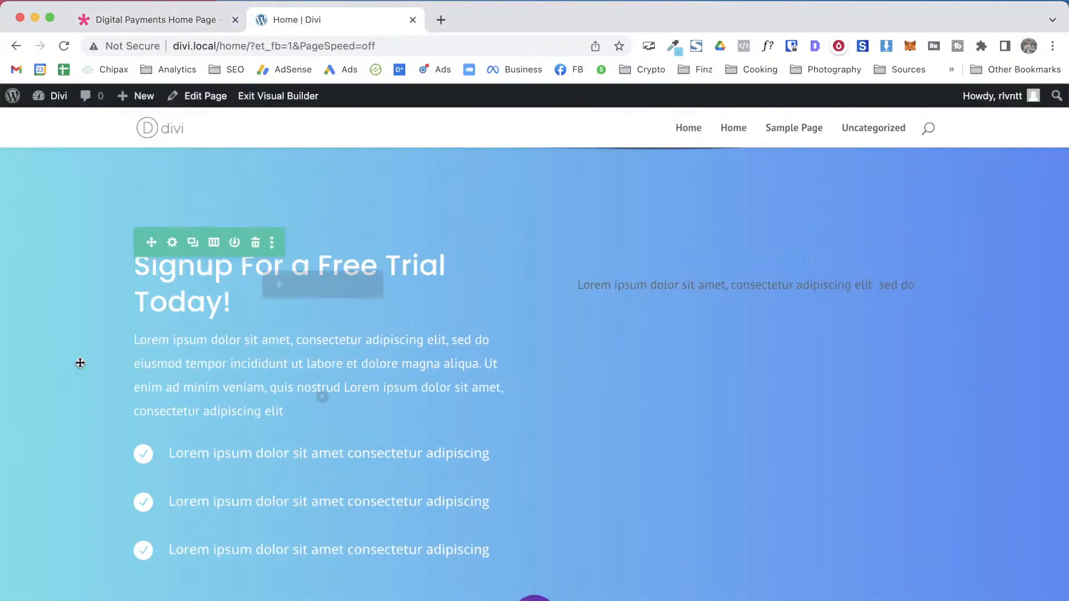
# Open the signup row's second column settings and give that column a white (#ffffff) background
pyautogui.click(173, 244)
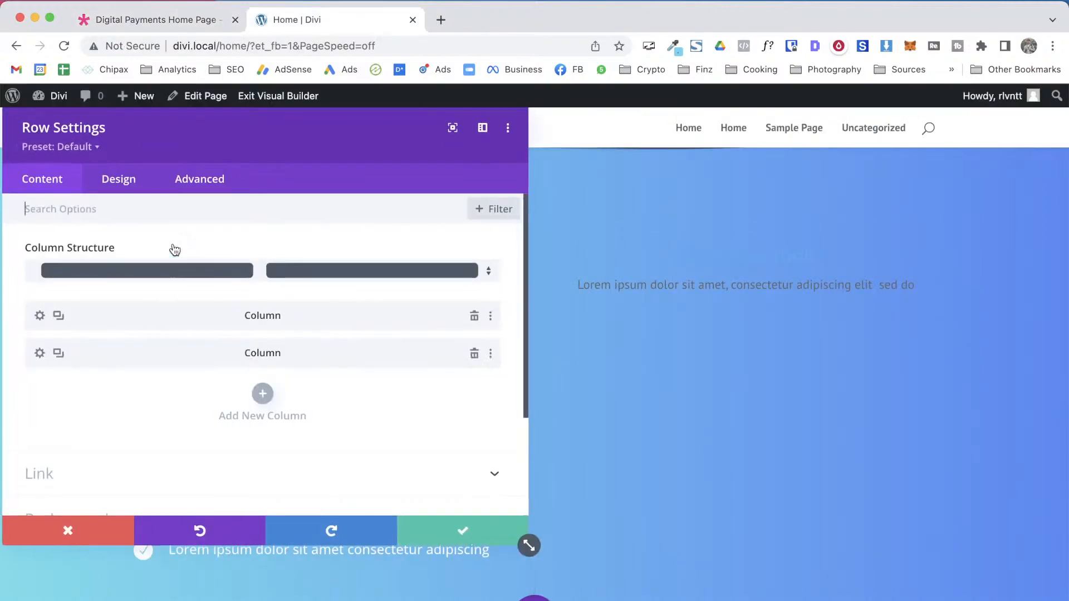
pyautogui.click(43, 354)
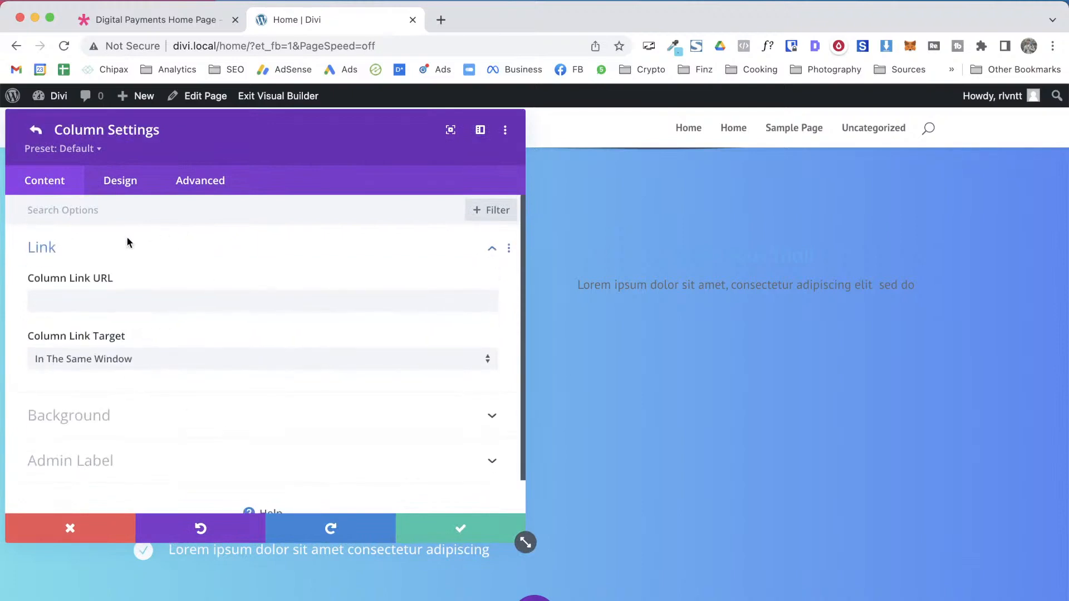
pyautogui.click(161, 417)
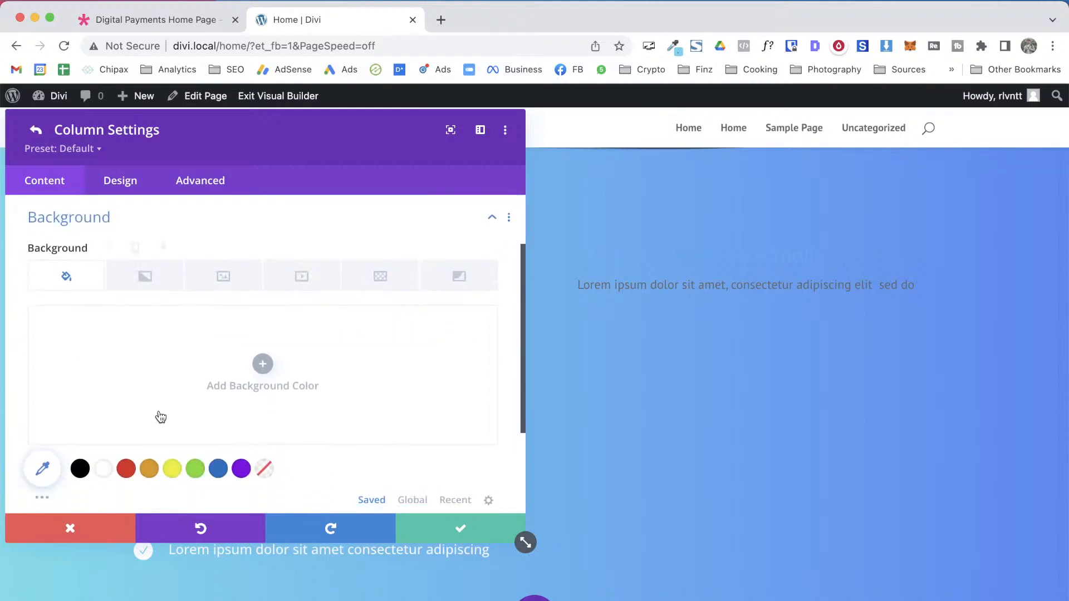
pyautogui.click(104, 474)
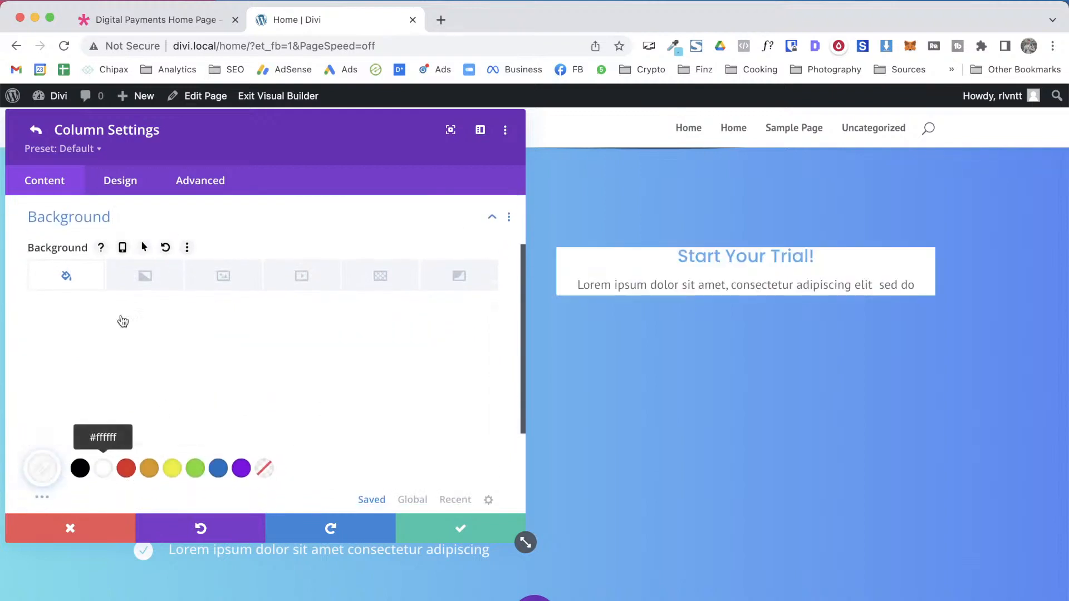
# Round all four corners of the column to 10px, comparing against the demo page's trial card
pyautogui.click(113, 185)
pyautogui.click(60, 301)
pyautogui.hotkey('ctrl', 'shift', 'Tab')
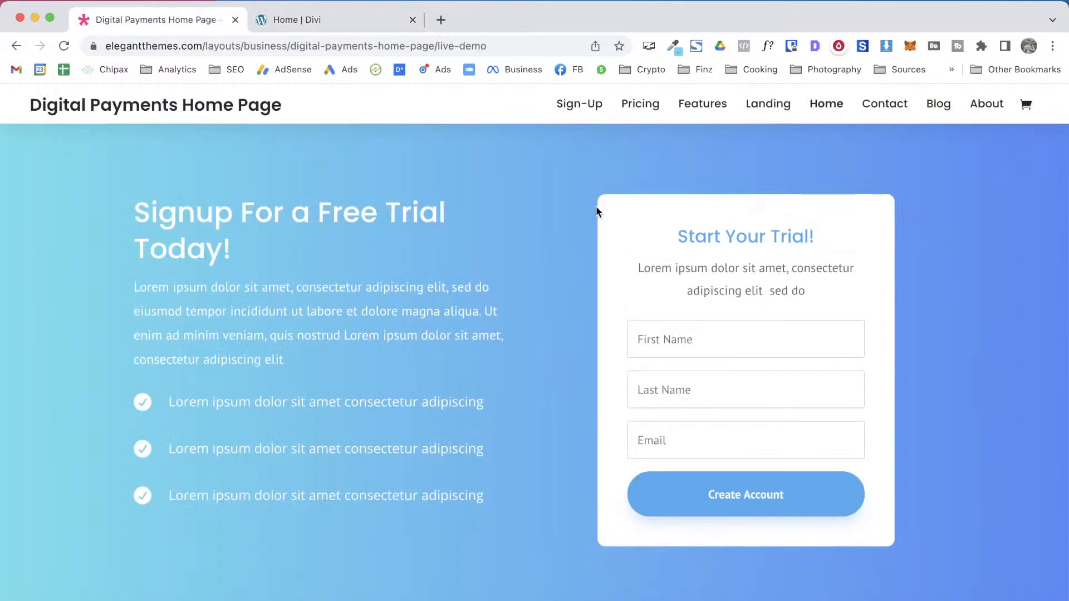
pyautogui.hotkey('ctrl', 'Tab')
pyautogui.click(68, 287)
pyautogui.write('10')
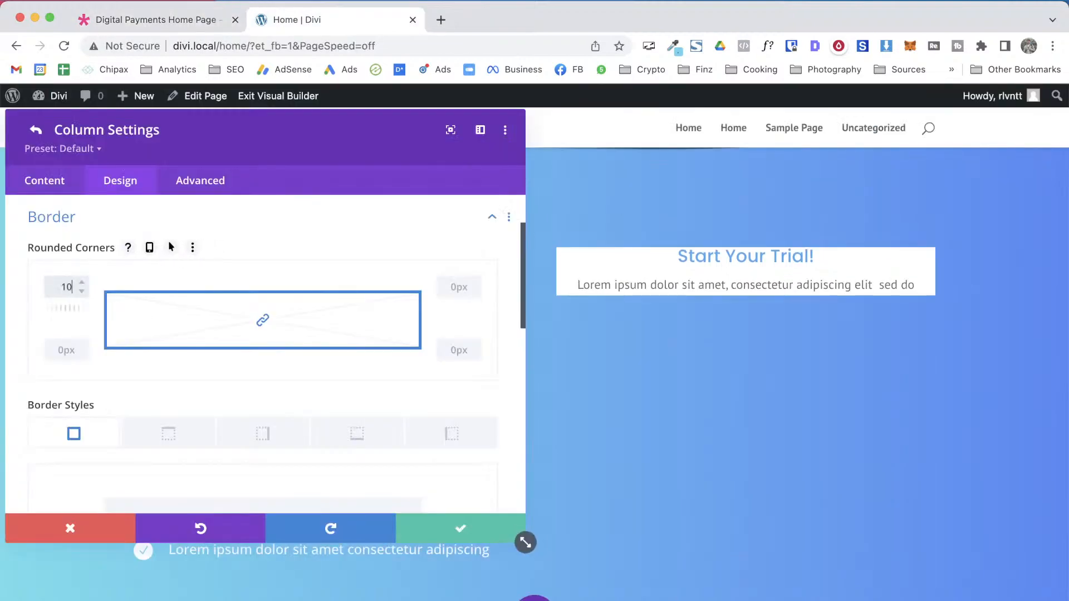
pyautogui.hotkey('ctrl', 'shift', 'Tab')
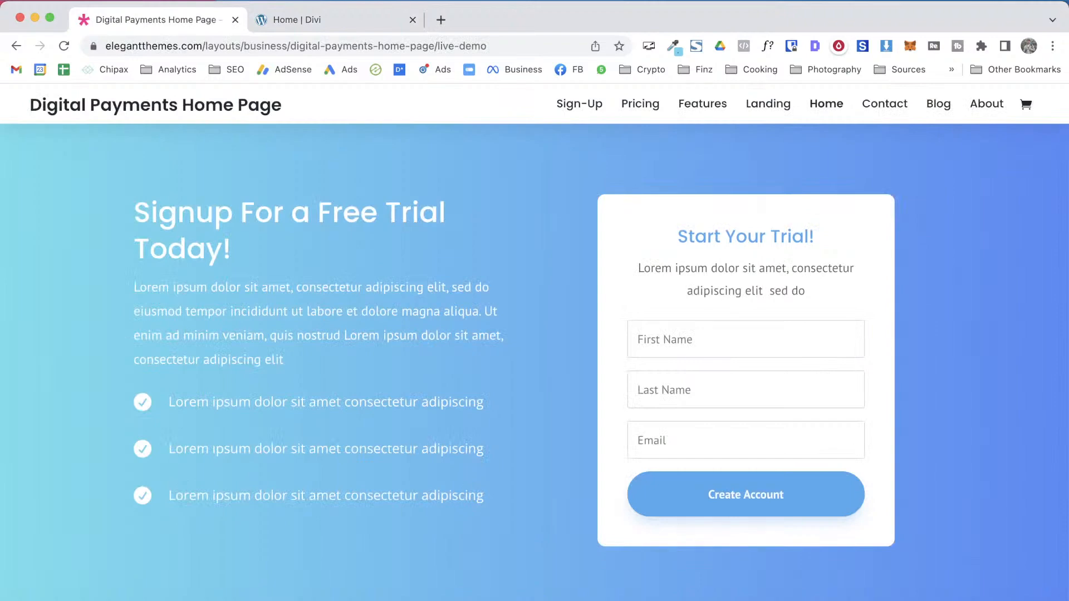
pyautogui.hotkey('ctrl', 'Tab')
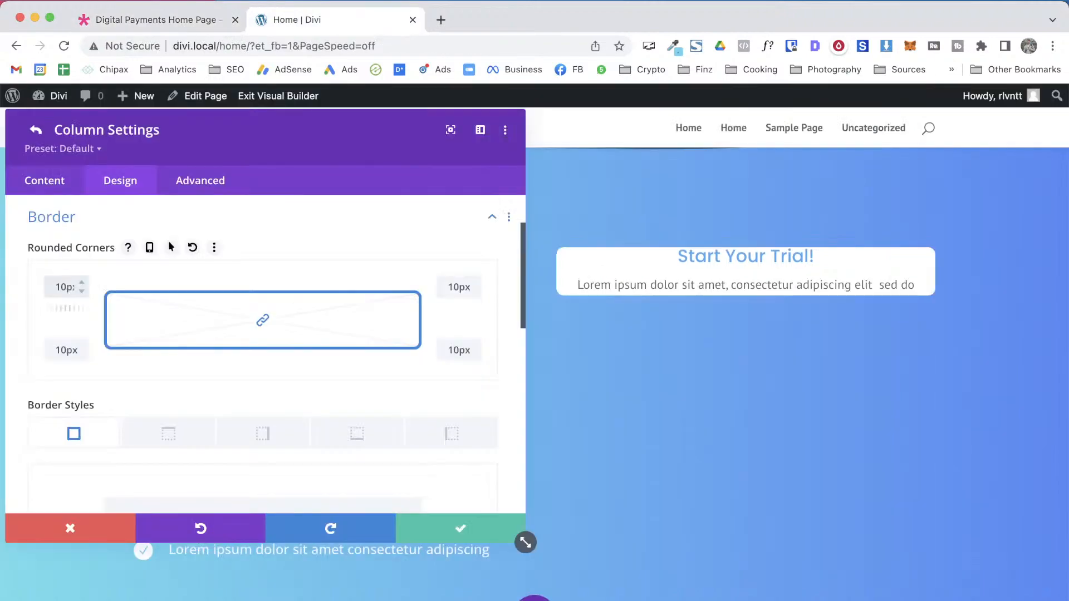
# Set the column's top, bottom, left and right padding to 30px and compare it with the demo page's card
pyautogui.click(49, 218)
pyautogui.scroll(2, 115, 322)
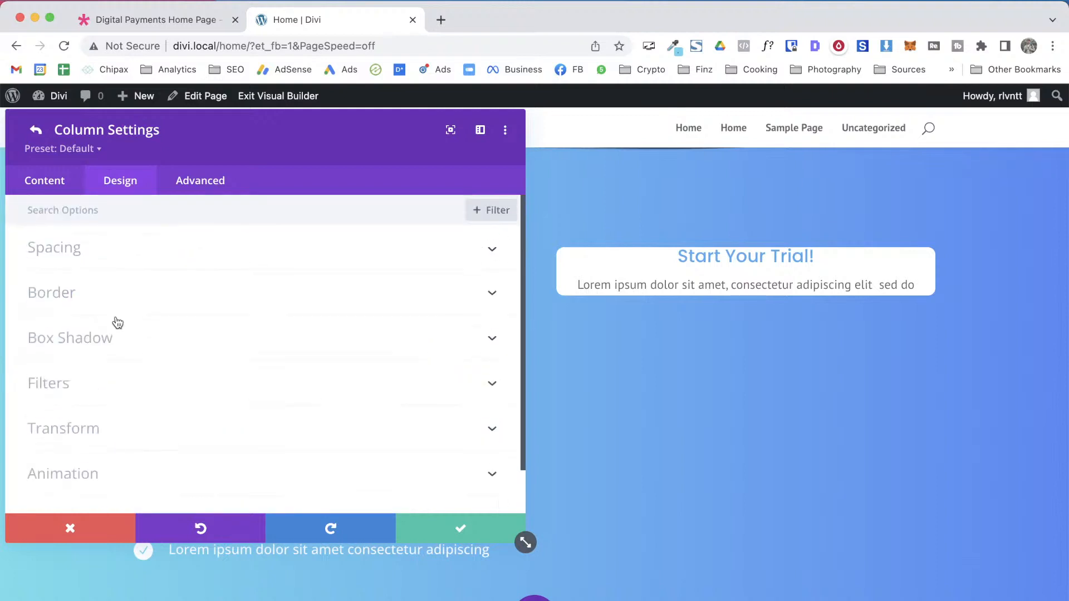
pyautogui.click(132, 249)
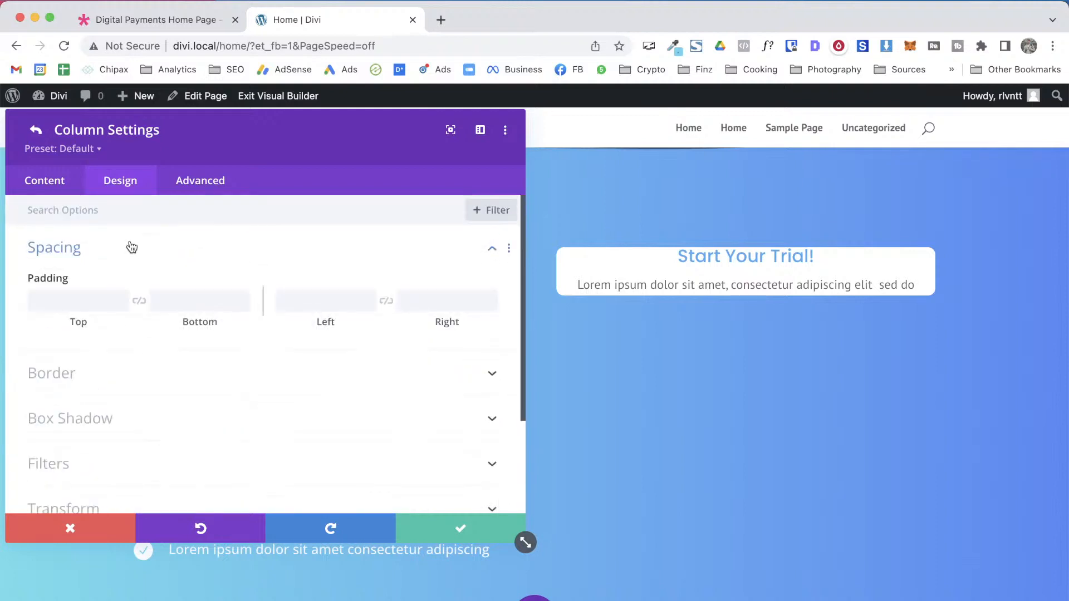
pyautogui.hotkey('ctrl', 'Tab')
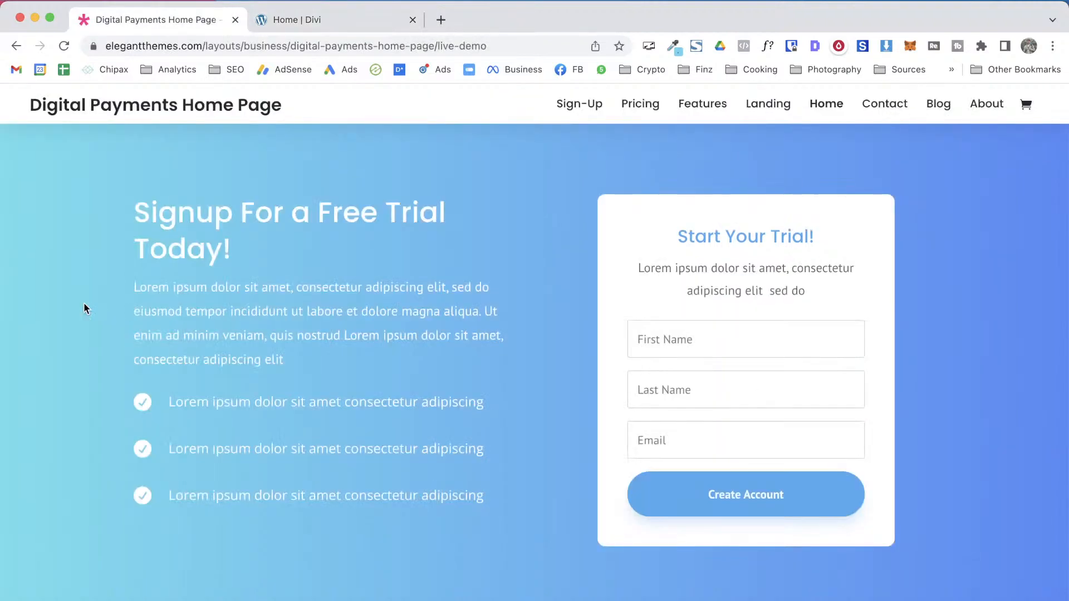
pyautogui.hotkey('ctrl', 'Tab')
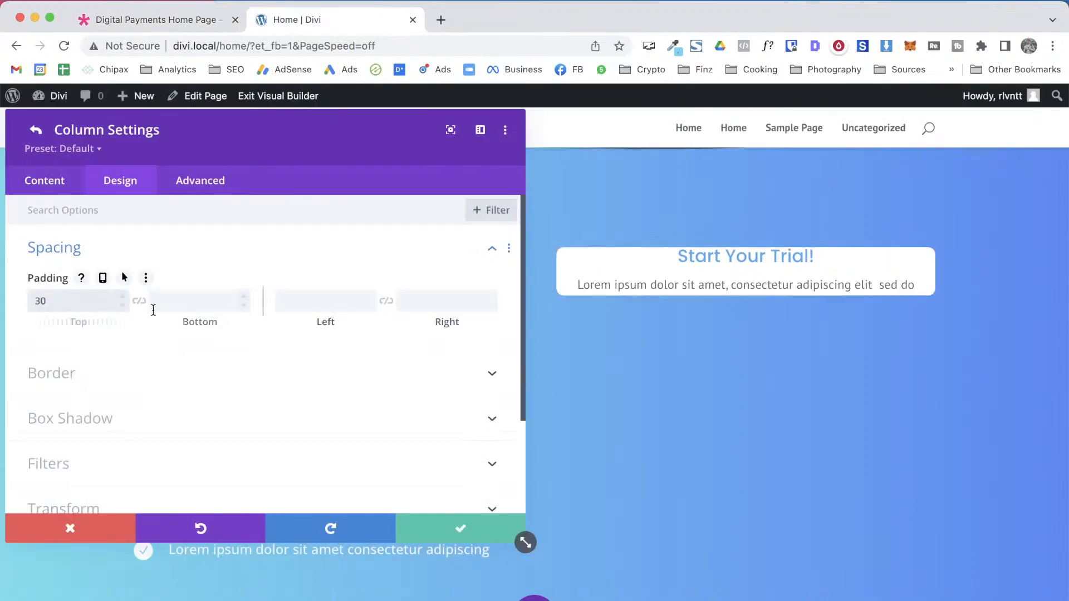
pyautogui.click(139, 300)
pyautogui.click(300, 299)
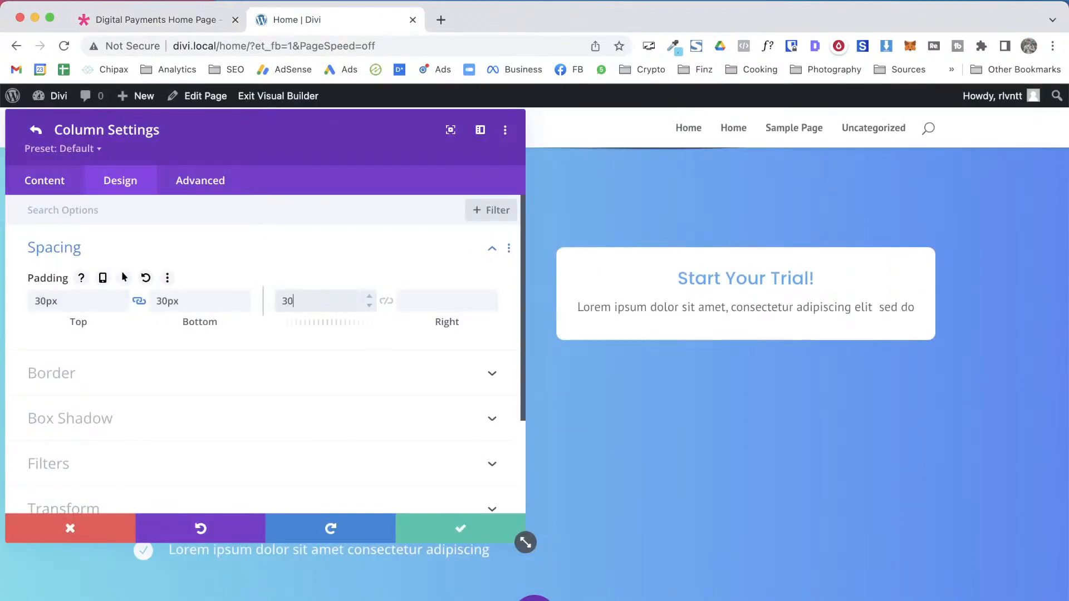
pyautogui.click(387, 302)
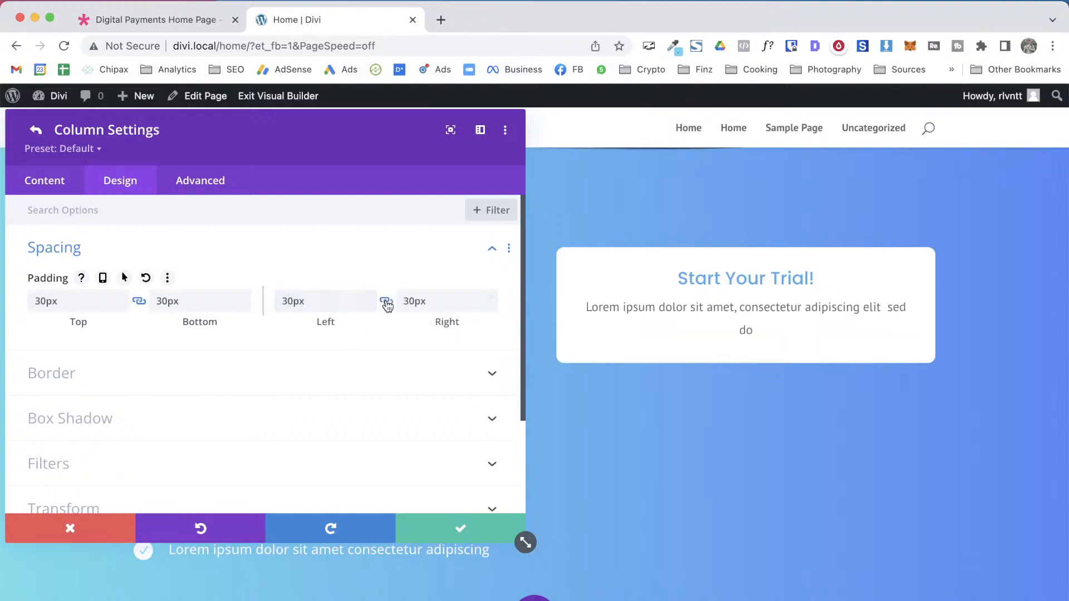
pyautogui.hotkey('ctrl', 'Tab')
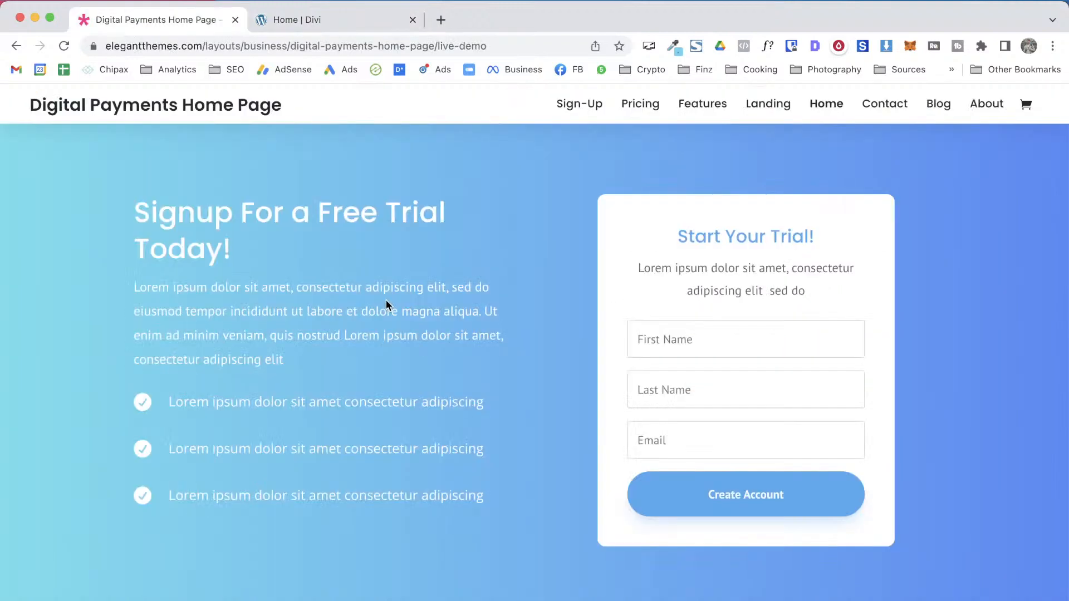
pyautogui.hotkey('ctrl', 'Tab')
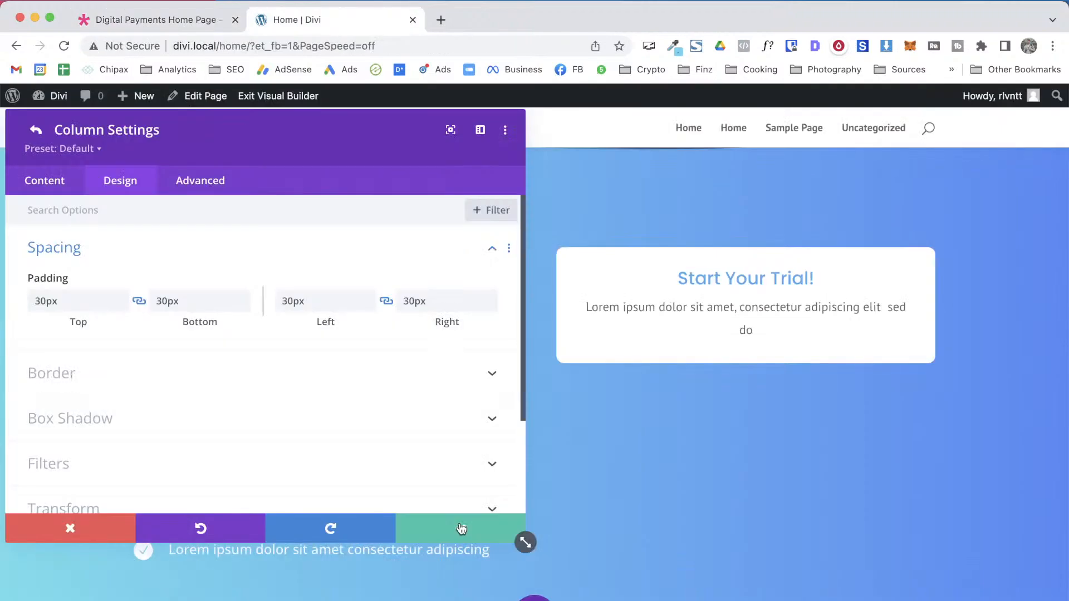
# Save the column settings and compare the white card with the demo page's trial card
pyautogui.click(461, 528)
pyautogui.hotkey('ctrl', 'Tab')
pyautogui.hotkey('ctrl', 'Tab')
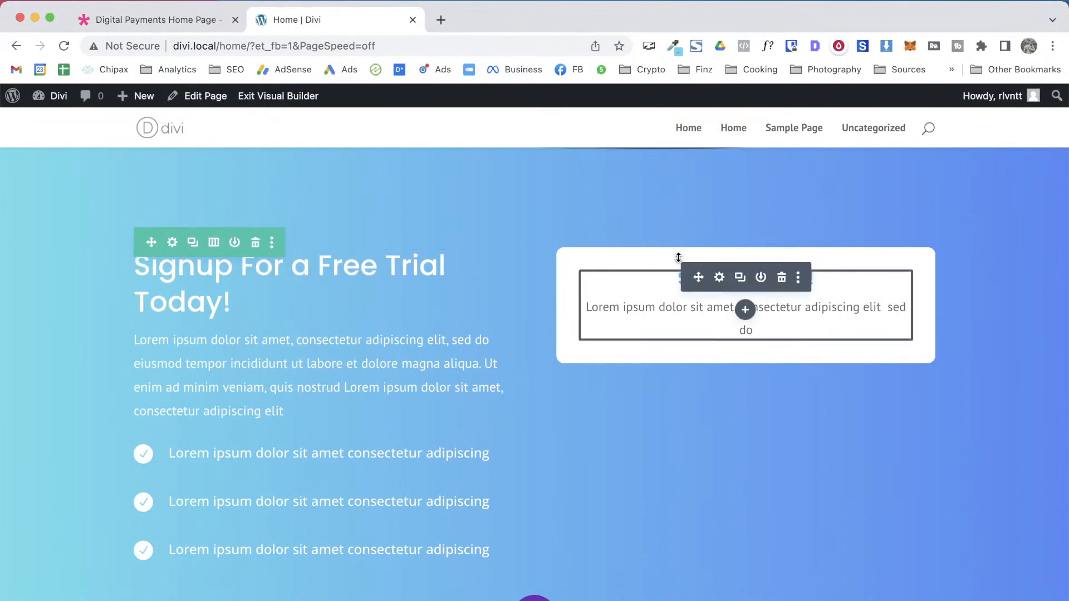
# Reopen the signup row's second column settings, review its padding and other design options, and close the settings
pyautogui.click(170, 244)
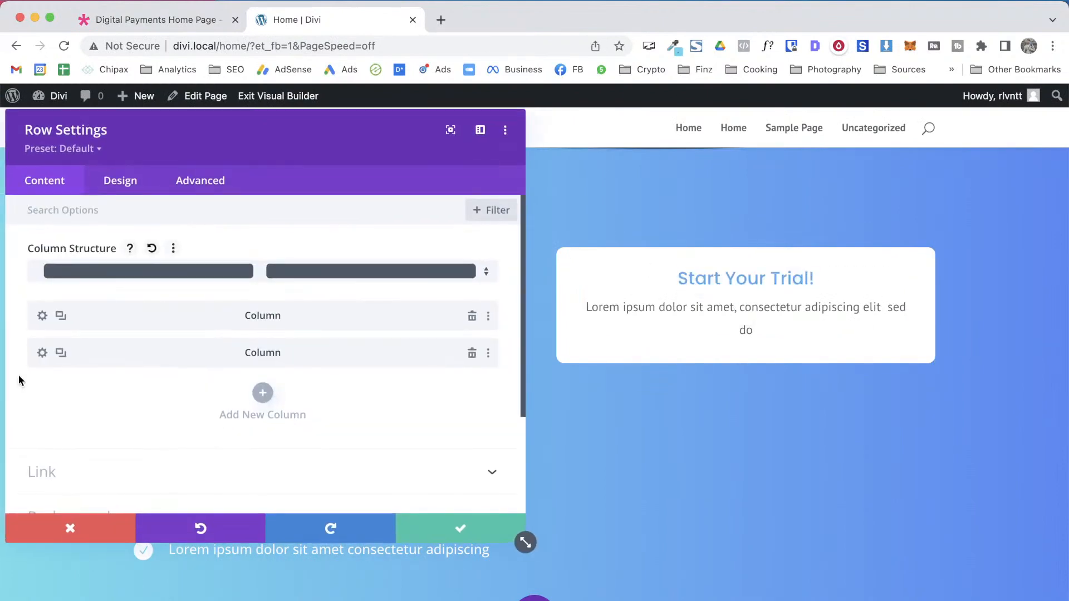
pyautogui.click(47, 352)
pyautogui.click(121, 181)
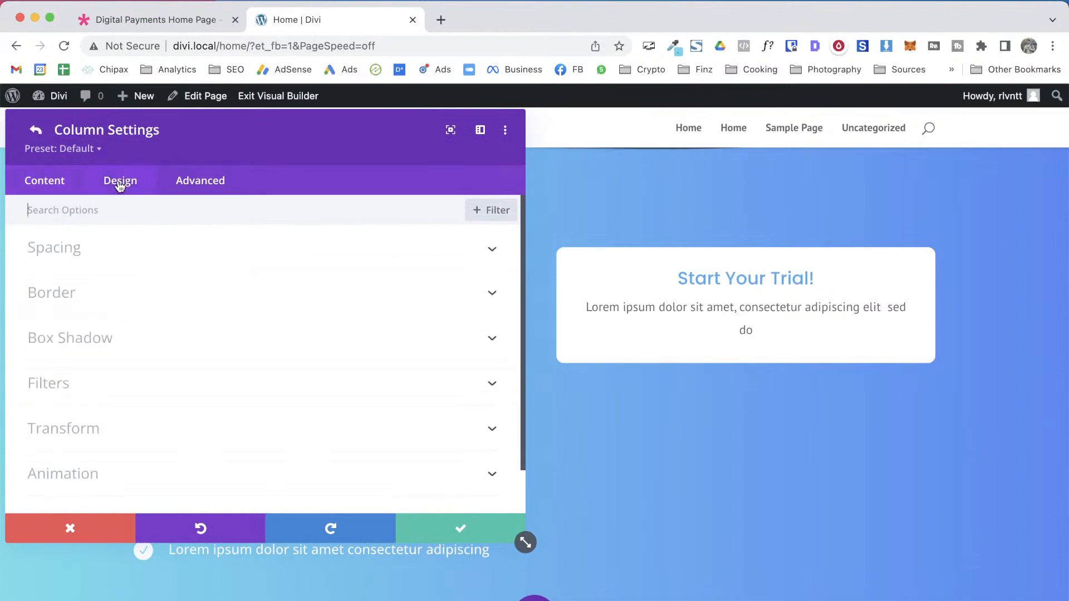
pyautogui.click(72, 252)
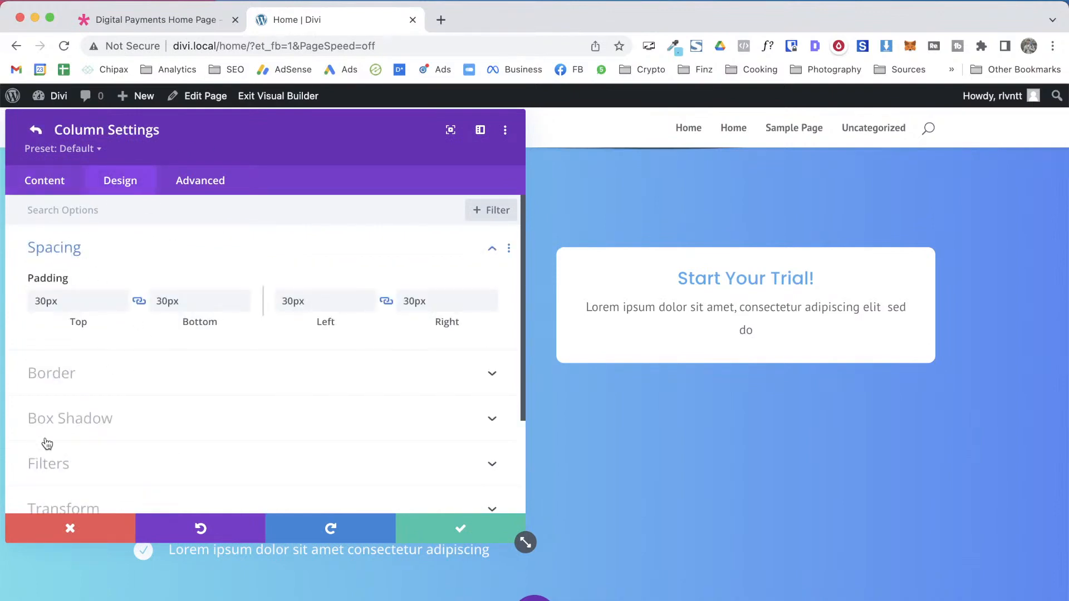
pyautogui.scroll(-3, 36, 440)
pyautogui.scroll(2, 60, 438)
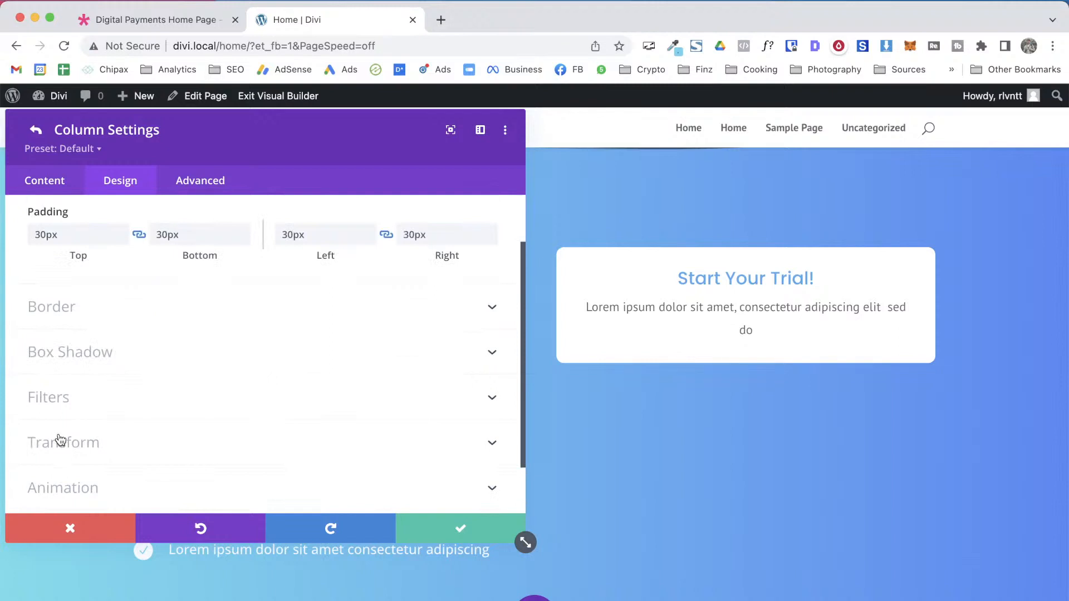
pyautogui.click(474, 539)
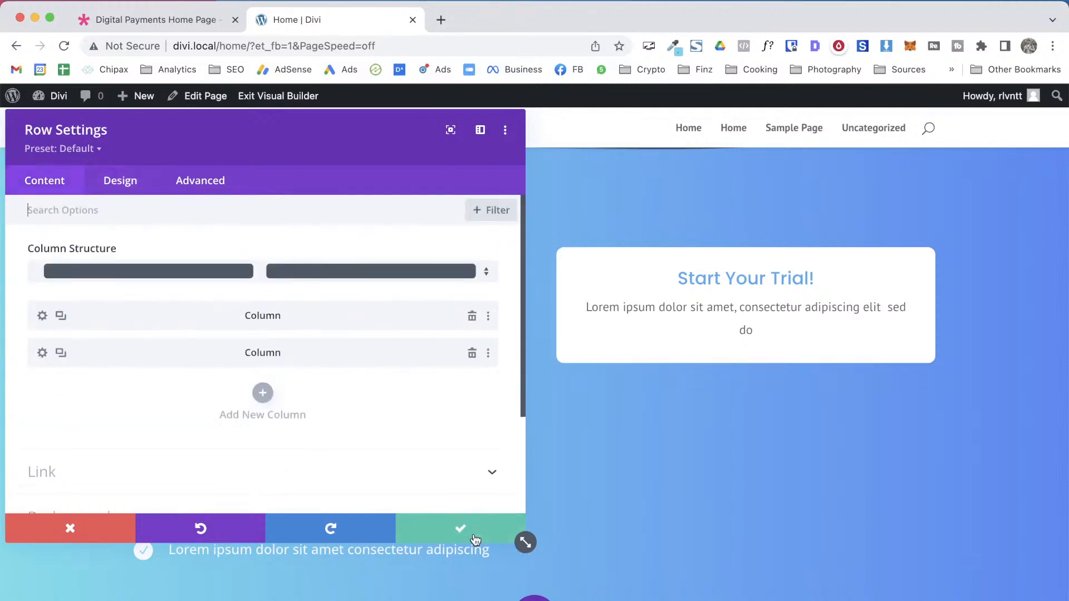
pyautogui.click(475, 539)
# Check the demo page's trial form and insert a Contact Form module below the trial text in the white card
pyautogui.press('super+1')
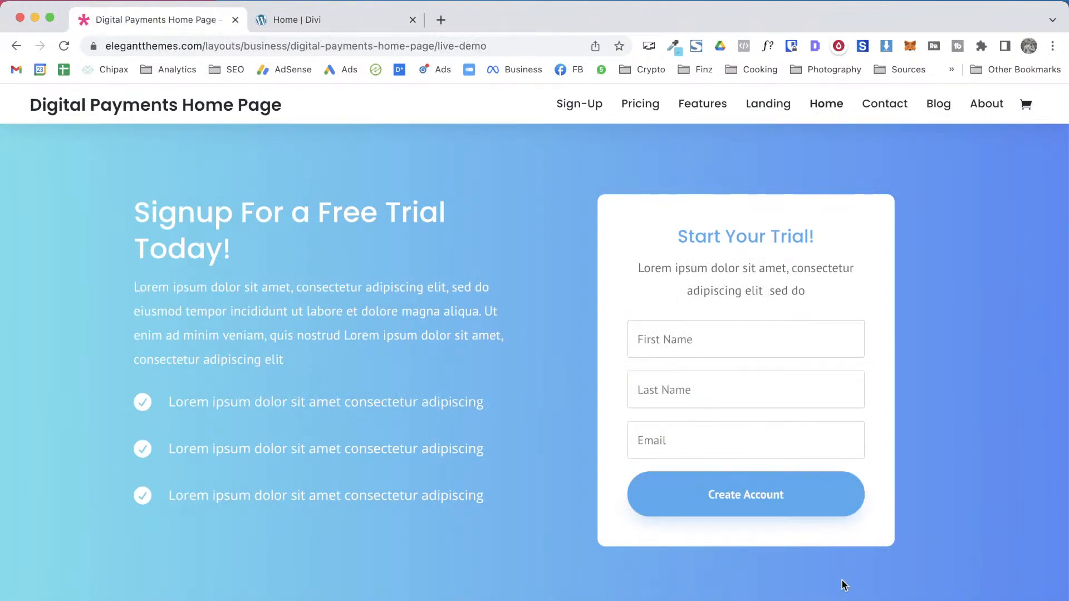
pyautogui.press('super+2')
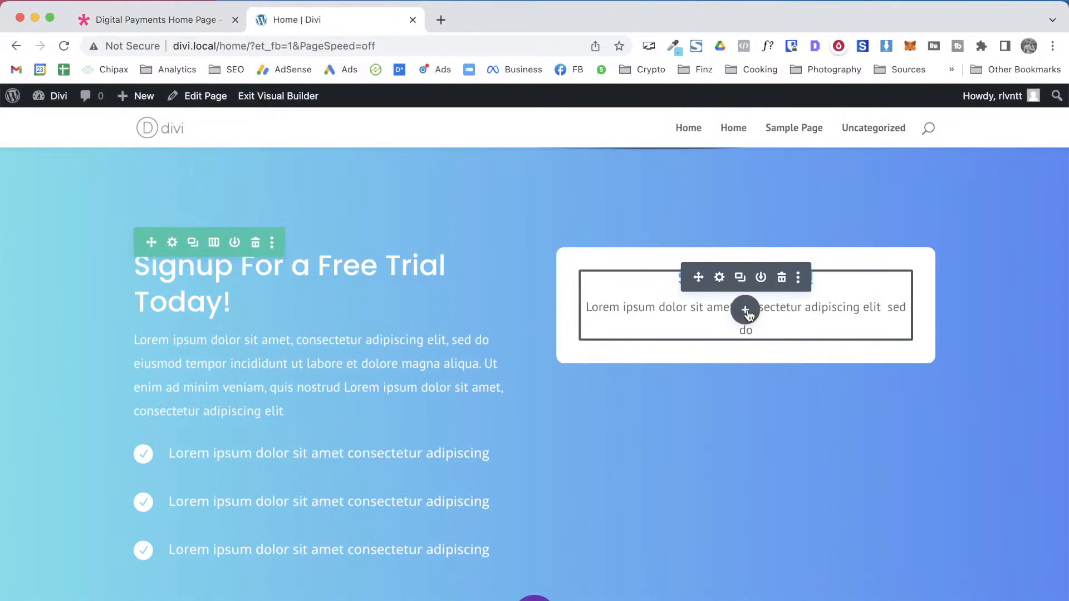
pyautogui.click(747, 311)
pyautogui.scroll(-3, 768, 503)
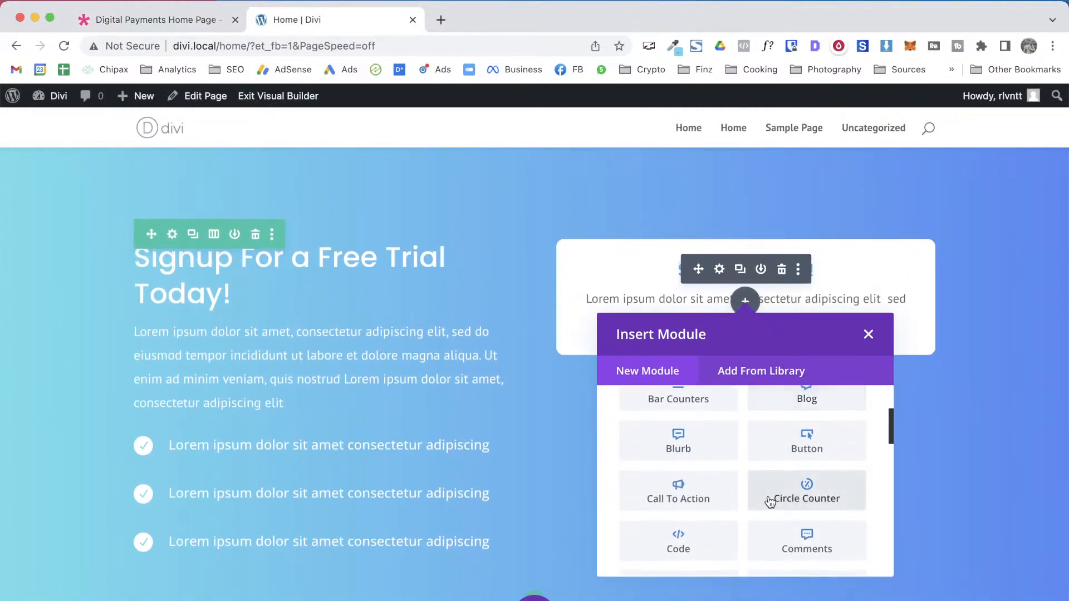
pyautogui.scroll(-3, 770, 503)
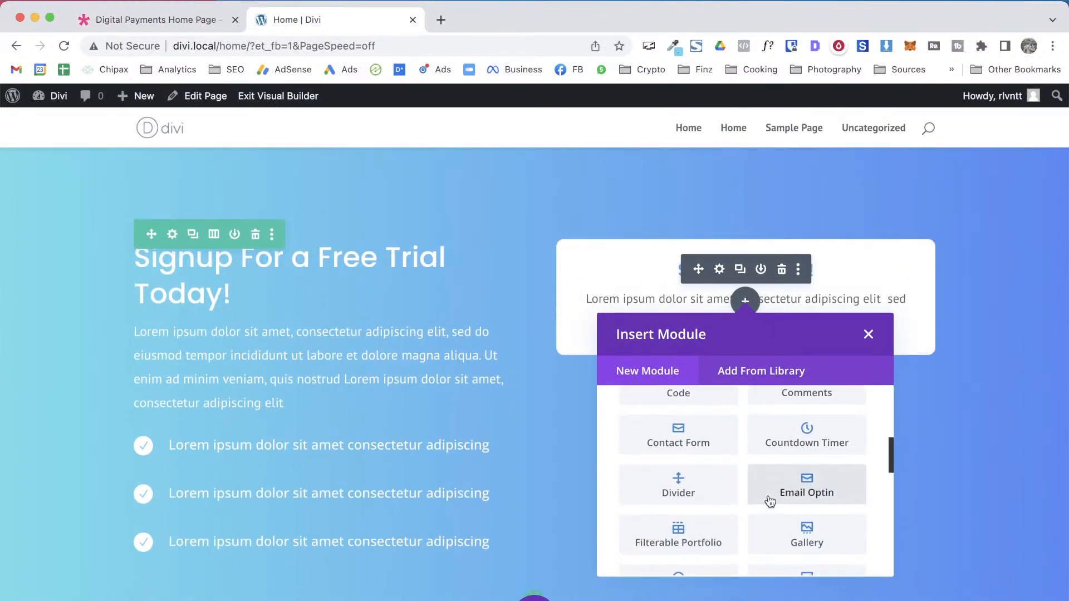
pyautogui.click(696, 441)
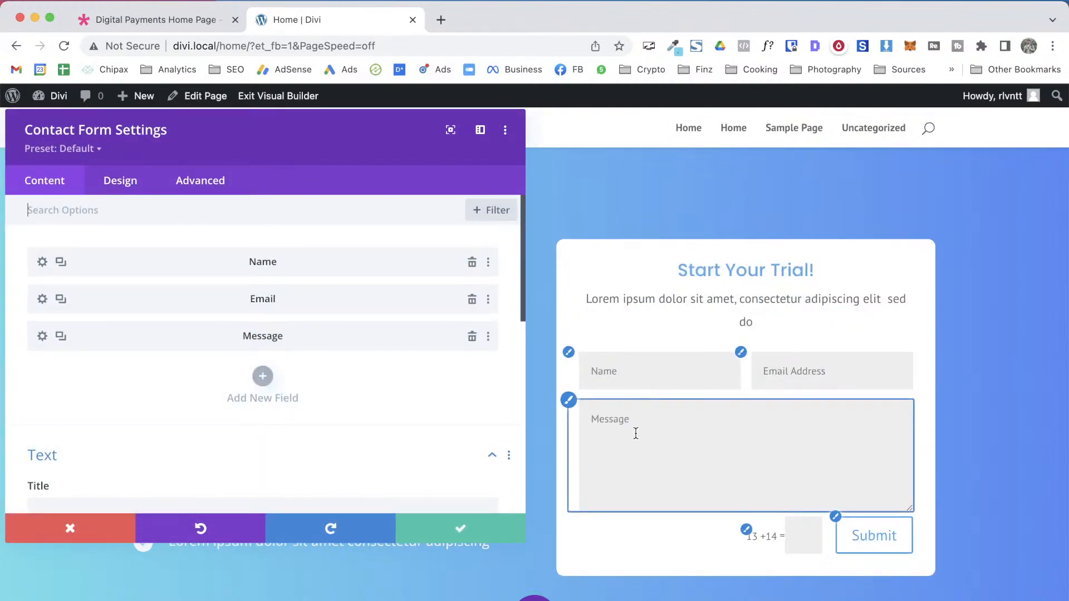
# Compare the contact form with the demo's trial form fields, discard its settings and delete the Contact Form module
pyautogui.click(198, 20)
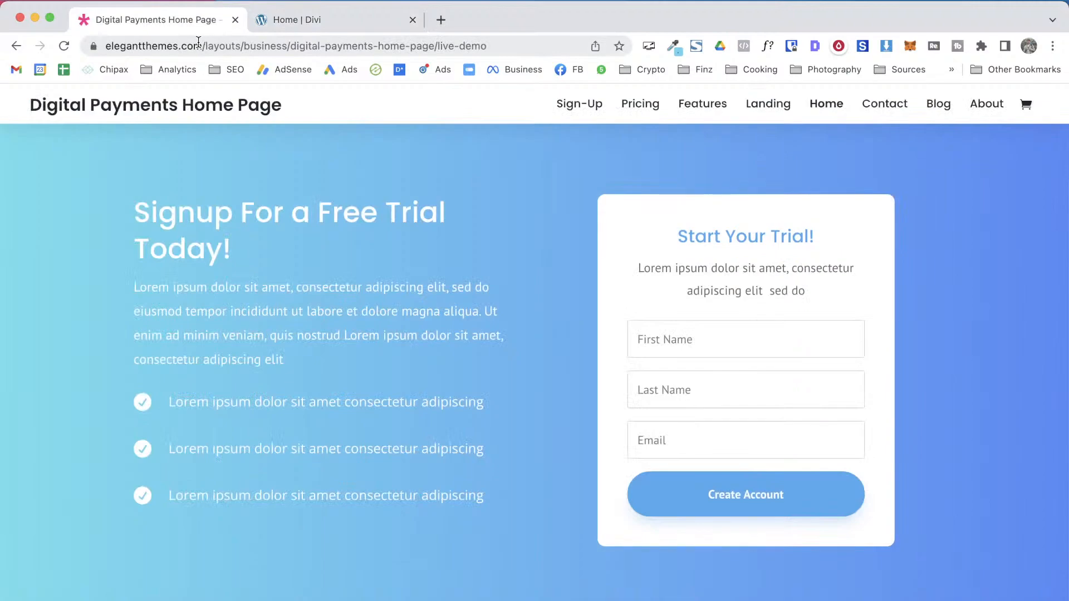
pyautogui.click(679, 347)
pyautogui.hotkey('ctrl', 'Tab')
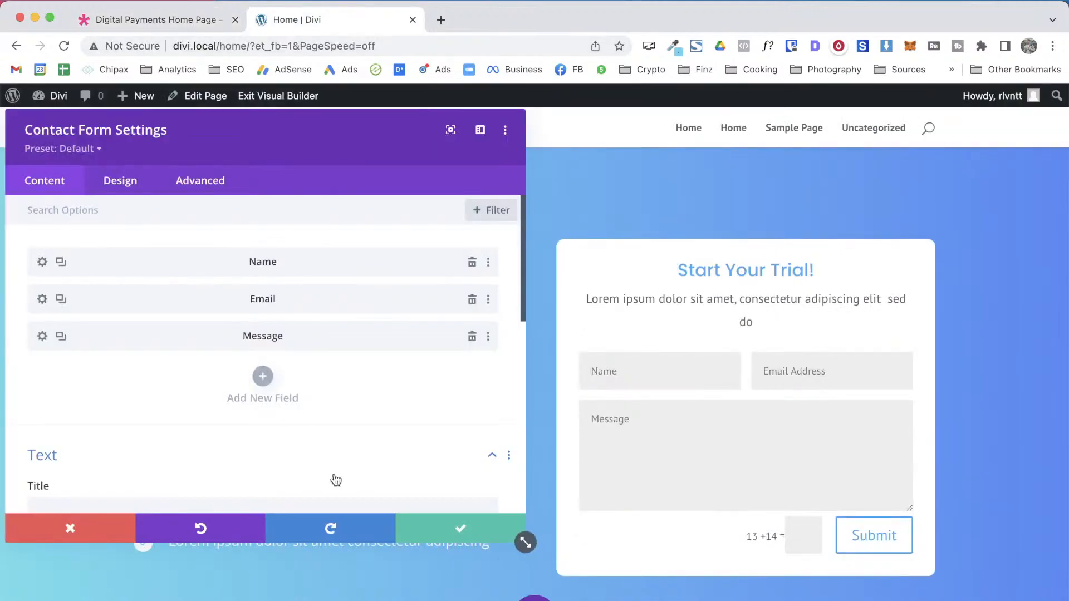
pyautogui.click(111, 528)
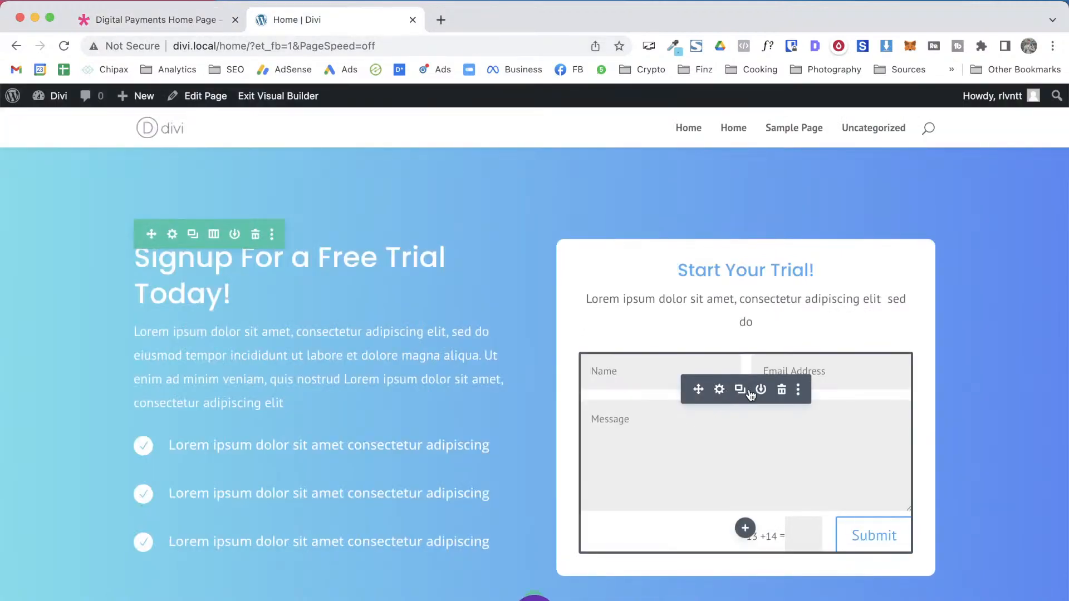
pyautogui.click(781, 389)
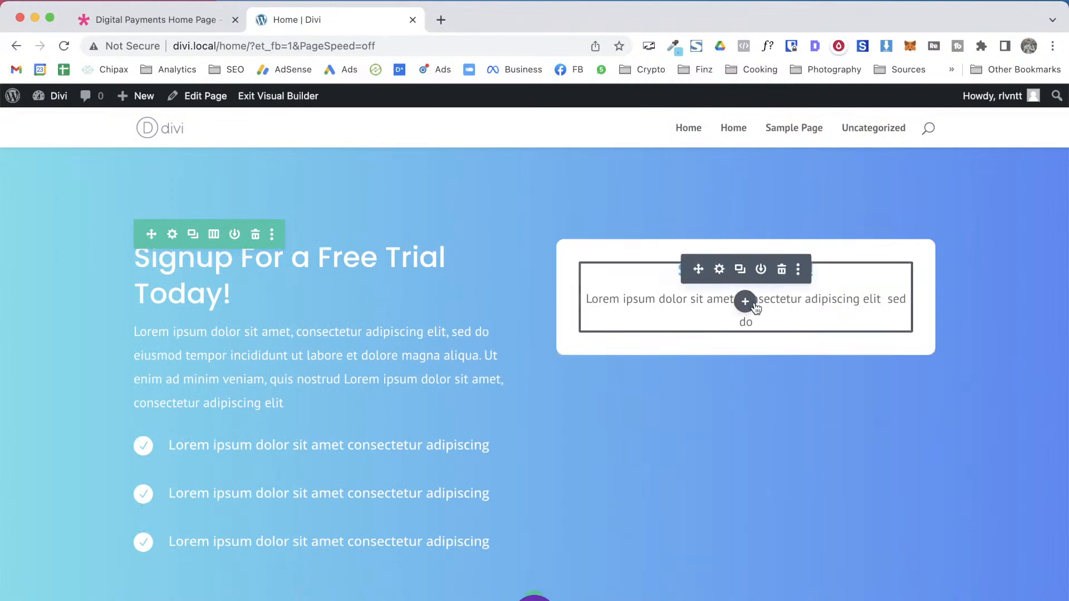
# Insert a Login module below the trial text in the white card
pyautogui.click(745, 302)
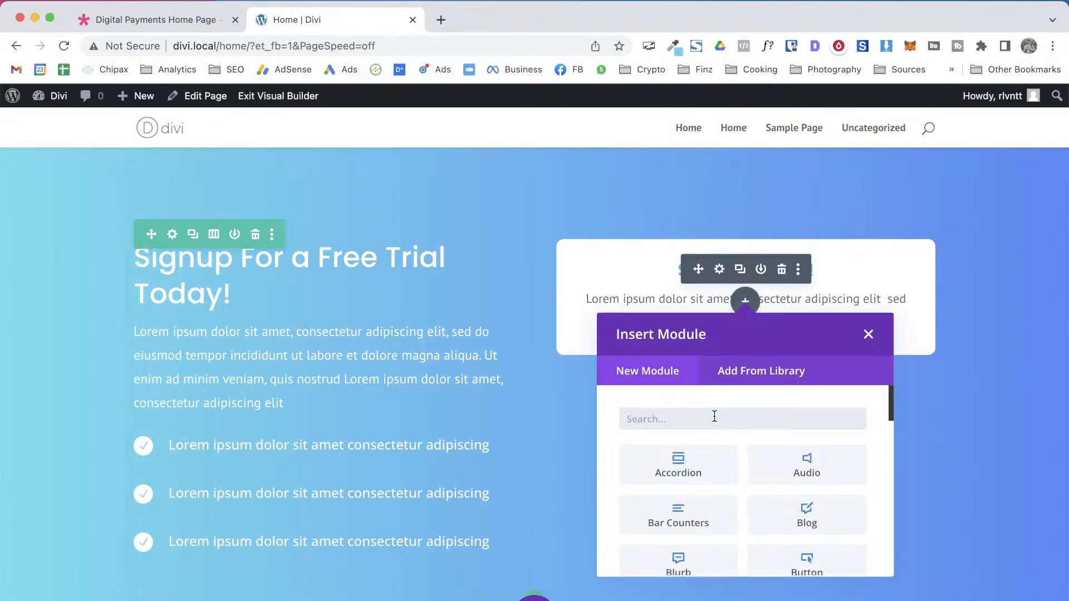
pyautogui.write('lo')
pyautogui.click(810, 473)
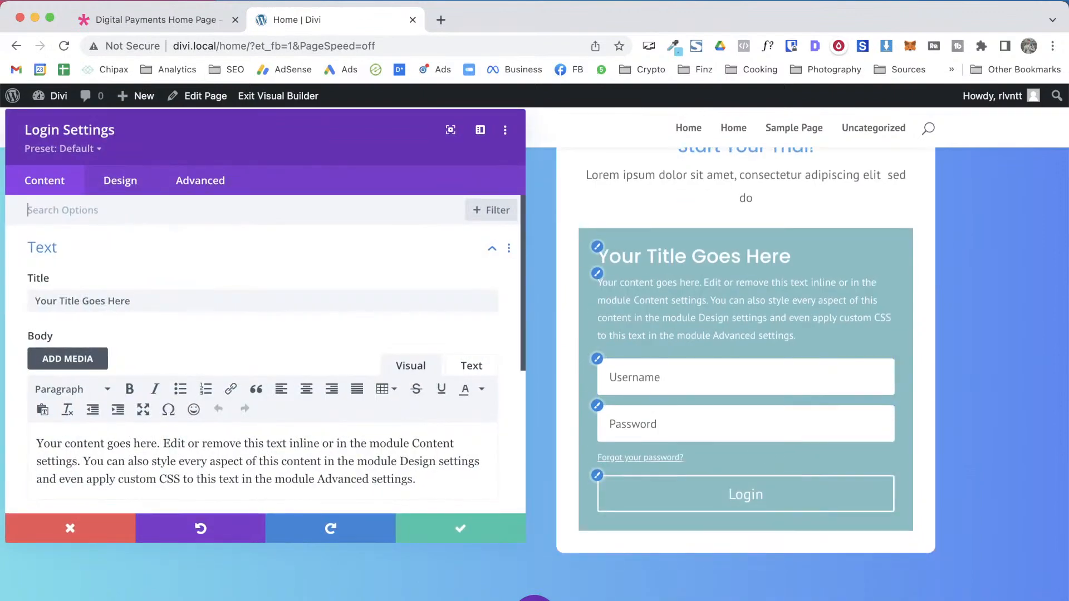
# Inspect the demo form's Last Name field in the developer tools to identify which module the form uses
pyautogui.click(167, 21)
pyautogui.rightClick(725, 405)
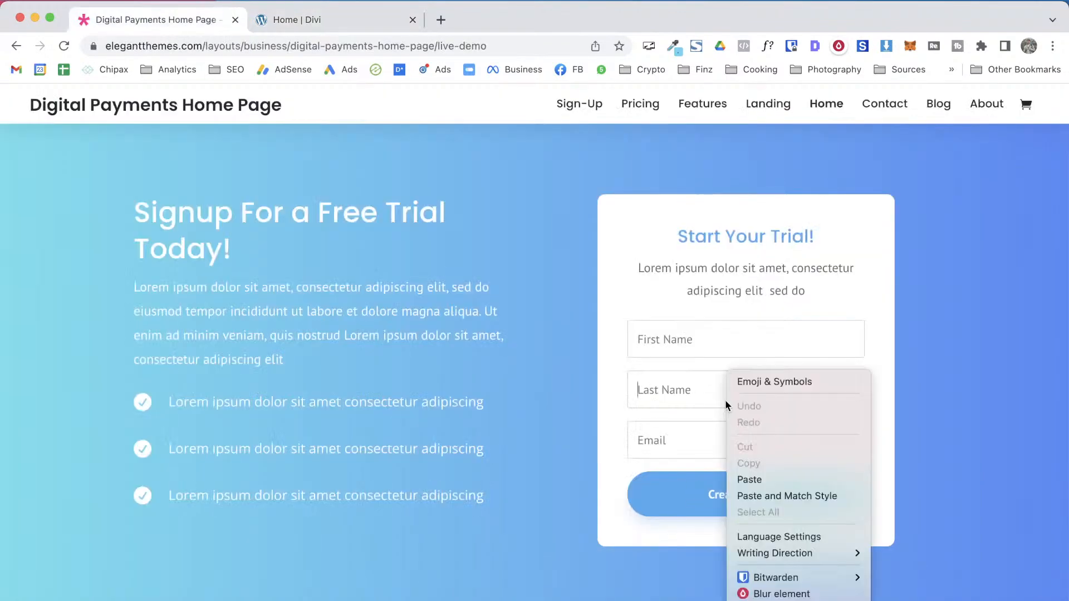
pyautogui.click(752, 600)
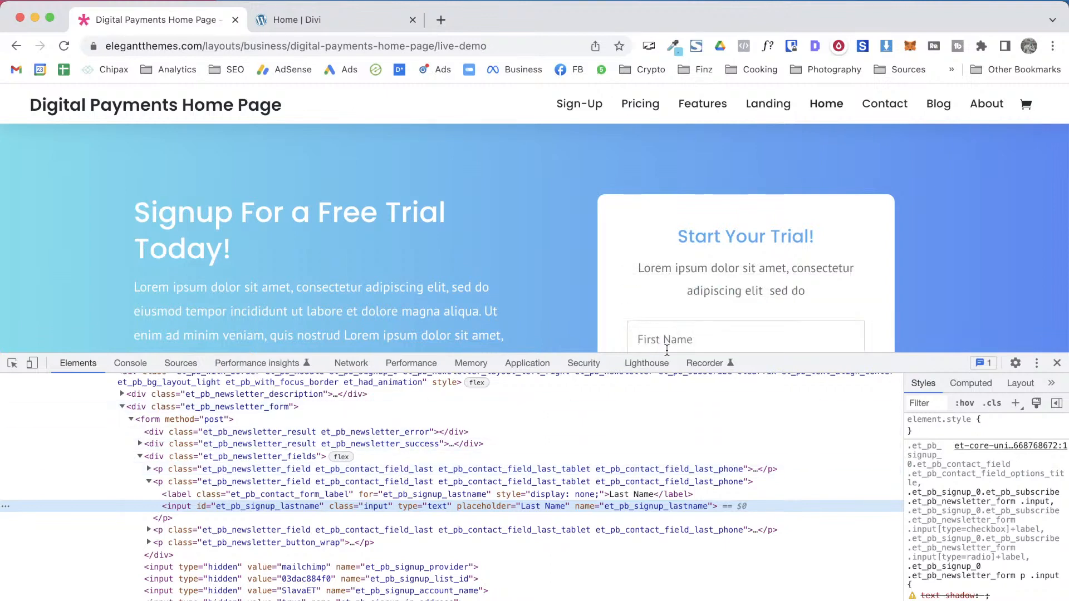
pyautogui.moveTo(794, 362); pyautogui.dragTo(795, 412)
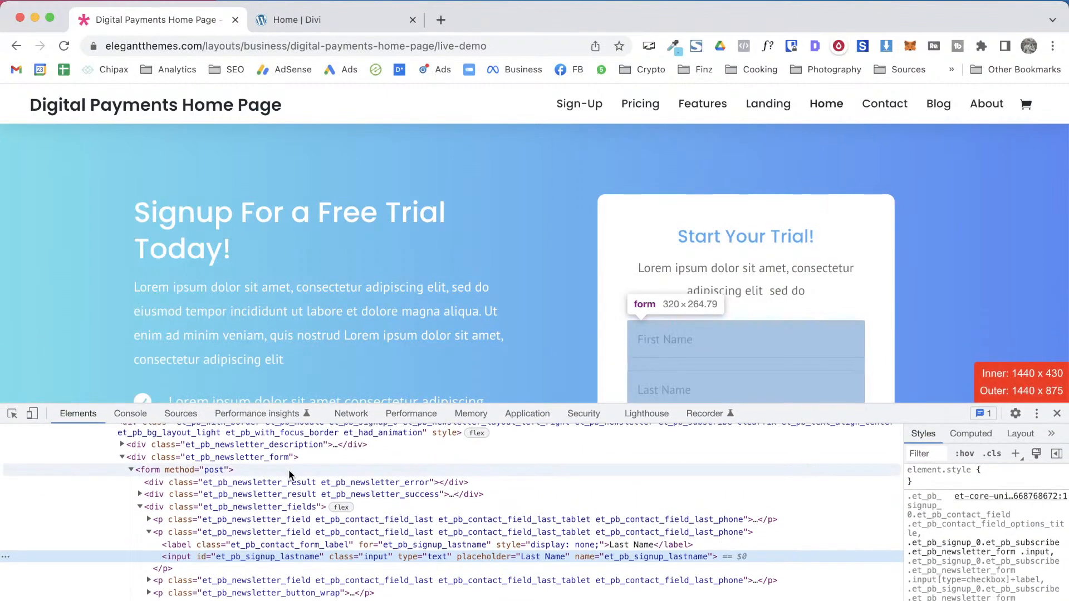
pyautogui.scroll(2, 288, 470)
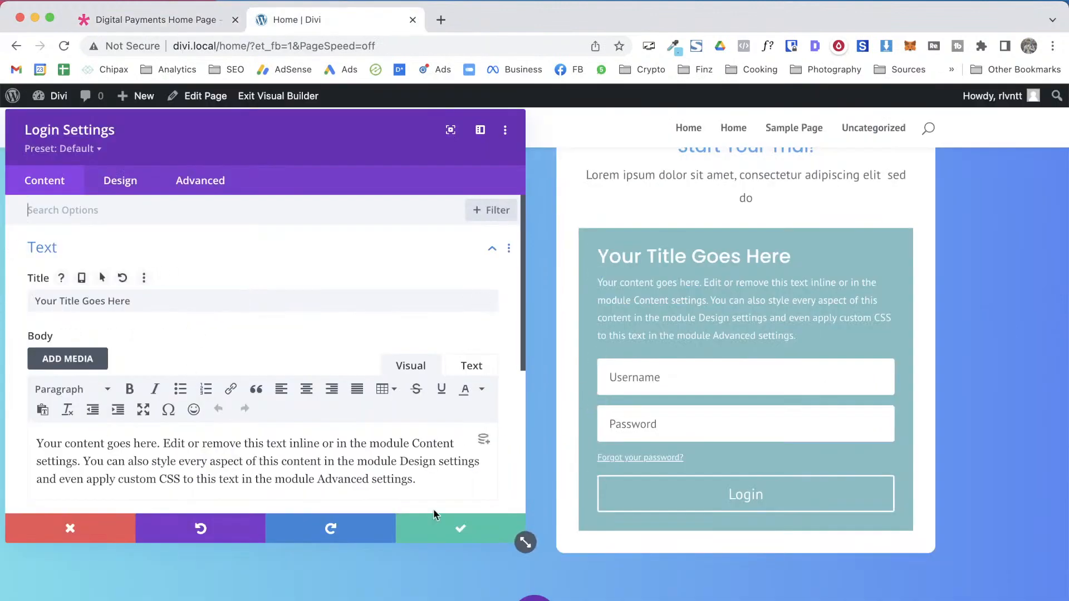
# Close the Login settings on the Divi page and delete the Login module from the white card
pyautogui.click(452, 529)
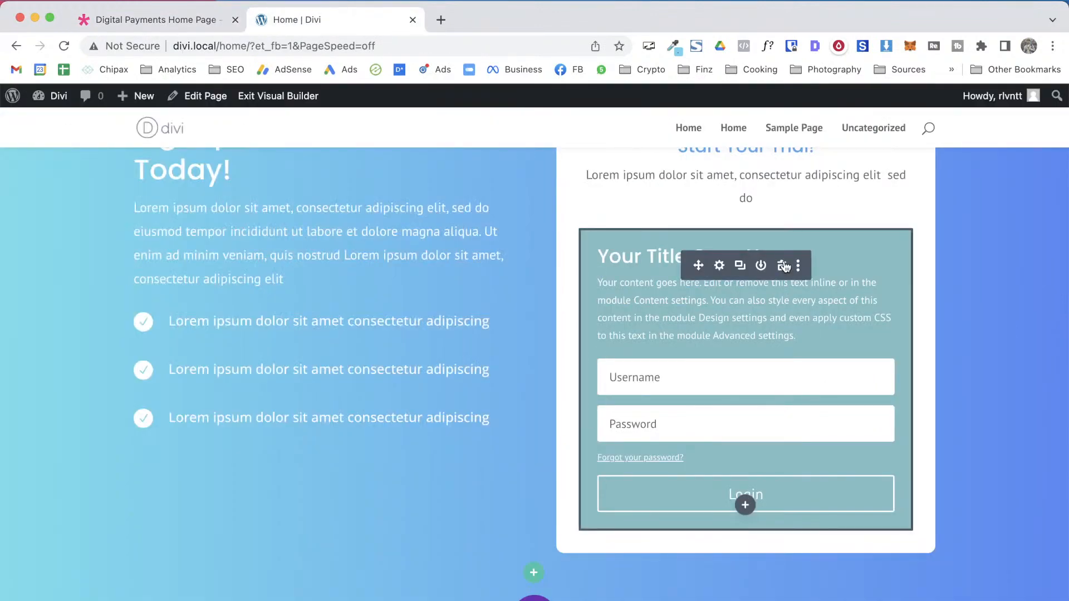
pyautogui.click(782, 265)
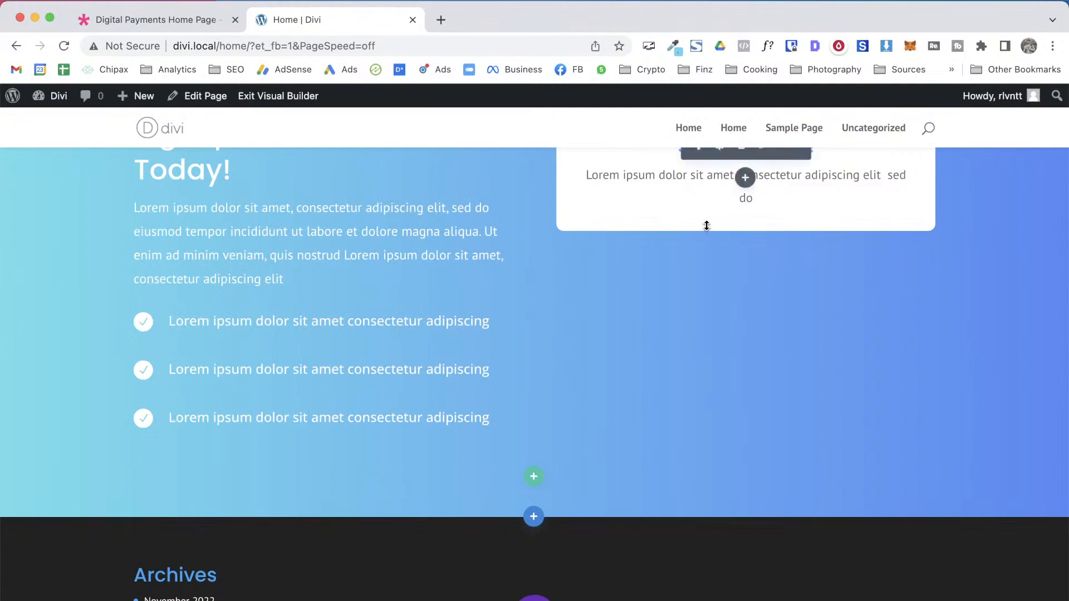
pyautogui.scroll(2, 790, 312)
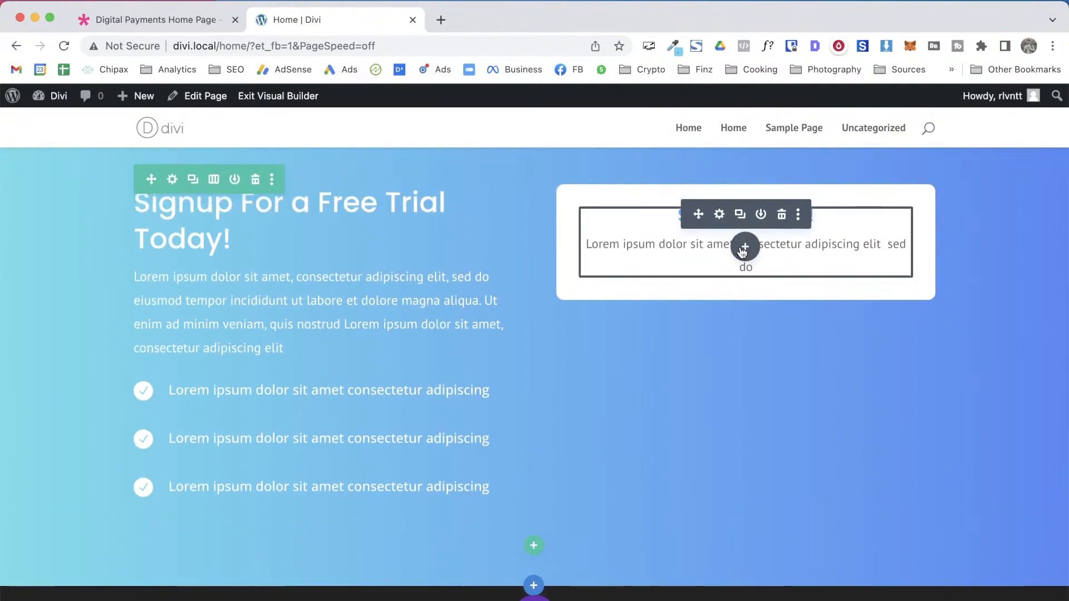
pyautogui.scroll(20, 742, 252)
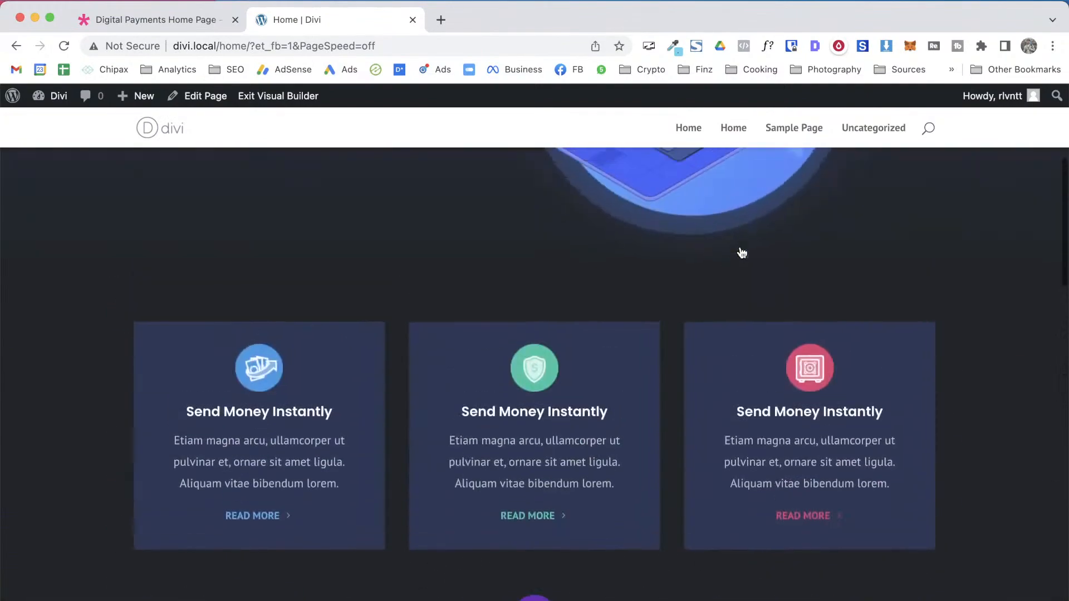
pyautogui.scroll(-15, 740, 248)
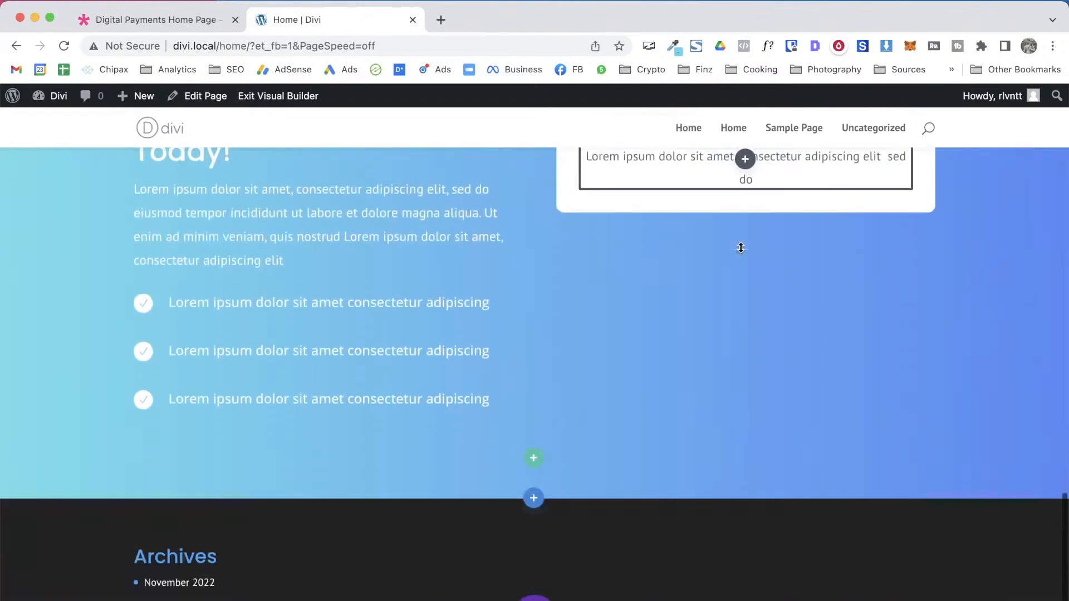
pyautogui.scroll(5, 741, 247)
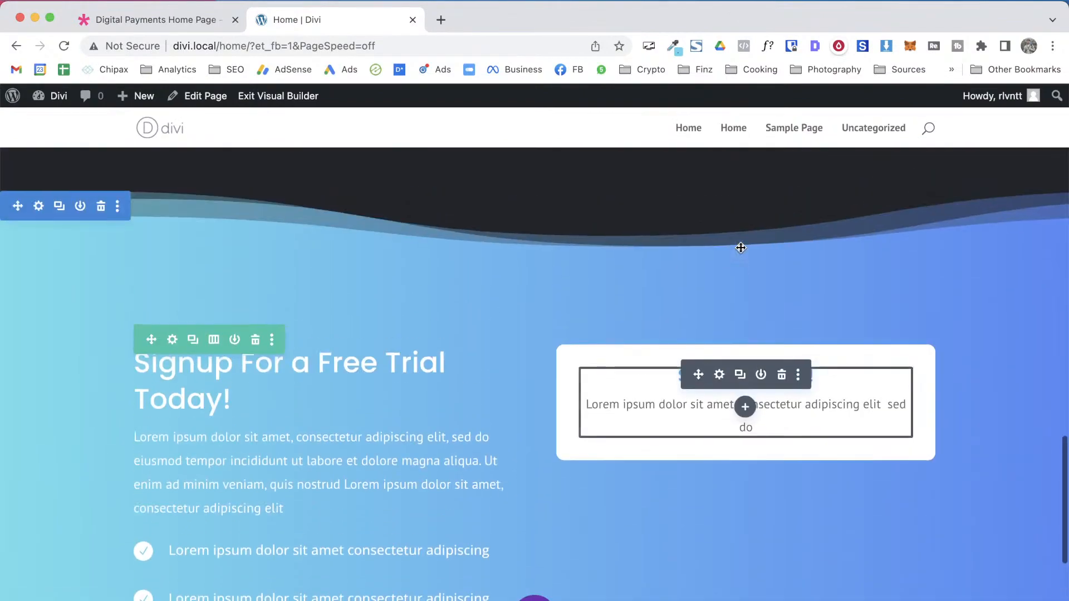
# Close the developer tools on the demo page, look over the page up to its hero section, and return to the Divi page
pyautogui.hotkey('ctrl', 'shift', 'Tab')
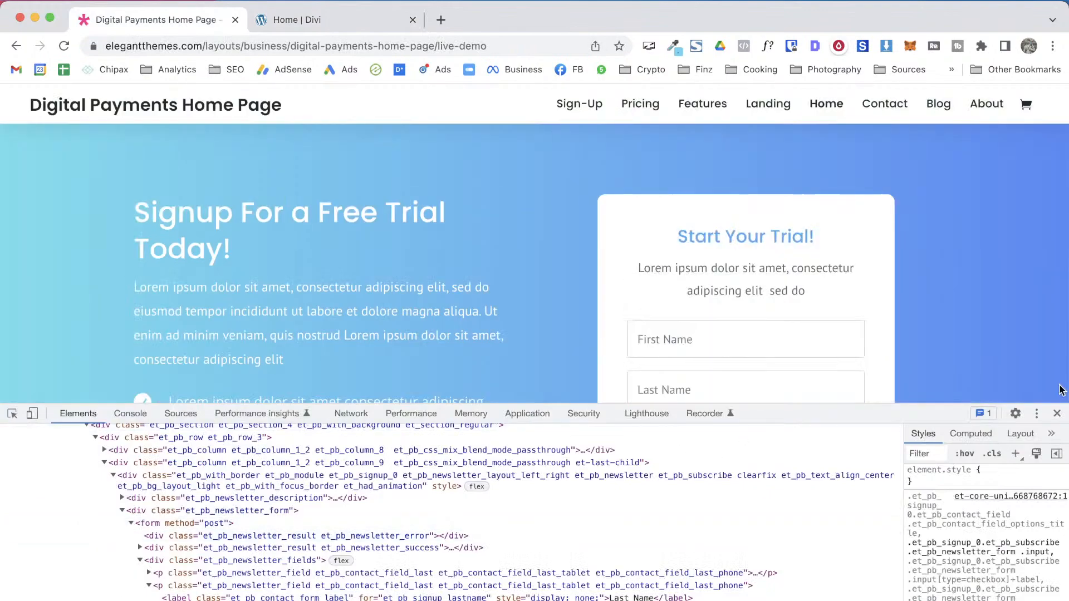
pyautogui.click(1057, 413)
pyautogui.scroll(10, 936, 499)
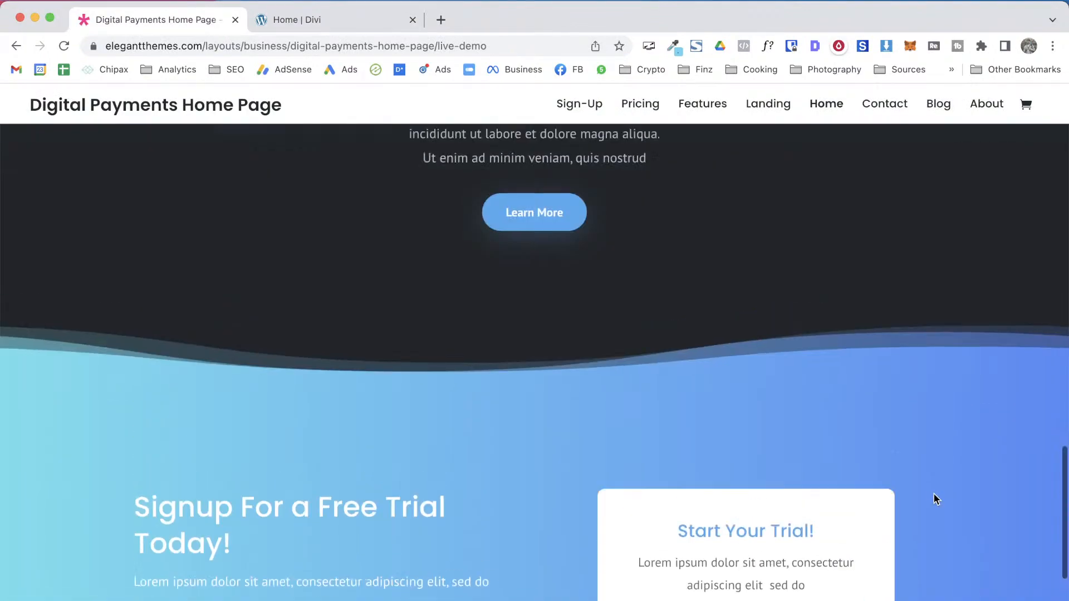
pyautogui.scroll(2, 934, 494)
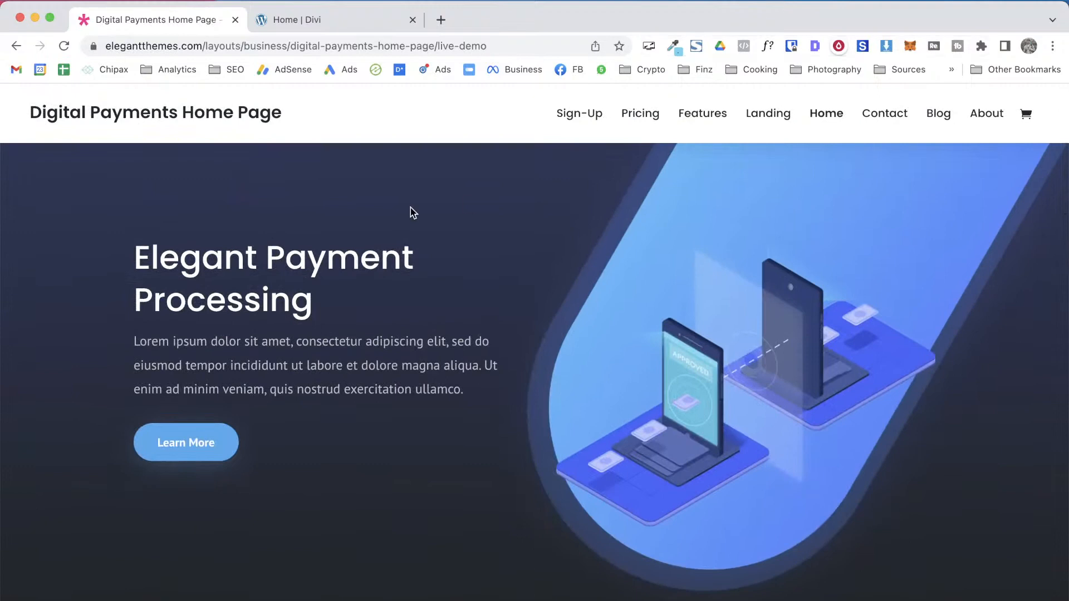
pyautogui.hotkey('ctrl', 'Tab')
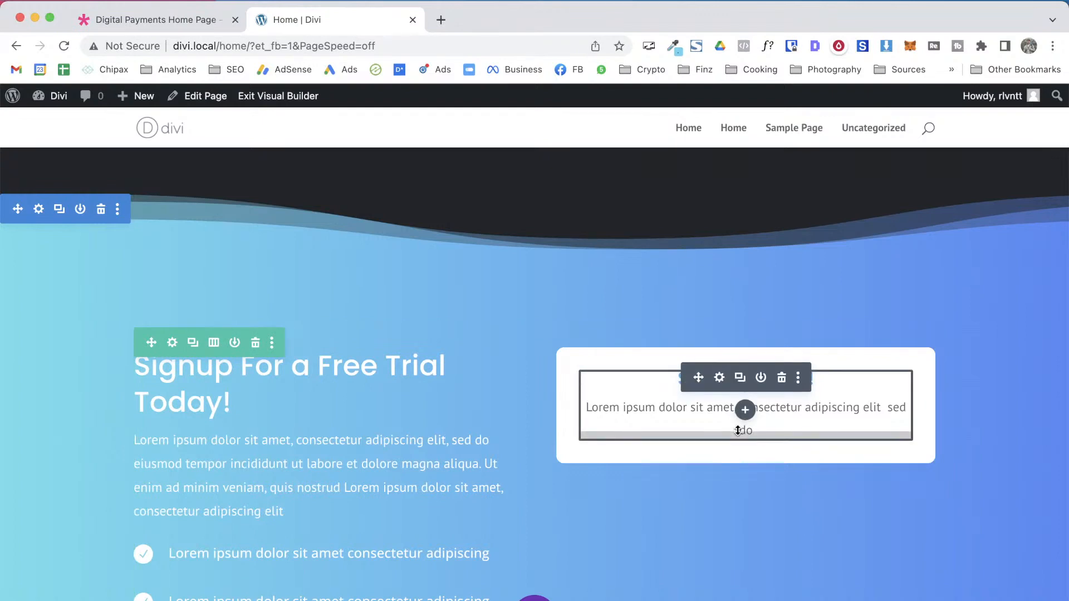
# Insert an Email Optin module below the trial text in the white card
pyautogui.click(744, 409)
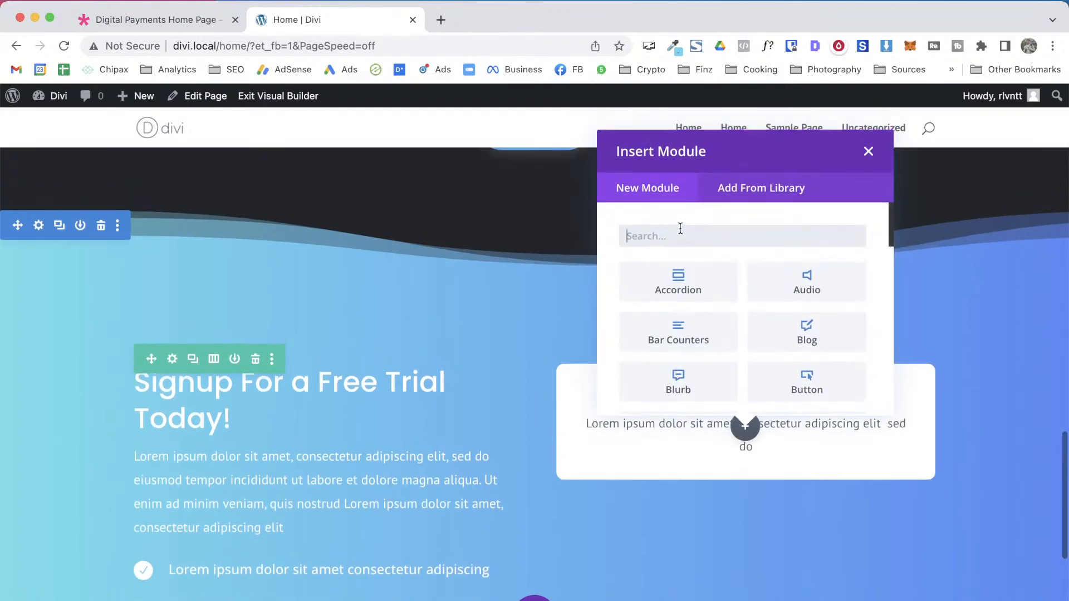
pyautogui.write('new')
pyautogui.press('BackSpace')
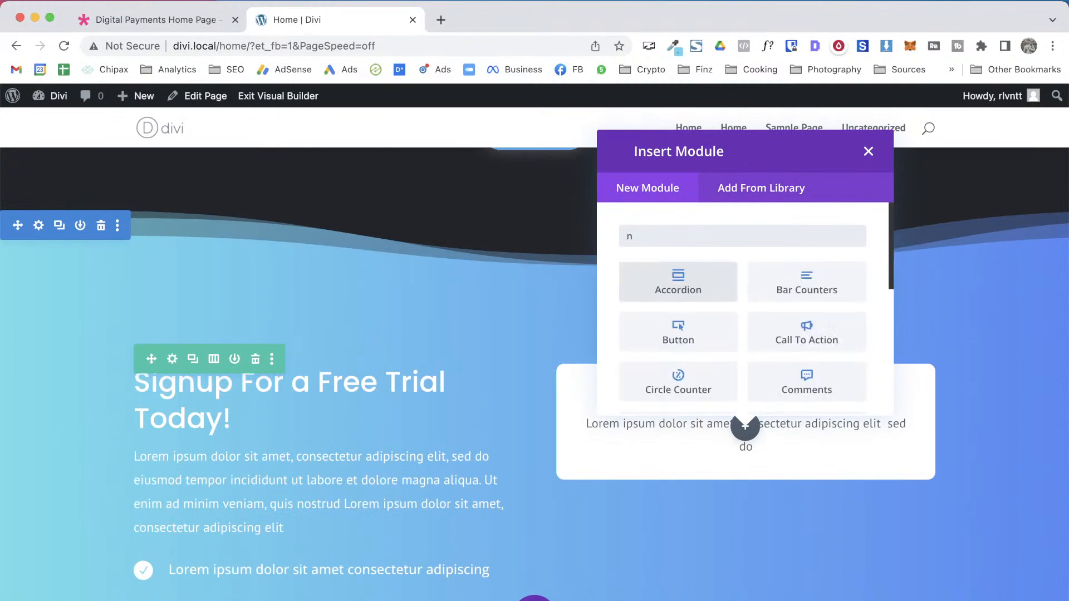
pyautogui.press('BackSpace')
pyautogui.scroll(-4, 762, 329)
pyautogui.scroll(-2, 762, 330)
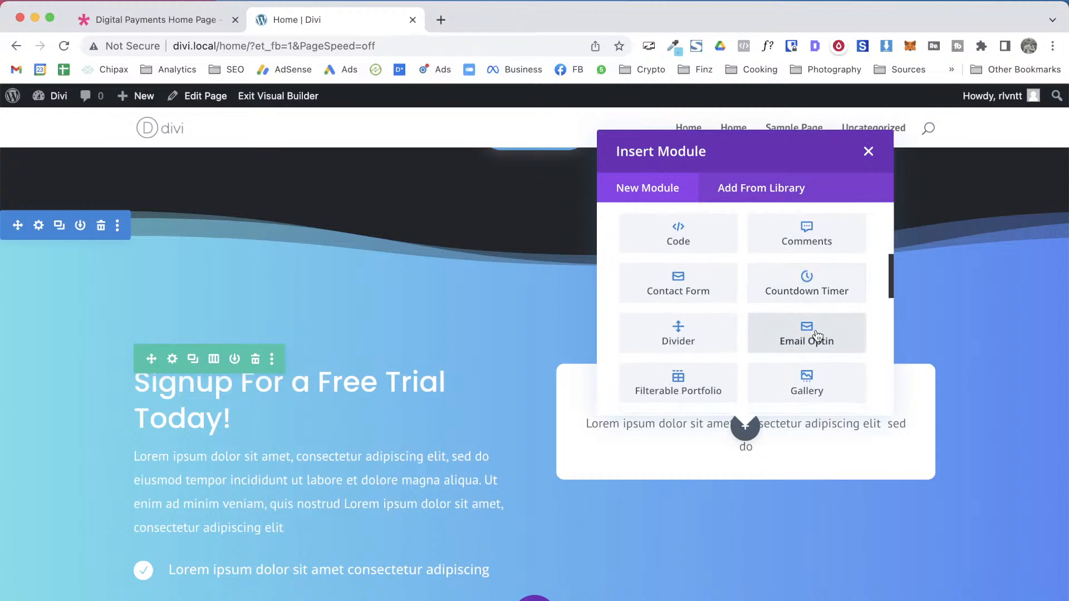
pyautogui.click(816, 335)
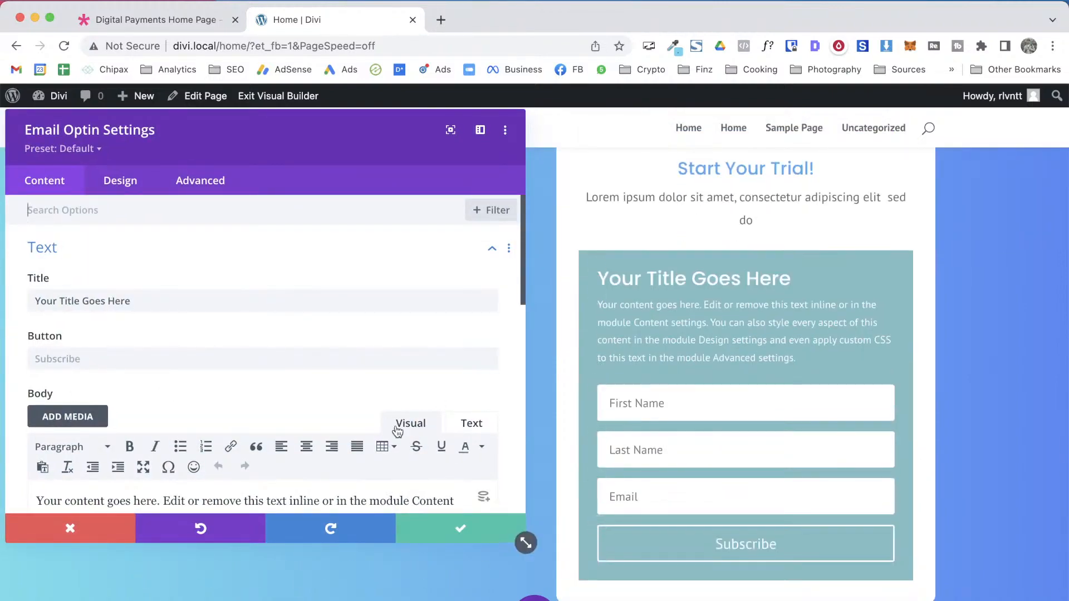
# Compare the signup card on the Digital Payments demo page with the Email Optin module on the Divi page
pyautogui.hotkey('ctrl', 'shift', 'Tab')
pyautogui.scroll(-15, 504, 422)
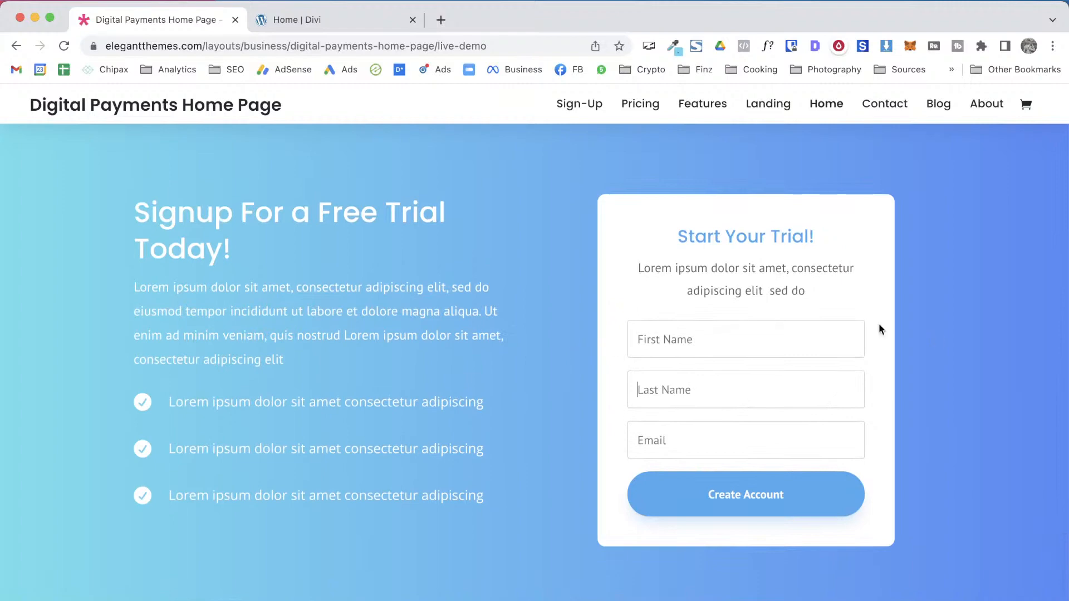
pyautogui.hotkey('ctrl', 'Tab')
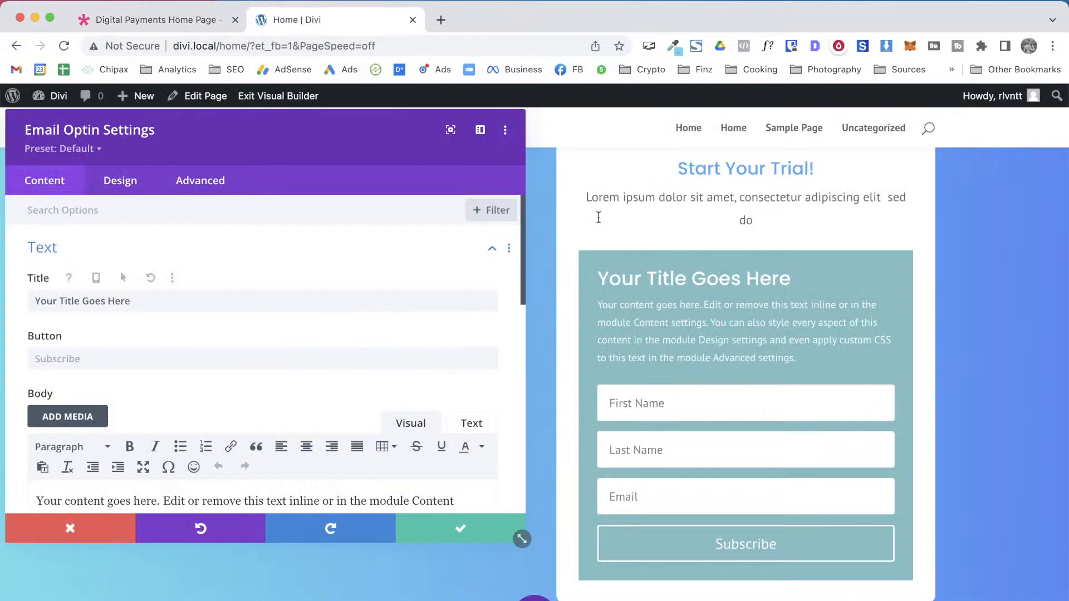
pyautogui.hotkey('ctrl', 'shift', 'Tab')
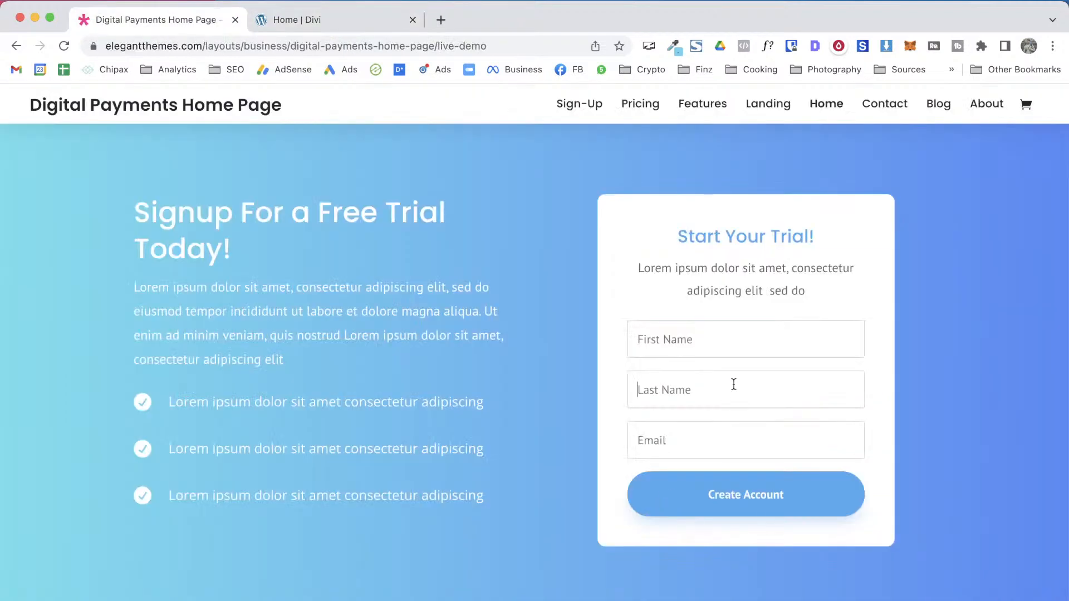
pyautogui.hotkey('ctrl', 'Tab')
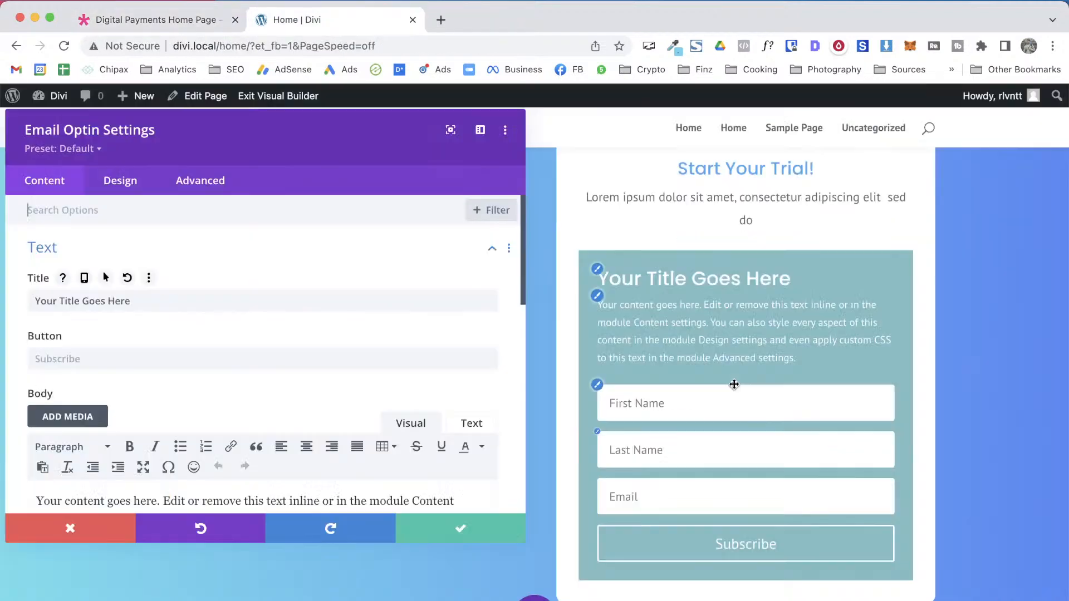
pyautogui.click(52, 245)
pyautogui.scroll(-5, 95, 369)
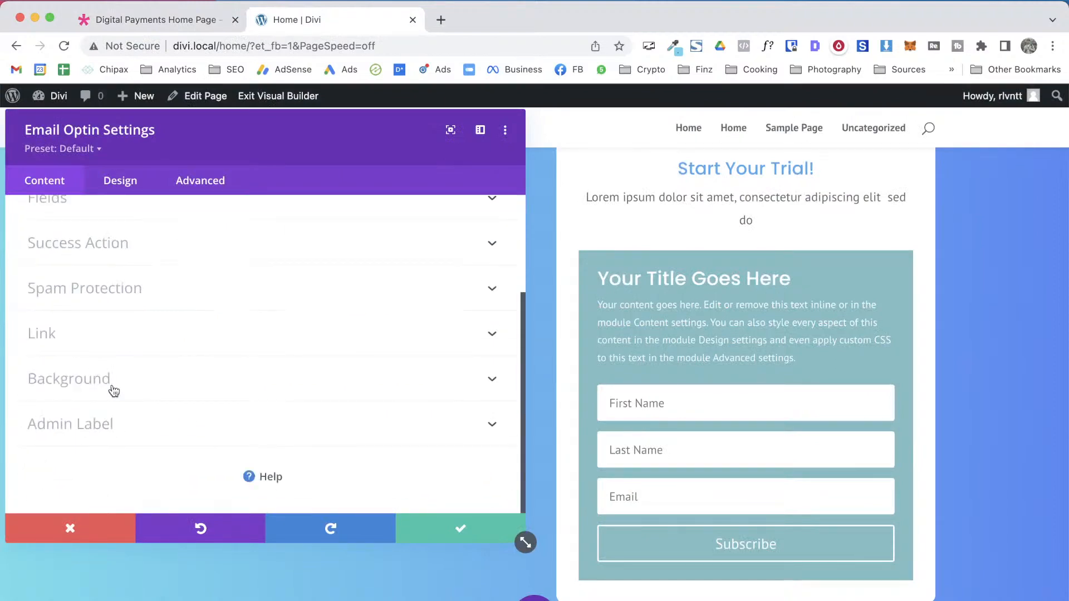
pyautogui.click(118, 386)
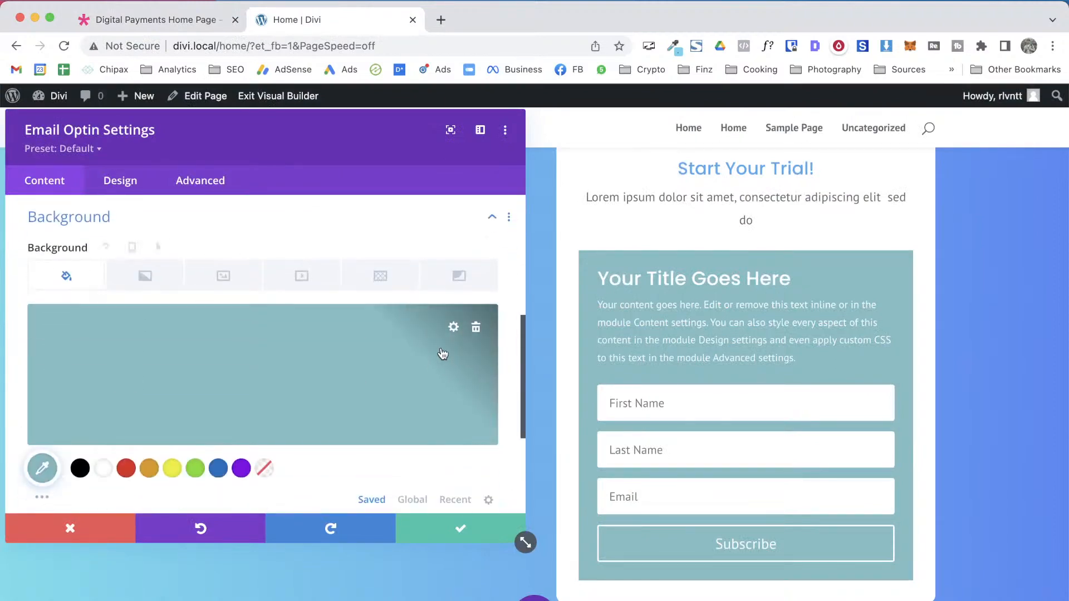
pyautogui.click(475, 327)
pyautogui.hotkey('ctrl', 'shift', 'Tab')
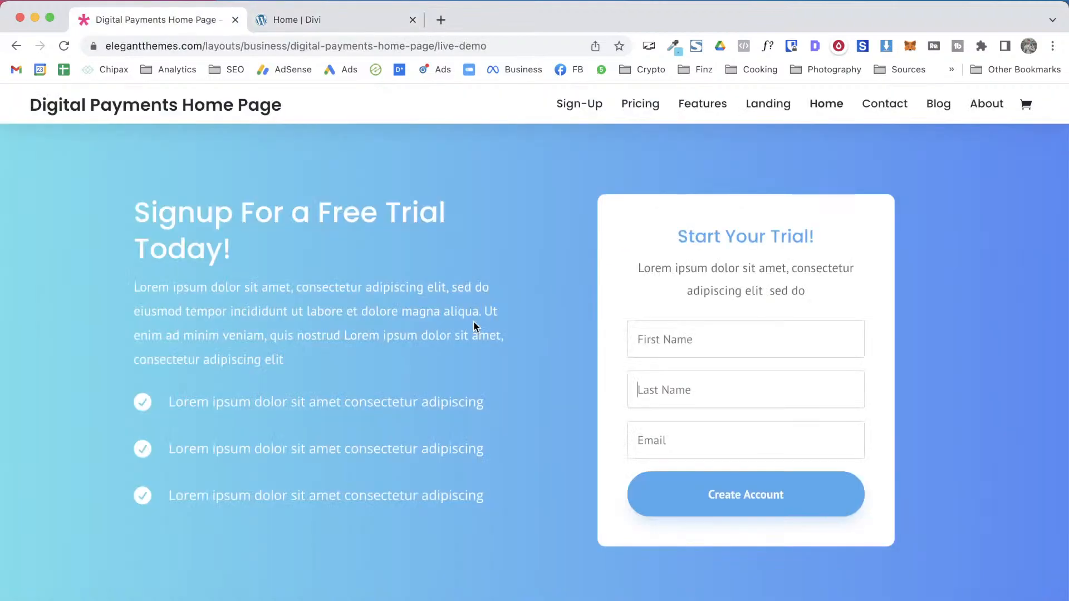
pyautogui.hotkey('ctrl', 'Tab')
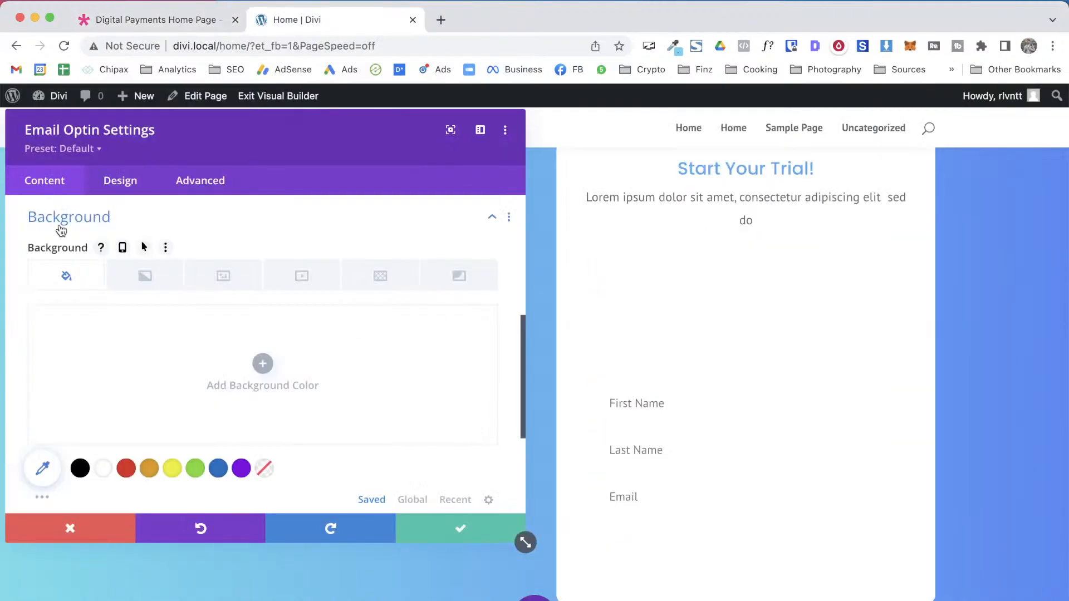
pyautogui.scroll(3, 329, 447)
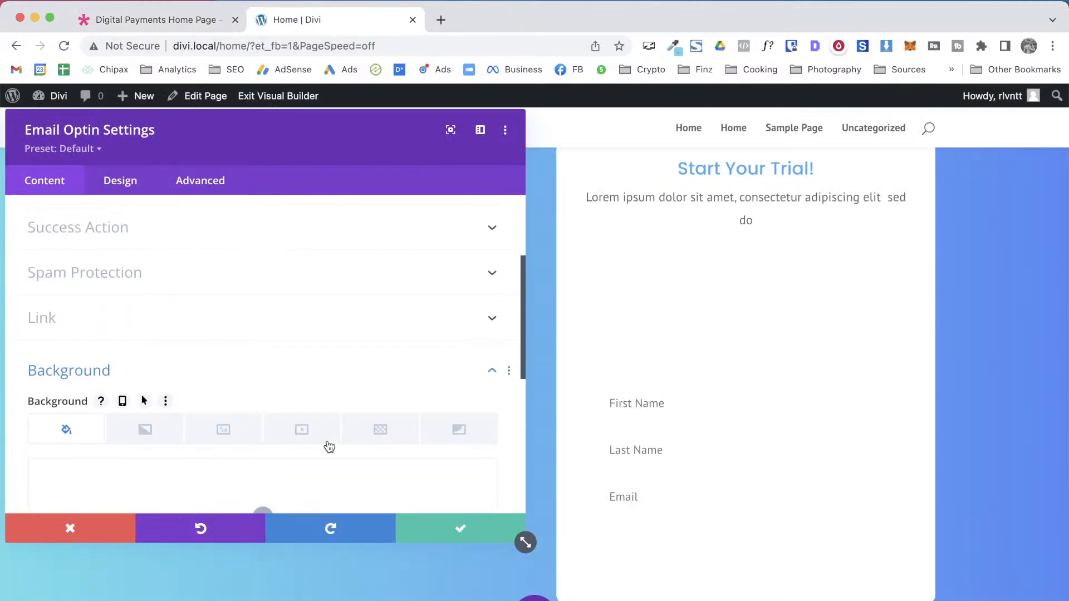
pyautogui.scroll(3, 329, 446)
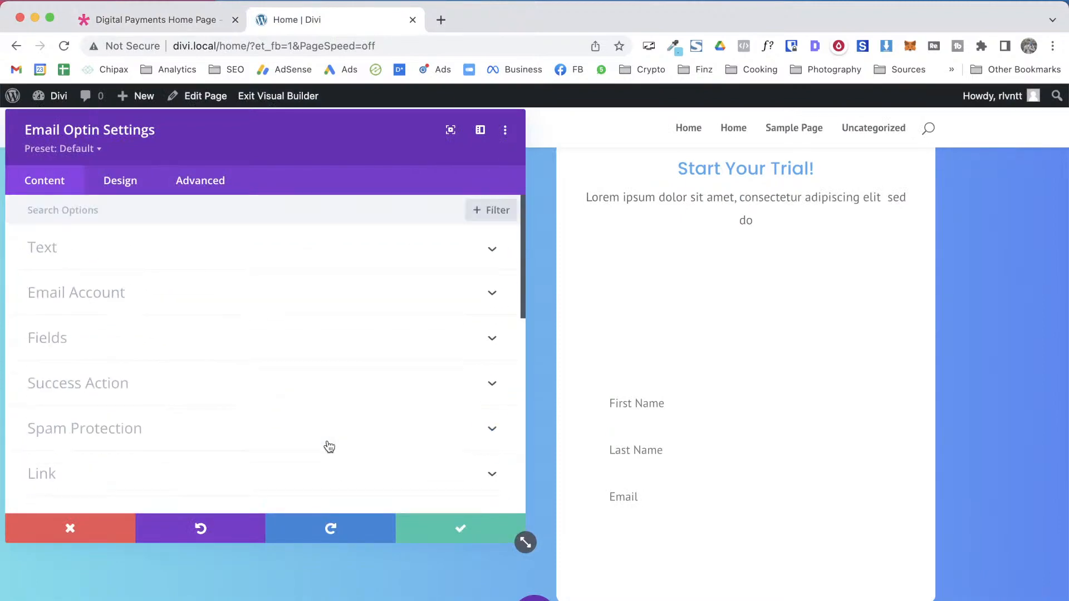
pyautogui.click(101, 530)
# Delete the trial text module and the Email Optin module from the white card
pyautogui.scroll(2, 703, 332)
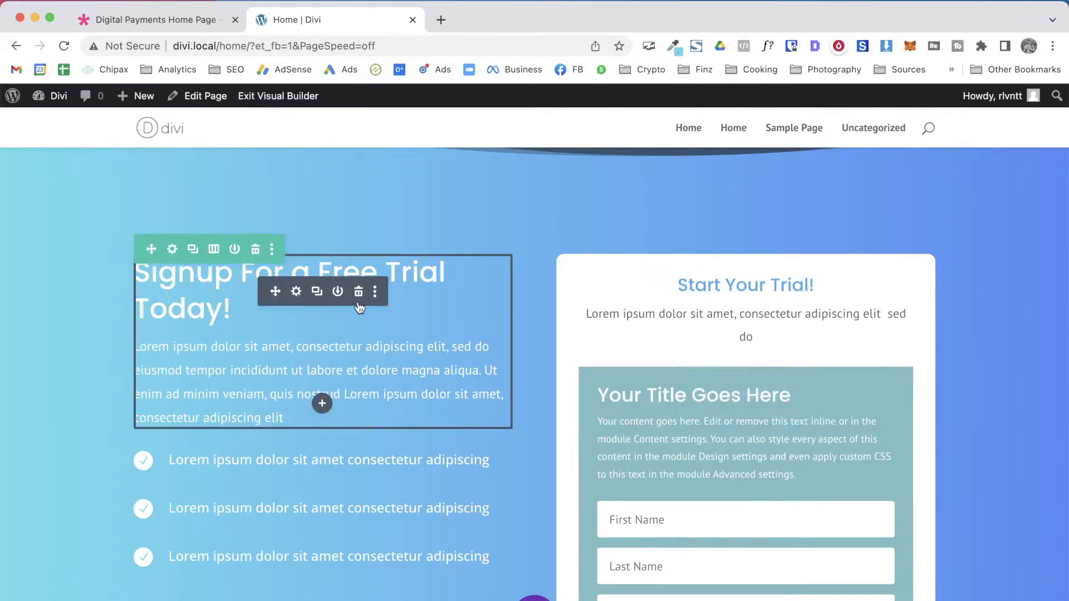
pyautogui.scroll(-2, 744, 312)
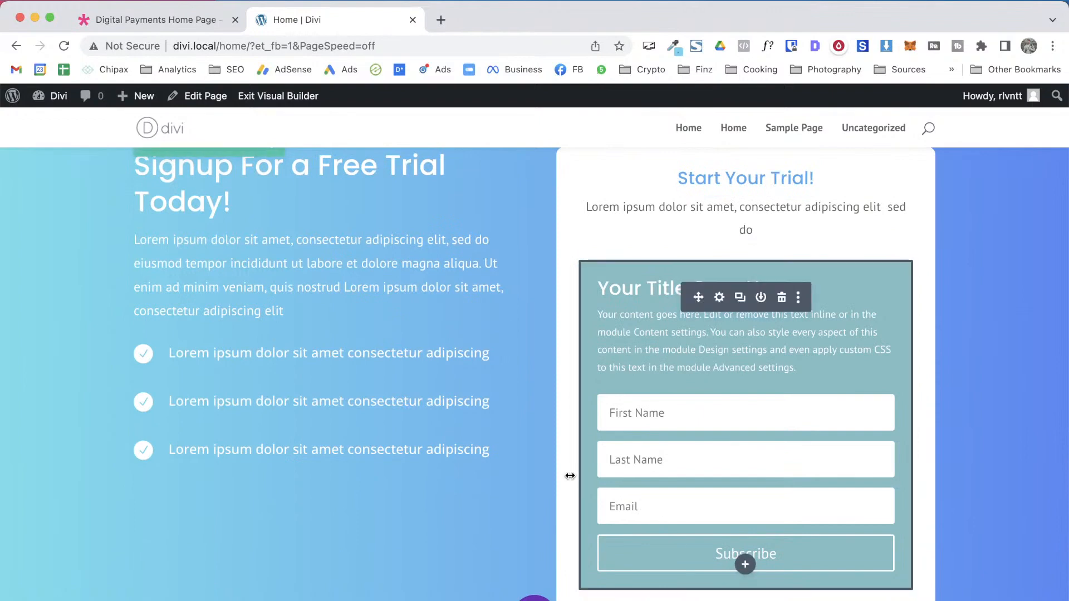
pyautogui.scroll(2, 600, 484)
pyautogui.scroll(1, 600, 484)
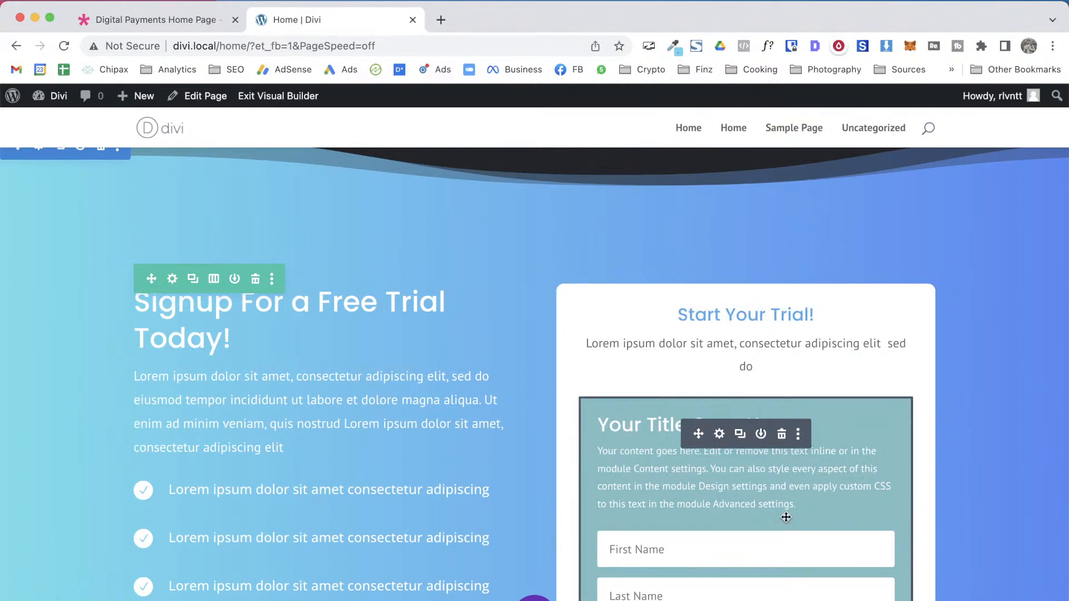
pyautogui.scroll(-3, 719, 527)
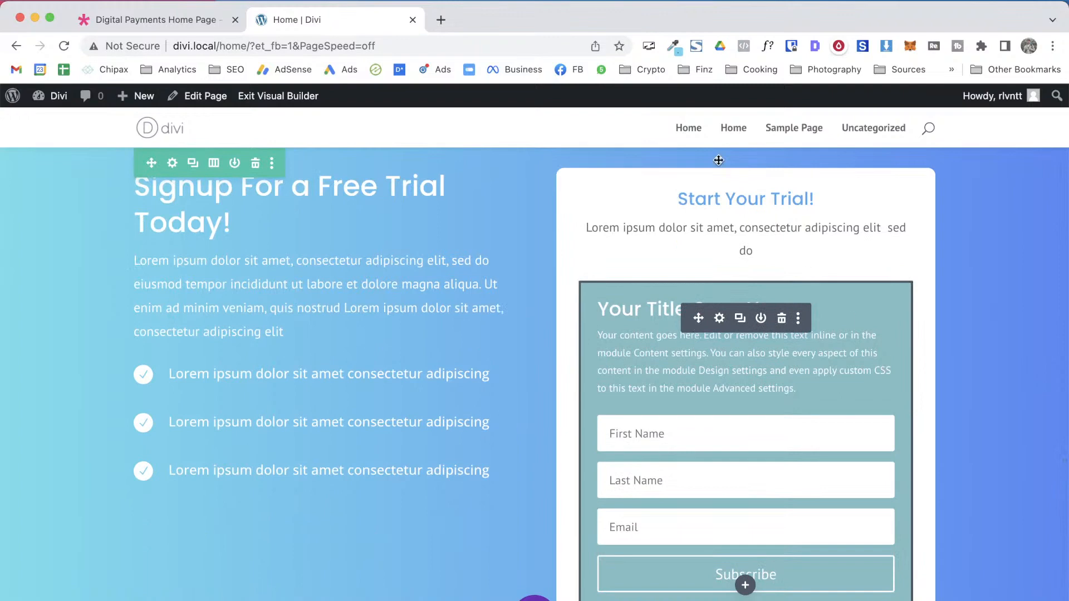
pyautogui.click(781, 198)
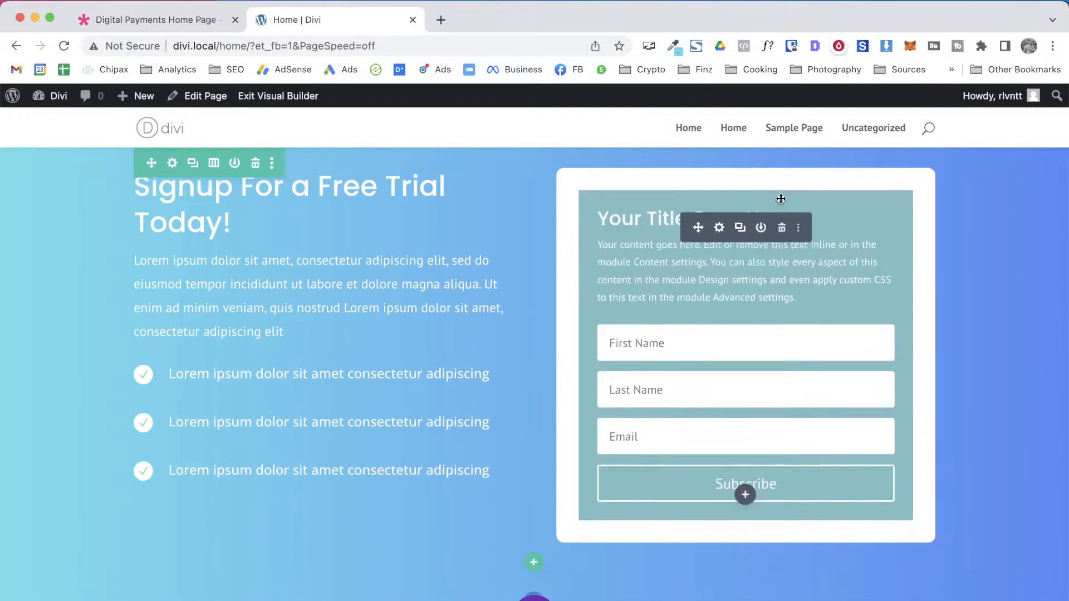
pyautogui.click(781, 228)
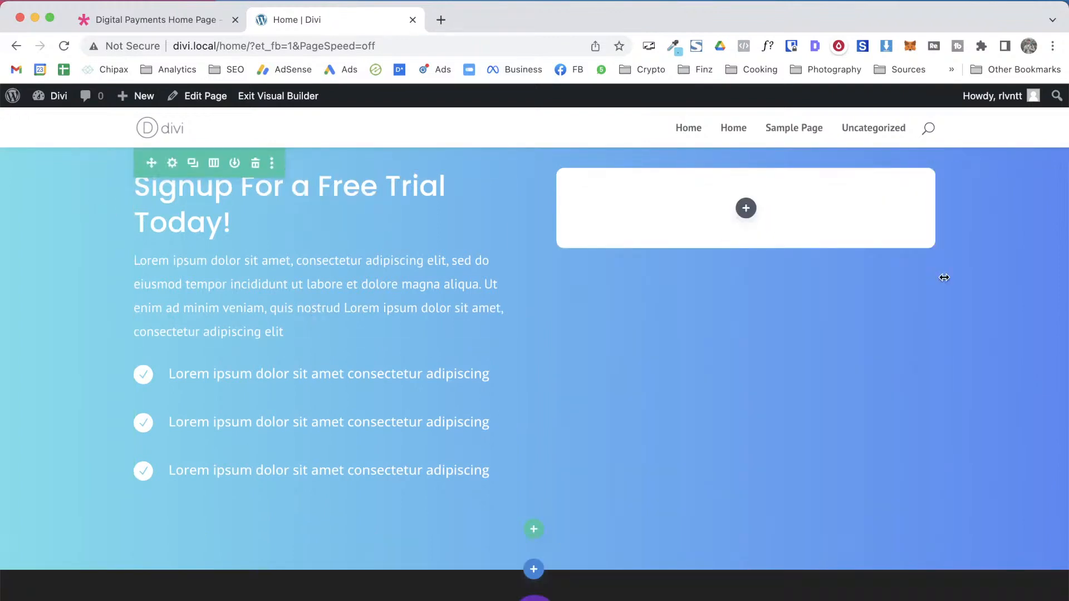
# Replace the signup row's second column with a new blank column and save the row settings
pyautogui.click(171, 163)
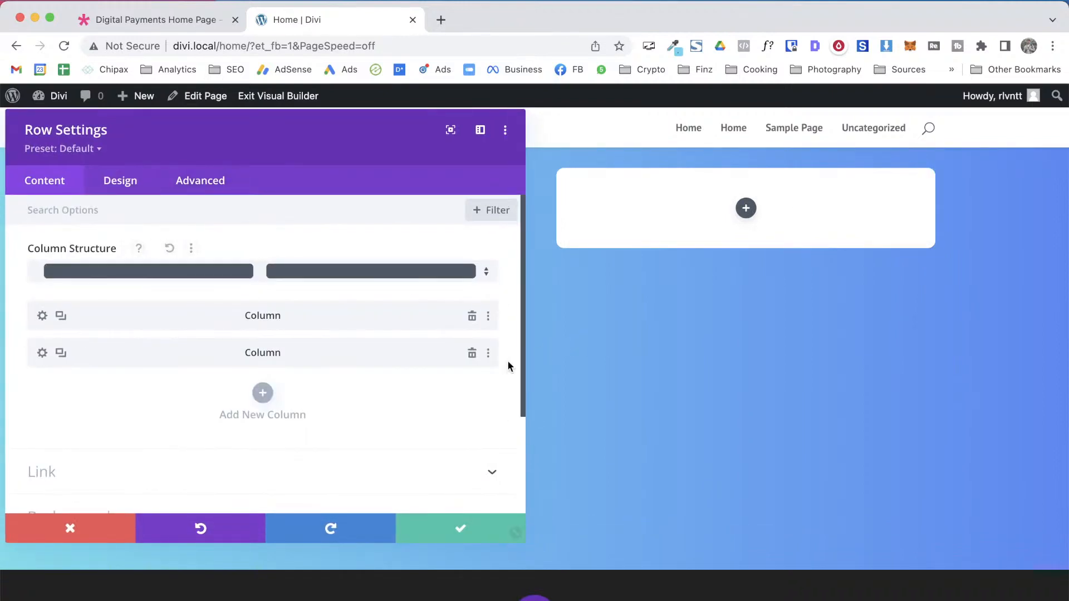
pyautogui.click(472, 353)
pyautogui.click(270, 359)
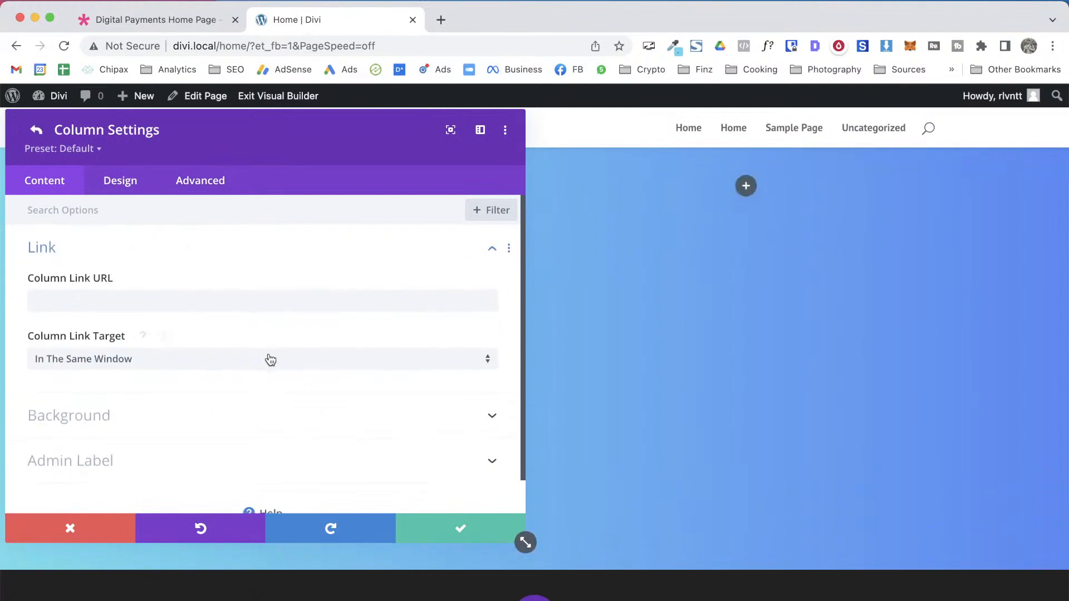
pyautogui.click(446, 533)
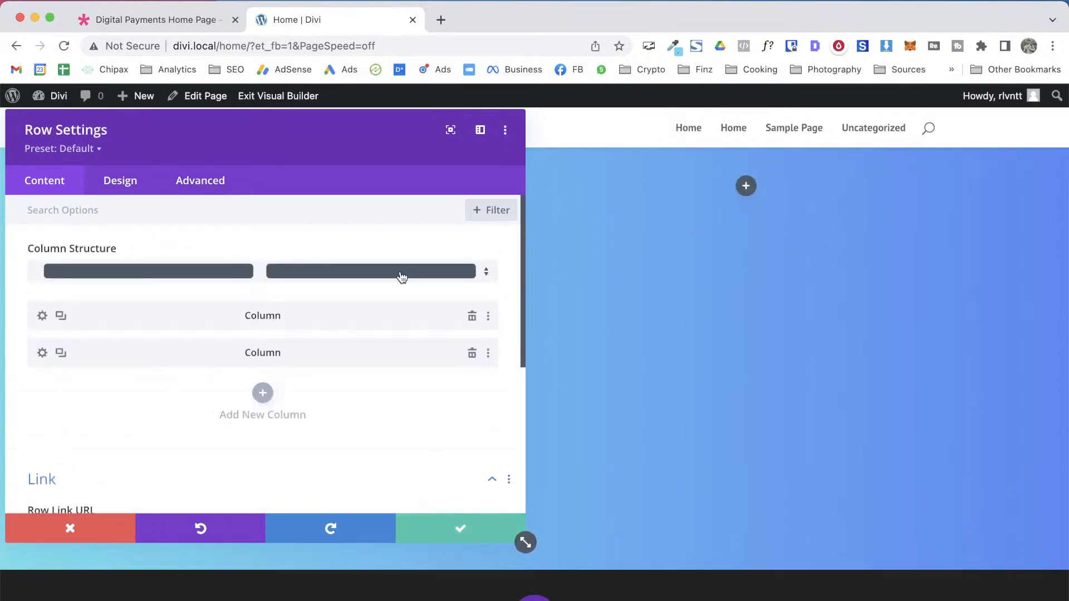
pyautogui.click(445, 531)
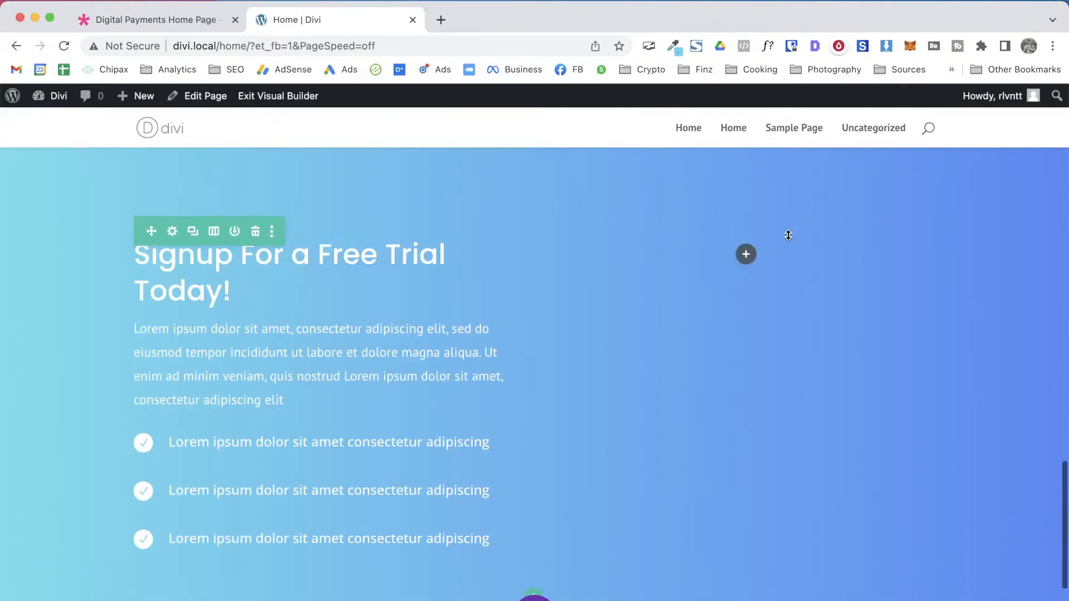
# Insert an Email Optin module directly into the empty second column of the signup row
pyautogui.click(740, 256)
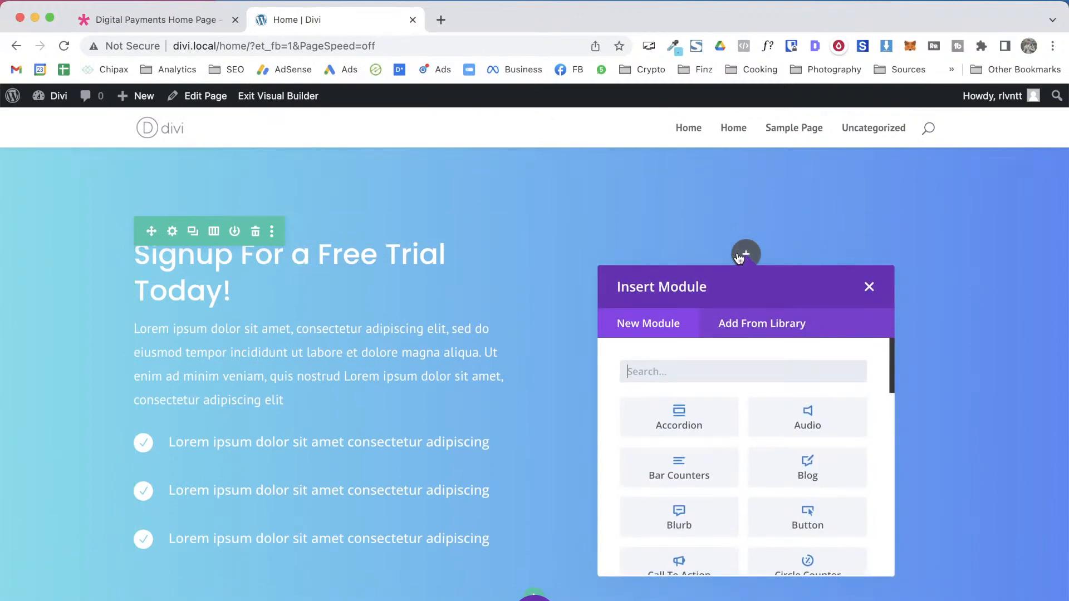
pyautogui.write('em')
pyautogui.click(693, 412)
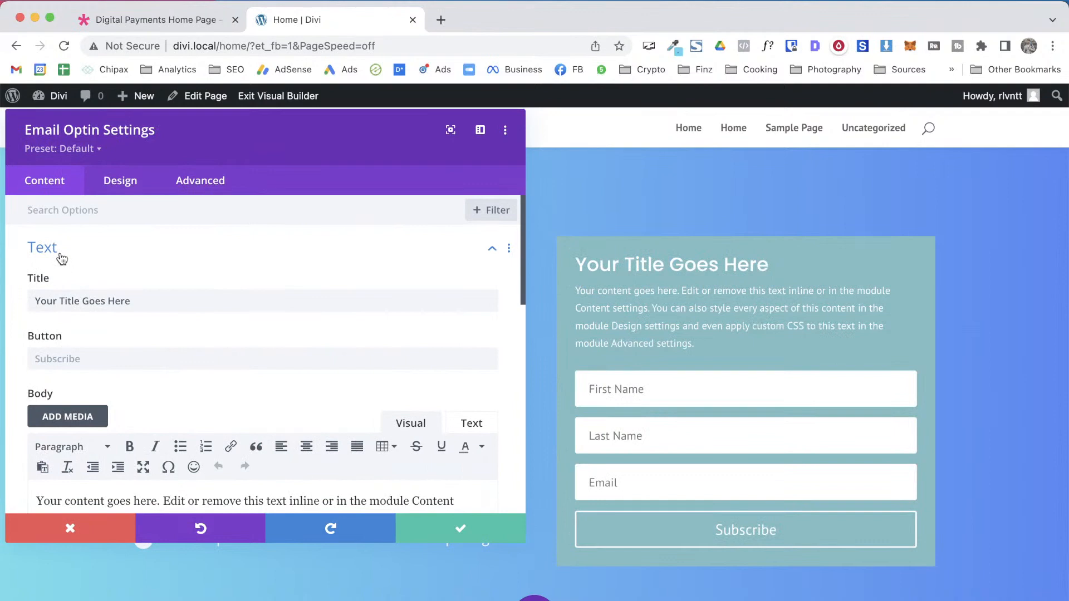
# Set the Email Optin module's background colour to white
pyautogui.click(62, 257)
pyautogui.scroll(-2, 66, 460)
pyautogui.click(77, 428)
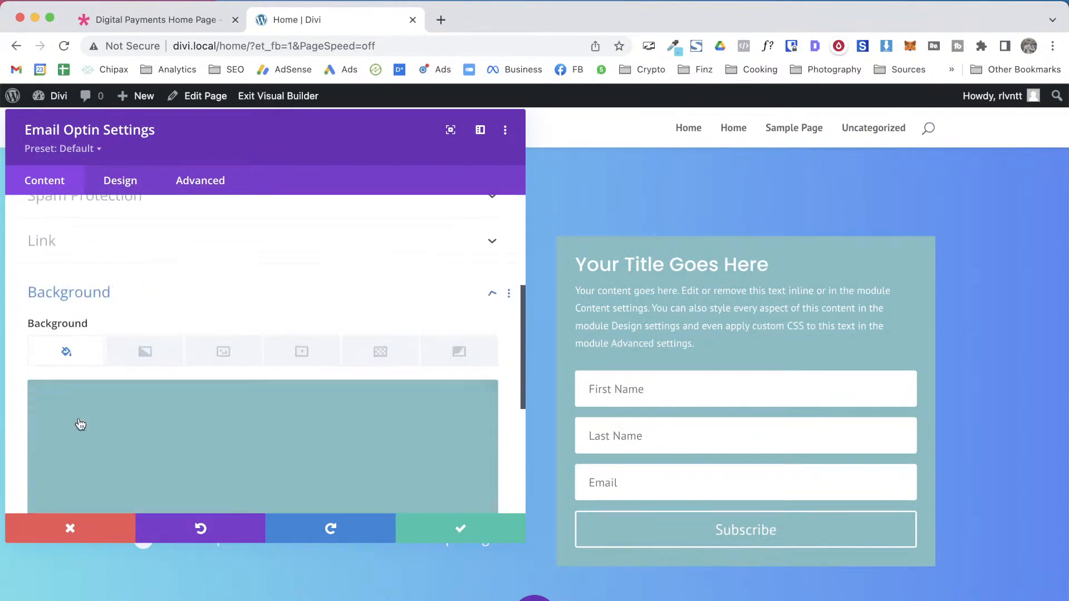
pyautogui.click(103, 470)
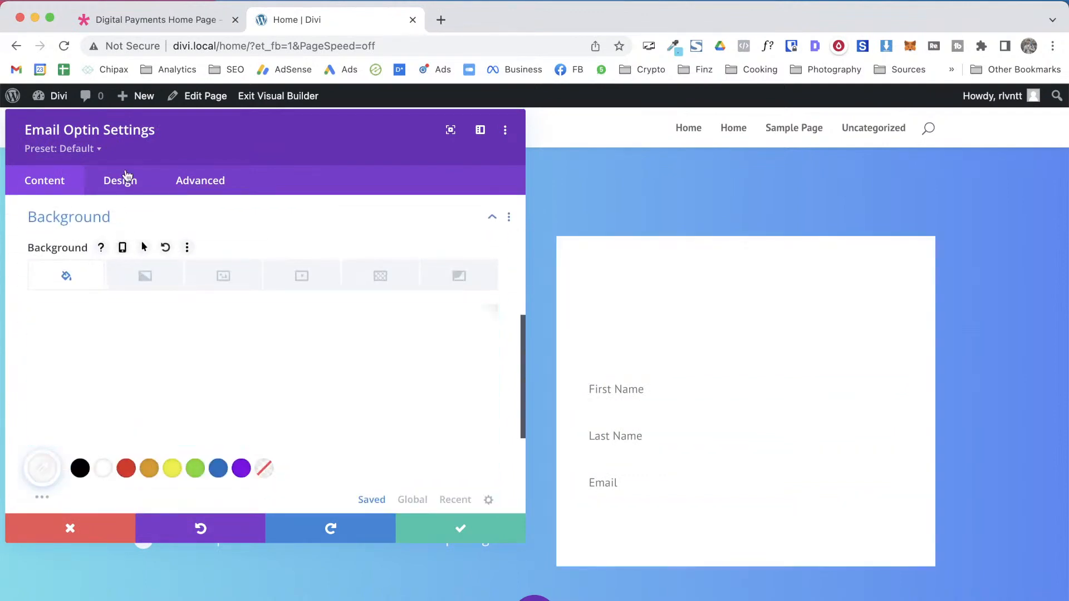
# Round all four corners of the Email Optin module to 10px
pyautogui.click(108, 195)
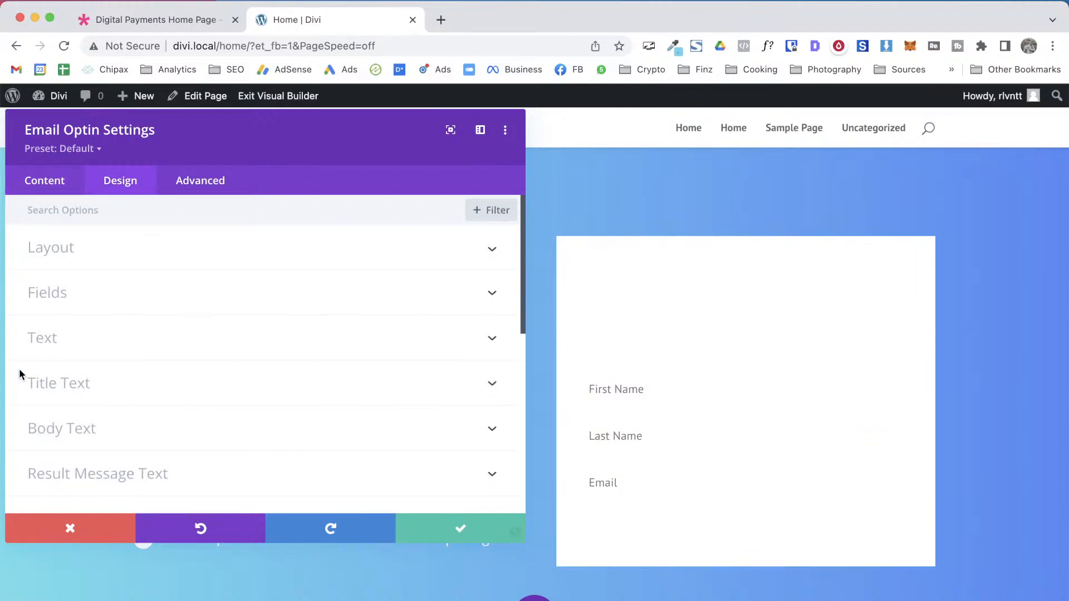
pyautogui.scroll(-3, 67, 352)
pyautogui.scroll(-1, 67, 353)
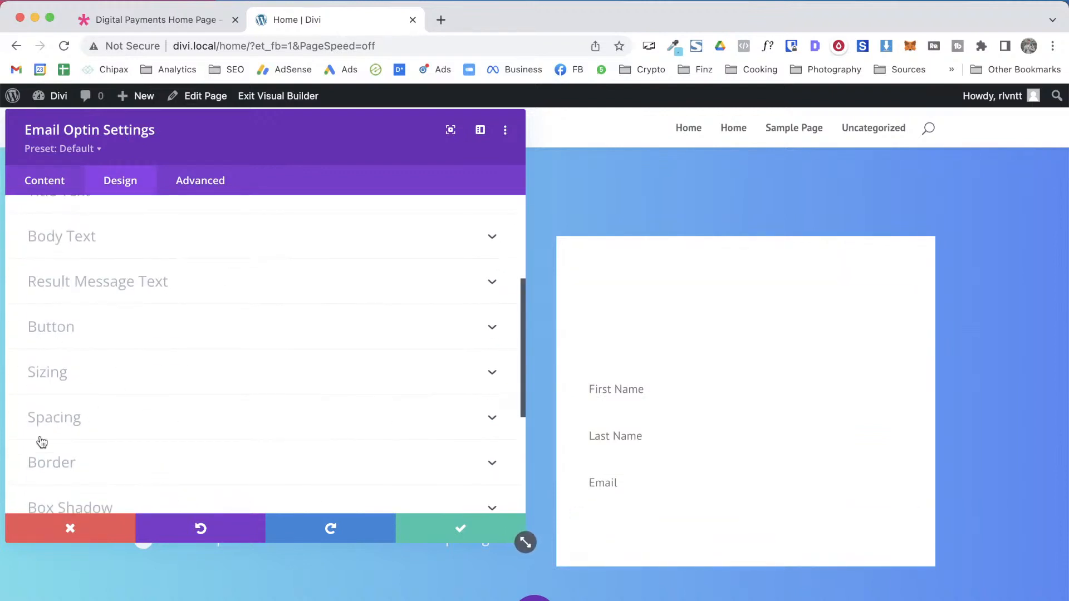
pyautogui.click(52, 468)
pyautogui.click(53, 285)
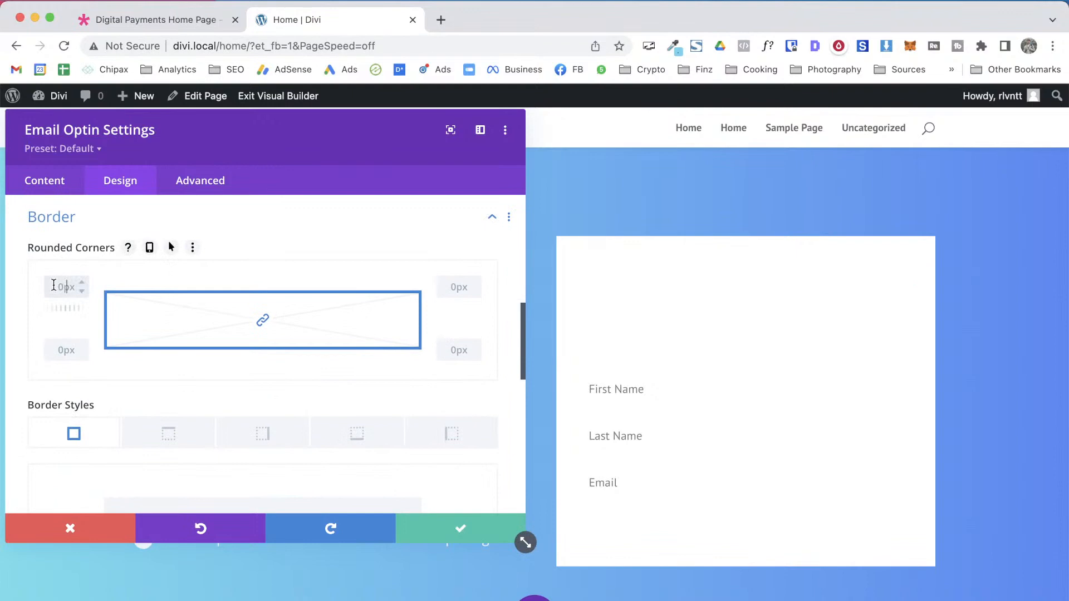
pyautogui.write("1'")
pyautogui.write('0')
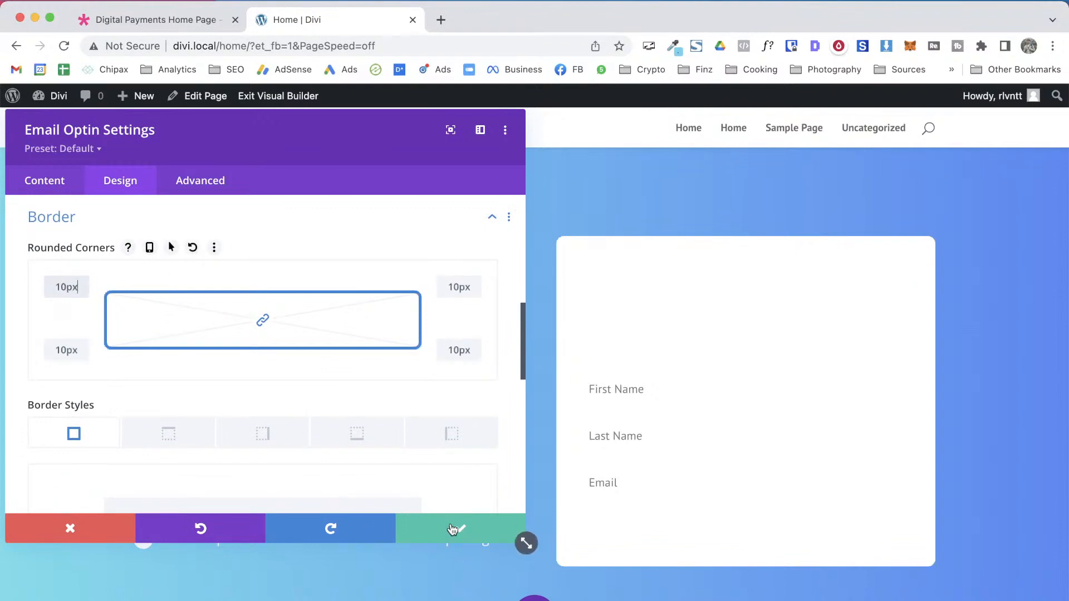
# Give the Email Optin title the global light blue colour and centre its alignment
pyautogui.click(69, 228)
pyautogui.scroll(10, 89, 290)
pyautogui.click(80, 280)
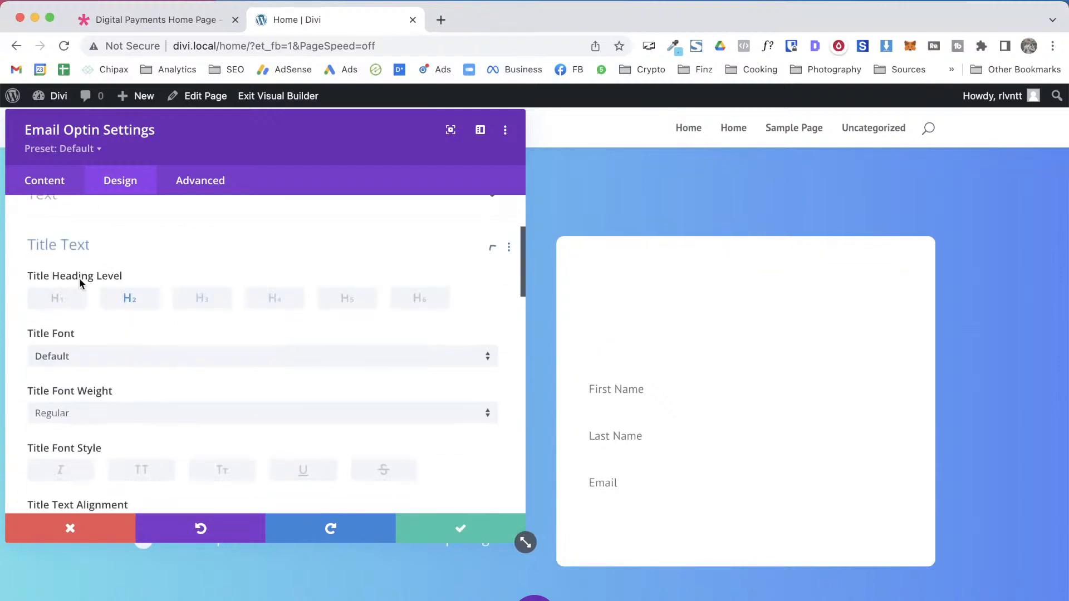
pyautogui.scroll(-5, 359, 409)
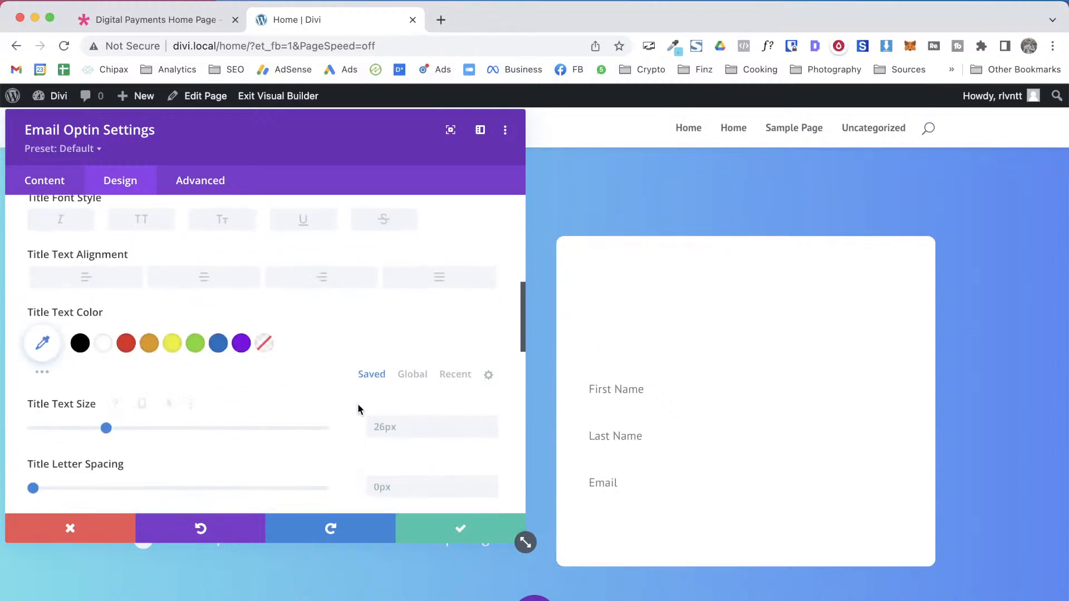
pyautogui.click(398, 374)
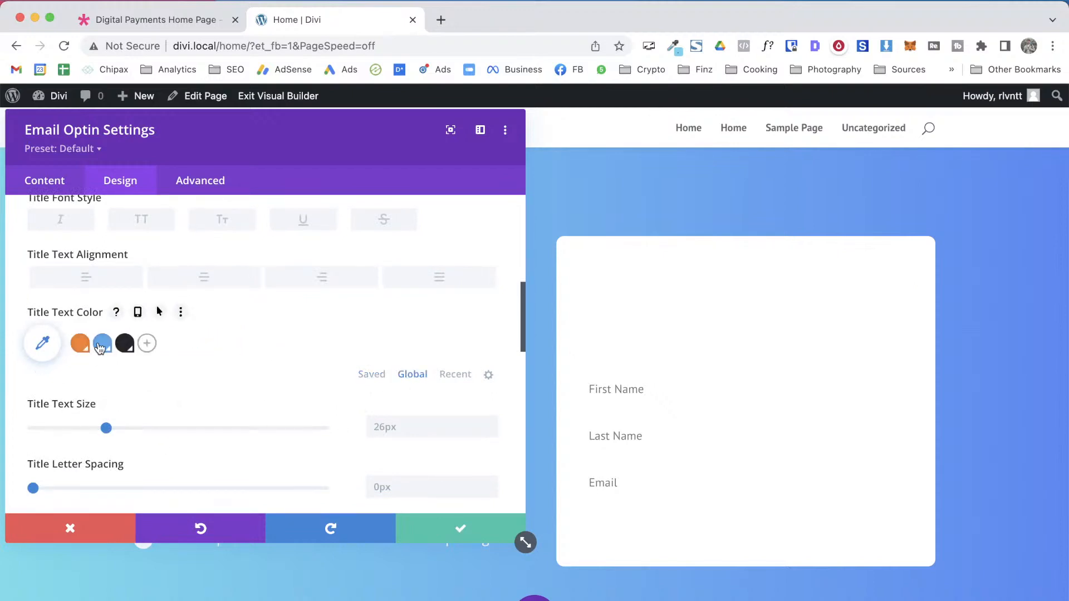
pyautogui.click(102, 345)
pyautogui.click(206, 281)
# Inspect the font and text colour of the description in the demo page's trial card
pyautogui.hotkey('ctrl', 'Tab')
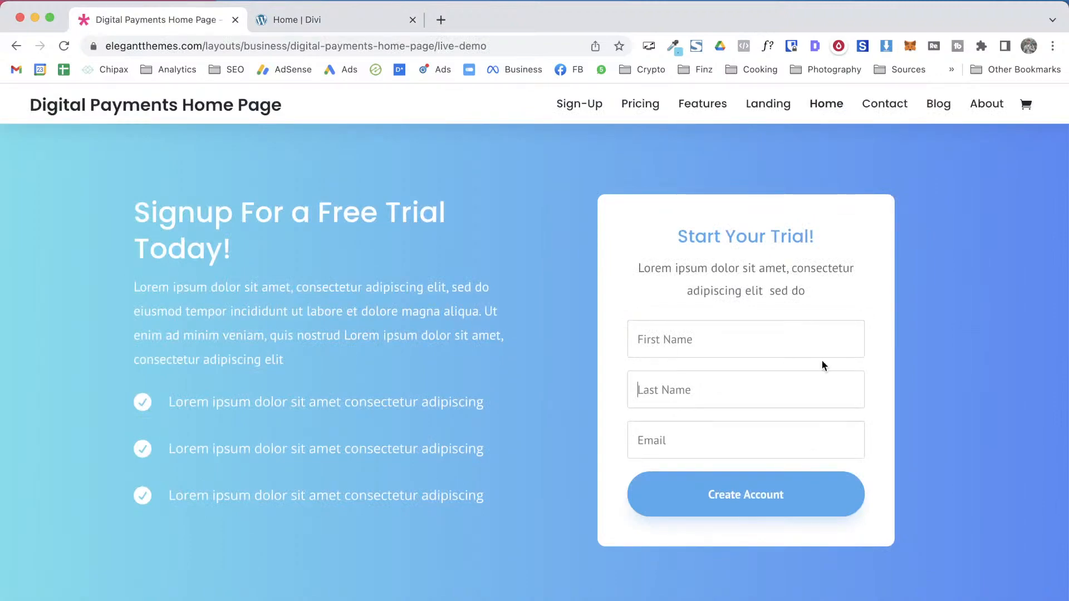
pyautogui.moveTo(654, 269); pyautogui.dragTo(818, 293)
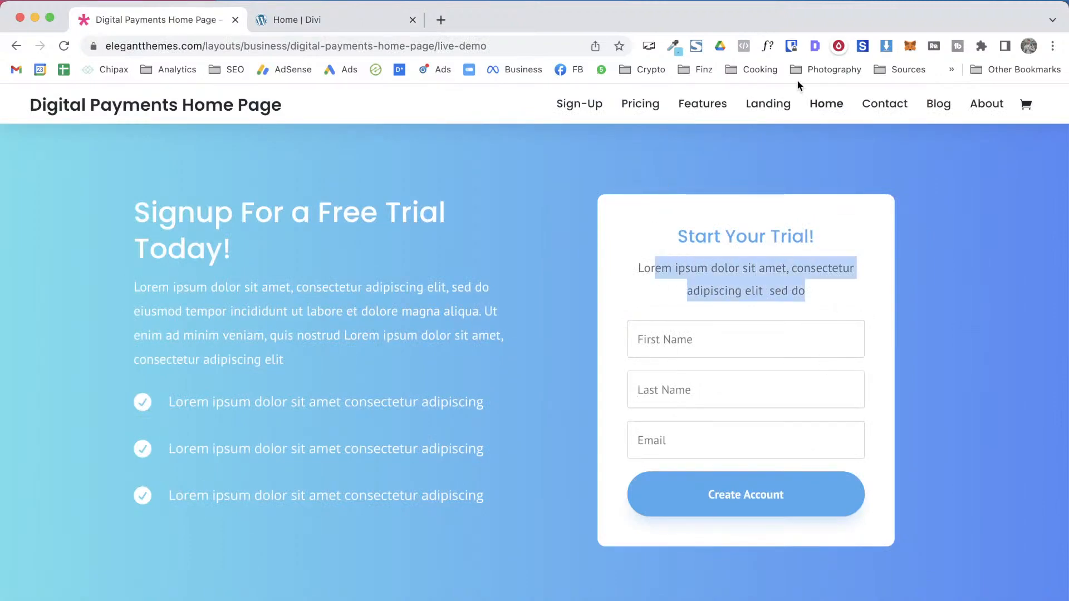
pyautogui.hotkey('ctrl', 'Tab')
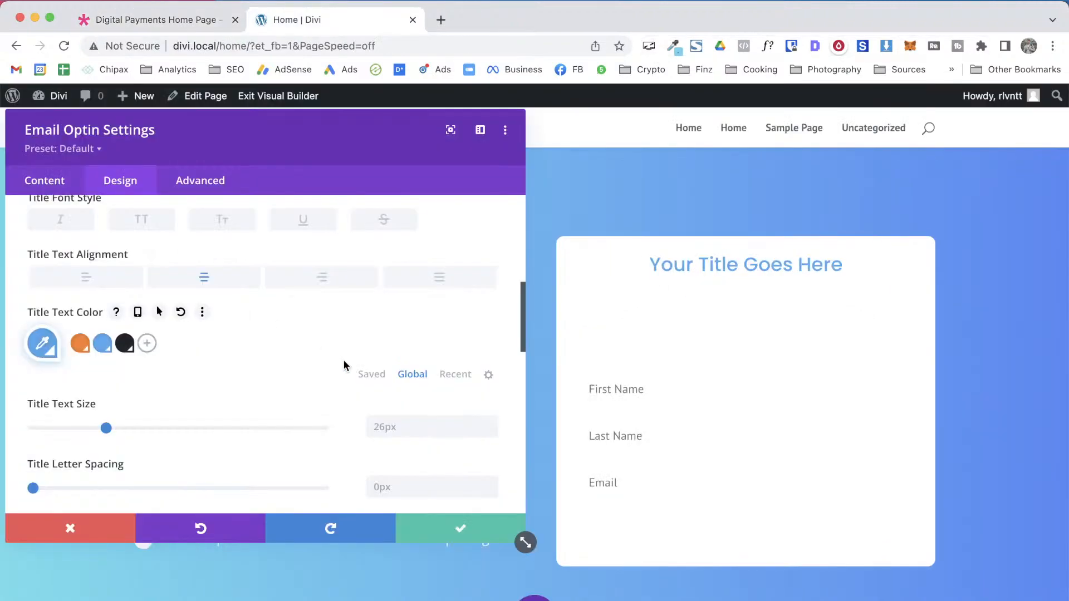
pyautogui.hotkey('ctrl', 'Tab')
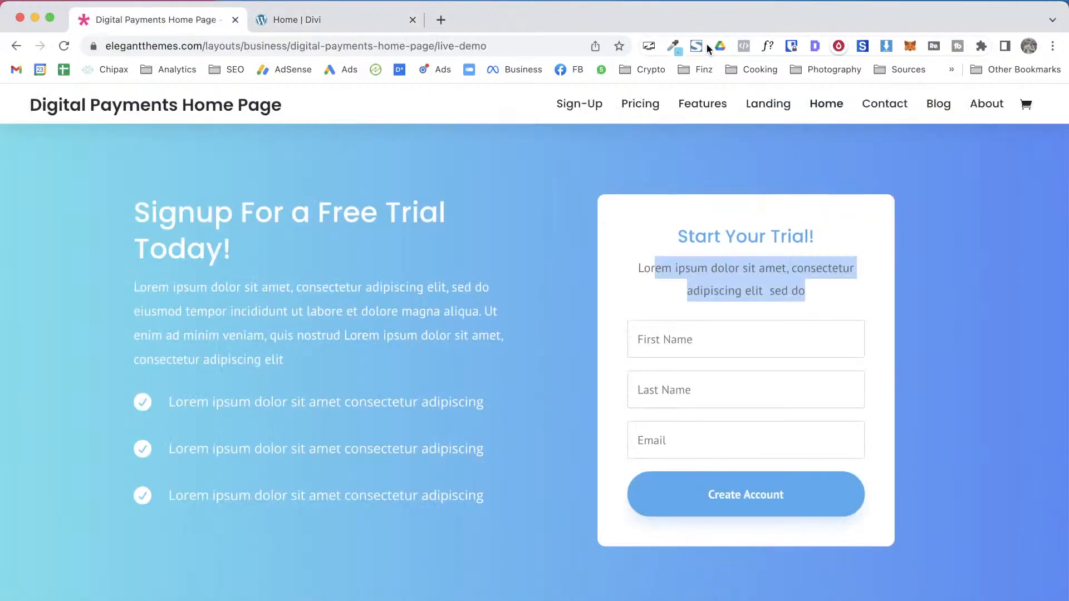
pyautogui.click(672, 46)
pyautogui.click(672, 46)
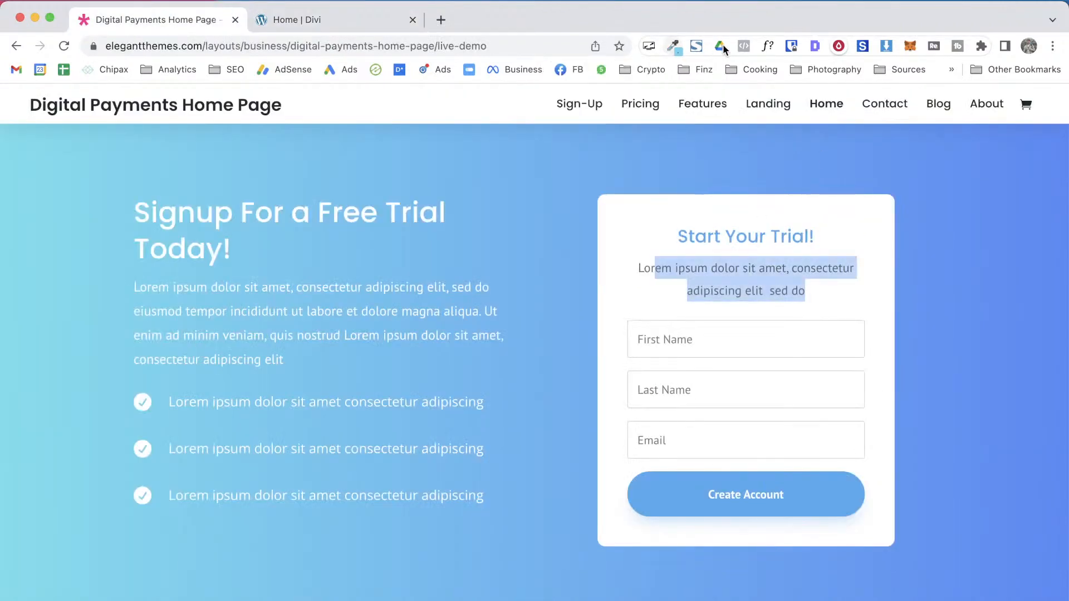
pyautogui.click(758, 46)
pyautogui.click(742, 266)
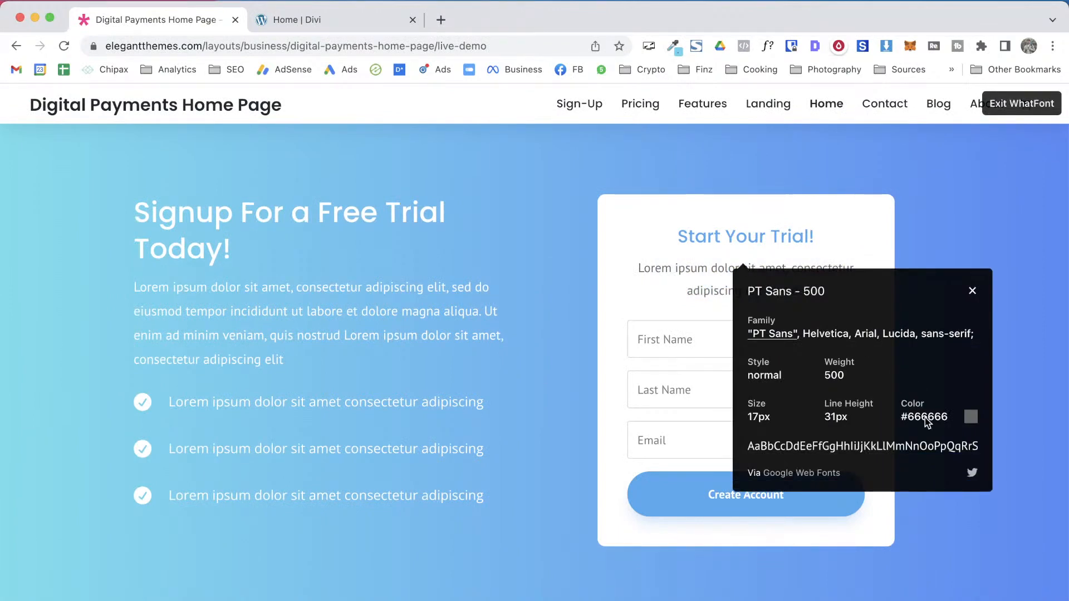
# Set the Email Optin body text colour to #666666 and centre its alignment
pyautogui.hotkey('ctrl', 'Tab')
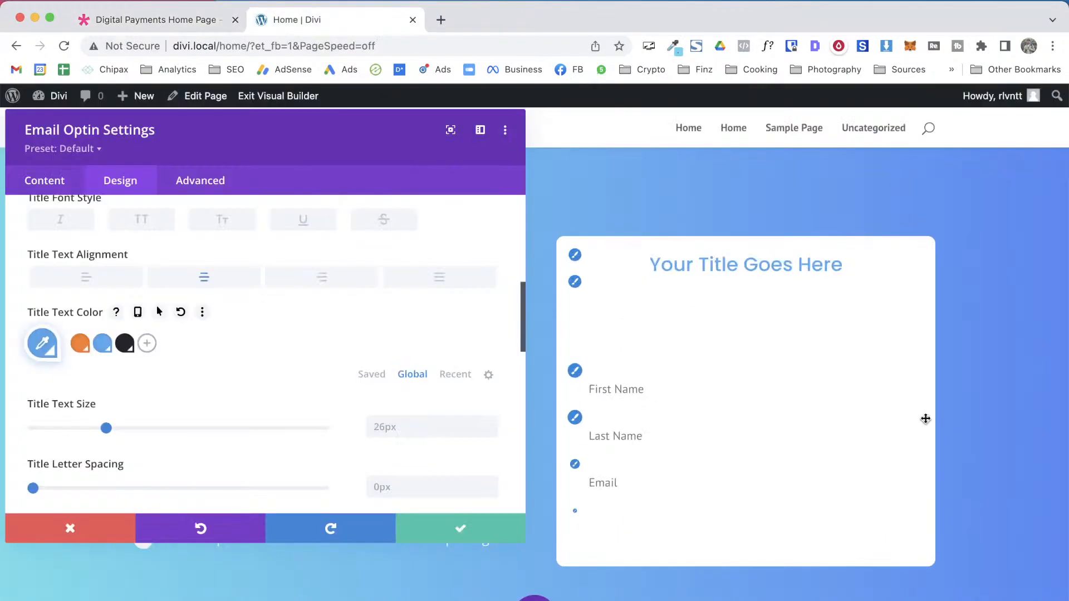
pyautogui.scroll(5, 191, 351)
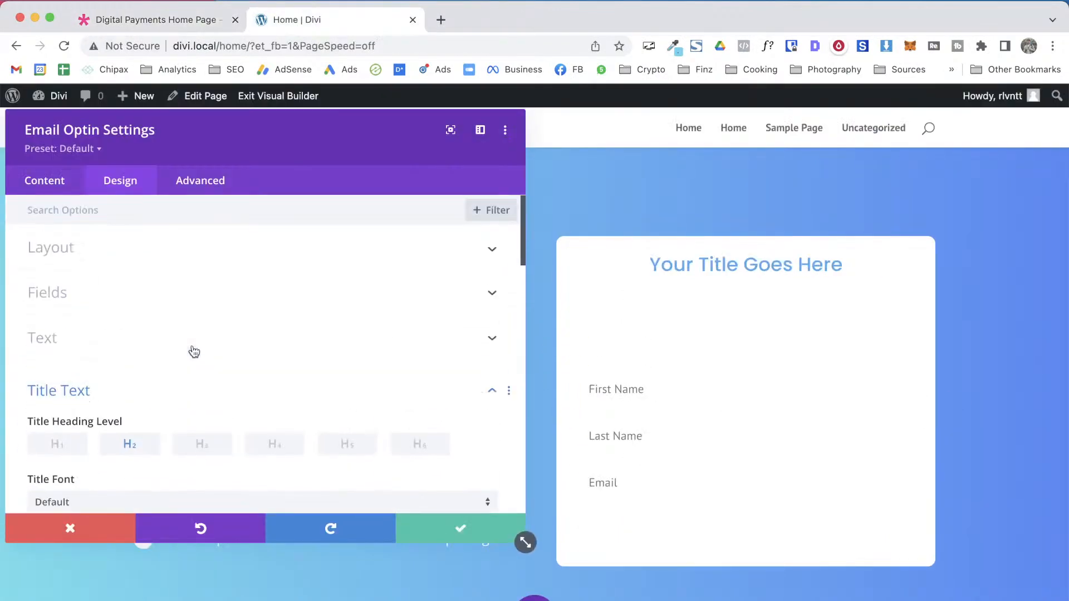
pyautogui.click(53, 339)
pyautogui.scroll(-7, 305, 360)
pyautogui.scroll(2, 306, 360)
pyautogui.click(122, 411)
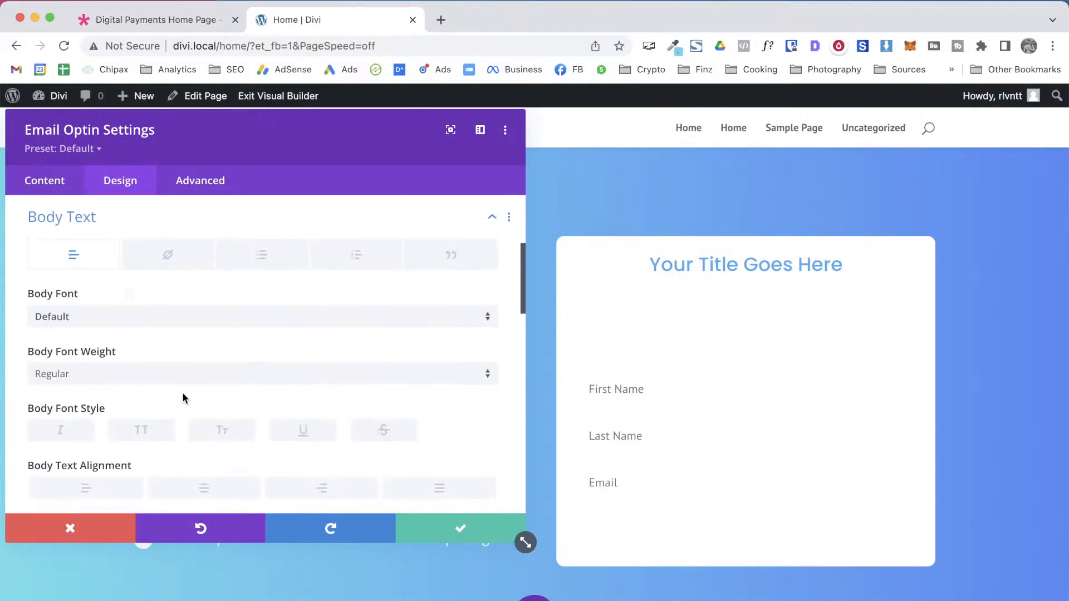
pyautogui.scroll(-1, 300, 403)
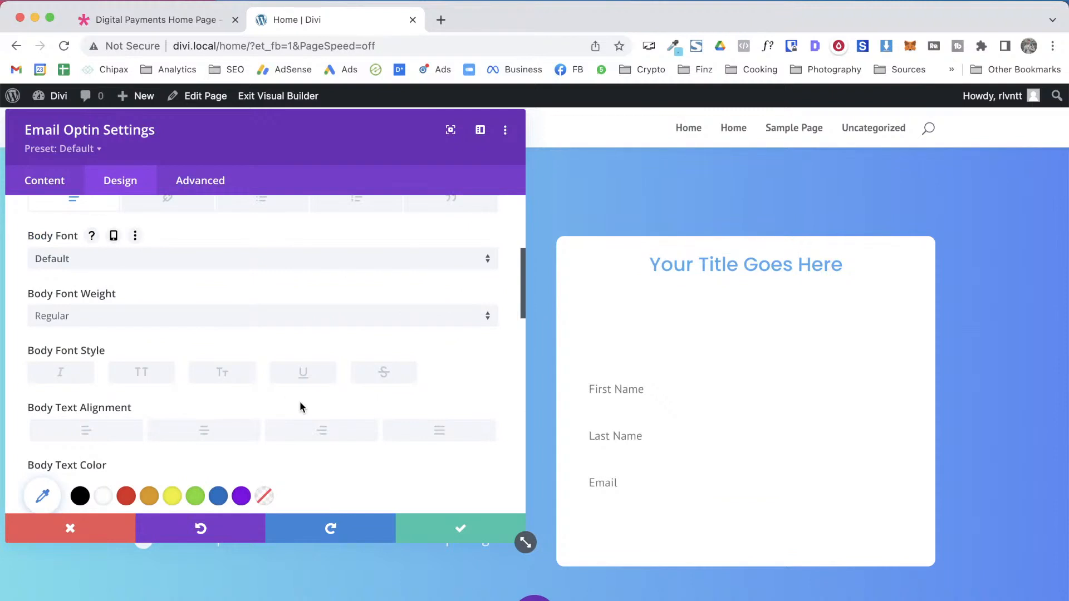
pyautogui.write('#666666')
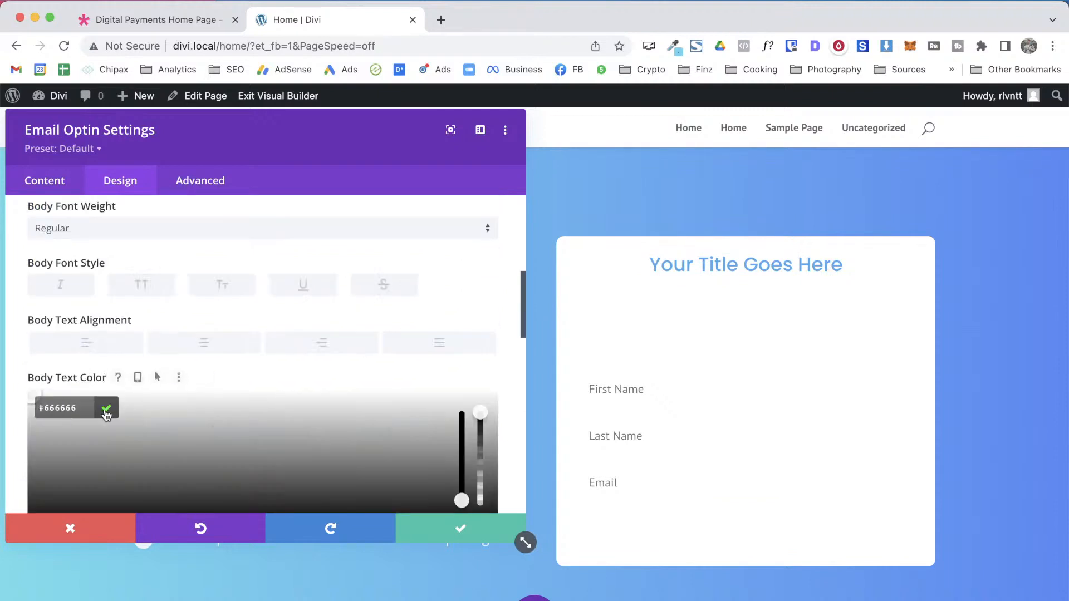
pyautogui.click(105, 415)
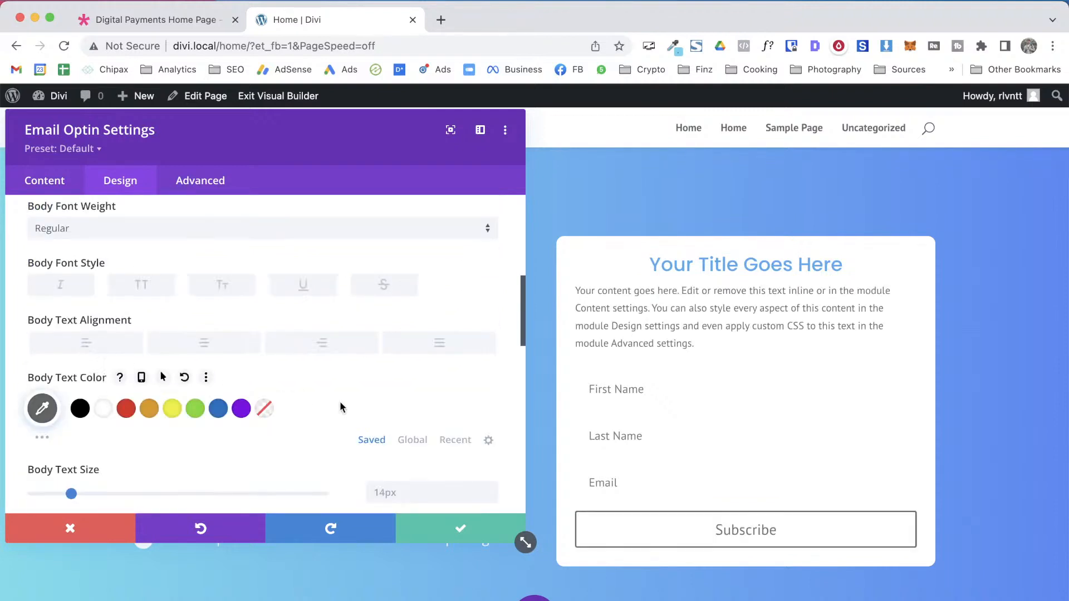
pyautogui.scroll(-1, 303, 394)
pyautogui.click(207, 303)
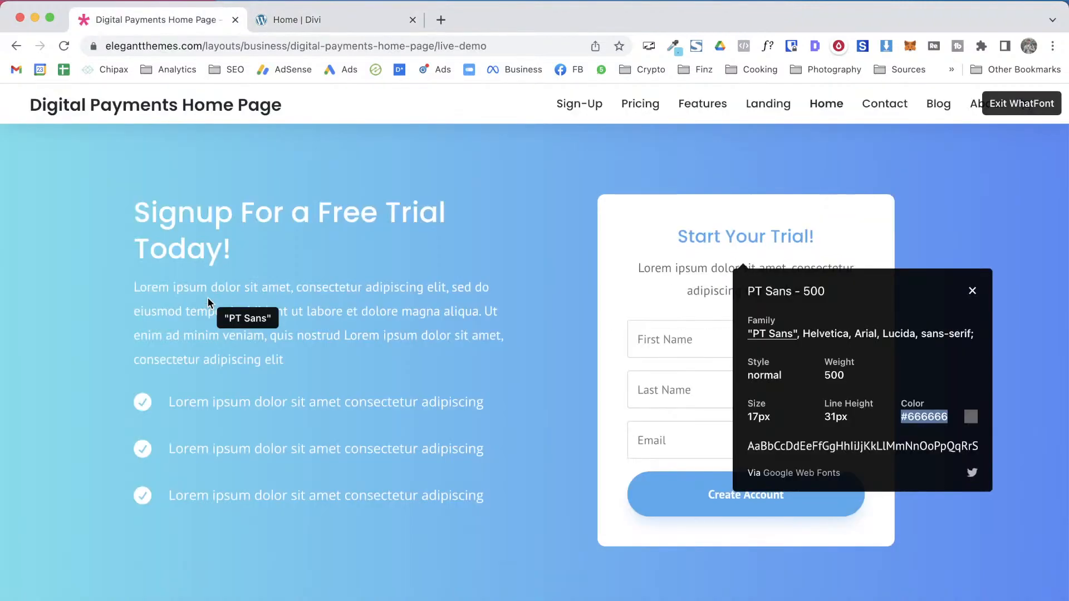
# Copy the demo card's heading and use it to replace the Email Optin title with "Start Your Trial!"
pyautogui.click(969, 294)
pyautogui.press('Escape')
pyautogui.moveTo(690, 230); pyautogui.dragTo(813, 237)
pyautogui.press('super+c')
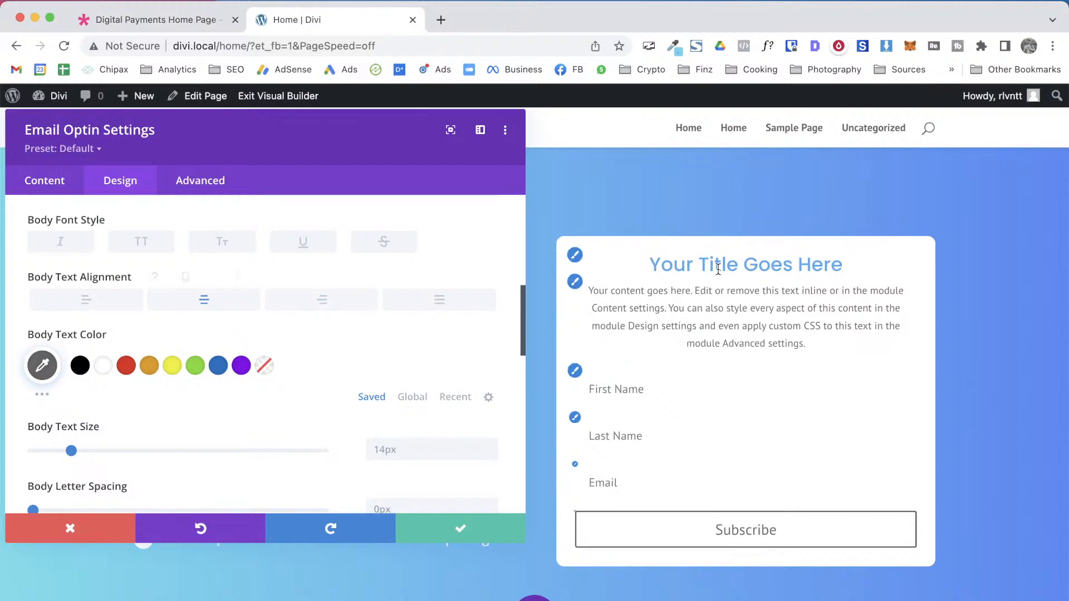
pyautogui.doubleClick(718, 269)
pyautogui.click(707, 276)
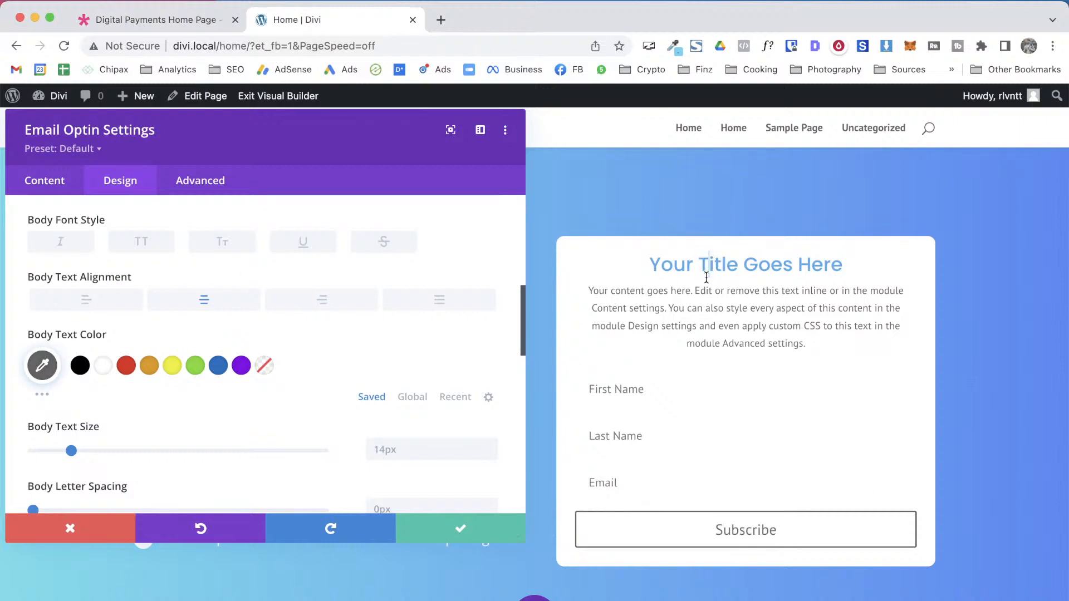
pyautogui.click(41, 177)
pyautogui.click(45, 252)
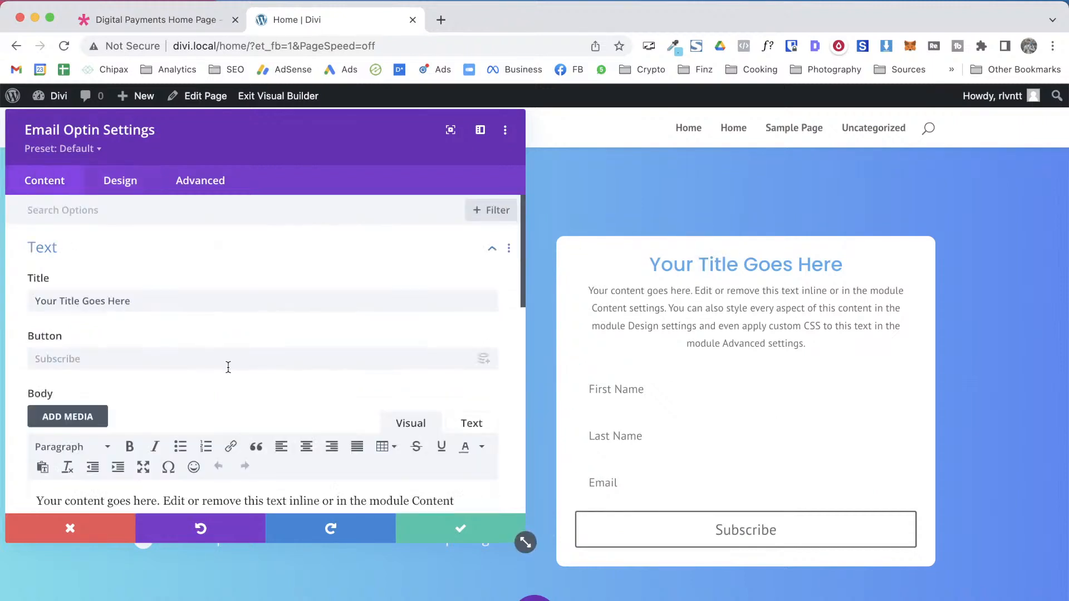
pyautogui.tripleClick(153, 296)
pyautogui.press('super+v')
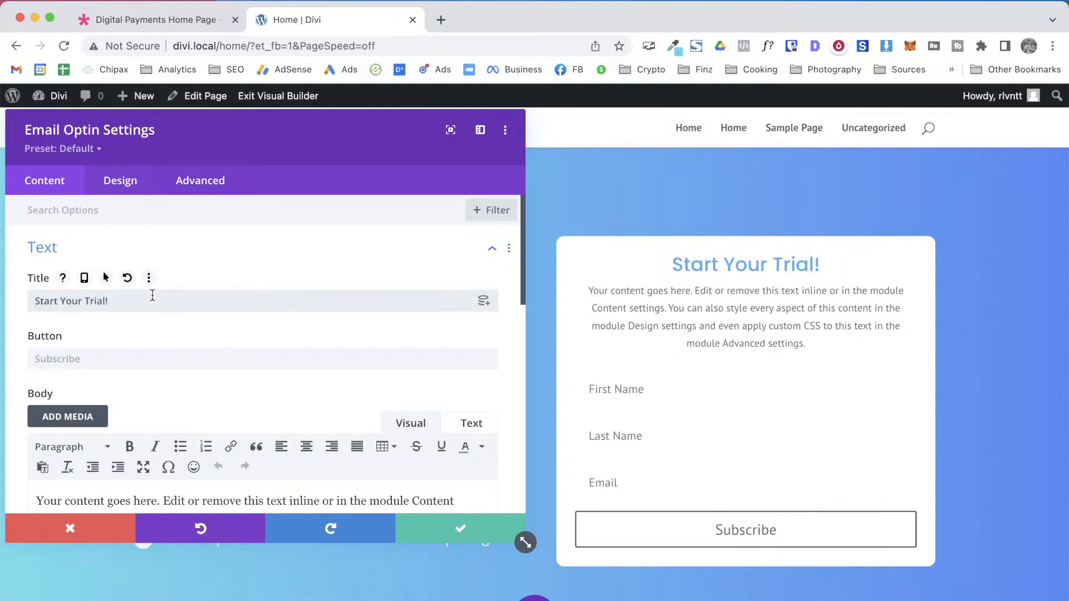
# Copy the demo card's description text and set the Email Optin button label to "Creat Account"
pyautogui.press('super+alt+Left')
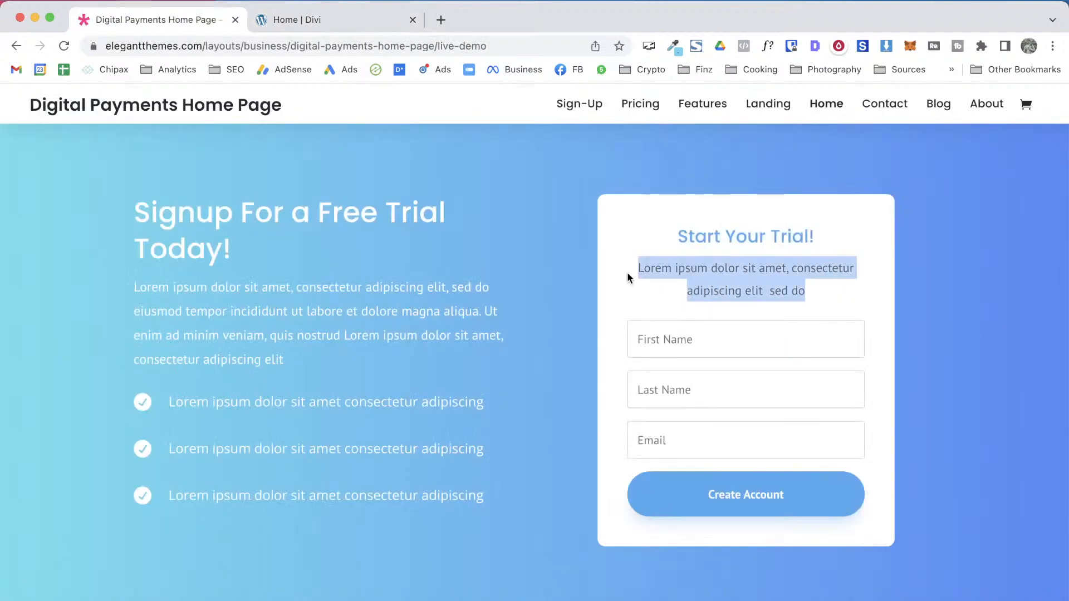
pyautogui.hotkey('ctrl', 'Tab')
pyautogui.click(85, 357)
pyautogui.write('Lorem ipsum dolor sit amet, consectetur adipiscing elit  sed do')
pyautogui.tripleClick(84, 356)
pyautogui.write('Creat Accoun')
pyautogui.press('BackSpace')
pyautogui.write('nt')
# Replace the Email Optin body text with "Lorem ipsum dolor sit amet, consectetur adipiscing elit sed do"
pyautogui.scroll(-2, 189, 246)
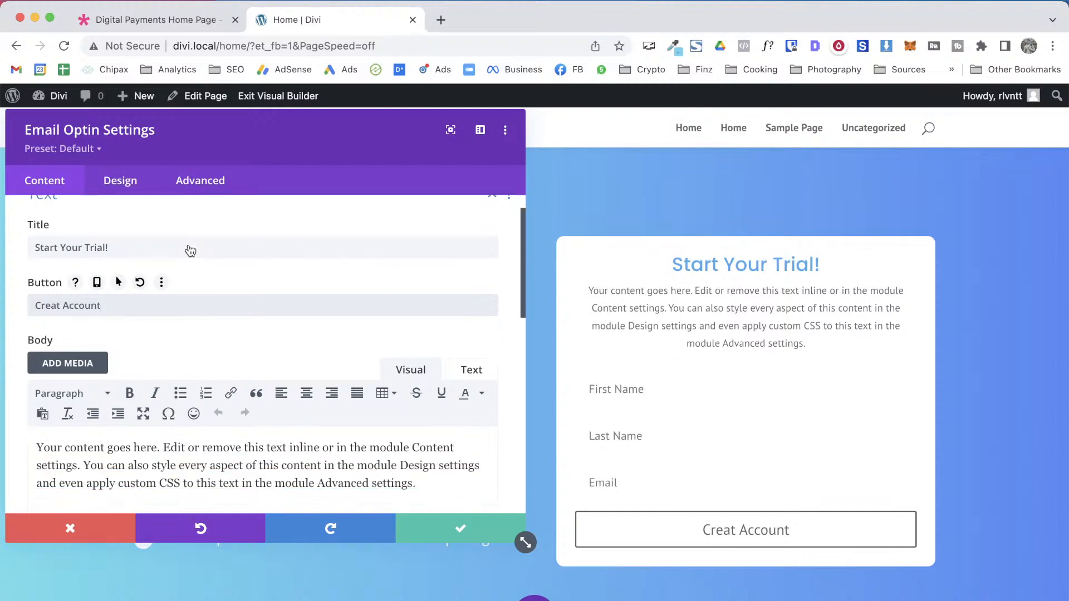
pyautogui.tripleClick(206, 443)
pyautogui.write('Lorem ipsum dolor sit amet, consectetur adipiscing elit  sed do')
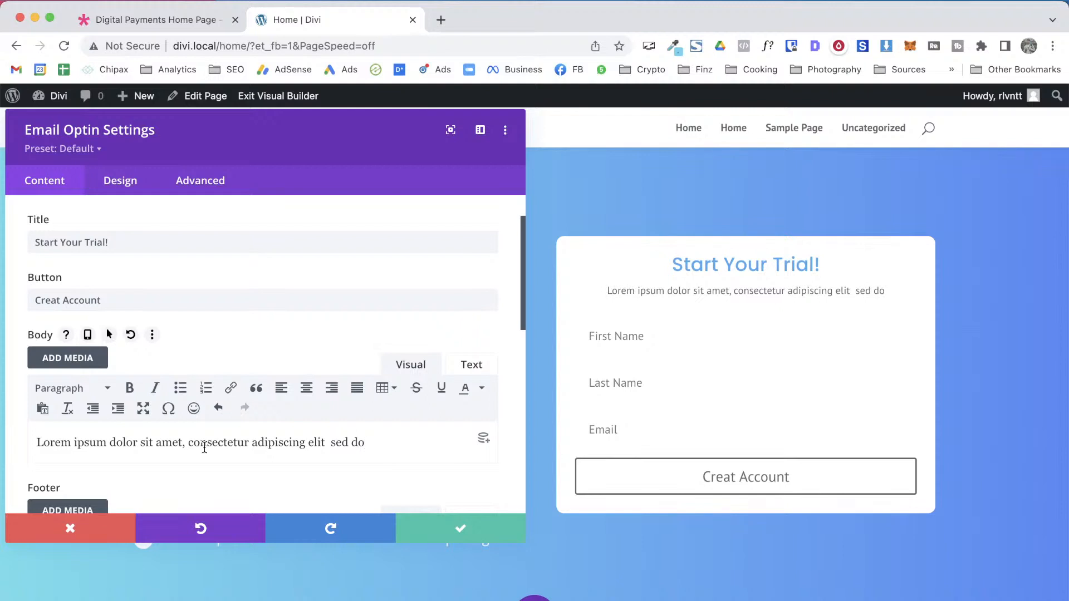
# Inspect the demo form's First Name field for its border styling and copy the border colour value
pyautogui.hotkey('ctrl', 'shift', 'Tab')
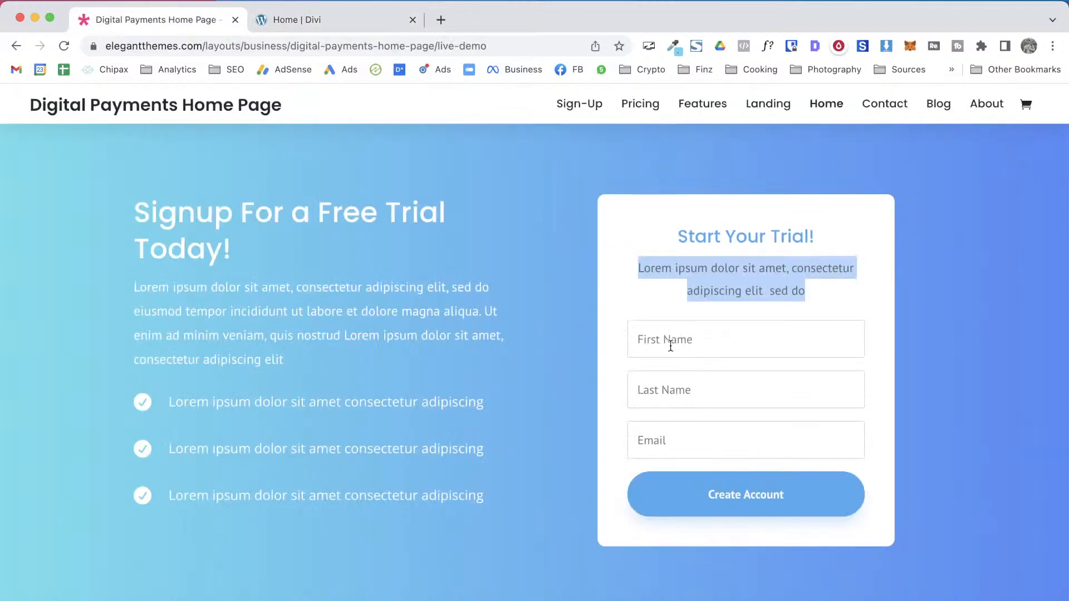
pyautogui.hotkey('ctrl', 'Tab')
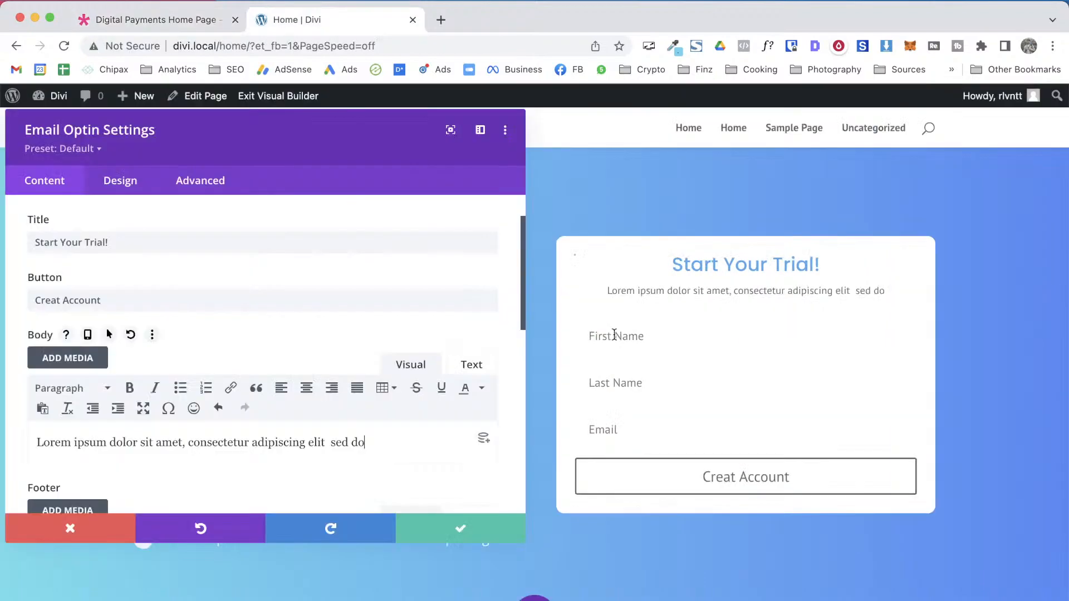
pyautogui.hotkey('ctrl', 'shift', 'Tab')
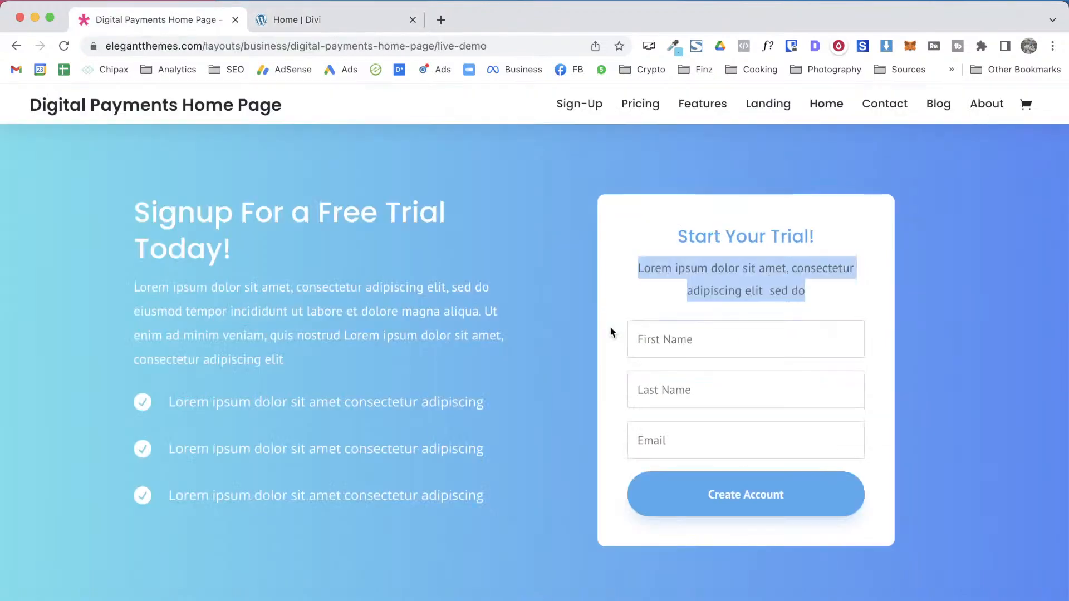
pyautogui.scroll(5, 683, 348)
pyautogui.scroll(2, 684, 350)
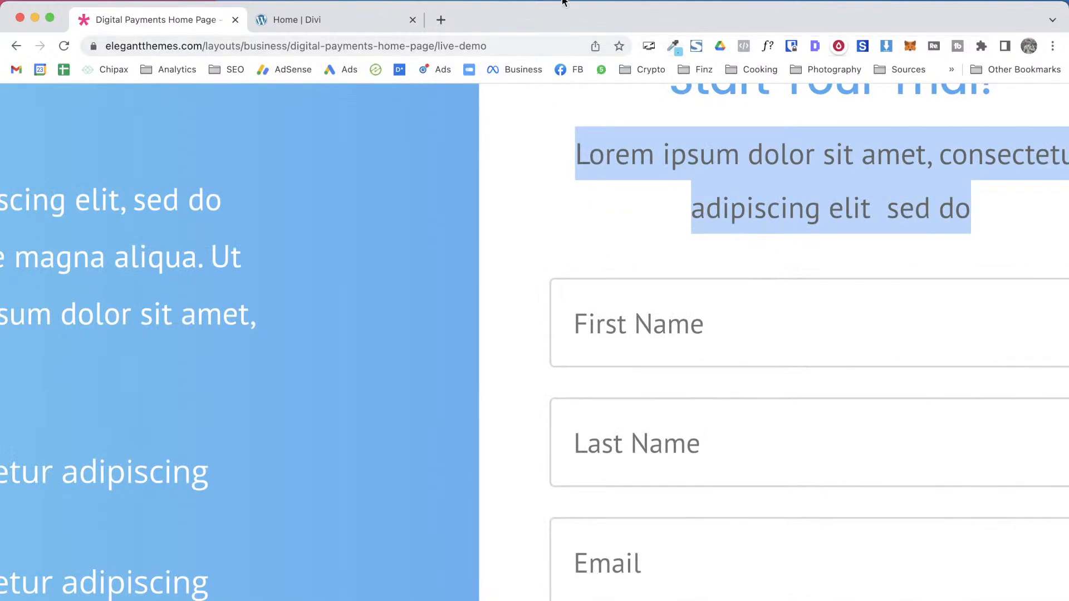
pyautogui.scroll(-5, 563, 165)
pyautogui.press('super+shift+c')
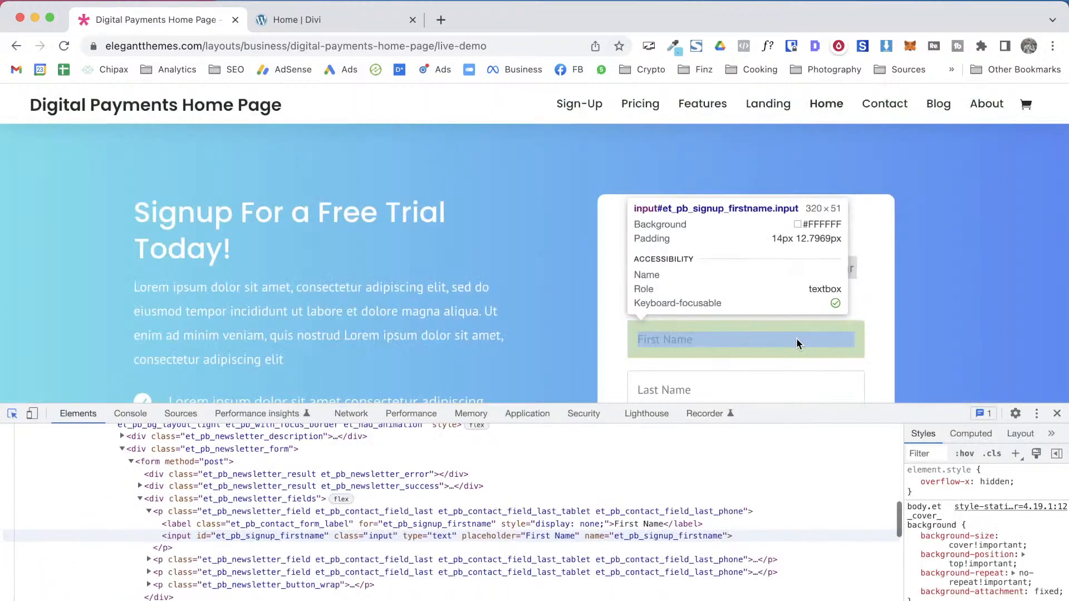
pyautogui.click(797, 337)
pyautogui.scroll(-5, 997, 535)
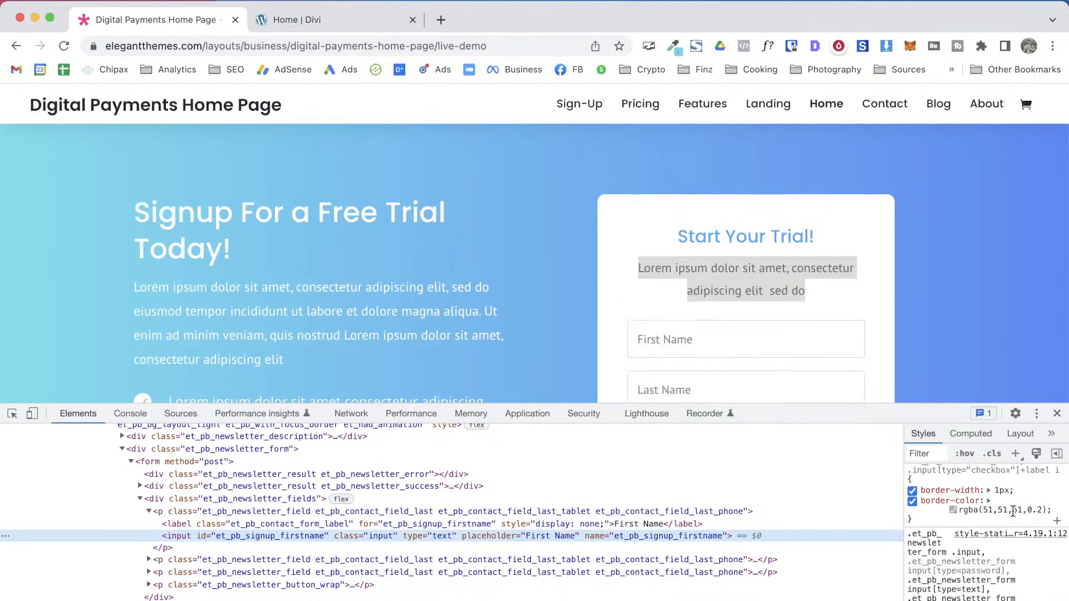
pyautogui.click(1012, 511)
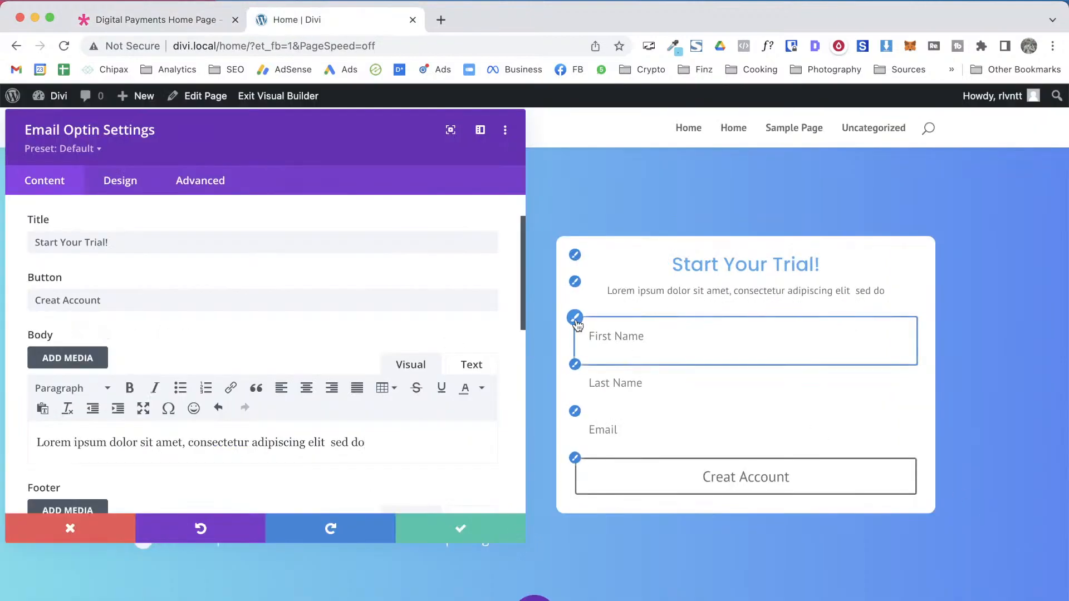
# Give the Email Optin form fields a 1px border coloured rgba(51,51,51,0.2)
pyautogui.click(120, 181)
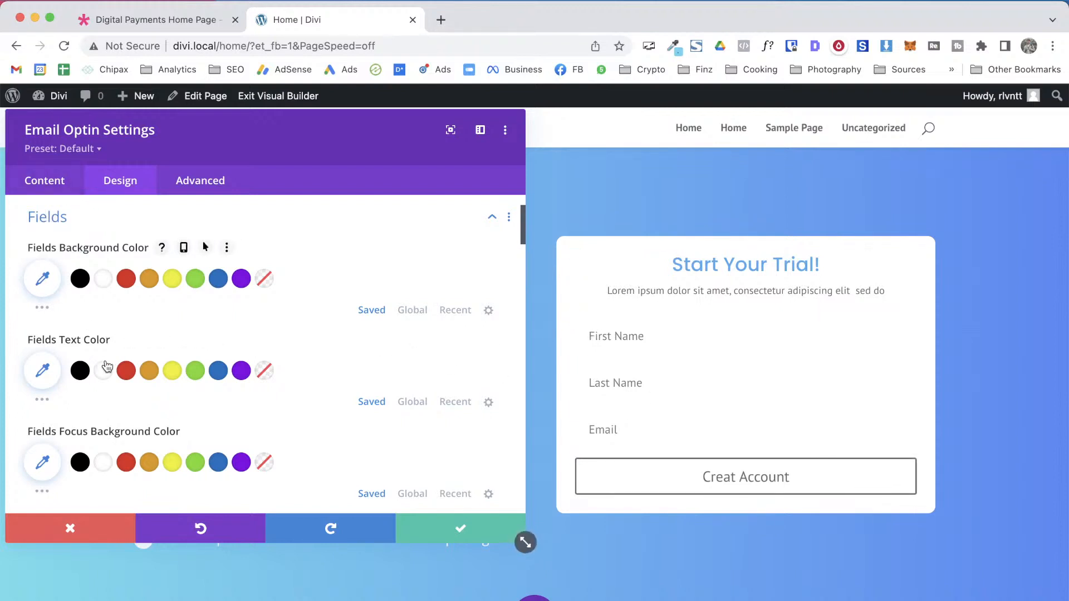
pyautogui.scroll(-5, 108, 362)
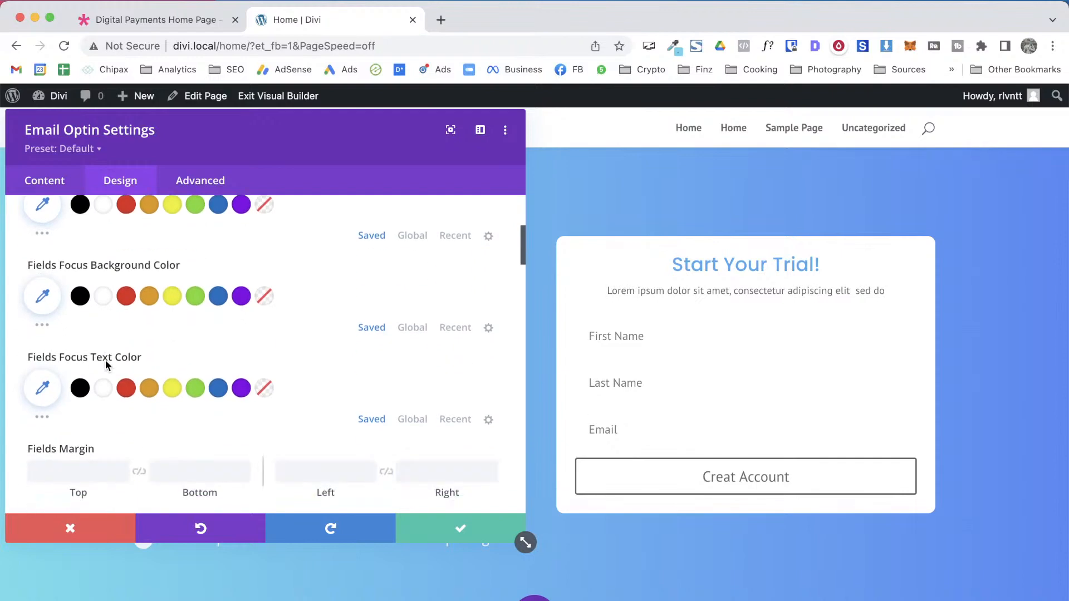
pyautogui.scroll(-15, 106, 360)
pyautogui.scroll(-12, 105, 360)
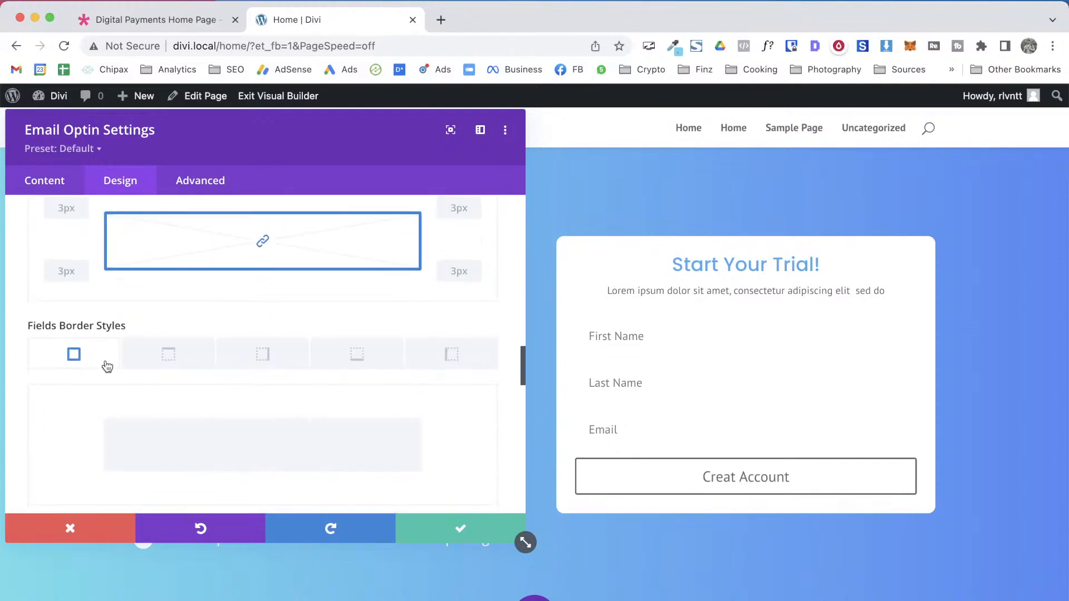
pyautogui.scroll(-4, 106, 361)
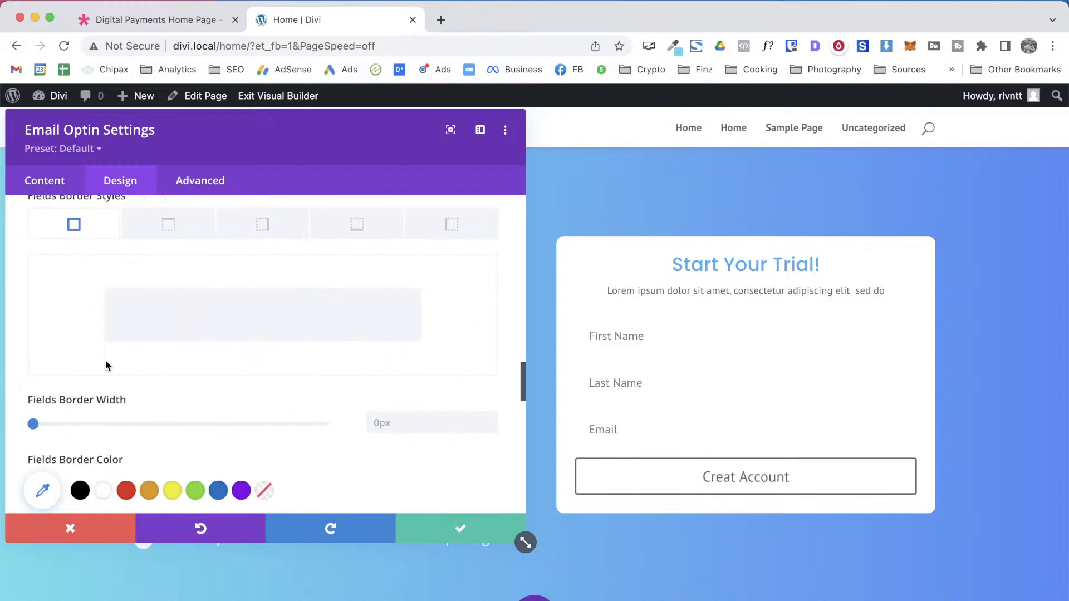
pyautogui.click(493, 418)
pyautogui.scroll(-2, 263, 377)
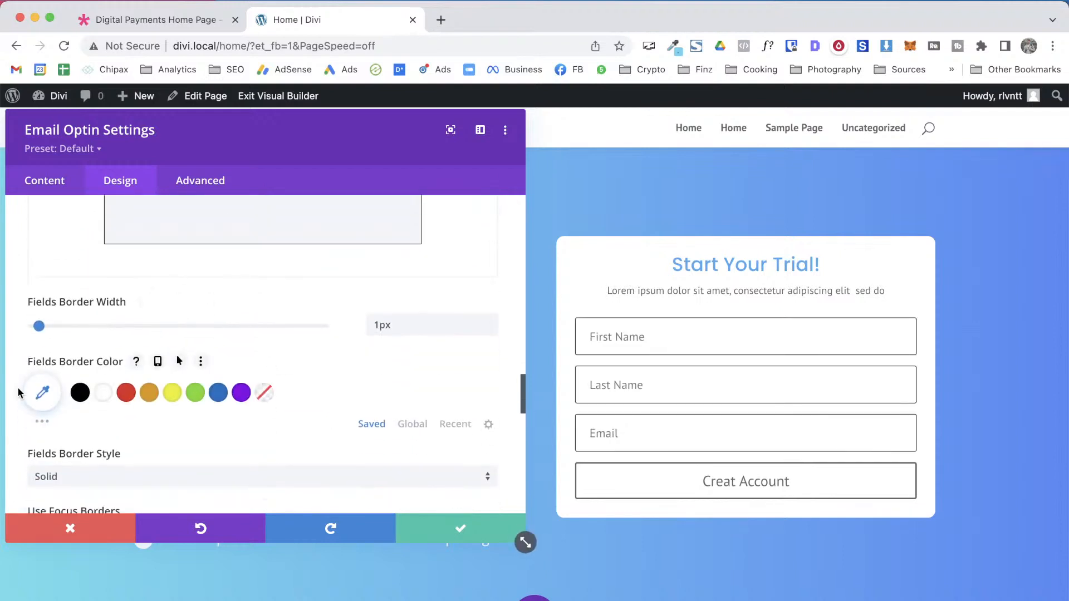
pyautogui.click(35, 391)
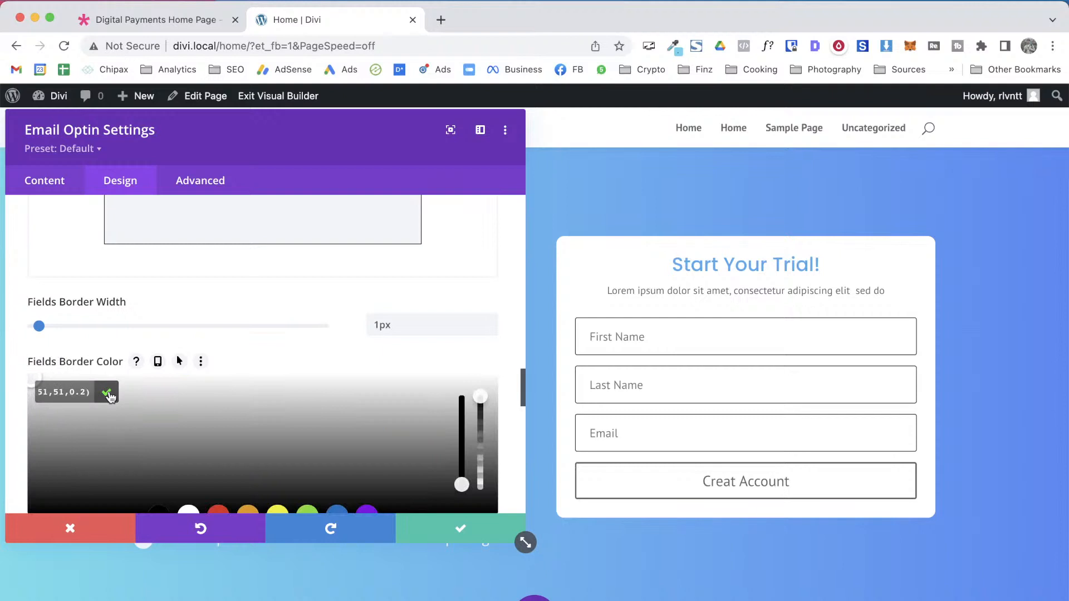
pyautogui.click(180, 394)
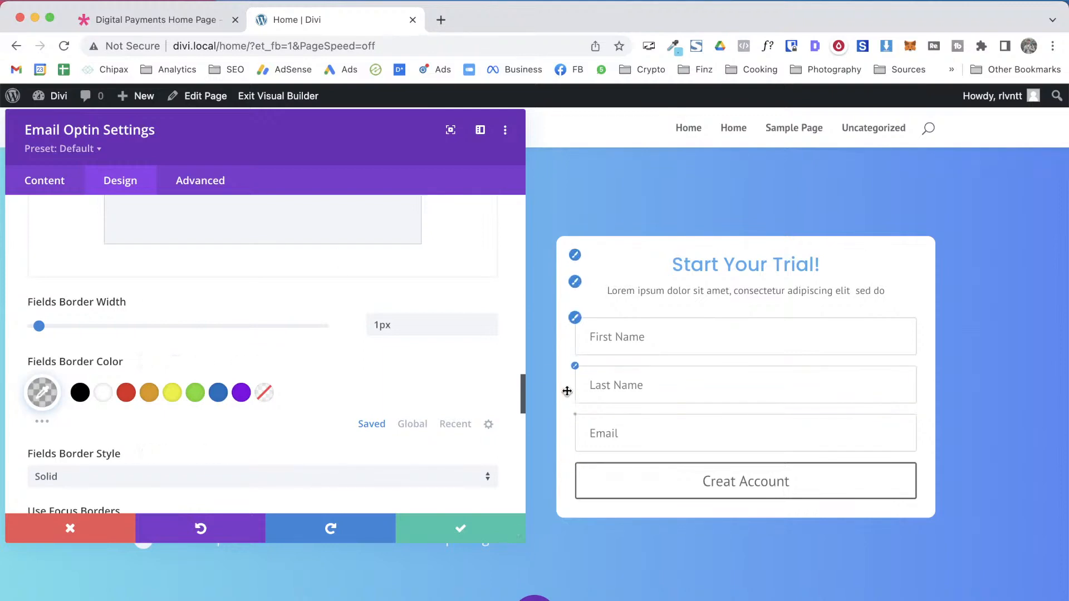
# Check the demo's Create Account button and enable custom styles for the Email Optin button
pyautogui.hotkey('ctrl', 'Tab')
pyautogui.scroll(-4, 715, 300)
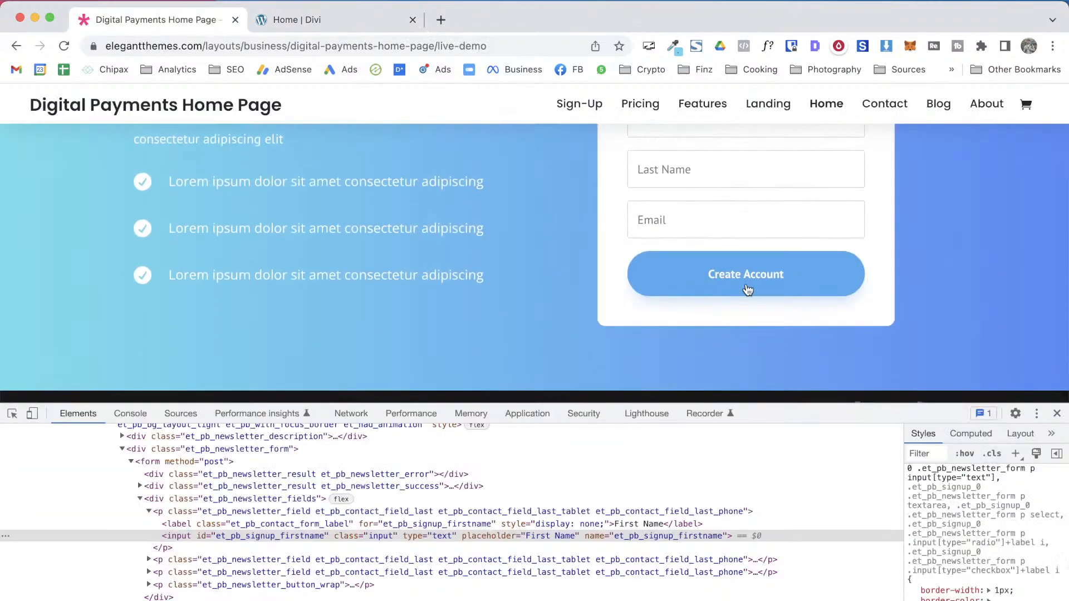
pyautogui.hotkey('ctrl', 'Tab')
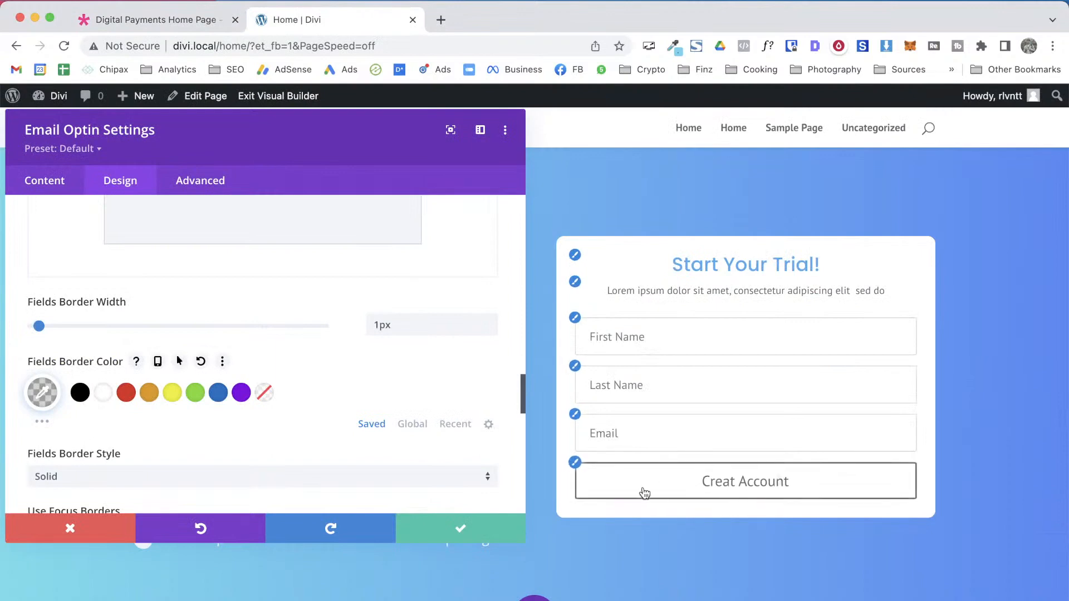
pyautogui.click(573, 464)
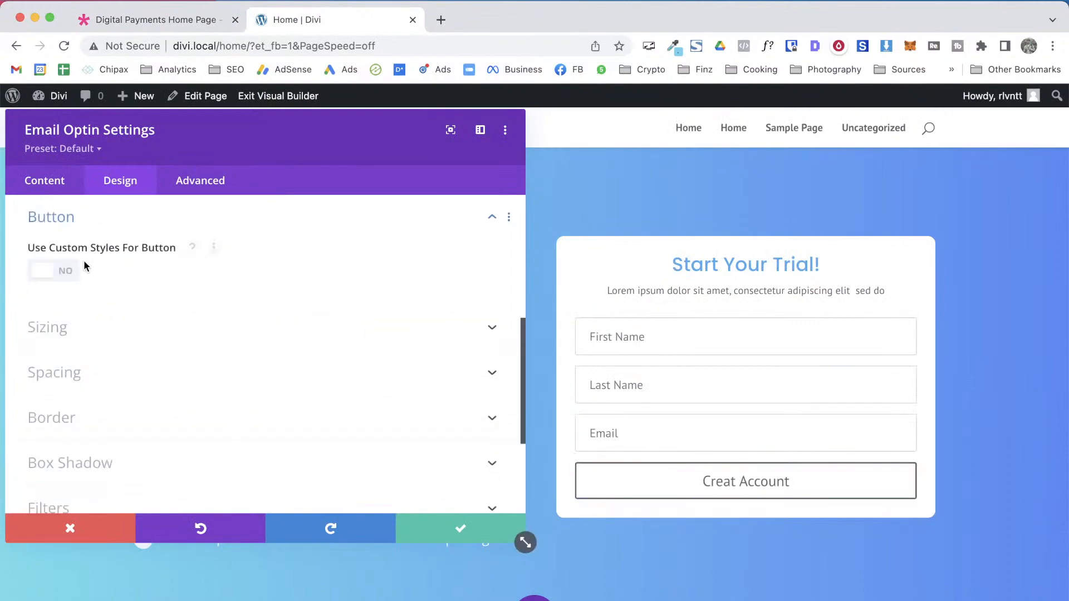
pyautogui.click(59, 283)
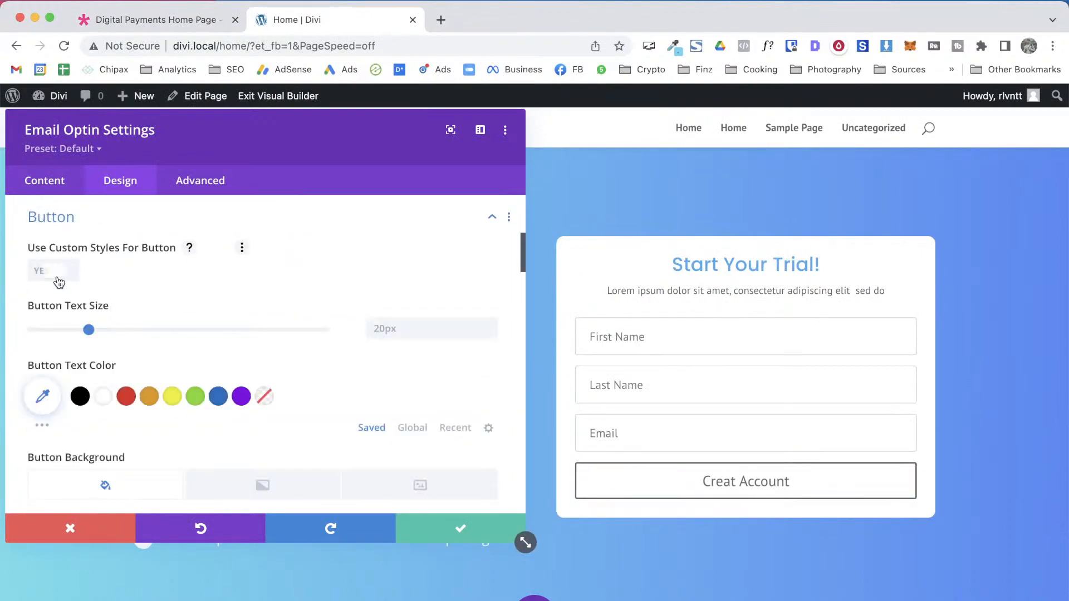
pyautogui.scroll(-3, 432, 283)
pyautogui.hotkey('ctrl', 'shift', 'Tab')
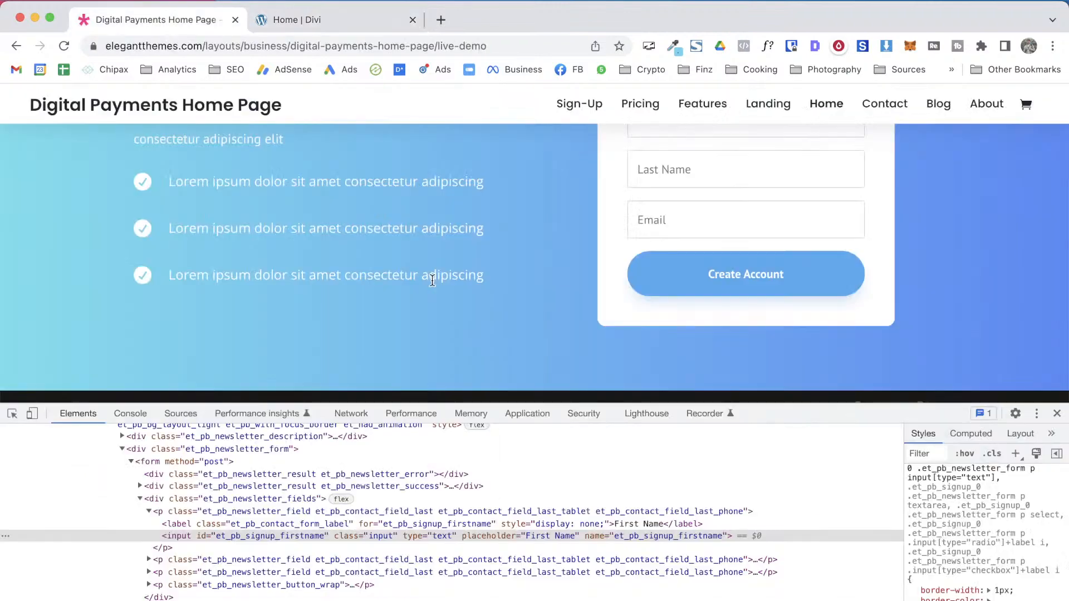
# Give the Email Optin button the global blue background colour and white text
pyautogui.hotkey('ctrl', 'Tab')
pyautogui.scroll(-4, 358, 398)
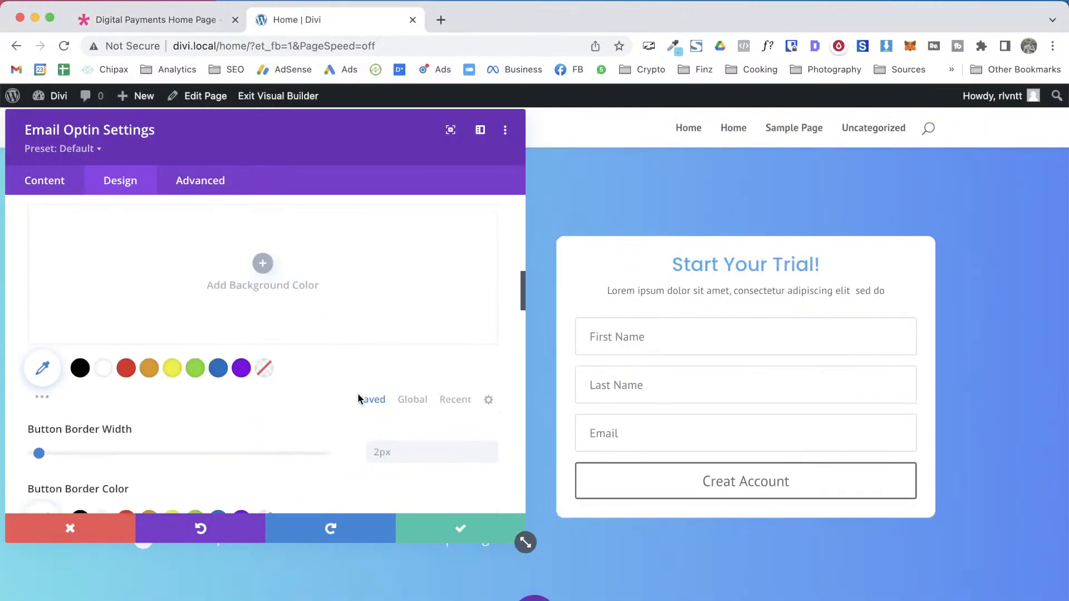
pyautogui.click(411, 400)
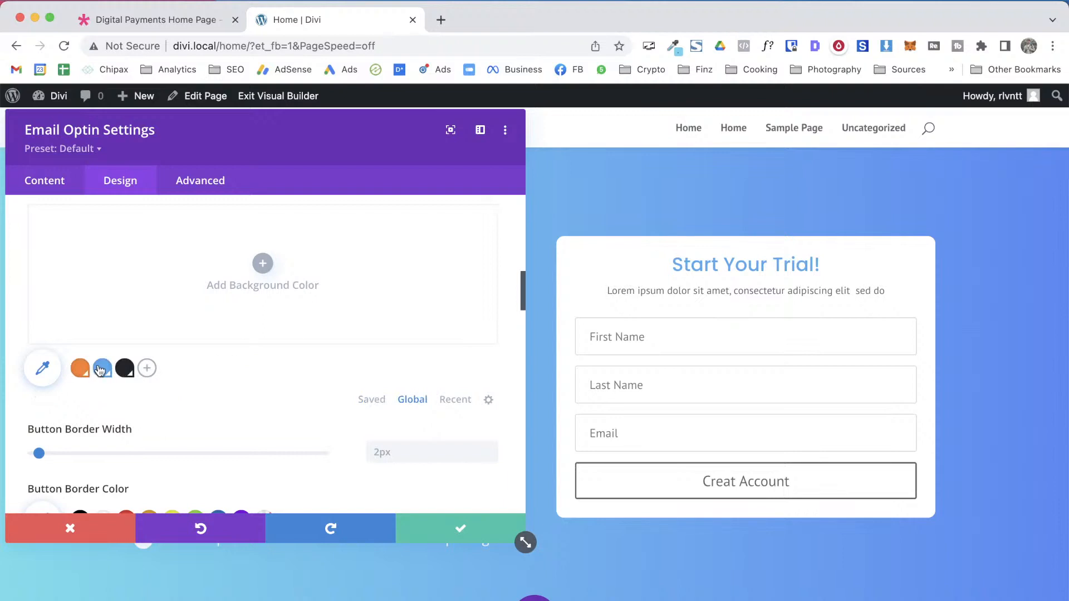
pyautogui.click(102, 369)
pyautogui.scroll(4, 252, 390)
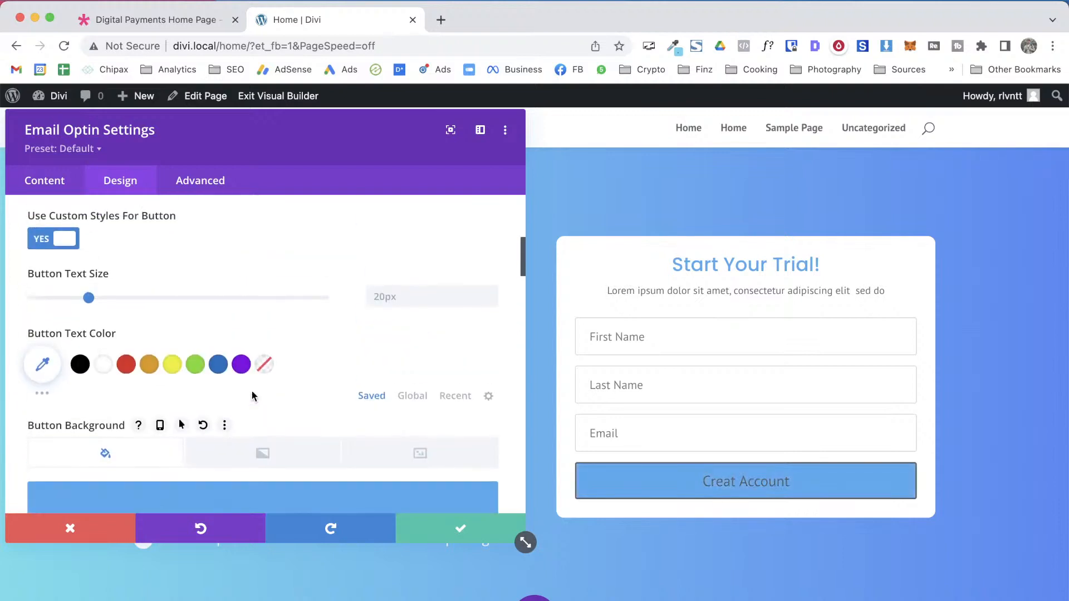
pyautogui.click(103, 364)
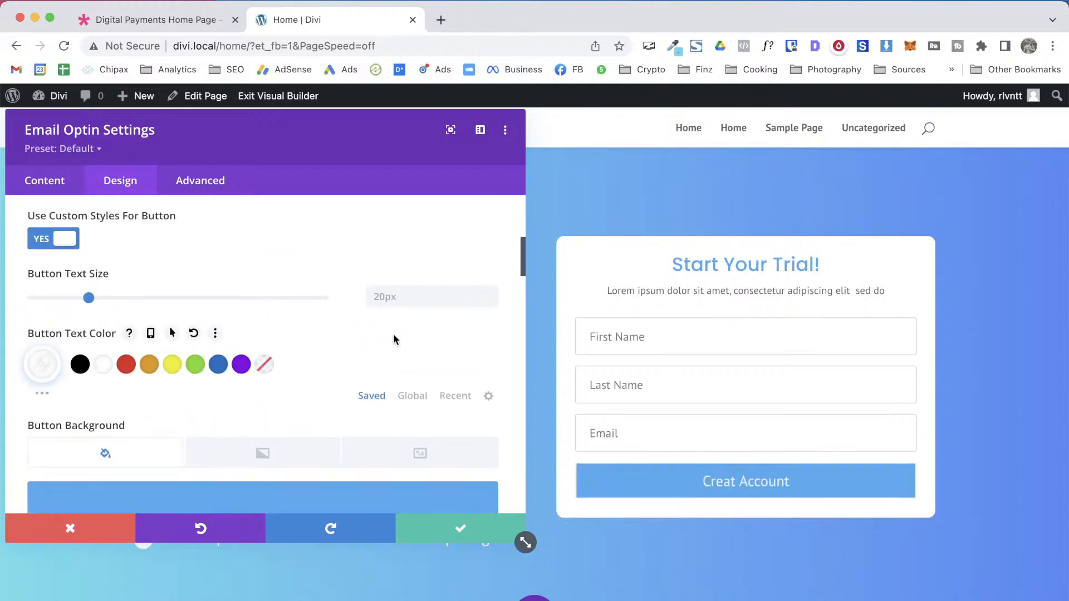
# Round the Email Optin button with a 25px border radius and set its font weight to Bold
pyautogui.scroll(-5, 393, 339)
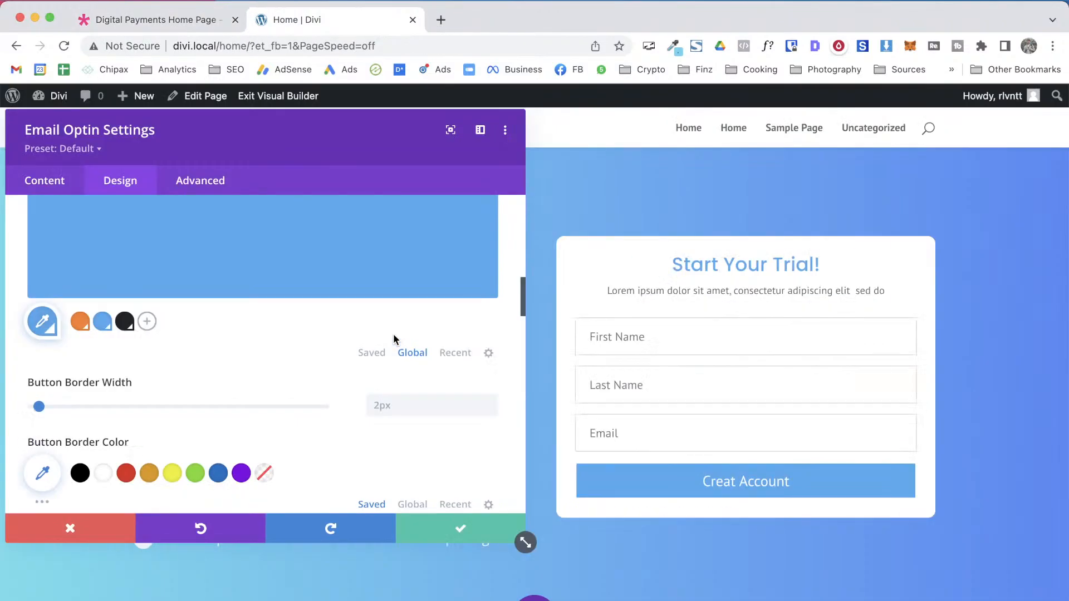
pyautogui.scroll(-5, 393, 340)
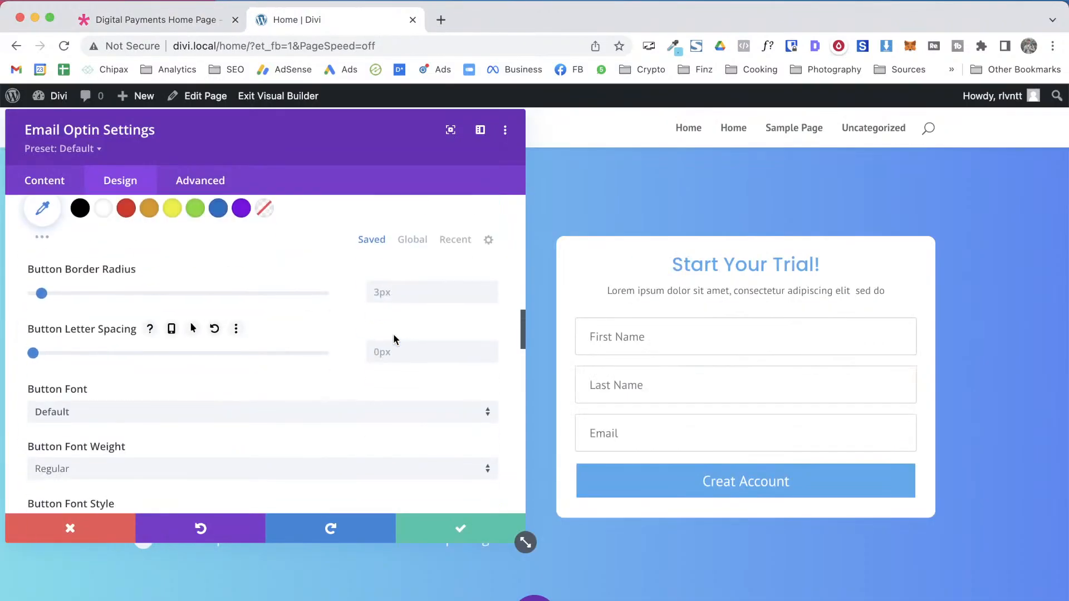
pyautogui.moveTo(41, 293); pyautogui.dragTo(106, 300)
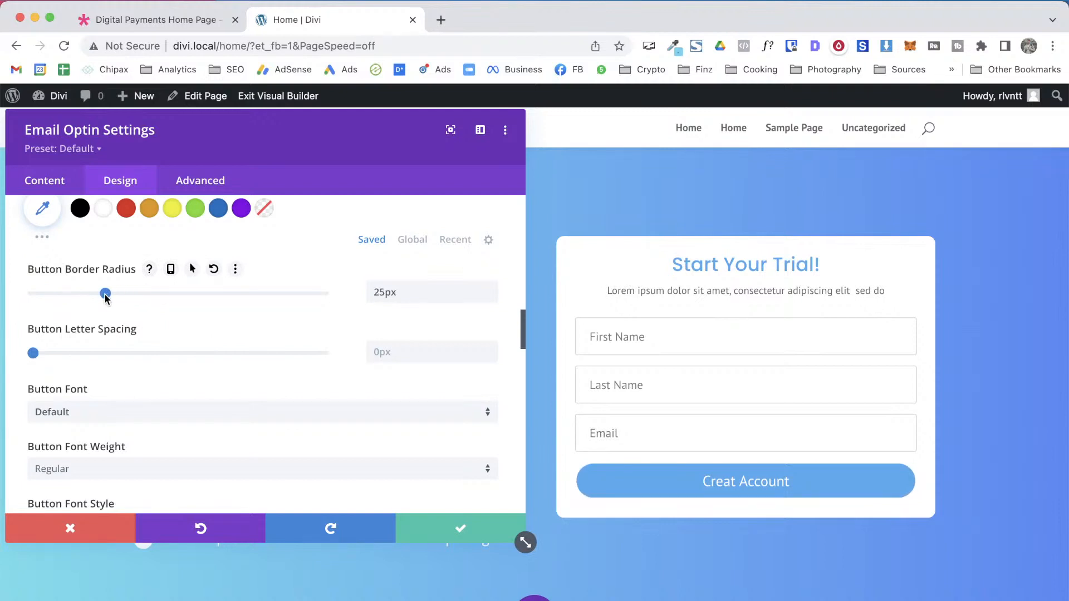
pyautogui.hotkey('ctrl', 'shift', 'Tab')
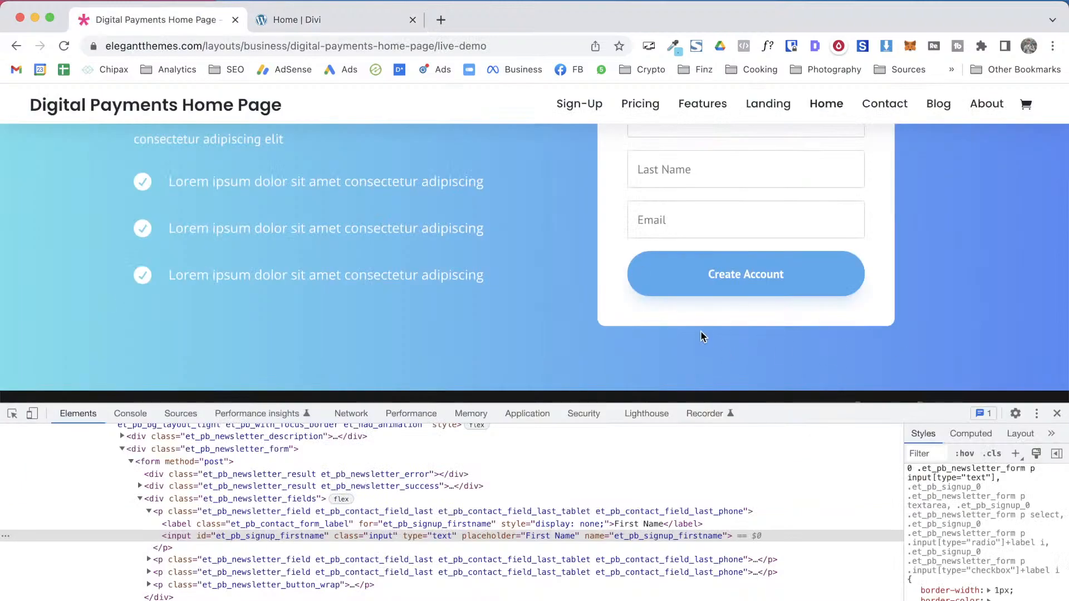
pyautogui.hotkey('ctrl', 'Tab')
pyautogui.scroll(-5, 181, 389)
pyautogui.click(127, 321)
pyautogui.click(96, 414)
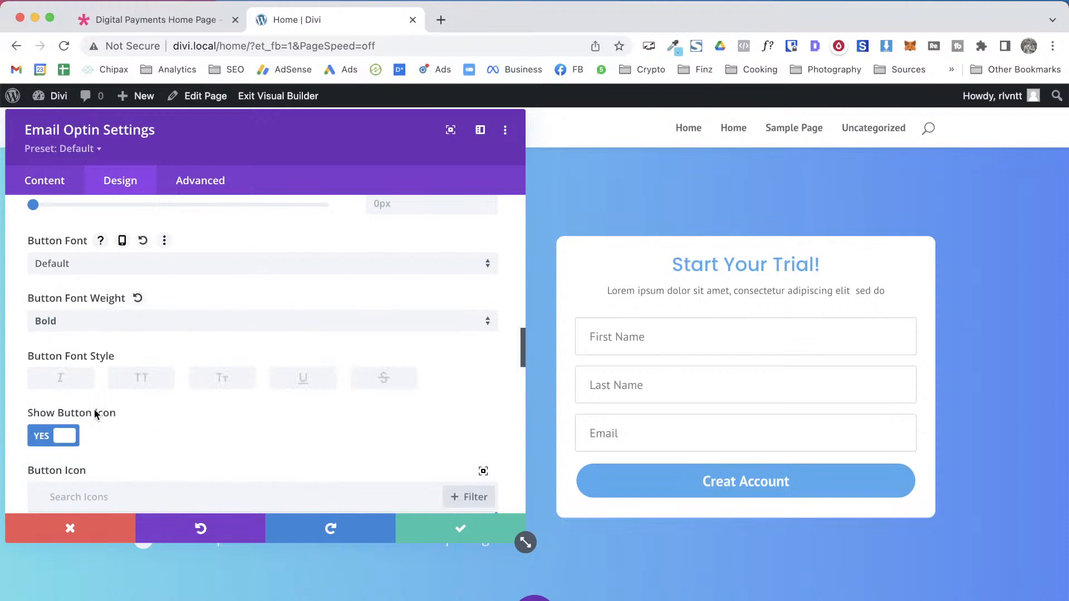
# Reduce the Email Optin button's text size to 17px
pyautogui.scroll(15, 440, 430)
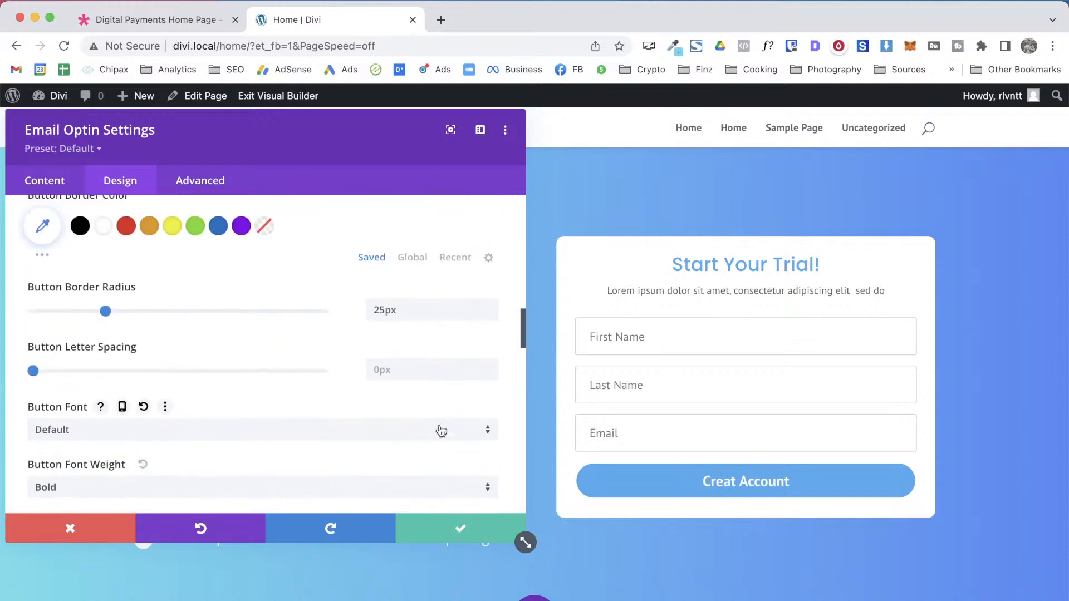
pyautogui.click(488, 354)
pyautogui.click(488, 355)
pyautogui.click(487, 354)
# Inspect the demo's Create Account label with WhatFont and set the Email Optin button's text size to 16px
pyautogui.hotkey('ctrl', 'shift', 'Tab')
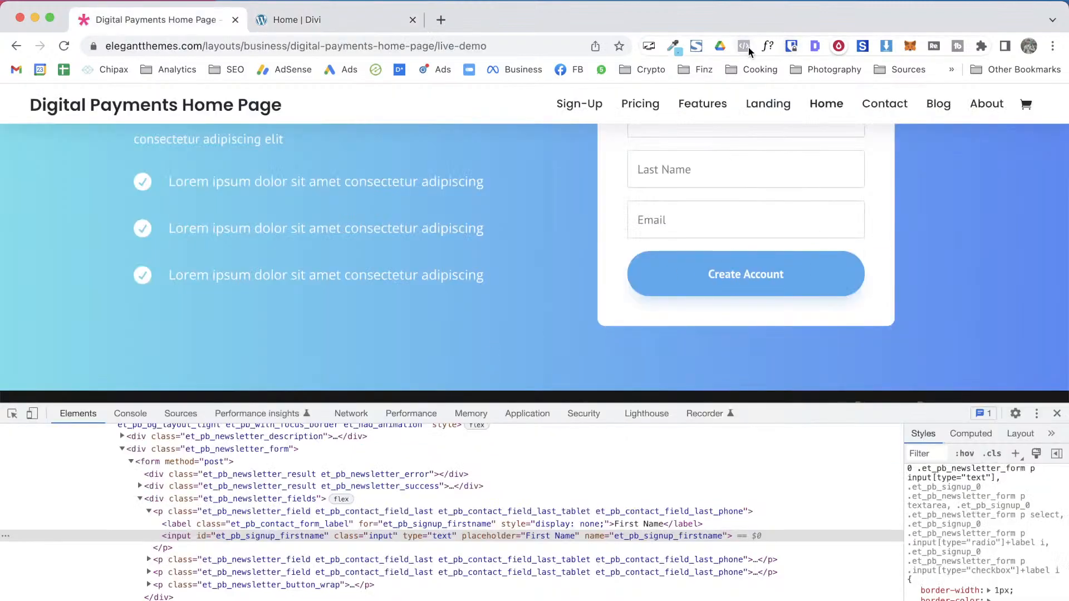
pyautogui.click(769, 45)
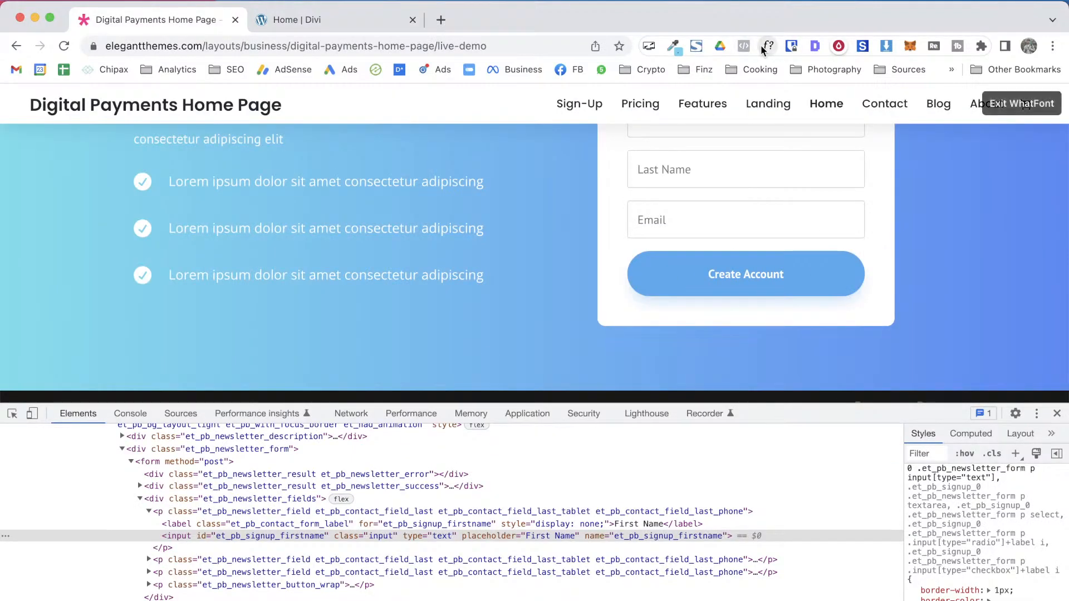
pyautogui.click(748, 273)
pyautogui.scroll(-2, 748, 273)
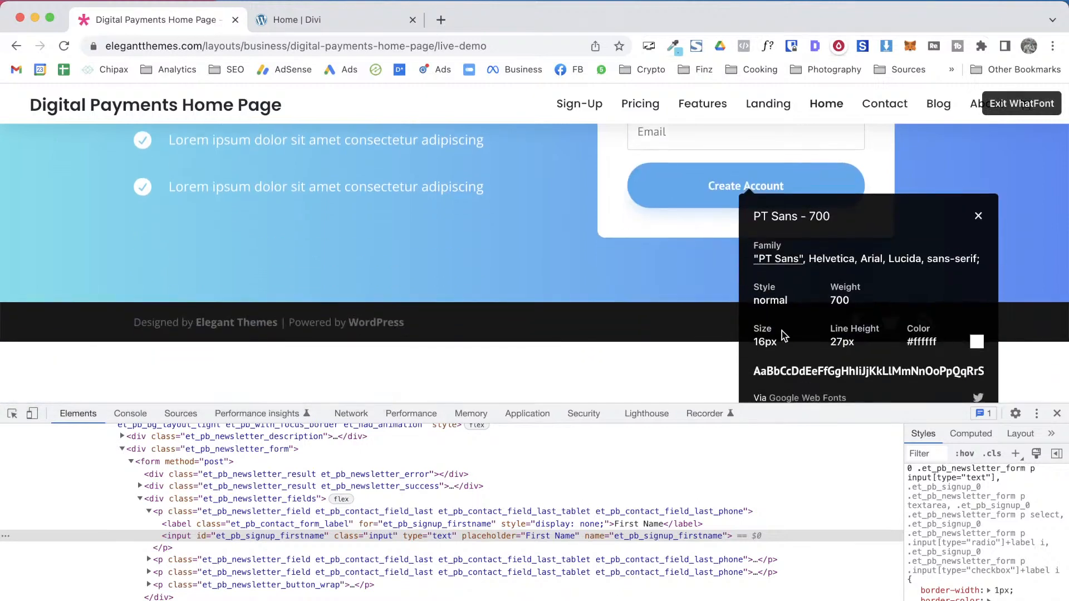
pyautogui.hotkey('ctrl', 'Tab')
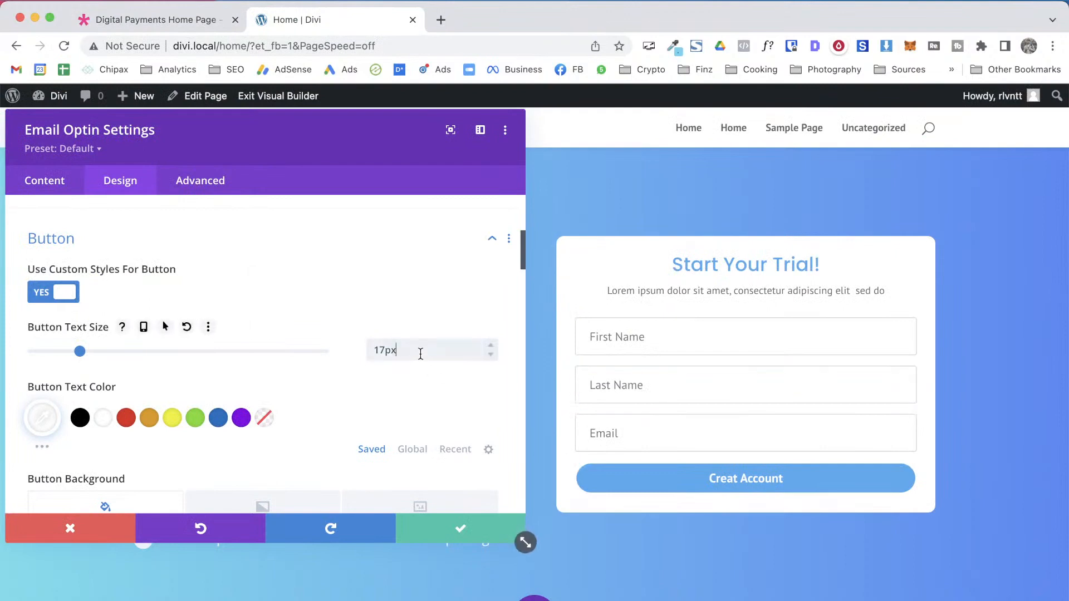
pyautogui.click(490, 354)
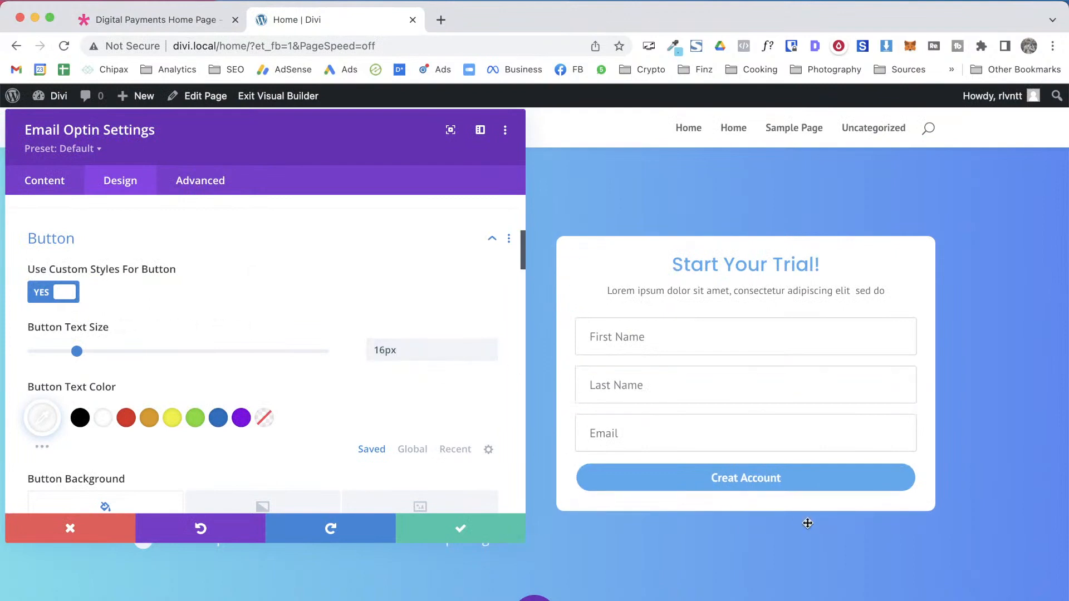
# Close the demo button's font details and give the Email Optin button linked top and bottom padding of 10px
pyautogui.hotkey('ctrl', 'shift', 'Tab')
pyautogui.click(978, 217)
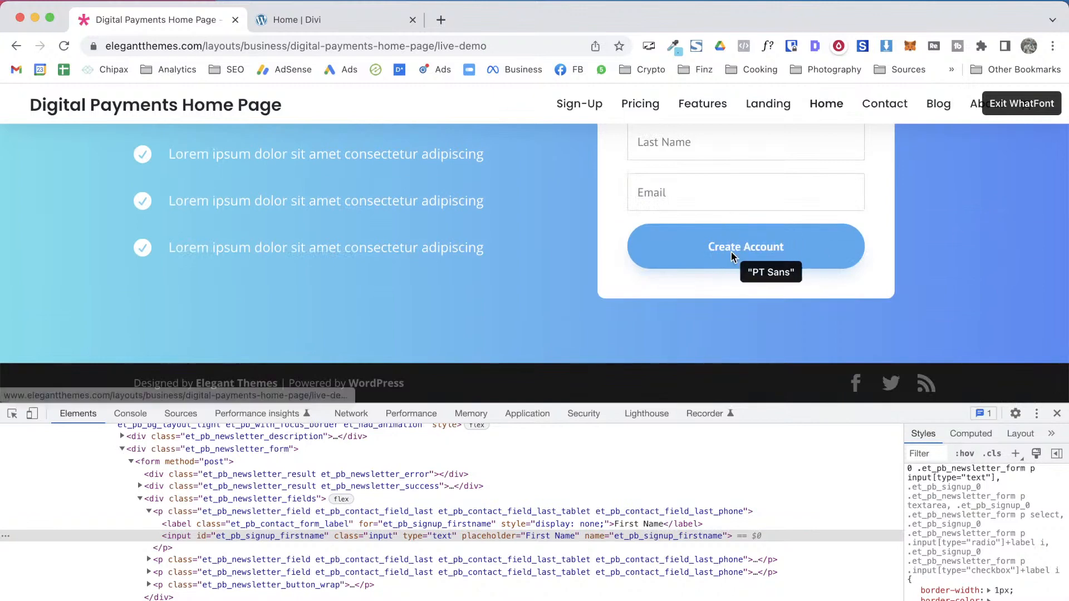
pyautogui.hotkey('ctrl', 'Tab')
pyautogui.click(56, 239)
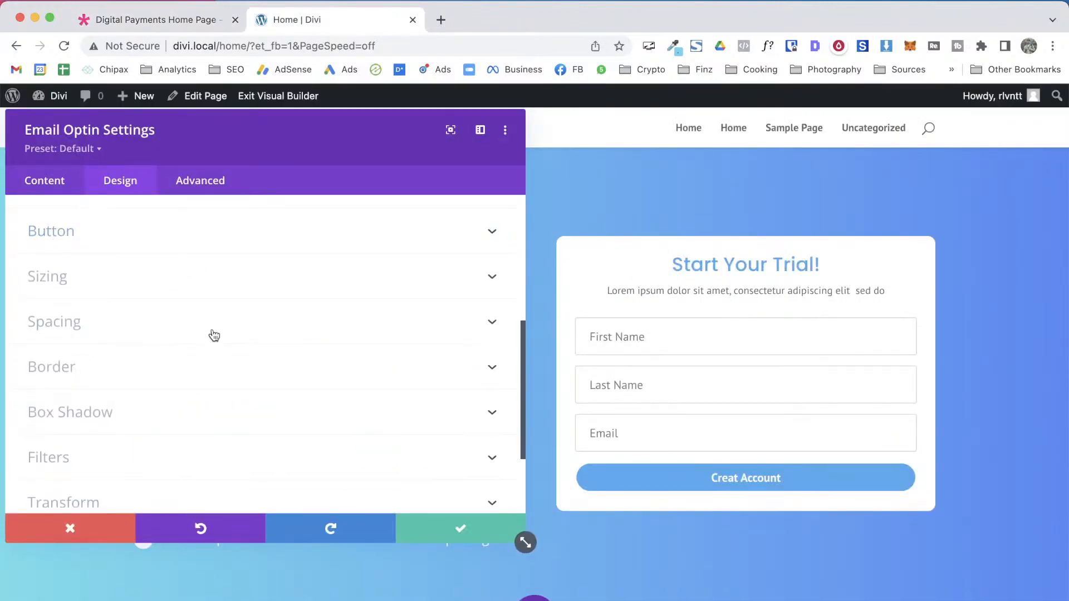
pyautogui.click(59, 239)
pyautogui.scroll(-15, 230, 426)
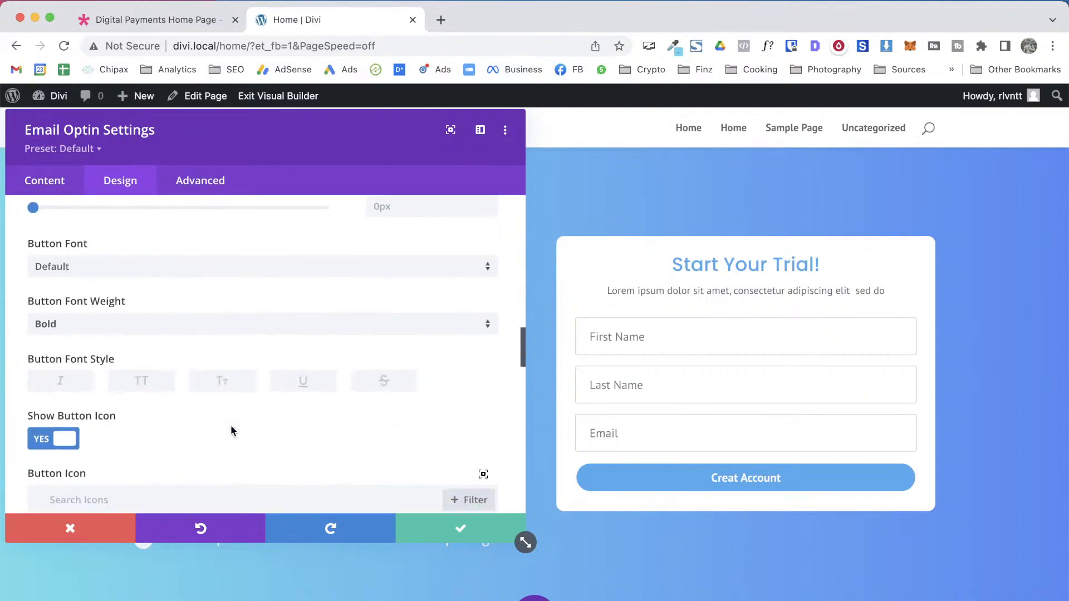
pyautogui.scroll(-5, 231, 430)
pyautogui.scroll(-8, 326, 483)
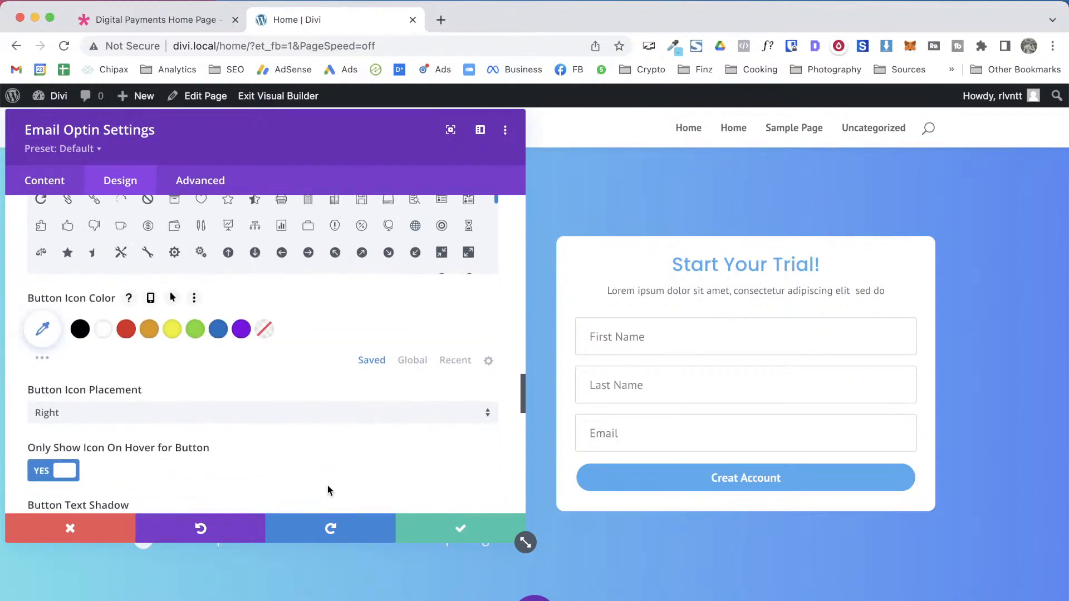
pyautogui.scroll(-4, 328, 490)
pyautogui.click(57, 411)
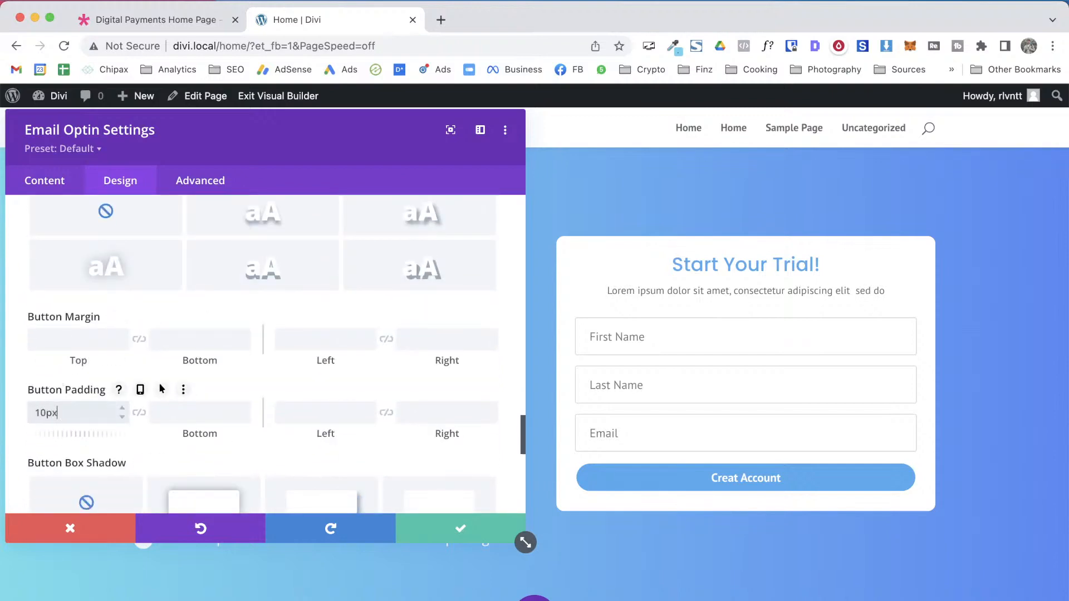
pyautogui.click(139, 412)
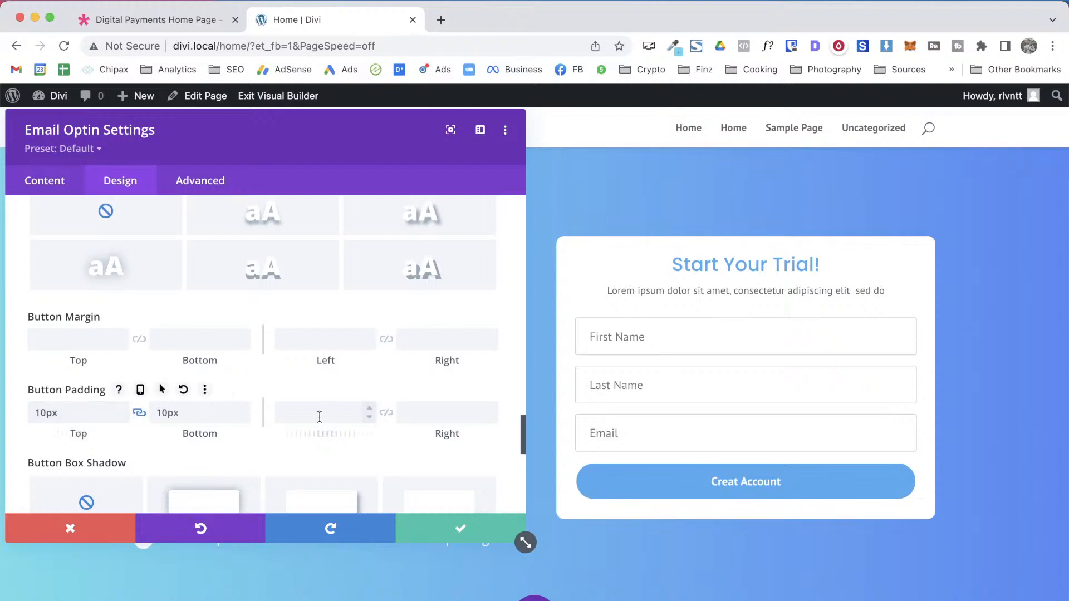
# Increase the Email Optin button's top and bottom padding to 15px and save the module settings
pyautogui.press('Up')
pyautogui.press('Up')
pyautogui.press('Up')
pyautogui.press('Up')
pyautogui.press('Up')
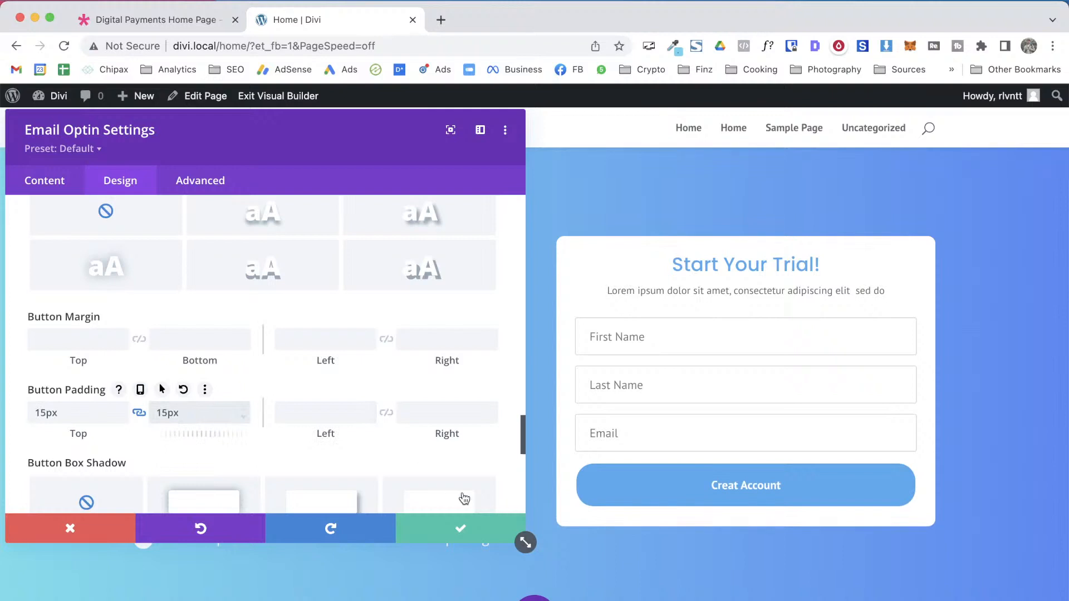
pyautogui.click(482, 530)
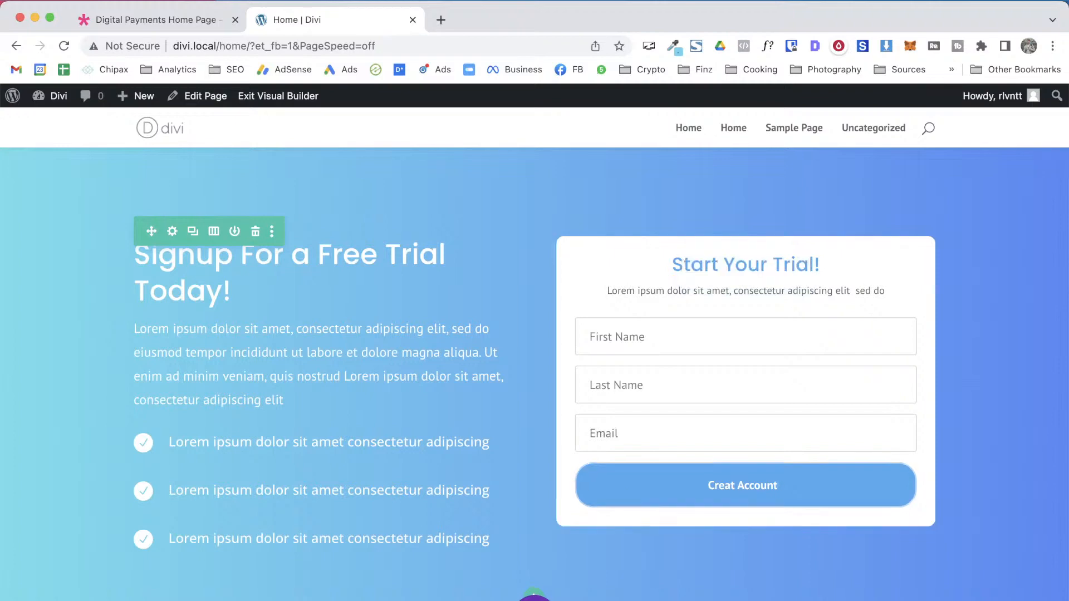
# Reopen the Email Optin module's settings and reduce the module width to 76%
pyautogui.click(719, 274)
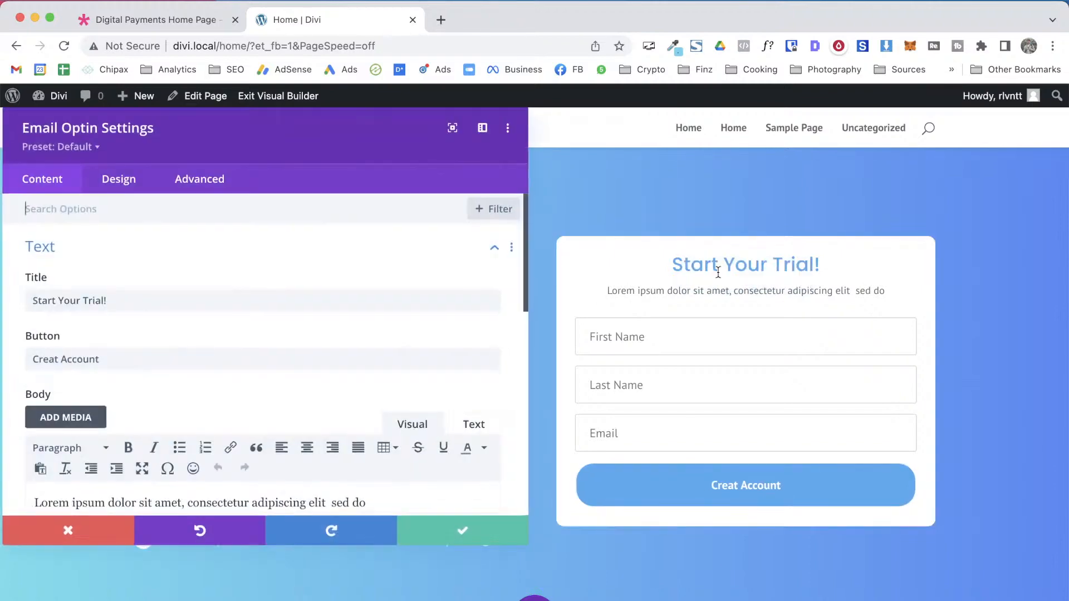
pyautogui.click(119, 186)
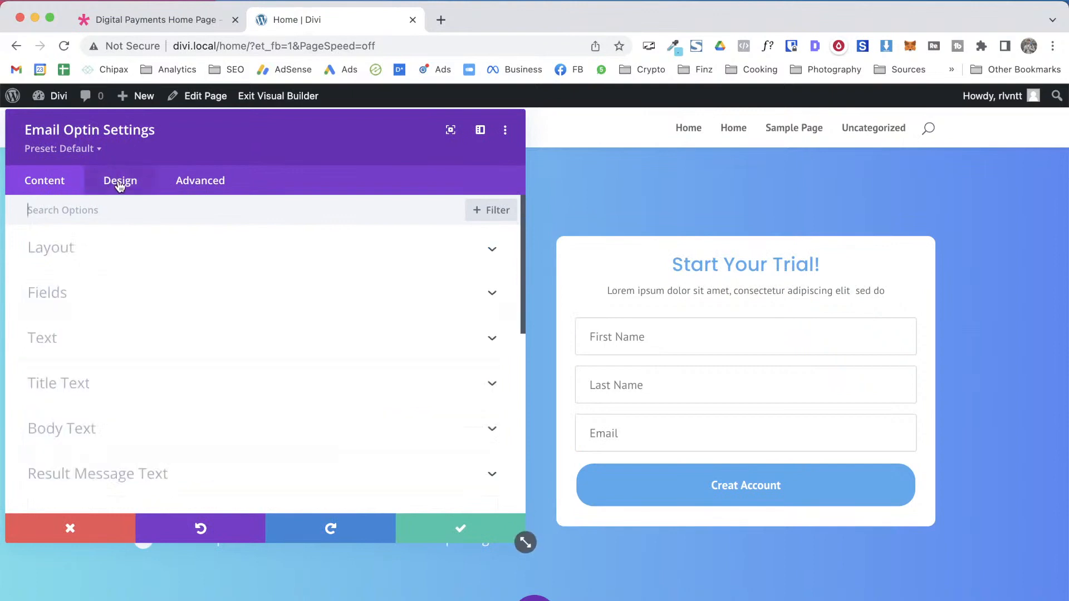
pyautogui.click(78, 262)
pyautogui.click(62, 260)
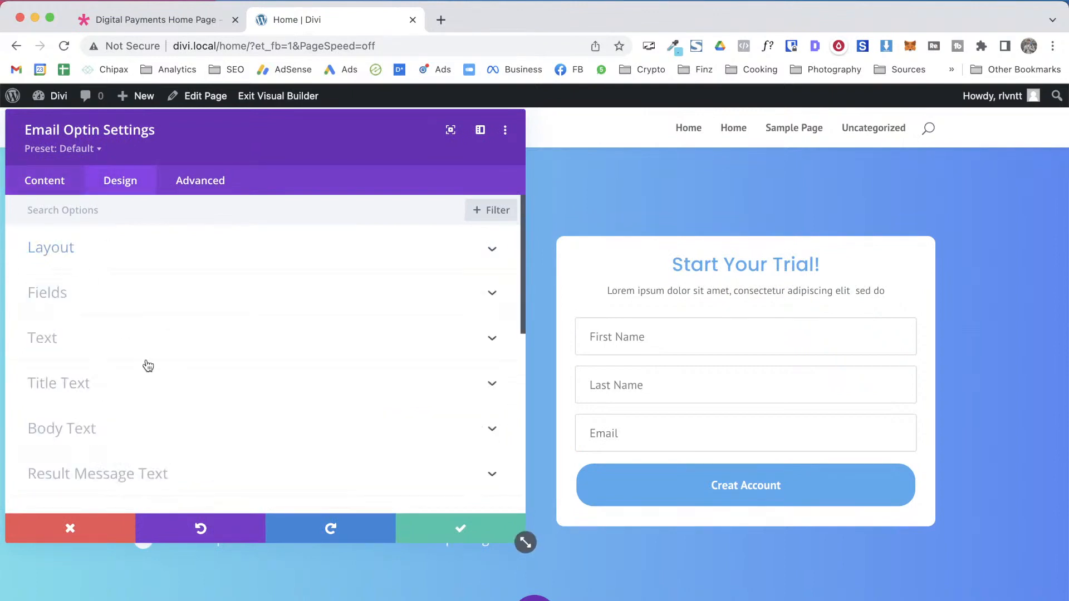
pyautogui.scroll(-3, 153, 396)
pyautogui.click(90, 396)
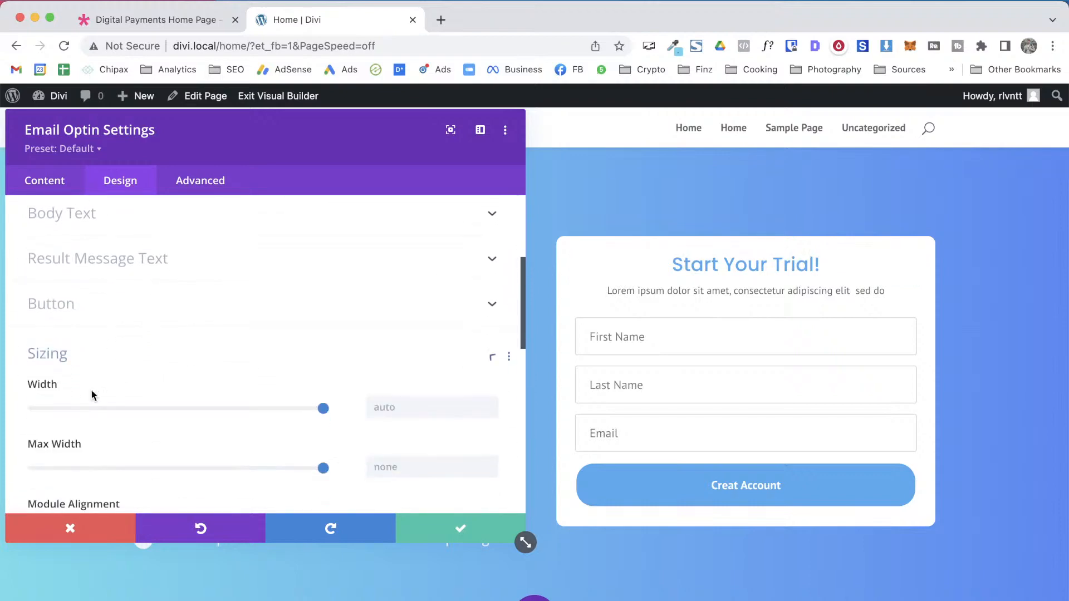
pyautogui.moveTo(322, 271); pyautogui.dragTo(253, 274)
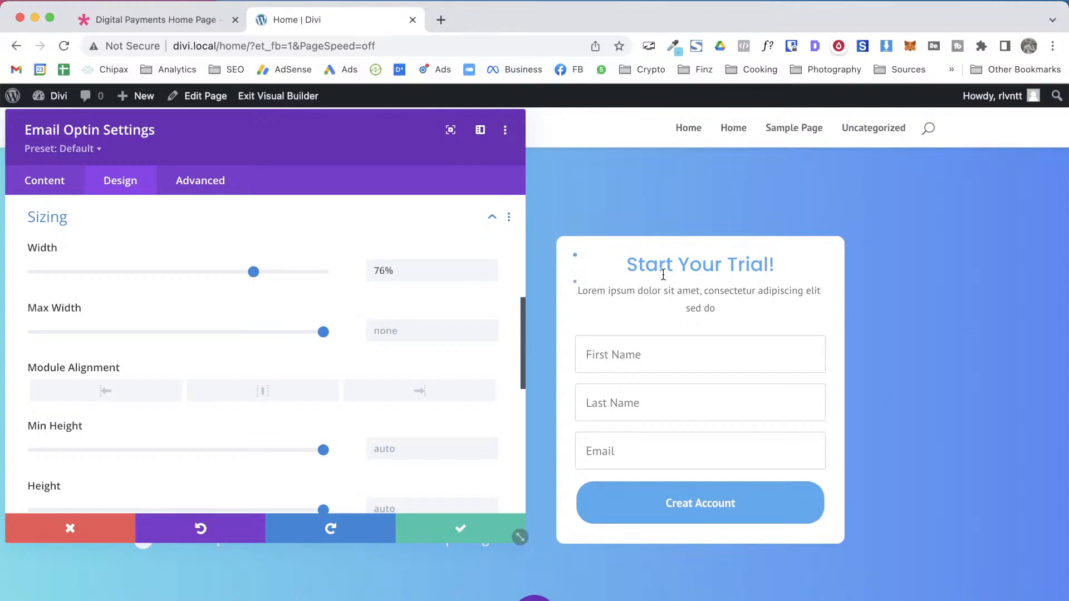
# Compare the card with the demo's signup card and set the Email Optin module width to 80%
pyautogui.hotkey('ctrl', 'Tab')
pyautogui.scroll(4, 555, 202)
pyautogui.hotkey('ctrl', 'Tab')
pyautogui.click(488, 265)
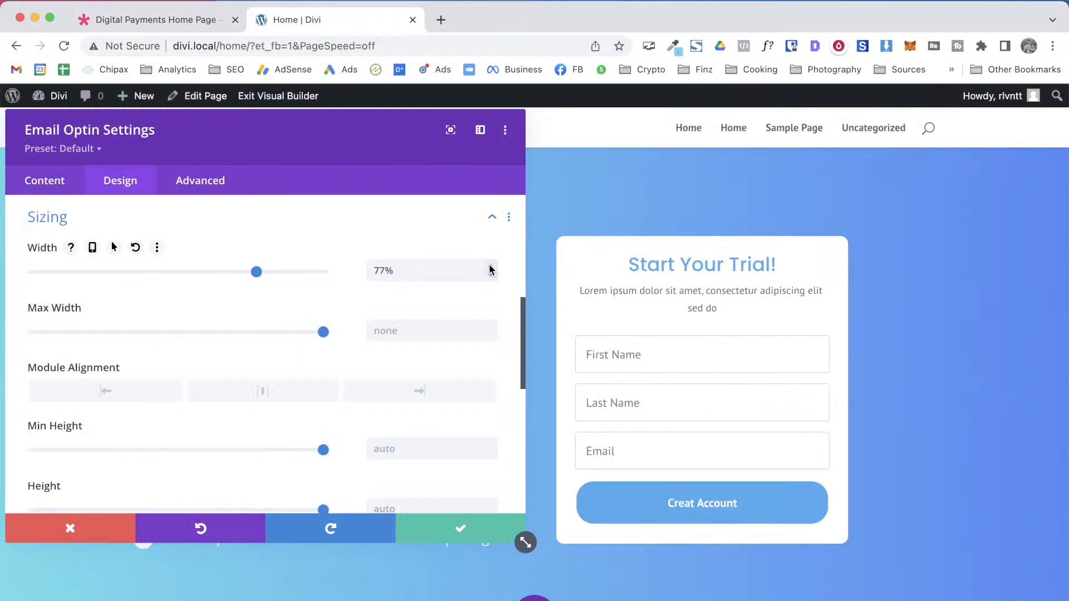
pyautogui.click(488, 265)
pyautogui.click(489, 265)
pyautogui.click(489, 265)
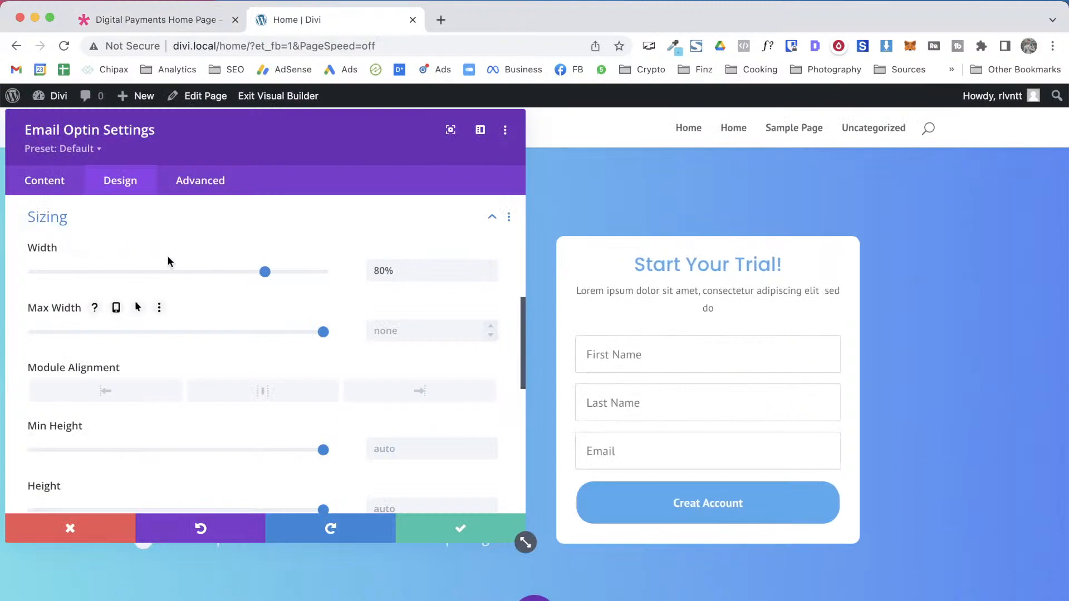
# Give the Email Optin module linked top and bottom padding of 40px
pyautogui.click(89, 219)
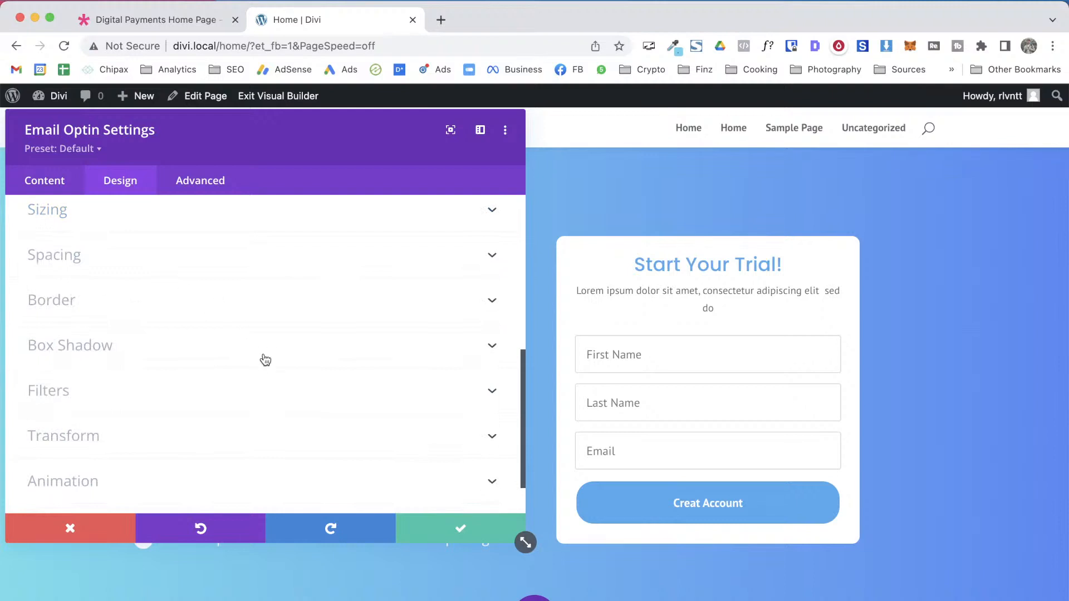
pyautogui.click(43, 253)
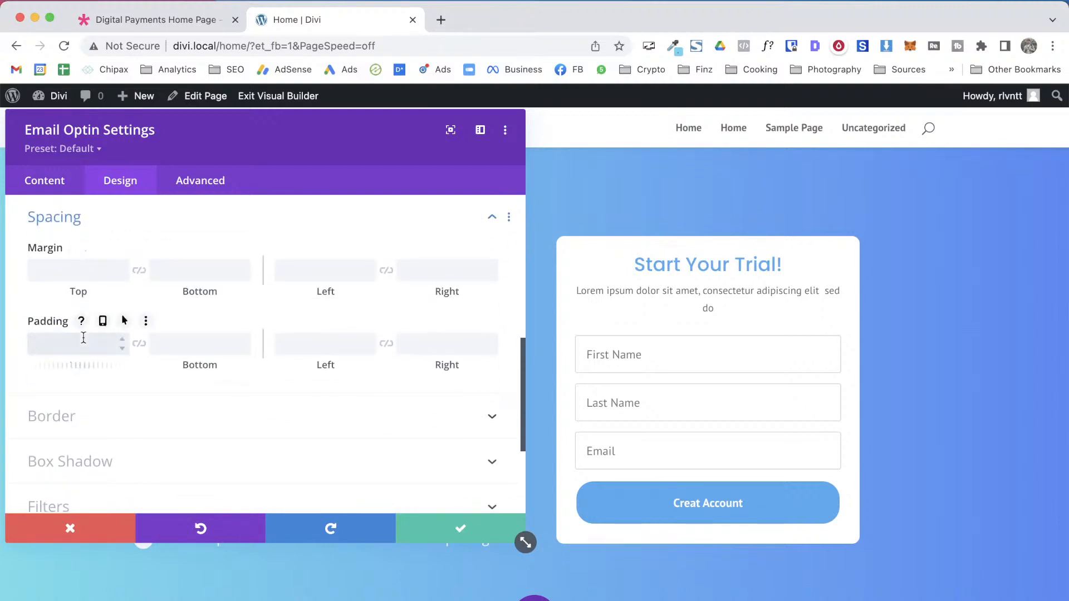
pyautogui.click(327, 341)
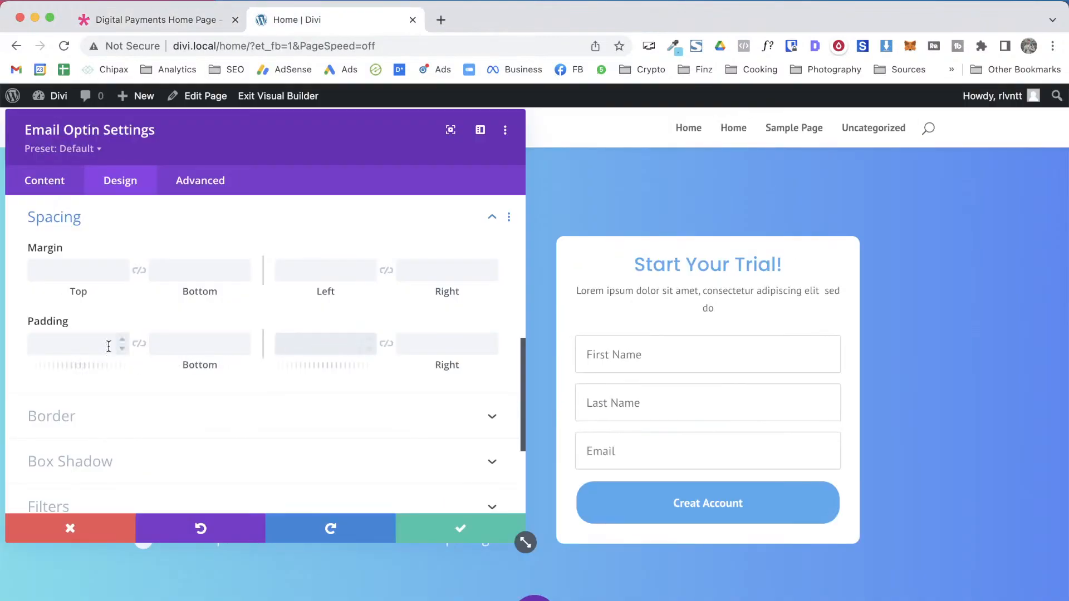
pyautogui.click(108, 347)
pyautogui.write('30')
pyautogui.click(139, 344)
pyautogui.click(62, 342)
pyautogui.hotkey('shift', 'Up')
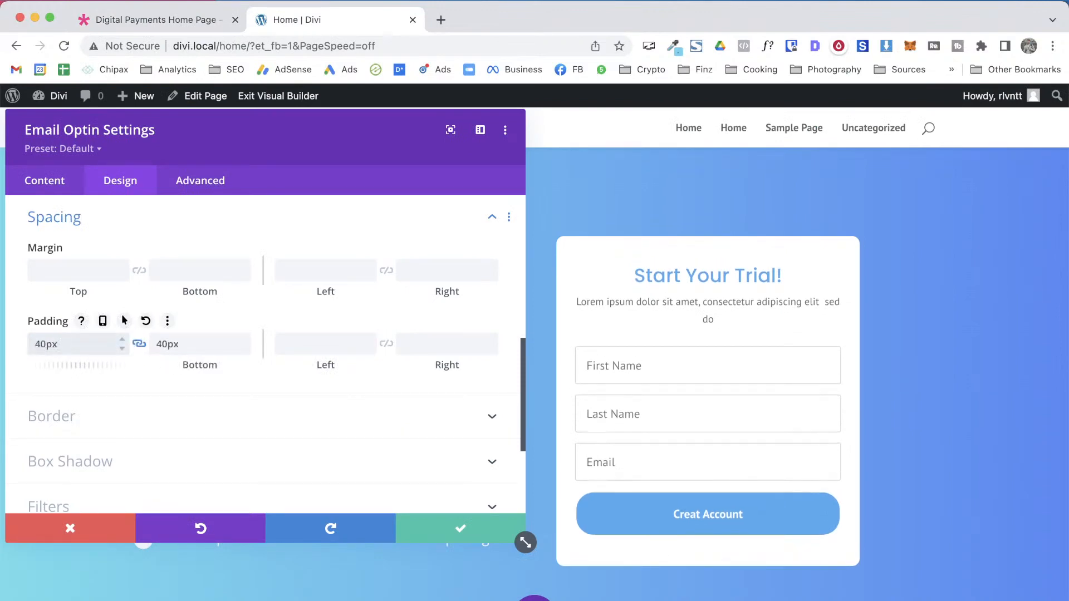
# Link the Email Optin module's left and right padding and set both to 40px
pyautogui.click(301, 346)
pyautogui.write('30')
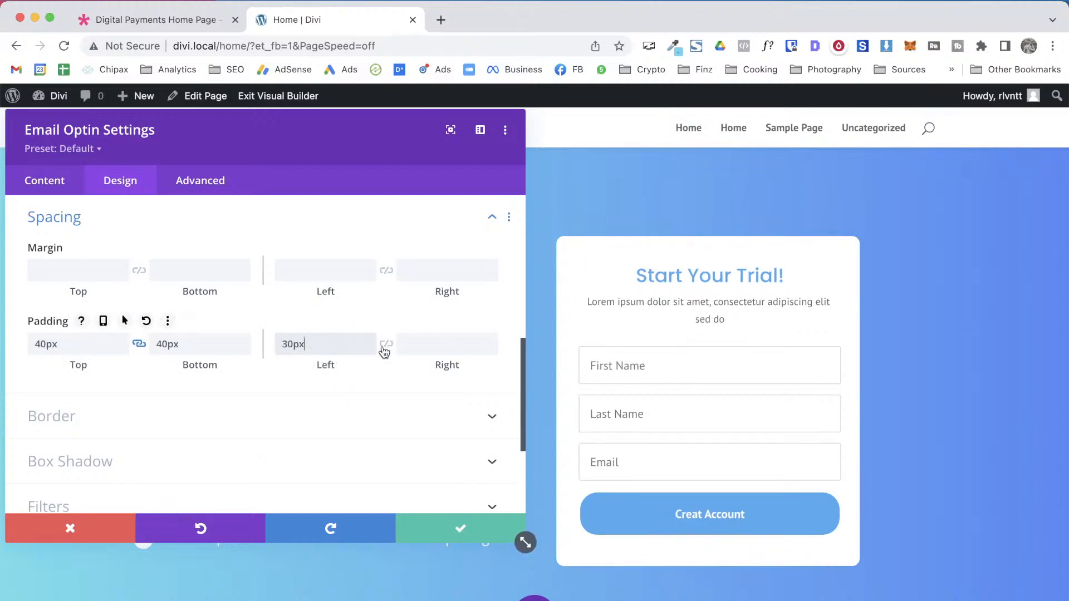
pyautogui.click(383, 346)
pyautogui.hotkey('shift', 'Up')
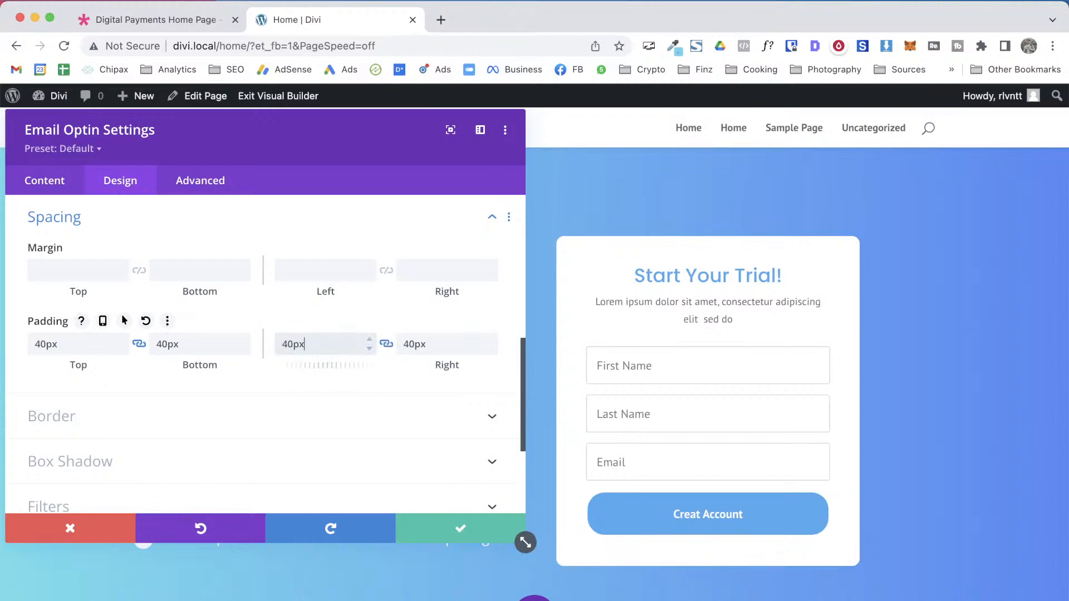
# Compare the side spacing with the demo's signup card, reduce the linked left and right padding to 30px, and save the module settings
pyautogui.hotkey('ctrl', 'Tab')
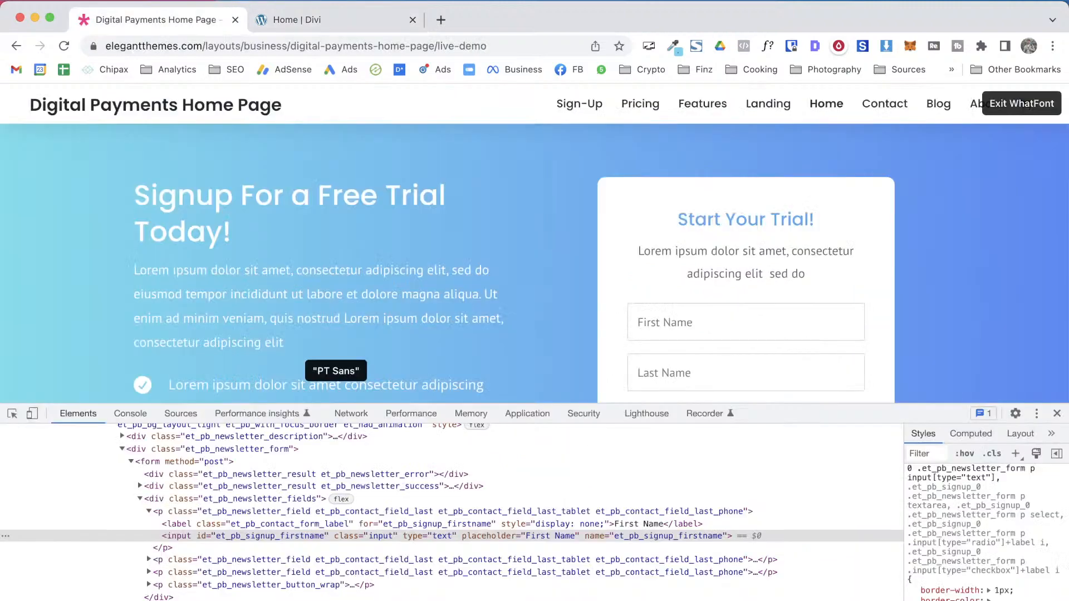
pyautogui.scroll(-3, 857, 227)
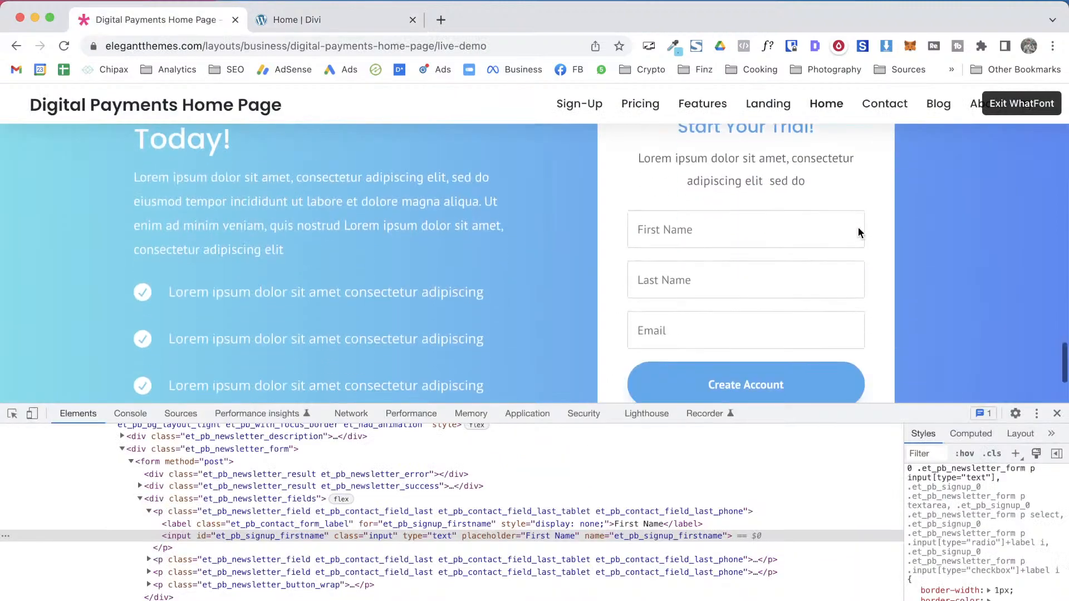
pyautogui.hotkey('ctrl', 'Tab')
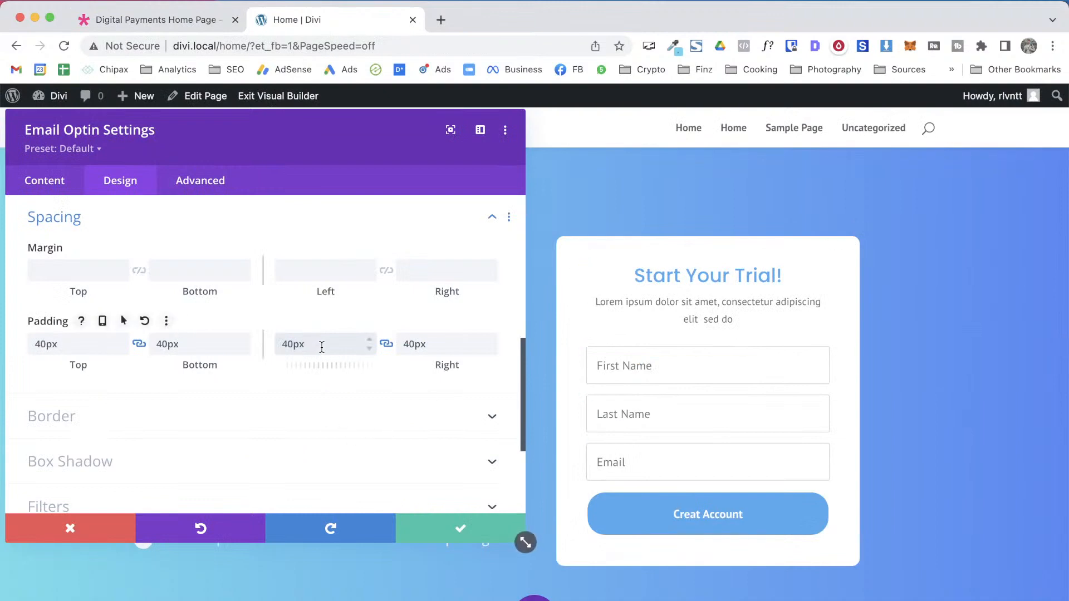
pyautogui.hotkey('shift', 'Down')
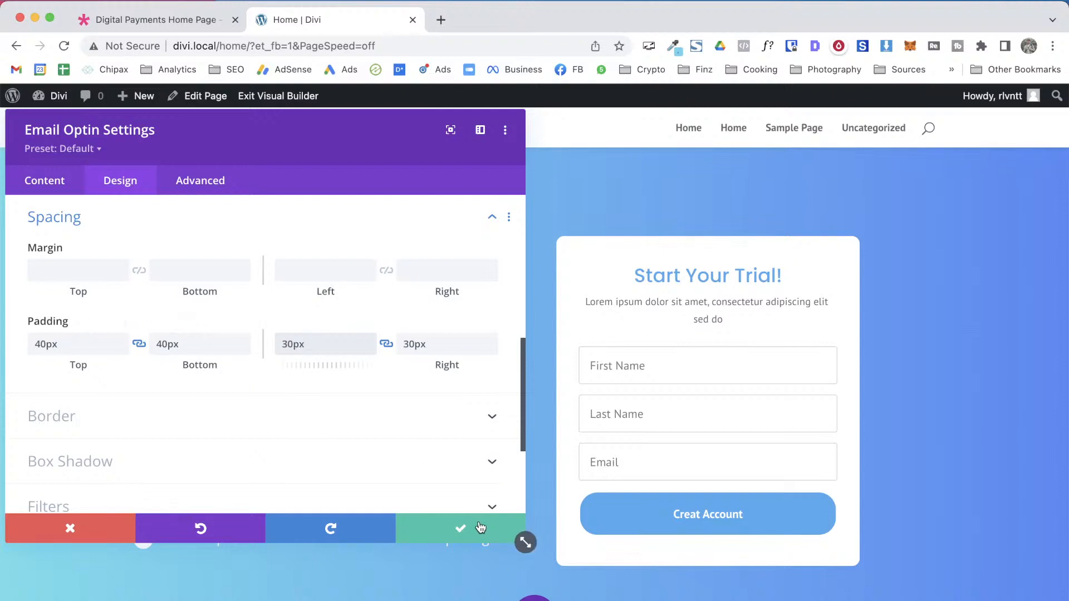
pyautogui.click(479, 527)
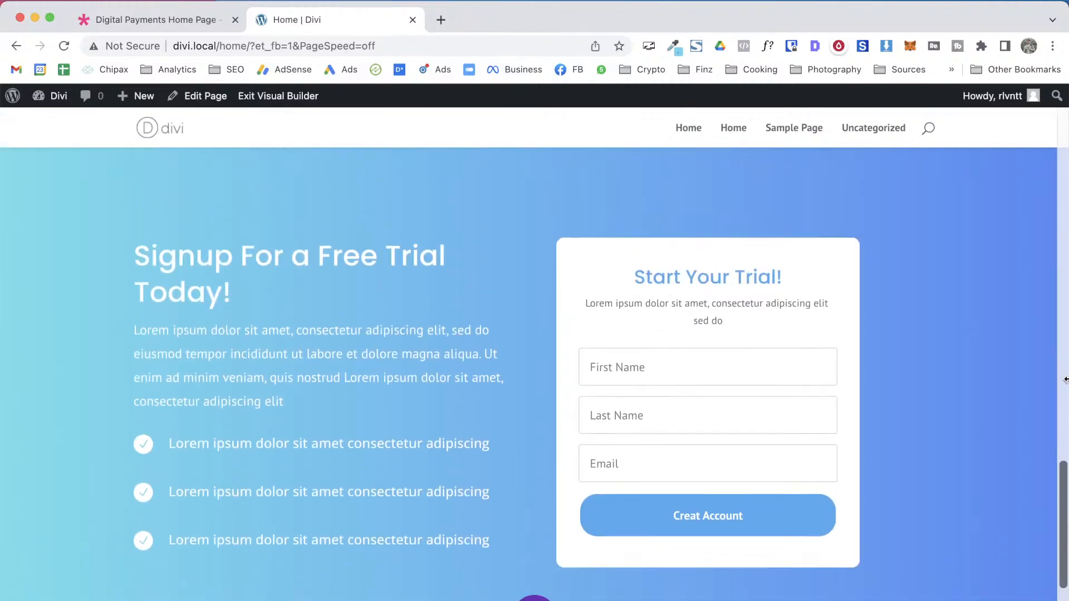
# Inspect the font details of the description text under "Start Your Trial!" on the demo page using WhatFont
pyautogui.scroll(-1, 1066, 380)
pyautogui.hotkey('ctrl', 'Tab')
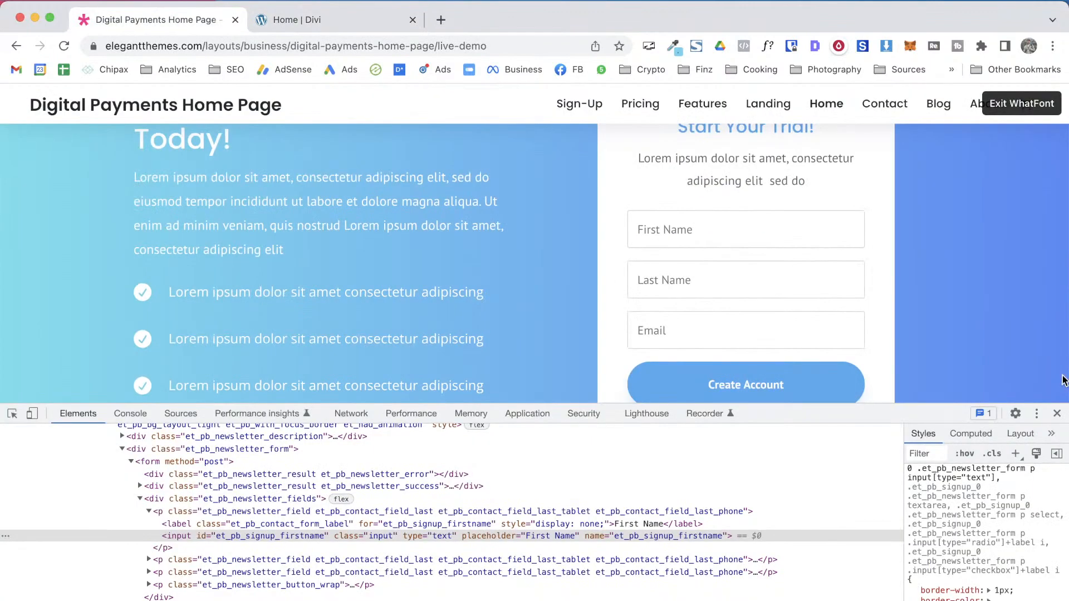
pyautogui.click(763, 48)
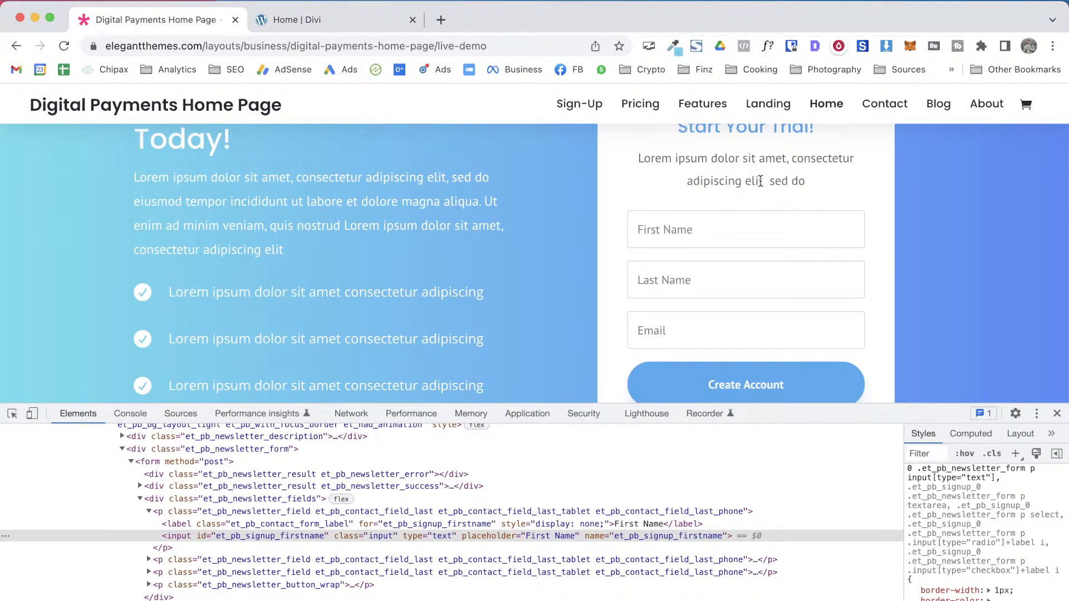
pyautogui.click(768, 47)
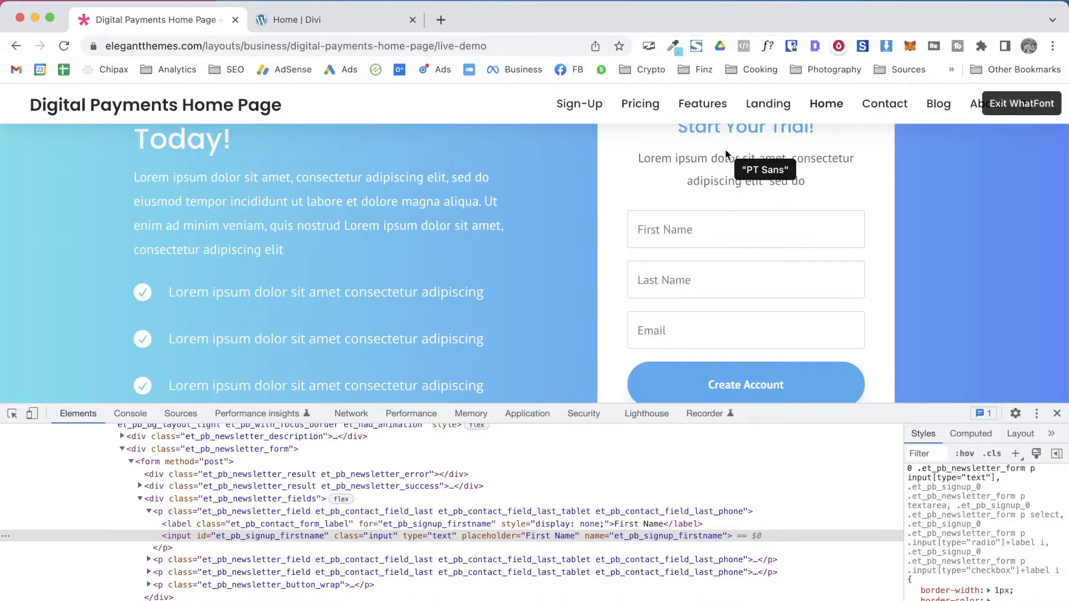
pyautogui.click(726, 156)
pyautogui.hotkey('ctrl', 'Tab')
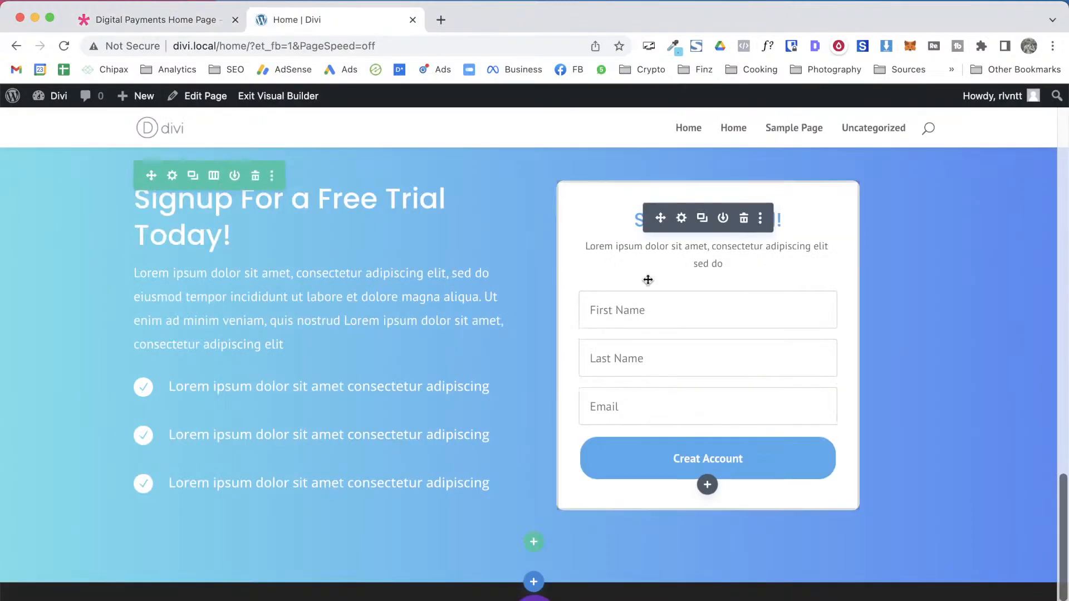
# Set the Email Optin module's body text size to 17px and save the module settings
pyautogui.click(682, 219)
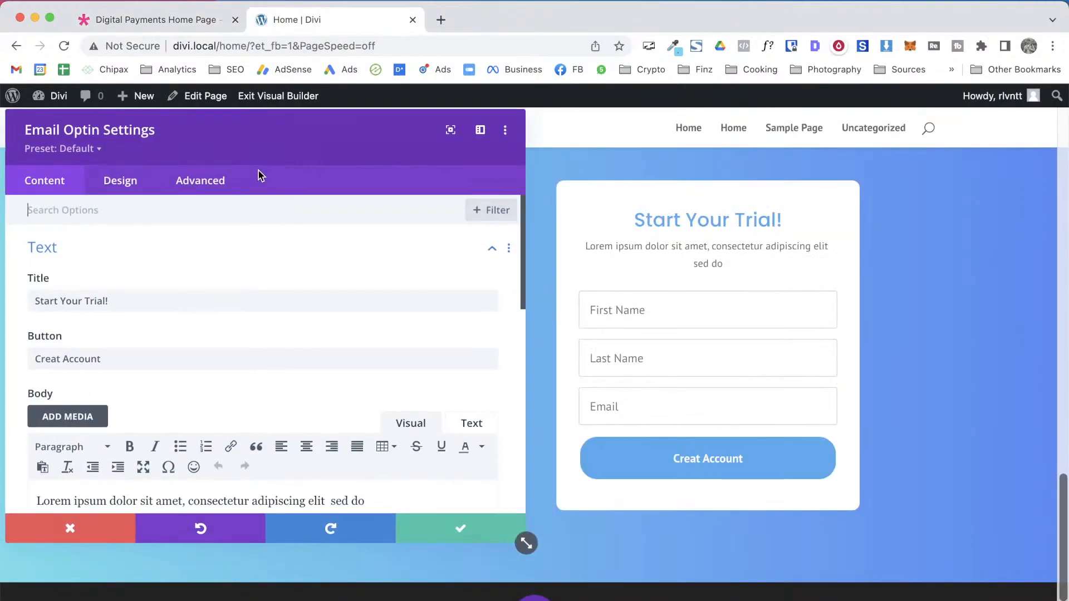
pyautogui.click(123, 189)
pyautogui.click(74, 429)
pyautogui.scroll(-5, 356, 365)
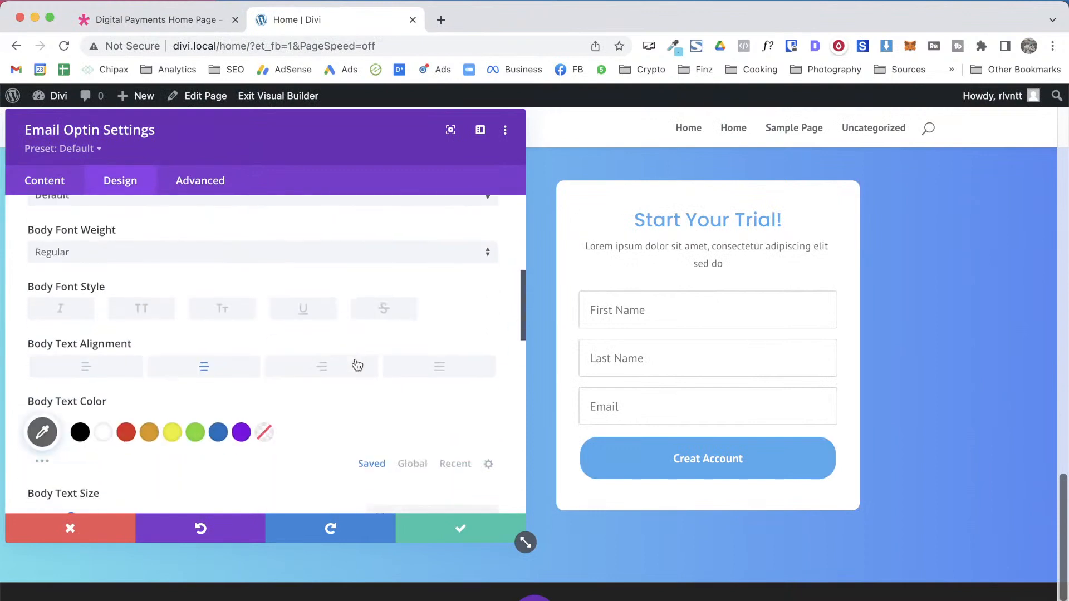
pyautogui.doubleClick(490, 473)
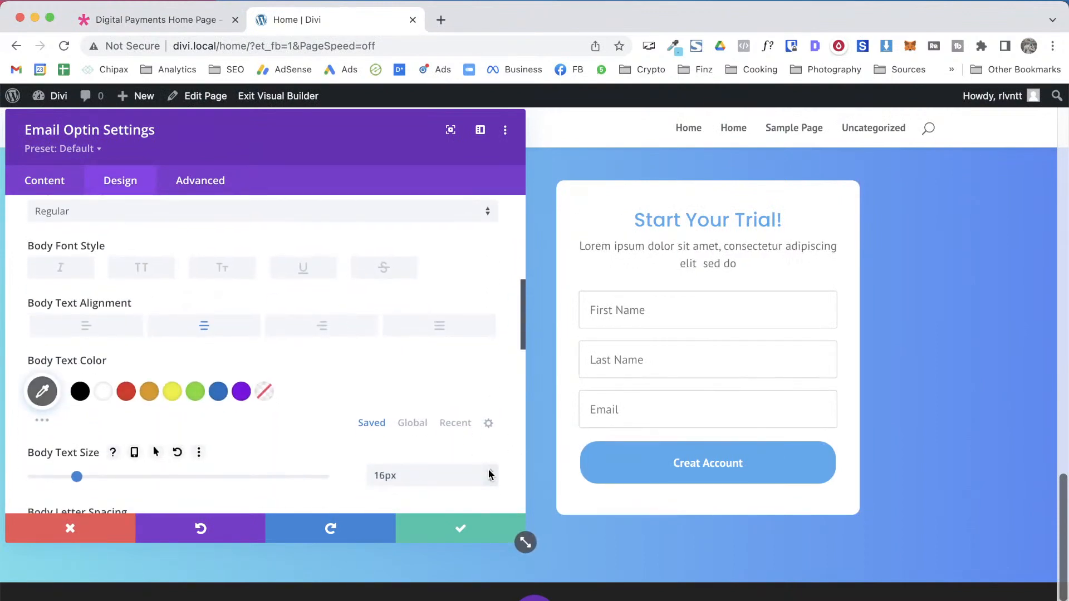
pyautogui.click(492, 473)
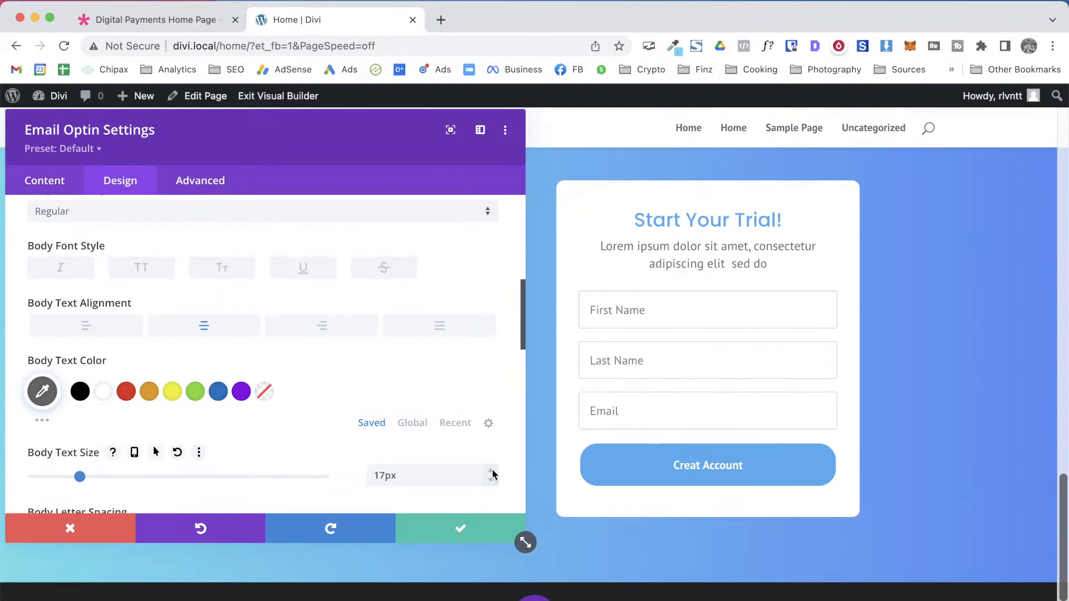
pyautogui.click(465, 529)
# Exit the font inspector and close the developer tools on the demo page to view its whole signup section
pyautogui.hotkey('ctrl', 'Tab')
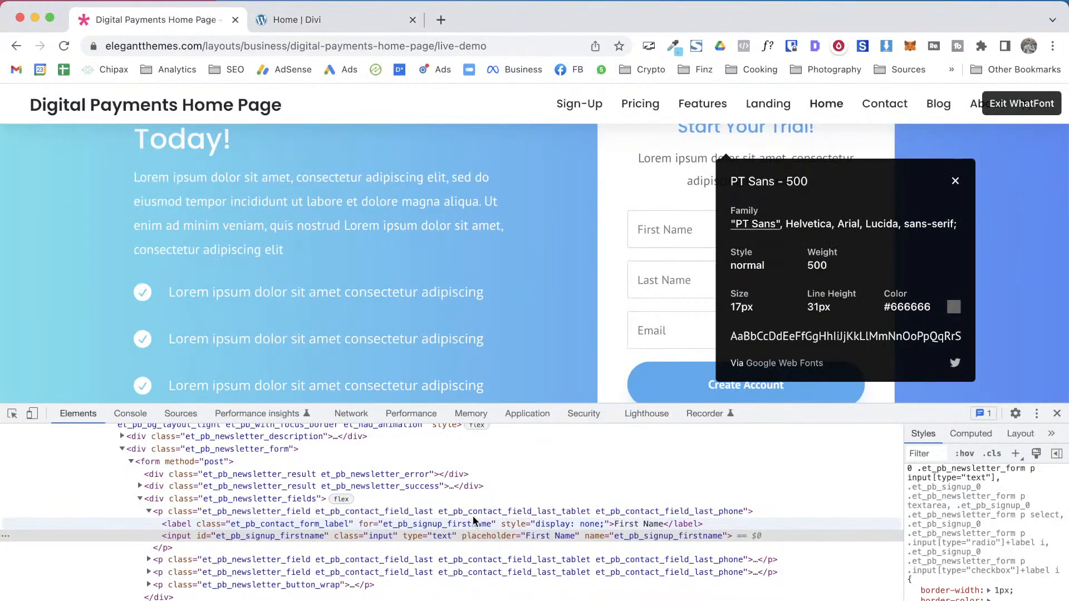
pyautogui.press('Escape')
pyautogui.scroll(5, 863, 235)
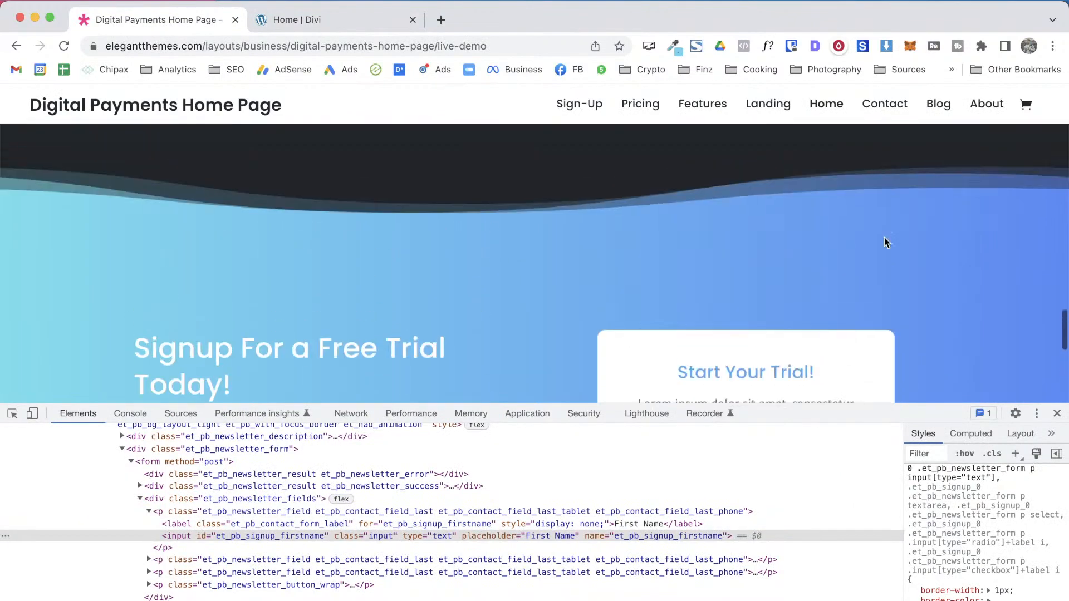
pyautogui.click(1057, 413)
pyautogui.scroll(-3, 998, 370)
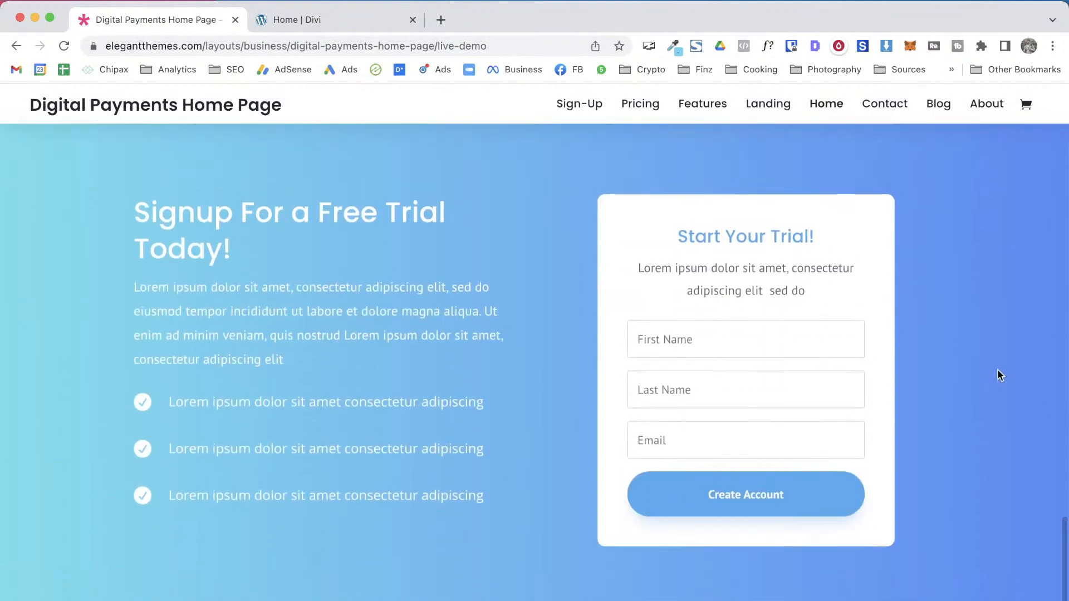
# Return to the Divi page and give the free-trial signup section a bottom padding of 60px
pyautogui.hotkey('ctrl', 'Tab')
pyautogui.scroll(5, 738, 328)
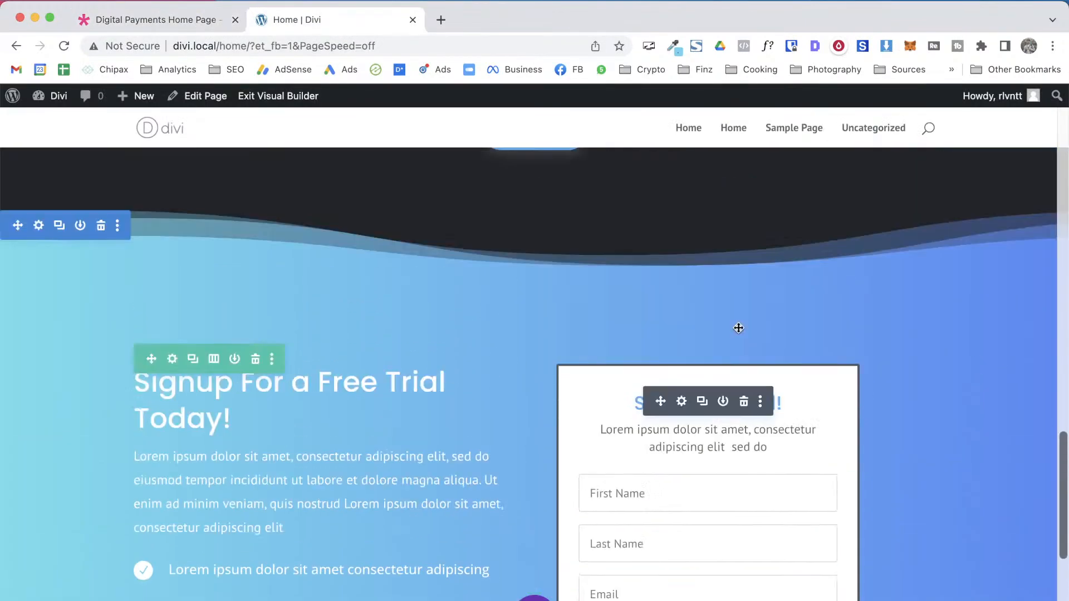
pyautogui.scroll(-4, 737, 327)
pyautogui.scroll(-5, 454, 412)
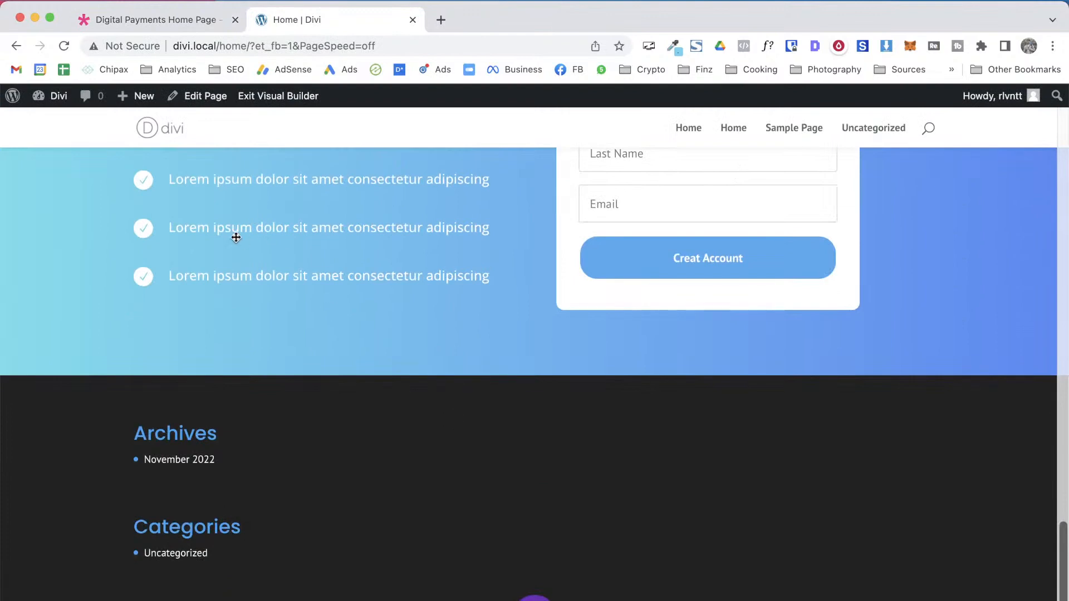
pyautogui.scroll(4, 241, 239)
pyautogui.scroll(3, 134, 198)
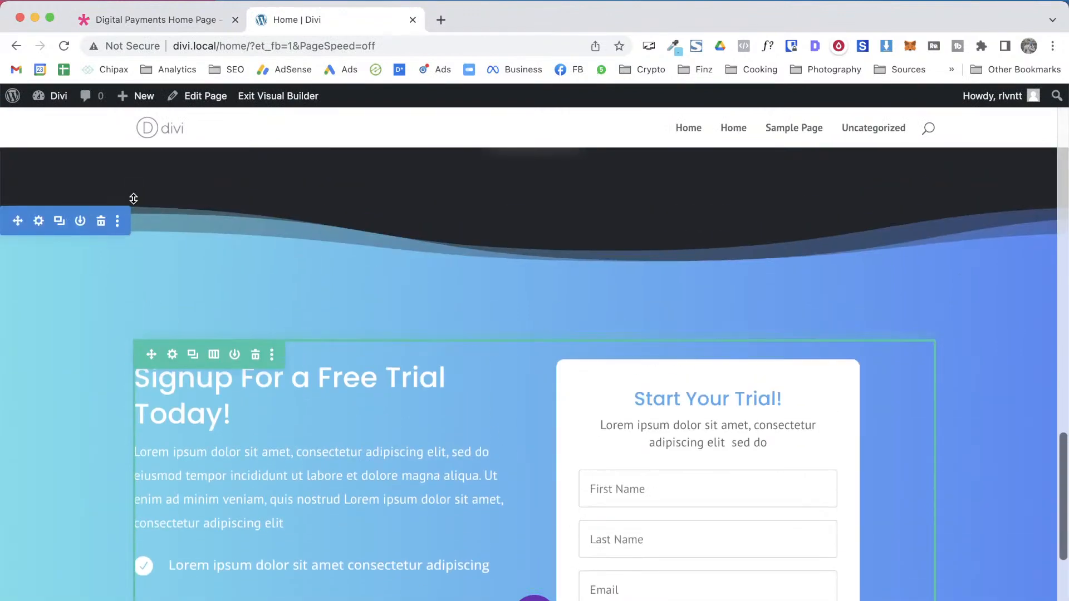
pyautogui.click(39, 220)
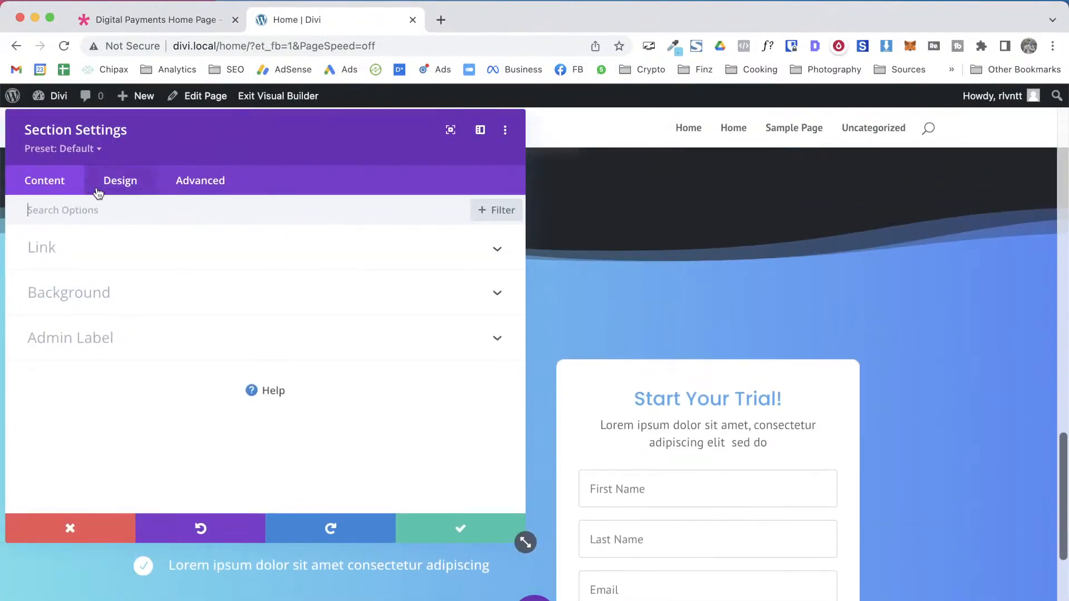
pyautogui.click(119, 182)
pyautogui.click(128, 389)
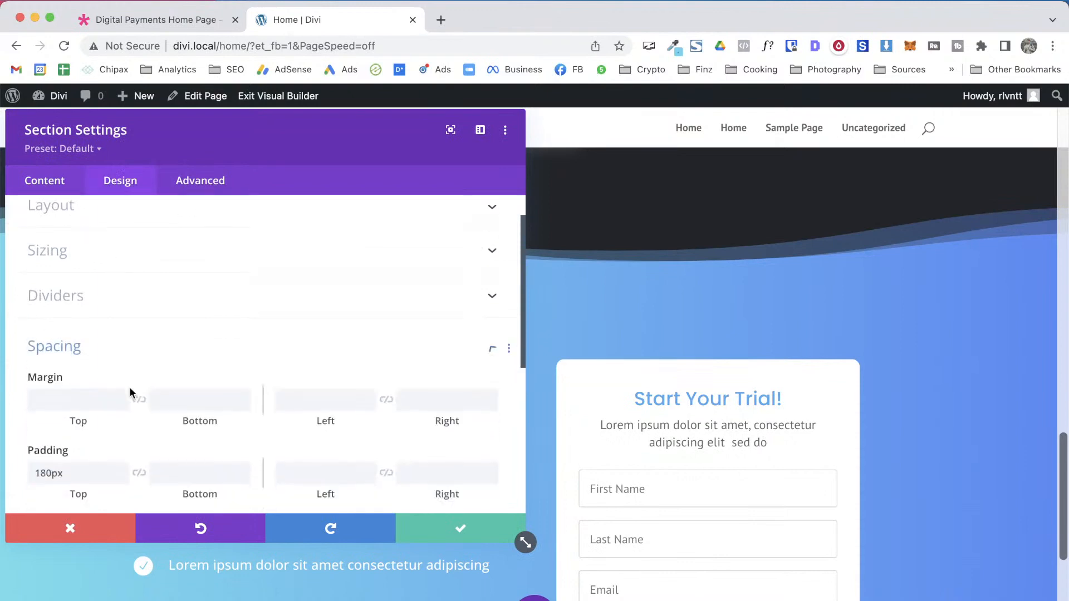
pyautogui.write('60px')
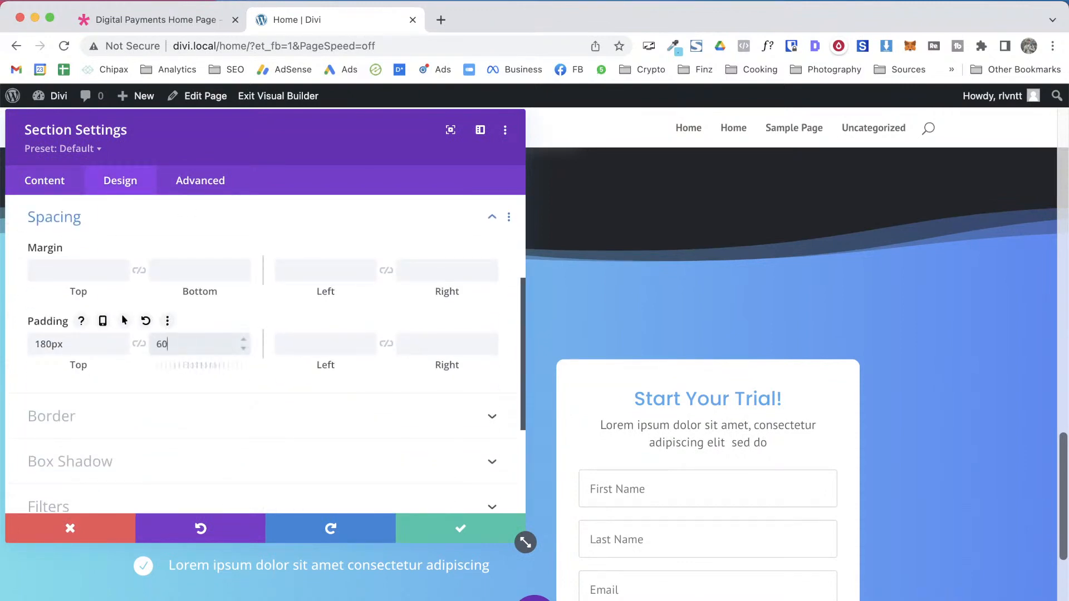
pyautogui.scroll(-4, 806, 253)
pyautogui.scroll(3, 805, 254)
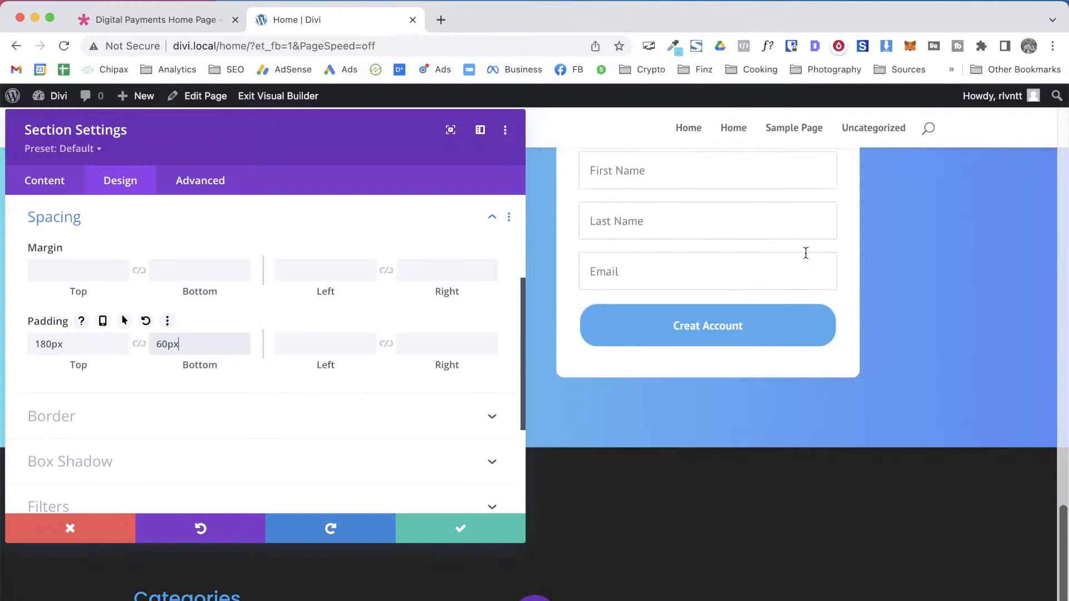
# Increase the signup section's bottom padding to 100px and save the section settings
pyautogui.hotkey('shift', 'Up')
pyautogui.hotkey('shift', 'Up')
pyautogui.hotkey('shift', 'Up')
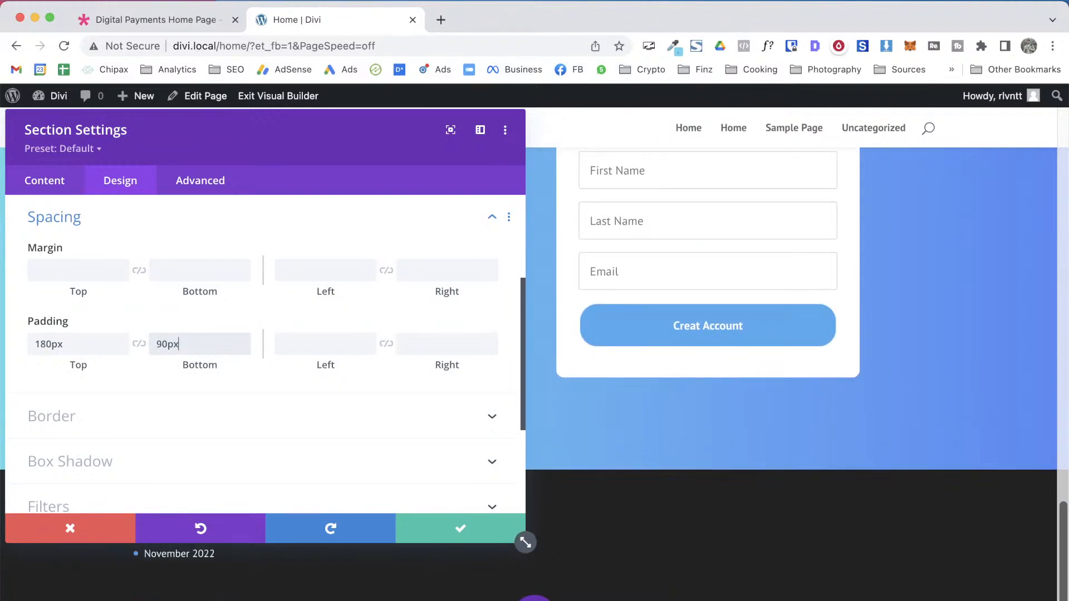
pyautogui.hotkey('shift', 'Up')
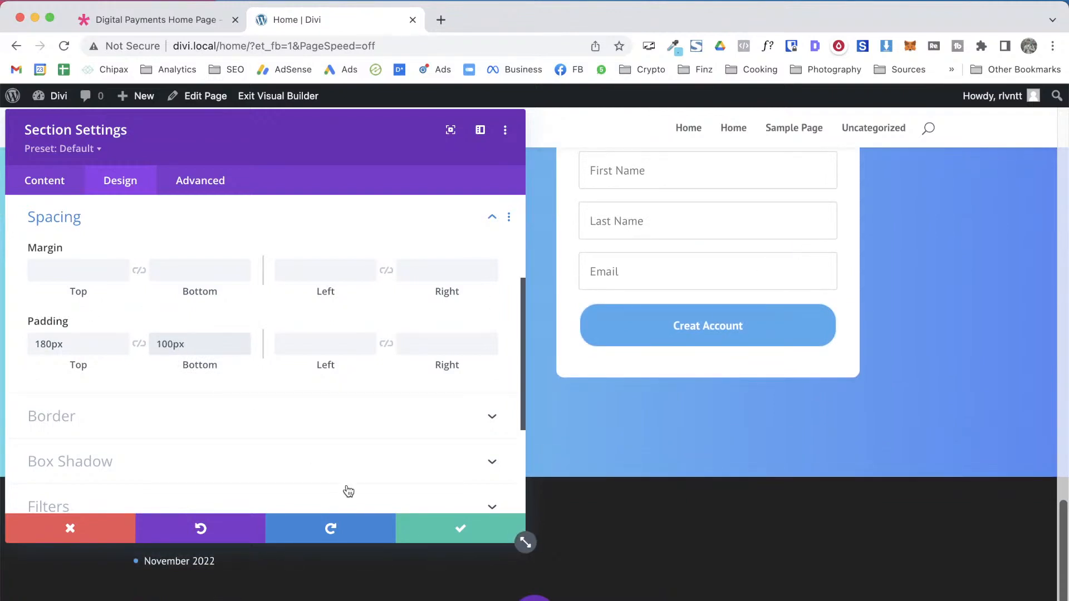
pyautogui.click(459, 528)
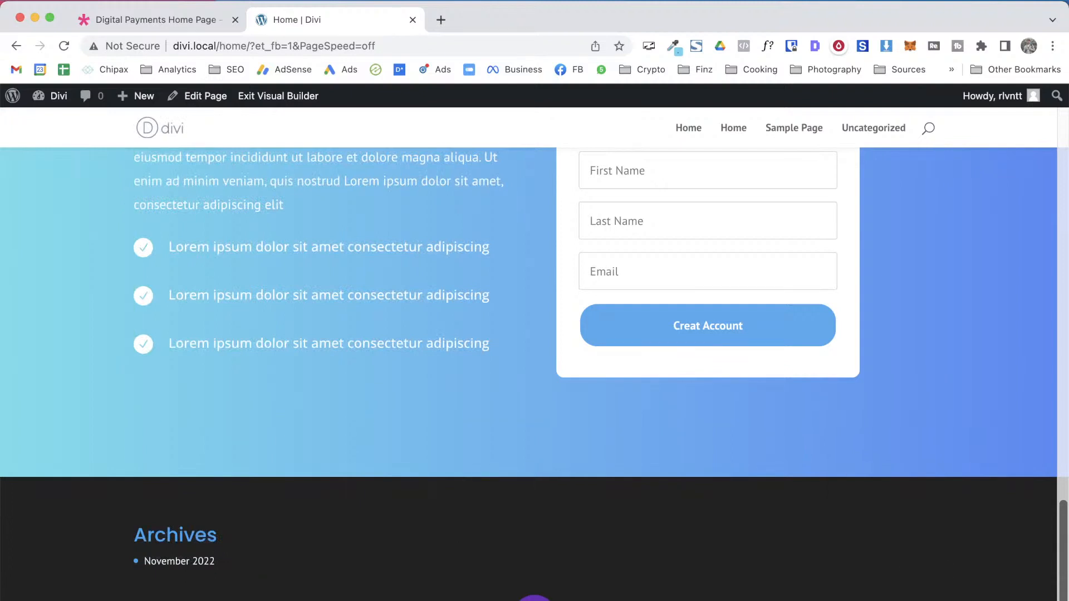
pyautogui.moveTo(707, 349)
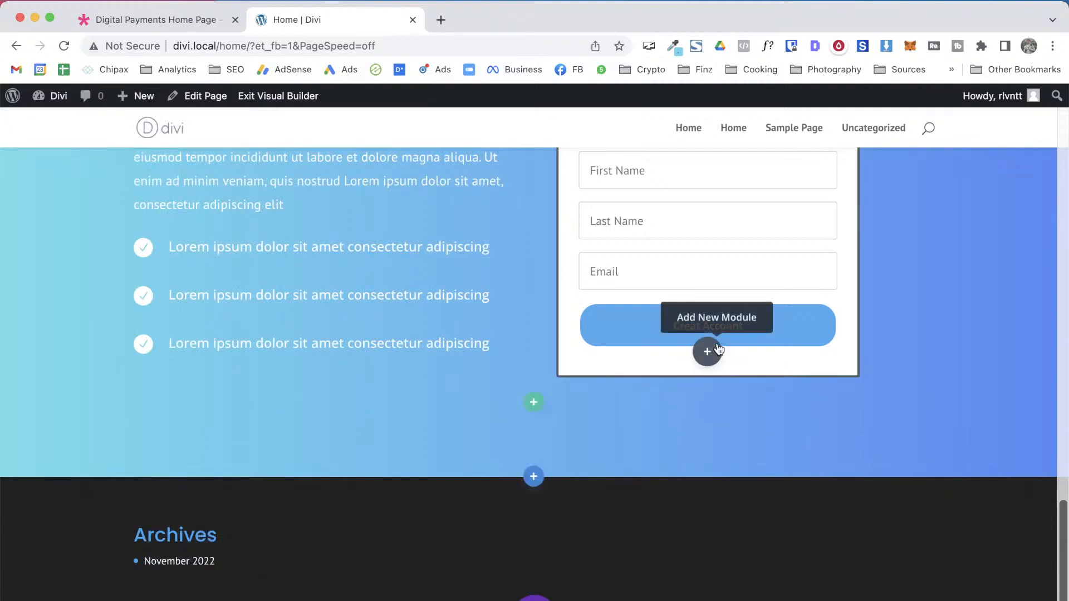
pyautogui.moveTo(451, 414)
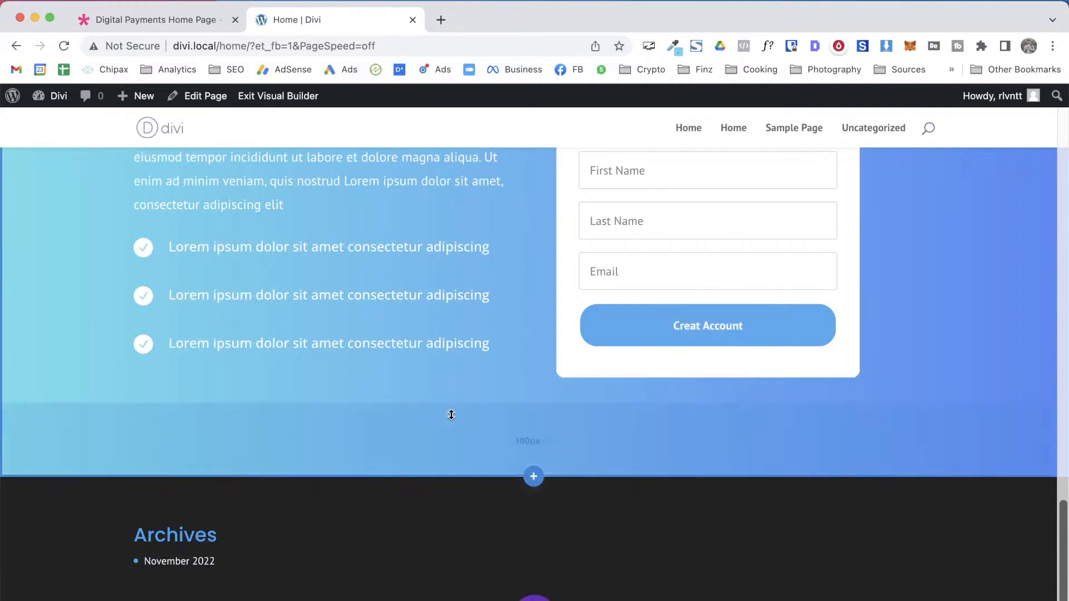
pyautogui.scroll(-1, 425, 502)
pyautogui.scroll(10, 425, 502)
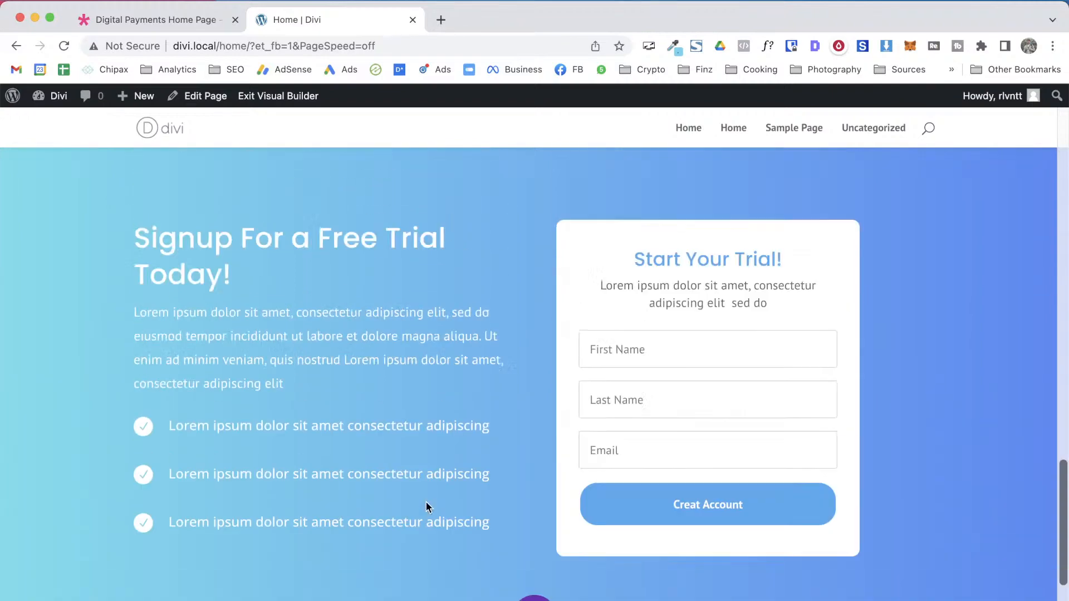
# Exit the visual builder and examine the free-trial signup section and its Email Optin card on the live page
pyautogui.scroll(-2, 427, 502)
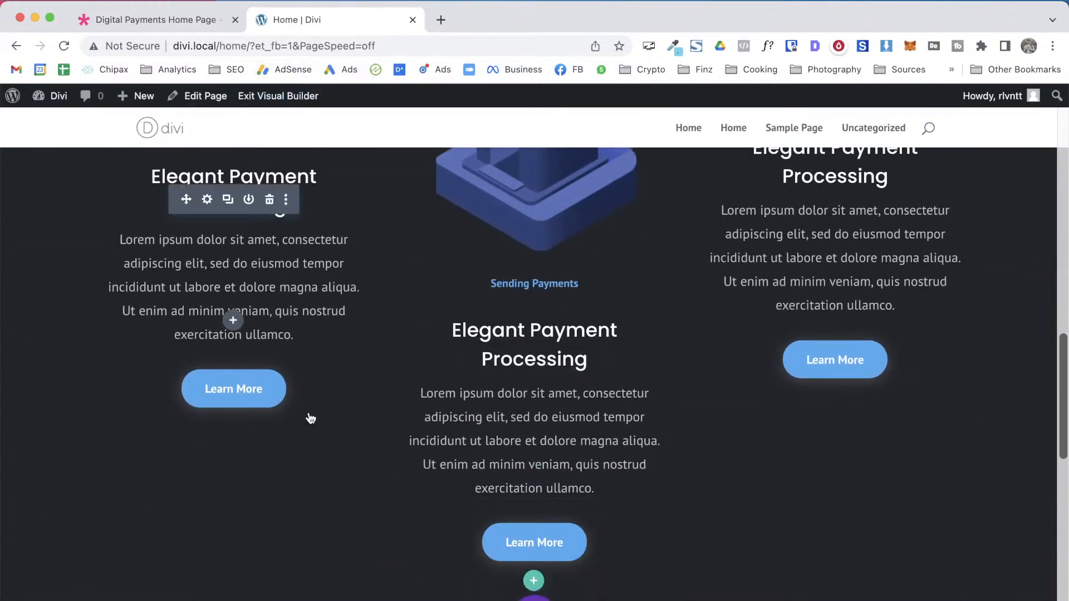
pyautogui.scroll(-10, 418, 488)
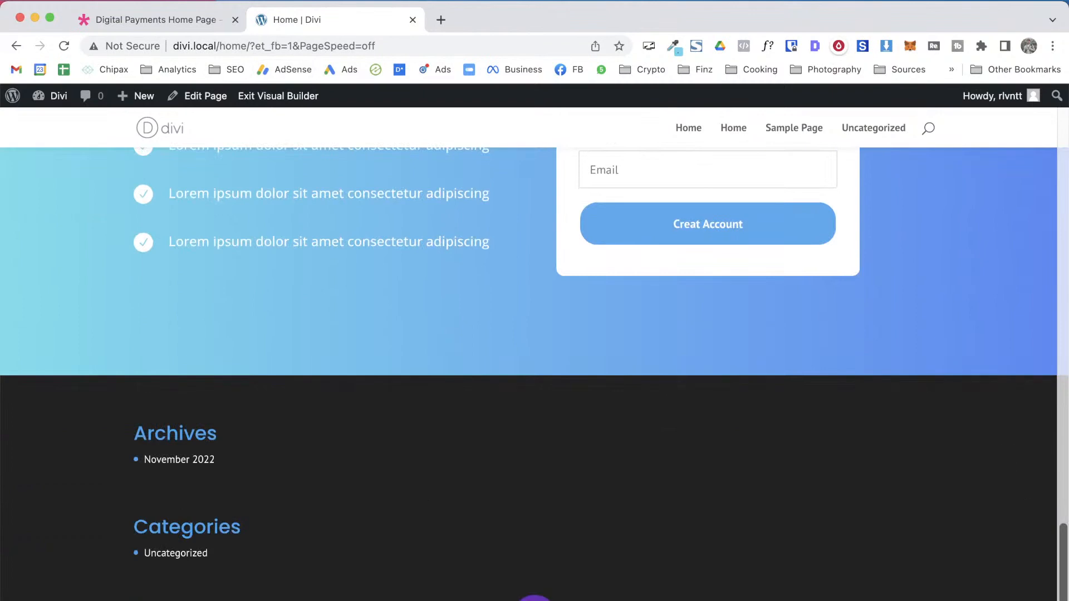
pyautogui.click(260, 105)
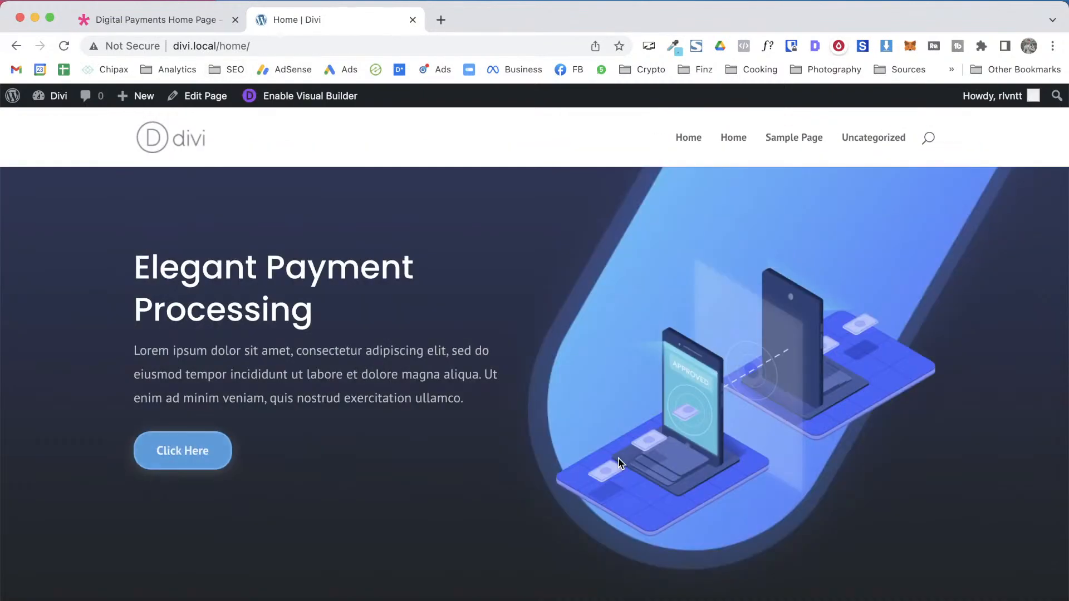
pyautogui.scroll(-15, 619, 462)
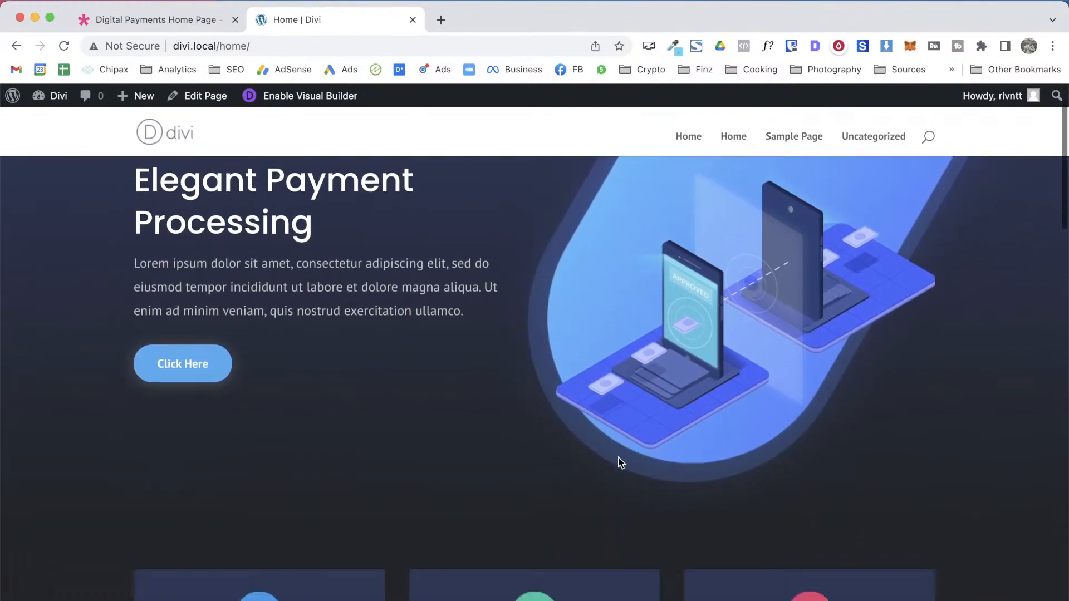
pyautogui.scroll(-15, 620, 462)
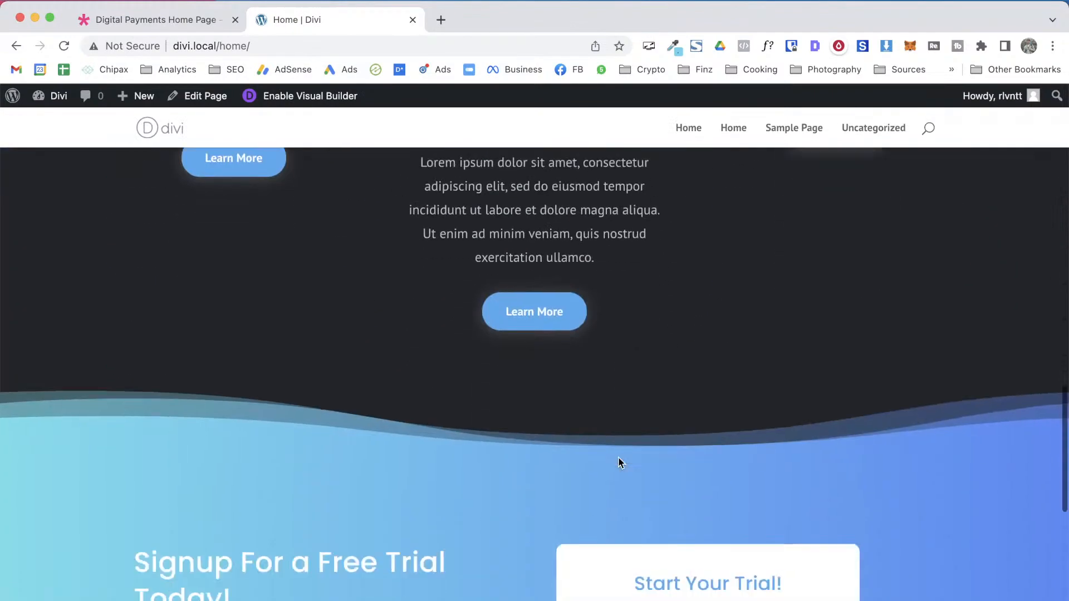
pyautogui.scroll(4, 620, 462)
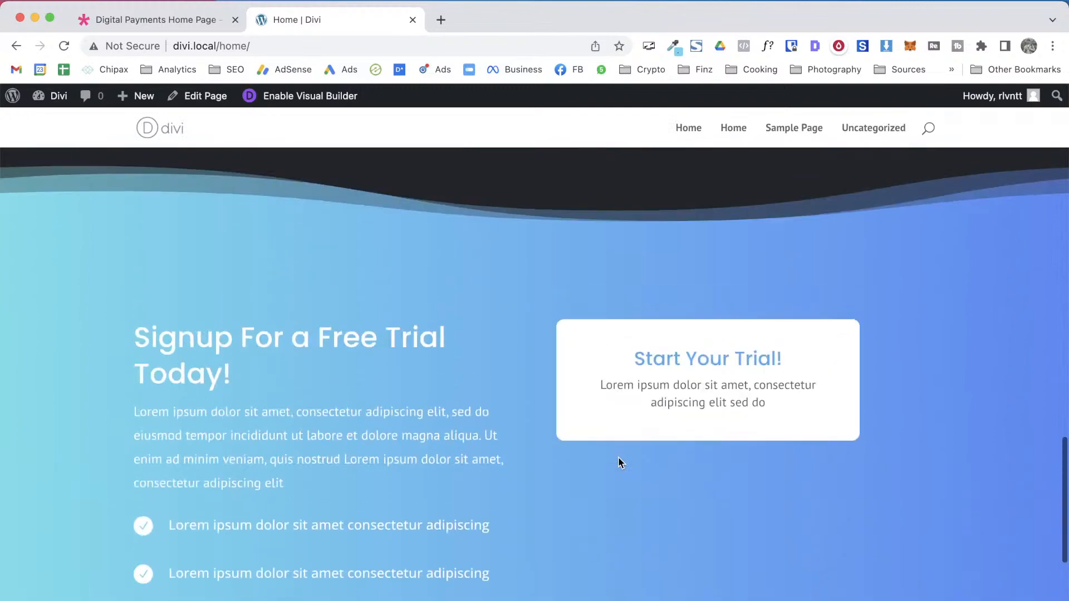
pyautogui.scroll(-6, 737, 515)
pyautogui.scroll(6, 738, 517)
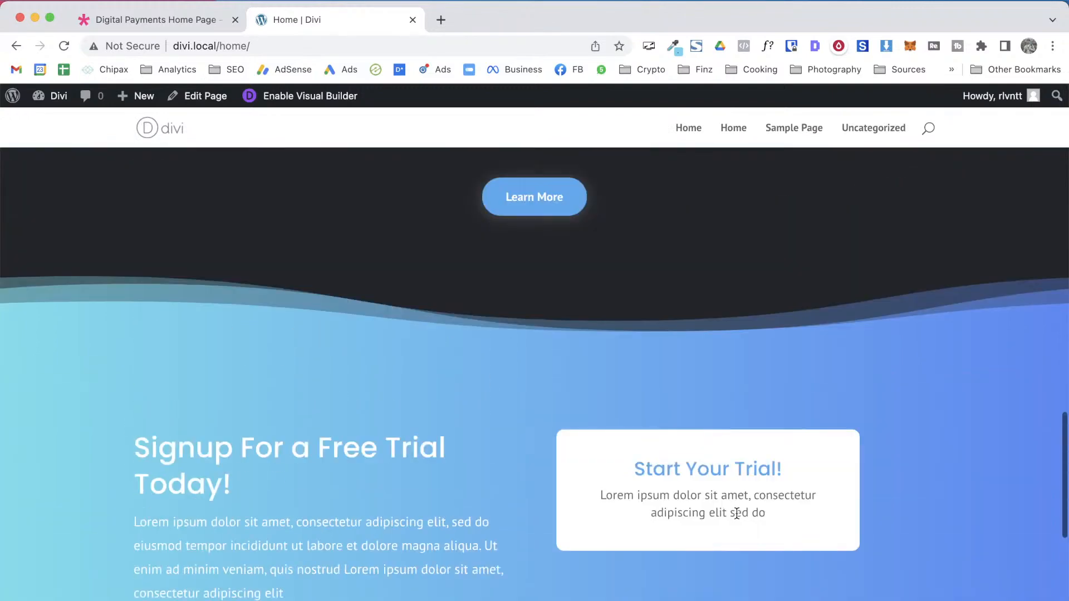
pyautogui.scroll(-2, 860, 540)
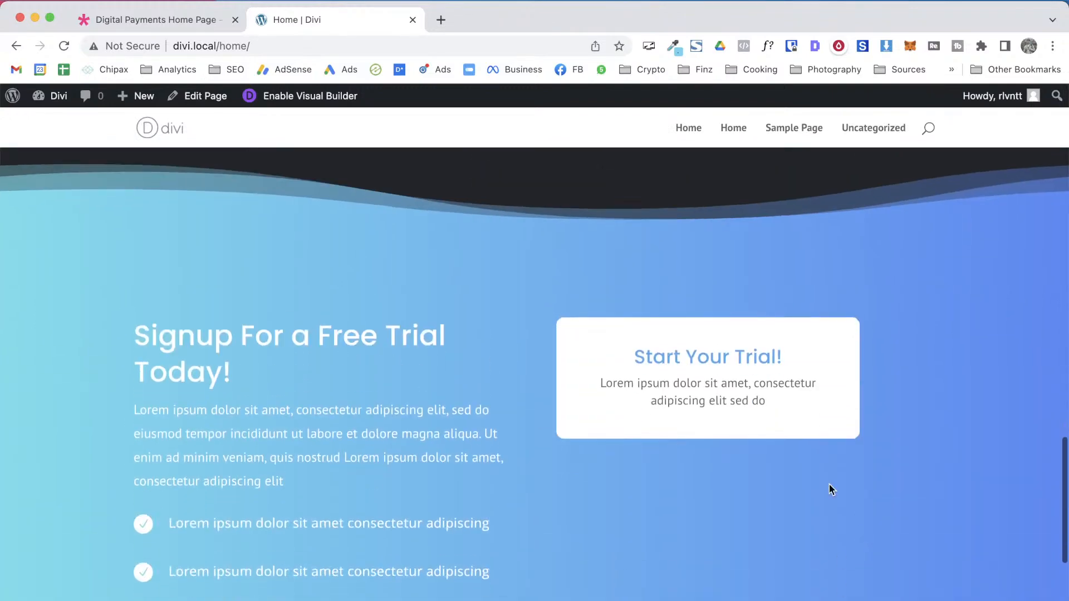
# Reopen the page in the visual builder and inspect the Email Optin module's email account settings
pyautogui.click(296, 100)
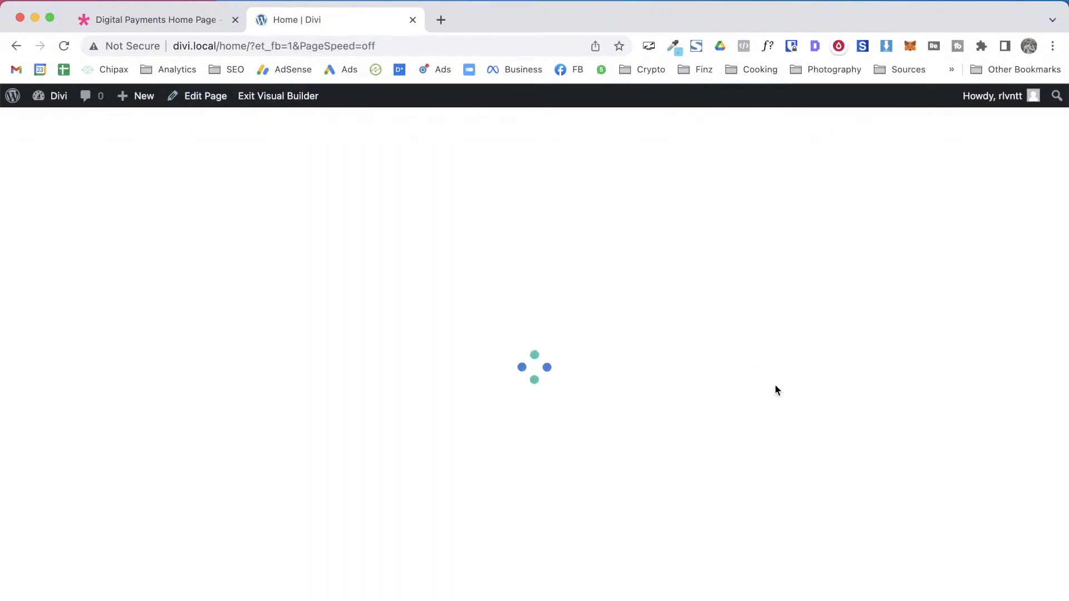
pyautogui.scroll(-15, 774, 383)
pyautogui.scroll(4, 774, 383)
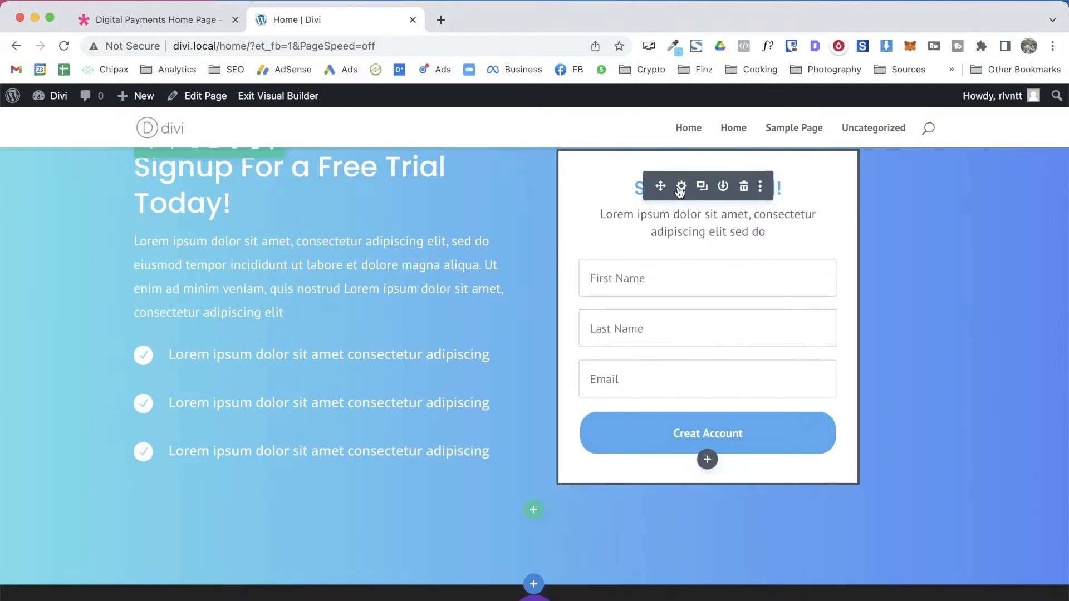
pyautogui.click(681, 186)
pyautogui.click(57, 252)
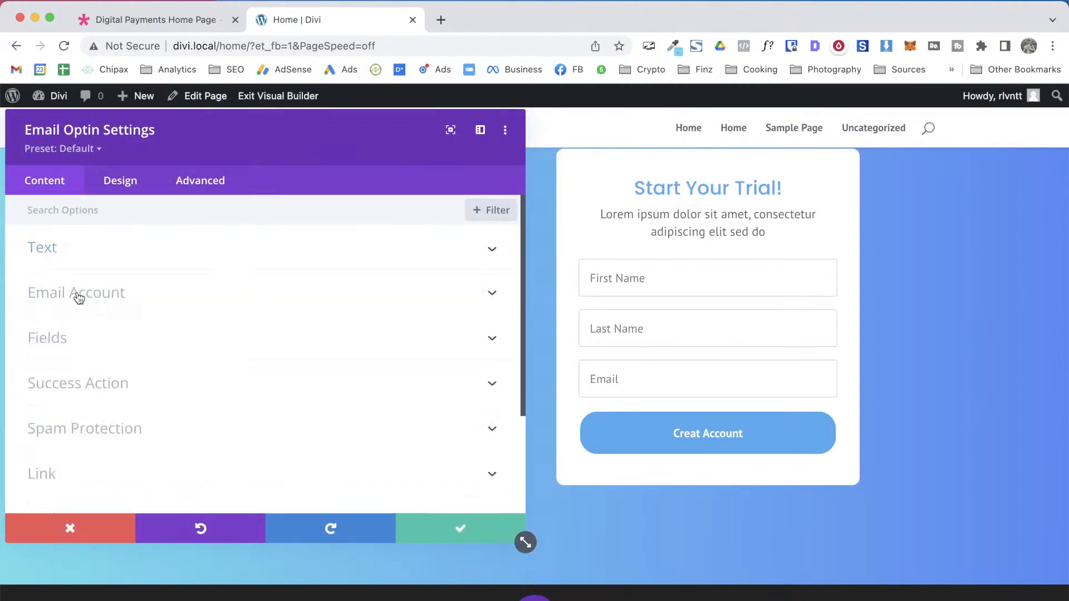
pyautogui.click(77, 293)
pyautogui.scroll(-3, 222, 431)
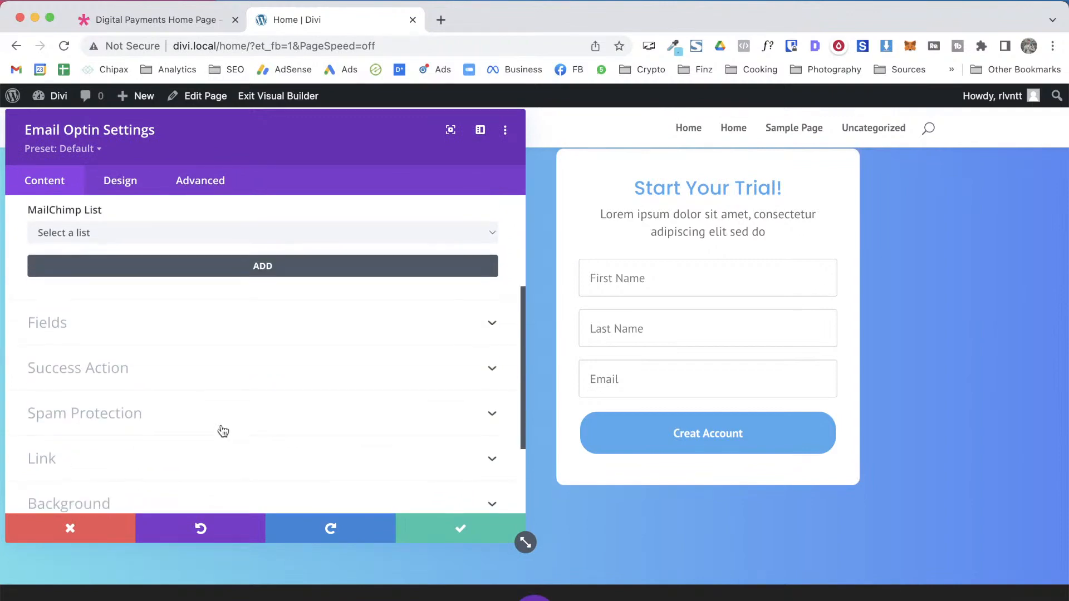
# Review the Email Optin module's name field and success action options, and close its settings with a save
pyautogui.click(270, 337)
pyautogui.scroll(1, 270, 334)
pyautogui.click(45, 271)
pyautogui.click(65, 272)
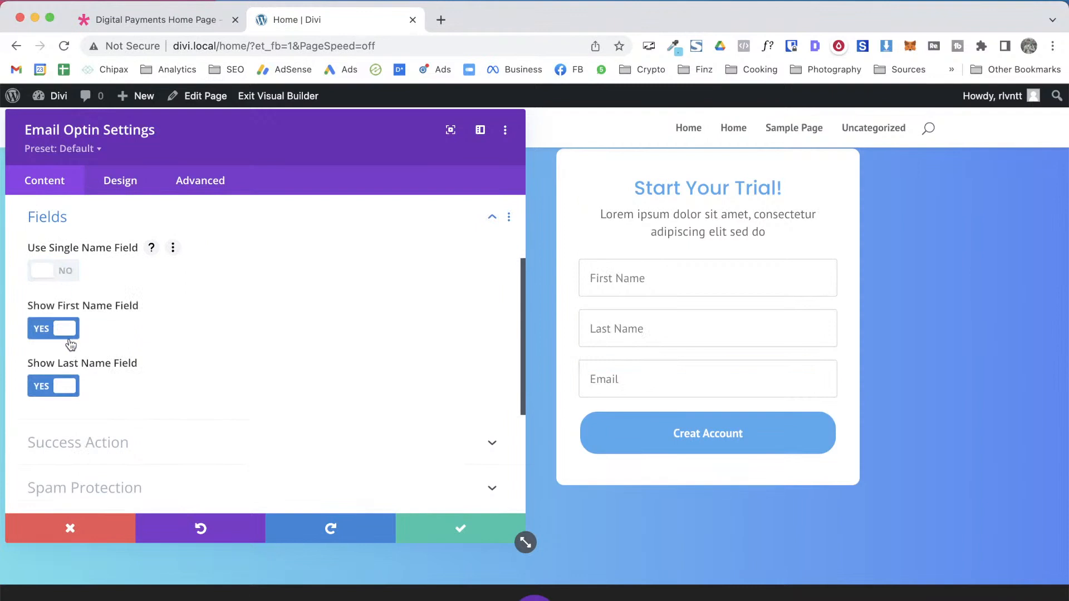
pyautogui.scroll(-2, 202, 370)
pyautogui.click(105, 363)
pyautogui.scroll(-3, 199, 386)
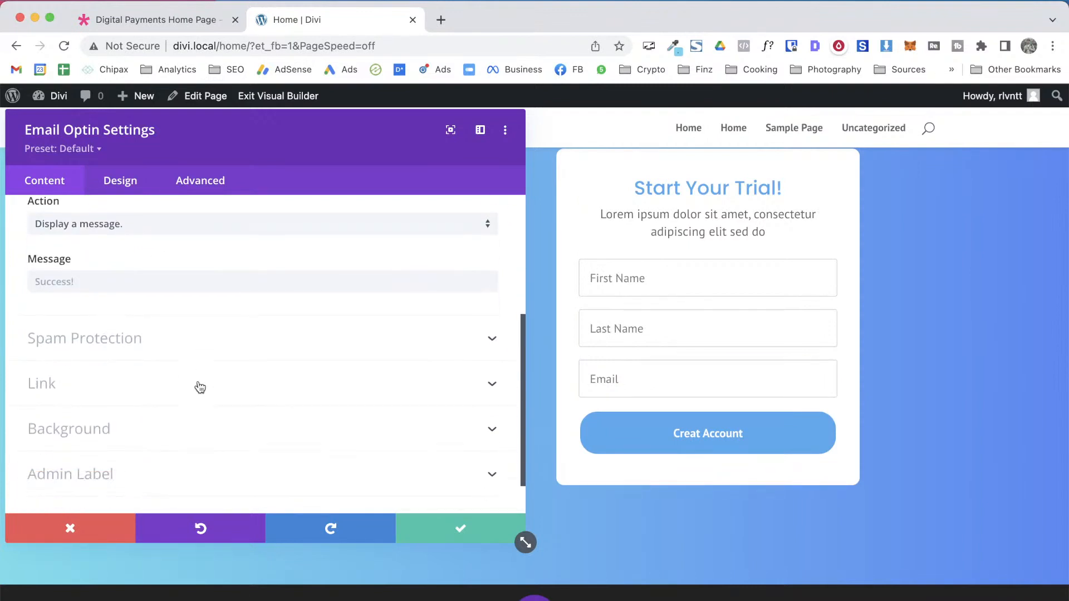
pyautogui.click(455, 536)
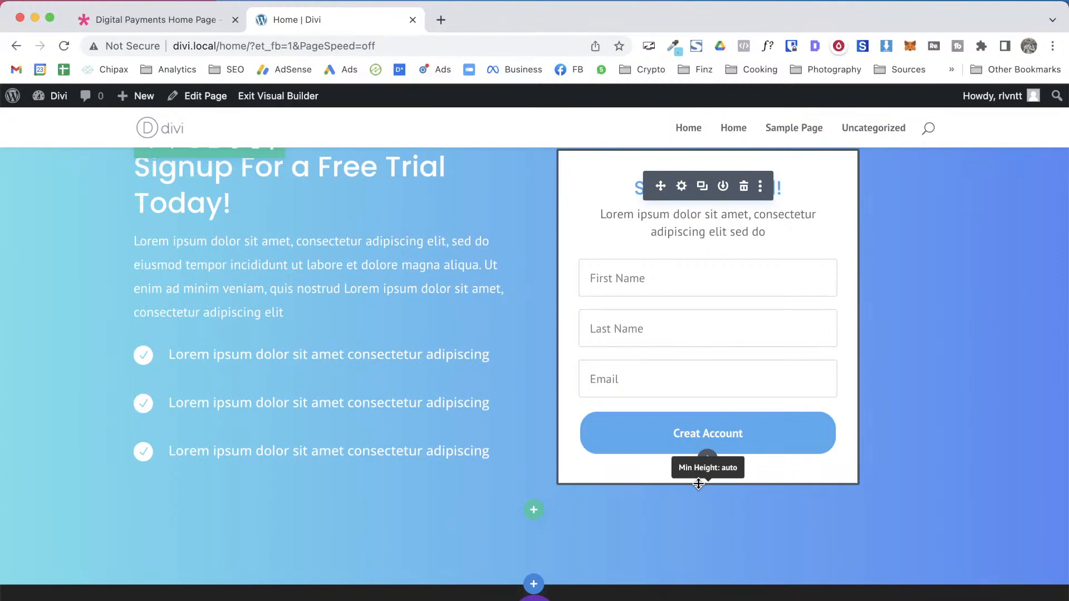
# Open divi.local/home/ in an incognito window and check how the signup section's form appears to visitors
pyautogui.click(249, 46)
pyautogui.click(250, 47)
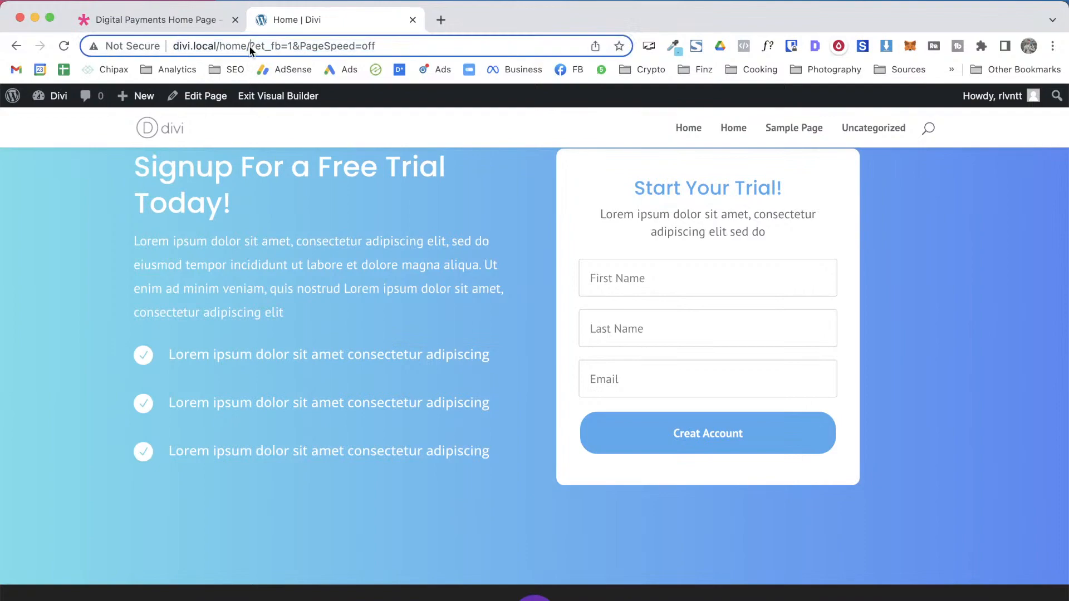
pyautogui.press('shift+super+Left')
pyautogui.press('super+c')
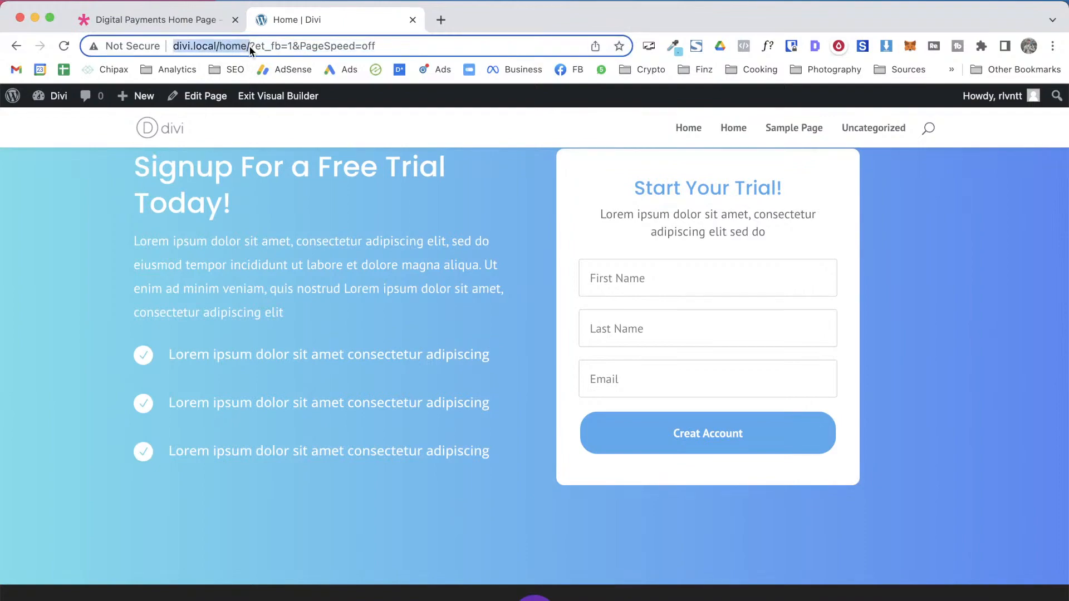
pyautogui.press('super+shift+n')
pyautogui.press('super+v')
pyautogui.press('Return')
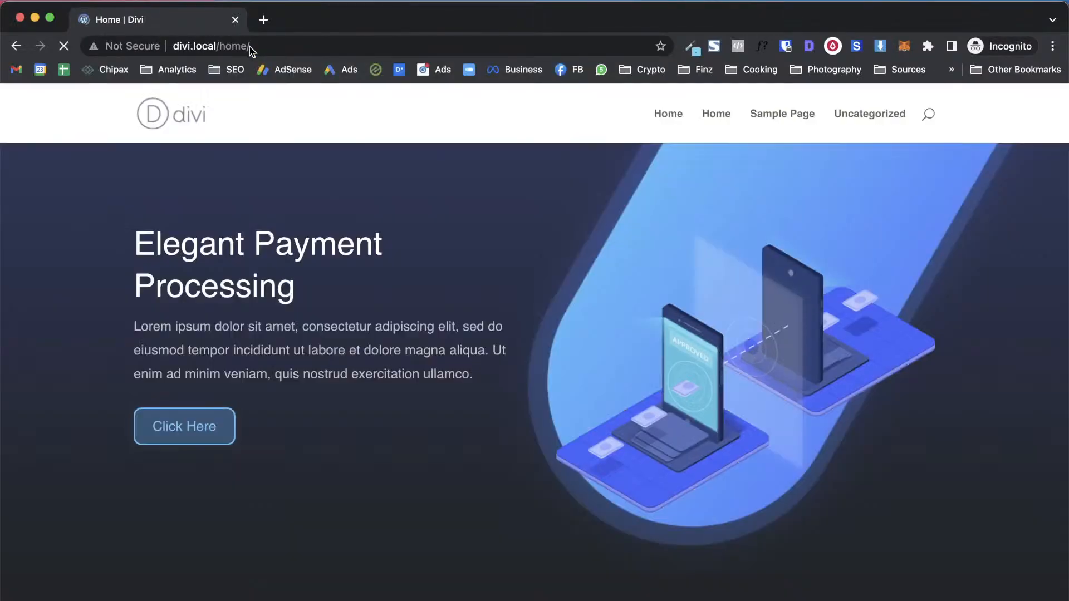
pyautogui.scroll(-15, 483, 394)
pyautogui.scroll(4, 486, 398)
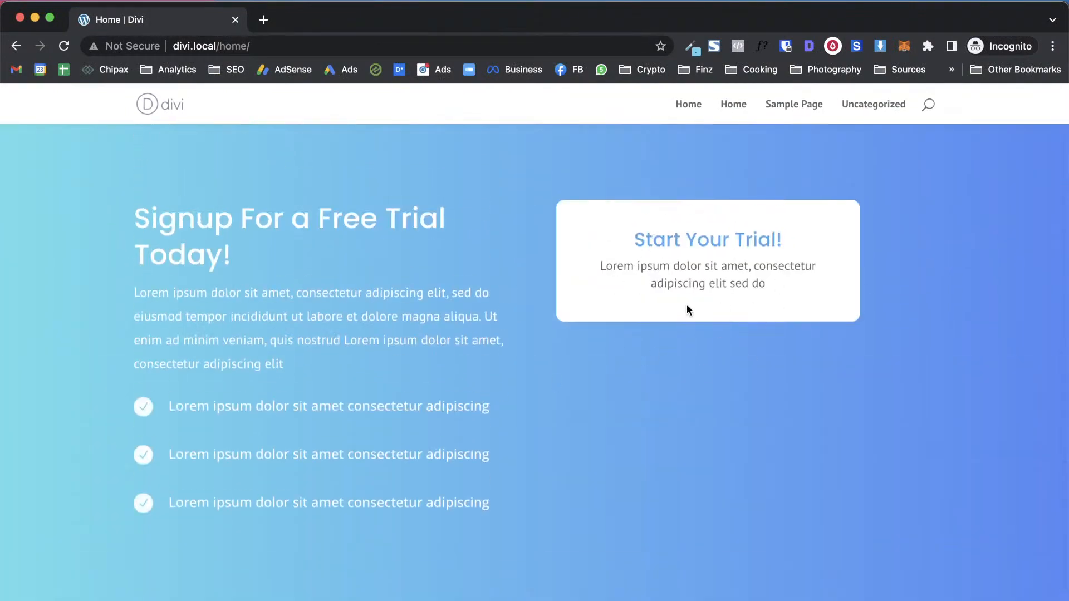
pyautogui.scroll(-1, 501, 548)
pyautogui.scroll(10, 501, 548)
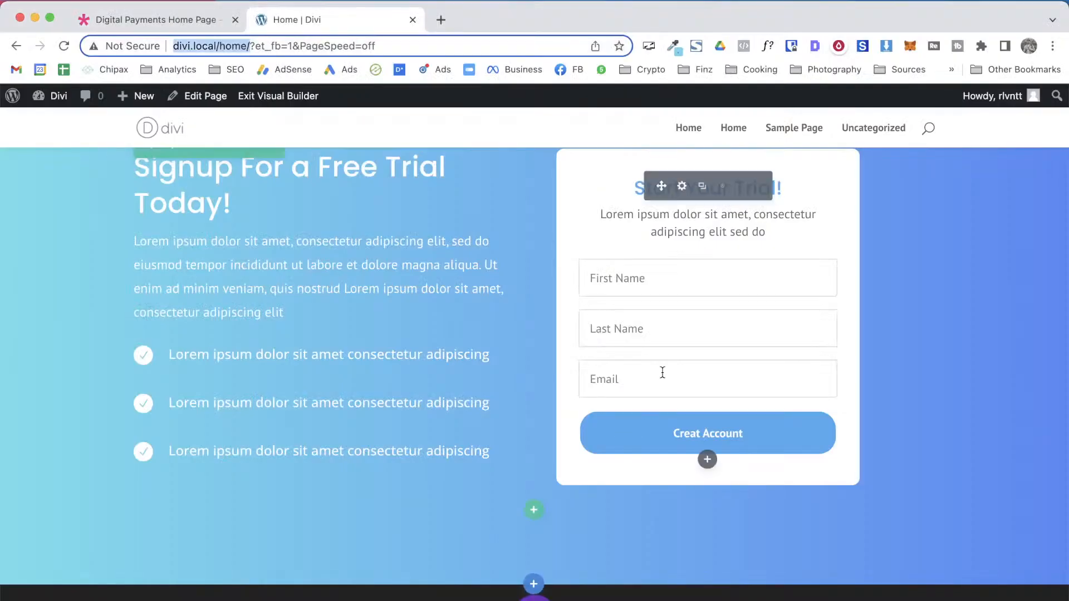
# Examine the service providers and the MailChimp list selection in the Email Optin module's email account settings
pyautogui.click(660, 370)
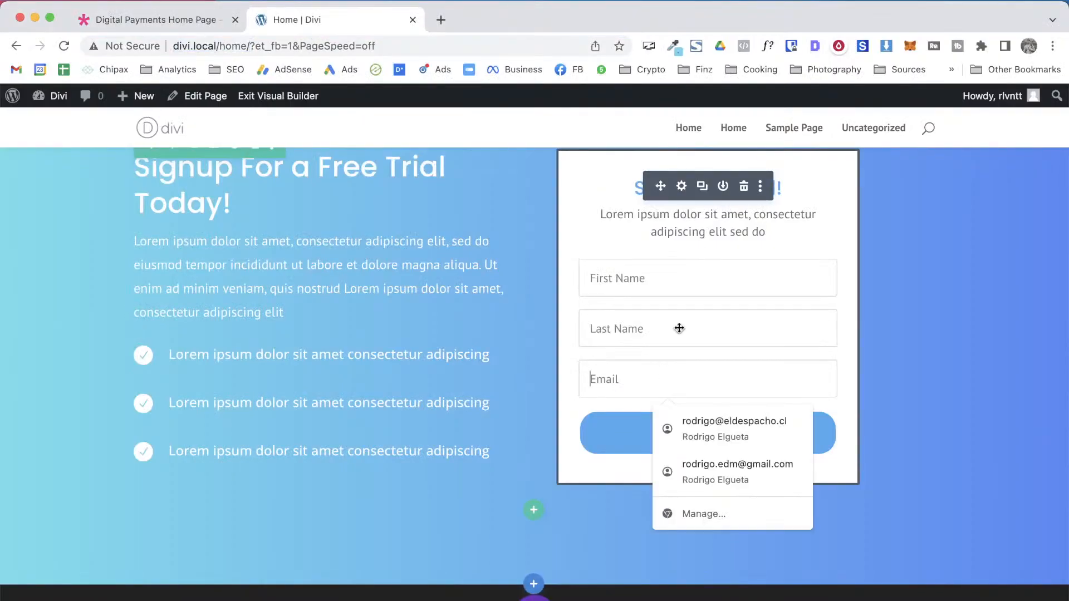
pyautogui.click(681, 186)
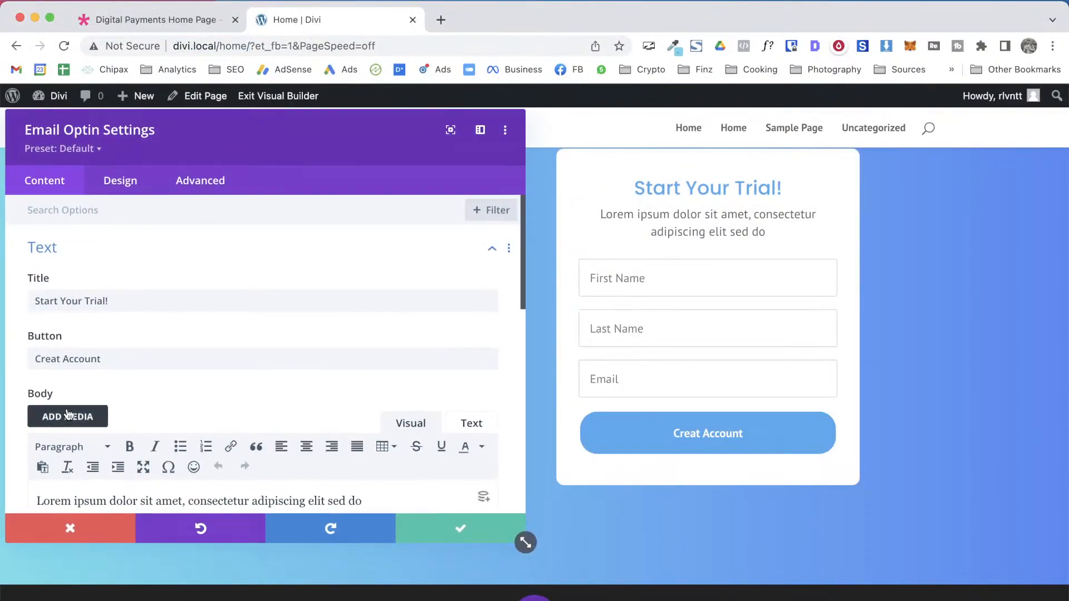
pyautogui.scroll(-5, 67, 412)
pyautogui.scroll(-3, 55, 412)
pyautogui.scroll(10, 29, 334)
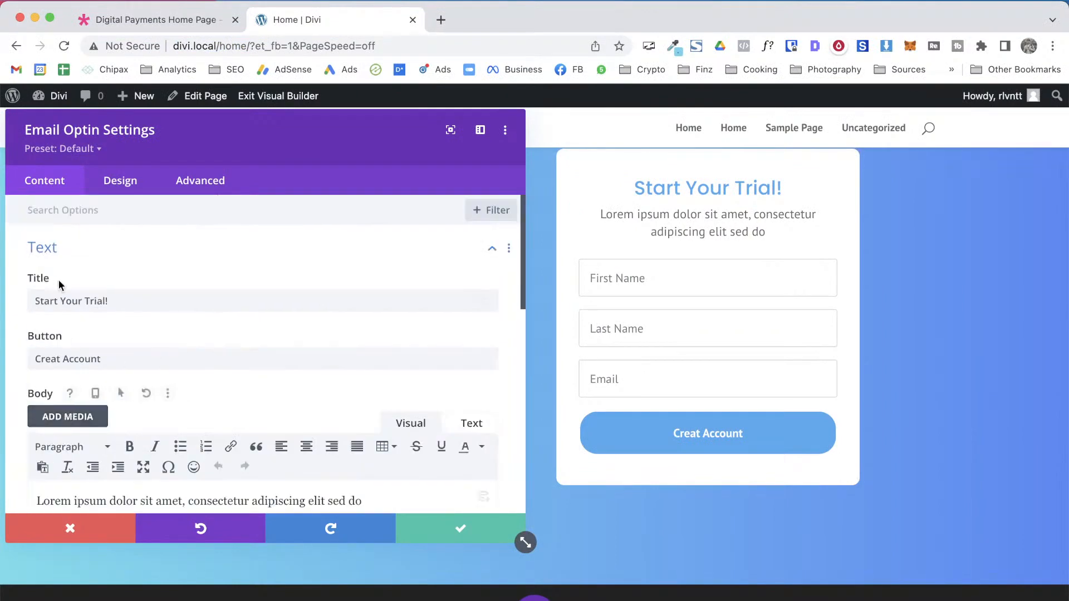
pyautogui.click(46, 248)
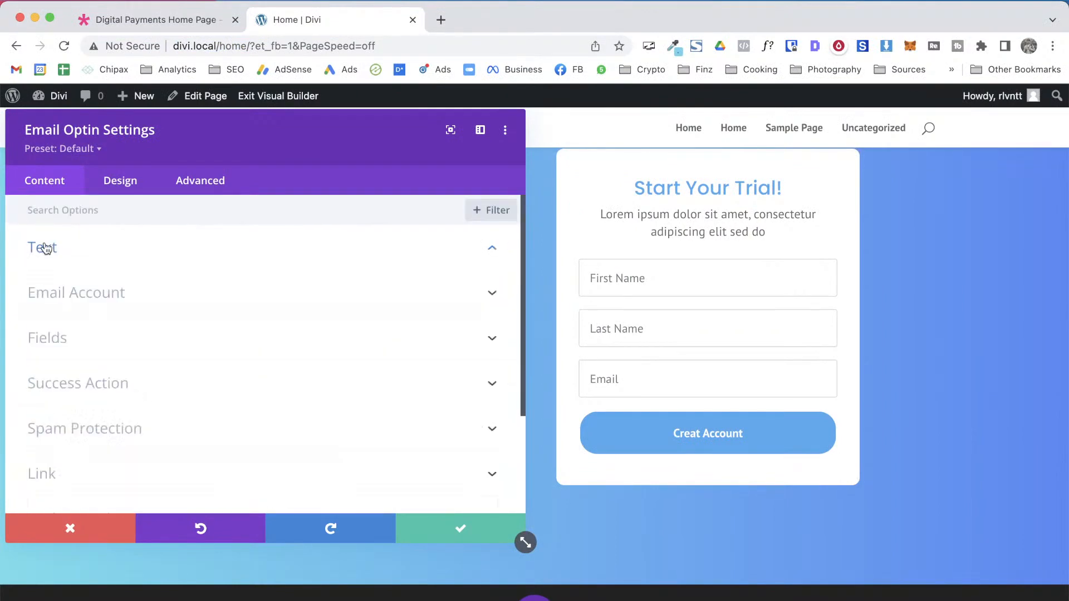
pyautogui.click(102, 296)
pyautogui.click(144, 273)
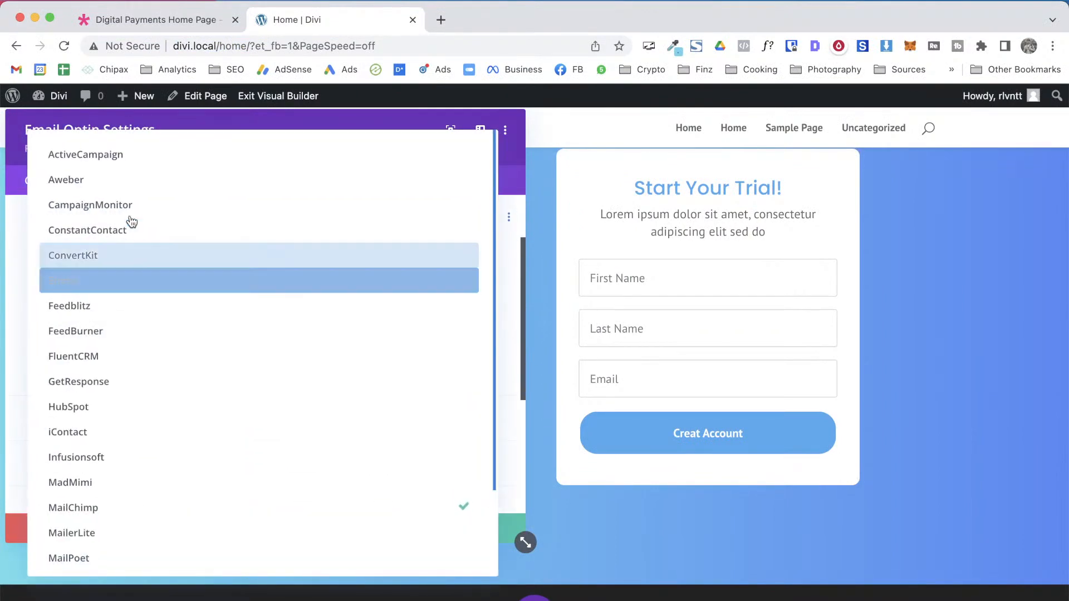
pyautogui.scroll(-3, 191, 423)
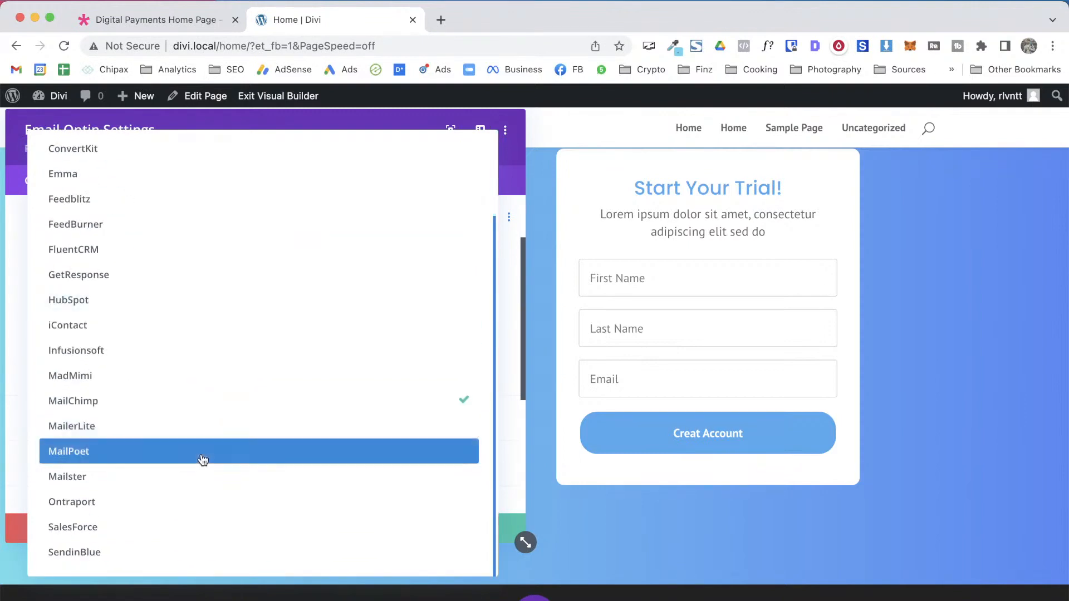
pyautogui.click(513, 421)
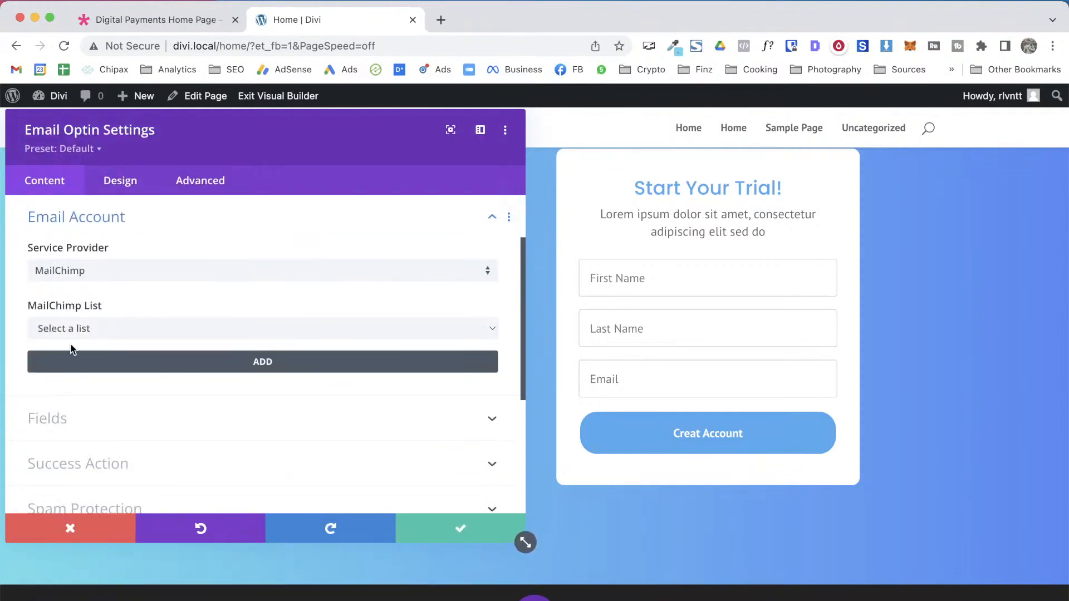
pyautogui.click(73, 326)
pyautogui.click(76, 400)
# Set the Email Optin module's service provider to SalesForce and open the form for adding a new account
pyautogui.click(137, 272)
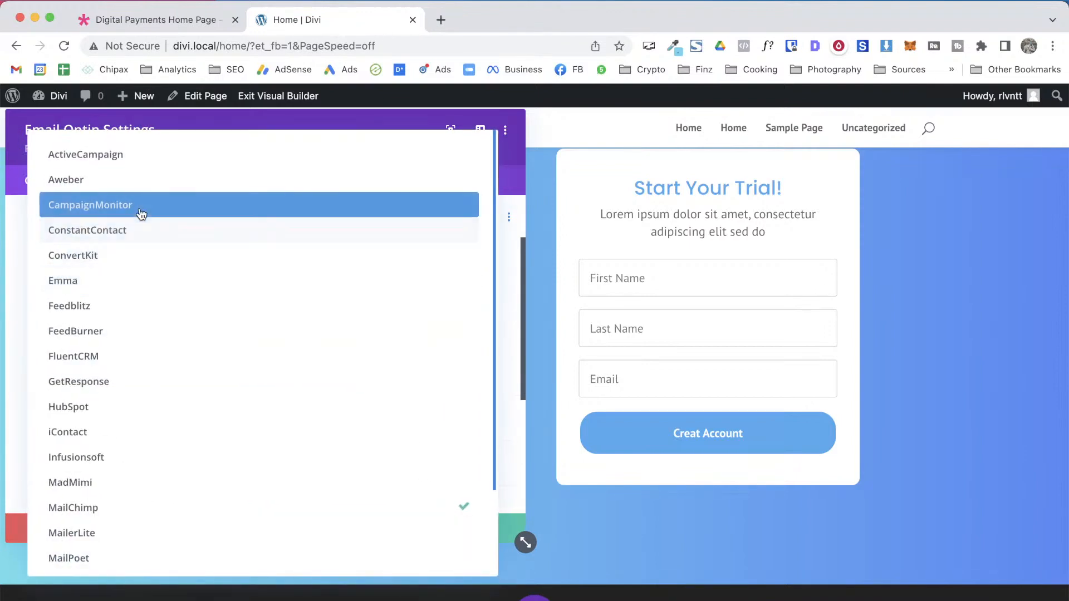
pyautogui.scroll(-3, 109, 405)
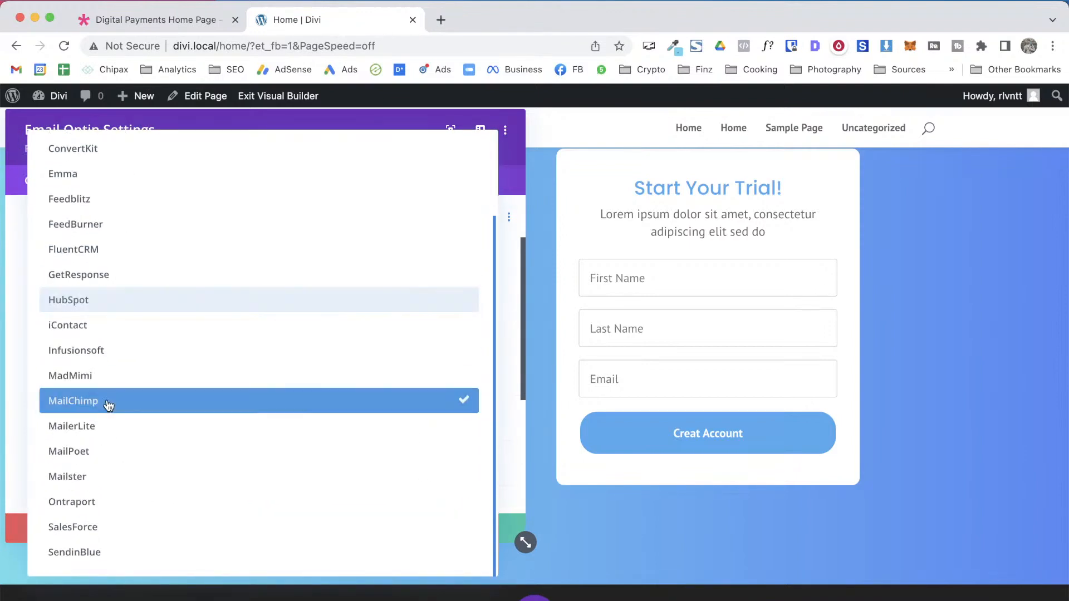
pyautogui.click(93, 534)
pyautogui.click(177, 330)
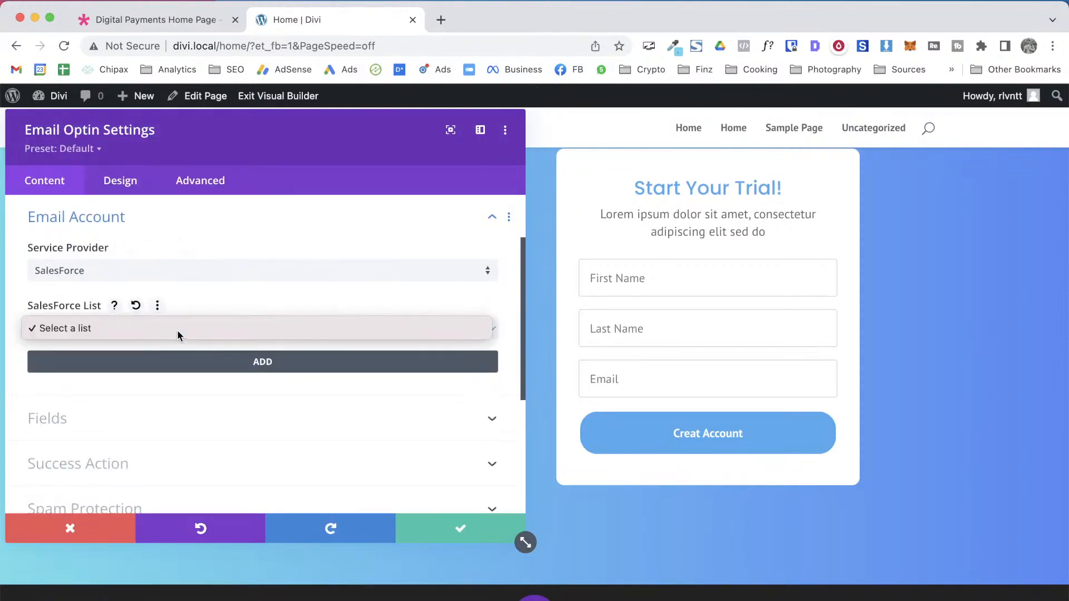
pyautogui.click(178, 331)
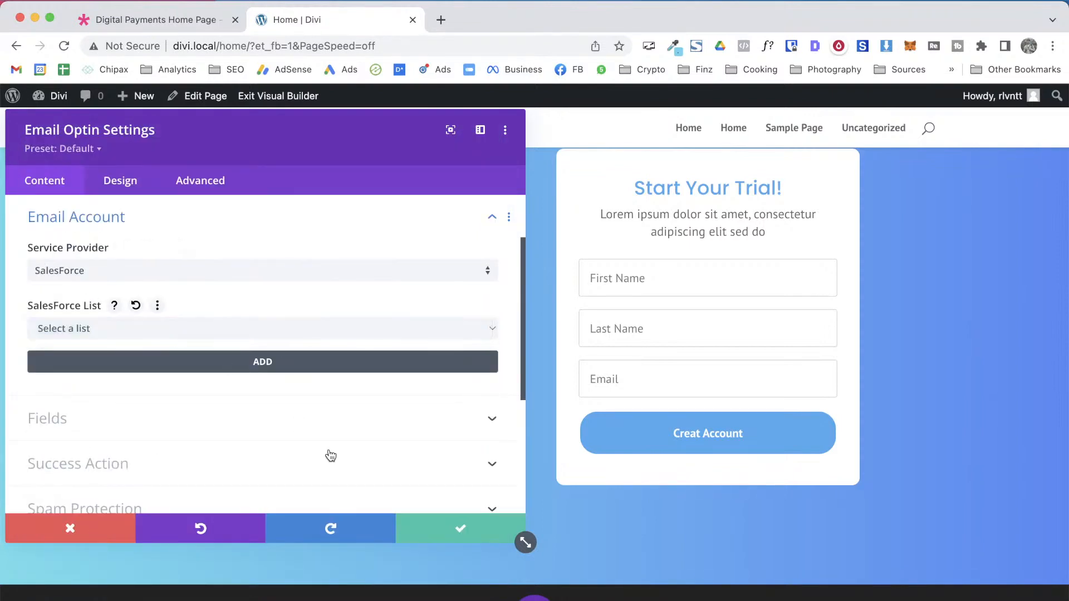
pyautogui.click(196, 362)
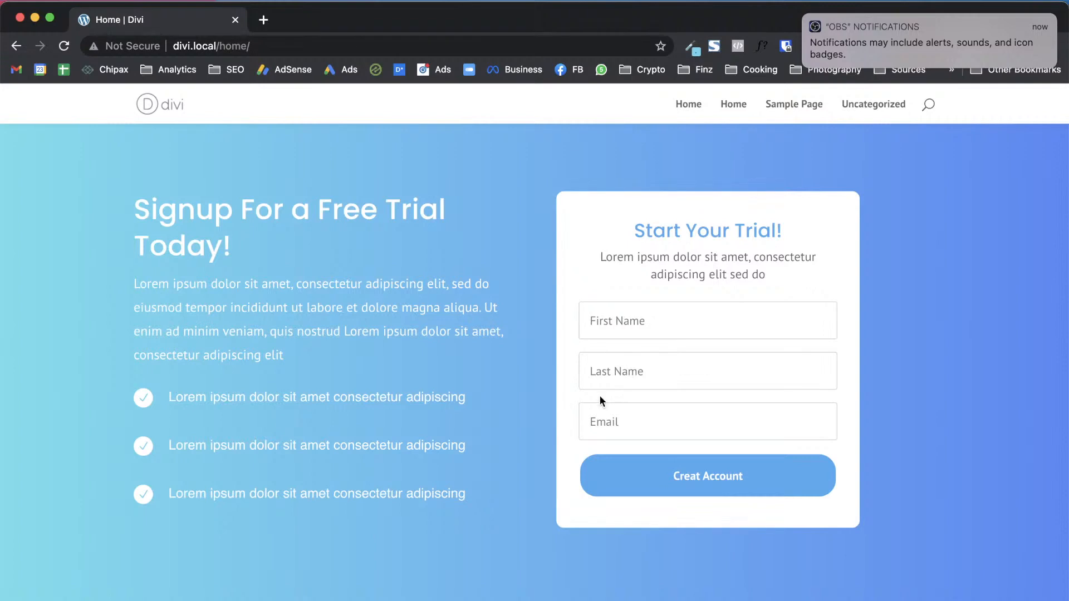
# Check the signup form in the incognito window, and return to the builder to save the Email Optin settings
pyautogui.click(805, 19)
pyautogui.hotkey('ctrl', 'Down')
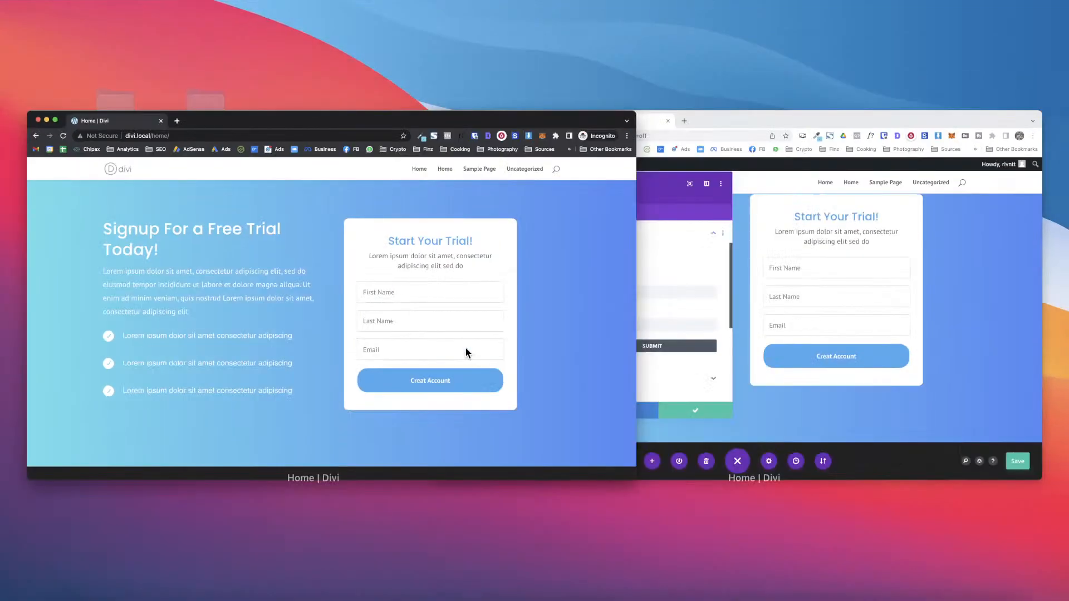
pyautogui.press('Escape')
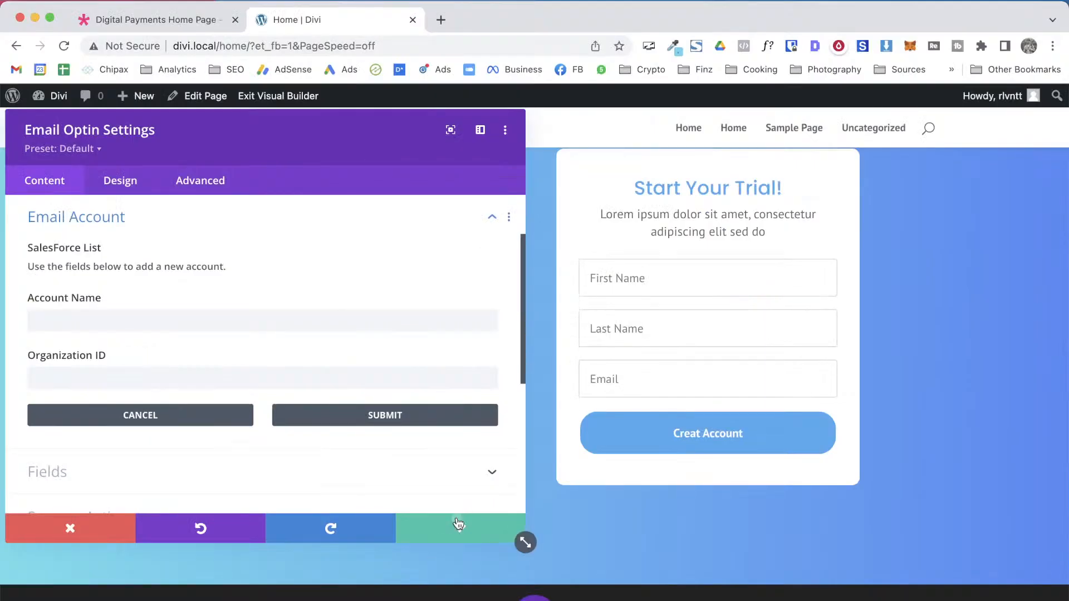
pyautogui.click(458, 525)
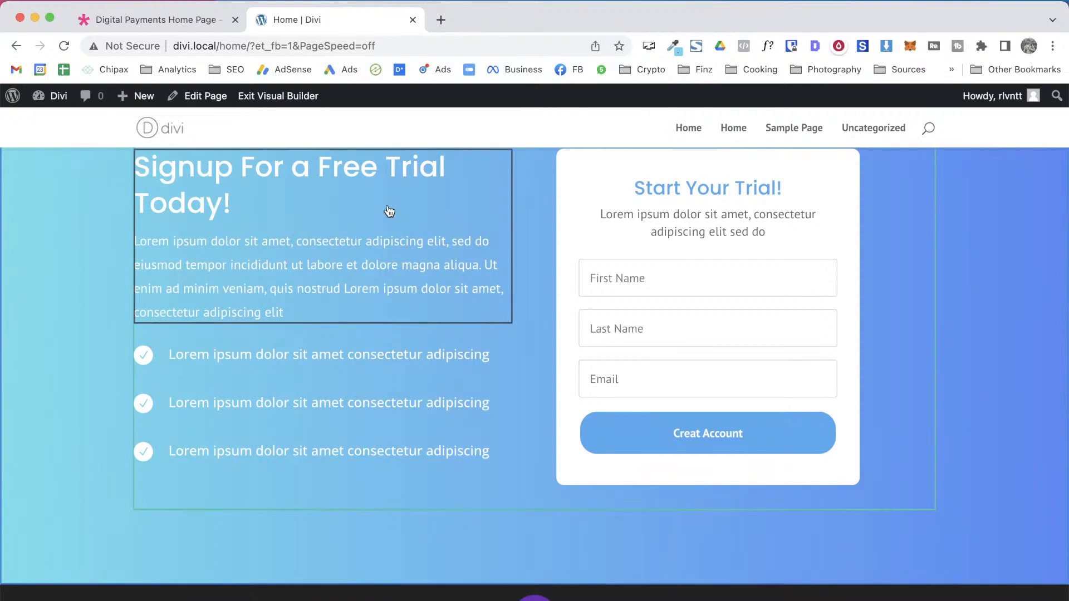
# Exit the visual builder and review the published home page down to the signup form and the footer area
pyautogui.click(278, 96)
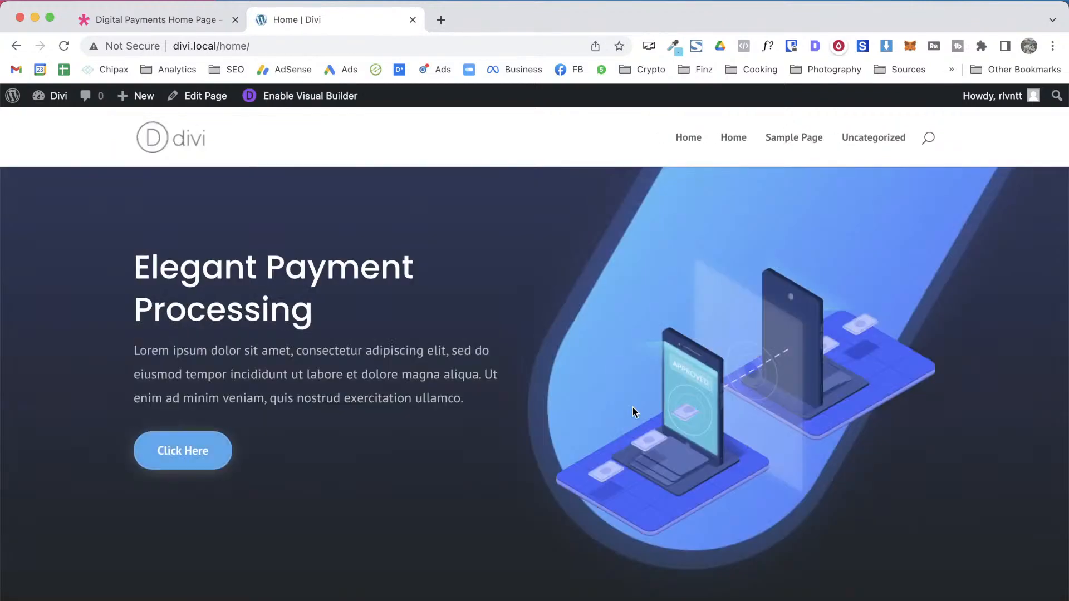
pyautogui.scroll(-5, 633, 407)
pyautogui.scroll(-10, 635, 412)
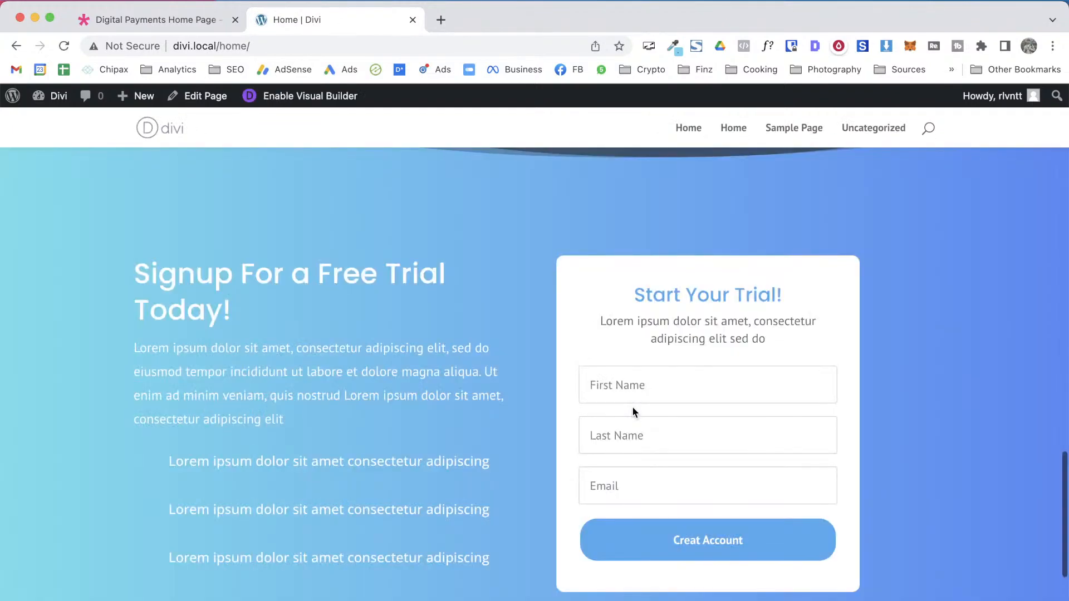
pyautogui.scroll(-5, 633, 412)
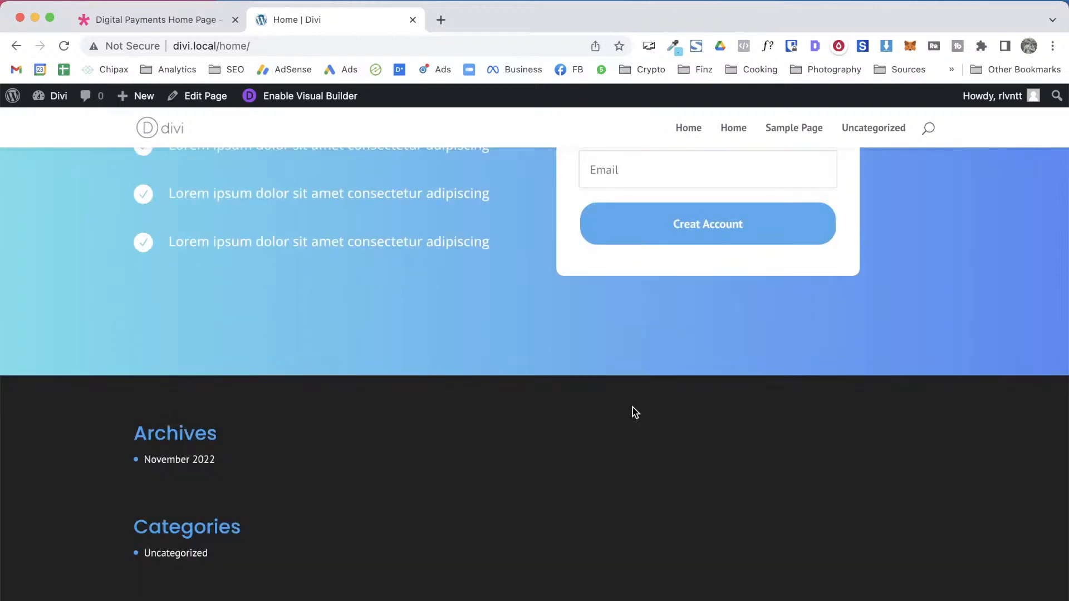
pyautogui.scroll(15, 528, 459)
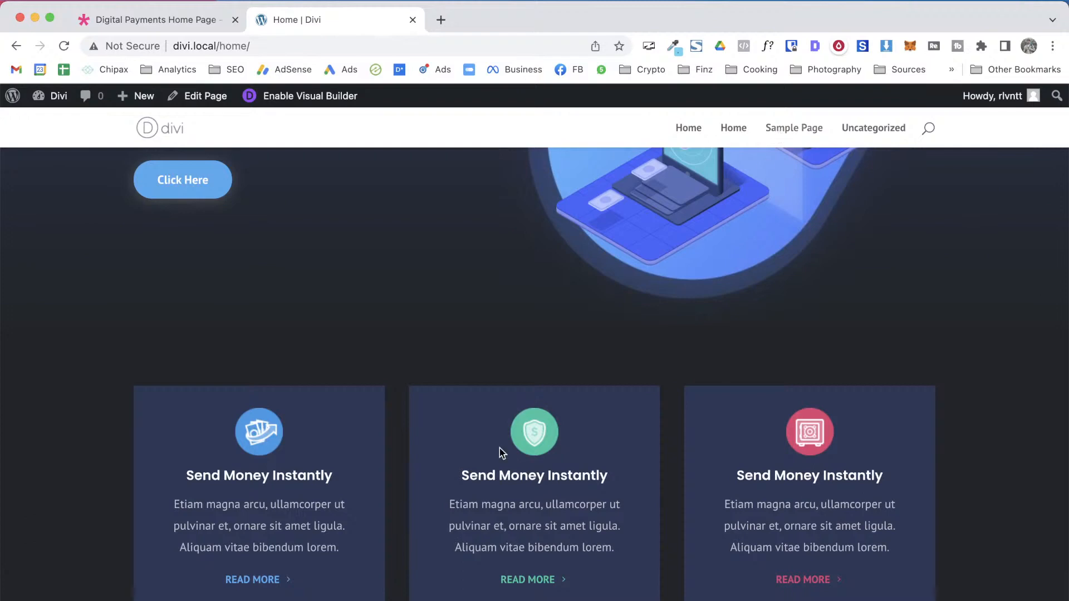
pyautogui.scroll(-15, 499, 448)
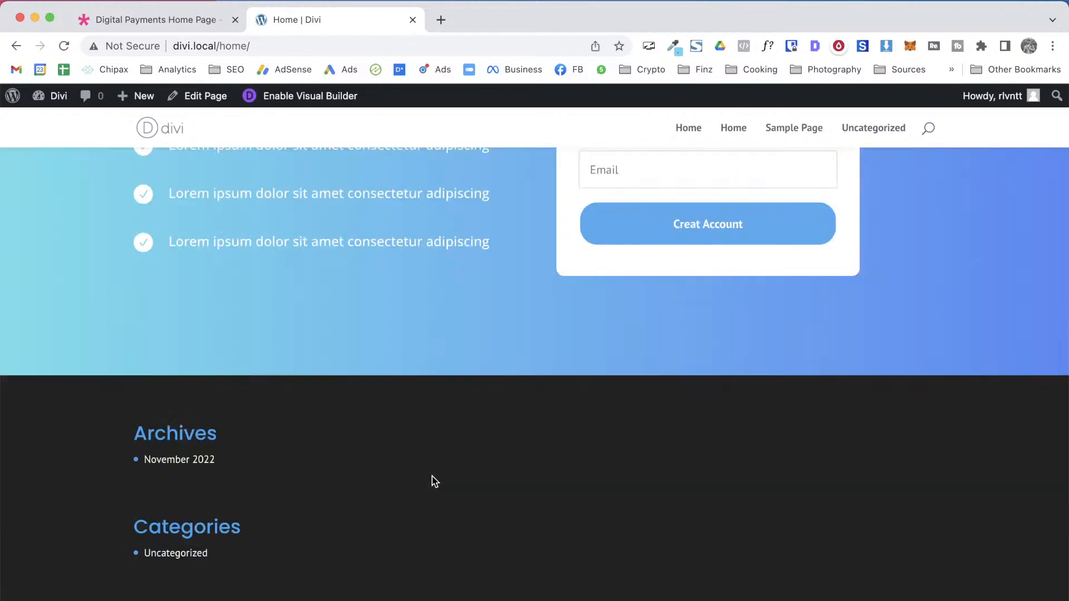
# Go to the WordPress dashboard and open the Divi Theme Builder
pyautogui.moveTo(53, 104)
pyautogui.click(53, 125)
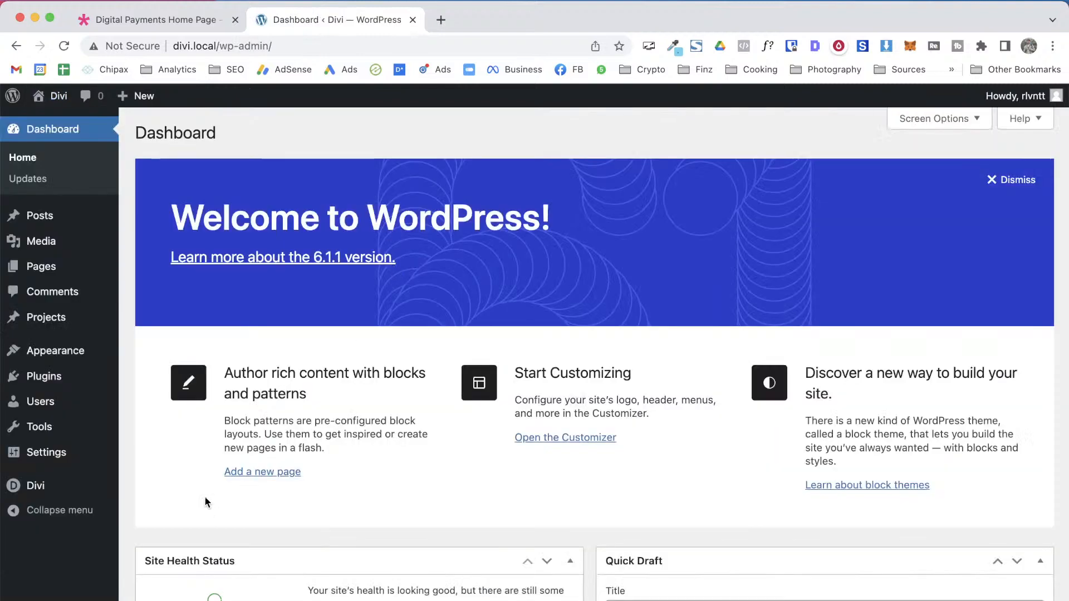
pyautogui.scroll(-2, 207, 496)
pyautogui.moveTo(68, 495)
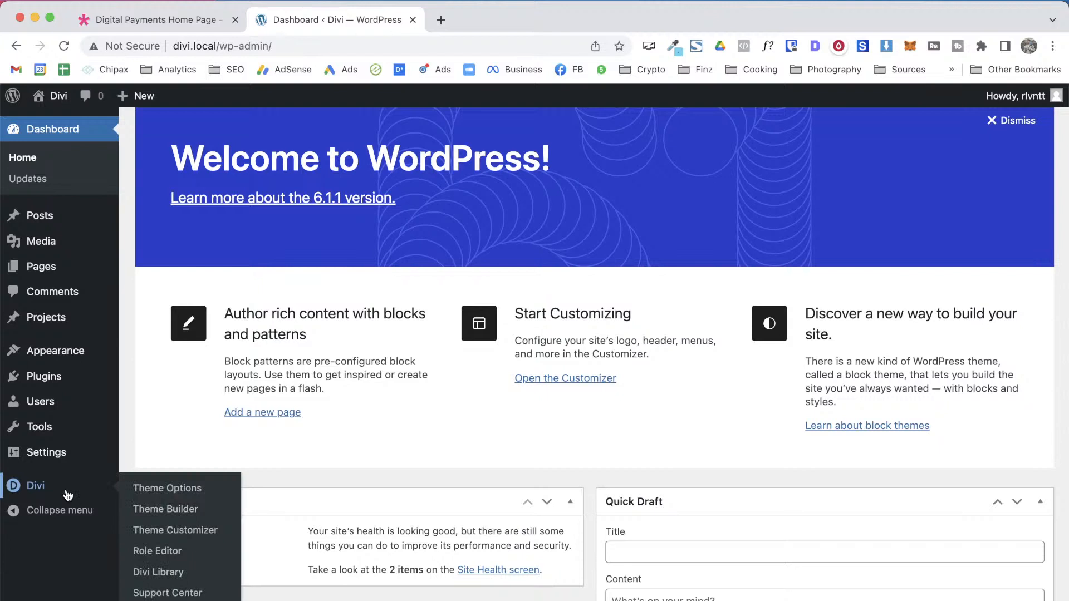
pyautogui.click(168, 512)
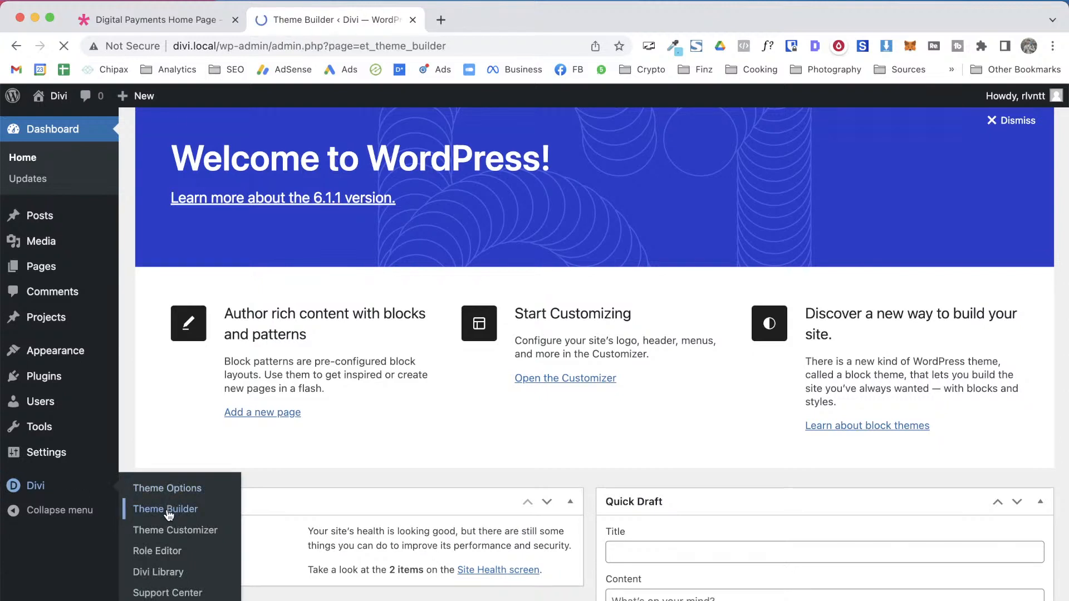
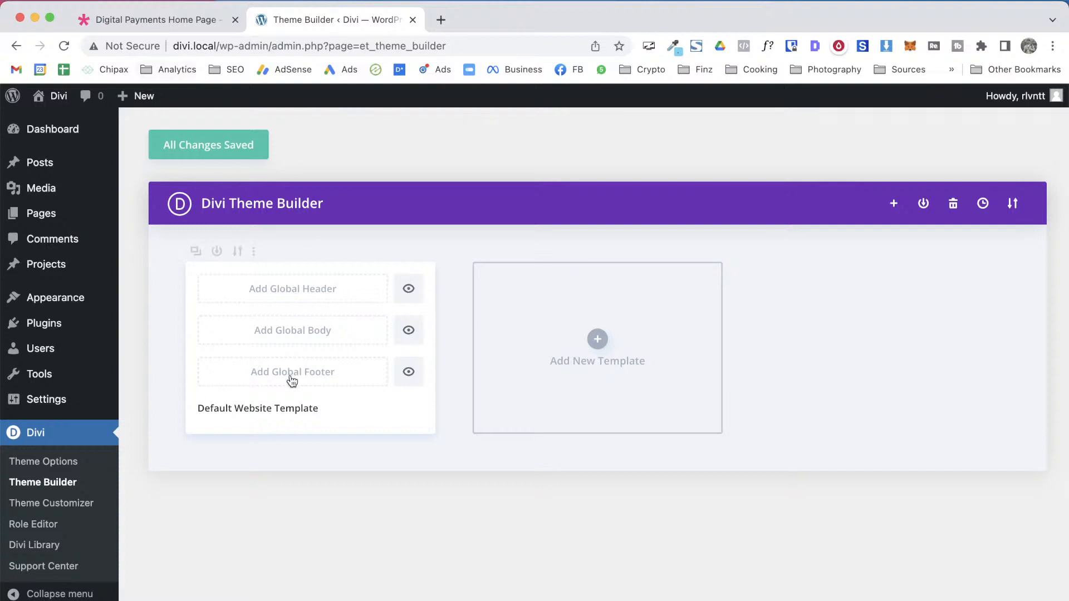
# Build a blank global footer for the Default Website Template and save the Theme Builder changes
pyautogui.click(291, 380)
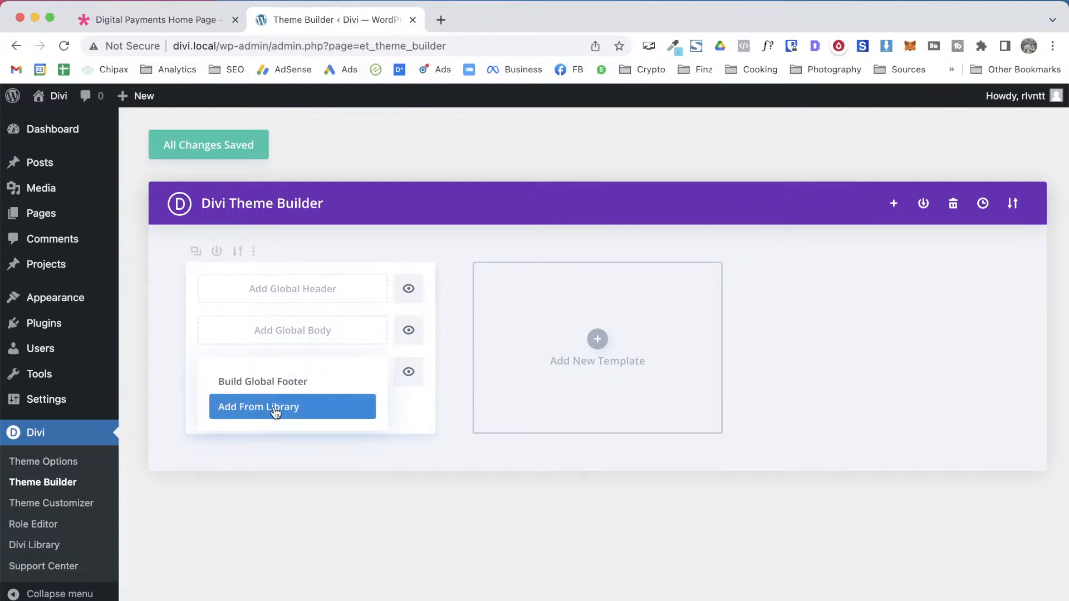
pyautogui.click(273, 383)
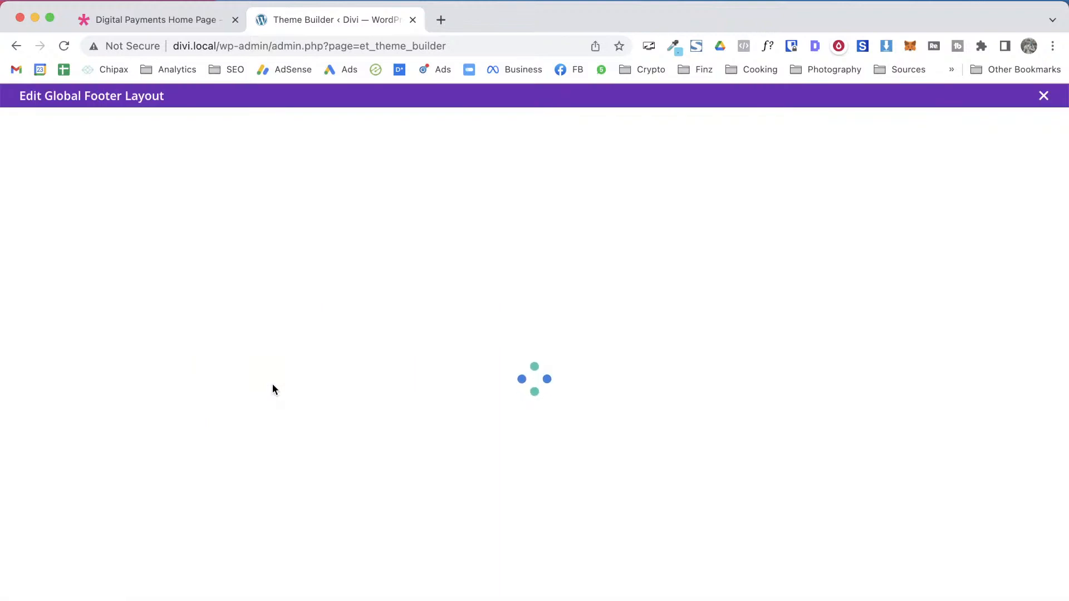
pyautogui.hotkey('ctrl', 'Tab')
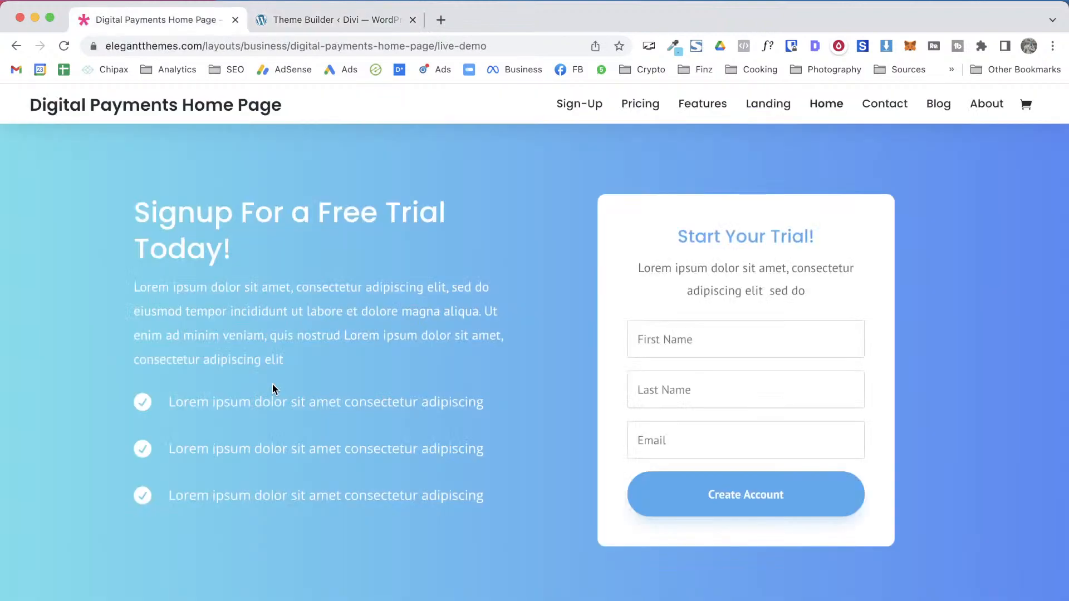
pyautogui.scroll(-1, 633, 492)
pyautogui.scroll(1, 633, 492)
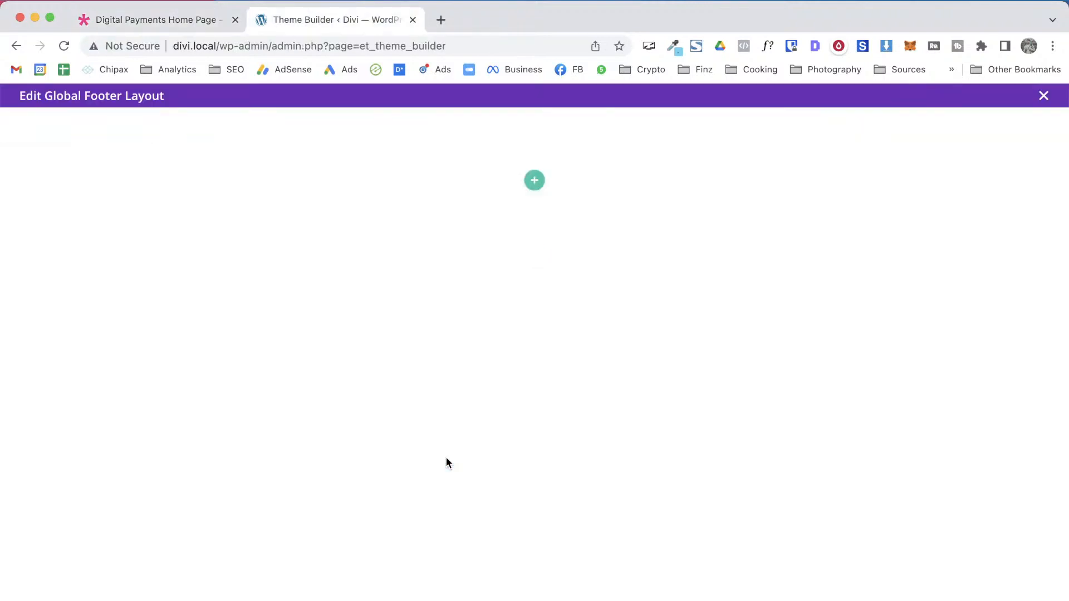
pyautogui.moveTo(396, 377)
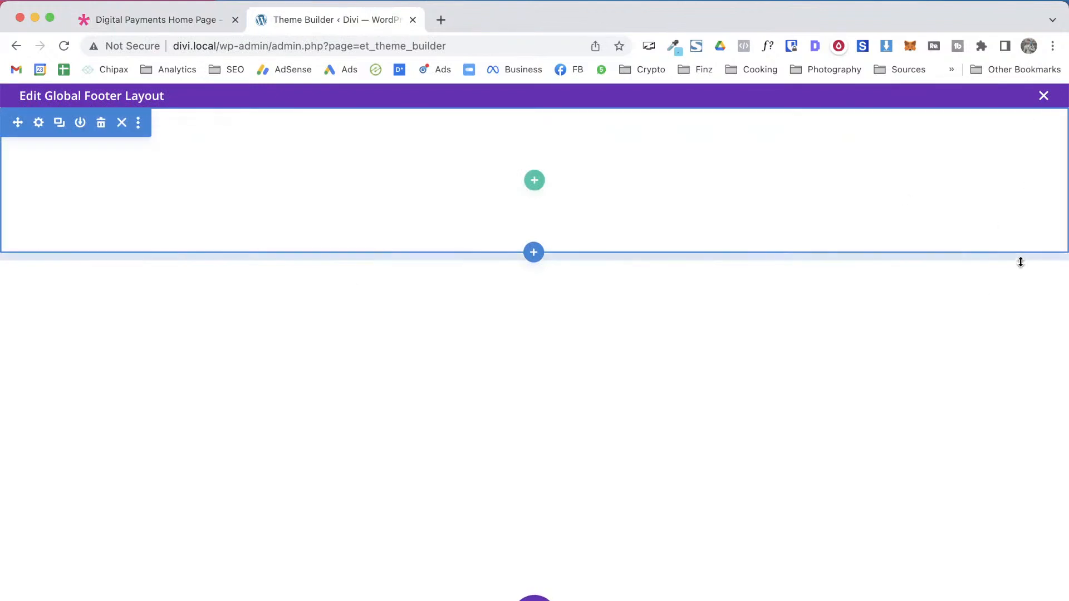
pyautogui.click(1043, 97)
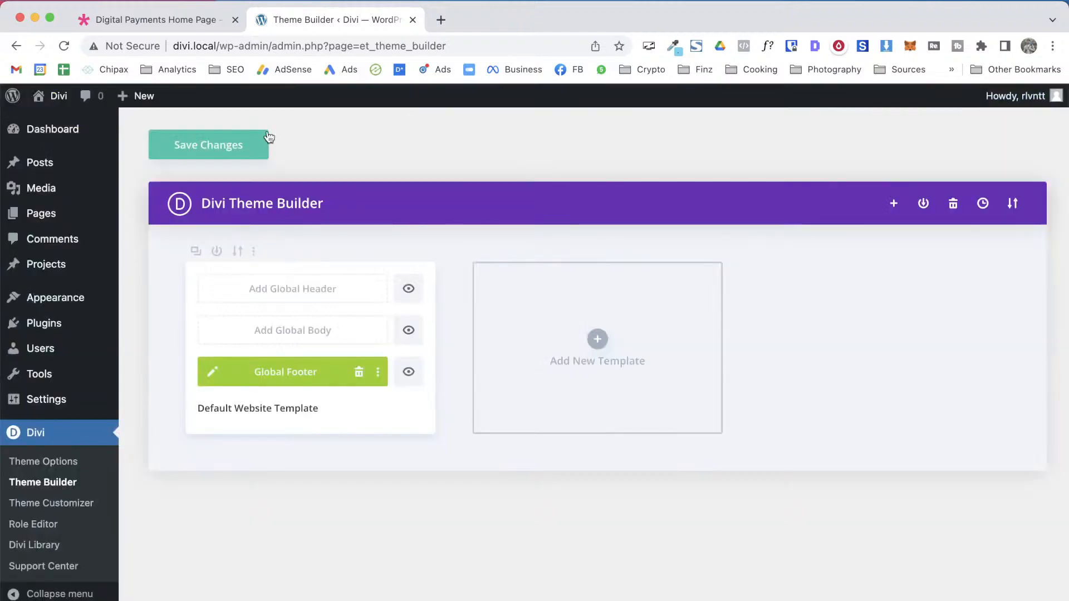
pyautogui.click(252, 146)
# Open the site in a new tab, check the bottom of divi.local/home/, and compare it with the Digital Payments demo
pyautogui.moveTo(61, 98)
pyautogui.keyDown('super'); pyautogui.click(57, 126); pyautogui.keyUp('super')
pyautogui.click(466, 21)
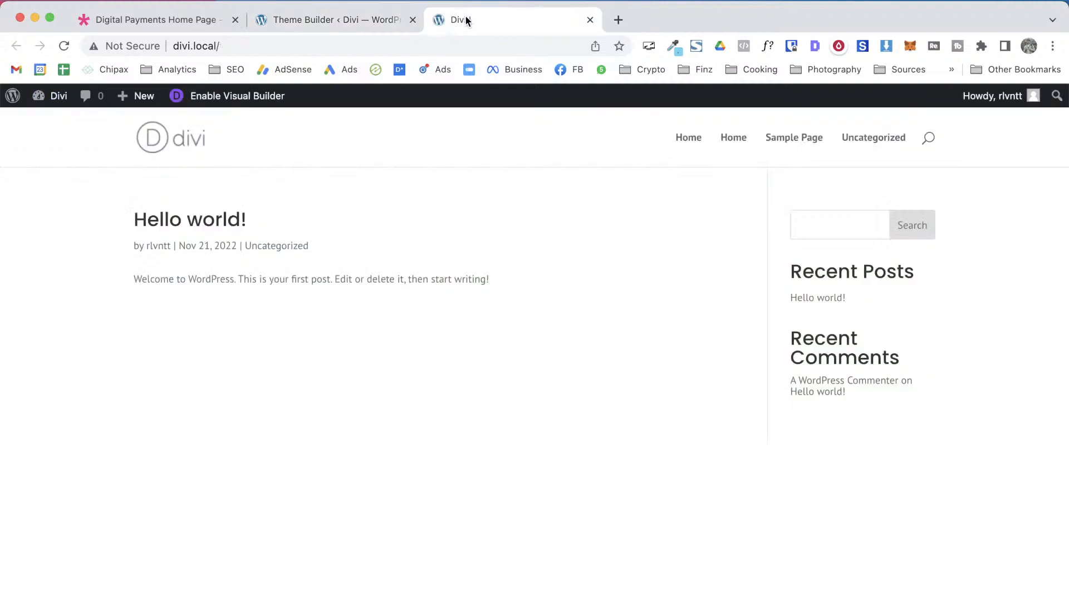
pyautogui.click(693, 153)
pyautogui.click(738, 145)
pyautogui.scroll(-5, 523, 340)
pyautogui.scroll(-10, 522, 337)
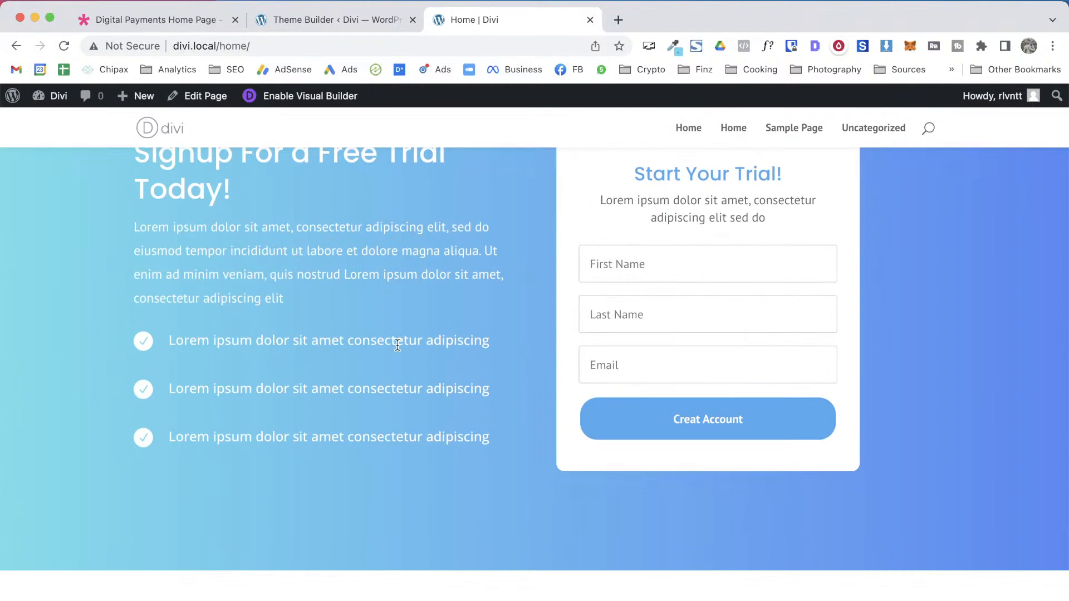
pyautogui.hotkey('ctrl', 'Tab')
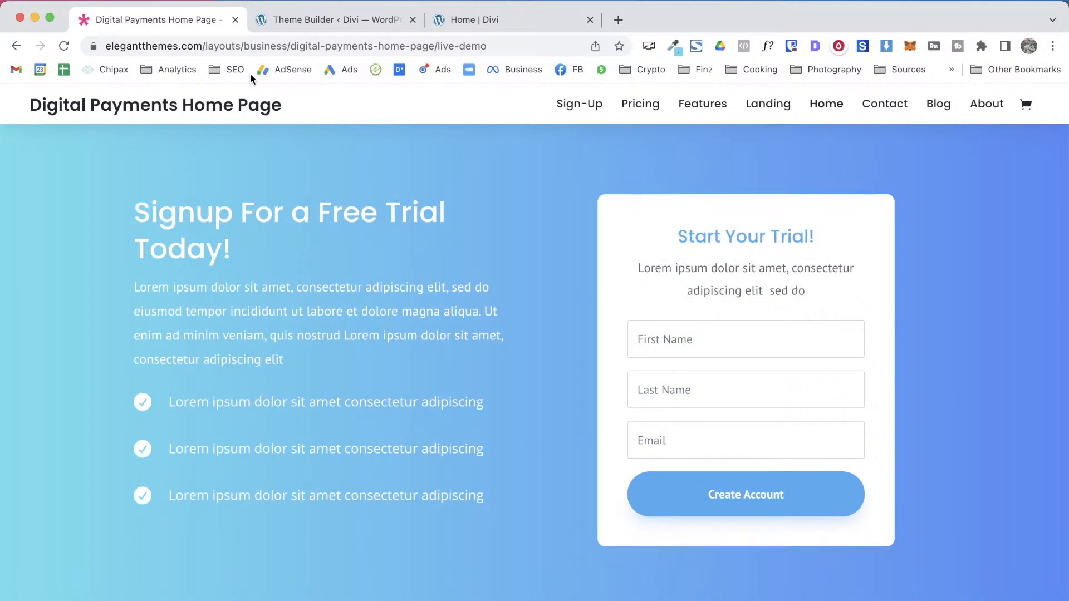
# Reopen the global footer layout for editing and look over the live home page's sections for reference
pyautogui.hotkey('ctrl', 'Tab')
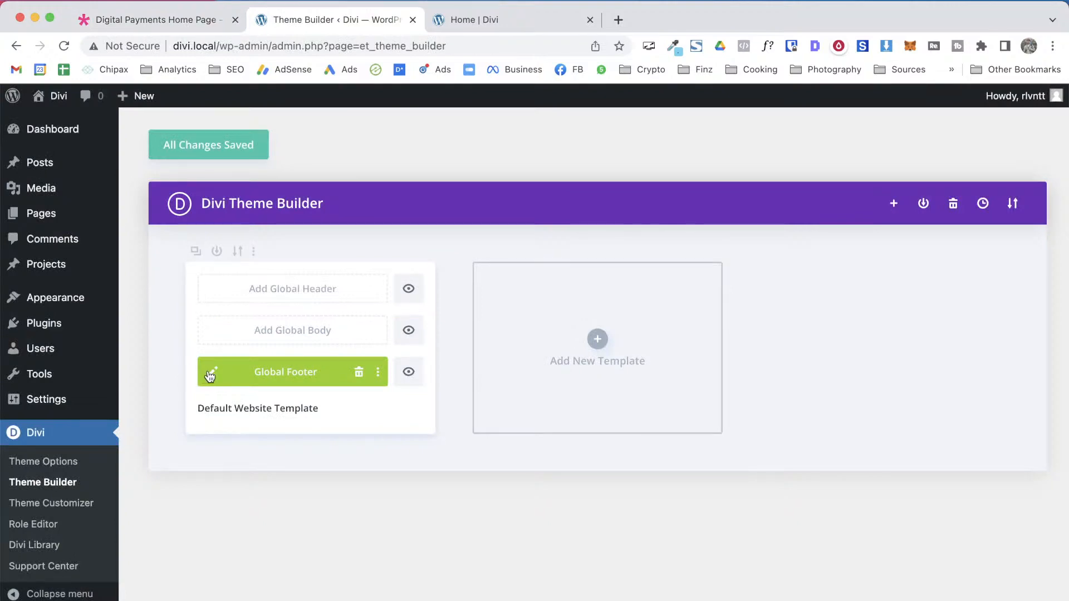
pyautogui.click(211, 374)
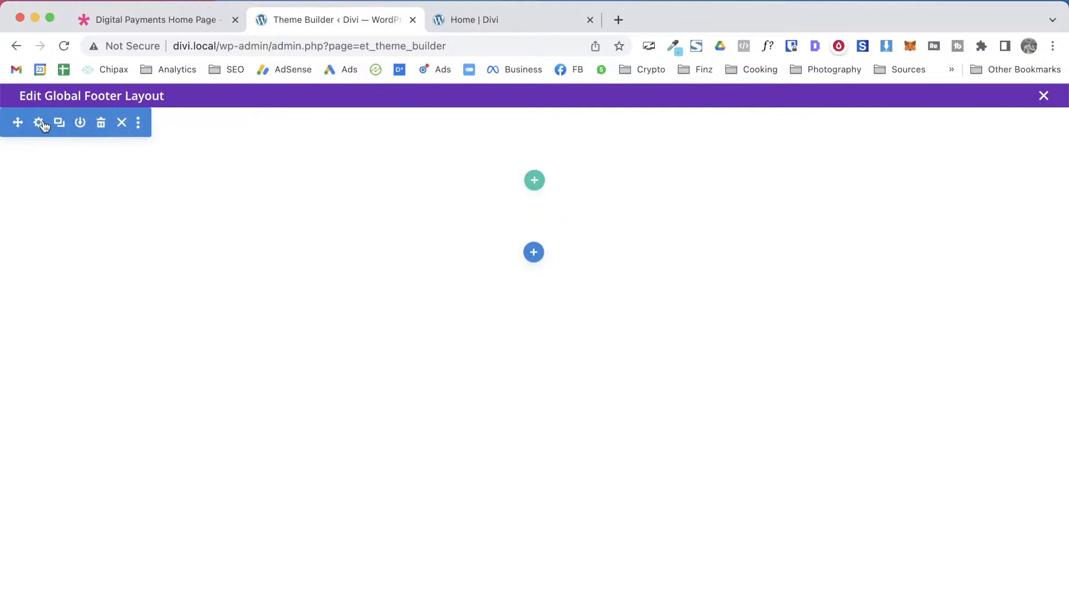
pyautogui.click(493, 20)
pyautogui.scroll(-10, 308, 488)
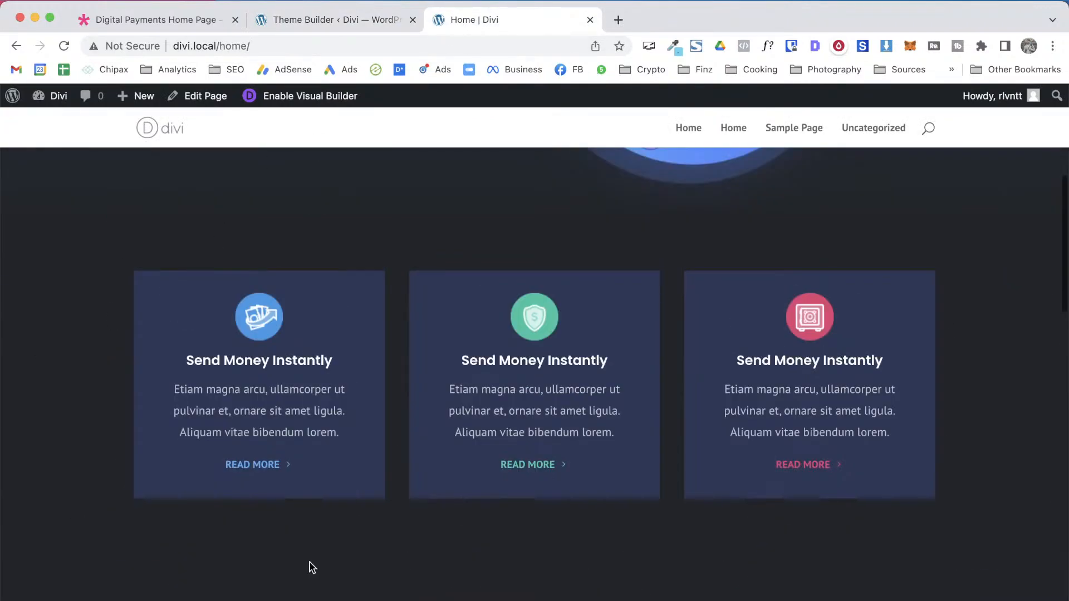
pyautogui.scroll(10, 436, 206)
pyautogui.scroll(-5, 437, 206)
pyautogui.scroll(-10, 439, 210)
pyautogui.scroll(15, 439, 210)
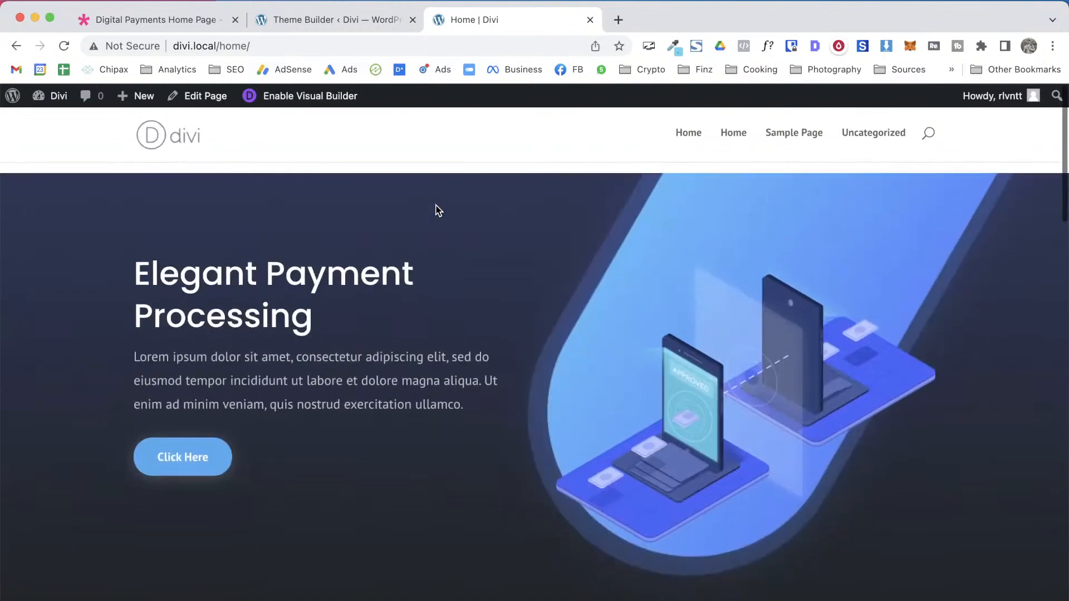
# Set the footer section's background to the near-black global color, save the section settings, and compare it with the live home page
pyautogui.hotkey('ctrl', 'shift', 'Tab')
pyautogui.click(38, 123)
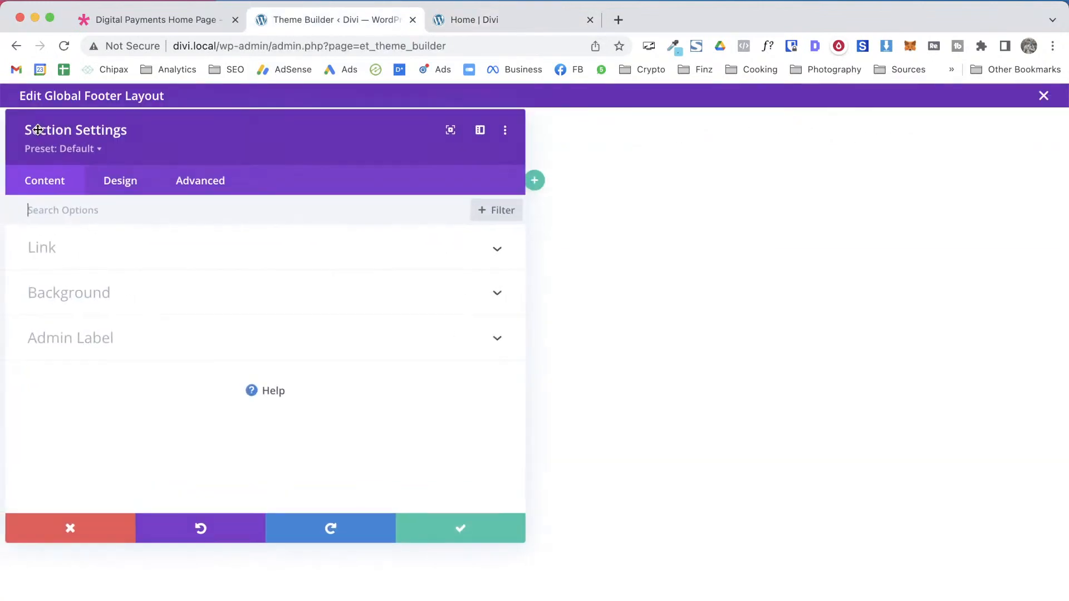
pyautogui.moveTo(148, 136); pyautogui.dragTo(527, 148)
pyautogui.click(497, 303)
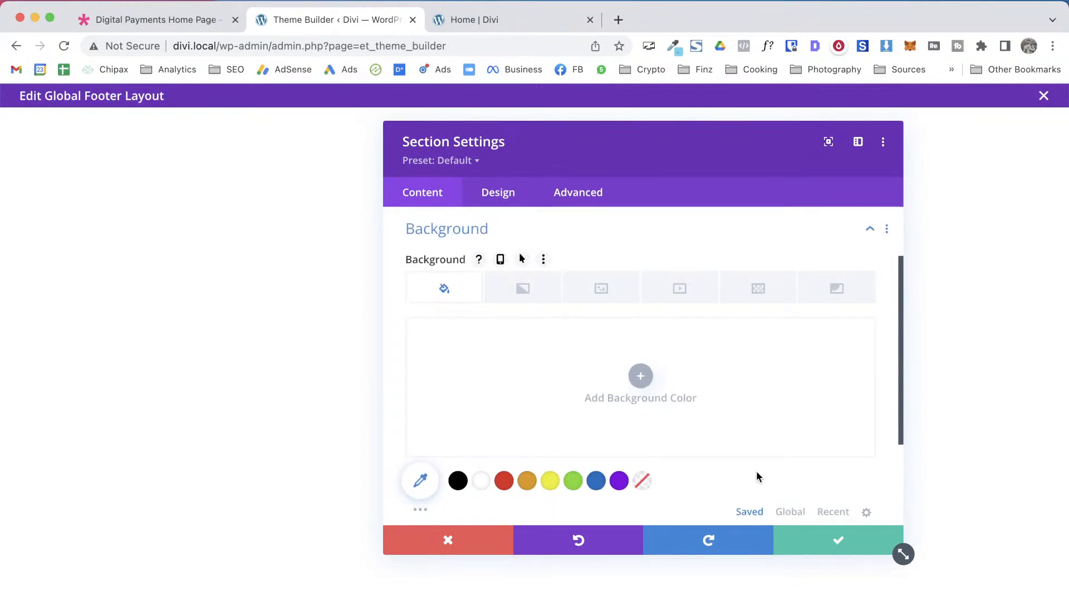
pyautogui.click(789, 512)
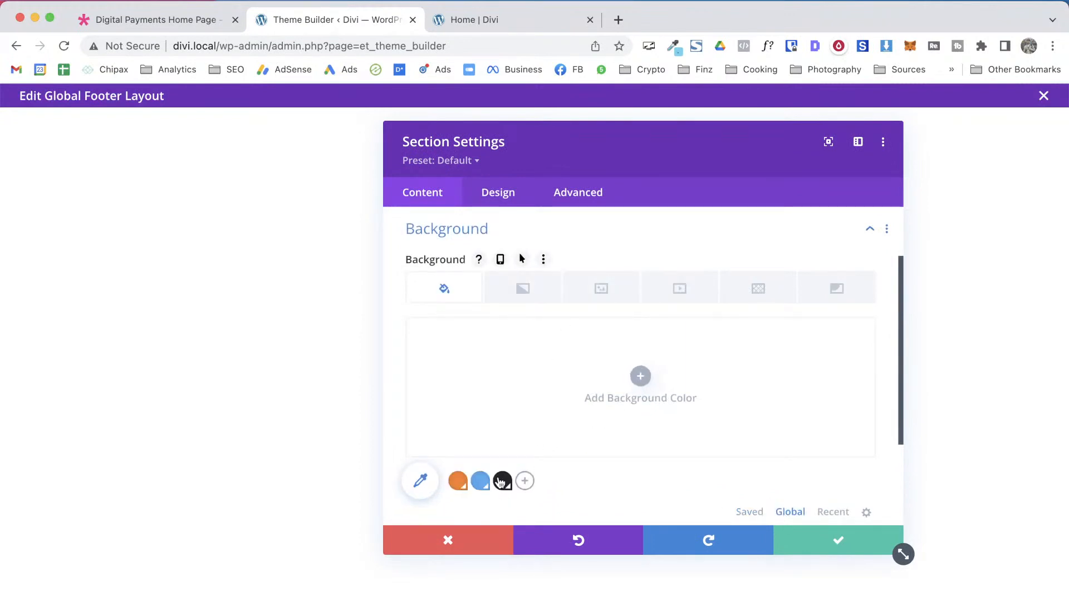
pyautogui.click(501, 481)
pyautogui.click(851, 545)
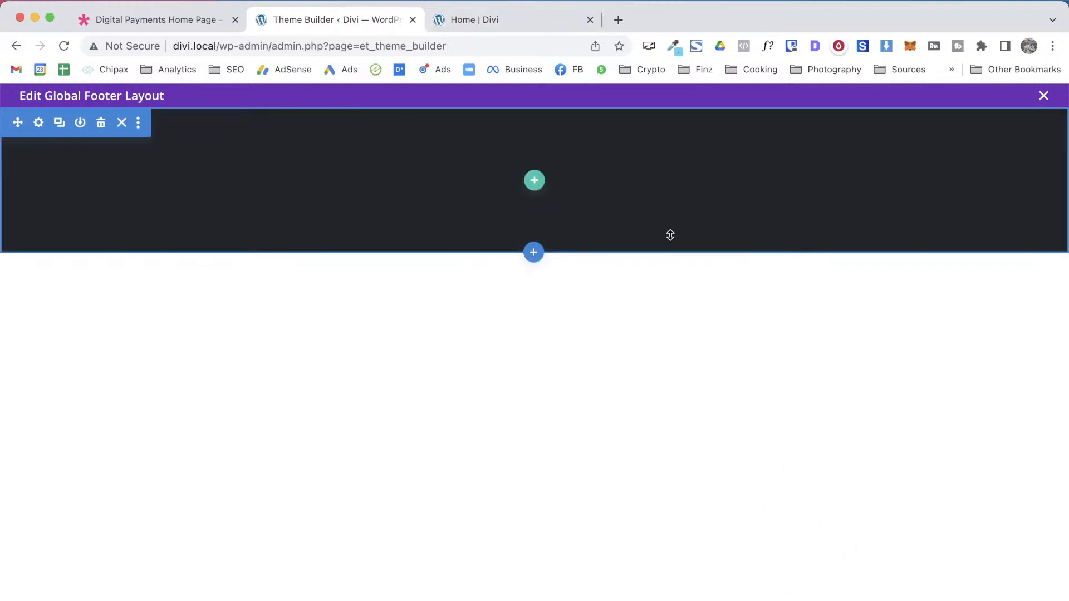
pyautogui.hotkey('ctrl', 'Tab')
pyautogui.scroll(-7, 528, 498)
pyautogui.scroll(-5, 528, 499)
pyautogui.hotkey('ctrl', 'shift', 'Tab')
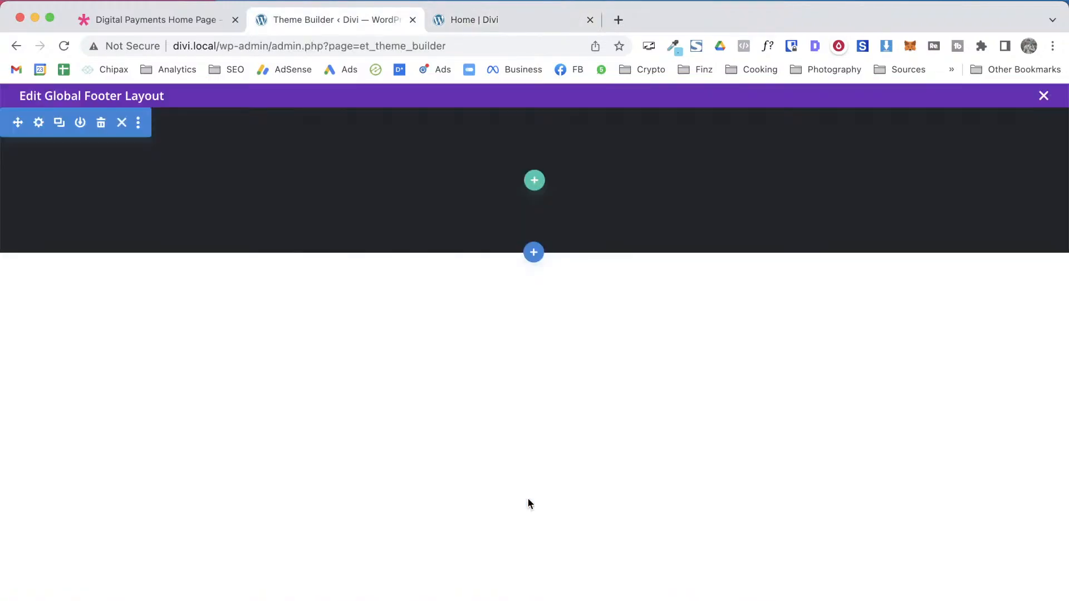
# Insert a single-column row in the footer section and add an Image module to it
pyautogui.click(535, 181)
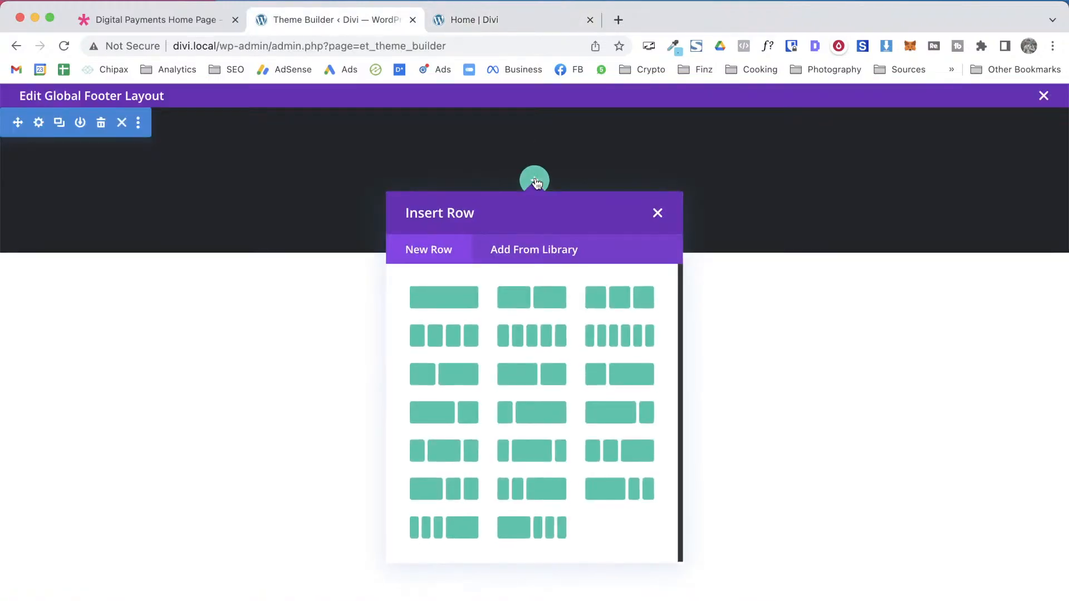
pyautogui.click(456, 301)
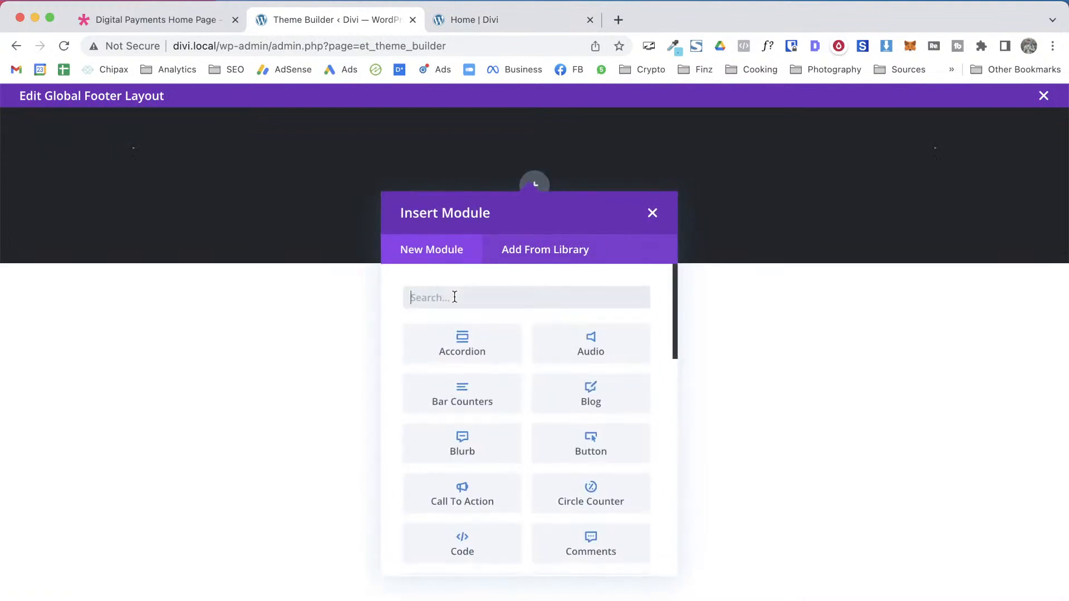
pyautogui.write('im')
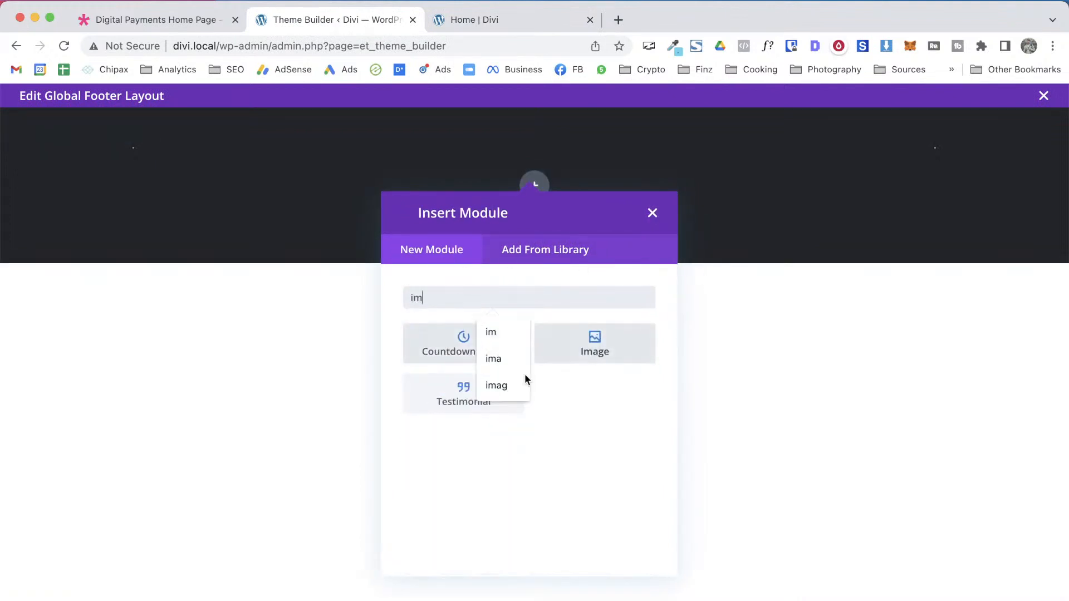
pyautogui.click(600, 330)
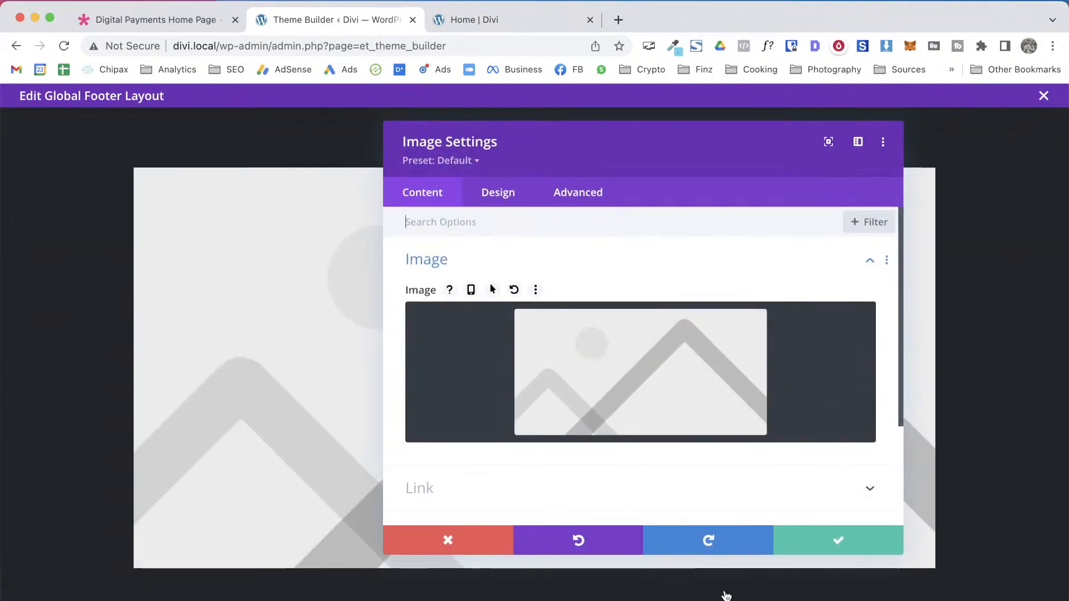
# Open the image chooser for the footer's Image module and bring up the Downloads folder in Finder
pyautogui.click(594, 334)
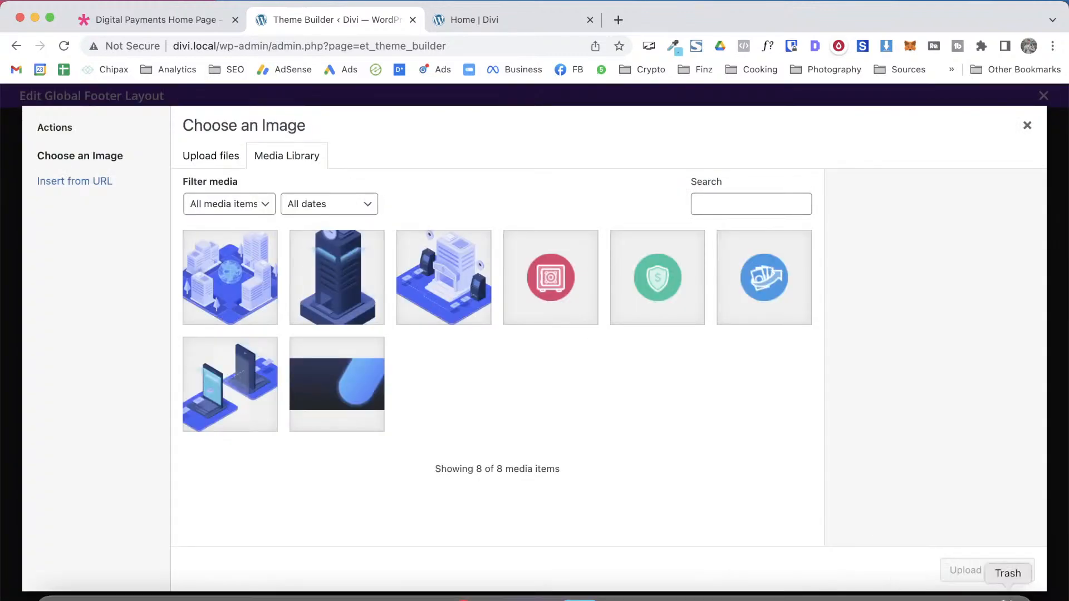
pyautogui.click(965, 578)
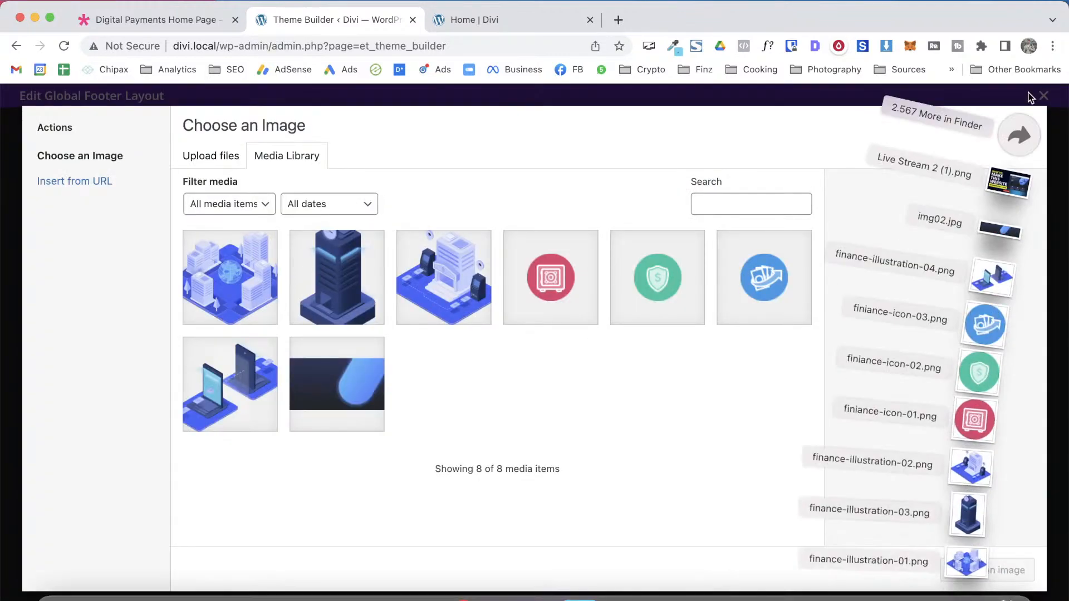
pyautogui.click(1019, 136)
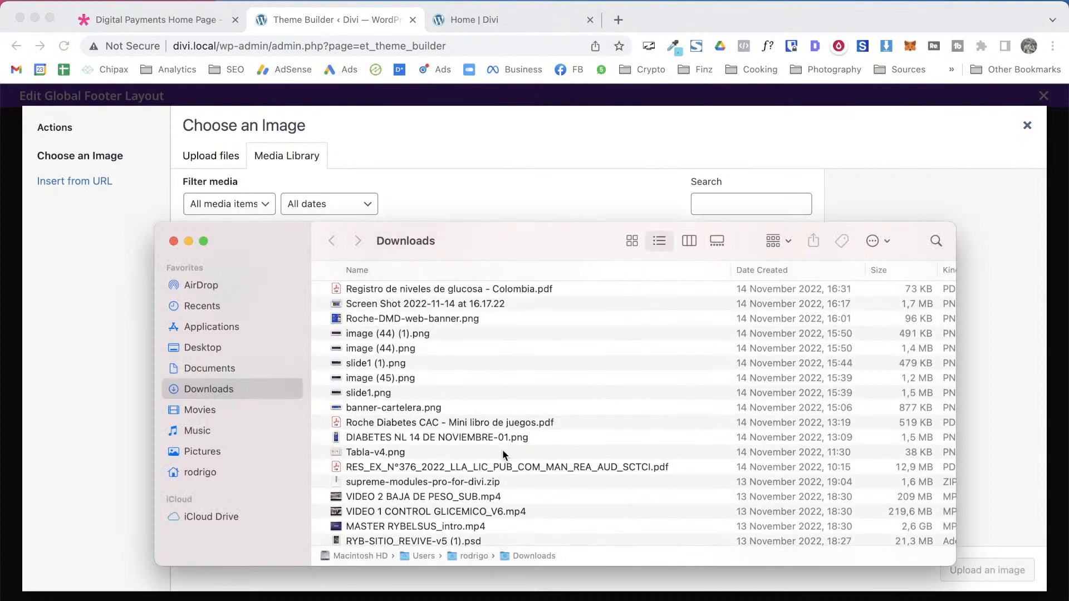
# Look through the recent files in the Downloads folder, previewing images to find the logo for the footer
pyautogui.scroll(20, 460, 356)
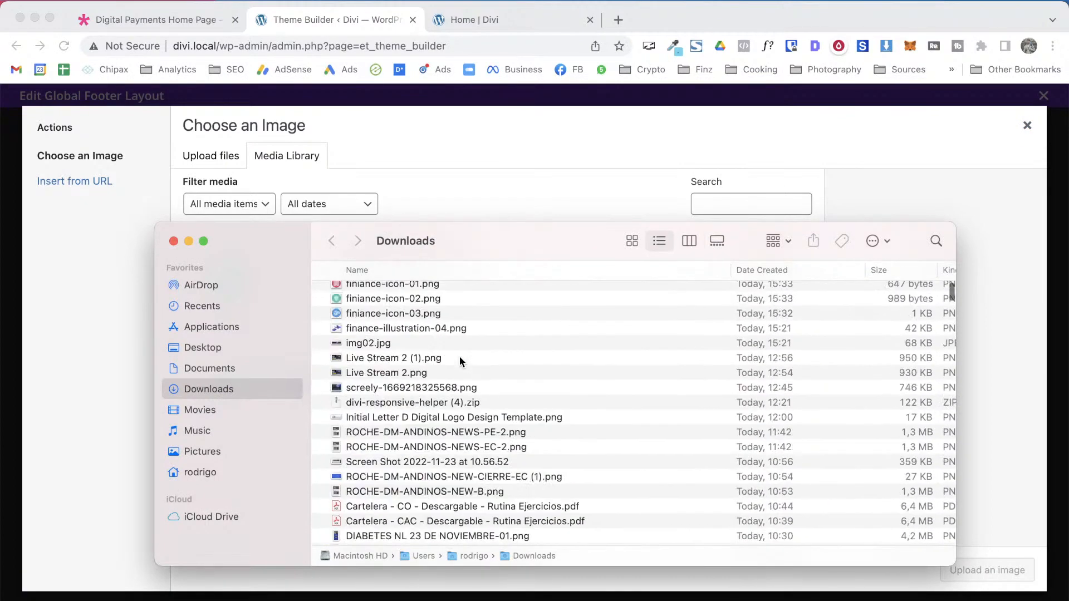
pyautogui.click(383, 398)
pyautogui.press('space')
pyautogui.press('space')
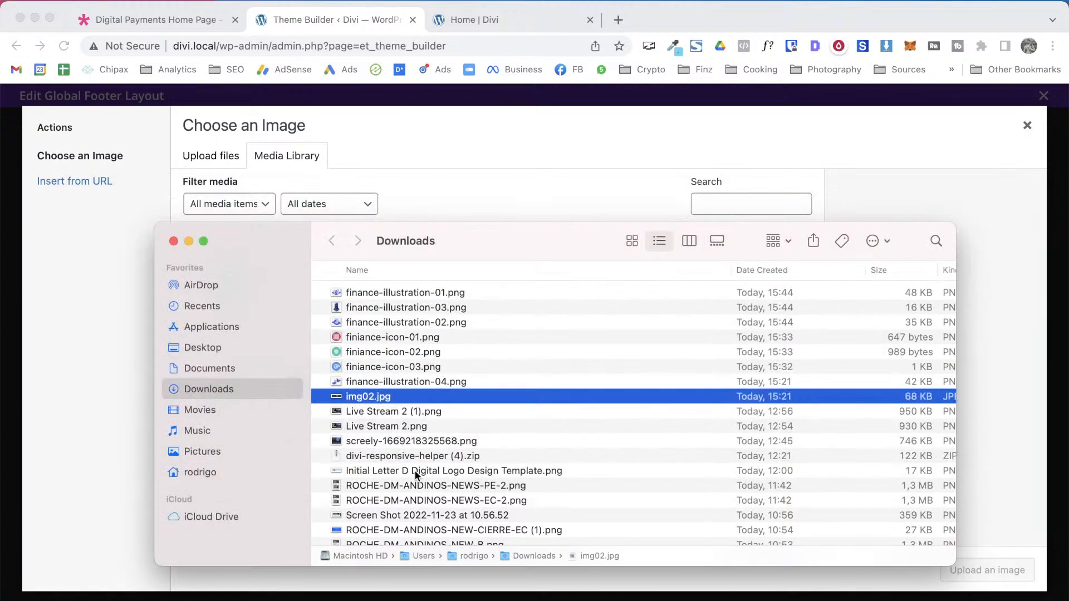
pyautogui.click(429, 441)
pyautogui.press('Up')
pyautogui.press('space')
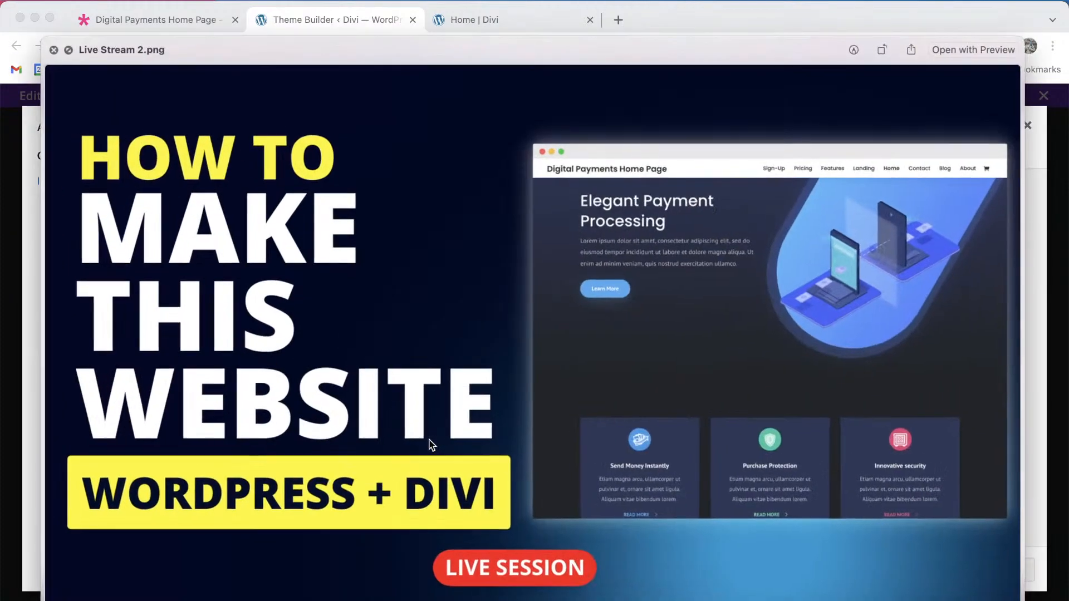
pyautogui.press('Up')
pyautogui.press('Up')
pyautogui.press('Up')
pyautogui.press('Up')
pyautogui.press('Up')
pyautogui.press('Up')
pyautogui.press('Up')
pyautogui.press('Up')
pyautogui.press('Up')
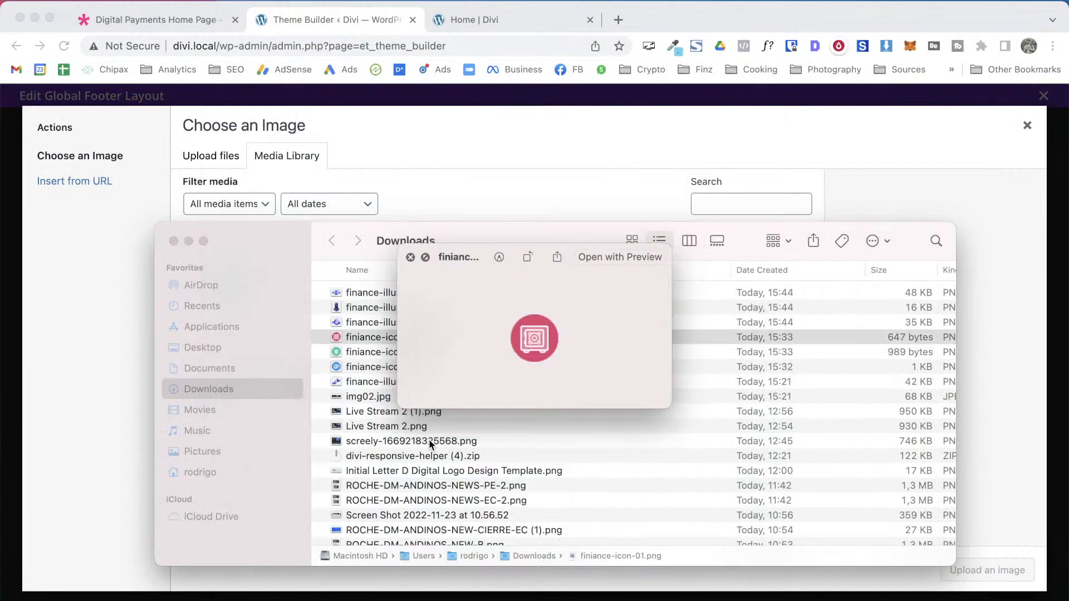
pyautogui.press('space')
pyautogui.scroll(-5, 493, 475)
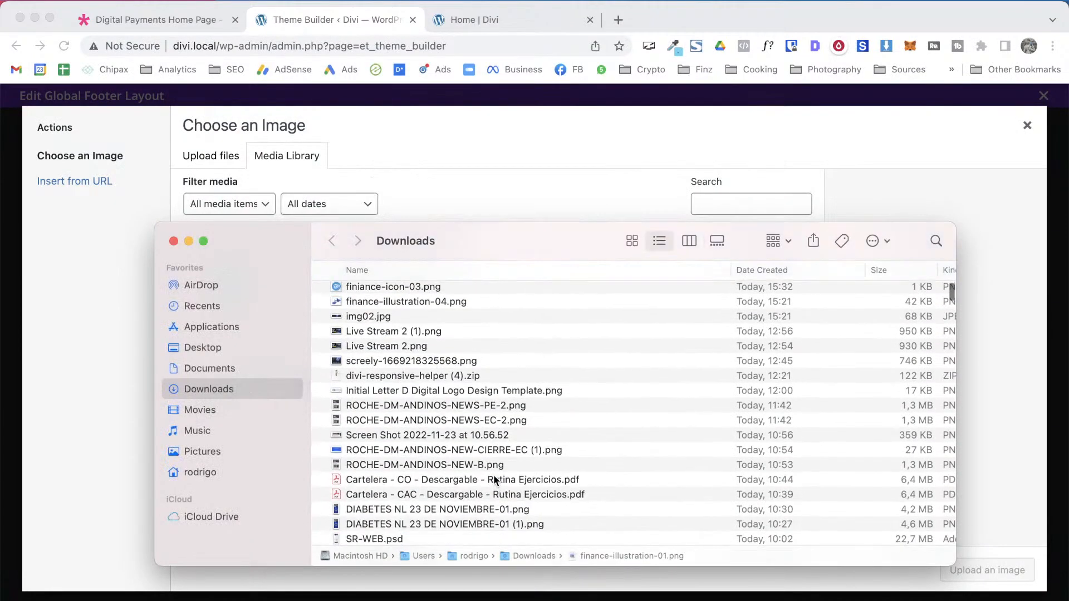
pyautogui.scroll(3, 494, 474)
pyautogui.hscroll(1, 493, 474)
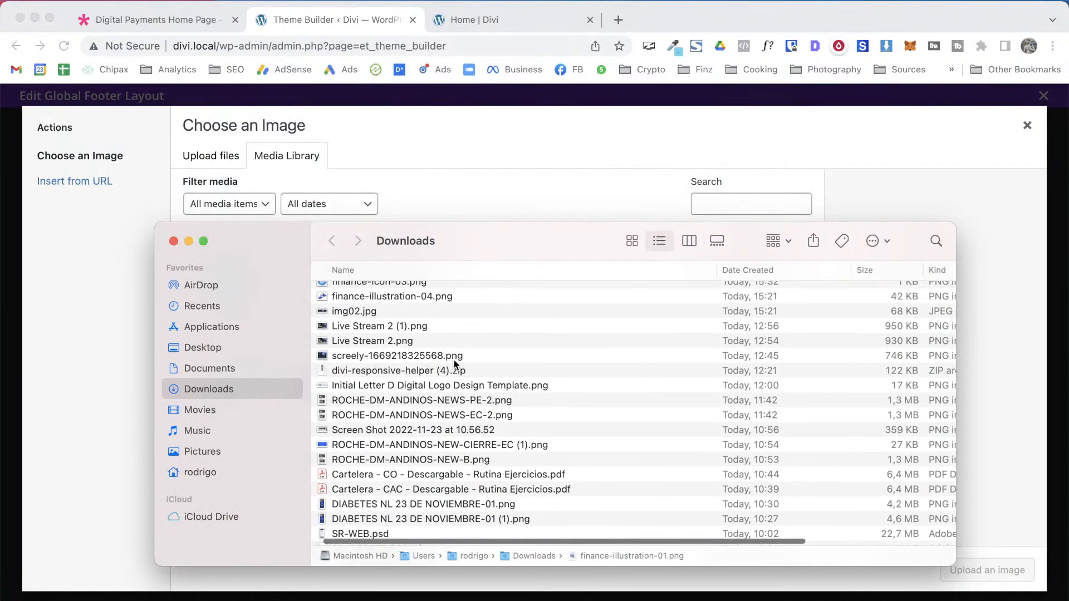
# Upload "Initial Letter D Digital Logo Design Template.png" to the Media Library and use it as the footer image
pyautogui.click(449, 388)
pyautogui.press('space')
pyautogui.press('space')
pyautogui.moveTo(448, 388); pyautogui.dragTo(444, 193)
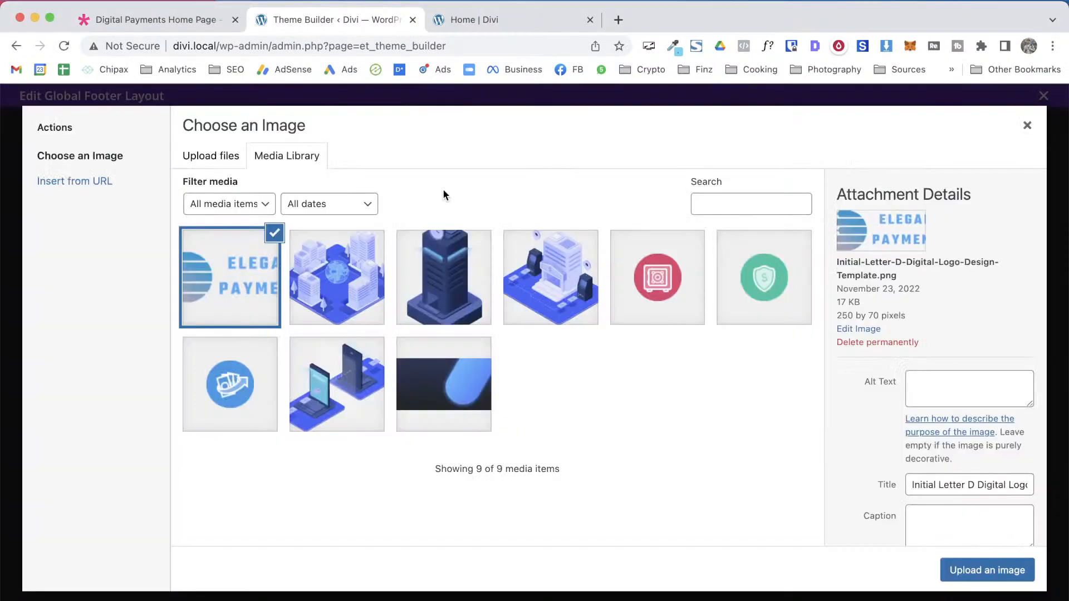
pyautogui.click(970, 570)
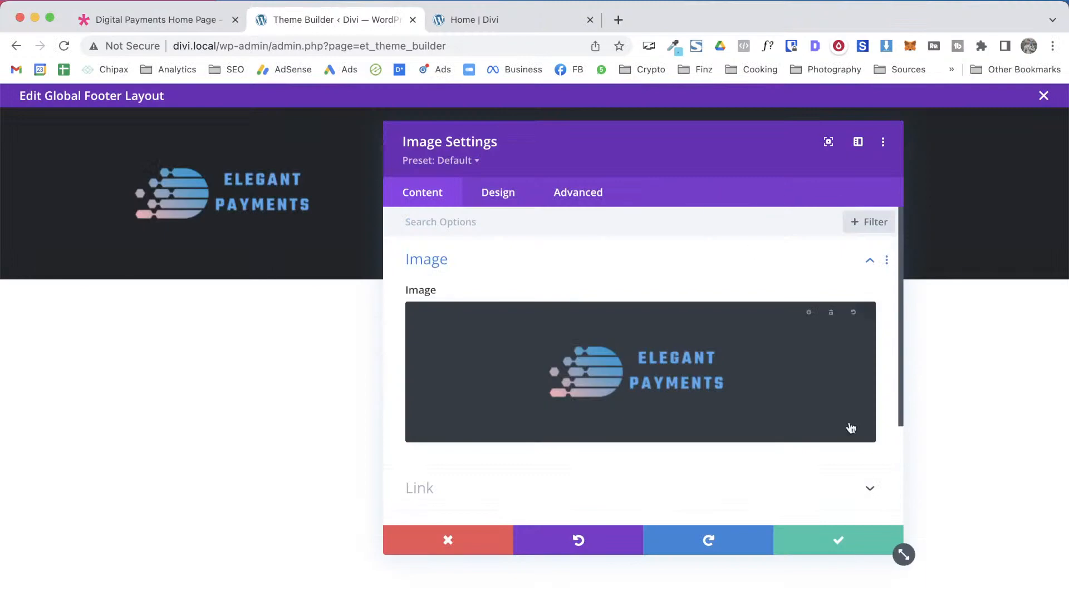
# Set the footer logo's image alignment to center
pyautogui.click(490, 199)
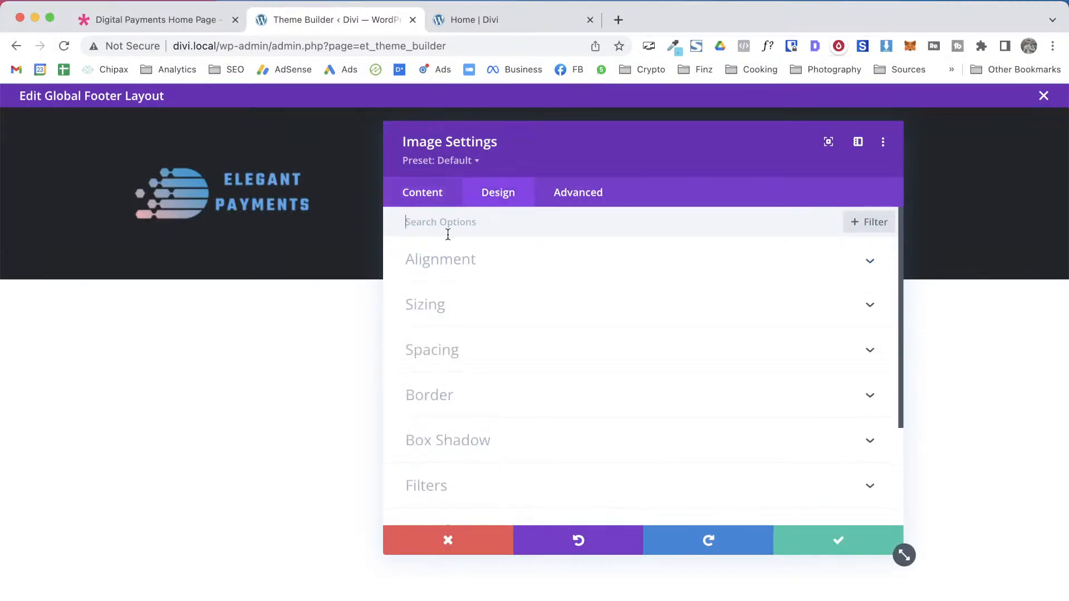
pyautogui.click(461, 260)
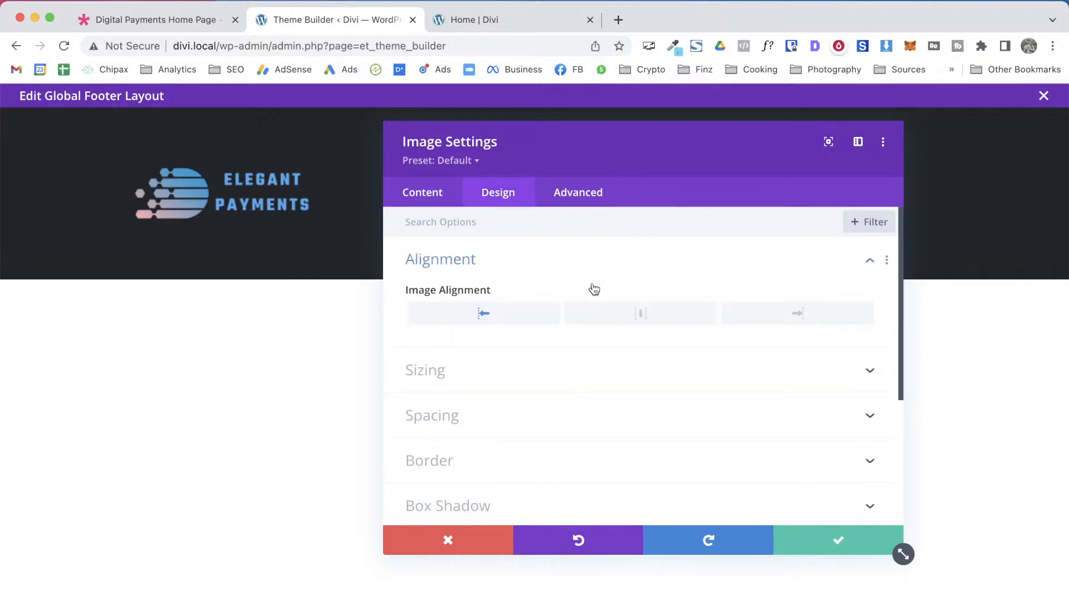
pyautogui.click(619, 319)
# Reset the footer logo's width to auto, set its maximum width to 200px, and save the image settings
pyautogui.click(489, 375)
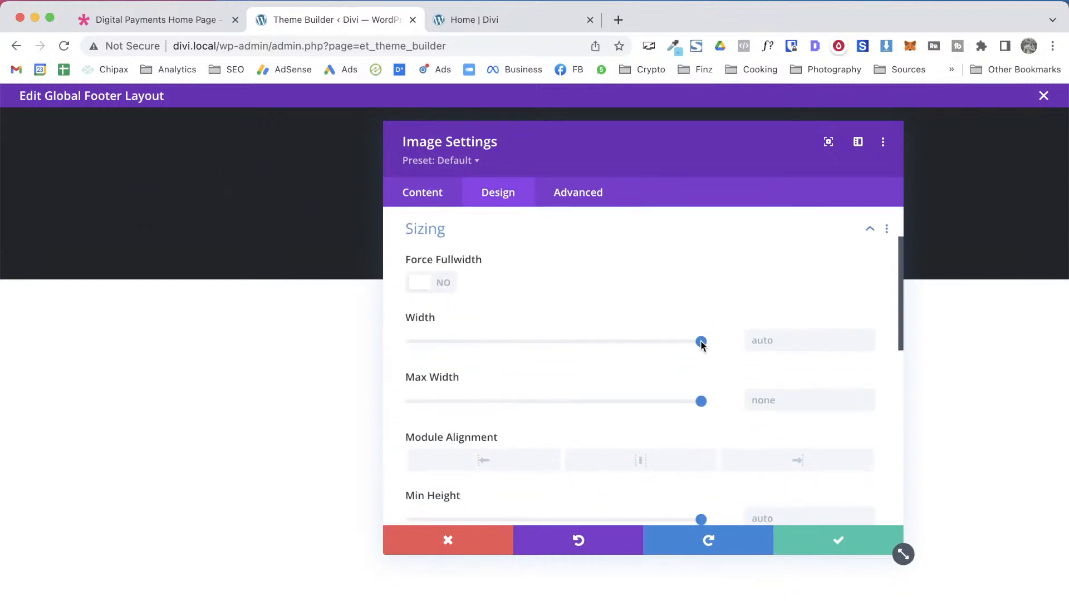
pyautogui.moveTo(573, 141); pyautogui.dragTo(437, 267)
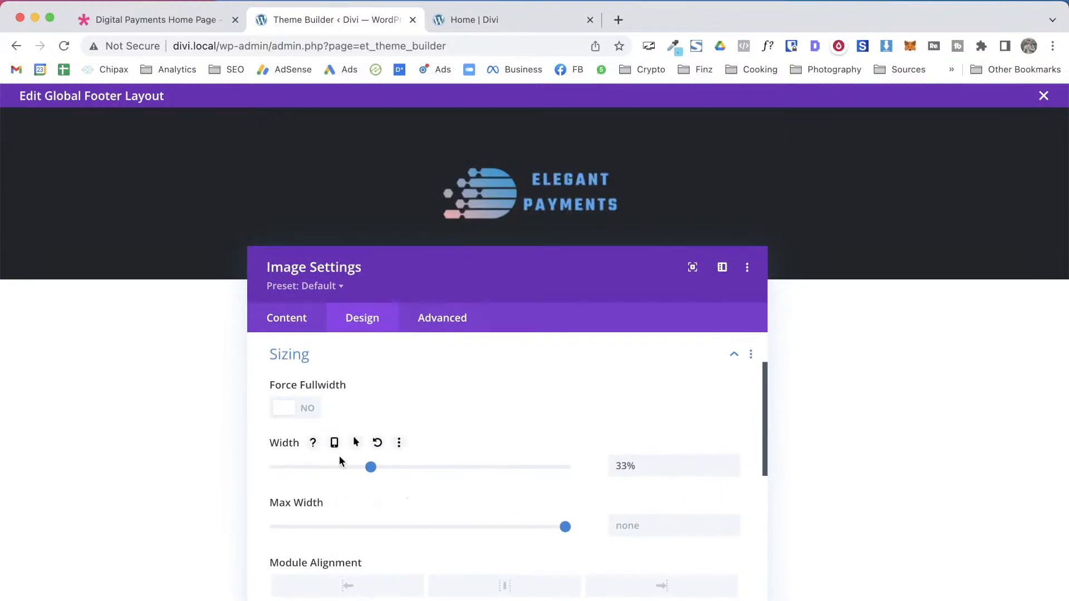
pyautogui.click(377, 443)
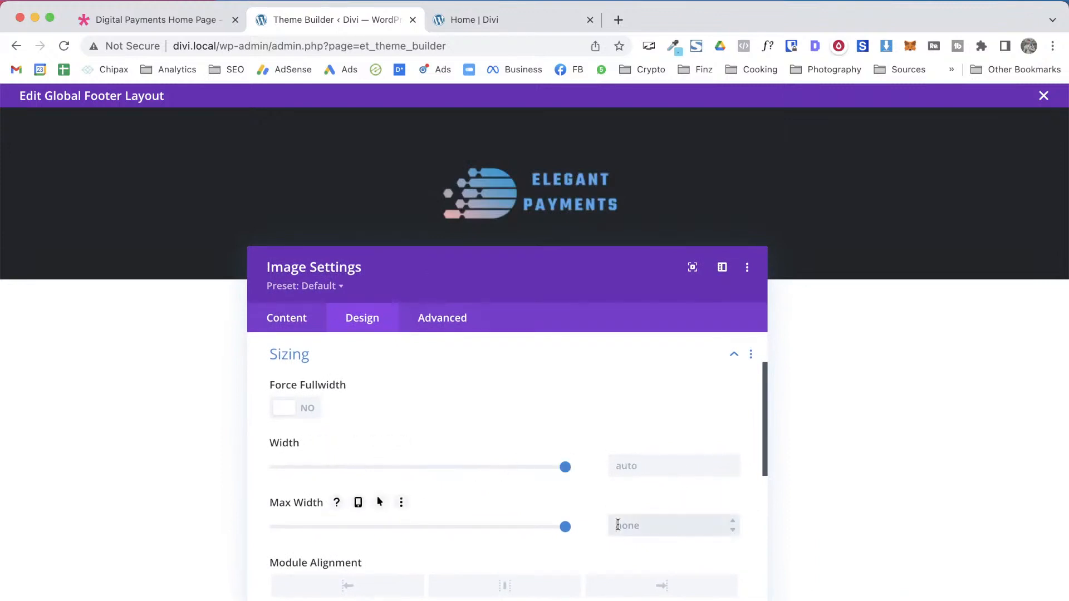
pyautogui.write('%p%0px')
pyautogui.press('Left')
pyautogui.hotkey('shift', 'Up')
pyautogui.hotkey('shift', 'Up')
pyautogui.hotkey('shift', 'Down')
pyautogui.hotkey('shift', 'Down')
pyautogui.hotkey('shift', 'Down')
pyautogui.hotkey('shift', 'Down')
pyautogui.hotkey('shift', 'Down')
pyautogui.hotkey('shift', 'Down')
pyautogui.hotkey('shift', 'Down')
pyautogui.hotkey('shift', 'Down')
pyautogui.hotkey('shift', 'Down')
pyautogui.hotkey('shift', 'Down')
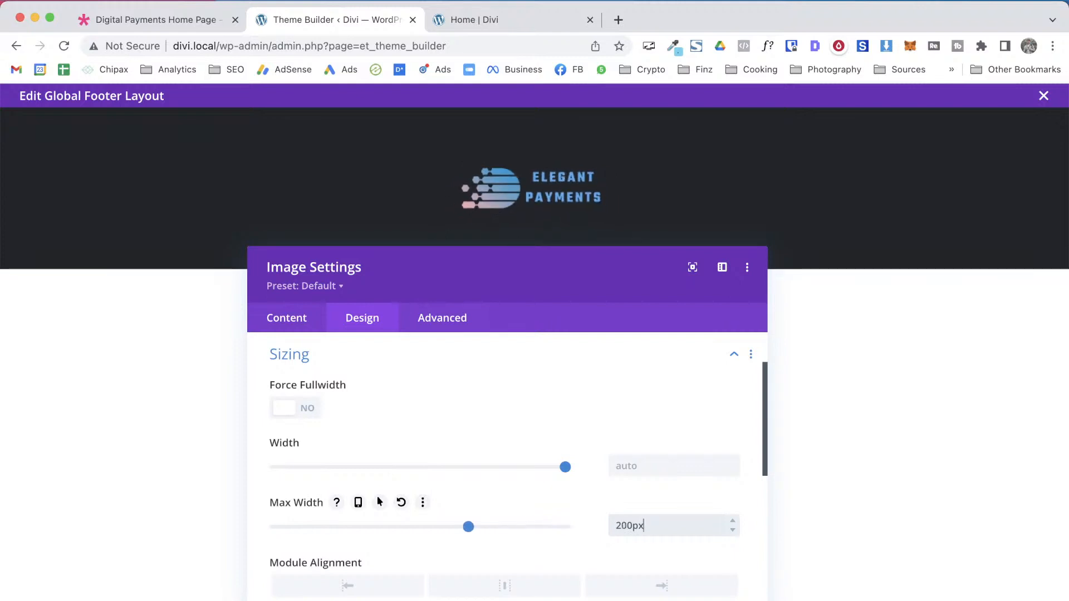
pyautogui.moveTo(575, 267); pyautogui.dragTo(711, 155)
pyautogui.click(835, 544)
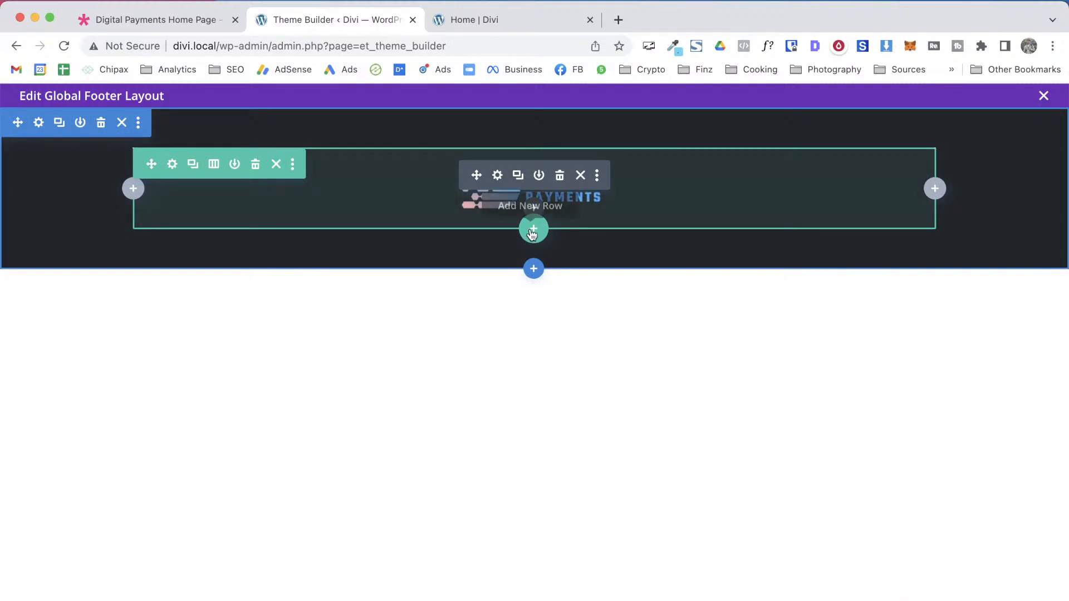
# Add a Social Media Follow module directly below the logo in the same footer row
pyautogui.click(533, 209)
pyautogui.write('soci')
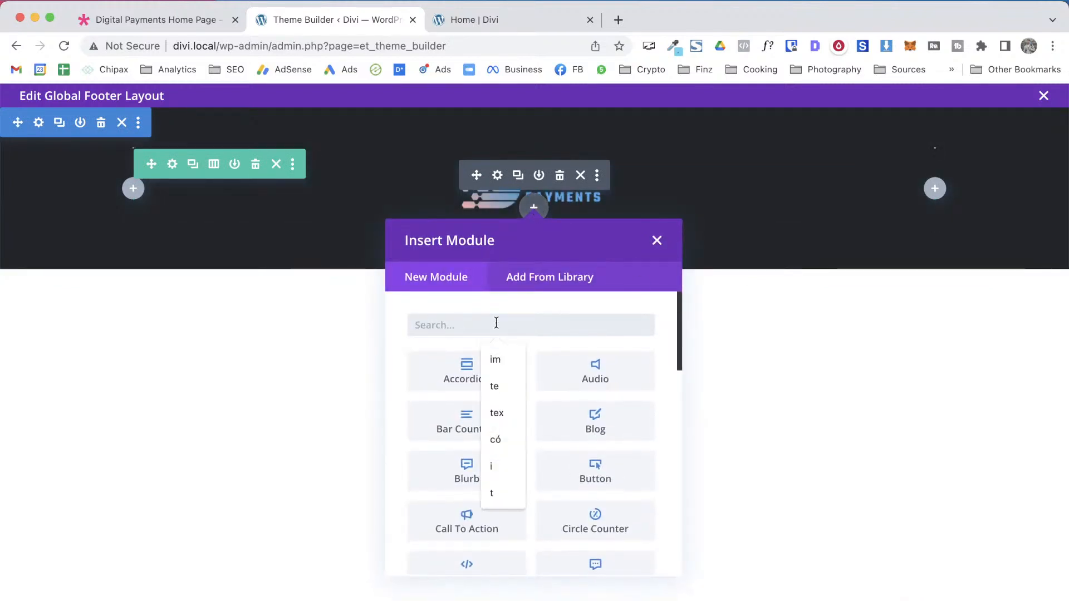
pyautogui.click(474, 388)
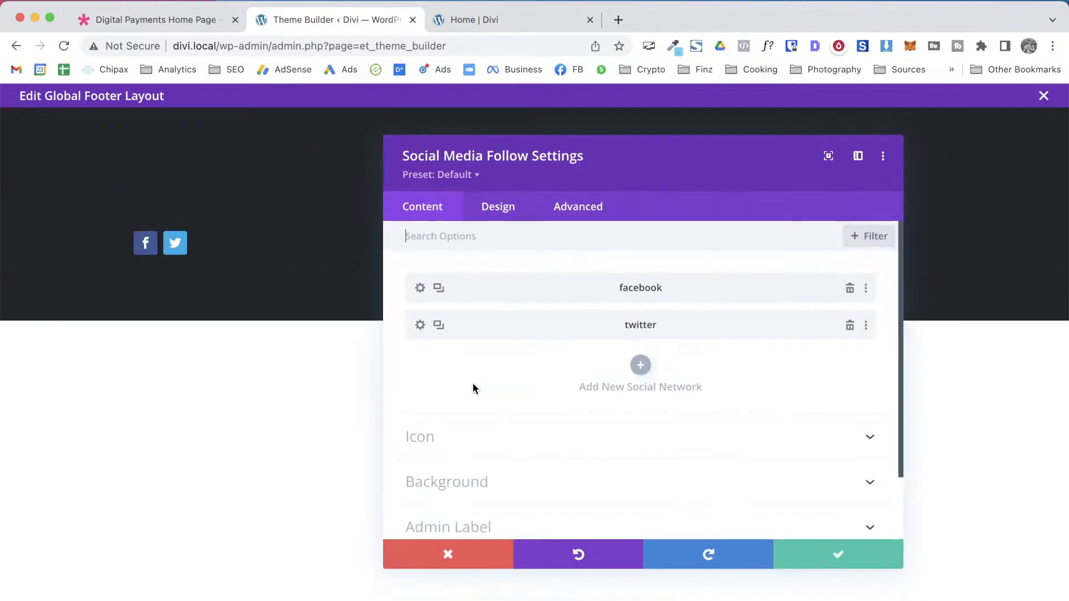
# Set the Social Media Follow module's alignment to center
pyautogui.moveTo(562, 143); pyautogui.dragTo(493, 238)
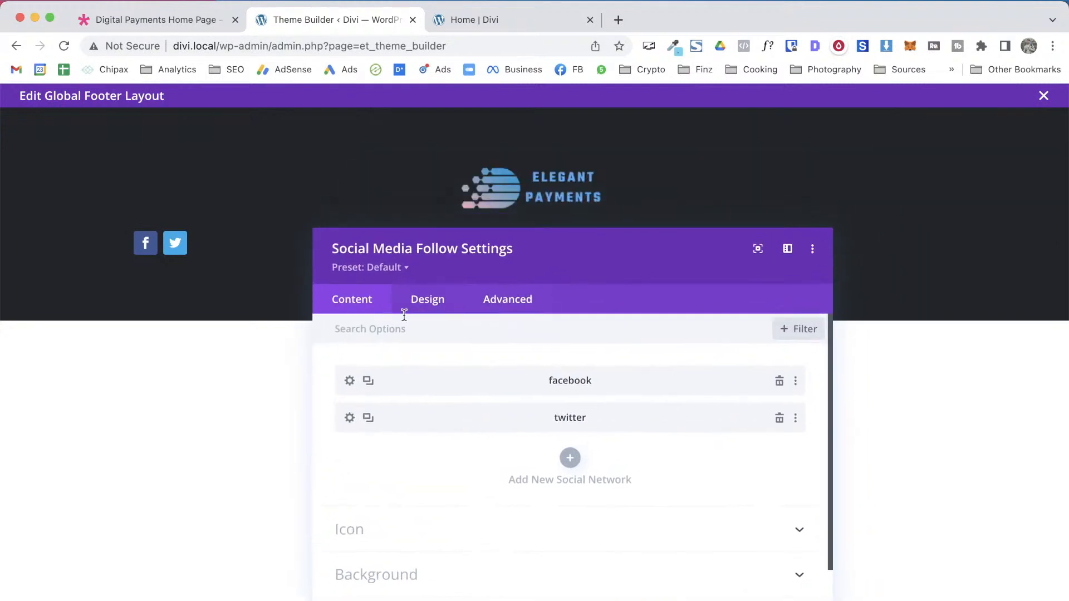
pyautogui.click(424, 307)
pyautogui.click(392, 380)
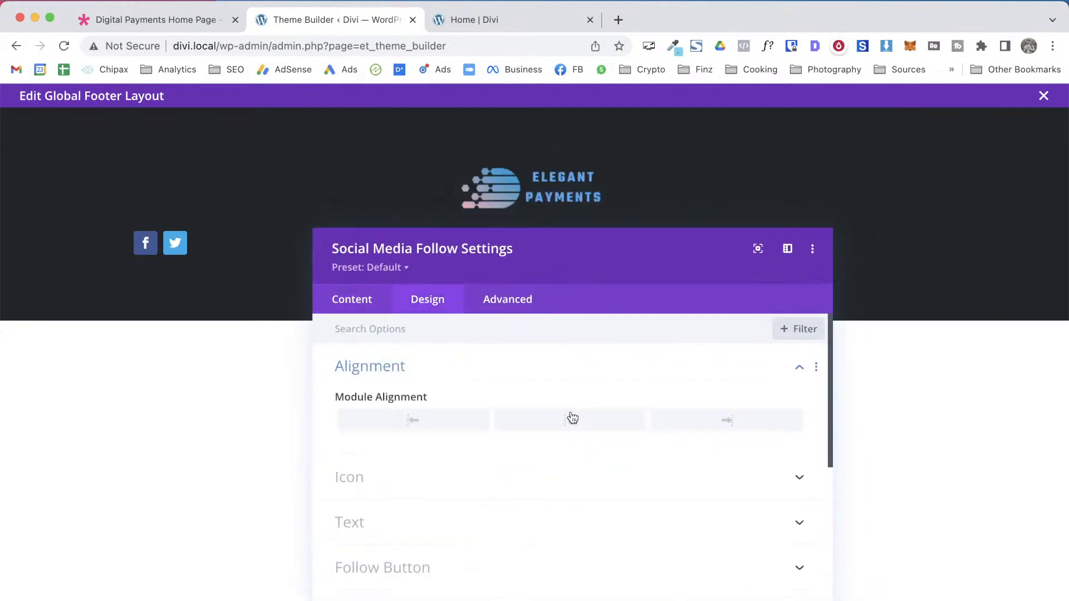
pyautogui.click(570, 423)
# Add Instagram as a new social network in the Social Media Follow module
pyautogui.click(323, 305)
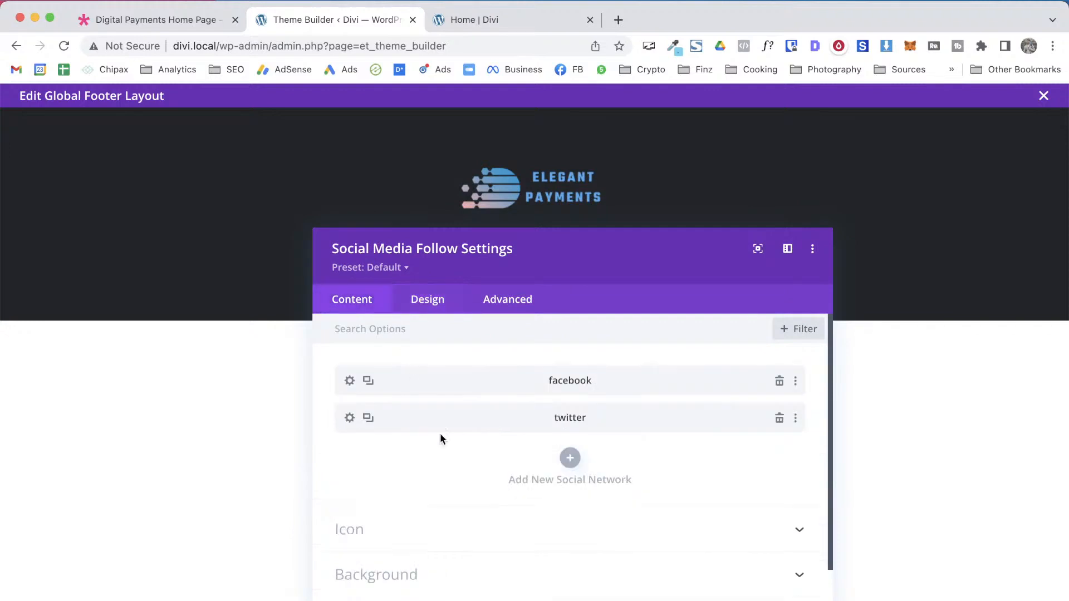
pyautogui.click(562, 472)
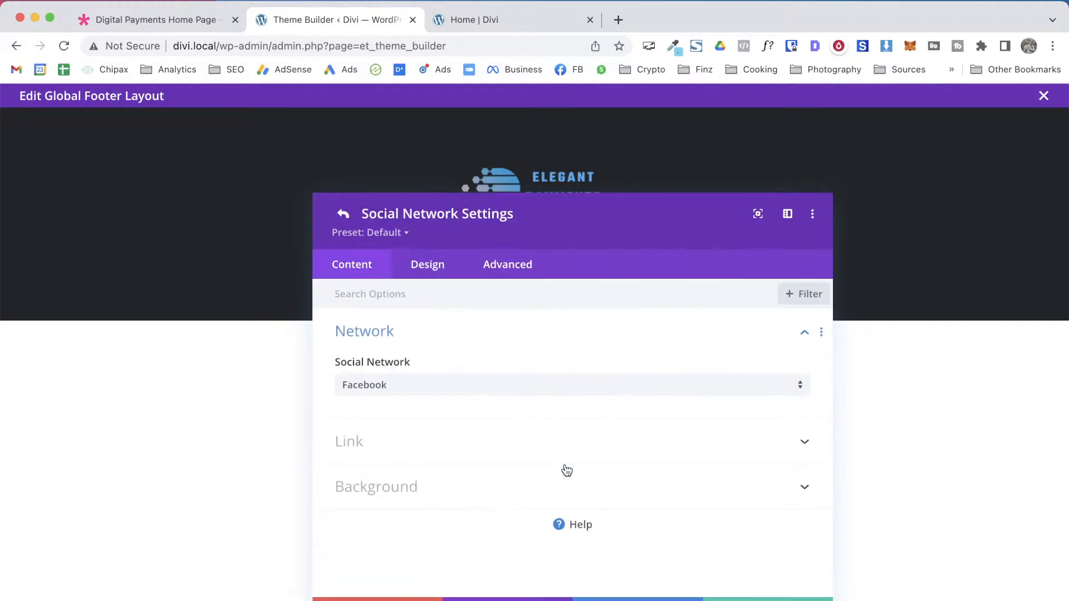
pyautogui.click(426, 383)
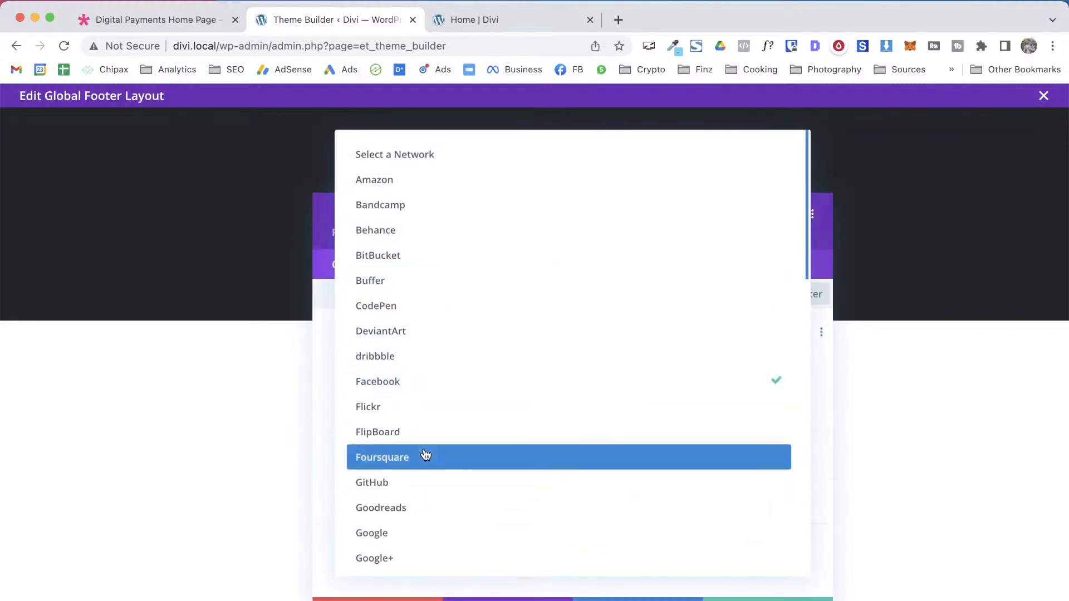
pyautogui.scroll(-3, 441, 520)
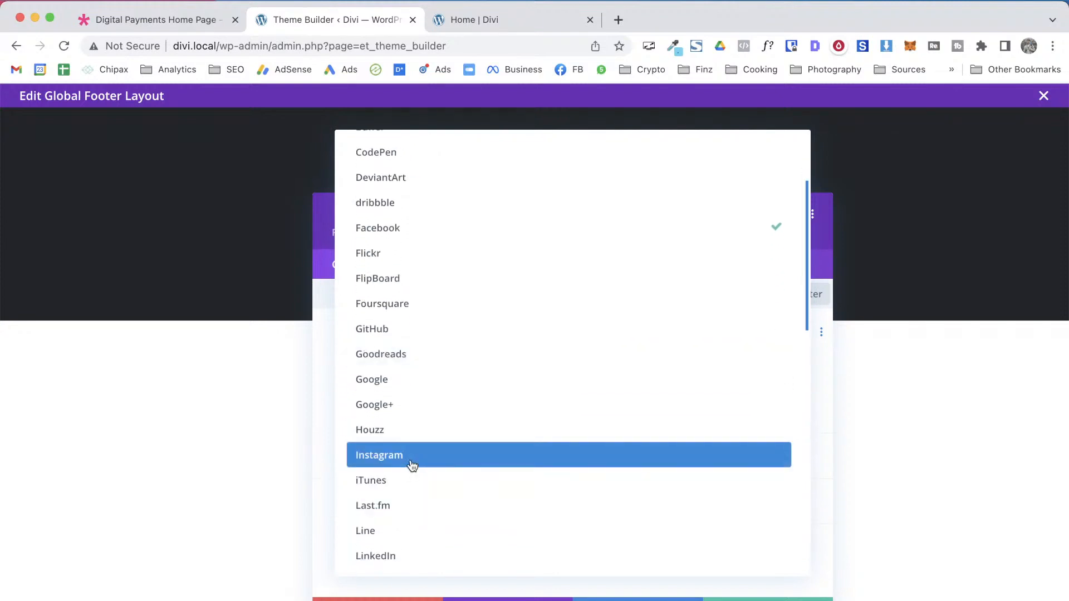
pyautogui.click(412, 462)
pyautogui.click(343, 214)
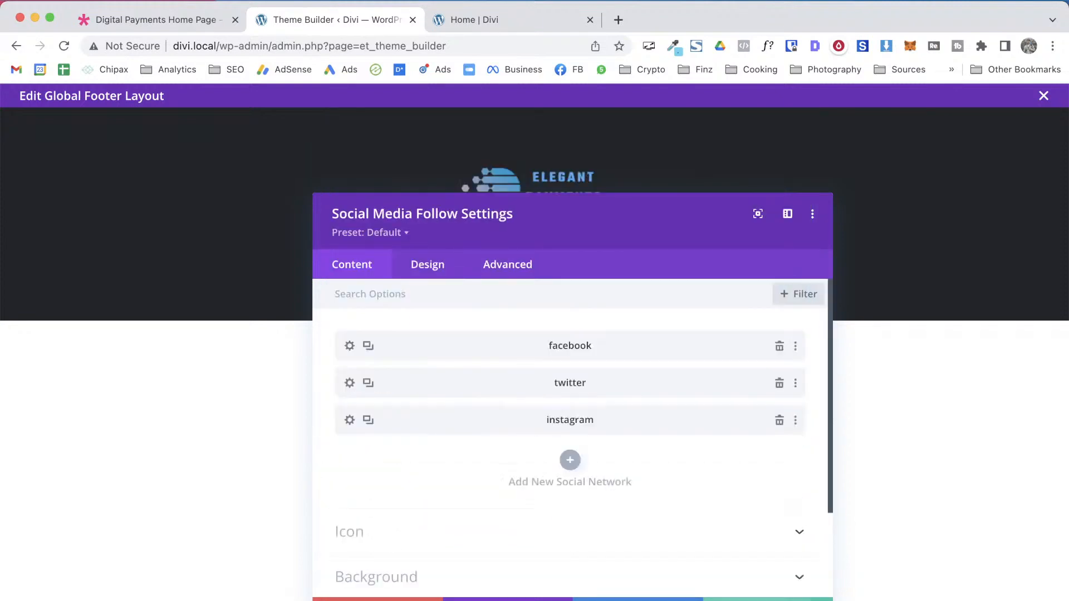
# Add LinkedIn as another social network in the Social Media Follow module and confirm it
pyautogui.click(569, 460)
pyautogui.click(434, 383)
pyautogui.scroll(-5, 434, 383)
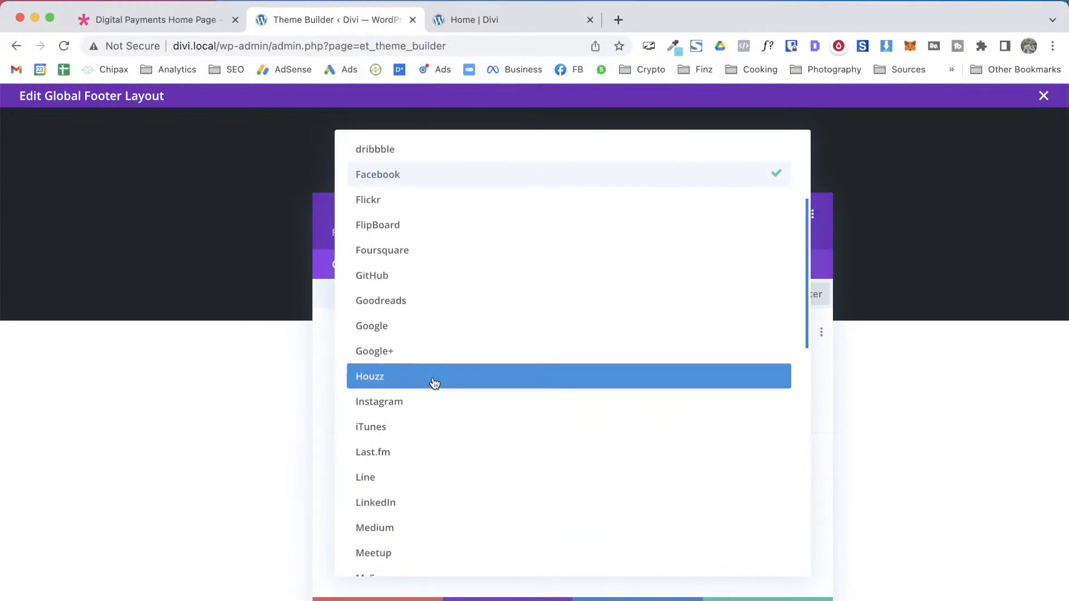
pyautogui.click(388, 420)
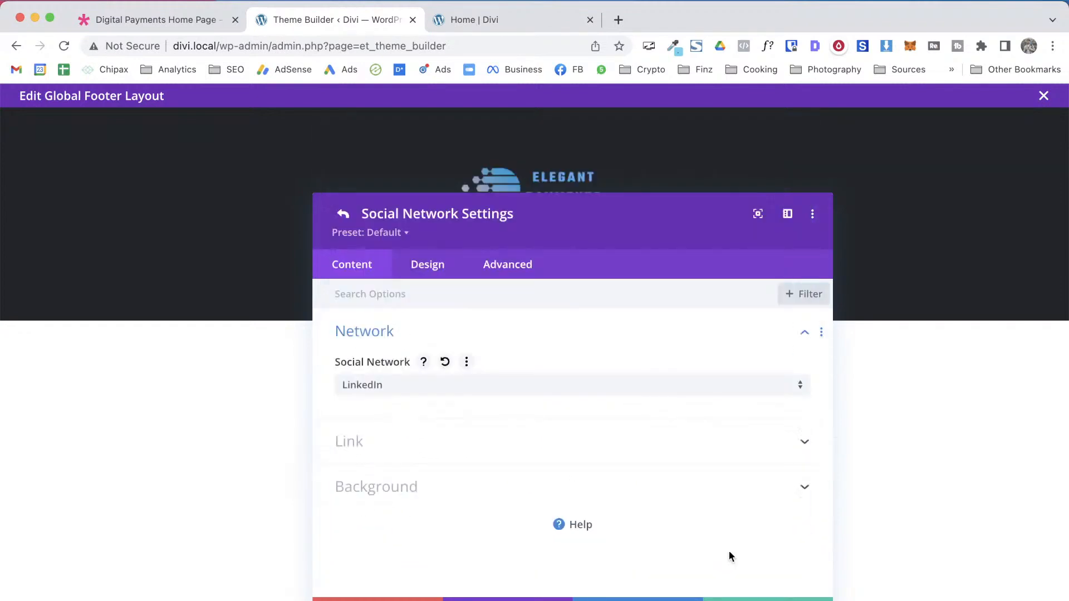
pyautogui.click(748, 599)
# Move the settings window off the footer preview and set the social icons' color to white, #ffffff
pyautogui.moveTo(539, 220); pyautogui.dragTo(869, 207)
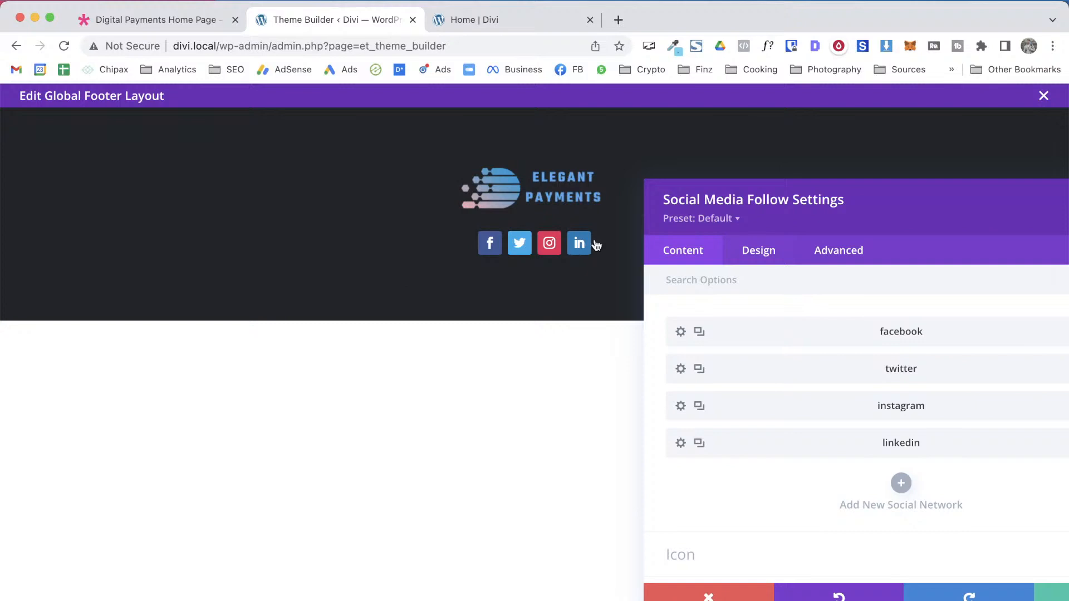
pyautogui.click(763, 261)
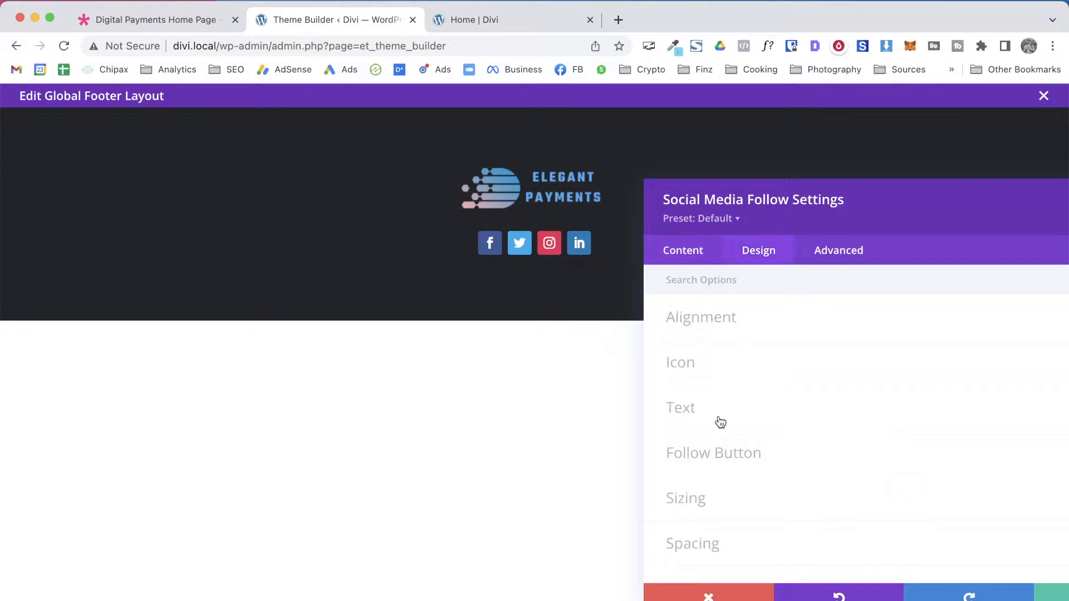
pyautogui.click(730, 377)
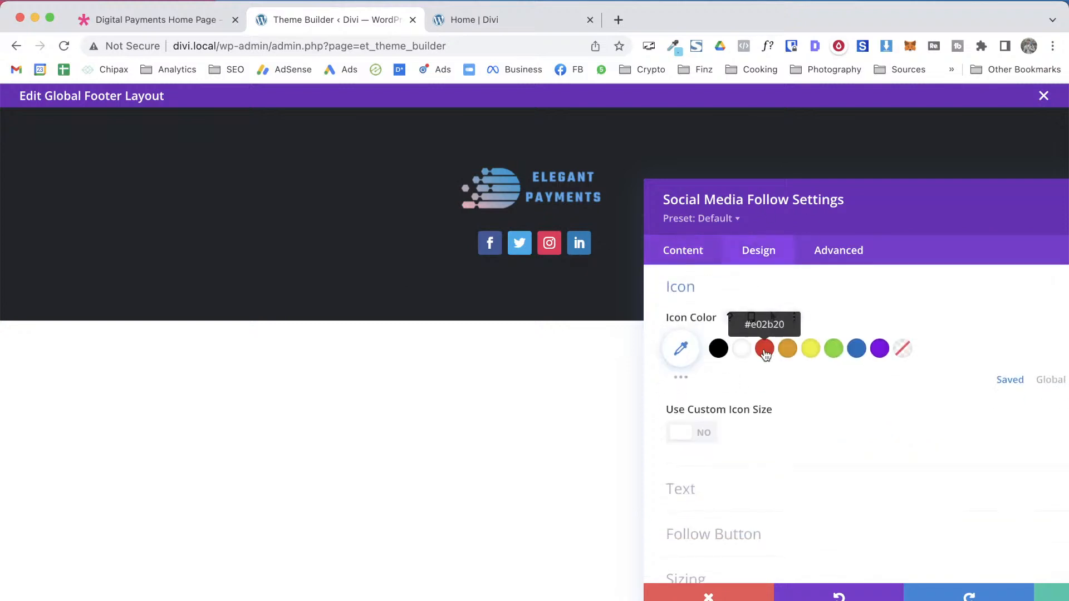
pyautogui.click(743, 350)
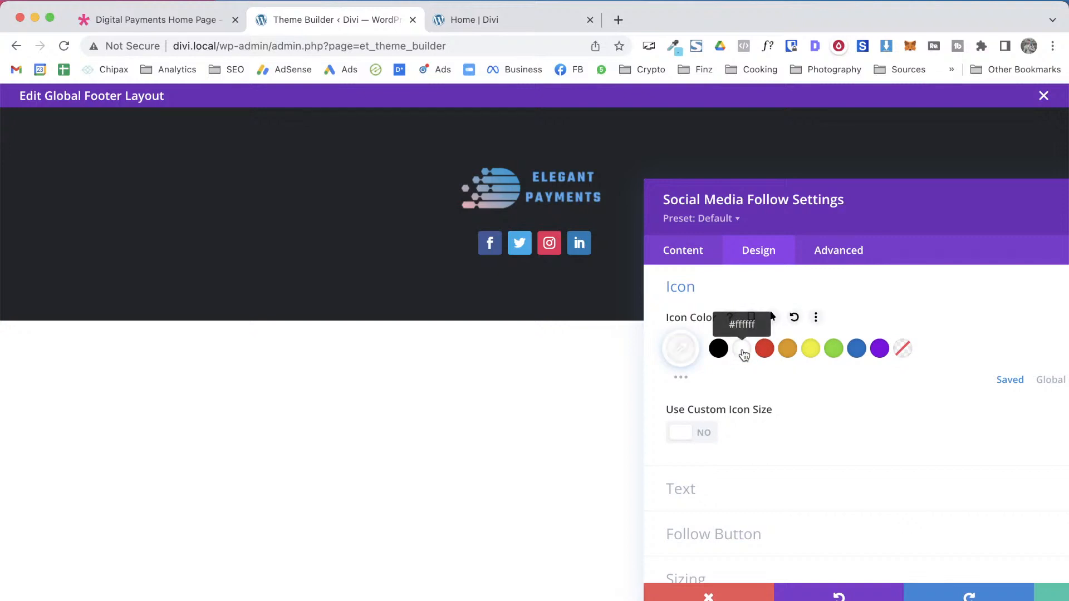
# Try the custom icon size and custom follow button style options for the social icons, switching each back off
pyautogui.click(694, 434)
pyautogui.click(693, 435)
pyautogui.scroll(-2, 736, 534)
pyautogui.click(710, 443)
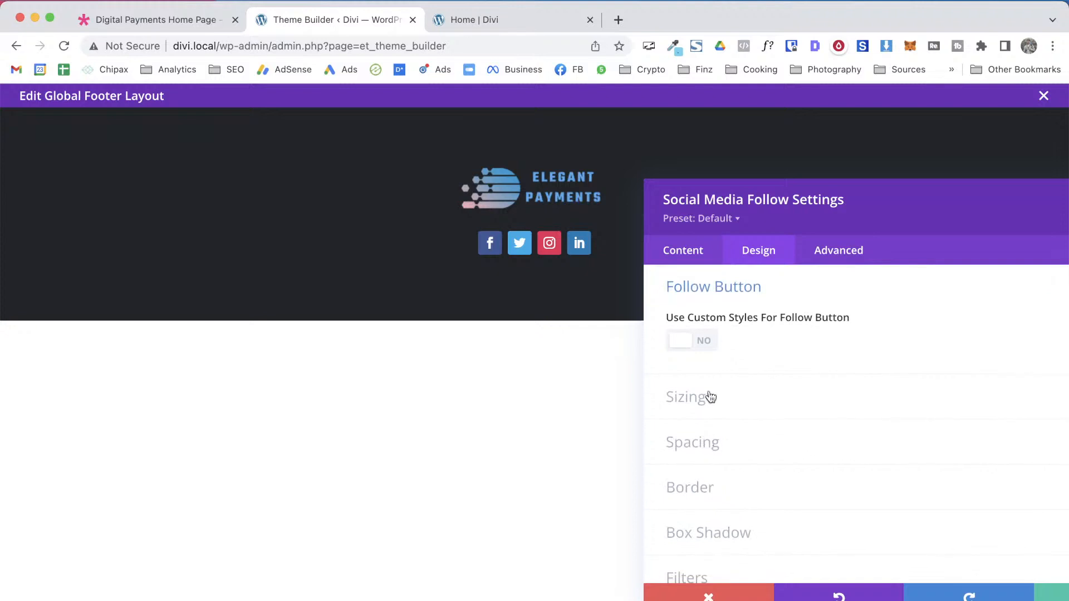
pyautogui.click(699, 339)
pyautogui.click(699, 339)
pyautogui.click(691, 297)
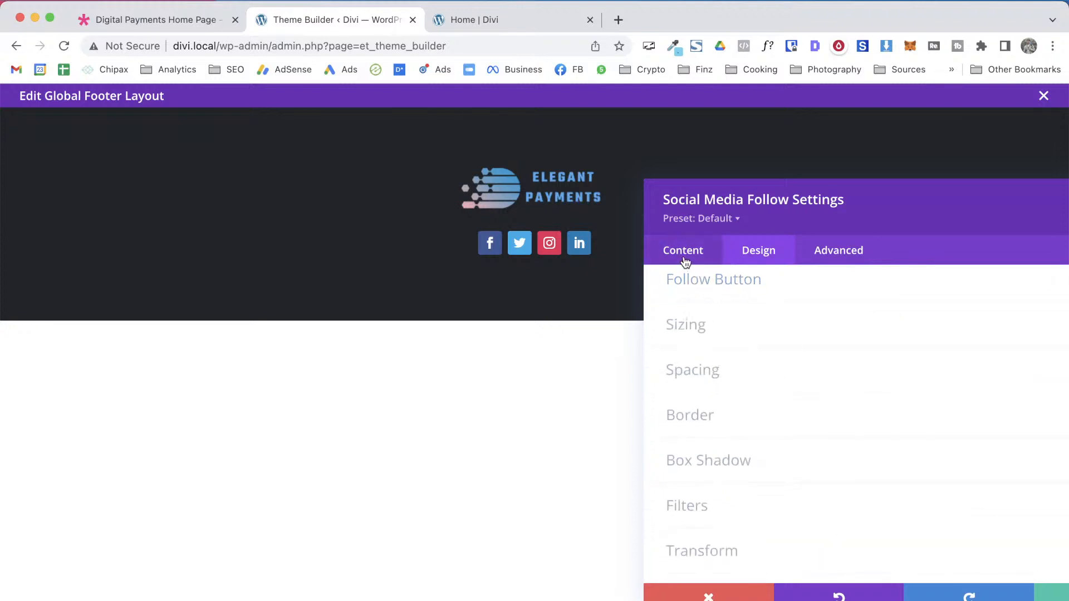
# Open the design settings of the Facebook network inside the Social Media Follow module
pyautogui.click(684, 253)
pyautogui.click(680, 331)
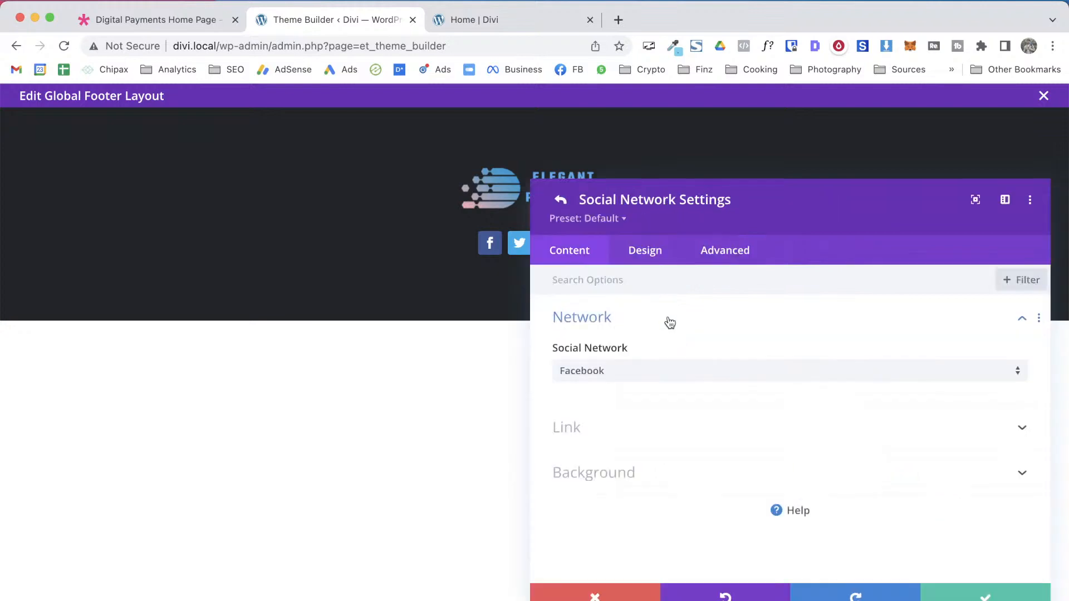
pyautogui.click(644, 251)
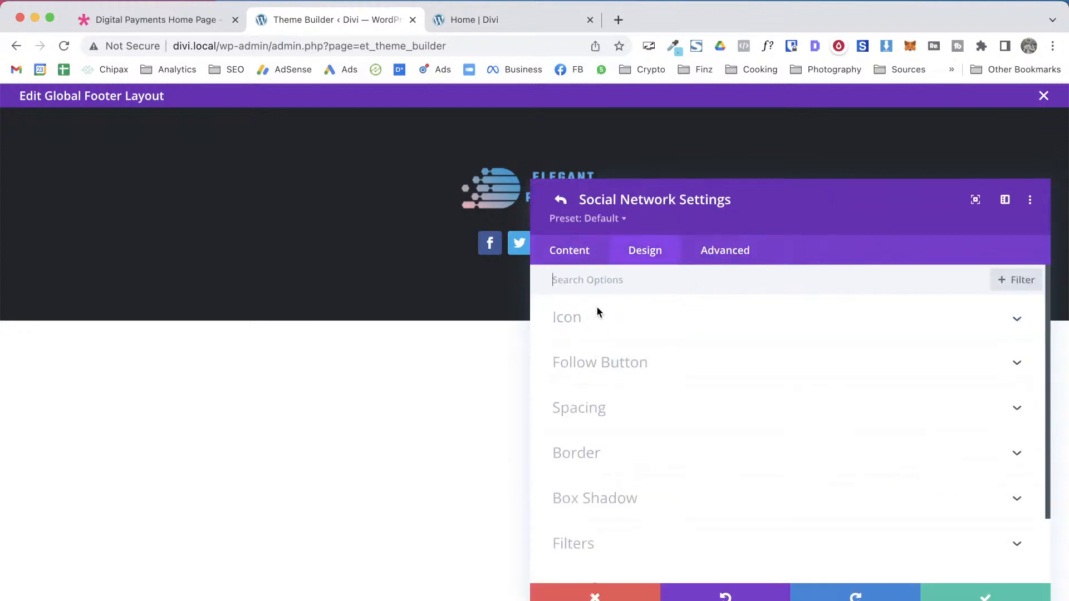
# Try red, #e02b20, as the Facebook icon color and set it back to white, #ffffff
pyautogui.click(597, 314)
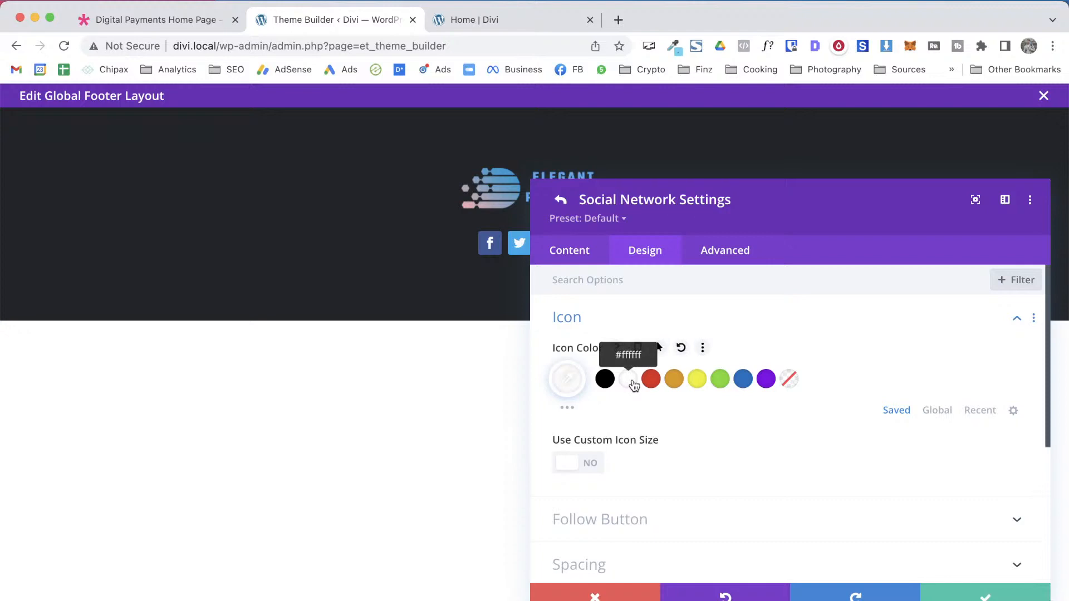
pyautogui.click(655, 382)
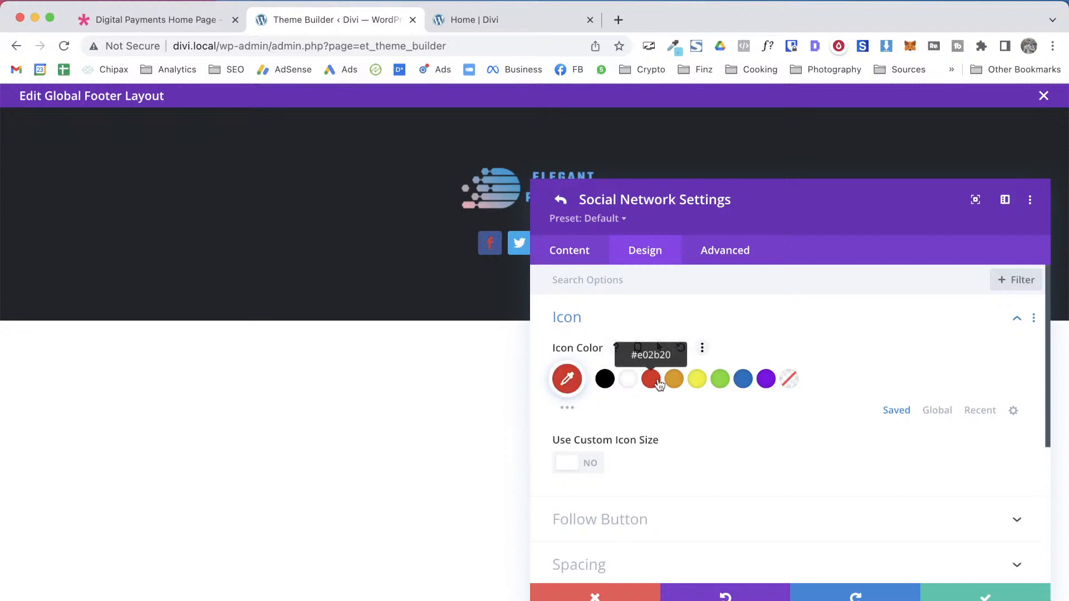
pyautogui.click(626, 382)
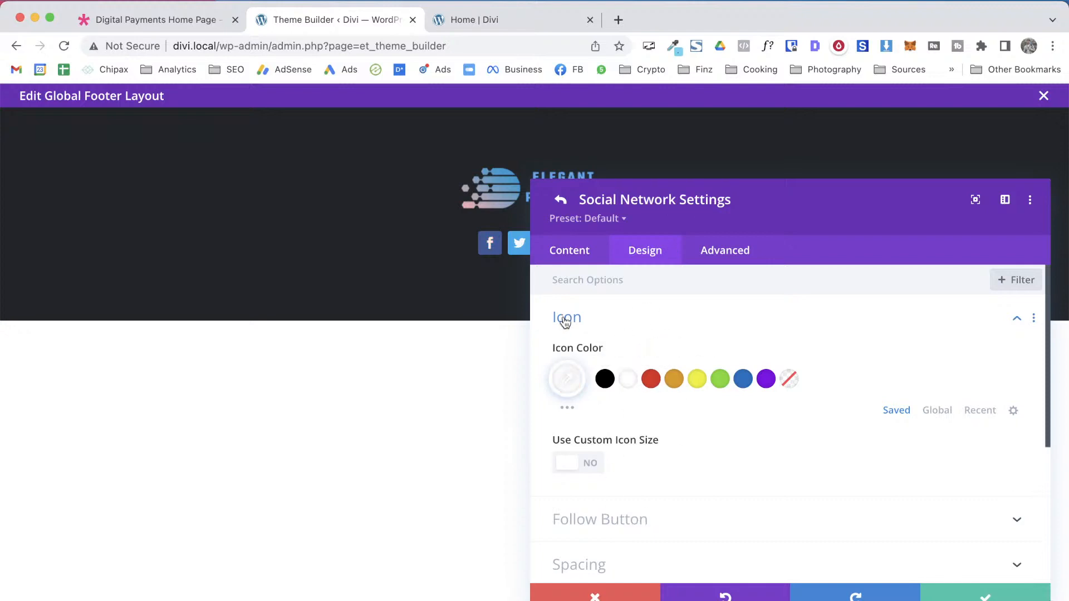
pyautogui.scroll(-5, 595, 385)
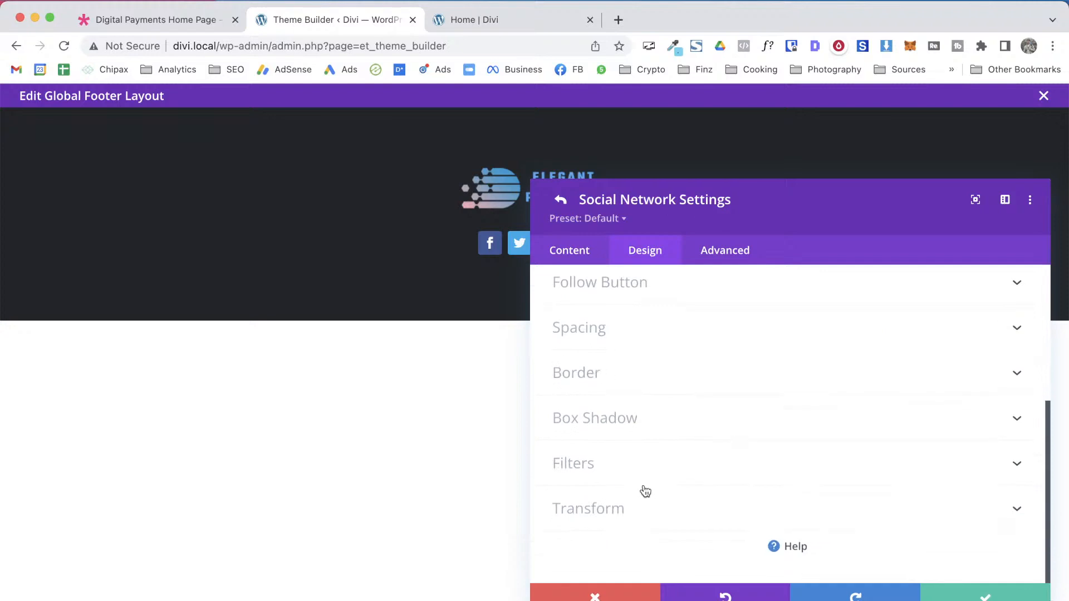
# Give the Facebook button a white background and a black icon color, #000000, and confirm the network's settings
pyautogui.click(562, 249)
pyautogui.click(577, 405)
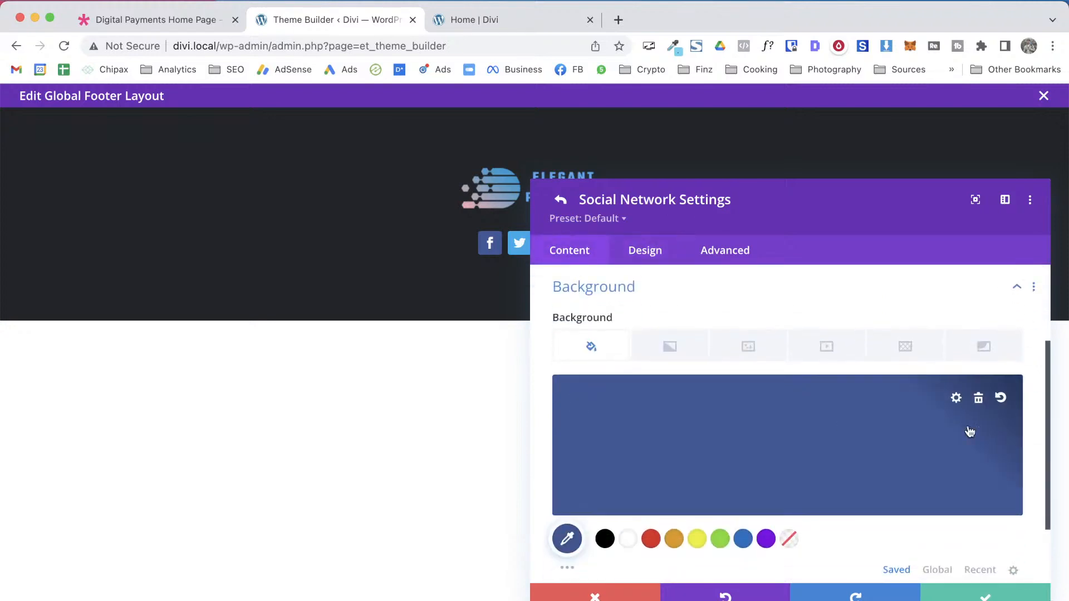
pyautogui.click(629, 542)
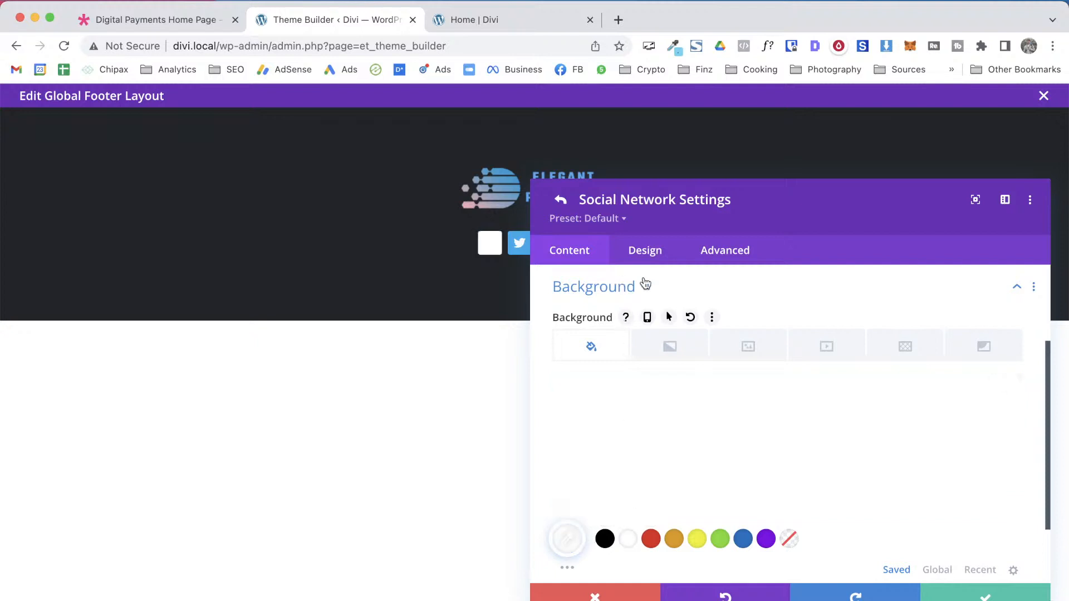
pyautogui.click(644, 249)
pyautogui.click(591, 318)
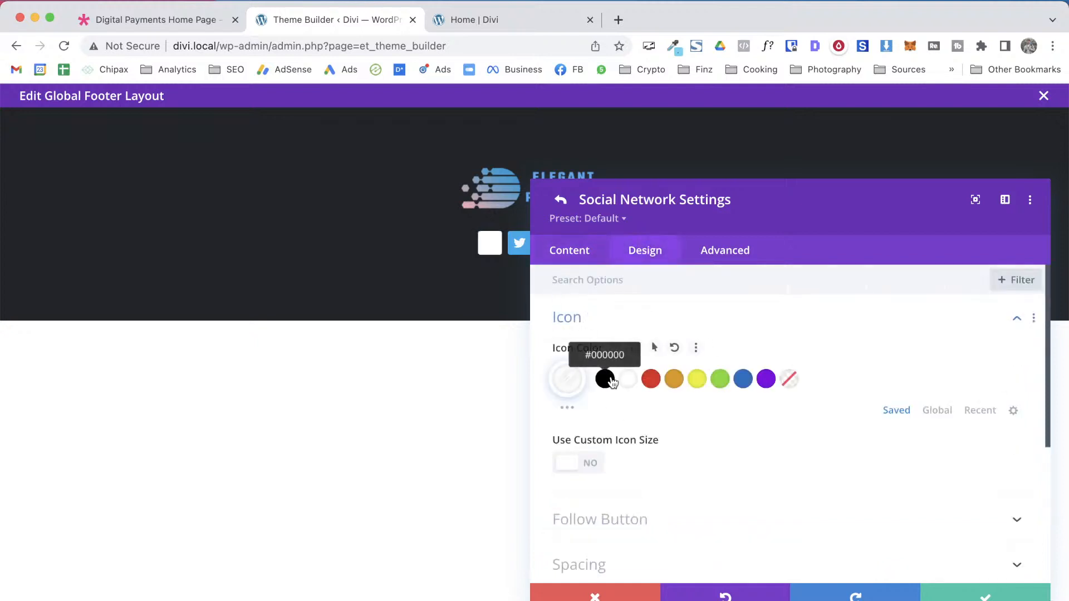
pyautogui.click(605, 379)
pyautogui.click(1024, 594)
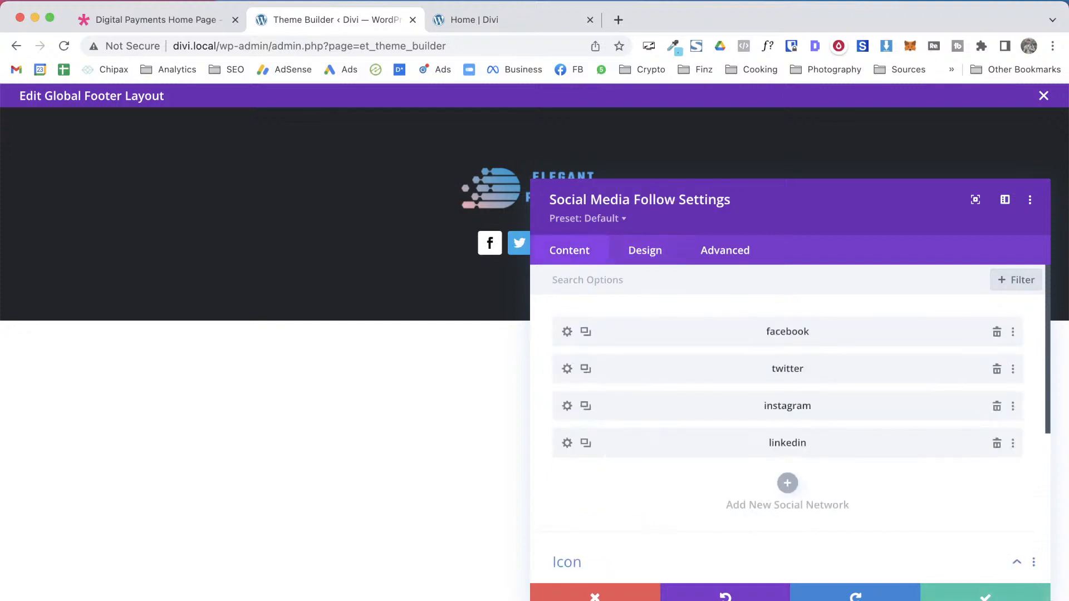
# Copy the Facebook item's styles and paste them onto the Twitter item
pyautogui.rightClick(726, 331)
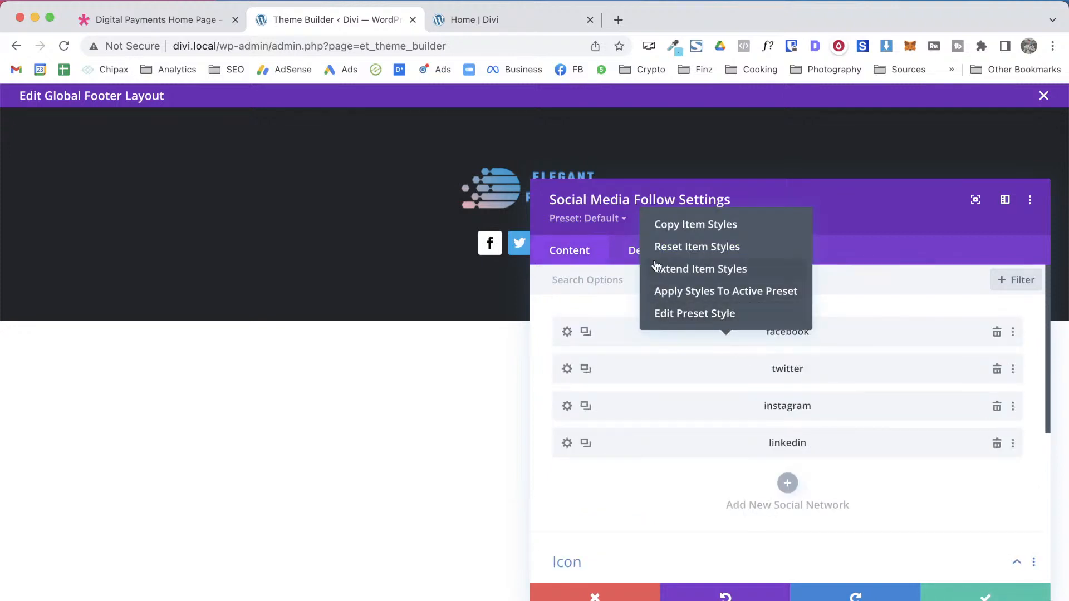
pyautogui.click(671, 225)
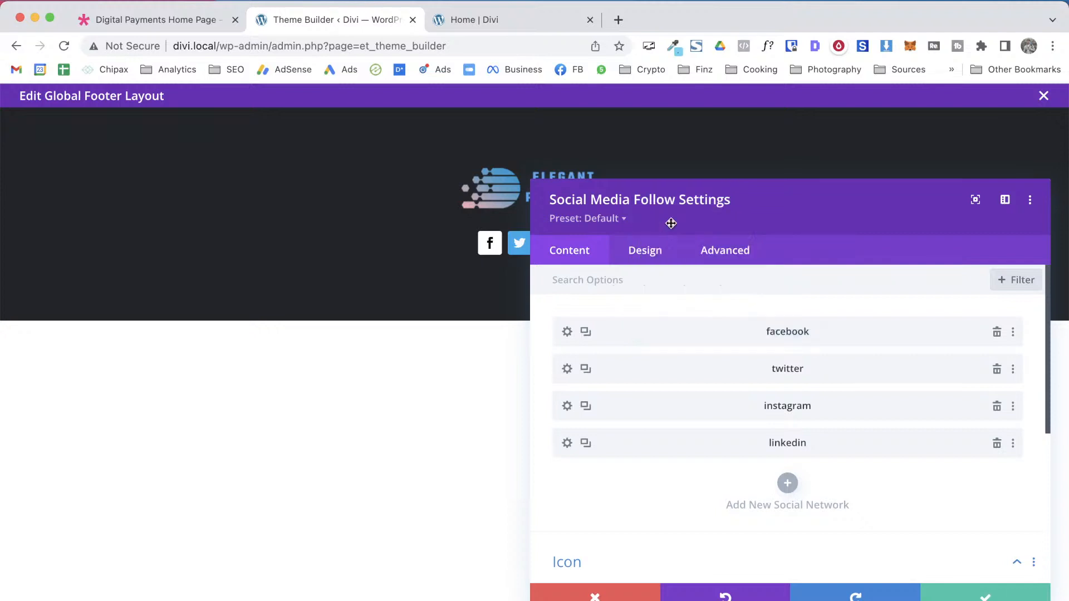
pyautogui.rightClick(638, 376)
pyautogui.click(585, 265)
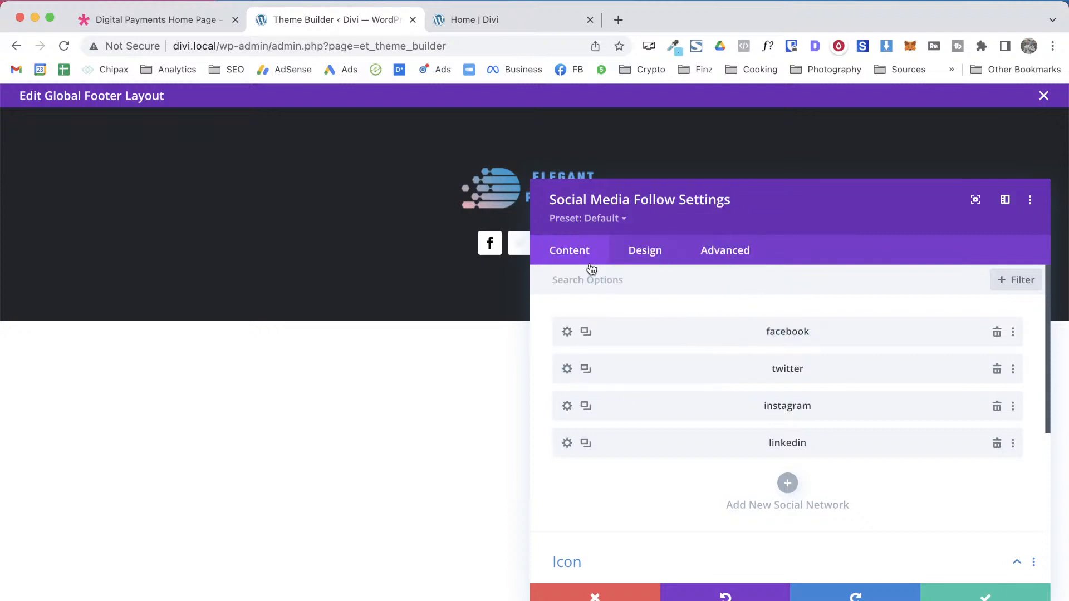
# Shift the settings window off the icons and paste the copied item styles onto the Instagram and LinkedIn items
pyautogui.moveTo(650, 203); pyautogui.dragTo(714, 189)
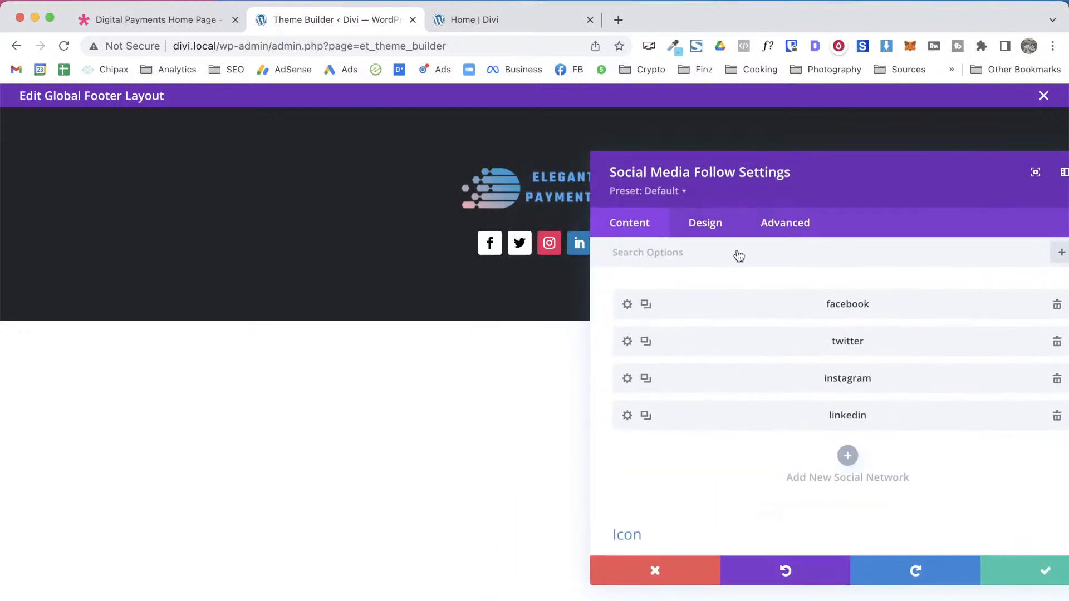
pyautogui.rightClick(771, 376)
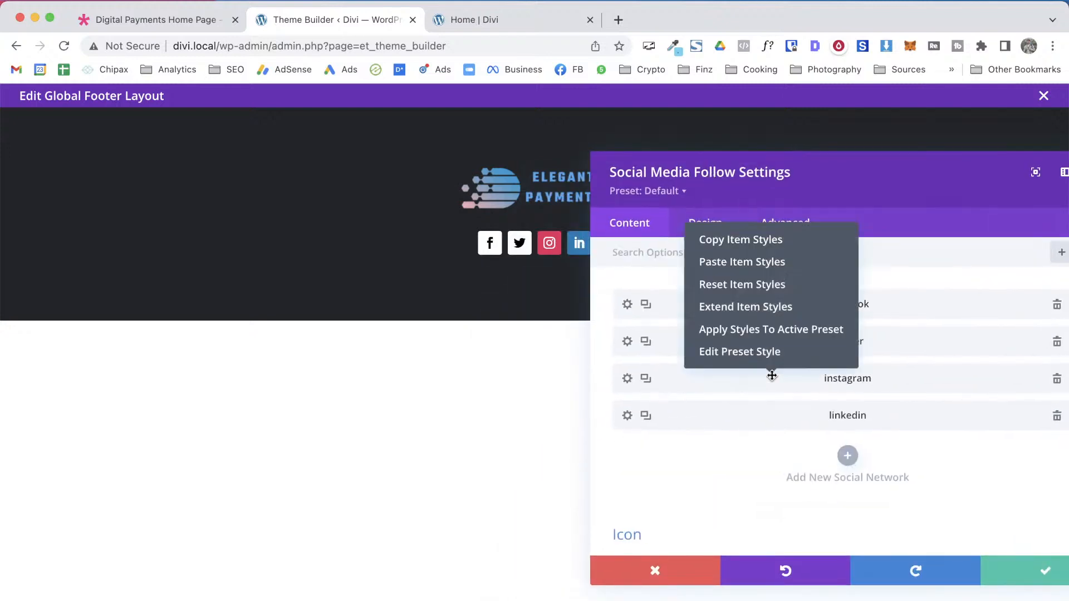
pyautogui.click(734, 266)
pyautogui.rightClick(707, 419)
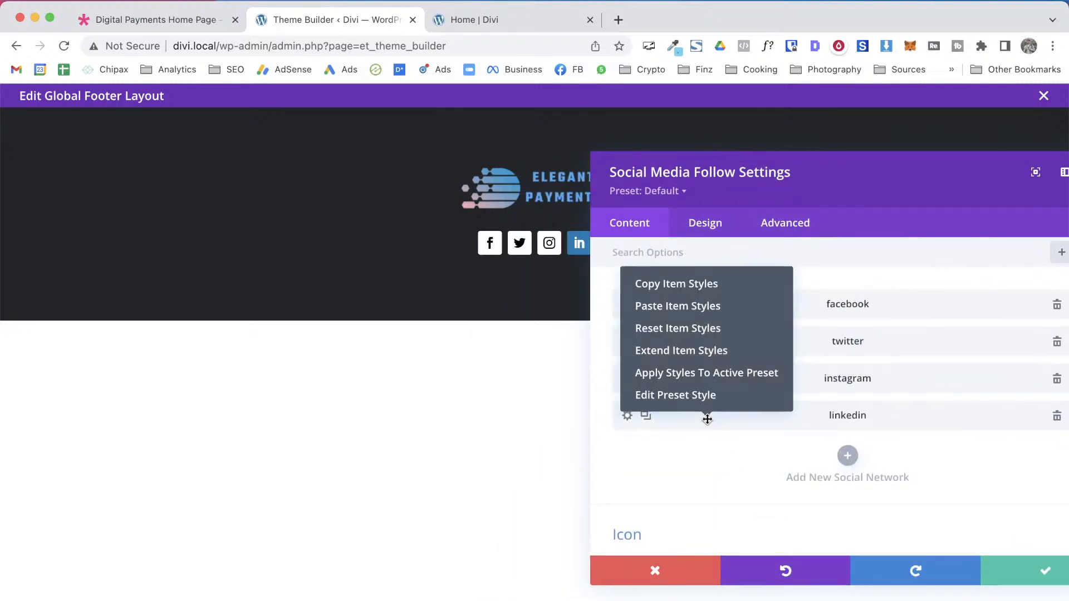
pyautogui.click(705, 311)
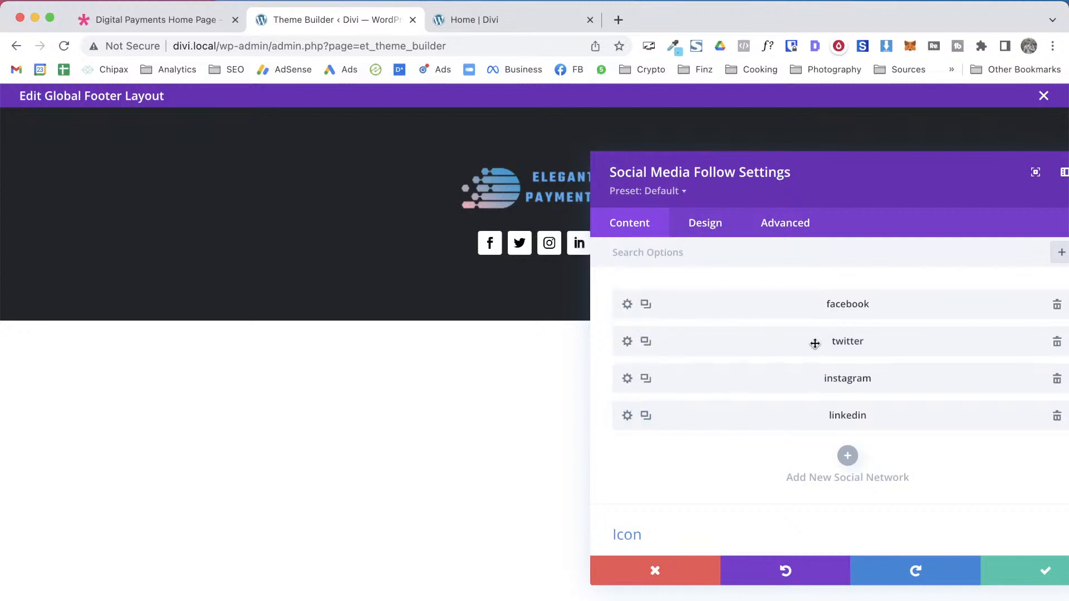
# Confirm the Social Media Follow settings, then close the global footer layout and save the Theme Builder changes
pyautogui.click(1017, 581)
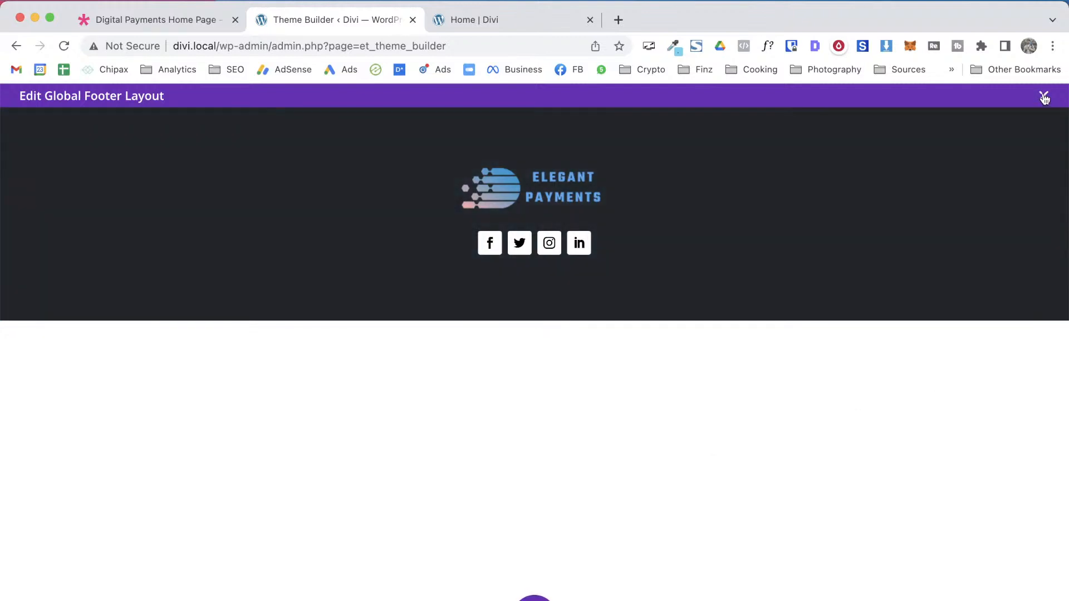
pyautogui.click(1043, 99)
pyautogui.click(189, 146)
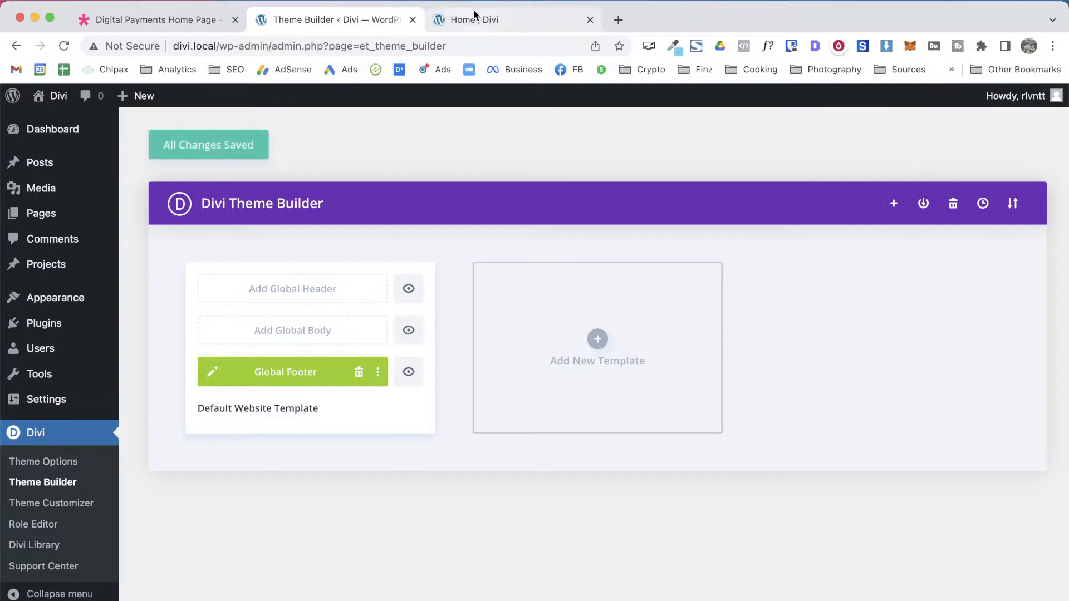
# Check the new global footer on the live Home page and on the Sample Page
pyautogui.click(468, 22)
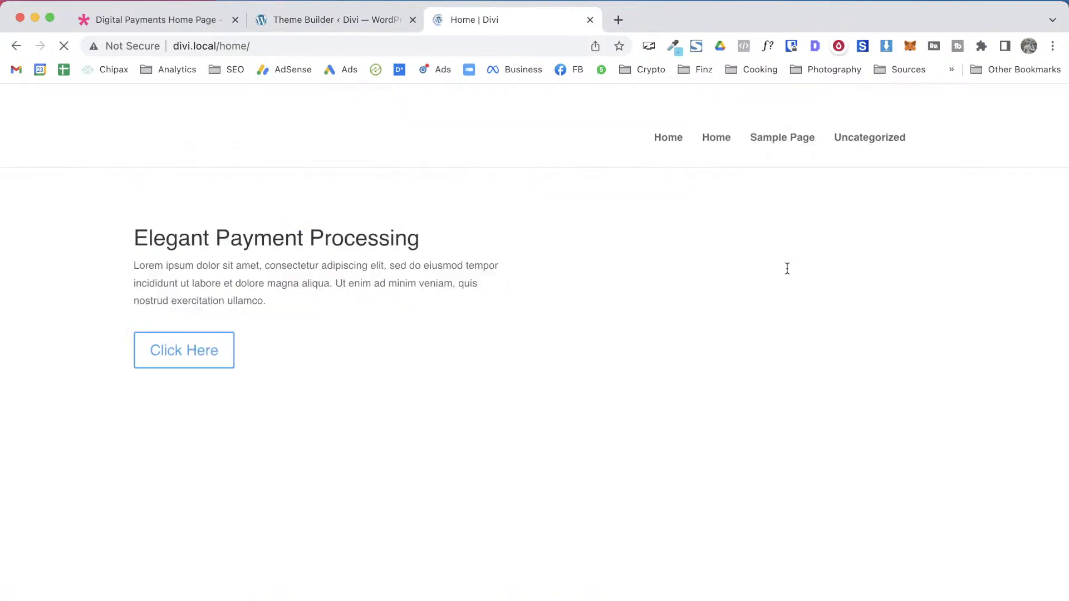
pyautogui.scroll(-3, 653, 498)
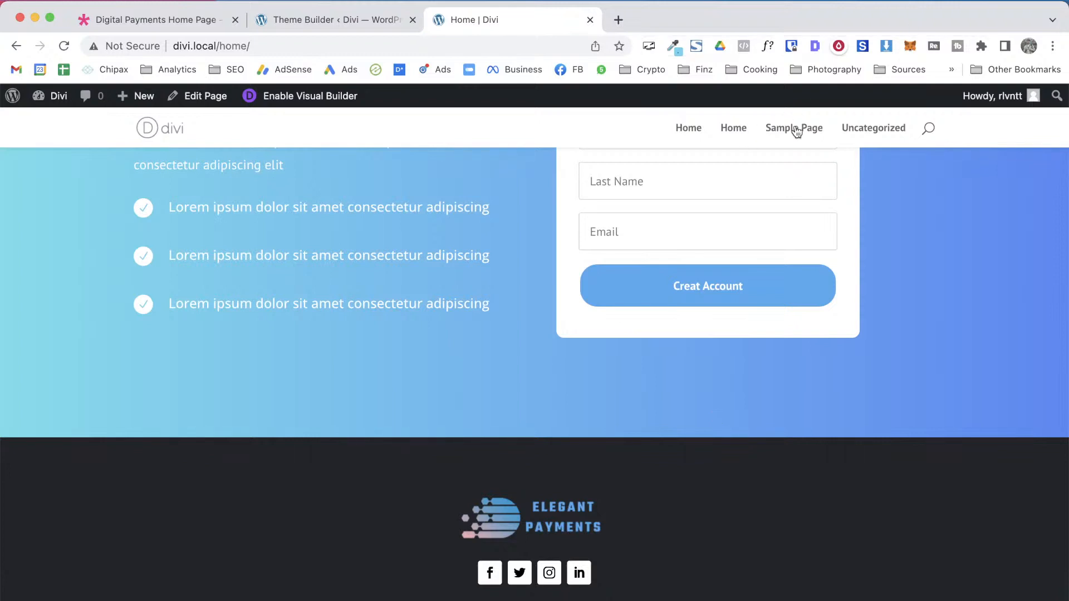
pyautogui.click(768, 138)
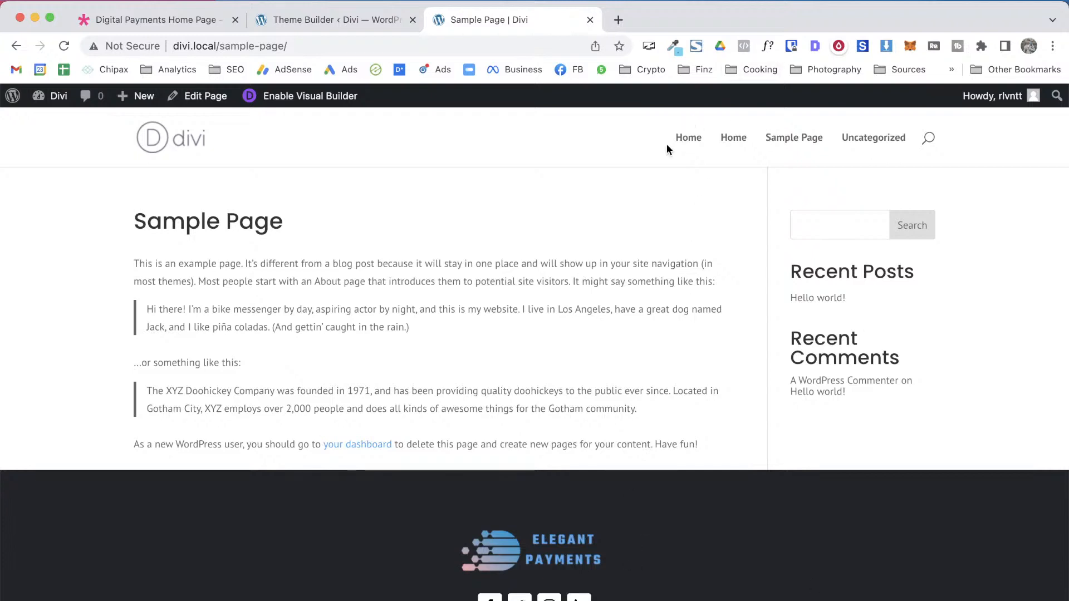
# Return to the Theme Builder and create a new template assigned to the specific page Sample Page
pyautogui.hotkey('ctrl', 'shift', 'Tab')
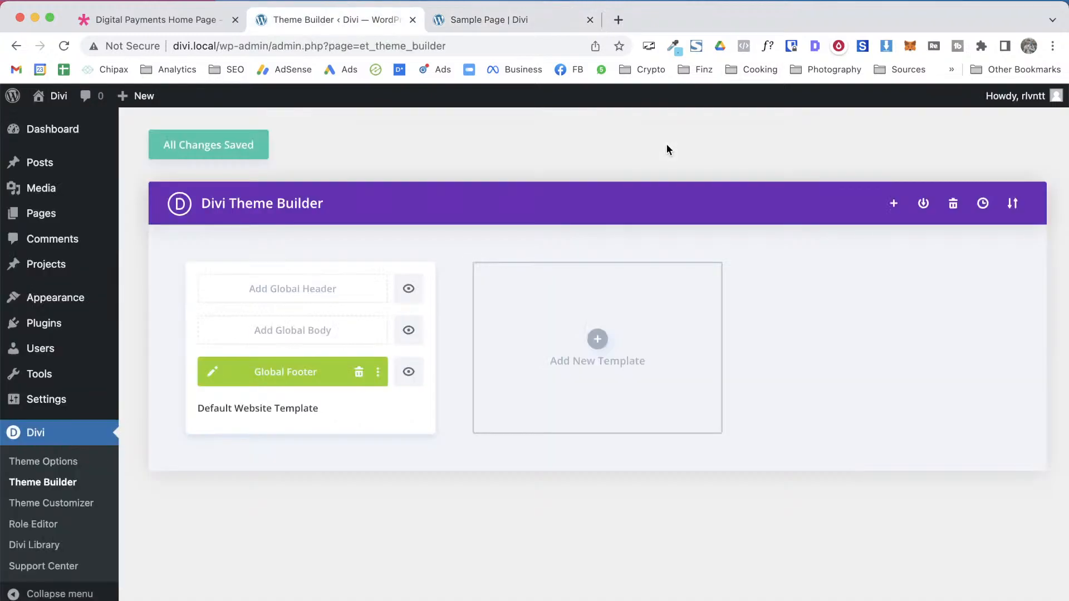
pyautogui.click(598, 339)
pyautogui.click(566, 338)
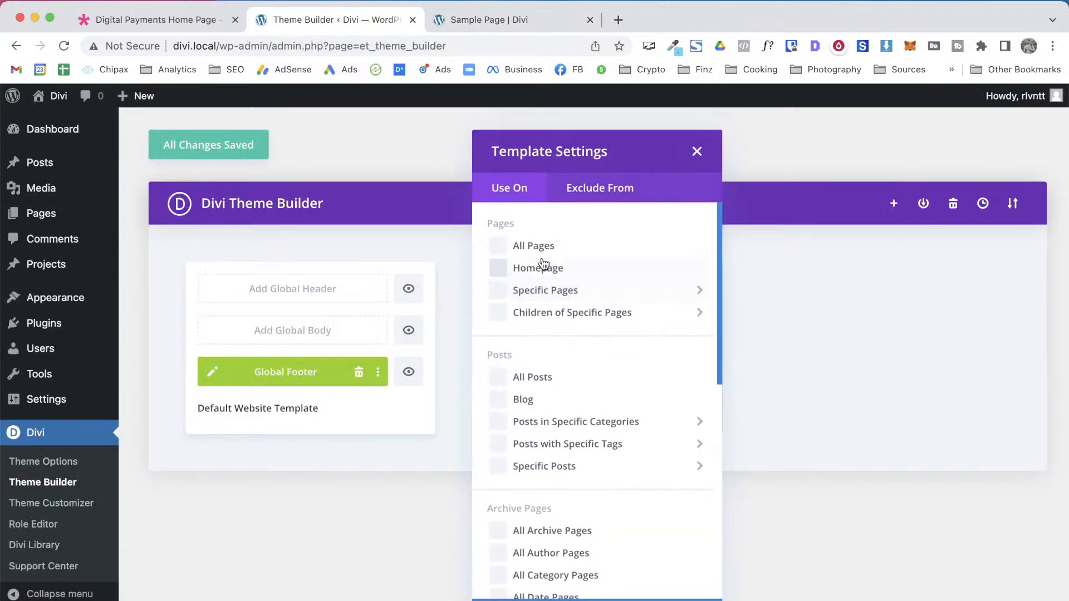
pyautogui.moveTo(557, 301)
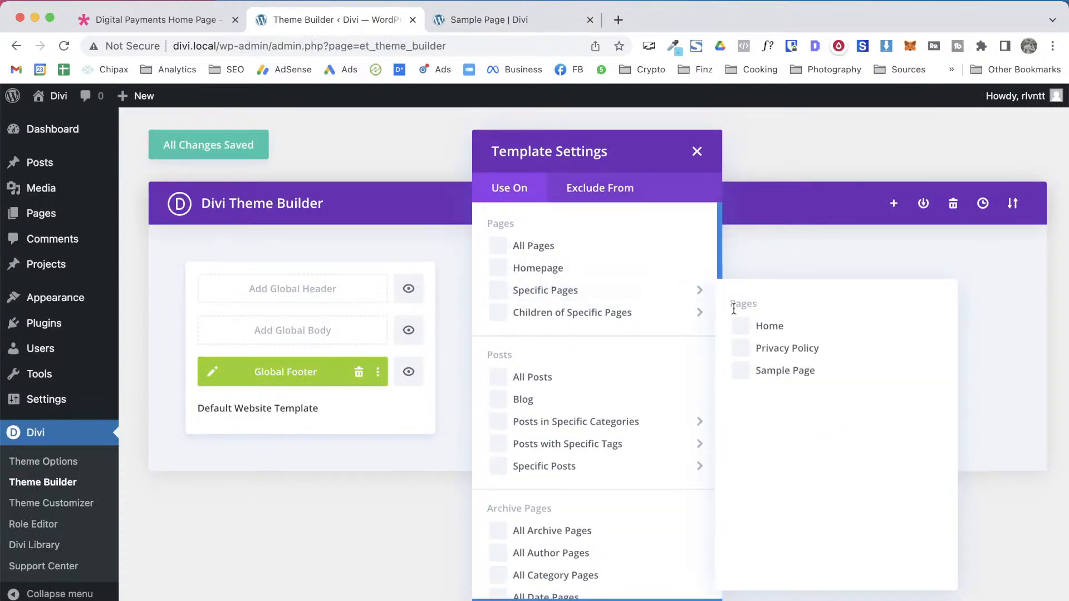
pyautogui.click(742, 372)
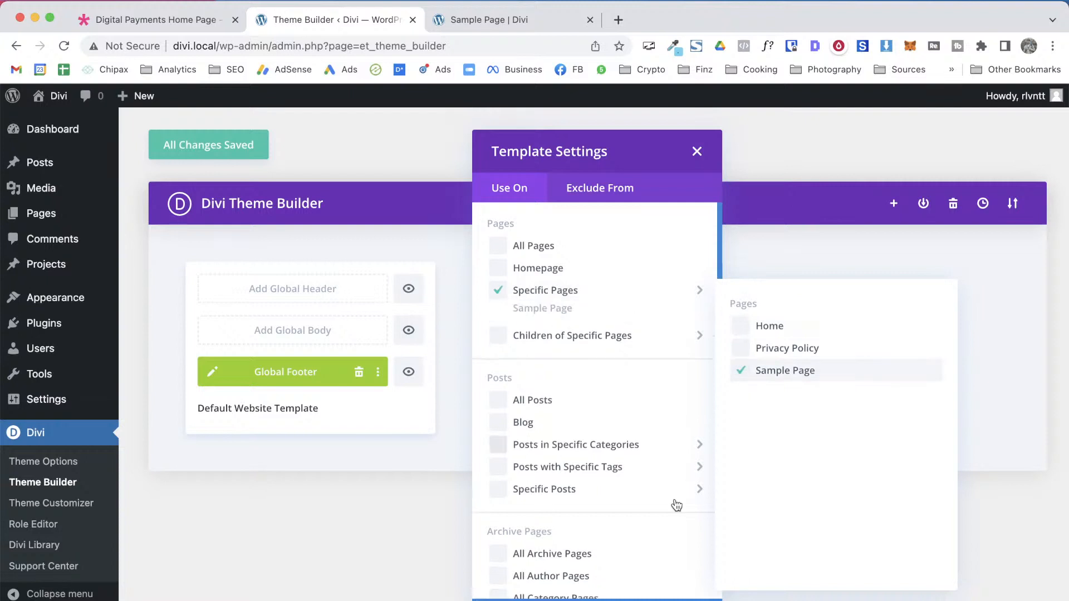
pyautogui.click(623, 600)
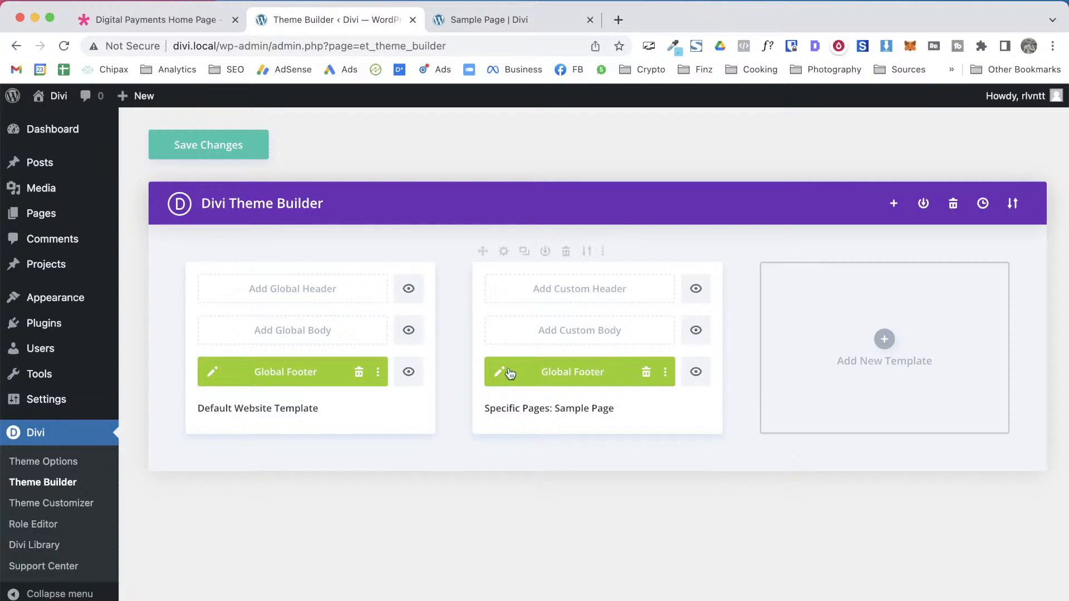
# Remove the global footer from the Sample Page template and start building a custom footer in its place
pyautogui.click(646, 373)
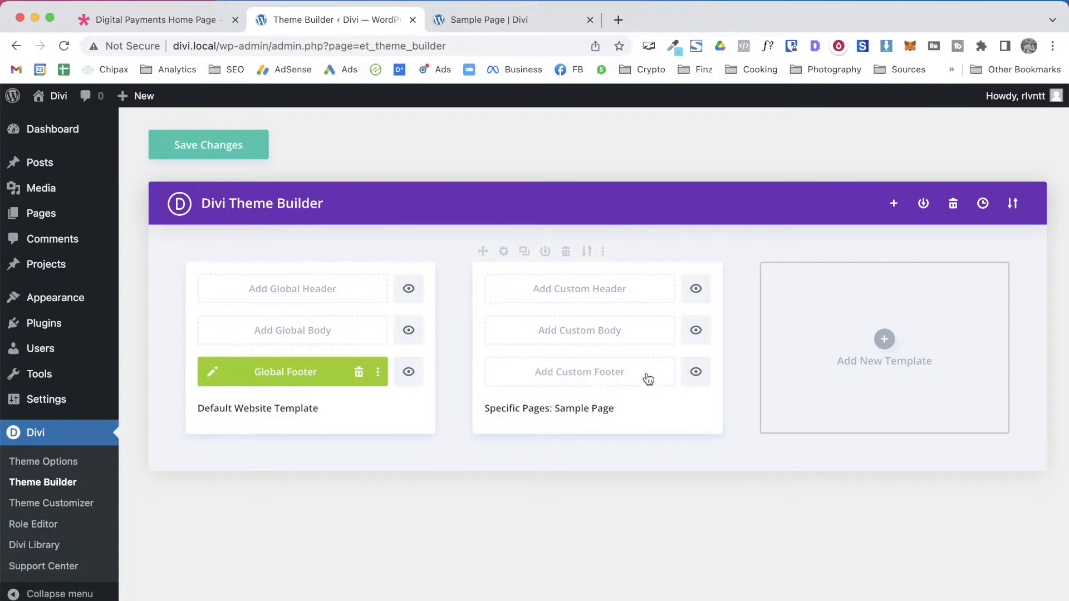
pyautogui.click(594, 374)
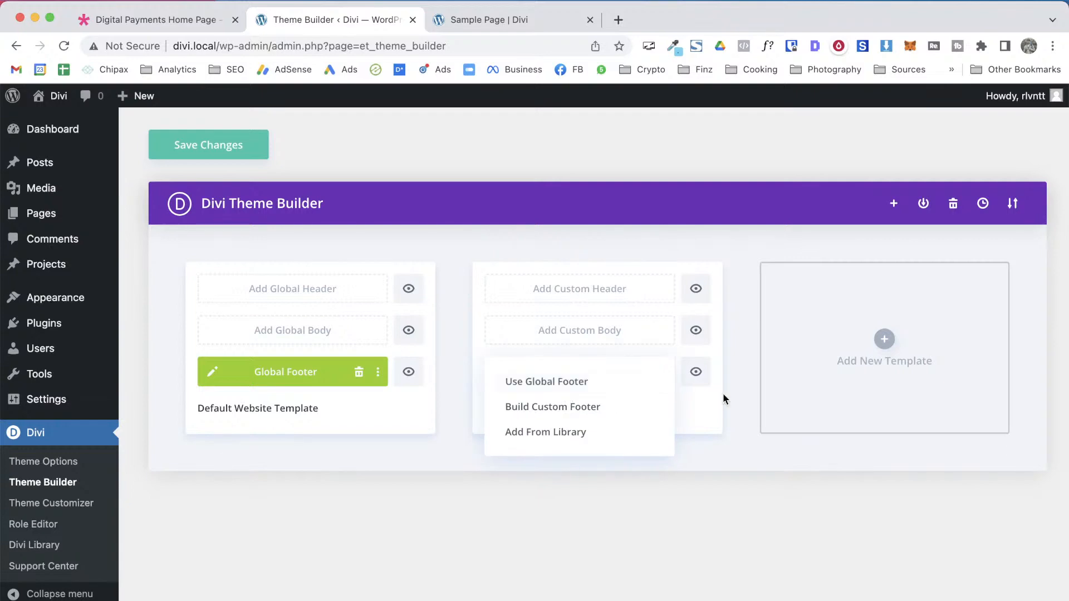
pyautogui.click(575, 412)
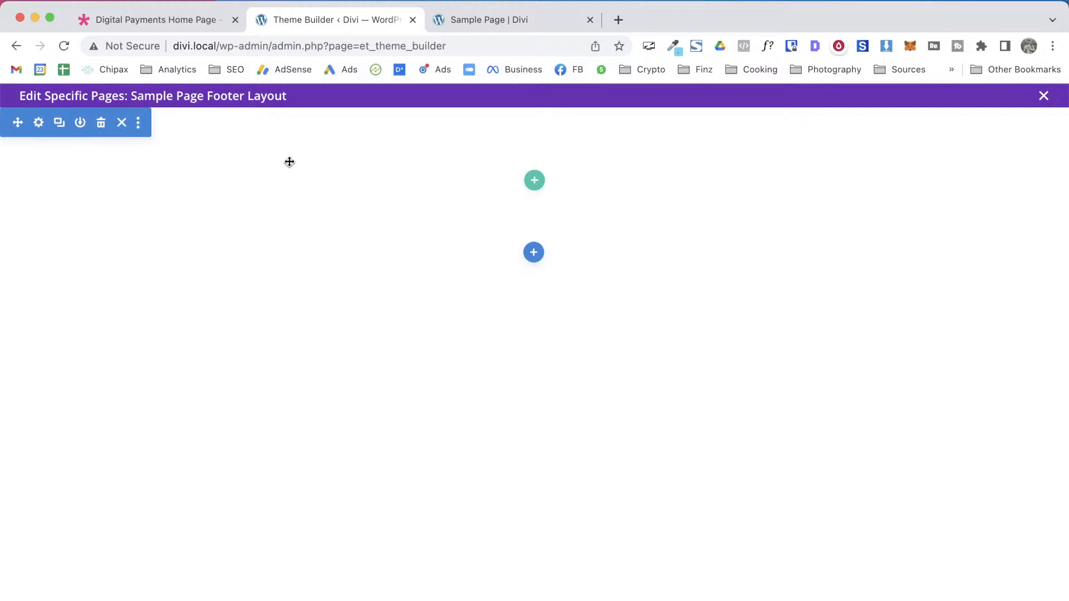
# Set the custom footer section's background color to the green swatch and confirm the section settings
pyautogui.click(39, 122)
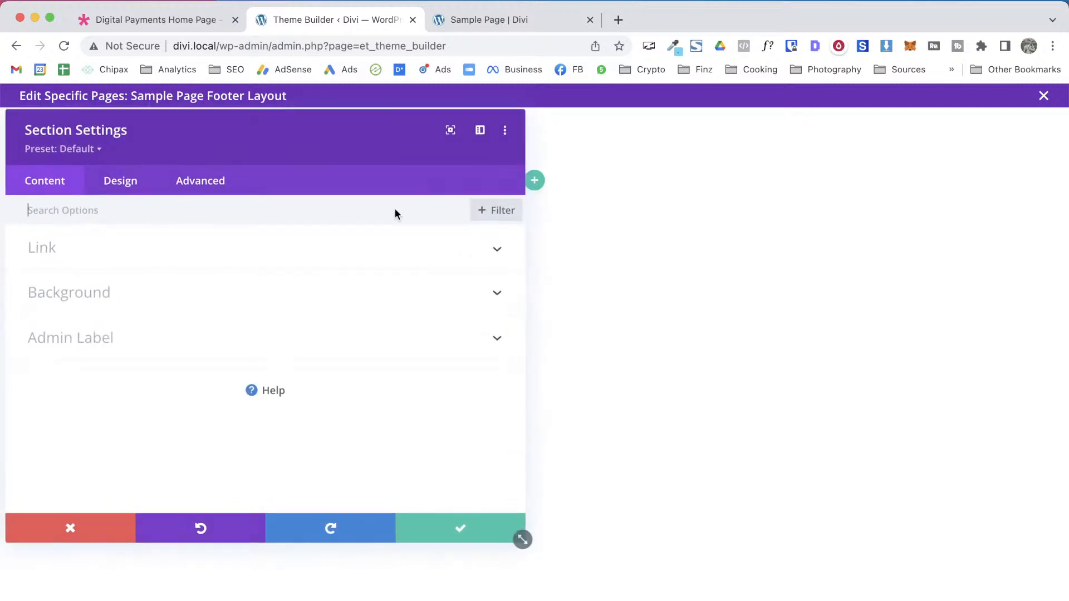
pyautogui.click(166, 295)
pyautogui.click(196, 470)
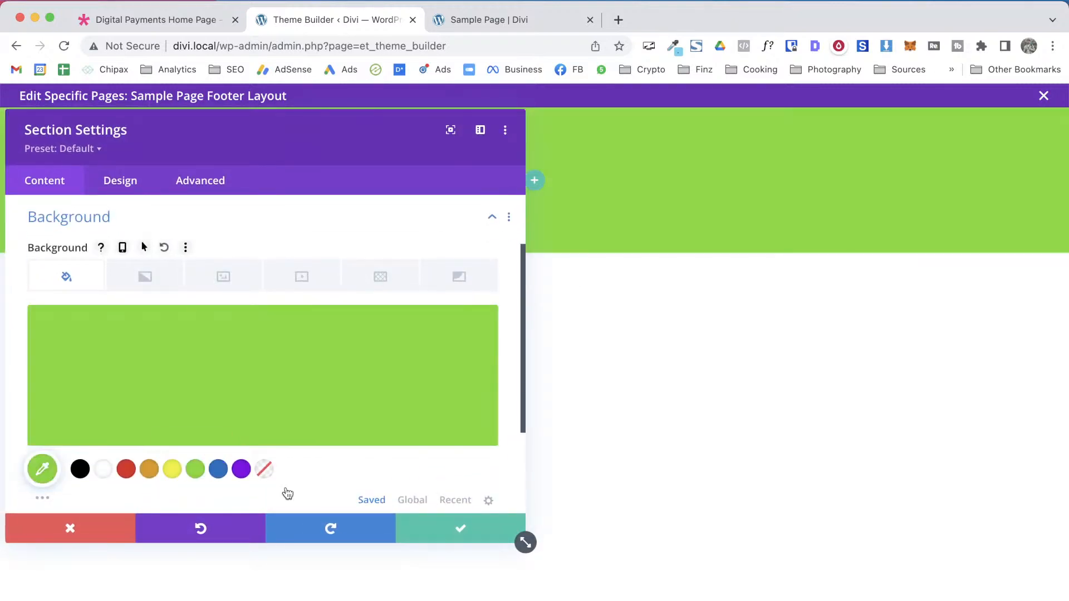
pyautogui.click(450, 534)
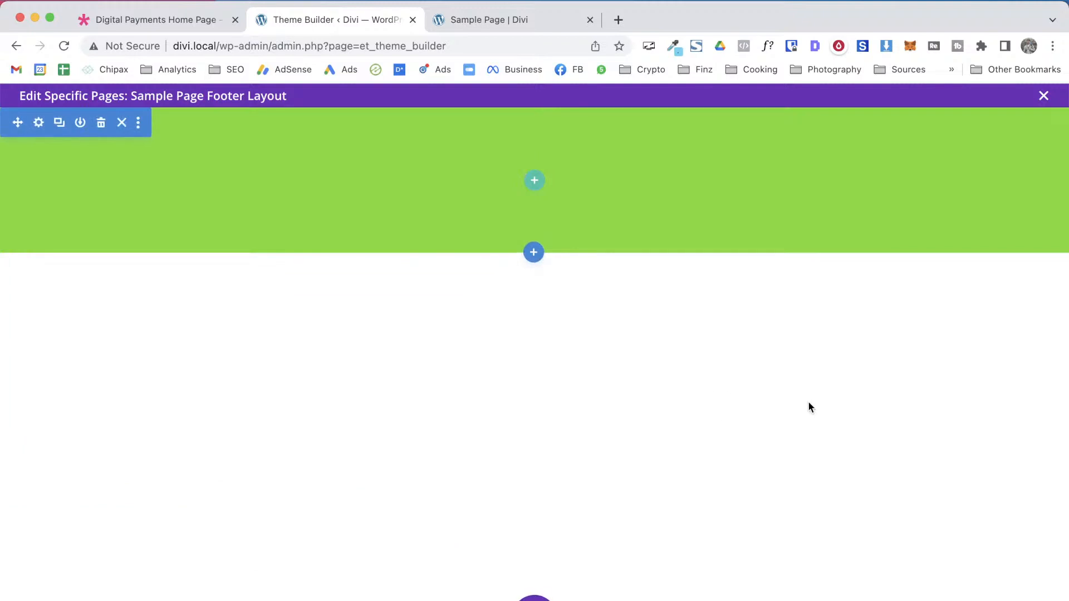
# Close the Sample Page footer layout, save the Theme Builder changes, and switch to the live Sample Page
pyautogui.click(1038, 96)
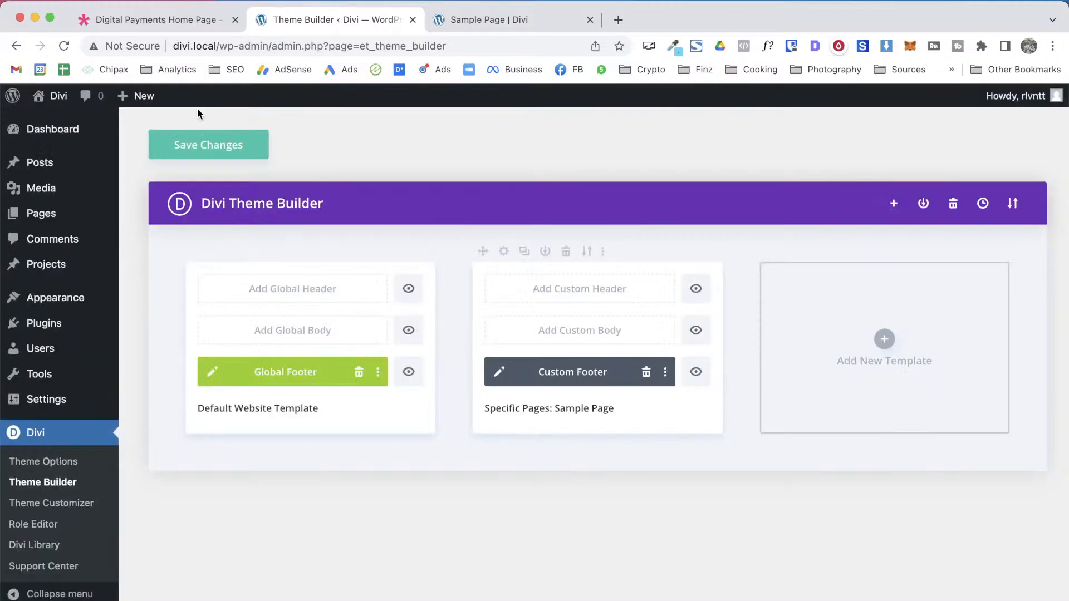
pyautogui.click(198, 145)
pyautogui.click(480, 20)
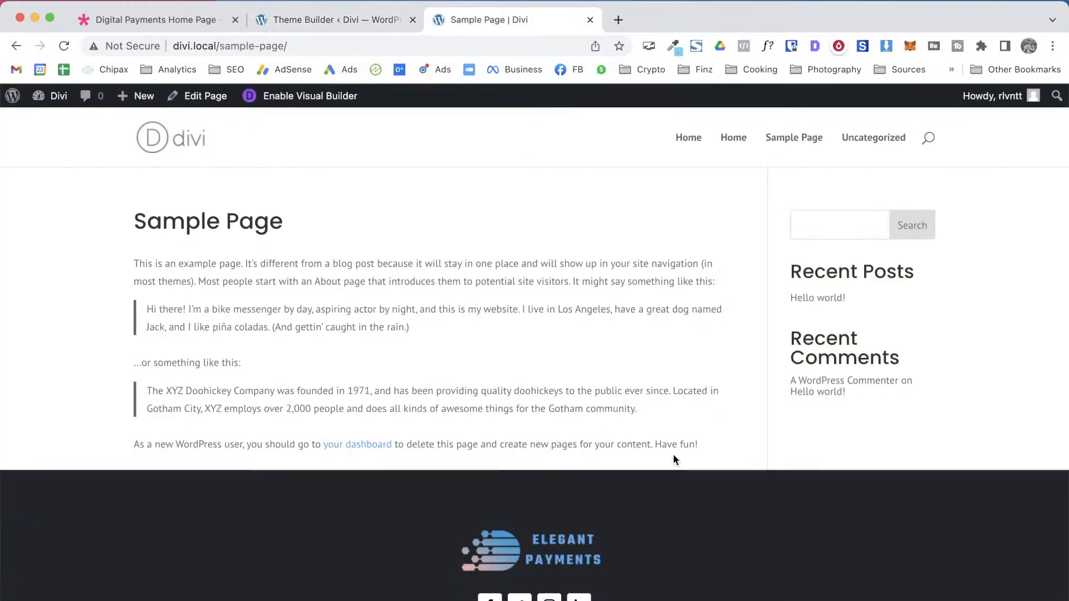
# Reload the live Sample Page to check its custom footer against the templates in the Theme Builder
pyautogui.scroll(-1, 778, 556)
pyautogui.scroll(1, 520, 462)
pyautogui.scroll(-1, 529, 456)
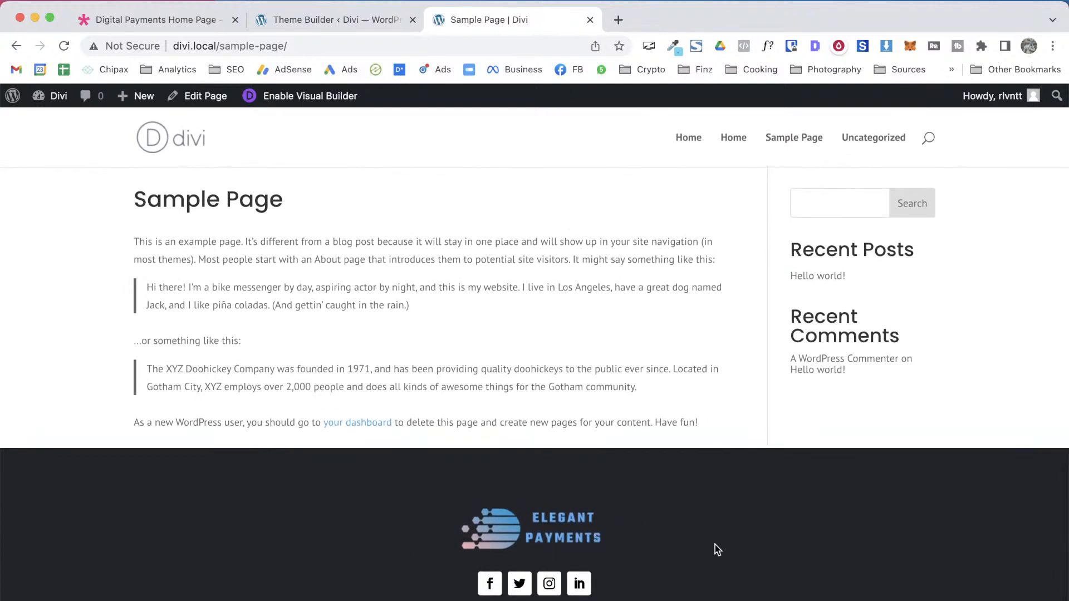
pyautogui.press('super+r')
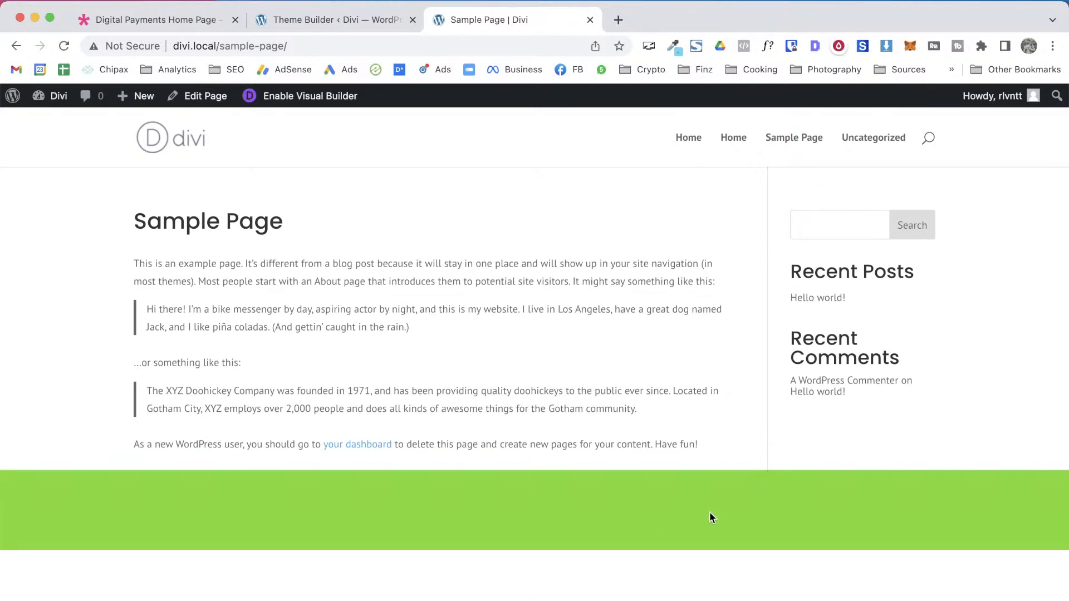
pyautogui.hotkey('ctrl', 'shift', 'Tab')
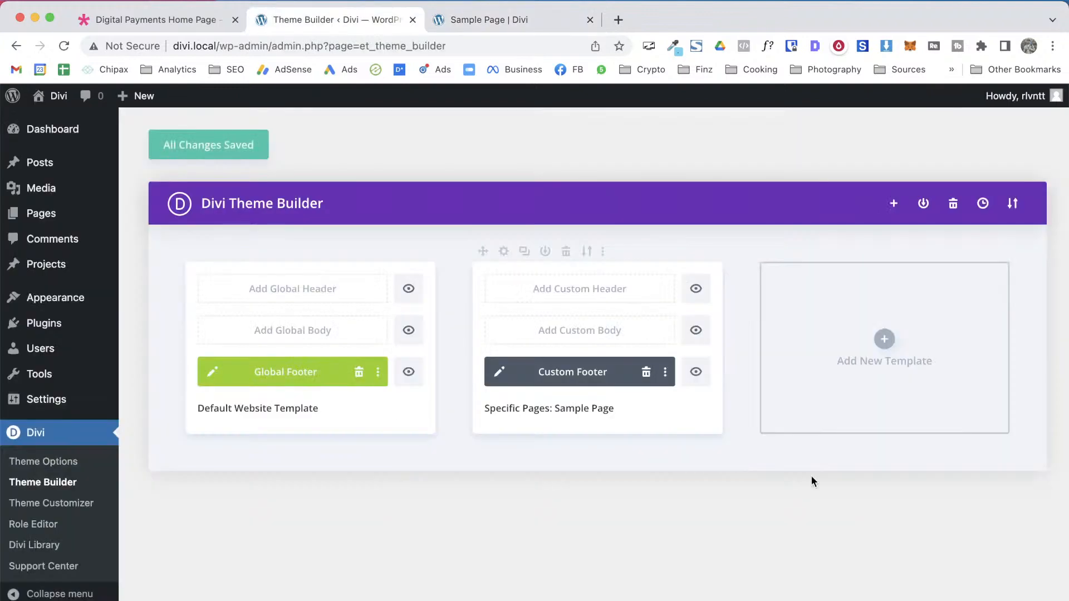
pyautogui.click(468, 20)
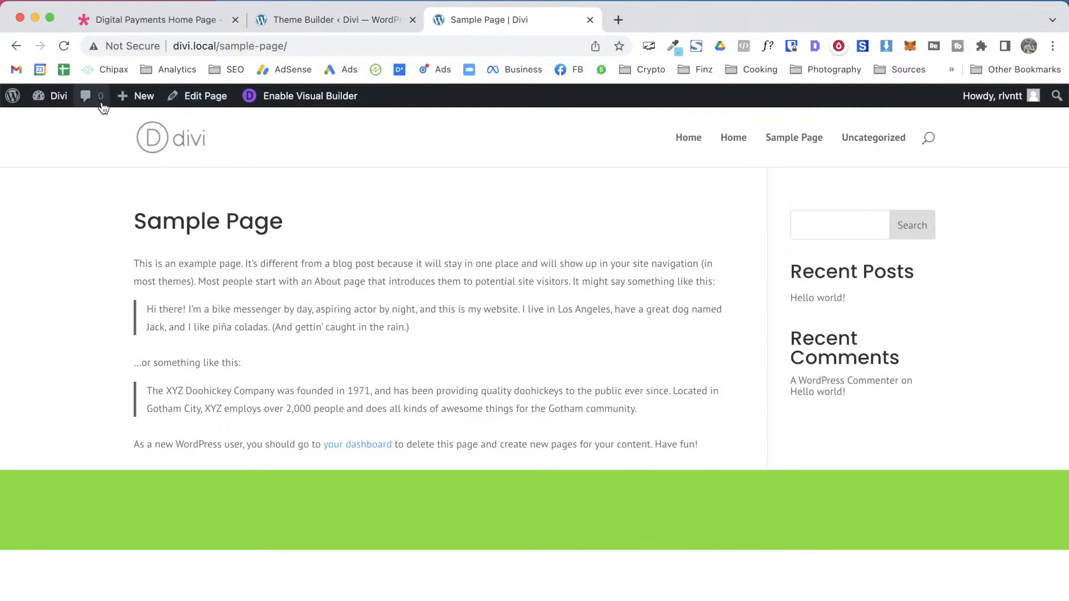
# Set the site logo in the Divi Theme Options to Initial-Letter-D-Digital-Logo-Design-Template.png from the media library and save the changes
pyautogui.hotkey('ctrl', 'shift', 'Tab')
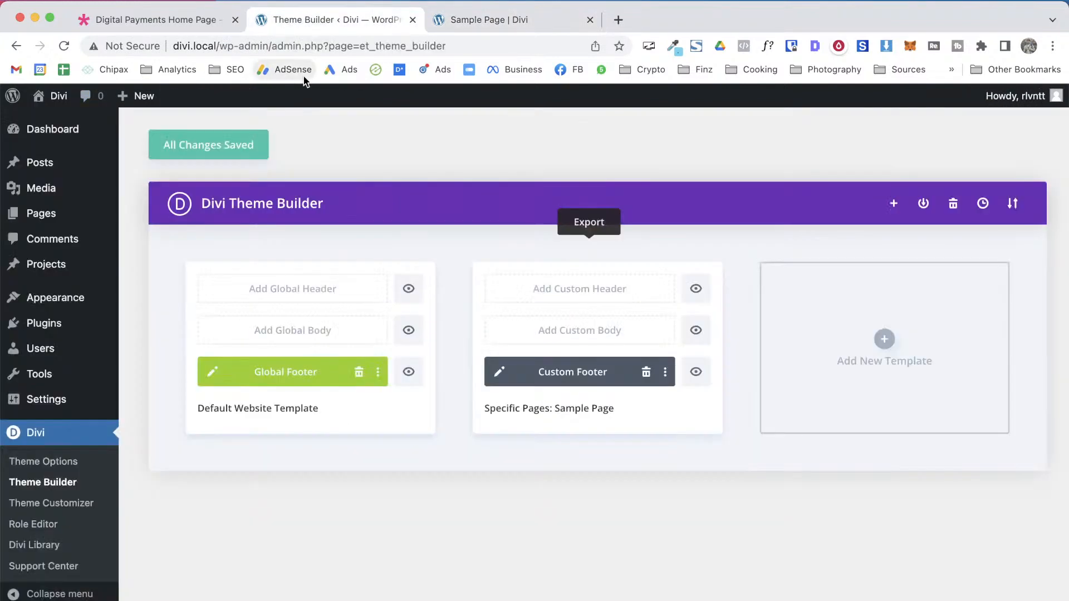
pyautogui.click(28, 463)
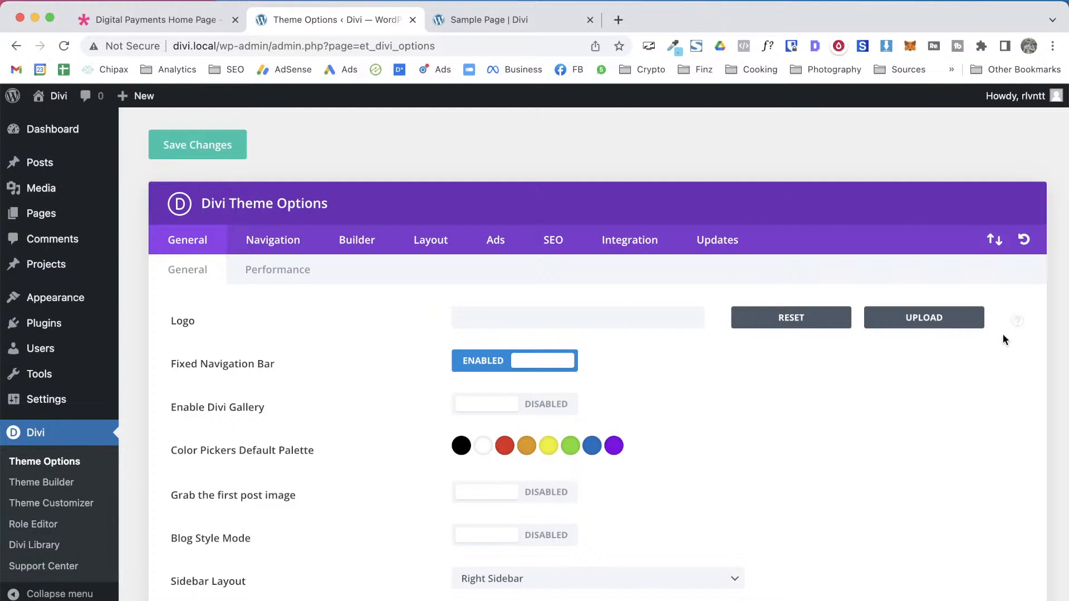
pyautogui.click(898, 316)
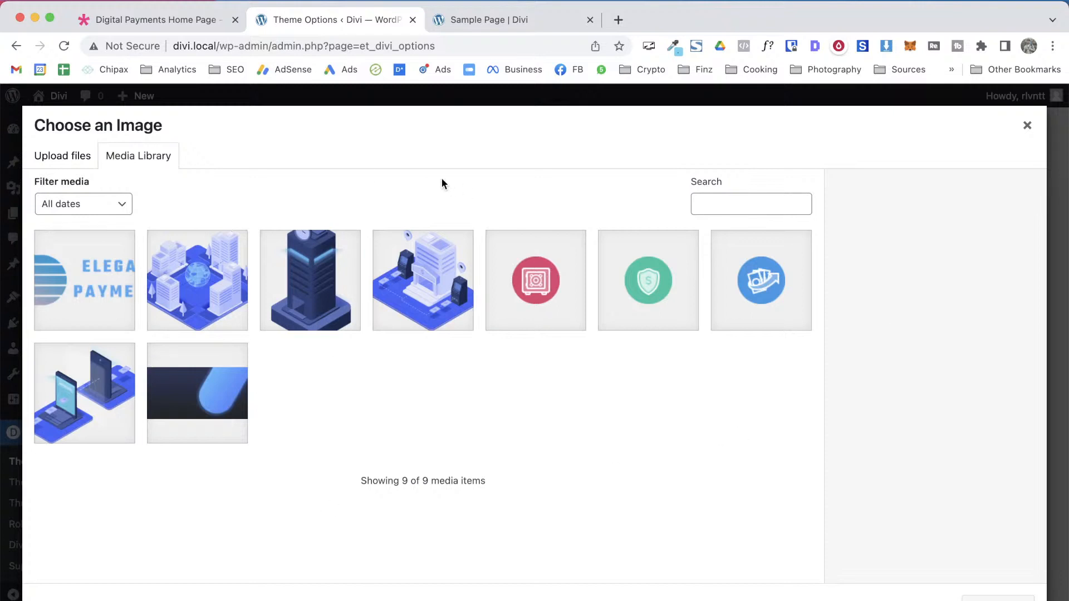
pyautogui.click(61, 276)
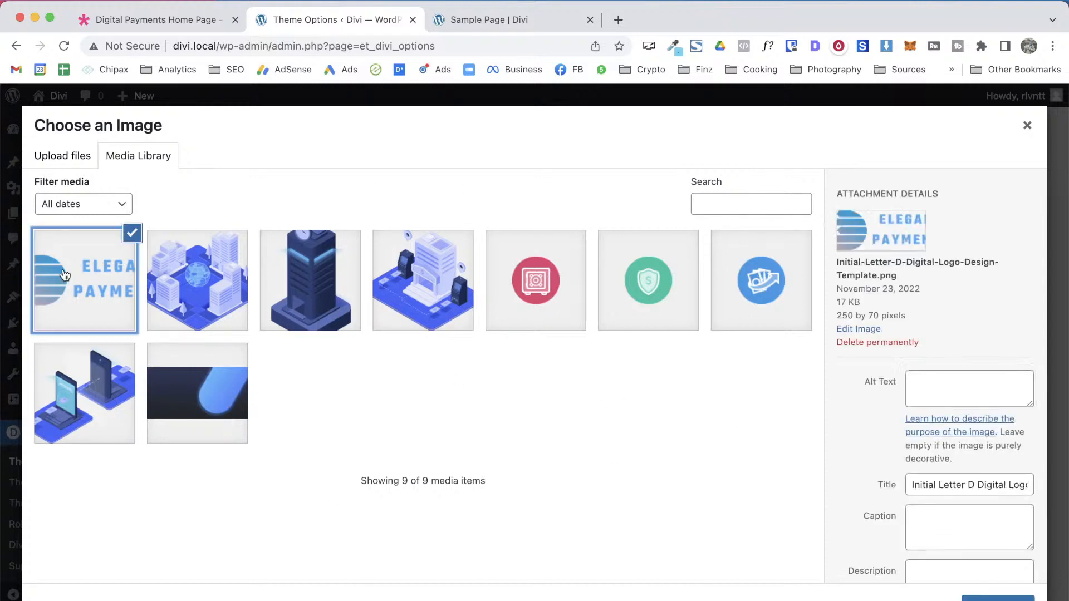
pyautogui.click(998, 598)
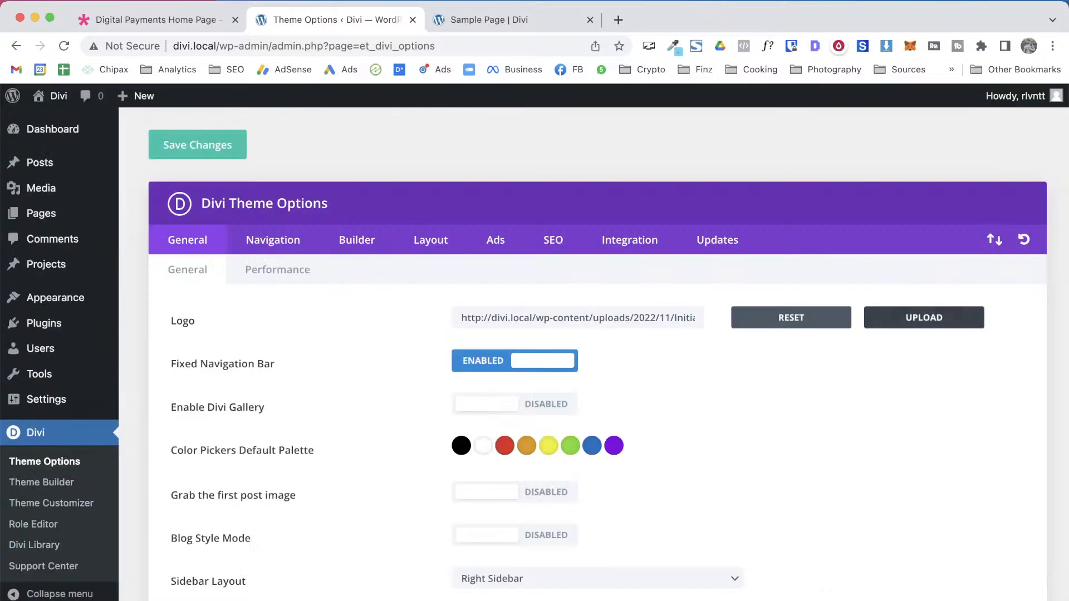
pyautogui.scroll(-15, 422, 279)
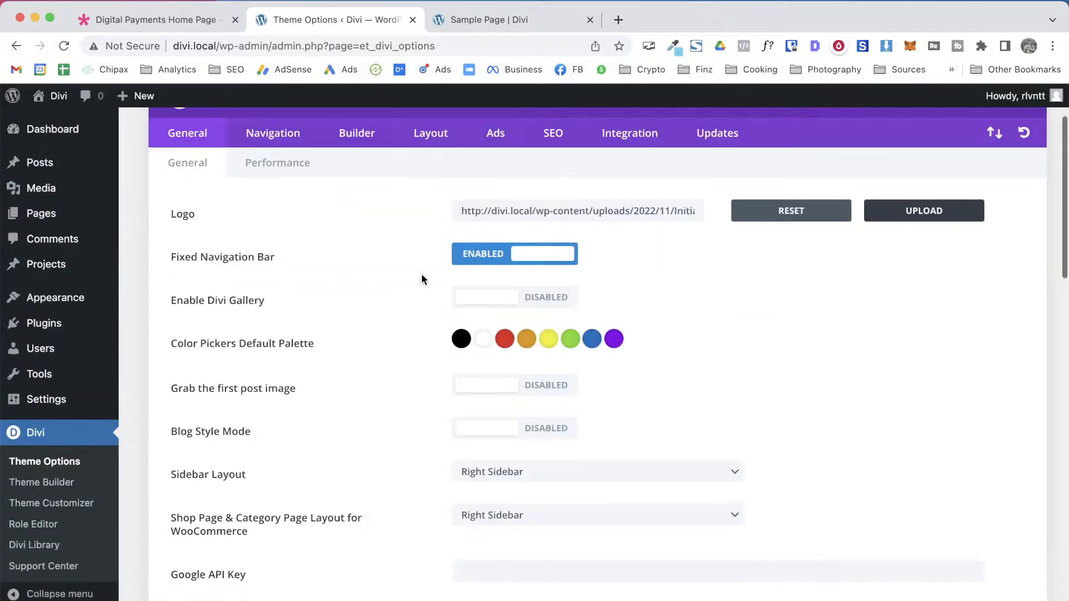
pyautogui.scroll(15, 422, 279)
pyautogui.click(174, 146)
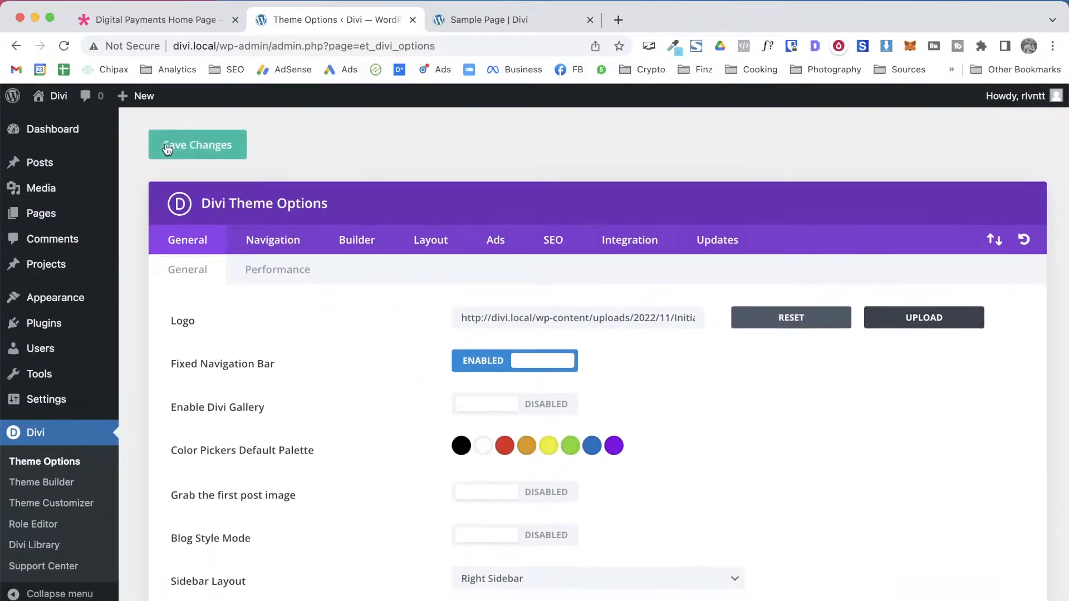
# Open the live Home page from the site navigation and review it from the header logo down to the footer
pyautogui.click(481, 21)
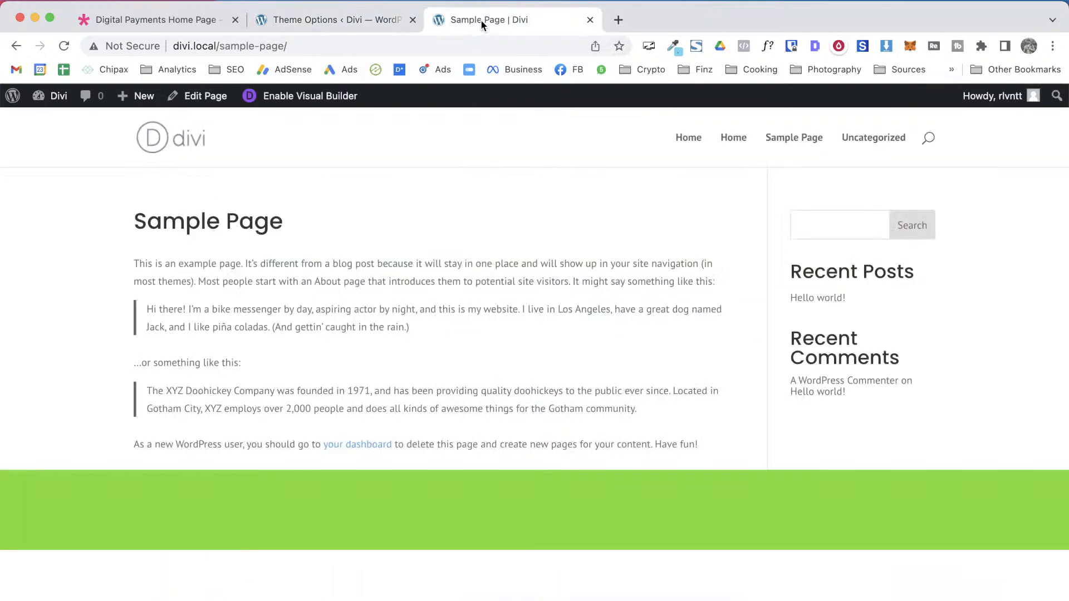
pyautogui.click(741, 141)
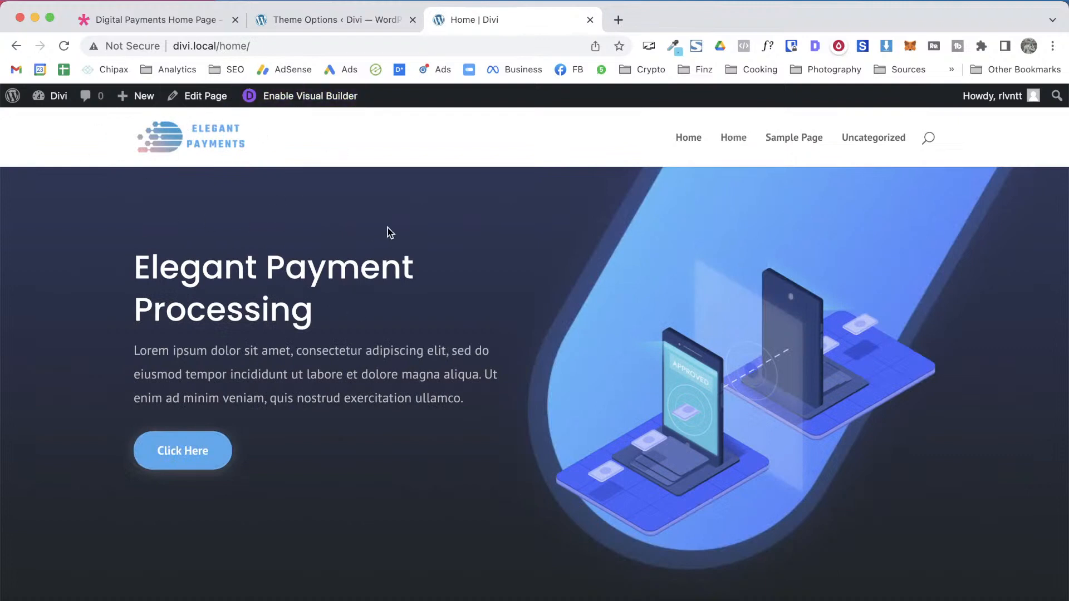
pyautogui.scroll(-5, 389, 232)
pyautogui.scroll(-6, 387, 228)
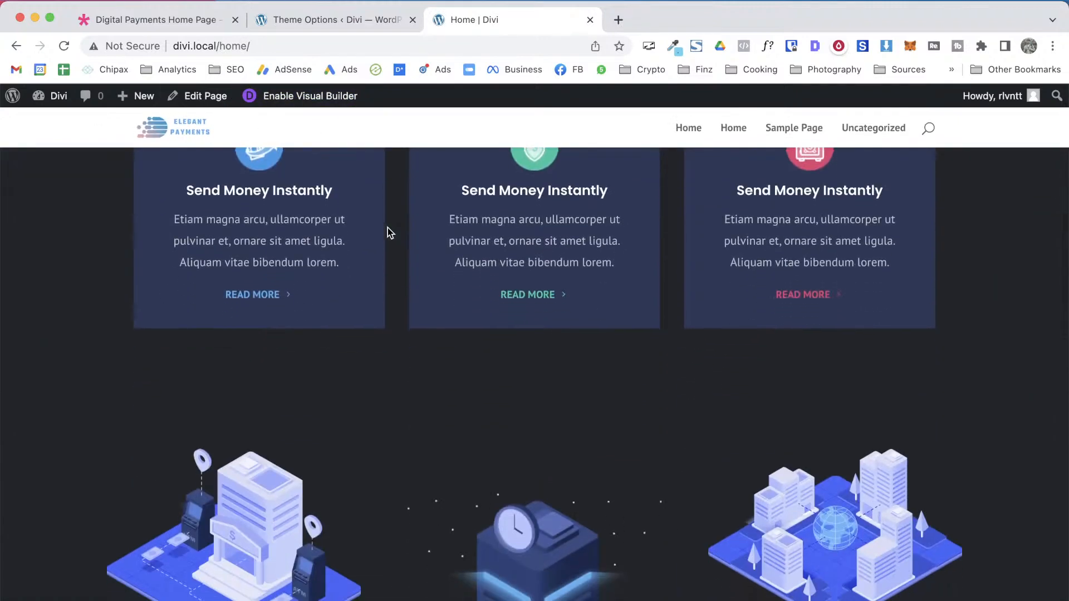
pyautogui.scroll(10, 387, 229)
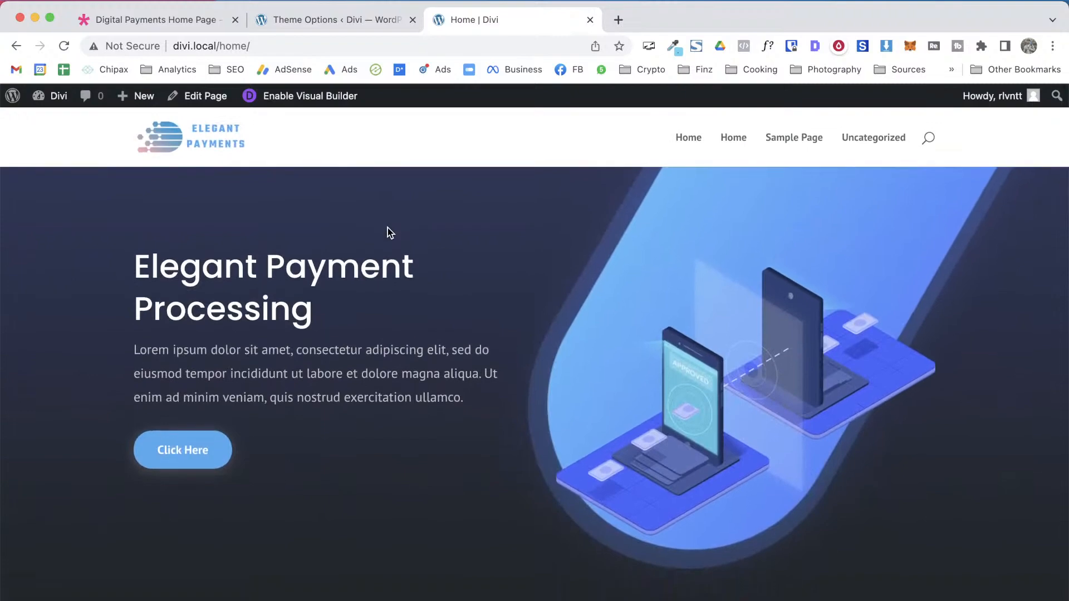
pyautogui.scroll(-15, 388, 232)
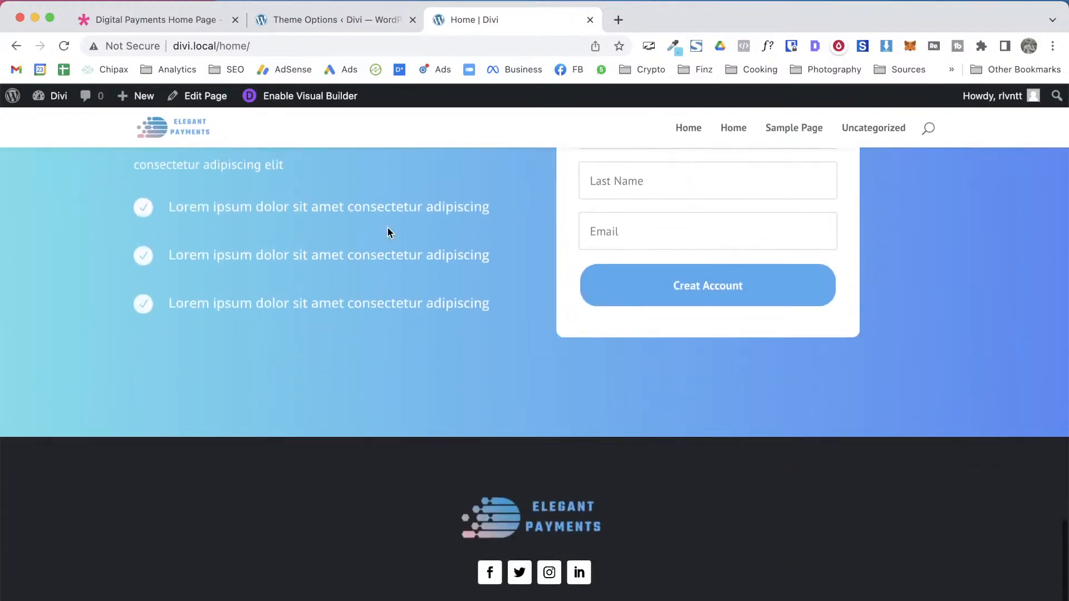
pyautogui.scroll(15, 388, 233)
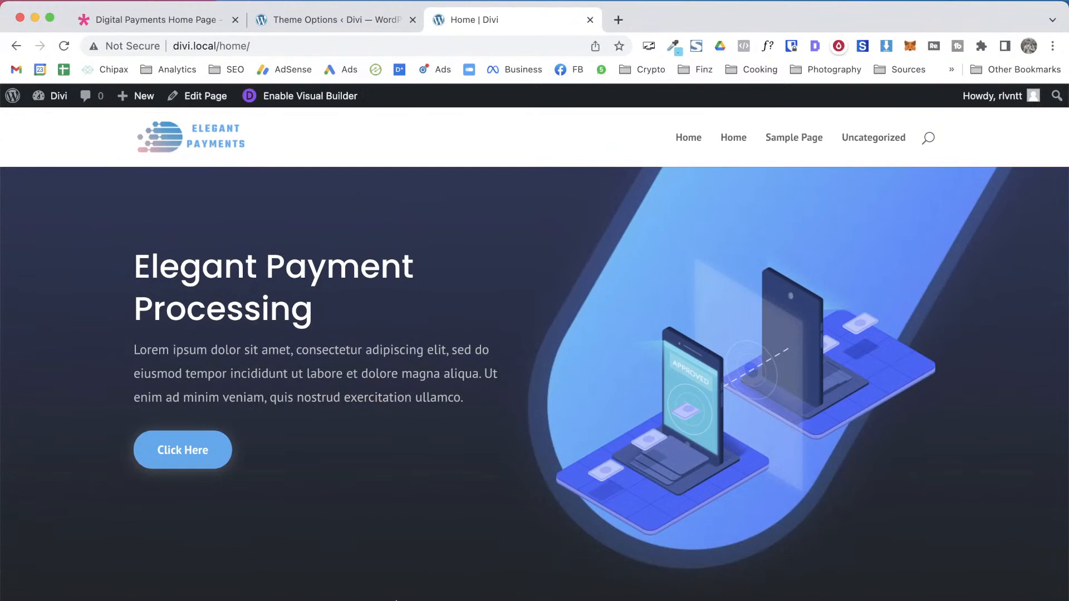